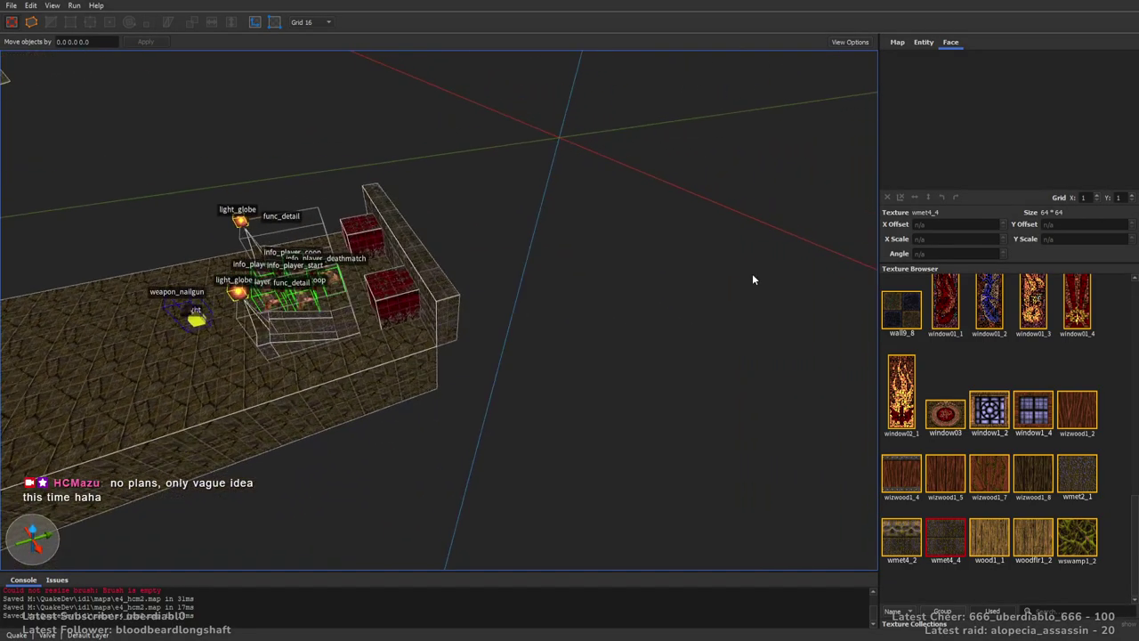
With the grid at 32, extrude a new brush from the top of the back wall and raise its free edge into a slope.
right_click_drag(752, 273, 699, 279)
scroll(698, 279, "up", 5)
key("plus")
right_click_drag(700, 279, 583, 299)
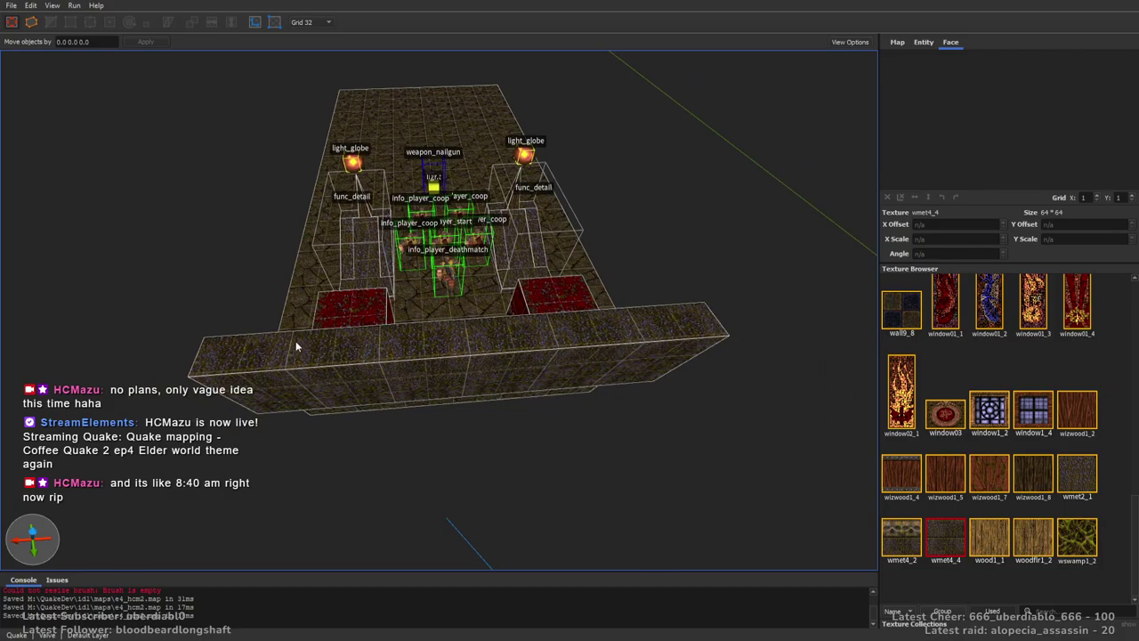
left_click(299, 340)
right_click_drag(644, 323, 746, 205)
left_click_drag(748, 206, 743, 234, "shift")
key("alt+Up")
key("alt+Up")
key("alt+Up")
key("alt+Up")
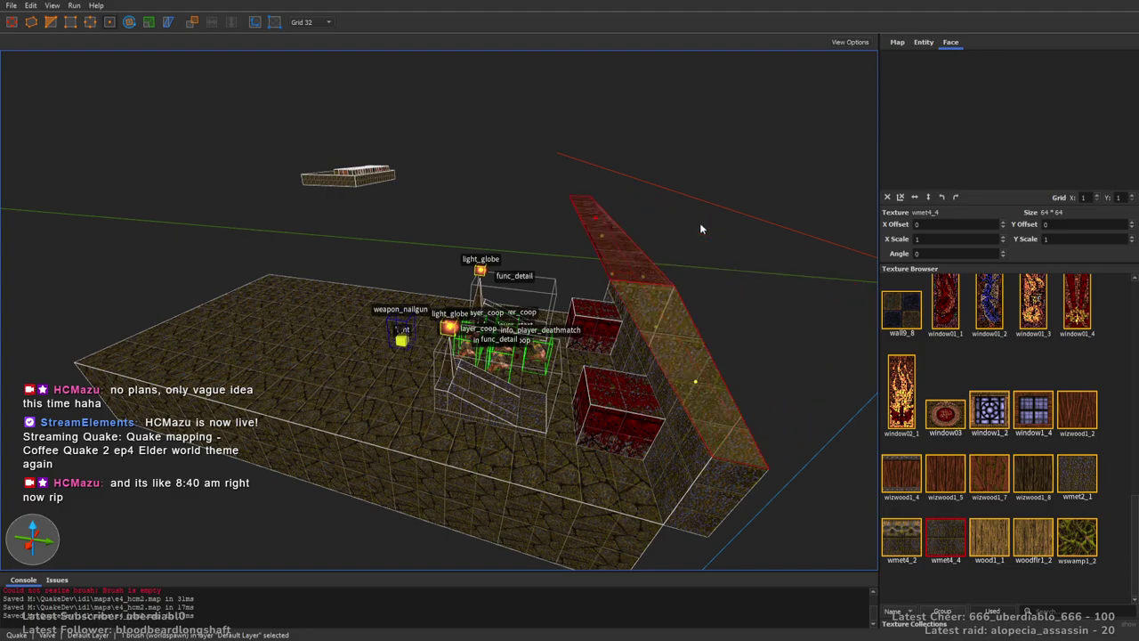
Stretch the sloped brush's upper edge farther over the player spawn area to form a slanted ceiling.
mouse_move(699, 223)
right_mouse_down()
mouse_move(729, 264)
mouse_move(714, 188)
right_mouse_up()
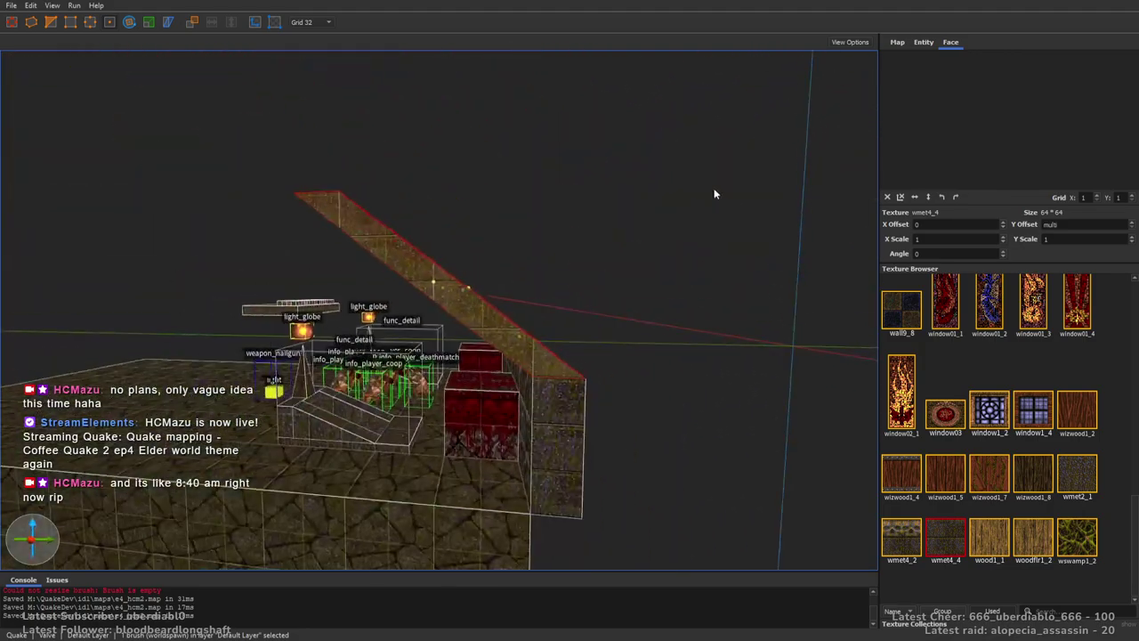
key("alt+Up")
key("alt+Up")
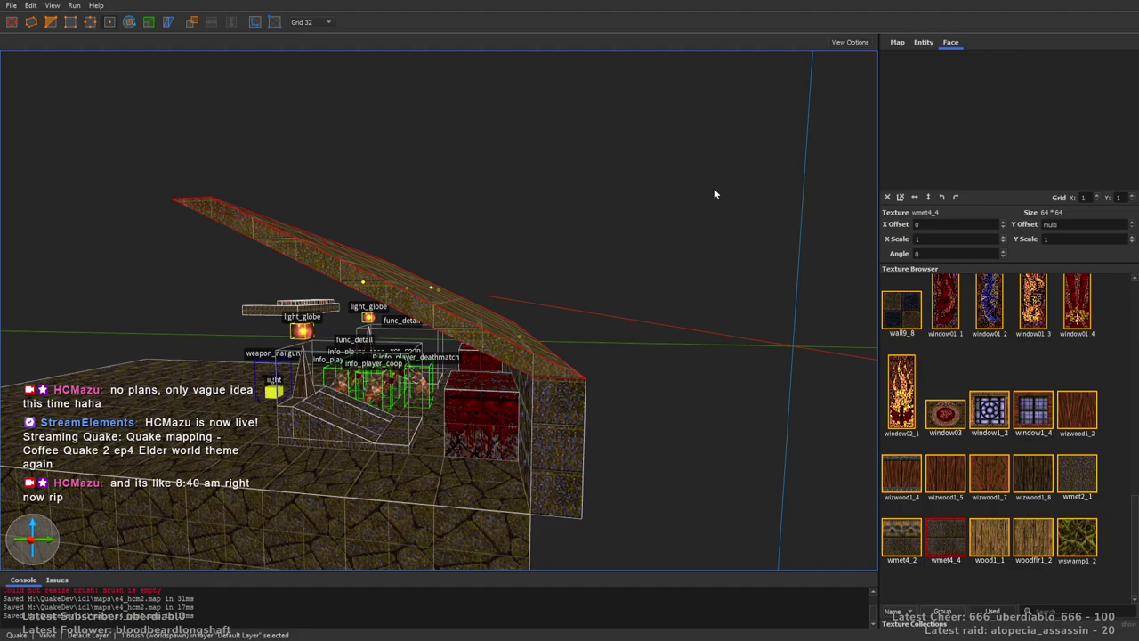
key("a")
key("s")
key("d")
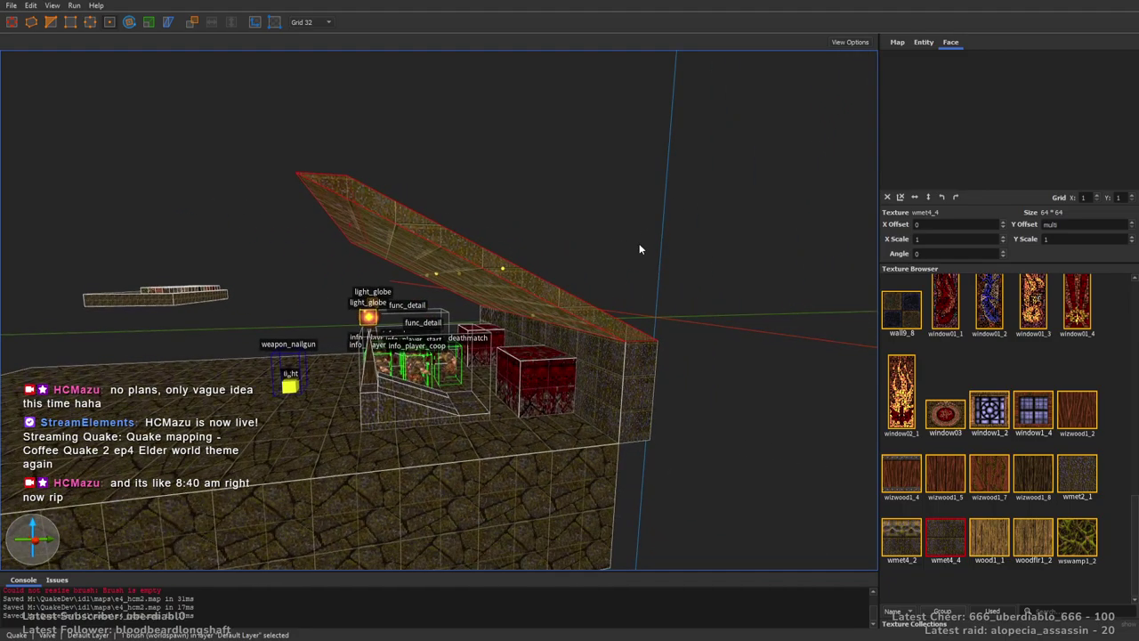
Slice the slanted ceiling lengthwise into strips, leaving a 64-unit window column one strip in from each side.
left_click(639, 249)
mouse_move(639, 249)
right_mouse_down()
mouse_move(717, 249)
mouse_move(590, 343)
mouse_move(525, 329)
right_mouse_up()
key("ctrl+a")
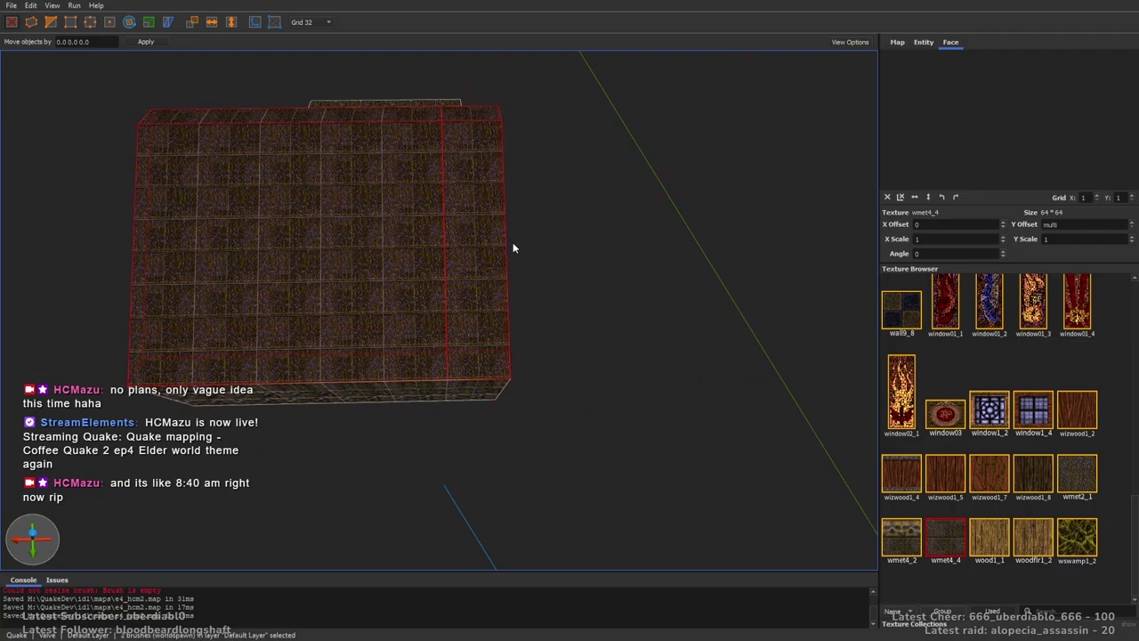
scroll(512, 242, "up", 5)
scroll(502, 232, "down", 5)
scroll(509, 239, "up", 3)
scroll(509, 238, "down", 2)
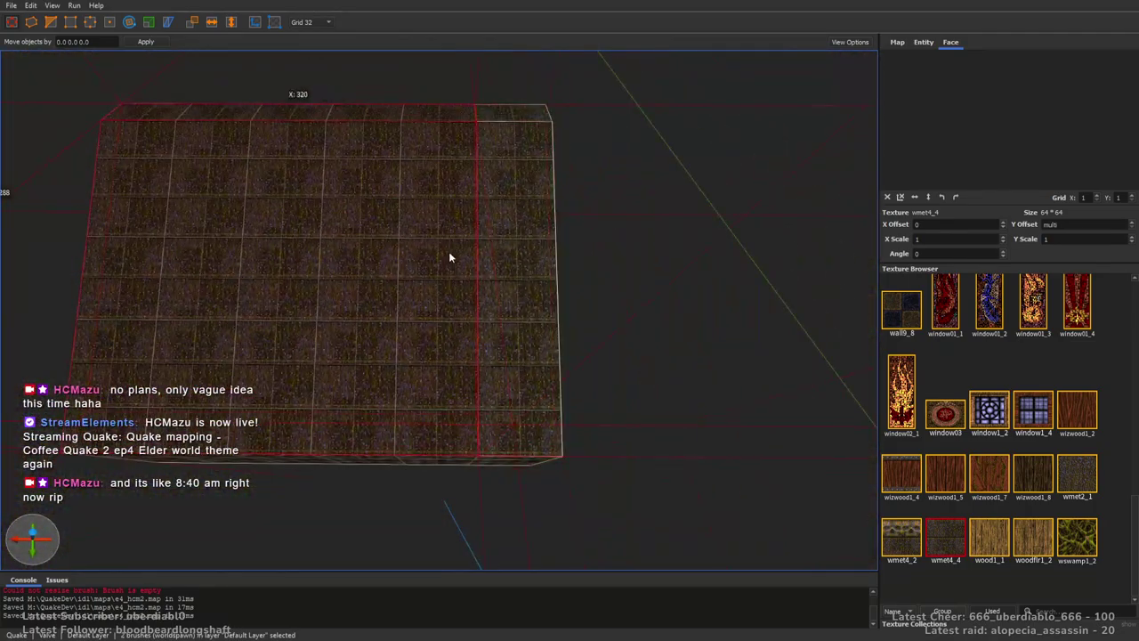
left_click(451, 248, "ctrl")
key("a")
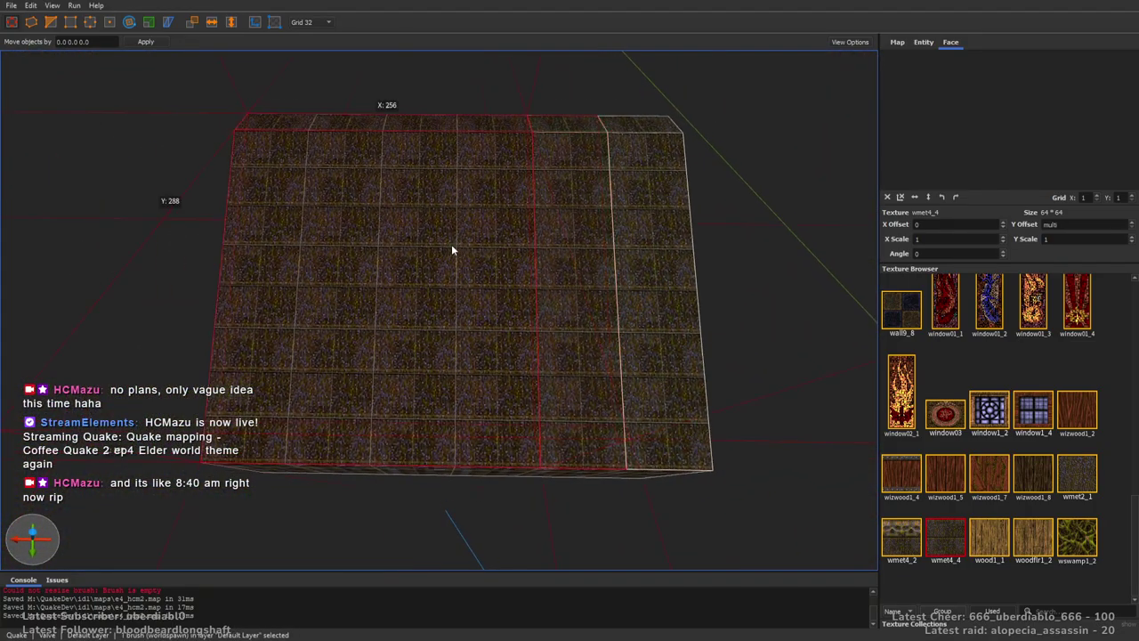
key("ctrl+a")
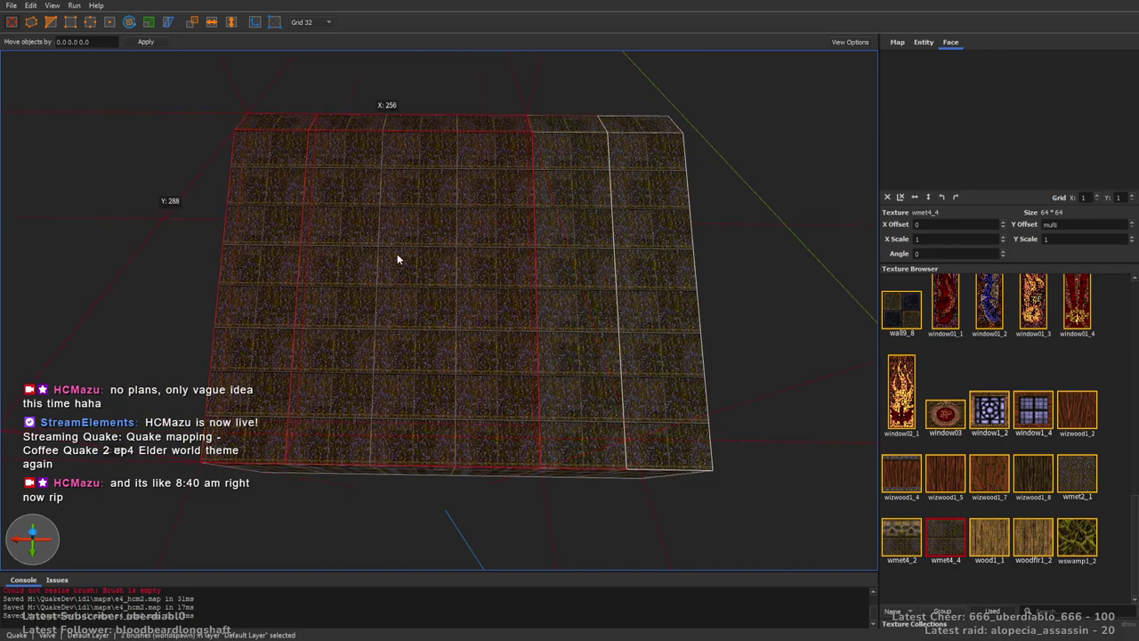
left_click(442, 286, "ctrl")
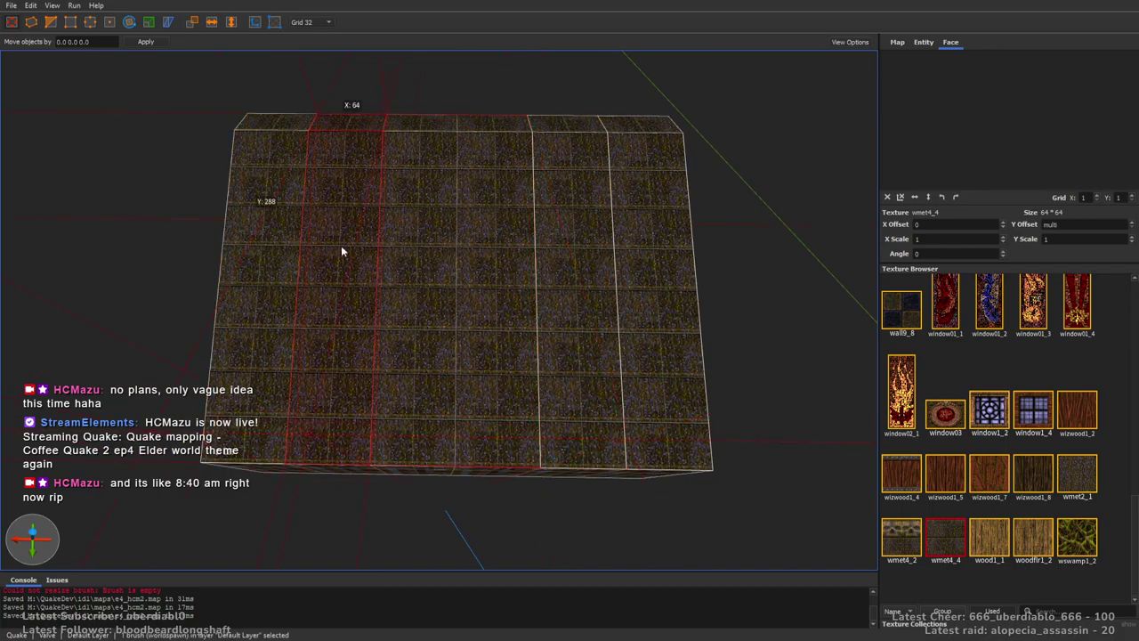
Split both 64-unit window strips crosswise and select their middle sections.
right_click_drag(341, 245, 481, 282)
key("ctrl+a")
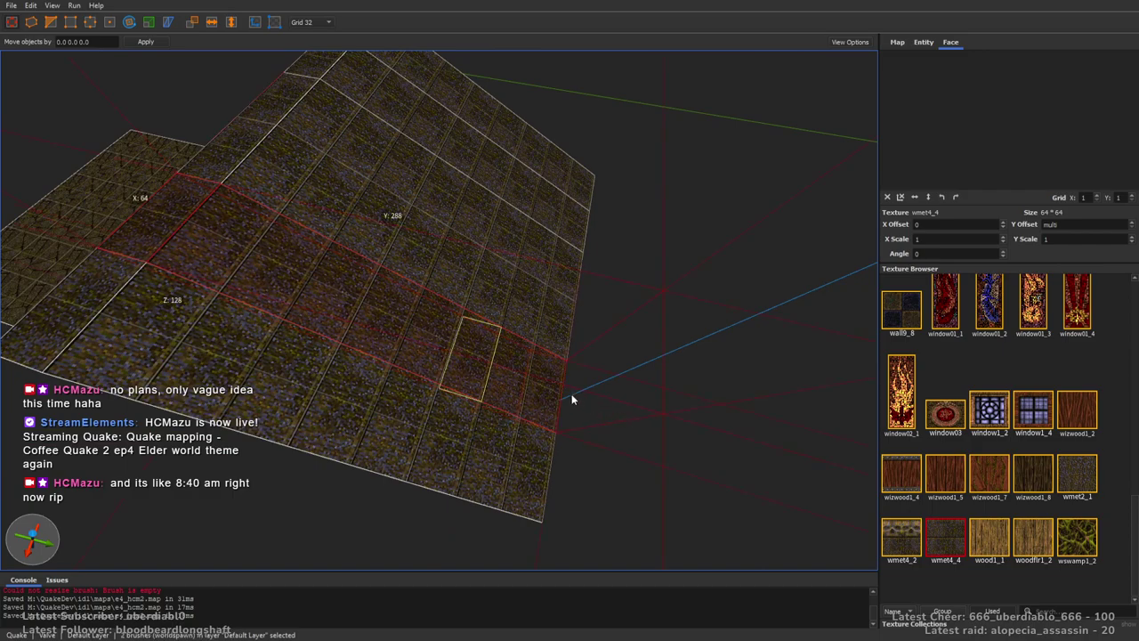
left_click_drag(569, 398, 360, 317)
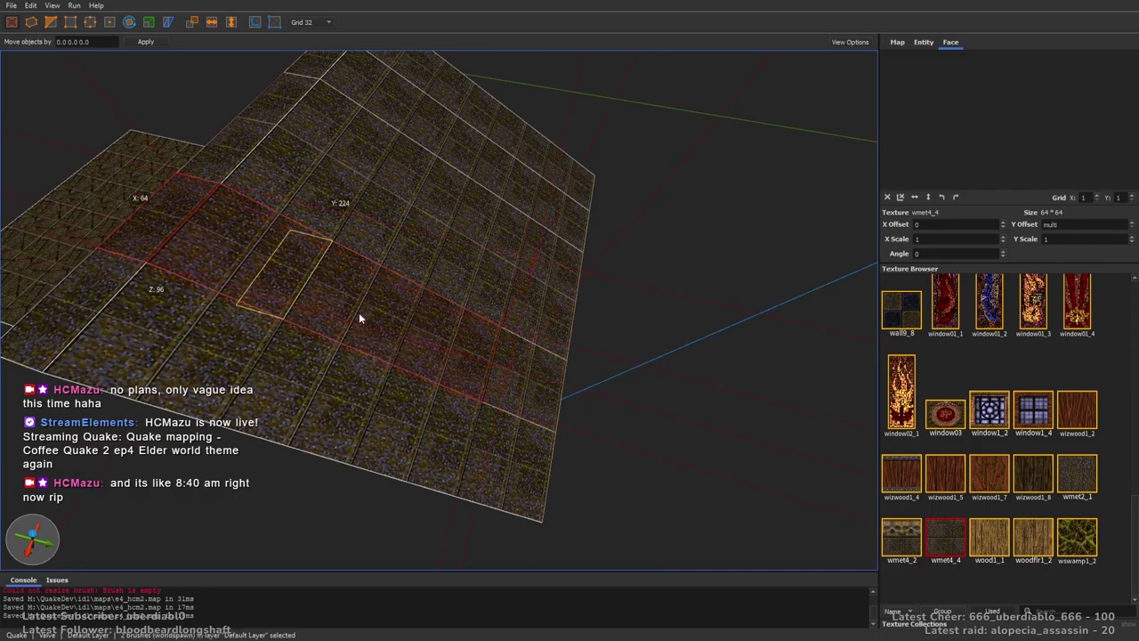
left_click(569, 220)
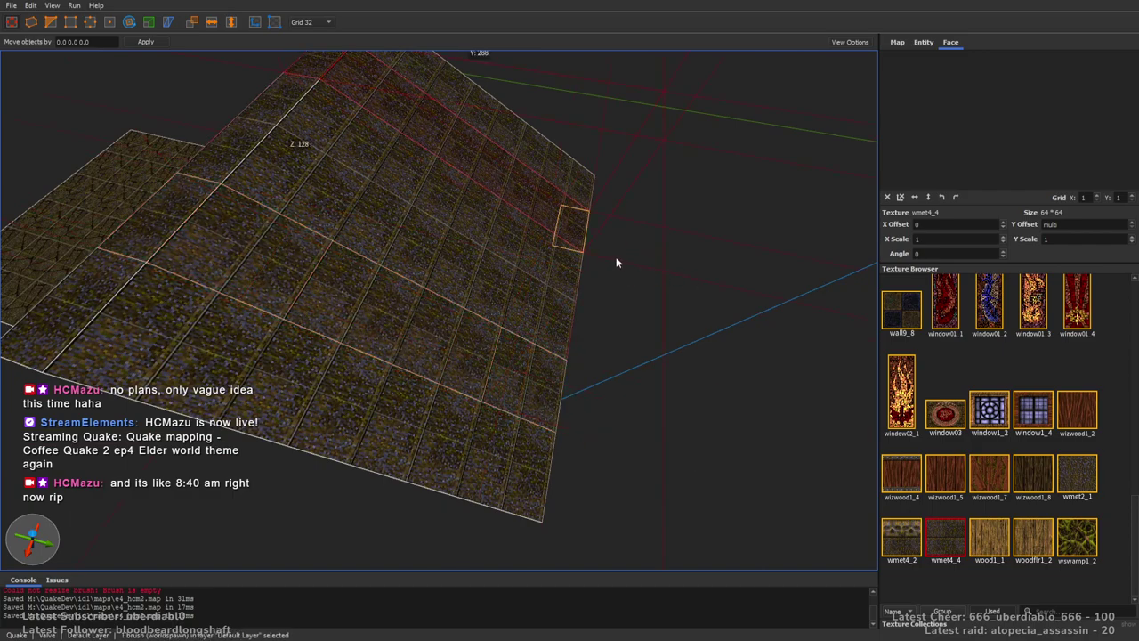
key("ctrl+z")
left_click(434, 155, "ctrl")
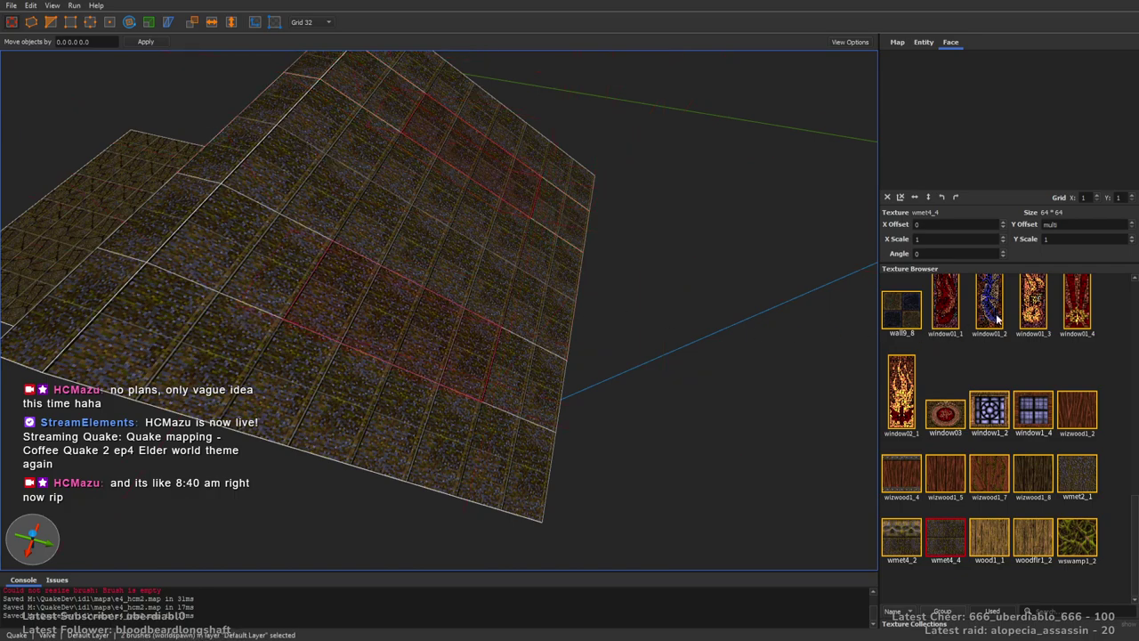
Apply the window02_1 texture to the two middle sections of the slanted ceiling.
left_click(901, 391)
mouse_move(536, 261)
right_mouse_down()
mouse_move(518, 283)
mouse_move(488, 289)
right_mouse_up()
key("Escape")
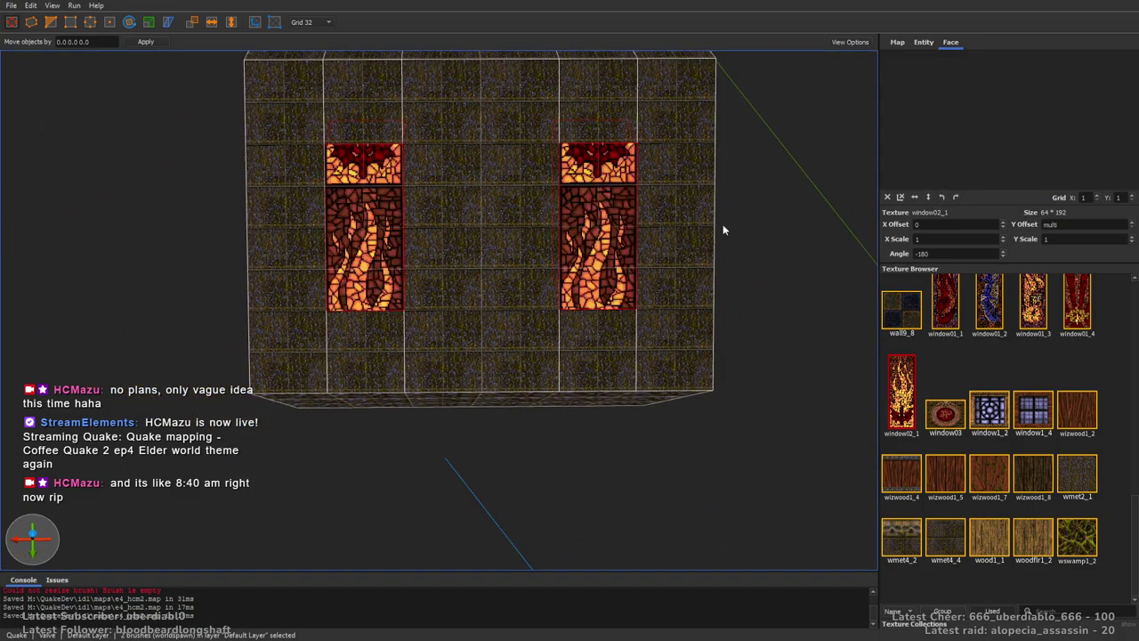
Align the stained-glass texture on both outer window faces by setting the Y offset to 96.
right_click_drag(750, 223, 666, 239)
left_click(572, 280, "shift")
left_click(355, 280, "ctrl+shift")
key("Page_Down")
key("Page_Down")
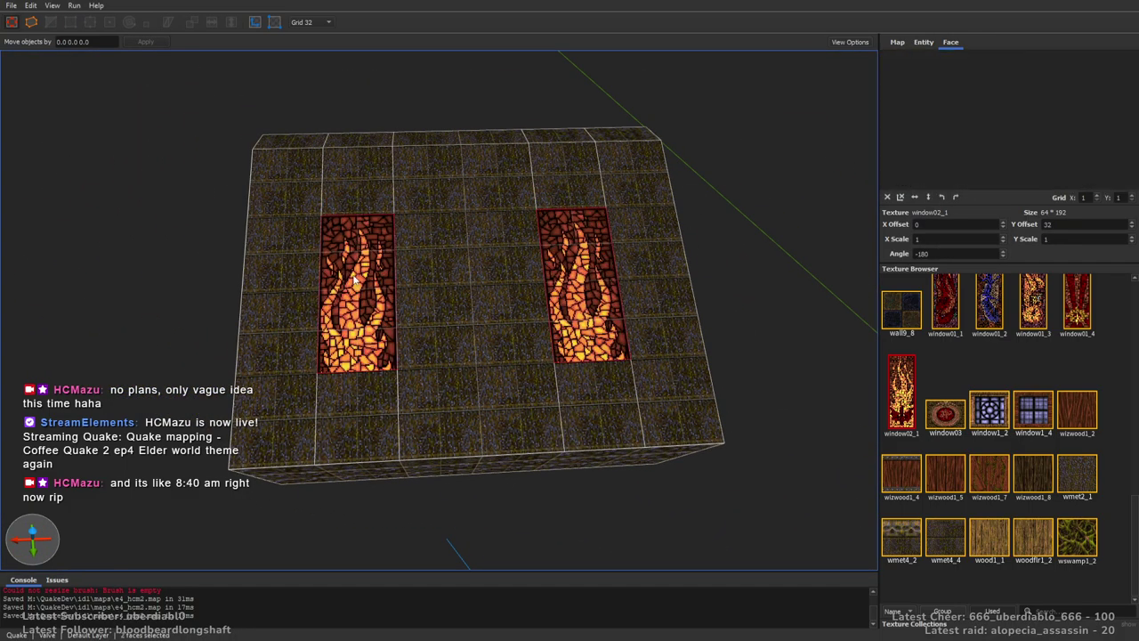
key("Up")
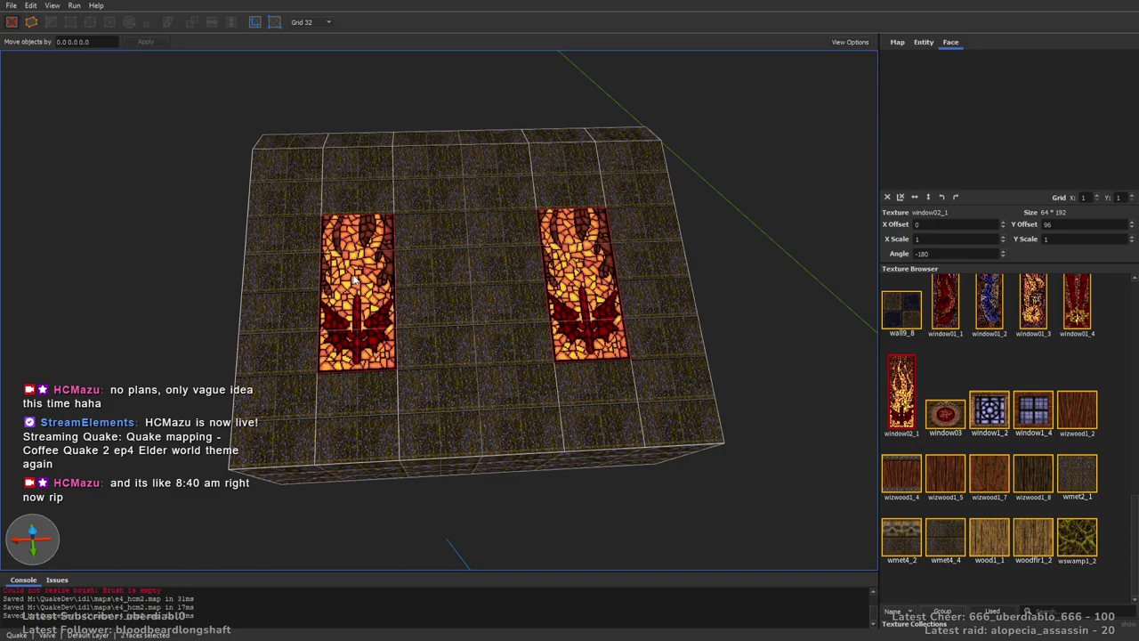
Shorten the blocks around both windows and lengthen the window brushes to 192 units along Y.
left_click(334, 173)
left_click(361, 430)
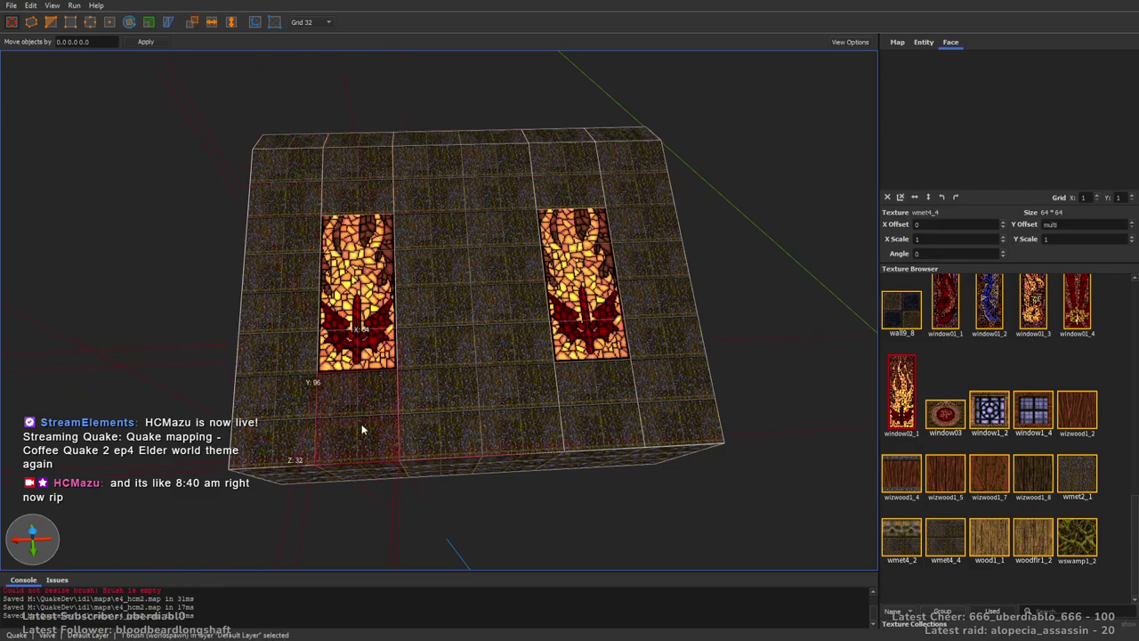
left_click(587, 381, "ctrl")
left_click(577, 206)
left_click(369, 181, "ctrl")
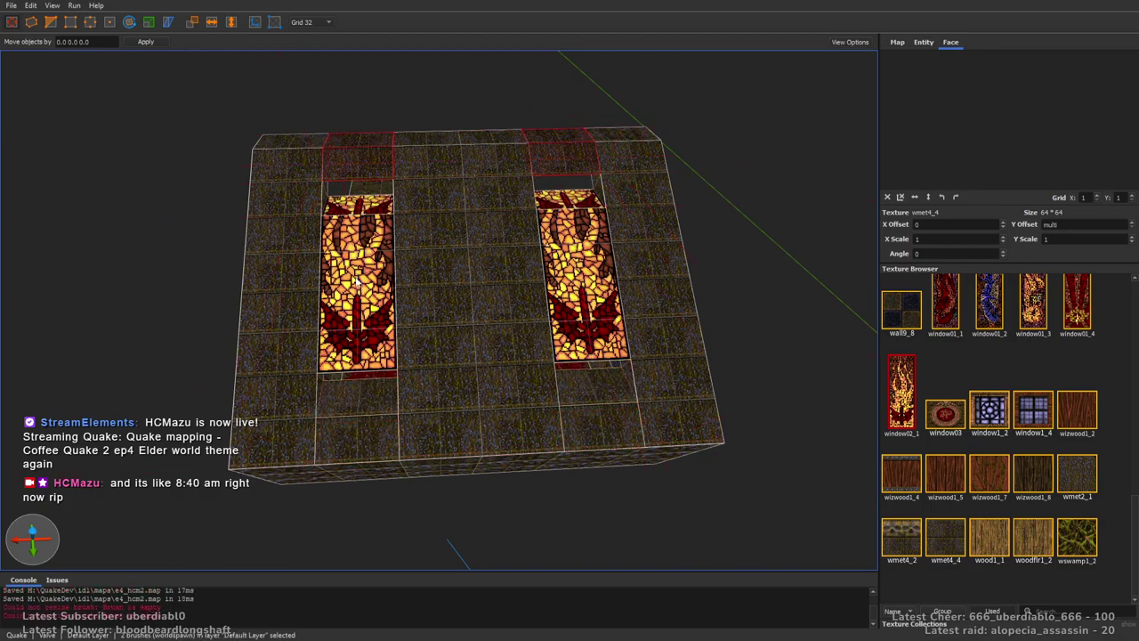
left_click(356, 281)
left_click(579, 205, "ctrl")
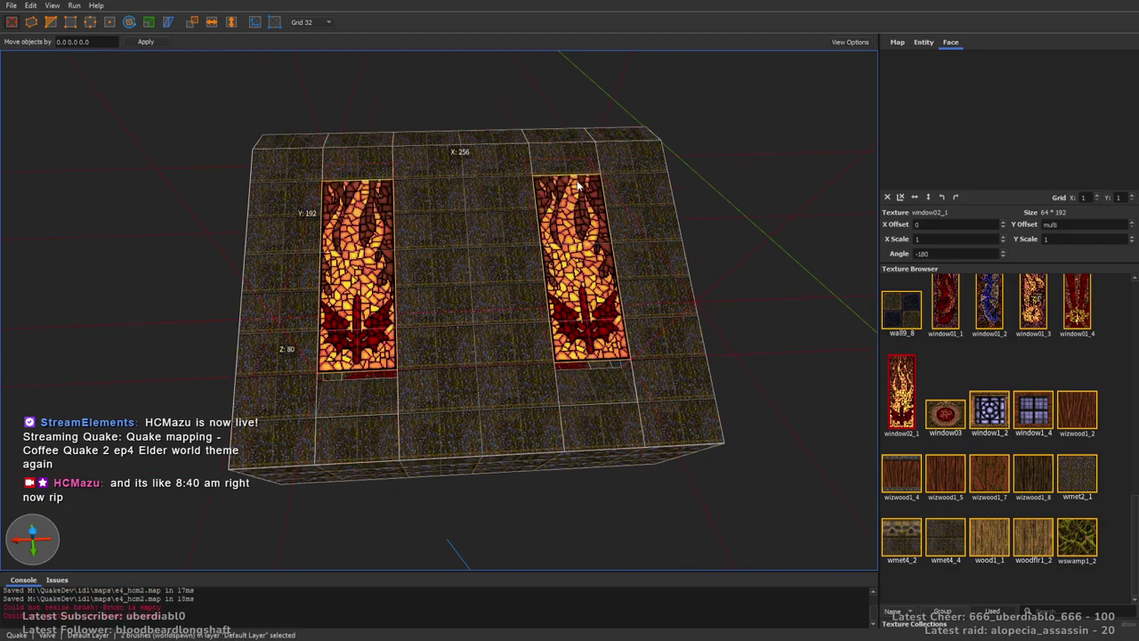
Close the gaps below both windows and align the stained-glass texture on their undersides.
left_click_drag(615, 388, 616, 396)
left_click(615, 396, "shift")
key("Escape")
left_click(349, 312, "shift")
mouse_move(349, 311)
right_mouse_down()
mouse_move(471, 320)
mouse_move(649, 222)
mouse_move(685, 184)
mouse_move(520, 237)
right_mouse_up()
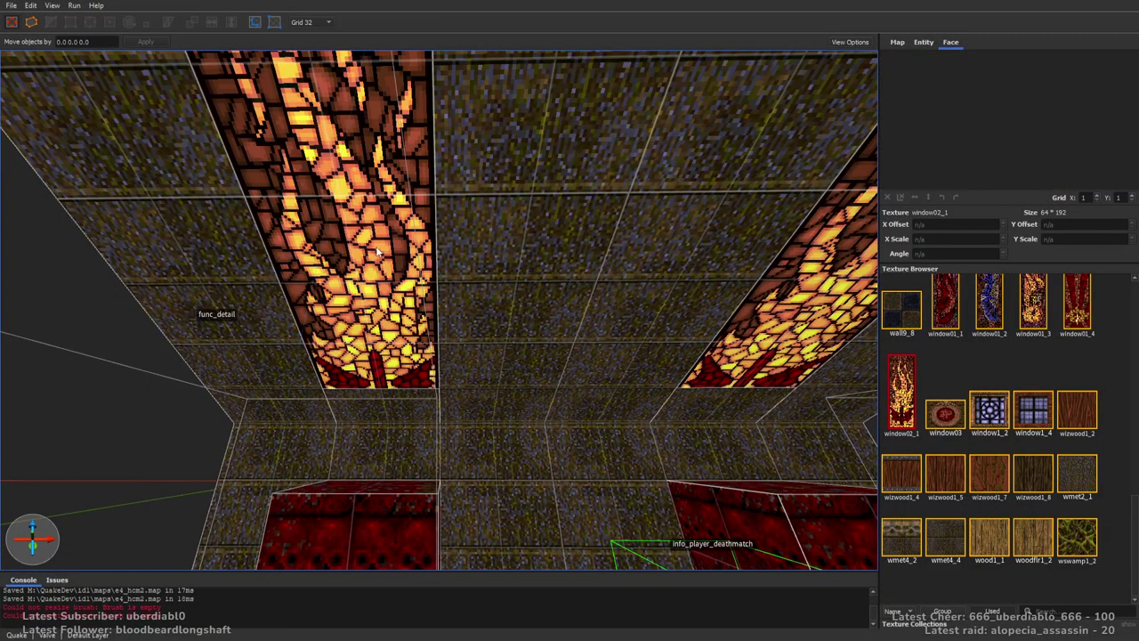
left_click(833, 312, "ctrl+shift")
right_click_drag(833, 313, 610, 349)
Draw a side wall brush with the bricka2_2 texture beside the altar area and adjust its size.
left_click_drag(1133, 532, 1122, 328)
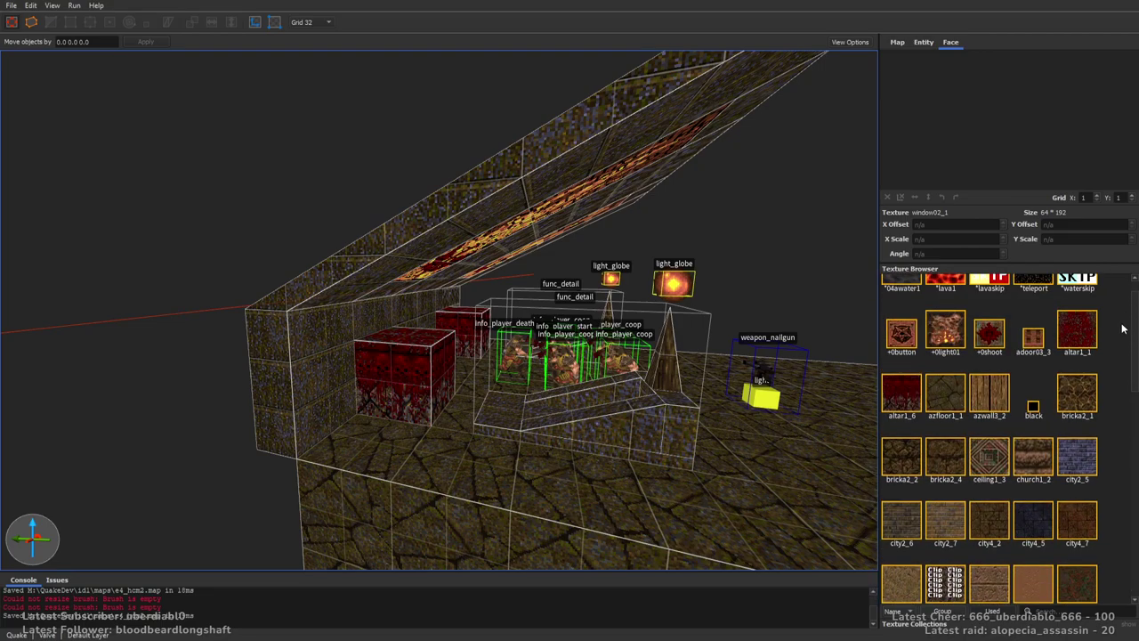
left_click(901, 458)
mouse_move(677, 374)
right_mouse_down()
mouse_move(599, 359)
mouse_move(350, 392)
mouse_move(267, 379)
right_mouse_up()
mouse_move(267, 379)
left_mouse_down()
mouse_move(313, 400)
mouse_move(344, 377)
mouse_move(314, 178)
mouse_move(381, 223)
left_mouse_up()
mouse_move(380, 224)
right_mouse_down()
mouse_move(454, 239)
mouse_move(415, 349)
mouse_move(373, 356)
mouse_move(475, 425)
mouse_move(457, 432)
mouse_move(489, 231)
mouse_move(546, 290)
mouse_move(561, 213)
mouse_move(664, 390)
mouse_move(674, 386)
mouse_move(565, 368)
mouse_move(448, 381)
mouse_move(305, 338)
mouse_move(564, 363)
mouse_move(694, 397)
mouse_move(596, 424)
mouse_move(460, 422)
right_mouse_up()
left_click(458, 361)
scroll(459, 356, "down", 3)
mouse_move(466, 349)
middle_mouse_down()
mouse_move(592, 349)
mouse_move(425, 401)
middle_mouse_up()
mouse_move(426, 401)
left_mouse_down("shift")
mouse_move(350, 411)
mouse_move(365, 409)
left_mouse_up("shift")
left_click(656, 263)
mouse_move(656, 259)
right_mouse_down()
mouse_move(646, 288)
mouse_move(483, 243)
right_mouse_up()
left_click_drag(483, 243, 239, 279, "shift")
right_click_drag(239, 279, 570, 285)
left_click_drag(249, 312, 489, 401)
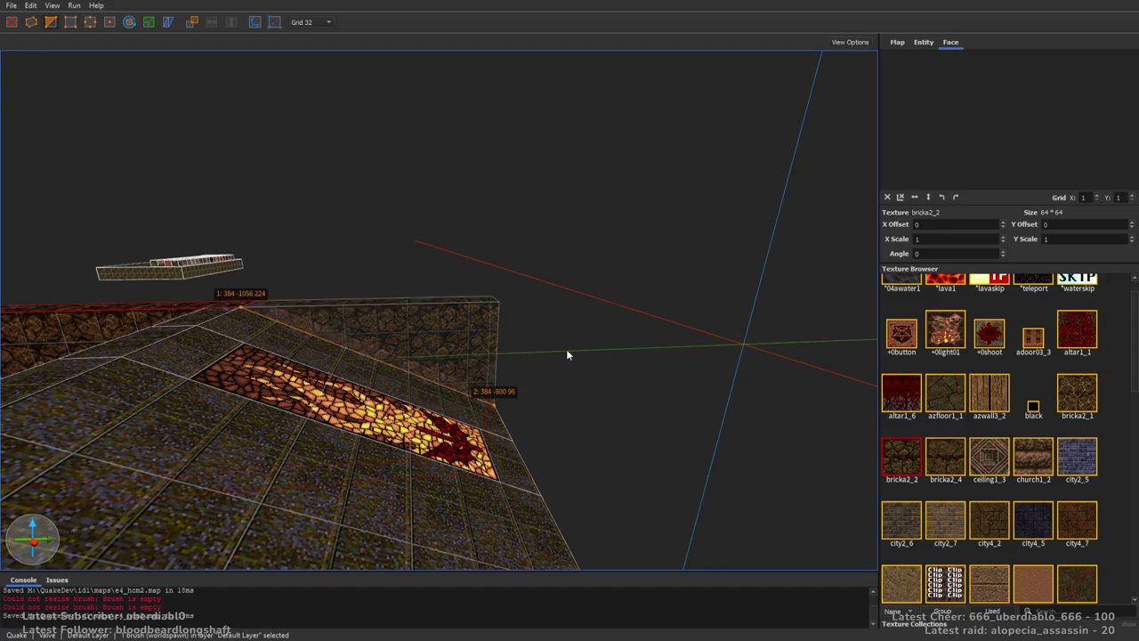
left_click_drag(566, 354, 566, 354)
Duplicate the clipped side wall on the opposite side and cover the hall with a bricka2_2 ceiling brush.
mouse_move(258, 312)
right_mouse_down()
mouse_move(464, 385)
mouse_move(564, 348)
mouse_move(281, 338)
mouse_move(661, 349)
mouse_move(654, 318)
mouse_move(687, 269)
mouse_move(686, 323)
mouse_move(659, 338)
right_mouse_up()
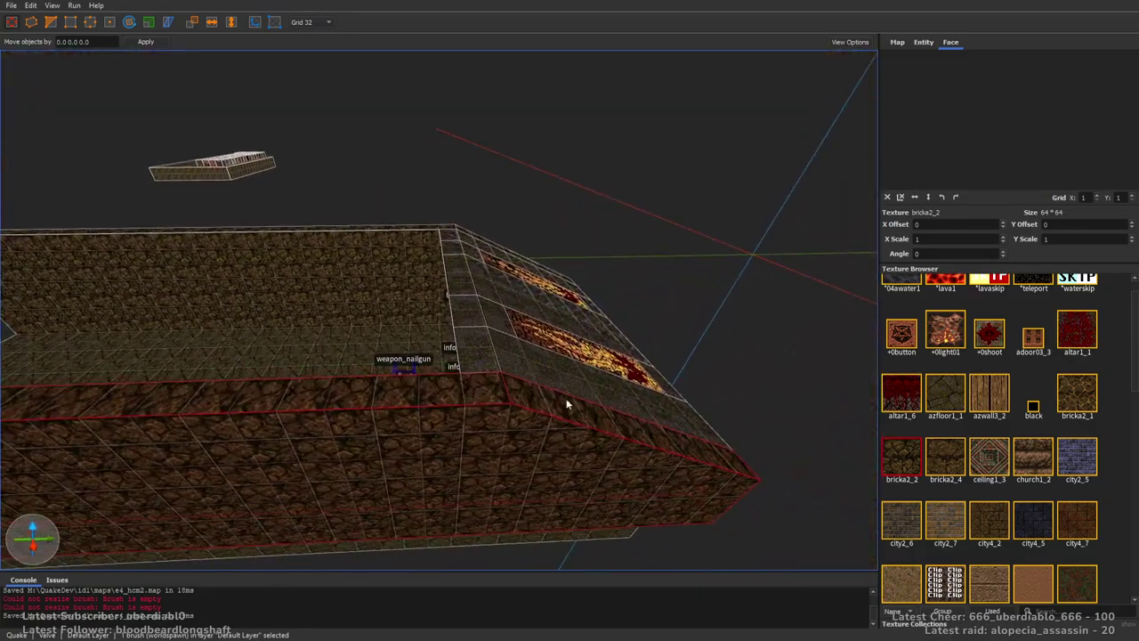
mouse_move(486, 400)
left_mouse_down()
mouse_move(483, 379)
mouse_move(308, 297)
mouse_move(336, 246)
mouse_move(377, 246)
left_mouse_up()
mouse_move(377, 247)
right_mouse_down()
mouse_move(427, 244)
mouse_move(322, 261)
mouse_move(417, 252)
mouse_move(455, 211)
mouse_move(620, 279)
mouse_move(541, 267)
mouse_move(606, 268)
right_mouse_up()
key("Escape")
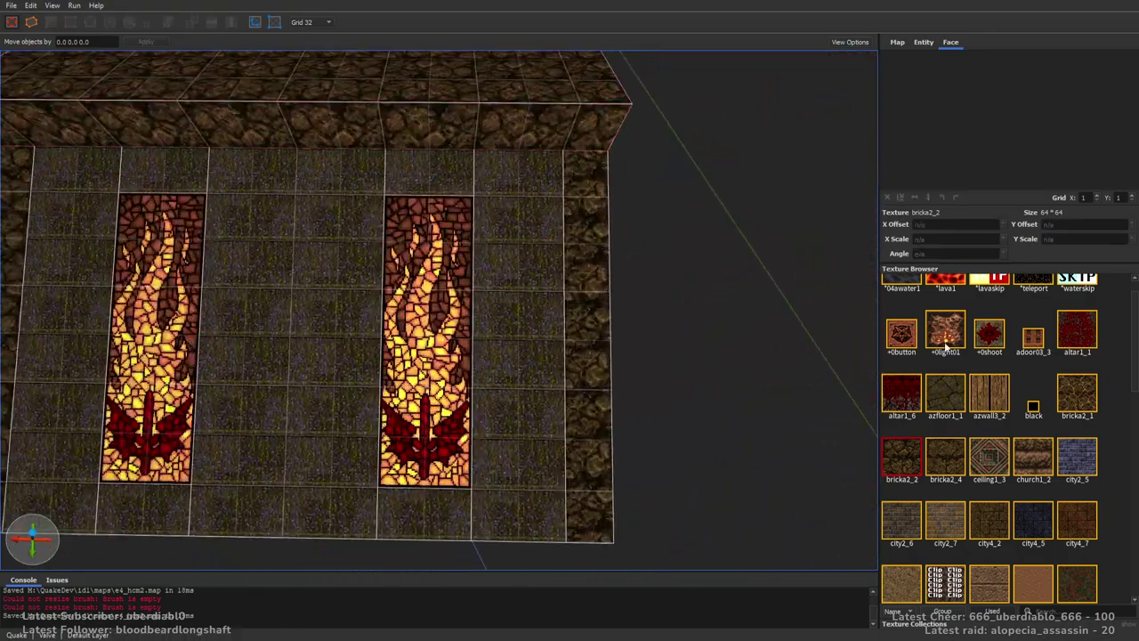
Add two cop1_1 blocks, 128 × 128 × 32 units, on top of the brick ceiling.
scroll(1132, 378, "down", 2)
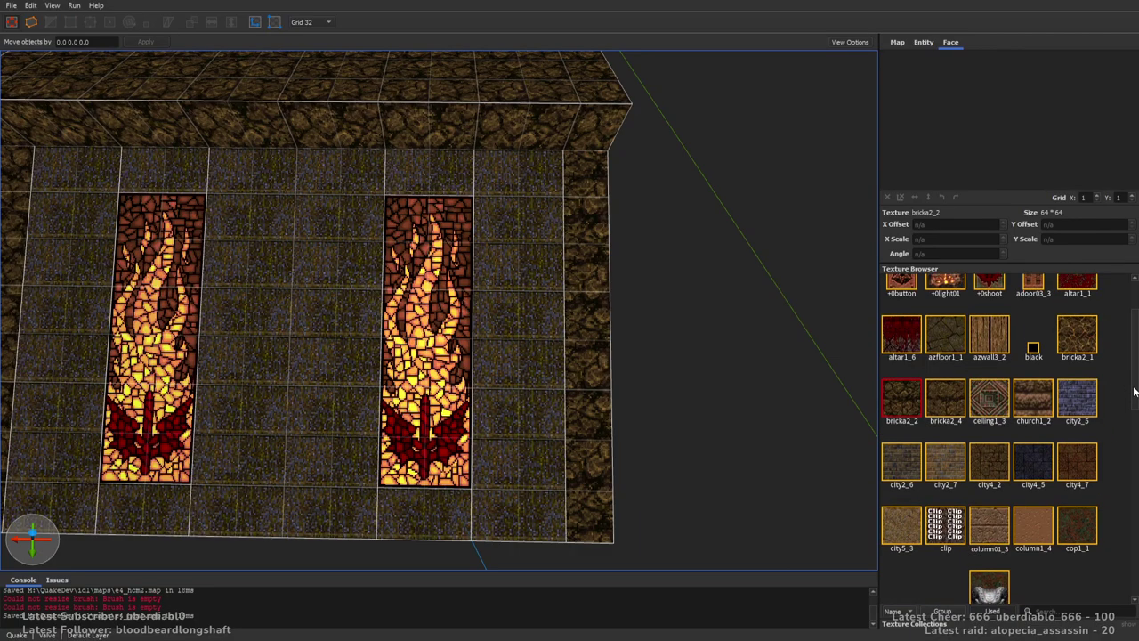
mouse_move(708, 310)
right_mouse_down()
mouse_move(707, 270)
mouse_move(582, 282)
right_mouse_up()
mouse_move(507, 309)
left_mouse_down()
mouse_move(657, 250)
mouse_move(700, 219)
mouse_move(710, 225)
left_mouse_up()
mouse_move(710, 225)
right_mouse_down()
mouse_move(530, 249)
mouse_move(508, 297)
right_mouse_up()
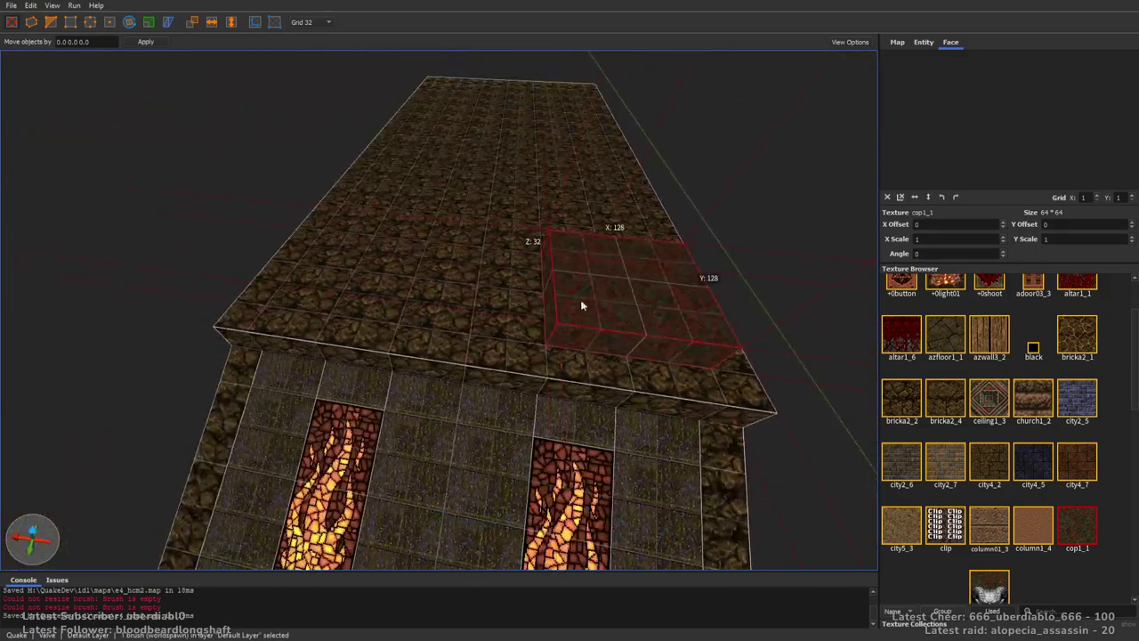
scroll(386, 274, "up", 10)
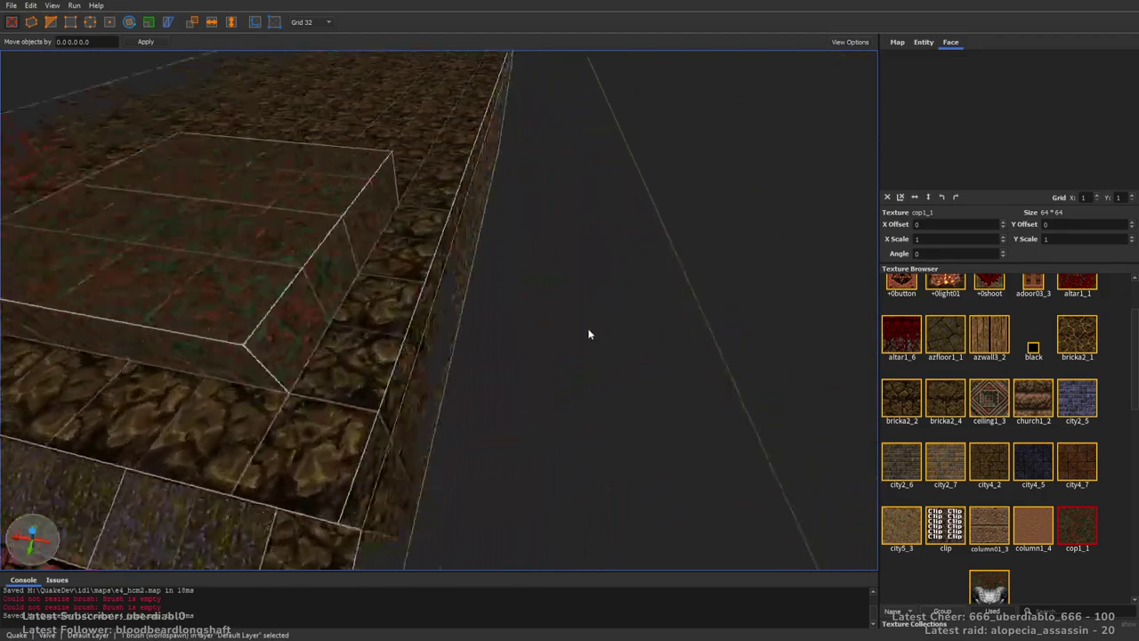
mouse_move(513, 309)
right_mouse_down()
mouse_move(542, 256)
mouse_move(458, 278)
mouse_move(514, 255)
right_mouse_up()
Close the hall's open end with a bricka2_2 wall 448 units wide, 32 thick and 256 high.
left_click(559, 260)
right_click_drag(638, 315, 669, 300)
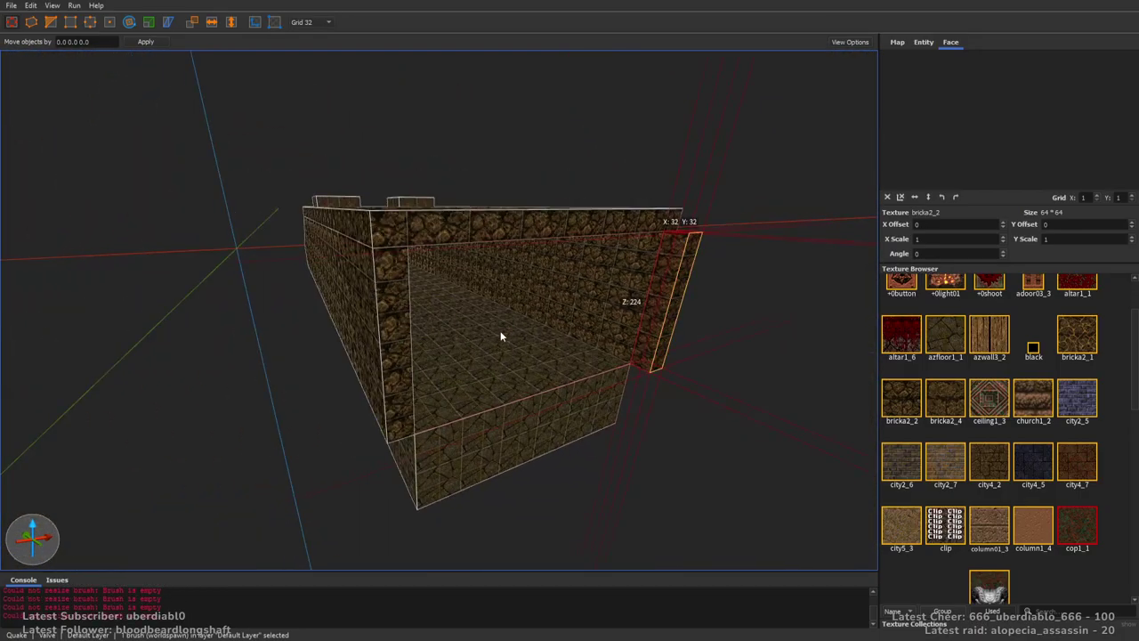
left_click_drag(668, 288, 537, 253, "shift")
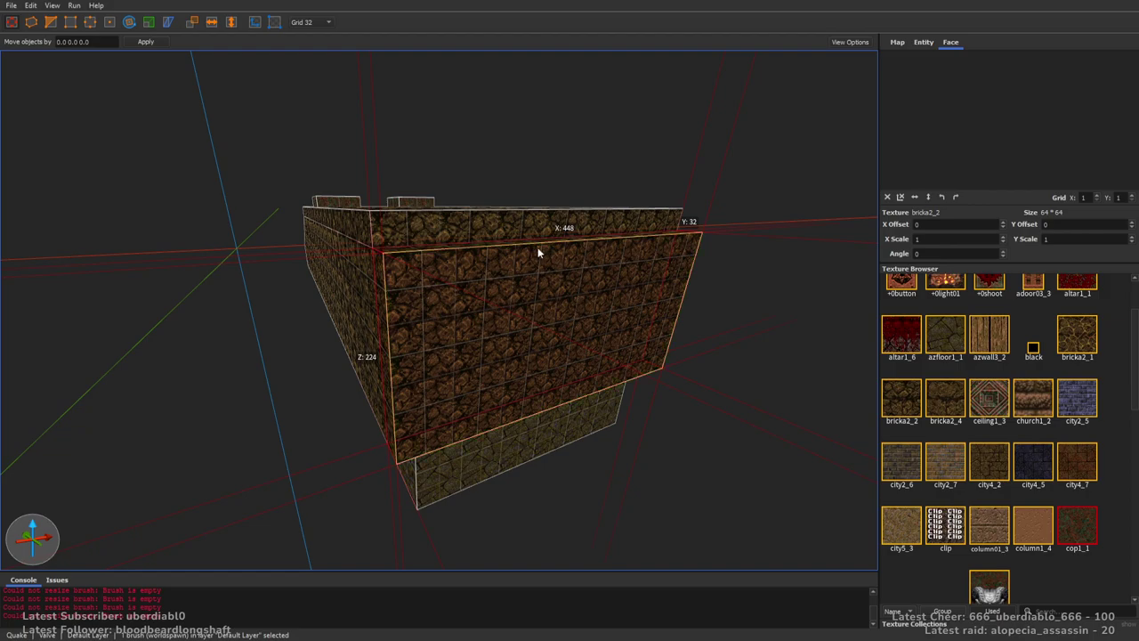
right_click_drag(533, 214, 590, 208)
scroll(605, 260, "up", 5)
scroll(585, 208, "down", 3)
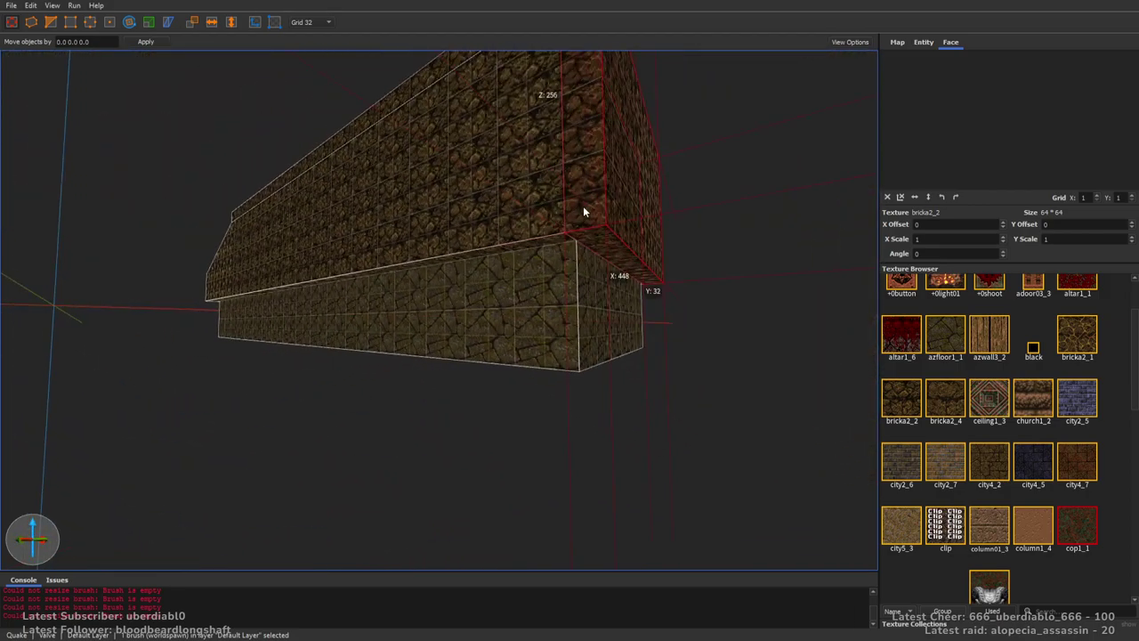
Create a new floor block from the hall's floor and extend it out past the side wall.
left_click(525, 316)
mouse_move(514, 323)
right_mouse_down()
mouse_move(436, 330)
mouse_move(605, 297)
mouse_move(634, 436)
mouse_move(562, 375)
right_mouse_up()
mouse_move(562, 374)
left_mouse_down()
mouse_move(122, 219)
mouse_move(501, 270)
mouse_move(546, 290)
left_mouse_up()
right_click_drag(546, 290, 272, 276)
left_click_drag(272, 277, 122, 253, "shift")
Widen the new floor block to 256 units along X and apply the city4_2 texture.
mouse_move(566, 335)
right_mouse_down()
mouse_move(582, 376)
mouse_move(575, 366)
right_mouse_up()
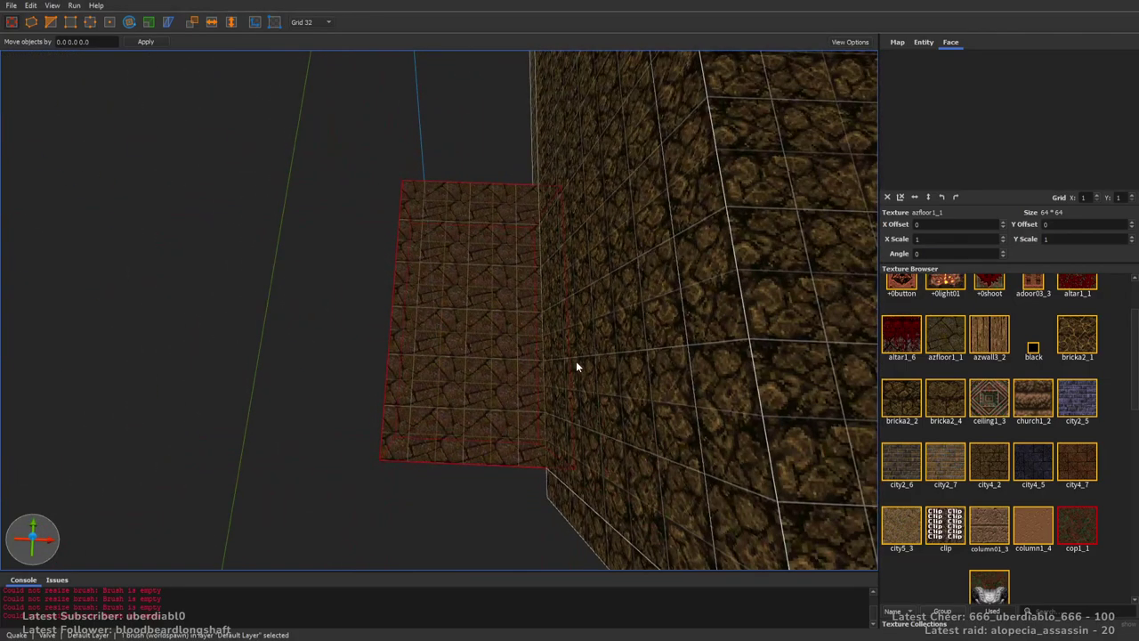
left_click_drag(576, 360, 146, 300, "shift")
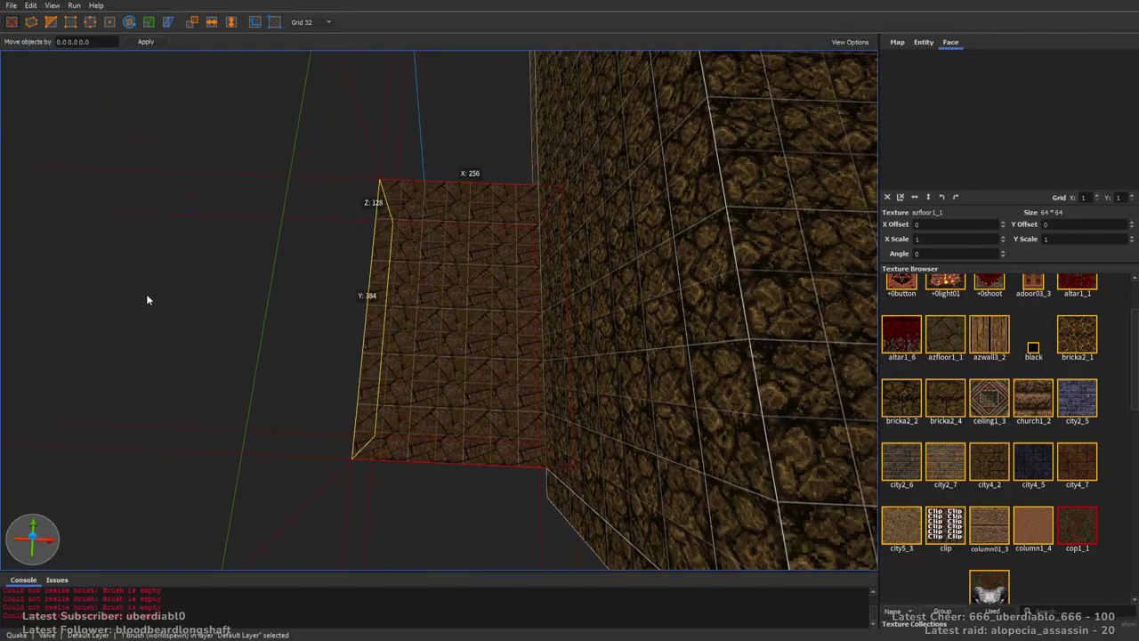
right_click_drag(146, 295, 422, 242)
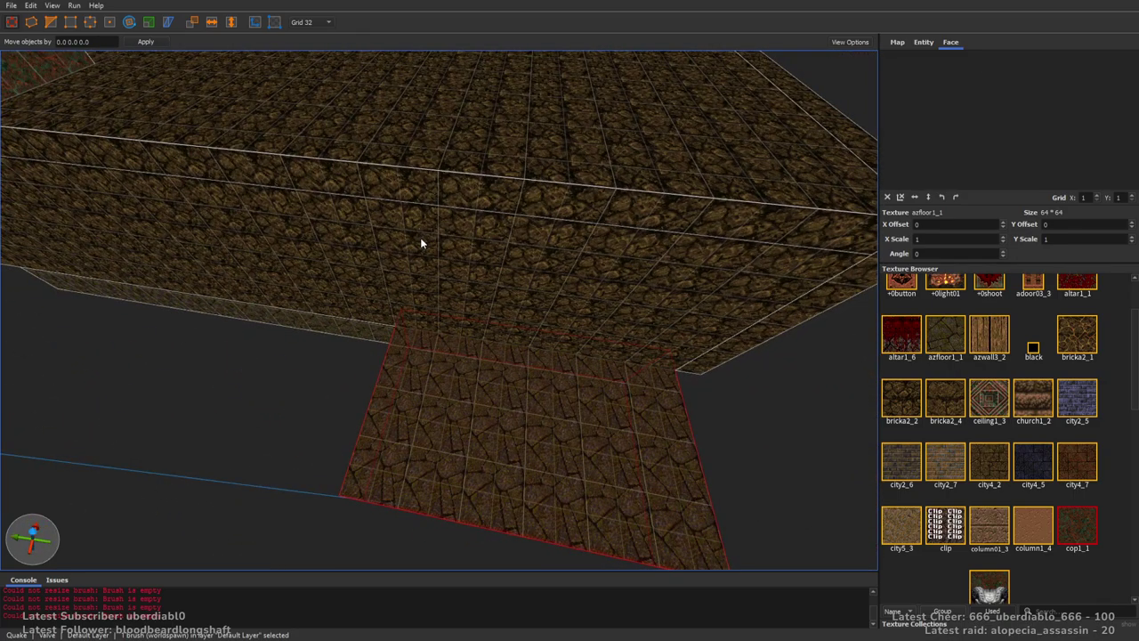
left_click(1001, 478)
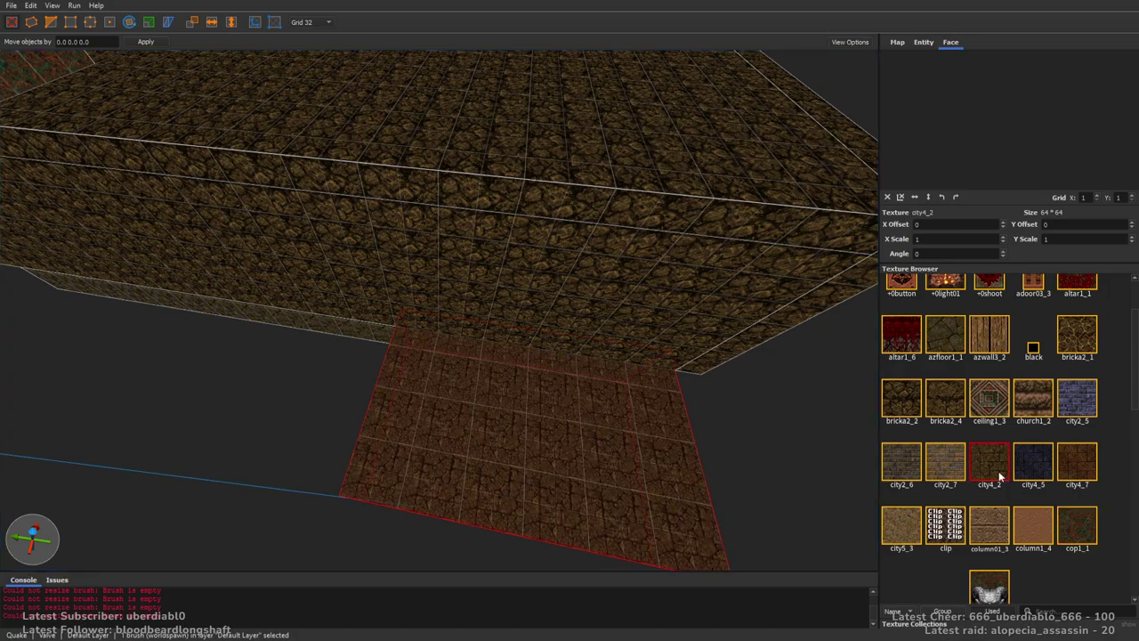
Texture the new floor block with bricka2_4 and apply city4_2 to its top face.
mouse_move(730, 351)
right_mouse_down()
mouse_move(855, 320)
mouse_move(658, 323)
mouse_move(685, 374)
right_mouse_up()
left_click(912, 400)
left_click(934, 403)
mouse_move(651, 287)
right_mouse_down()
mouse_move(648, 246)
mouse_move(607, 215)
mouse_move(504, 347)
right_mouse_up()
left_click(504, 347, "shift")
left_click(988, 463)
key("Escape")
Duplicate the textured floor block and place the copy end to end with it along the hall's side wall.
mouse_move(649, 318)
right_mouse_down()
mouse_move(587, 258)
mouse_move(490, 272)
mouse_move(436, 338)
mouse_move(542, 347)
right_mouse_up()
left_click(437, 338)
left_click_drag(542, 348, 427, 341)
mouse_move(427, 341)
right_mouse_down()
mouse_move(519, 313)
mouse_move(464, 252)
mouse_move(590, 385)
mouse_move(496, 437)
mouse_move(597, 394)
mouse_move(682, 475)
mouse_move(563, 276)
mouse_move(604, 313)
mouse_move(608, 297)
mouse_move(498, 294)
right_mouse_up()
key("Escape")
left_click(414, 303)
right_click_drag(414, 302, 580, 414)
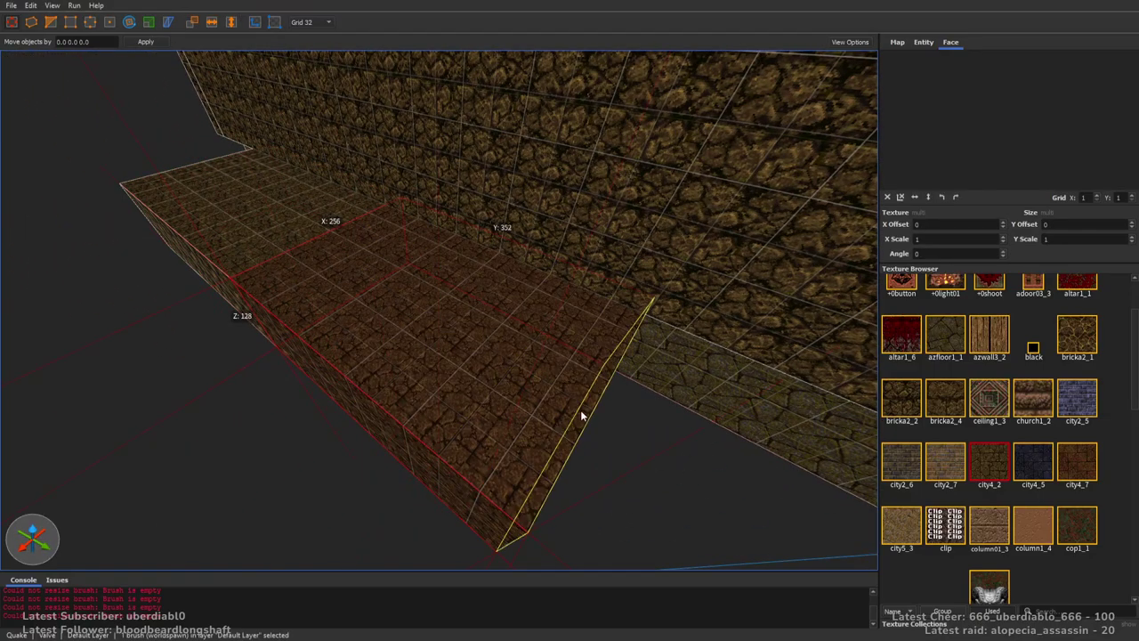
Angle the outer corner of the second floor block and copy the floor shape to the hall's opposite side.
left_click_drag(590, 413, 629, 440, "shift")
mouse_move(628, 440)
right_mouse_down()
mouse_move(321, 317)
mouse_move(444, 305)
mouse_move(444, 317)
mouse_move(543, 355)
mouse_move(401, 386)
right_mouse_up()
key("v")
left_click_drag(401, 385, 417, 331)
left_click(414, 251)
mouse_move(415, 252)
right_mouse_down()
mouse_move(477, 286)
mouse_move(560, 240)
mouse_move(442, 228)
mouse_move(549, 294)
mouse_move(537, 292)
mouse_move(582, 345)
mouse_move(561, 370)
mouse_move(579, 223)
mouse_move(587, 231)
right_mouse_up()
left_click(562, 371)
Angle the azfloor1_1 end section of the hall floor by moving its outer edge.
left_click(909, 394)
right_click_drag(676, 382, 585, 323)
left_click_drag(643, 360, 420, 410)
mouse_move(448, 398)
right_mouse_down()
mouse_move(534, 455)
mouse_move(602, 399)
mouse_move(633, 394)
right_mouse_up()
mouse_move(559, 409)
right_mouse_down()
mouse_move(496, 445)
mouse_move(539, 399)
mouse_move(326, 412)
right_mouse_up()
mouse_move(481, 422)
right_mouse_down()
mouse_move(493, 421)
mouse_move(513, 463)
right_mouse_up()
left_click(512, 463)
left_click_drag(505, 475, 499, 441)
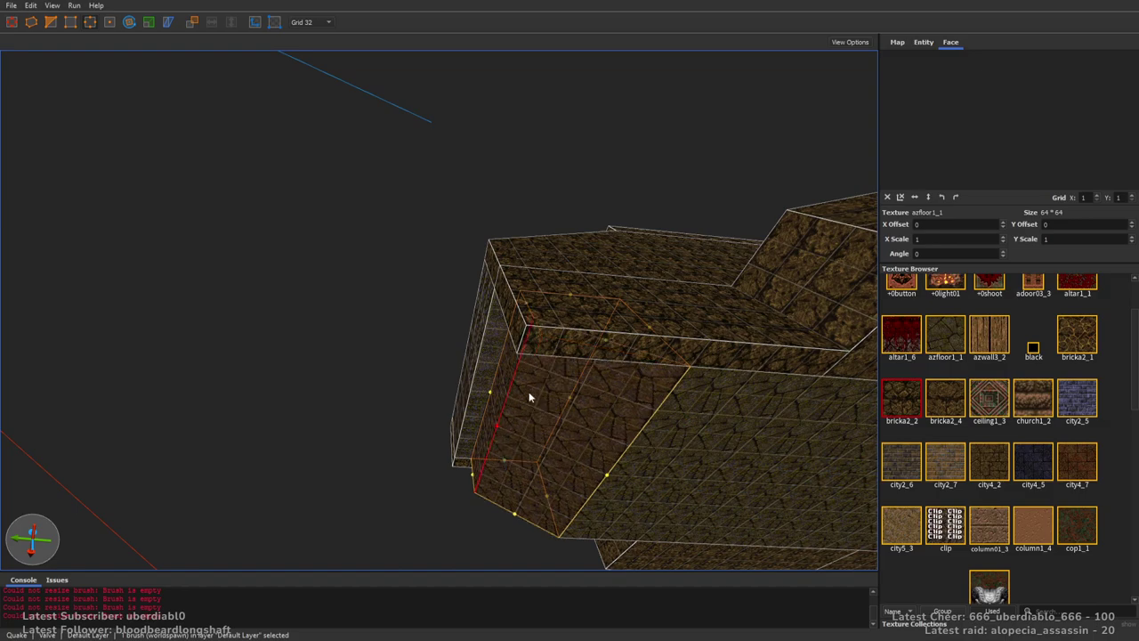
Reshape the end of the adjoining bricka2_2 wall section to follow the angled floor end.
left_click(553, 336)
key("Escape")
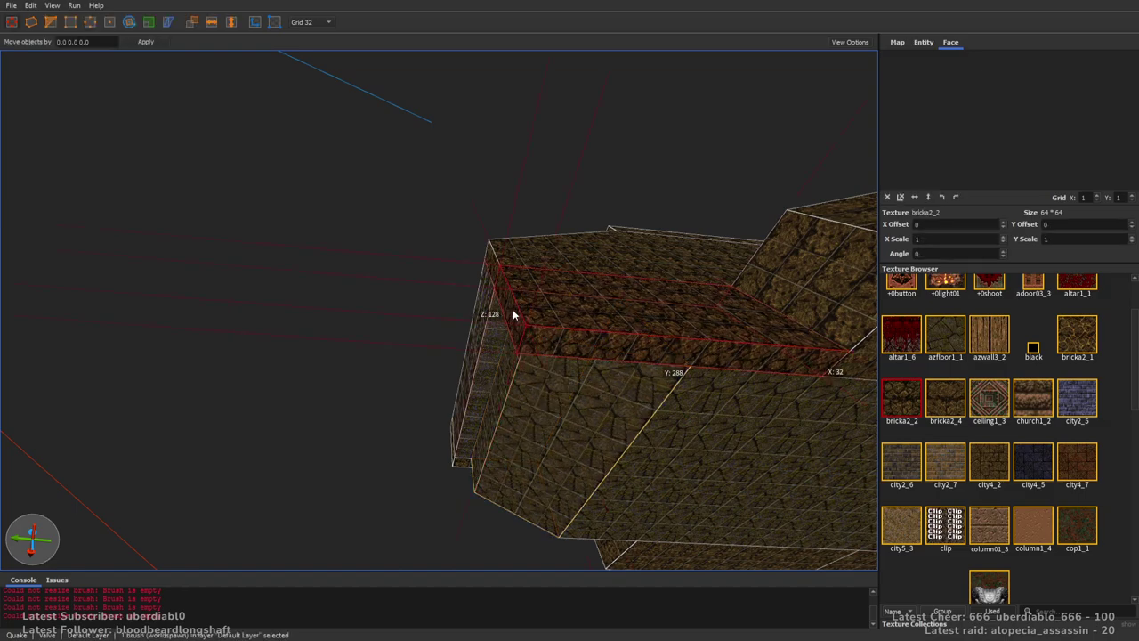
key("v")
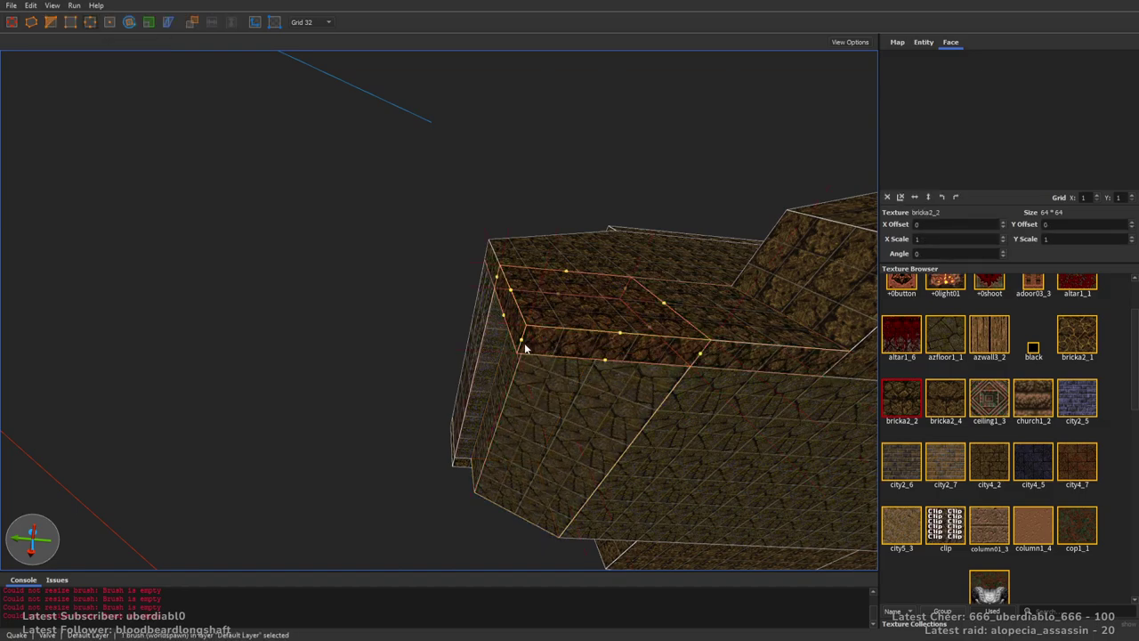
left_click_drag(524, 345, 517, 307)
key("Escape")
Enlarge the azfloor1_1 end block until it is flush with the corners of the adjoining brick walls.
mouse_move(565, 367)
right_mouse_down()
mouse_move(676, 354)
mouse_move(600, 354)
mouse_move(630, 328)
right_mouse_up()
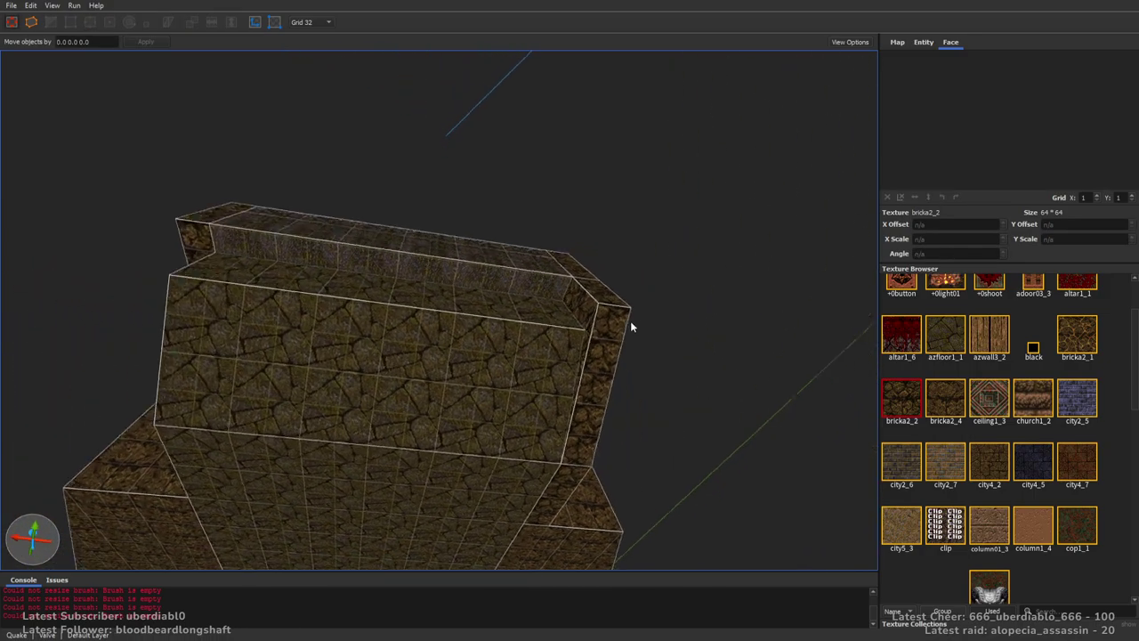
scroll(630, 327, "up", 2)
left_click(595, 353)
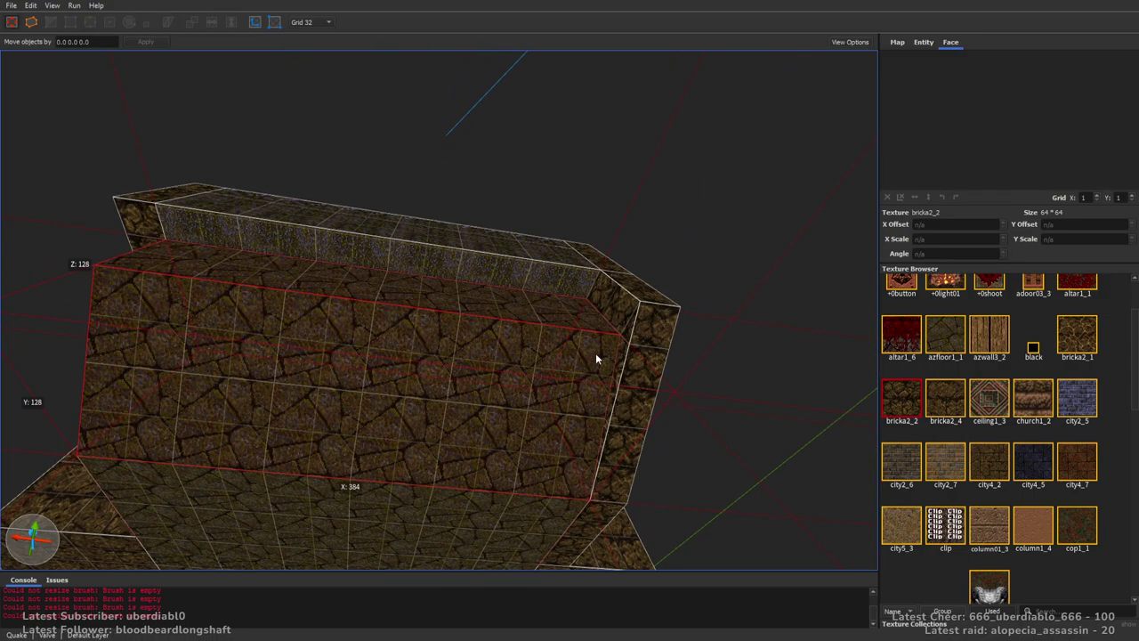
left_click_drag(464, 301, 485, 285, "shift")
left_click(478, 305, "shift")
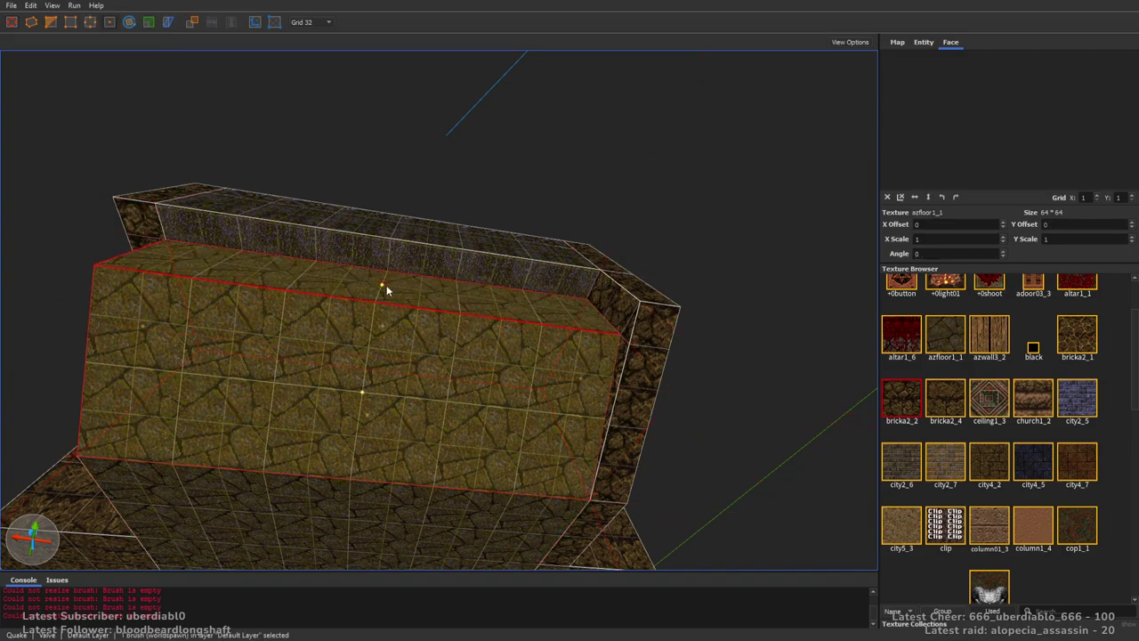
left_click(396, 266, "ctrl+shift")
key("Escape")
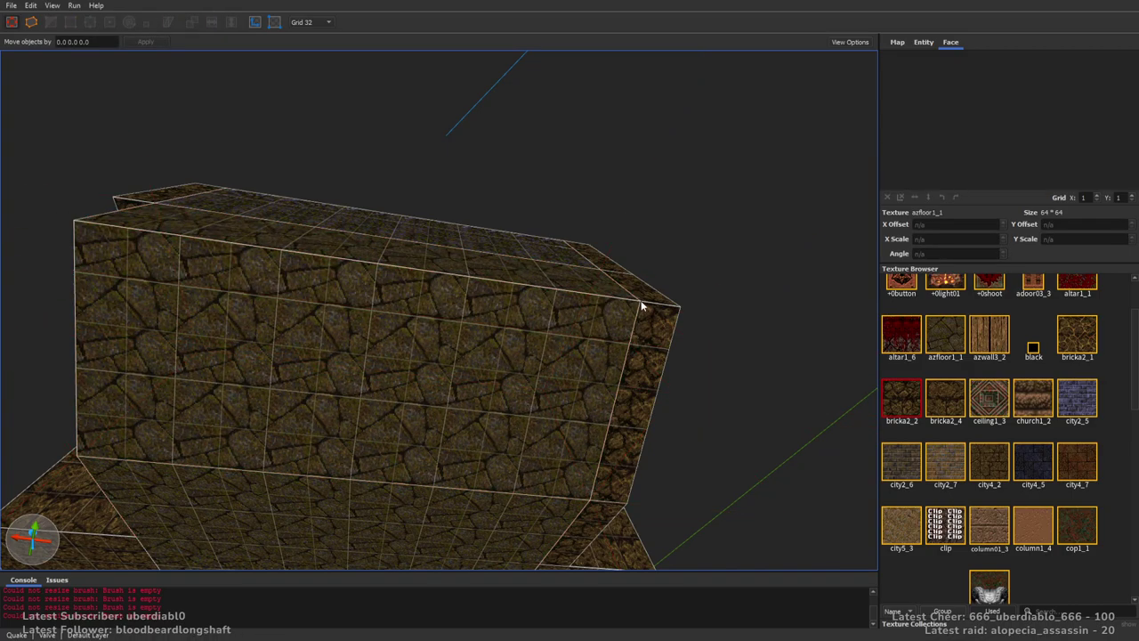
Apply the altar1_6 texture to the narrow outer face of the hall's end block.
left_click(642, 306)
scroll(632, 333, "down", 2)
mouse_move(547, 491)
right_mouse_down("alt")
mouse_move(458, 465)
mouse_move(394, 389)
mouse_move(554, 377)
mouse_move(569, 346)
mouse_move(572, 470)
mouse_move(833, 350)
right_mouse_up("alt")
left_click(570, 346)
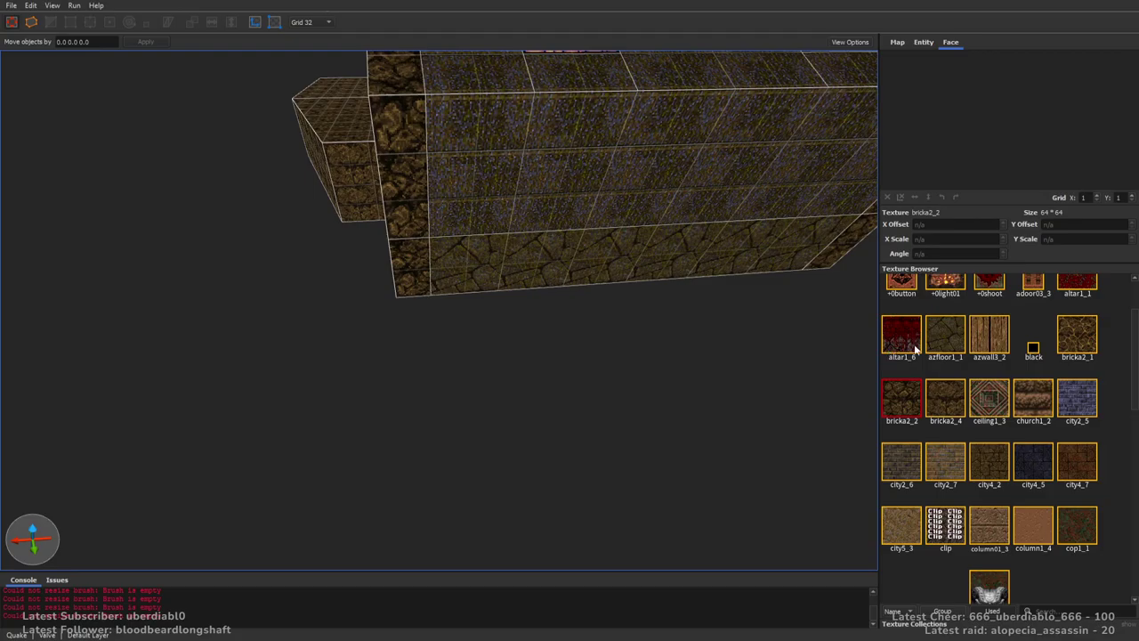
right_click_drag(784, 311, 668, 262)
left_click(669, 262, "shift")
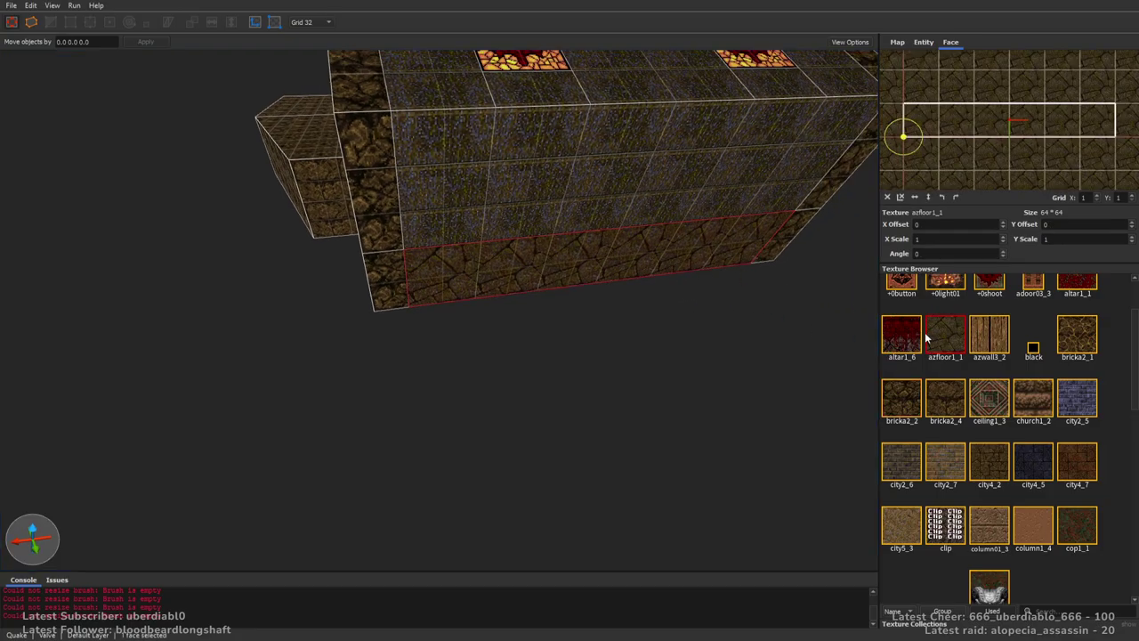
left_click(914, 337)
Try city2_5 on the large outer face of the end block and settle on city2_7.
mouse_move(746, 312)
right_mouse_down()
mouse_move(768, 293)
mouse_move(671, 326)
mouse_move(661, 238)
mouse_move(648, 220)
mouse_move(719, 318)
mouse_move(713, 246)
right_mouse_up()
left_click(768, 292)
scroll(671, 326, "up", 5)
left_click(712, 289, "shift")
left_click(1068, 396)
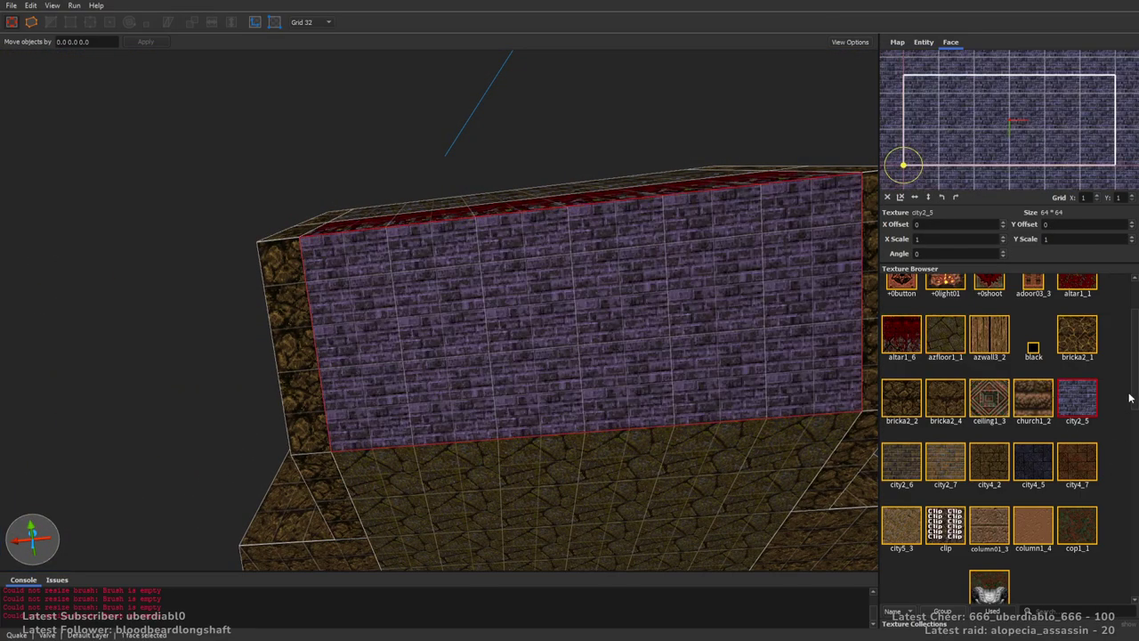
scroll(1067, 400, "down", 3)
left_click(929, 368)
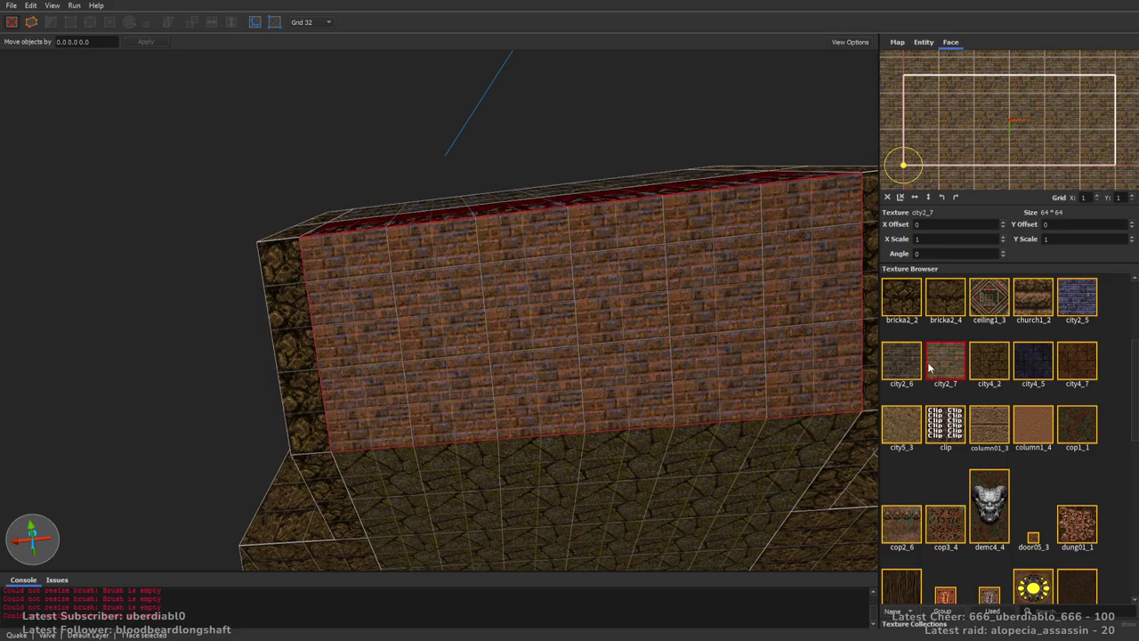
Transfer the city2_7 texture to the hall's underside and the undersides of the floor blocks on both sides.
mouse_move(774, 338)
right_mouse_down()
mouse_move(737, 326)
mouse_move(655, 254)
right_mouse_up()
mouse_move(555, 223)
right_mouse_down()
mouse_move(551, 307)
mouse_move(532, 170)
mouse_move(490, 303)
right_mouse_up()
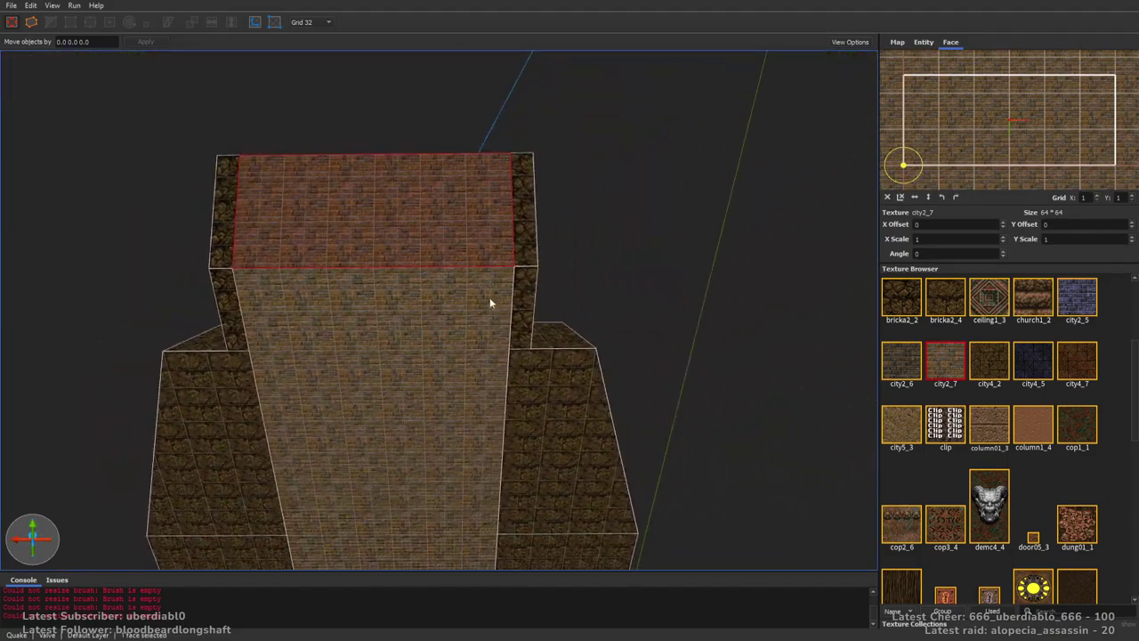
left_click(513, 369, "alt")
left_click(529, 536, "alt")
left_click(255, 521, "alt")
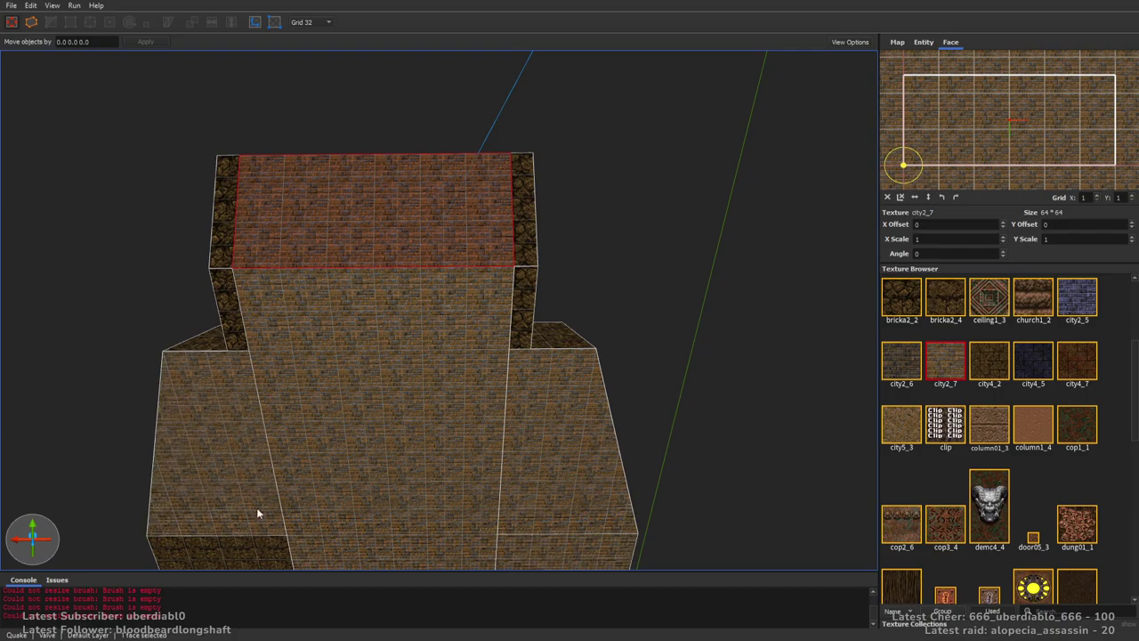
mouse_move(387, 423)
right_mouse_down()
mouse_move(602, 361)
mouse_move(518, 305)
mouse_move(556, 378)
mouse_move(593, 323)
mouse_move(661, 470)
mouse_move(590, 338)
mouse_move(622, 318)
mouse_move(648, 335)
mouse_move(561, 326)
mouse_move(399, 261)
mouse_move(360, 212)
right_mouse_up()
key("Escape")
Set the grid to 16 and draw a cop1_1 trim bar along the first short edge of the outer floor.
left_click(1074, 435)
key("minus")
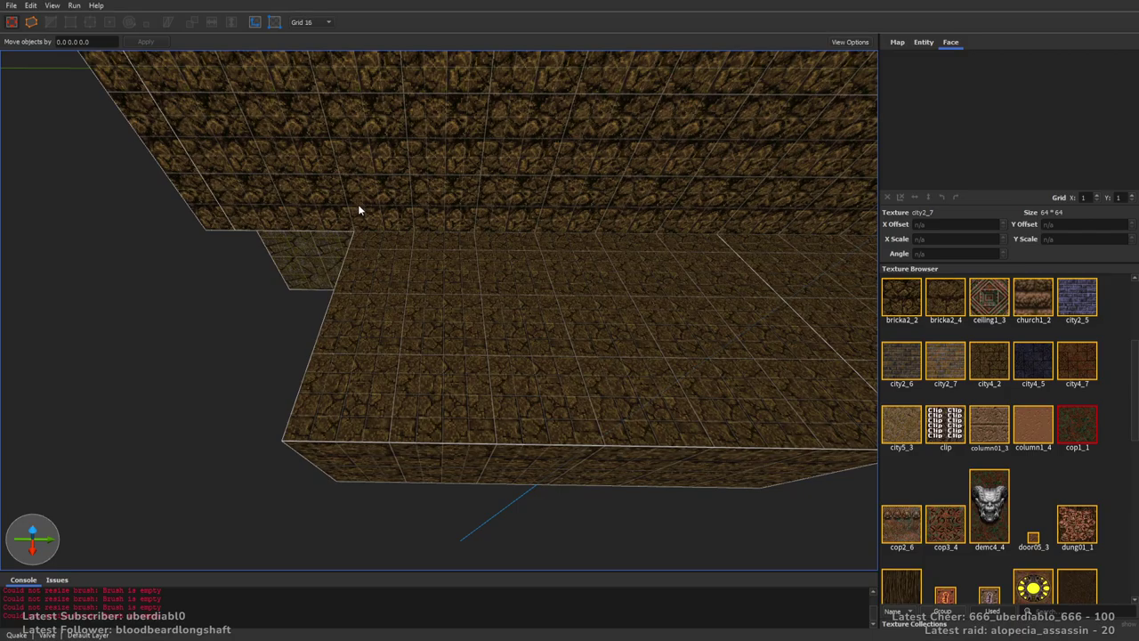
scroll(358, 204, "up", 2)
mouse_move(344, 197)
left_mouse_down()
mouse_move(288, 417)
mouse_move(263, 416)
mouse_move(263, 435)
left_mouse_up()
mouse_move(264, 435)
right_mouse_down()
mouse_move(461, 405)
mouse_move(258, 363)
mouse_move(363, 338)
mouse_move(336, 365)
right_mouse_up()
key("Escape")
Add cop1_1 trim bars along the outer floor's front edge and far short edge, the latter 16 × 16 × 96 units.
mouse_move(241, 362)
left_mouse_down()
mouse_move(460, 381)
mouse_move(465, 401)
left_mouse_up()
right_click_drag(509, 391, 485, 355)
left_click_drag(492, 352, 492, 352)
key("Escape")
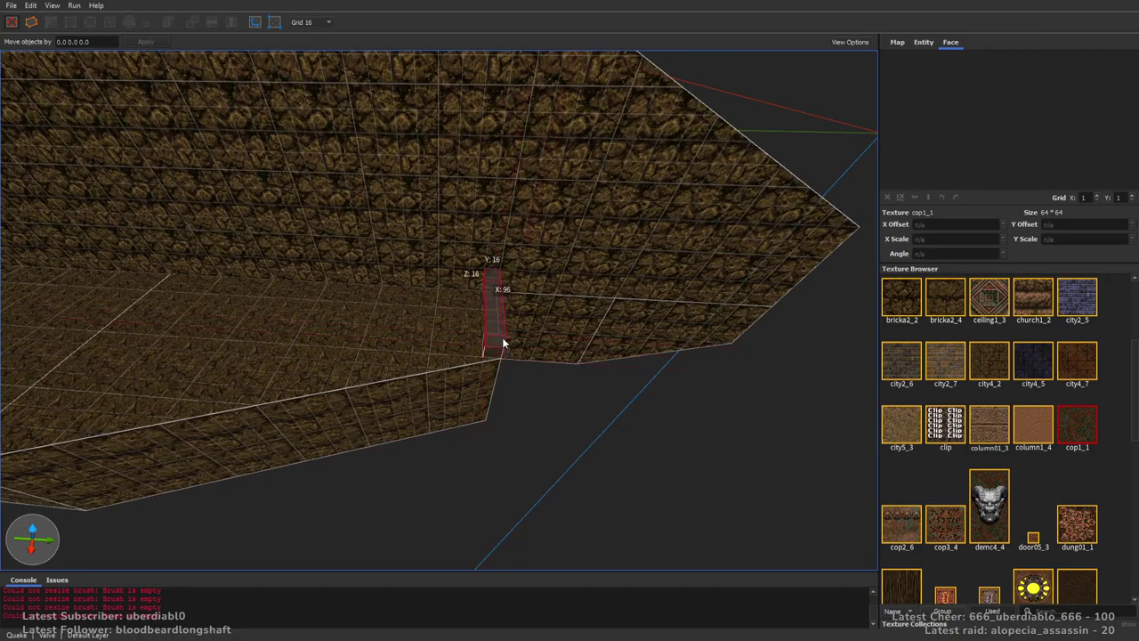
left_click(496, 340)
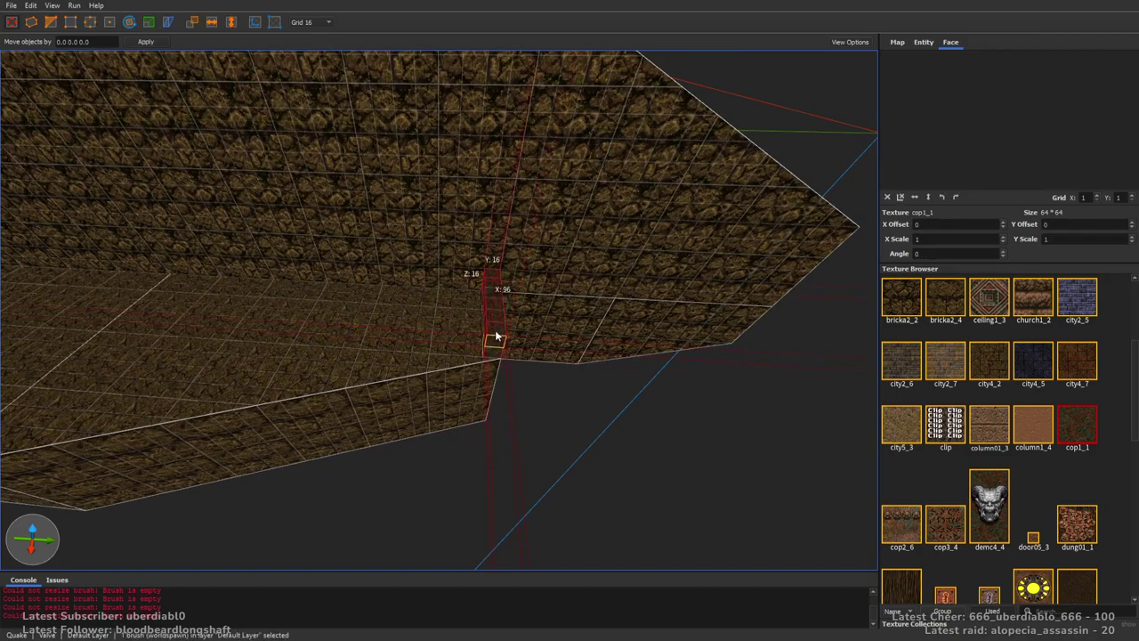
right_click_drag(495, 336, 700, 355)
key("Escape")
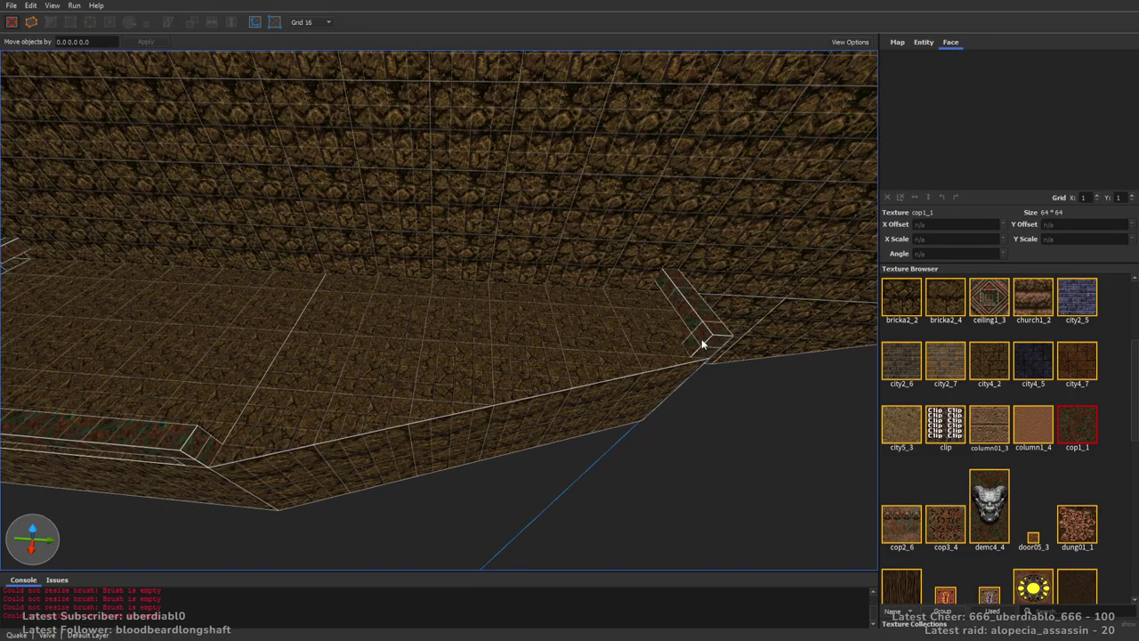
Complete the cop1_1 railing along the angled front edge of the outer floor.
left_click(702, 342)
left_click(211, 438)
key("Escape")
scroll(579, 379, "down", 8)
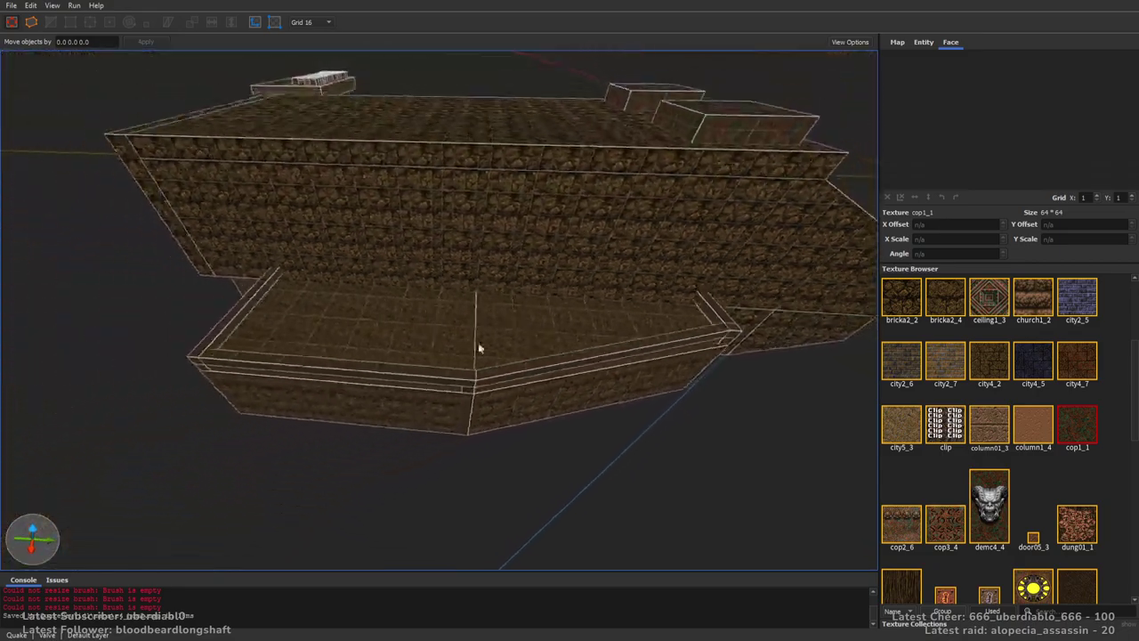
Select the whole cop1_1 railing and copy it to the outer floor on the hall's opposite side.
left_click(361, 287)
mouse_move(361, 287)
right_mouse_down()
mouse_move(289, 371)
mouse_move(671, 389)
mouse_move(508, 325)
right_mouse_up()
scroll(515, 343, "up", 10)
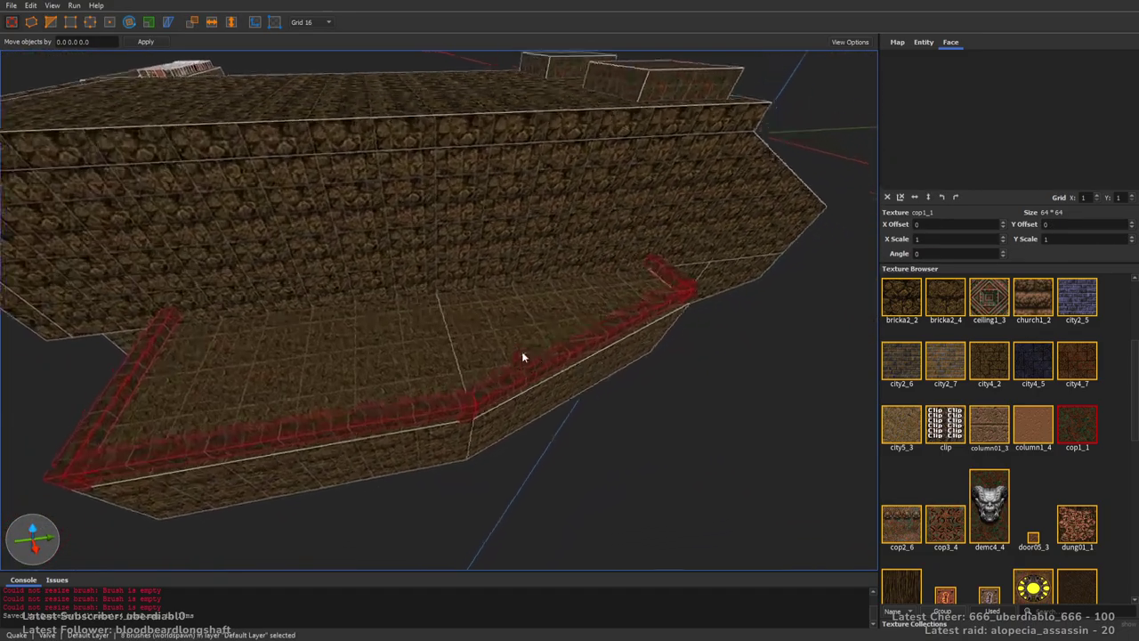
mouse_move(679, 409)
right_mouse_down()
mouse_move(428, 480)
mouse_move(377, 330)
mouse_move(249, 63)
mouse_move(217, 24)
mouse_move(516, 267)
mouse_move(366, 253)
right_mouse_up()
mouse_move(366, 253)
left_mouse_down()
mouse_move(461, 250)
mouse_move(469, 264)
left_mouse_up()
key("Escape")
Cut a doorway through the hall's side wall onto the railed floor, leaving a bricka2_2 lintel above it.
mouse_move(661, 323)
right_mouse_down()
mouse_move(614, 332)
mouse_move(645, 353)
mouse_move(626, 338)
mouse_move(684, 340)
mouse_move(597, 329)
mouse_move(685, 326)
right_mouse_up()
left_click(641, 323)
left_click_drag(770, 320, 545, 328)
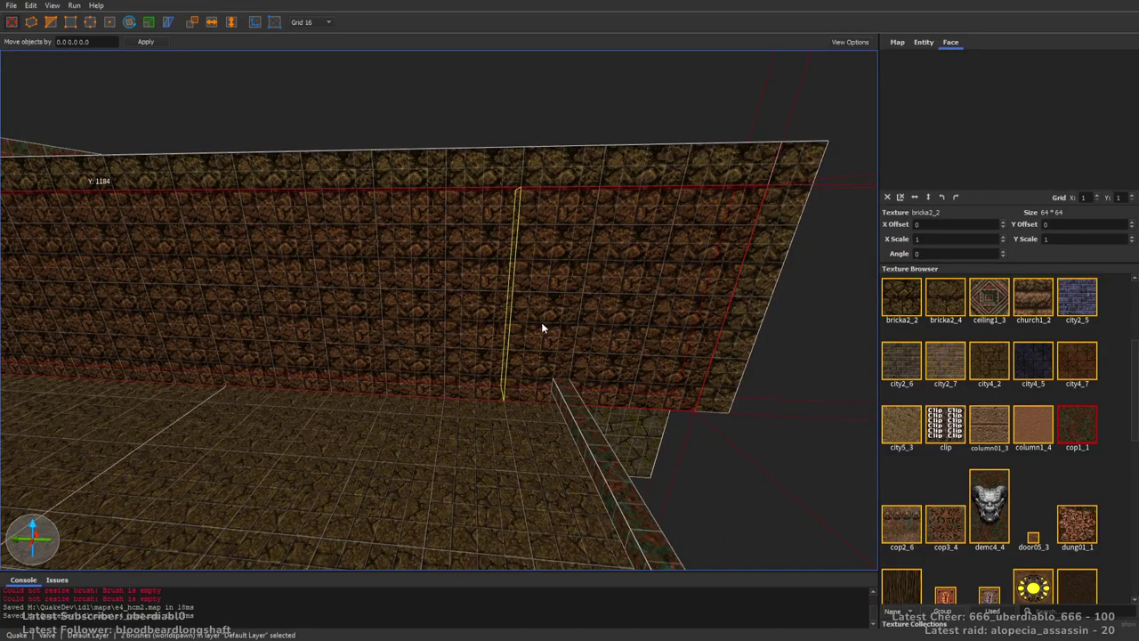
left_click_drag(456, 341, 512, 359)
mouse_move(397, 353)
left_mouse_down()
mouse_move(458, 416)
mouse_move(471, 293)
left_mouse_up()
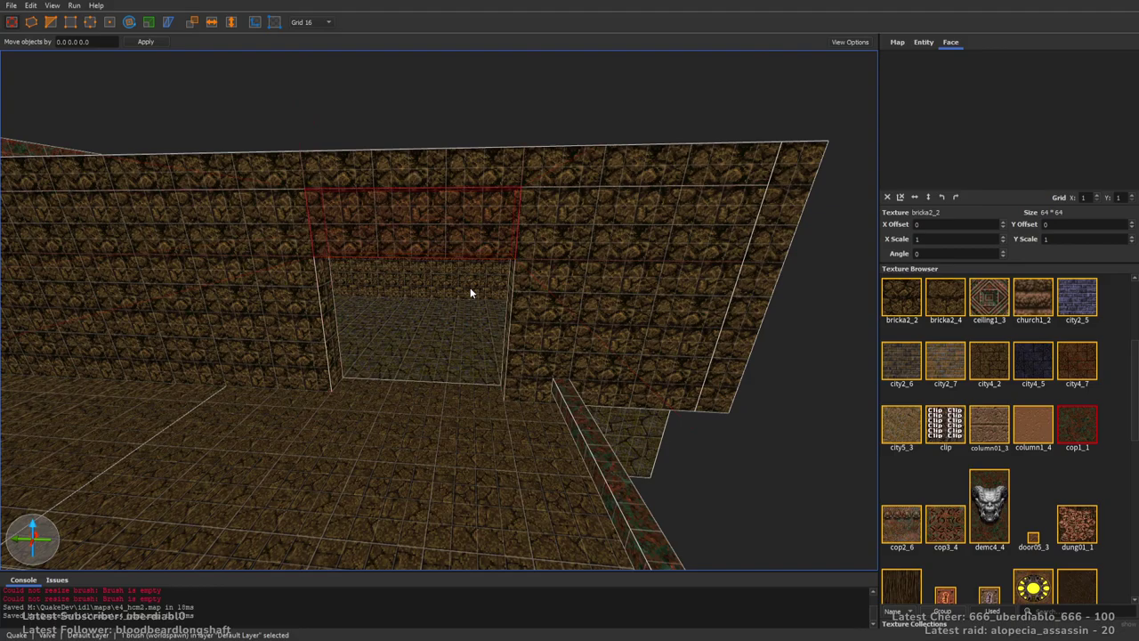
right_click_drag(554, 322, 512, 325)
mouse_move(375, 277)
right_mouse_down()
mouse_move(394, 275)
mouse_move(369, 270)
mouse_move(629, 300)
right_mouse_up()
key("Escape")
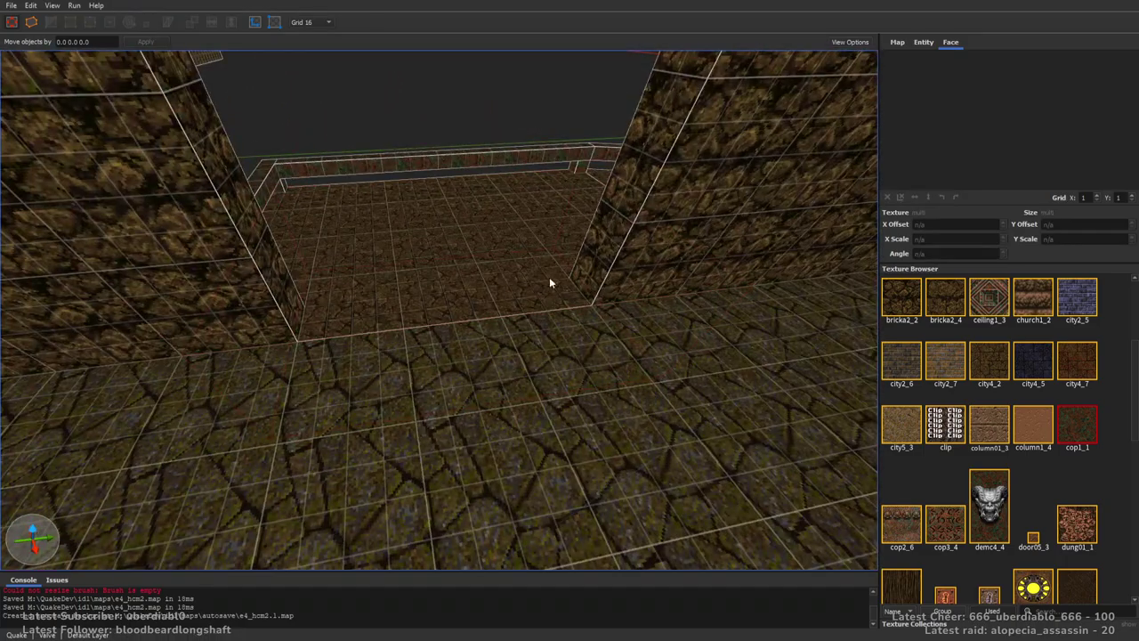
Cut a matching doorway through the opposite side wall of the hall.
mouse_move(513, 308)
left_mouse_down()
mouse_move(297, 331)
mouse_move(369, 216)
mouse_move(517, 280)
mouse_move(527, 227)
left_mouse_up()
mouse_move(526, 226)
right_mouse_down()
mouse_move(597, 184)
mouse_move(569, 205)
mouse_move(584, 206)
right_mouse_up()
right_click_drag(553, 300, 555, 275)
mouse_move(542, 415)
right_mouse_down()
mouse_move(651, 368)
mouse_move(697, 293)
right_mouse_up()
left_click(546, 324, "shift")
mouse_move(545, 324)
right_mouse_down()
mouse_move(143, 377)
mouse_move(364, 382)
right_mouse_up()
left_click(678, 384, "ctrl")
mouse_move(678, 385)
left_mouse_down()
mouse_move(573, 373)
mouse_move(499, 386)
left_mouse_up()
mouse_move(566, 407)
right_mouse_down()
mouse_move(272, 387)
mouse_move(341, 374)
mouse_move(538, 378)
mouse_move(542, 356)
mouse_move(323, 257)
right_mouse_up()
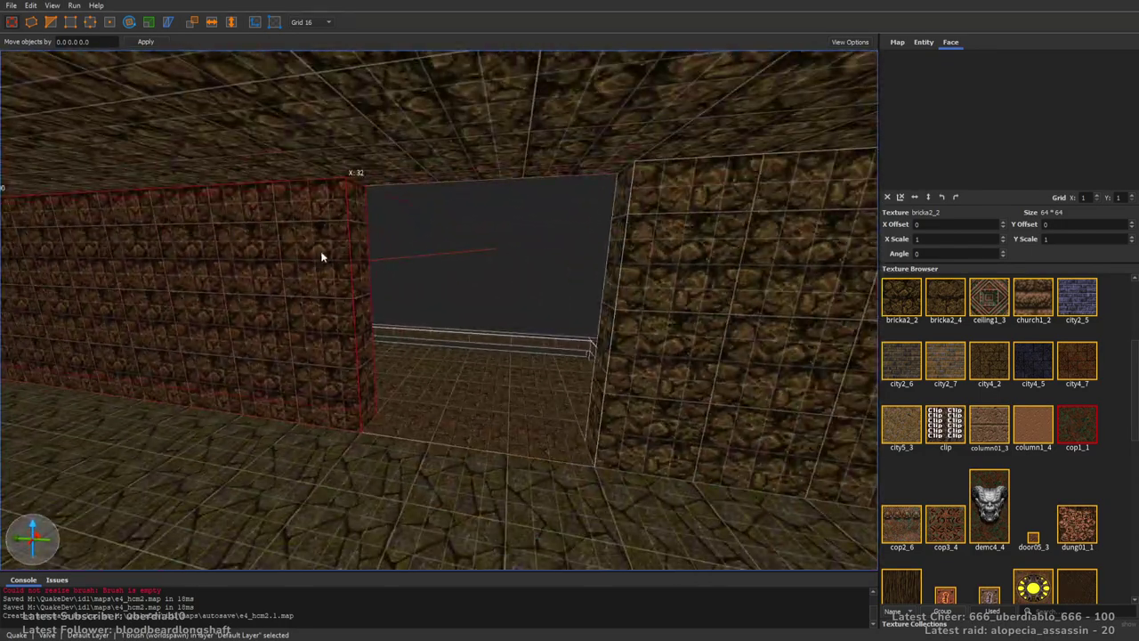
Add a brick lintel above the opposite doorway and a cop1_1 block across its bottom.
mouse_move(344, 232)
left_mouse_down()
mouse_move(597, 285)
mouse_move(477, 472)
mouse_move(485, 259)
mouse_move(508, 381)
left_mouse_up()
right_click_drag(508, 380, 415, 347)
mouse_move(576, 426)
right_mouse_down()
mouse_move(551, 391)
mouse_move(297, 374)
mouse_move(592, 399)
mouse_move(579, 317)
mouse_move(587, 368)
mouse_move(626, 374)
right_mouse_up()
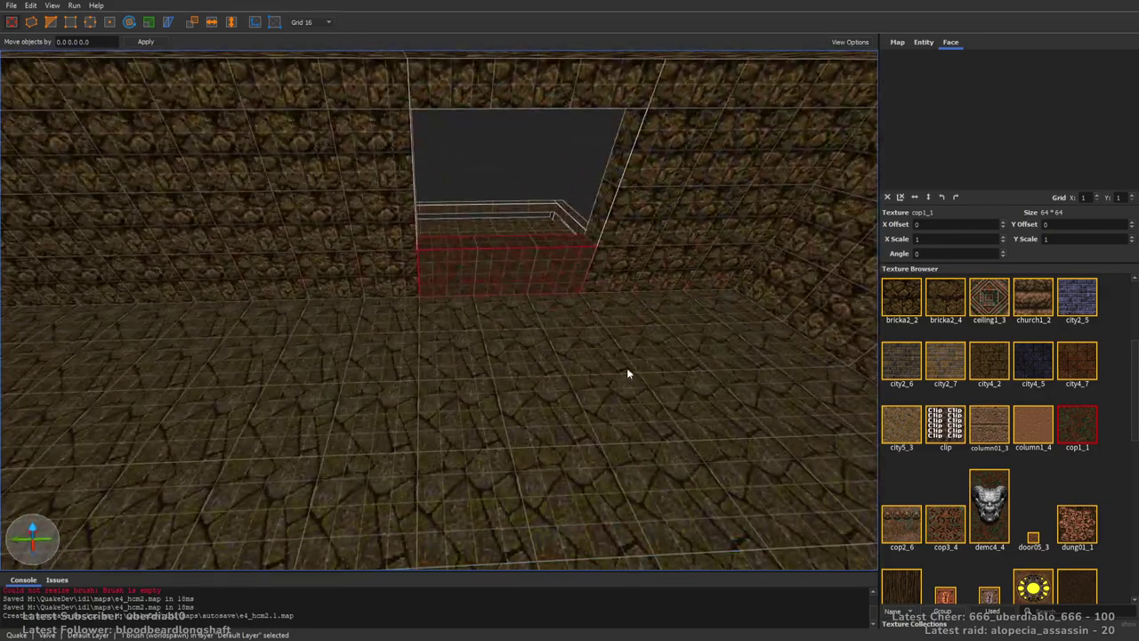
key("Escape")
Build a raised city4_5 platform, 416 units along Y, across the hall floor between the two doorways.
scroll(722, 300, "up", 3)
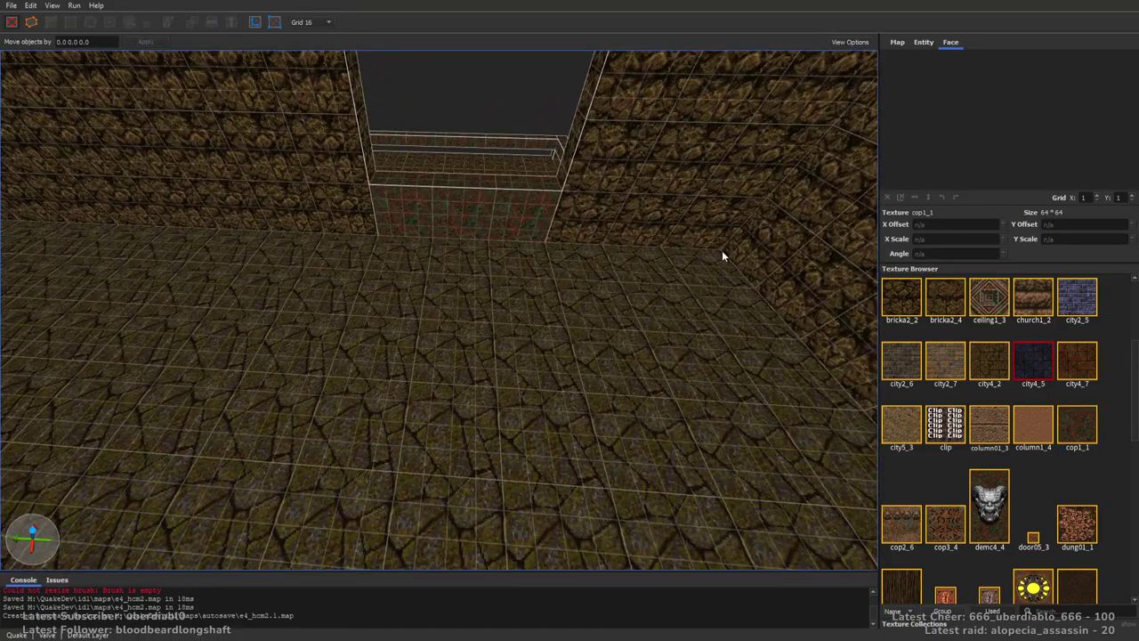
scroll(722, 250, "up", 3)
mouse_move(592, 348)
left_mouse_down()
mouse_move(501, 368)
mouse_move(579, 330)
mouse_move(614, 291)
left_mouse_up()
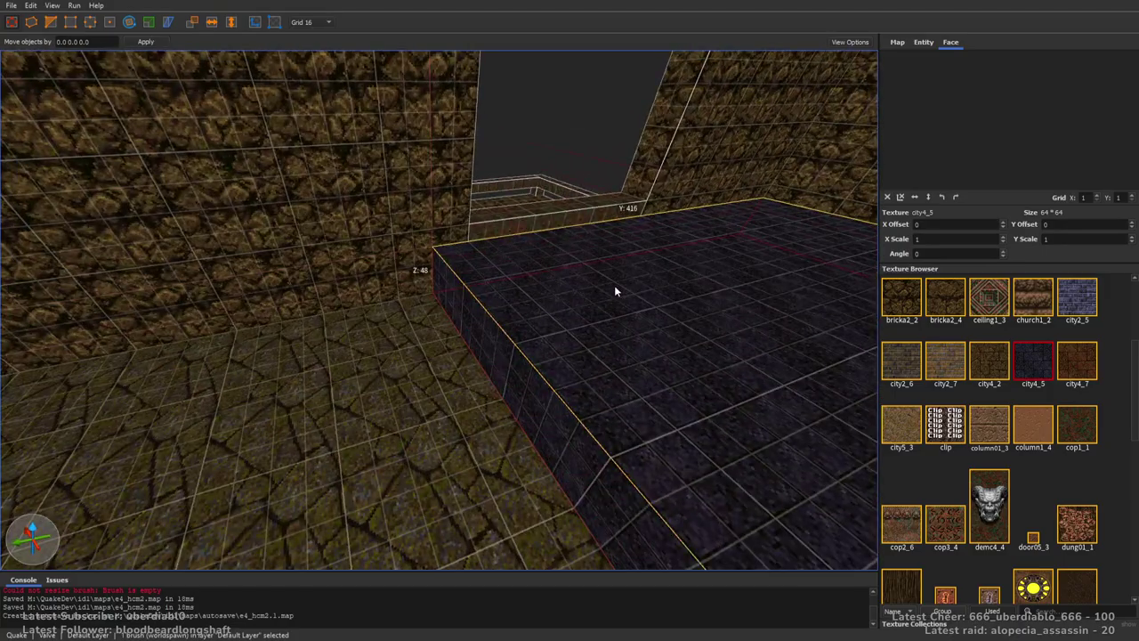
right_click_drag(499, 311, 579, 298)
mouse_move(951, 300)
right_mouse_down()
mouse_move(625, 346)
mouse_move(525, 325)
mouse_move(588, 323)
mouse_move(569, 356)
mouse_move(646, 333)
mouse_move(571, 319)
mouse_move(711, 278)
mouse_move(770, 325)
mouse_move(462, 287)
right_mouse_up()
Add a 96 × 160 × 64 unit city4_5 block against the platform and wall, and slope it into a ramp.
mouse_move(463, 288)
left_mouse_down()
mouse_move(445, 395)
mouse_move(824, 287)
mouse_move(424, 298)
left_mouse_up()
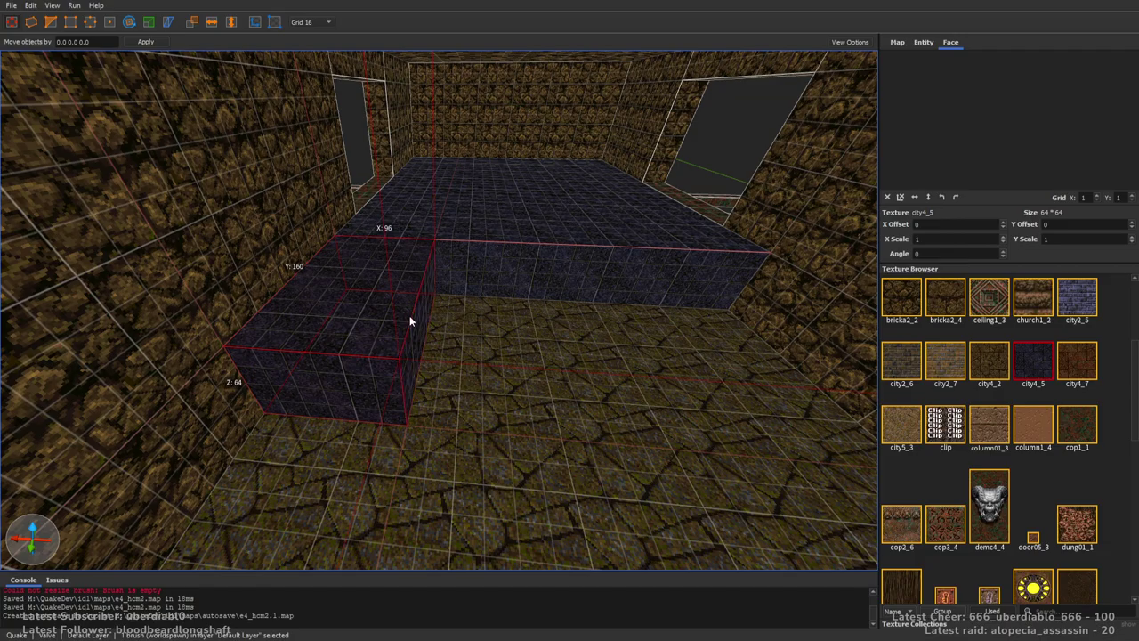
scroll(360, 408, "up", 3)
scroll(361, 407, "down", 3)
mouse_move(350, 402)
right_mouse_down()
mouse_move(326, 399)
mouse_move(446, 308)
right_mouse_up()
mouse_move(454, 316)
left_mouse_down()
mouse_move(534, 326)
mouse_move(529, 283)
mouse_move(531, 340)
left_mouse_up()
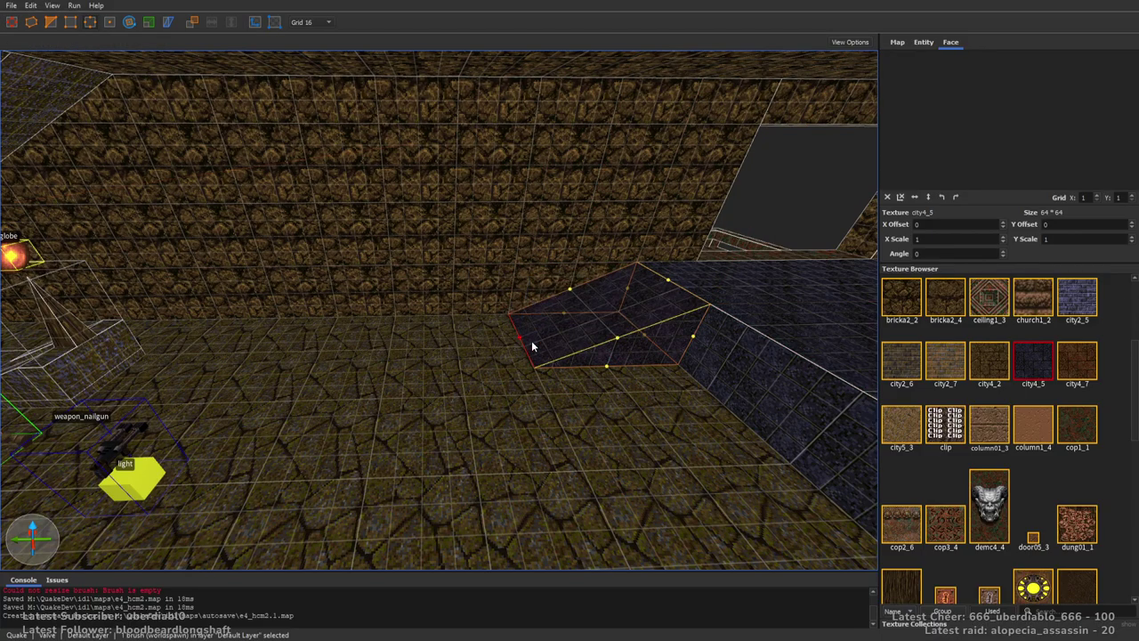
key("Escape")
Duplicate the city4_5 ramp along the opposite wall of the hall.
scroll(507, 348, "down", 3)
left_click(291, 275)
mouse_move(254, 262)
left_mouse_down()
mouse_move(603, 320)
mouse_move(609, 333)
mouse_move(539, 331)
left_mouse_up()
scroll(516, 287, "up", 5)
mouse_move(516, 282)
right_mouse_down()
mouse_move(579, 275)
mouse_move(555, 265)
right_mouse_up()
left_click(554, 265)
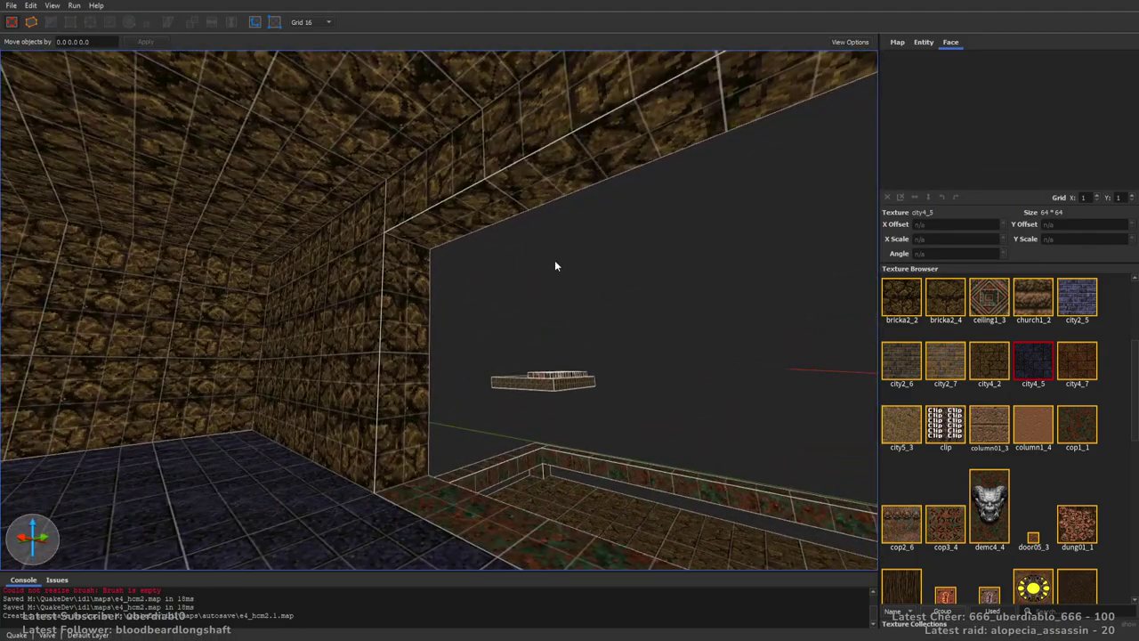
Set the grid to 8 and fill the doorway with an adoor03_3 block, 16 × 192 × 128 units.
left_click_drag(1135, 380, 1097, 267)
right_click_drag(729, 267, 400, 282)
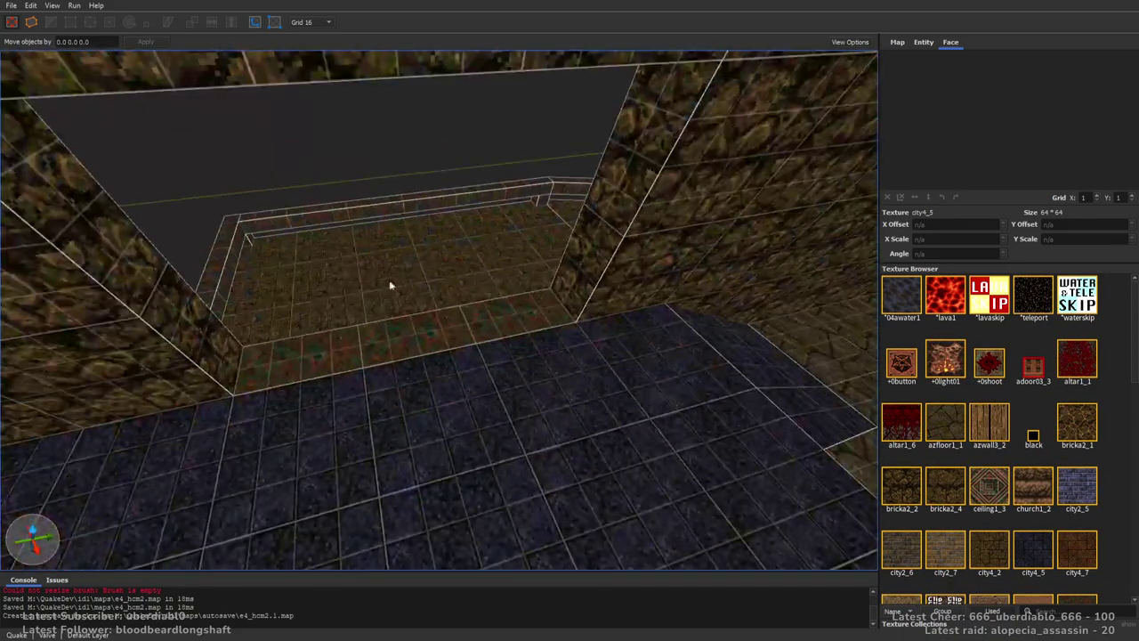
key("bracketleft")
mouse_move(250, 359)
left_mouse_down()
mouse_move(562, 313)
mouse_move(686, 75)
mouse_move(687, 94)
left_mouse_up()
mouse_move(686, 93)
right_mouse_down()
mouse_move(681, 157)
mouse_move(664, 167)
mouse_move(881, 122)
mouse_move(913, 133)
mouse_move(691, 246)
mouse_move(748, 175)
mouse_move(724, 310)
mouse_move(745, 335)
mouse_move(577, 314)
mouse_move(646, 248)
mouse_move(623, 277)
right_mouse_up()
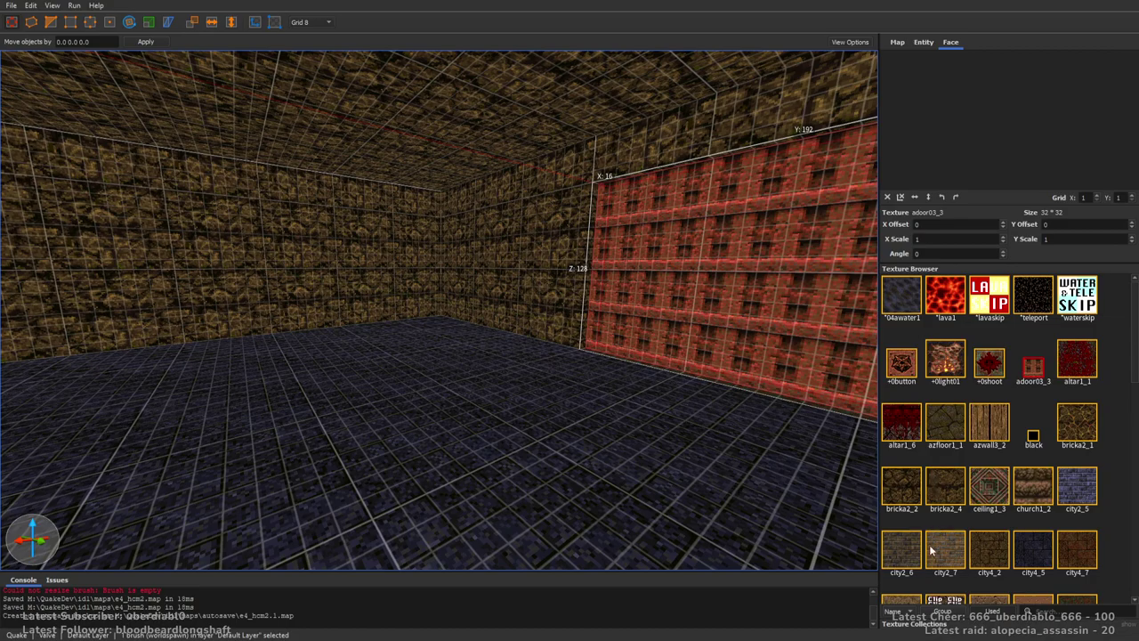
Turn the adoor03_3 doorway block into a func_door with angle -1 and lip 4.
left_click(923, 42)
double_click(944, 77)
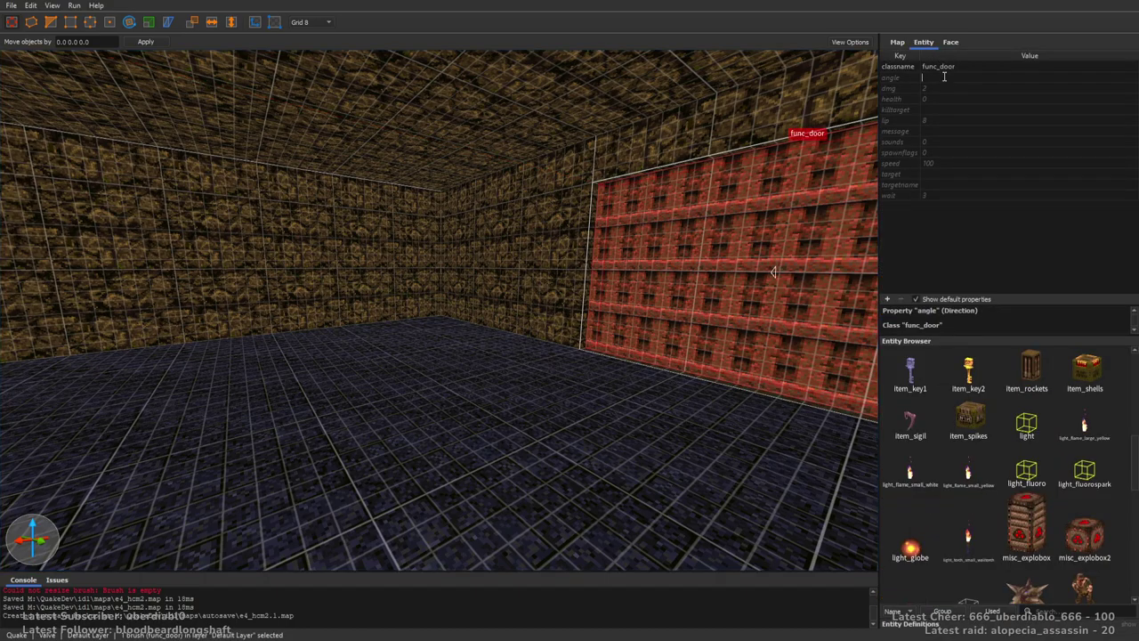
type("-1")
key("Return")
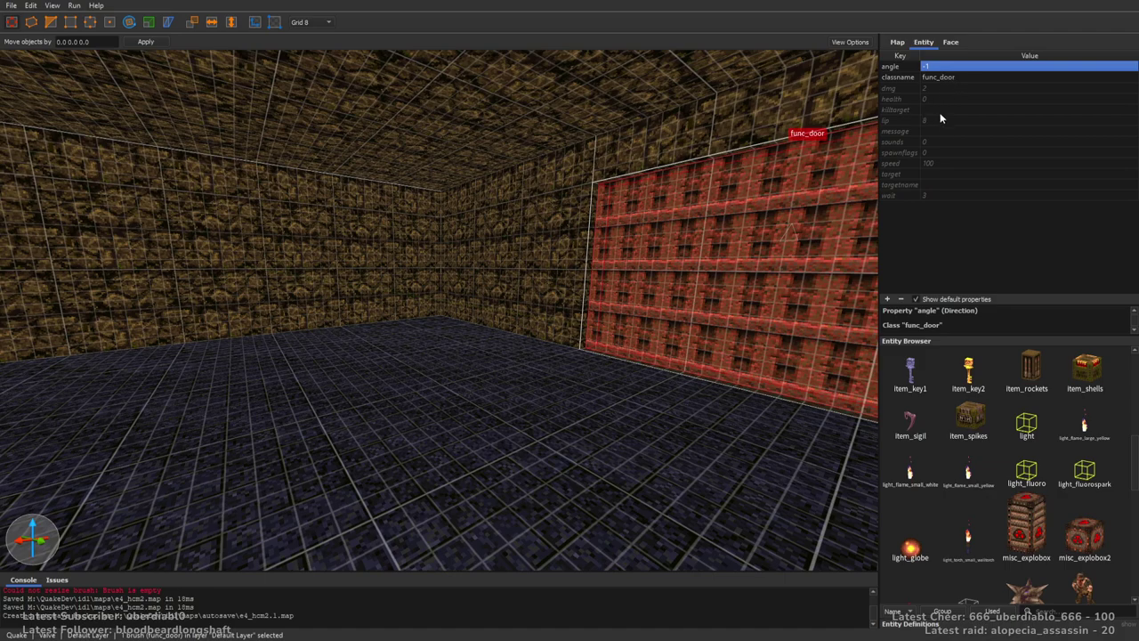
left_click(935, 121)
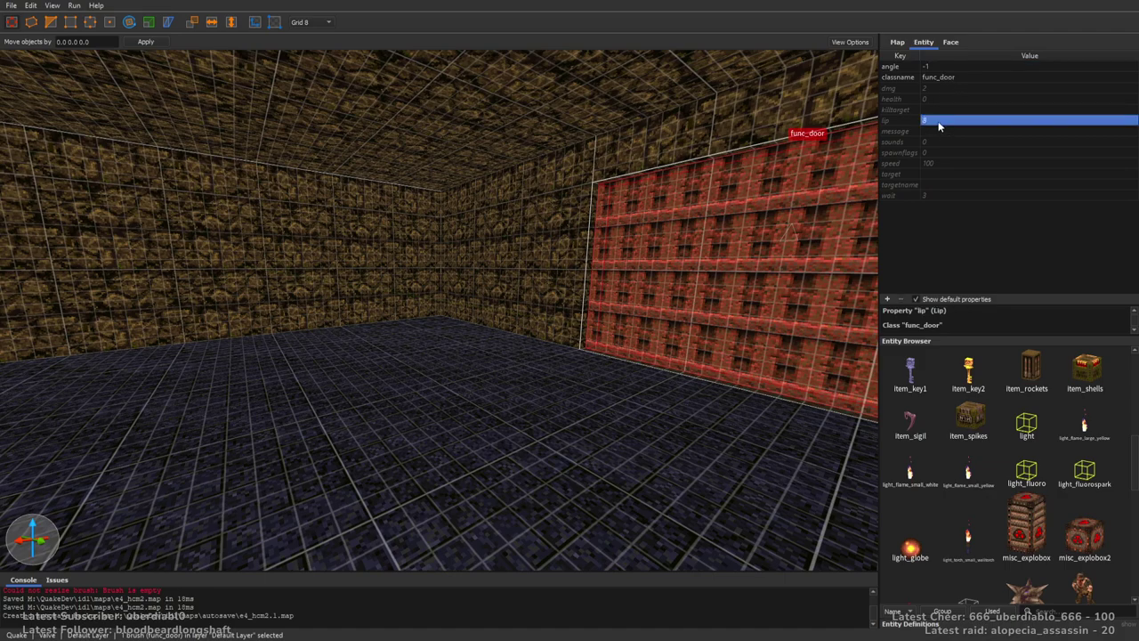
double_click(937, 123)
type("4")
key("Return")
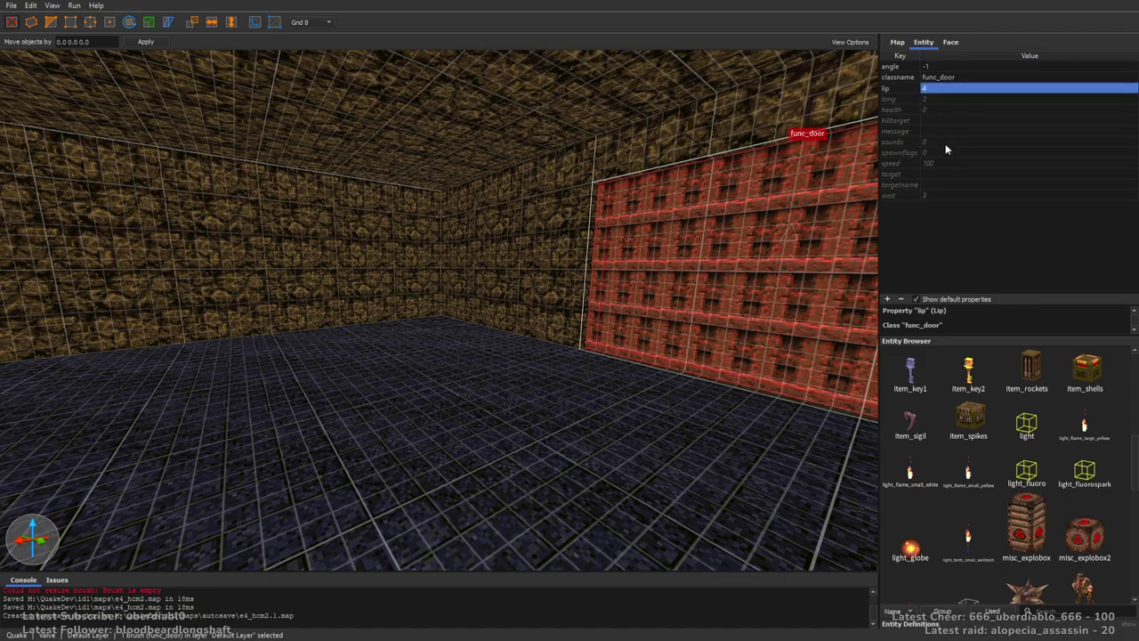
Set the door's sounds to 1 and enable its Don't link spawnflag.
left_click(945, 144)
left_click(1127, 280)
type("1")
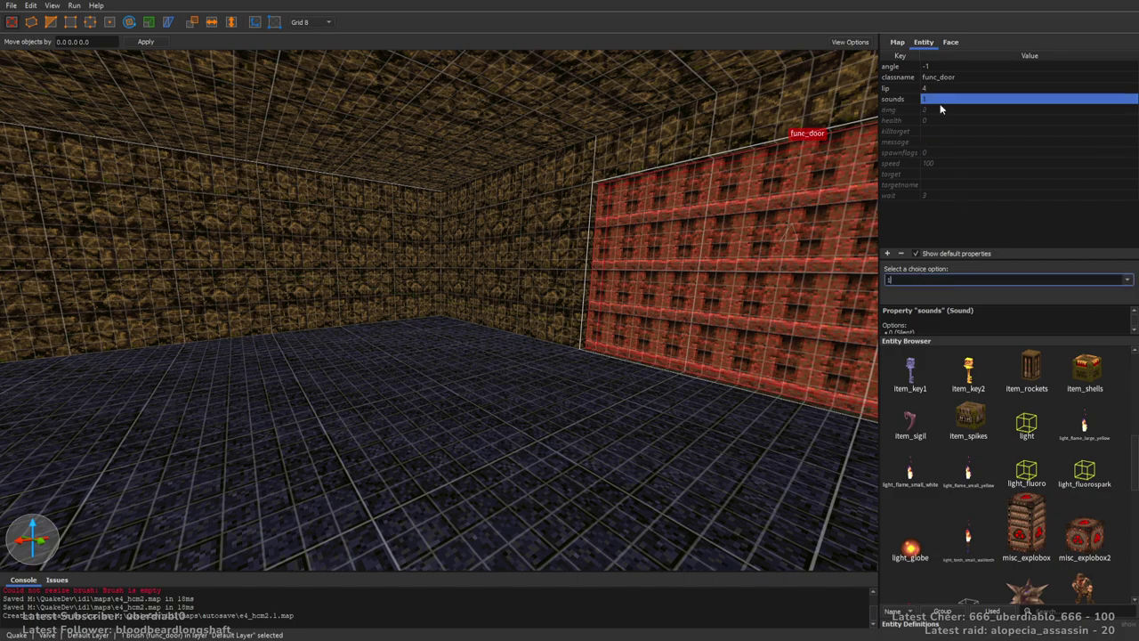
left_click(939, 154)
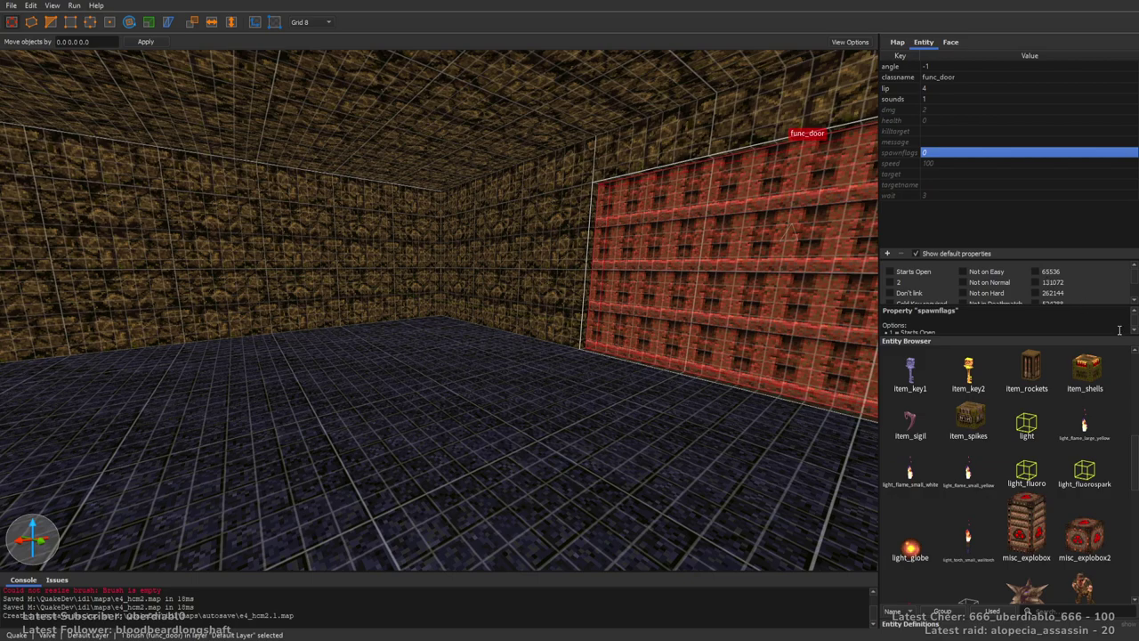
left_click_drag(1057, 258, 1062, 210)
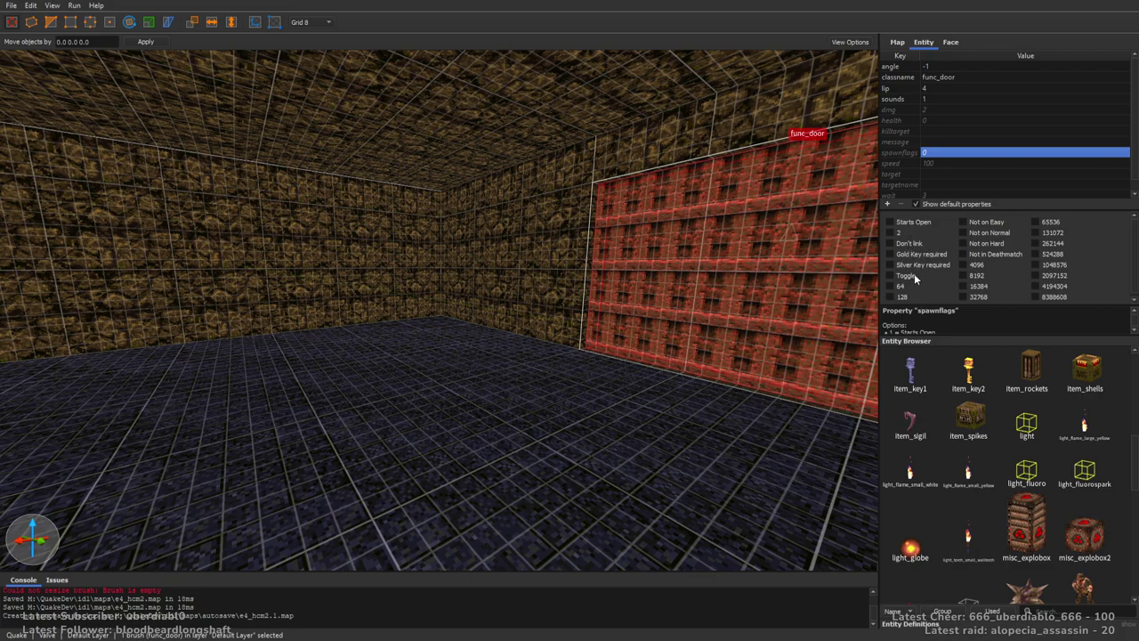
left_click(891, 243)
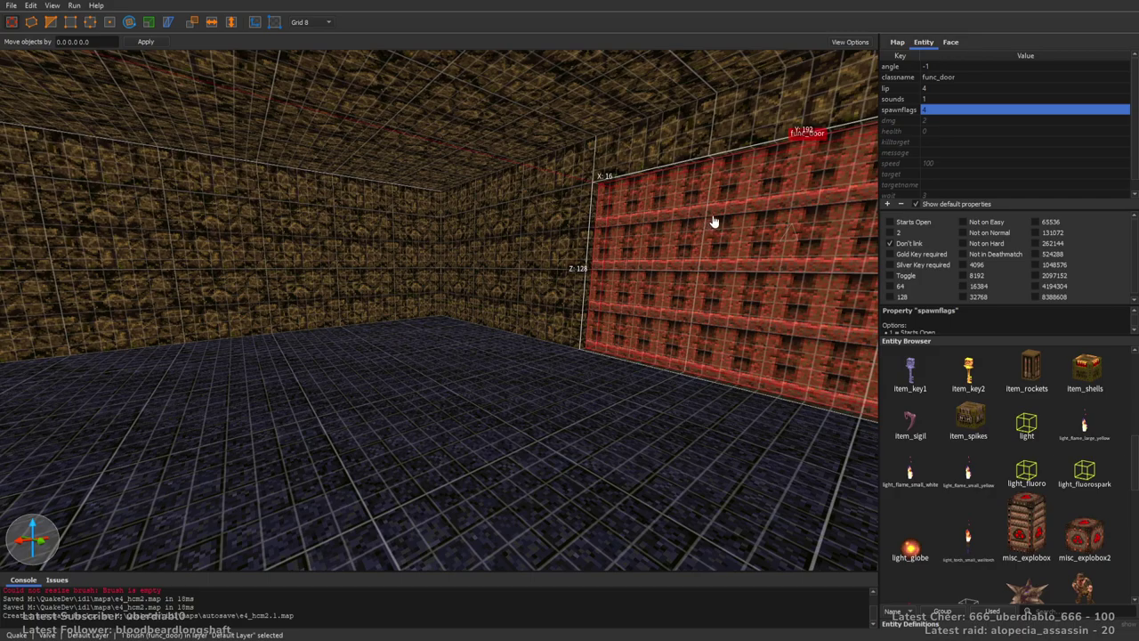
Set the door's speed to 150 and its wait to 3.
scroll(725, 225, "up", 2)
double_click(940, 164)
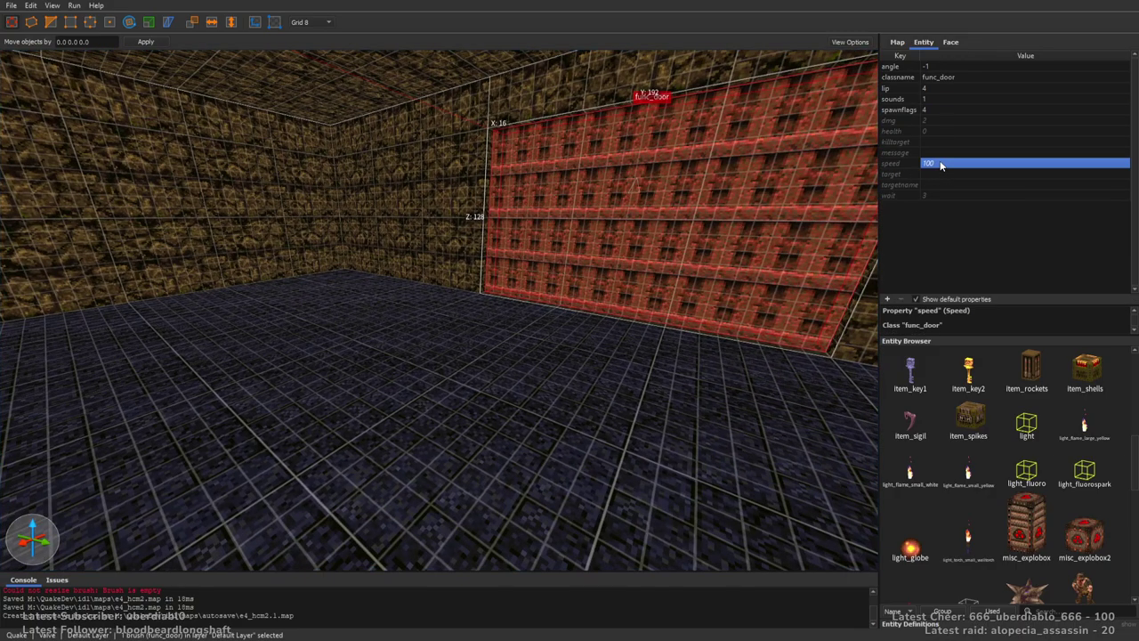
type("150")
key("Return")
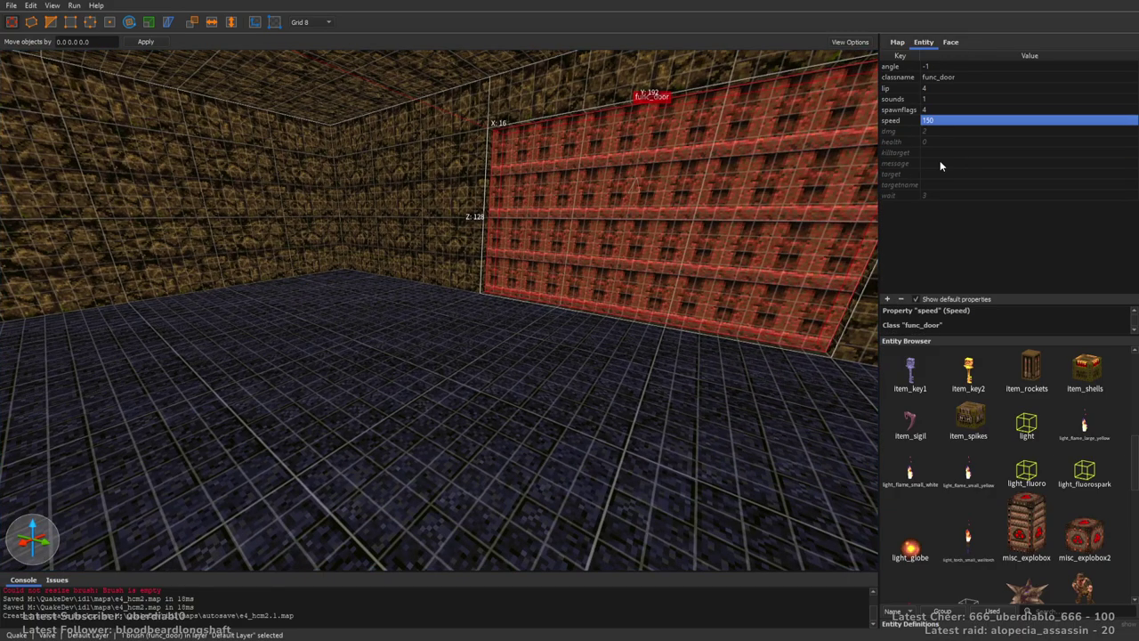
double_click(929, 196)
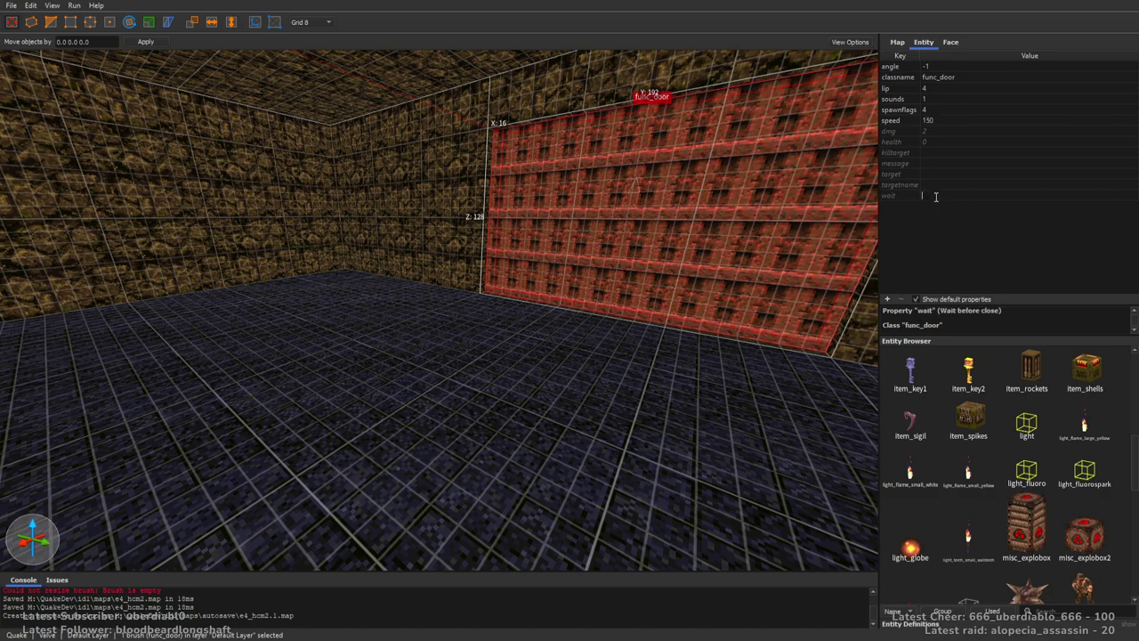
key("Return")
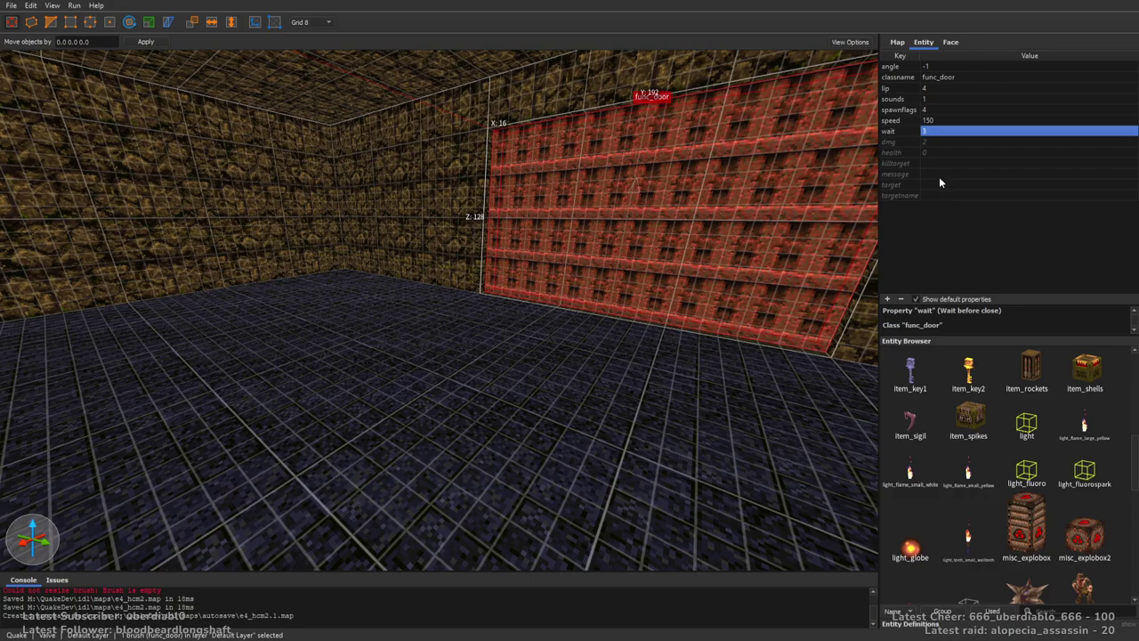
Set the grid to 16 and apply the bricka2_1 texture to the hall ceiling.
right_click_drag(674, 245, 975, 33)
key("Escape")
left_click(951, 42)
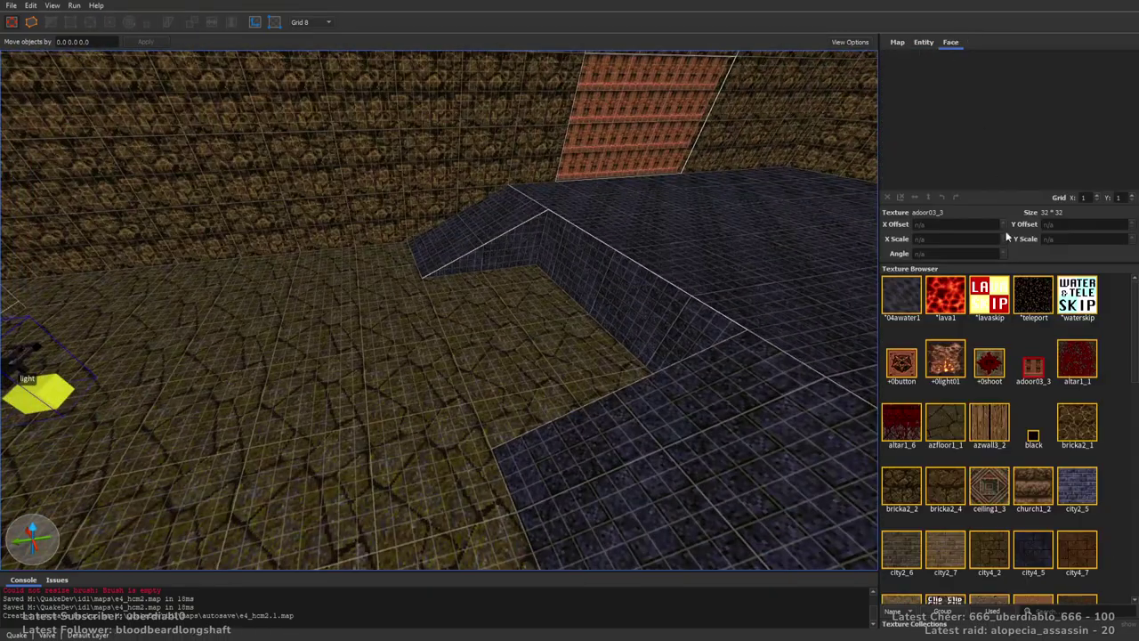
left_click(1090, 436)
right_click_drag(648, 267, 536, 211)
key("plus")
left_click(537, 210, "shift")
left_click(1096, 436)
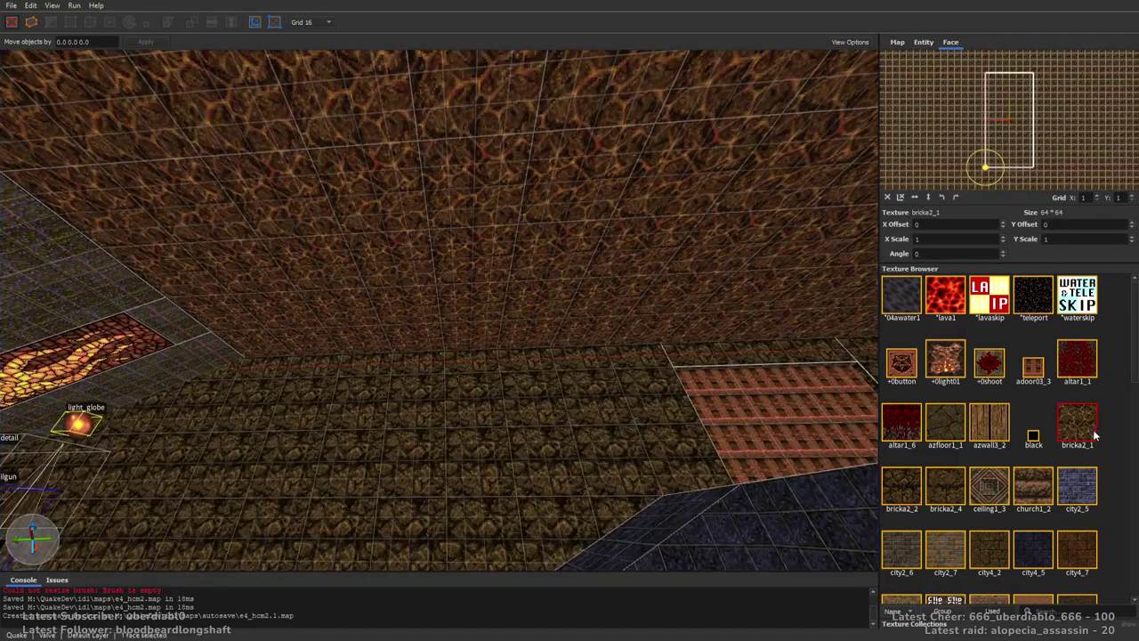
right_click_drag(717, 287, 612, 308)
key("s")
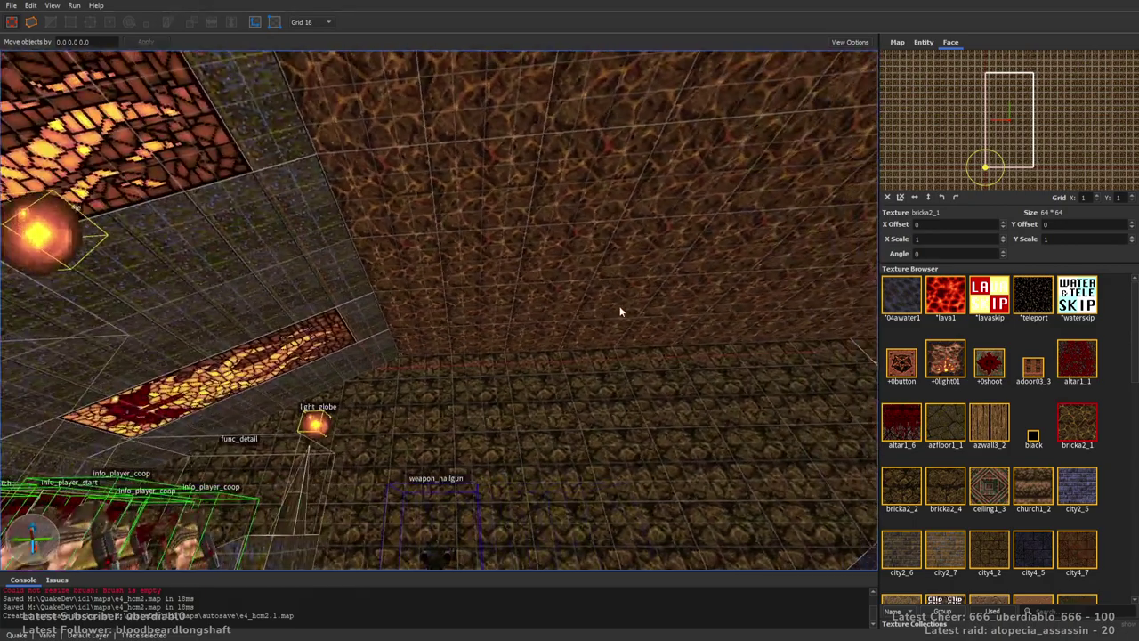
key("Escape")
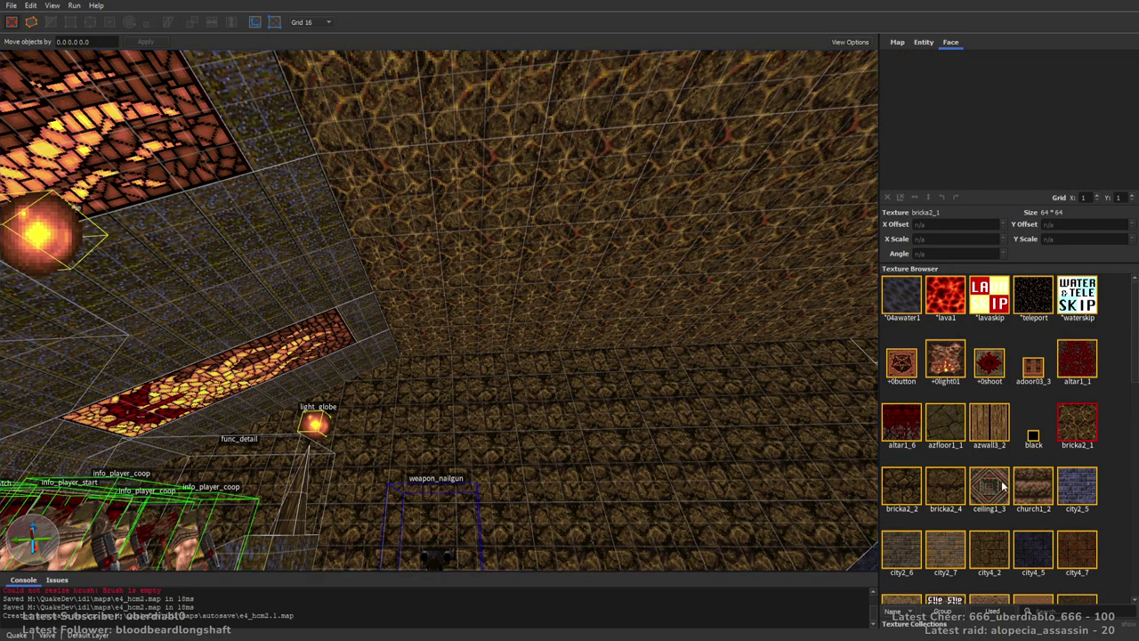
Retexture the hall ceiling with ceiling1_3.
right_click_drag(827, 391, 738, 365)
left_click(677, 296, "shift")
left_click(988, 490)
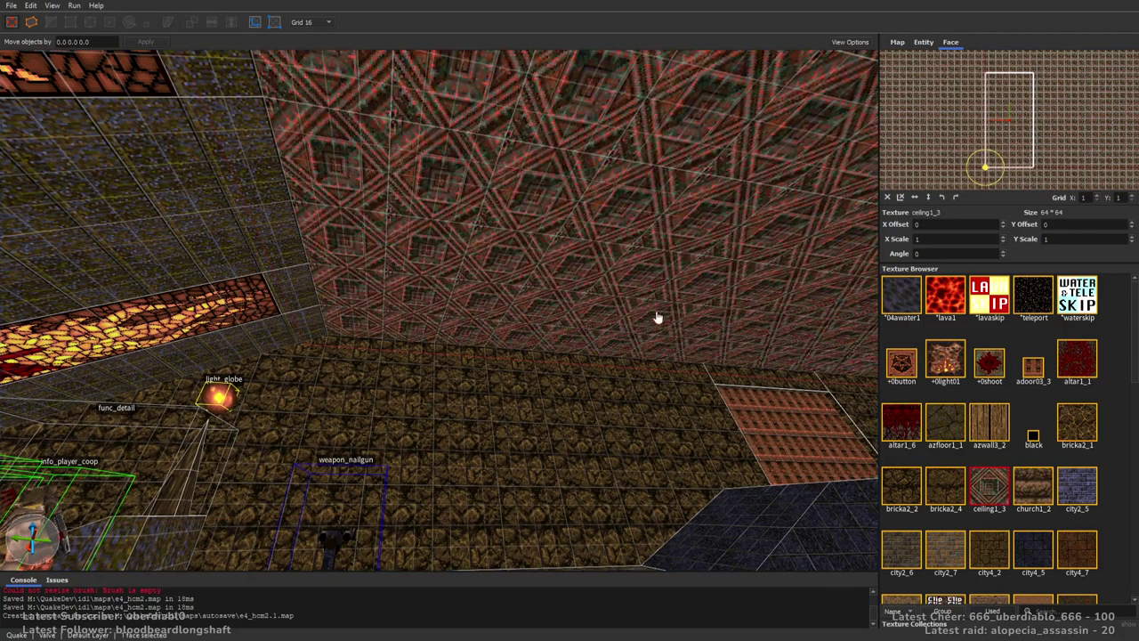
key("Escape")
Separate a strip of the hall ceiling beside the player start area into its own brush.
right_click_drag(651, 300, 618, 276)
left_click(629, 217)
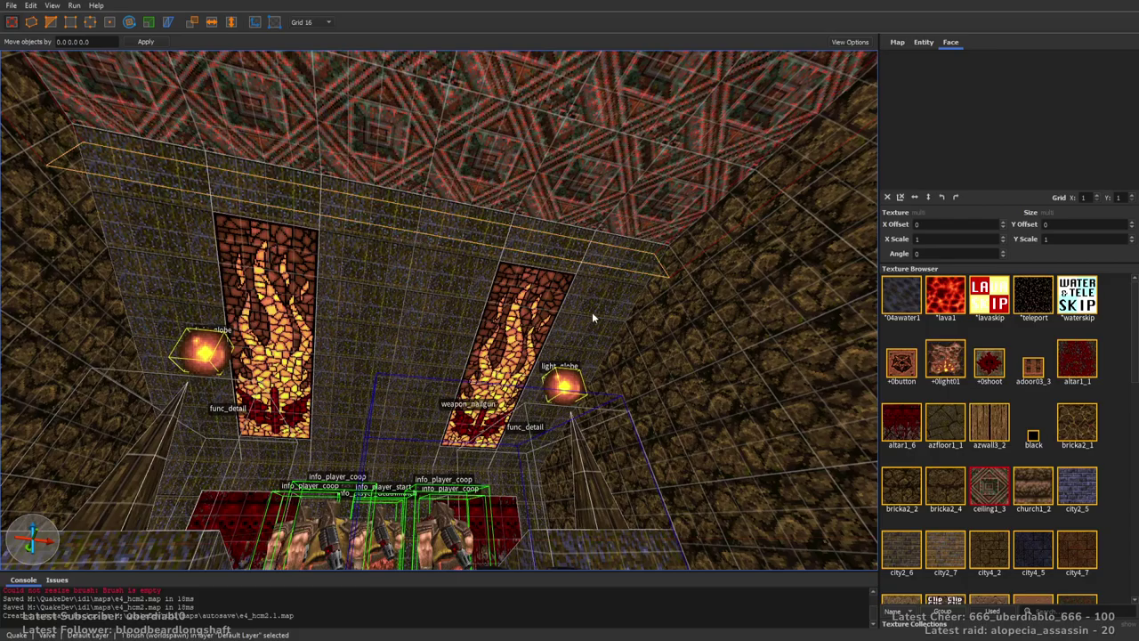
key("Escape")
left_click(460, 219, "shift")
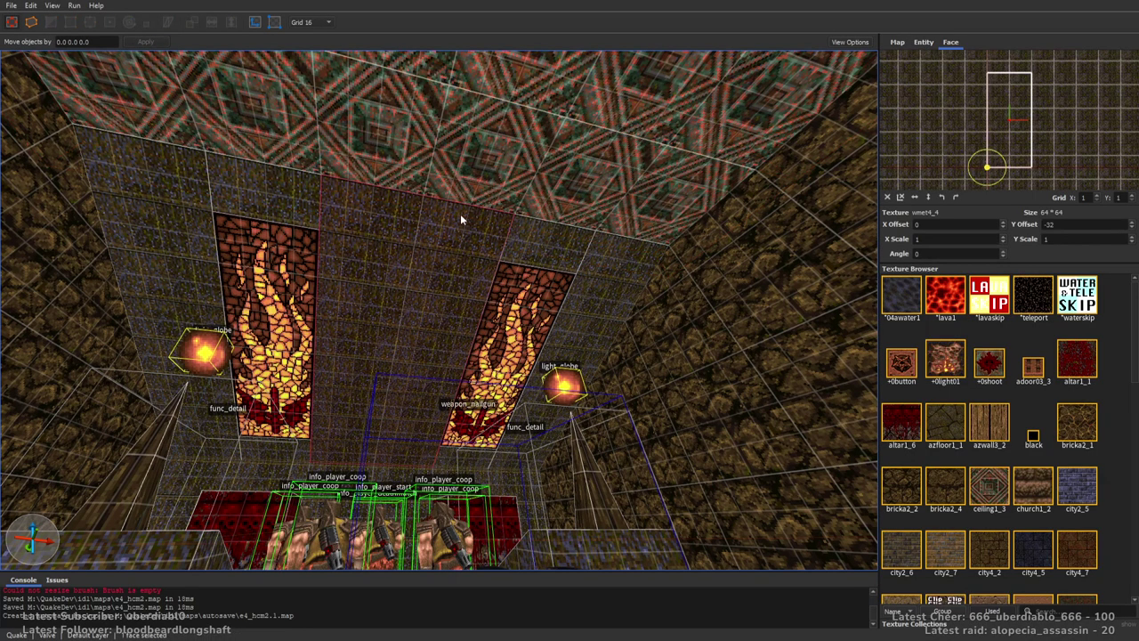
mouse_move(503, 152)
right_mouse_down()
mouse_move(603, 152)
mouse_move(406, 287)
right_mouse_up()
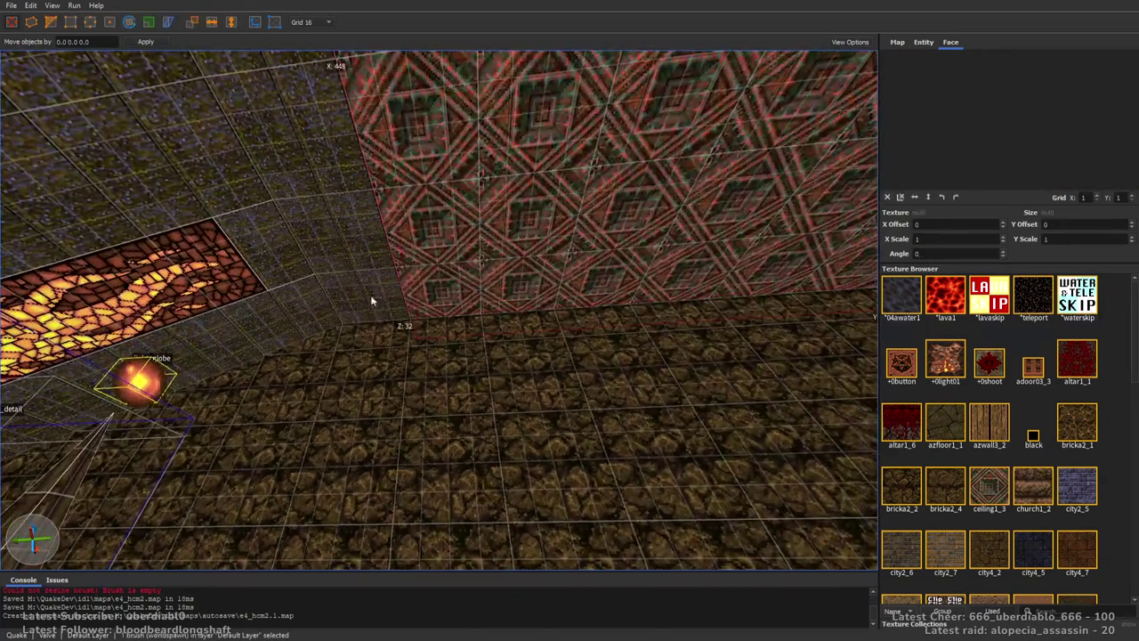
left_click(436, 296)
left_click(517, 255, "shift")
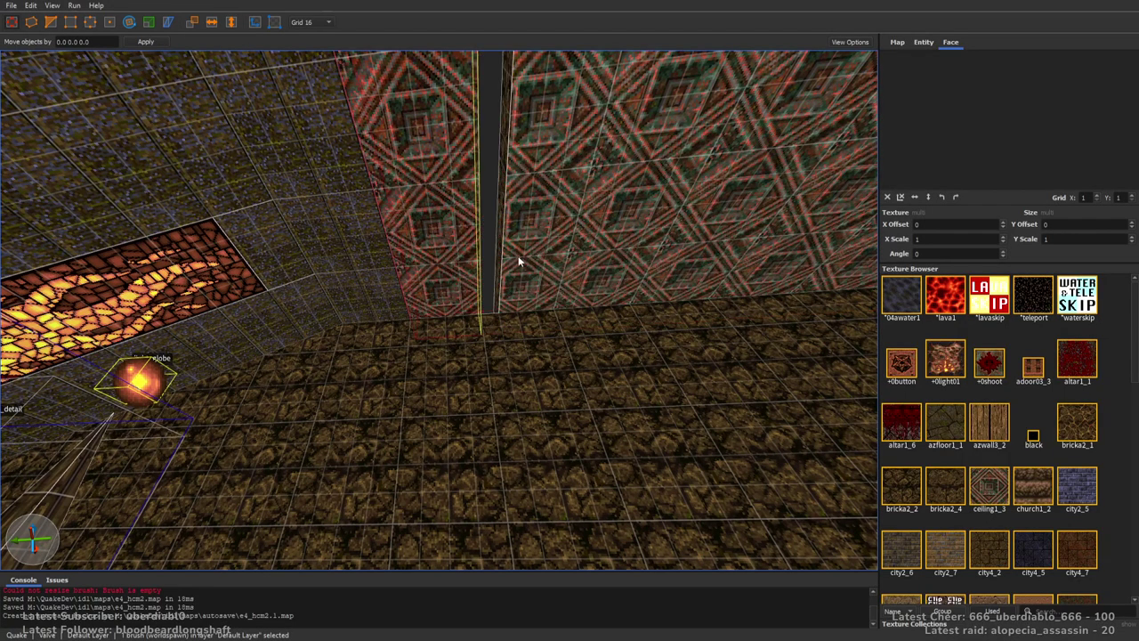
Apply the cop3_4 texture to the separated ceiling strip.
right_click_drag(445, 250, 569, 267)
scroll(1122, 392, "down", 5)
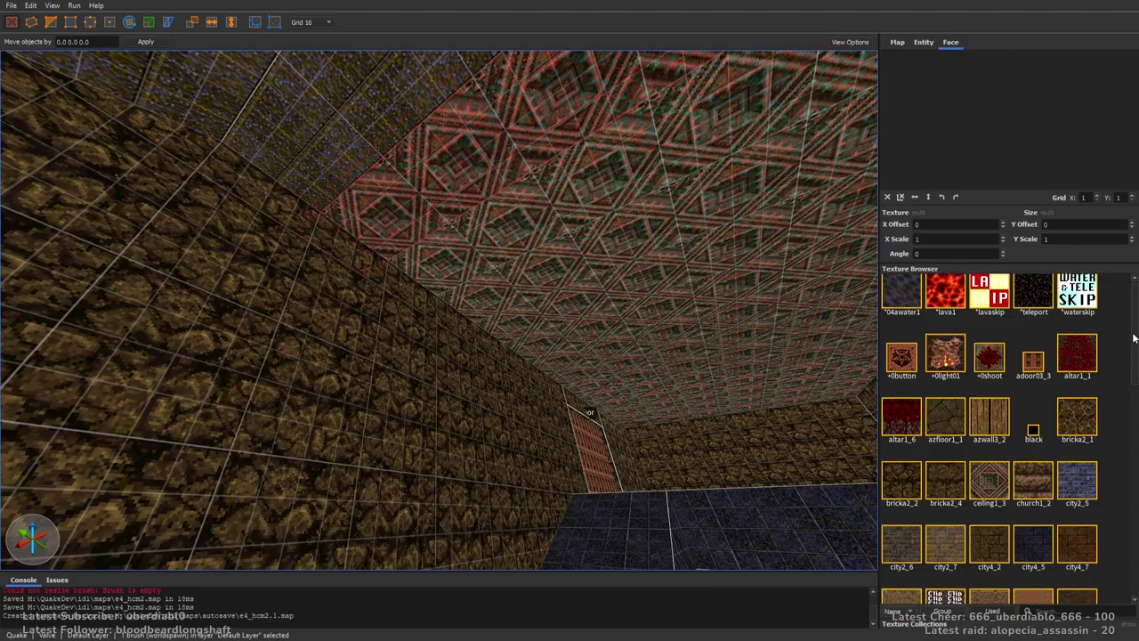
scroll(1122, 412, "down", 1)
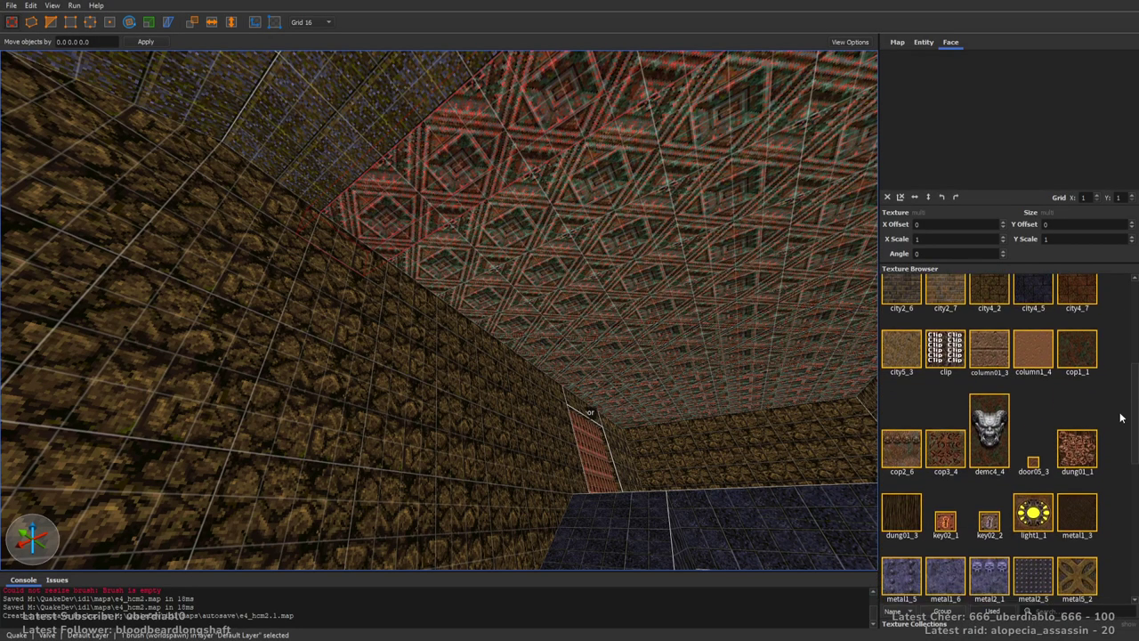
left_click(944, 449)
mouse_move(801, 356)
right_mouse_down()
mouse_move(681, 285)
mouse_move(796, 326)
mouse_move(757, 363)
right_mouse_up()
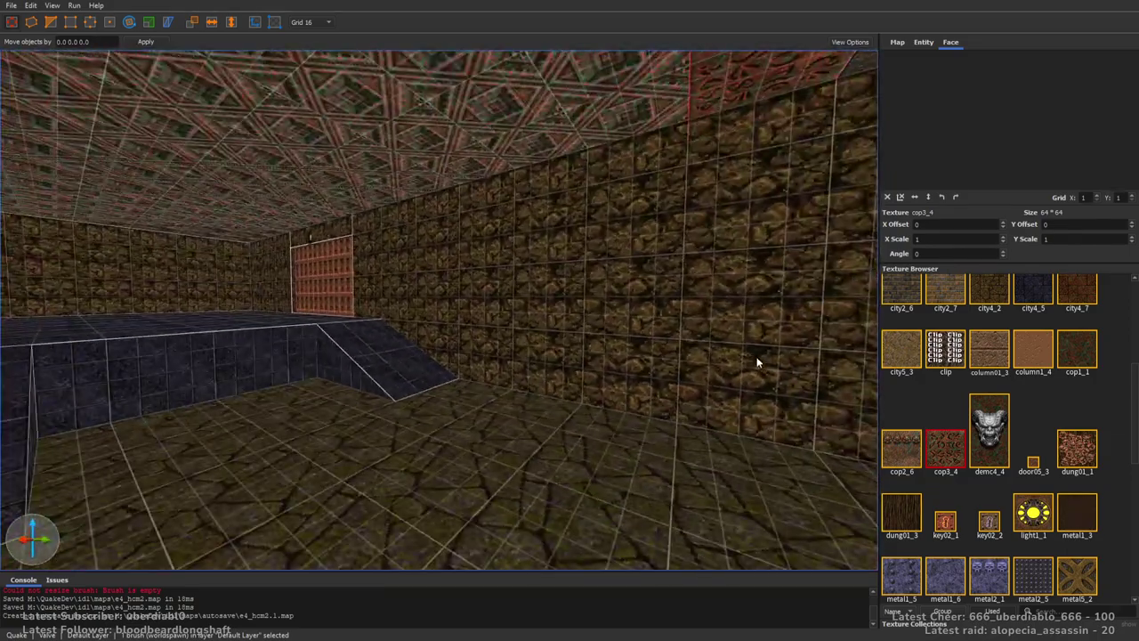
key("Escape")
Build a metal5_2 wall, 32 × 256 units, rising from the hall floor in front of the raised platform.
left_click_drag(1135, 380, 1126, 457)
scroll(1123, 472, "down", 3)
scroll(1103, 471, "up", 6)
left_click(1077, 452)
right_click_drag(676, 267, 471, 312)
left_click_drag(325, 303, 570, 335)
mouse_move(570, 334)
right_mouse_down()
mouse_move(552, 310)
mouse_move(531, 412)
right_mouse_up()
left_click_drag(530, 411, 591, 168, "shift")
Make a 32 × 256 × 32 unit band along the top of the metal5_2 wall and texture it with metal2_5.
mouse_move(591, 168)
right_mouse_down()
mouse_move(608, 191)
mouse_move(664, 122)
right_mouse_up()
left_click(568, 174)
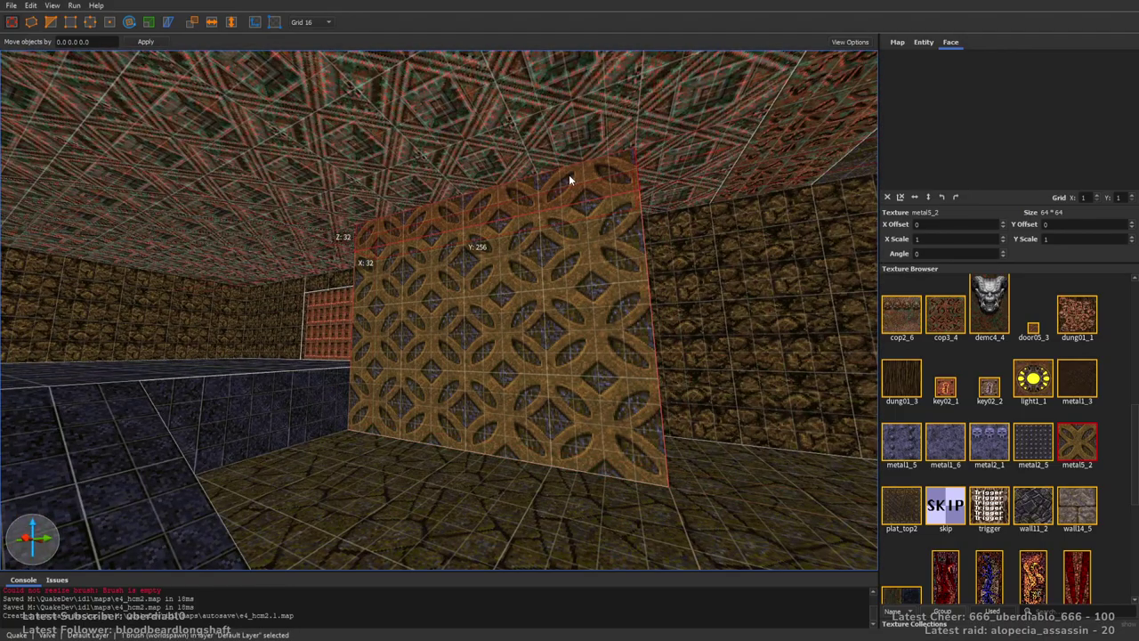
left_click(1035, 450)
Duplicate the wall and its band for the opposite side, and close the alcove's back with a matching panel and band.
right_click_drag(673, 293, 602, 311)
left_click(681, 260, "ctrl")
right_click_drag(681, 259, 272, 314)
mouse_move(502, 332)
right_mouse_down()
mouse_move(514, 303)
mouse_move(638, 350)
mouse_move(641, 400)
mouse_move(655, 282)
mouse_move(538, 192)
right_mouse_up()
left_click_drag(552, 261, 472, 247, "shift")
mouse_move(687, 335)
right_mouse_down()
mouse_move(400, 406)
mouse_move(419, 326)
mouse_move(585, 406)
mouse_move(479, 396)
mouse_move(490, 415)
mouse_move(570, 381)
mouse_move(458, 415)
mouse_move(372, 357)
right_mouse_up()
key("Escape")
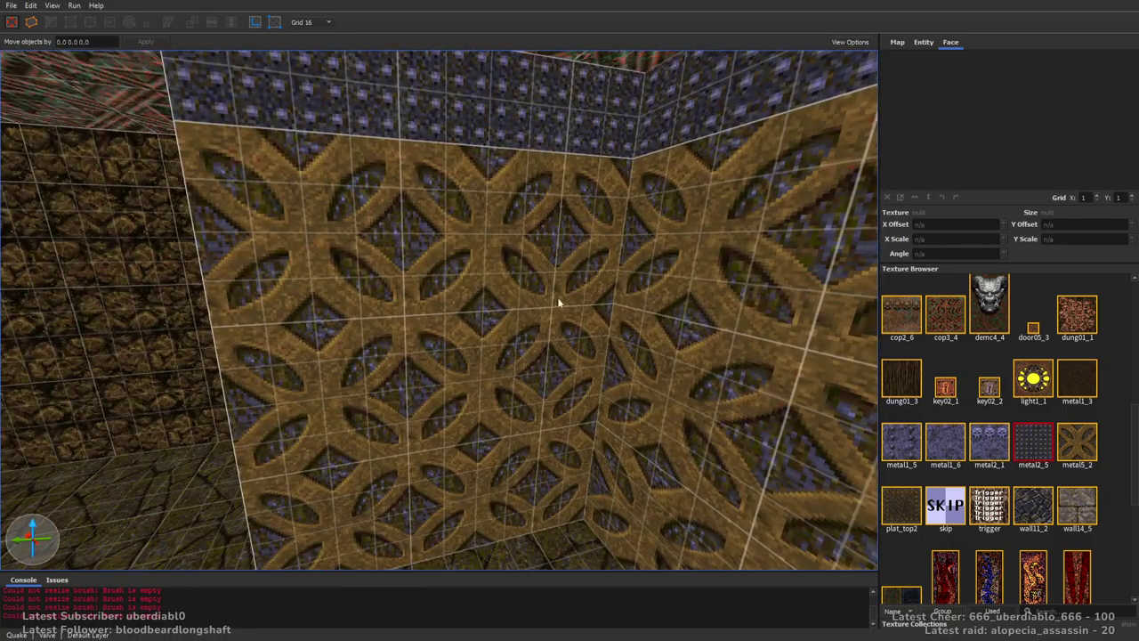
right_click_drag(511, 431, 594, 350)
left_click(594, 350)
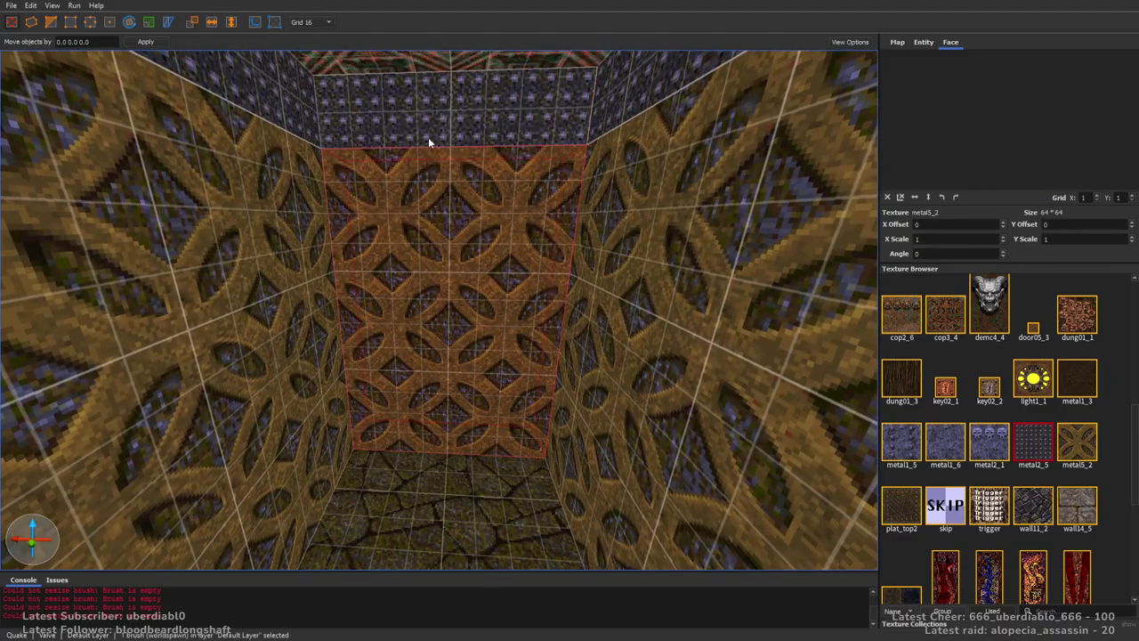
right_click_drag(489, 364, 564, 278)
key("Escape")
Texture the front end faces of the alcove's two side walls with metal1_5.
left_click(564, 278, "shift")
left_click(324, 262, "ctrl+shift")
left_click(1032, 506)
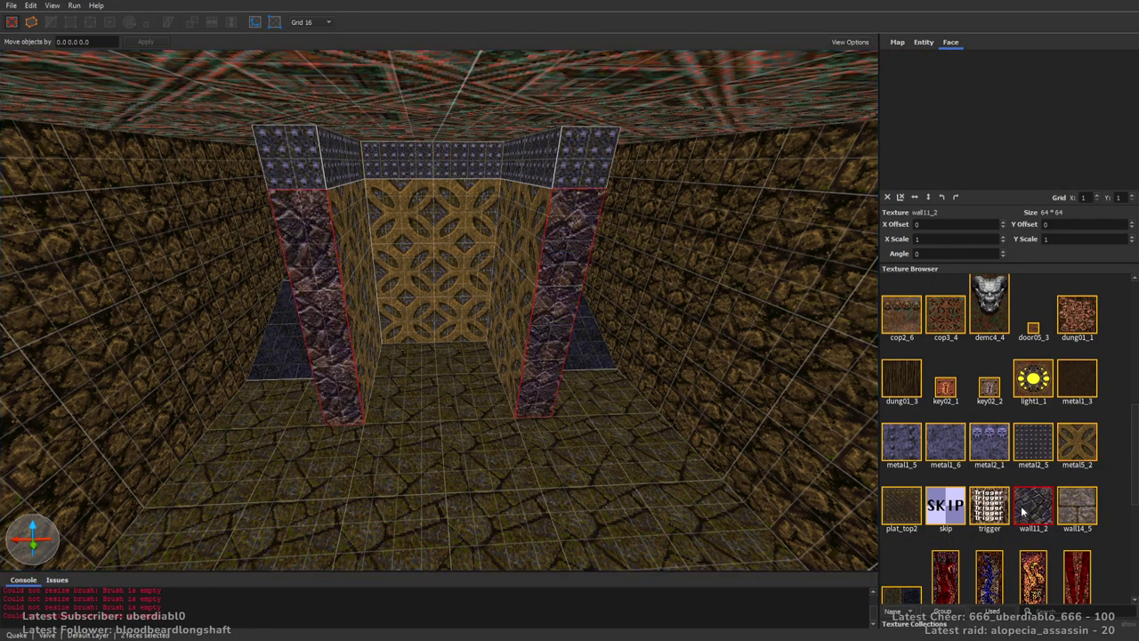
left_click(1074, 506)
left_click(897, 440)
right_click_drag(770, 338, 675, 299)
key("Escape")
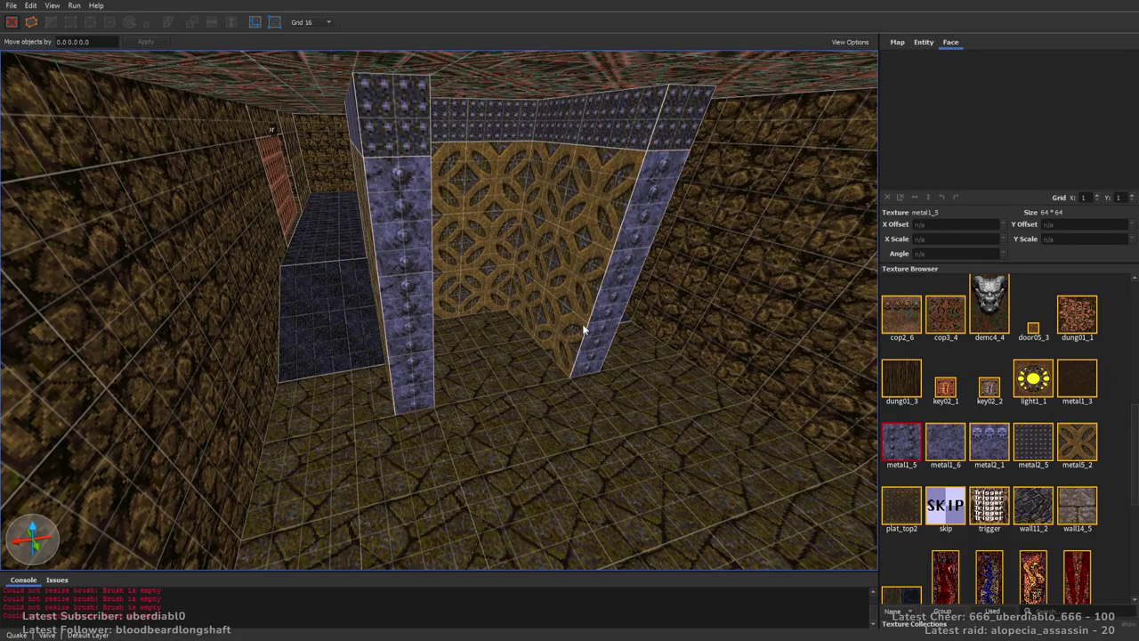
Build a stack of metal1_3 blocks inside the metal5_2 alcove.
scroll(706, 387, "up", 6)
scroll(650, 367, "up", 5)
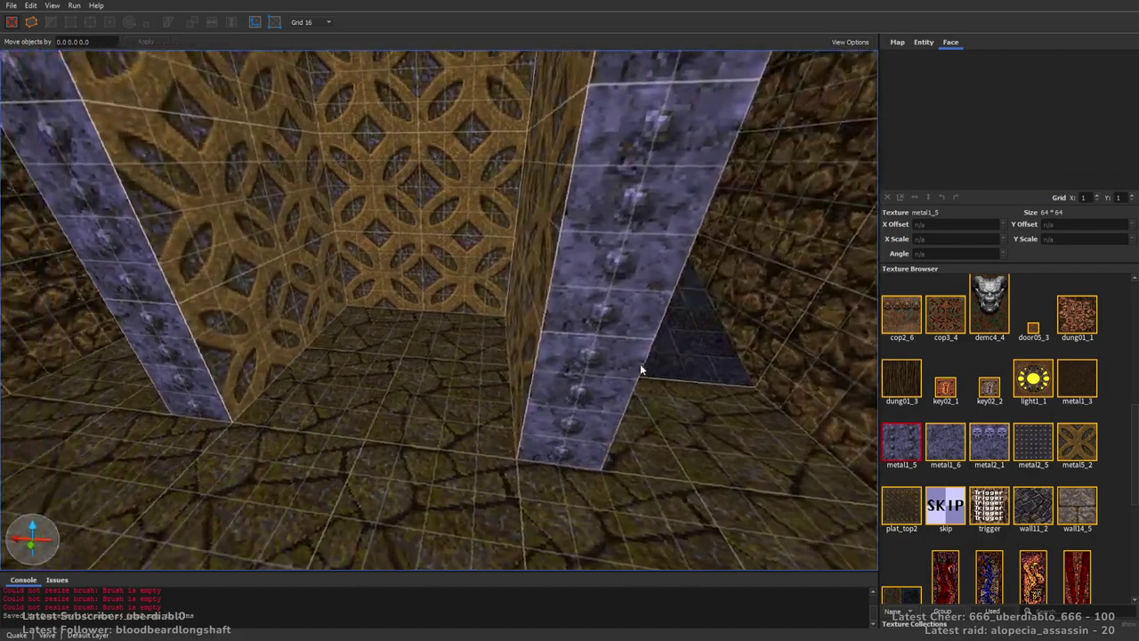
scroll(472, 272, "up", 2)
mouse_move(418, 289)
left_mouse_down()
mouse_move(463, 336)
mouse_move(465, 229)
mouse_move(536, 342)
mouse_move(525, 313)
mouse_move(547, 331)
mouse_move(532, 304)
mouse_move(562, 313)
left_mouse_up()
mouse_move(562, 313)
right_mouse_down()
mouse_move(602, 356)
mouse_move(516, 351)
right_mouse_up()
mouse_move(516, 351)
left_mouse_down()
mouse_move(529, 358)
mouse_move(543, 318)
left_mouse_up()
right_click_drag(543, 318, 801, 267)
Place an item_armor1 on top of the metal1_3 blocks in the alcove.
left_click(918, 43)
left_click_drag(1125, 450, 1102, 341)
scroll(1102, 356, "down", 2)
left_click_drag(1085, 481, 525, 319)
Place two item_health packs side by side on the raised platform behind the alcove's back wall.
right_click_drag(617, 325, 555, 341)
left_click_drag(1084, 583, 659, 378)
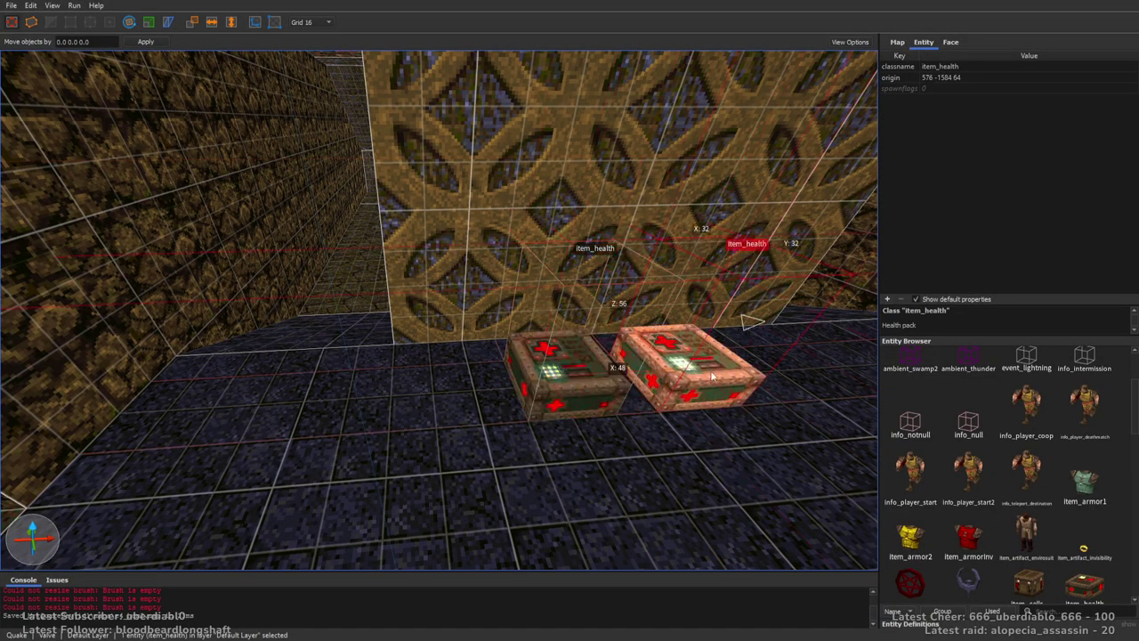
key("Escape")
Build a low metal1_3 block against the hall's side wall and bevel its front corners.
right_click_drag(715, 445, 861, 332)
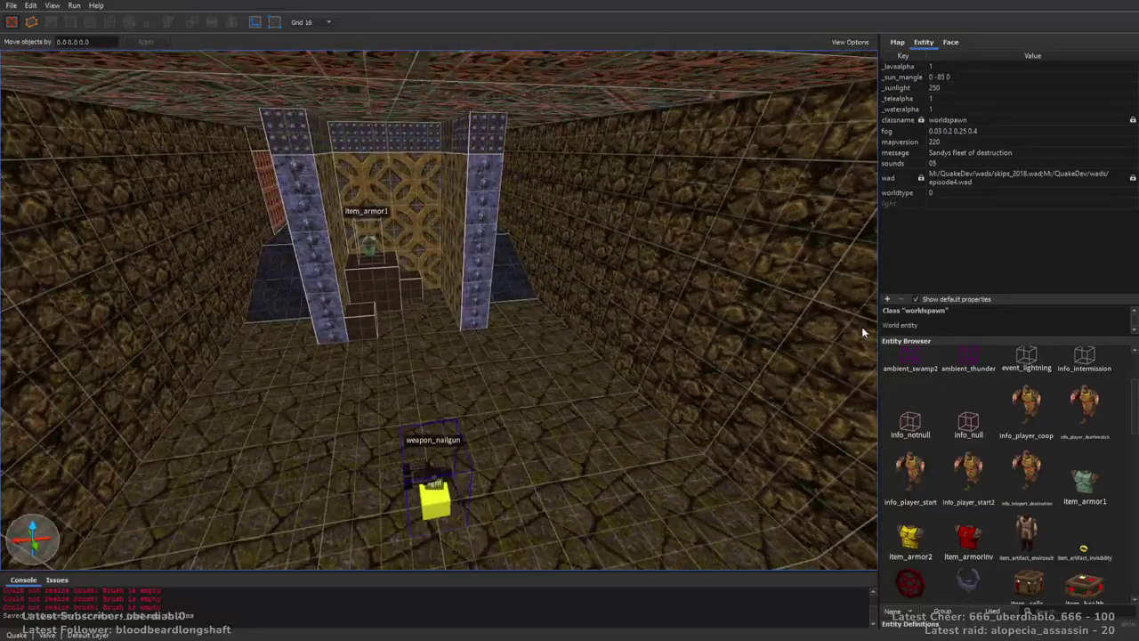
left_click(950, 42)
right_click_drag(801, 338, 404, 317)
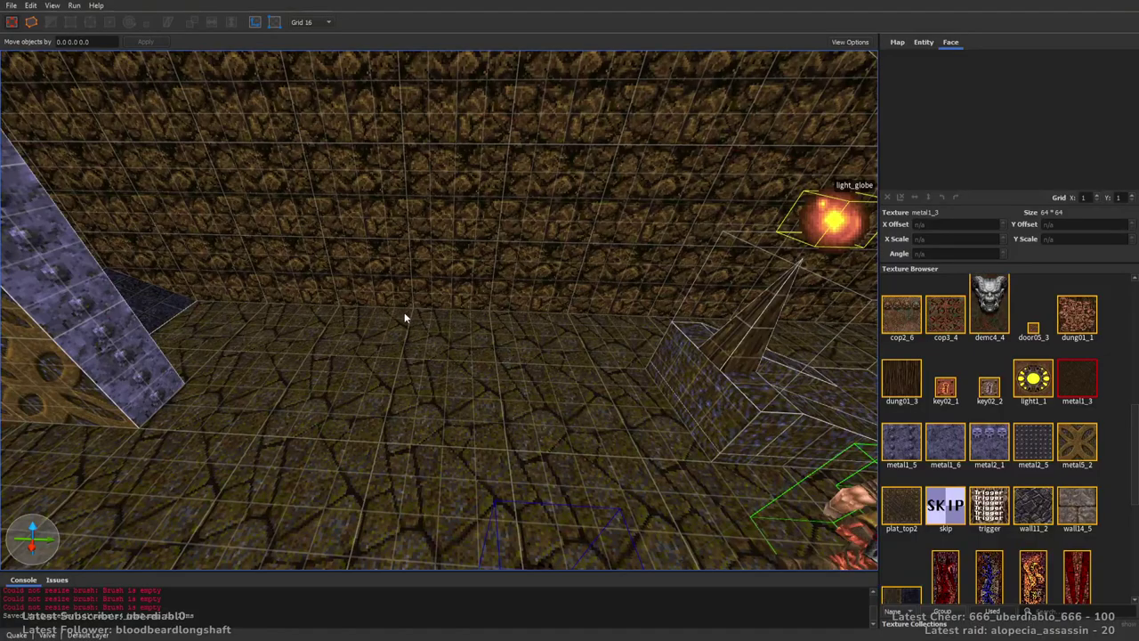
mouse_move(396, 315)
left_mouse_down()
mouse_move(537, 364)
mouse_move(504, 281)
mouse_move(509, 305)
left_mouse_up()
mouse_move(509, 304)
right_mouse_down()
mouse_move(642, 328)
mouse_move(551, 335)
right_mouse_up()
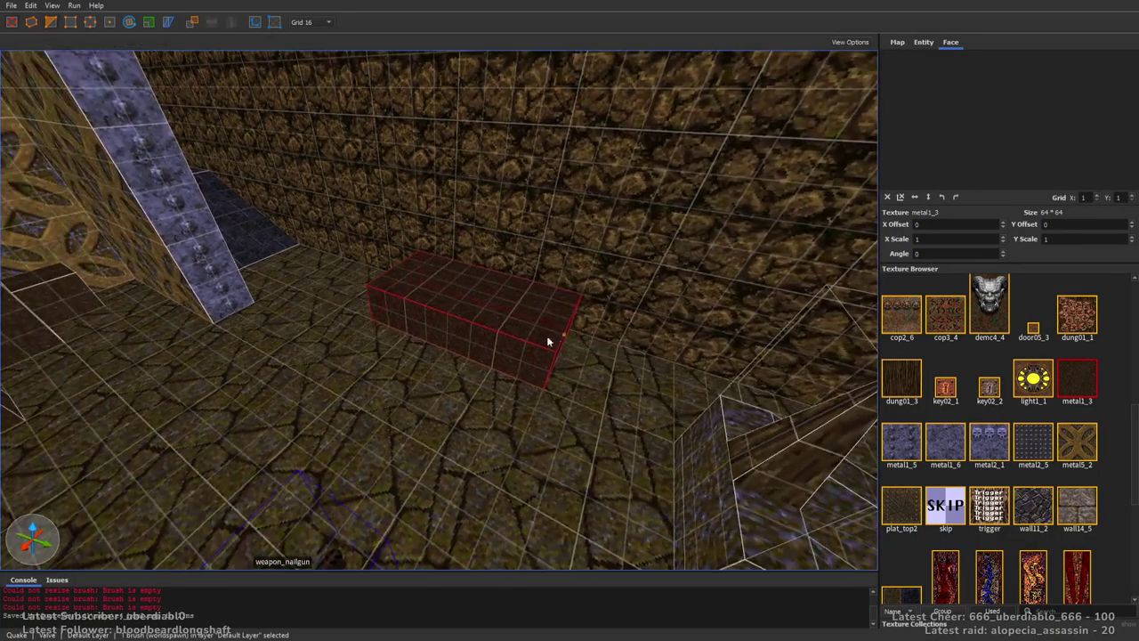
left_click_drag(555, 327, 582, 320)
key("Escape")
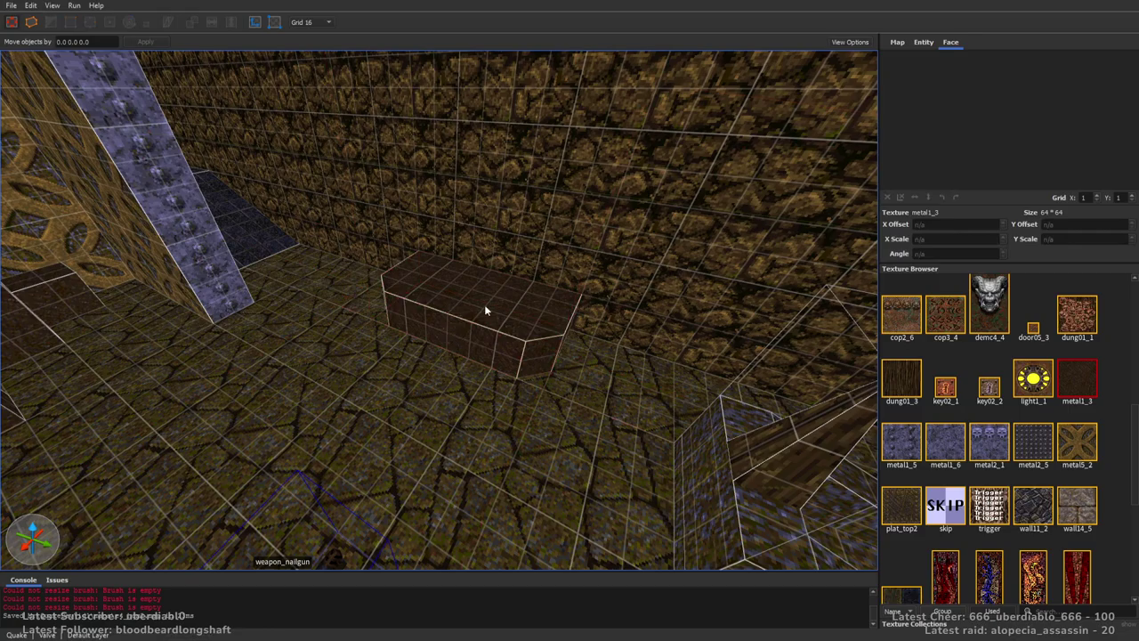
Build a matching low metal1_3 block with bevelled front corners against the hall's opposite side wall.
scroll(501, 356, "up", 5)
scroll(500, 356, "down", 6)
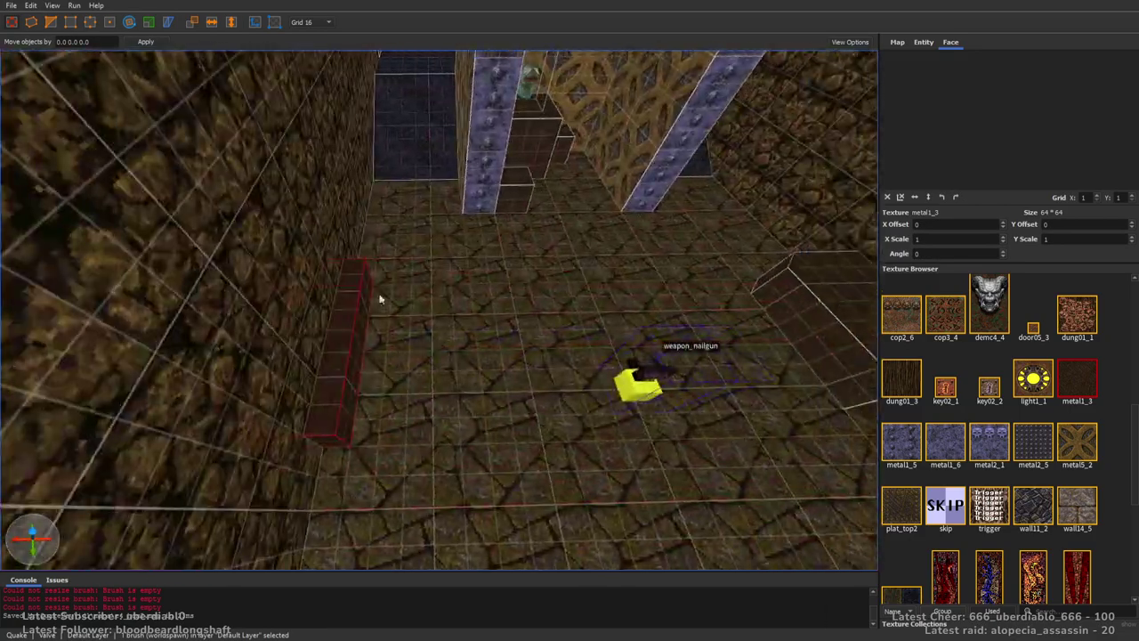
mouse_move(209, 289)
left_mouse_down()
mouse_move(291, 329)
mouse_move(345, 325)
mouse_move(356, 354)
left_mouse_up()
mouse_move(356, 354)
right_mouse_down()
mouse_move(465, 341)
mouse_move(550, 354)
right_mouse_up()
scroll(550, 352, "up", 3)
mouse_move(421, 263)
left_mouse_down()
mouse_move(575, 339)
mouse_move(322, 283)
mouse_move(309, 258)
mouse_move(301, 271)
left_mouse_up()
key("ctrl+z")
key("ctrl+u")
right_click_drag(301, 270, 511, 282)
key("Escape")
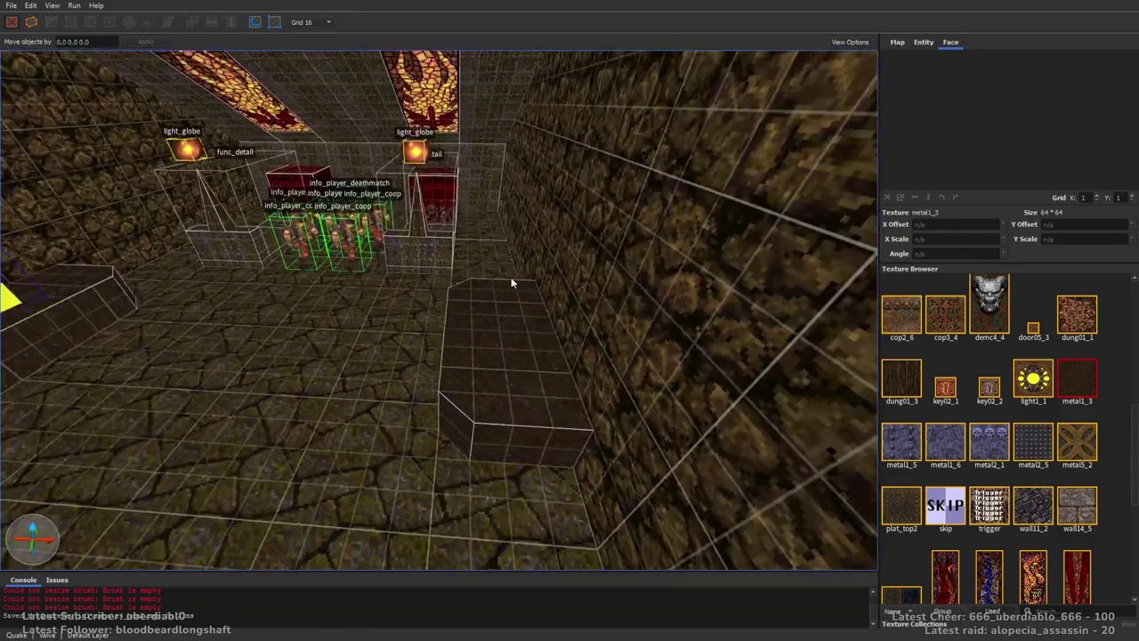
Place a weapon_supershotgun on the new wall block and adjust the light beside the weapon_nailgun.
left_click(923, 42)
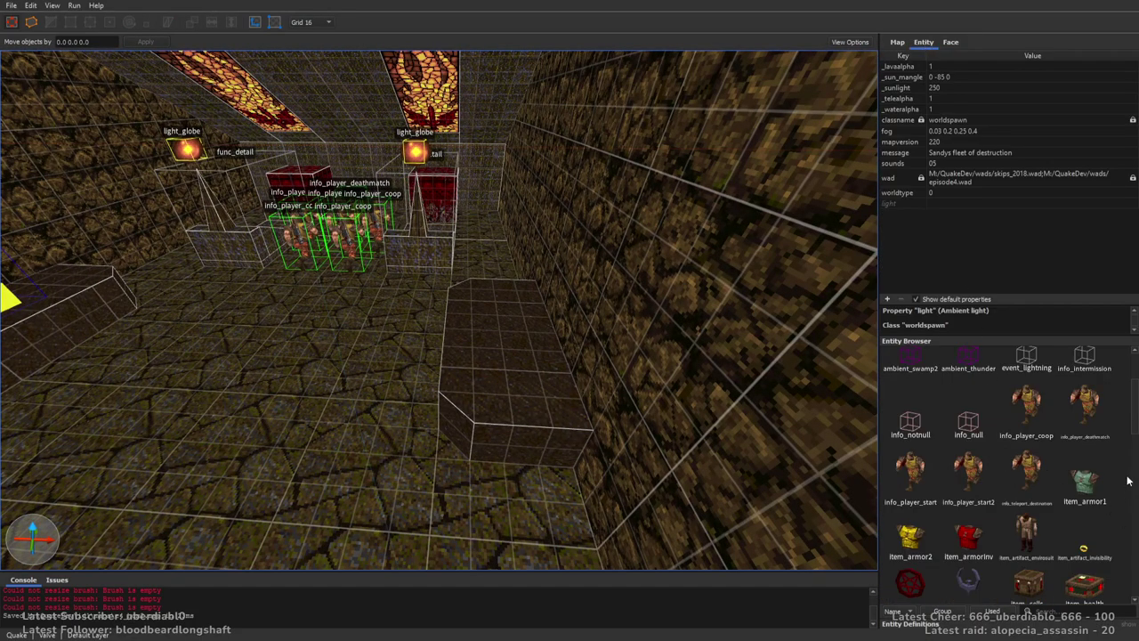
left_click_drag(1136, 408, 539, 377)
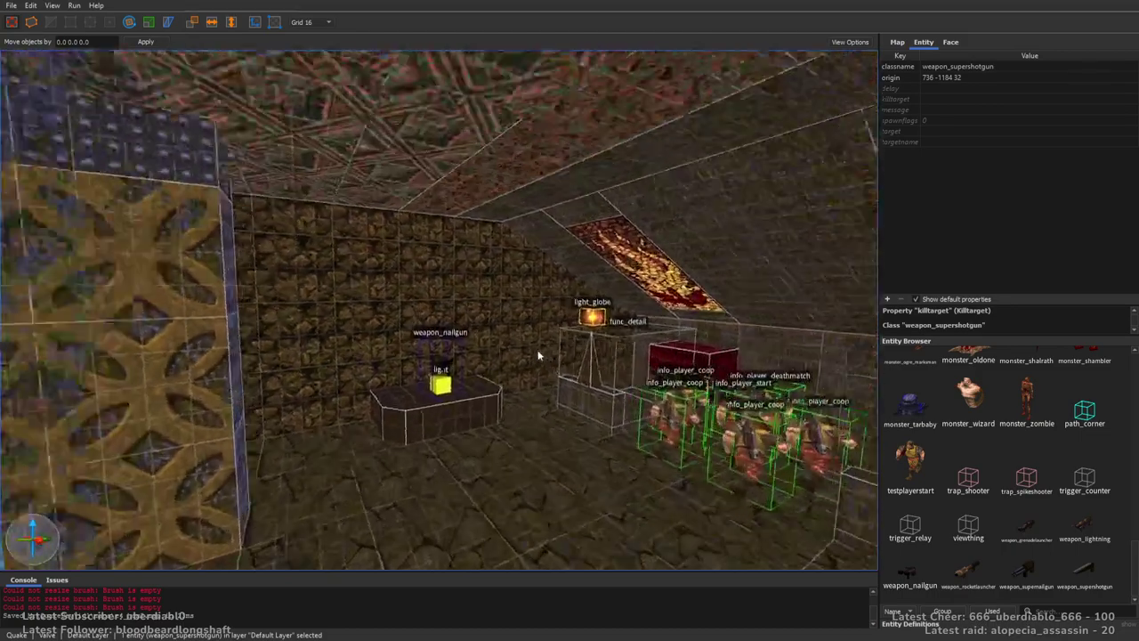
left_click(517, 378)
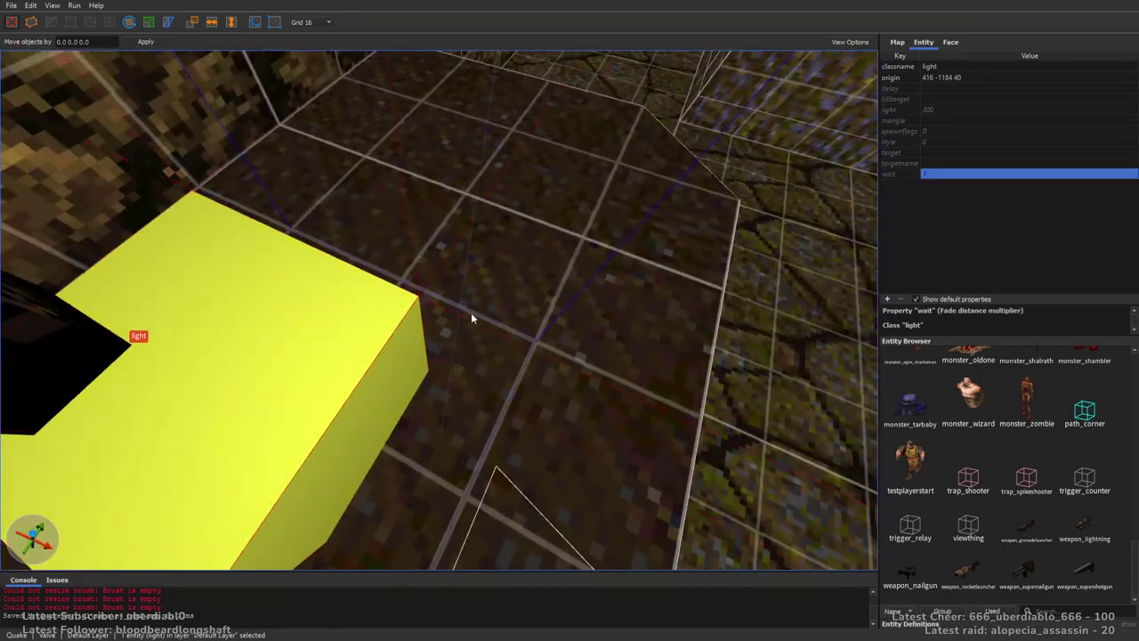
scroll(471, 318, "down", 5)
left_click_drag(498, 374, 562, 527)
key("Escape")
Build a metal5_2 brush on the raised platform's floor between the two red grates.
right_click_drag(562, 526, 750, 285)
scroll(535, 265, "up", 6)
scroll(528, 256, "up", 6)
left_click(950, 42)
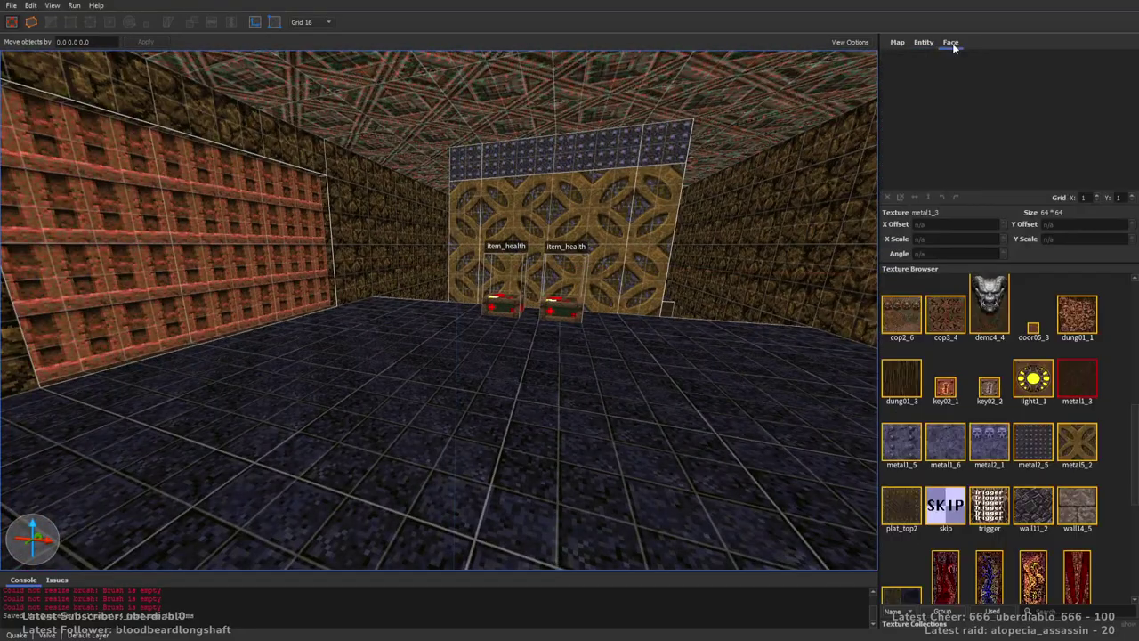
left_click(1075, 443)
right_click_drag(618, 267, 628, 322)
mouse_move(528, 309)
right_mouse_down()
mouse_move(533, 347)
mouse_move(529, 329)
right_mouse_up()
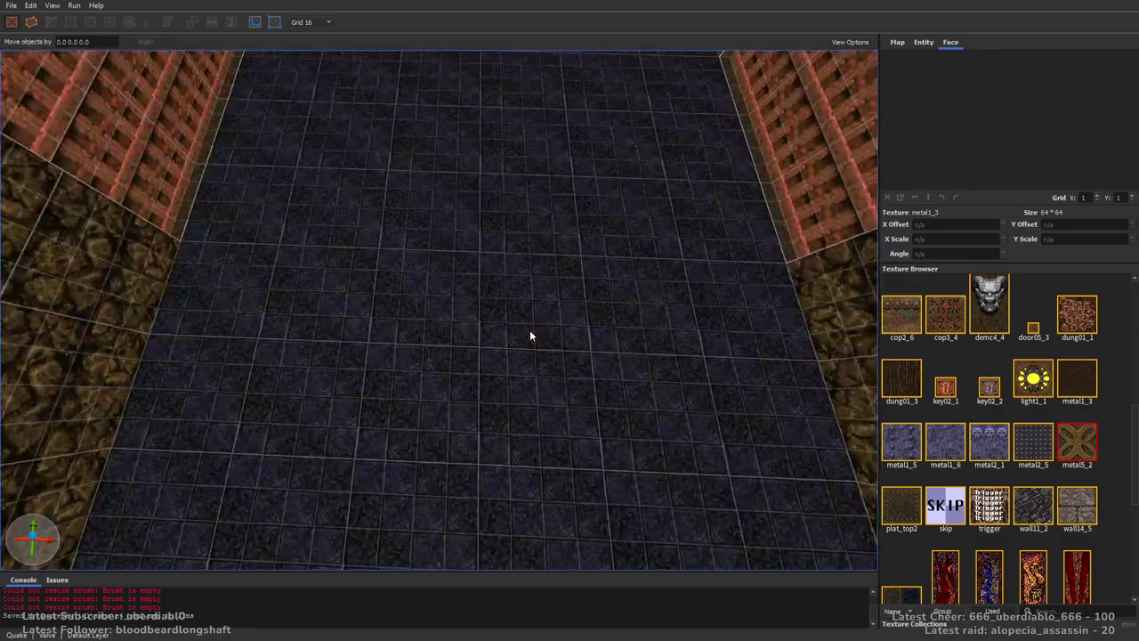
left_click_drag(288, 254, 369, 338)
mouse_move(555, 308)
right_mouse_down()
mouse_move(448, 223)
mouse_move(425, 380)
right_mouse_up()
mouse_move(424, 380)
left_mouse_down("shift")
mouse_move(432, 191)
mouse_move(437, 223)
left_mouse_up("shift")
mouse_move(437, 223)
right_mouse_down()
mouse_move(415, 353)
mouse_move(592, 364)
right_mouse_up()
key("Escape")
Build a metal1_3 step 256 by 32 and 48 high on the outside ledge, directly below the red grate.
right_click_drag(463, 312, 587, 246)
scroll(594, 228, "up", 4)
right_click_drag(431, 270, 570, 309)
scroll(570, 309, "up", 2)
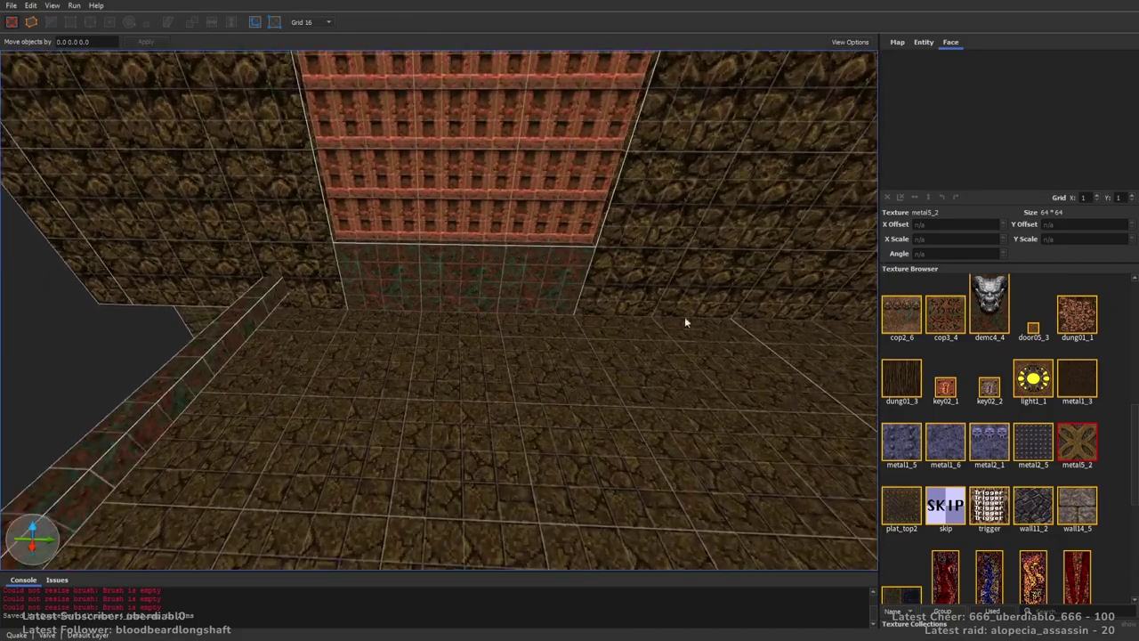
left_click(955, 447)
scroll(449, 285, "up", 5)
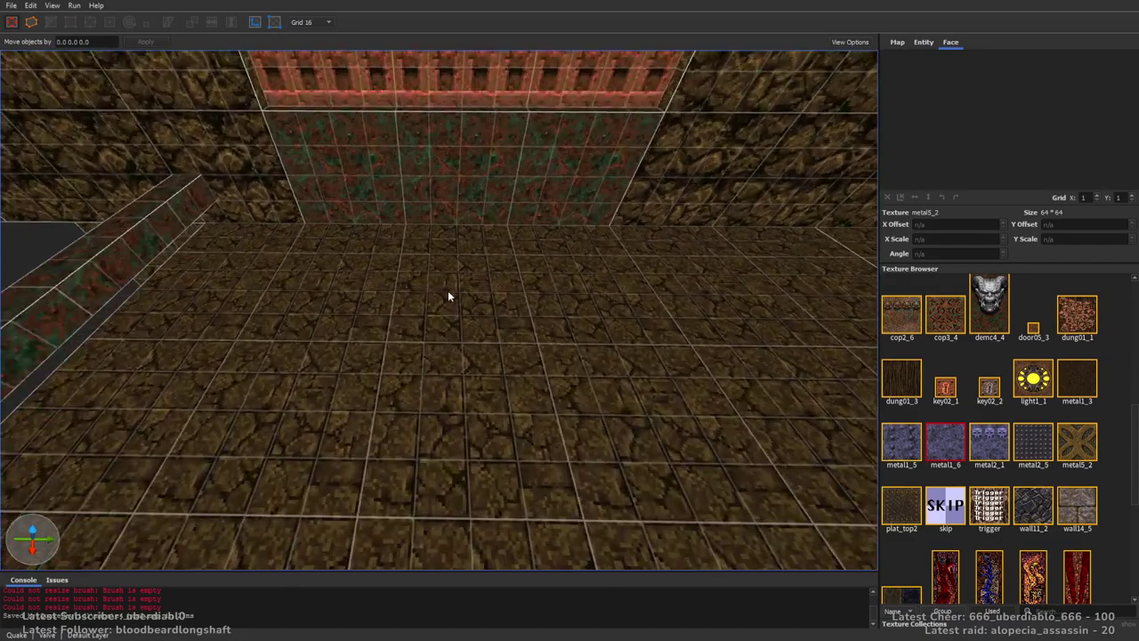
left_click(1077, 380)
scroll(427, 244, "up", 3)
mouse_move(254, 220)
left_mouse_down()
mouse_move(490, 210)
mouse_move(498, 133)
left_mouse_up()
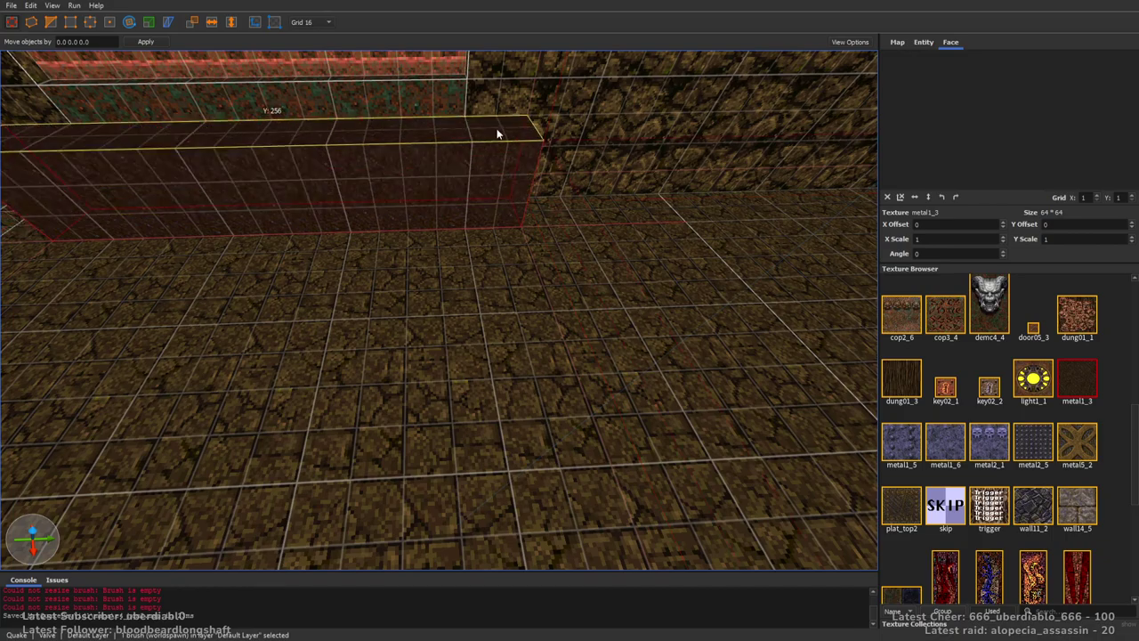
scroll(561, 198, "down", 6)
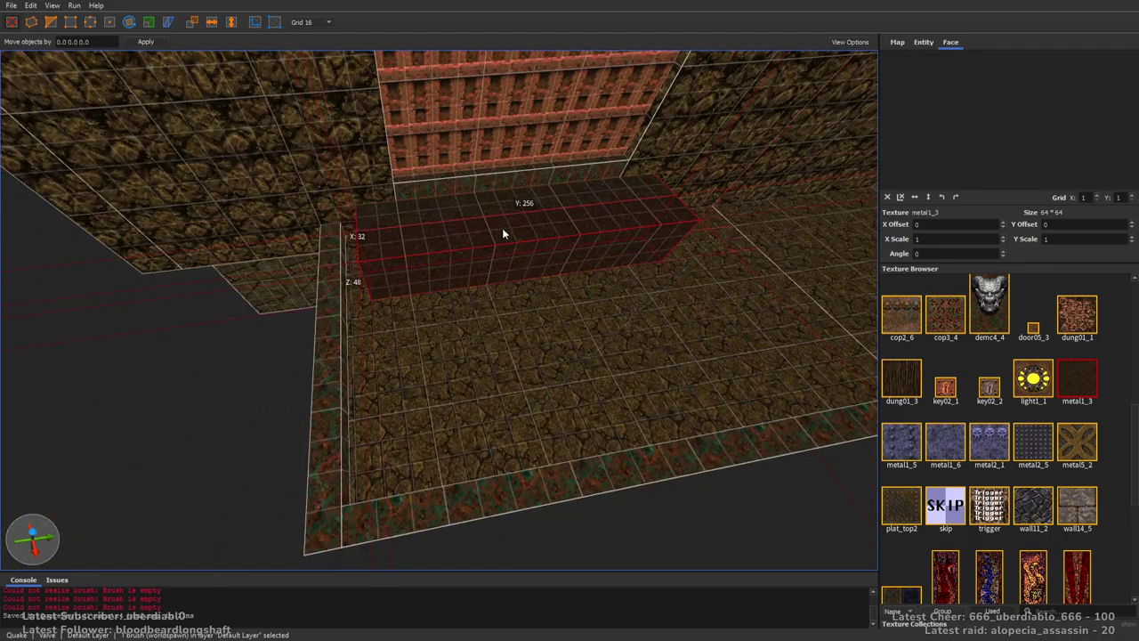
Add progressively lower metal1_3 steps in front of the first one to form a staircase down to the ledge floor.
scroll(383, 233, "up", 5)
mouse_move(388, 224)
left_mouse_down()
mouse_move(429, 155)
mouse_move(472, 228)
mouse_move(429, 325)
left_mouse_up()
left_click(308, 219)
mouse_move(274, 298)
left_mouse_down("shift")
mouse_move(280, 275)
mouse_move(554, 305)
left_mouse_up("shift")
mouse_move(371, 267)
right_mouse_down()
mouse_move(567, 302)
mouse_move(788, 262)
mouse_move(761, 241)
mouse_move(652, 277)
mouse_move(588, 344)
mouse_move(546, 351)
mouse_move(661, 301)
mouse_move(643, 300)
mouse_move(654, 271)
mouse_move(780, 280)
mouse_move(689, 300)
mouse_move(351, 250)
right_mouse_up()
Build a metal1_3 platform 640 by 320 and 64 thick extending outward from the ledge.
mouse_move(298, 241)
left_mouse_down()
mouse_move(475, 326)
mouse_move(455, 416)
left_mouse_up()
mouse_move(456, 416)
right_mouse_down()
mouse_move(444, 343)
mouse_move(600, 359)
right_mouse_up()
mouse_move(599, 359)
left_mouse_down("shift")
mouse_move(757, 320)
mouse_move(726, 290)
left_mouse_up("shift")
right_click_drag(726, 290, 537, 294)
mouse_move(537, 294)
left_mouse_down("shift")
mouse_move(845, 276)
mouse_move(754, 292)
mouse_move(942, 286)
left_mouse_up("shift")
right_click_drag(676, 311, 424, 375)
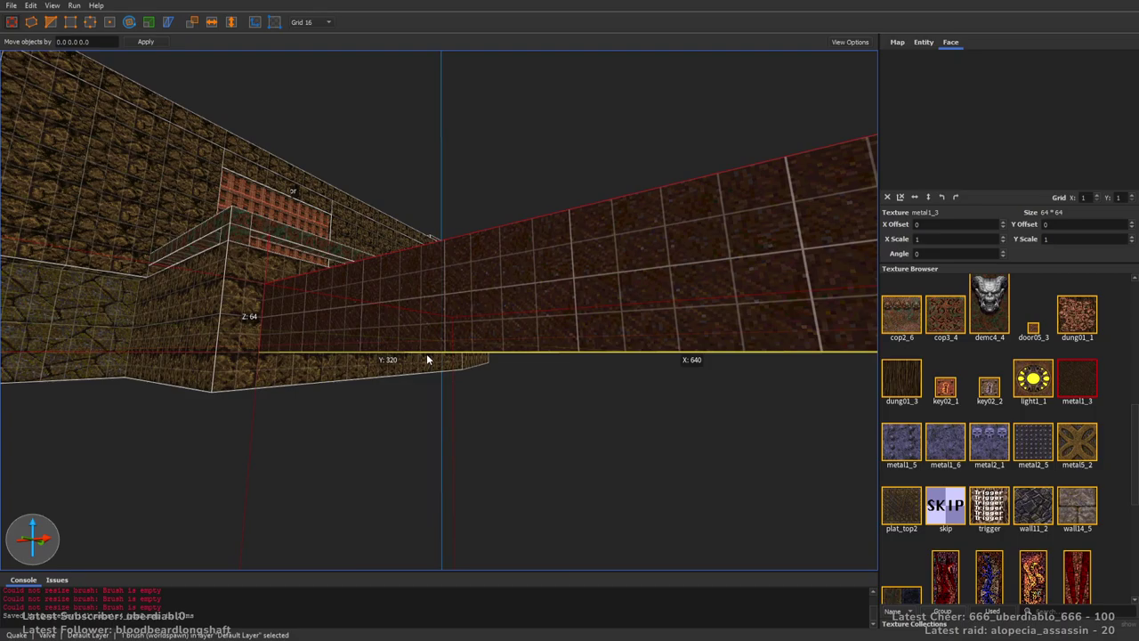
Clip the large metal1_3 platform diagonally to cut off its outer corner.
right_click_drag(516, 348, 557, 329)
key("c")
left_click(548, 329)
left_click(500, 307)
key("Tab")
key("Return")
key("Escape")
key("Escape")
mouse_move(523, 274)
right_mouse_down()
mouse_move(757, 255)
mouse_move(615, 271)
mouse_move(571, 262)
right_mouse_up()
Split the large metal1_3 platform crosswise into separate brushes with the clip tool.
left_click(572, 263)
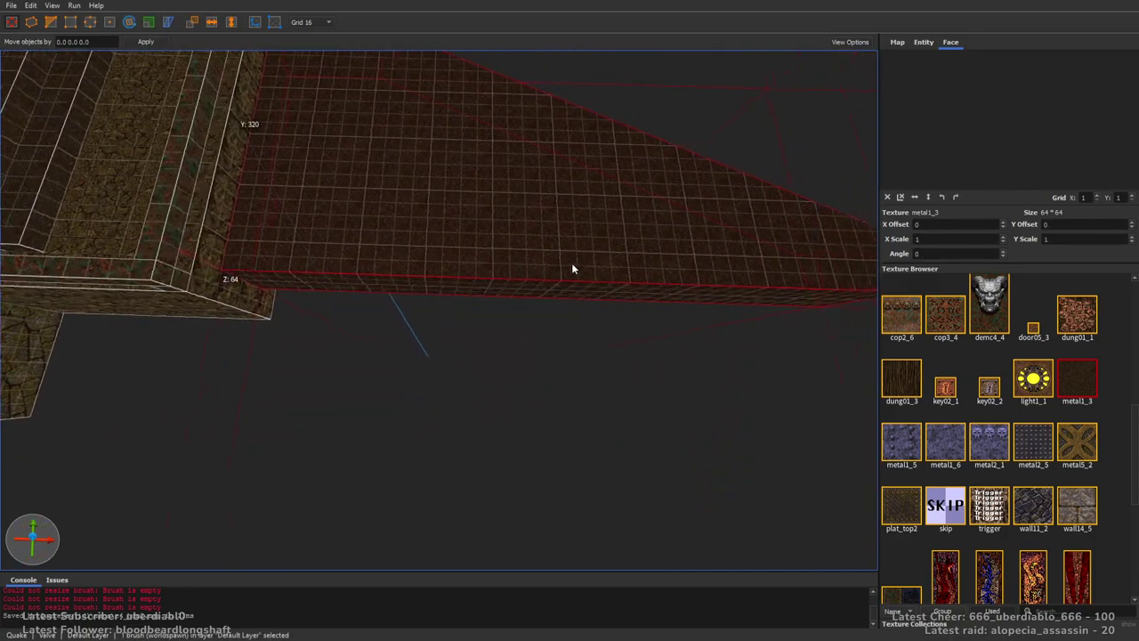
key("c")
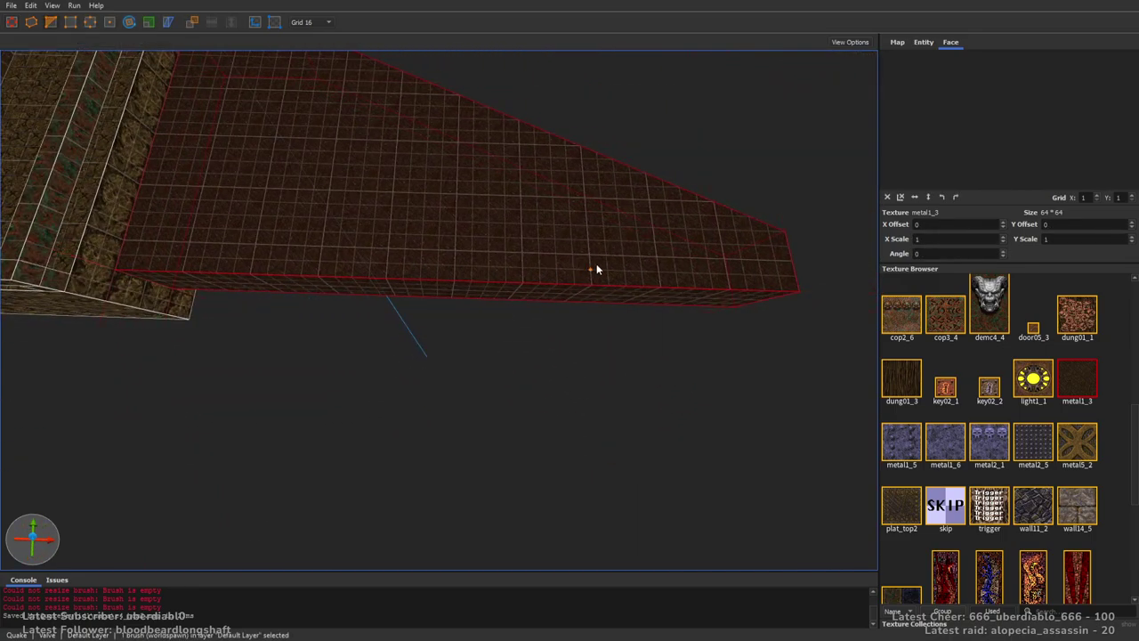
left_click(590, 269)
left_click(586, 225)
key("Return")
key("Escape")
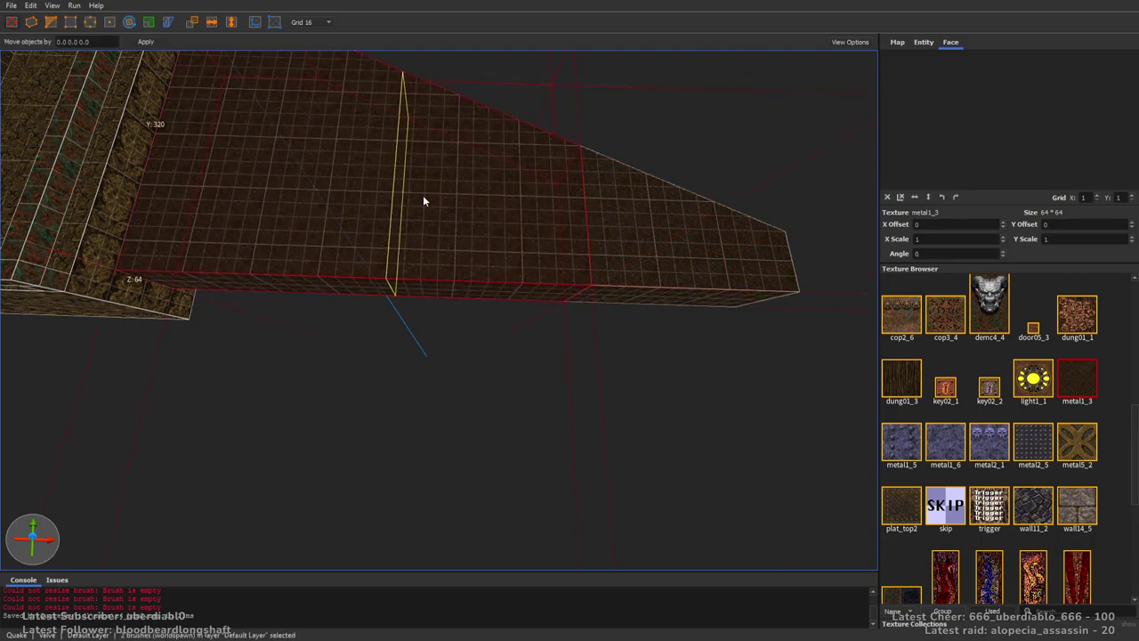
Form a lowered section 224 by 96 and 32 high in the platform's edge and texture it with metal2_5.
left_click(391, 215)
left_click_drag(492, 290, 487, 206)
mouse_move(517, 236)
right_mouse_down()
mouse_move(542, 204)
mouse_move(543, 217)
mouse_move(542, 188)
mouse_move(514, 431)
right_mouse_up()
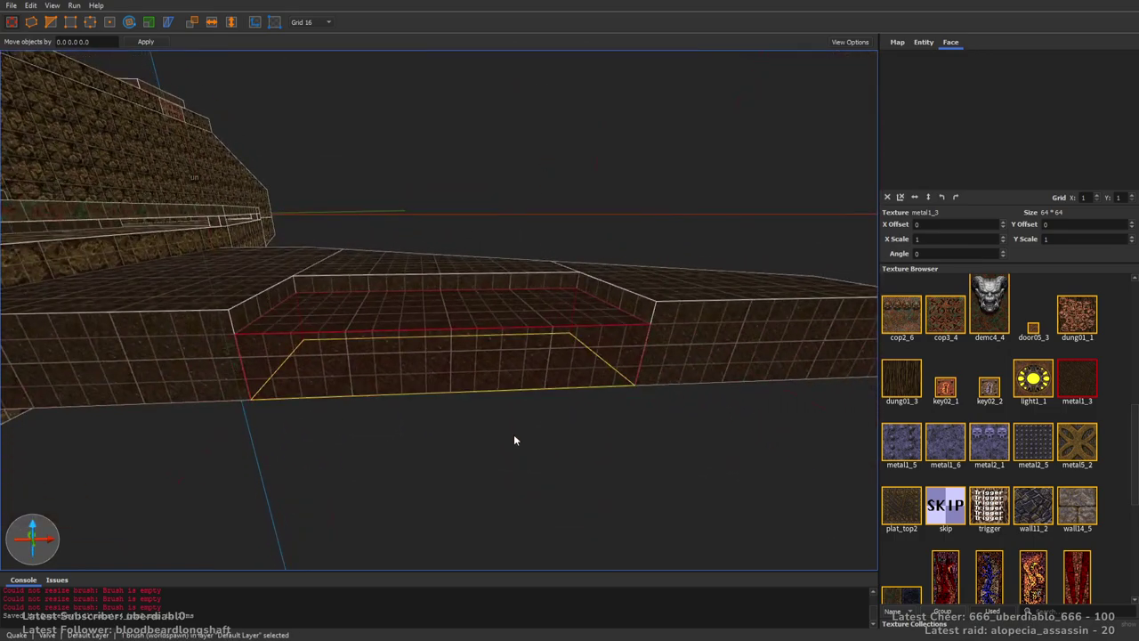
mouse_move(605, 318)
right_mouse_down()
mouse_move(575, 386)
mouse_move(762, 331)
right_mouse_up()
left_click(1032, 443)
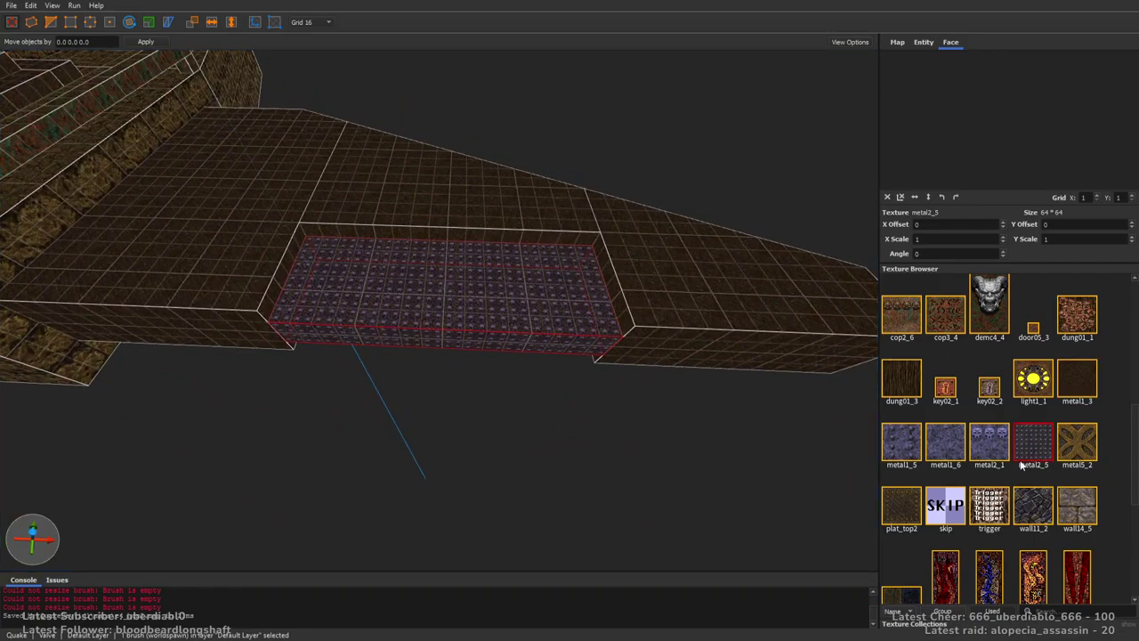
right_click_drag(687, 259, 682, 250)
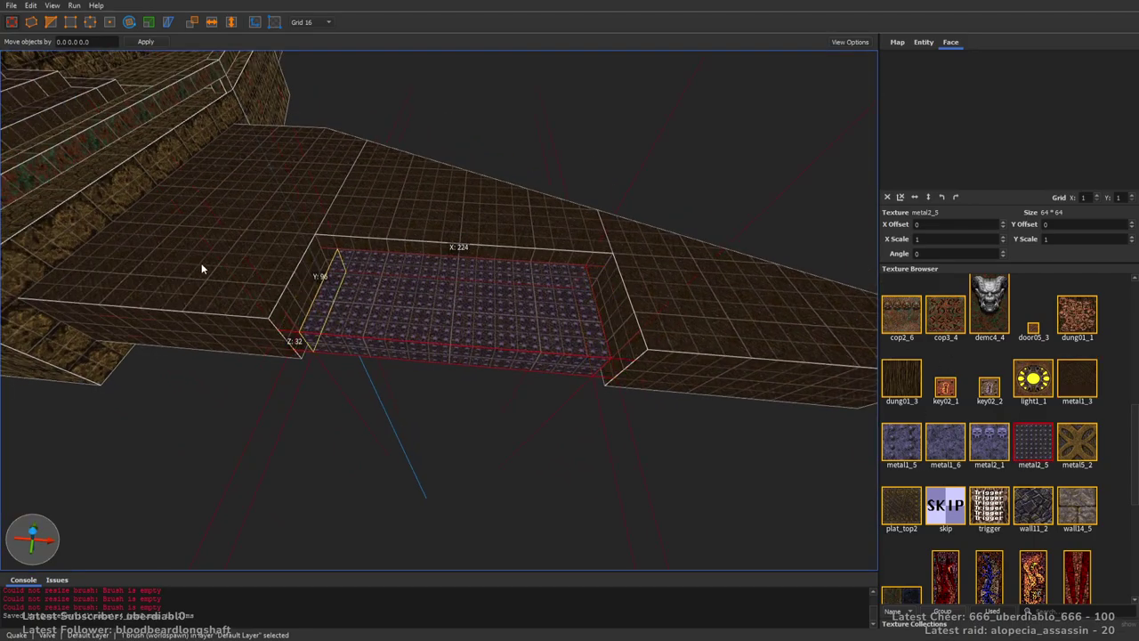
mouse_move(313, 263)
right_mouse_down()
mouse_move(534, 302)
mouse_move(493, 286)
mouse_move(606, 347)
mouse_move(641, 282)
right_mouse_up()
key("Escape")
Copy the metal platform brushes to the matching position below the ledge on the hall's opposite side.
left_click(614, 183)
left_click(554, 226, "ctrl")
mouse_move(555, 226)
right_mouse_down()
mouse_move(607, 226)
mouse_move(600, 259)
mouse_move(134, 377)
mouse_move(245, 58)
mouse_move(214, 26)
mouse_move(592, 286)
mouse_move(508, 253)
mouse_move(541, 257)
mouse_move(546, 211)
mouse_move(544, 229)
mouse_move(575, 158)
mouse_move(551, 151)
mouse_move(579, 145)
right_mouse_up()
key("Escape")
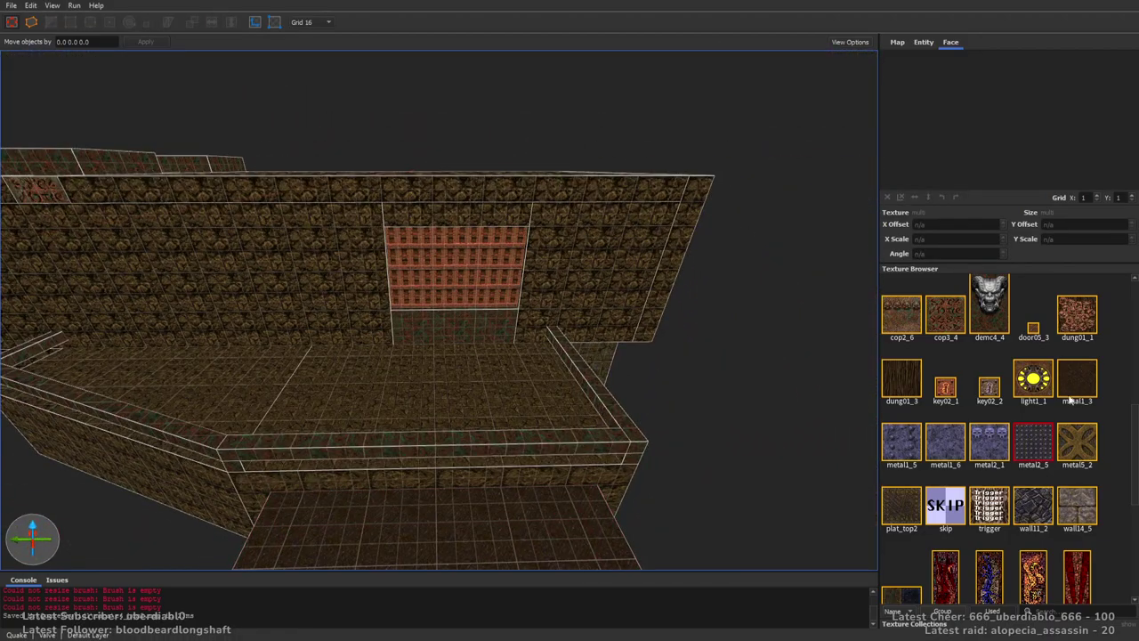
Choose the bricka2_2 texture and copy the metal1_3 steps to the opposite ledge, below its red grate.
left_click_drag(1134, 415, 1112, 341)
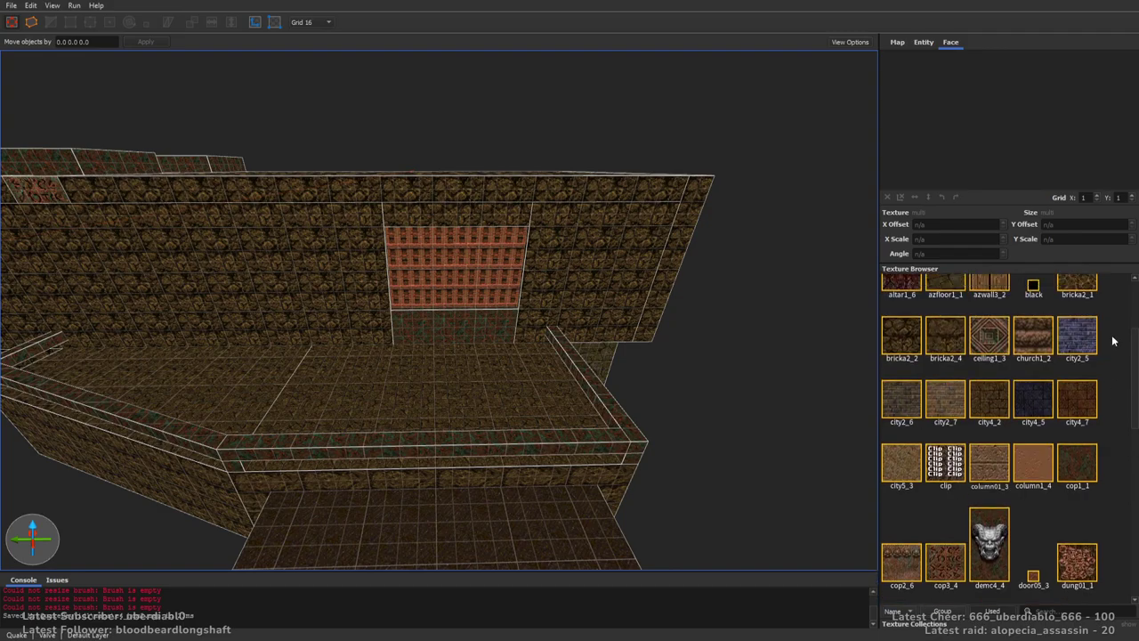
left_click(884, 343)
mouse_move(658, 320)
right_mouse_down()
mouse_move(626, 308)
mouse_move(593, 247)
mouse_move(566, 301)
mouse_move(453, 359)
right_mouse_up()
left_click(437, 285)
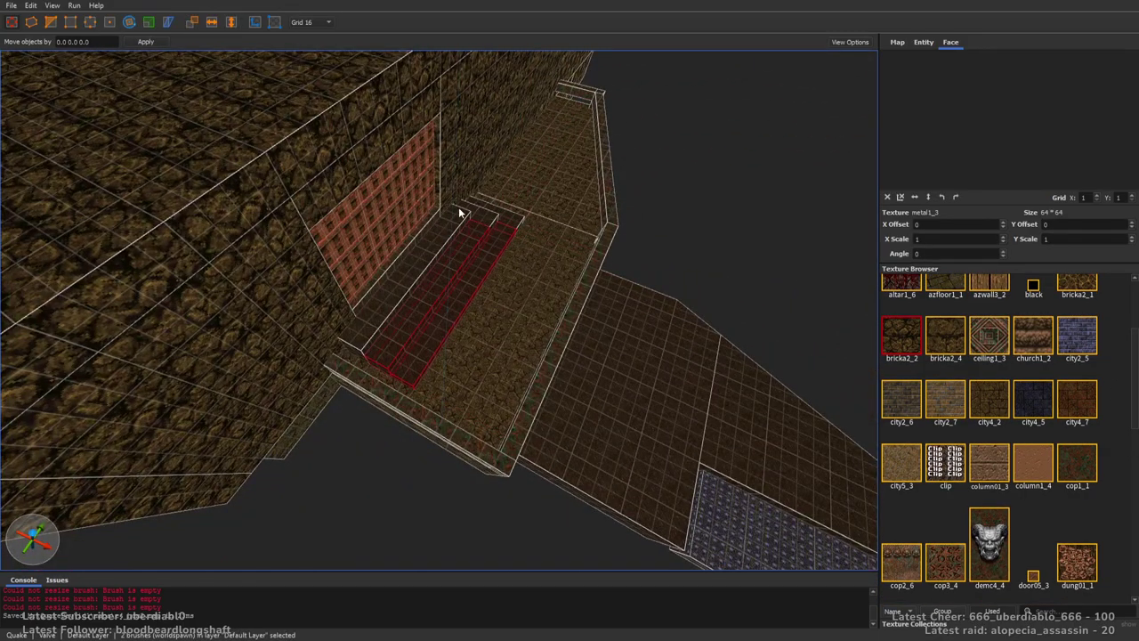
right_click_drag(472, 254, 487, 199)
key("Escape")
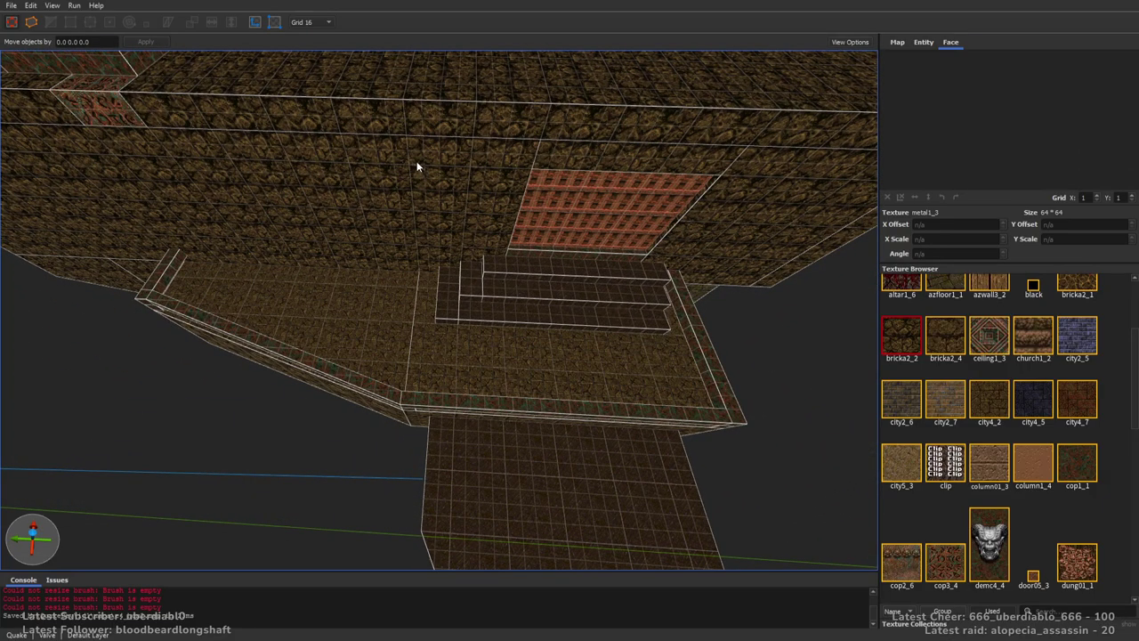
Build a bricka2_2 pillar on the ledge with a beam sloping up from it to the hall's roof edge.
mouse_move(419, 165)
left_mouse_down()
mouse_move(527, 194)
mouse_move(539, 211)
mouse_move(529, 186)
left_mouse_up()
right_click_drag(700, 205, 506, 183)
mouse_move(506, 183)
left_mouse_down()
mouse_move(196, 194)
mouse_move(186, 180)
mouse_move(271, 186)
mouse_move(346, 484)
mouse_move(351, 432)
mouse_move(512, 197)
mouse_move(587, 208)
left_mouse_up()
scroll(587, 208, "down", 5)
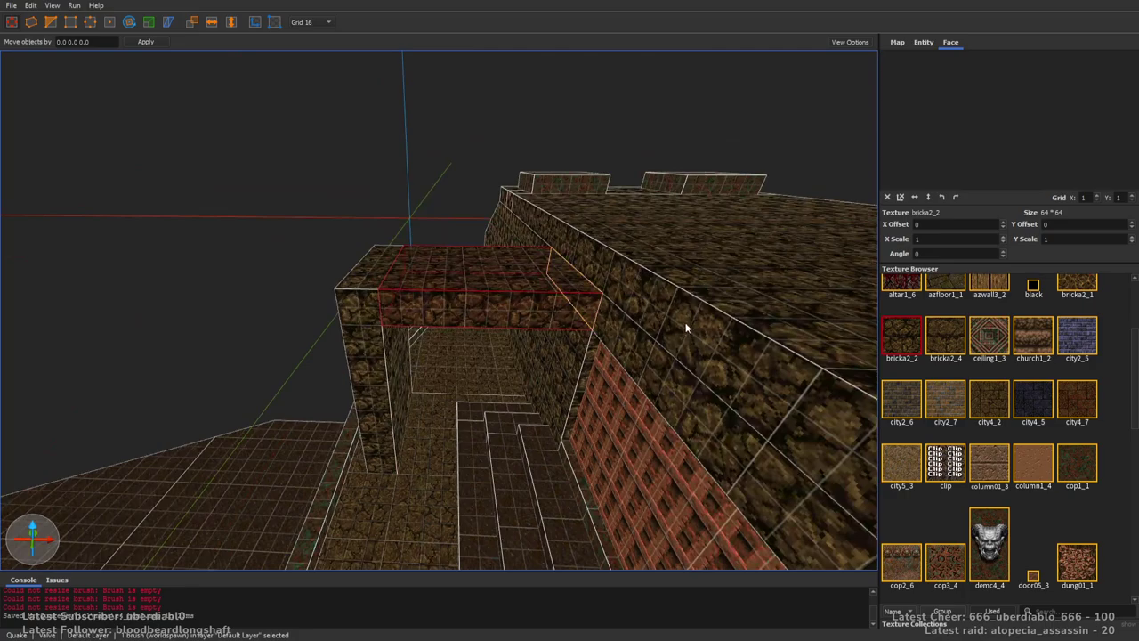
mouse_move(593, 338)
left_mouse_down()
mouse_move(594, 204)
mouse_move(542, 314)
mouse_move(554, 219)
mouse_move(501, 294)
left_mouse_up()
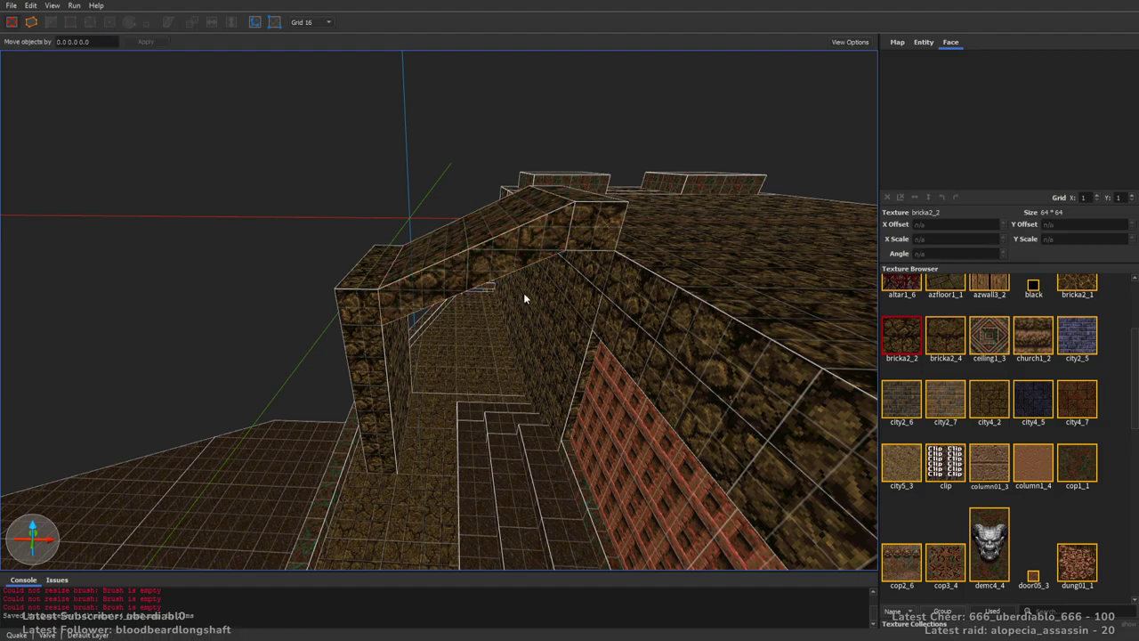
Extend the bricka2_2 arch from the sloped beam across the top of the hall's roof.
middle_click_drag(521, 300, 557, 259)
mouse_move(562, 240)
left_mouse_down()
mouse_move(575, 214)
mouse_move(671, 214)
left_mouse_up()
mouse_move(671, 213)
middle_mouse_down()
mouse_move(735, 219)
mouse_move(551, 204)
middle_mouse_up()
left_click_drag(551, 200, 562, 145)
mouse_move(562, 145)
middle_mouse_down()
mouse_move(437, 208)
mouse_move(379, 201)
middle_mouse_up()
mouse_move(336, 188)
left_mouse_down()
mouse_move(637, 182)
mouse_move(618, 181)
left_mouse_up()
mouse_move(618, 181)
middle_mouse_down()
mouse_move(674, 181)
mouse_move(441, 138)
middle_mouse_up()
Select the arch's outer pillar and adjust it in vertex editing mode to meet the sloped beam.
scroll(682, 179, "up", 5)
left_click(383, 182)
middle_click_drag(384, 182, 470, 125)
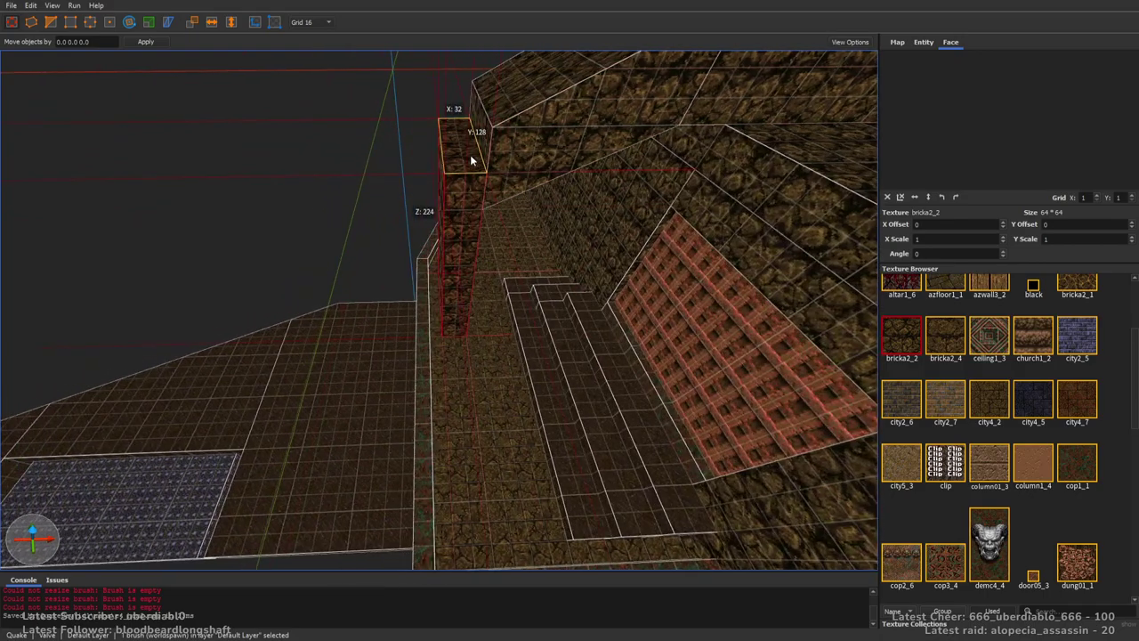
key("v")
key("Escape")
key("Escape")
mouse_move(510, 197)
right_mouse_down()
mouse_move(539, 246)
mouse_move(612, 247)
mouse_move(611, 228)
right_mouse_up()
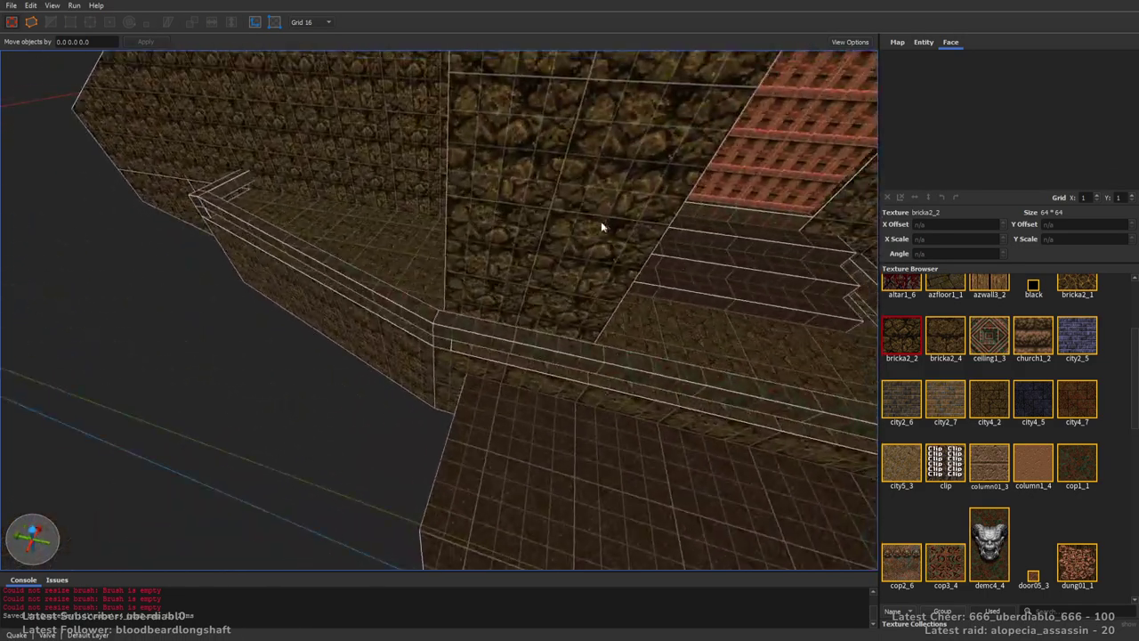
Form a tall narrow window panel in the middle of the arch pillar's outer face.
scroll(610, 205, "down", 5)
left_click(610, 178)
right_click_drag(611, 178, 648, 326)
mouse_move(640, 339)
left_mouse_down("shift")
mouse_move(360, 306)
mouse_move(485, 495)
mouse_move(504, 148)
mouse_move(508, 437)
mouse_move(537, 458)
mouse_move(504, 407)
left_mouse_up("shift")
right_click_drag(505, 408, 529, 338)
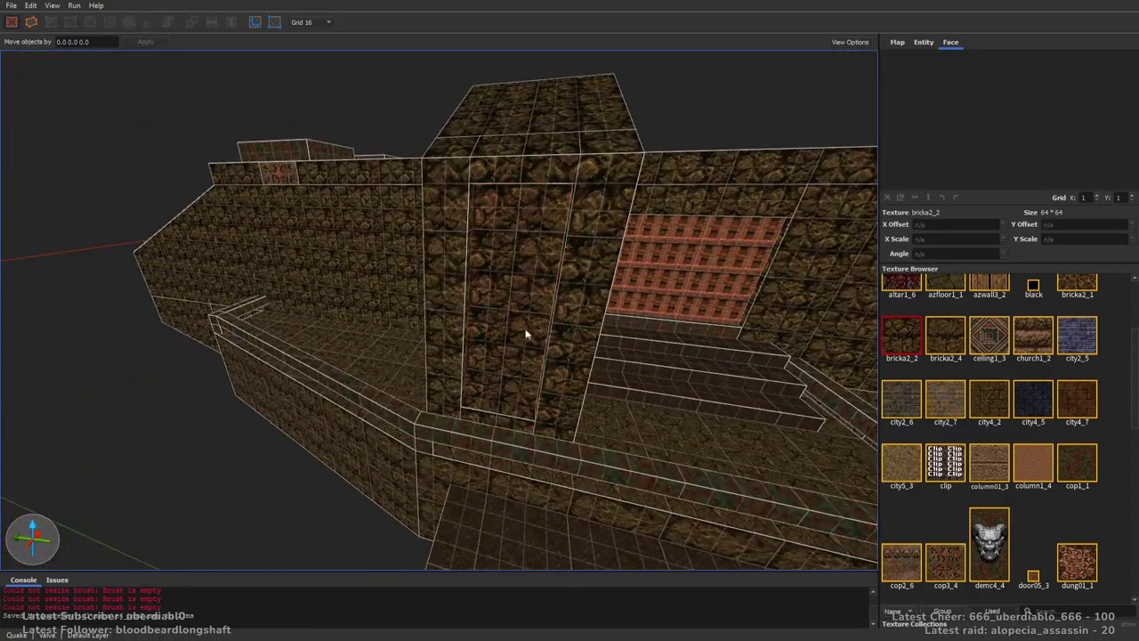
Apply the window01_4 texture to the pillar's window panel and shift it vertically to fit the face.
left_click(518, 296, "shift")
scroll(1134, 372, "down", 10)
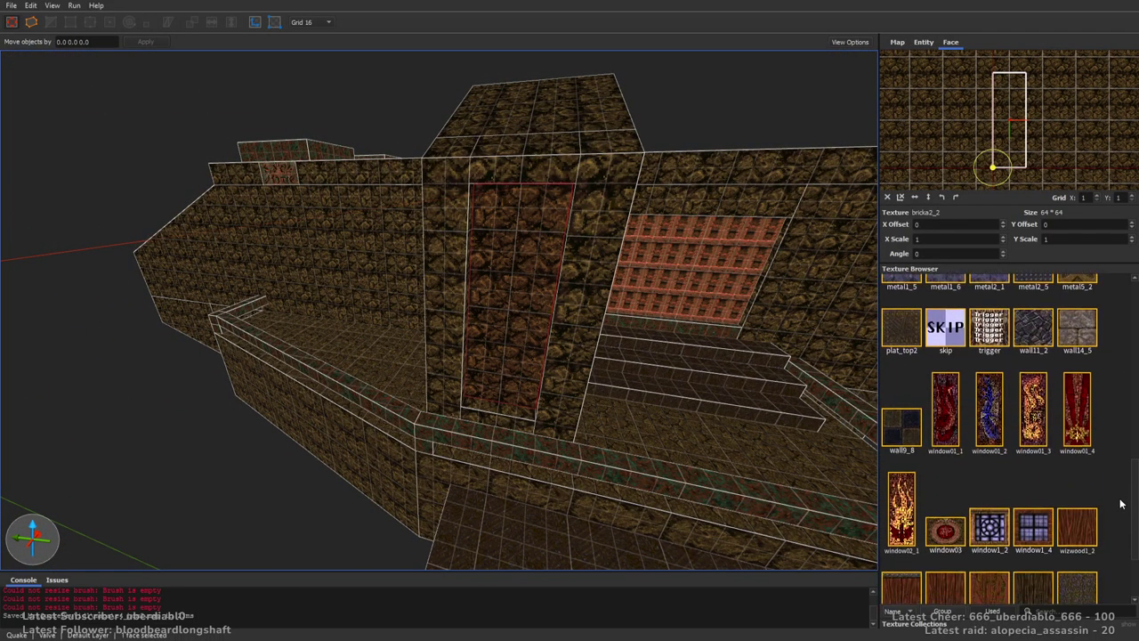
left_click(1077, 400)
right_click_drag(851, 323, 647, 331)
key("Escape")
left_click(488, 282, "shift")
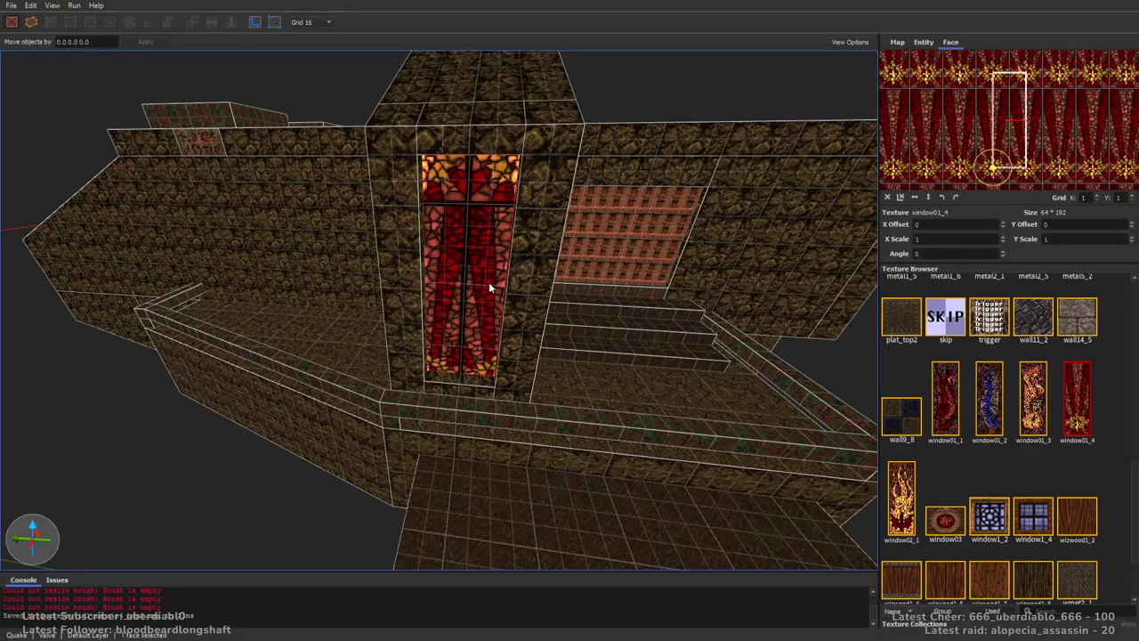
key("Down")
key("Down")
key("Down")
key("Escape")
Select the arch's pillar, window and beam brushes and place a mirrored copy on the hall's opposite side.
mouse_move(489, 281)
right_mouse_down("alt")
mouse_move(554, 286)
mouse_move(483, 330)
right_mouse_up("alt")
left_click(483, 329)
mouse_move(466, 319)
left_mouse_down("ctrl")
mouse_move(489, 168)
mouse_move(575, 160)
left_mouse_up("ctrl")
mouse_move(574, 160)
right_mouse_down("alt")
mouse_move(705, 301)
mouse_move(611, 254)
mouse_move(516, 295)
mouse_move(582, 63)
mouse_move(234, 25)
right_mouse_up("alt")
left_click(234, 25)
mouse_move(337, 114)
left_mouse_down()
mouse_move(379, 149)
mouse_move(405, 147)
mouse_move(398, 140)
left_mouse_up()
right_click_drag(399, 140, 636, 193, "alt")
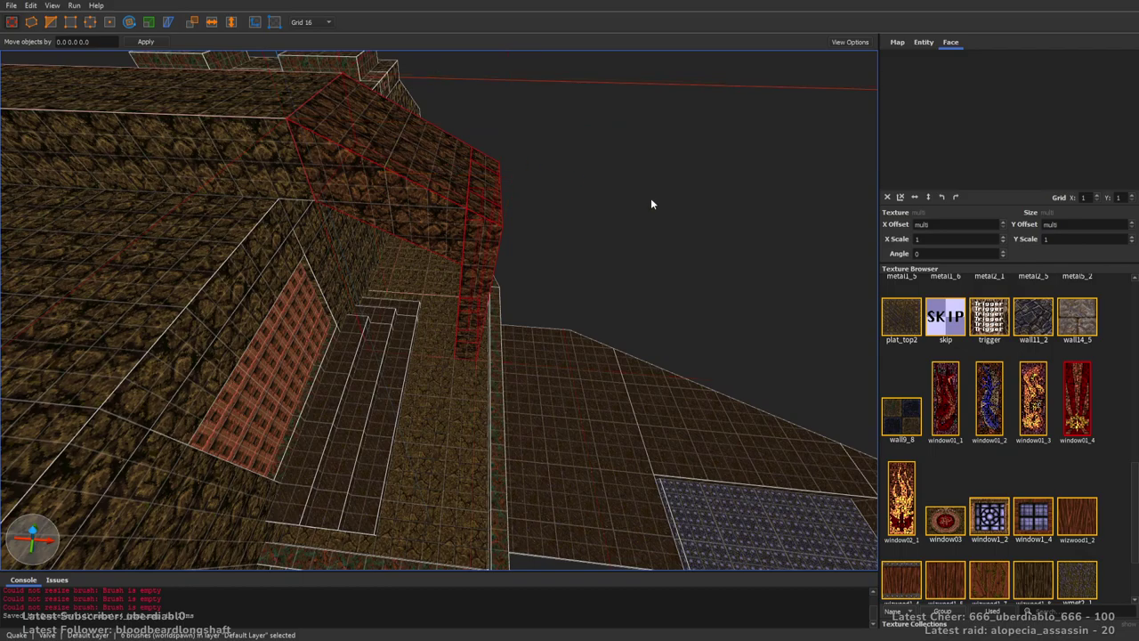
scroll(564, 222, "down", 6)
mouse_move(552, 223)
right_mouse_down("alt")
mouse_move(525, 220)
mouse_move(587, 215)
right_mouse_up("alt")
scroll(534, 218, "up", 5)
key("Escape")
Build a wswamp1_2 slab 128 by 384 and 32 high on the roof and duplicate it alongside.
left_click_drag(1134, 469, 1120, 405)
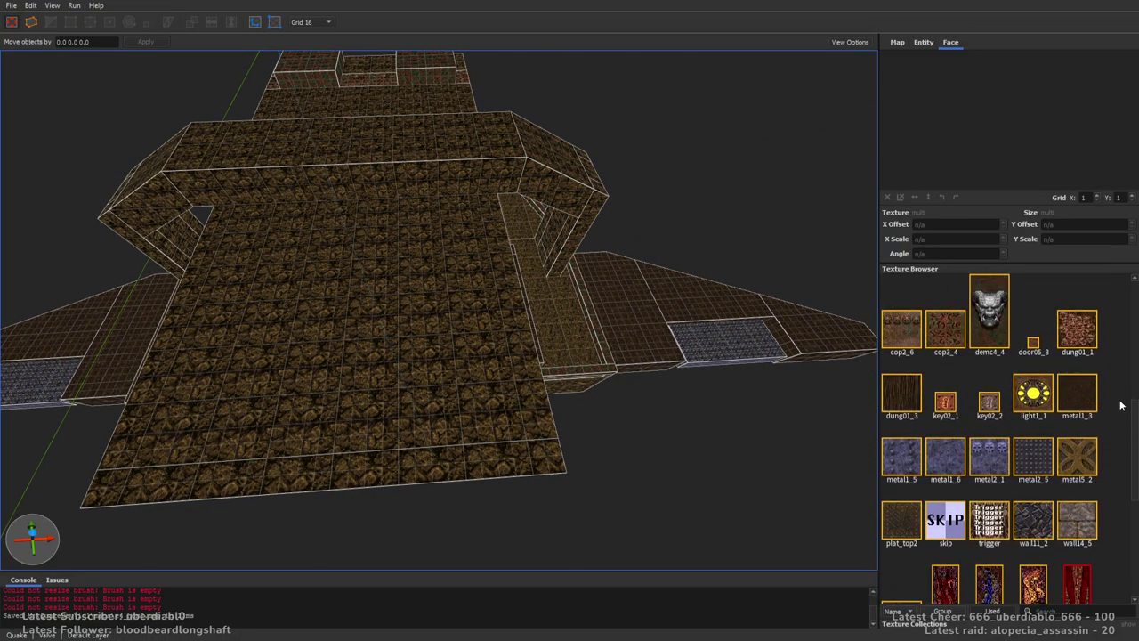
scroll(1120, 405, "down", 5)
right_click_drag(641, 253, 472, 231, "alt")
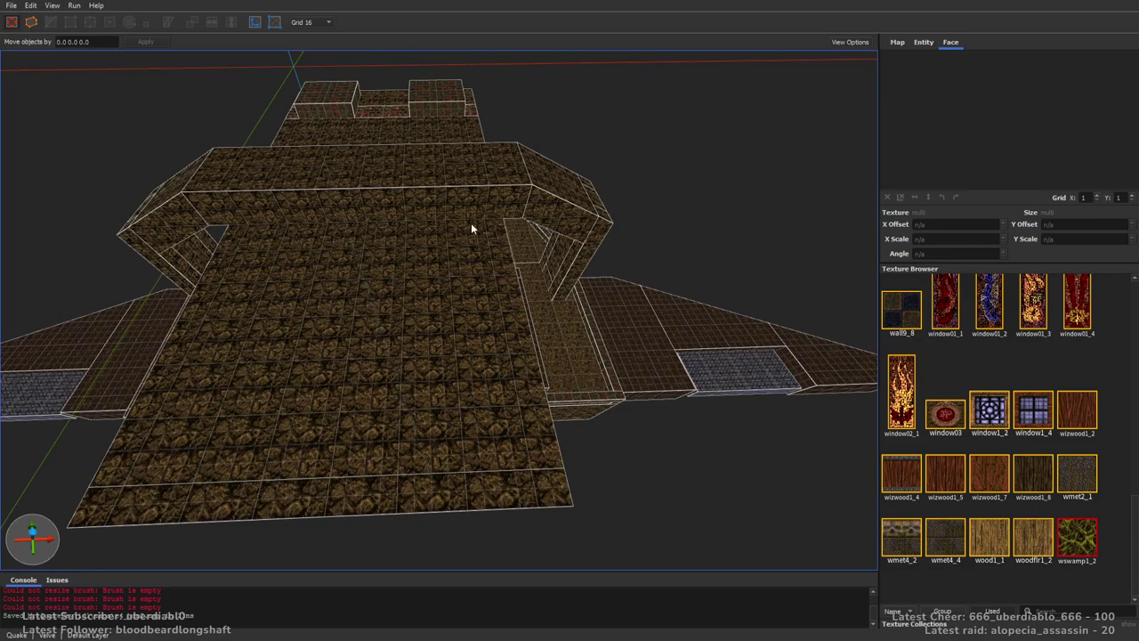
left_click_drag(480, 220, 399, 457)
left_click_drag(443, 387, 485, 350, "shift")
mouse_move(485, 350)
right_mouse_down("alt")
mouse_move(511, 310)
mouse_move(644, 234)
right_mouse_up("alt")
mouse_move(644, 234)
left_mouse_down("ctrl")
mouse_move(453, 261)
mouse_move(460, 243)
left_mouse_up("ctrl")
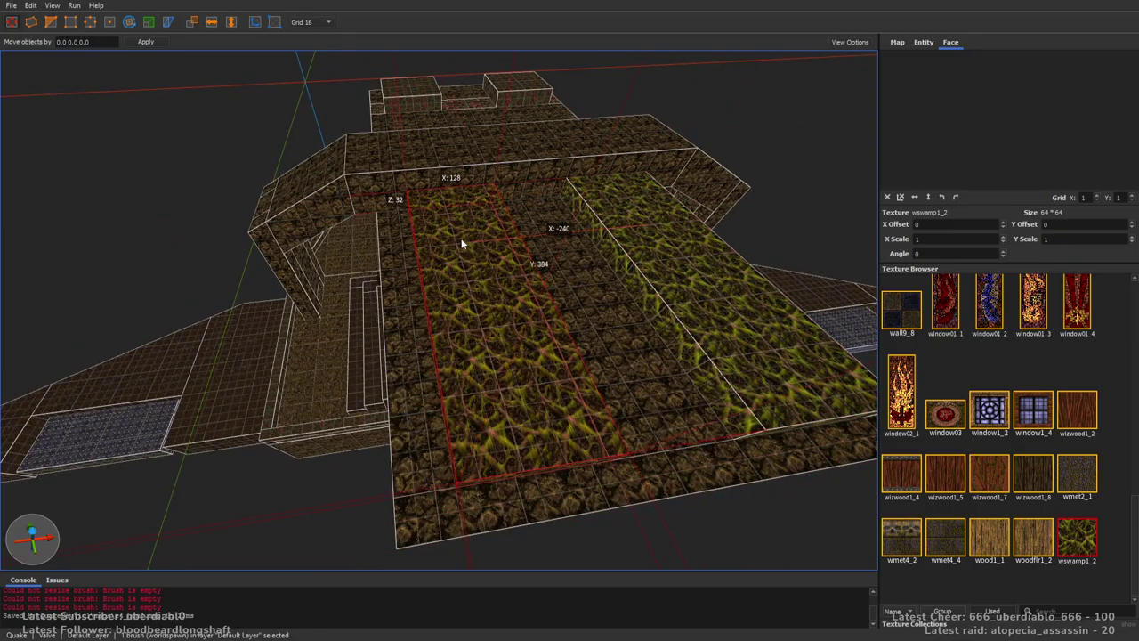
Copy the pair of wswamp1_2 slabs to the roof section between the arch and the red-green blocks.
mouse_move(455, 239)
right_mouse_down("alt")
mouse_move(617, 338)
mouse_move(796, 276)
right_mouse_up("alt")
mouse_move(795, 276)
left_mouse_down("ctrl")
mouse_move(385, 290)
mouse_move(405, 285)
left_mouse_up("ctrl")
mouse_move(595, 279)
right_mouse_down("alt")
mouse_move(682, 285)
mouse_move(460, 246)
right_mouse_up("alt")
left_click_drag(460, 246, 394, 216)
key("Escape")
right_click_drag(394, 216, 557, 252, "alt")
scroll(564, 221, "up", 4)
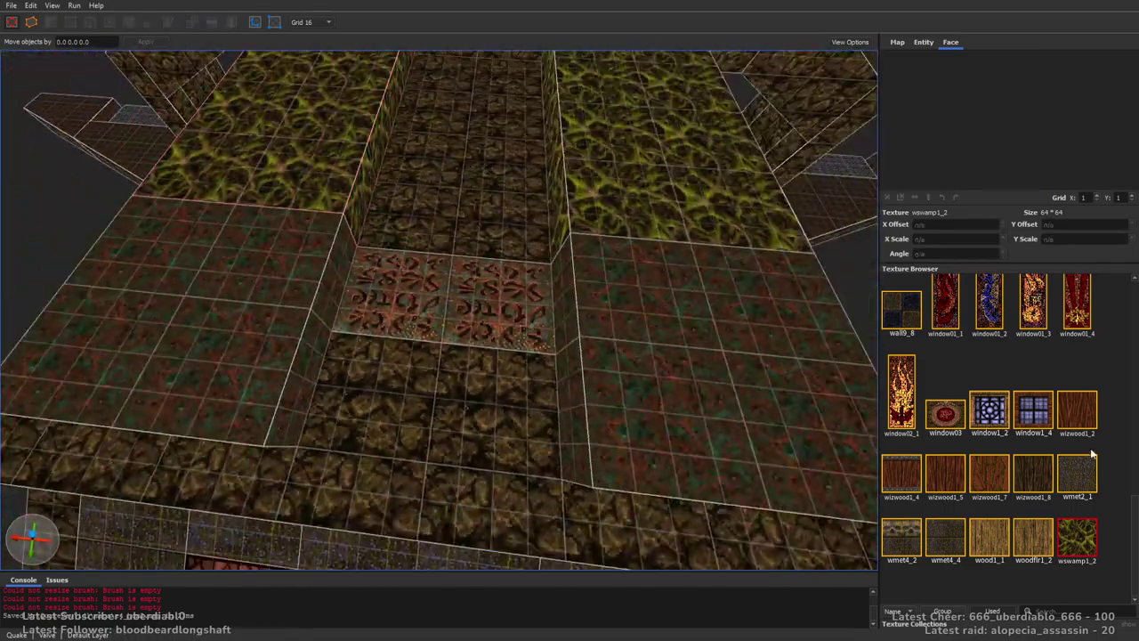
Build a wizwood1_8 column 48 by 64 and 272 high against the hall's outer wall above the ledge.
scroll(534, 287, "down", 3)
left_click_drag(353, 218, 519, 280)
mouse_move(520, 279)
right_mouse_down("alt")
mouse_move(600, 303)
mouse_move(557, 226)
right_mouse_up("alt")
left_click_drag(557, 226, 534, 299)
mouse_move(534, 300)
right_mouse_down("alt")
mouse_move(631, 311)
mouse_move(456, 129)
mouse_move(461, 156)
right_mouse_up("alt")
left_click(462, 159)
mouse_move(505, 201)
right_mouse_down("alt")
mouse_move(536, 270)
mouse_move(539, 165)
mouse_move(469, 205)
right_mouse_up("alt")
left_click_drag(469, 206, 470, 424, "shift")
right_click_drag(626, 317, 662, 363, "alt")
scroll(662, 363, "down", 3)
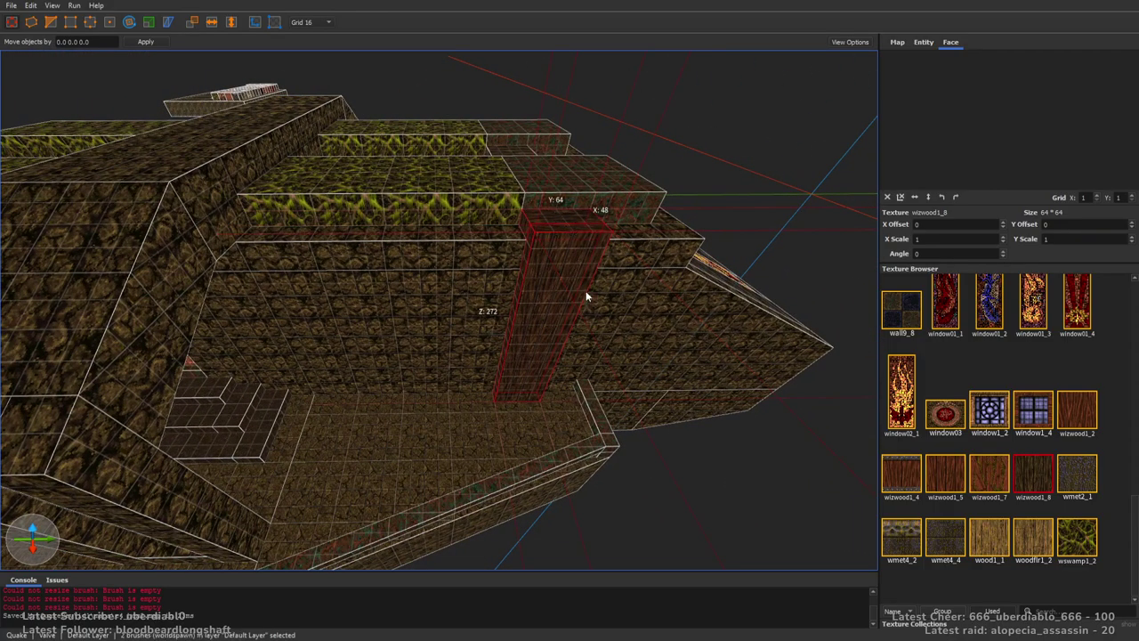
Copy the wizwood1_8 columns to the hall's opposite wall and repeat the set farther along the hall.
scroll(584, 297, "up", 5)
left_click_drag(374, 266, 340, 249)
right_click_drag(341, 252, 579, 285)
scroll(540, 287, "down", 10)
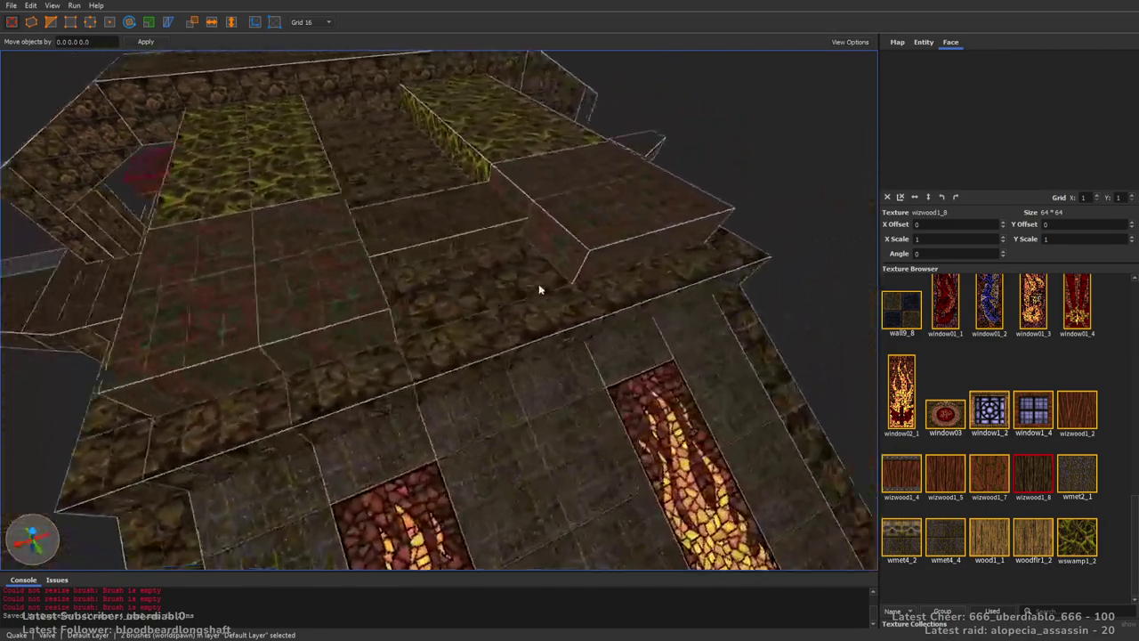
mouse_move(429, 222)
right_mouse_down()
mouse_move(532, 249)
mouse_move(497, 272)
right_mouse_up()
left_click_drag(497, 273, 326, 259)
left_click(305, 502)
left_click(498, 518, "ctrl")
right_click_drag(455, 406, 217, 24)
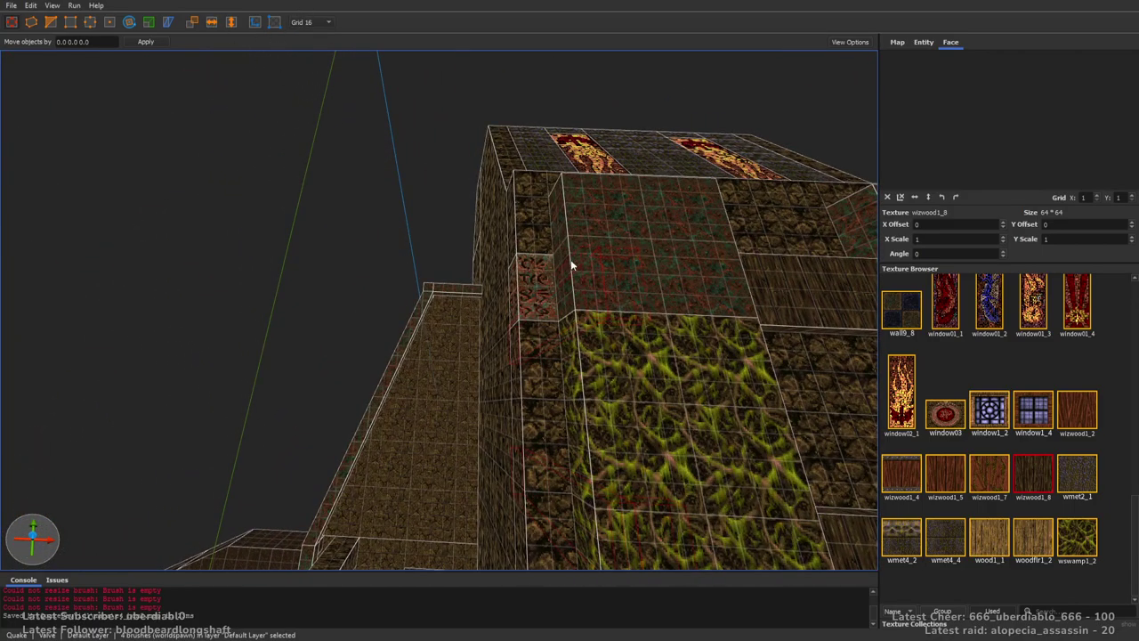
mouse_move(523, 257)
right_mouse_down()
mouse_move(400, 183)
mouse_move(513, 153)
mouse_move(495, 163)
mouse_move(702, 186)
mouse_move(730, 214)
right_mouse_up()
scroll(513, 153, "up", 3)
key("Escape")
Try the ceiling1_3, cop3_4, dung01_1 and cop2_6 textures on the two red-green roof blocks.
left_click_drag(1135, 515, 1120, 355)
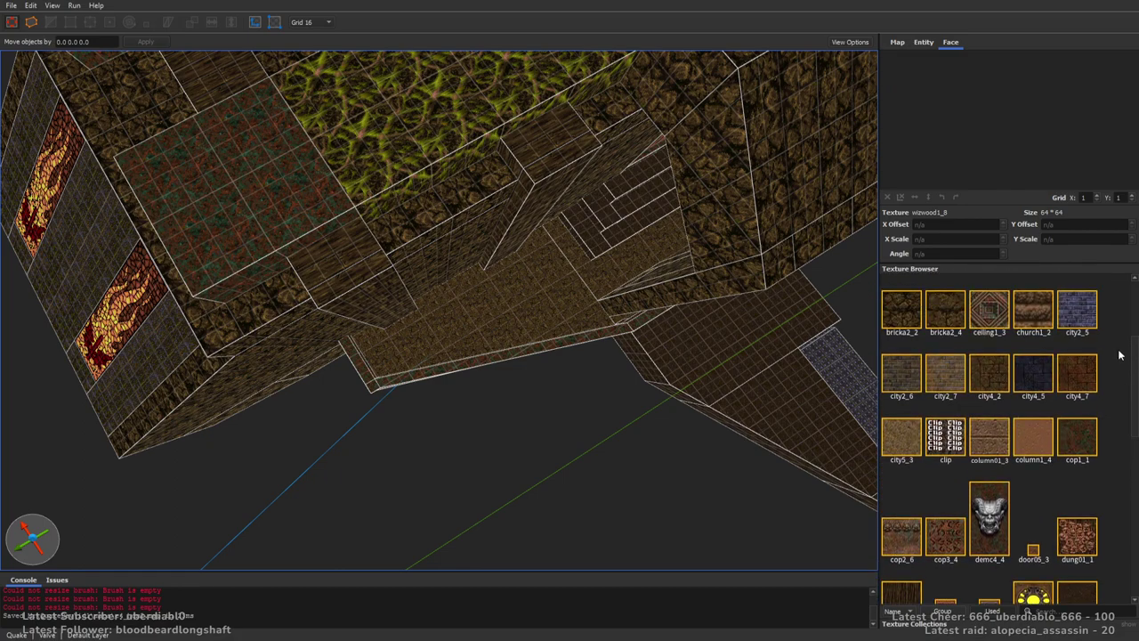
right_click_drag(800, 232, 534, 231, "alt")
left_click(404, 325, "shift")
left_click(331, 189, "ctrl+shift")
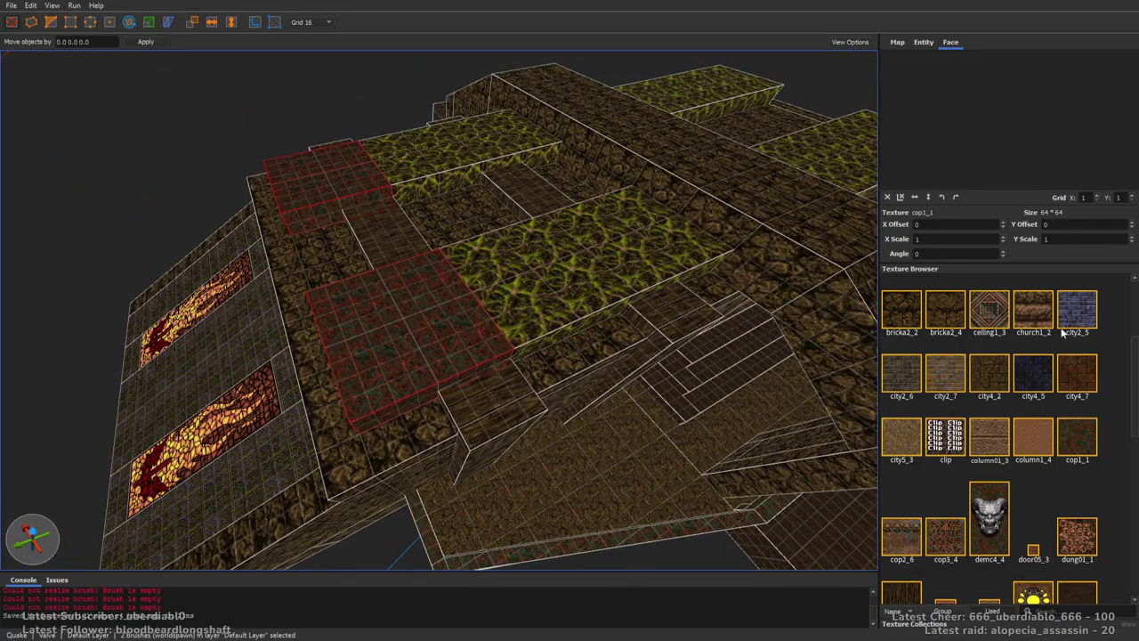
left_click(987, 311)
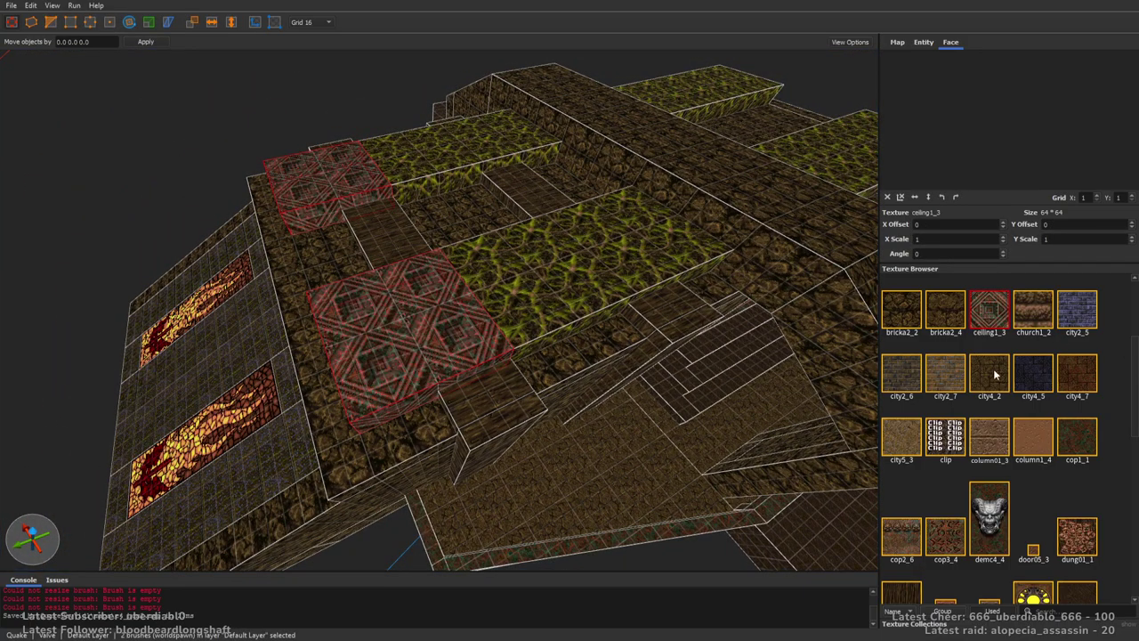
right_click_drag(846, 339, 765, 374, "alt")
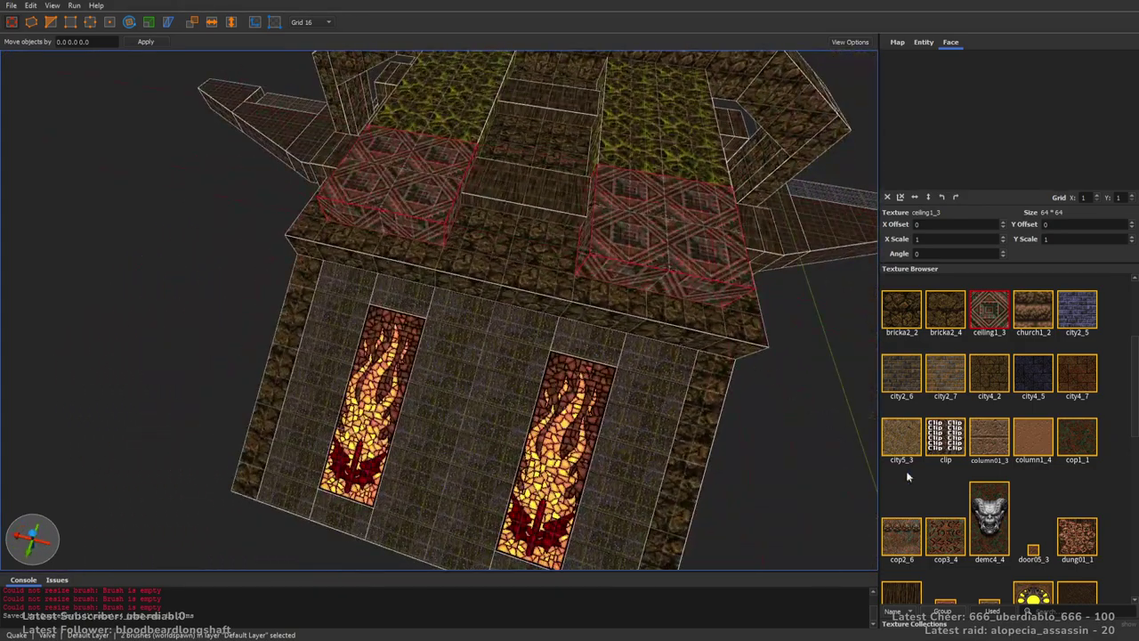
left_click(940, 534)
left_click(1061, 535)
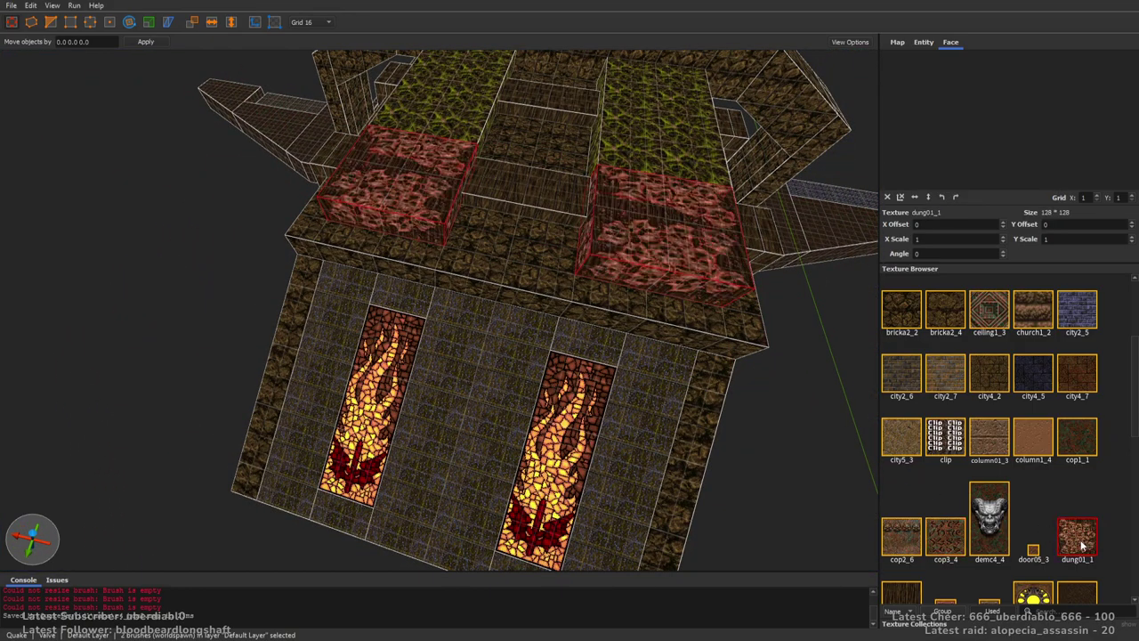
left_click(952, 544)
left_click(901, 540)
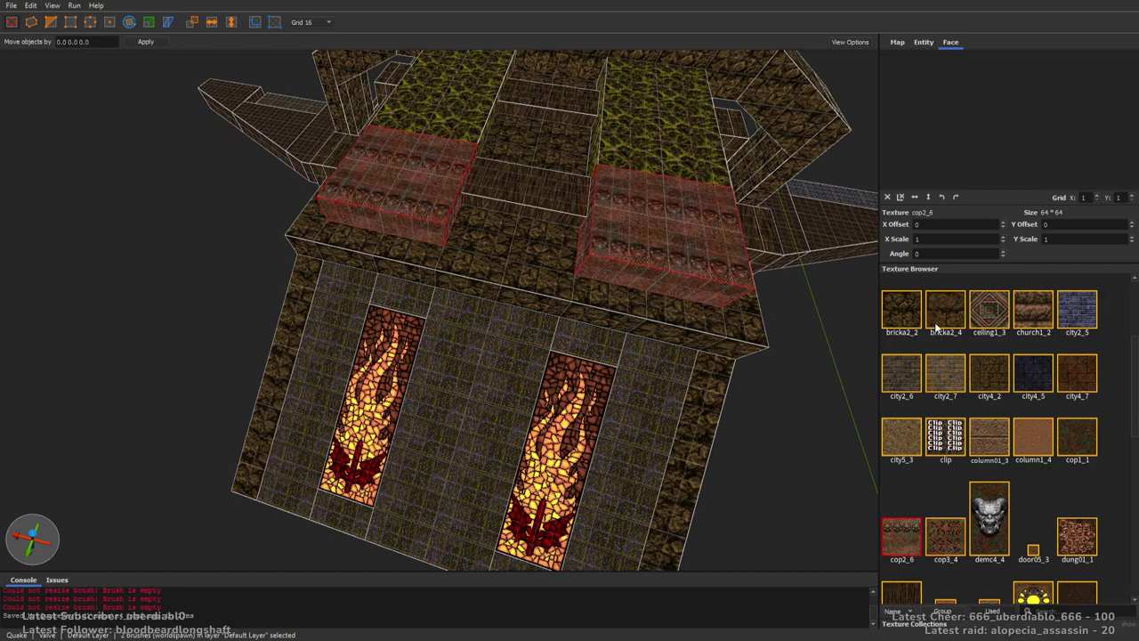
Try metal5_2 on the two roof blocks and settle on the wall11_2 texture for both.
left_click_drag(1134, 383, 1126, 464)
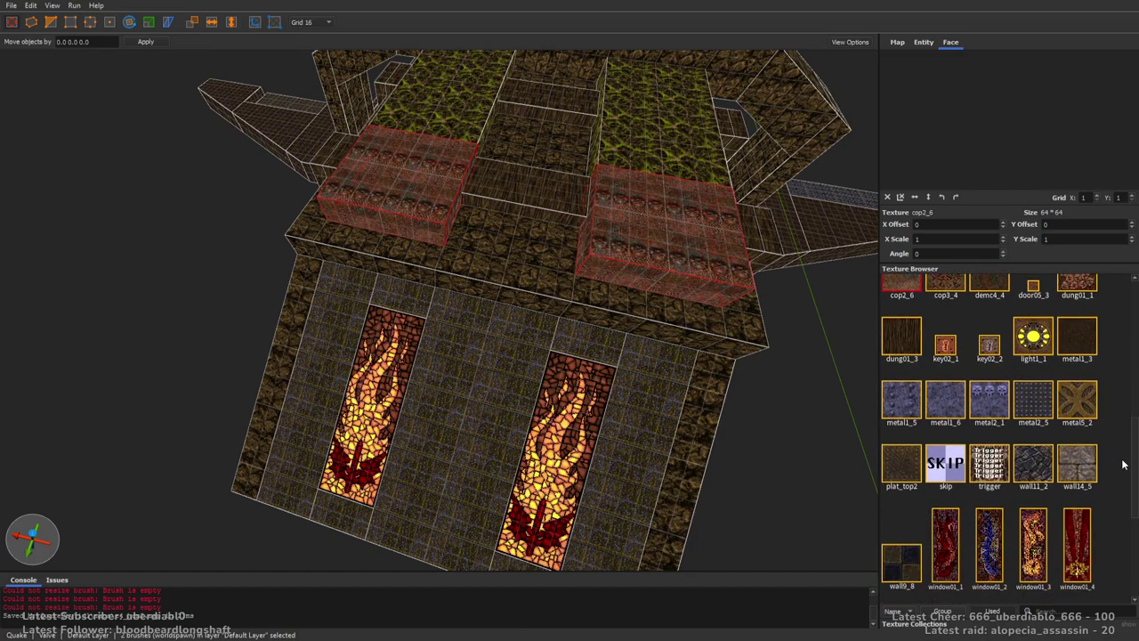
left_click(1076, 411)
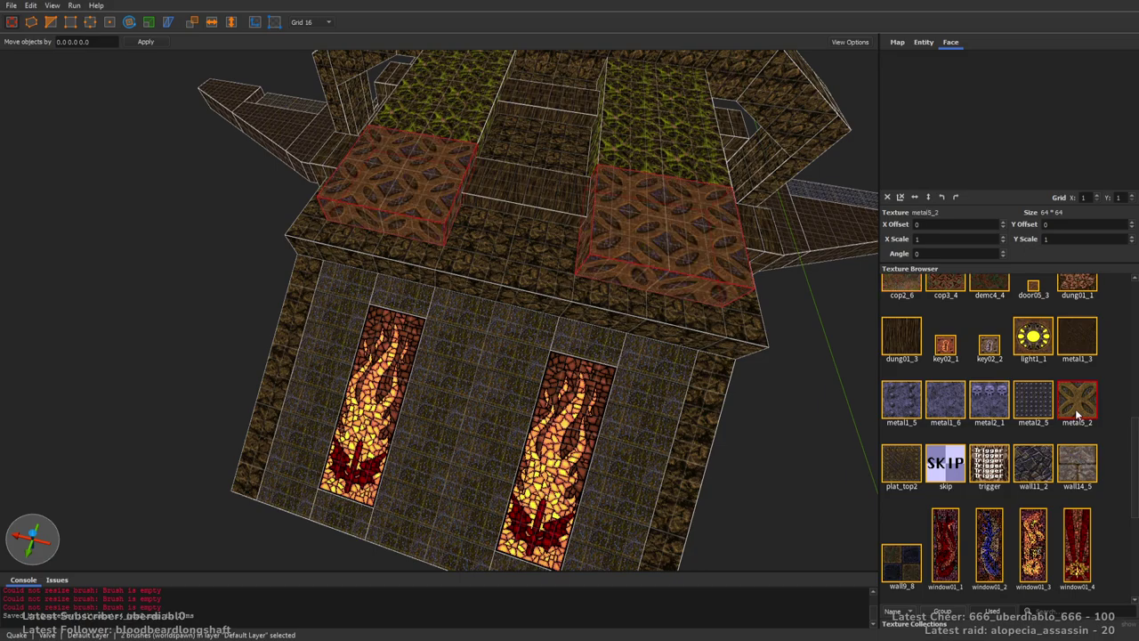
left_click(1046, 470)
right_click_drag(705, 267, 585, 263)
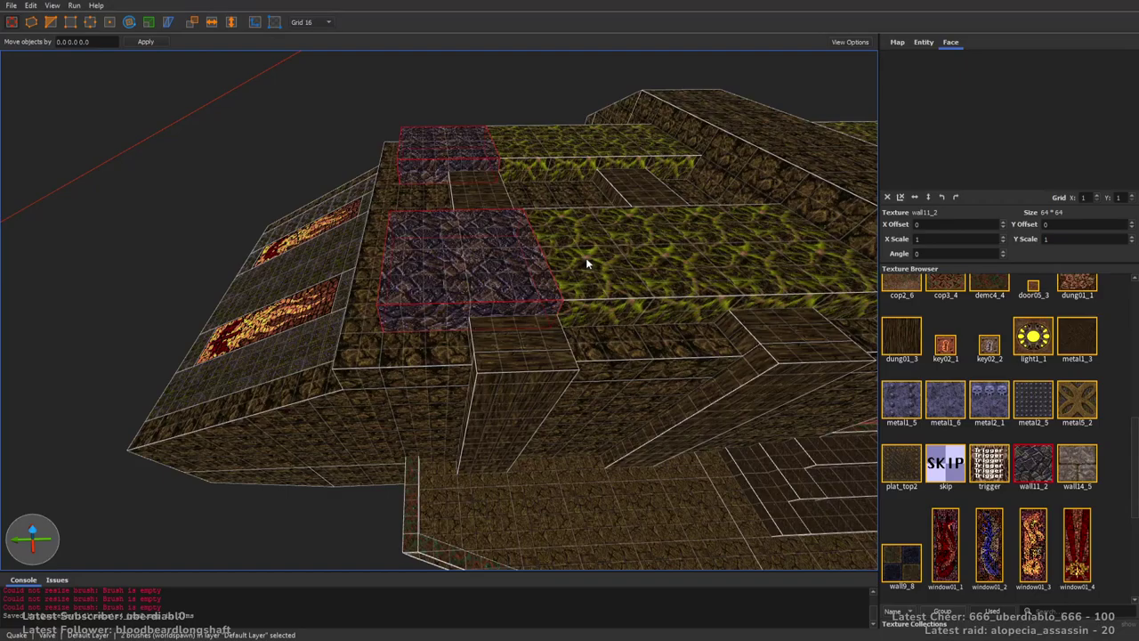
right_click_drag(770, 308, 651, 262)
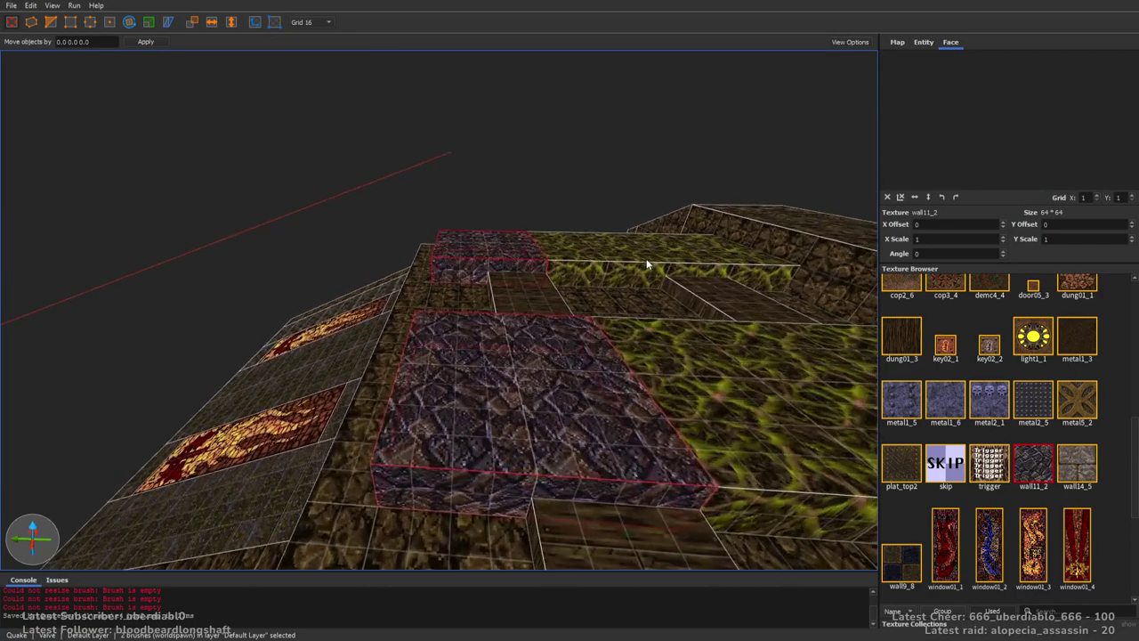
key("Escape")
Build a two-part metal1_3 turret on one wall11_2 roof slab and bevel the edges of its rear part.
left_click(1058, 354)
right_click_drag(840, 338, 462, 329)
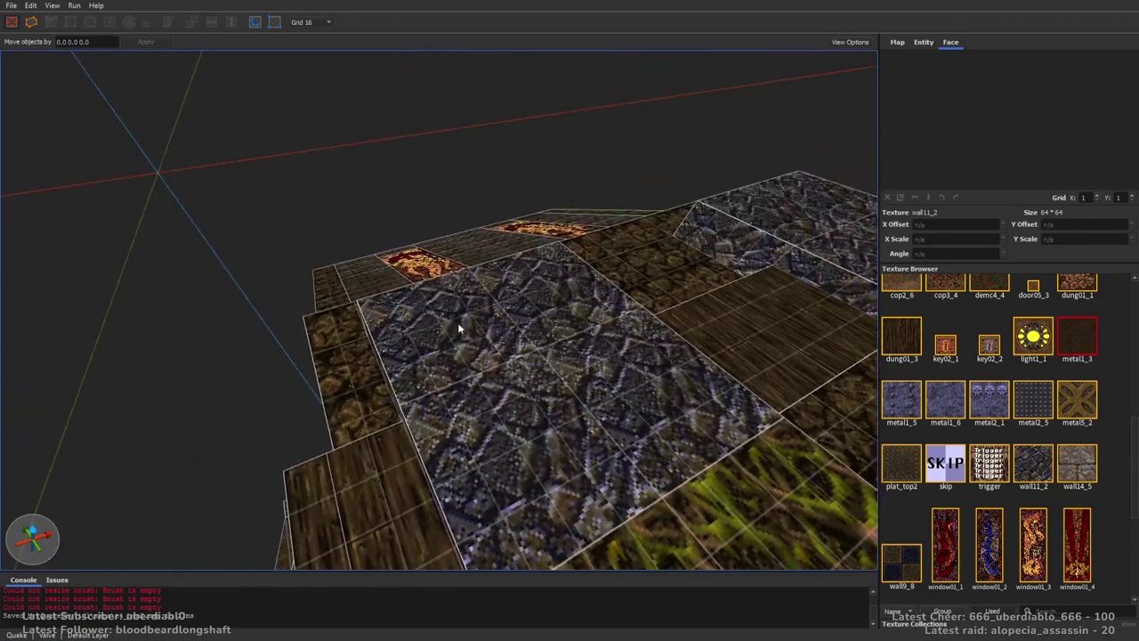
mouse_move(453, 309)
left_mouse_down()
mouse_move(661, 376)
mouse_move(651, 400)
left_mouse_up()
right_click_drag(650, 399, 701, 365)
left_click_drag(701, 365, 753, 262)
mouse_move(753, 262)
right_mouse_down()
mouse_move(557, 363)
mouse_move(413, 313)
right_mouse_up()
mouse_move(413, 313)
left_mouse_down()
mouse_move(472, 361)
mouse_move(457, 247)
mouse_move(480, 258)
left_mouse_up()
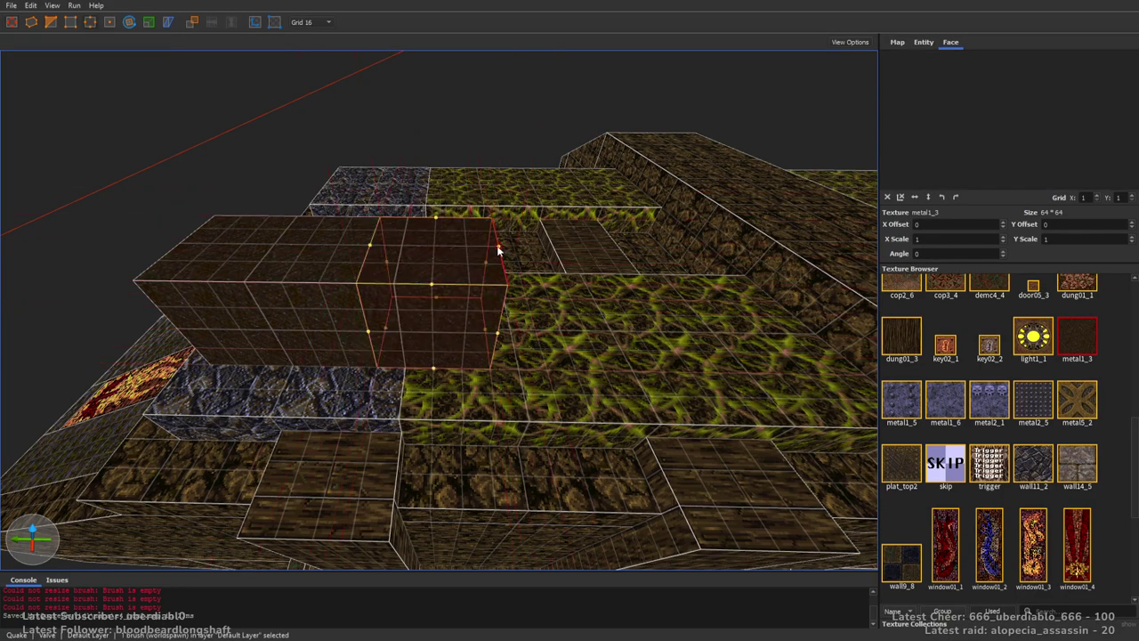
key("Escape")
Add a metal1_3 barrel 32 by 32 in section to the turret's front and lengthen it out past the windowed end wall.
mouse_move(551, 314)
right_mouse_down()
mouse_move(644, 314)
mouse_move(584, 341)
right_mouse_up()
mouse_move(585, 340)
left_mouse_down()
mouse_move(601, 410)
mouse_move(682, 400)
mouse_move(622, 378)
left_mouse_up()
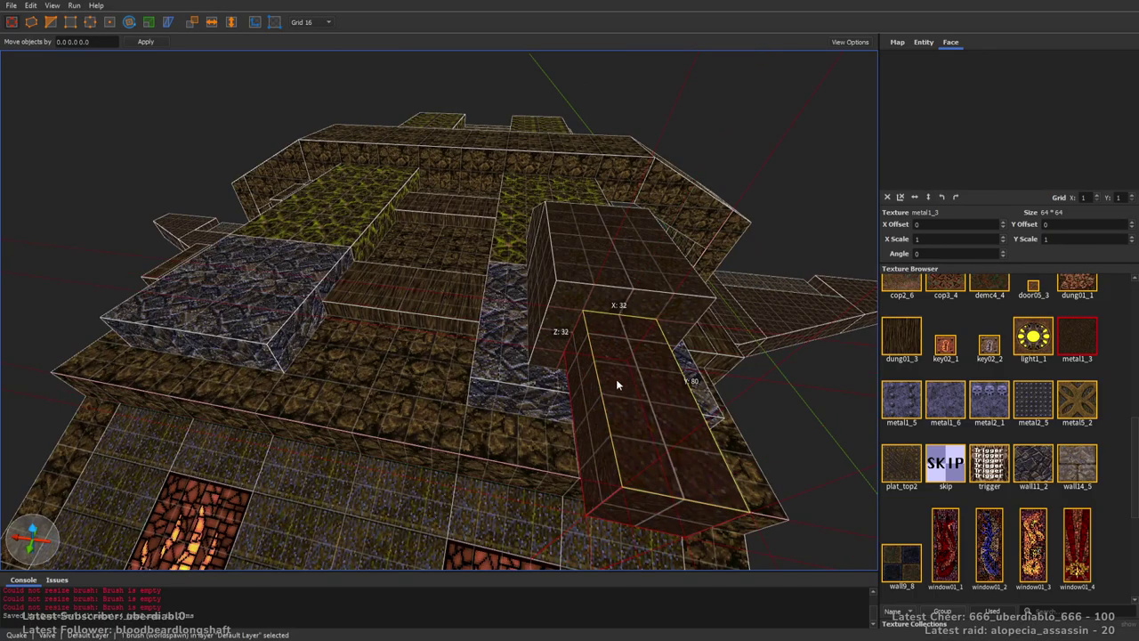
right_click_drag(622, 377, 723, 365)
mouse_move(724, 366)
left_mouse_down("shift")
mouse_move(730, 285)
mouse_move(702, 318)
left_mouse_up("shift")
right_click_drag(702, 317, 712, 325)
key("Escape")
Apply the altar1_1 texture to the end face of the turret's barrel.
left_click_drag(1132, 447, 1133, 308)
right_click_drag(711, 267, 390, 341)
left_click(381, 338, "shift")
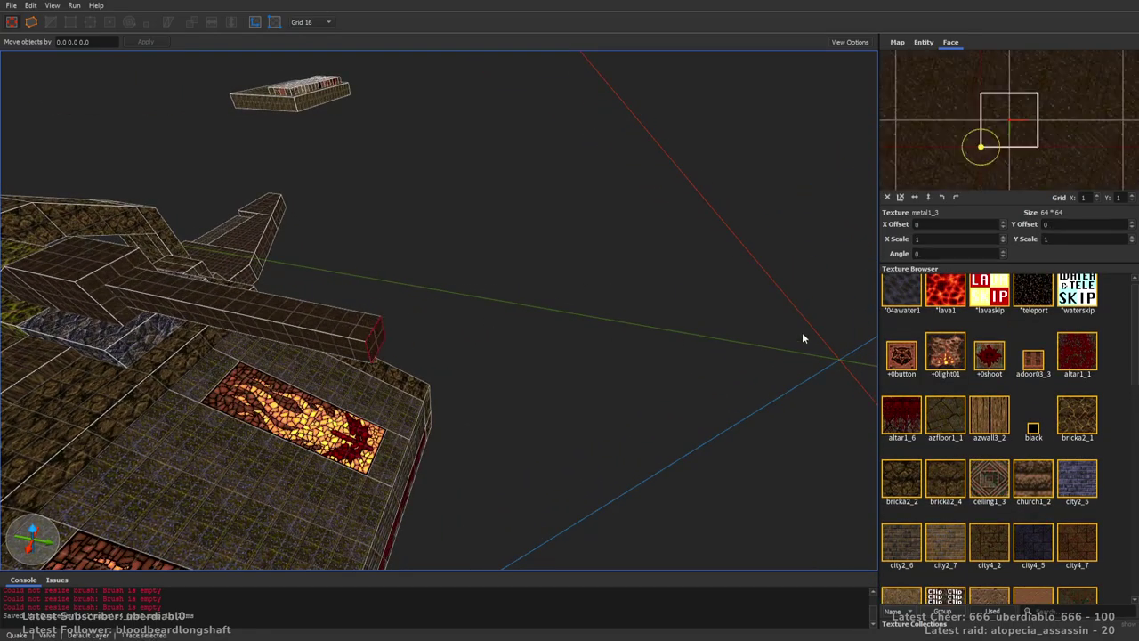
left_click(1067, 354)
Select the turret and barrel brushes and place a copy on the other wall11_2 roof slab.
mouse_move(703, 302)
right_mouse_down()
mouse_move(588, 309)
mouse_move(653, 232)
mouse_move(694, 295)
mouse_move(562, 223)
mouse_move(454, 239)
right_mouse_up()
left_click(652, 231, "ctrl")
mouse_move(454, 238)
left_mouse_down("ctrl")
mouse_move(394, 311)
mouse_move(369, 311)
mouse_move(648, 319)
left_mouse_up("ctrl")
mouse_move(648, 318)
right_mouse_down()
mouse_move(496, 317)
mouse_move(618, 311)
mouse_move(535, 225)
right_mouse_up()
left_click(534, 224, "ctrl")
left_click(485, 251, "ctrl")
left_click(291, 300, "ctrl")
left_click(356, 217, "ctrl")
left_click(300, 184, "ctrl")
left_click(132, 279, "ctrl")
right_click_drag(225, 330, 420, 320)
left_click(420, 320, "ctrl")
left_click(197, 330, "ctrl")
mouse_move(196, 330)
right_mouse_down()
mouse_move(509, 408)
mouse_move(563, 332)
right_mouse_up()
key("Escape")
Select the cop1_1 trim brushes on the entrance ledge, clear the selection and save the map.
left_click(614, 392)
left_click(601, 369, "ctrl")
key("Escape")
scroll(603, 356, "down", 10)
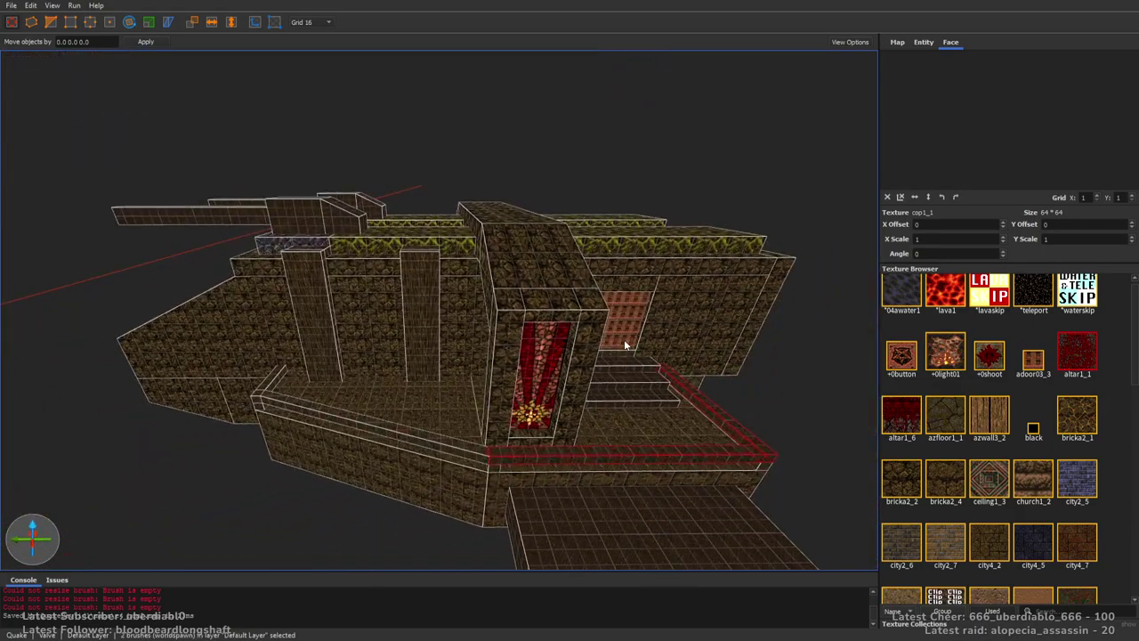
scroll(625, 342, "up", 10)
left_click(625, 399)
left_click(649, 415, "ctrl")
mouse_move(649, 414)
right_mouse_down()
mouse_move(578, 442)
mouse_move(628, 508)
mouse_move(604, 371)
mouse_move(626, 395)
mouse_move(528, 355)
mouse_move(686, 313)
mouse_move(498, 284)
mouse_move(586, 367)
mouse_move(718, 354)
mouse_move(640, 333)
mouse_move(651, 332)
mouse_move(643, 356)
mouse_move(700, 348)
mouse_move(398, 316)
right_mouse_up()
scroll(605, 370, "down", 10)
key("Escape")
key("ctrl+s")
Build a 32-unit-thick altar1_1 brush lengthwise on a wswamp1_2 roof slab and raise it into a tall fin.
mouse_move(363, 298)
left_mouse_down()
mouse_move(538, 337)
mouse_move(555, 353)
mouse_move(545, 351)
left_mouse_up()
right_click_drag(544, 351, 182, 284)
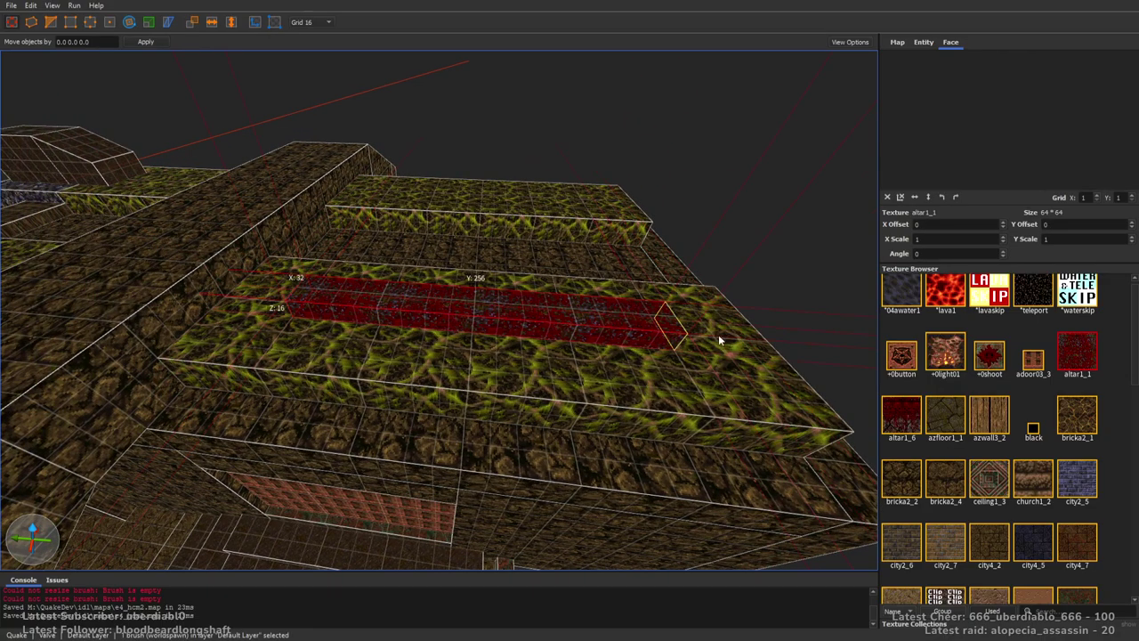
left_click_drag(718, 333, 620, 193, "shift")
right_click_drag(620, 193, 563, 249)
left_click_drag(563, 249, 573, 187, "shift")
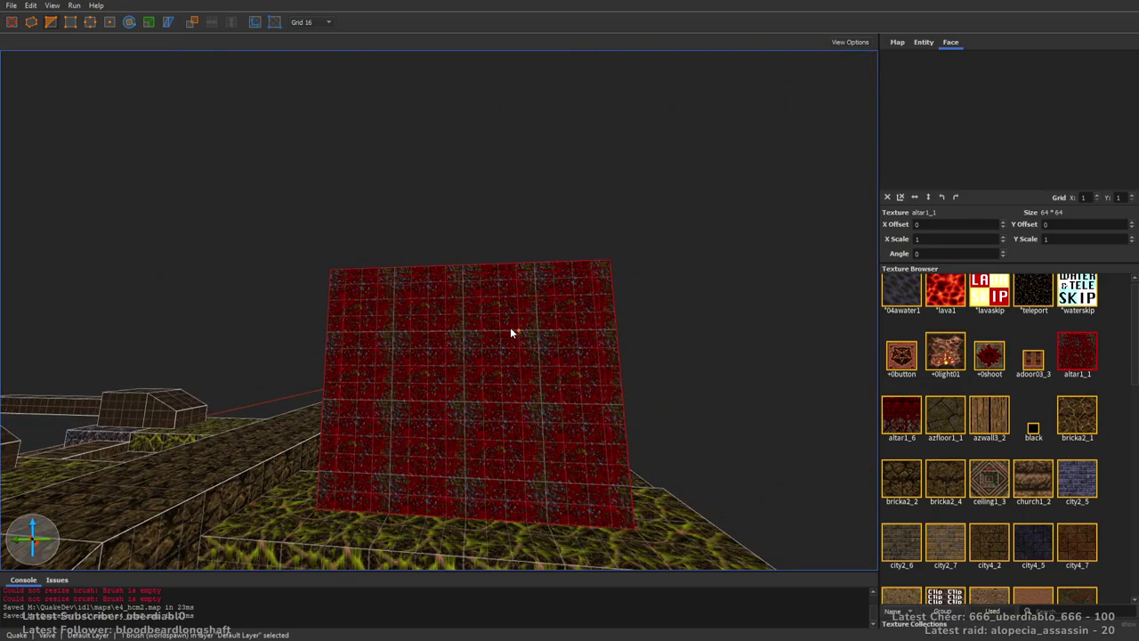
Clip the fin's top into a slope falling towards the arch and extend its low end to a length of 384.
left_click(509, 299)
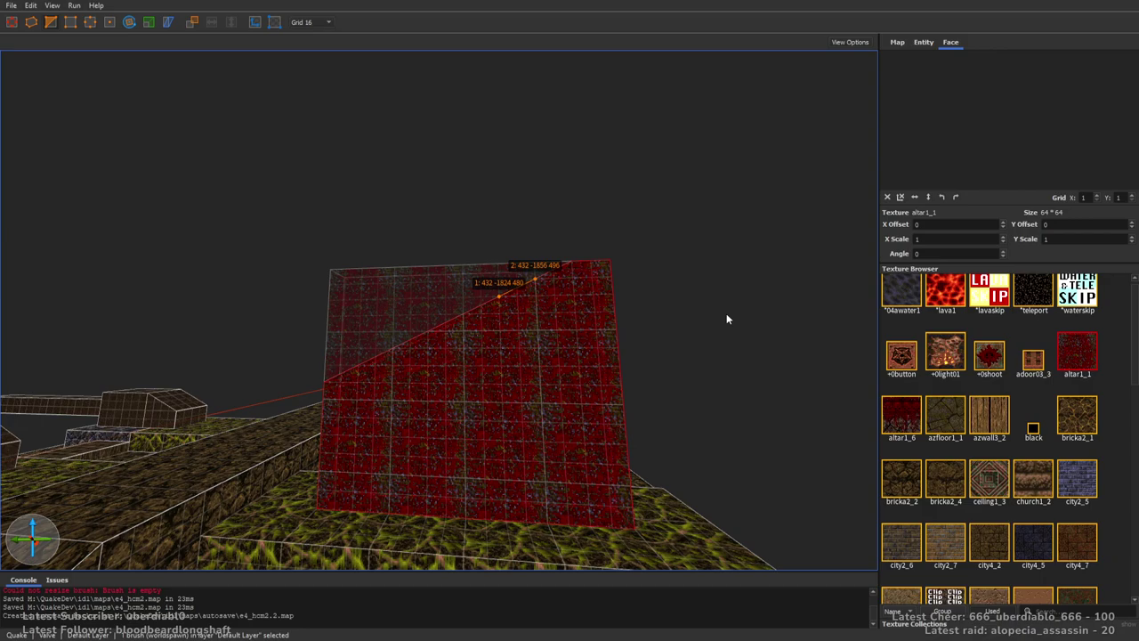
key("Return")
key("Escape")
left_click(587, 315)
mouse_move(588, 315)
right_mouse_down()
mouse_move(455, 430)
mouse_move(342, 464)
mouse_move(299, 463)
right_mouse_up()
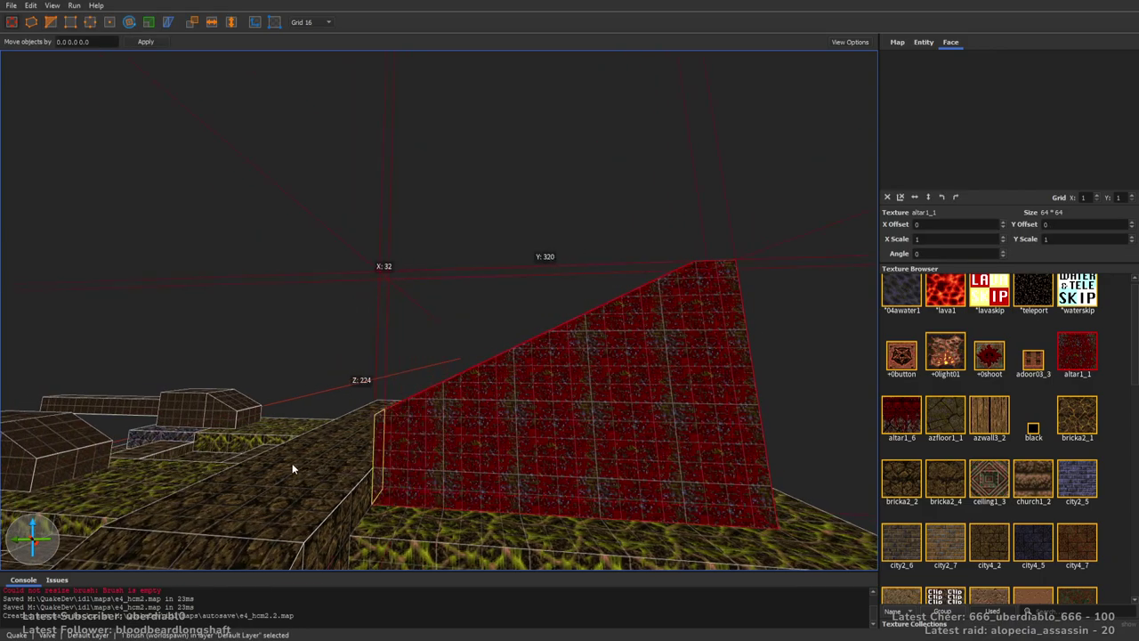
left_click_drag(292, 463, 233, 462, "shift")
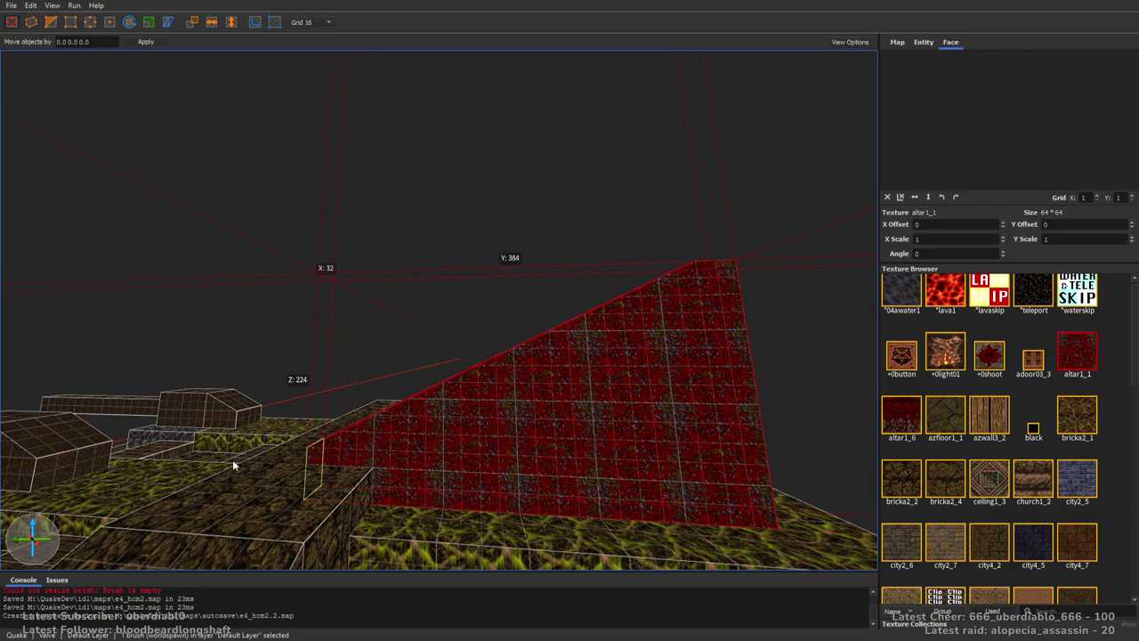
right_click_drag(546, 389, 498, 422)
right_click_drag(627, 394, 421, 327)
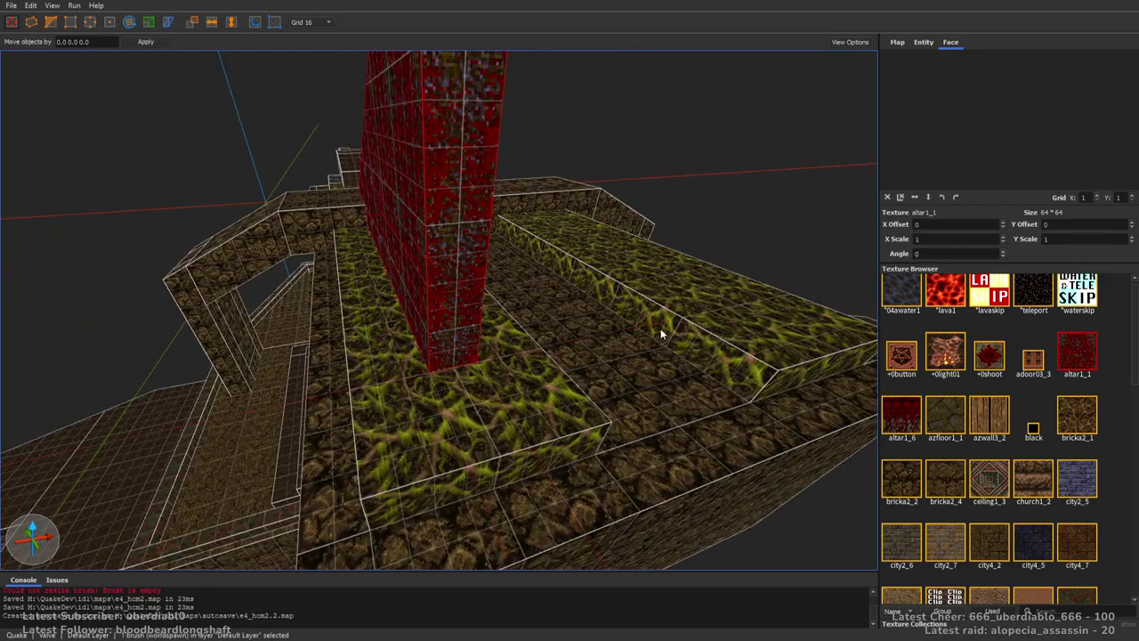
right_click_drag(661, 326, 684, 336)
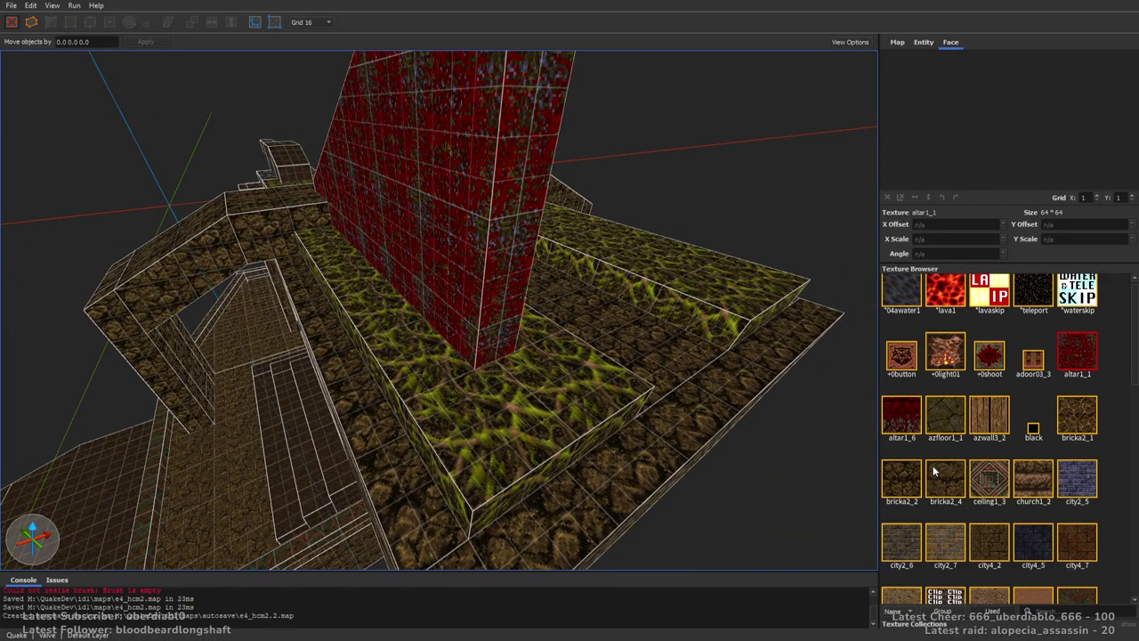
Build a city2_6 block 32 by 128 and 96 high beside the fin's tall end and slope its top towards the arch.
left_click(899, 545)
right_click_drag(534, 321, 347, 298)
mouse_move(339, 304)
left_mouse_down()
mouse_move(369, 338)
mouse_move(349, 241)
mouse_move(372, 211)
left_mouse_up()
right_click_drag(372, 211, 464, 208)
key("e")
left_click_drag(368, 337, 371, 441)
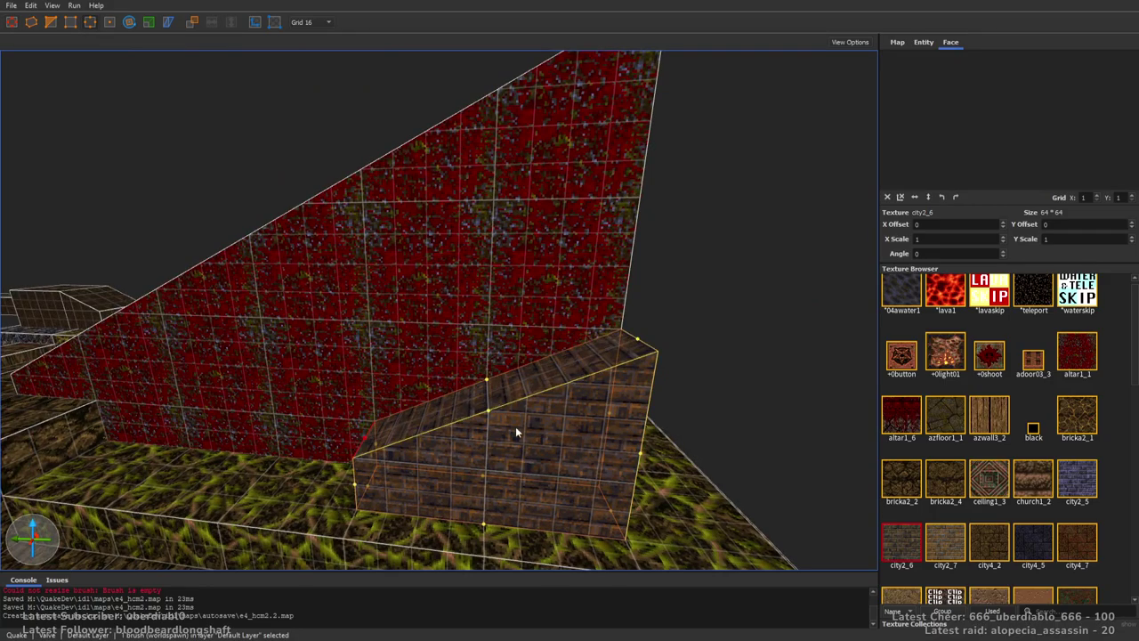
key("Escape")
Add a matching city2_6 wedge on the other side of the altar1_1 fin.
right_click_drag(661, 379, 521, 374)
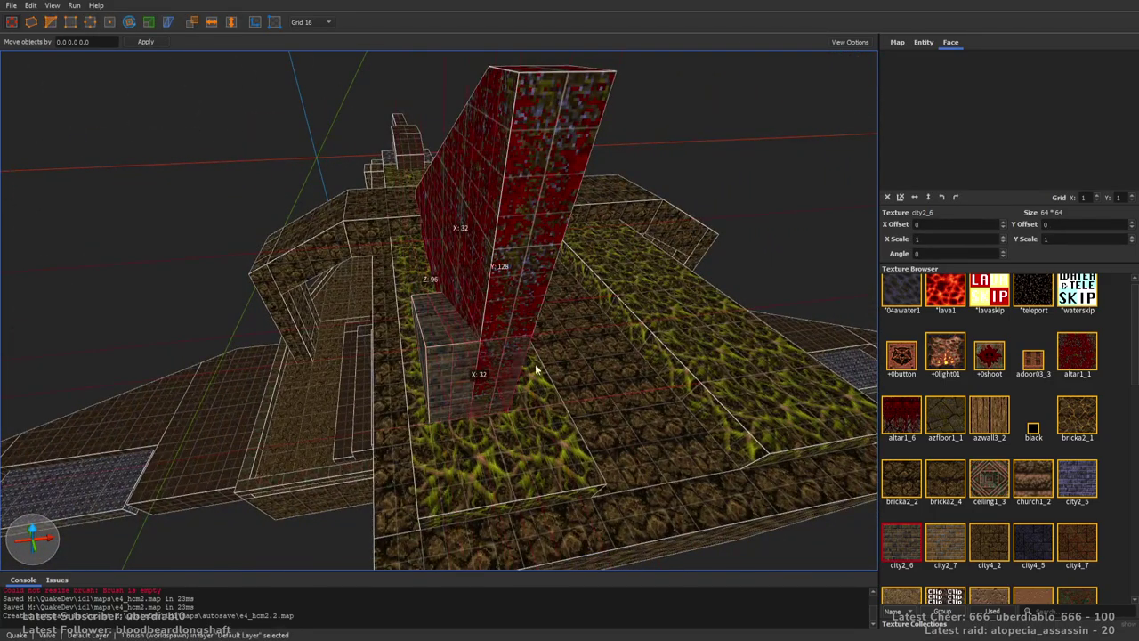
key("Escape")
mouse_move(451, 435)
left_mouse_down()
mouse_move(536, 440)
mouse_move(529, 420)
mouse_move(536, 440)
left_mouse_up()
mouse_move(491, 392)
right_mouse_down()
mouse_move(526, 394)
mouse_move(417, 394)
mouse_move(355, 351)
mouse_move(374, 325)
mouse_move(665, 353)
right_mouse_up()
Duplicate the altar1_1 fin and its city2_6 wedges onto the neighbouring wswamp1_2 roof slab.
left_click(484, 418, "ctrl")
key("ctrl+d")
left_click_drag(664, 353, 624, 356)
mouse_move(624, 356)
right_mouse_down()
mouse_move(491, 324)
mouse_move(567, 273)
mouse_move(506, 346)
mouse_move(549, 400)
mouse_move(643, 401)
mouse_move(570, 389)
mouse_move(498, 401)
mouse_move(444, 433)
right_mouse_up()
key("Escape")
Select the bricka2_2 top faces of the roof around the fins and apply the azfloor1_1 texture to them.
left_click(287, 457, "shift")
right_click_drag(285, 454, 513, 407)
left_click(518, 310, "shift")
right_click_drag(518, 310, 472, 314)
left_click(474, 298, "shift")
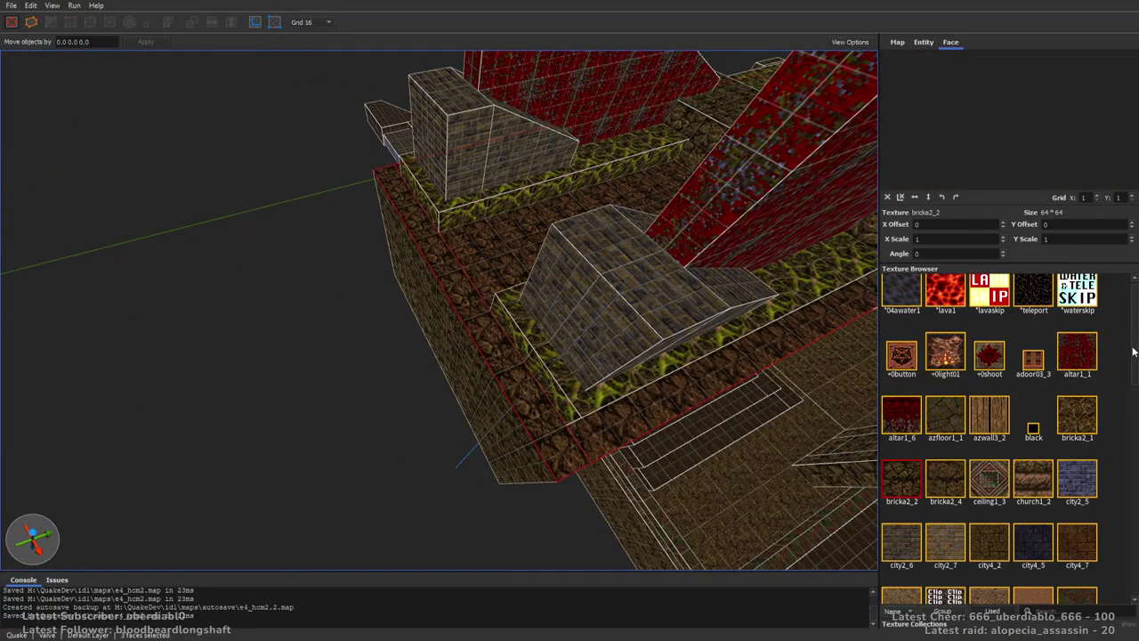
left_click_drag(1132, 351, 1132, 372)
left_click(944, 342)
right_click_drag(801, 321, 656, 247)
key("Escape")
Select the hall's end wall brush behind the fins and extend it outward into a thick block.
left_click(902, 411)
mouse_move(623, 338)
right_mouse_down()
mouse_move(625, 381)
mouse_move(674, 321)
mouse_move(670, 392)
mouse_move(531, 395)
mouse_move(498, 279)
mouse_move(572, 311)
right_mouse_up()
left_click(499, 279)
mouse_move(571, 306)
left_mouse_down("shift")
mouse_move(461, 329)
mouse_move(497, 331)
mouse_move(452, 340)
mouse_move(462, 342)
left_mouse_up("shift")
mouse_move(462, 345)
right_mouse_down()
mouse_move(549, 353)
mouse_move(529, 350)
right_mouse_up()
Taper the extended end block by pulling in its outer side edges, lowering its top edge and raising its bottom edge.
key("e")
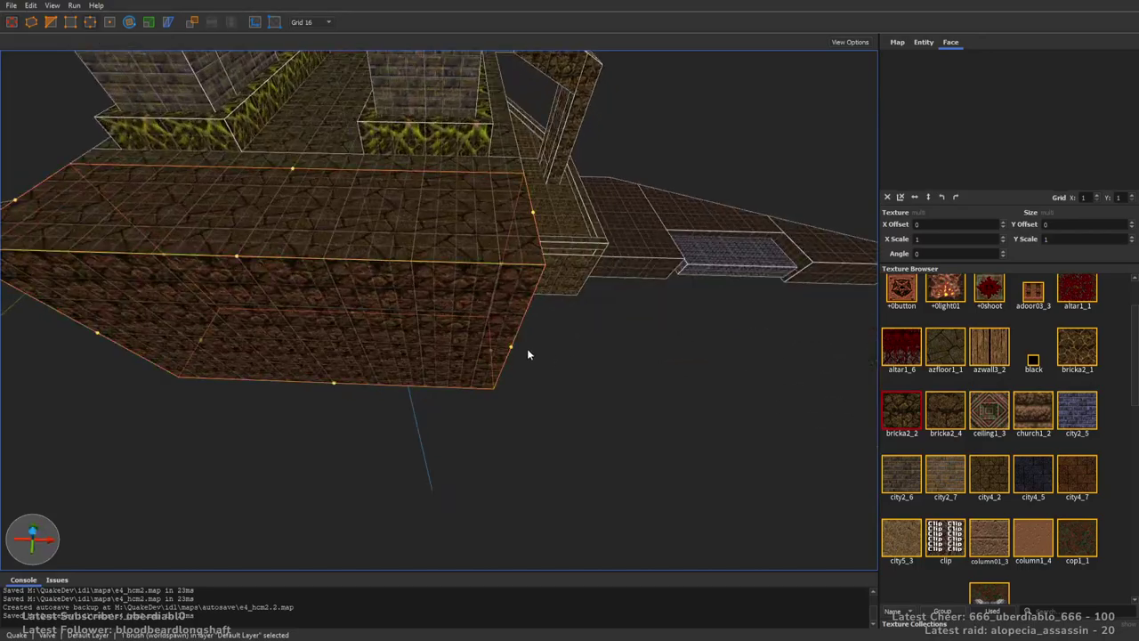
left_click_drag(511, 349, 473, 348)
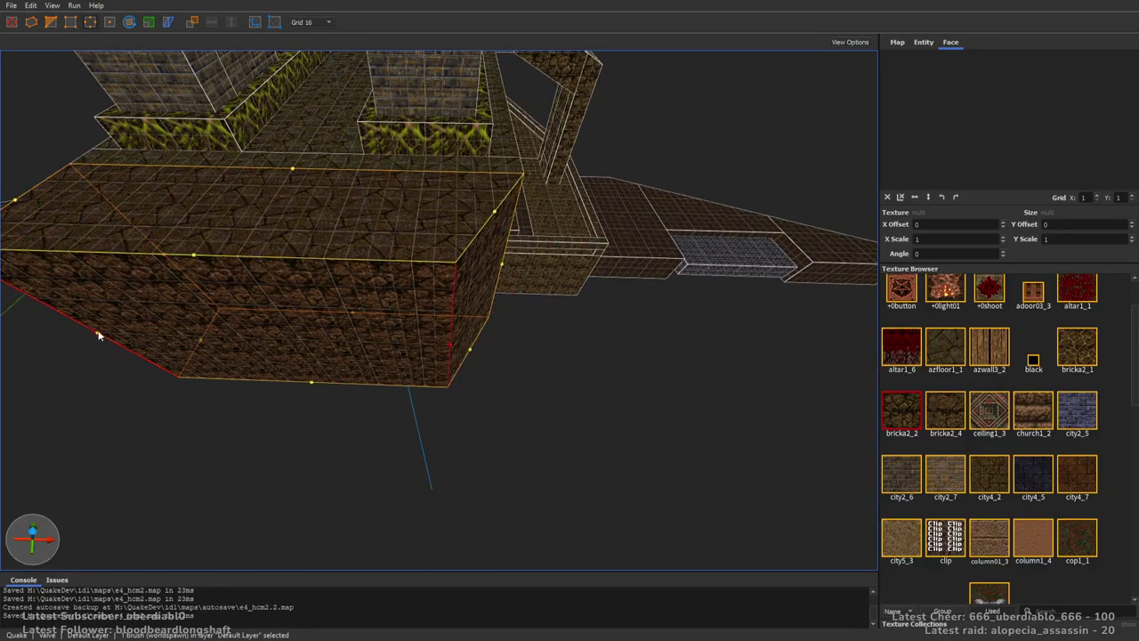
mouse_move(102, 336)
right_mouse_down()
mouse_move(490, 325)
mouse_move(466, 346)
mouse_move(488, 282)
mouse_move(499, 288)
right_mouse_up()
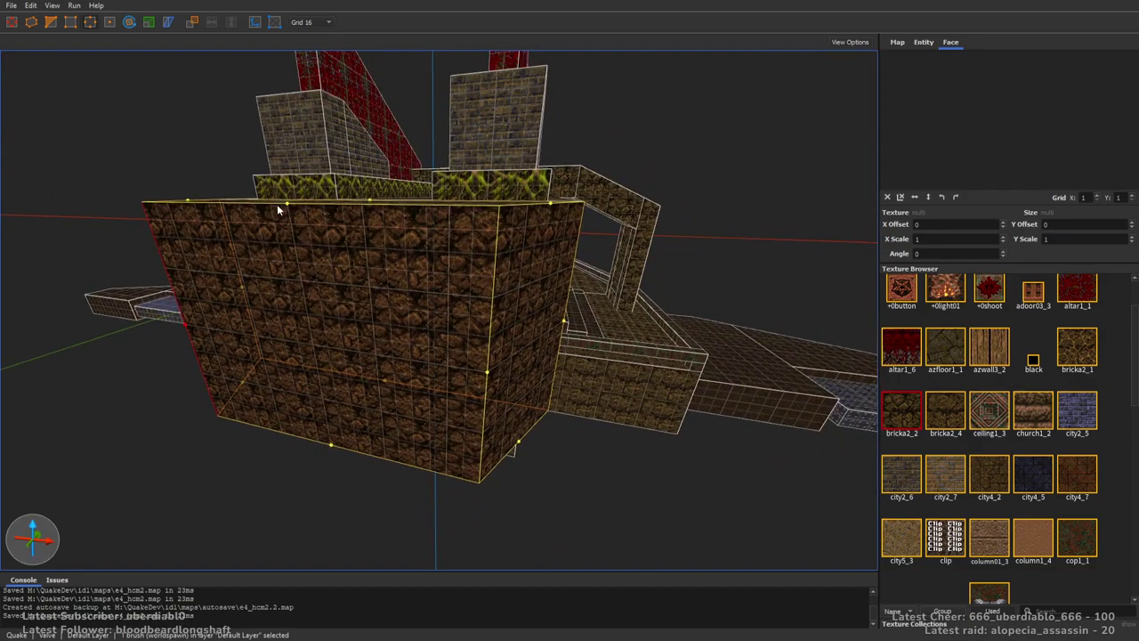
left_click_drag(288, 208, 291, 279)
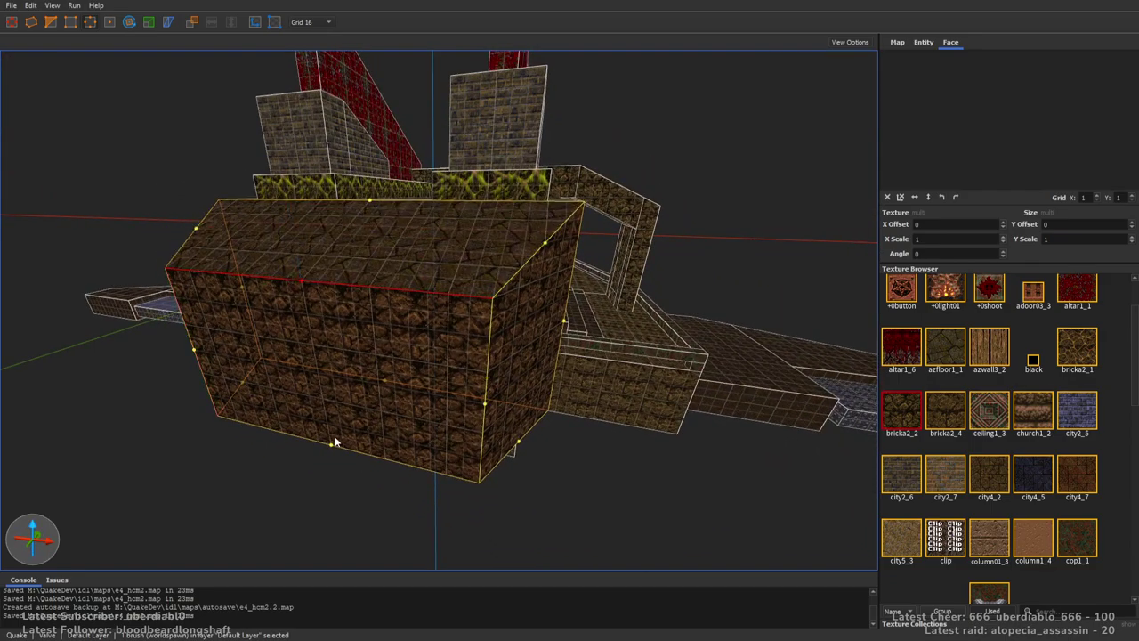
left_click_drag(330, 445, 327, 405)
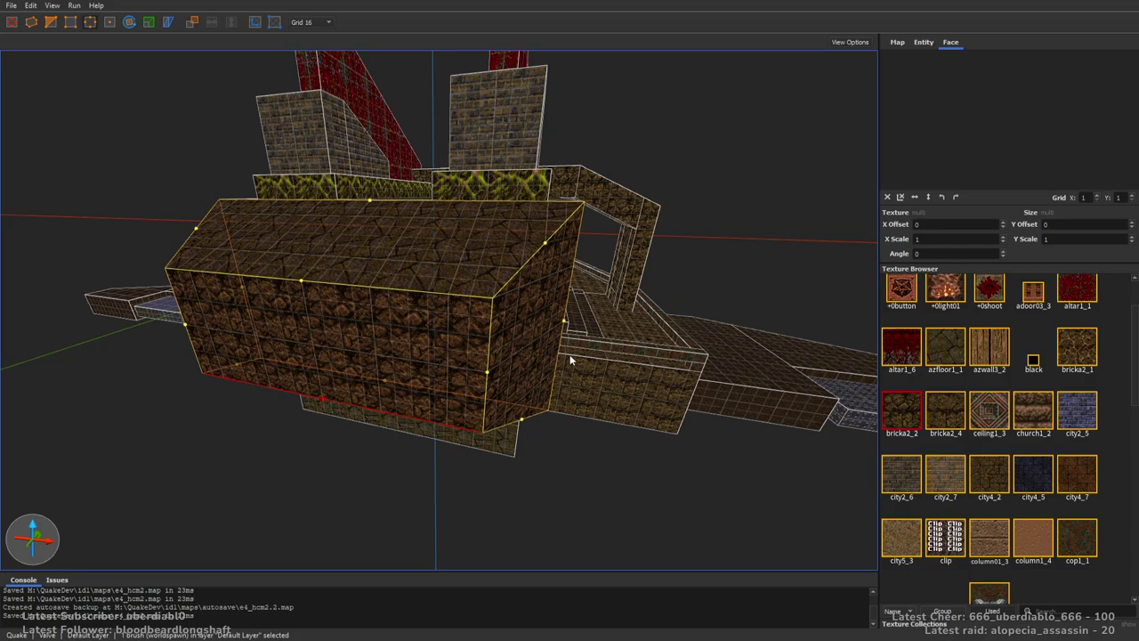
key("Escape")
Build a cop1_1 block 96 by 128 and 96 high projecting from the tapered end block and duplicate it alongside.
right_click_drag(874, 319, 1038, 469)
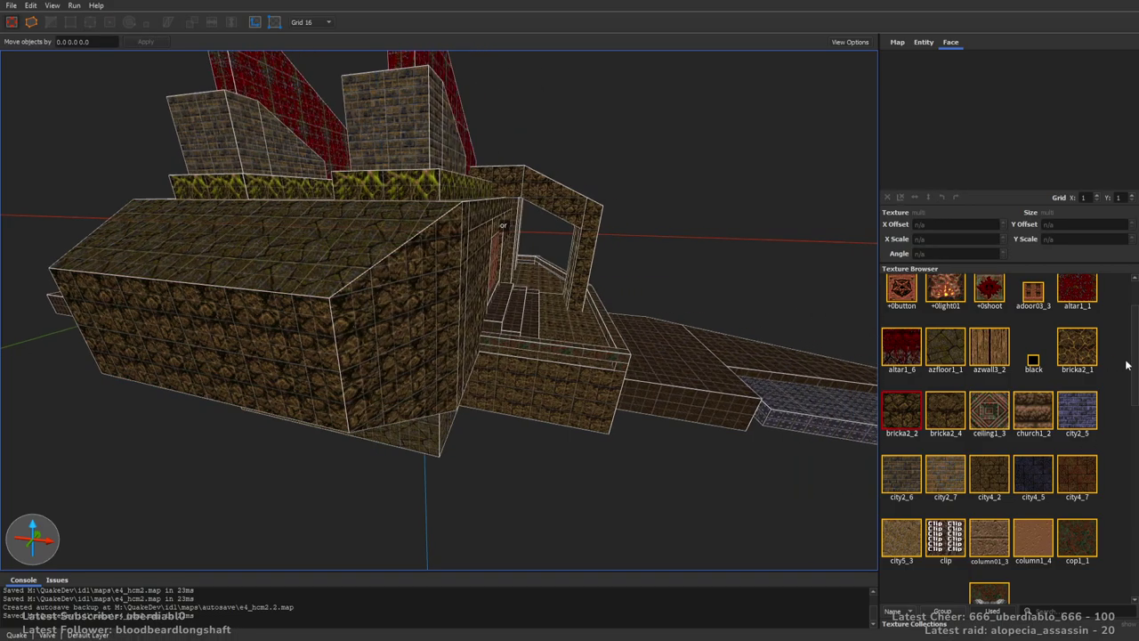
right_click_drag(640, 293, 487, 362)
mouse_move(436, 372)
left_mouse_down()
mouse_move(361, 373)
mouse_move(389, 359)
mouse_move(428, 254)
left_mouse_up()
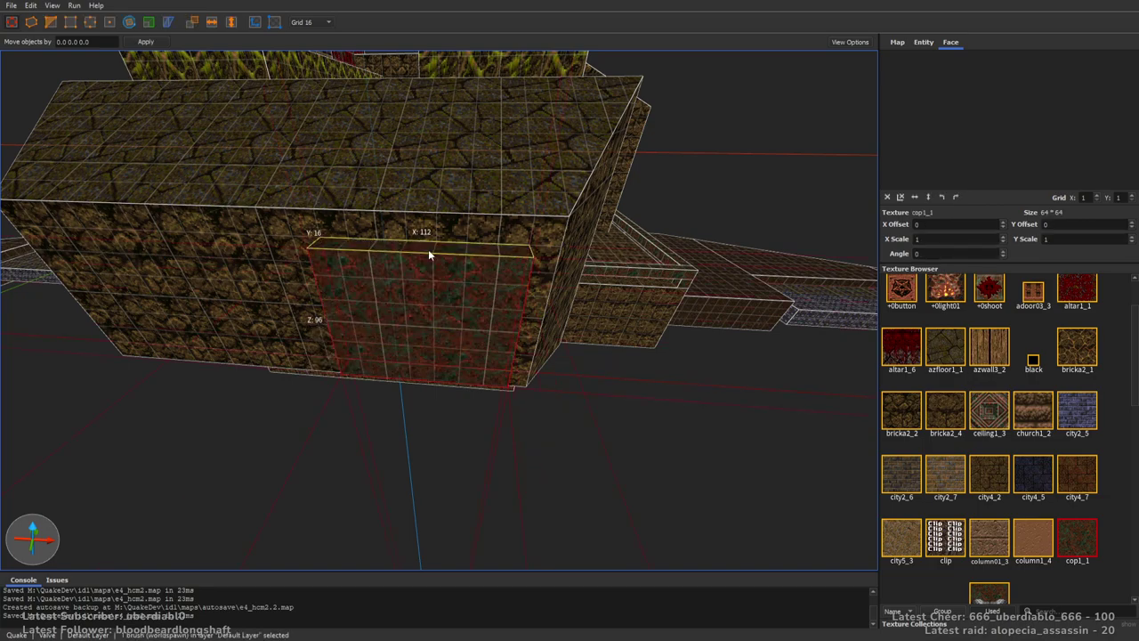
right_click_drag(263, 294, 422, 322)
mouse_move(422, 323)
left_mouse_down()
mouse_move(243, 277)
mouse_move(287, 260)
left_mouse_up()
left_click(493, 258, "ctrl")
left_click_drag(509, 309, 572, 309)
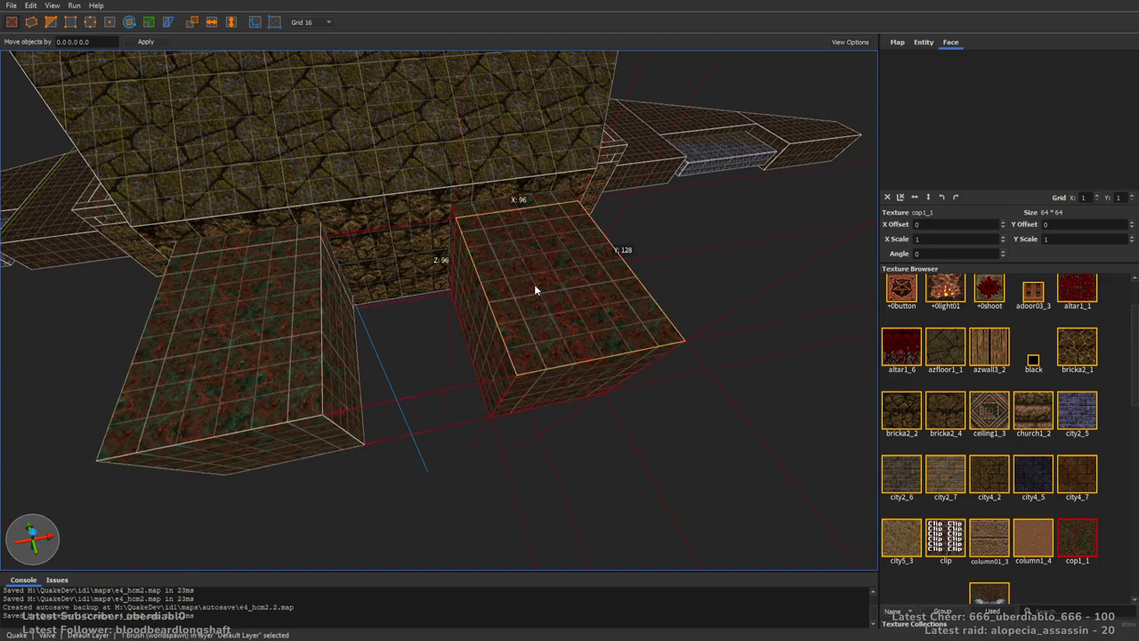
Give each projecting cop1_1 block a thin, wider base plate at the end wall and an 80 by 128 body 80 high.
mouse_move(539, 288)
left_mouse_down("shift")
mouse_move(470, 320)
mouse_move(490, 322)
left_mouse_up("shift")
key("ctrl+z")
right_click_drag(660, 266, 513, 338)
right_click_drag(553, 301, 450, 394)
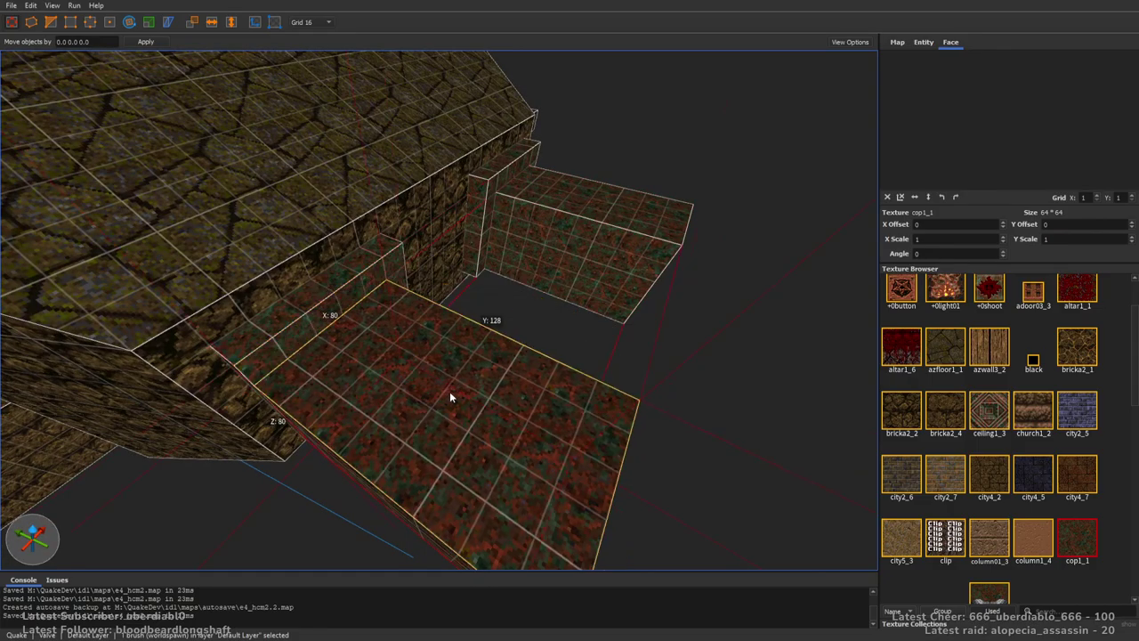
mouse_move(297, 506)
right_mouse_down()
mouse_move(480, 415)
mouse_move(408, 330)
right_mouse_up()
scroll(445, 338, "down", 5)
left_click(287, 360, "ctrl")
left_click(291, 352, "ctrl")
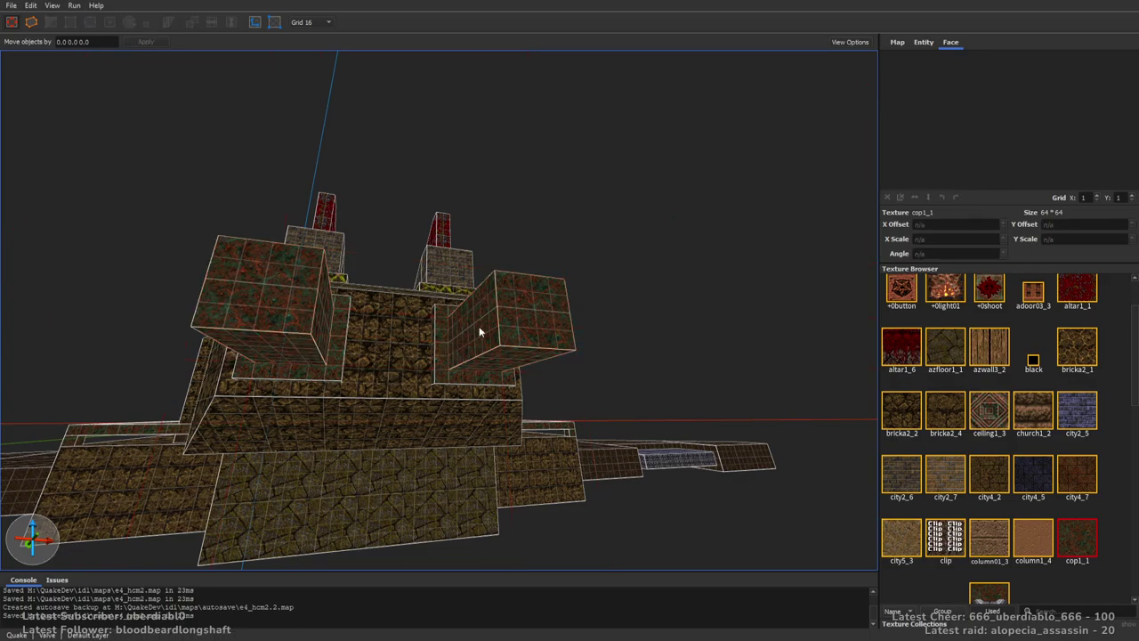
Apply the altar1_1 texture to the outer end faces of both projecting blocks.
left_click(526, 313, "shift")
left_click(261, 294, "ctrl+shift")
left_click(1077, 288)
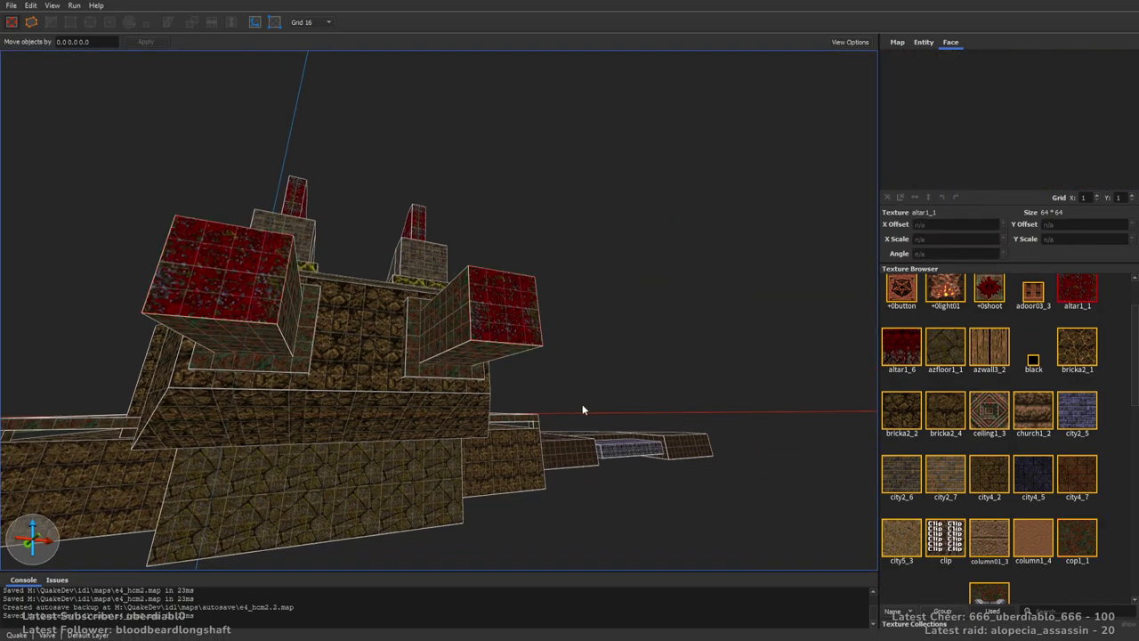
Draw a cop1_1 block on the dark platform against the stair landing's outer wall and place a copy farther along the wall.
scroll(552, 383, "up", 5)
right_click_drag(570, 304, 654, 383)
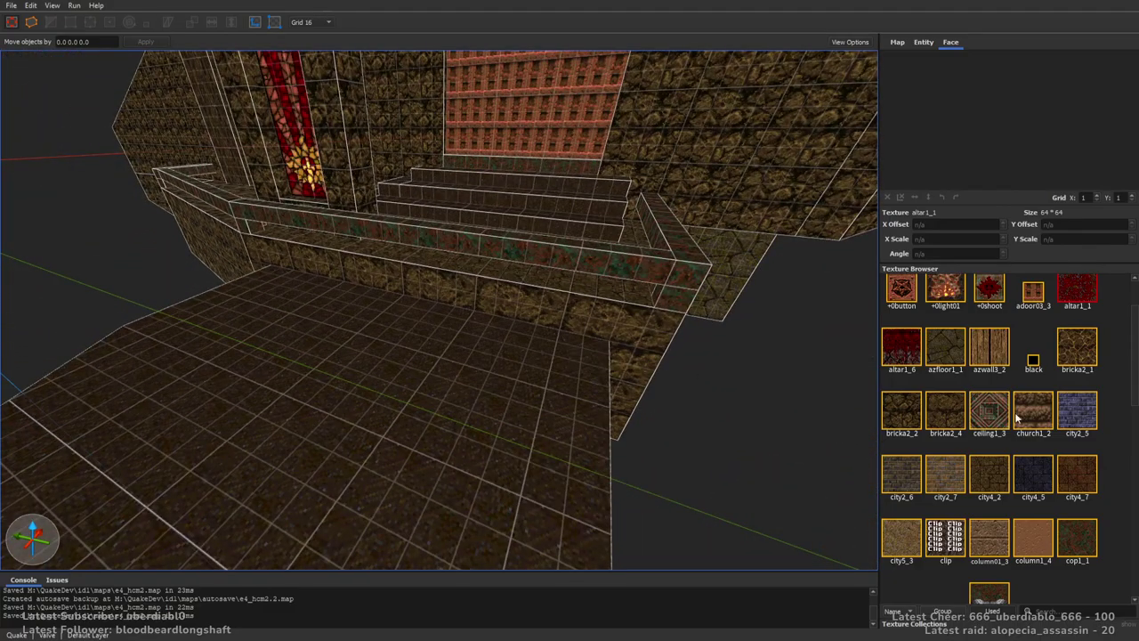
left_click(1077, 539)
right_click_drag(628, 345, 540, 348)
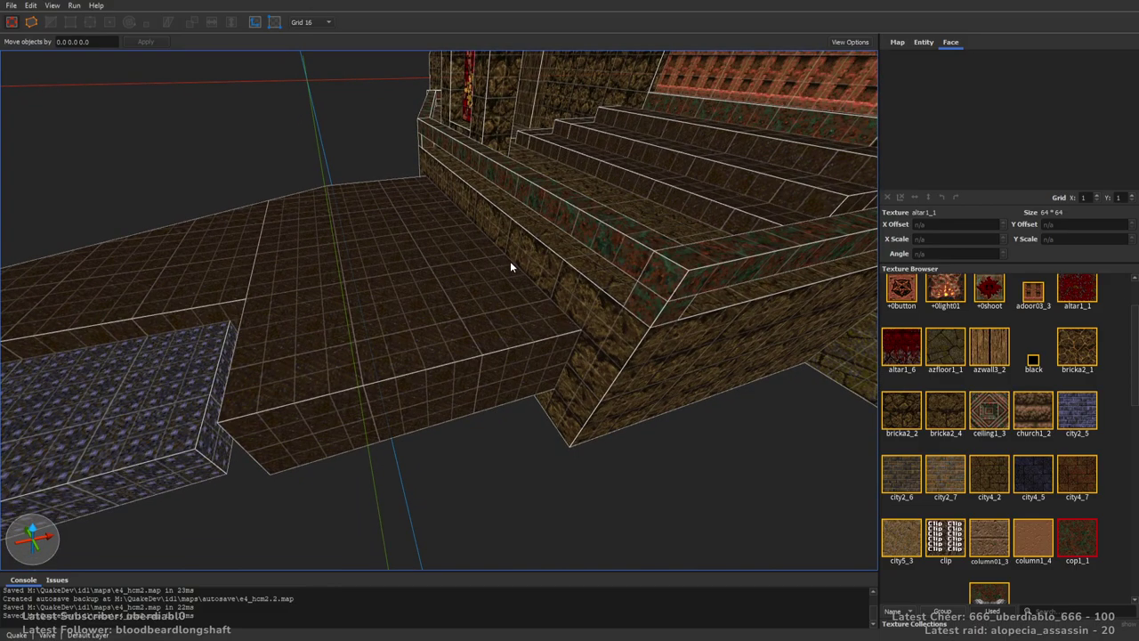
mouse_move(507, 265)
left_mouse_down()
mouse_move(471, 305)
mouse_move(512, 259)
mouse_move(442, 249)
mouse_move(447, 281)
left_mouse_up()
mouse_move(447, 280)
right_mouse_down()
mouse_move(526, 295)
mouse_move(516, 268)
right_mouse_up()
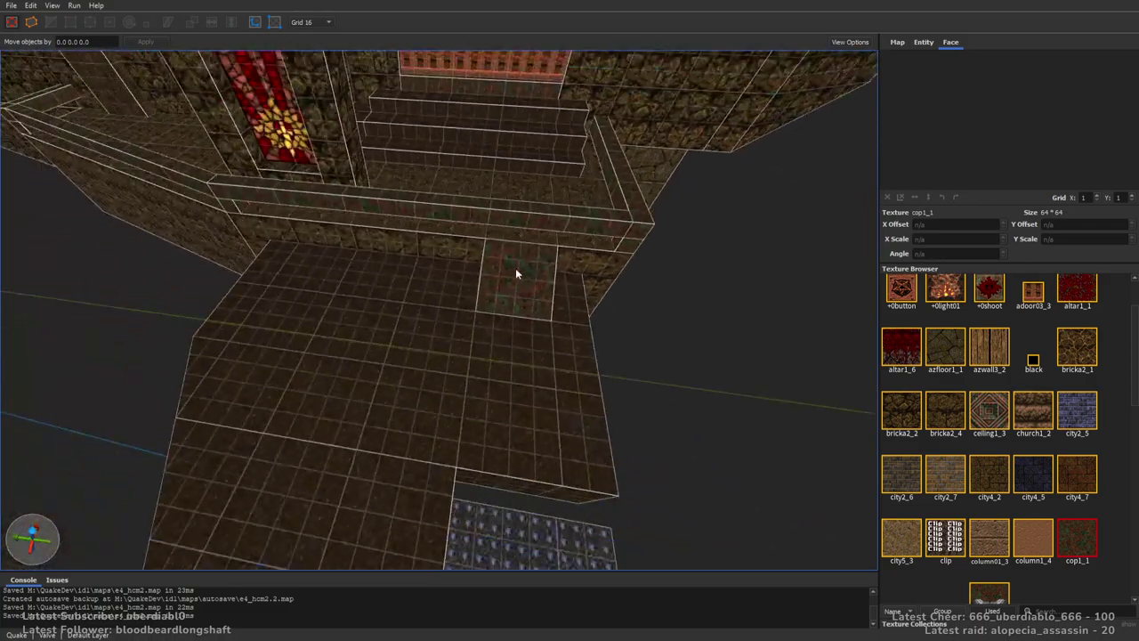
left_click_drag(507, 281, 319, 257)
mouse_move(457, 272)
right_mouse_down()
mouse_move(638, 343)
mouse_move(427, 346)
mouse_move(522, 419)
mouse_move(422, 295)
mouse_move(412, 237)
mouse_move(204, 32)
right_mouse_up()
right_click_drag(209, 104, 352, 202)
key("Escape")
Extend the 32-wide bricka2_2 brush beside the hall's end to 128 long and duplicate it on the opposite side.
right_click_drag(503, 297, 570, 331)
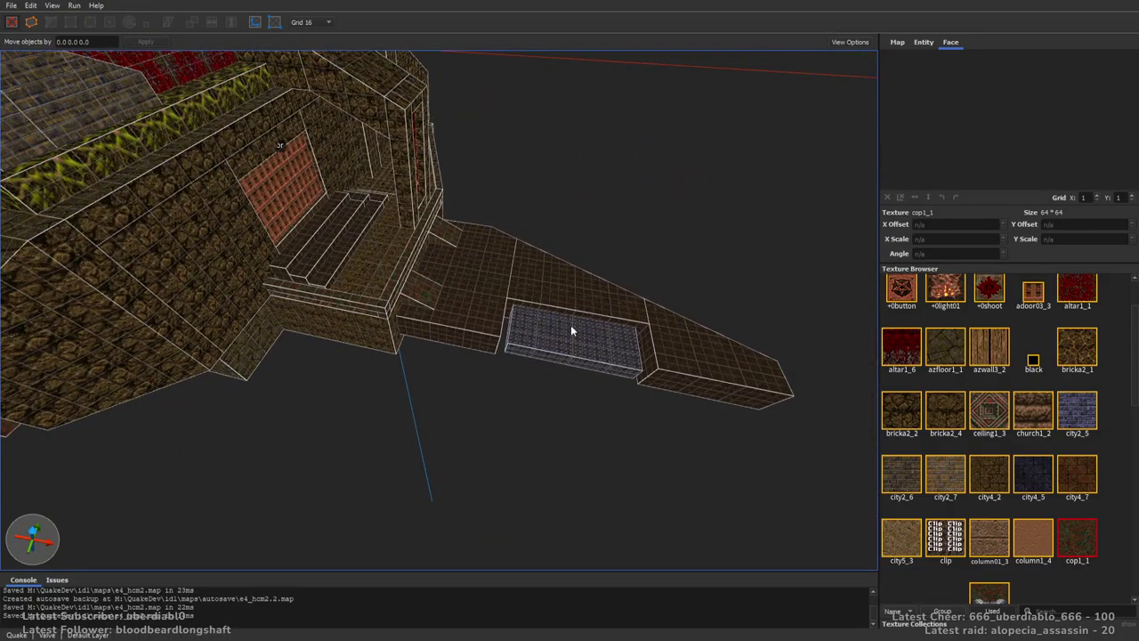
scroll(565, 331, "up", 10)
mouse_move(642, 312)
right_mouse_down()
mouse_move(643, 226)
mouse_move(641, 255)
mouse_move(628, 190)
mouse_move(555, 217)
mouse_move(552, 234)
mouse_move(534, 218)
right_mouse_up()
left_click(555, 211)
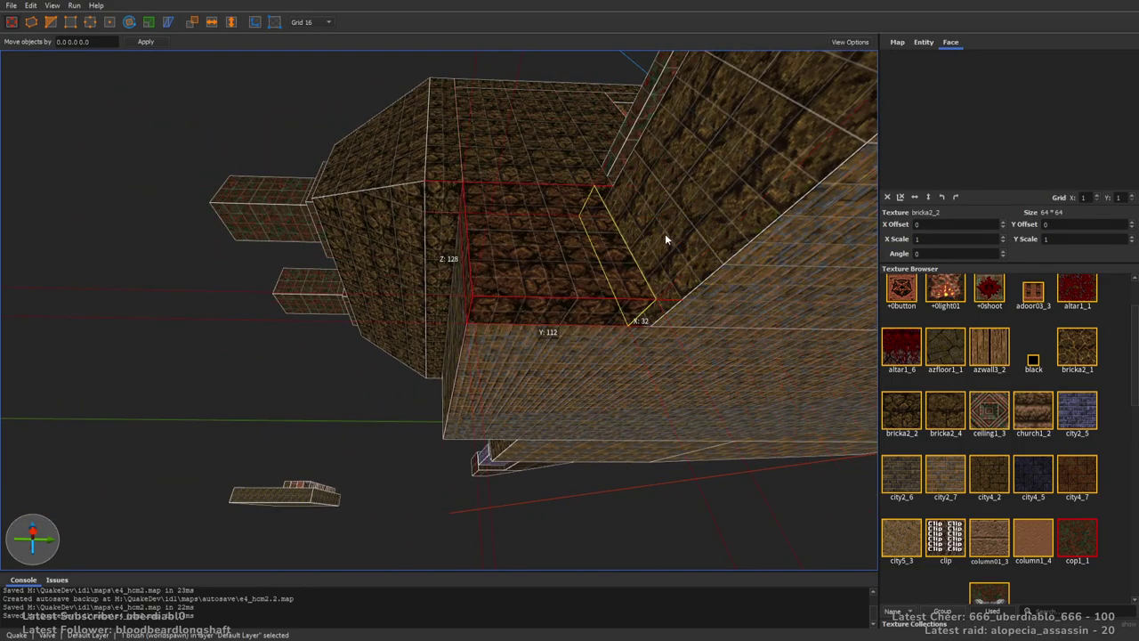
right_click_drag(681, 237, 630, 283)
mouse_move(679, 226)
right_mouse_down()
mouse_move(674, 262)
mouse_move(640, 294)
right_mouse_up()
left_click(641, 294)
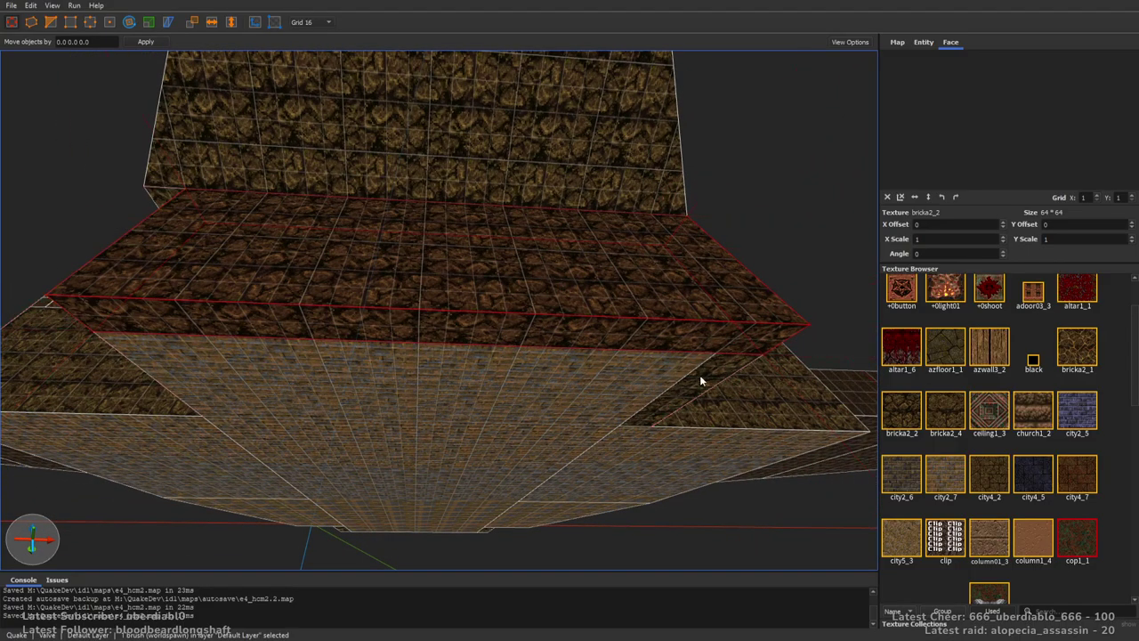
mouse_move(41, 243)
right_mouse_down()
mouse_move(485, 243)
mouse_move(757, 392)
mouse_move(368, 389)
mouse_move(477, 343)
right_mouse_up()
scroll(445, 243, "up", 2)
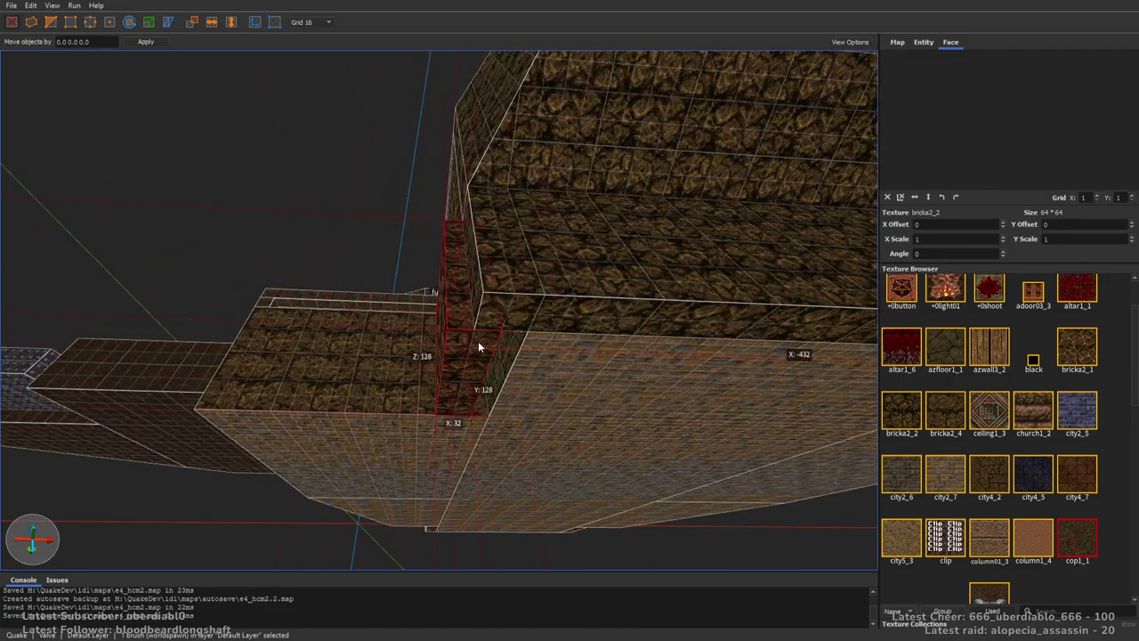
Apply the city2_7 texture of the hull's underside to the undersides of the added side brushes.
key("Escape")
right_click_drag(613, 258, 473, 310)
left_click(473, 311)
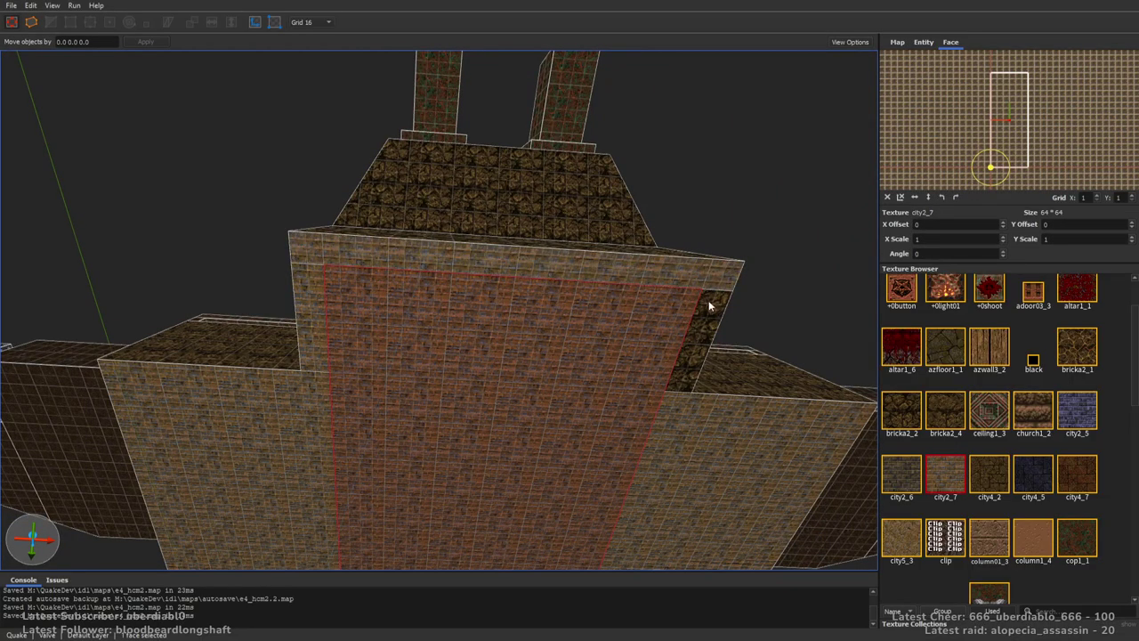
key("Escape")
Select the thick end block brush that forms the back of the recess in the hall's end wall.
right_click_drag(661, 348, 714, 356)
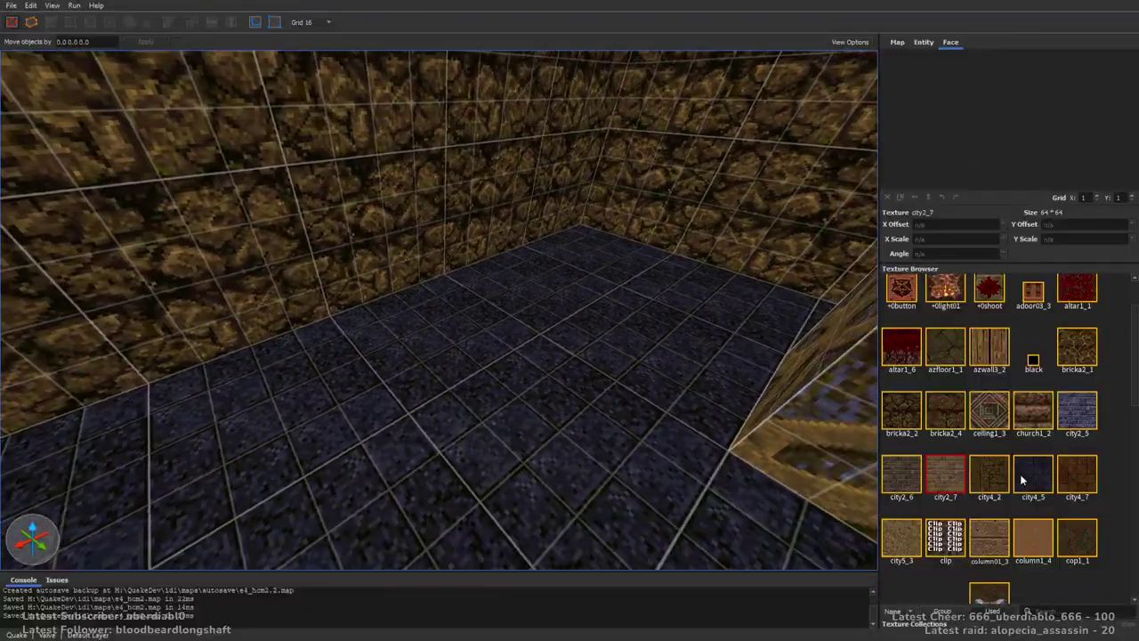
left_click(1079, 537)
mouse_move(599, 332)
right_mouse_down()
mouse_move(676, 293)
mouse_move(771, 283)
mouse_move(584, 323)
mouse_move(707, 270)
mouse_move(684, 297)
mouse_move(737, 297)
mouse_move(649, 323)
mouse_move(508, 296)
right_mouse_up()
left_click(508, 296)
scroll(510, 293, "down", 5)
mouse_move(504, 291)
left_mouse_down()
mouse_move(827, 385)
mouse_move(608, 399)
left_mouse_up()
right_click_drag(546, 399, 534, 363)
mouse_move(653, 338)
left_mouse_down()
mouse_move(384, 349)
mouse_move(472, 473)
mouse_move(495, 333)
mouse_move(506, 113)
mouse_move(495, 258)
left_mouse_up()
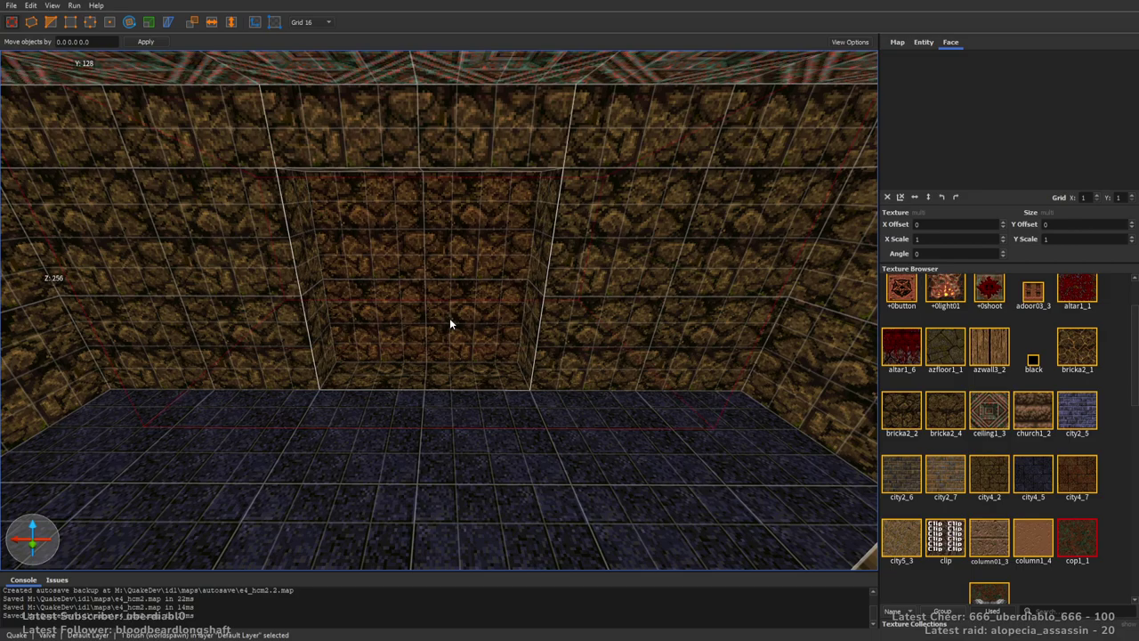
Clip the brush behind the recess vertically in line with the recess's side edges at x 640 and x 512.
scroll(449, 318, "up", 3)
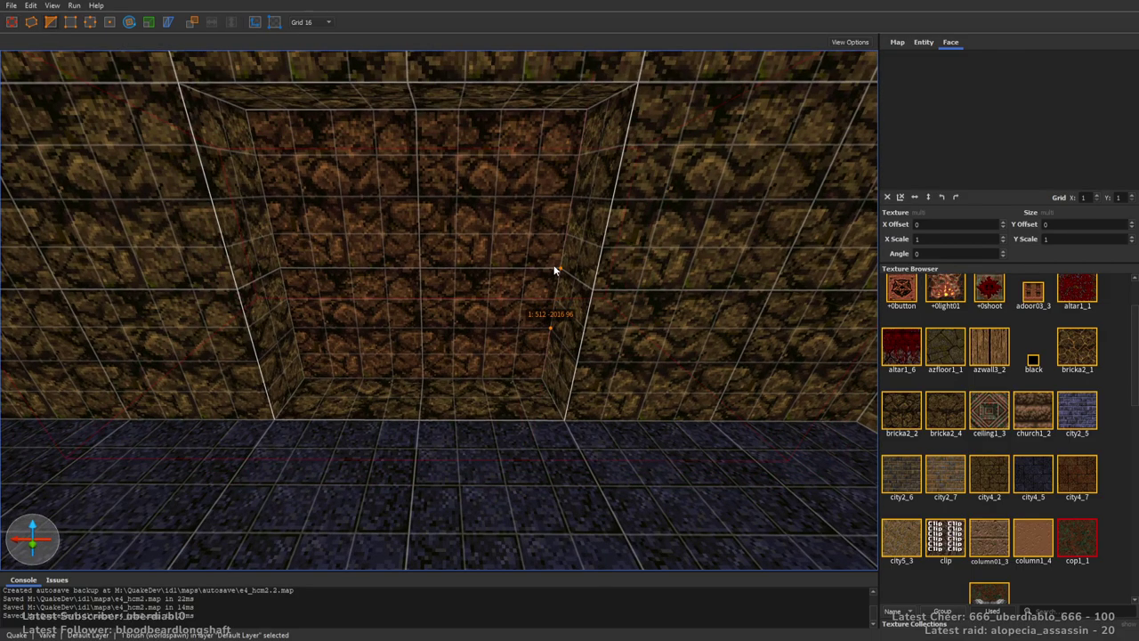
key("Escape")
left_click(301, 347)
left_click(286, 249)
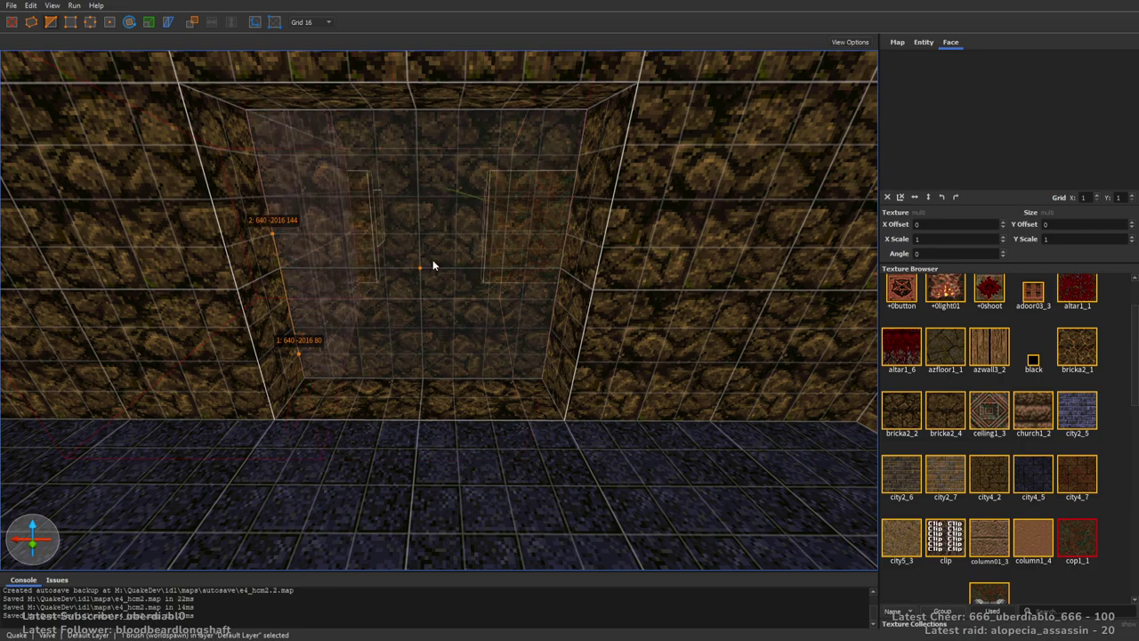
key("Return")
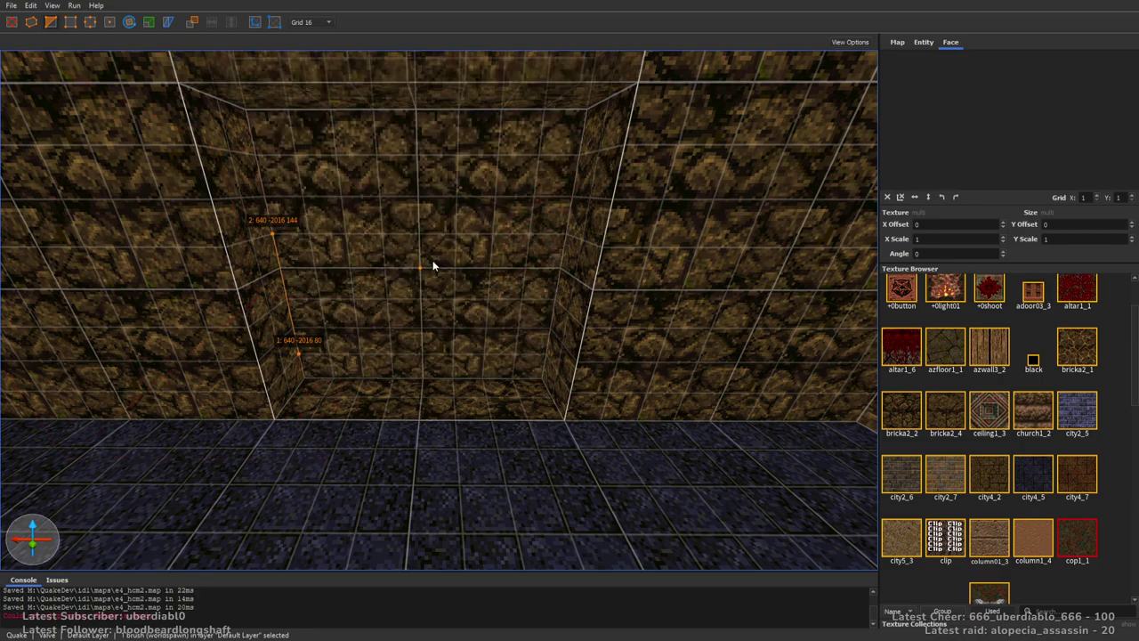
key("Escape")
left_click(525, 365)
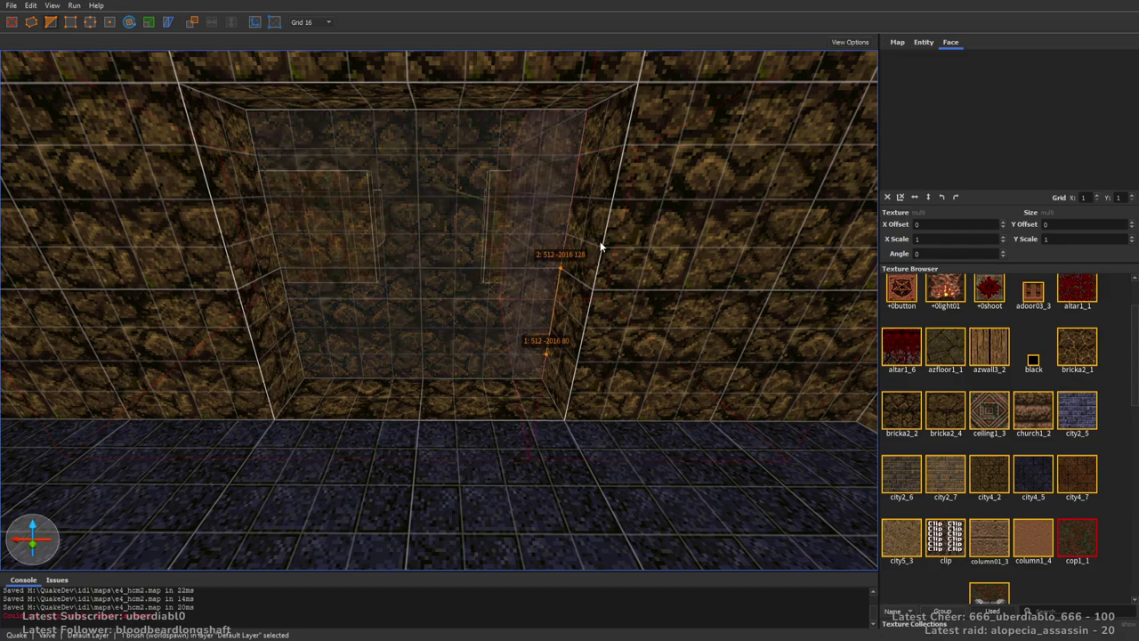
key("Return")
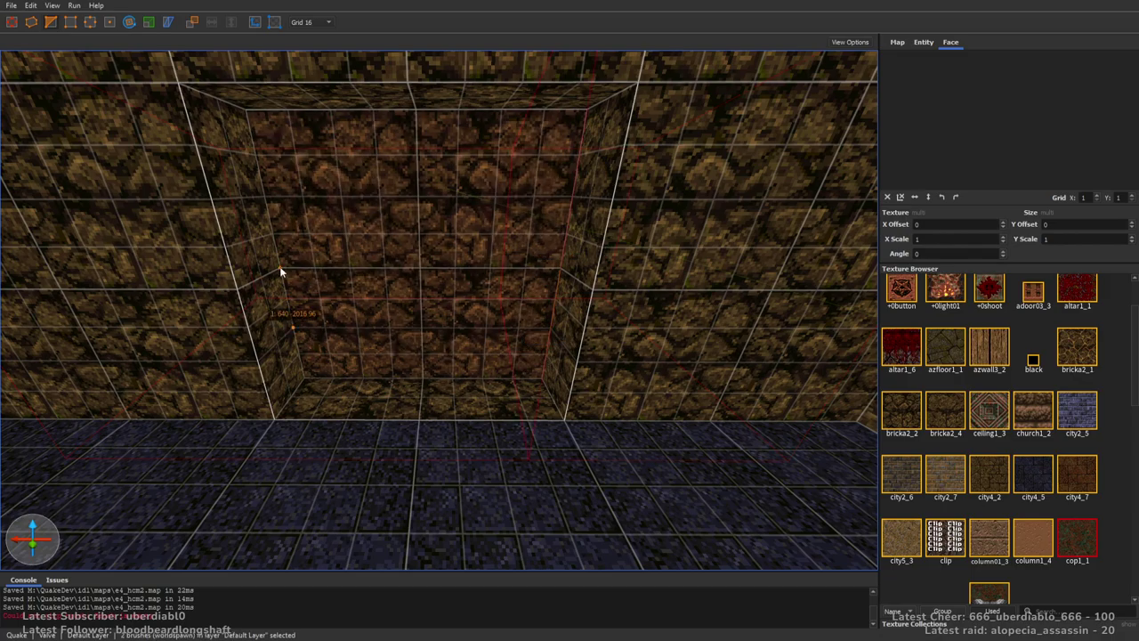
Clip the middle piece behind the recess horizontally near the top to separate a lintel.
key("Escape")
left_click(413, 279)
mouse_move(413, 279)
right_mouse_down()
mouse_move(452, 362)
mouse_move(503, 350)
mouse_move(557, 364)
mouse_move(563, 311)
mouse_move(546, 323)
mouse_move(445, 312)
right_mouse_up()
key("c")
left_click(491, 274)
left_click(576, 270)
right_click_drag(571, 276, 609, 315)
key("Return")
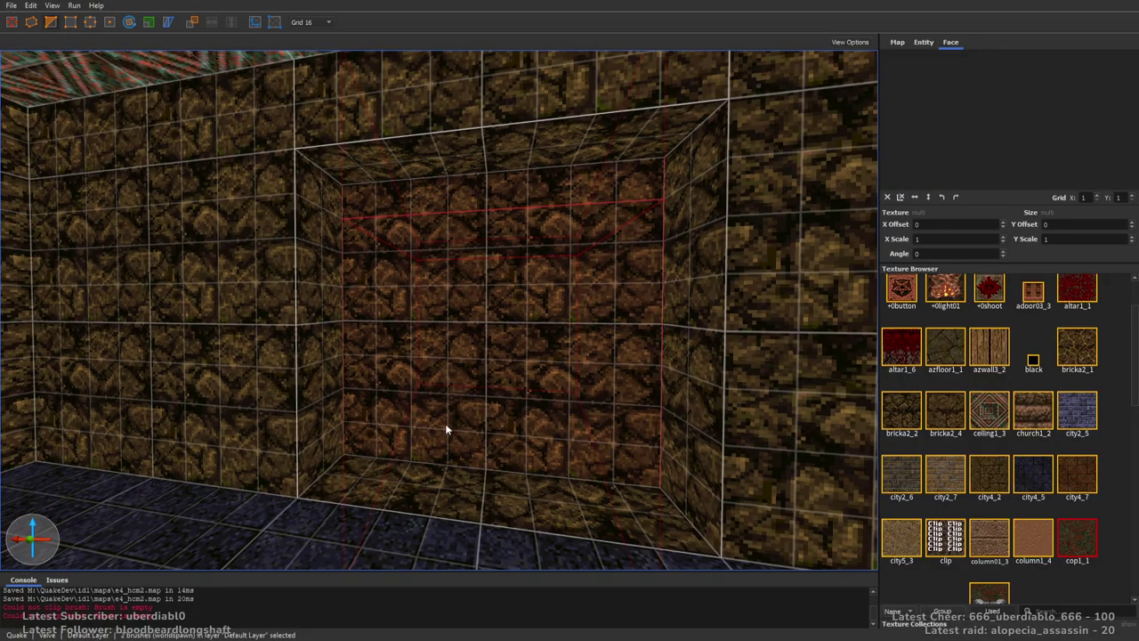
Clip off a sill at the bottom and push the remaining middle piece back to 32 thick and 96 high, forming an alcove.
key("c")
left_click(520, 356)
mouse_move(530, 345)
right_mouse_down()
mouse_move(497, 362)
mouse_move(532, 312)
mouse_move(570, 302)
right_mouse_up()
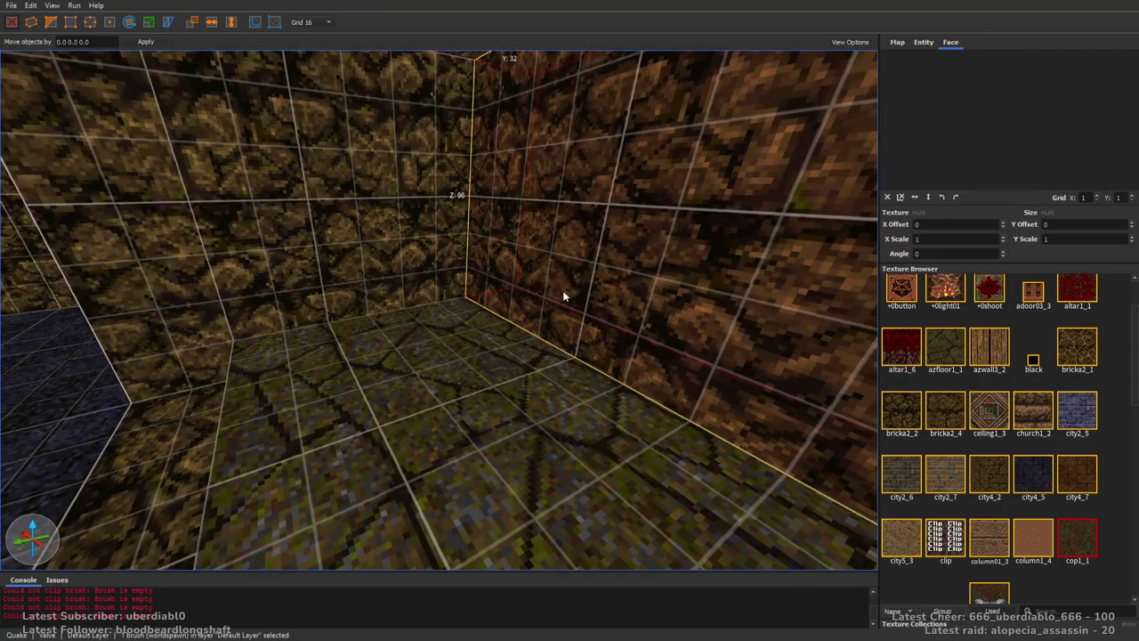
left_click(628, 328, "shift")
mouse_move(628, 323)
right_mouse_down()
mouse_move(620, 268)
mouse_move(650, 305)
mouse_move(642, 311)
right_mouse_up()
key("Escape")
left_click(409, 489, "shift")
mouse_move(477, 388)
right_mouse_down()
mouse_move(511, 321)
mouse_move(468, 323)
mouse_move(474, 370)
right_mouse_up()
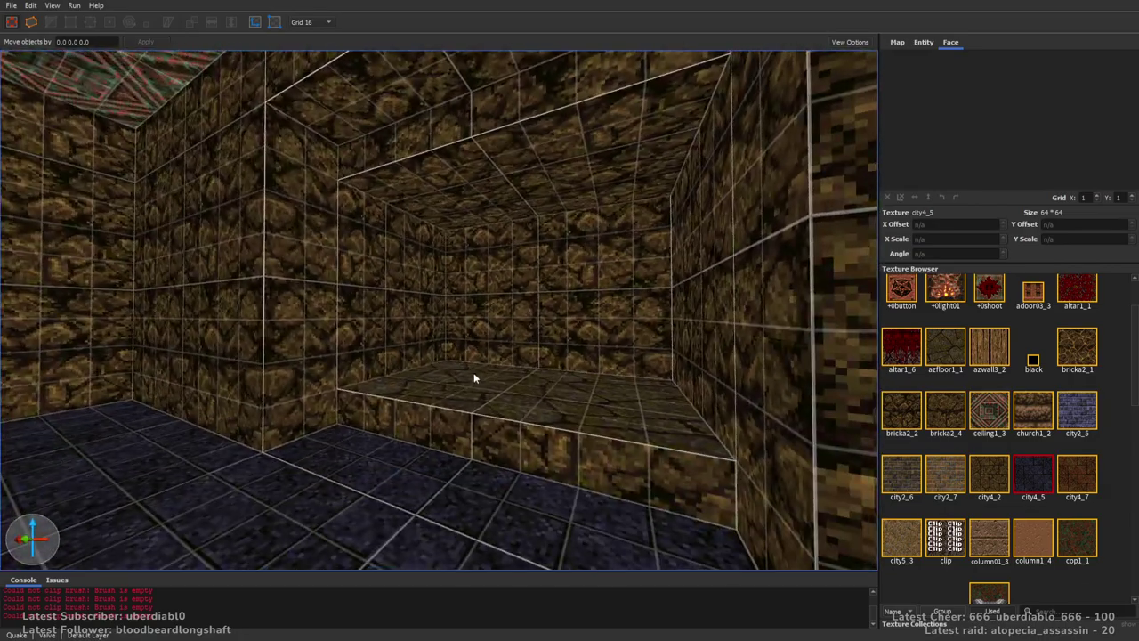
Apply the cop1_1 texture to the front faces of the alcove's sill and lintel.
left_click(461, 434)
left_click(426, 149, "shift")
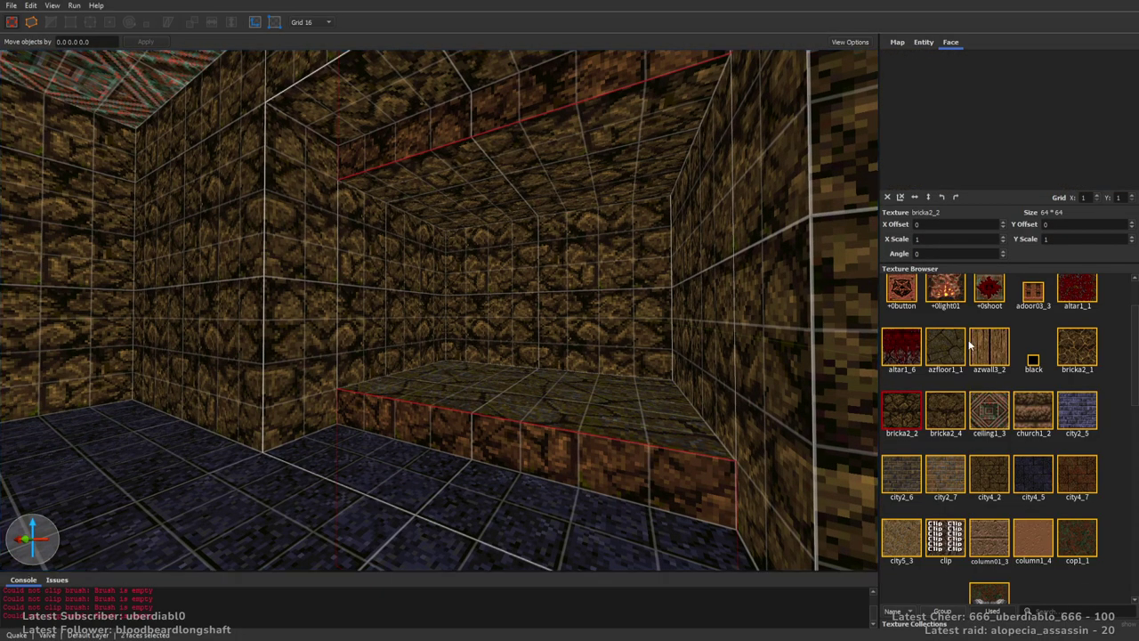
left_click(1003, 417)
left_click(1077, 539)
right_click_drag(722, 310, 612, 305)
key("Escape")
right_click_drag(545, 349, 521, 351)
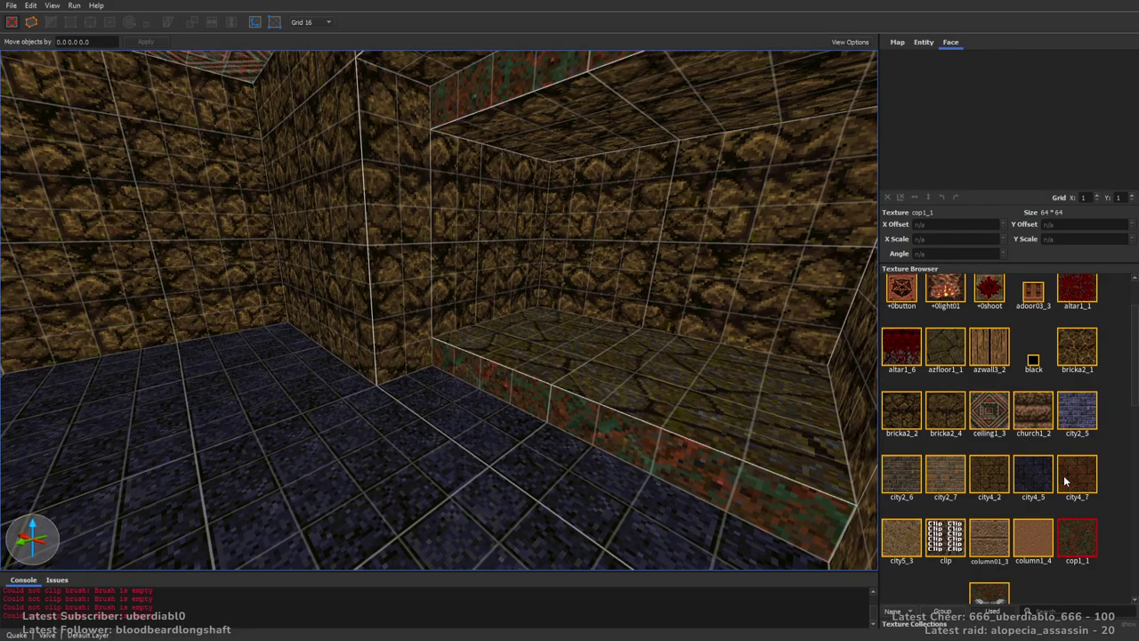
Apply the bricka2_1 texture to the alcove's ceiling face and save the map.
right_click_drag(587, 303, 602, 252)
left_click(603, 252)
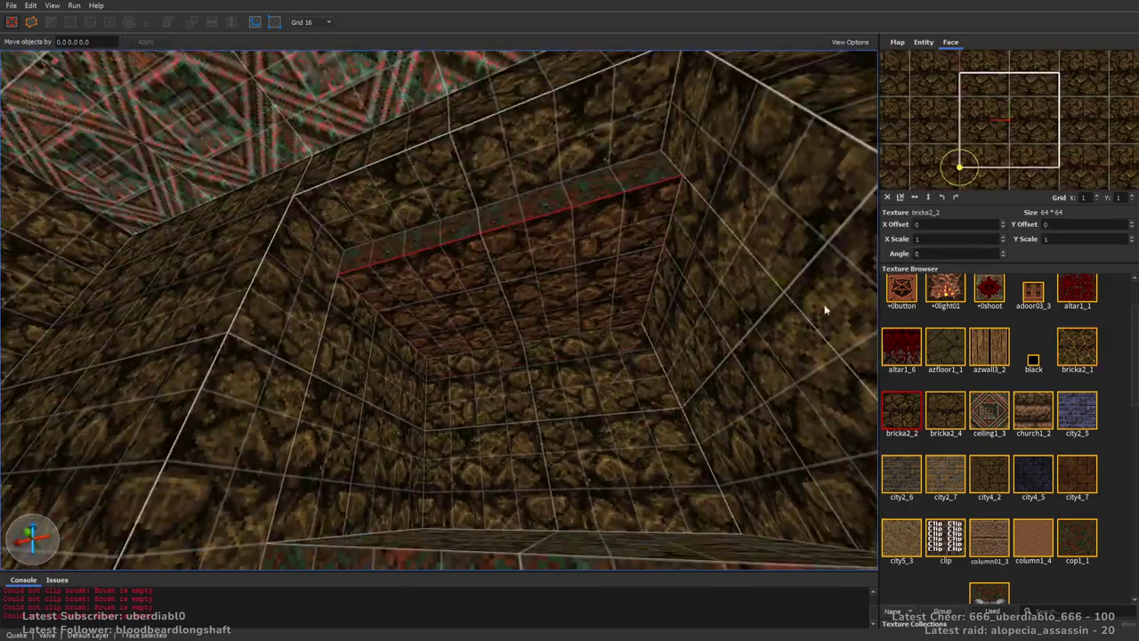
left_click(1087, 347)
scroll(634, 258, "up", 3)
key("Escape")
scroll(497, 222, "down", 3)
key("ctrl+s")
Build a 32 by 32 pillar 96 high in one back corner of the alcove and duplicate it in the opposite corner.
mouse_move(476, 282)
right_mouse_down()
mouse_move(564, 255)
mouse_move(661, 318)
mouse_move(504, 286)
mouse_move(525, 267)
right_mouse_up()
left_click_drag(512, 233, 548, 292)
right_click_drag(548, 293, 539, 240)
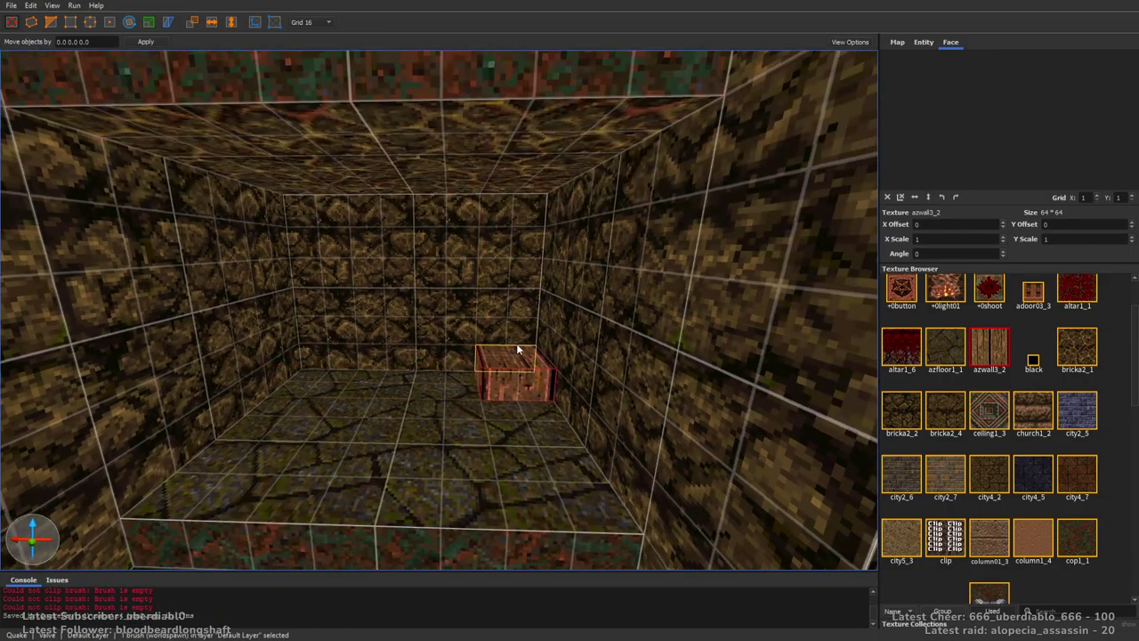
left_click_drag(543, 344, 563, 198, "shift")
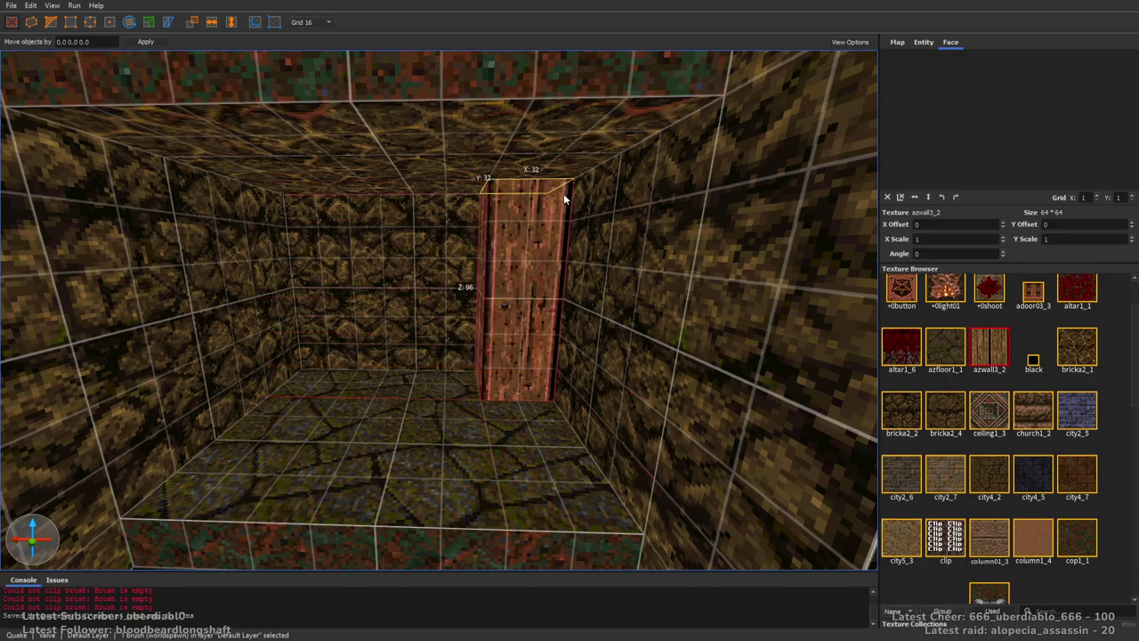
left_click_drag(508, 364, 308, 356, "ctrl")
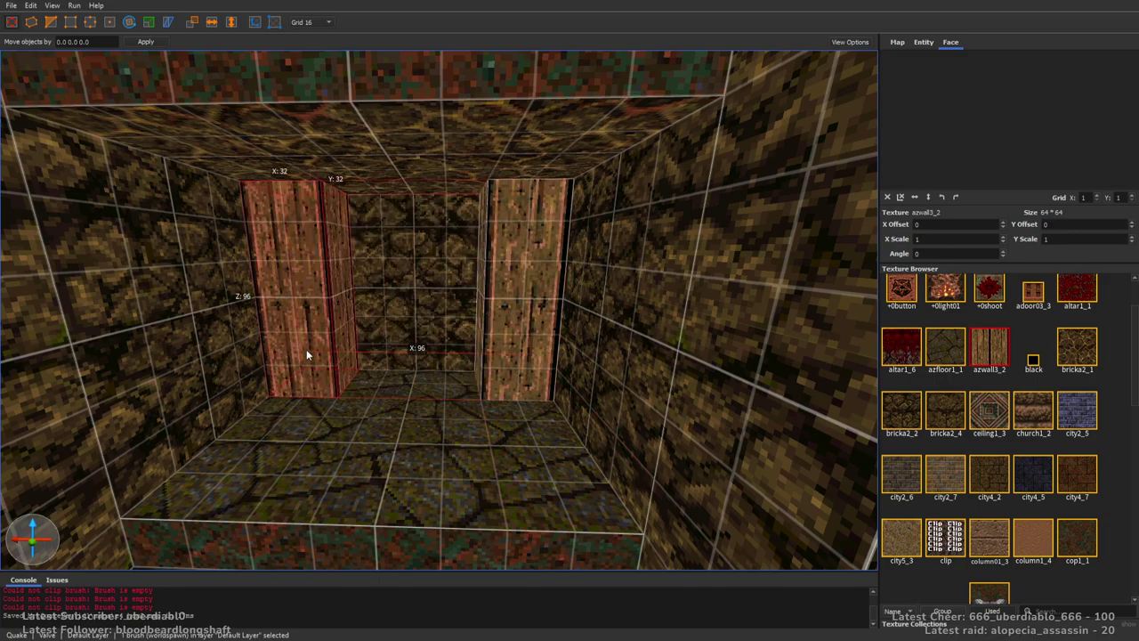
Apply the cop1_1 texture to both alcove pillars.
left_click(509, 306, "ctrl")
left_click(1078, 539)
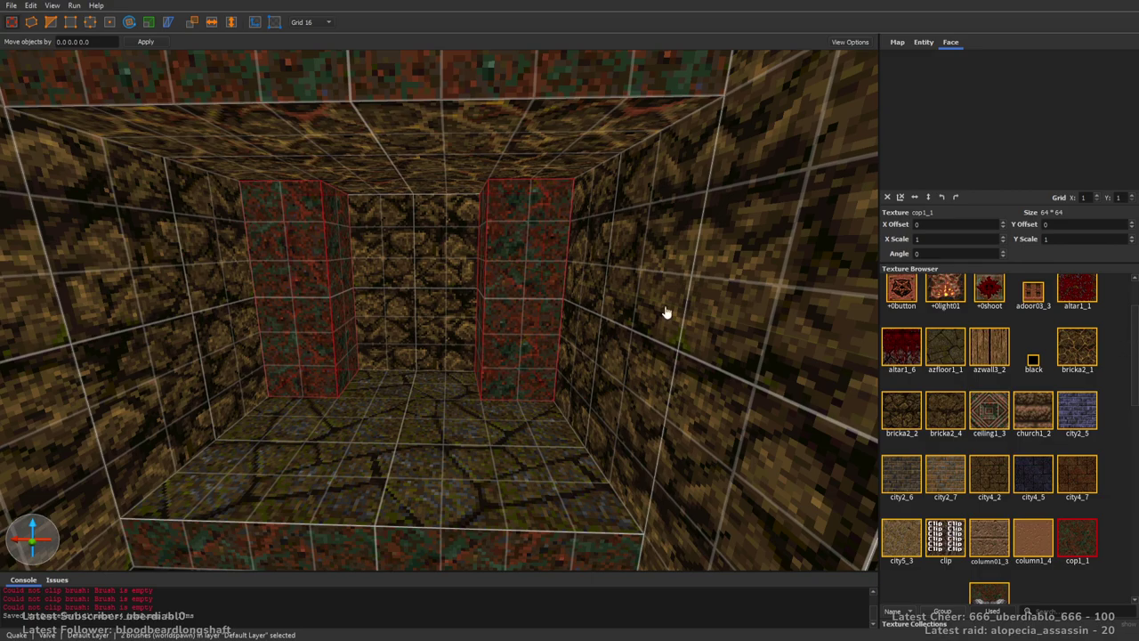
key("s")
key("Escape")
Apply the altar1_1 texture to a full-height panel filling the alcove's back wall between the two pillars.
key("s")
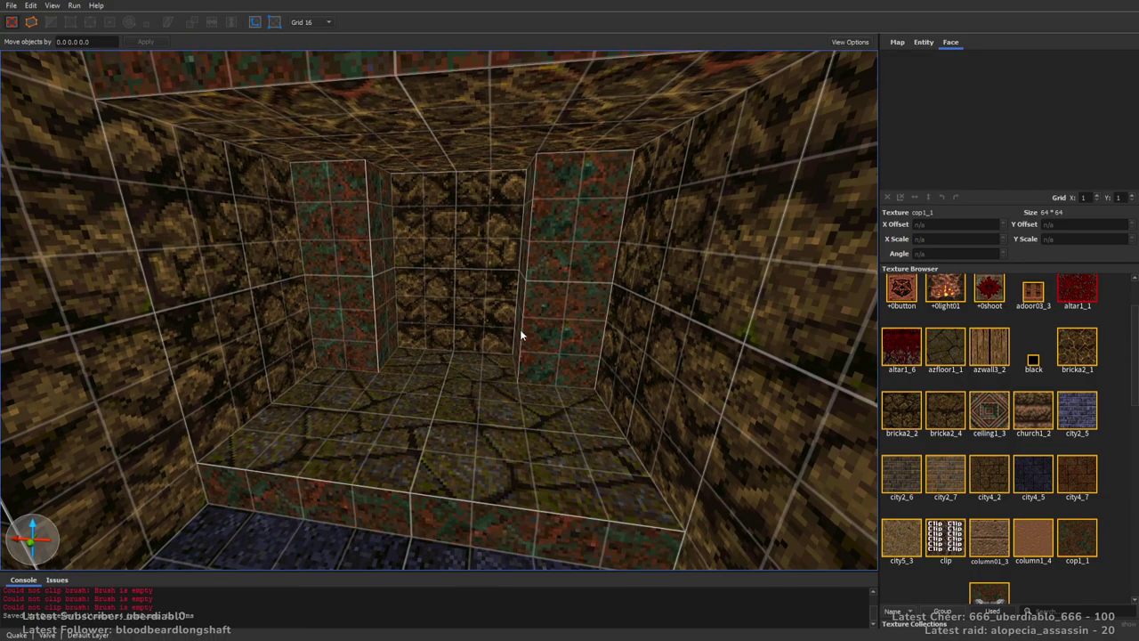
mouse_move(409, 354)
left_mouse_down()
mouse_move(501, 351)
mouse_move(481, 112)
left_mouse_up()
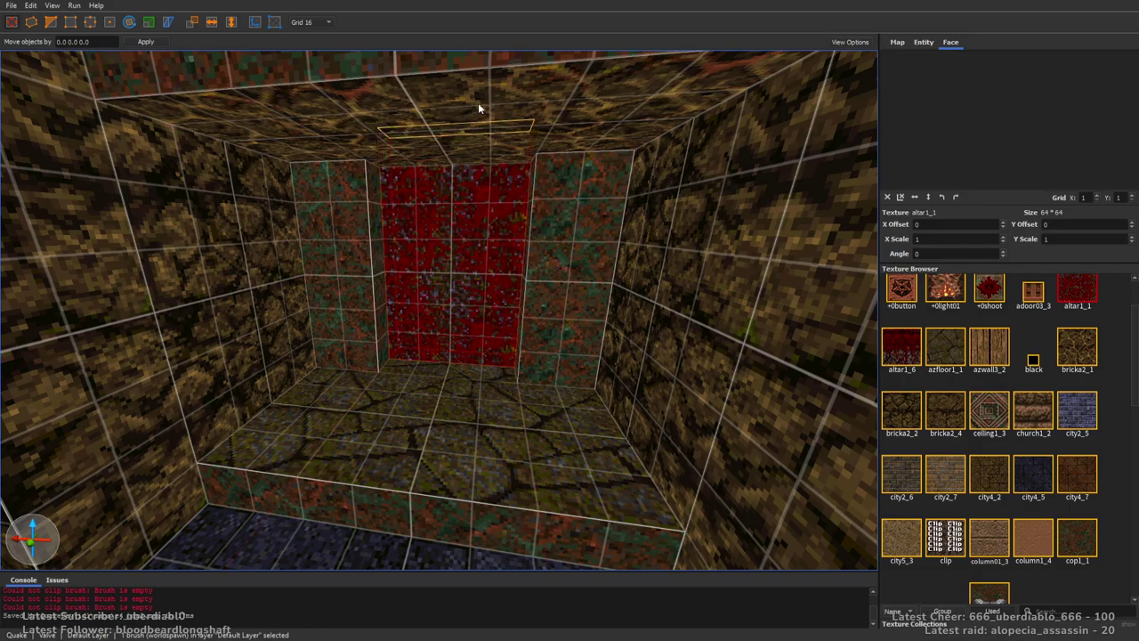
mouse_move(686, 303)
right_mouse_down()
mouse_move(632, 329)
mouse_move(544, 333)
mouse_move(886, 70)
right_mouse_up()
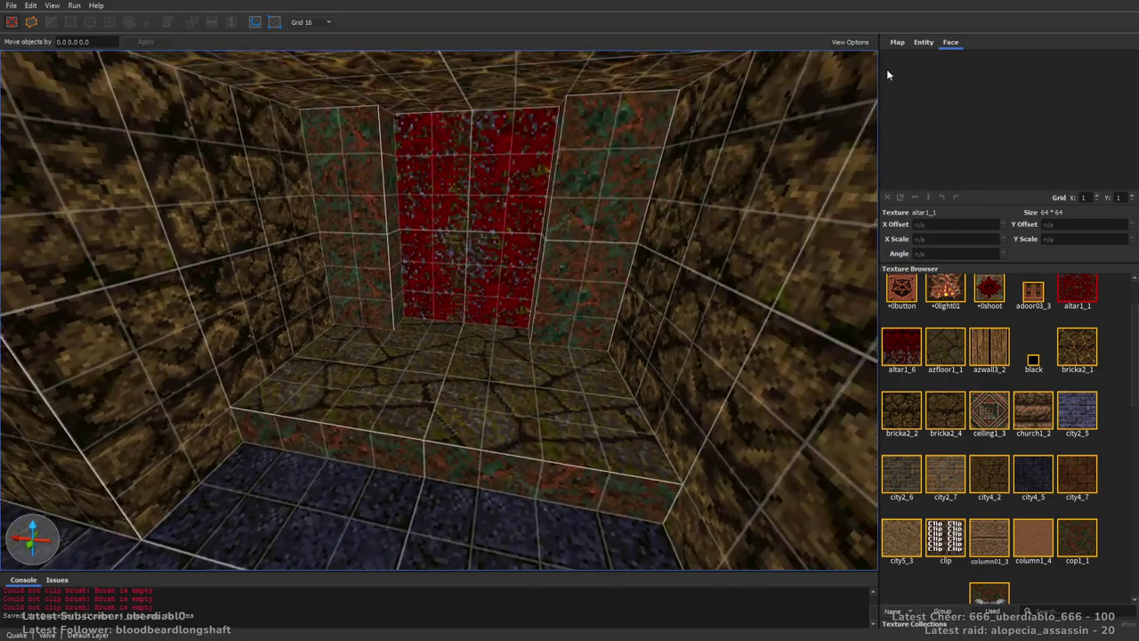
key("Escape")
Place five light_flame_large_yellow entities in an arc across the alcove floor, using grid size 8.
left_click(922, 42)
left_click_drag(1136, 546, 1128, 436)
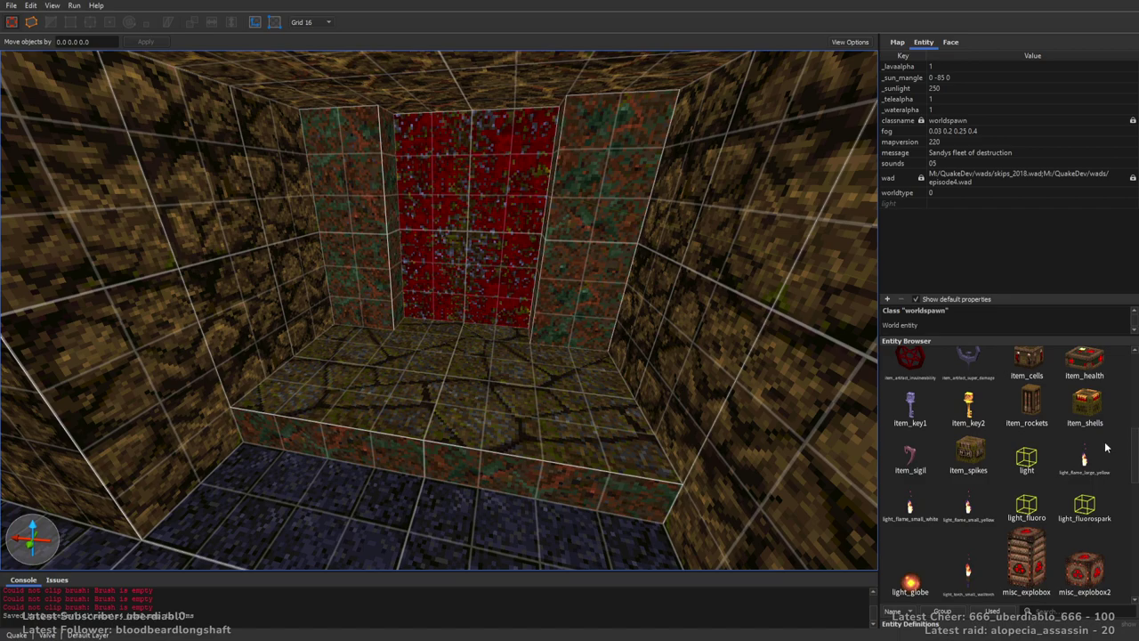
left_click_drag(1088, 485, 640, 425)
key("minus")
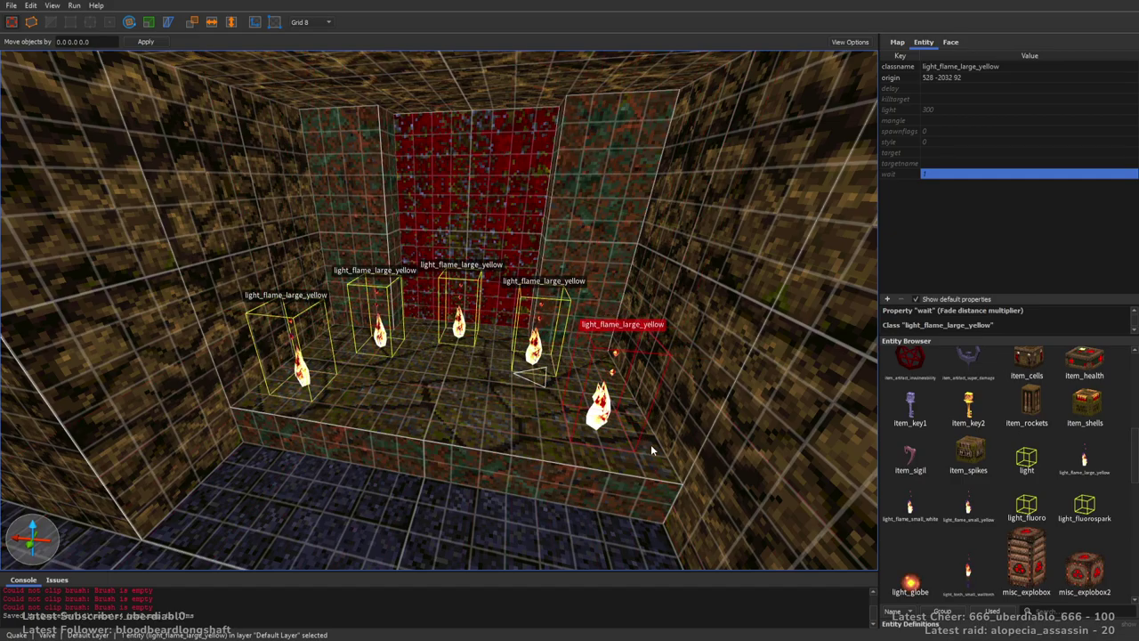
middle_click_drag(640, 425, 713, 426)
right_click_drag(713, 426, 715, 425)
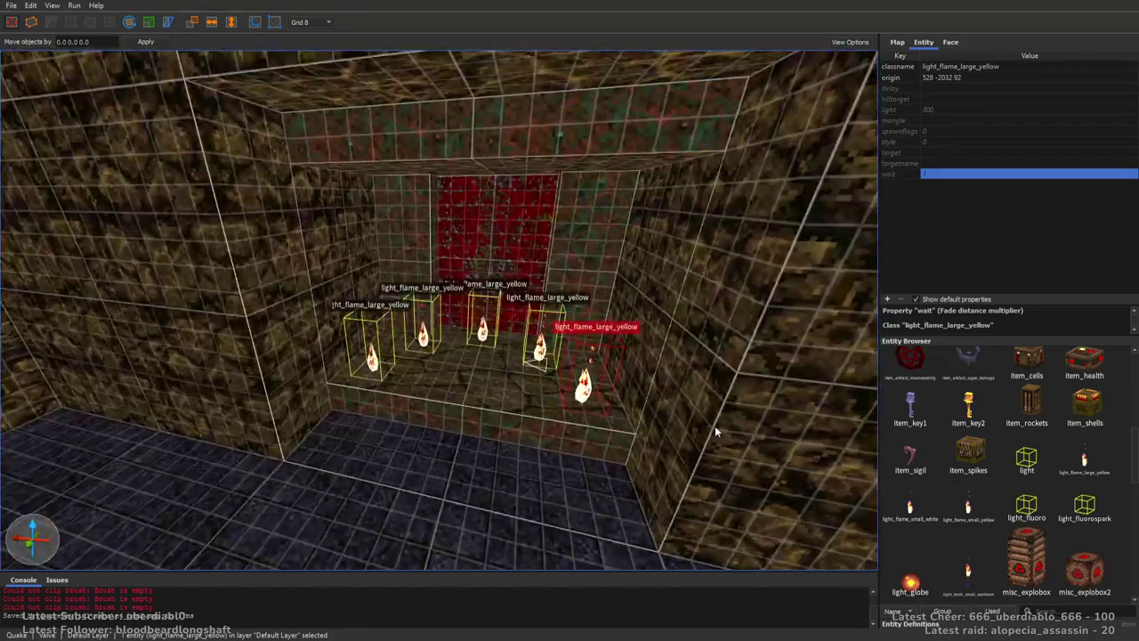
key("Escape")
right_click_drag(686, 367, 719, 331)
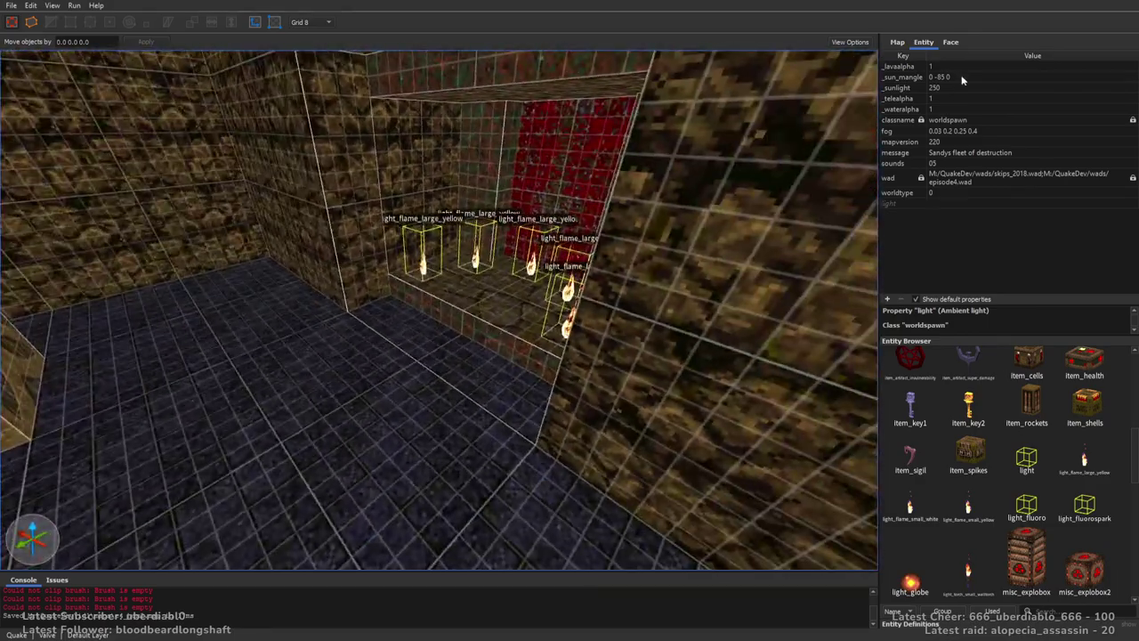
Build two low wooden blocks with the wizwood1_8 texture side by side on the alcove floor, in front of the flames.
left_click(950, 42)
left_click_drag(1127, 375, 1106, 576)
left_click(1032, 476)
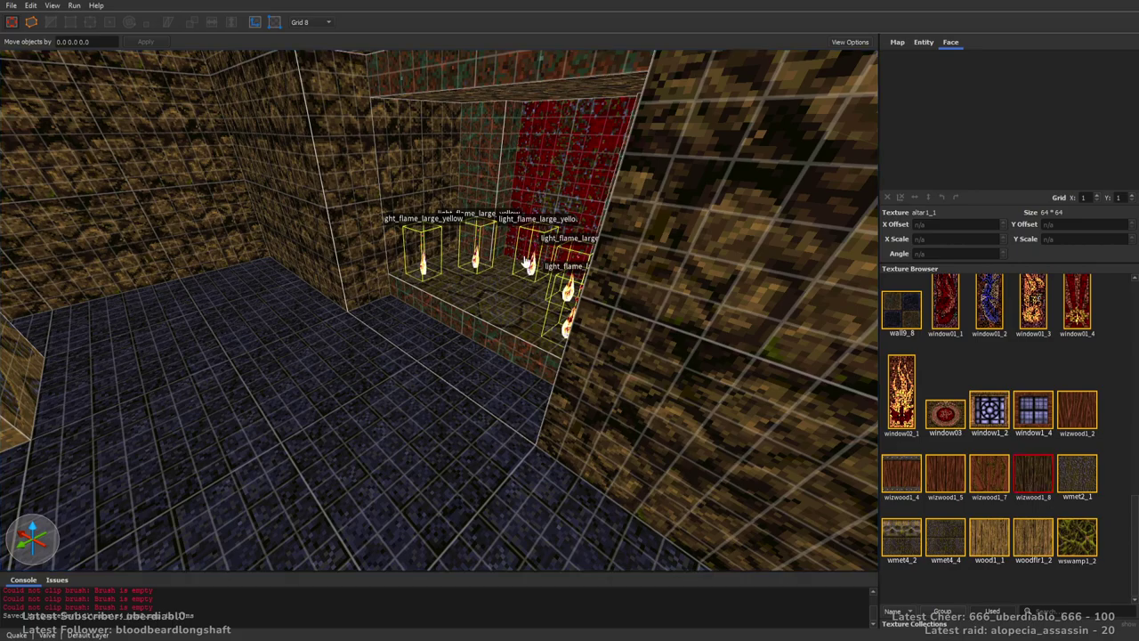
scroll(454, 304, "up", 4)
mouse_move(445, 298)
left_mouse_down()
mouse_move(406, 331)
mouse_move(429, 364)
left_mouse_up()
key("Escape")
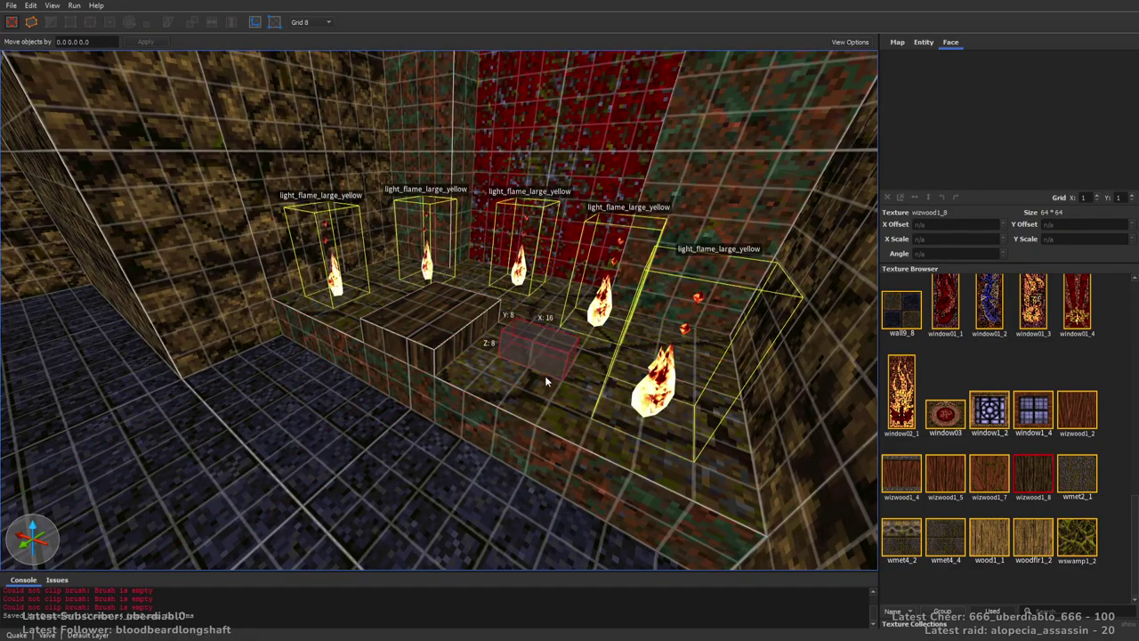
left_click_drag(542, 372, 673, 434)
Lay a wizwood1_2 slab across the two wooden blocks in the alcove and place a light_flame_large_yellow on top of it.
scroll(450, 306, "up", 3)
mouse_move(427, 289)
left_mouse_down()
mouse_move(504, 327)
mouse_move(497, 318)
mouse_move(501, 354)
left_mouse_up()
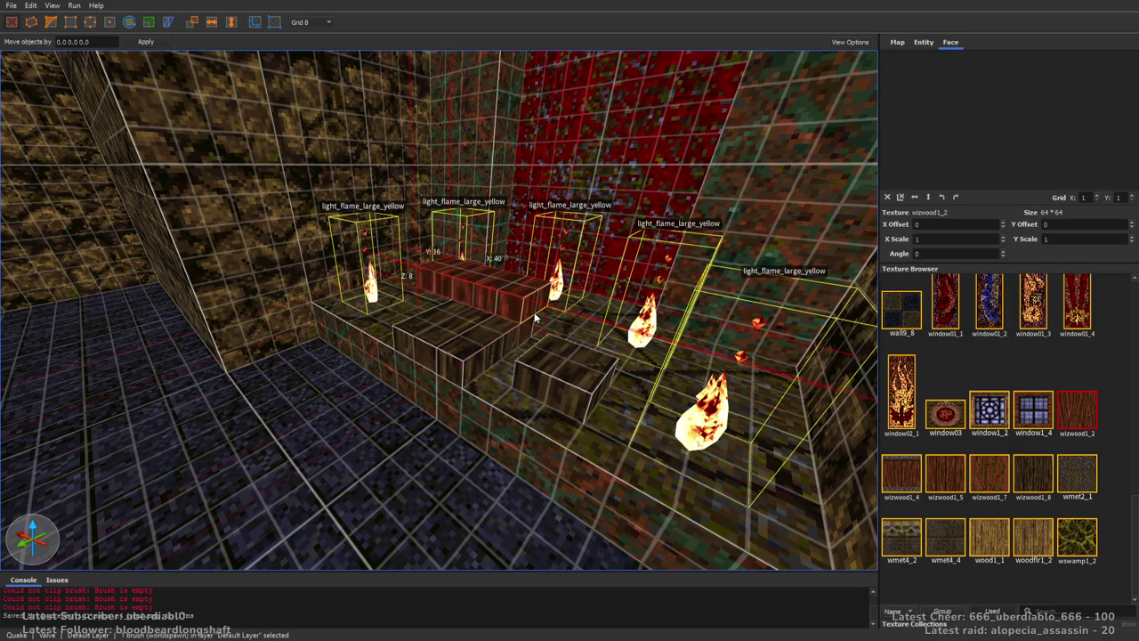
mouse_move(554, 304)
left_mouse_down()
mouse_move(546, 325)
mouse_move(503, 240)
mouse_move(500, 294)
left_mouse_up()
left_click(516, 308)
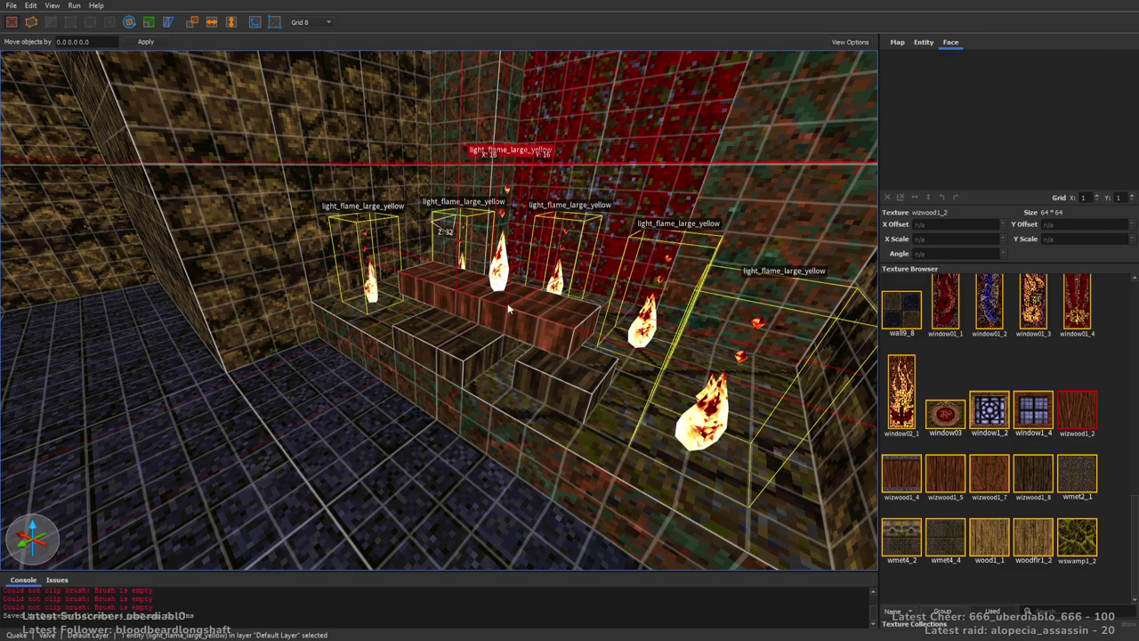
Copy the room's light_globe together with its func_detail stand and paste a copy of the lamp.
mouse_move(692, 364)
right_mouse_down()
mouse_move(463, 310)
mouse_move(627, 302)
mouse_move(582, 351)
mouse_move(583, 327)
mouse_move(429, 333)
mouse_move(511, 330)
mouse_move(496, 318)
mouse_move(338, 379)
right_mouse_up()
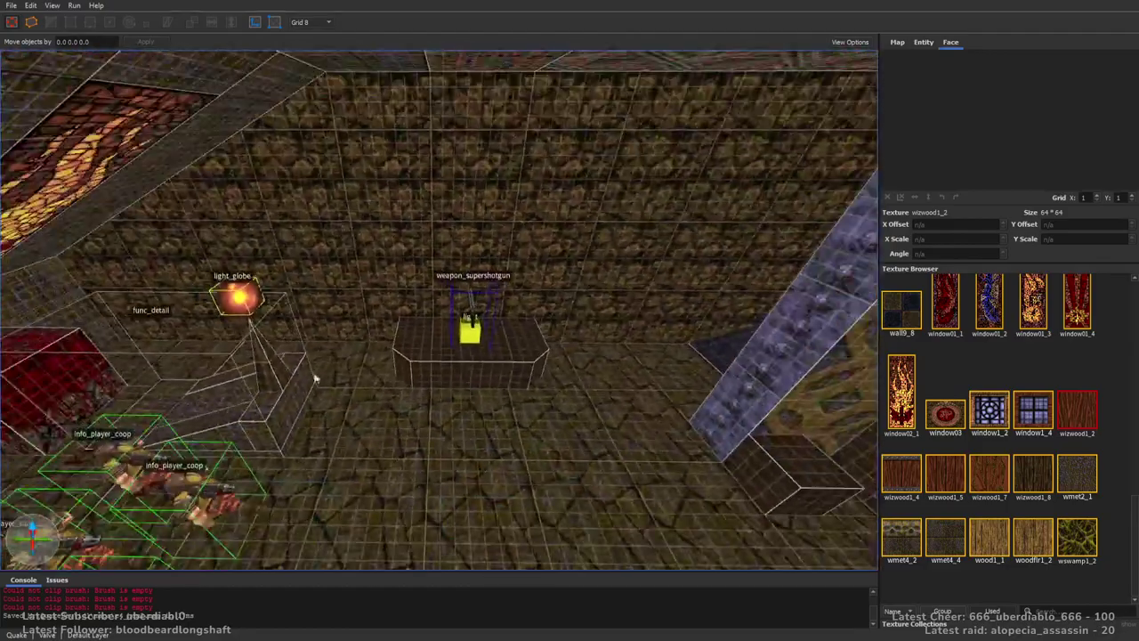
left_click(261, 371)
left_click(239, 298, "ctrl")
right_click_drag(239, 298, 514, 332)
mouse_move(501, 331)
right_mouse_down()
mouse_move(486, 223)
mouse_move(488, 343)
mouse_move(422, 305)
mouse_move(320, 338)
mouse_move(262, 329)
mouse_move(476, 308)
mouse_move(389, 325)
mouse_move(460, 356)
mouse_move(521, 315)
mouse_move(447, 371)
mouse_move(575, 358)
mouse_move(546, 399)
mouse_move(615, 407)
mouse_move(588, 368)
mouse_move(449, 396)
mouse_move(347, 388)
mouse_move(527, 398)
mouse_move(478, 397)
mouse_move(595, 387)
mouse_move(542, 406)
mouse_move(417, 382)
mouse_move(519, 384)
mouse_move(526, 364)
mouse_move(546, 358)
mouse_move(421, 389)
mouse_move(440, 400)
mouse_move(620, 407)
mouse_move(659, 374)
mouse_move(597, 389)
mouse_move(549, 504)
mouse_move(490, 407)
right_mouse_up()
key("ctrl+v")
key("Escape")
Place further copies of the light_globe lamp on the ship's outer deck near the steps to the barred door.
left_click(422, 389)
left_click(659, 375)
left_click(490, 407)
left_click(715, 415)
mouse_move(716, 415)
right_mouse_down()
mouse_move(623, 331)
mouse_move(471, 350)
mouse_move(496, 362)
mouse_move(397, 415)
right_mouse_up()
left_click(312, 412)
left_click_drag(312, 412, 222, 413)
right_click_drag(222, 409, 481, 364)
key("ctrl+v")
left_click_drag(481, 364, 427, 267)
key("Escape")
right_click_drag(427, 267, 671, 238)
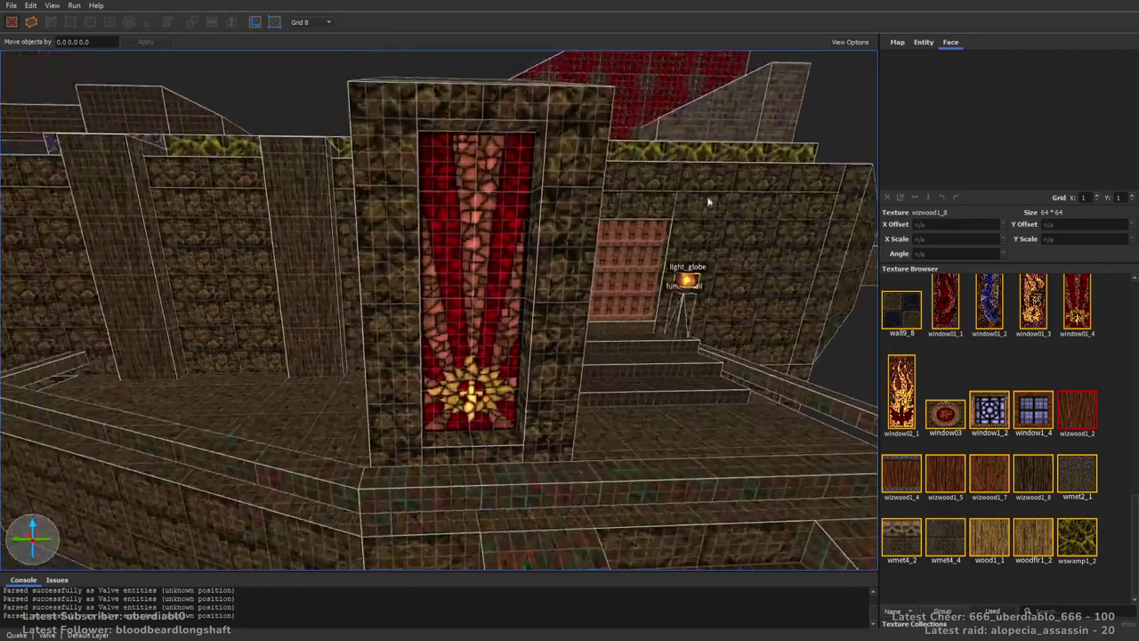
Place a light entity in front of the red stained-glass window on the outer deck and set its light value to 600.
left_click(917, 42)
left_click_drag(1027, 459, 464, 358)
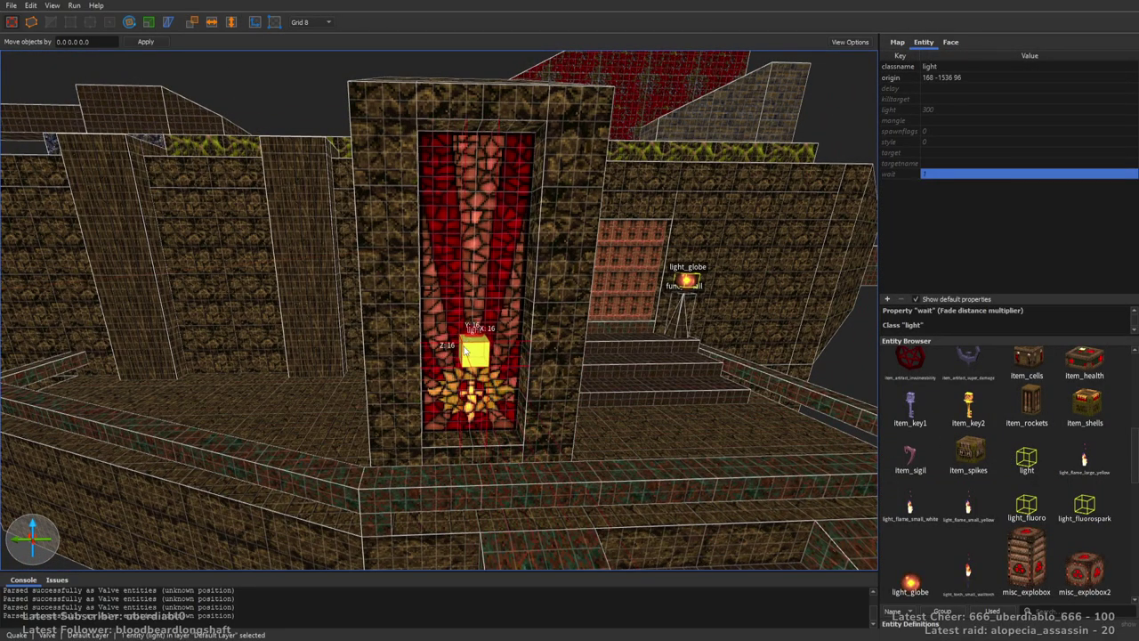
double_click(966, 109)
type("600")
key("Return")
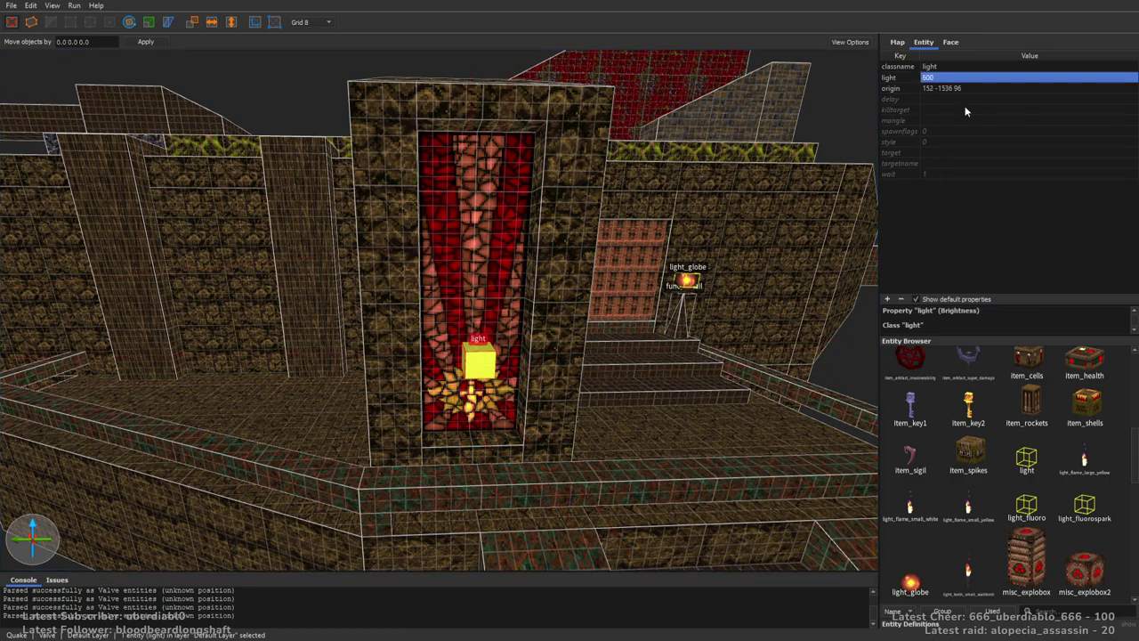
Place a copy of the light in front of the stained-glass window on the opposite side of the ship, using grid size 16.
right_click_drag(628, 263, 500, 315)
key("plus")
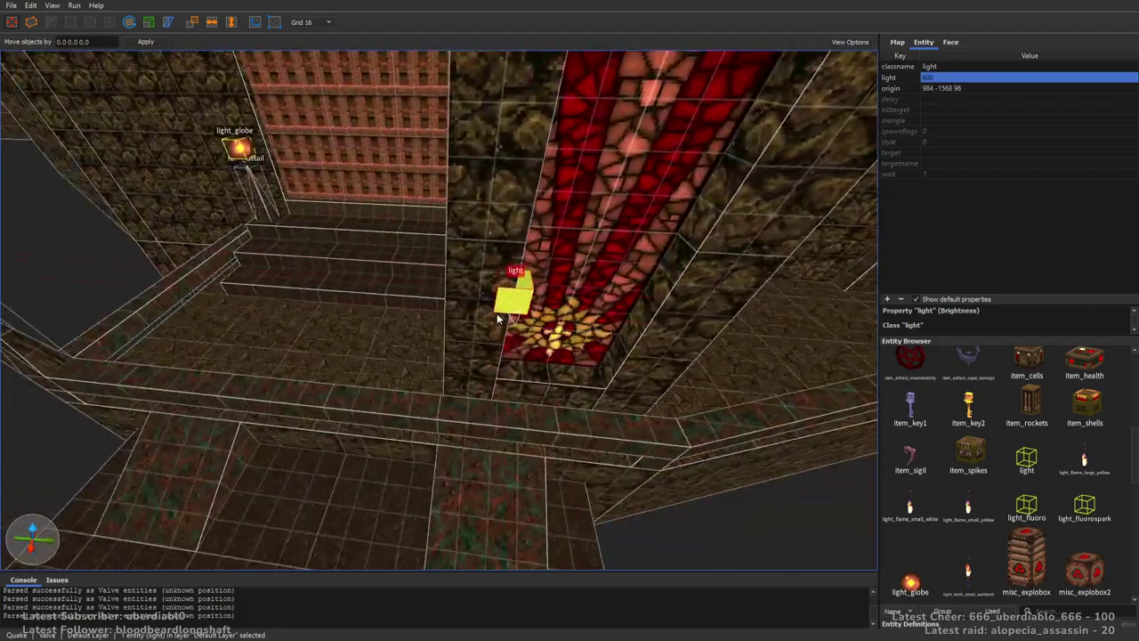
left_click_drag(510, 305, 579, 322)
key("Escape")
scroll(552, 304, "down", 5)
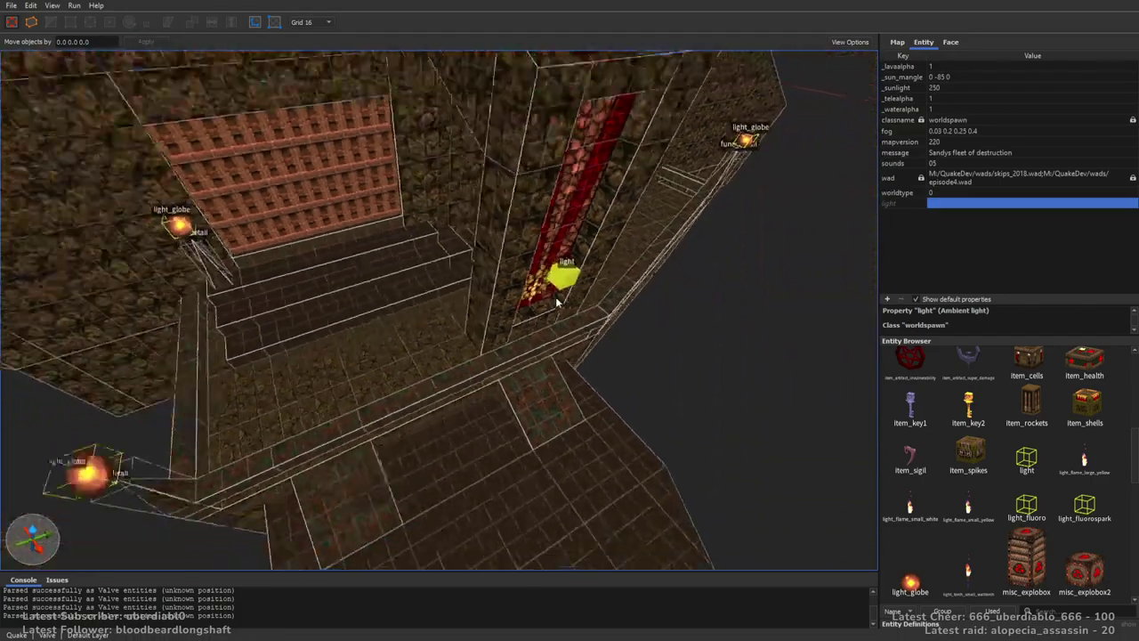
Build a 64 by 128 platform 16 thick with the plat_top2 texture between the tops of the two outer wooden pillars.
right_click_drag(549, 294, 689, 258)
left_click(952, 43)
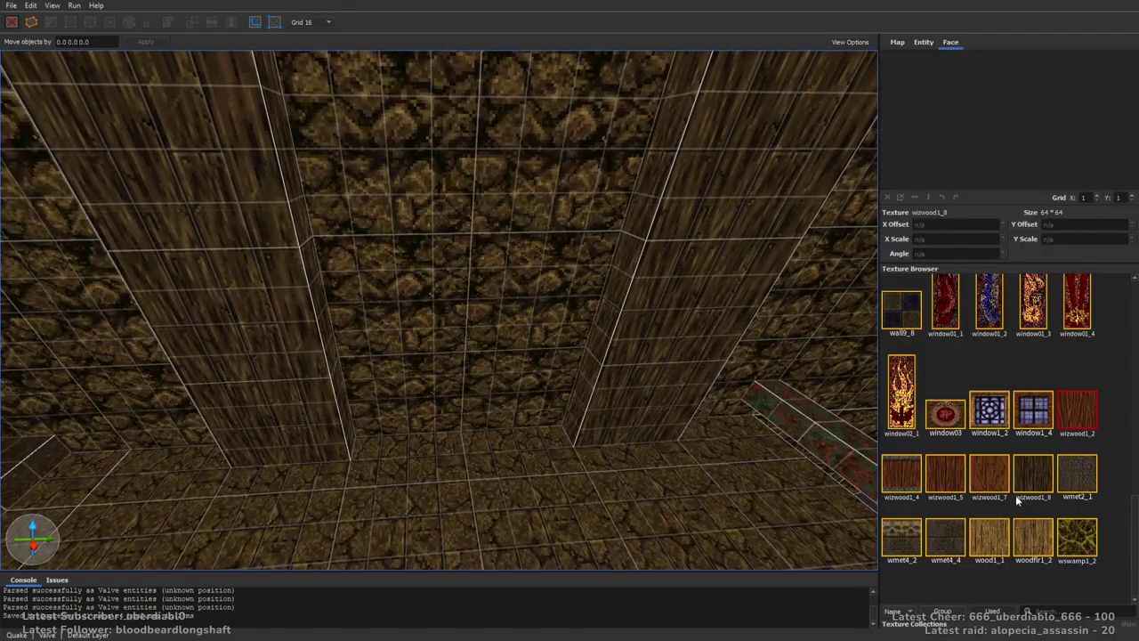
left_click_drag(1130, 519, 1128, 437)
left_click(919, 490)
right_click_drag(541, 300, 402, 294)
mouse_move(401, 293)
left_mouse_down()
mouse_move(529, 361)
mouse_move(678, 351)
left_mouse_up()
right_click_drag(679, 350, 537, 385)
mouse_move(536, 384)
left_mouse_down()
mouse_move(290, 322)
mouse_move(240, 322)
left_mouse_up()
middle_click_drag(240, 322, 428, 353)
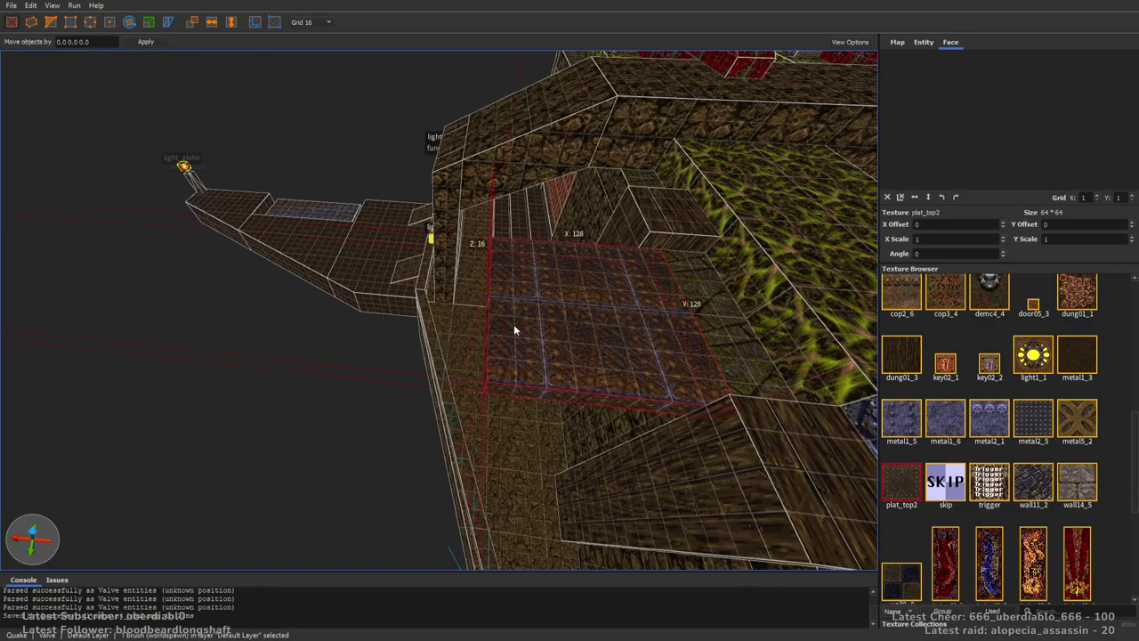
right_click_drag(514, 324, 415, 337)
mouse_move(414, 336)
left_mouse_down()
mouse_move(311, 313)
mouse_move(402, 321)
mouse_move(380, 312)
left_mouse_up()
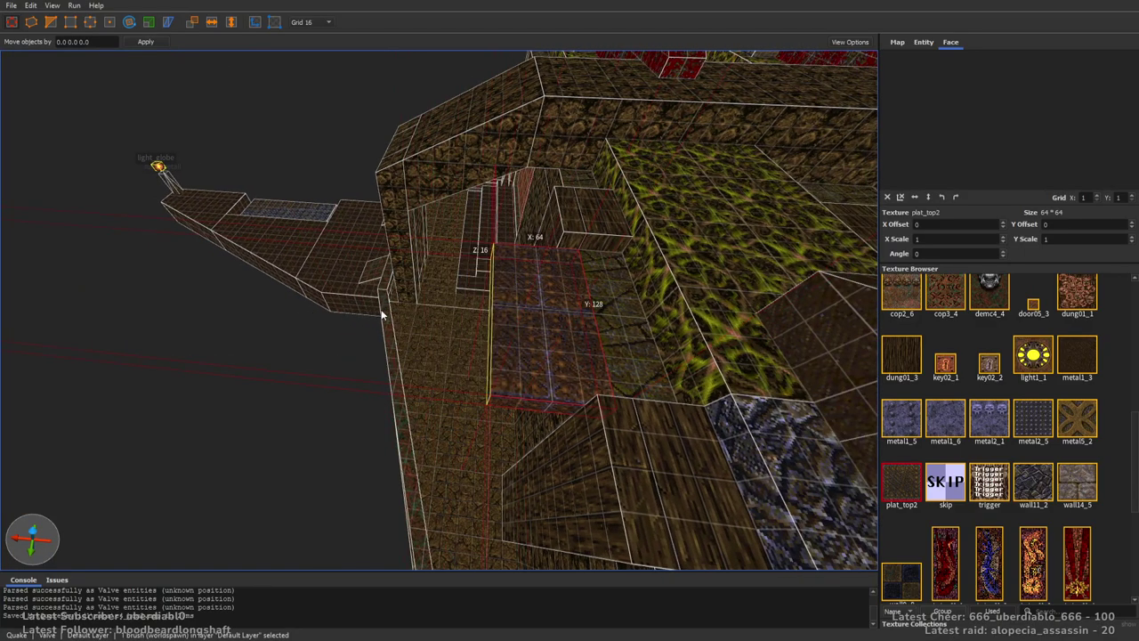
right_click_drag(459, 302, 539, 305)
key("Escape")
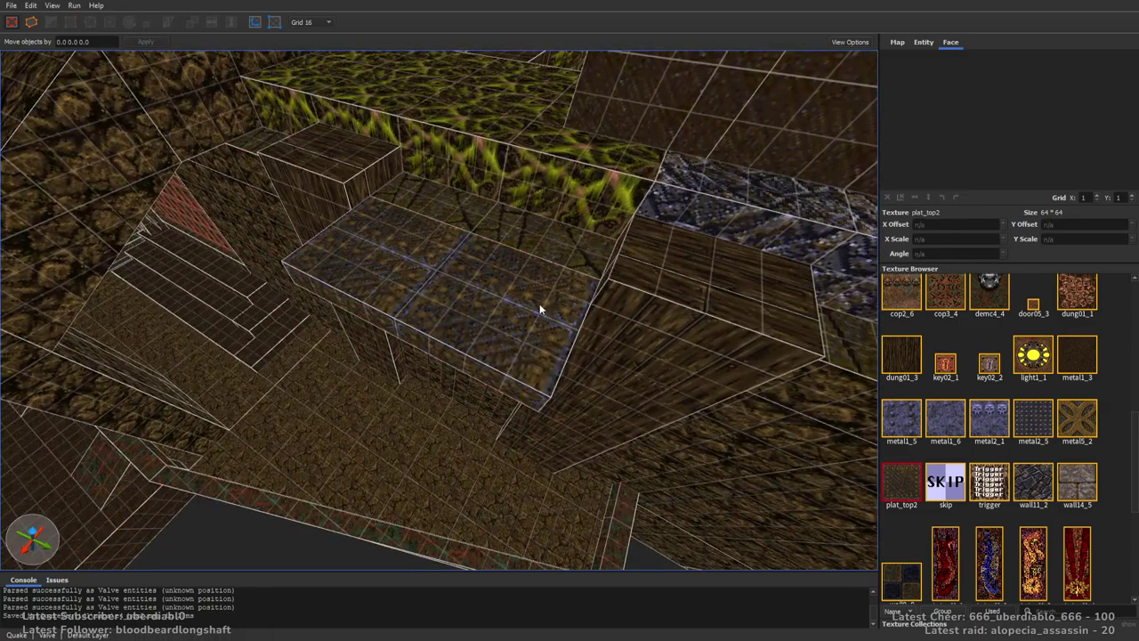
Apply the metal2_5 texture to the platform's outer side faces and turn the brush into a func_plat entity.
left_click(508, 300, "shift")
key("Escape")
mouse_move(508, 301)
right_mouse_down()
mouse_move(476, 285)
mouse_move(545, 196)
mouse_move(584, 224)
right_mouse_up()
left_click(473, 275, "shift")
mouse_move(473, 275)
right_mouse_down()
mouse_move(602, 208)
mouse_move(431, 231)
right_mouse_up()
left_click(1033, 419)
right_click_drag(783, 292, 512, 239)
left_click(512, 239)
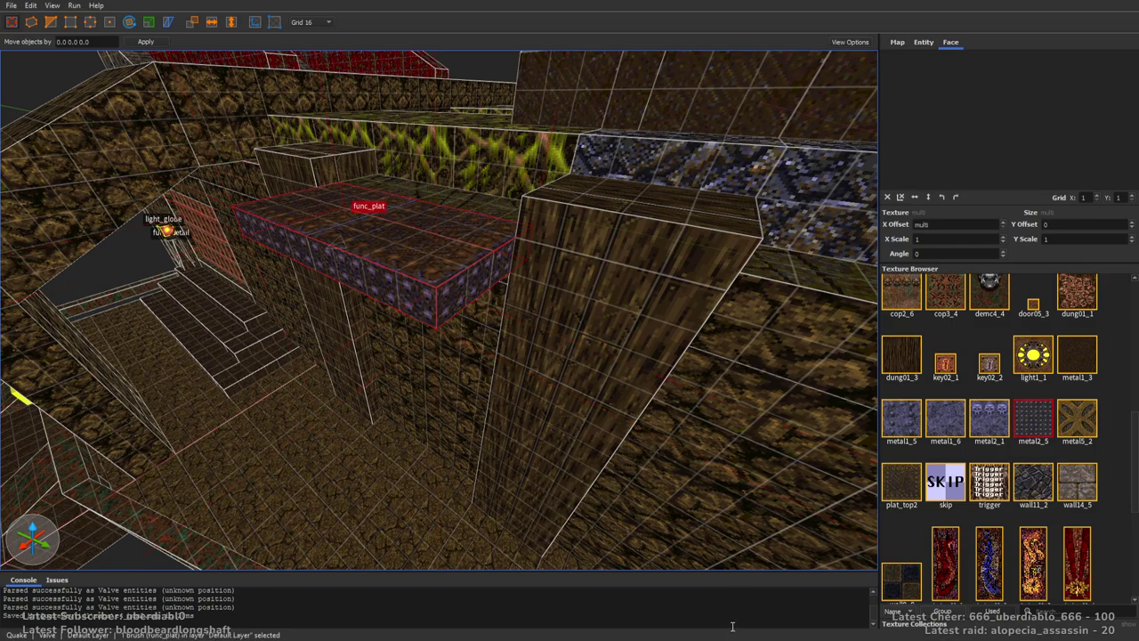
Set the func_plat's speed to 200 and its sounds option to 2.
left_click(921, 44)
double_click(934, 112)
type("200")
key("Return")
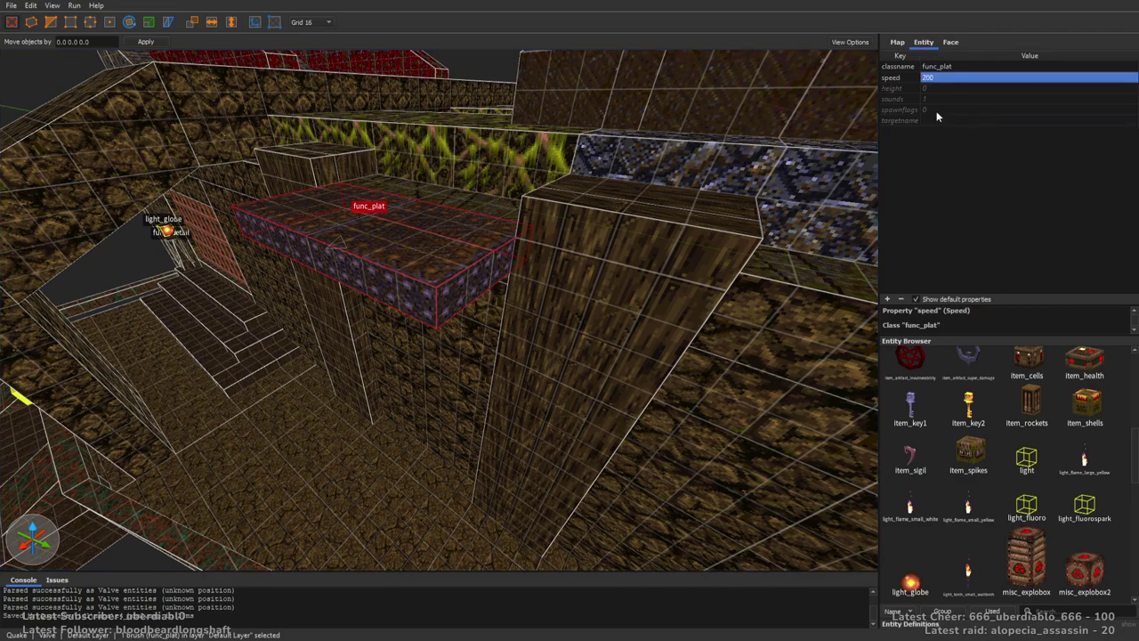
left_click(939, 110)
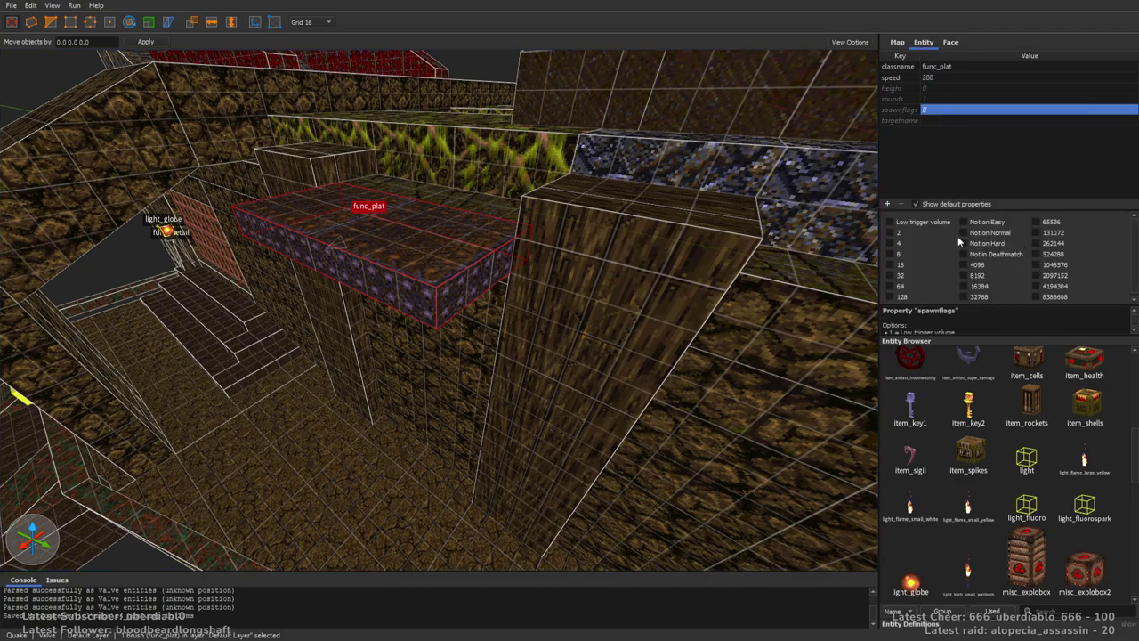
left_click(935, 99)
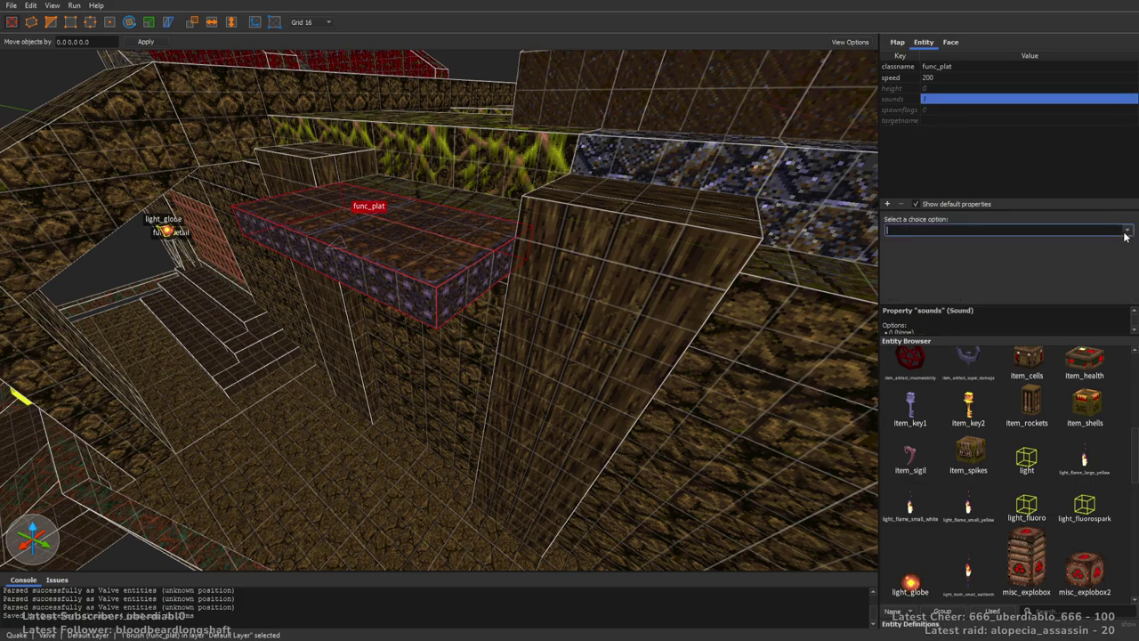
left_click(966, 230)
left_click(951, 252)
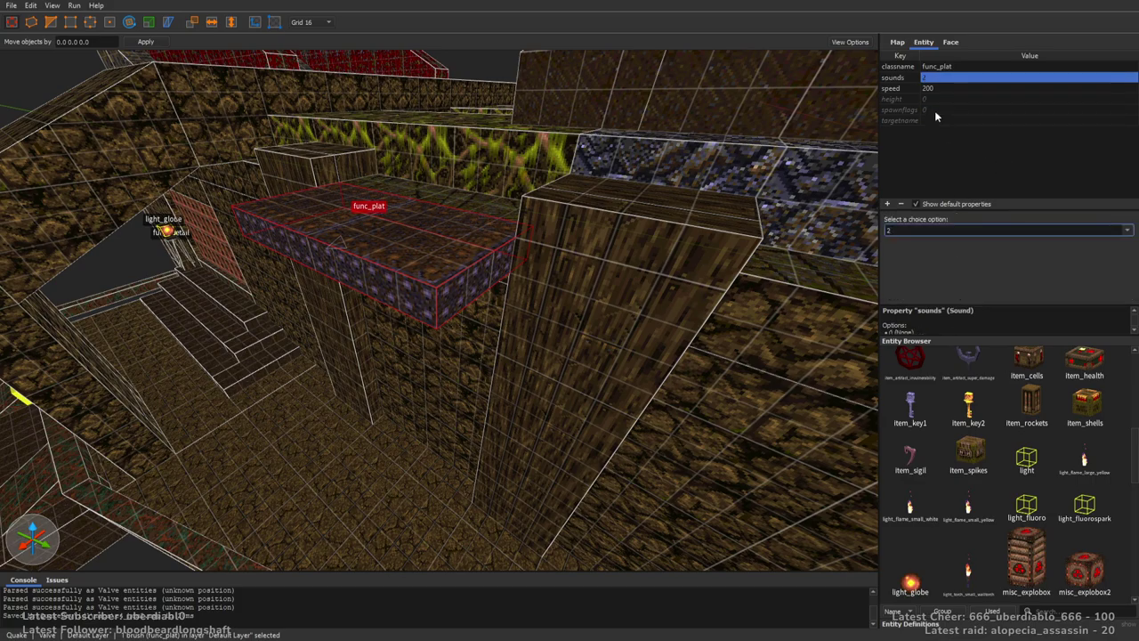
Measure the platform's travel height with a temporary 32 by 32 brush from deck to platform, and delete the brush.
mouse_move(852, 129)
right_mouse_down()
mouse_move(693, 157)
mouse_move(519, 397)
right_mouse_up()
mouse_move(451, 443)
left_mouse_down()
mouse_move(446, 460)
mouse_move(488, 466)
mouse_move(521, 194)
left_mouse_up()
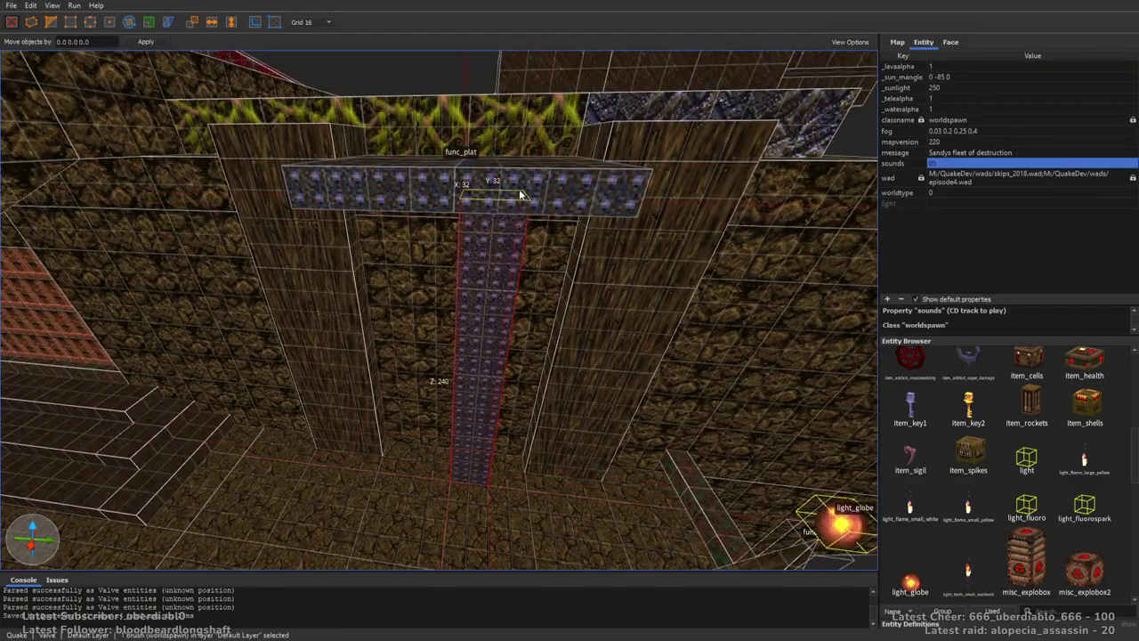
right_click_drag(520, 194, 484, 291)
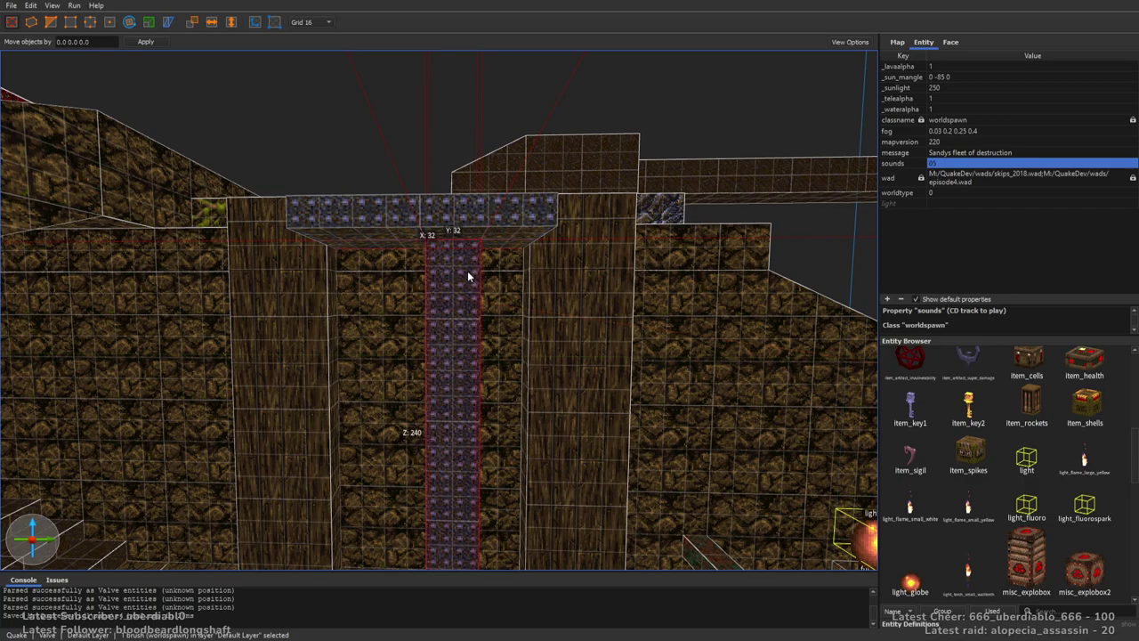
key("Delete")
Set the func_plat's travel height to 240.
mouse_move(467, 269)
right_mouse_down()
mouse_move(499, 285)
mouse_move(471, 219)
mouse_move(475, 324)
right_mouse_up()
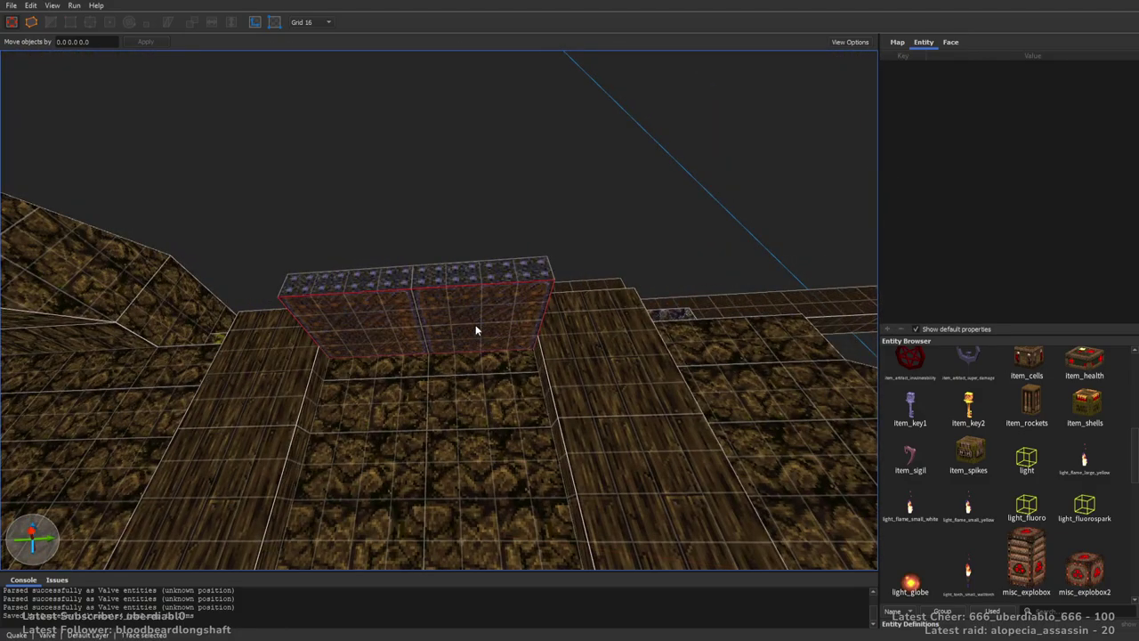
left_click(505, 319)
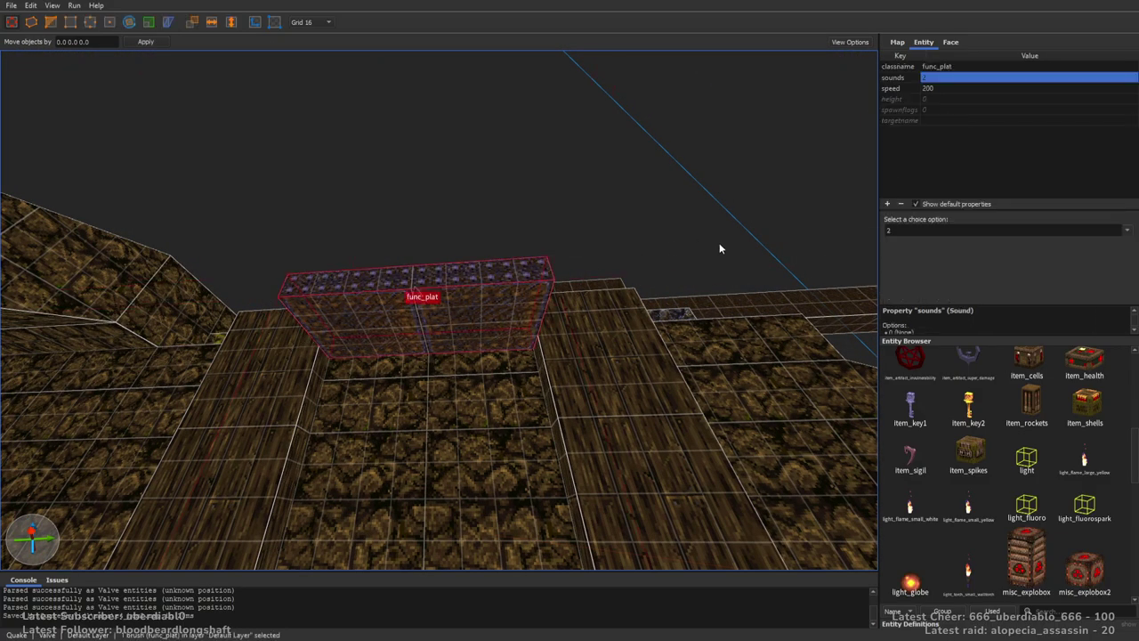
double_click(929, 100)
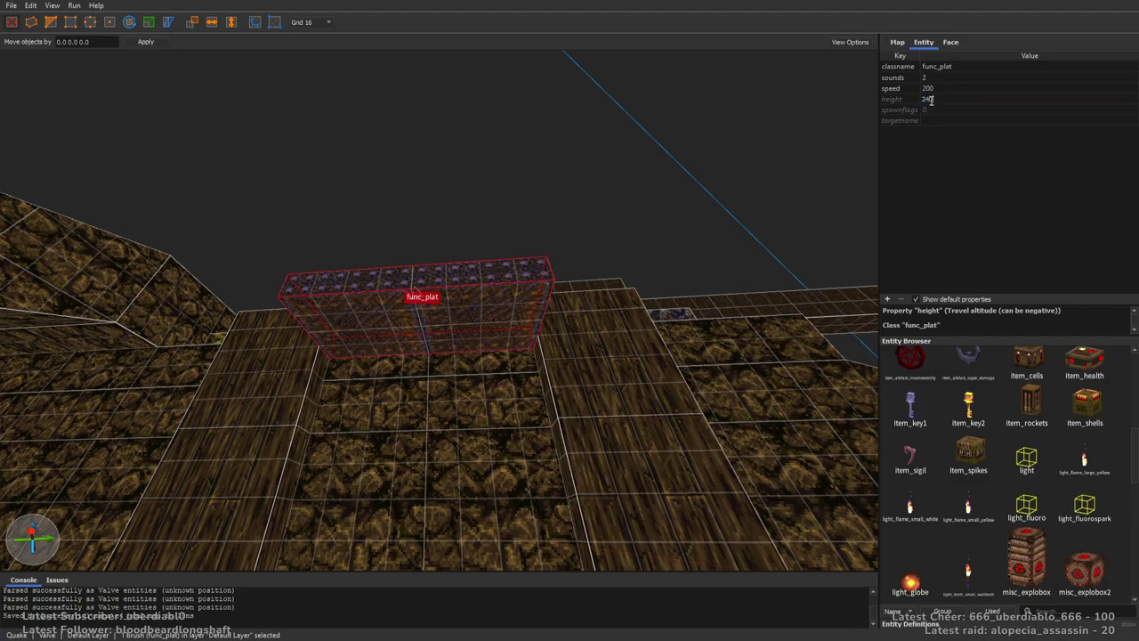
type("240")
key("Return")
Place a copy of the func_plat between the wooden pillars on the opposite side of the ship.
right_click_drag(480, 250, 470, 365)
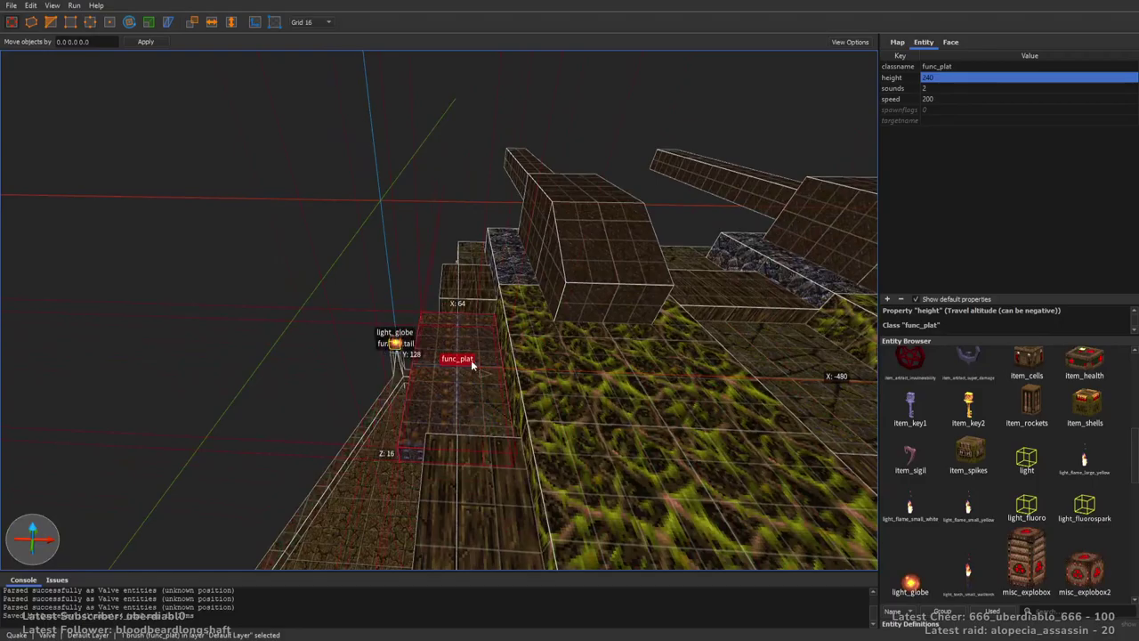
left_click(383, 385)
right_click_drag(384, 384, 609, 202)
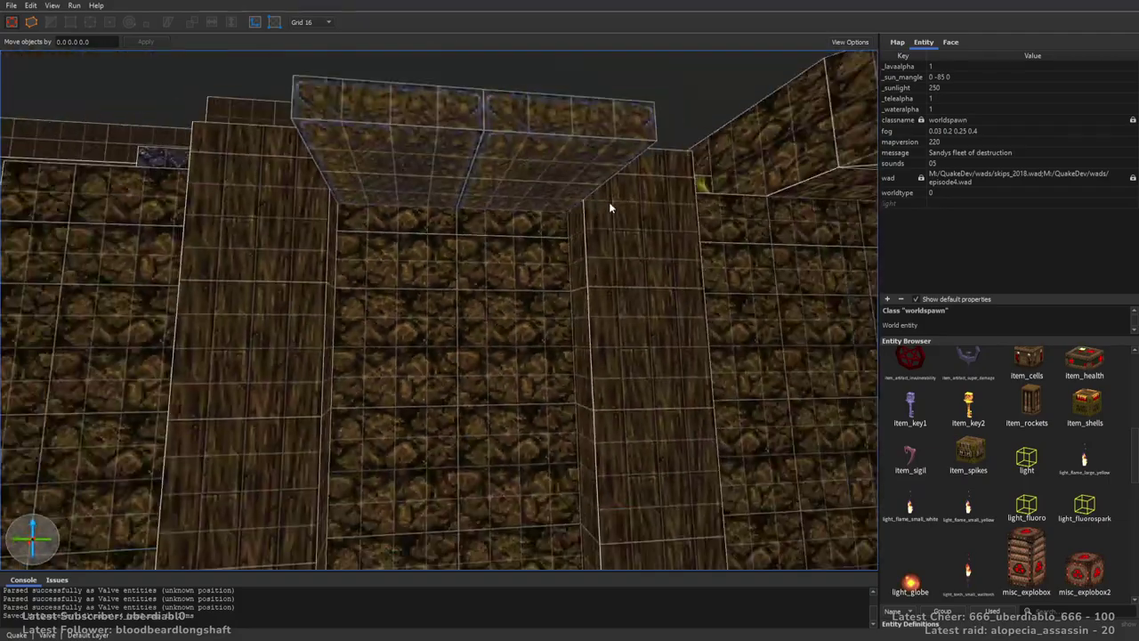
Apply the adoor03_3 texture to the four inner pillar faces flanking the lift platforms and save the map.
left_click(561, 197, "shift")
left_click(336, 227, "shift")
right_click_drag(336, 227, 621, 283)
left_click(410, 356, "shift")
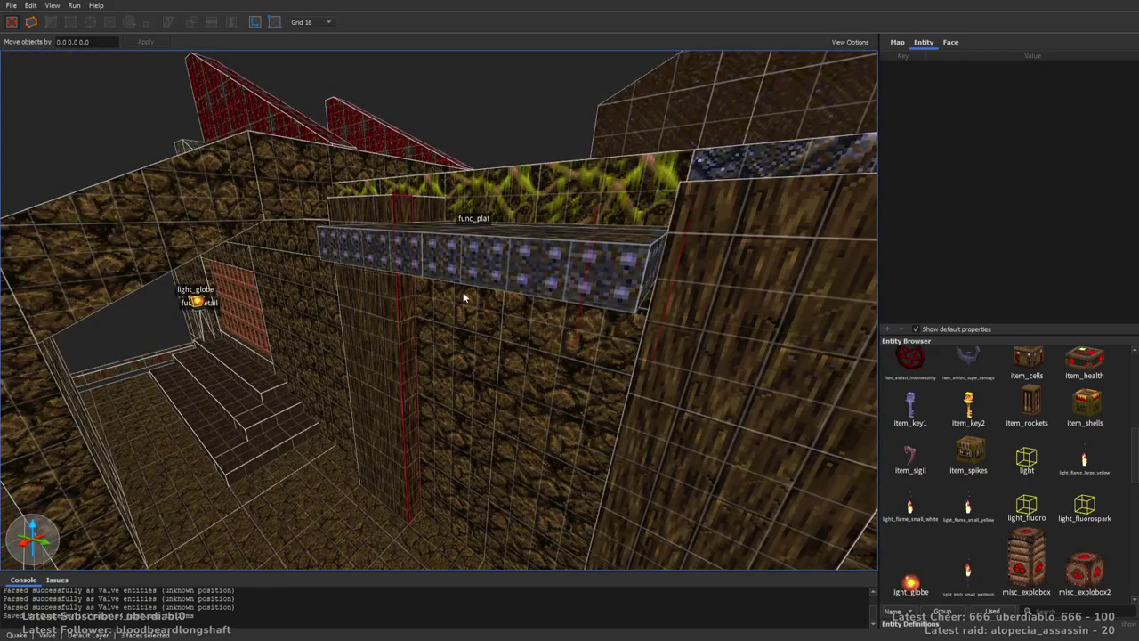
right_click_drag(410, 357, 571, 312)
left_click(952, 42)
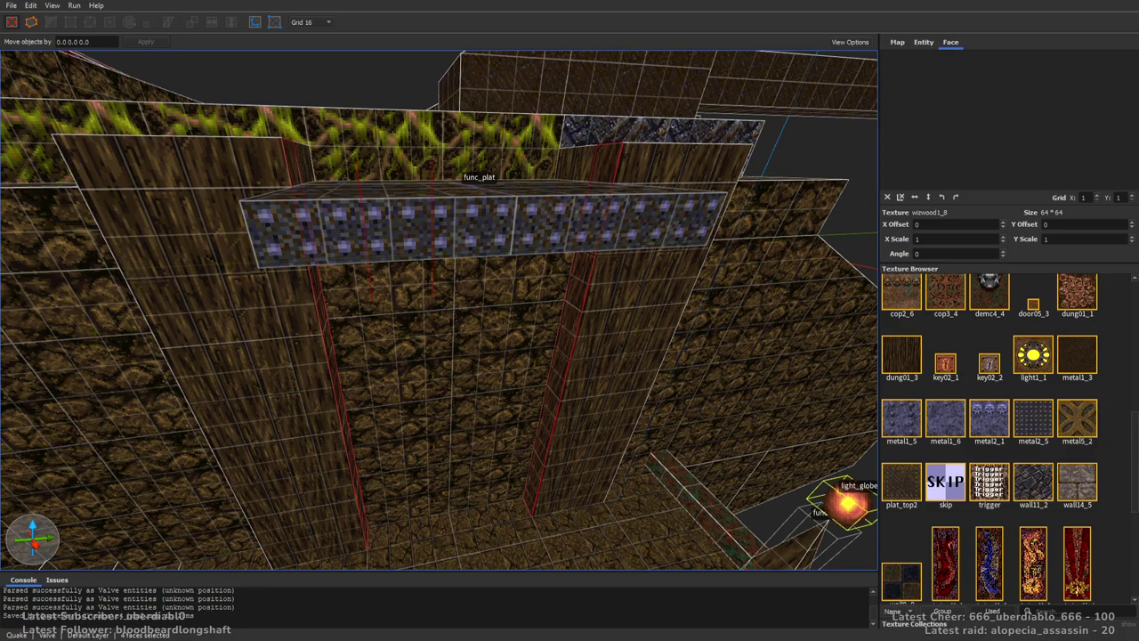
left_click_drag(1133, 432, 1104, 296)
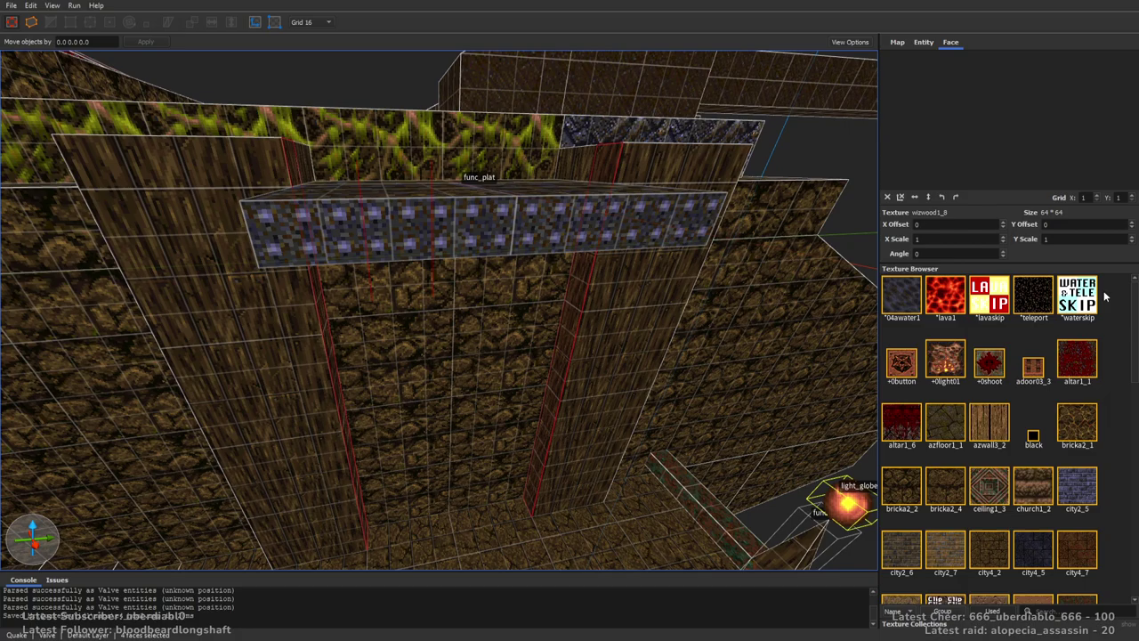
left_click_drag(1132, 353, 1127, 365)
left_click(1030, 305)
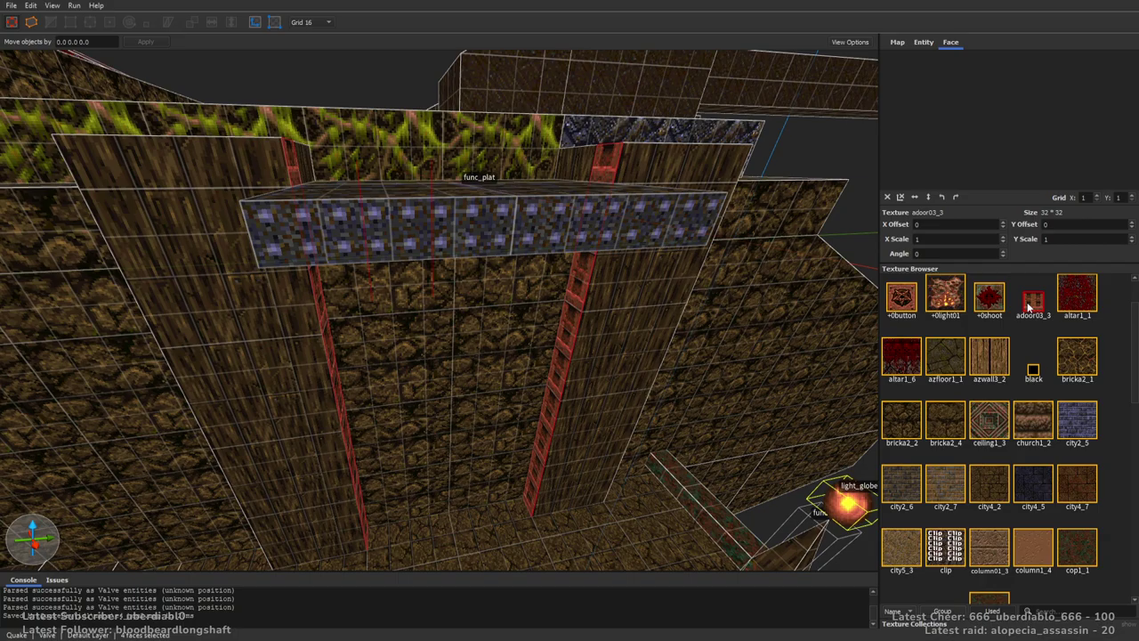
scroll(574, 246, "down", 1)
key("Escape")
scroll(656, 255, "down", 10)
key("ctrl+s")
Place a copy of the doorway light above one of the stained-glass flame windows on the ship's sloped front.
scroll(503, 335, "up", 10)
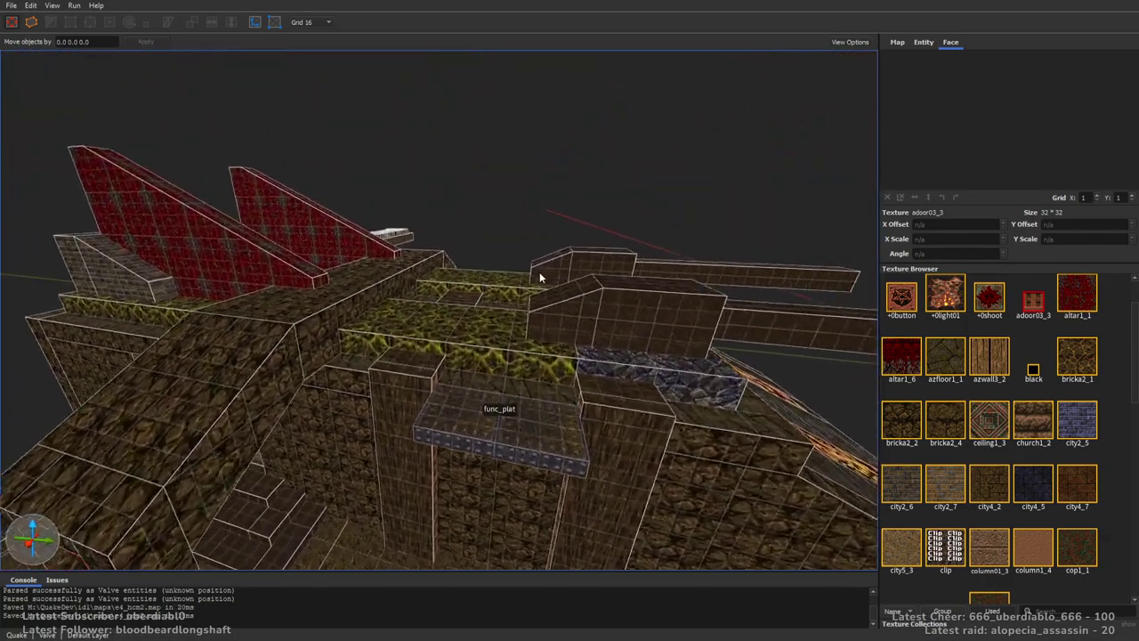
scroll(622, 376, "up", 10)
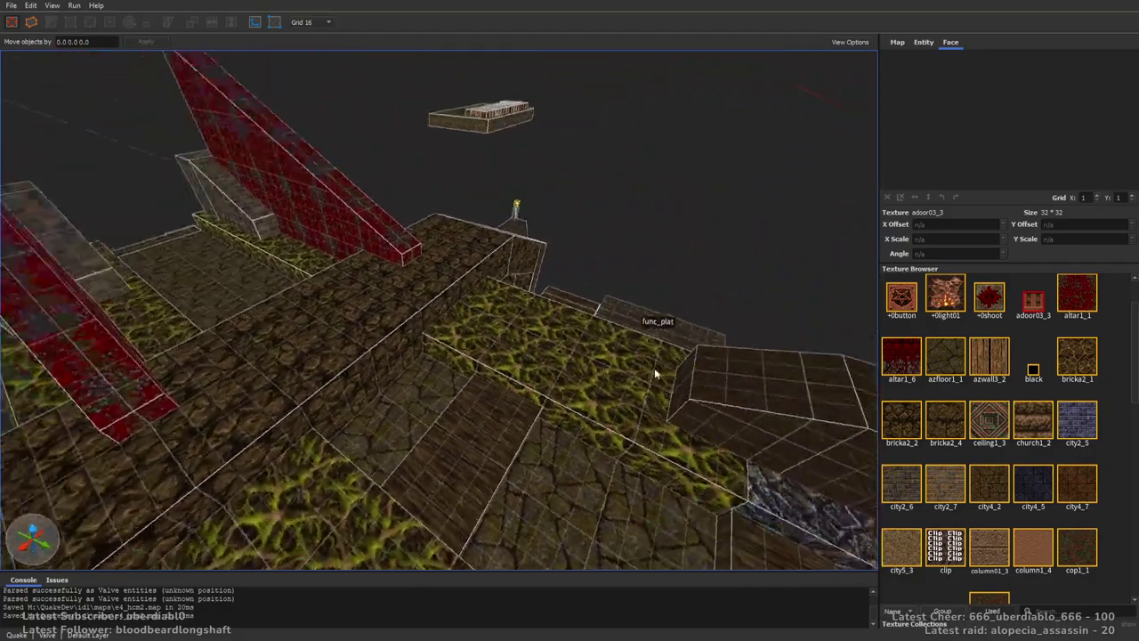
scroll(826, 324, "down", 15)
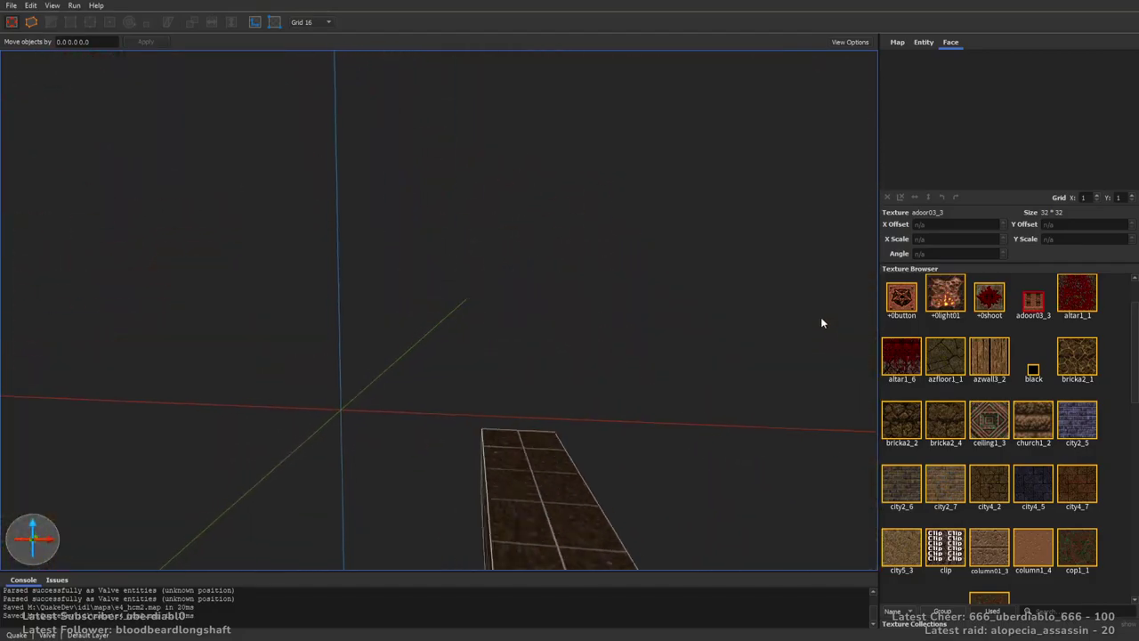
scroll(562, 367, "up", 8)
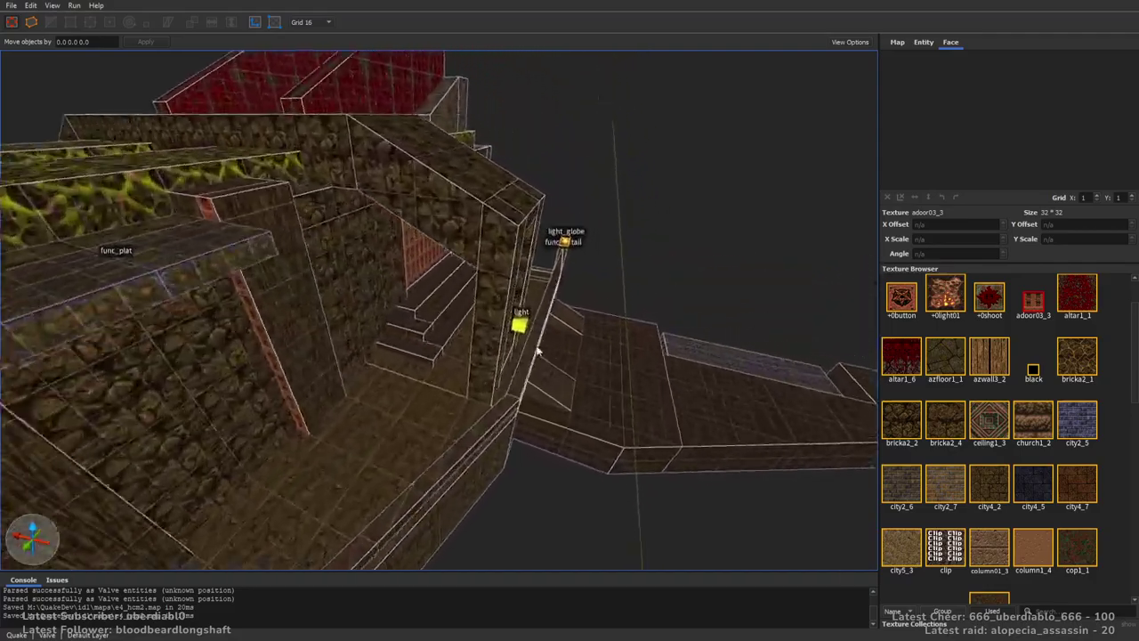
left_click(537, 326)
scroll(547, 356, "up", 6)
scroll(507, 338, "down", 4)
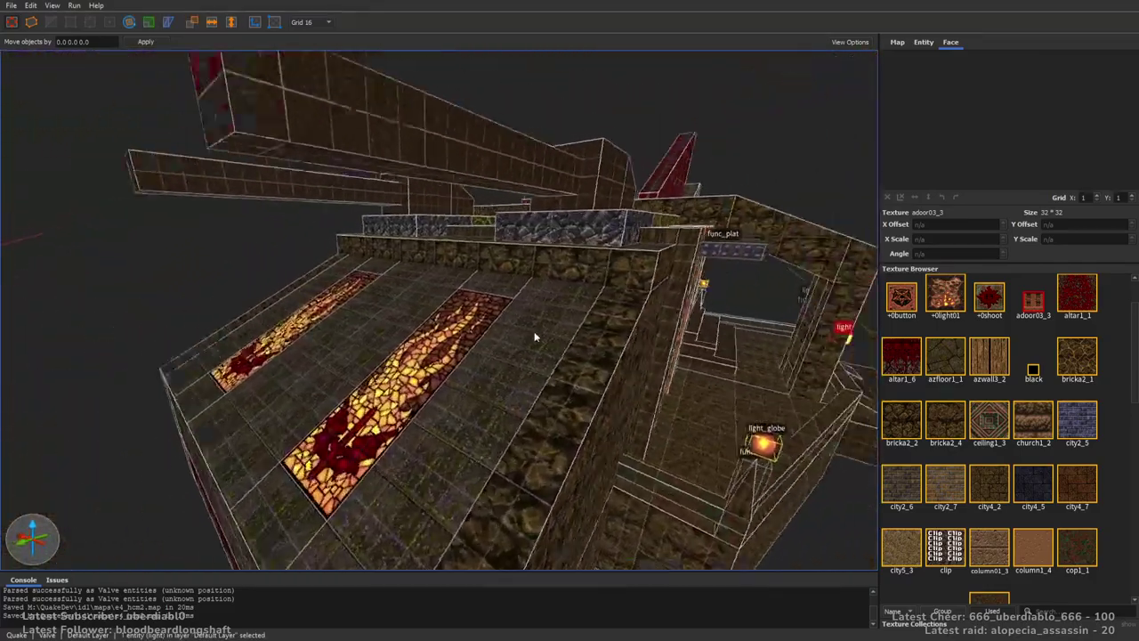
scroll(542, 343, "up", 10)
key("bracketleft")
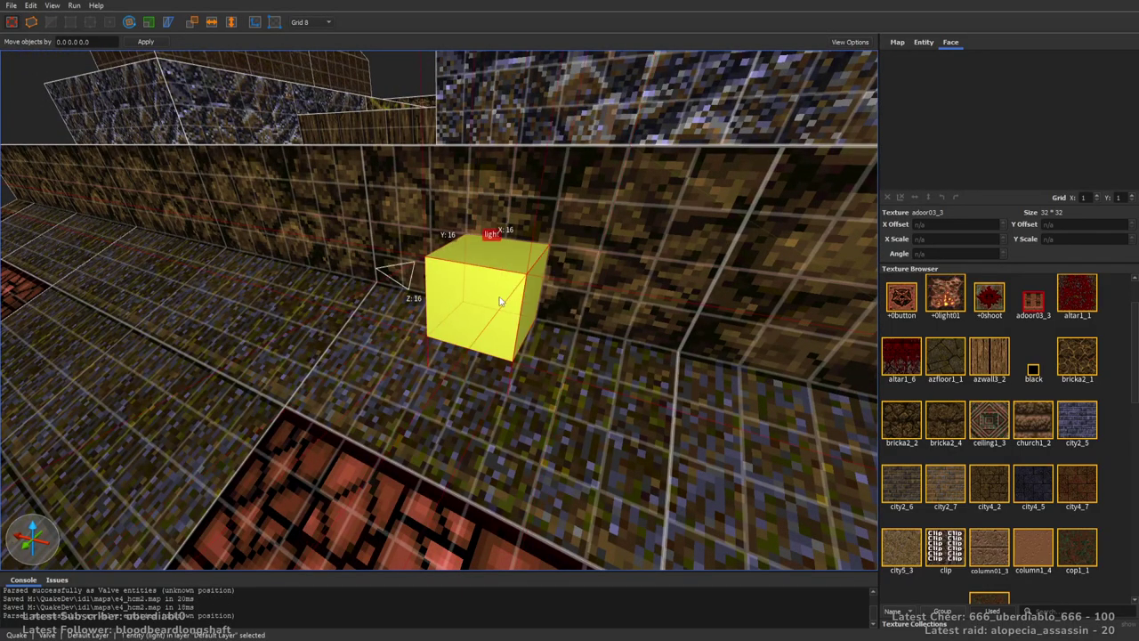
scroll(498, 302, "down", 8)
left_click_drag(417, 309, 400, 352)
right_click_drag(408, 353, 614, 350)
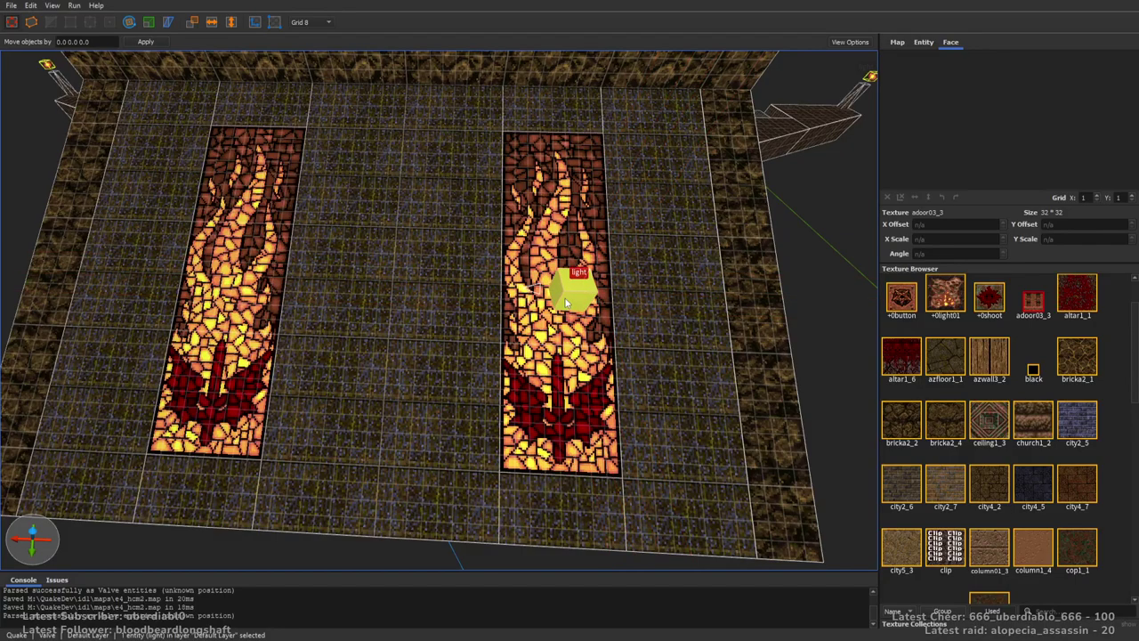
Place a copy of the light above the other stained-glass flame window.
key("Left")
key("Left")
key("Left")
key("Left")
key("Left")
key("Left")
key("Left")
key("Left")
key("Left")
key("Left")
key("Left")
key("Left")
key("a")
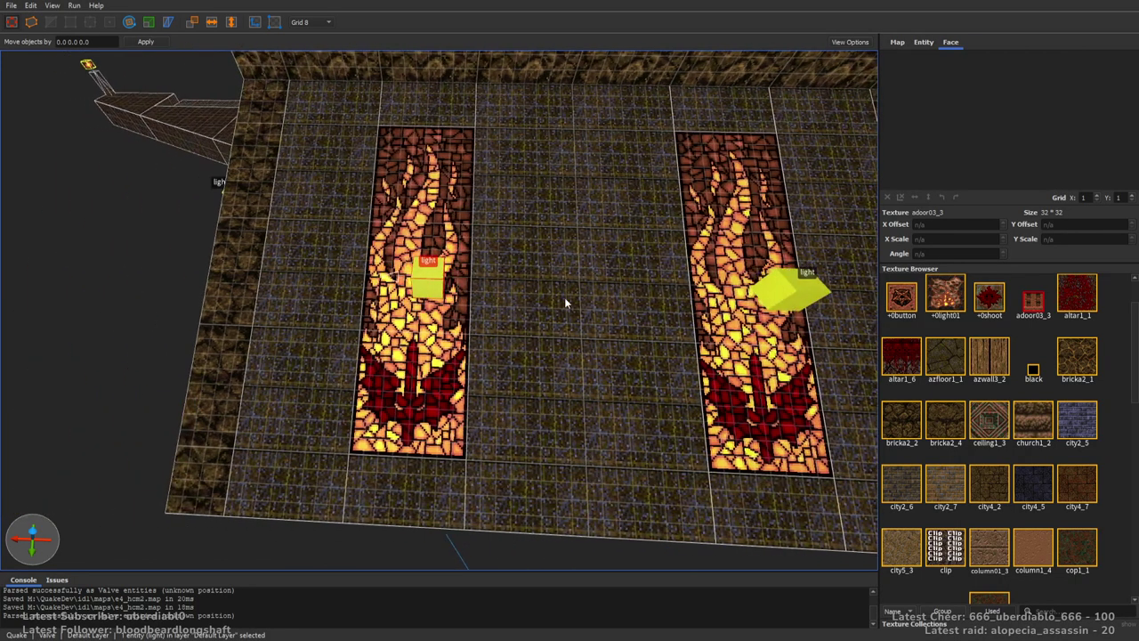
Apply the light1_1 texture to the two end faces of the red strip along the ship's lower front.
key("Escape")
mouse_move(565, 297)
right_mouse_down()
mouse_move(562, 241)
mouse_move(612, 282)
mouse_move(564, 259)
mouse_move(537, 145)
mouse_move(565, 150)
mouse_move(595, 123)
mouse_move(538, 212)
mouse_move(563, 208)
mouse_move(508, 223)
mouse_move(476, 342)
mouse_move(303, 337)
mouse_move(466, 336)
right_mouse_up()
left_click(302, 337)
left_click(466, 336)
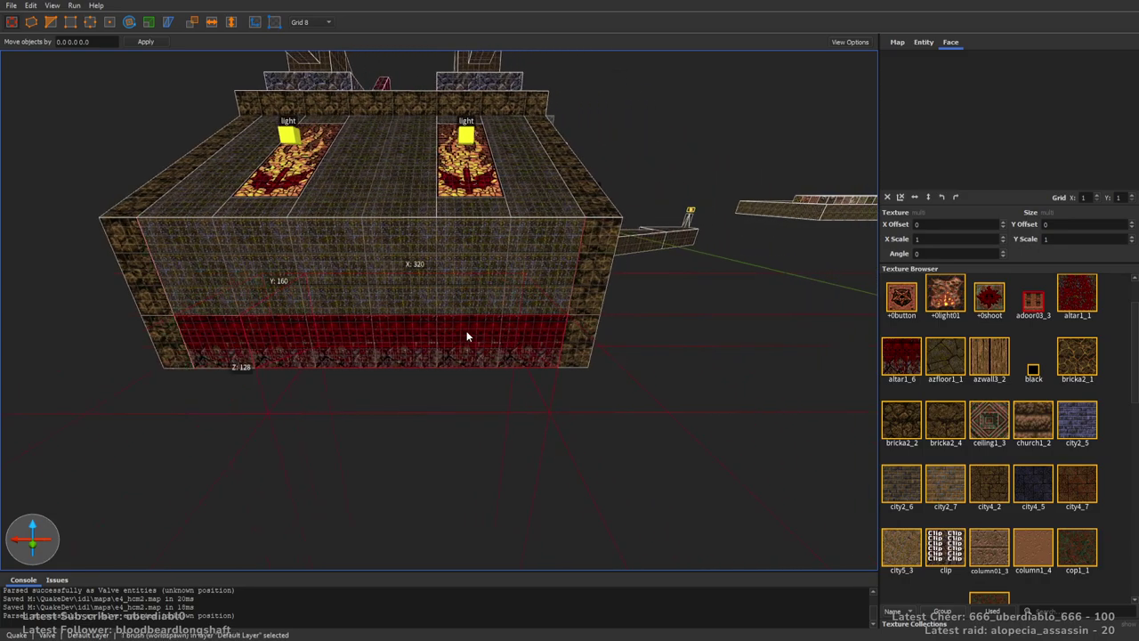
left_click(244, 344, "shift")
left_click(189, 342, "shift")
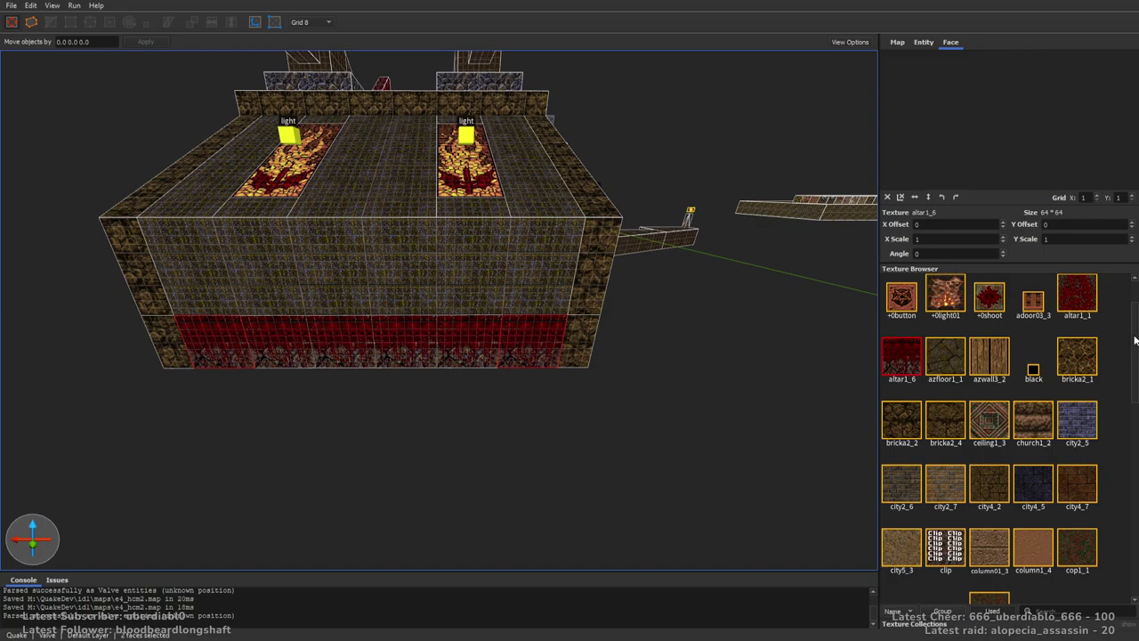
scroll(1134, 340, "down", 5)
left_click(1033, 376)
Place a copy of the light in front of each light1_1 panel on the ship's lower front.
right_click_drag(868, 313, 628, 191, "alt")
key("ctrl+v")
scroll(647, 413, "up", 5)
right_click_drag(660, 431, 507, 354, "alt")
key("ctrl+v")
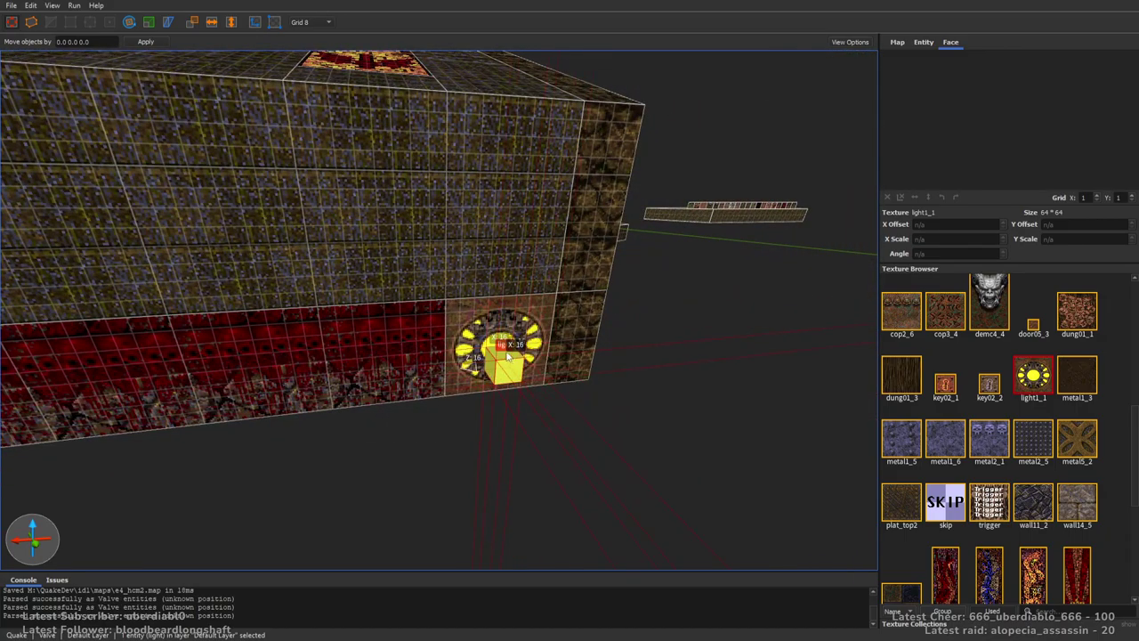
left_click(723, 320)
mouse_move(724, 320)
right_mouse_down("alt")
mouse_move(722, 284)
mouse_move(635, 308)
mouse_move(715, 313)
right_mouse_up("alt")
Place copies of the light_globe lamp and its func_detail post on the two red-tipped beams at the ship's rear.
right_click_drag(617, 307, 596, 344)
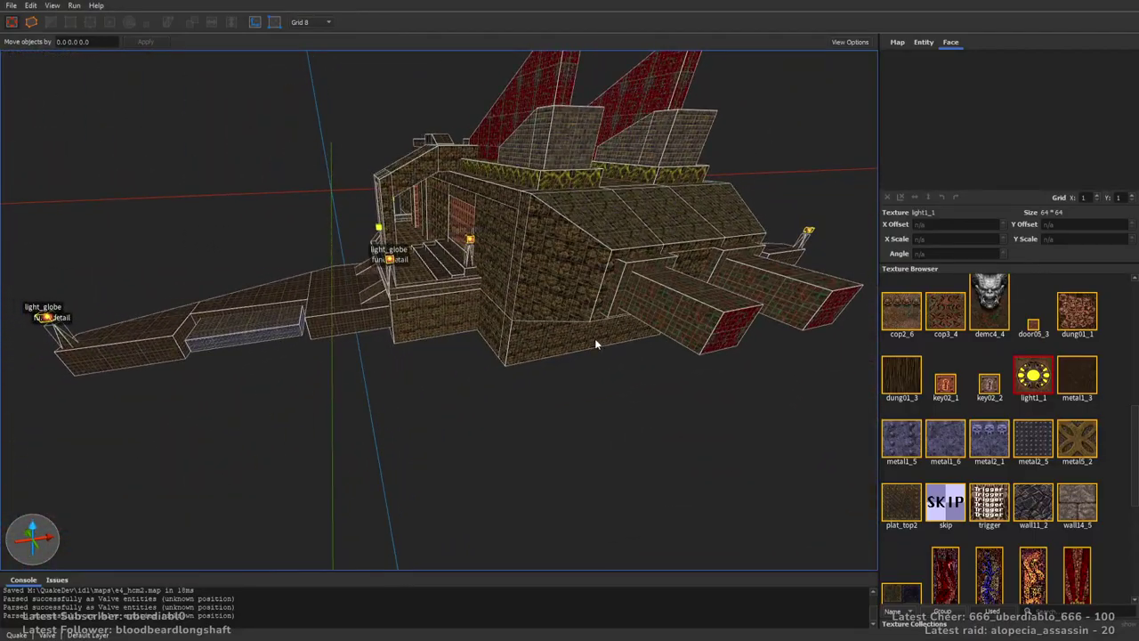
key("d")
key("w")
right_click_drag(594, 338, 605, 261)
right_click_drag(697, 225, 454, 312)
key("s")
key("d")
key("a")
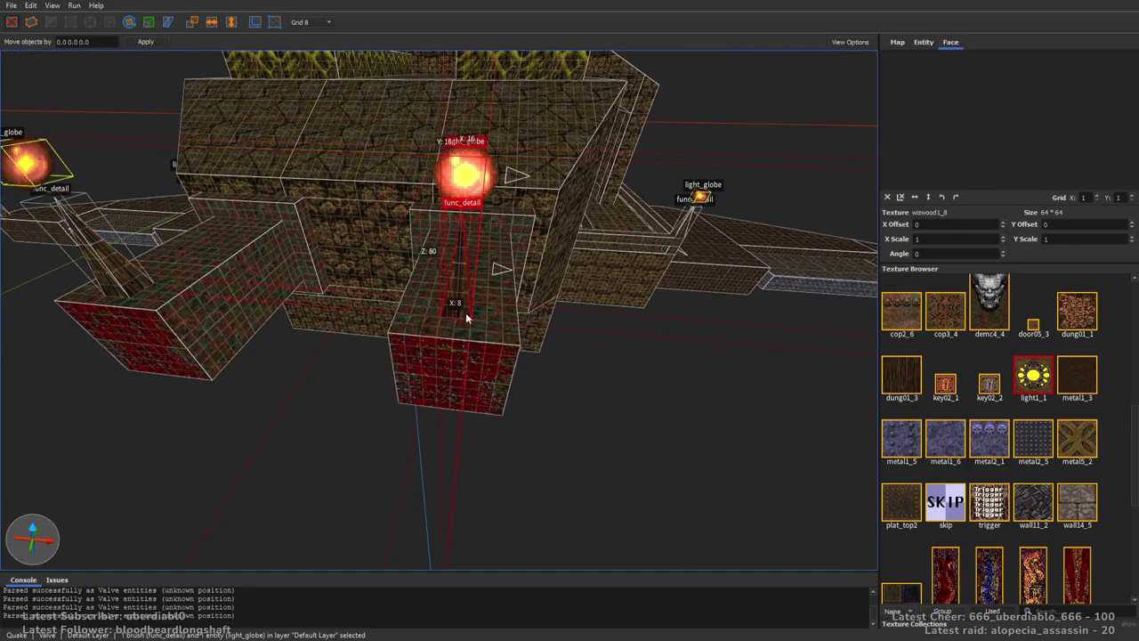
key("Escape")
Place a copy of the light_globe lamp post on top of the wooden pillar beside the func_plat lift.
key("d")
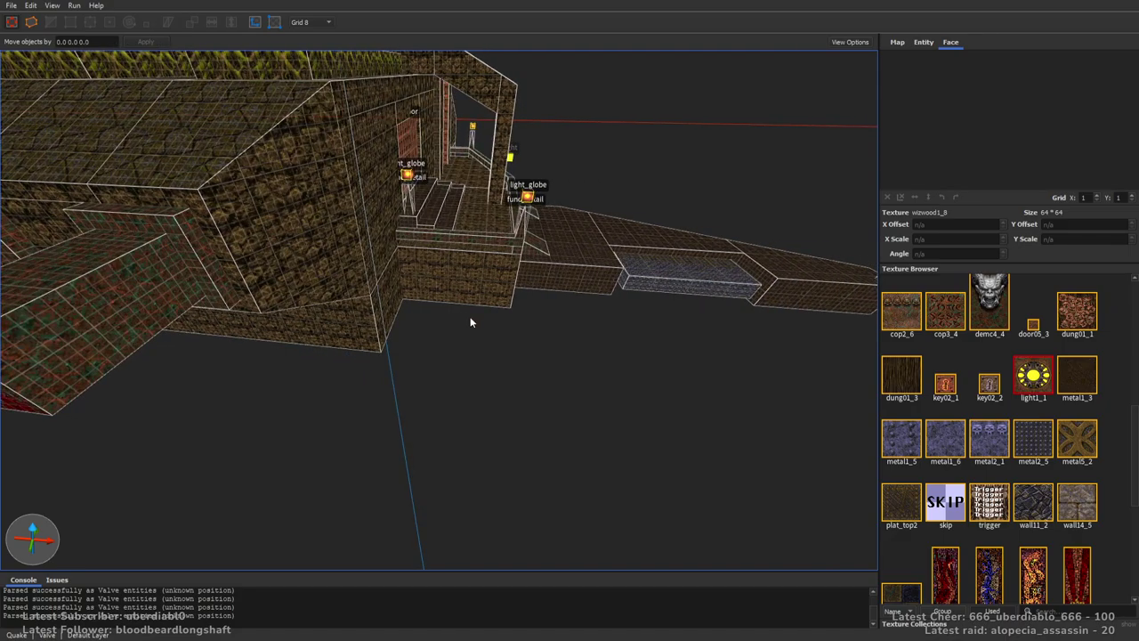
right_click_drag(470, 322, 588, 318)
mouse_move(471, 263)
right_mouse_down()
mouse_move(565, 269)
mouse_move(593, 315)
mouse_move(689, 234)
mouse_move(494, 262)
mouse_move(524, 216)
mouse_move(541, 202)
mouse_move(510, 252)
mouse_move(570, 262)
mouse_move(579, 332)
right_mouse_up()
key("w")
left_click(584, 335)
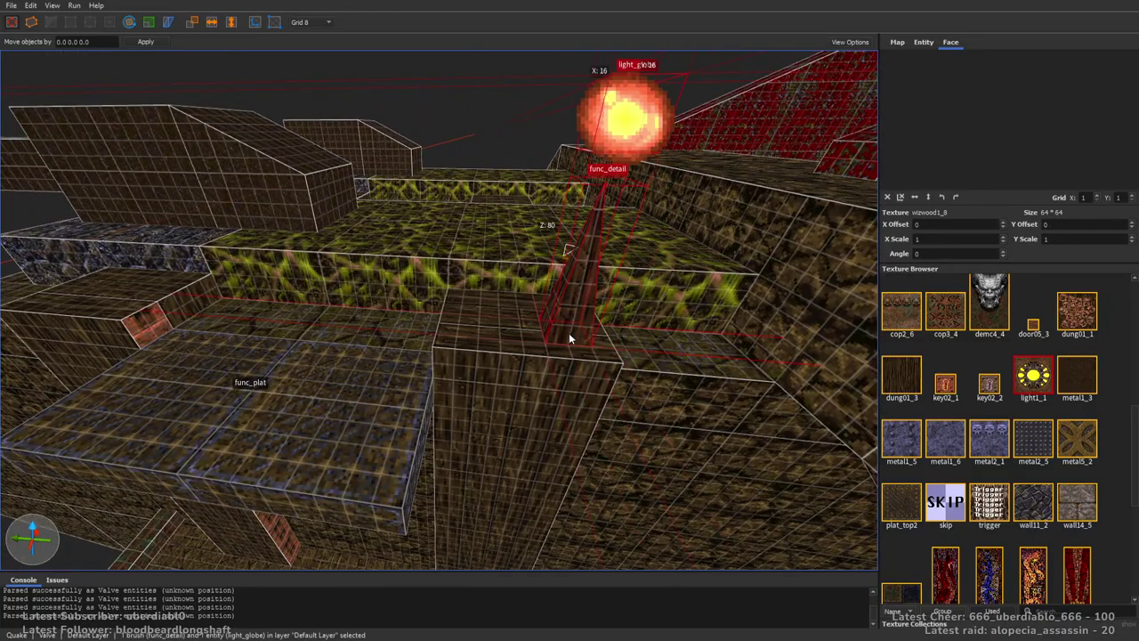
key("Escape")
right_click_drag(522, 366, 653, 386)
right_click_drag(473, 231, 571, 225)
key("Escape")
Place another copy of the light_globe lamp post on the edge of the sloped stone roof at the ship's rear.
scroll(534, 294, "down", 5)
right_click_drag(553, 306, 614, 282)
scroll(549, 310, "up", 10)
scroll(613, 282, "up", 3)
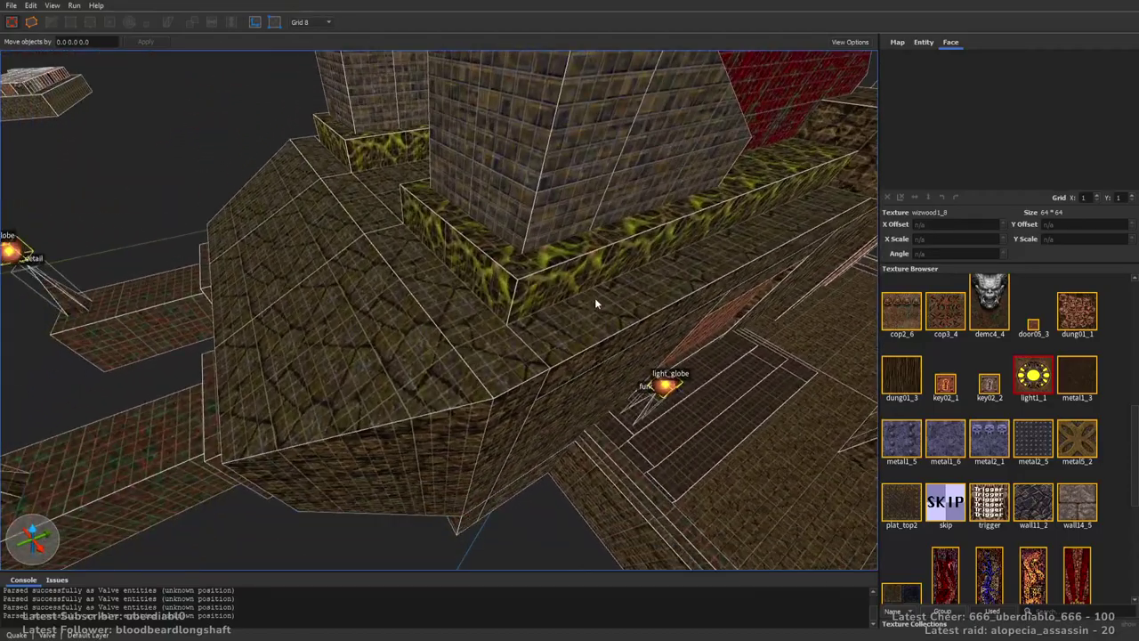
left_click(513, 359)
mouse_move(503, 362)
right_mouse_down()
mouse_move(611, 359)
mouse_move(590, 353)
right_mouse_up()
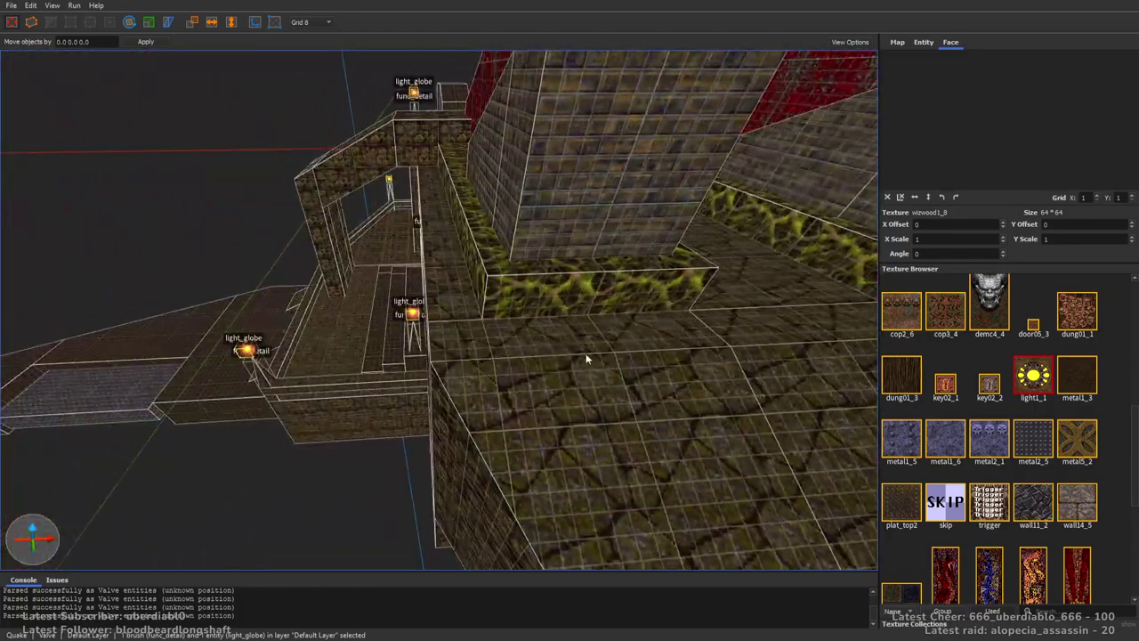
mouse_move(474, 353)
right_mouse_down()
mouse_move(462, 339)
mouse_move(523, 307)
mouse_move(445, 290)
mouse_move(490, 322)
mouse_move(585, 321)
mouse_move(616, 306)
mouse_move(602, 280)
mouse_move(674, 280)
mouse_move(717, 312)
mouse_move(707, 285)
mouse_move(647, 331)
mouse_move(672, 287)
mouse_move(600, 293)
mouse_move(602, 212)
mouse_move(730, 249)
mouse_move(544, 281)
mouse_move(681, 261)
mouse_move(564, 275)
mouse_move(778, 274)
mouse_move(745, 265)
mouse_move(747, 277)
mouse_move(555, 282)
mouse_move(541, 264)
mouse_move(531, 299)
right_mouse_up()
Place a monster_enforcer on the interior room's floor near the health boxes, rotated to angle 90.
scroll(650, 297, "up", 10)
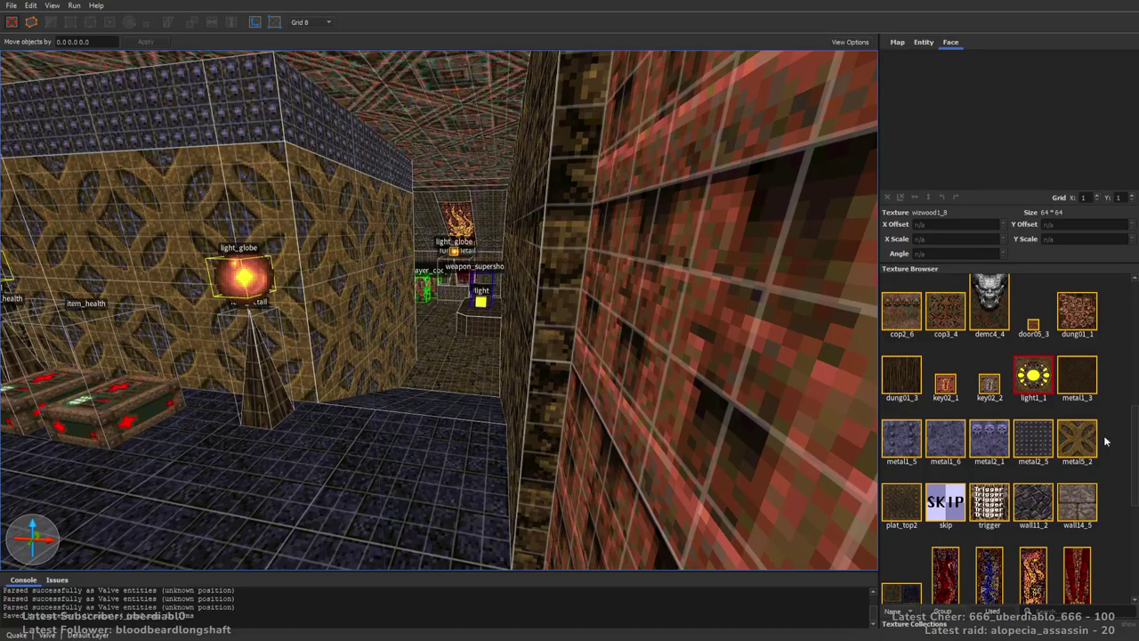
left_click_drag(1133, 420, 1104, 255)
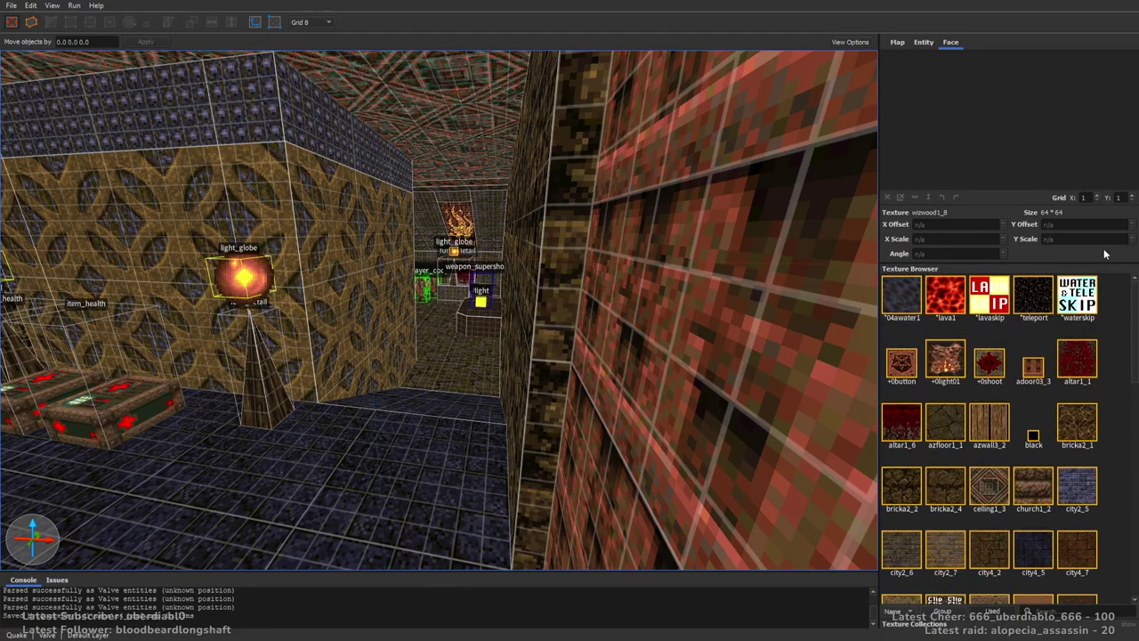
left_click(922, 43)
left_click_drag(1133, 443, 1133, 503)
right_click_drag(570, 303, 584, 333)
left_click_drag(1052, 428, 439, 389)
key("alt+Left")
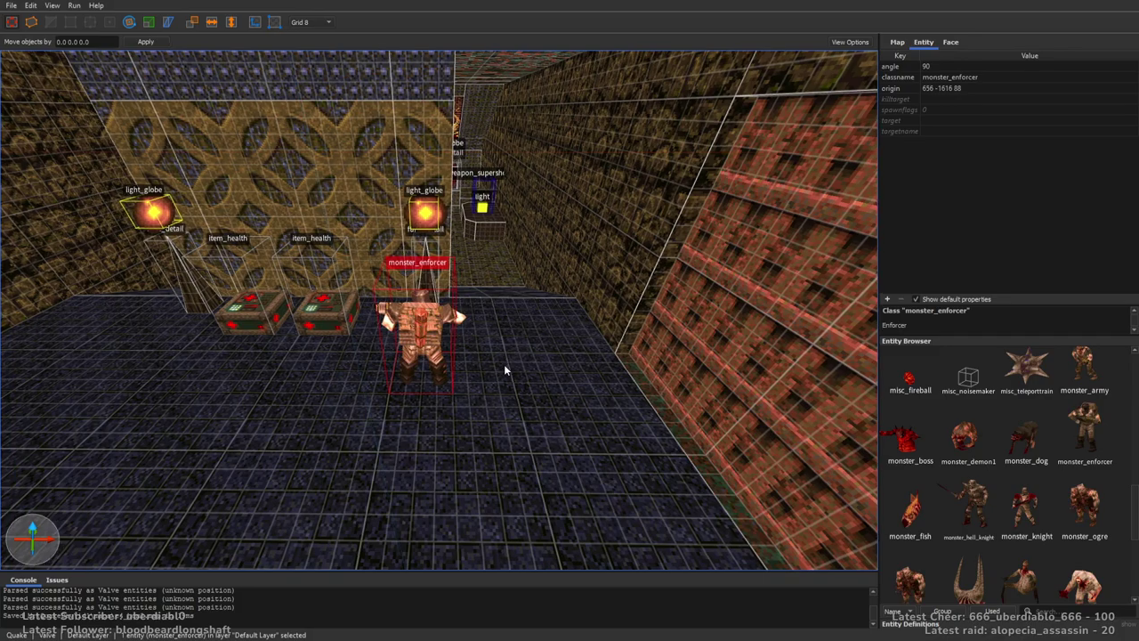
Place a copy of the monster_enforcer on the opposite side of the health boxes.
right_click_drag(503, 364, 497, 382)
key("ctrl+d")
left_click_drag(556, 374, 286, 374)
middle_click_drag(286, 374, 249, 377)
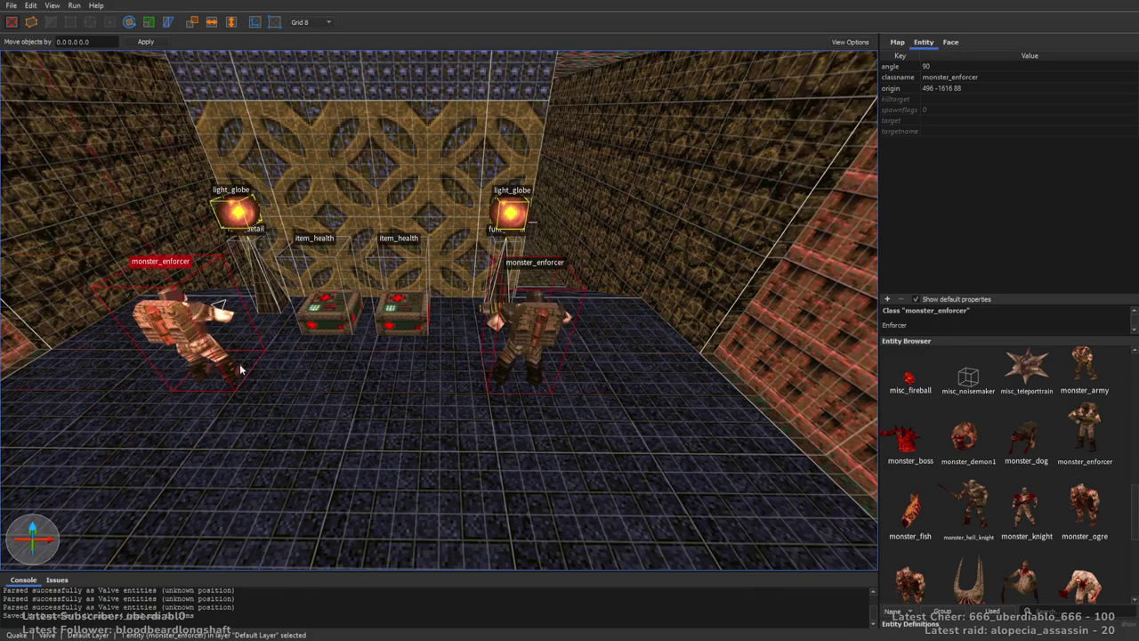
middle_click_drag(290, 345, 434, 354)
Copy an enforcer to the open floor, change its classname to monster_army, and place a duplicate of it across the room.
left_click_drag(434, 354, 431, 484, "ctrl")
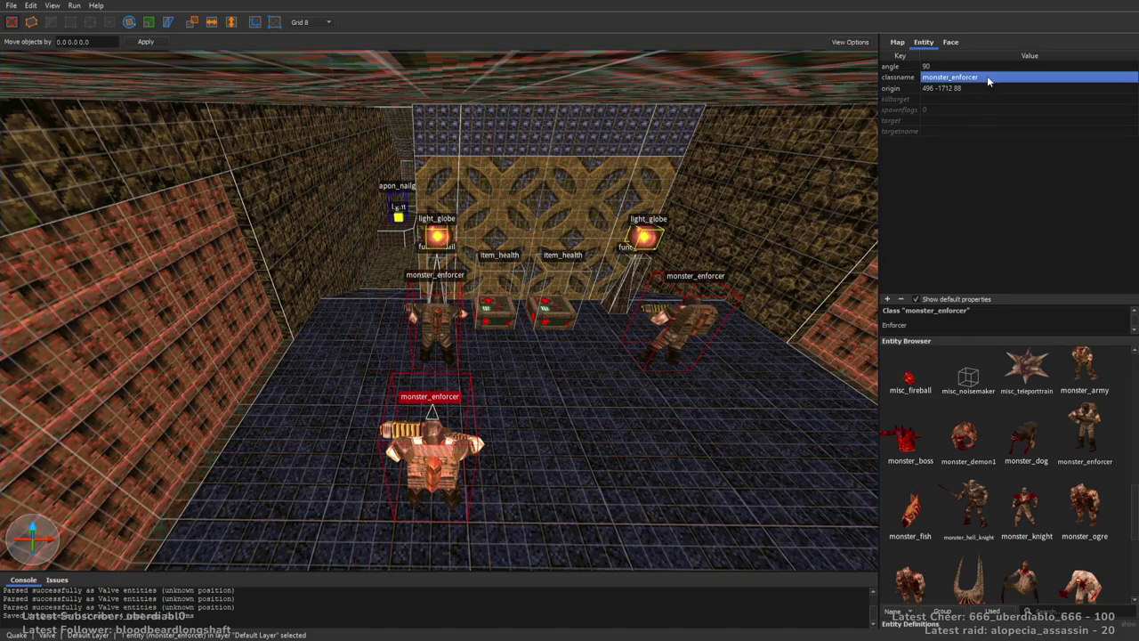
key("BackSpace")
key("BackSpace")
key("BackSpace")
key("BackSpace")
key("BackSpace")
key("BackSpace")
type("army")
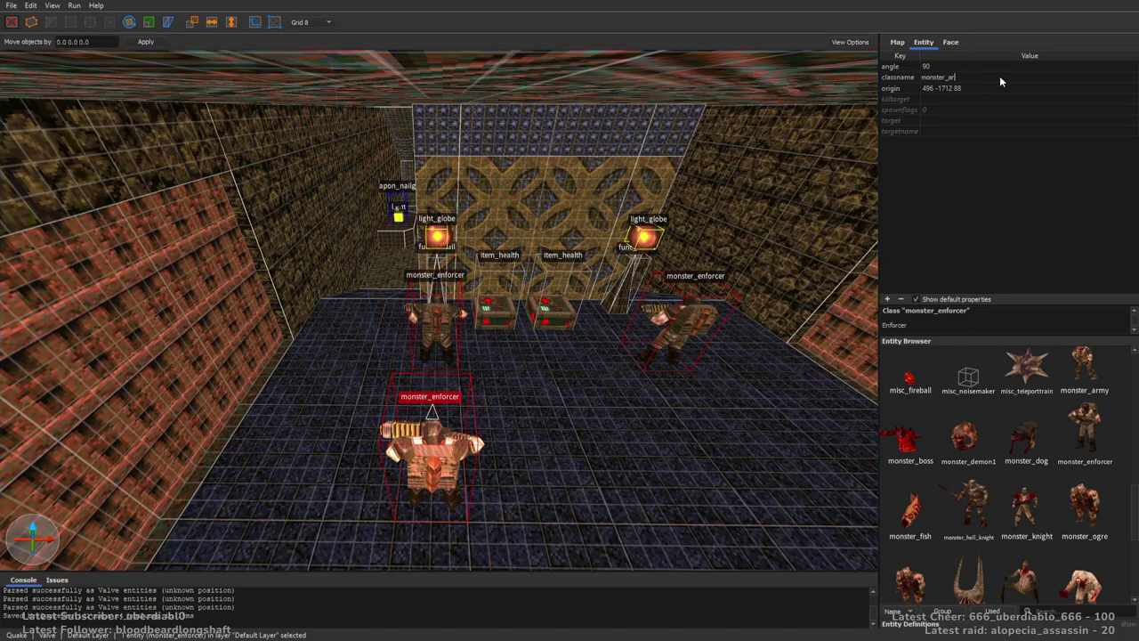
key("Return")
middle_click_drag(750, 256, 267, 347)
left_click_drag(267, 347, 642, 344, "ctrl")
Set the Not on Easy spawnflag on both monster_enforcers.
left_click(540, 214)
left_click(943, 110)
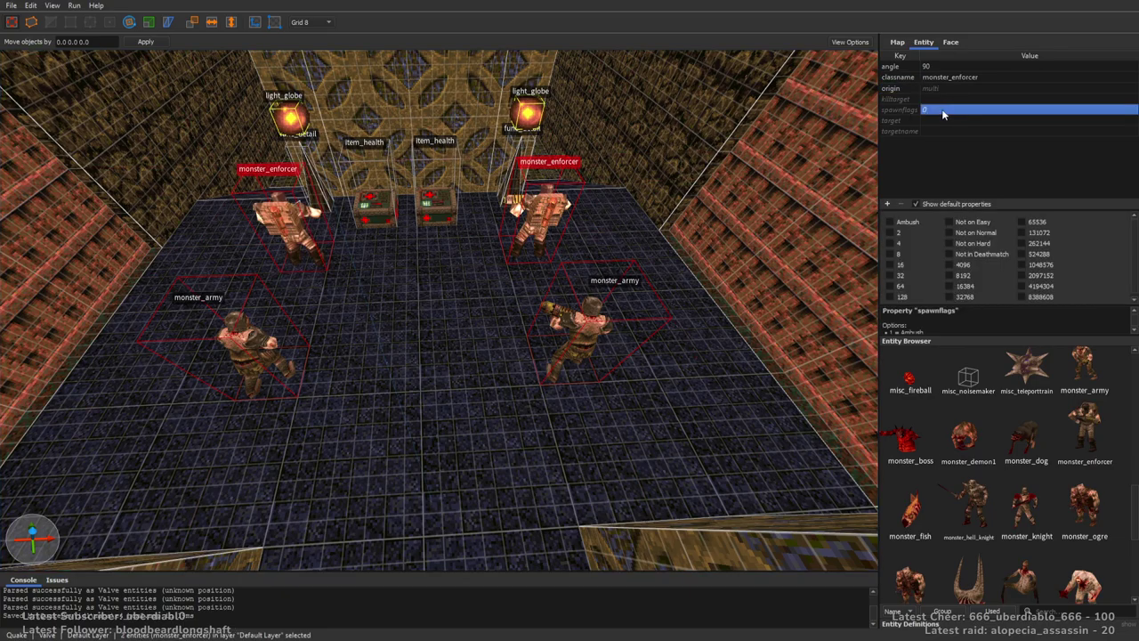
left_click(974, 223)
Add two more monster_enforcer copies along the room's centre, one between the rear enforcers and one between the two monster_army soldiers.
right_click_drag(534, 285, 472, 267)
left_click_drag(467, 183, 326, 183, "ctrl")
right_click_drag(677, 285, 614, 272)
left_click_drag(449, 223, 440, 368, "ctrl")
key("Escape")
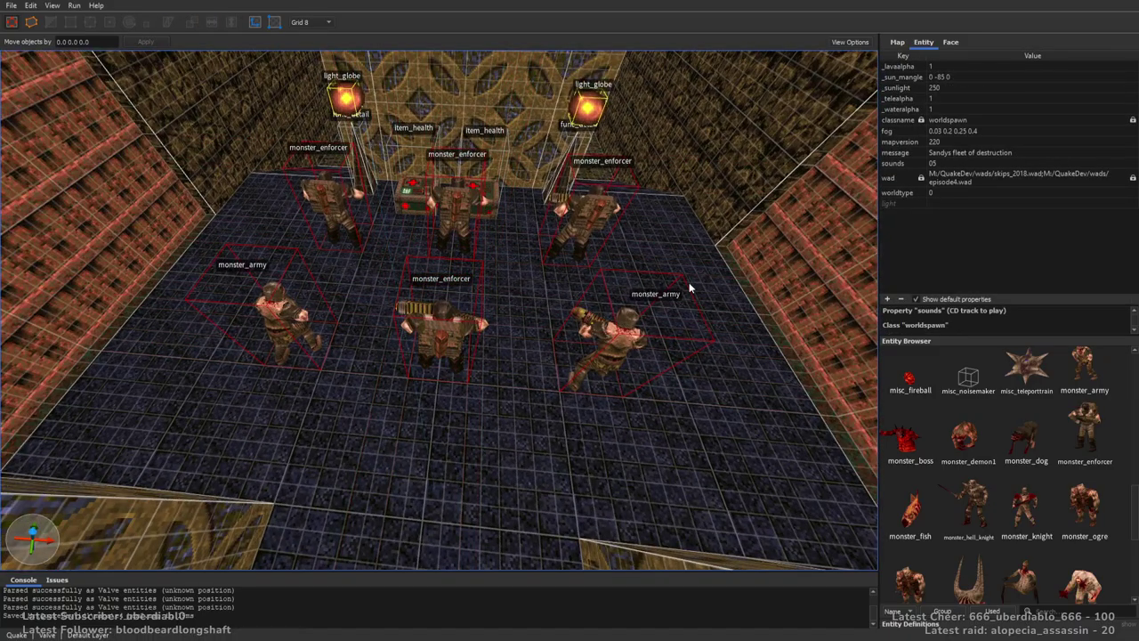
Place an item_spikes ammo box on the floor beside the wooden crates near the green armor.
right_click_drag(440, 357, 581, 381)
scroll(1121, 495, "down", 2)
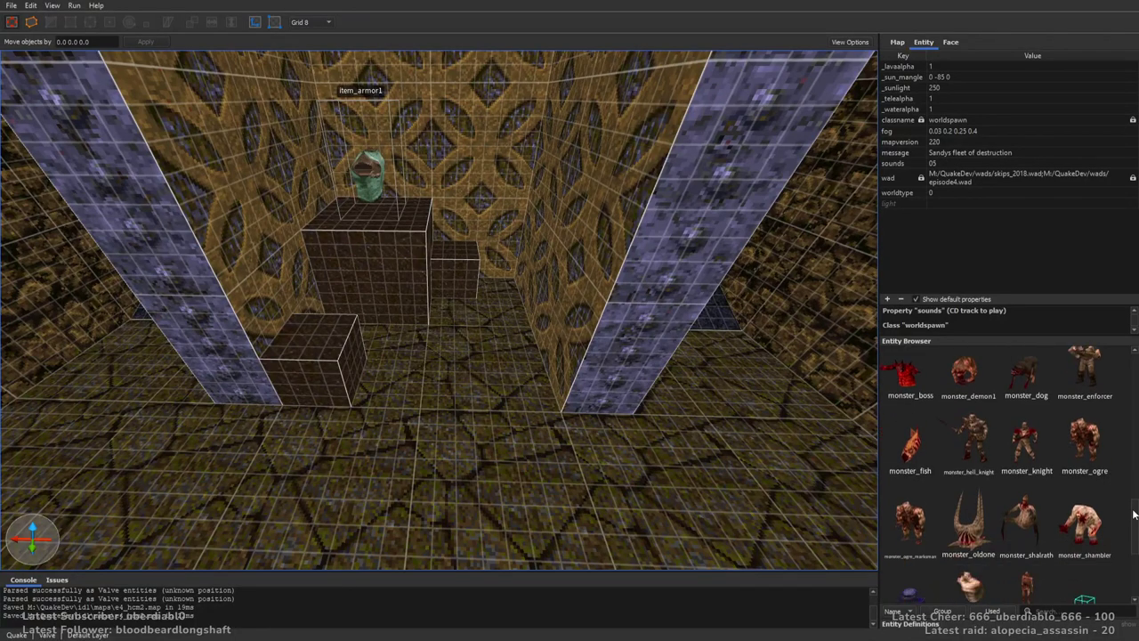
left_click_drag(1134, 516, 1134, 426)
left_click_drag(970, 531, 461, 334)
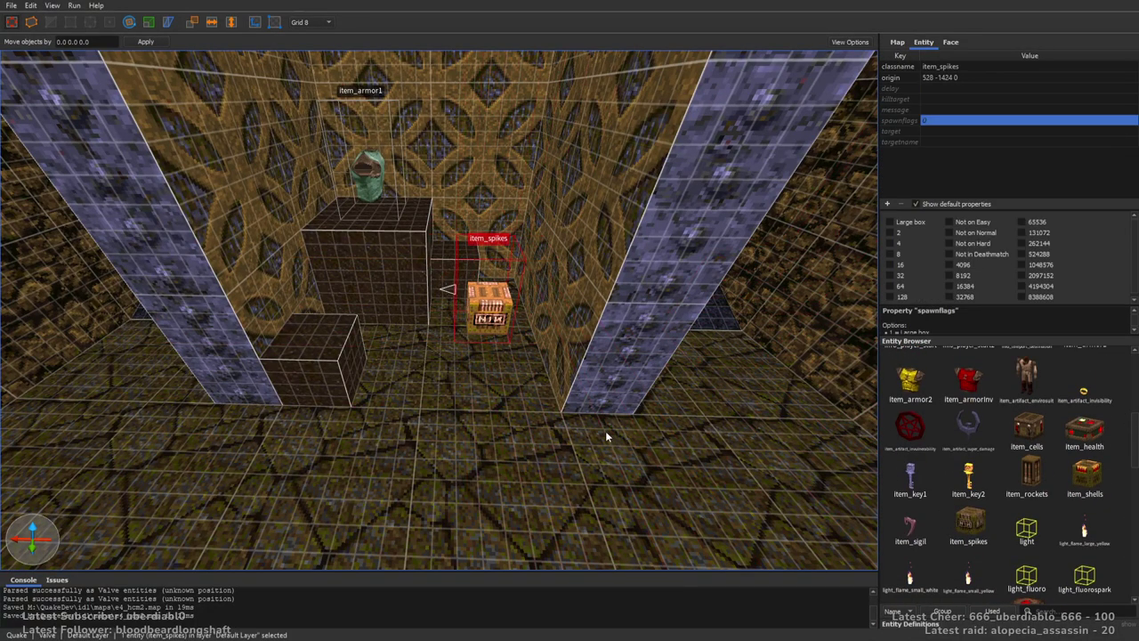
key("Escape")
Place an item_shells pickup on the floor, and an item_health between the red block and the stone wall.
right_click_drag(367, 400, 562, 320)
left_click_drag(1065, 459, 436, 383)
right_click_drag(436, 383, 604, 411)
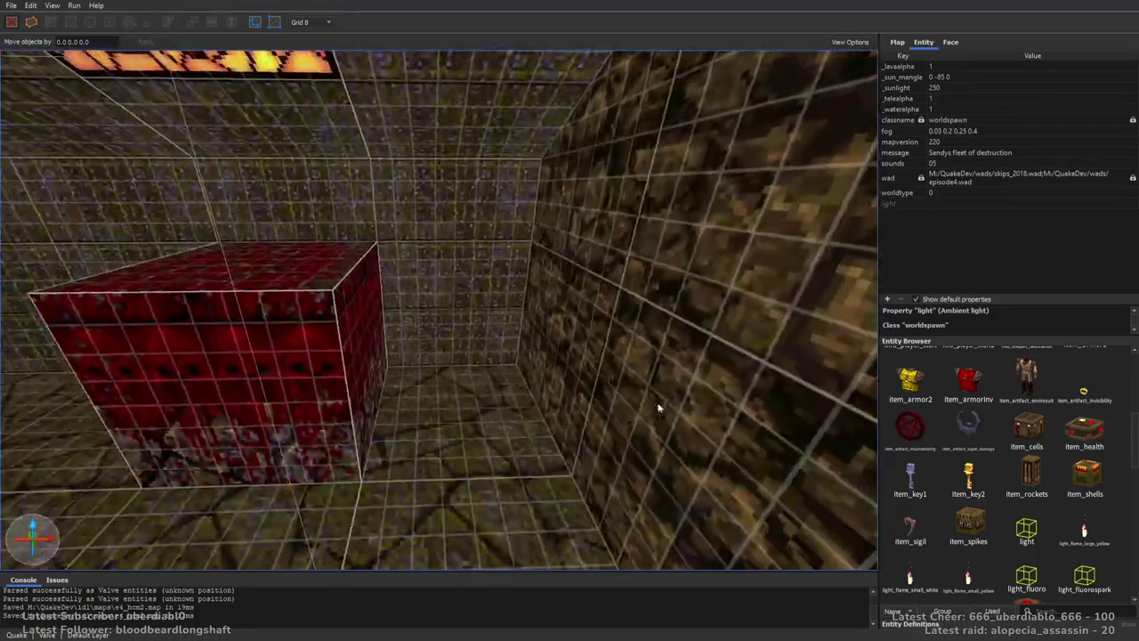
left_click_drag(1084, 434, 480, 396)
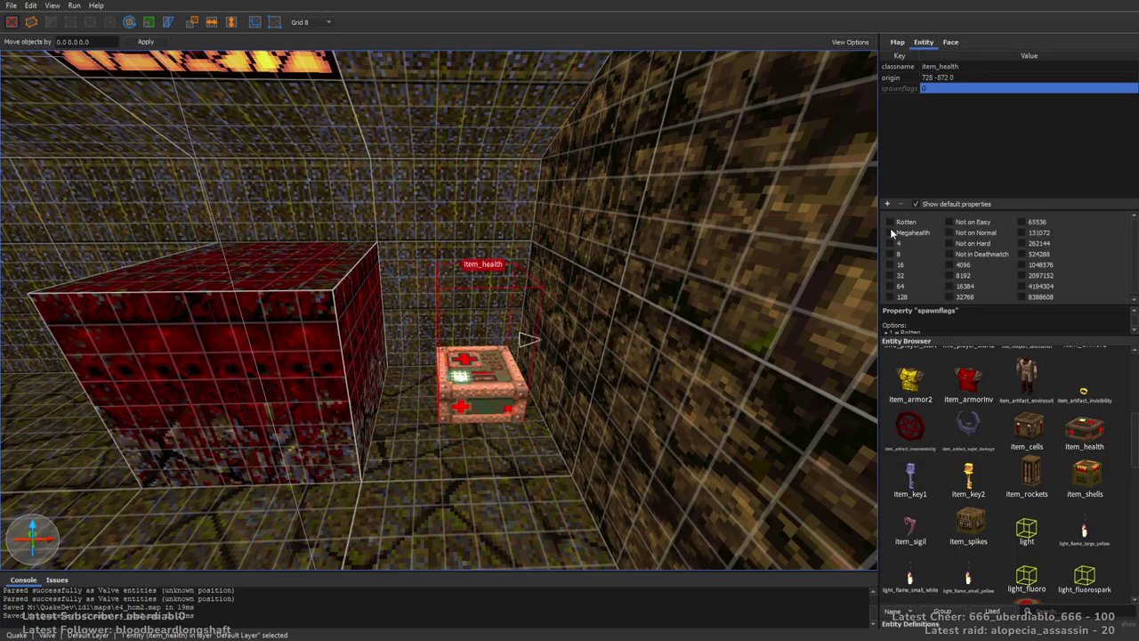
right_click_drag(569, 339, 512, 418)
key("Escape")
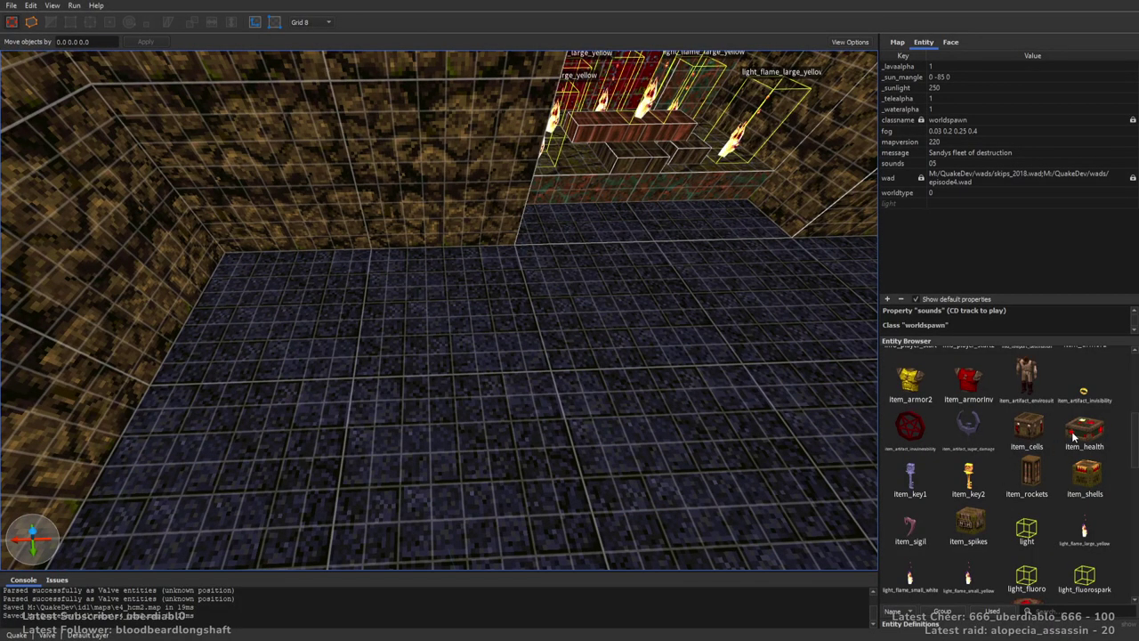
Place a monster_ogre in front of the candle altar at angle 90, with the Ambush, Not on Easy and Not on Normal spawnflags.
left_click_drag(1135, 428, 1134, 393)
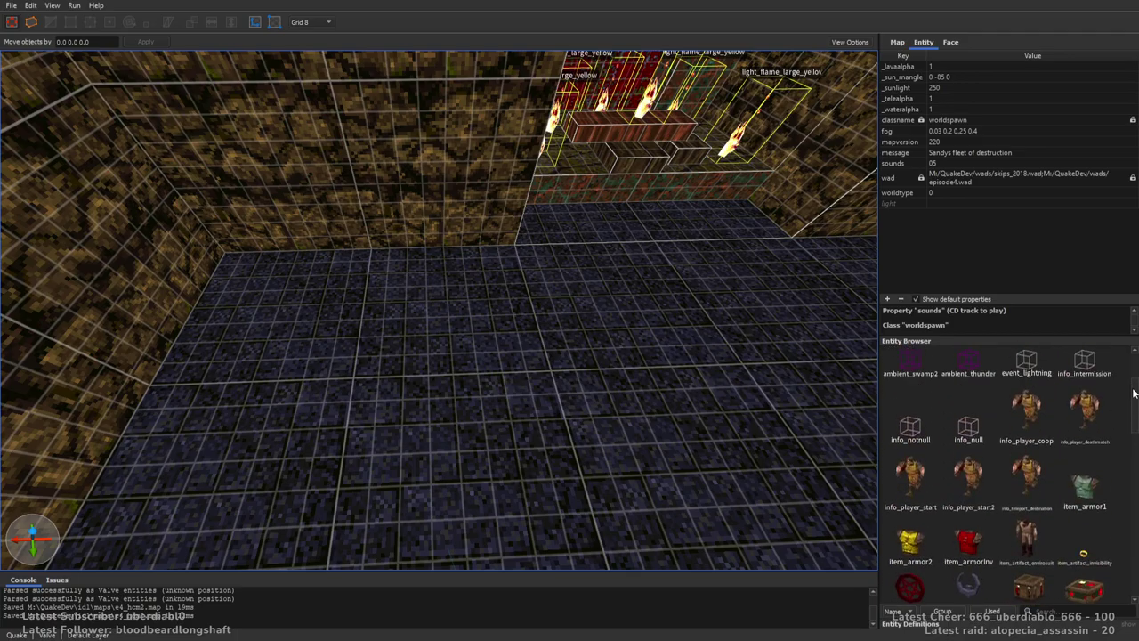
mouse_move(577, 361)
right_mouse_down()
mouse_move(847, 289)
mouse_move(745, 331)
mouse_move(621, 345)
mouse_move(591, 324)
mouse_move(628, 335)
mouse_move(583, 354)
right_mouse_up()
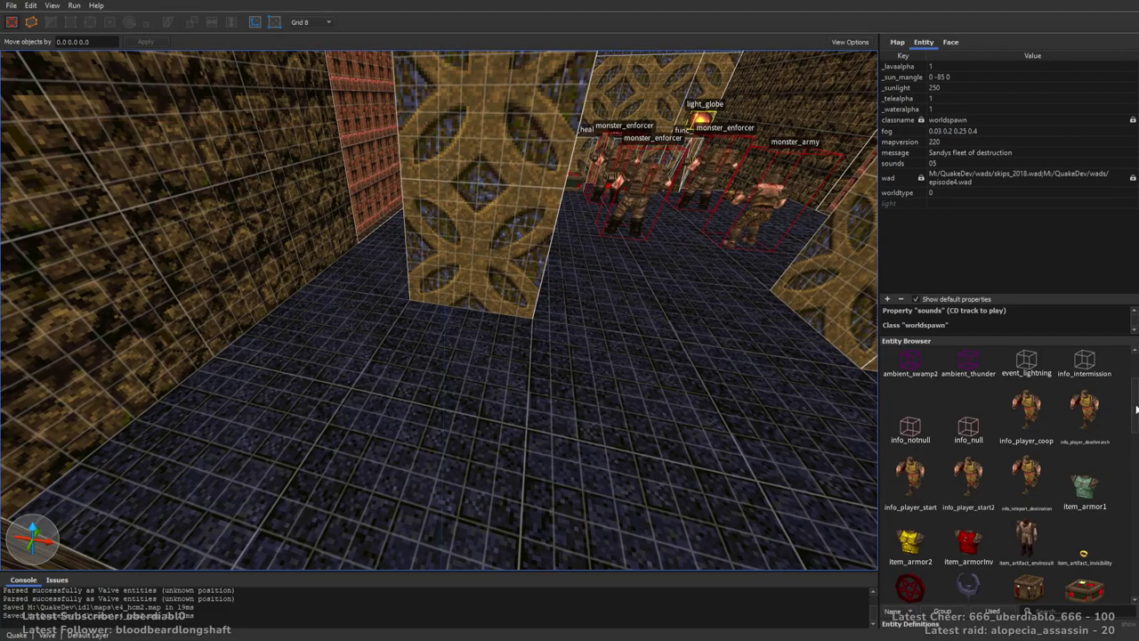
scroll(1135, 407, "down", 10)
right_click_drag(572, 346, 656, 347)
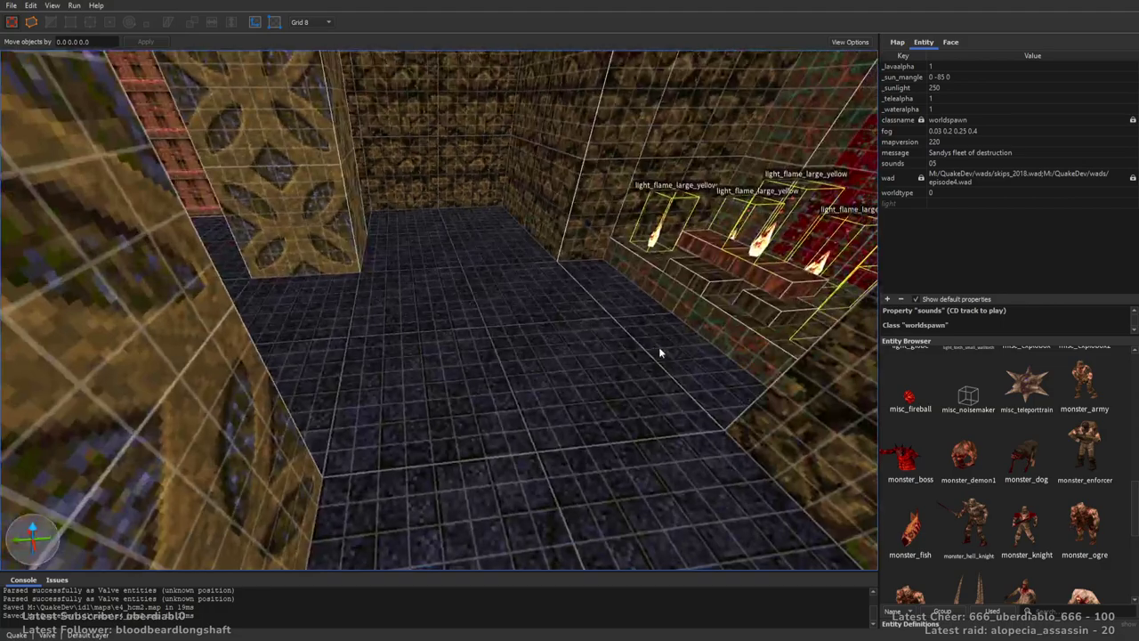
left_click_drag(1075, 528, 558, 379)
right_click_drag(565, 379, 688, 318)
key("alt+Left")
key("Right")
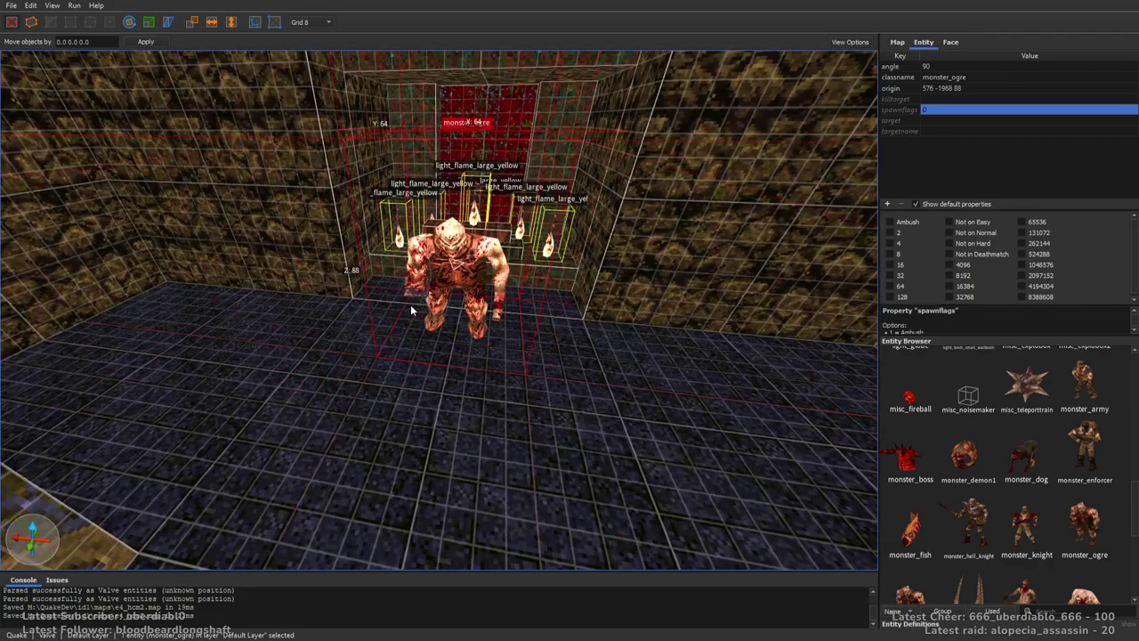
left_click(907, 223)
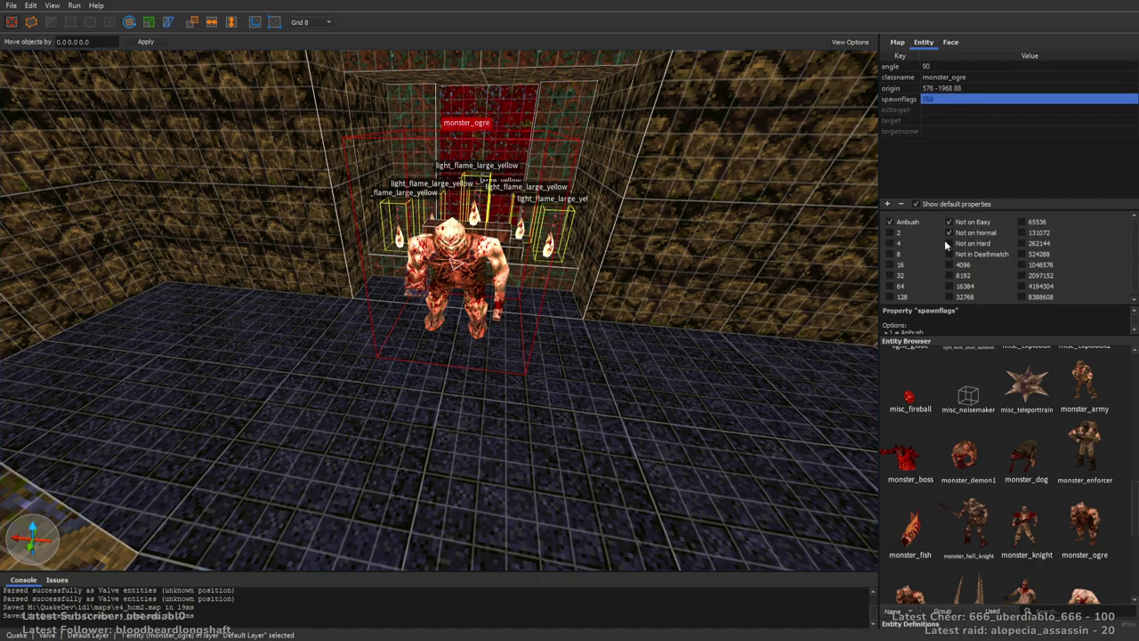
Place an item_health on the blue tiled floor of the ogre's altar room, near the stone wall.
scroll(719, 329, "down", 3)
key("Escape")
right_click_drag(719, 328, 1135, 503)
scroll(1083, 501, "up", 5)
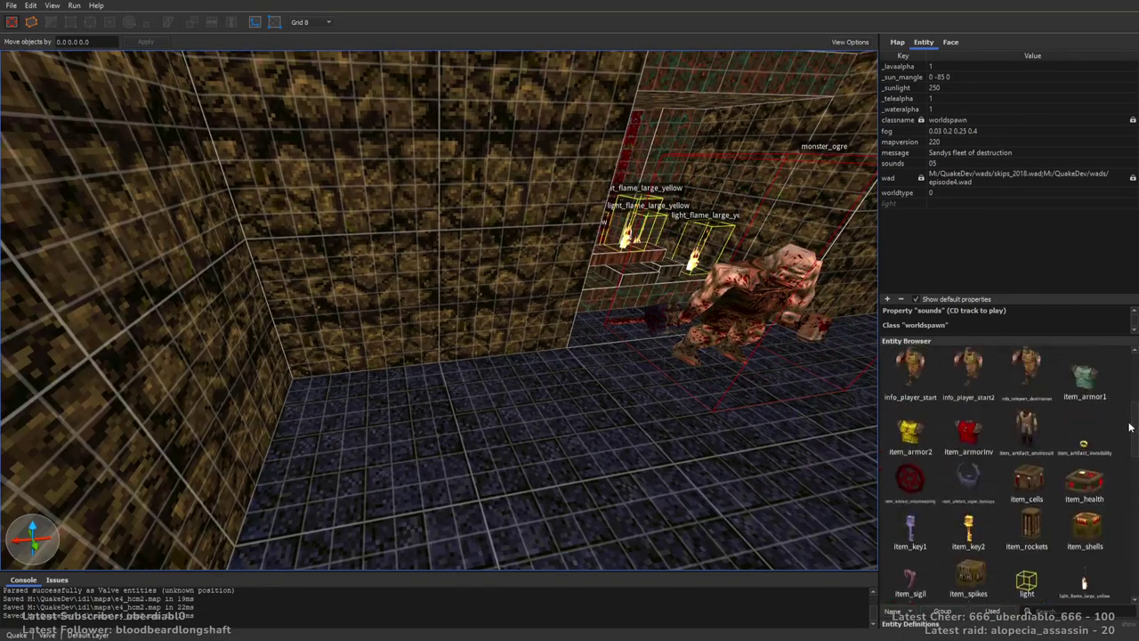
left_click_drag(1084, 500, 385, 454)
key("Escape")
Place a monster_wizard above the outer walkway between the stairs and the sloped wall, with the Ambush spawnflag.
right_click_drag(598, 405, 516, 388)
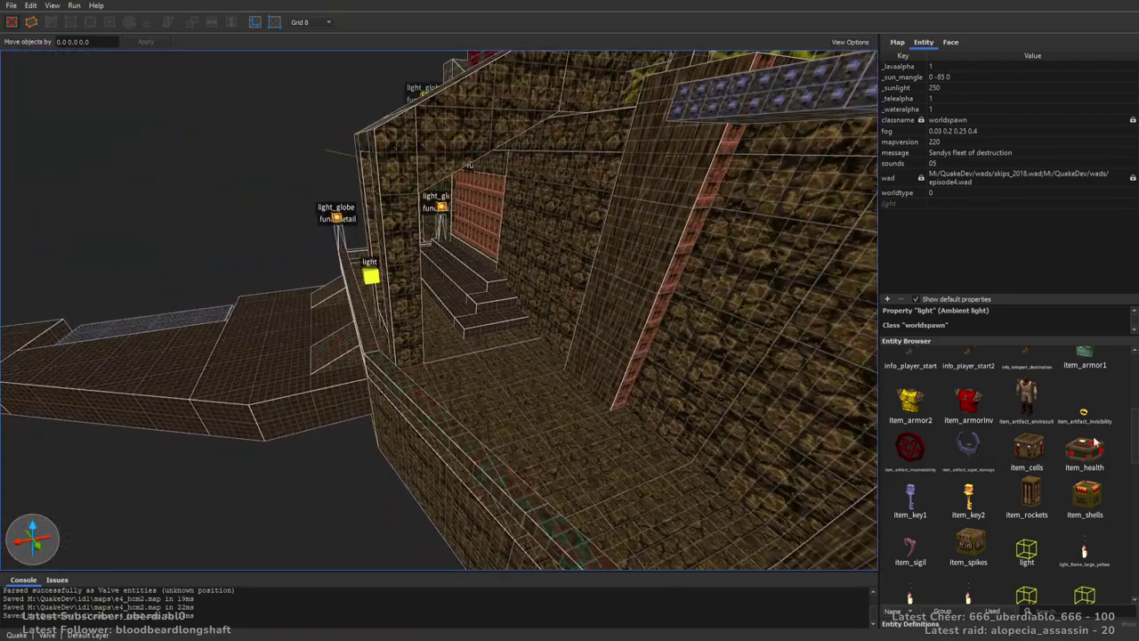
left_click_drag(1136, 441, 1126, 539)
left_click_drag(976, 548, 508, 283)
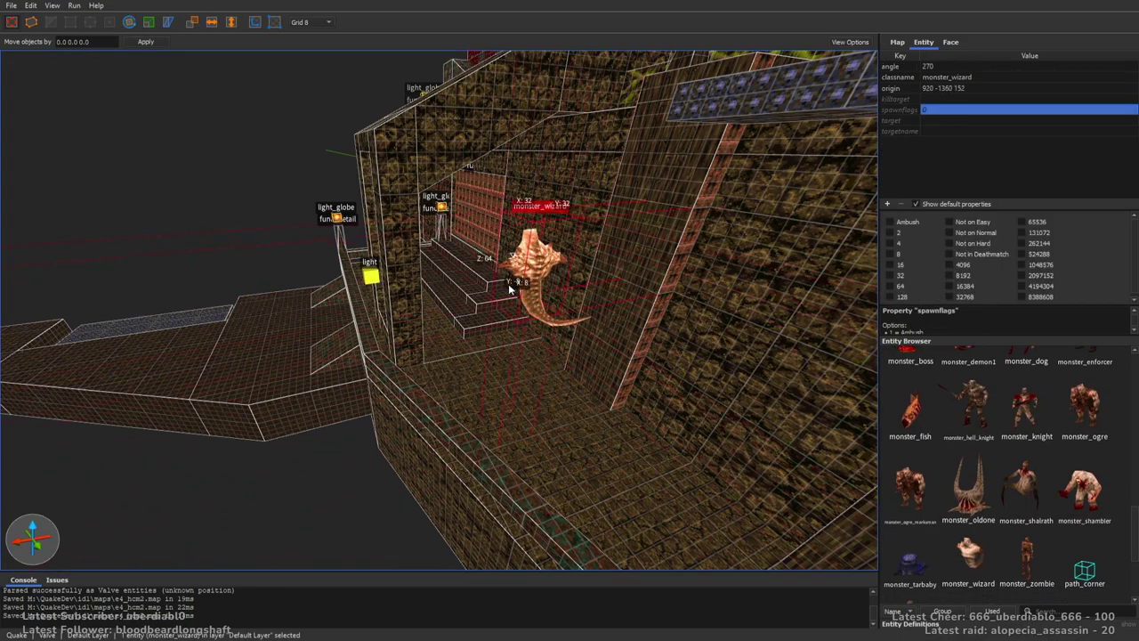
left_click(890, 222)
Duplicate the monster_wizard twice into the air outside the walkway railing, using the Ambush and Not on Easy spawnflags.
right_click_drag(623, 285, 498, 311)
left_click_drag(475, 309, 450, 273)
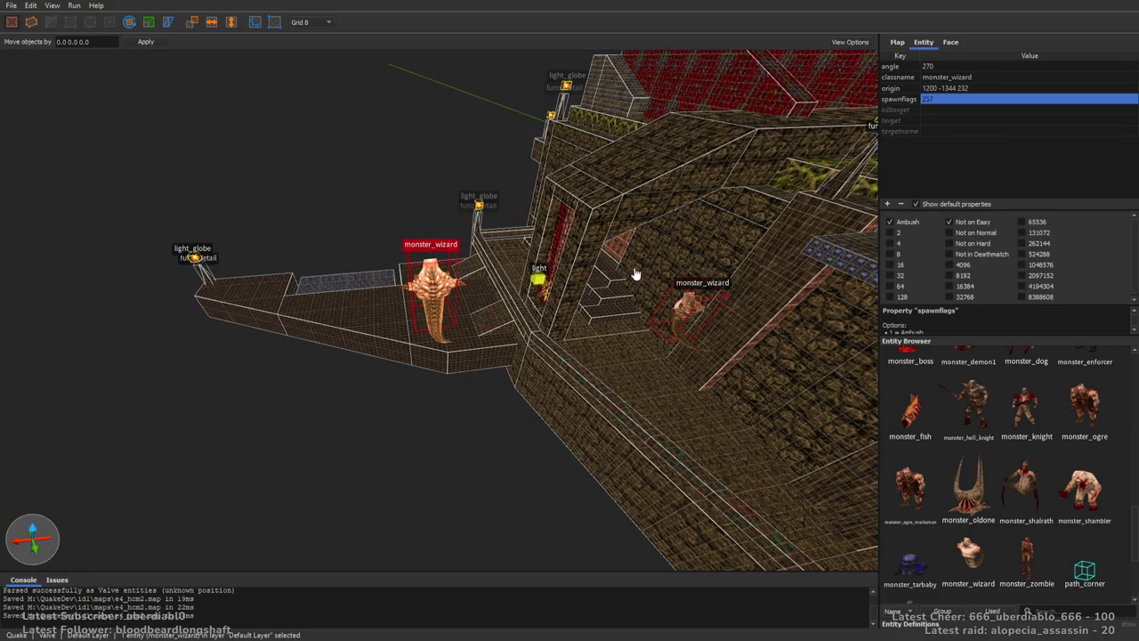
right_click_drag(654, 271, 285, 301)
left_click_drag(238, 284, 548, 360, "ctrl")
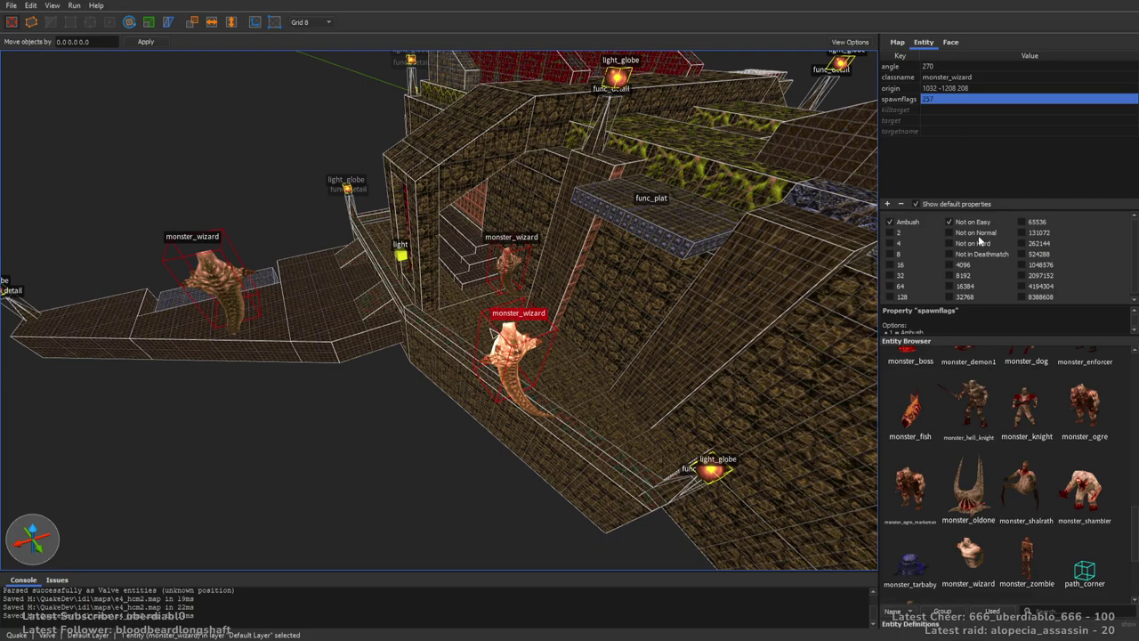
Add two more monster_wizard copies hovering around the side wing, with the Ambush and Not on Easy spawnflags.
right_click_drag(659, 284, 508, 368)
left_click_drag(508, 368, 428, 311)
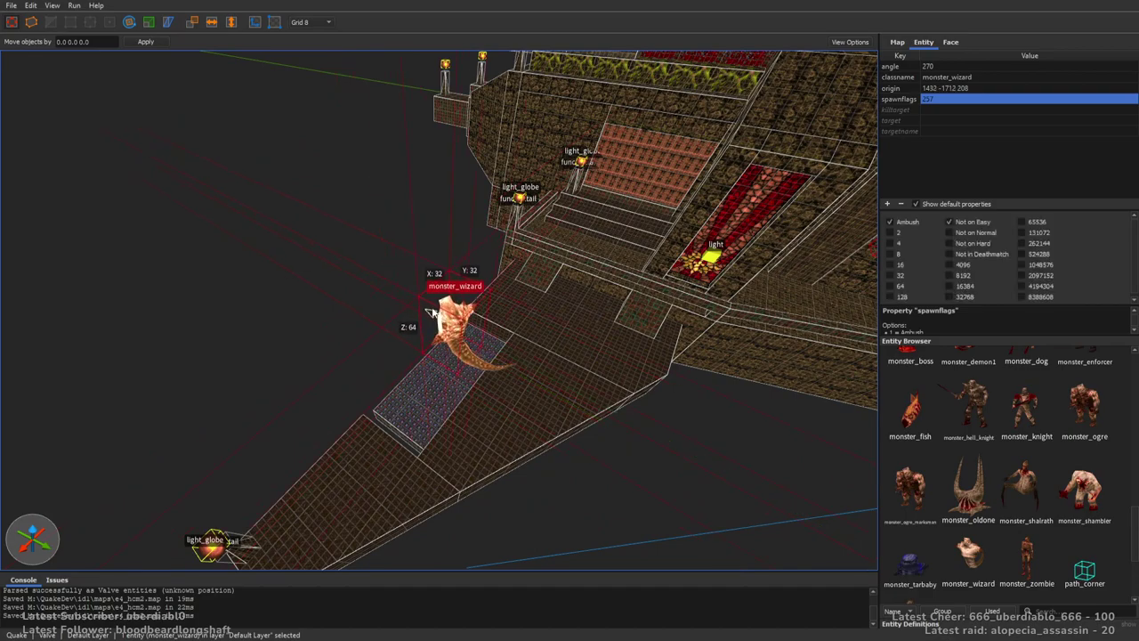
right_click_drag(725, 245, 619, 280)
left_click_drag(612, 352, 480, 271, "ctrl")
key("Delete")
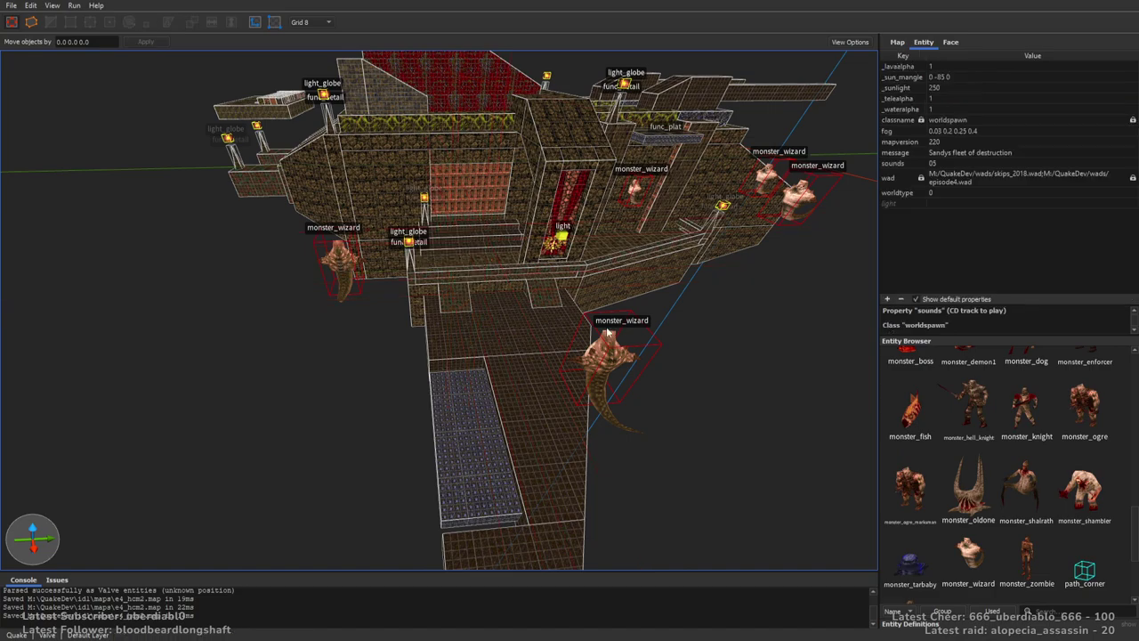
Select all five monster_wizard entities and duplicate them to the opposite side of the ship on grid 16.
left_click(609, 335)
left_click(793, 188, "ctrl")
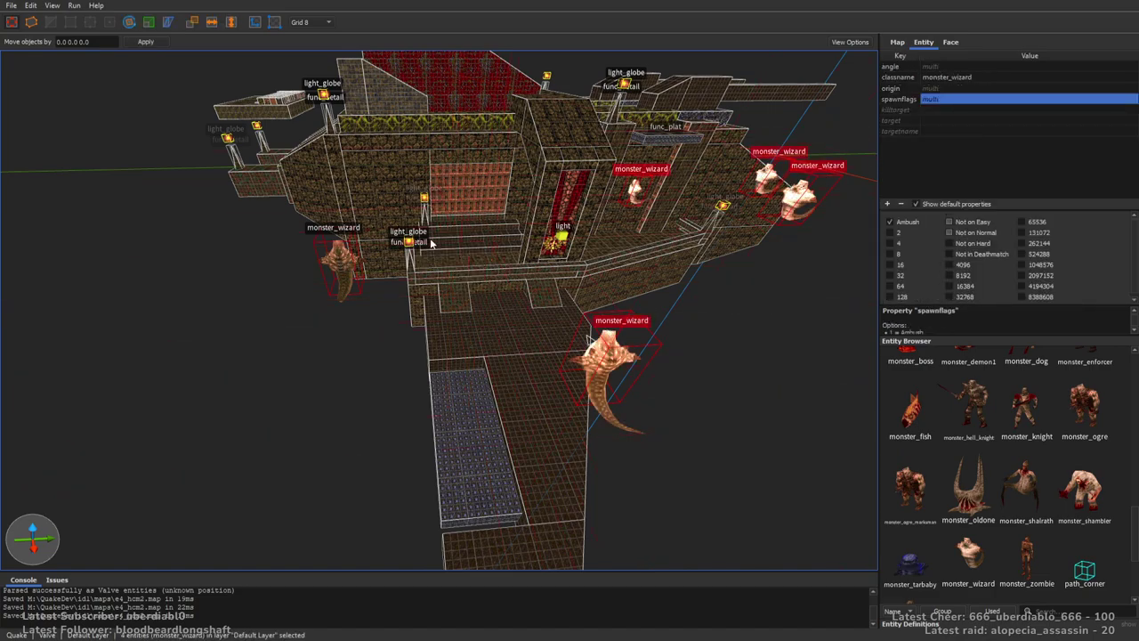
right_click_drag(360, 267, 656, 318)
scroll(655, 318, "up", 6)
key("plus")
right_click_drag(620, 357, 432, 229)
key("space")
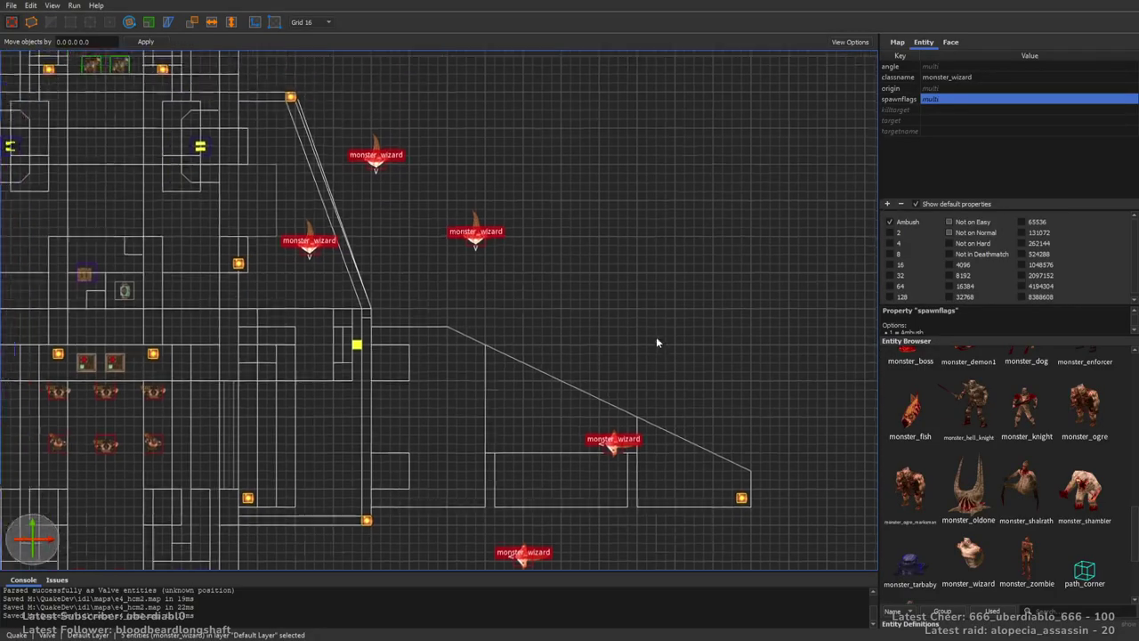
right_click_drag(519, 306, 750, 297)
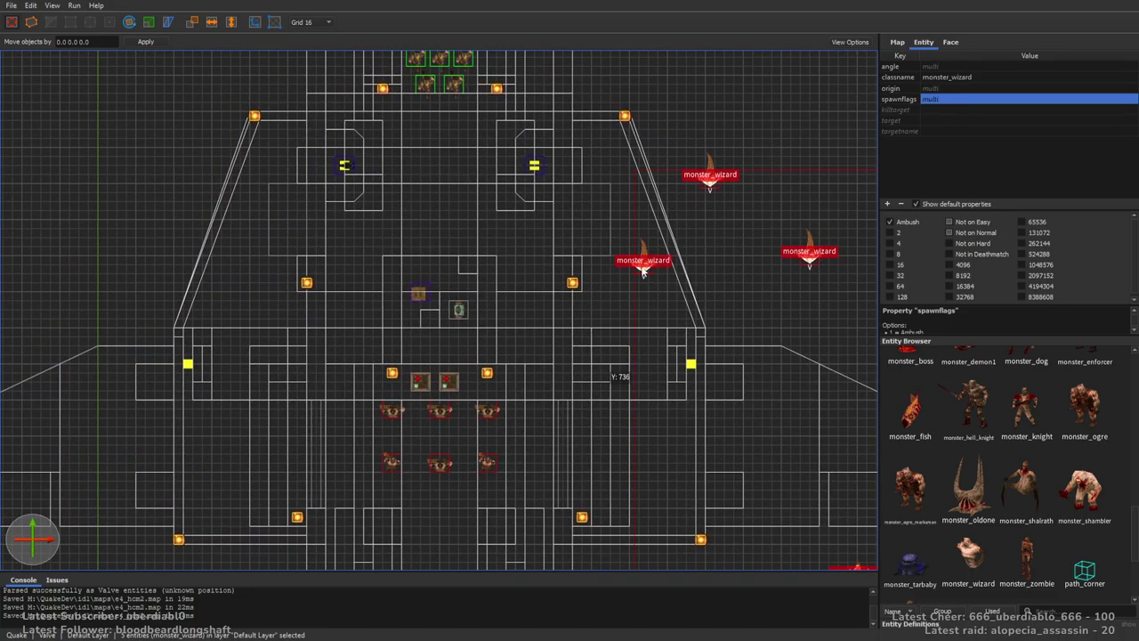
left_click_drag(642, 272, 228, 271, "ctrl")
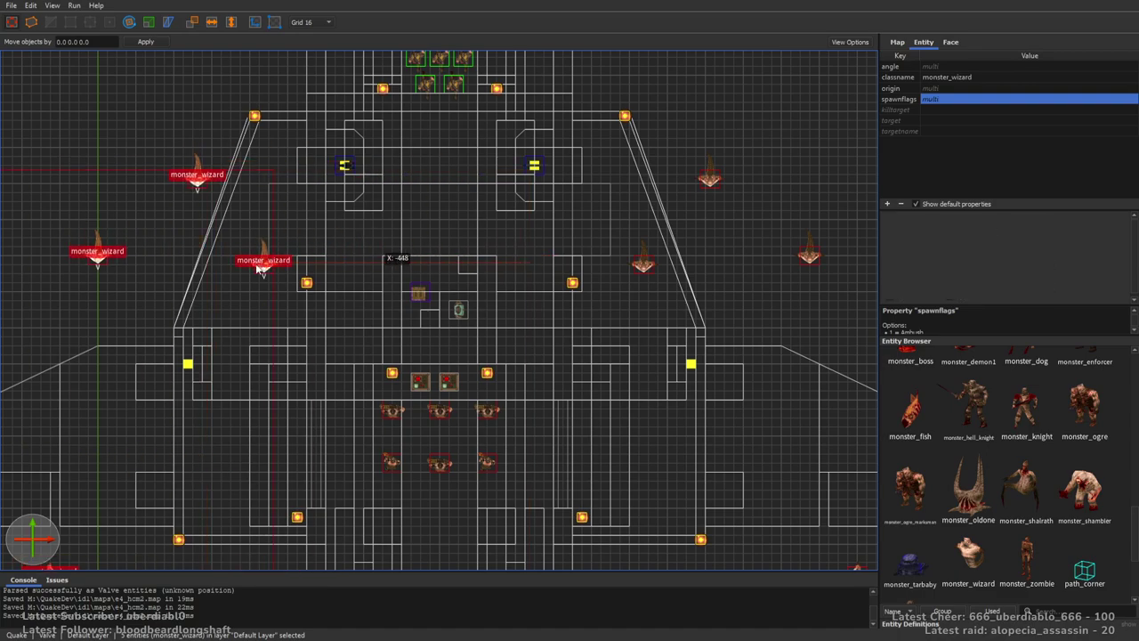
right_click_drag(558, 301, 556, 302)
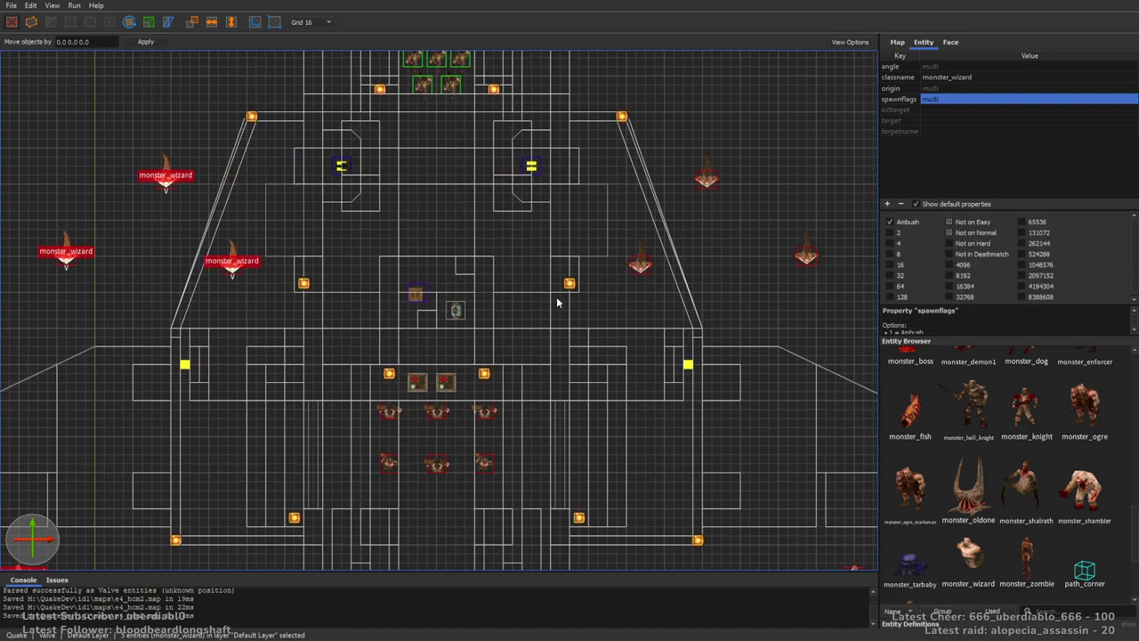
key("Escape")
key("ctrl+Tab")
key("ctrl+Tab")
key("ctrl+Tab")
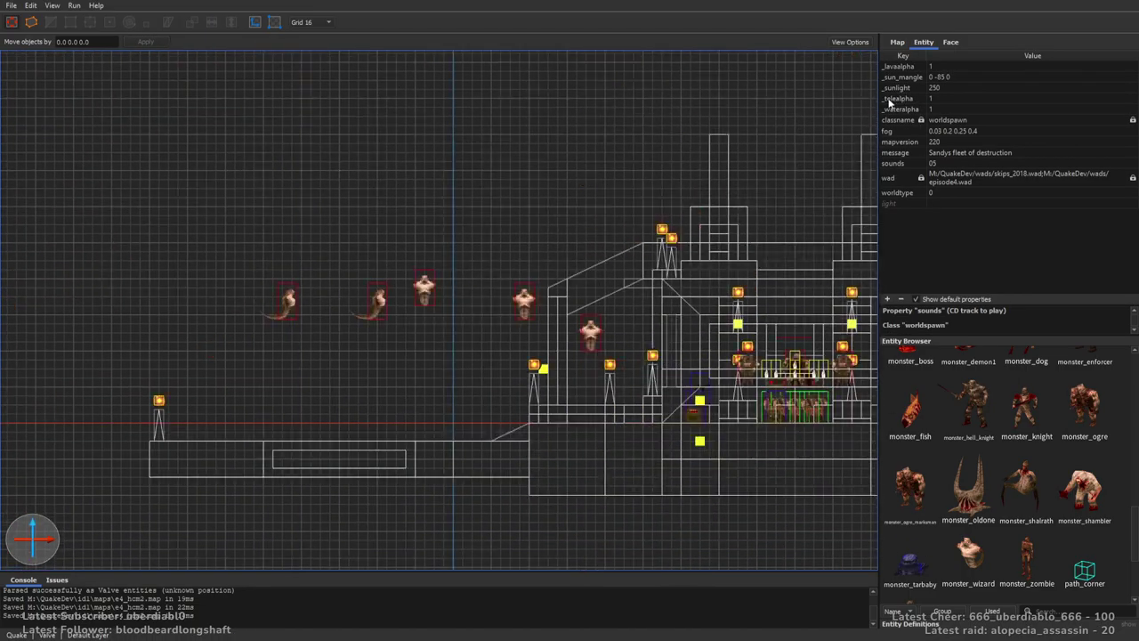
scroll(709, 182, "down", 10)
scroll(709, 181, "up", 6)
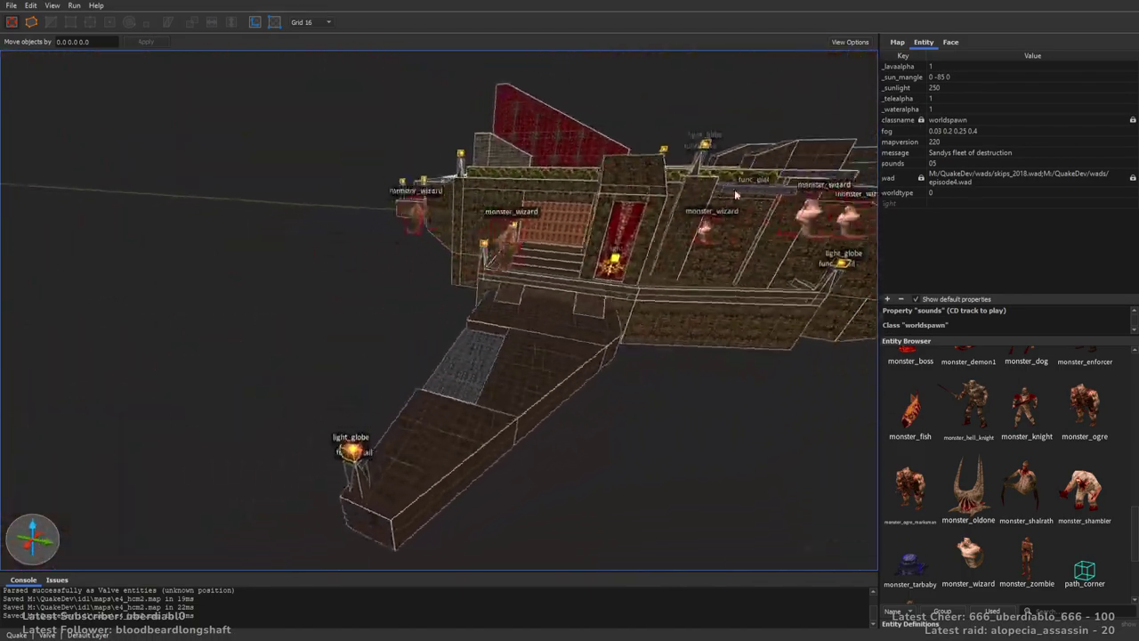
scroll(759, 196, "down", 8)
scroll(660, 169, "up", 3)
right_click_drag(650, 167, 703, 185, "alt")
scroll(696, 187, "up", 5)
scroll(754, 228, "up", 5)
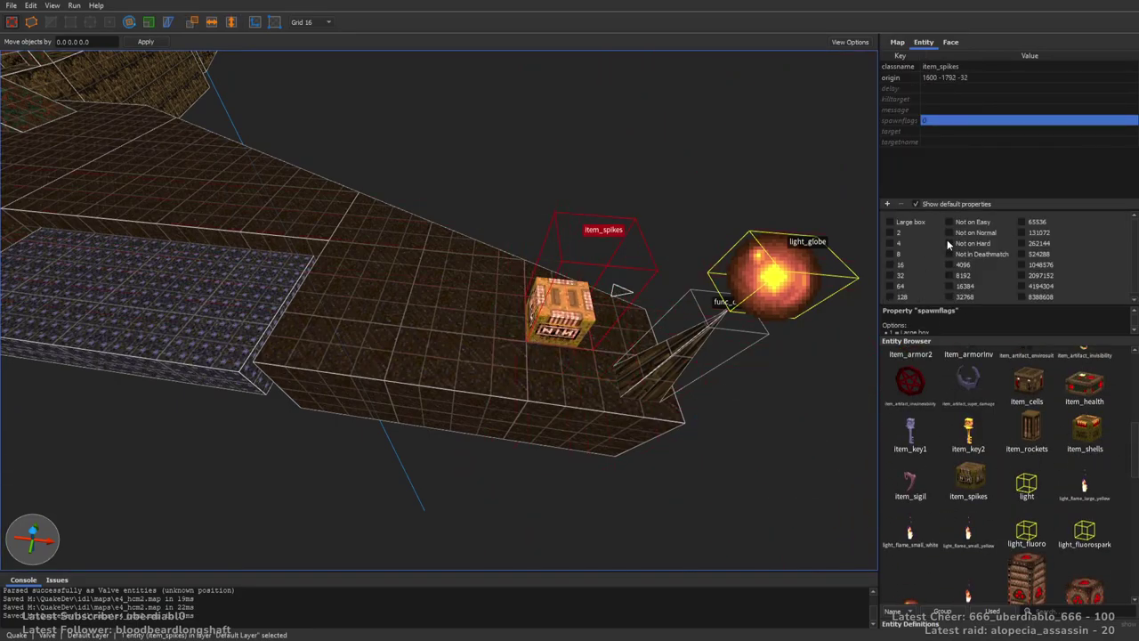
key("Escape")
Place an item_shells box beside the lamp on the opposite wing's tip, at origin -464 -1808 -32.
right_click_drag(844, 247, 930, 343)
left_click_drag(1056, 431, 367, 346)
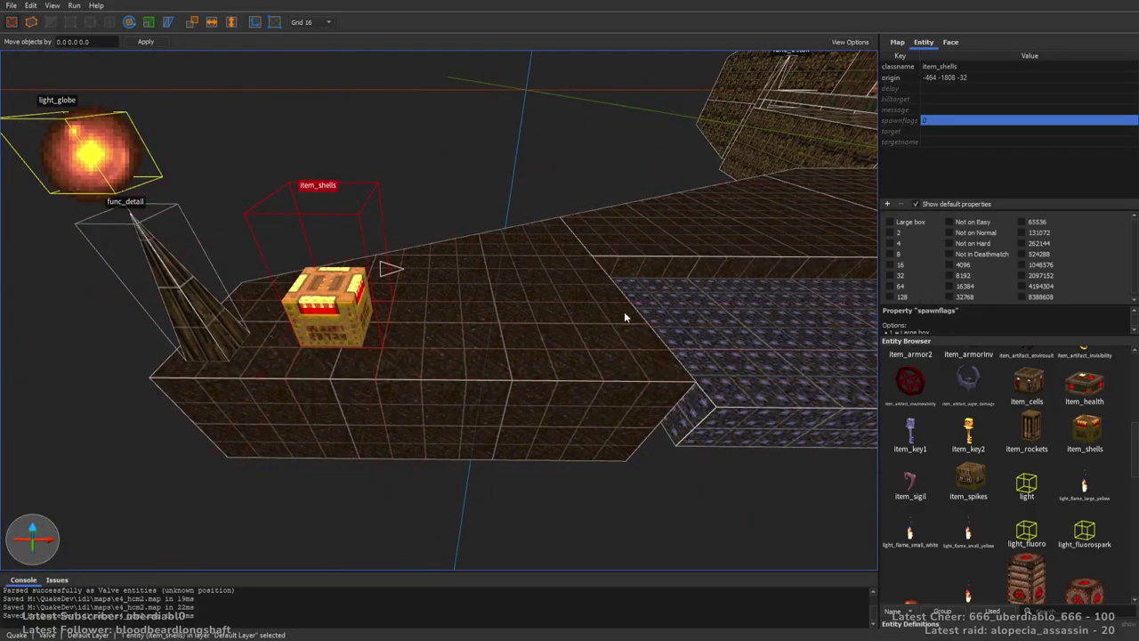
right_click_drag(542, 310, 676, 294)
Examine the ship's exterior, window lights, walkways and wings with the texture browser open.
left_click(951, 42)
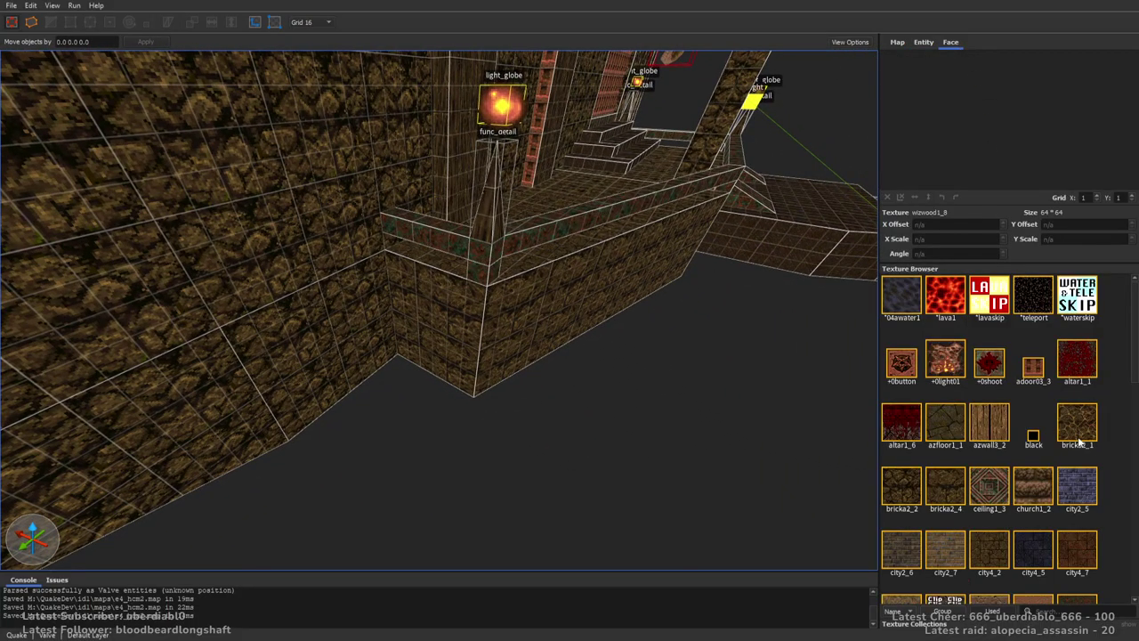
right_click_drag(854, 329, 608, 325)
right_click_drag(740, 258, 699, 230)
scroll(632, 233, "down", 5)
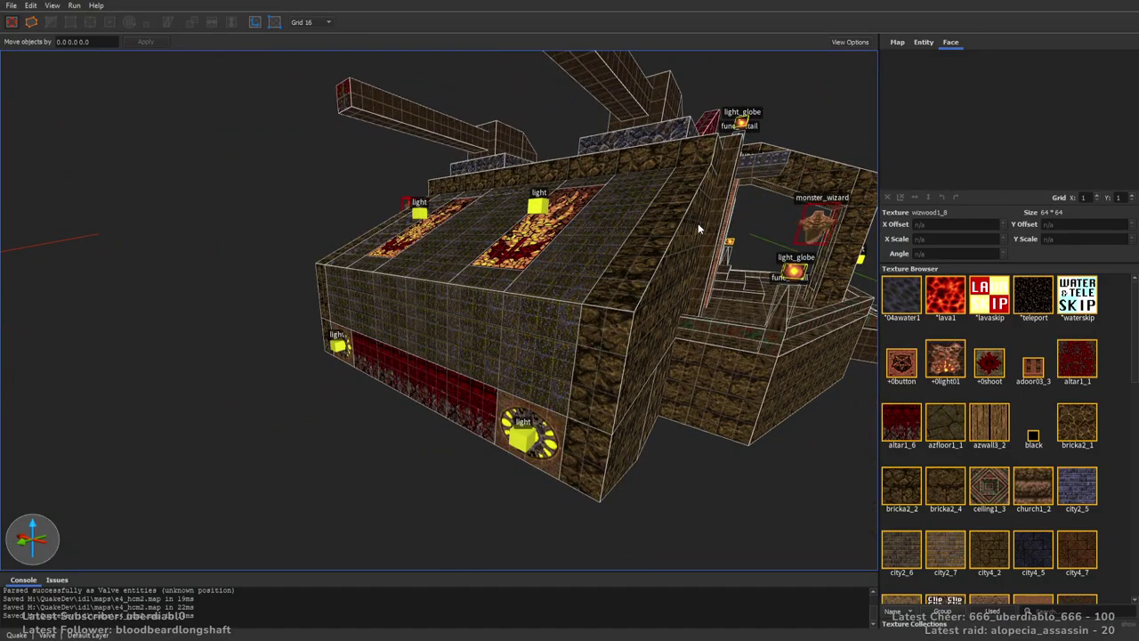
right_click_drag(697, 222, 800, 373)
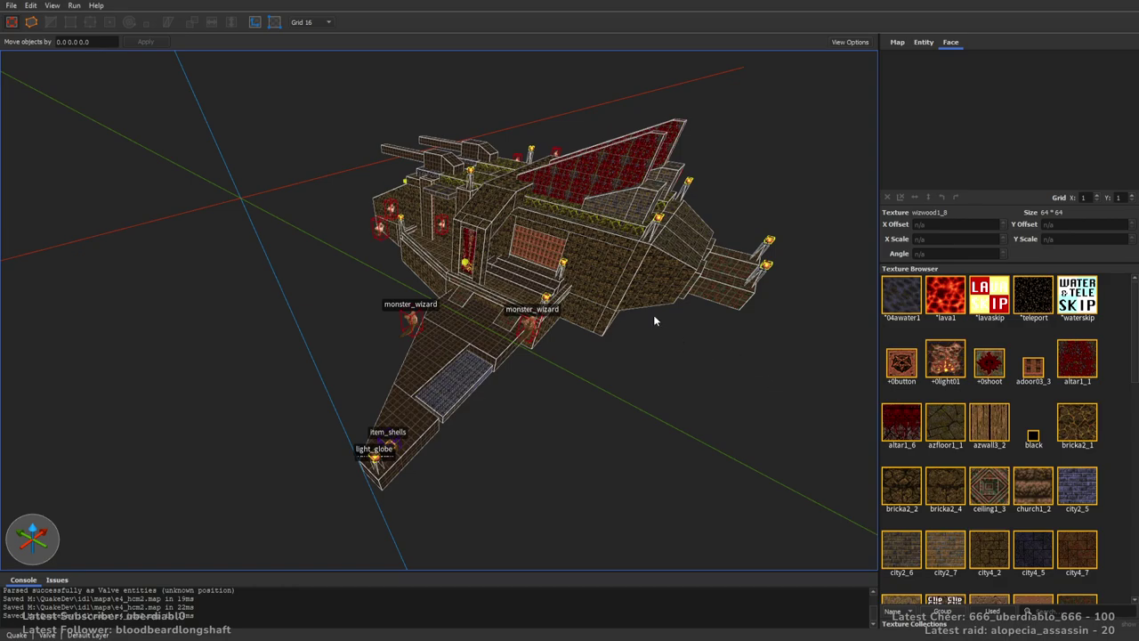
right_click_drag(662, 296, 561, 246, "alt")
scroll(594, 239, "up", 15)
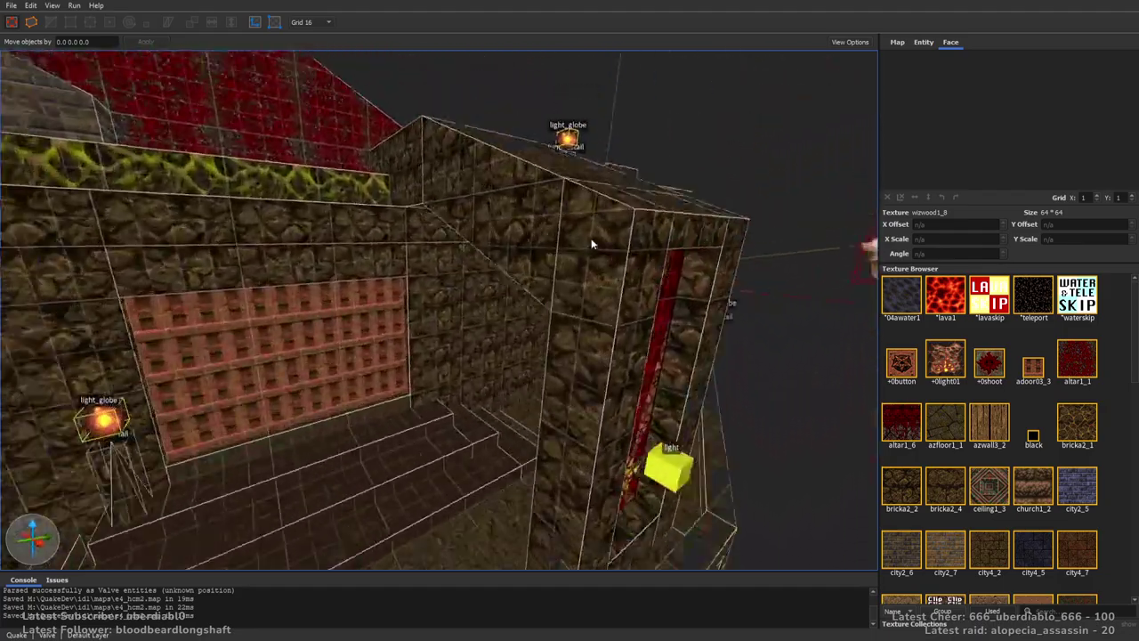
scroll(594, 240, "up", 20)
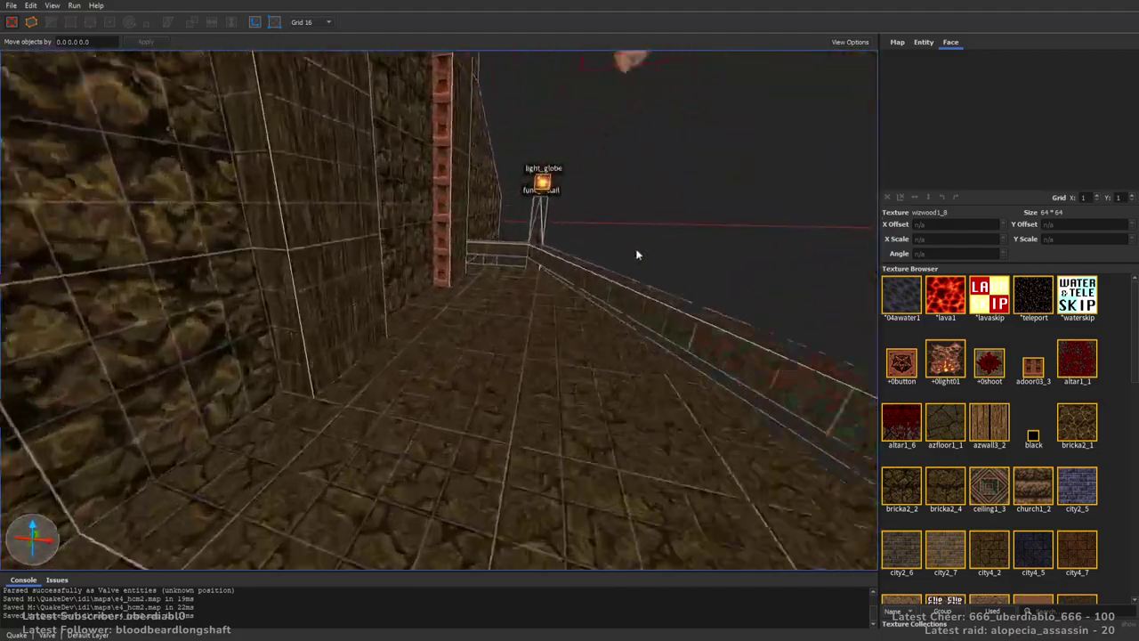
right_click_drag(636, 254, 631, 225, "alt")
scroll(459, 258, "down", 10)
scroll(480, 262, "up", 10)
Place a monster_enforcer at angle 180 on the item_spikes wing, plus a copy nearer the hull with Ambush, Not on Easy and Not on Normal.
left_click(923, 43)
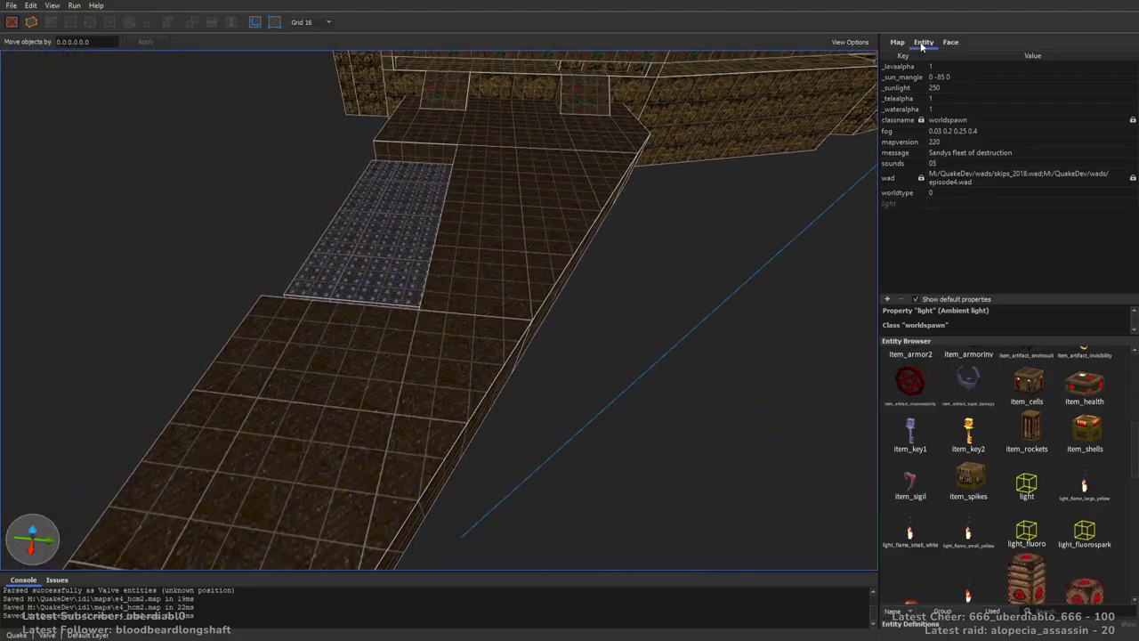
scroll(1125, 523, "down", 1)
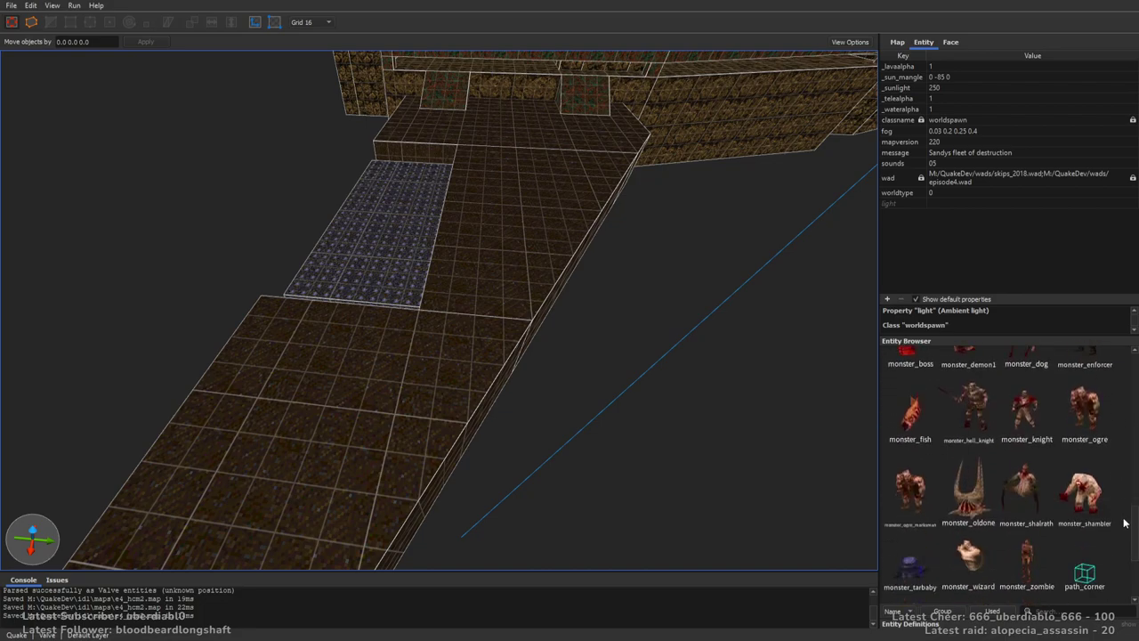
left_click_drag(1084, 436, 324, 356)
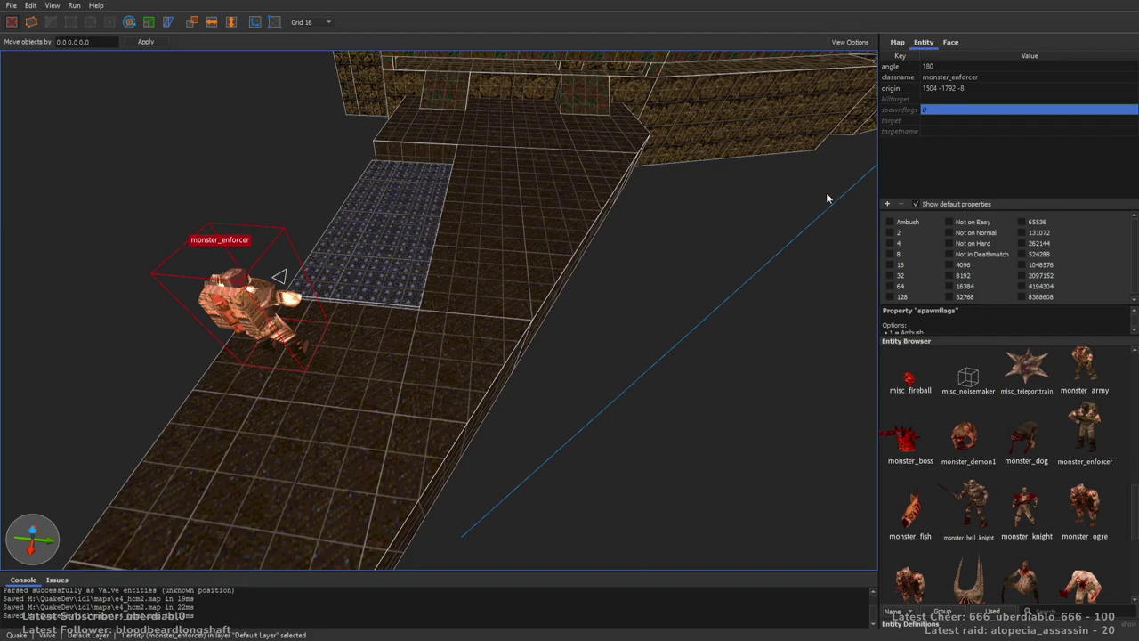
right_click_drag(712, 223, 587, 263)
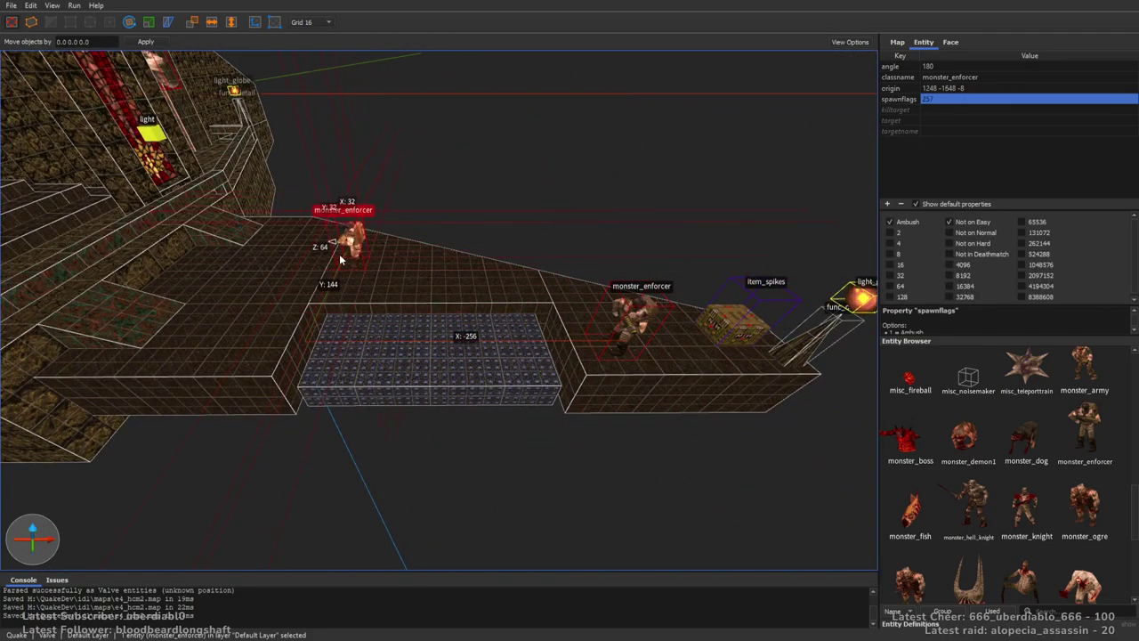
right_click_drag(623, 267, 661, 264)
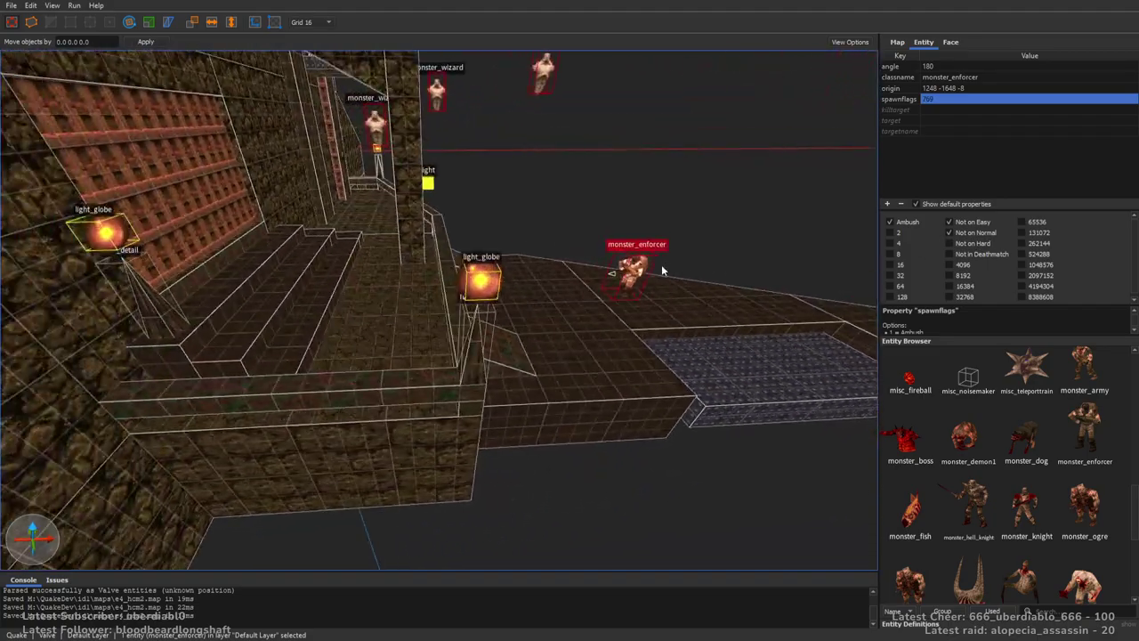
key("Escape")
Place a monster_army soldier beside the metal trench on the item_shells wing, with the Ambush spawnflag.
right_click_drag(716, 324, 935, 350)
left_click_drag(462, 389, 467, 385)
right_click_drag(467, 384, 364, 393)
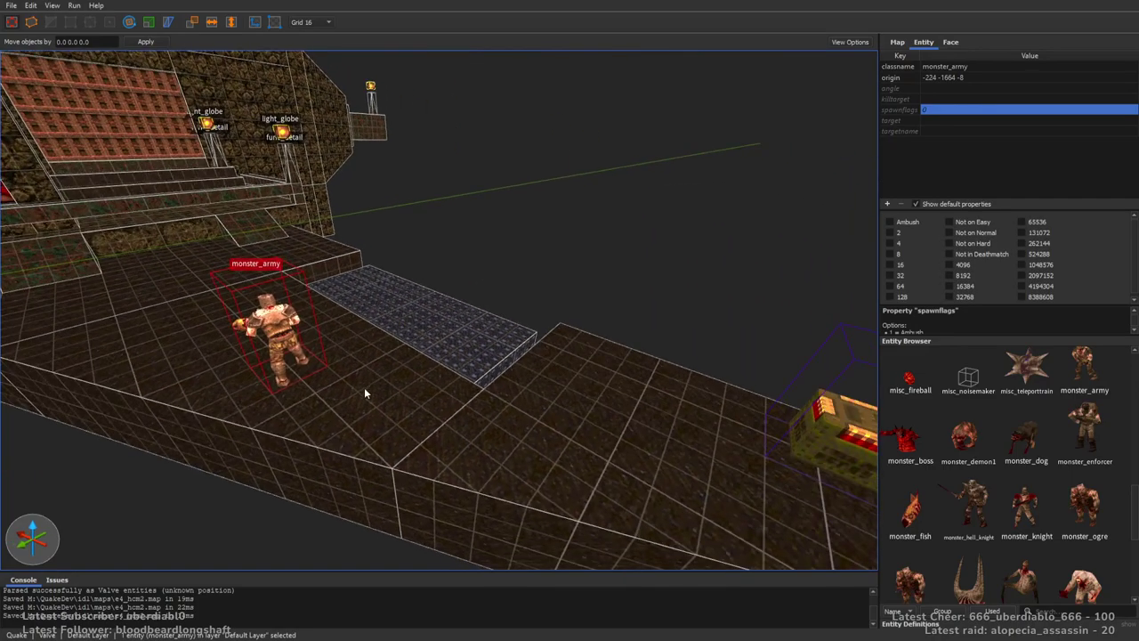
left_click(889, 221)
Duplicate the monster_army soldier near the item_shells box and again near the hull, with the Ambush and Not on Easy spawnflags.
right_click_drag(801, 284, 263, 353)
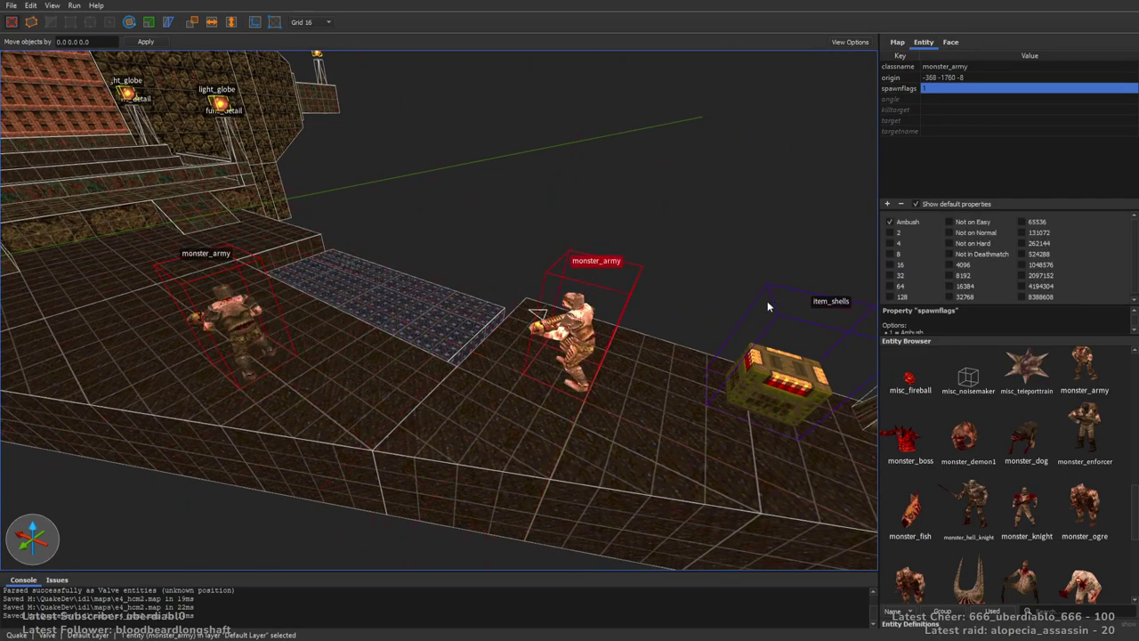
left_click(949, 221)
right_click_drag(855, 267, 754, 305)
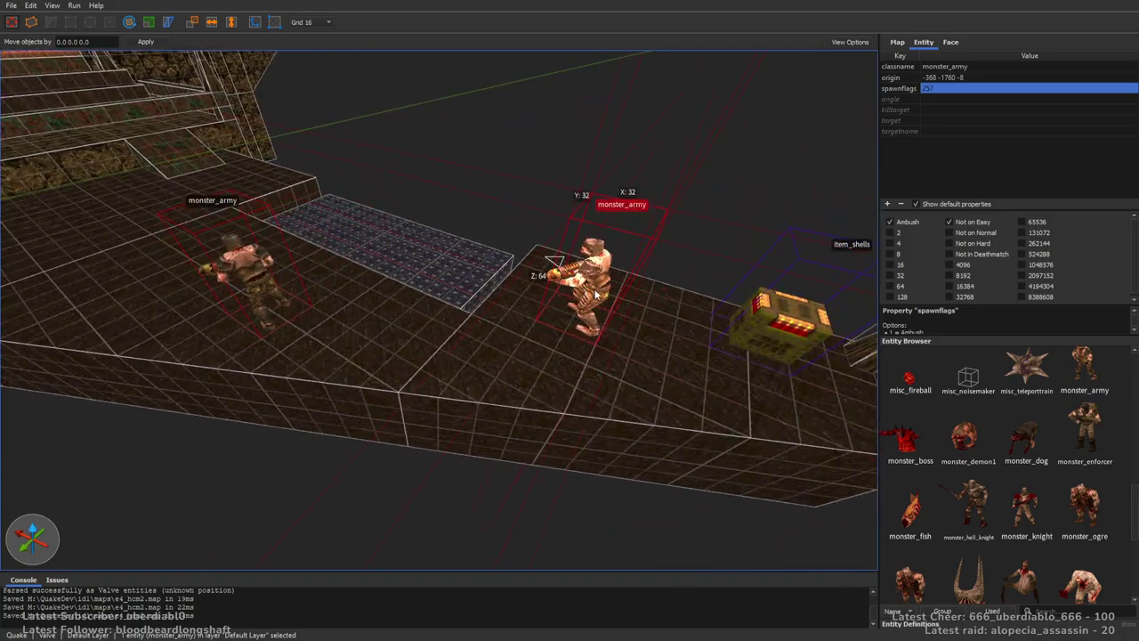
left_click_drag(521, 384, 253, 297)
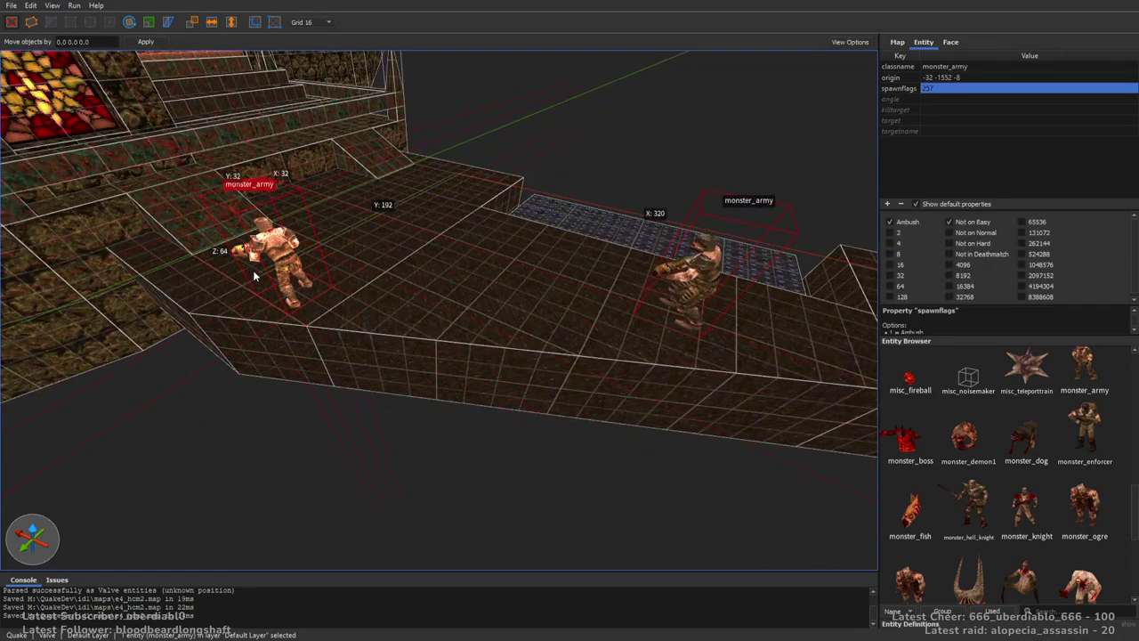
right_click_drag(712, 250, 613, 285)
key("Escape")
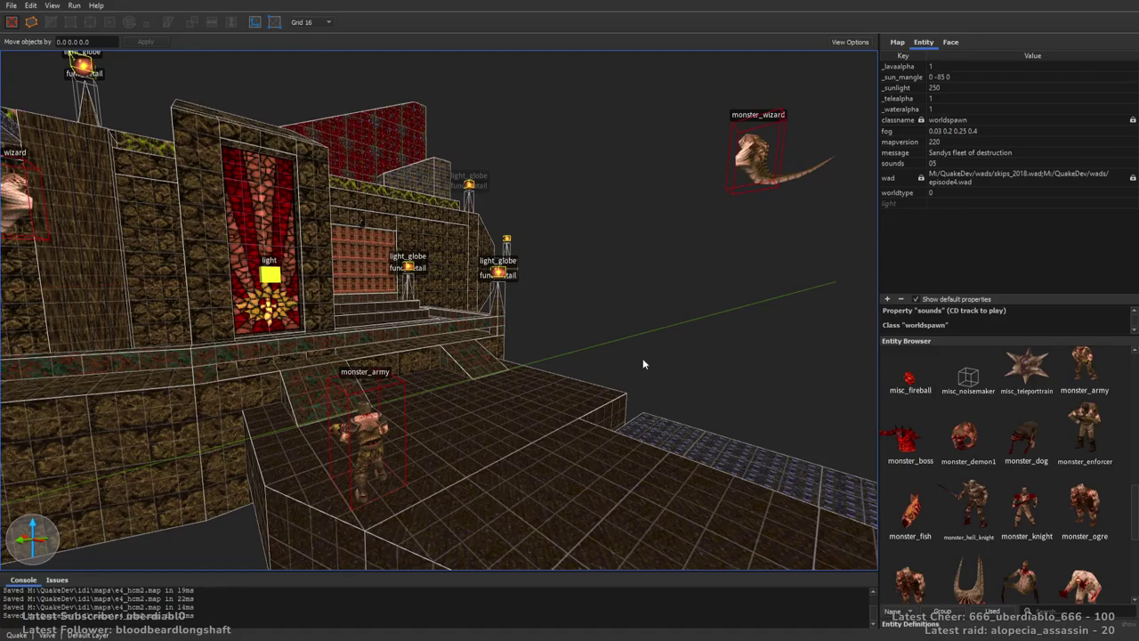
Place an item_health between the two ramps where the wing meets the hull, at origin 80 -1728 -32.
scroll(643, 356, "up", 3)
right_click_drag(599, 346, 685, 385)
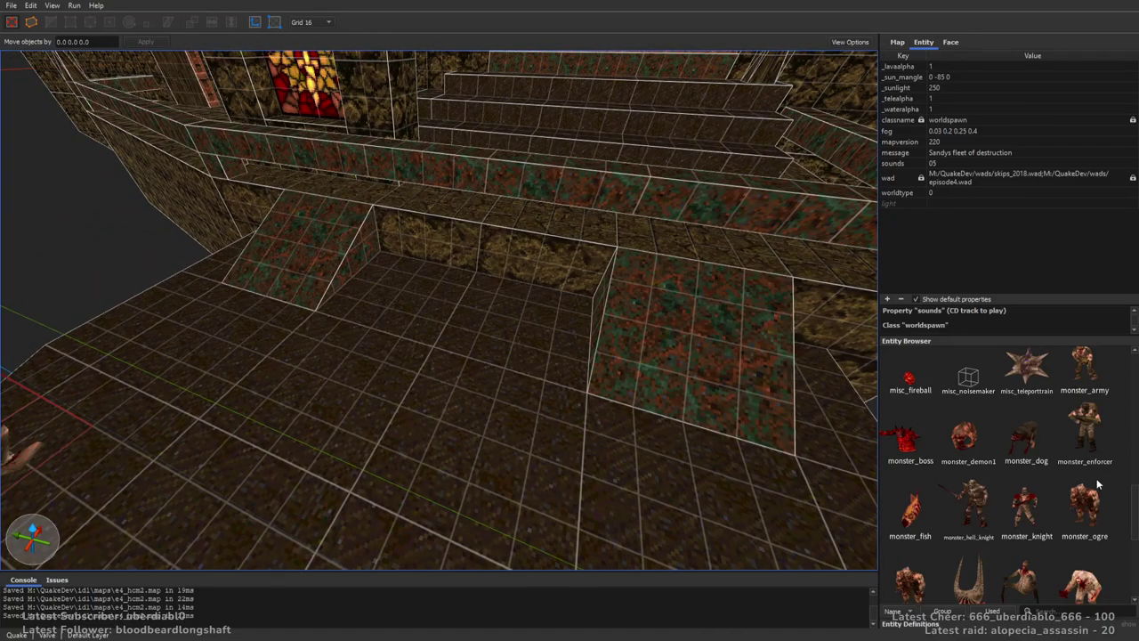
left_click_drag(1136, 494, 1130, 432)
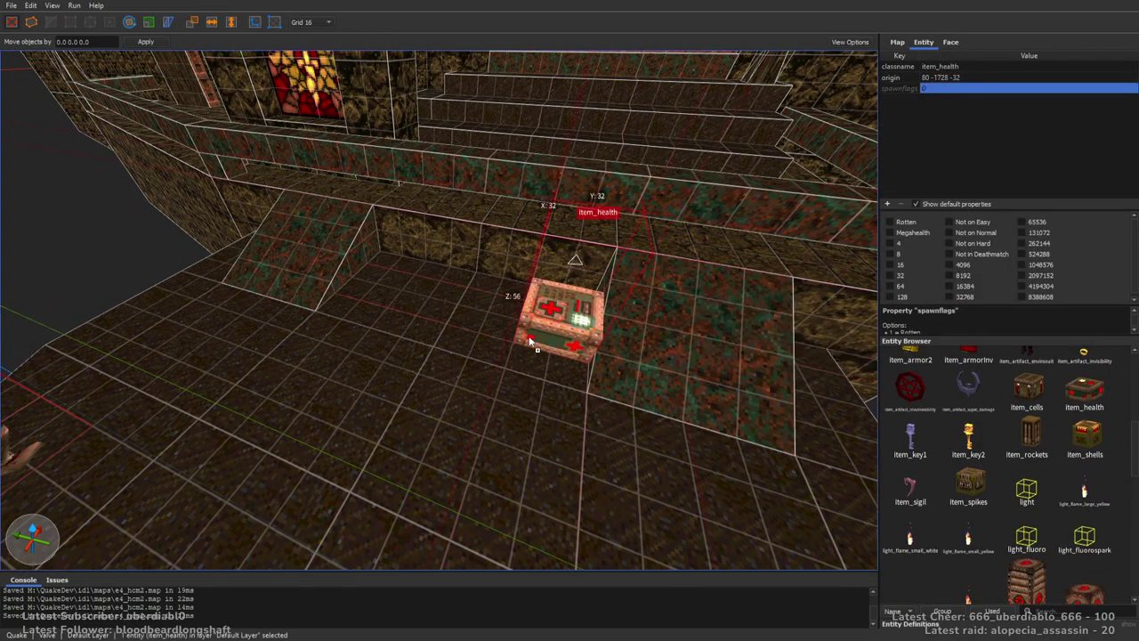
key("Escape")
Build a large stone block textured wall11_2 on the hull roof between the two side cannons, starting from a cannon base's brush.
right_click_drag(681, 338, 571, 351)
right_click_drag(514, 278, 663, 272)
left_click(950, 42)
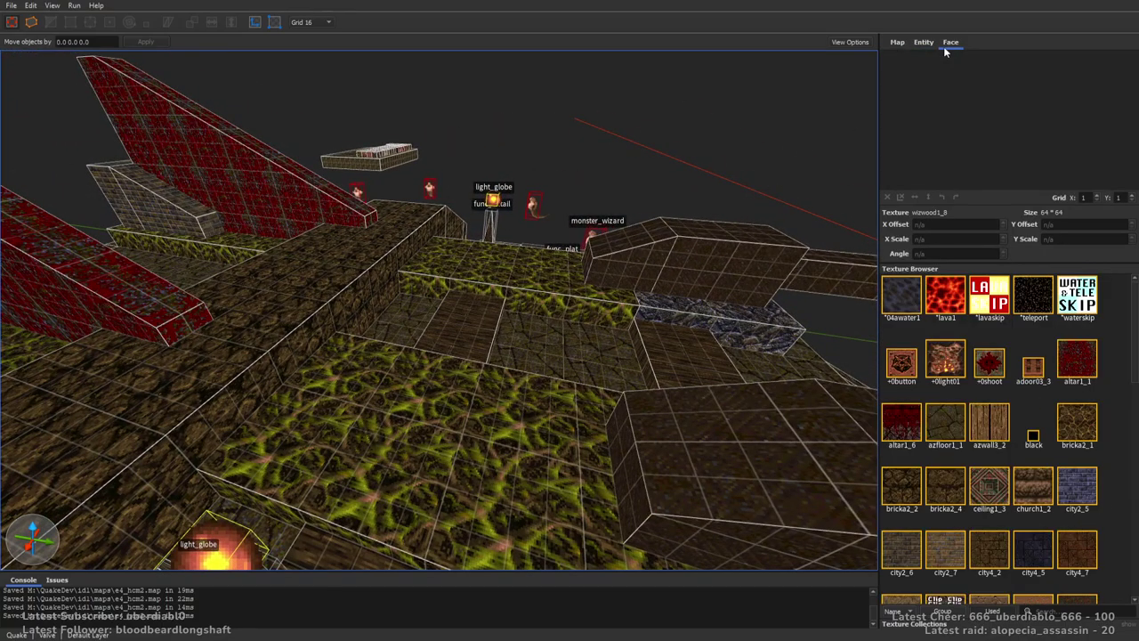
right_click_drag(753, 168, 627, 202)
scroll(626, 202, "up", 3)
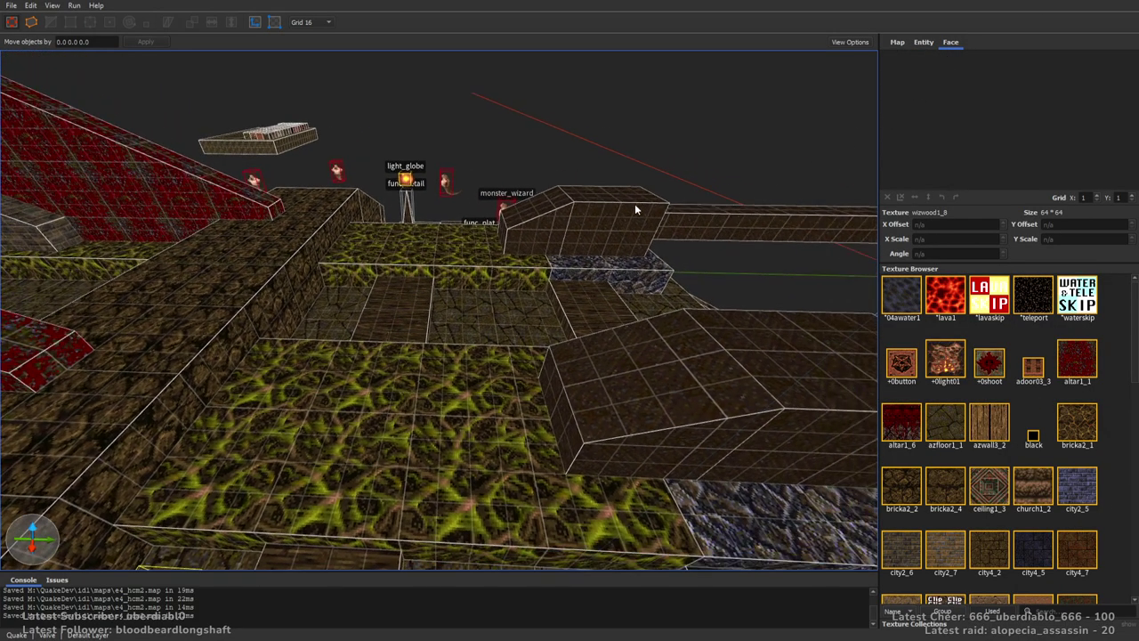
left_click(616, 267)
scroll(616, 279, "up", 1)
mouse_move(616, 279)
left_mouse_down("ctrl")
mouse_move(282, 340)
mouse_move(293, 327)
mouse_move(302, 336)
left_mouse_up("ctrl")
right_click_drag(302, 331, 545, 333)
mouse_move(430, 378)
left_mouse_down()
mouse_move(424, 341)
mouse_move(381, 291)
mouse_move(522, 340)
left_mouse_up()
Extend the central stone base with an adjoining wall11_2 block over the brown hull ridge toward the red fins.
mouse_move(521, 340)
right_mouse_down()
mouse_move(580, 311)
mouse_move(527, 325)
right_mouse_up()
mouse_move(551, 277)
right_mouse_down()
mouse_move(570, 287)
mouse_move(519, 289)
right_mouse_up()
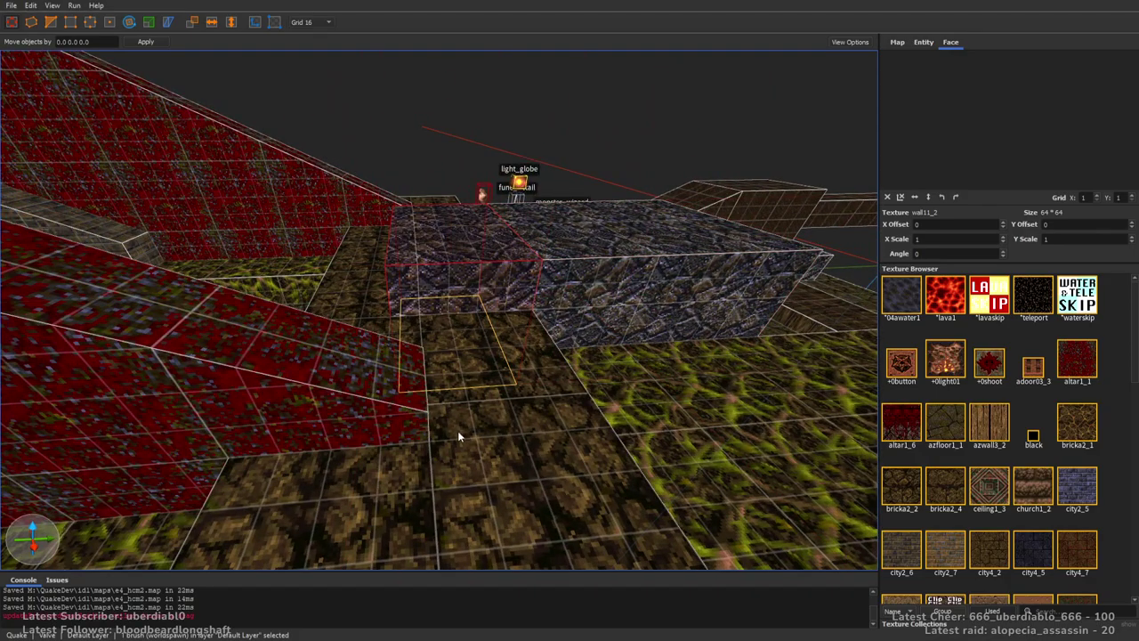
left_click_drag(468, 365, 254, 280)
right_click_drag(501, 347, 544, 237)
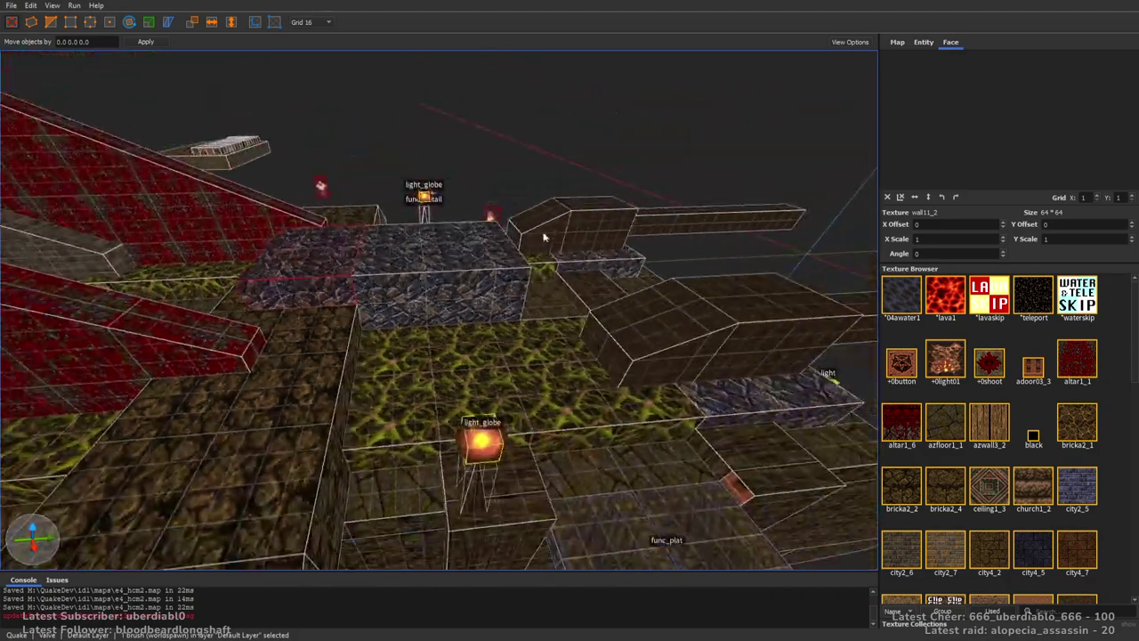
Duplicate a side cannon's three brushes and place the copy on top of the central stone base.
right_click_drag(663, 228, 573, 219)
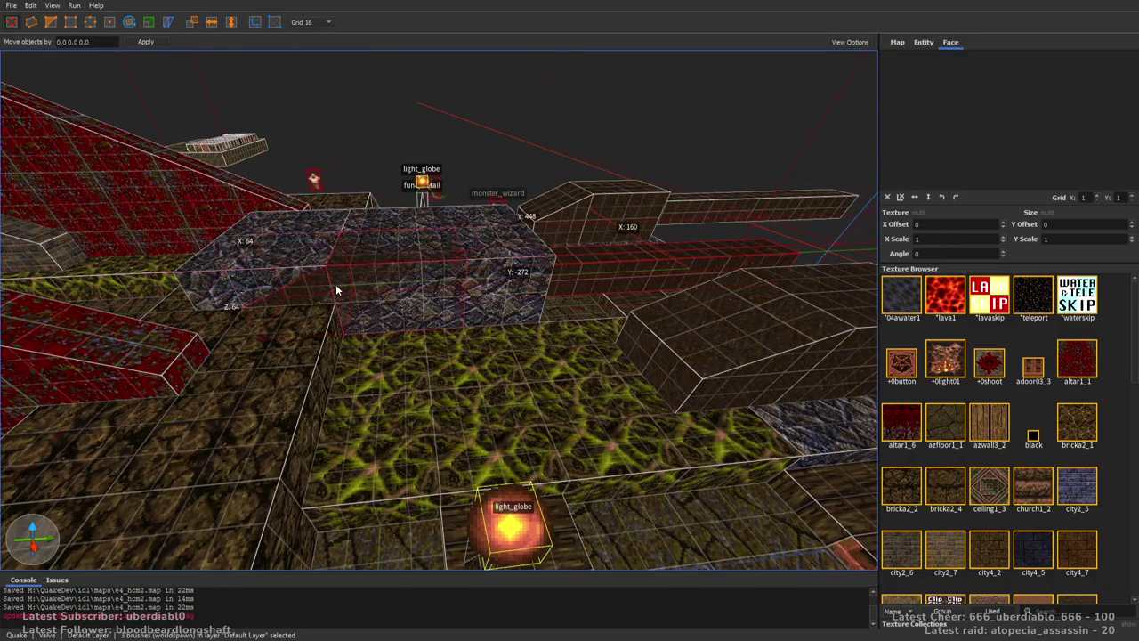
mouse_move(357, 224)
right_mouse_down()
mouse_move(603, 249)
mouse_move(383, 341)
right_mouse_up()
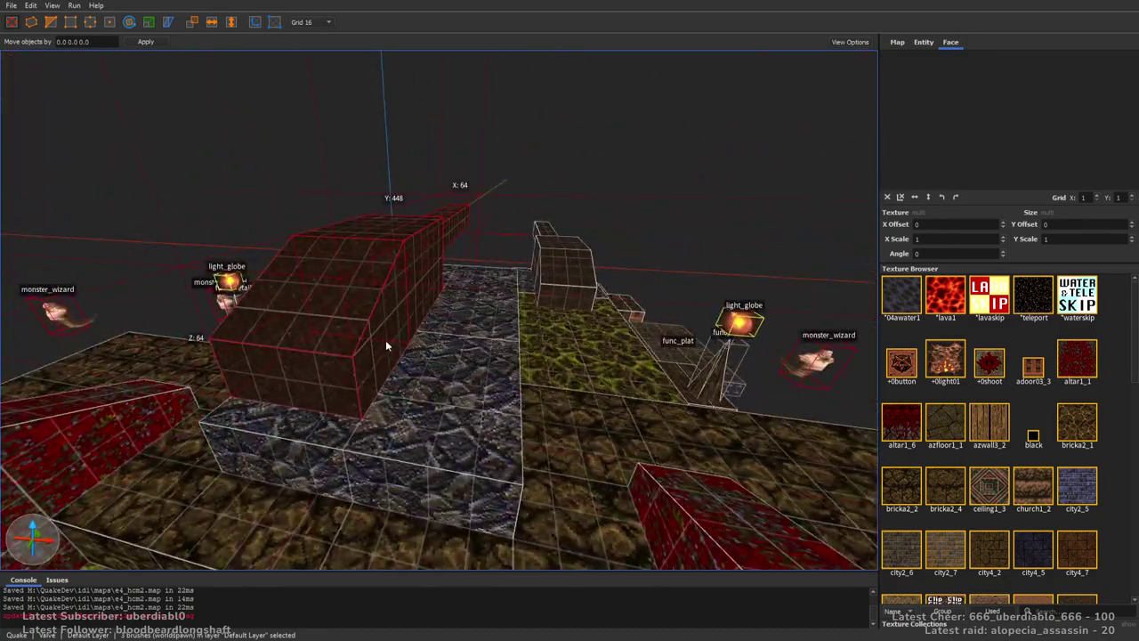
right_click_drag(636, 317, 663, 319)
Texture the top end faces of both red fins with window1_2 and shift the texture into alignment.
right_click_drag(545, 318, 627, 348)
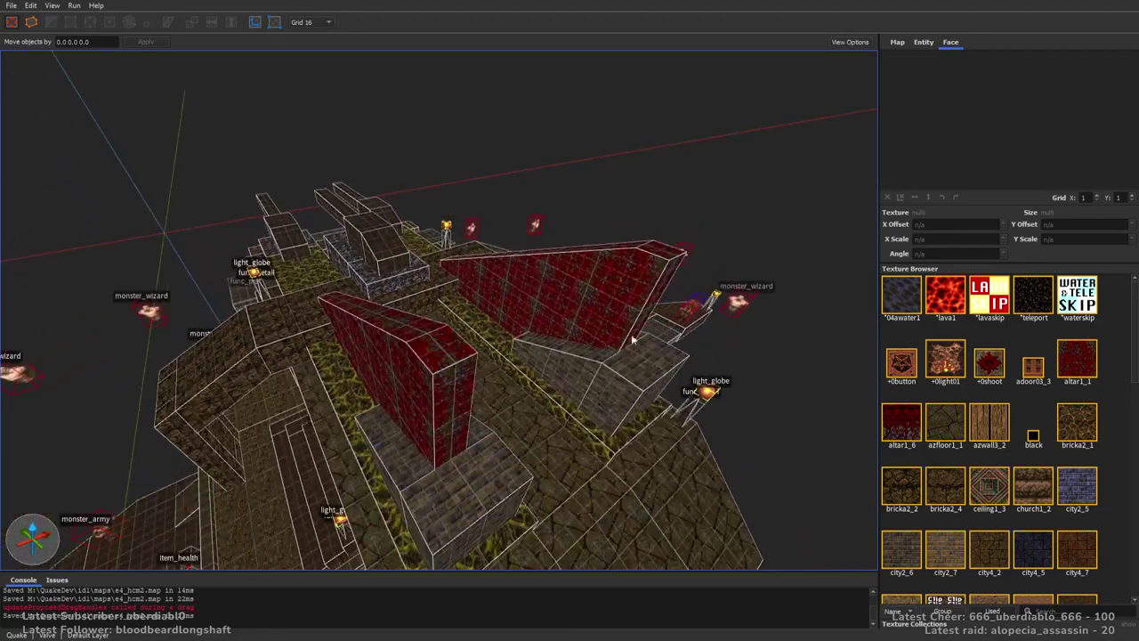
left_click_drag(1131, 309, 1084, 497)
scroll(1084, 516, "down", 3)
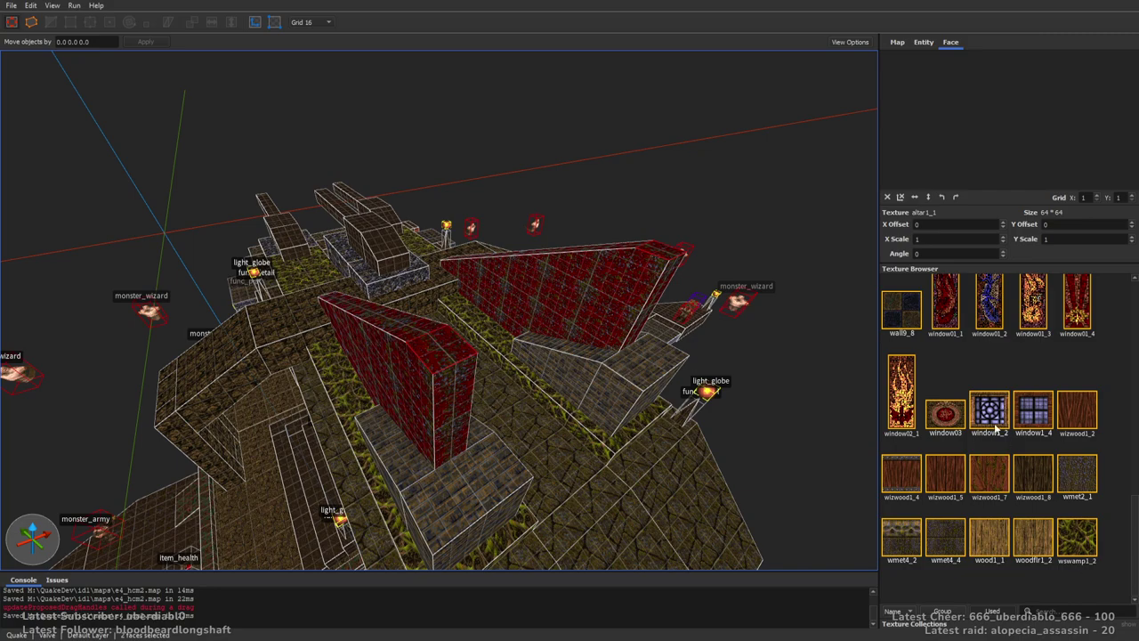
left_click(1020, 412)
right_click_drag(636, 303, 637, 303)
key("Left")
key("Left")
key("Down")
key("Escape")
Place a light entity above the window-textured tip of each red fin.
left_click(923, 42)
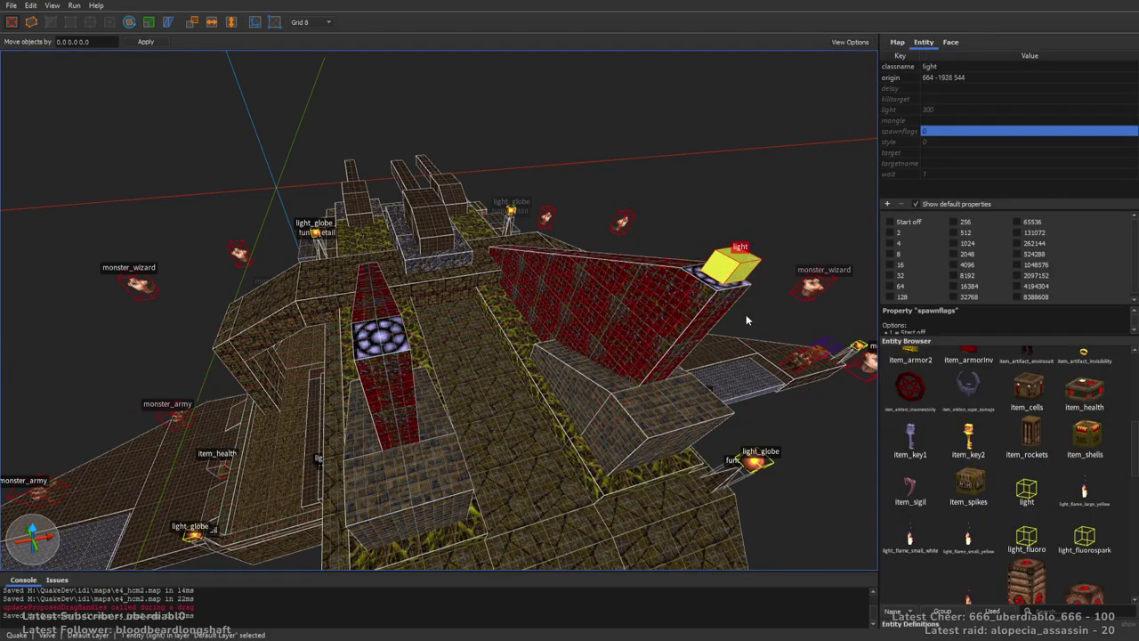
right_click_drag(588, 337, 736, 169)
right_click_drag(608, 230, 684, 291)
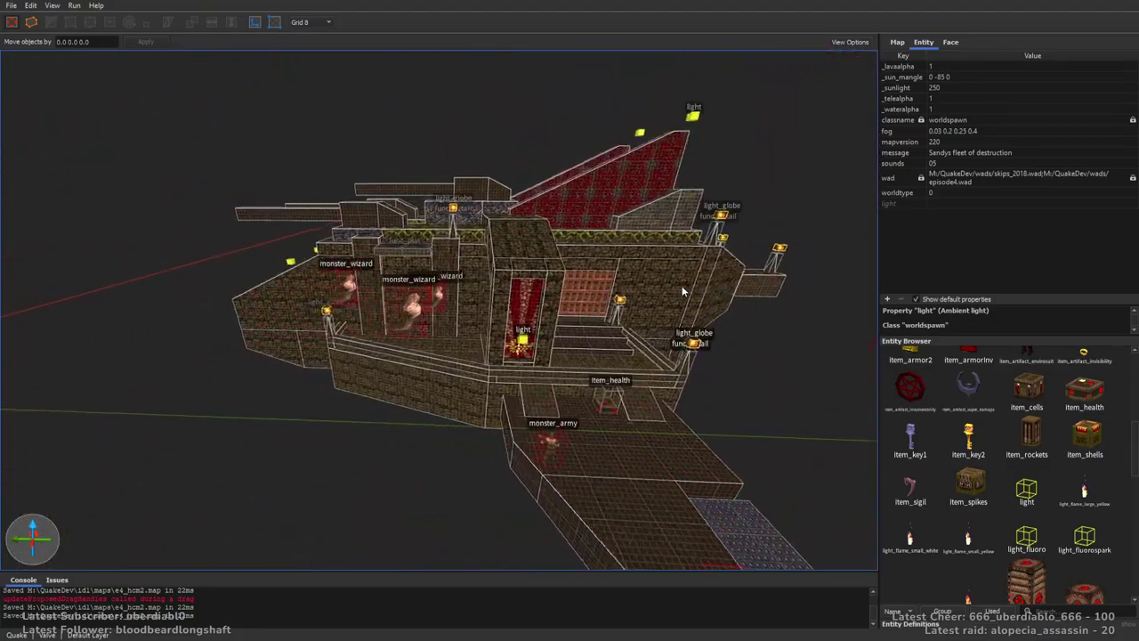
Hide the monster and item entities around the ship's hull and wings, keeping its lights and detail brushes visible.
right_click_drag(767, 274, 713, 198)
right_click_drag(676, 317, 514, 298)
right_click_drag(516, 307, 520, 318)
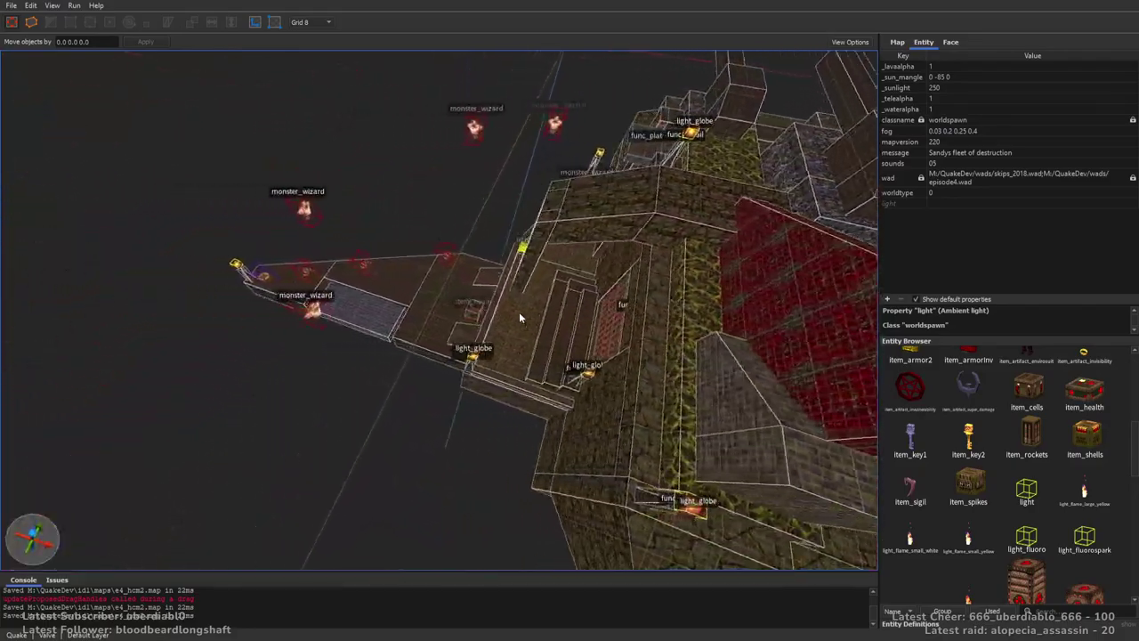
right_click_drag(547, 260, 524, 252)
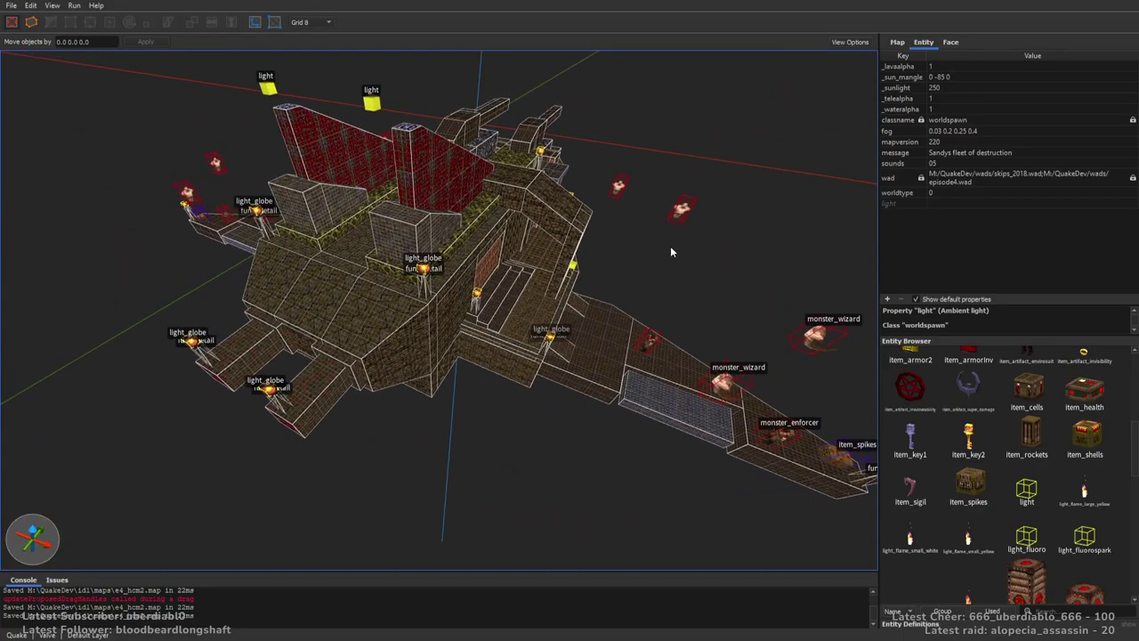
right_click_drag(640, 257, 666, 266)
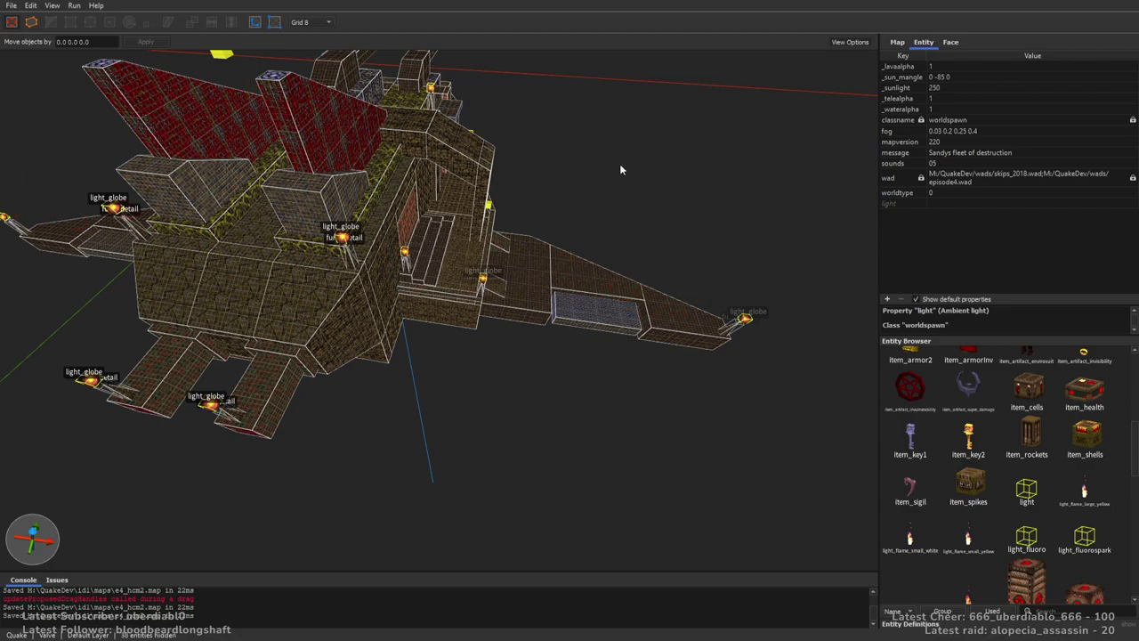
Hide the weapon_nailgun and weapon_supershotgun on their pedestals in the room with the flame windows.
scroll(421, 232, "up", 15)
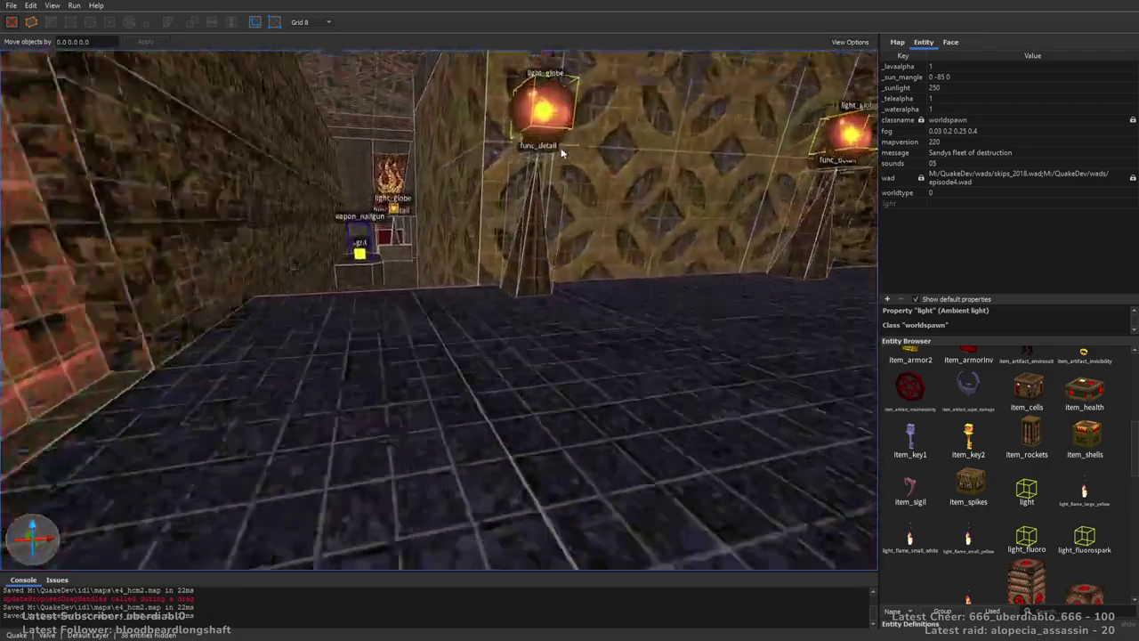
right_click_drag(561, 153, 798, 56)
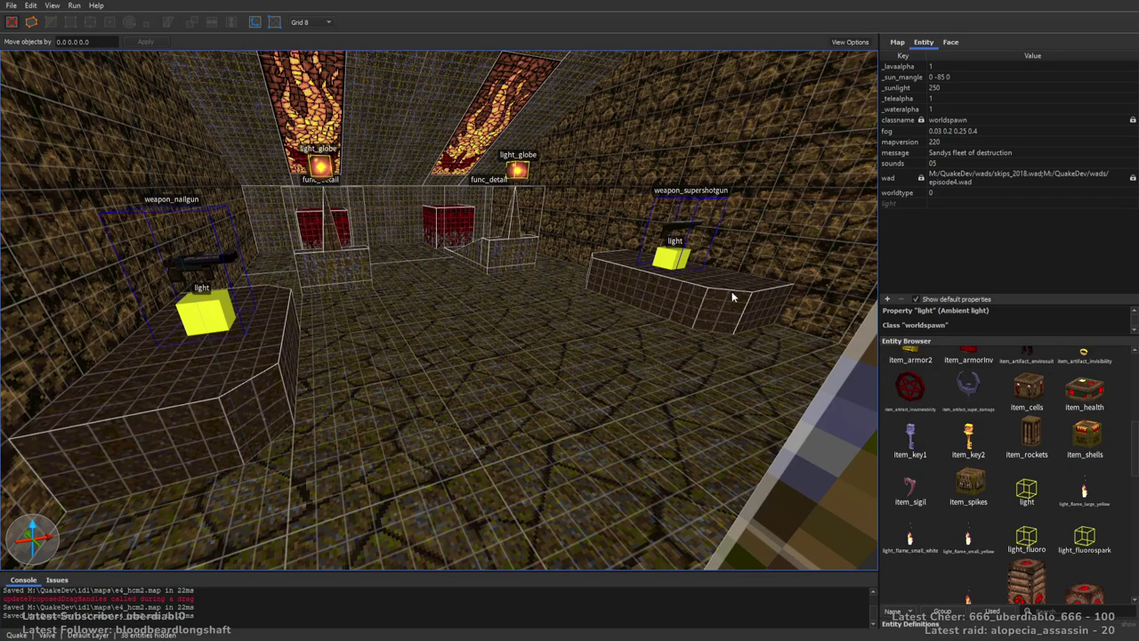
scroll(402, 191, "up", 10)
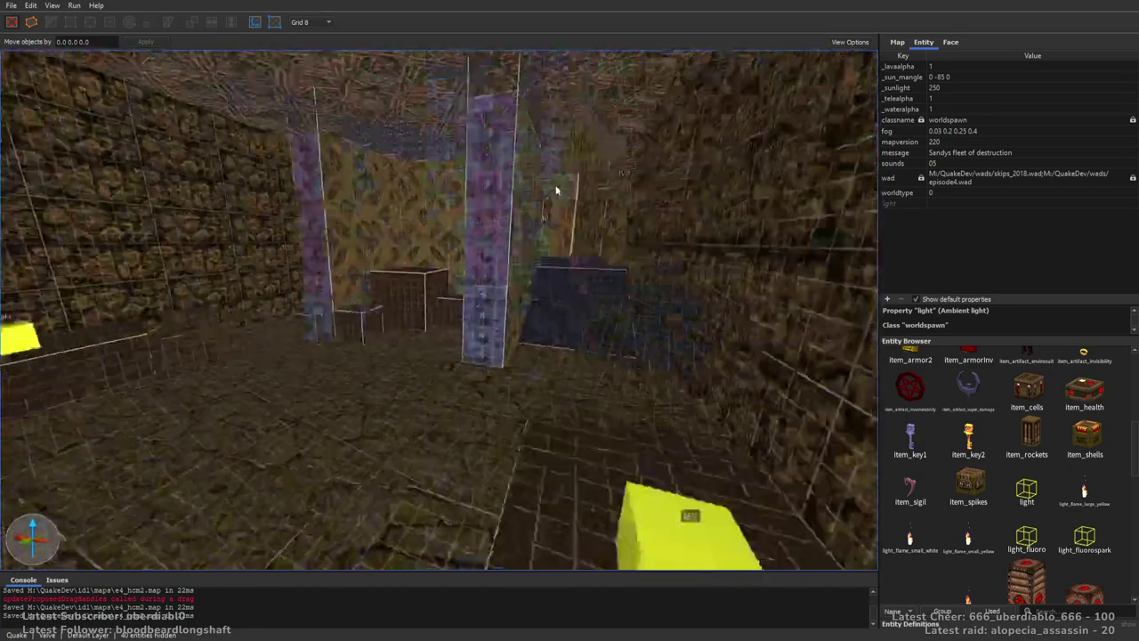
Set the raised light_flame_large_yellow at the altar to light 450 and add a _color key.
scroll(567, 173, "up", 15)
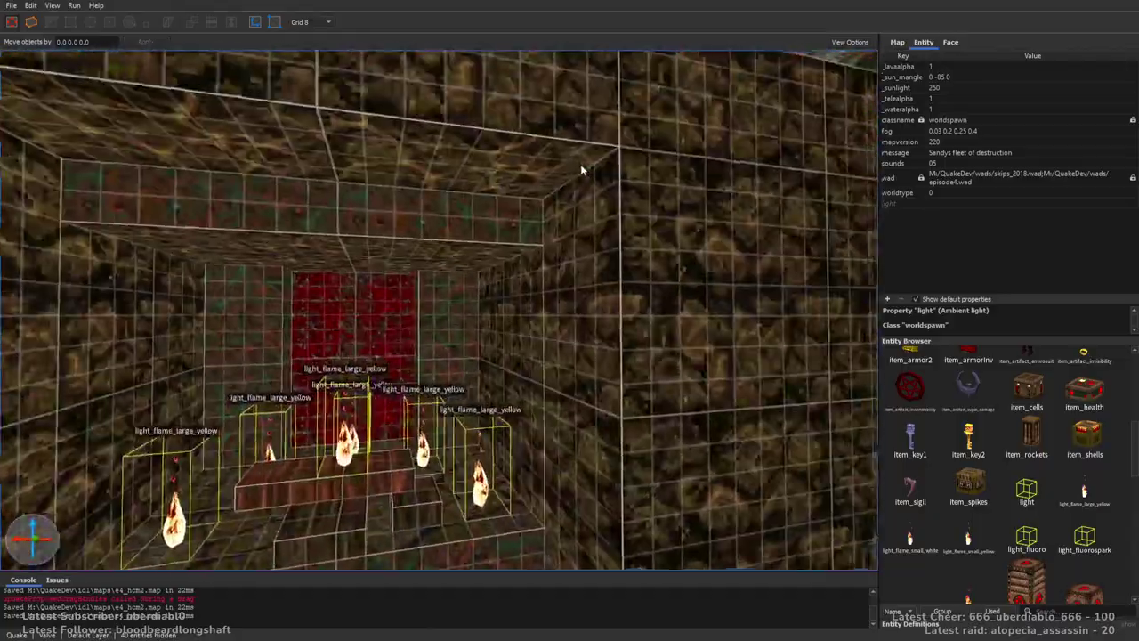
right_click_drag(581, 169, 573, 212)
scroll(573, 212, "up", 15)
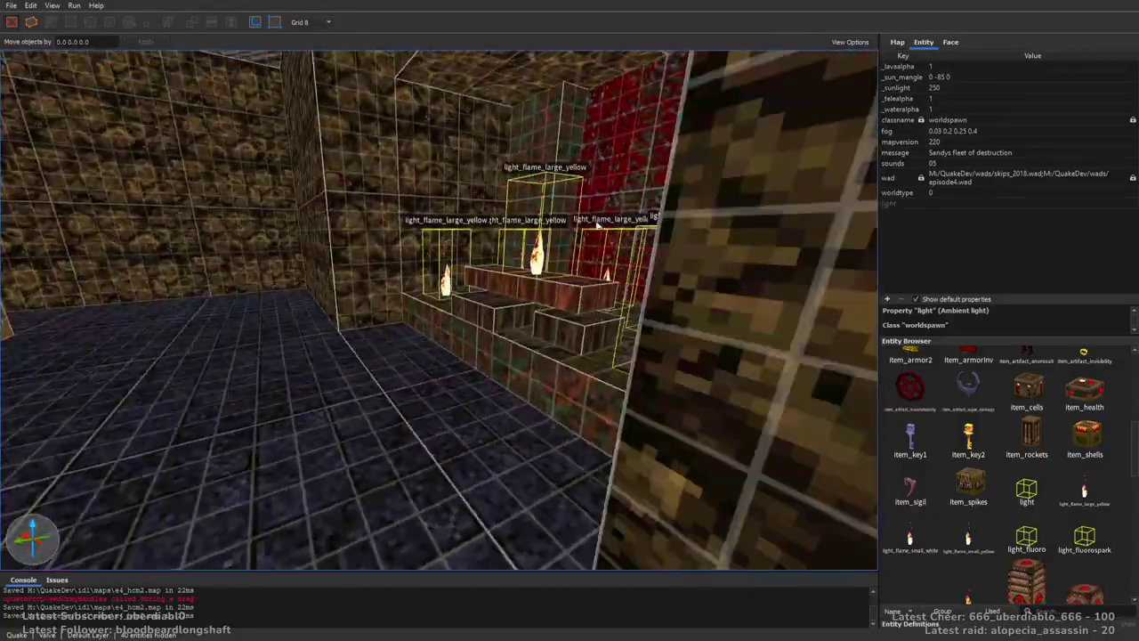
left_click(576, 227)
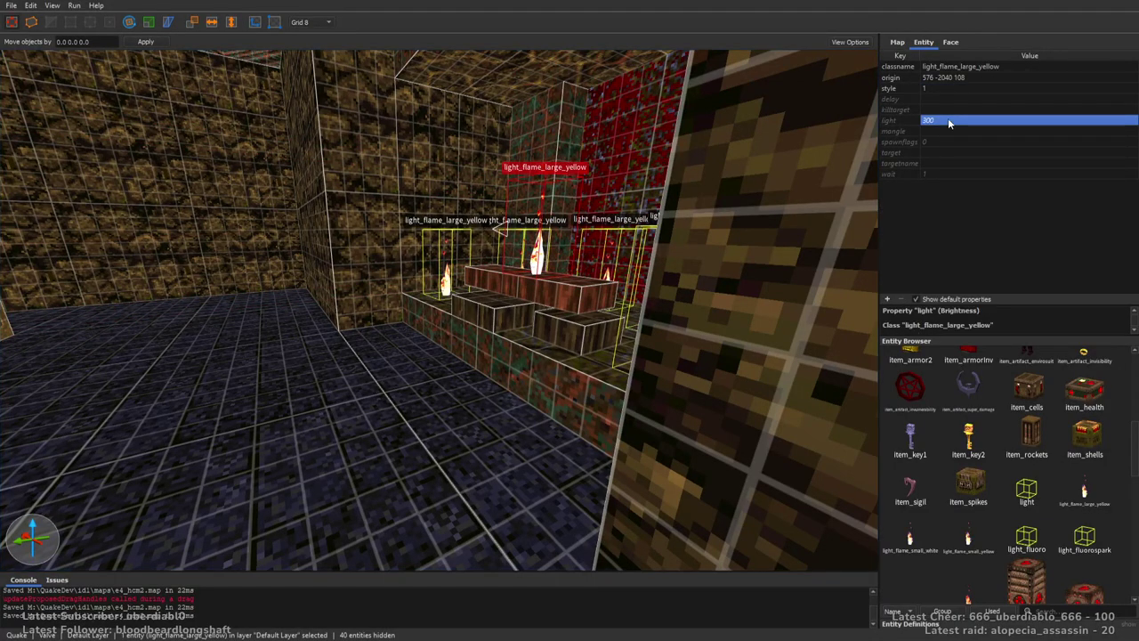
left_click(948, 119)
type("450")
key("Return")
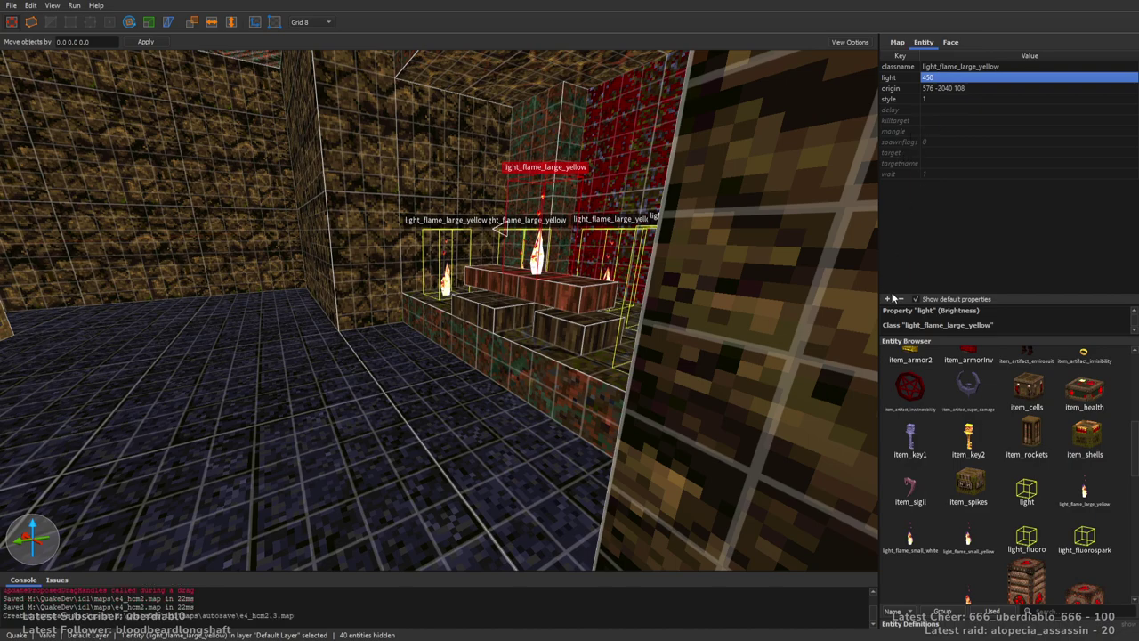
type("color")
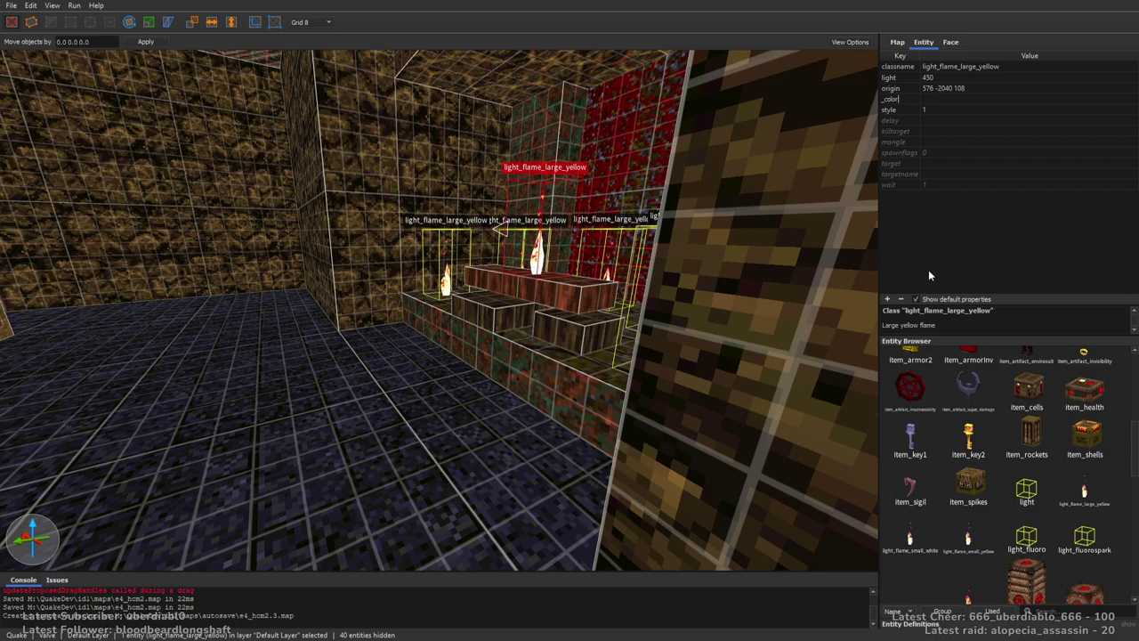
key("Return")
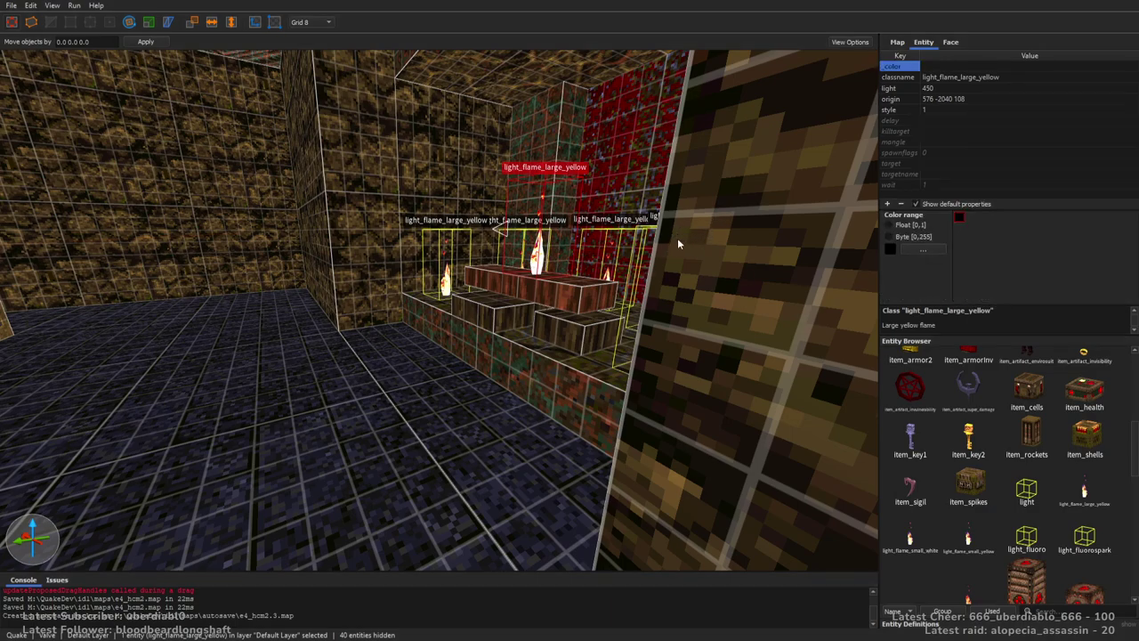
right_click_drag(644, 432, 514, 196)
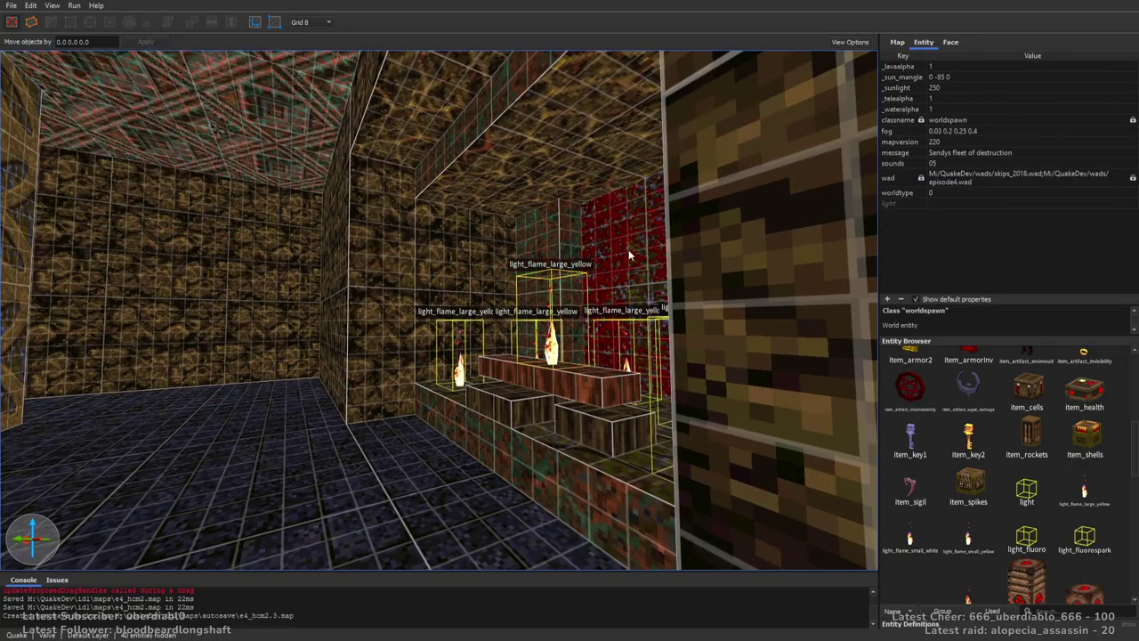
Set the grid to 64, draw a 768-unit-high brush around the ship and use it to select all the ship's brushes and entities.
right_click_drag(666, 307, 603, 259)
key("7")
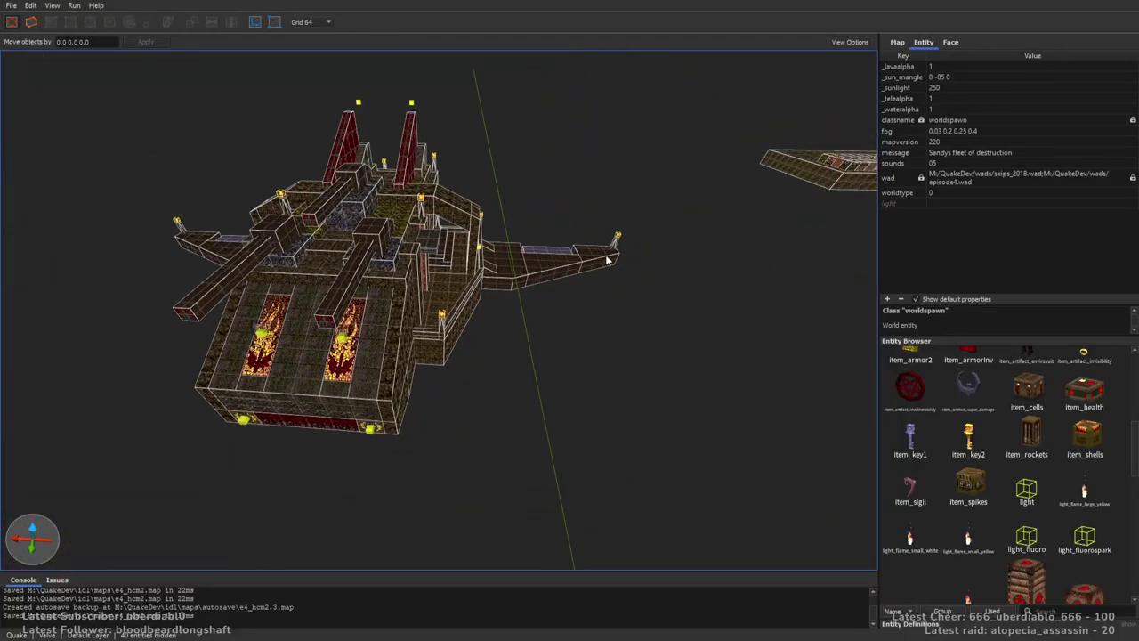
left_click_drag(737, 353, 716, 343)
right_click_drag(717, 342, 588, 329)
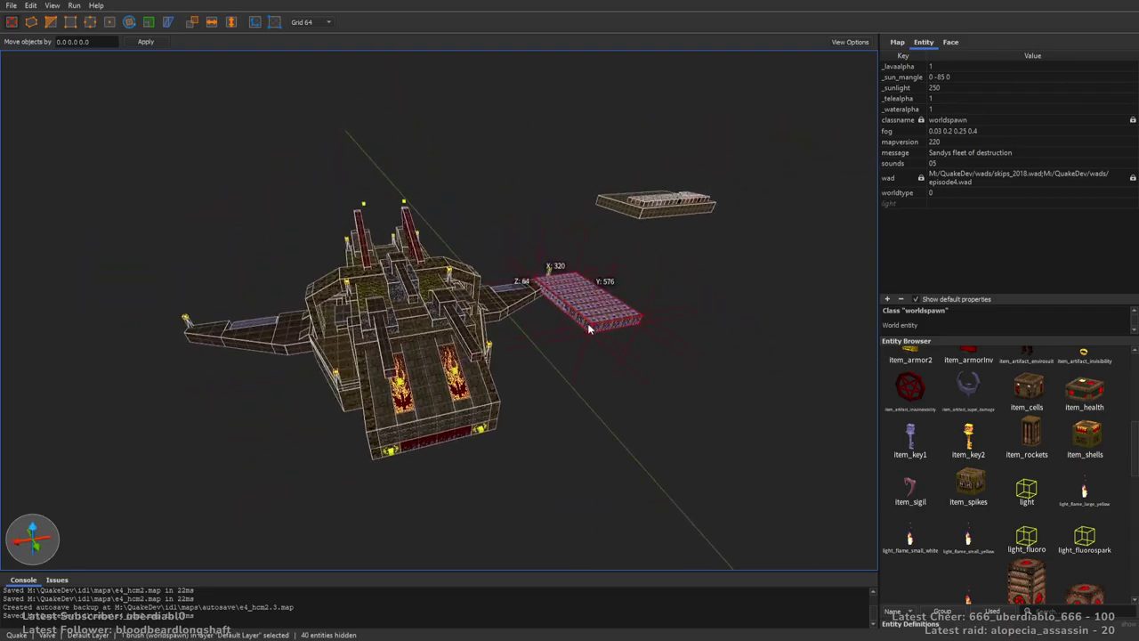
scroll(440, 362, "up", 10)
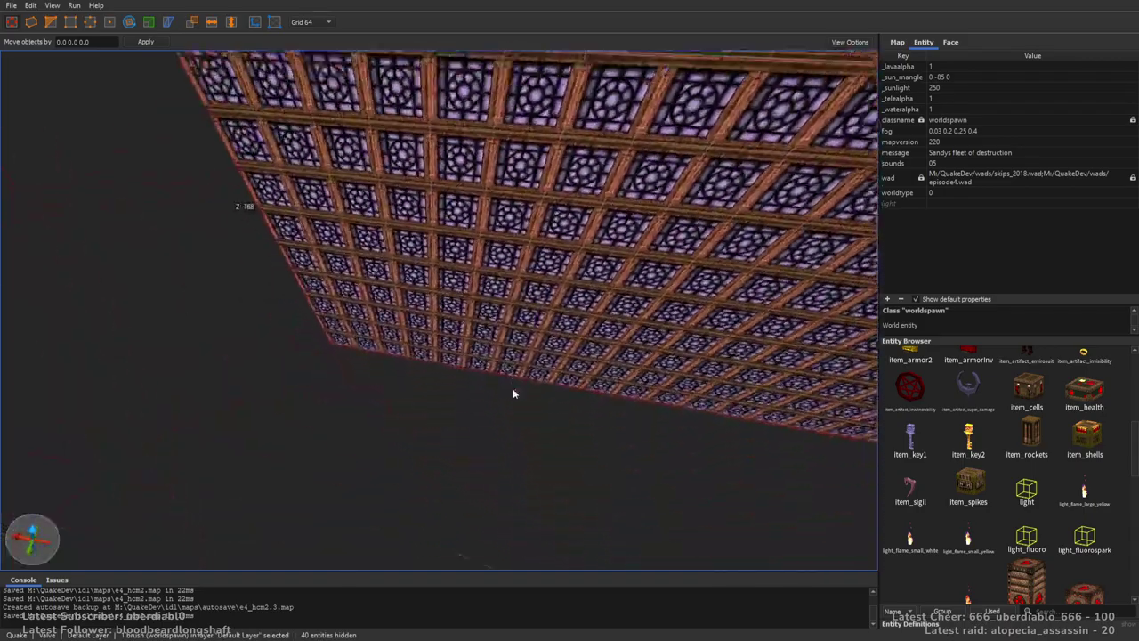
mouse_move(512, 393)
right_mouse_down()
mouse_move(436, 330)
mouse_move(466, 300)
mouse_move(552, 295)
mouse_move(611, 309)
mouse_move(507, 327)
mouse_move(539, 308)
right_mouse_up()
key("ctrl+a")
scroll(538, 308, "up", 3)
scroll(538, 308, "up", 3)
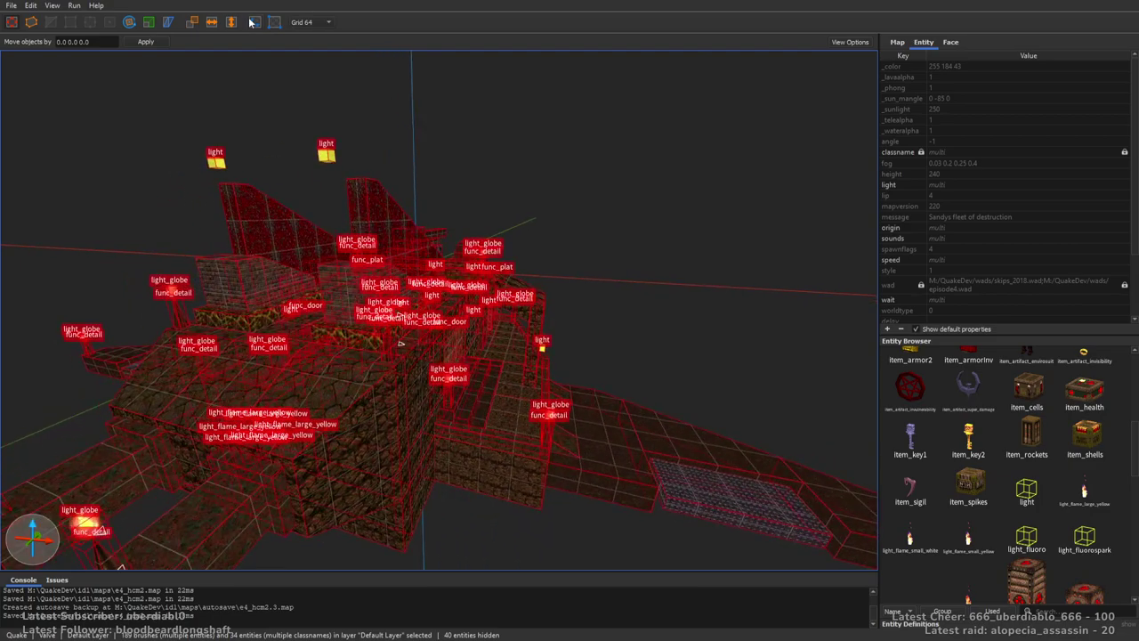
Turn on texture lock, duplicate the selected ship and position the copy clear of the original's wings.
mouse_move(548, 250)
right_mouse_down()
mouse_move(542, 258)
mouse_move(598, 295)
mouse_move(585, 305)
mouse_move(636, 298)
mouse_move(549, 330)
mouse_move(577, 338)
mouse_move(509, 333)
mouse_move(646, 297)
right_mouse_up()
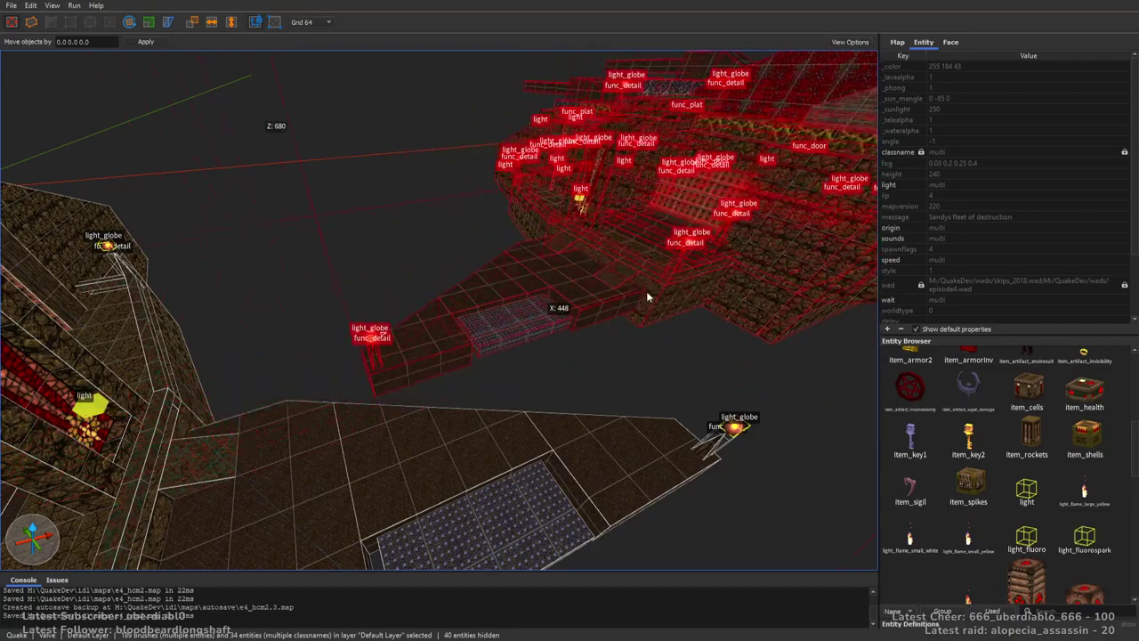
mouse_move(570, 328)
right_mouse_down()
mouse_move(580, 293)
mouse_move(564, 279)
mouse_move(451, 322)
mouse_move(431, 283)
mouse_move(523, 298)
mouse_move(572, 223)
mouse_move(554, 265)
mouse_move(499, 207)
mouse_move(535, 236)
mouse_move(554, 226)
right_mouse_up()
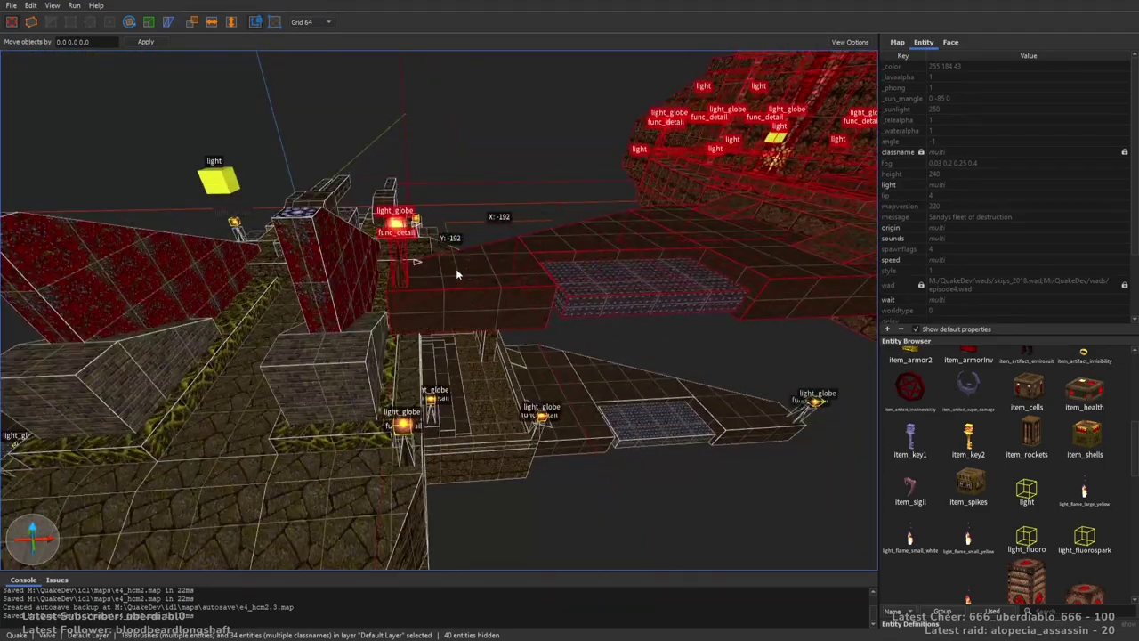
mouse_move(434, 273)
right_mouse_down()
mouse_move(620, 239)
mouse_move(636, 279)
mouse_move(709, 223)
mouse_move(505, 230)
mouse_move(486, 275)
mouse_move(455, 289)
mouse_move(466, 288)
mouse_move(430, 268)
mouse_move(522, 275)
mouse_move(483, 276)
right_mouse_up()
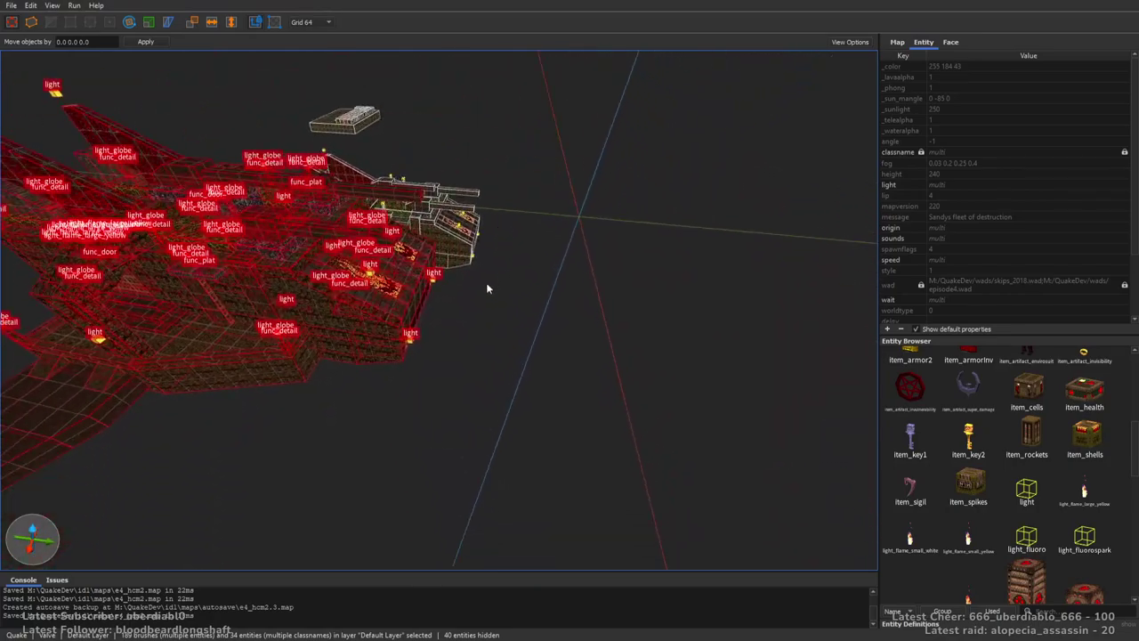
right_click_drag(229, 304, 398, 381)
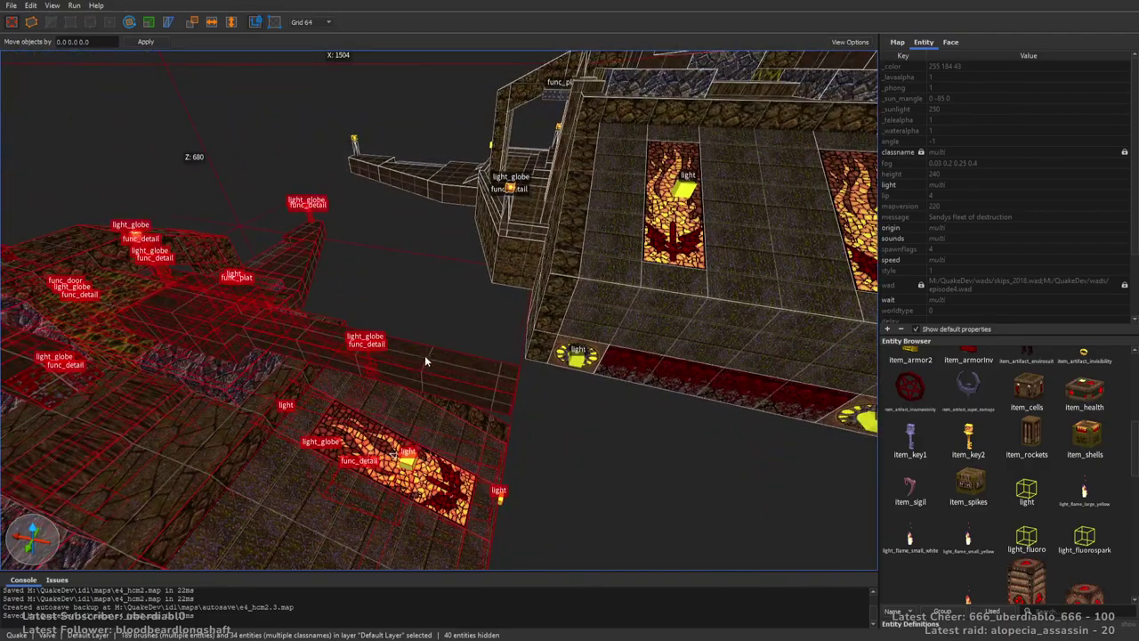
Add more copies of the ship, rotated to different headings and spaced apart, to make a fleet of four.
mouse_move(489, 338)
right_mouse_down()
mouse_move(656, 330)
mouse_move(569, 320)
mouse_move(634, 328)
mouse_move(768, 283)
mouse_move(793, 261)
mouse_move(570, 316)
mouse_move(584, 283)
mouse_move(639, 278)
mouse_move(551, 365)
mouse_move(656, 373)
mouse_move(653, 343)
mouse_move(757, 338)
mouse_move(805, 365)
mouse_move(797, 349)
mouse_move(700, 355)
mouse_move(588, 330)
mouse_move(592, 300)
mouse_move(551, 320)
mouse_move(444, 329)
right_mouse_up()
right_click_drag(558, 329, 417, 338)
mouse_move(507, 309)
right_mouse_down()
mouse_move(549, 338)
mouse_move(433, 337)
mouse_move(426, 406)
mouse_move(425, 356)
mouse_move(440, 363)
mouse_move(476, 330)
mouse_move(457, 356)
mouse_move(521, 376)
mouse_move(514, 386)
mouse_move(474, 342)
mouse_move(557, 341)
right_mouse_up()
right_click_drag(326, 363, 686, 356)
left_click_drag(686, 356, 601, 301)
right_click_drag(602, 301, 641, 416)
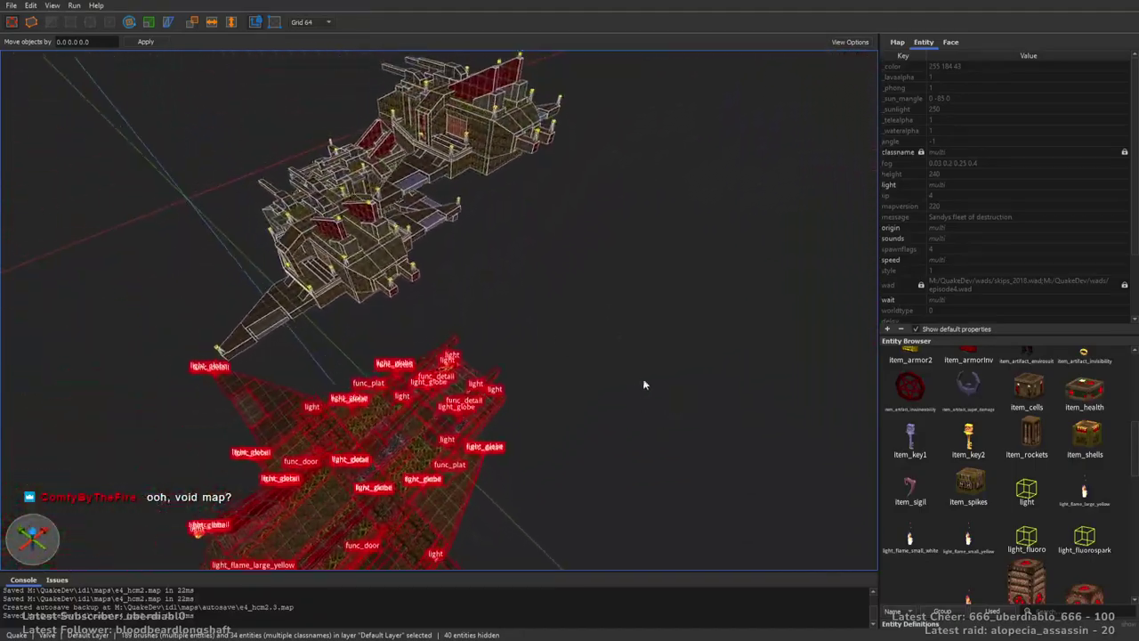
right_click_drag(573, 316, 639, 264)
Deselect the last ship copy and examine the fleet's layout from a ship's interior corridor and from between the hulls.
scroll(594, 301, "up", 10)
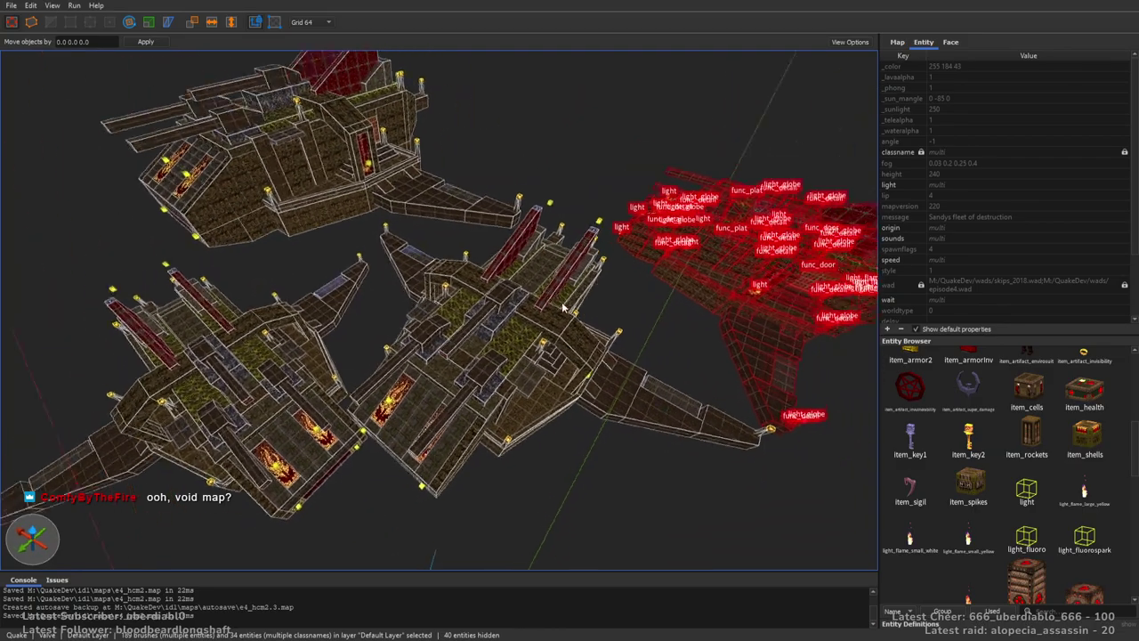
scroll(590, 308, "up", 10)
right_click_drag(590, 308, 532, 241)
scroll(531, 240, "up", 10)
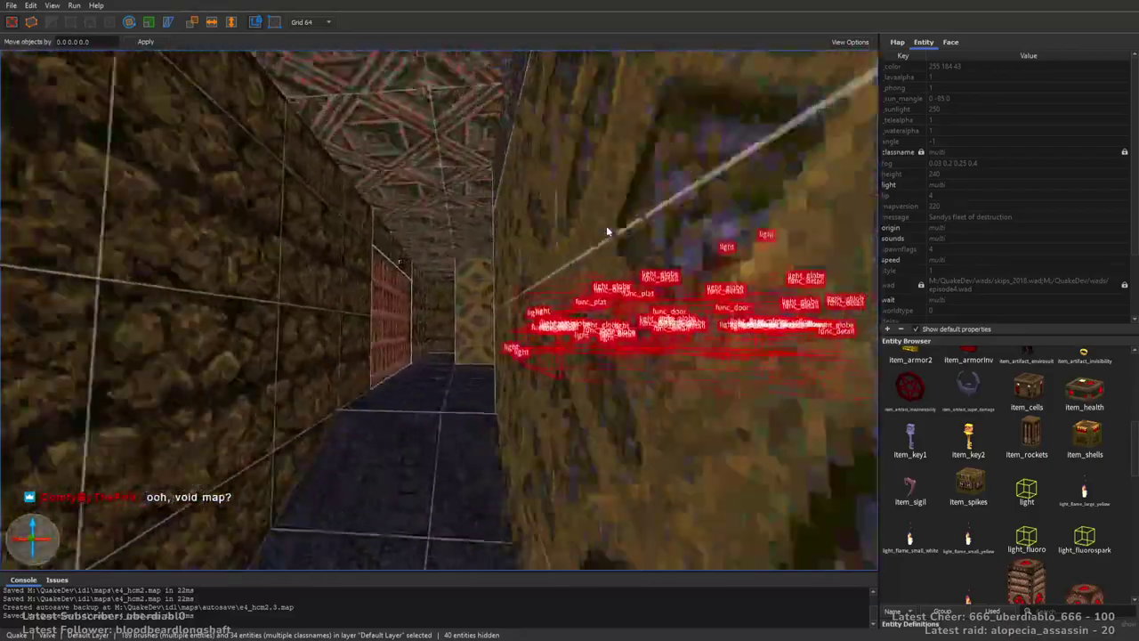
right_click_drag(593, 279, 512, 317)
key("Escape")
scroll(653, 277, "up", 10)
scroll(653, 277, "down", 10)
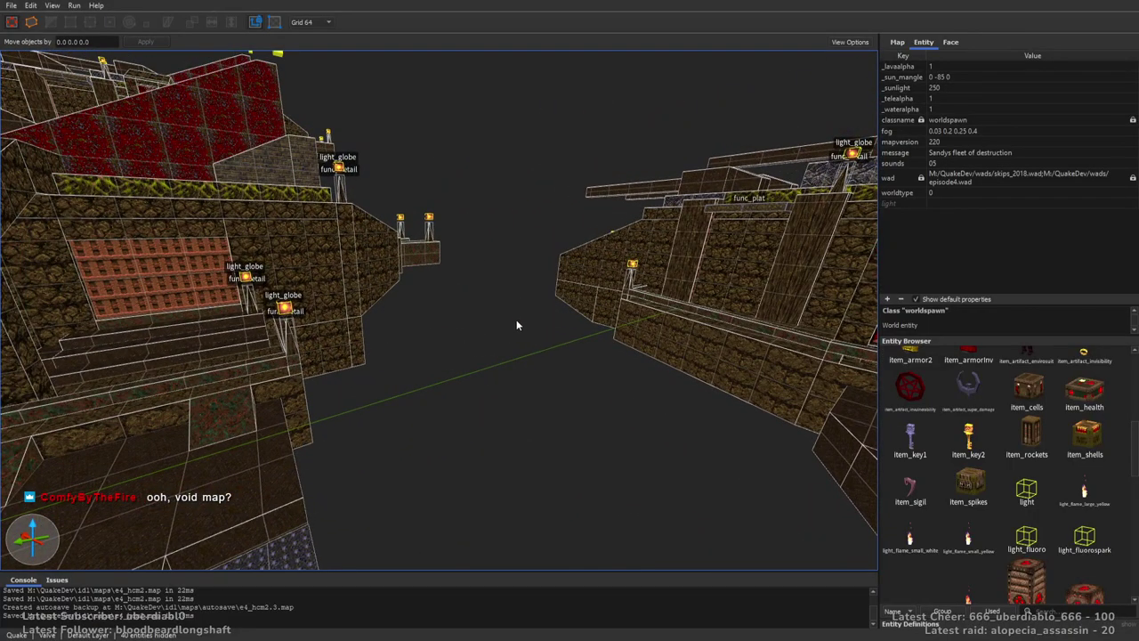
Examine the fleet's layout from between the hulls and look through the interior rooms of one ship.
right_click_drag(467, 322, 525, 320)
scroll(521, 311, "down", 5)
scroll(508, 331, "up", 15)
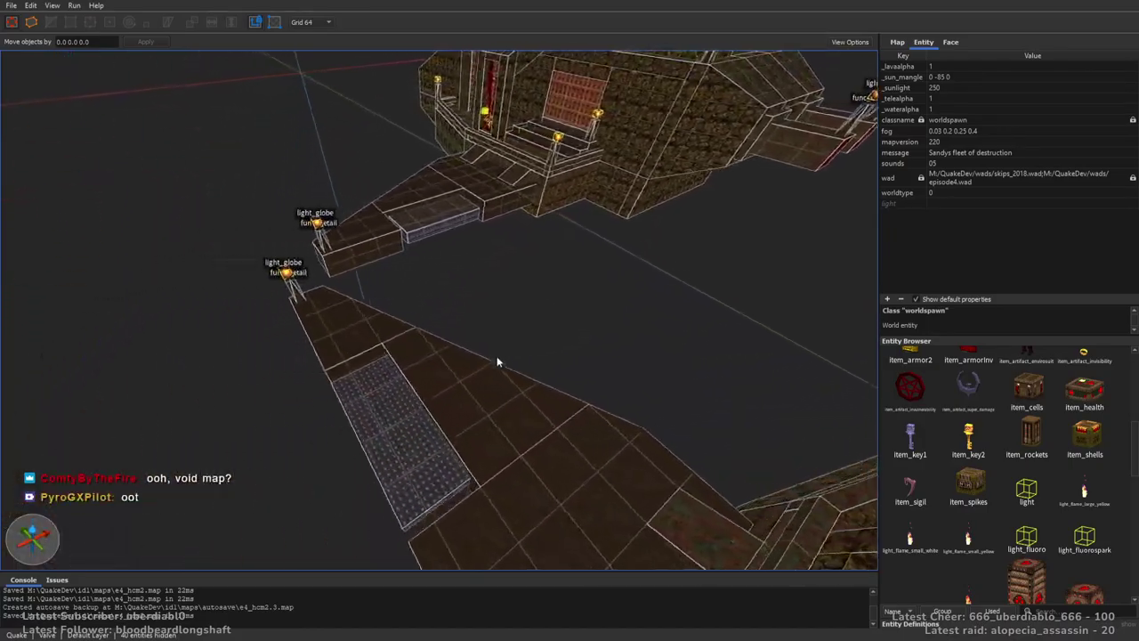
scroll(591, 305, "up", 2)
scroll(525, 263, "down", 12)
scroll(570, 303, "up", 4)
scroll(594, 334, "down", 4)
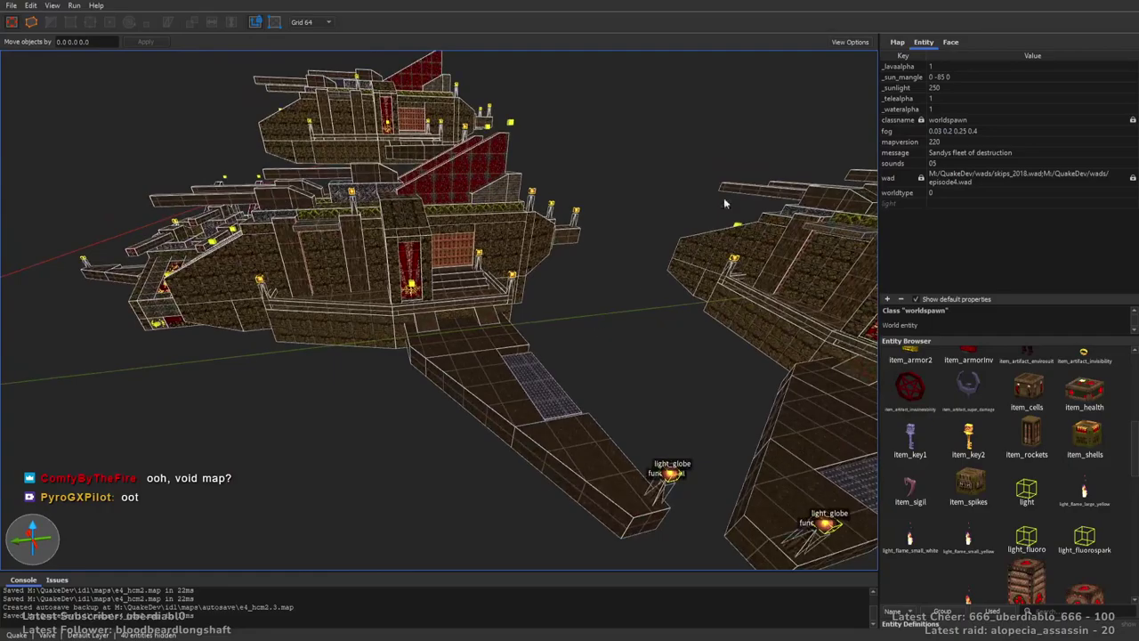
scroll(645, 360, "up", 8)
right_click_drag(663, 262, 522, 253)
scroll(635, 216, "up", 10)
scroll(519, 254, "down", 8)
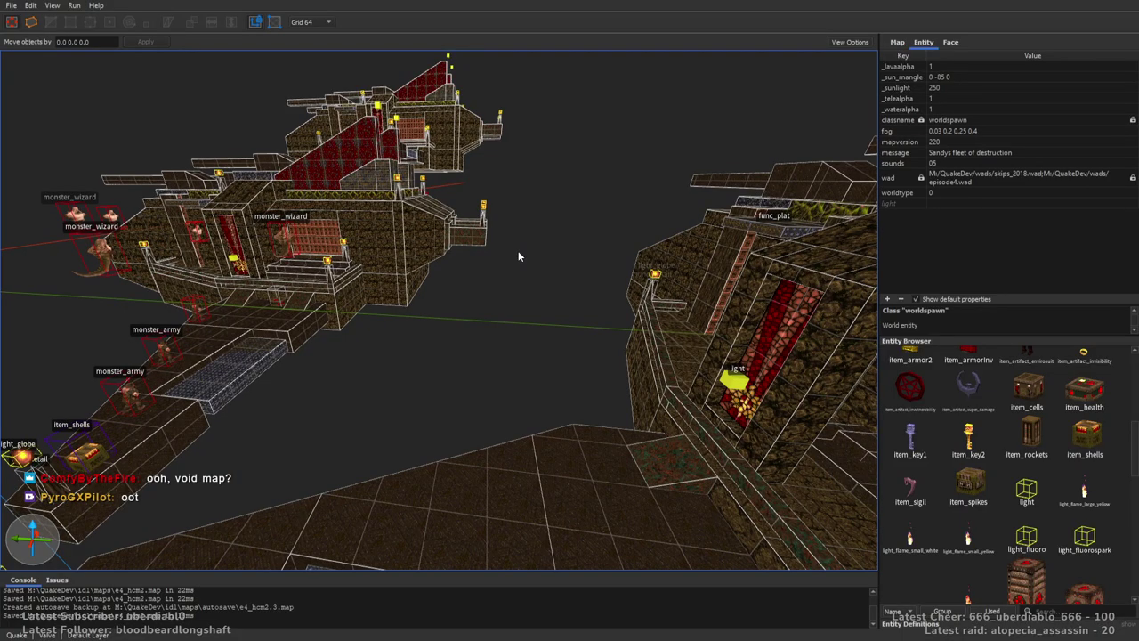
scroll(637, 306, "up", 6)
scroll(637, 305, "up", 8)
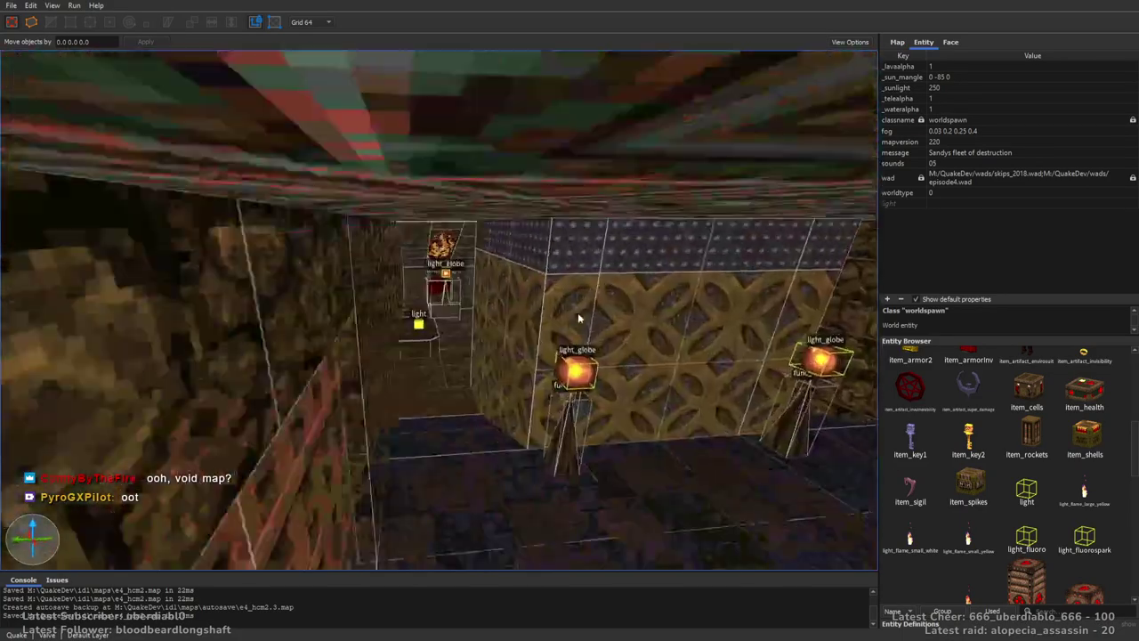
scroll(547, 321, "down", 3)
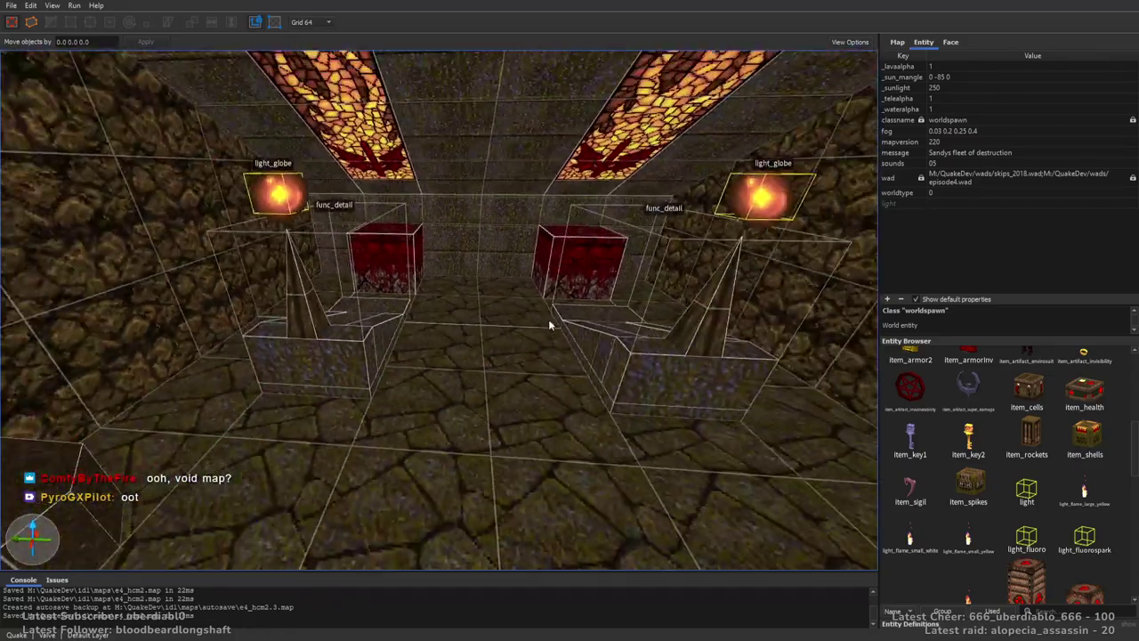
Set the grid to 16 and draw a 64 by 64 floor pedestal textured wizwood1_2 between the two red blocks.
left_click(951, 42)
scroll(540, 262, "up", 8)
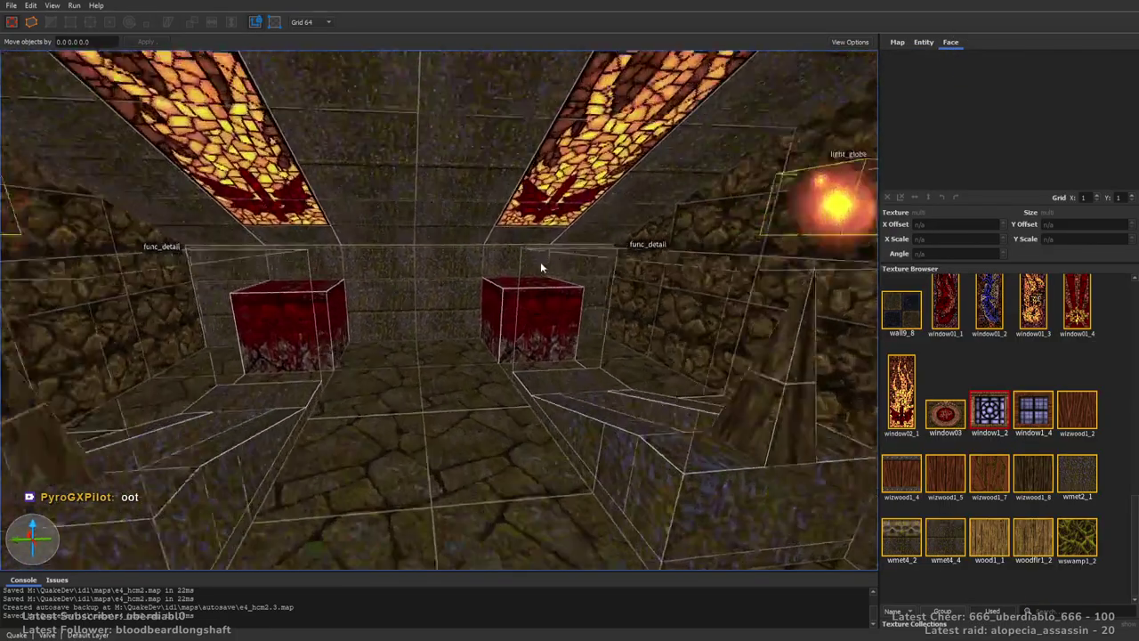
key("bracketleft")
key("bracketleft")
scroll(525, 329, "down", 6)
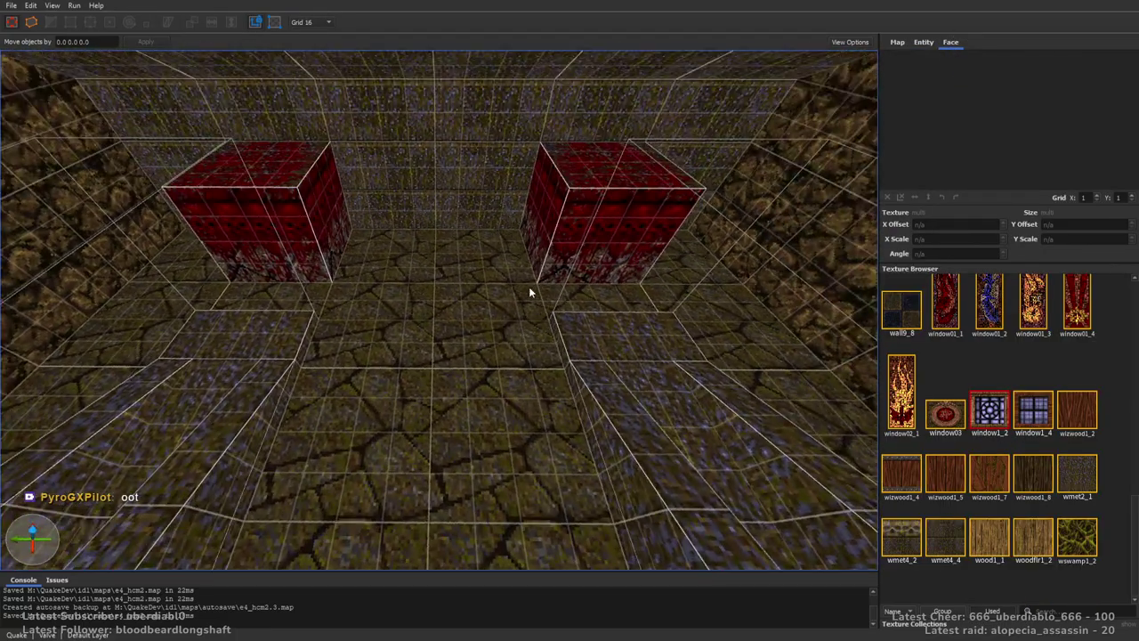
left_click(1072, 414)
scroll(415, 303, "up", 2)
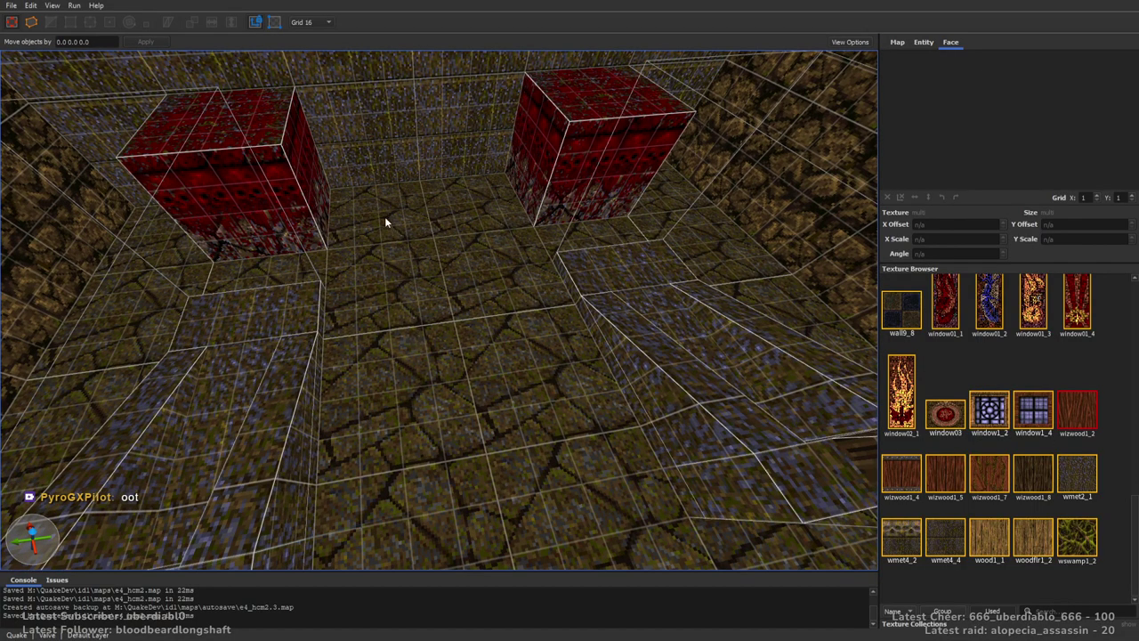
left_click_drag(384, 225, 485, 270)
right_click_drag(485, 270, 580, 279)
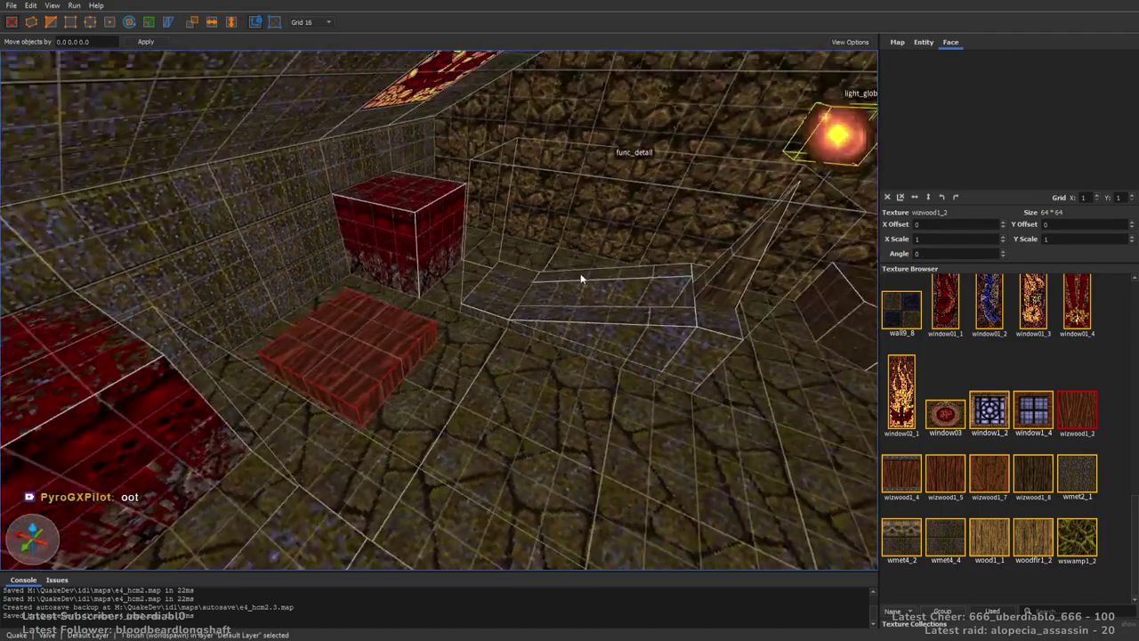
Apply the window1_2 texture to the pedestal's top face and shift it so the pattern sits centred.
left_click(359, 350, "shift")
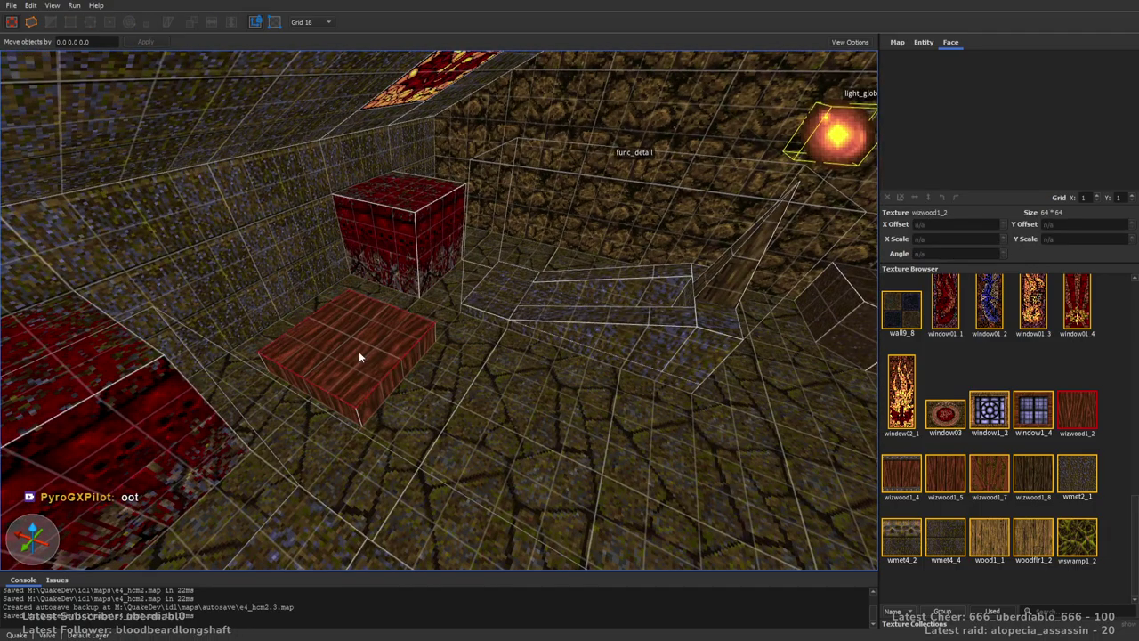
left_click(989, 411)
right_click_drag(727, 318, 596, 303)
key("Up")
key("Left")
key("Escape")
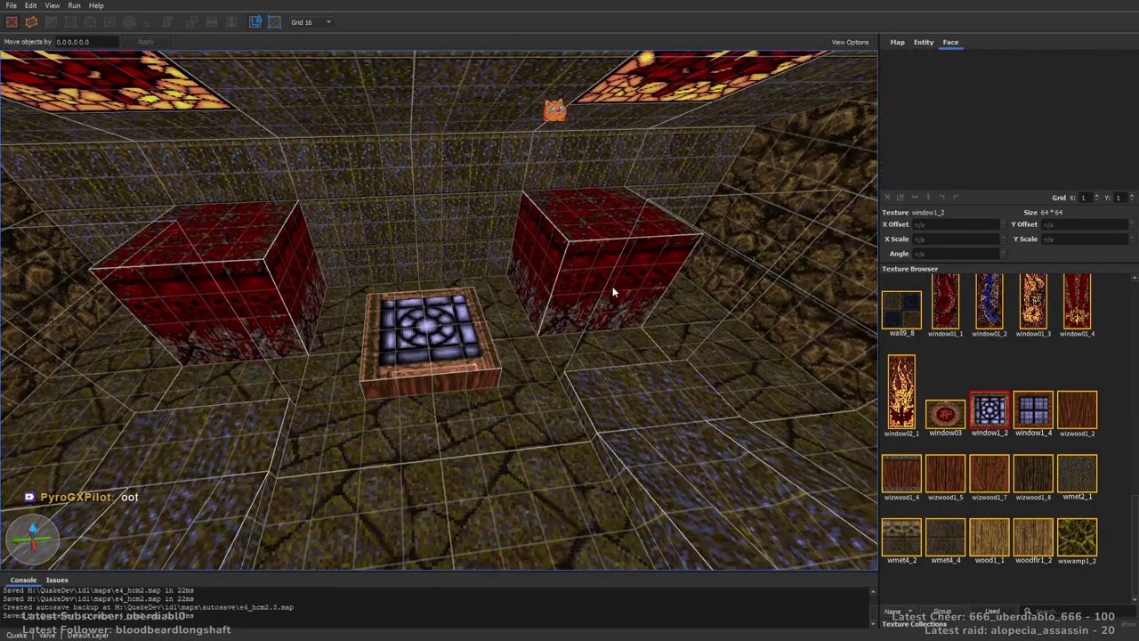
Add a light entity and position it just above the centre of the pedestal.
mouse_move(459, 268)
right_mouse_down()
mouse_move(694, 265)
mouse_move(712, 321)
mouse_move(756, 374)
mouse_move(510, 322)
mouse_move(498, 302)
mouse_move(301, 273)
mouse_move(242, 216)
right_mouse_up()
left_click(765, 365)
left_click(736, 298)
left_click_drag(241, 216, 330, 273)
right_click_drag(330, 273, 802, 122)
Add a _color property to the pedestal light with the blue value 111 176 255 and deselect the light.
left_click(925, 42)
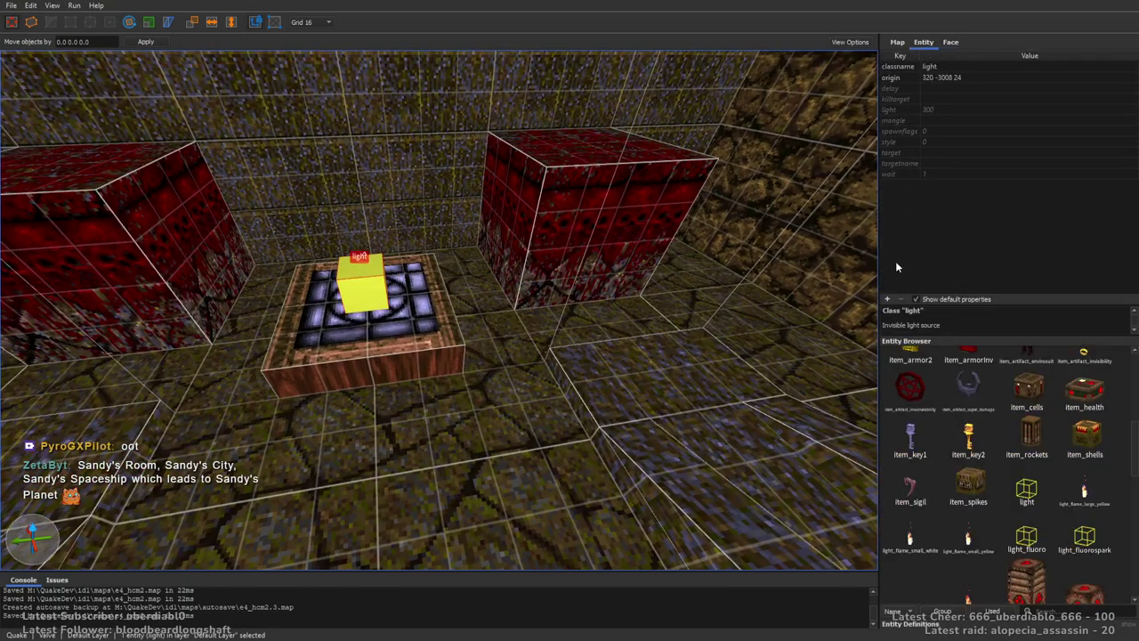
left_click(887, 300)
type("_co")
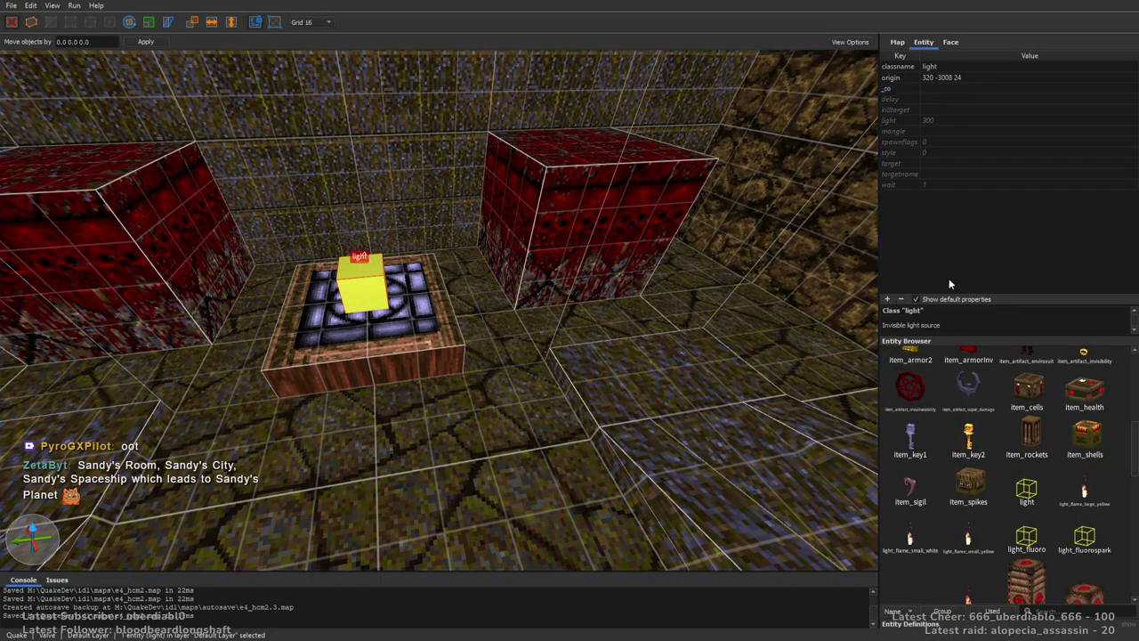
type("lor")
key("Return")
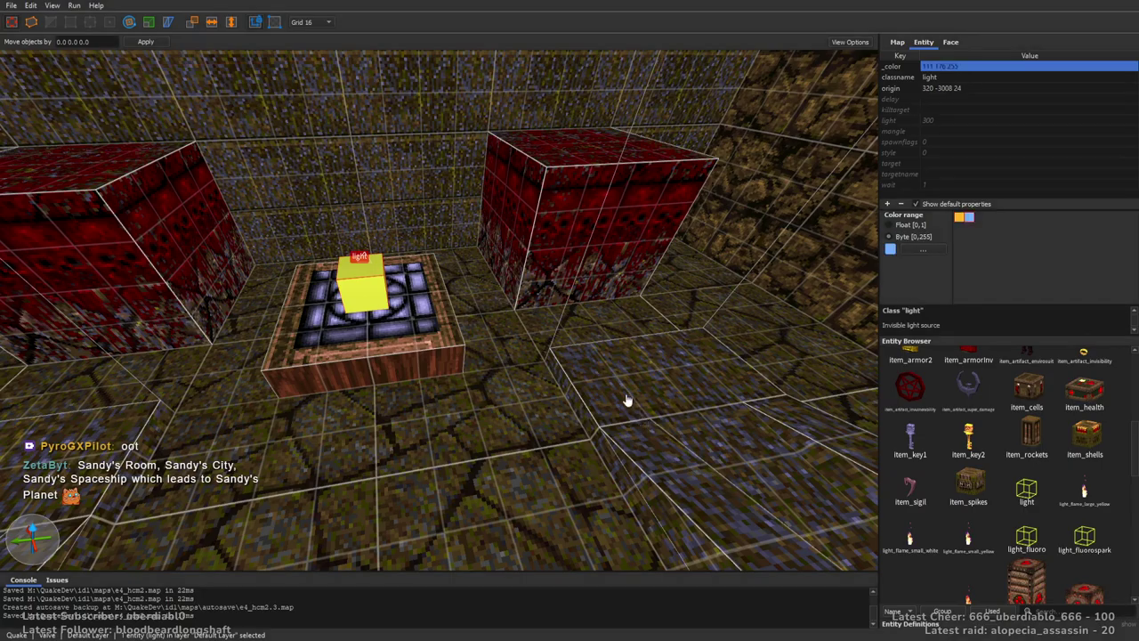
right_click_drag(635, 415, 516, 300)
key("Escape")
mouse_move(589, 338)
right_mouse_down()
mouse_move(577, 337)
mouse_move(596, 334)
right_mouse_up()
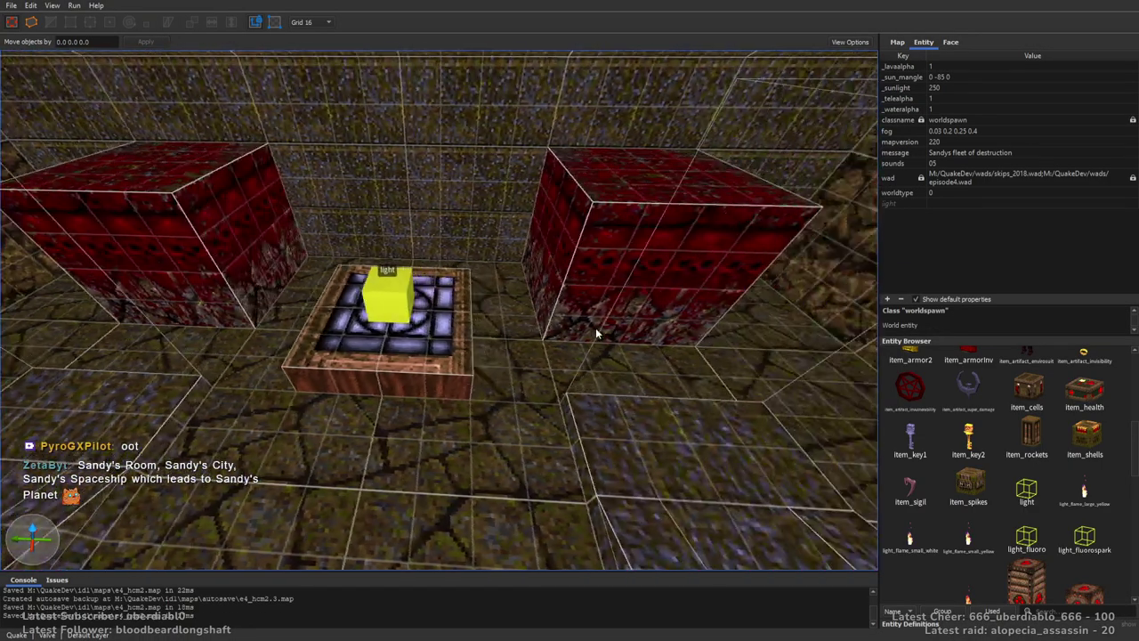
Place an item_key1 silver key above the pedestal and deselect it.
left_click_drag(909, 436, 379, 254)
key("Escape")
right_click_drag(557, 352, 731, 274)
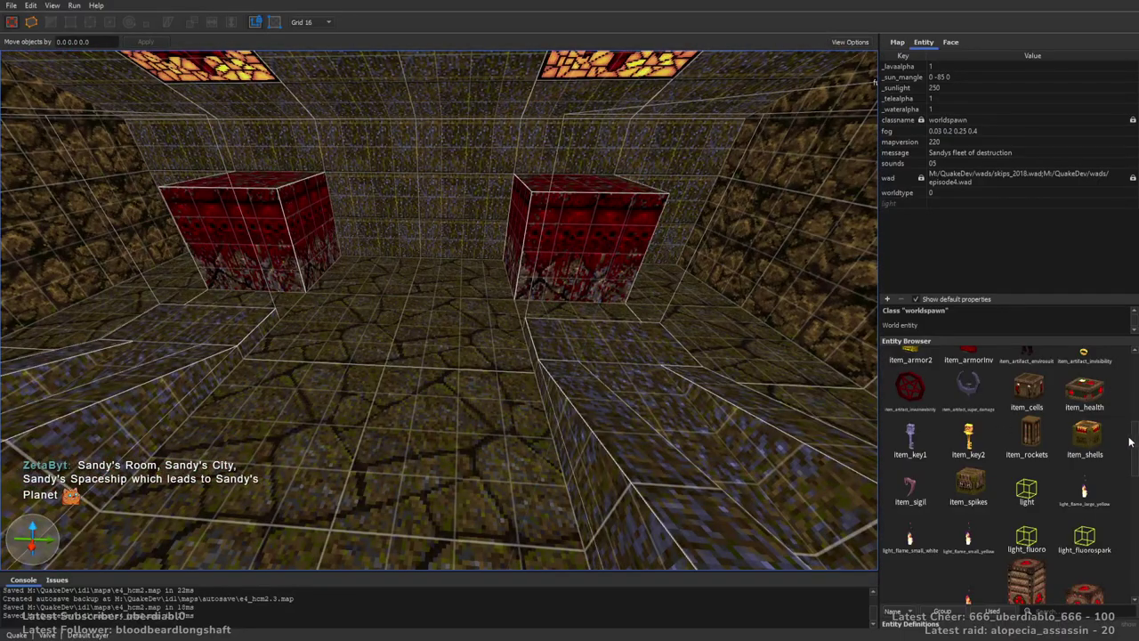
Paste a copy of the pedestal, light and key between the red blocks in another ship's room.
scroll(1127, 441, "up", 6)
mouse_move(533, 285)
right_mouse_down()
mouse_move(553, 287)
mouse_move(541, 224)
mouse_move(560, 214)
mouse_move(450, 304)
mouse_move(489, 437)
right_mouse_up()
left_click(489, 436)
scroll(412, 328, "down", 5)
mouse_move(412, 327)
right_mouse_down()
mouse_move(501, 300)
mouse_move(508, 267)
mouse_move(557, 270)
mouse_move(462, 249)
mouse_move(508, 241)
mouse_move(514, 262)
mouse_move(386, 264)
mouse_move(442, 293)
mouse_move(510, 364)
right_mouse_up()
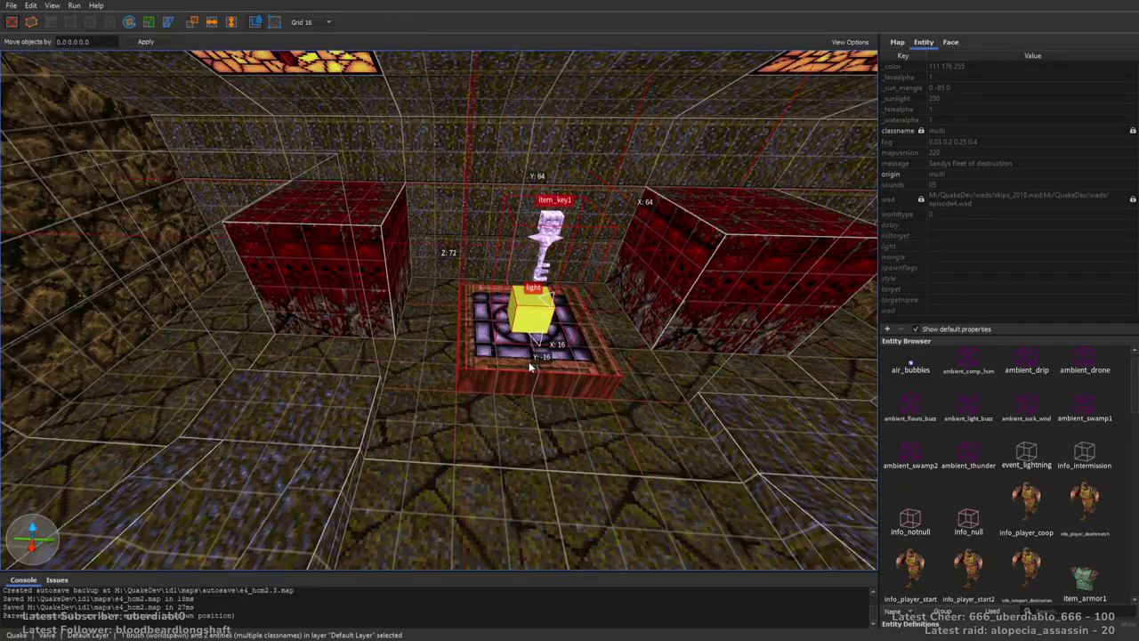
Retexture the copied pedestal's top face with light1_1 and deselect it.
left_click(528, 361, "shift")
left_click(952, 42)
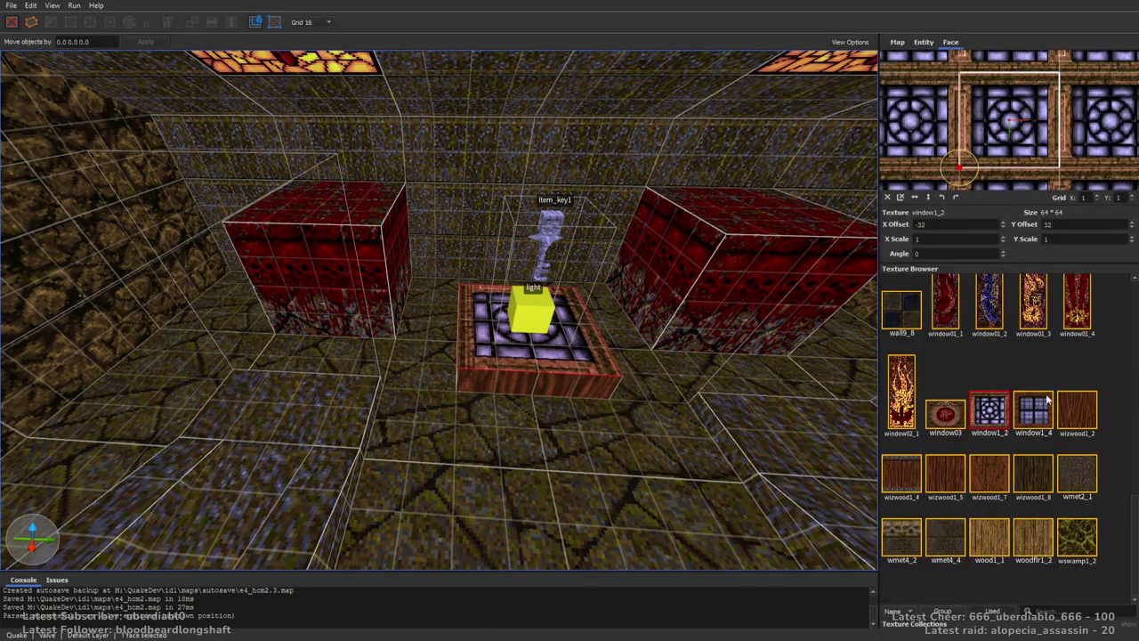
scroll(1132, 520, "up", 10)
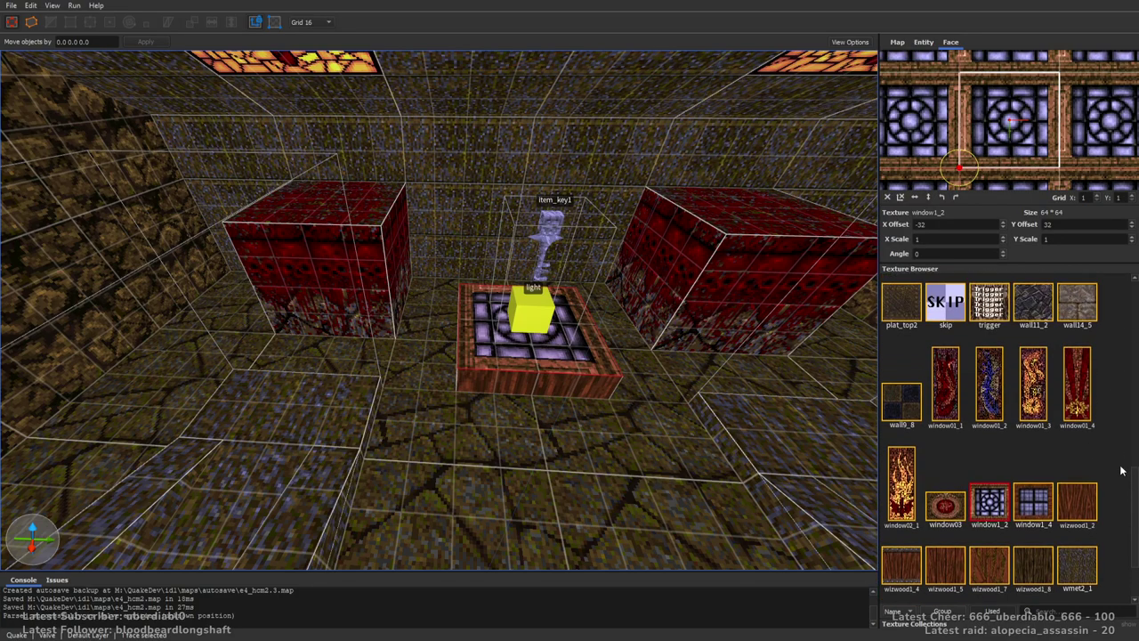
left_click(1033, 434)
right_click_drag(605, 258, 632, 254)
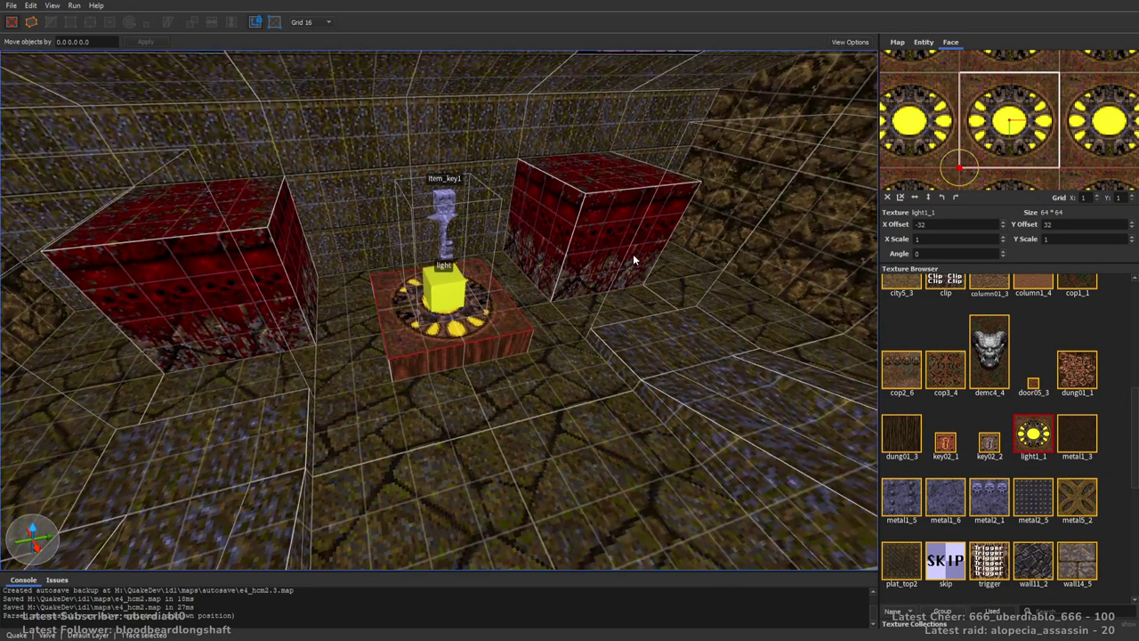
key("Escape")
Select the light on the copied pedestal and pick its _color property.
scroll(492, 289, "up", 5)
right_click_drag(492, 289, 499, 356)
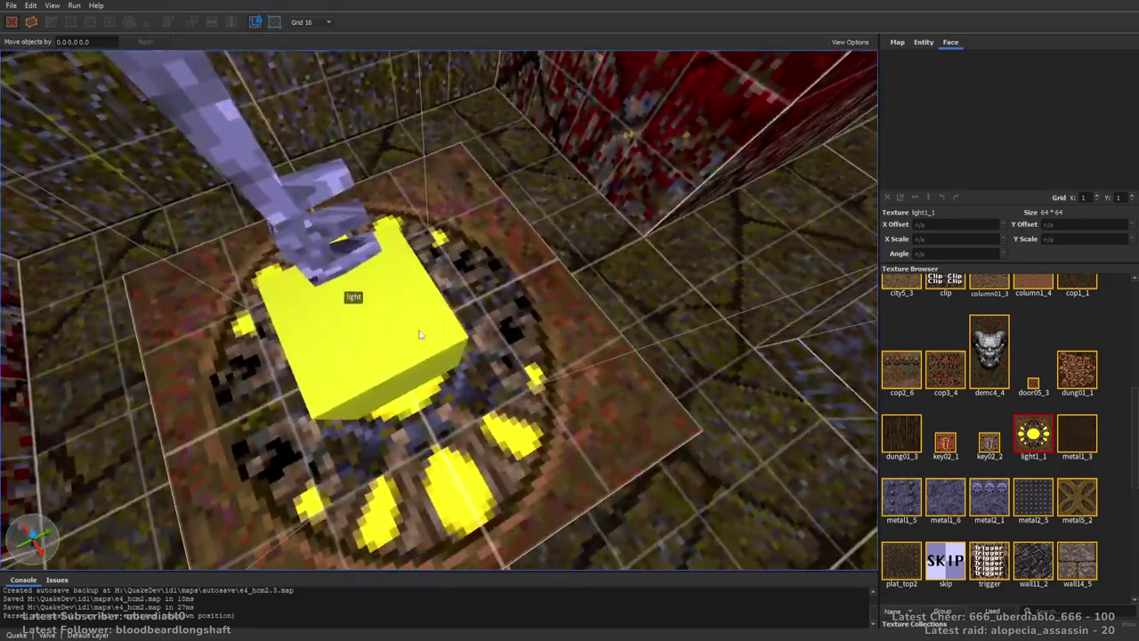
left_click(365, 347)
left_click(934, 42)
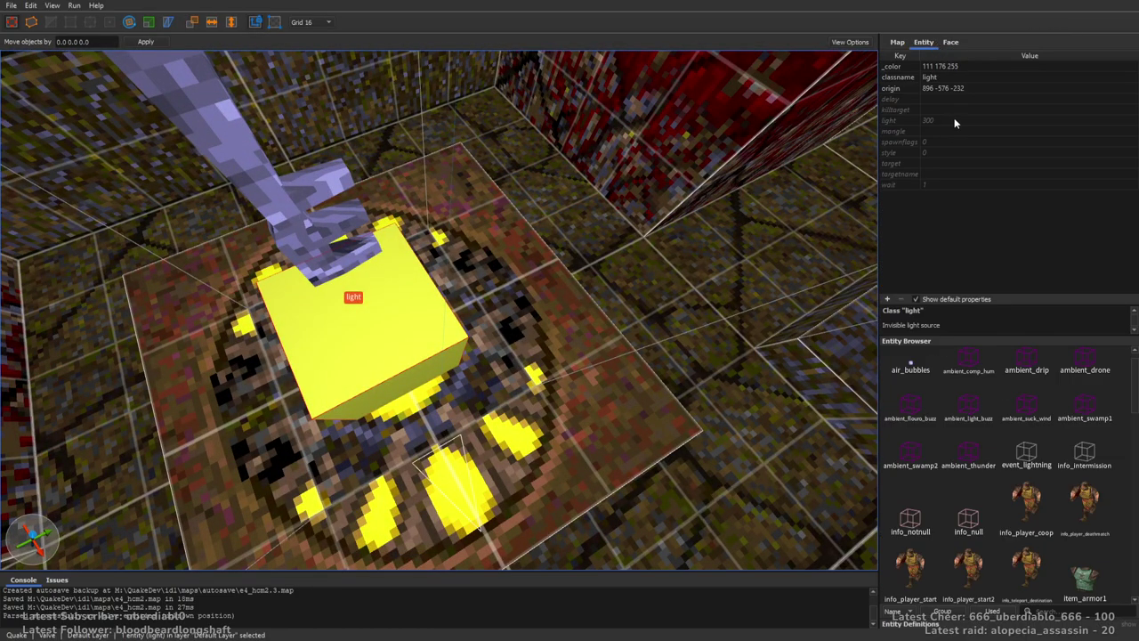
left_click(936, 68)
right_click_drag(694, 222, 573, 207)
key("Escape")
Change the copied key's classname to item_key2 to make it a gold key, and deselect it.
left_click(432, 267)
double_click(999, 67)
type("2")
key("Tab")
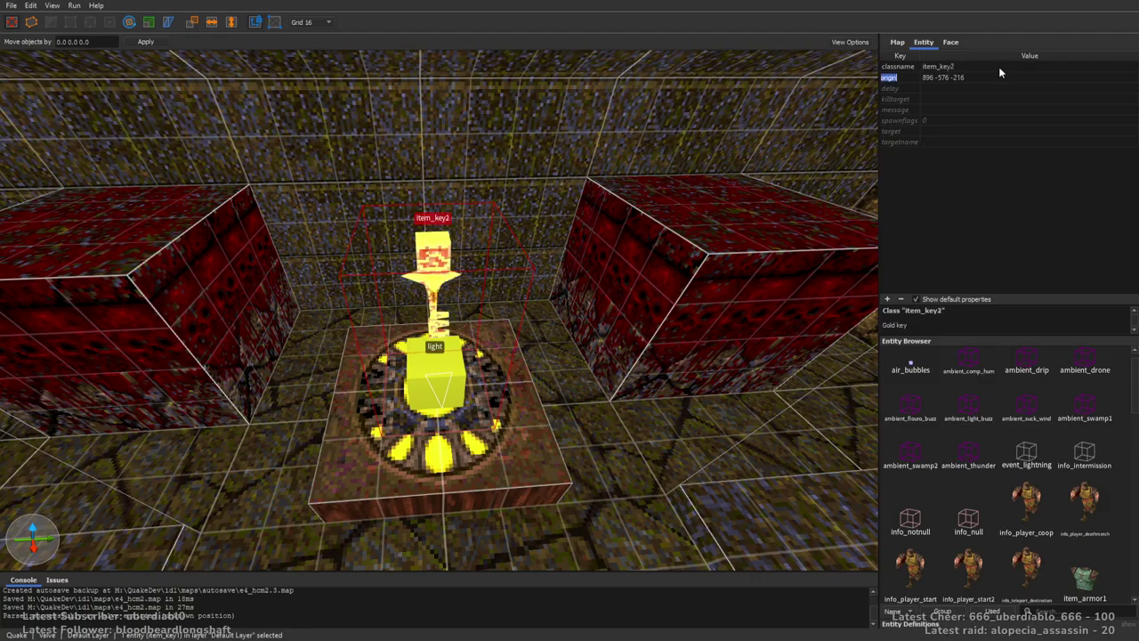
key("Escape")
Delete the three dark boxes from the alcove lined with the ornate grating.
right_click_drag(685, 198, 719, 199)
mouse_move(575, 232)
right_mouse_down()
mouse_move(775, 173)
mouse_move(714, 137)
mouse_move(588, 207)
mouse_move(679, 234)
mouse_move(525, 253)
mouse_move(603, 278)
mouse_move(587, 243)
mouse_move(472, 302)
mouse_move(478, 318)
mouse_move(613, 330)
right_mouse_up()
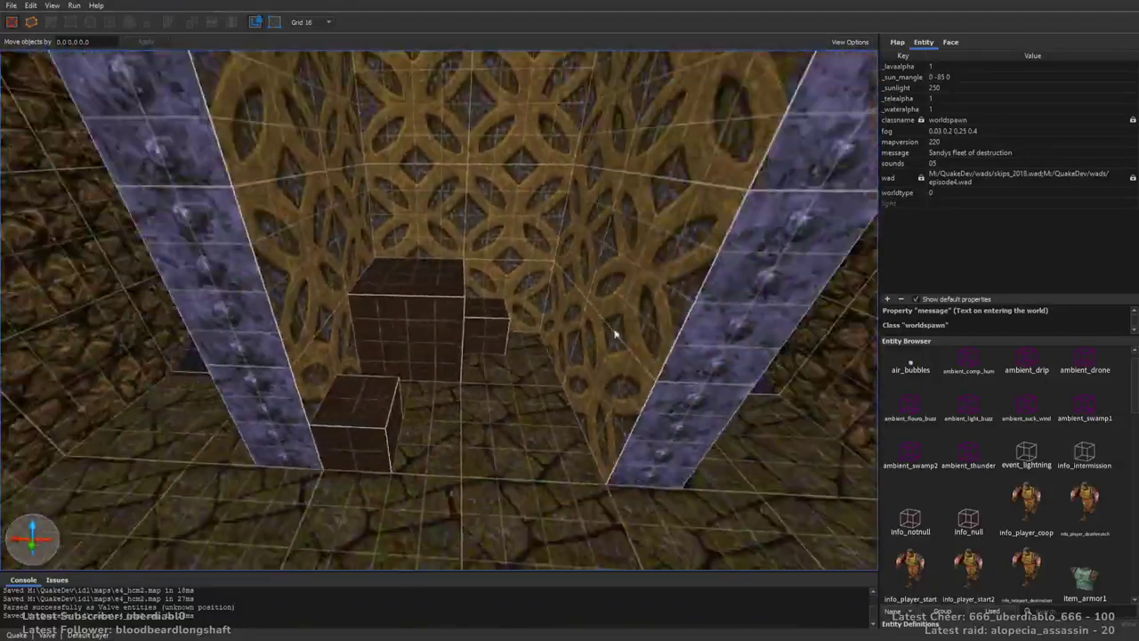
left_click(493, 330)
left_click(432, 368, "ctrl")
left_click(367, 411, "ctrl")
key("Delete")
Draw a brush textured wall11_2 on the floor against the grated alcove's back wall.
left_click(951, 41)
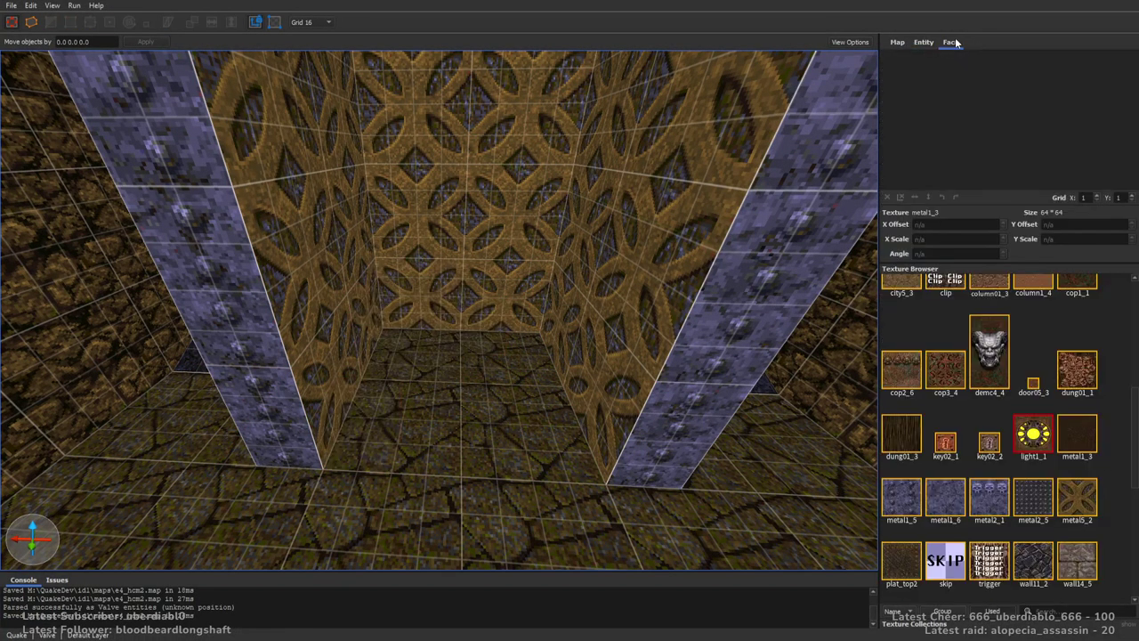
left_click(1041, 553)
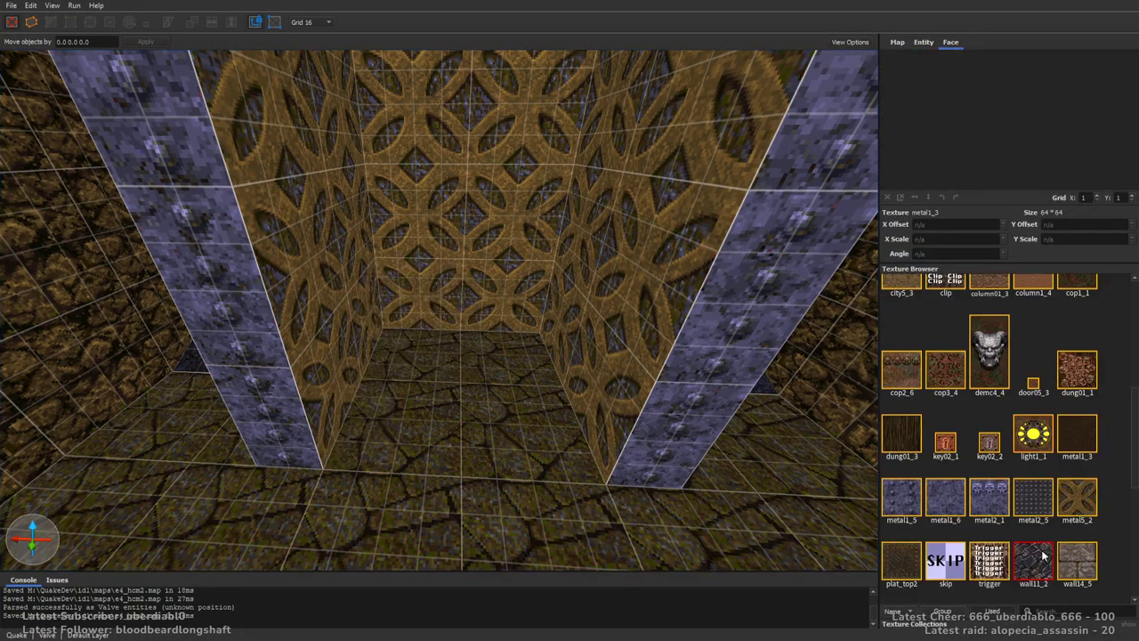
scroll(524, 285, "up", 3)
left_click_drag(386, 331, 553, 324)
mouse_move(552, 324)
right_mouse_down()
mouse_move(573, 270)
mouse_move(498, 409)
right_mouse_up()
Stretch the wall11_2 brush up the back wall and hollow it into a rectangular frame of four brushes.
left_click_drag(498, 409, 499, 239, "shift")
left_click_drag(524, 417, 525, 529, "shift")
mouse_move(560, 339)
left_mouse_down("shift")
mouse_move(536, 339)
mouse_move(554, 353)
left_mouse_up("shift")
key("ctrl+shift+k")
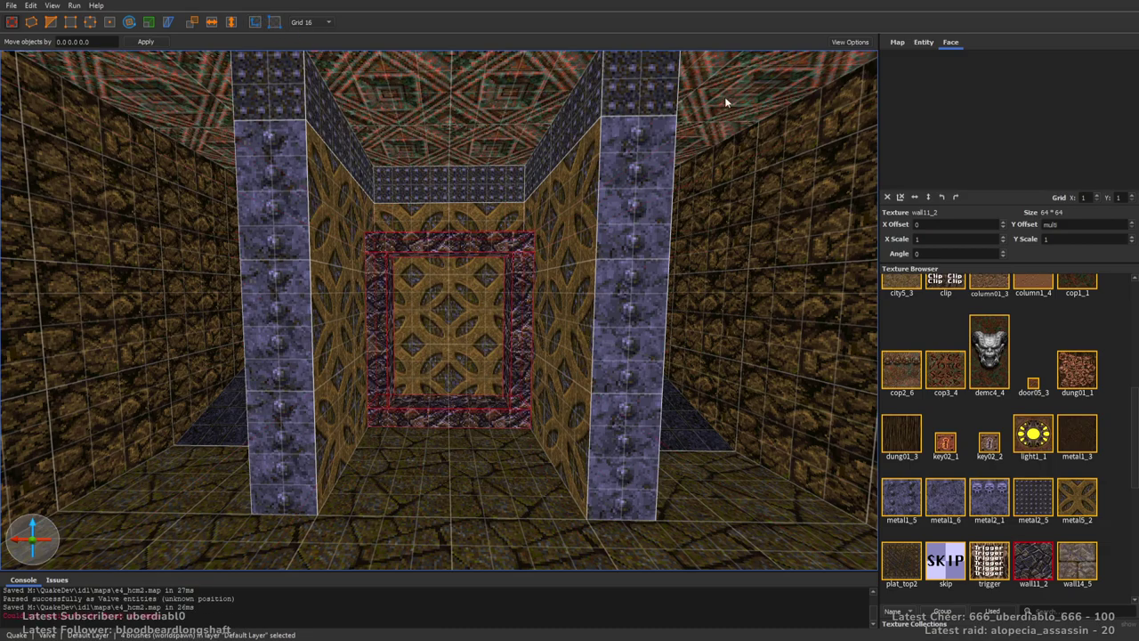
key("Escape")
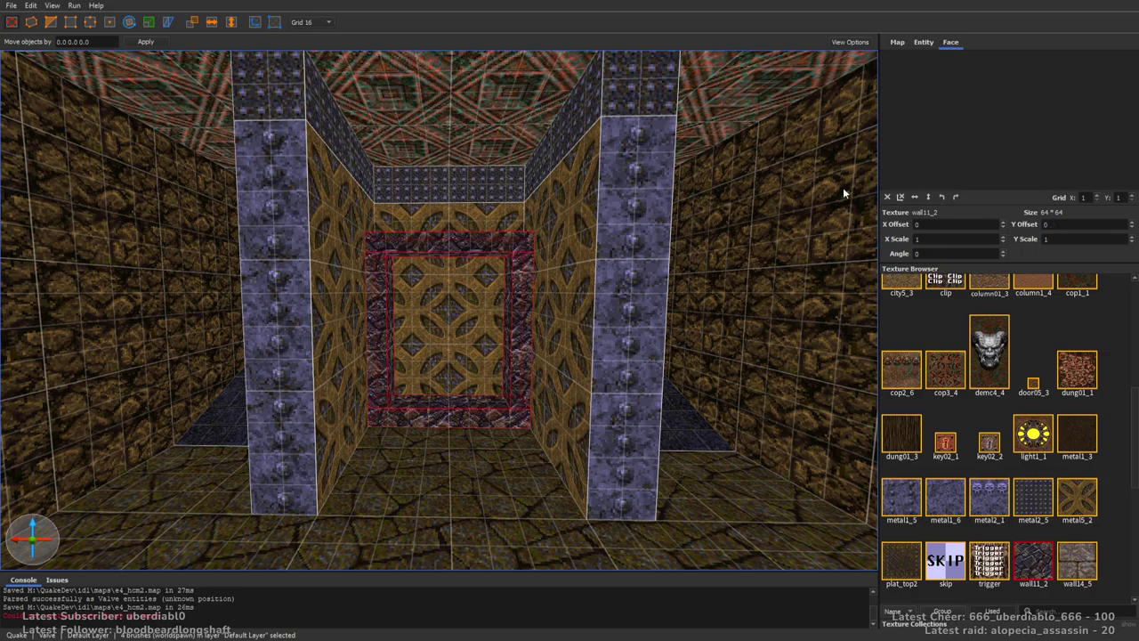
Try a frame-filling brush with the *waterskip and *teleport textures, and delete it.
scroll(630, 191, "up", 6)
mouse_move(365, 383)
left_mouse_down()
mouse_move(545, 385)
mouse_move(557, 117)
left_mouse_up()
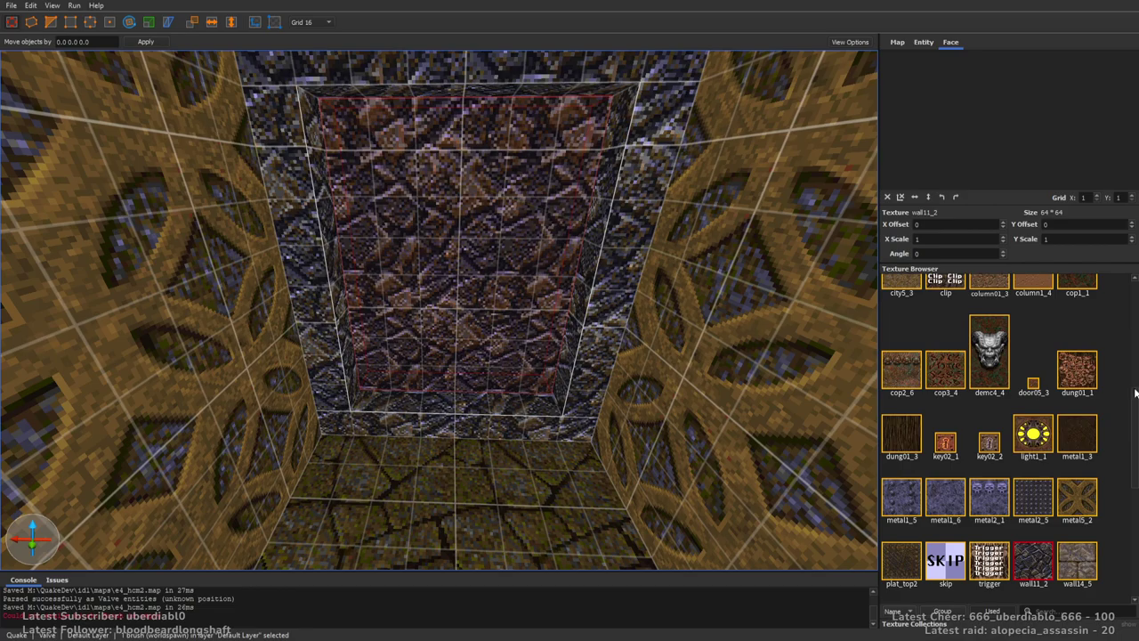
scroll(1135, 392, "up", 5)
left_click(1077, 294)
scroll(723, 190, "down", 5)
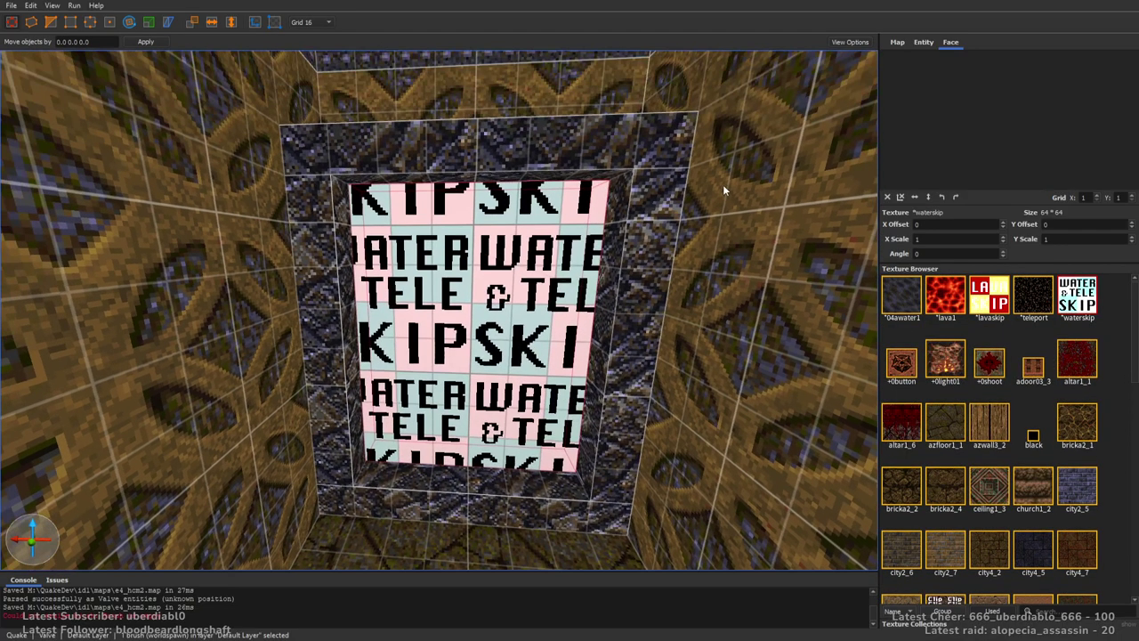
left_click(1032, 294)
key("Delete")
scroll(623, 184, "up", 4)
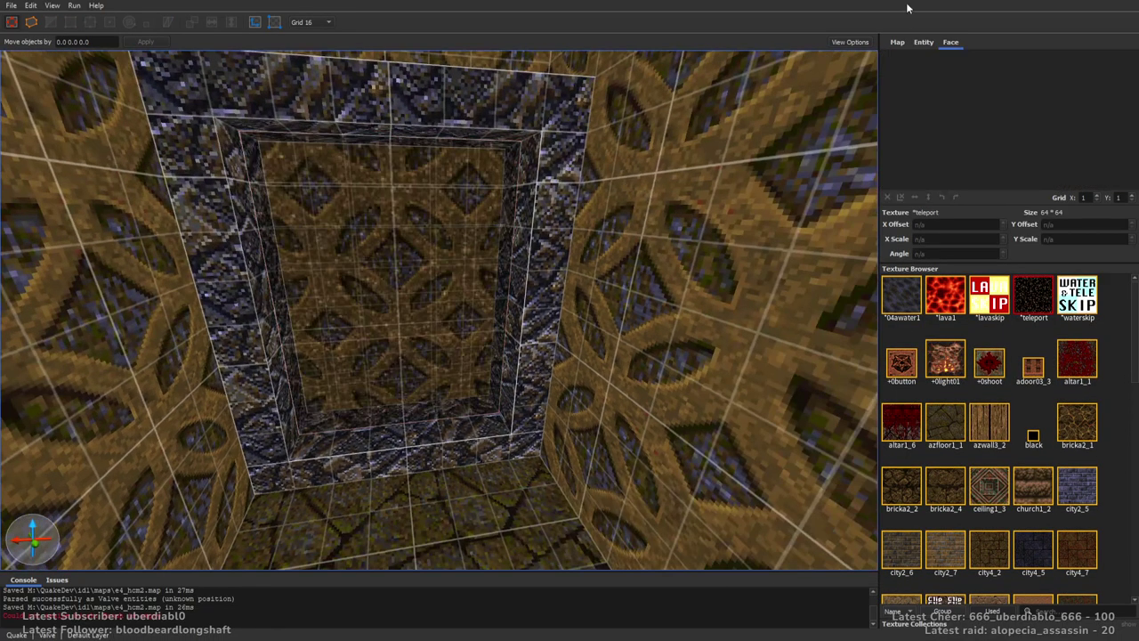
left_click(924, 43)
scroll(1109, 417, "down", 10)
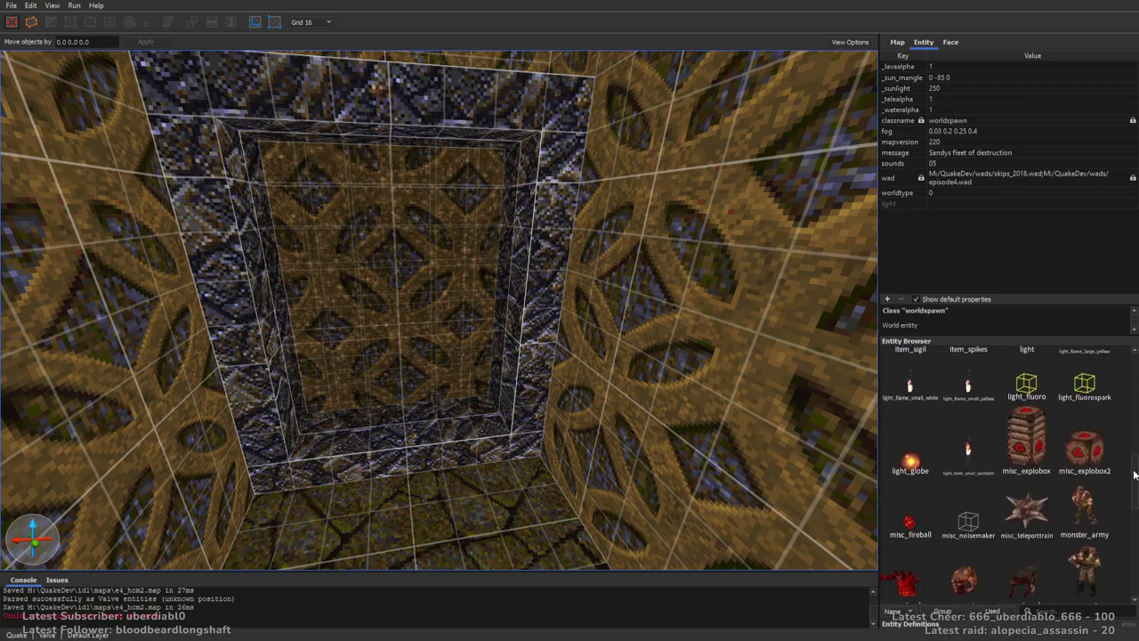
left_click_drag(1032, 407, 402, 303)
key("bracketleft")
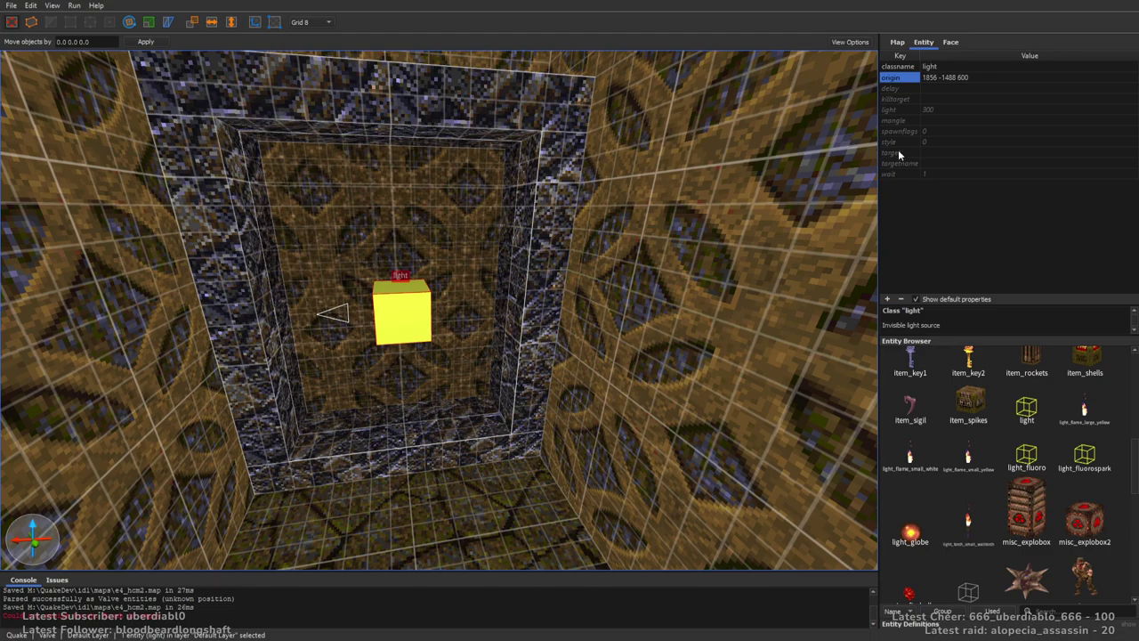
Set the brightness of the light inside the frame to 450.
double_click(945, 107)
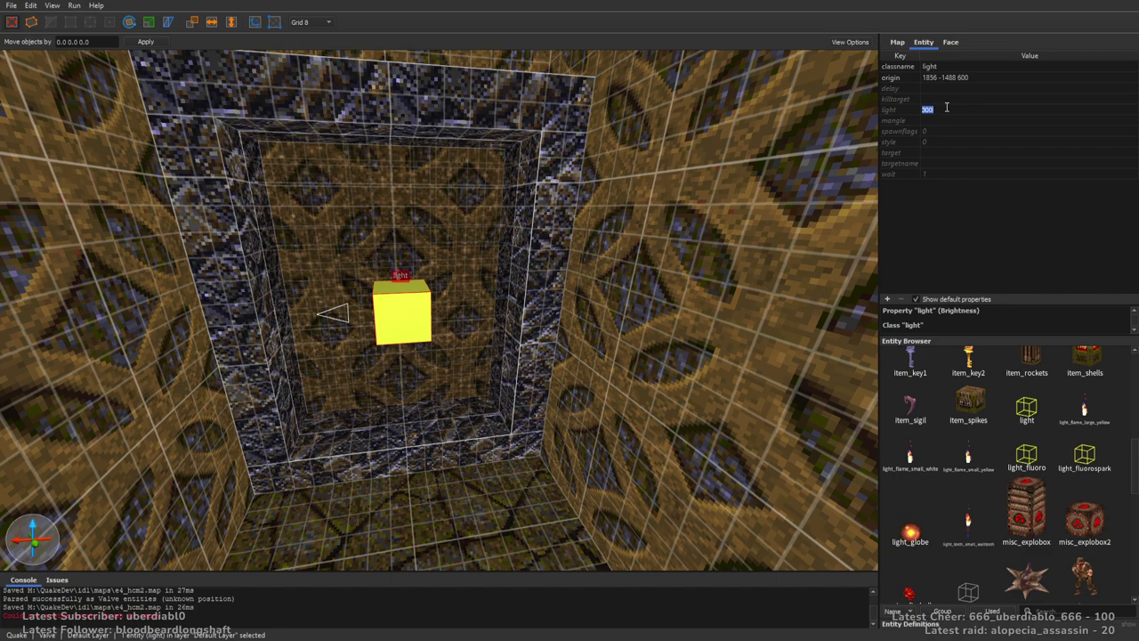
type("450")
key("Return")
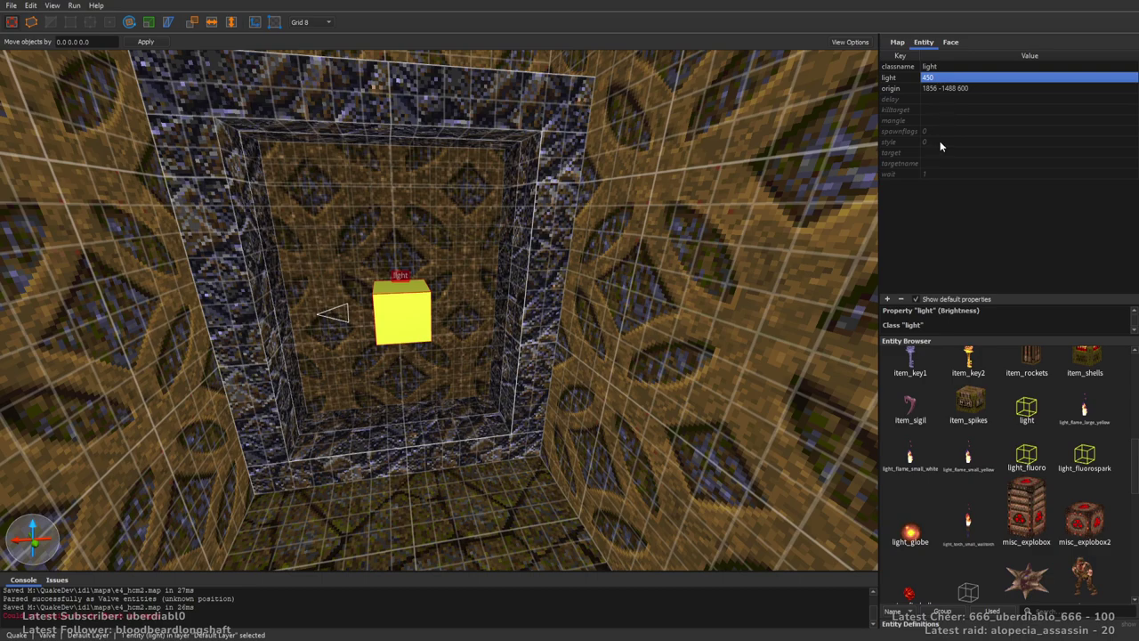
Set the appearance style of the light inside the frame to 11 and its brightness to 666.
left_click(933, 143)
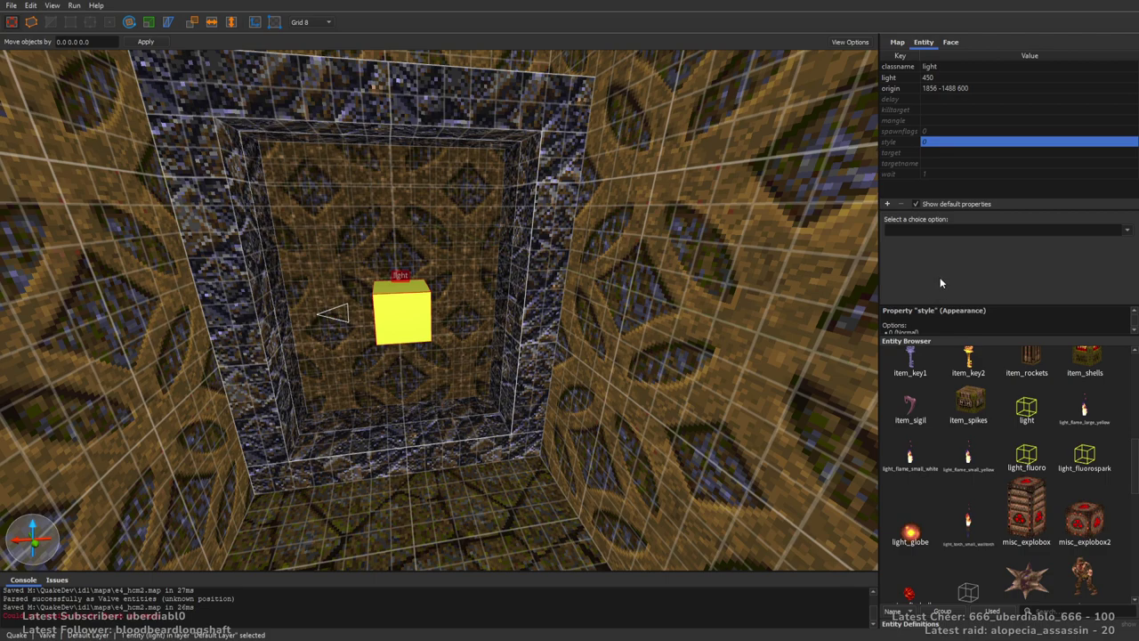
type("6")
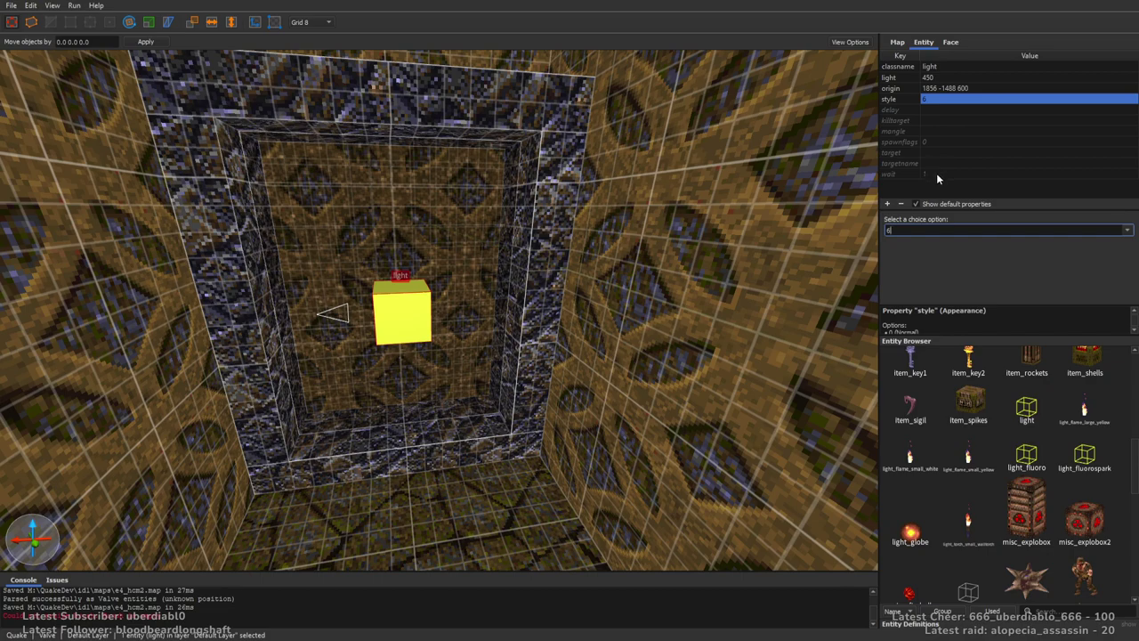
left_click(1030, 259)
type("11")
double_click(935, 77)
type("666")
key("Return")
right_click_drag(588, 215, 588, 216)
left_click(575, 241)
key("Delete")
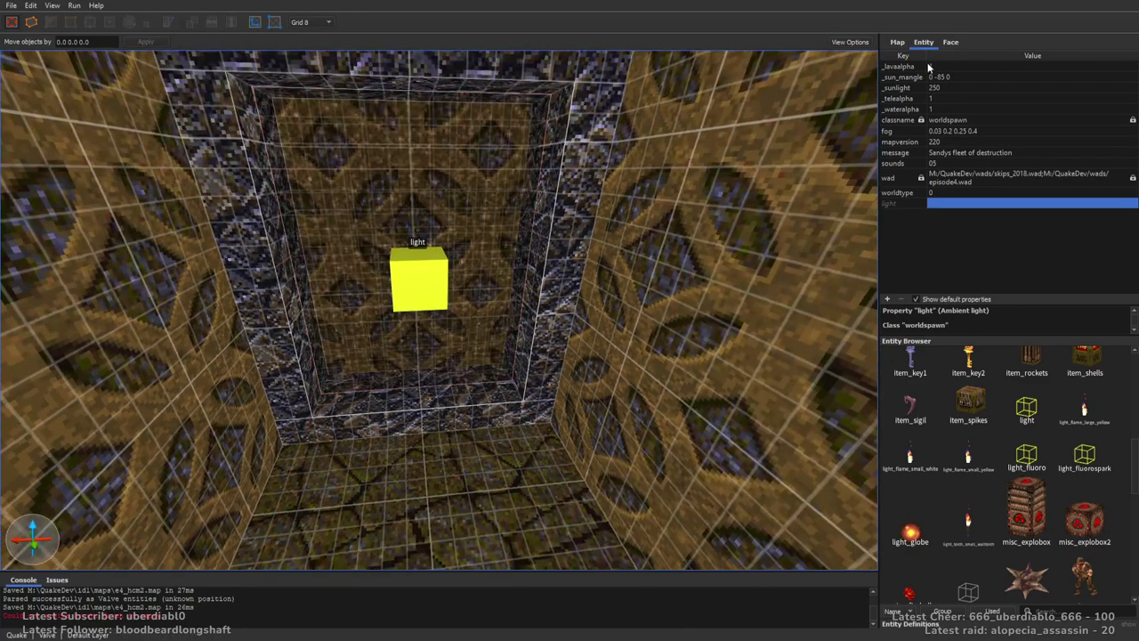
Create a brush with the trigger texture, 80 by 16 by 112 units, filling the opening of the frame around the light.
left_click(951, 42)
scroll(1130, 368, "down", 15)
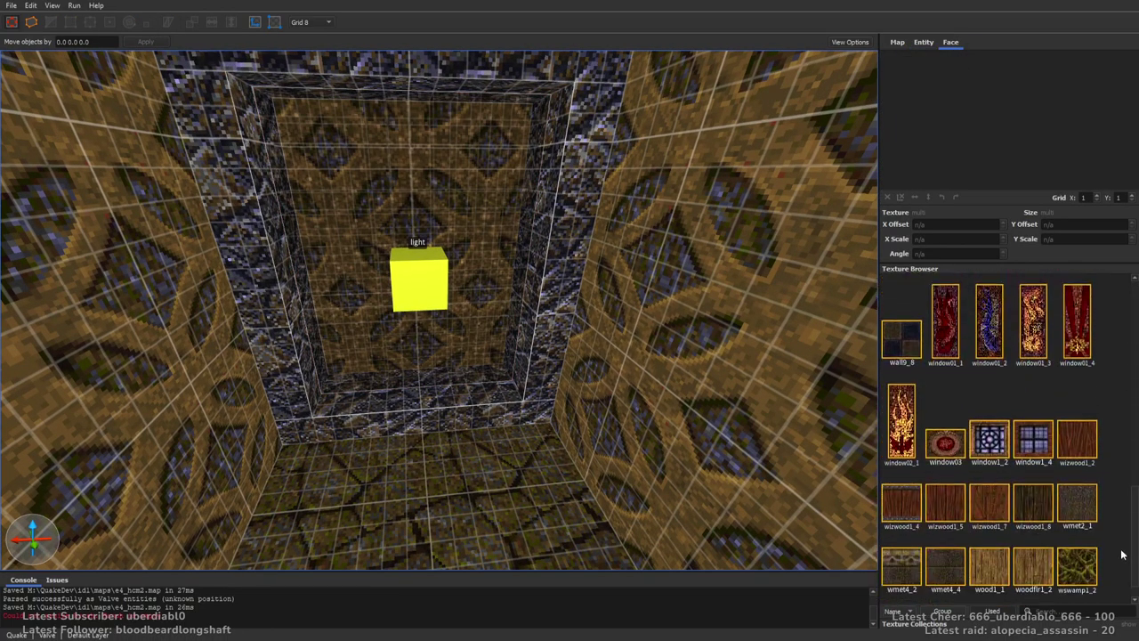
scroll(1121, 498, "up", 2)
scroll(1068, 445, "down", 1)
left_click(990, 369)
right_click_drag(635, 254, 372, 347)
mouse_move(367, 342)
left_mouse_down()
mouse_move(503, 329)
mouse_move(515, 285)
mouse_move(476, 249)
left_mouse_up()
scroll(515, 284, "down", 5)
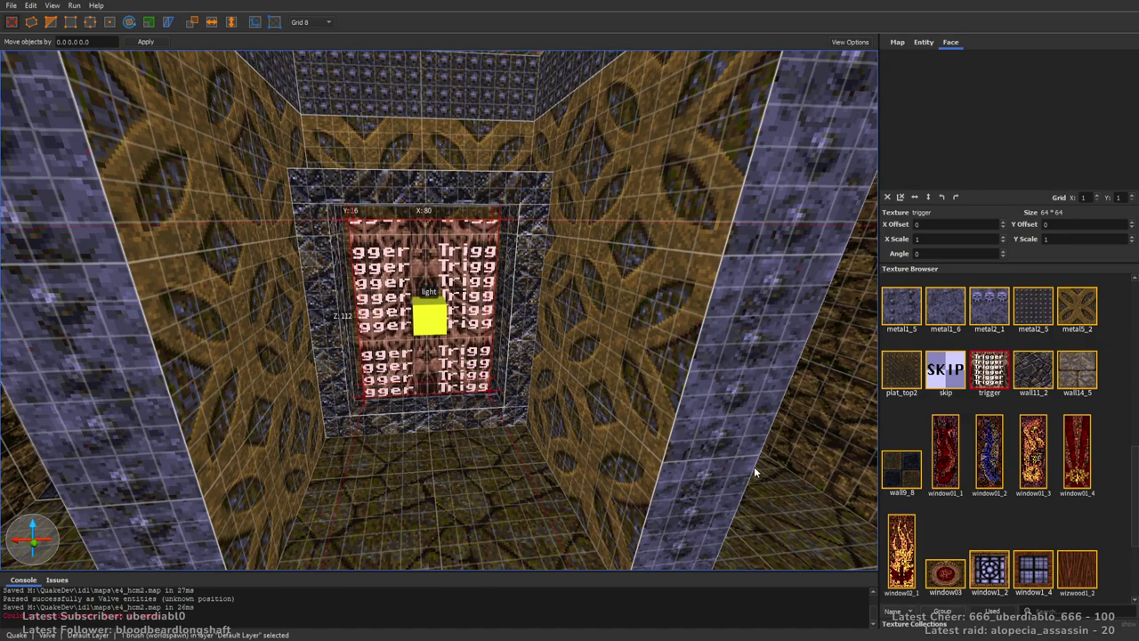
Turn the trigger brush in the frame into a trigger_changelevel entity and set its next map to start.
left_click(923, 43)
double_click(942, 142)
type("sta")
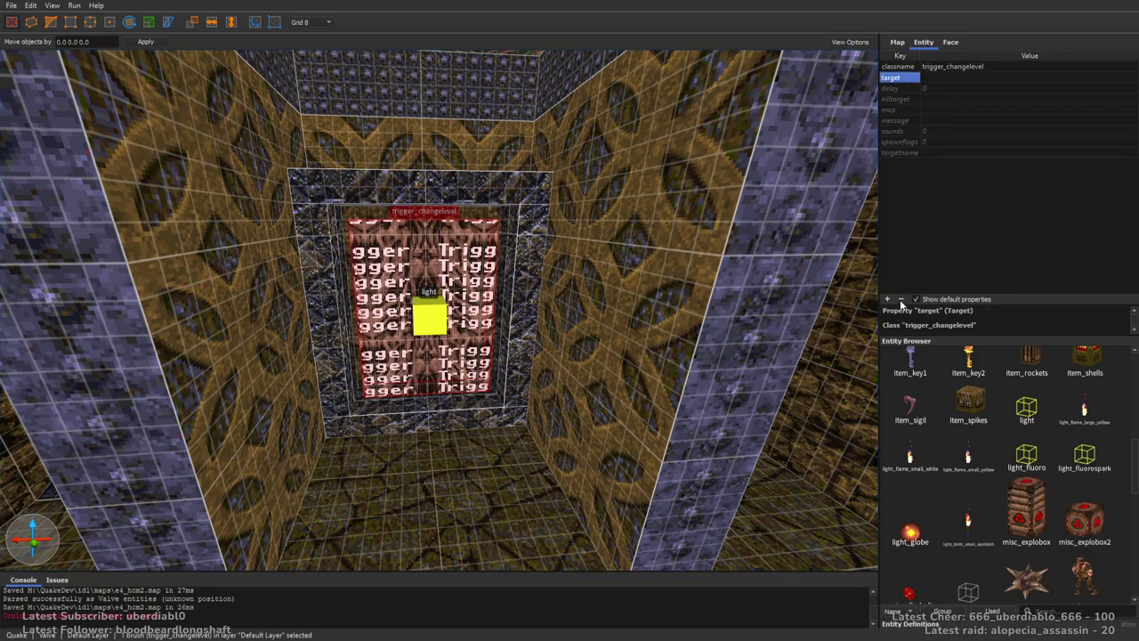
double_click(971, 102)
type("start")
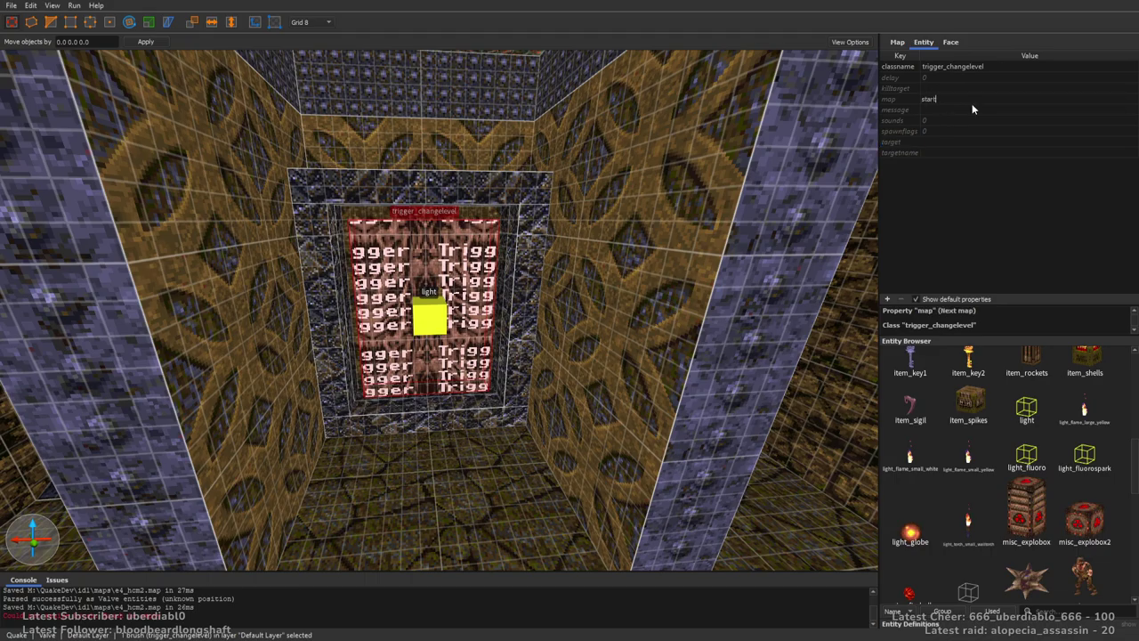
Set the next map of the trigger_changelevel in the exit alcove to start.
key("Return")
mouse_move(623, 204)
right_mouse_down()
mouse_move(572, 193)
mouse_move(575, 231)
mouse_move(481, 251)
mouse_move(662, 205)
mouse_move(579, 223)
mouse_move(521, 264)
mouse_move(549, 236)
mouse_move(640, 298)
mouse_move(627, 260)
mouse_move(600, 259)
mouse_move(707, 272)
mouse_move(537, 257)
mouse_move(658, 246)
mouse_move(603, 285)
right_mouse_up()
key("Escape")
Close the opening in the room's side wall by deleting its filling piece and extending the wall brush above it to the floor.
left_click(583, 301)
key("Delete")
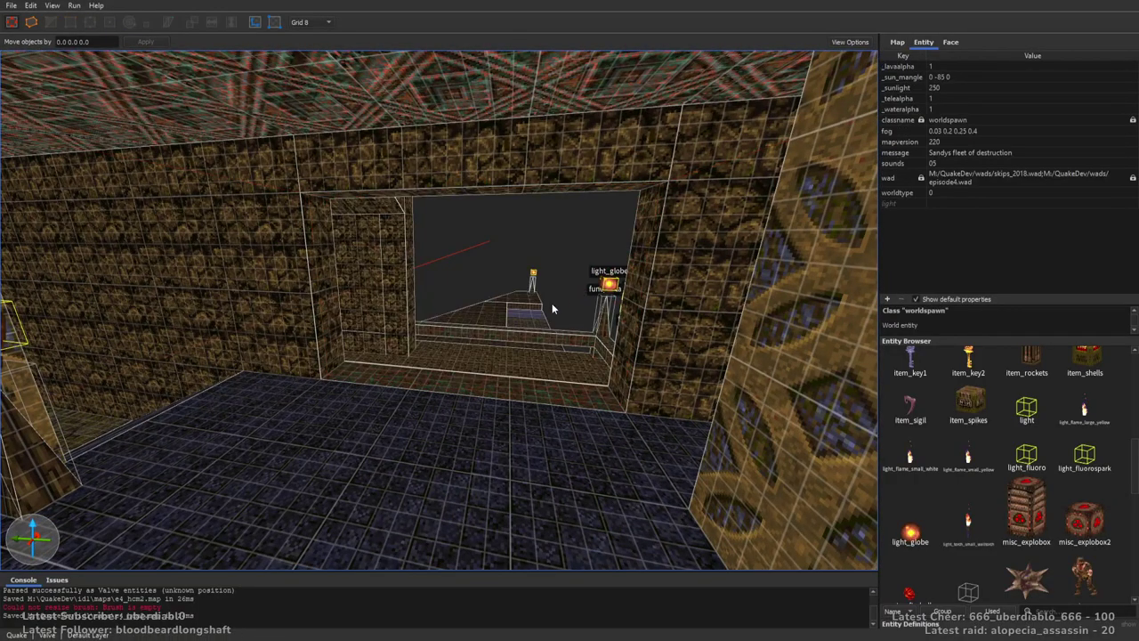
left_click(498, 207)
left_click_drag(474, 194, 480, 392, "shift")
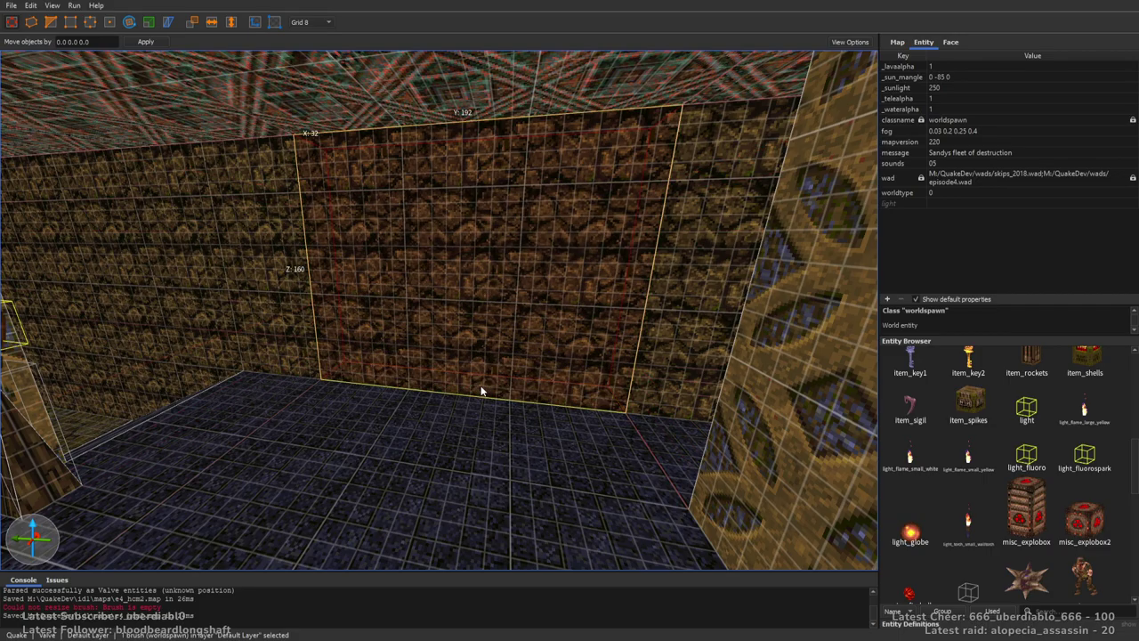
mouse_move(462, 347)
right_mouse_down()
mouse_move(532, 354)
mouse_move(610, 338)
mouse_move(750, 362)
mouse_move(516, 325)
right_mouse_up()
left_click(516, 326)
mouse_move(702, 479)
right_mouse_down()
mouse_move(554, 422)
mouse_move(591, 370)
mouse_move(577, 369)
right_mouse_up()
key("Escape")
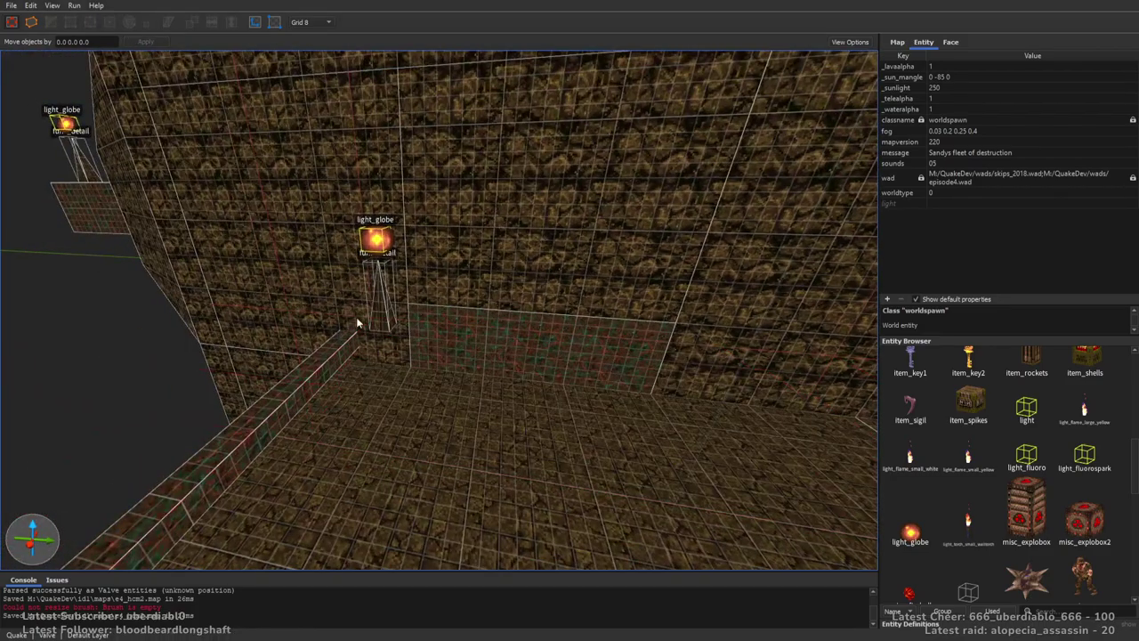
Reposition the light globe together with its func_detail stand beside the low ledge wall outside the closed opening.
left_click(375, 280)
left_click(377, 239, "ctrl")
scroll(432, 321, "up", 3)
left_click_drag(475, 285, 392, 343)
key("Escape")
mouse_move(564, 323)
right_mouse_down()
mouse_move(432, 339)
mouse_move(566, 313)
right_mouse_up()
scroll(588, 325, "down", 10)
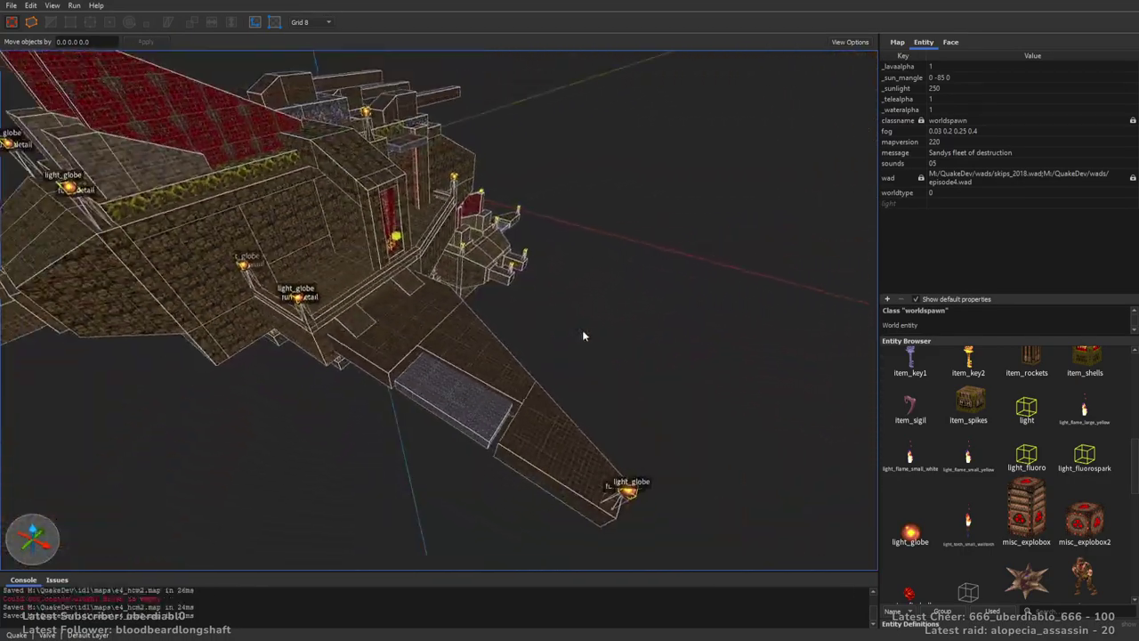
Cut a 32-unit-wide column from the wall brush beside the barred door and split it horizontally.
scroll(584, 336, "up", 15)
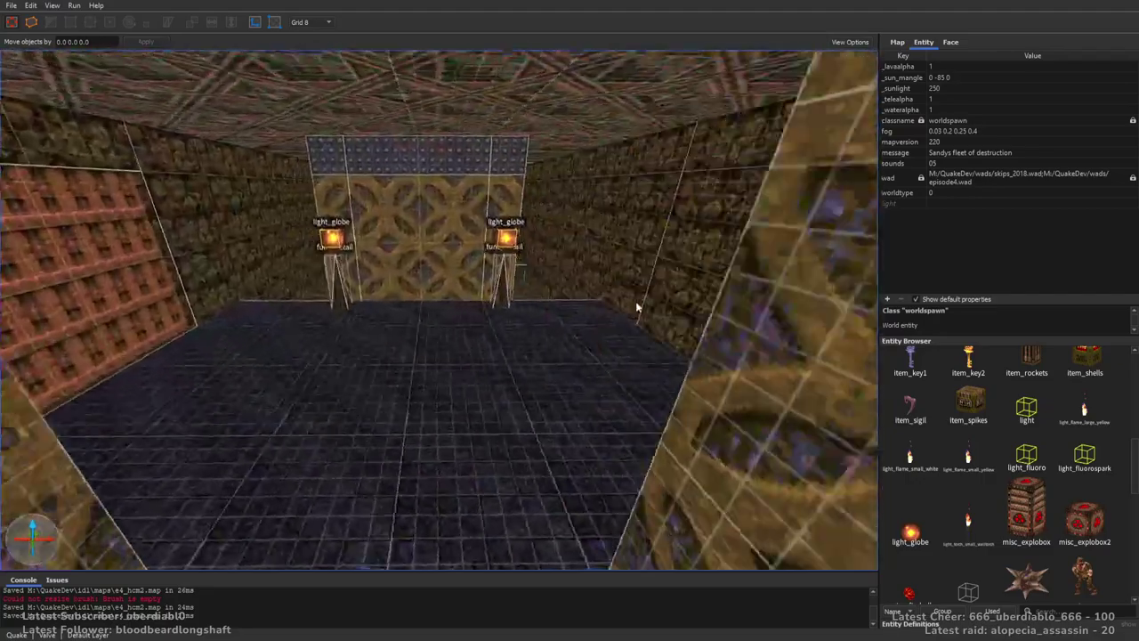
scroll(638, 303, "down", 3)
right_click_drag(639, 300, 551, 288)
left_click(561, 285)
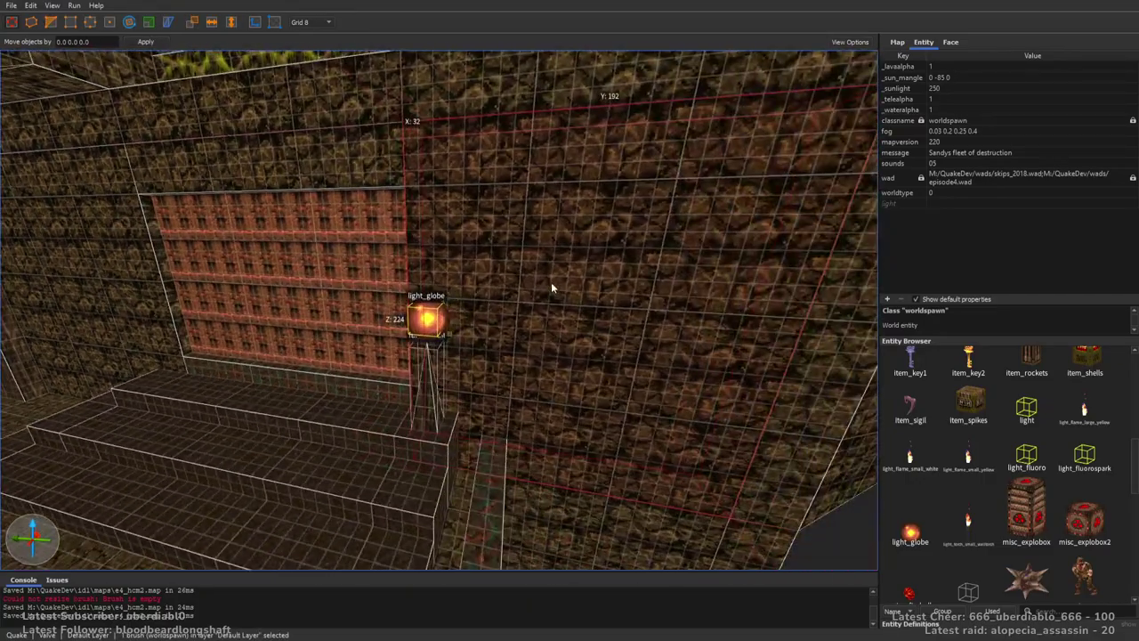
key("ctrl+u")
scroll(614, 287, "up", 3)
left_click(654, 276, "ctrl")
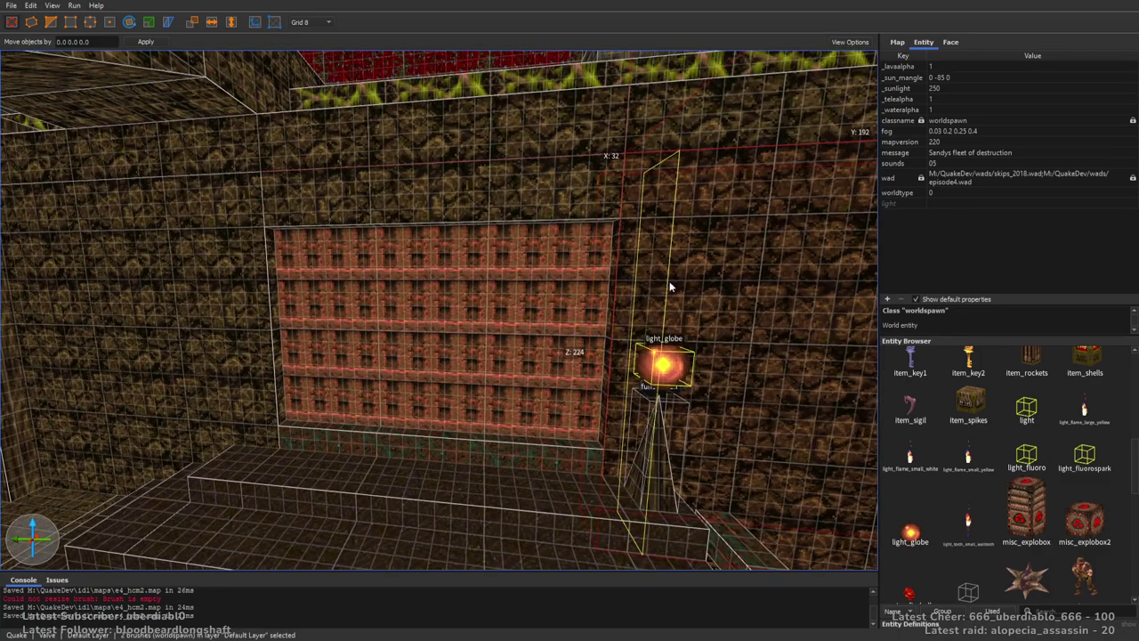
left_click(661, 240, "ctrl")
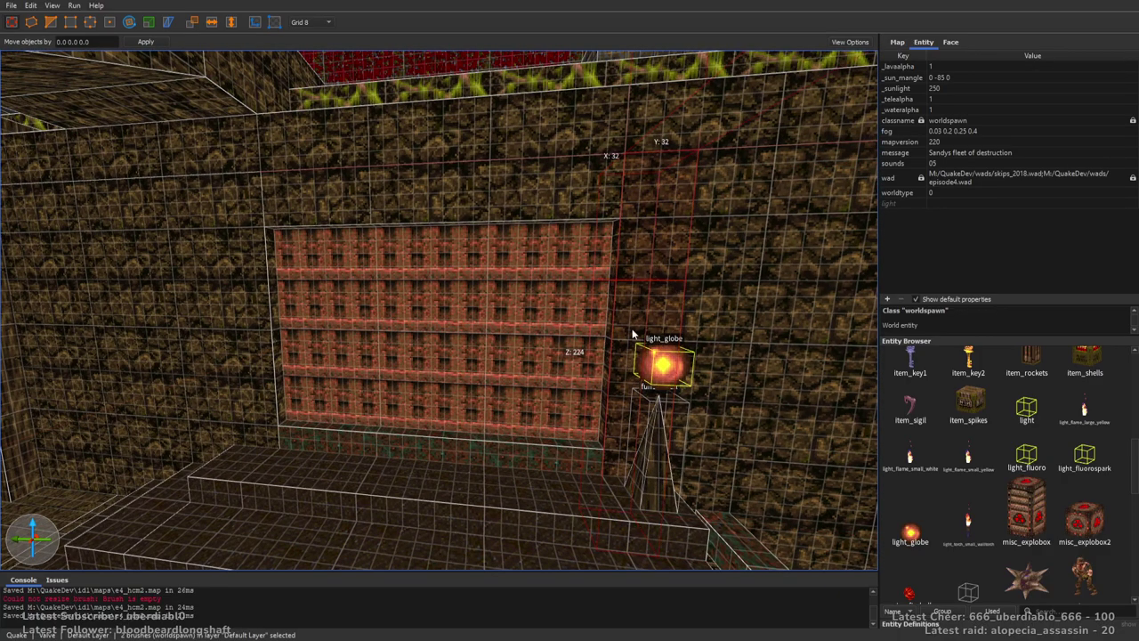
Cut the wall down to a 32-unit-wide square block at mid-height on both sides of the barred door.
scroll(370, 285, "up", 5)
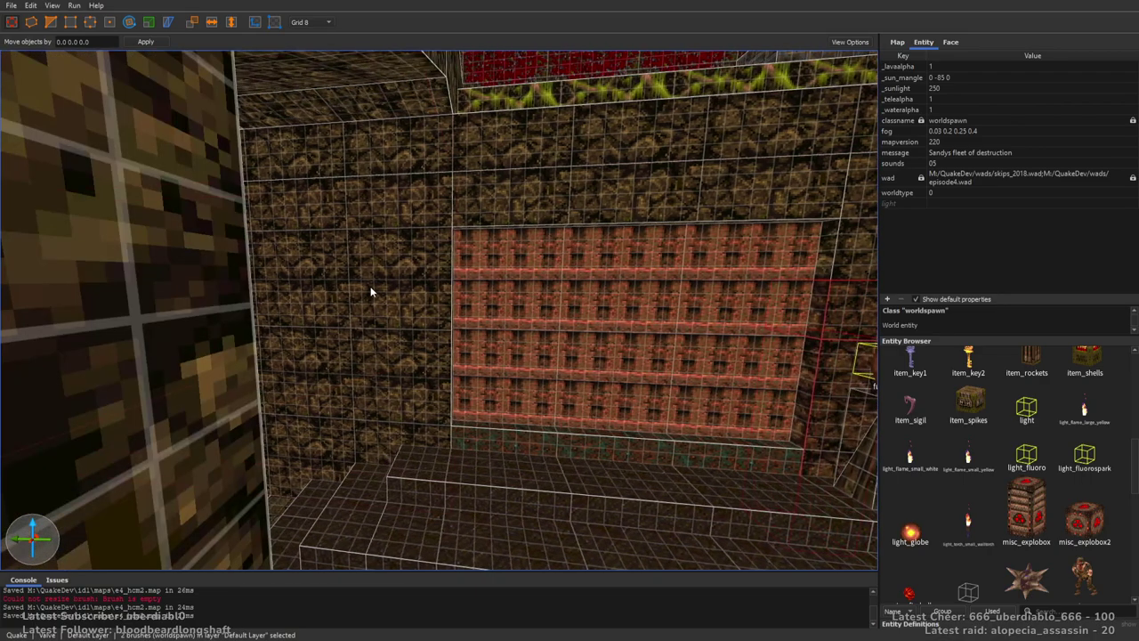
scroll(384, 274, "down", 3)
left_click(310, 215)
left_click_drag(329, 174, 348, 286)
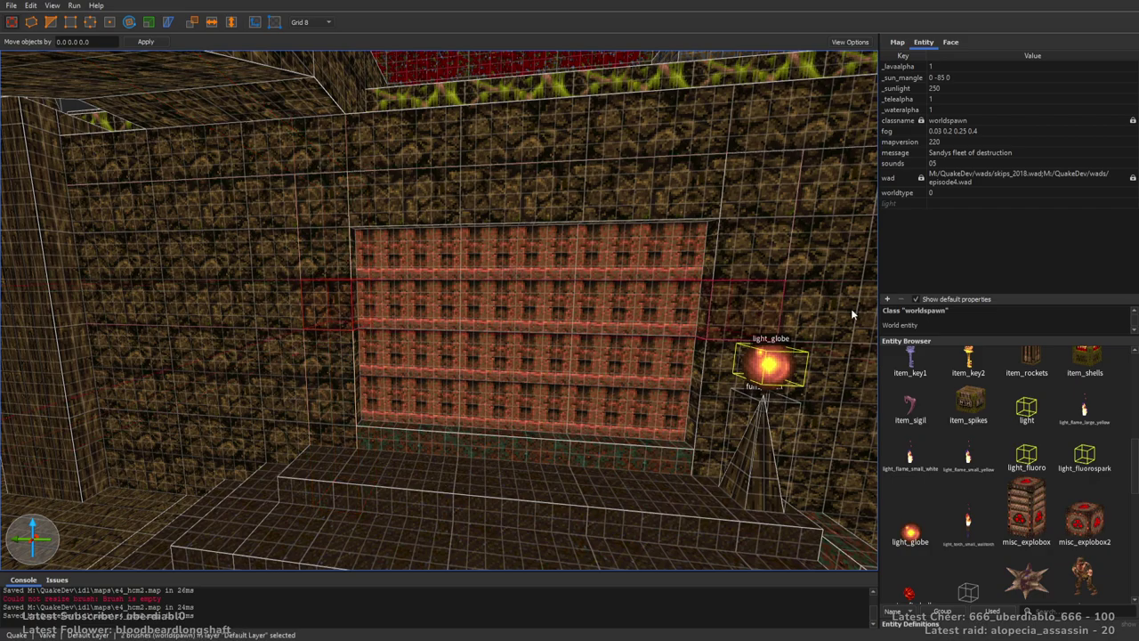
Apply the gold key panel texture to the square blocks on both sides of the barred door.
left_click(950, 42)
left_click_drag(1133, 462, 1121, 412)
left_click(948, 425)
right_click_drag(756, 328, 679, 262)
Turn on the Gold Key required spawnflag for the barred func_door between the gold key panels.
left_click(679, 262)
left_click(922, 45)
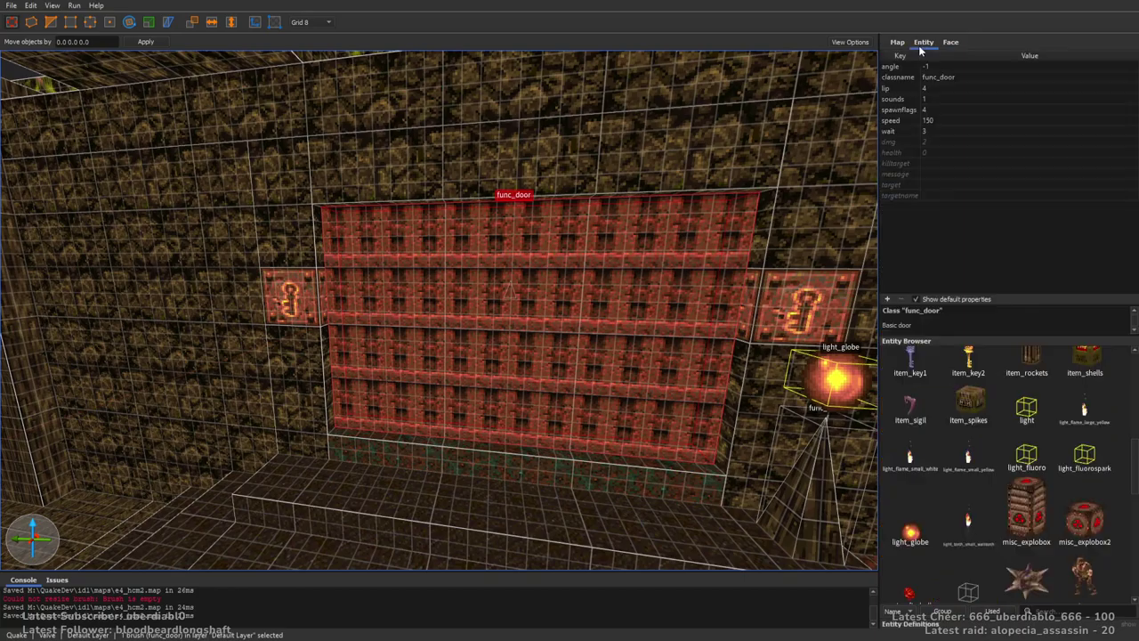
left_click(930, 111)
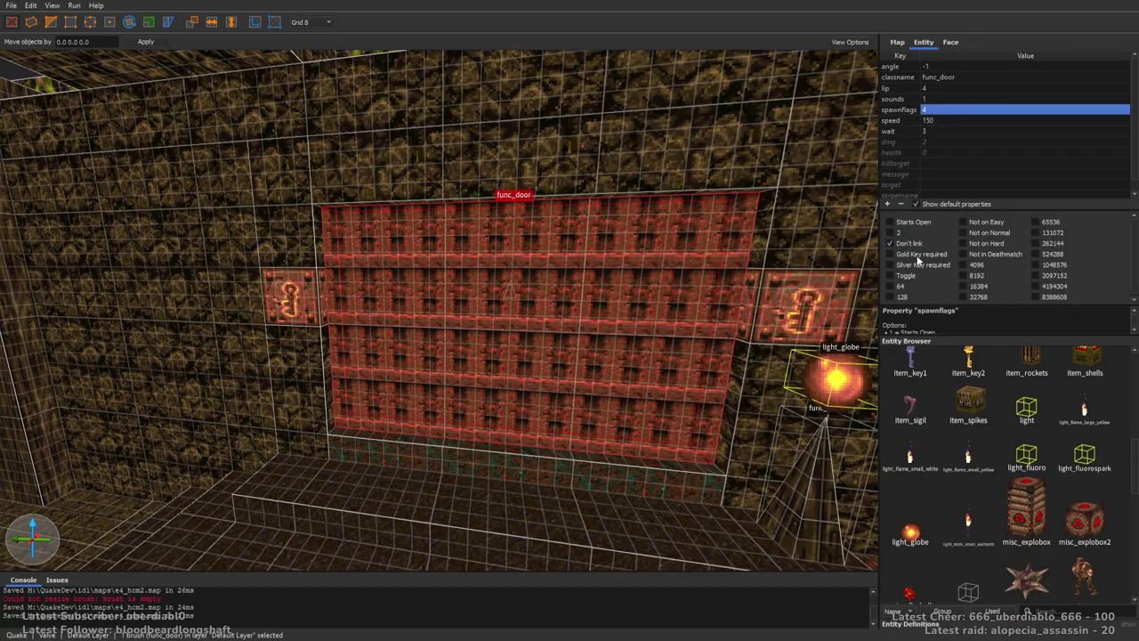
scroll(729, 229, "down", 5)
key("Escape")
Place a light in front of each gold key panel and check the gold key door's entity properties.
right_click_drag(730, 233, 721, 296)
left_click_drag(1029, 418, 140, 311)
left_click(627, 292, "ctrl")
right_click_drag(627, 292, 603, 287)
key("Escape")
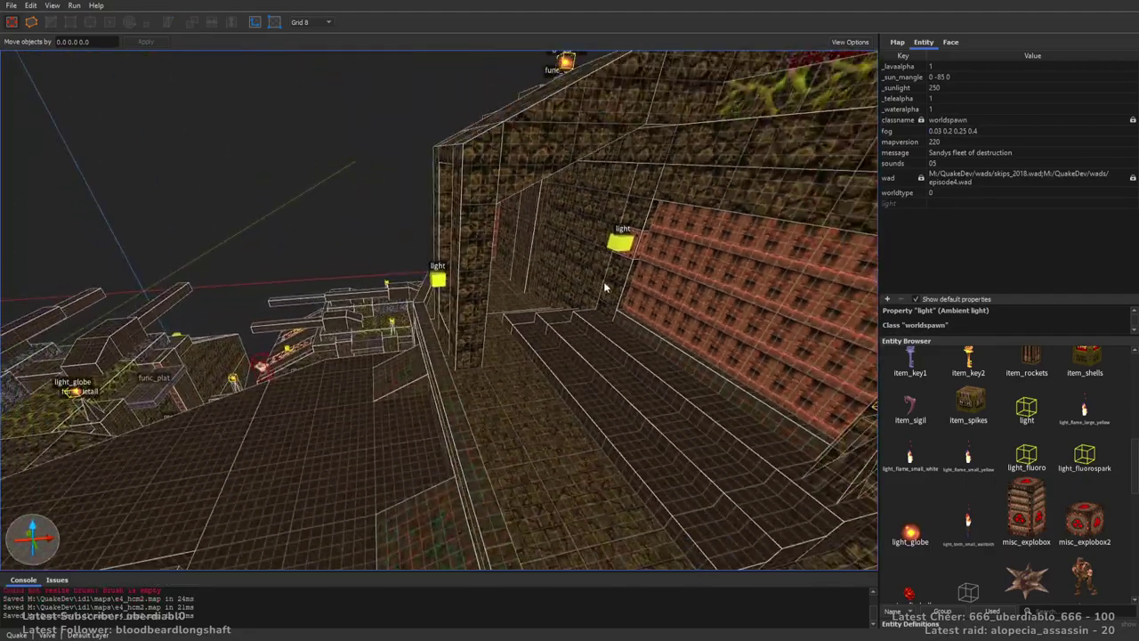
left_click(623, 289)
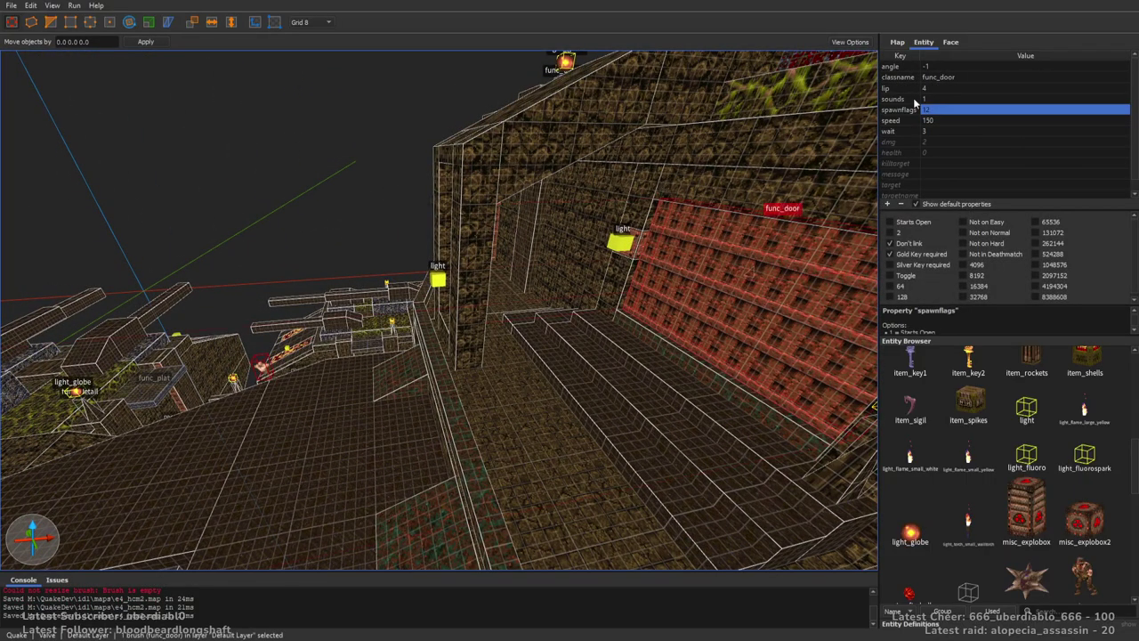
right_click_drag(598, 201, 721, 277)
key("Escape")
Delete the barred func_door without key panels above the steps and extend the wall brush down to close its opening.
mouse_move(649, 287)
right_mouse_down()
mouse_move(433, 269)
mouse_move(511, 237)
mouse_move(478, 224)
mouse_move(475, 234)
mouse_move(621, 289)
mouse_move(505, 277)
mouse_move(630, 318)
mouse_move(643, 255)
right_mouse_up()
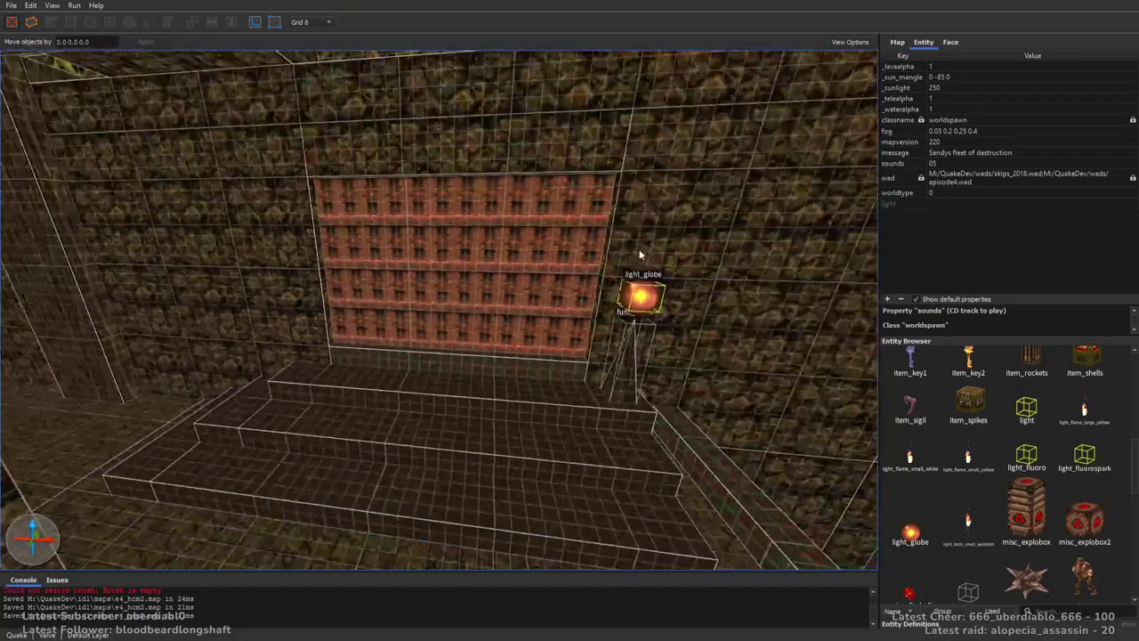
left_click(487, 320)
left_click(433, 147)
left_click(446, 285)
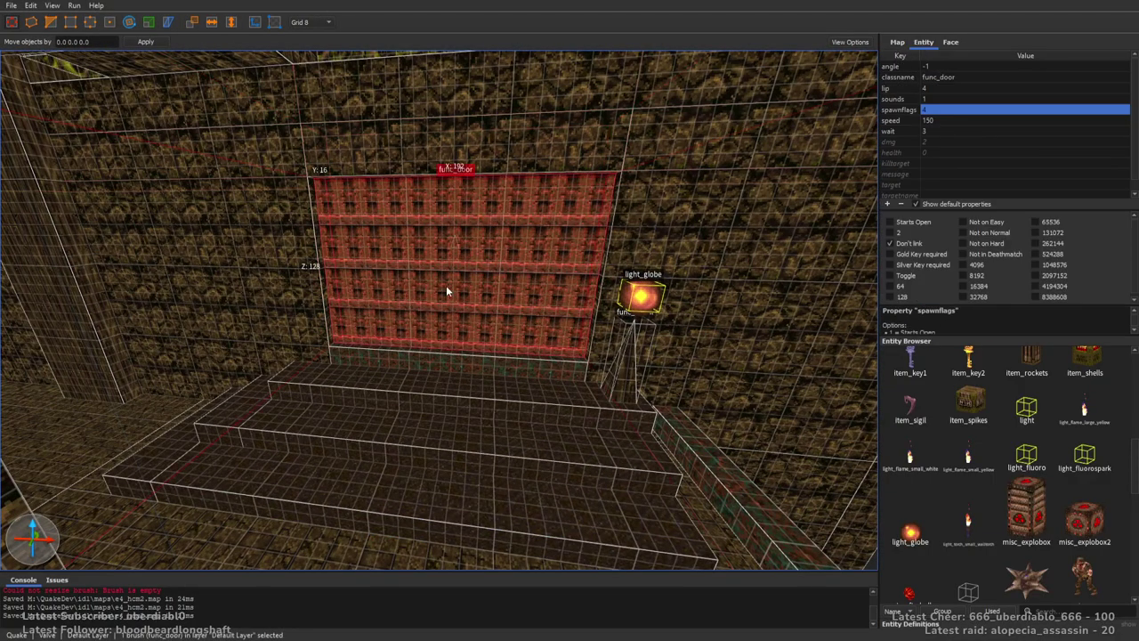
key("Delete")
left_click(445, 183)
key("Page_Down")
key("Page_Down")
Delete the stair brushes and the sill in front of the closed doorway.
left_click(588, 465)
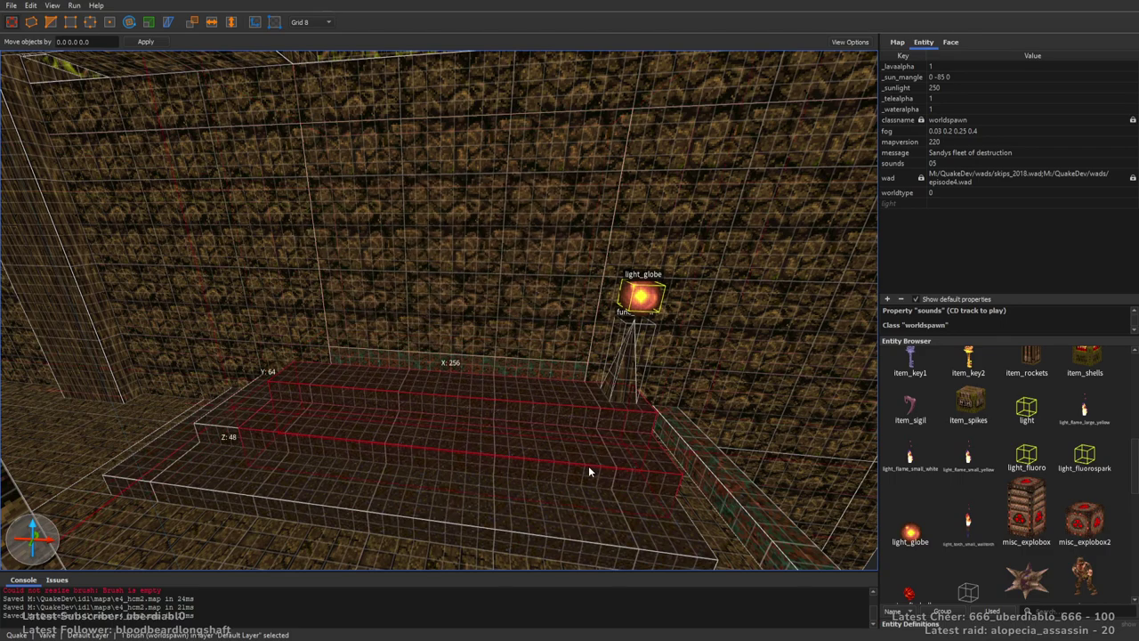
left_click(640, 309, "ctrl")
left_click(629, 373, "ctrl")
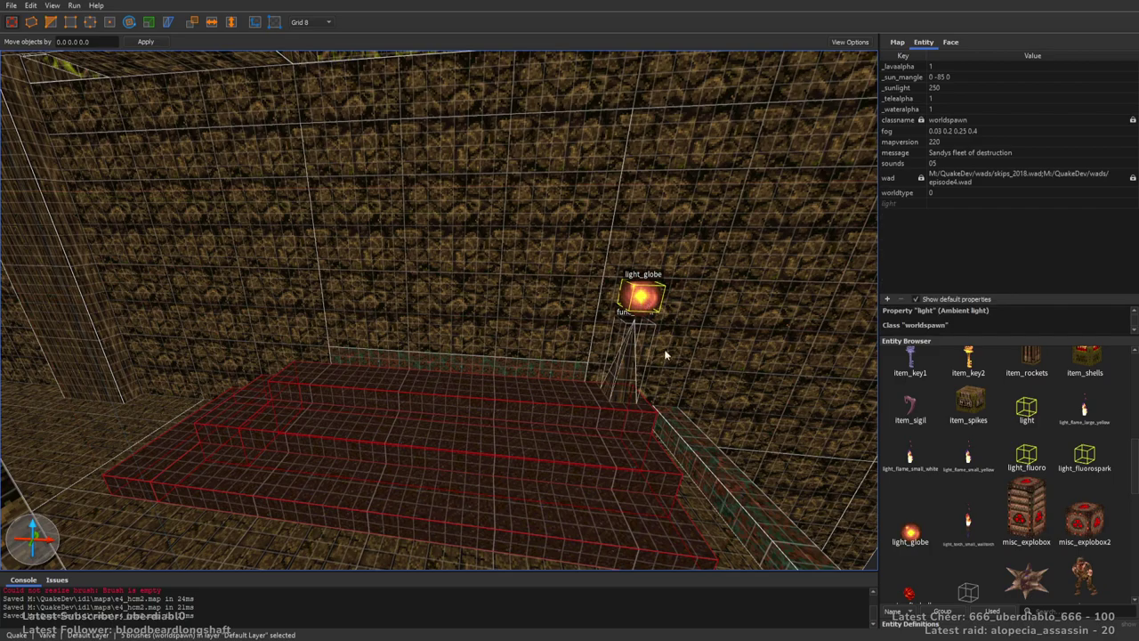
key("Delete")
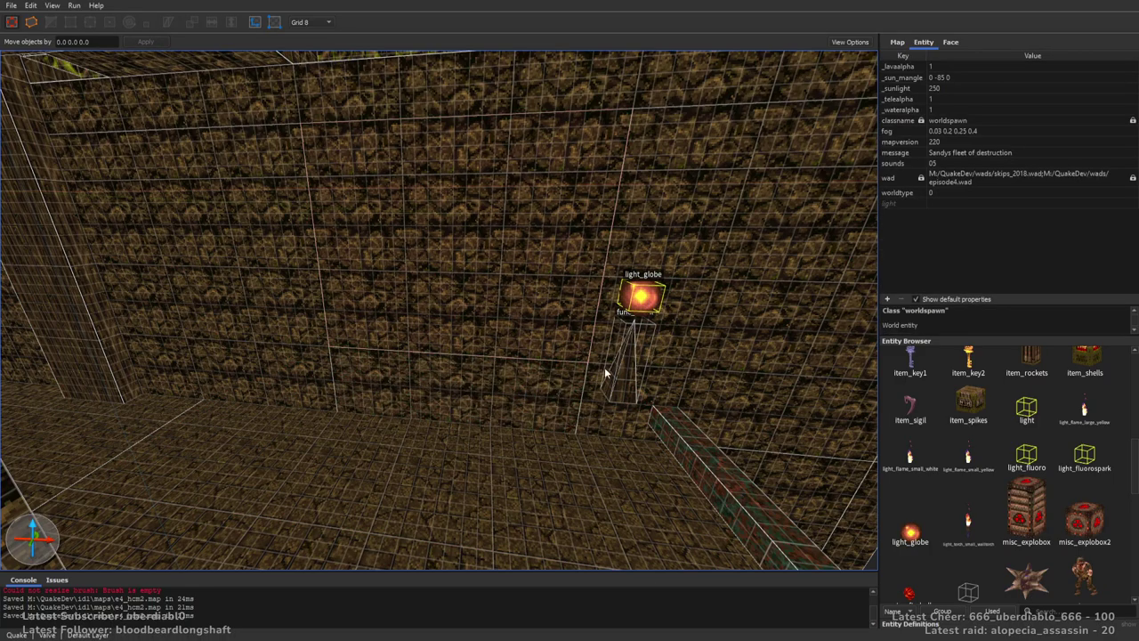
Reposition the light globe and its func_detail stand next to the closed doorway.
left_click(625, 367)
left_click(638, 288, "ctrl")
right_click_drag(638, 287, 441, 267)
left_click_drag(441, 267, 477, 322)
key("Escape")
Cut a 32-unit-wide square block into the wall on both sides of the other barred door above the steps.
mouse_move(516, 346)
right_mouse_down()
mouse_move(437, 300)
mouse_move(547, 374)
mouse_move(649, 344)
mouse_move(742, 376)
mouse_move(700, 389)
mouse_move(669, 367)
mouse_move(615, 371)
mouse_move(679, 371)
mouse_move(682, 353)
mouse_move(463, 378)
mouse_move(522, 304)
mouse_move(443, 308)
right_mouse_up()
left_click(522, 305)
scroll(442, 309, "up", 2)
left_click(270, 246)
left_click(253, 249, "ctrl")
mouse_move(304, 218)
left_mouse_down()
mouse_move(608, 229)
mouse_move(600, 223)
mouse_move(595, 339)
left_mouse_up()
left_click(251, 313, "ctrl")
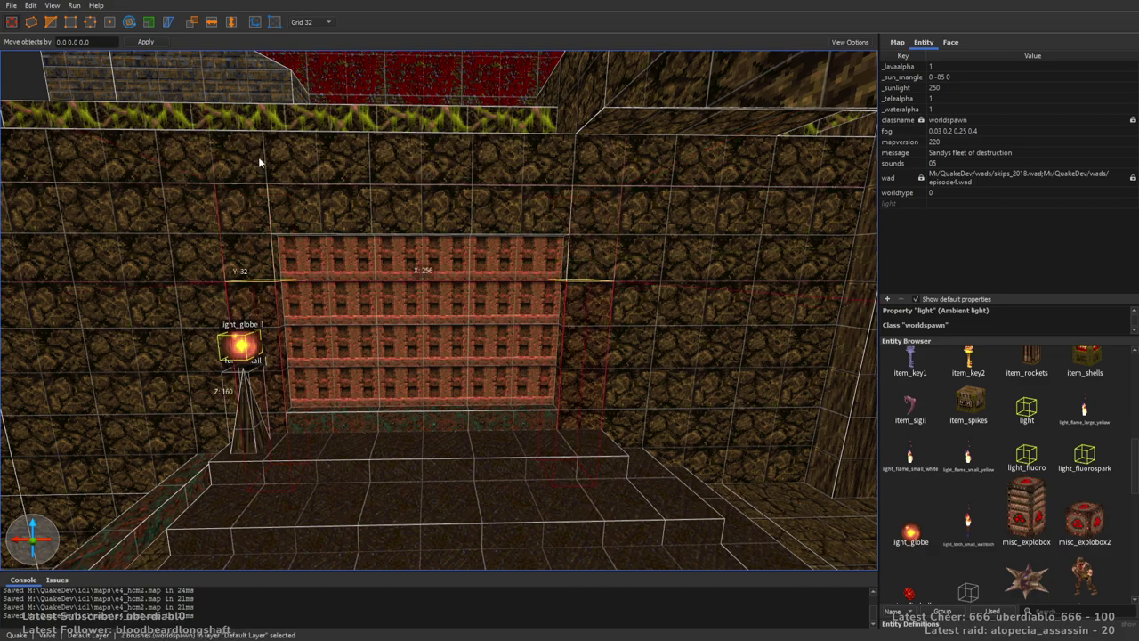
left_click(267, 315)
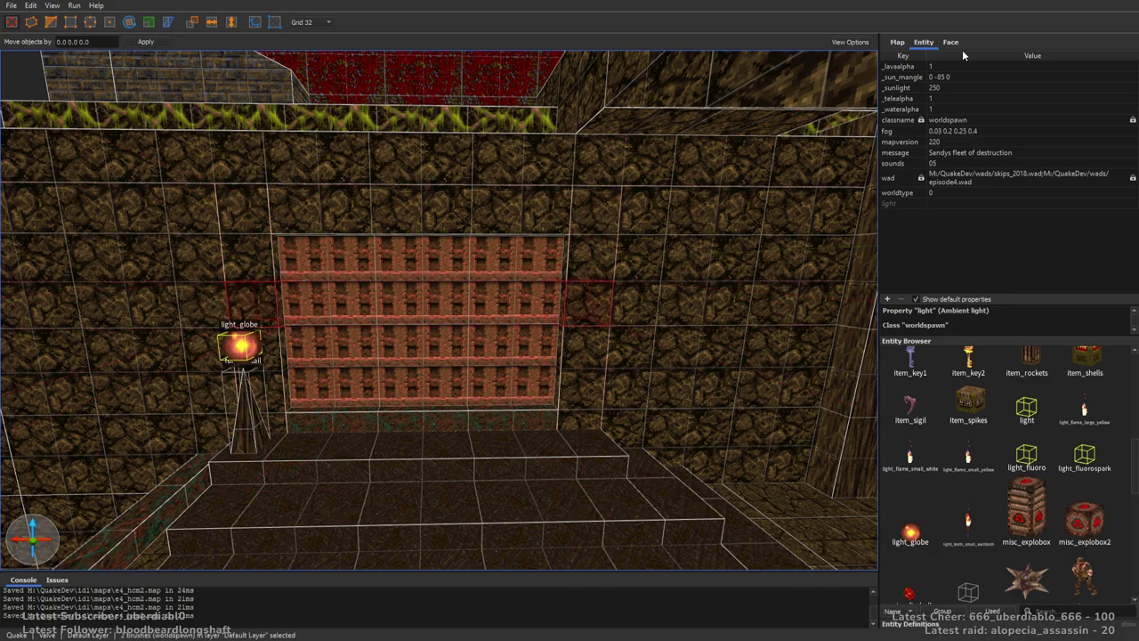
Apply the silver key panel texture to both square blocks beside the door and set the grid to 8.
left_click(950, 42)
left_click(991, 427)
key("Escape")
right_click_drag(623, 338, 724, 341)
key("minus")
key("minus")
left_click(926, 42)
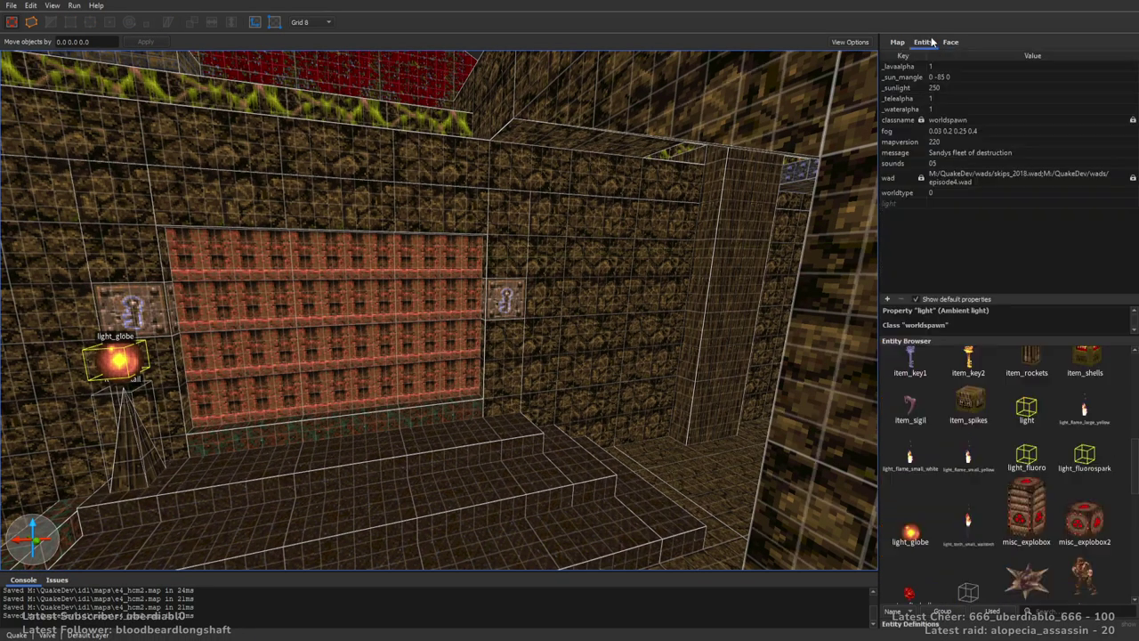
Place a light in front of each silver key panel on both sides of the barred door.
left_click_drag(1026, 428, 509, 300)
right_click_drag(508, 300, 373, 392)
left_click_drag(374, 391, 319, 388)
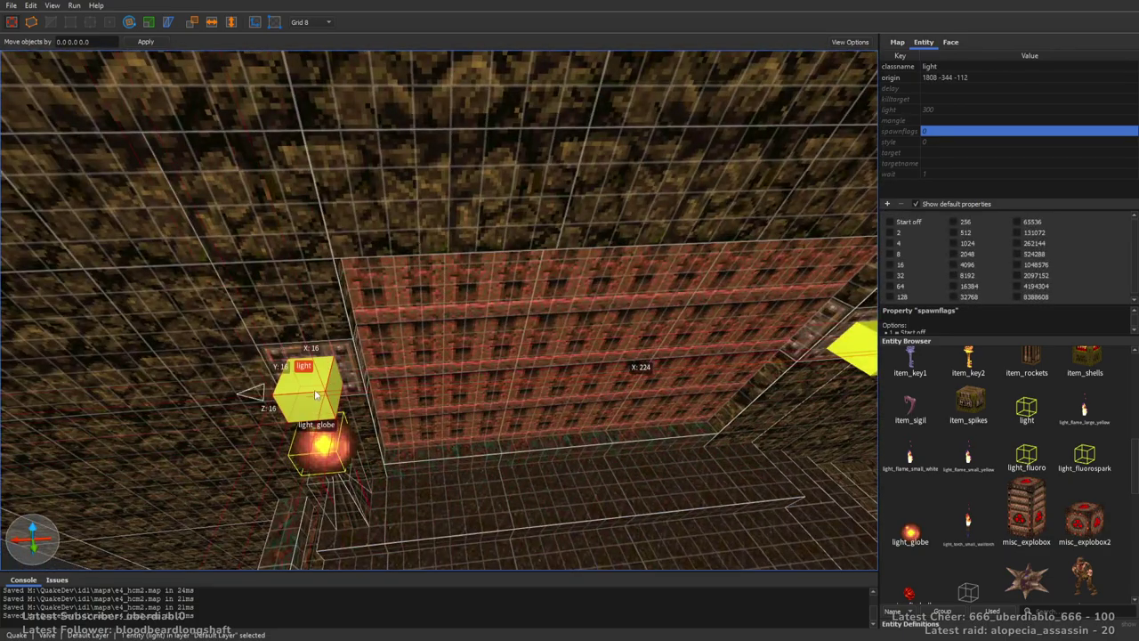
right_click_drag(608, 370, 351, 318)
left_click_drag(350, 318, 339, 318)
right_click_drag(339, 317, 489, 396)
left_click_drag(489, 396, 501, 325)
key("Escape")
Turn on Silver Key required for the func_door between the silver key panels and set its wait to -1.
mouse_move(625, 324)
right_mouse_down()
mouse_move(820, 380)
mouse_move(472, 364)
mouse_move(590, 342)
mouse_move(628, 353)
mouse_move(468, 358)
mouse_move(425, 376)
mouse_move(594, 356)
mouse_move(473, 364)
mouse_move(454, 318)
mouse_move(643, 334)
mouse_move(651, 434)
mouse_move(586, 394)
mouse_move(668, 365)
mouse_move(637, 401)
mouse_move(609, 394)
right_mouse_up()
scroll(607, 393, "up", 10)
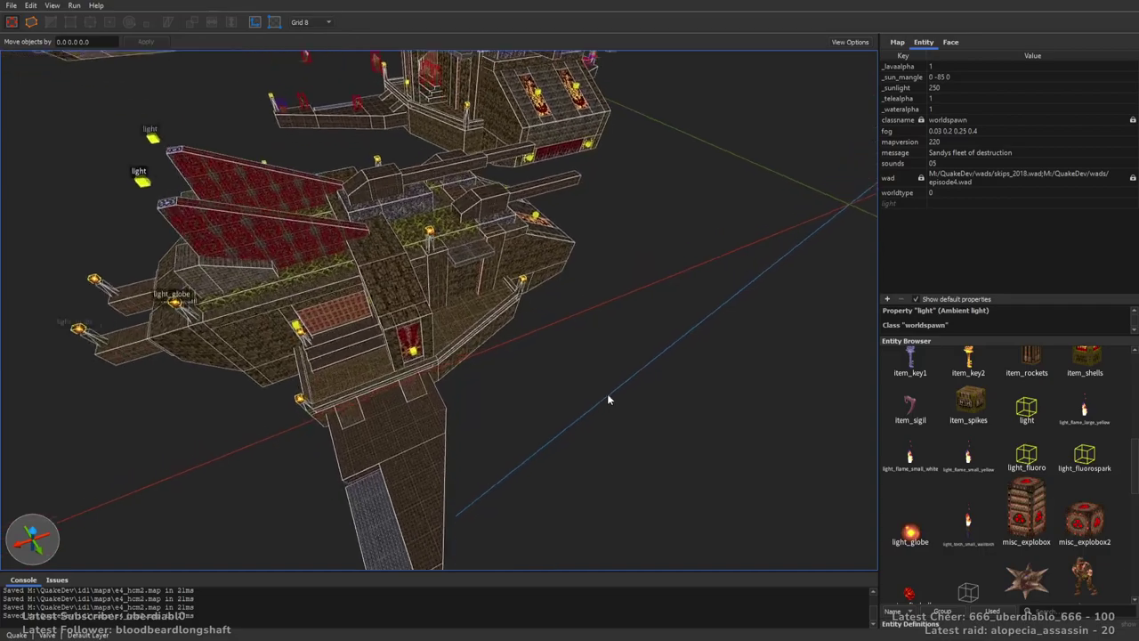
left_click(415, 291)
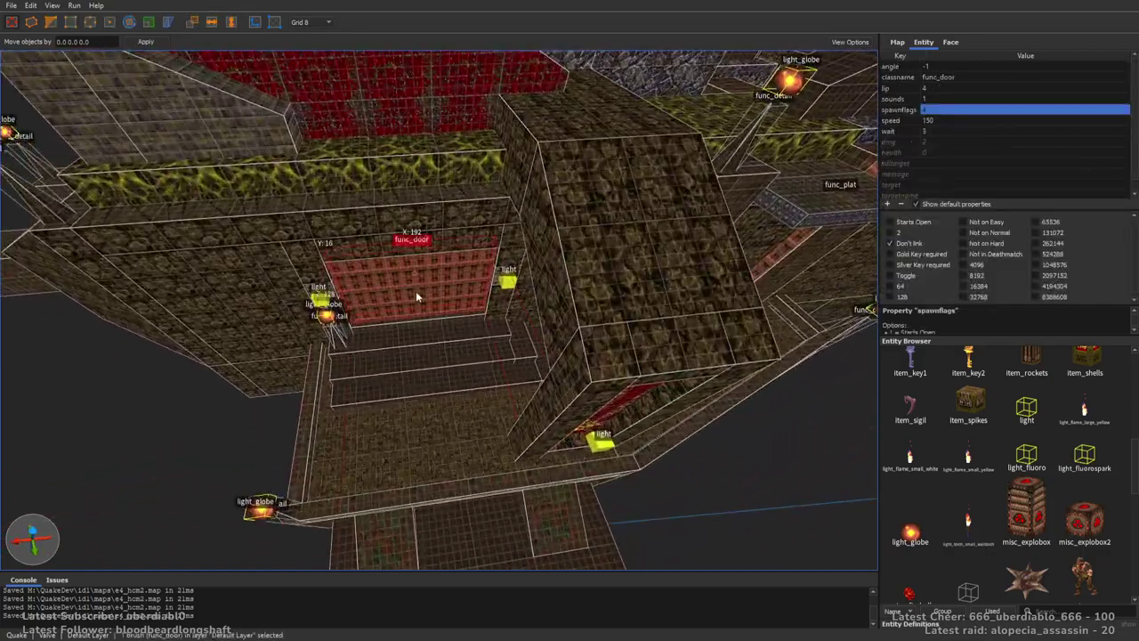
left_click(917, 267)
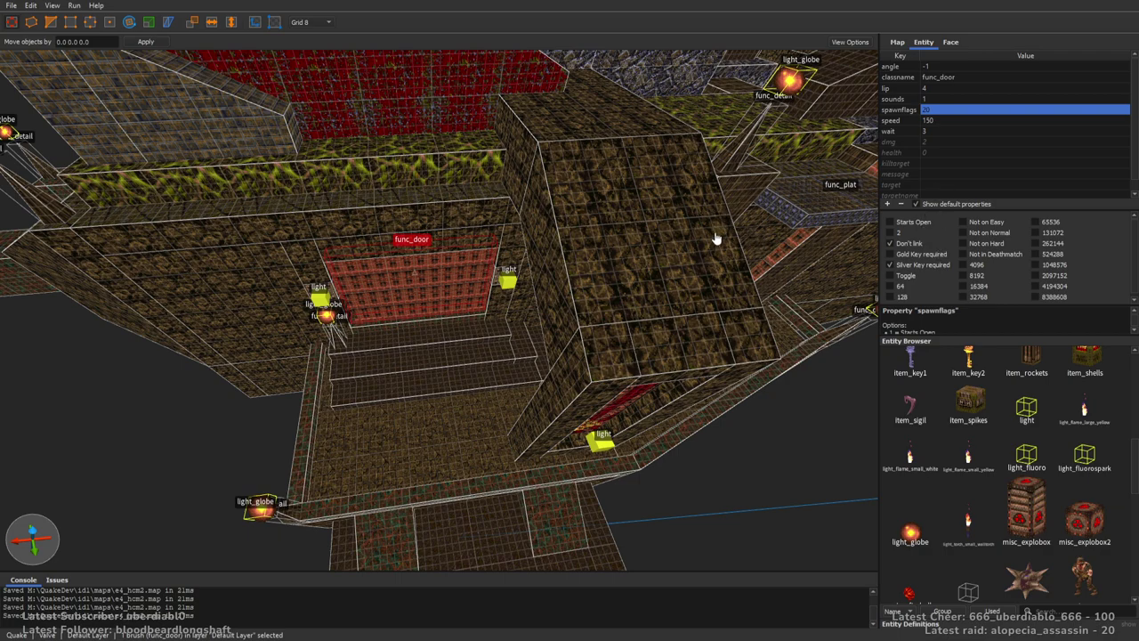
left_click(955, 130)
type("-1")
key("Return")
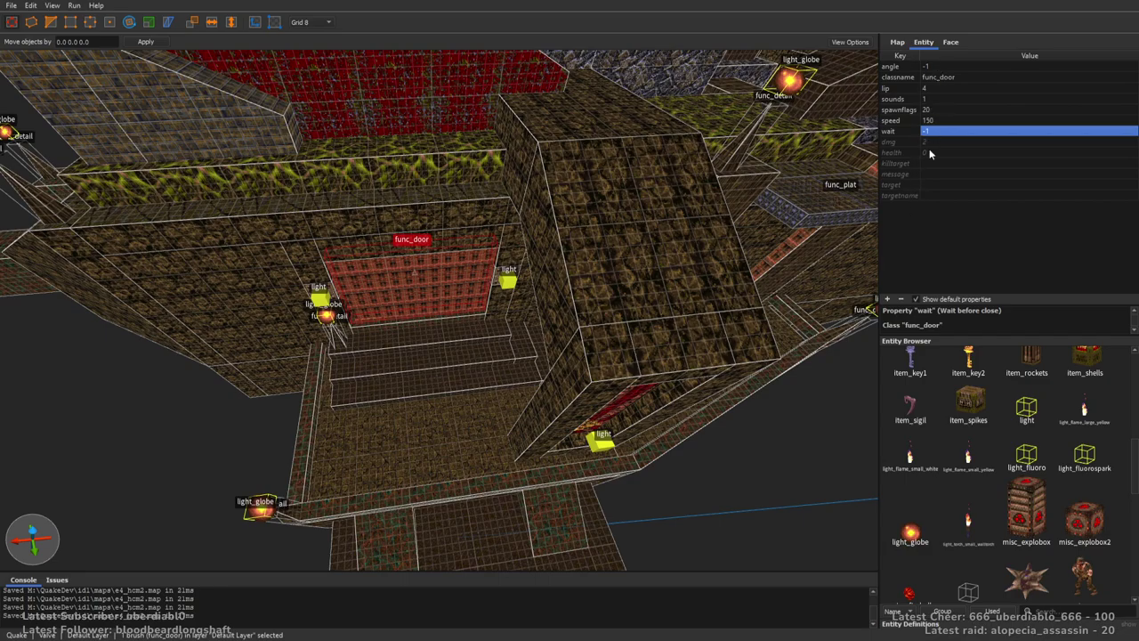
Set the wait of the gold key func_door to -1.
right_click_drag(923, 174, 690, 181)
left_click(715, 188)
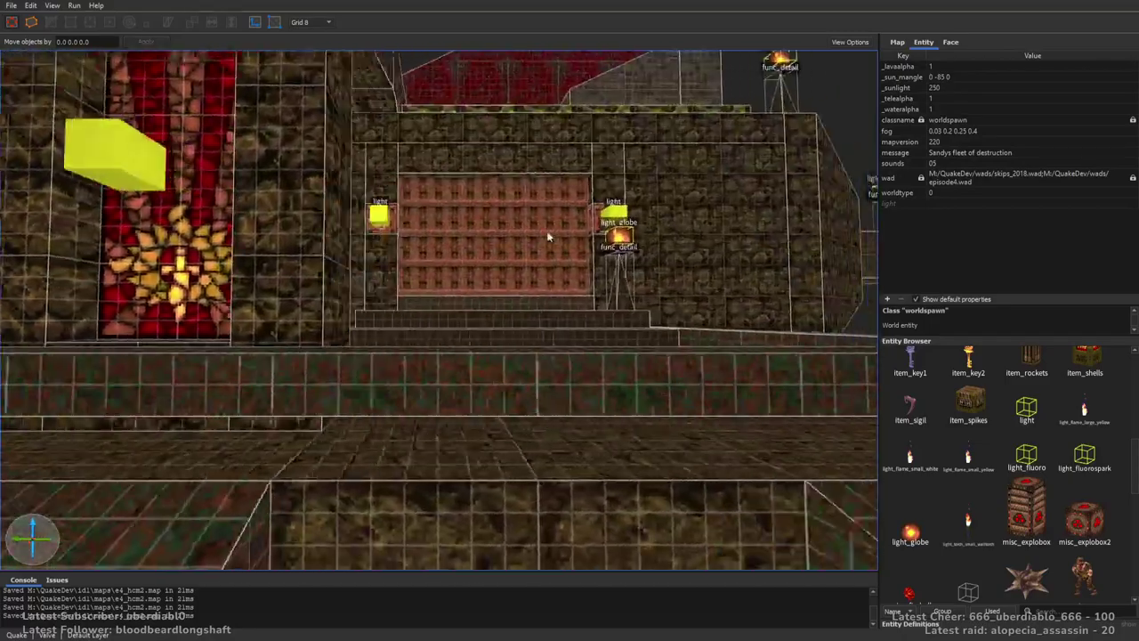
left_click(496, 229)
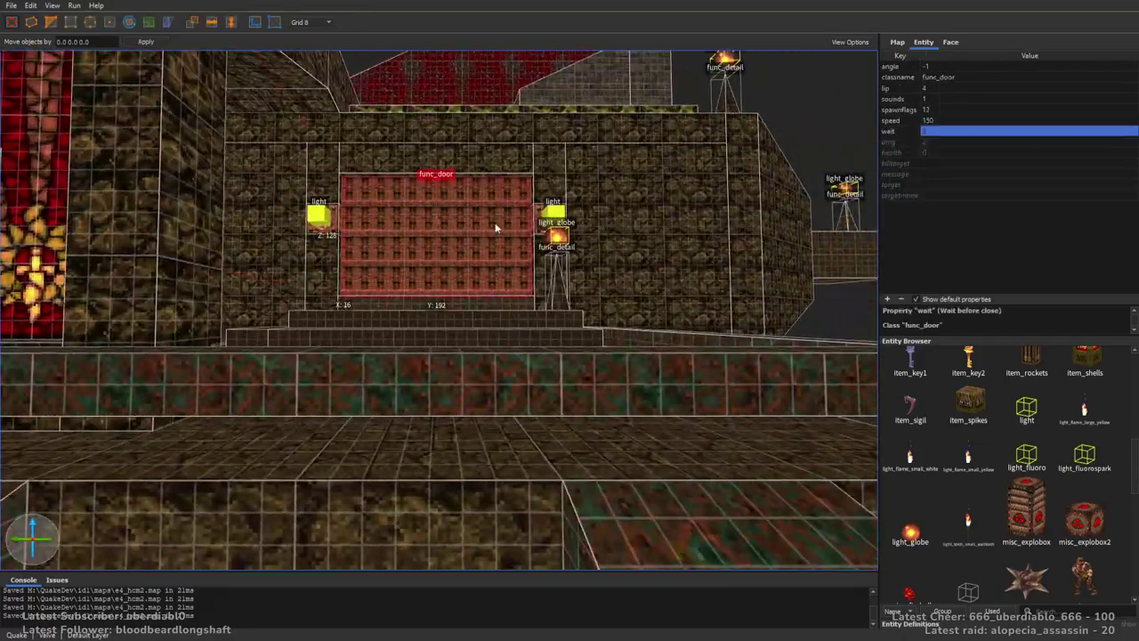
double_click(945, 130)
type("-1")
key("Return")
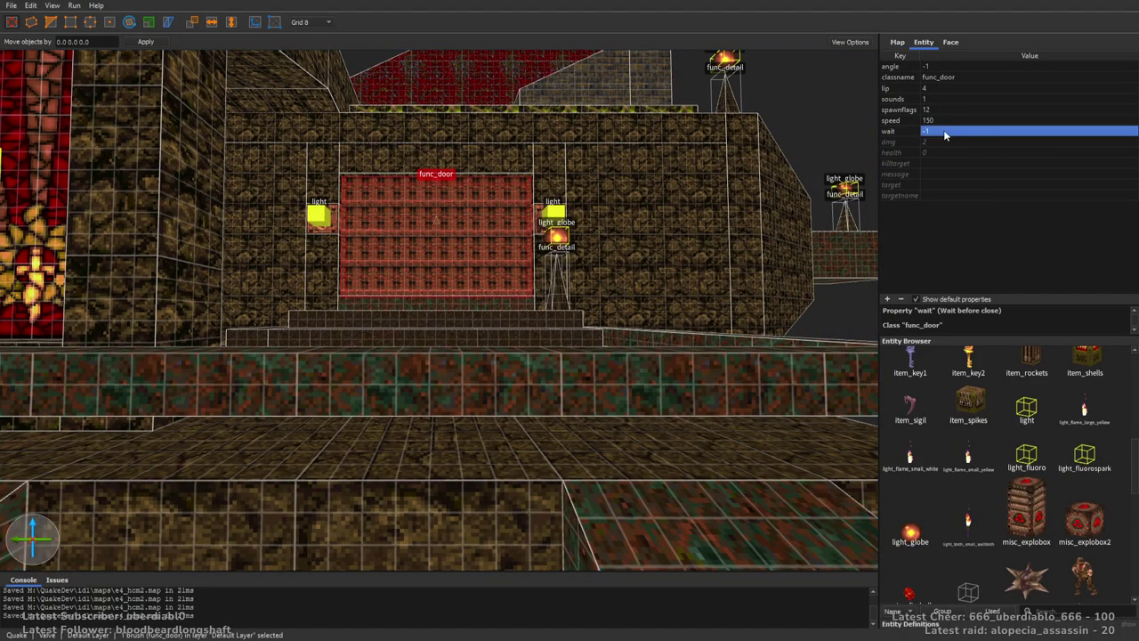
right_click_drag(679, 212, 666, 306)
key("Escape")
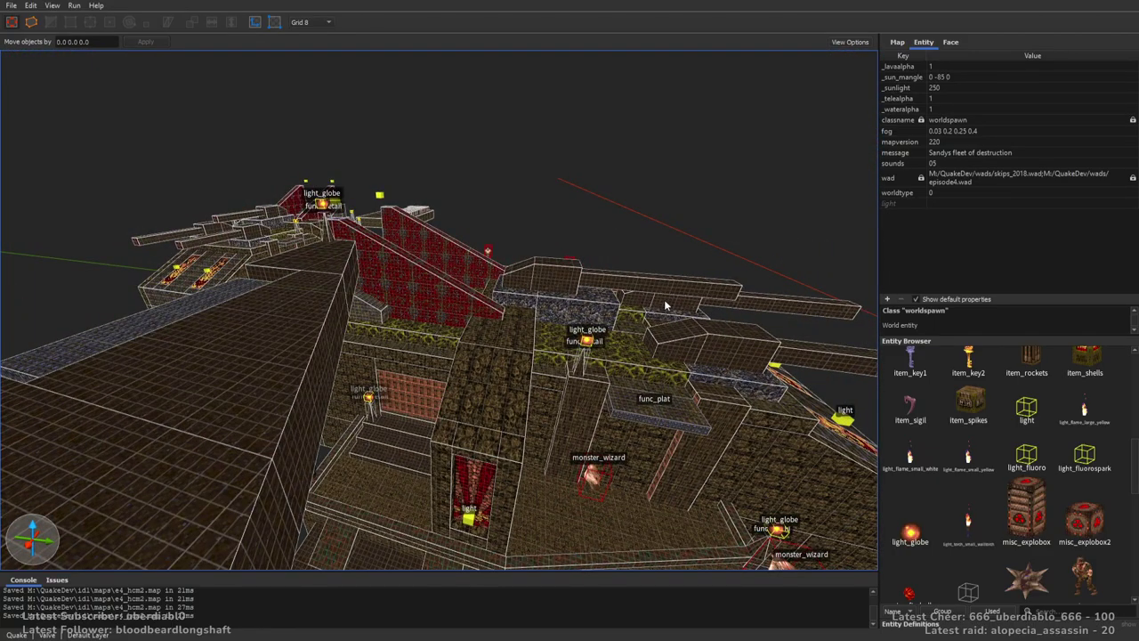
Place monster_enforcers on the ship's protruding deck and flag the one at -376 -2320 -8 as Not on Easy.
right_click_drag(664, 306, 744, 381)
scroll(1127, 469, "down", 5)
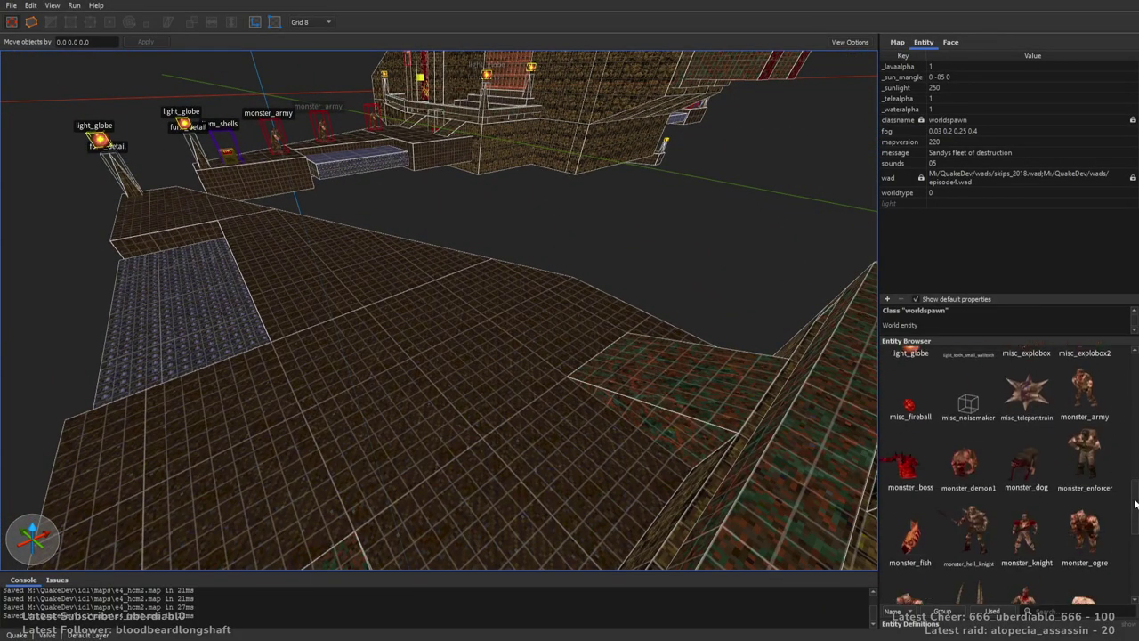
left_click_drag(1067, 419, 402, 253)
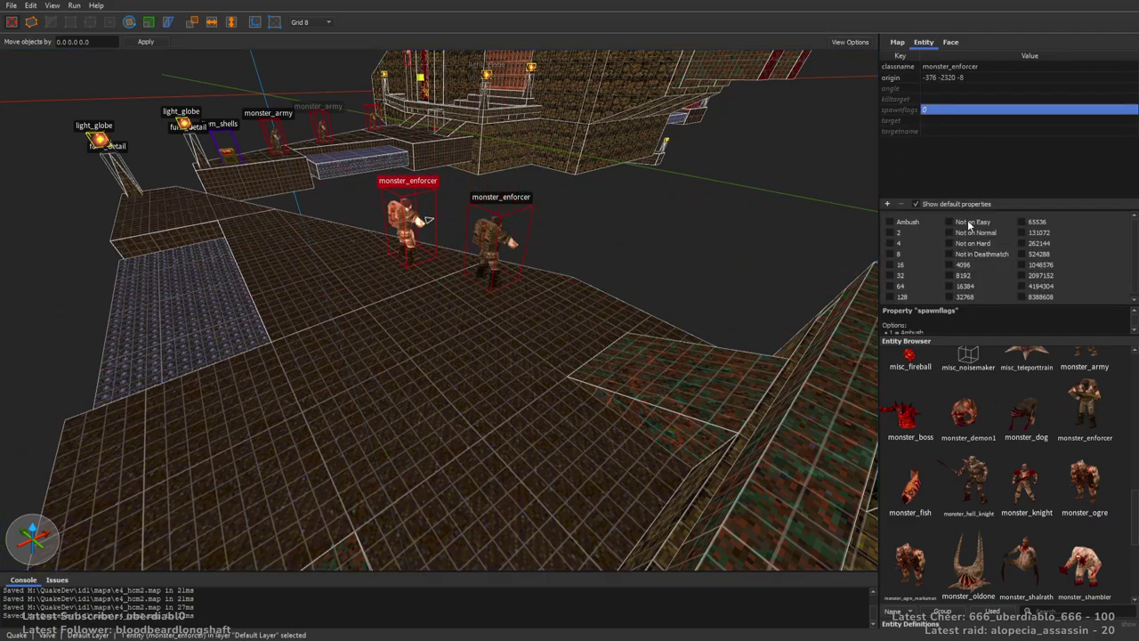
left_click(968, 225)
right_click_drag(707, 263, 562, 252)
left_click_drag(562, 252, 431, 233, "ctrl")
right_click_drag(623, 258, 629, 305)
key("Escape")
Place an item_health beside the ramp on the deck and turn on its Rotten spawnflag.
scroll(502, 298, "down", 3)
scroll(1134, 514, "up", 5)
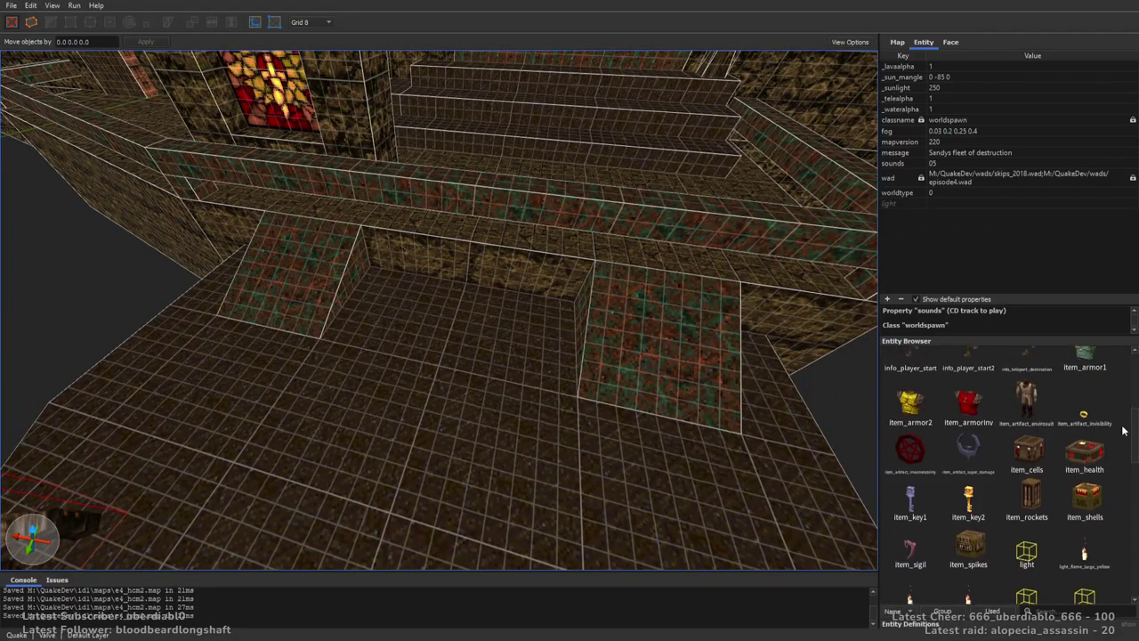
left_click_drag(1084, 467, 411, 315)
left_click(902, 225)
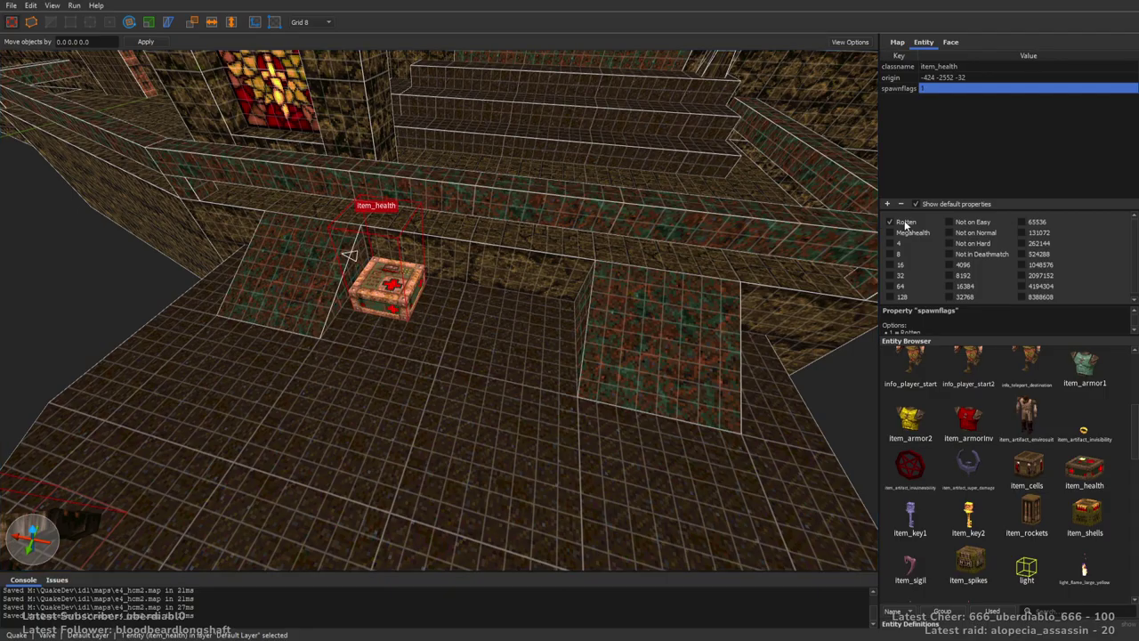
Duplicate the item_health beside the ramp and place the copy next to the neighbouring ramp on the same deck.
right_click_drag(578, 280, 611, 280)
left_click_drag(331, 283, 485, 284, "ctrl")
key("Escape")
Place a monster_hell_knight beside the large pillar at -344 -2648 24, face it to angle 180 and turn on Ambush.
right_click_drag(485, 285, 855, 419)
left_click_drag(1134, 425, 1123, 506)
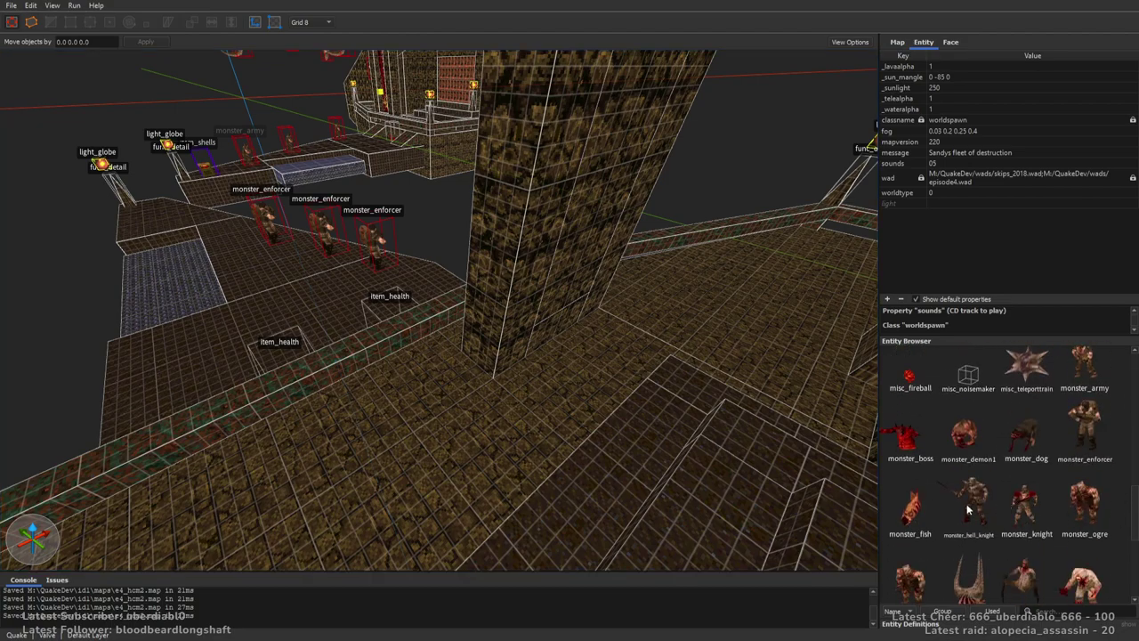
left_click_drag(966, 502, 547, 406)
key("alt+Left")
key("alt+Left")
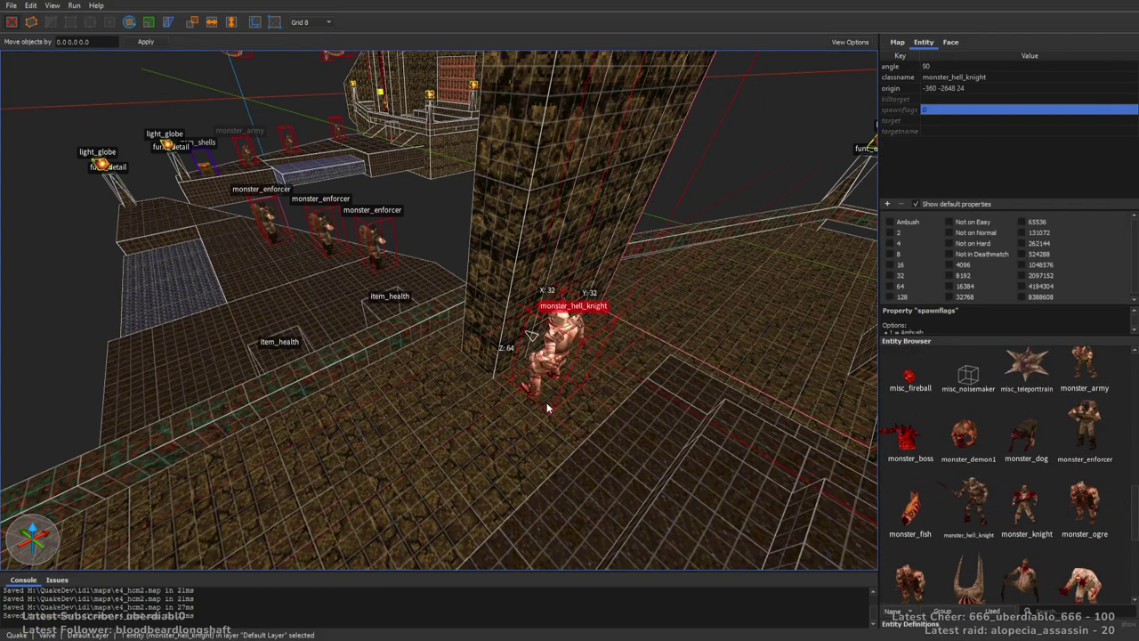
left_click_drag(547, 402, 574, 384)
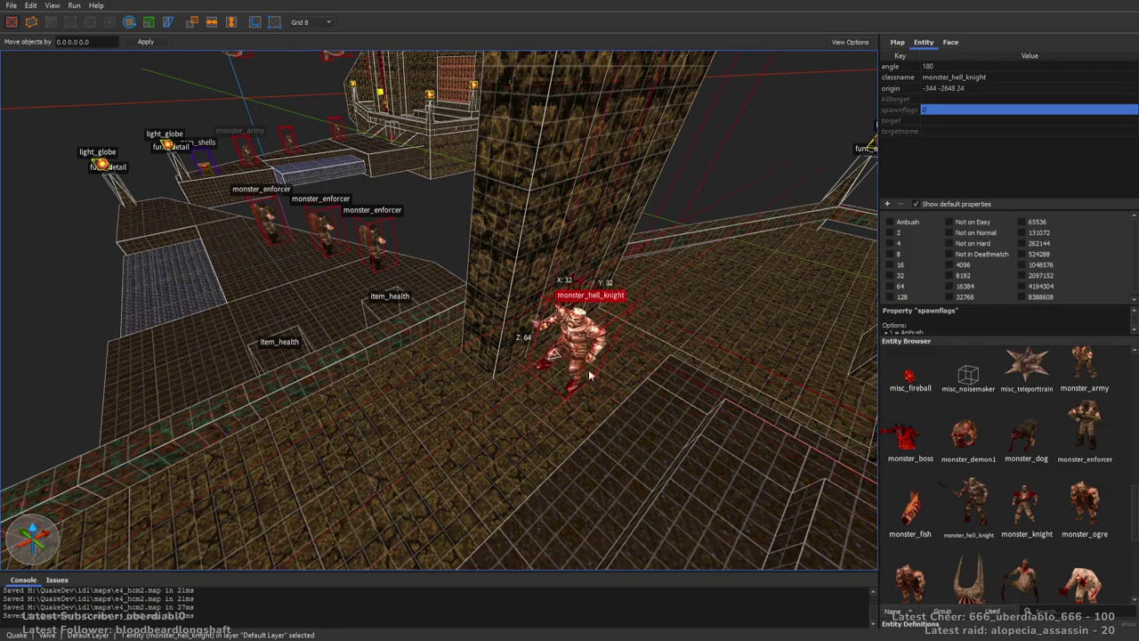
left_click(891, 222)
right_click_drag(643, 258, 622, 358)
key("Escape")
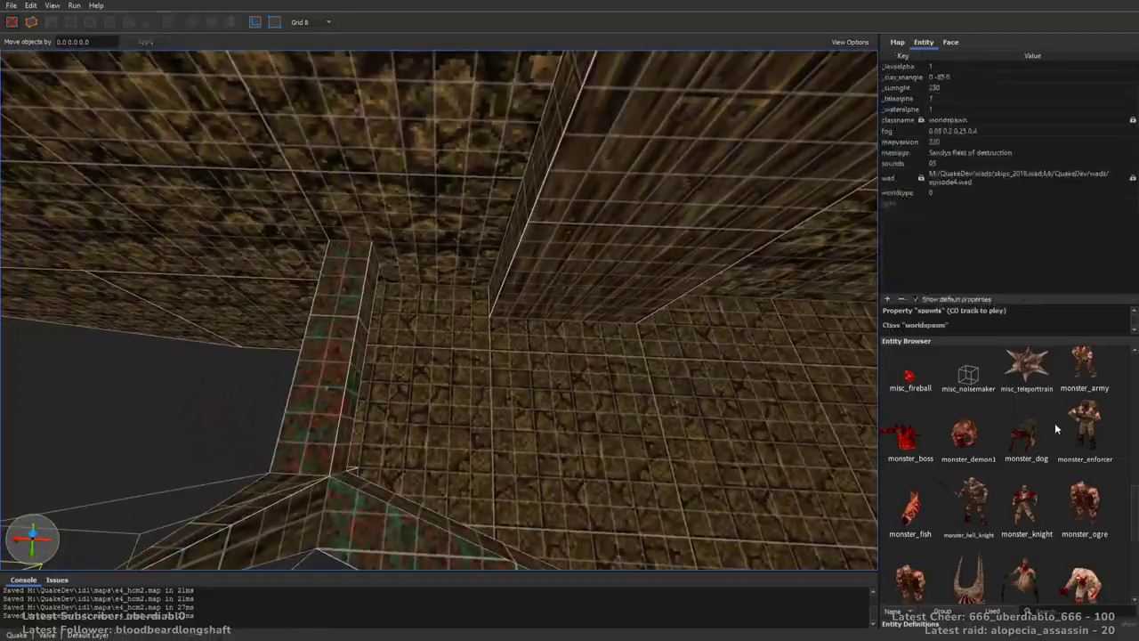
Place an item_spikes at 72 -2776 0 in the deck corner and a duplicate next to it at 72 -2736 0.
left_click_drag(1131, 505, 1125, 436)
left_click_drag(860, 441, 450, 348)
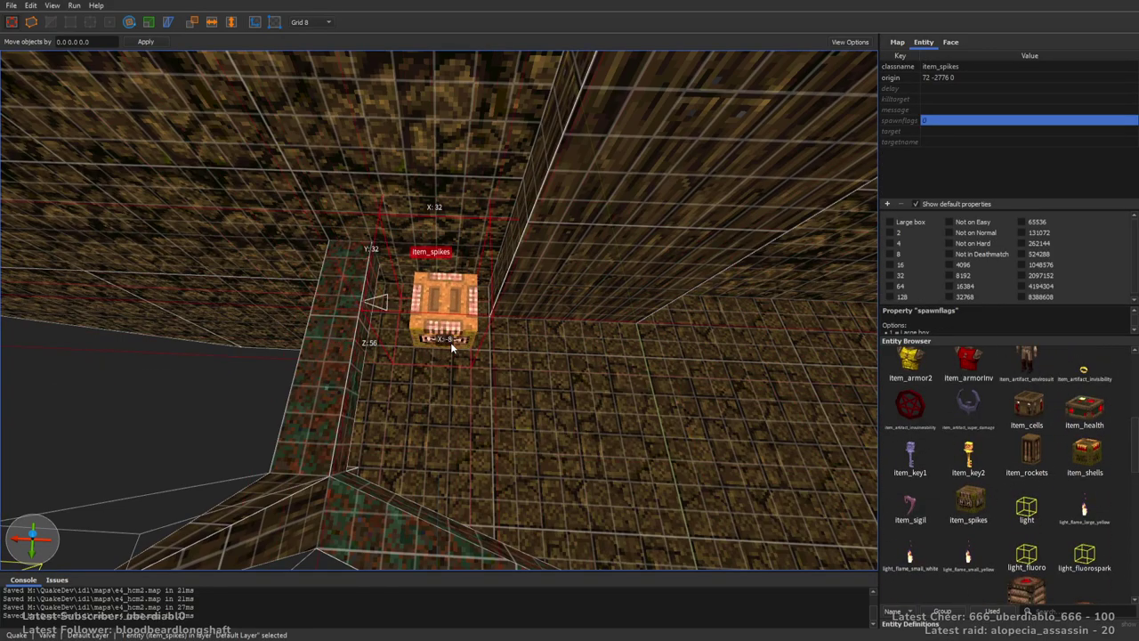
right_click_drag(546, 318, 512, 314)
key("ctrl+d")
right_click_drag(430, 351, 493, 361)
left_click_drag(493, 362, 472, 366)
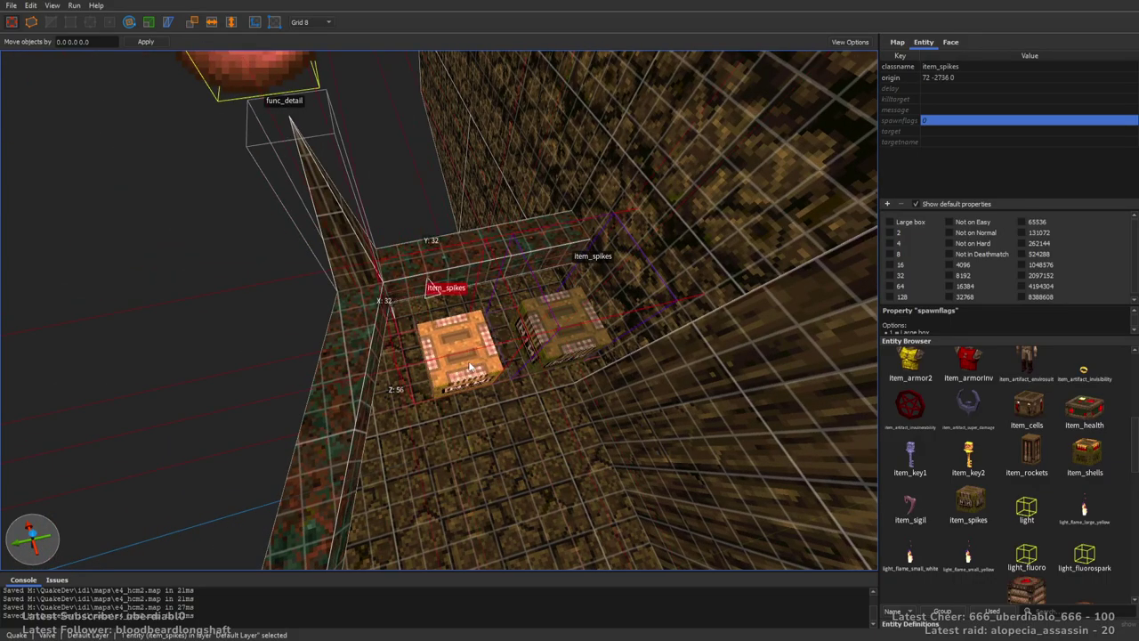
key("Escape")
Retexture the two metal5_2 pillars in the blue-floored hall with wall11_2.
mouse_move(468, 361)
right_mouse_down()
mouse_move(520, 366)
mouse_move(615, 345)
mouse_move(610, 327)
mouse_move(659, 409)
mouse_move(805, 383)
mouse_move(644, 316)
mouse_move(629, 292)
mouse_move(786, 294)
mouse_move(617, 318)
mouse_move(655, 394)
mouse_move(821, 359)
mouse_move(603, 389)
mouse_move(596, 326)
right_mouse_up()
left_click(397, 340)
scroll(319, 314, "up", 3)
left_click_drag(319, 314, 595, 356)
left_click(186, 341, "ctrl")
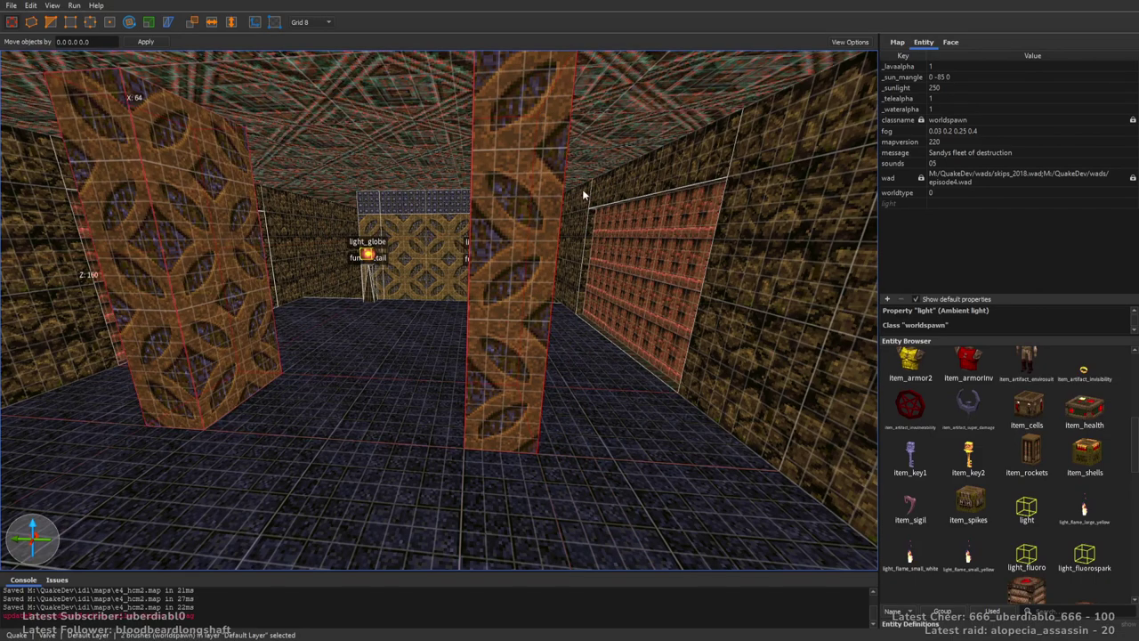
left_click(951, 45)
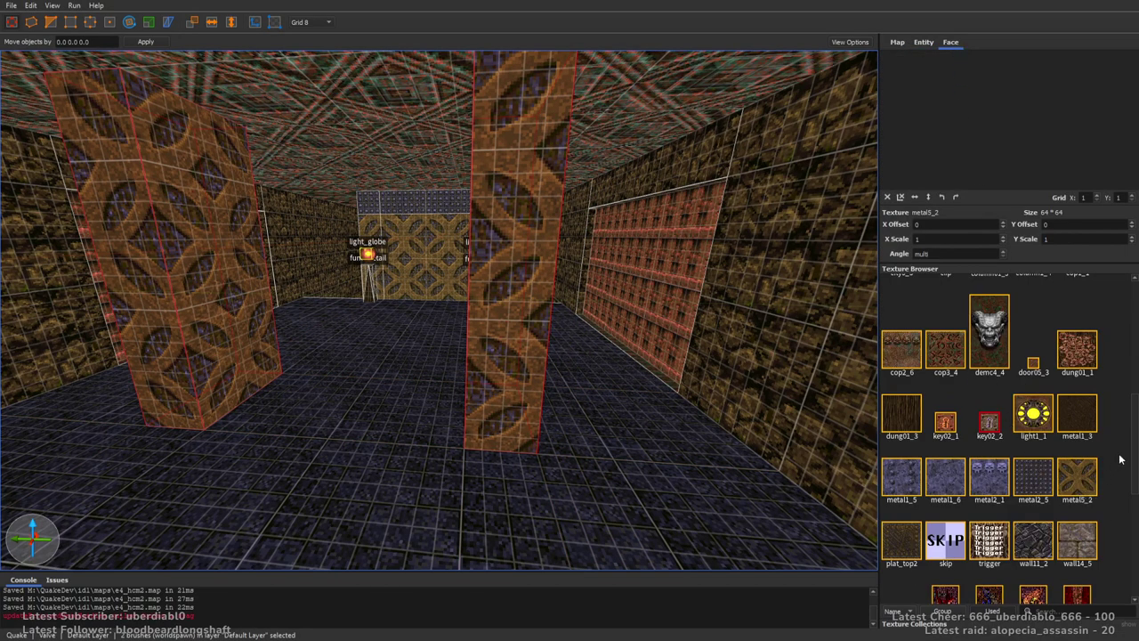
scroll(1136, 438, "down", 3)
left_click(989, 320)
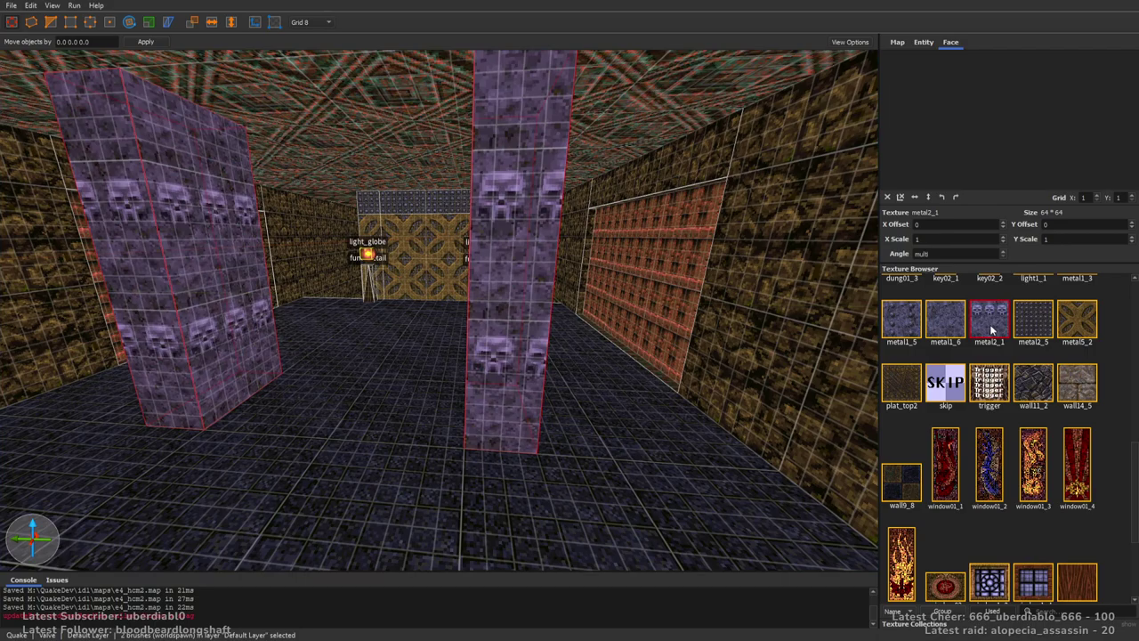
scroll(728, 305, "down", 2)
left_click(1037, 389)
scroll(584, 290, "up", 3)
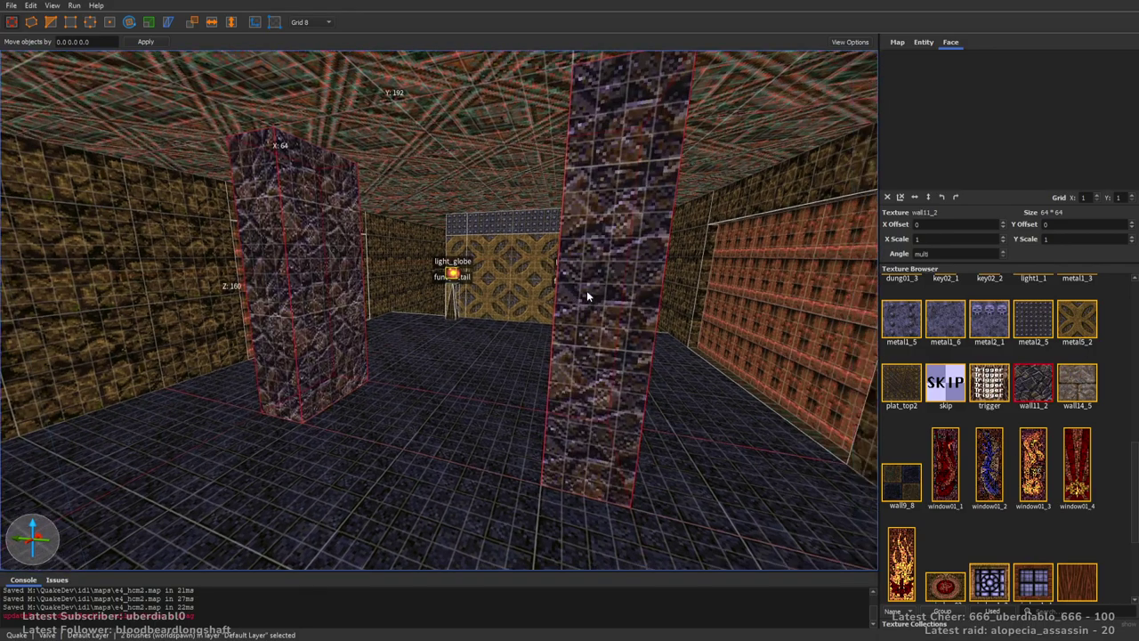
Split one hall pillar into sections on grid 16 and slant its middle section 32 units toward the centre of the hall.
left_click(400, 310)
key("plus")
scroll(549, 295, "up", 1)
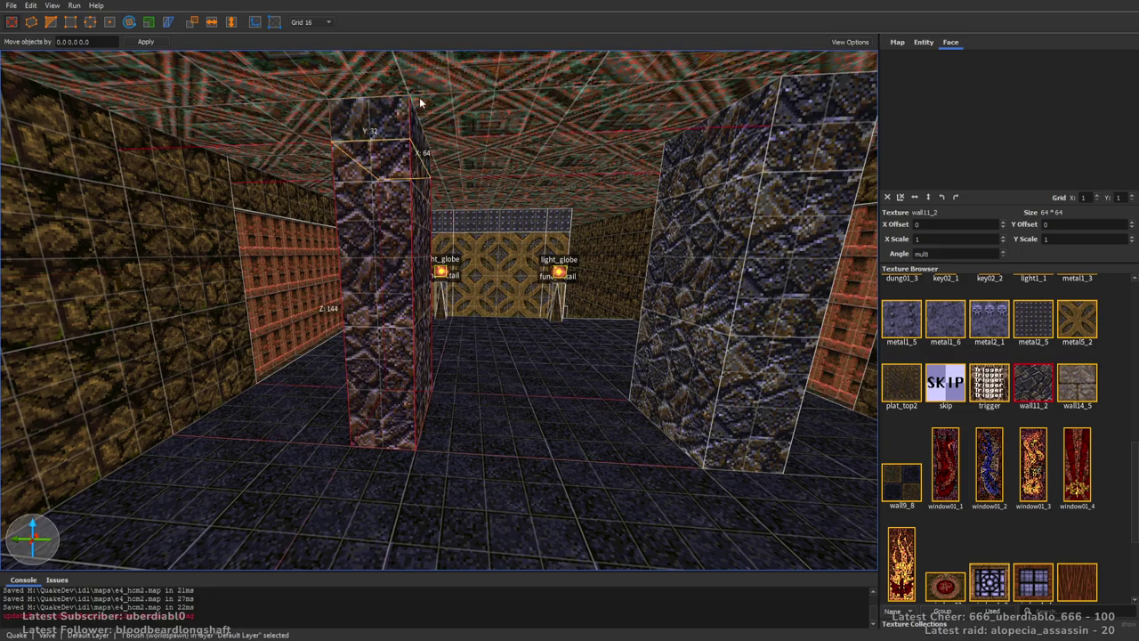
left_click(398, 167, "shift")
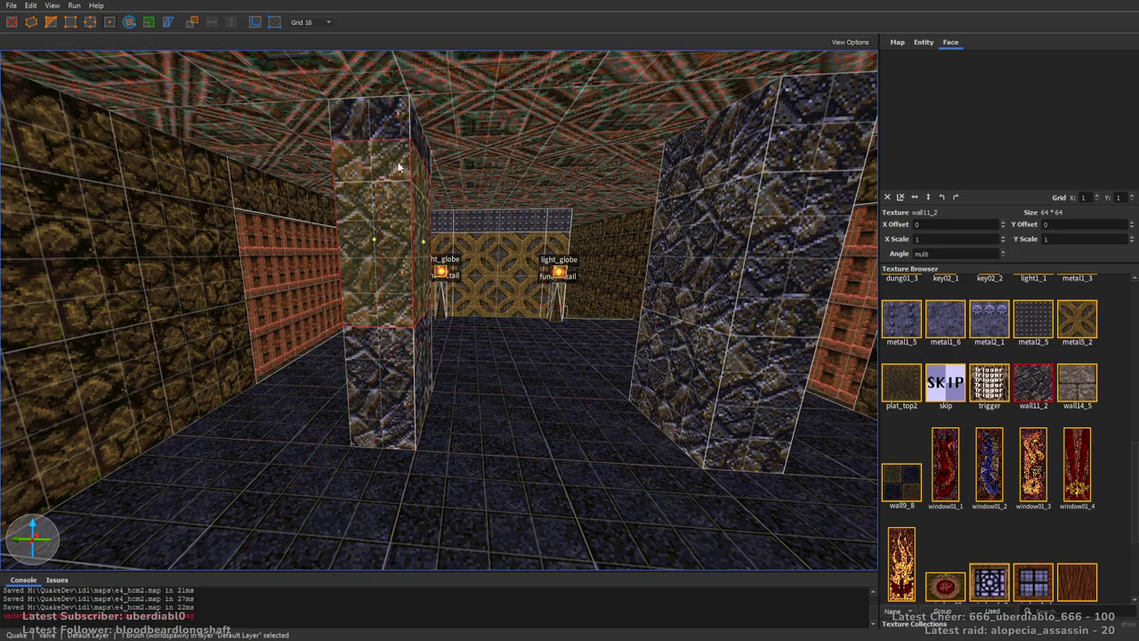
key("Right")
key("Right")
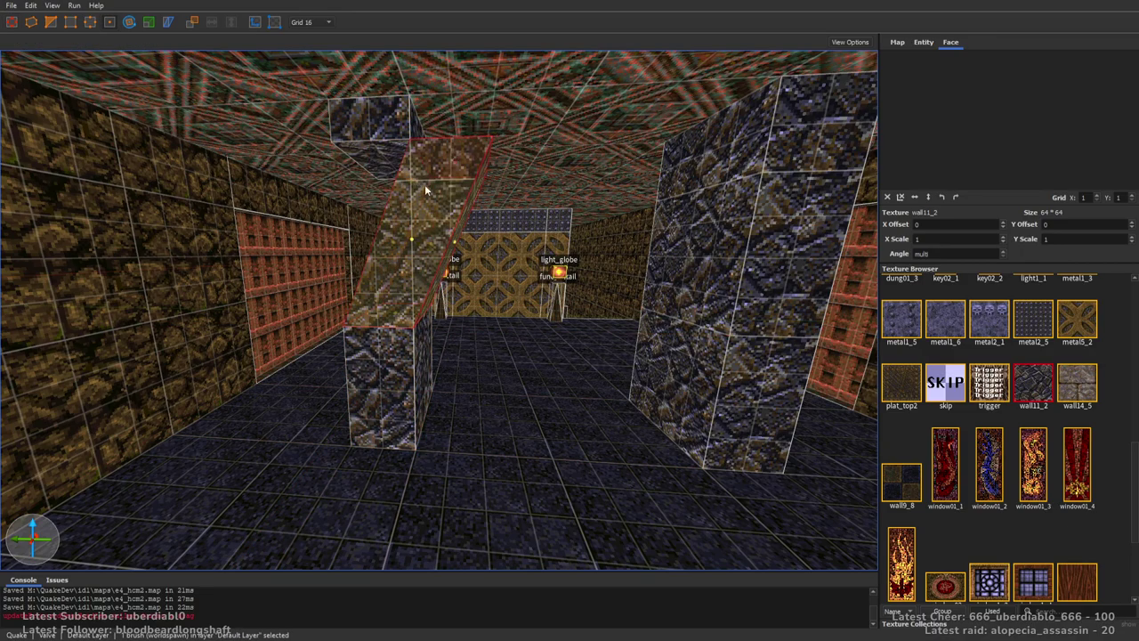
key("Escape")
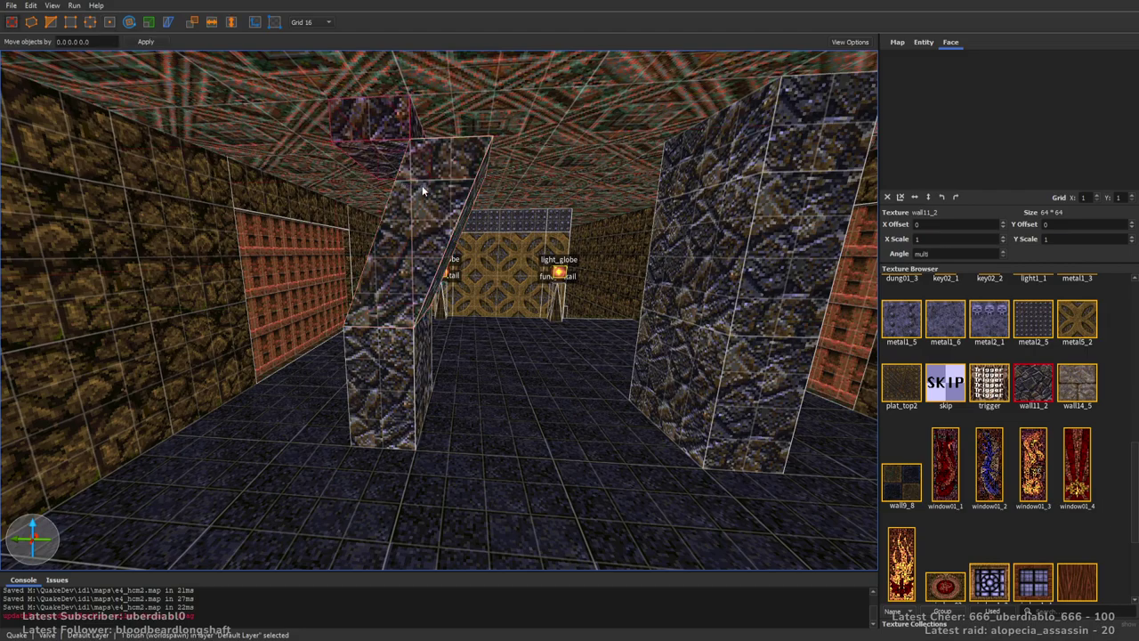
Delete the opposite straight pillar and replace it with a mirrored duplicate of the slanted pillar.
left_click(721, 216)
key("Delete")
key("ctrl+d")
key("Right")
key("Right")
key("Right")
key("Right")
key("Right")
key("Right")
key("Right")
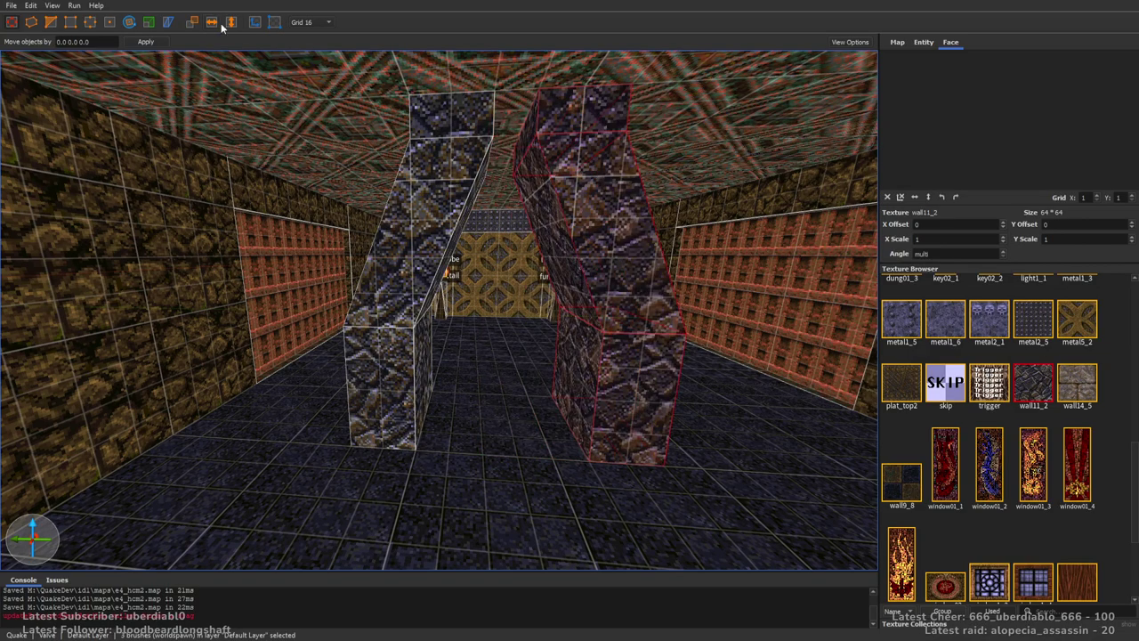
key("ctrl+u")
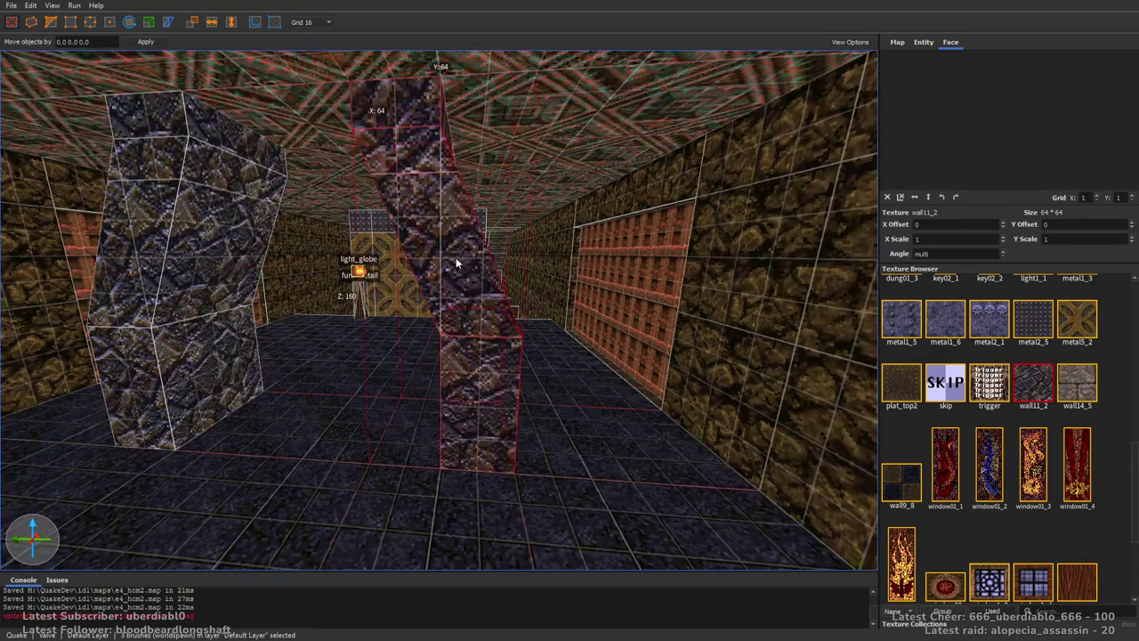
Place two monster_demon1 entities on the hall floor, one on each side of the candlelit altar alcove.
right_click_drag(593, 261, 854, 267)
key("Escape")
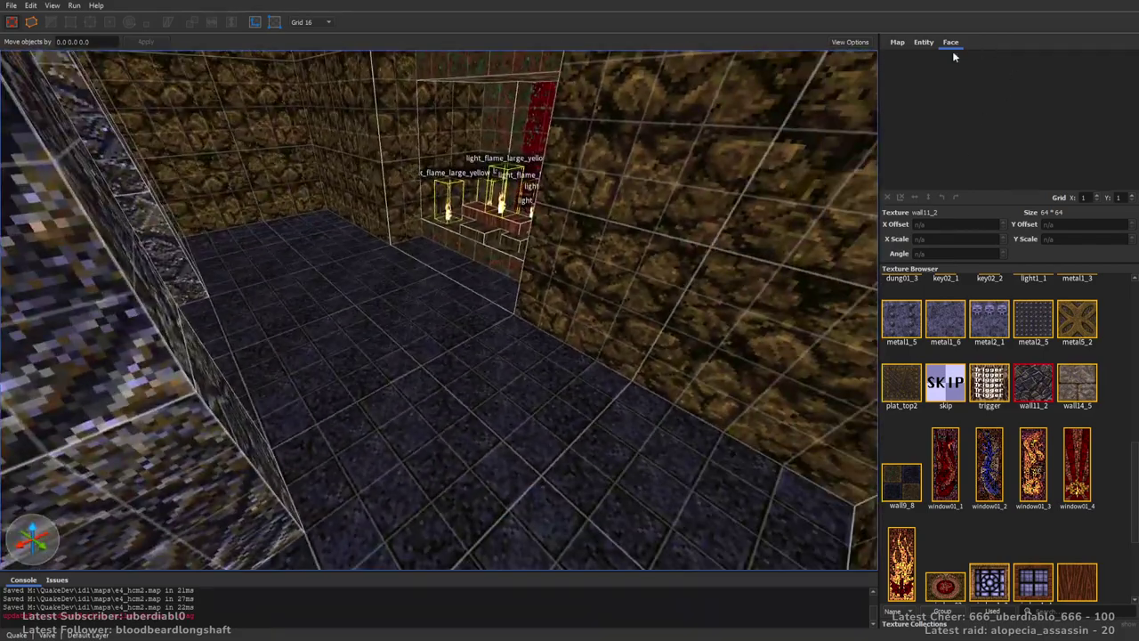
left_click(923, 42)
left_click_drag(1134, 439, 1135, 507)
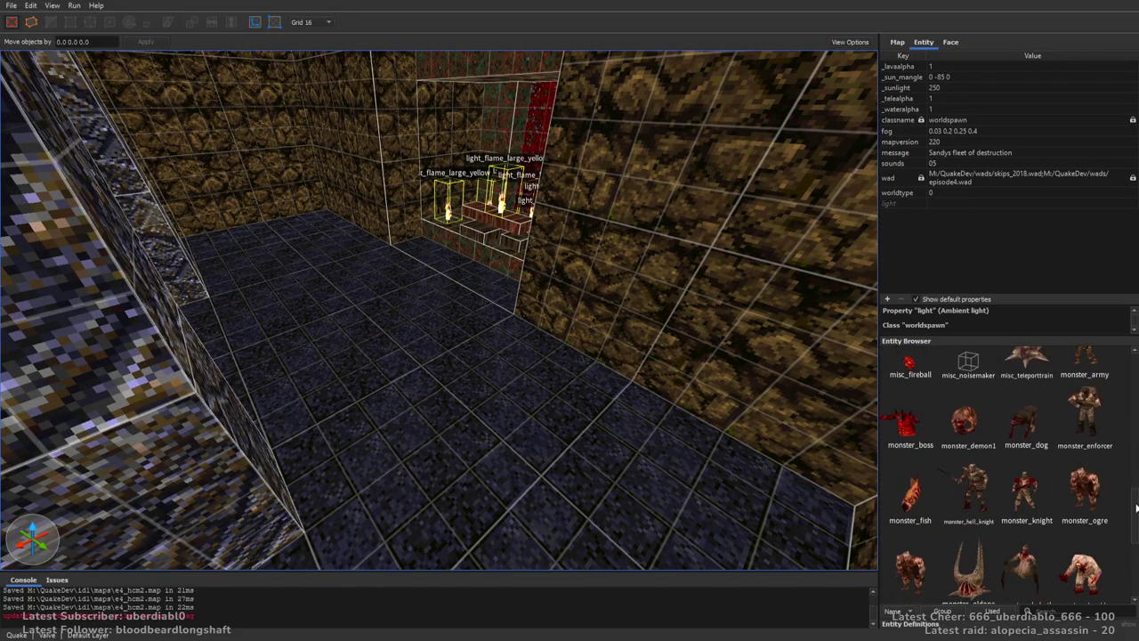
left_click_drag(972, 423, 577, 458)
right_click_drag(577, 458, 547, 377)
left_click_drag(548, 377, 374, 303)
right_click_drag(374, 303, 527, 291)
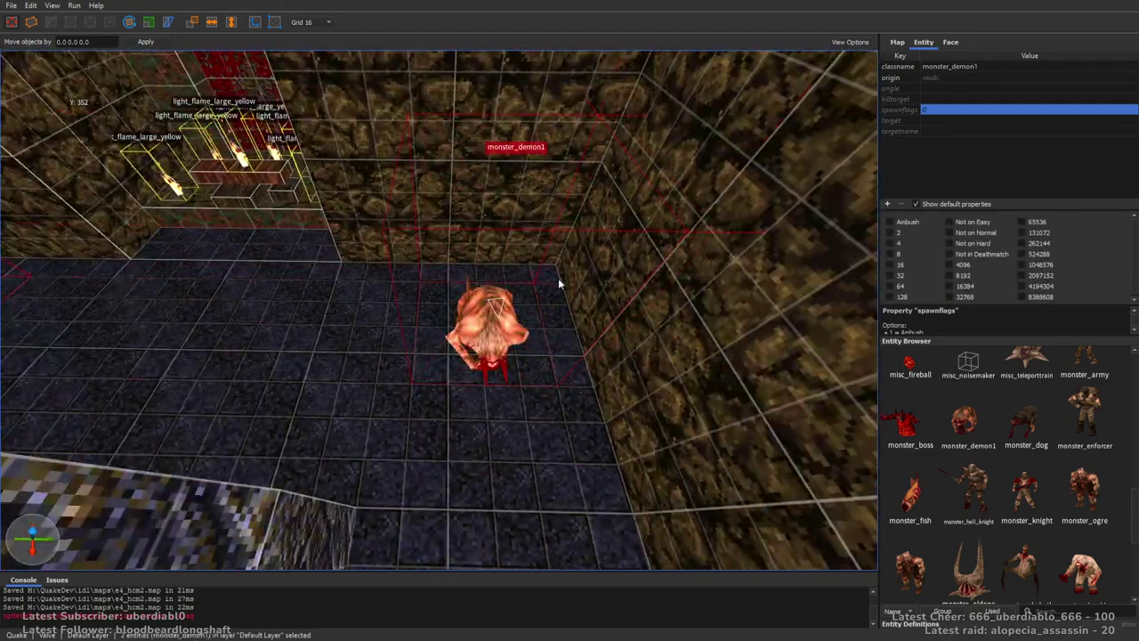
Flag both monster_demon1 entities as Not on Easy and Not on Normal.
left_click(979, 223)
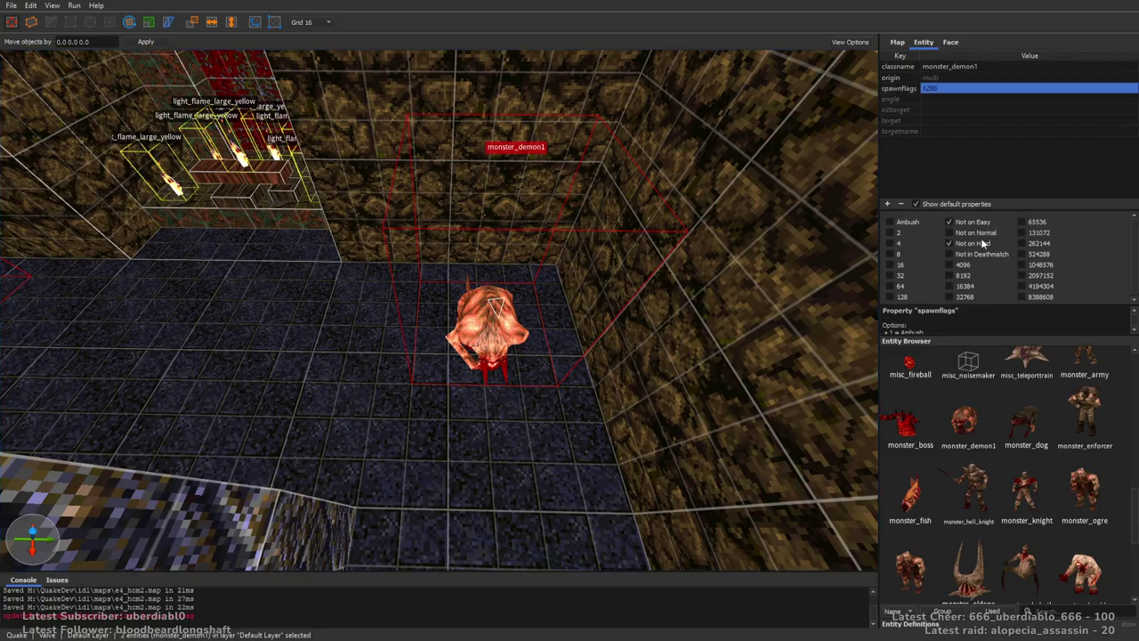
right_click_drag(695, 227, 935, 240)
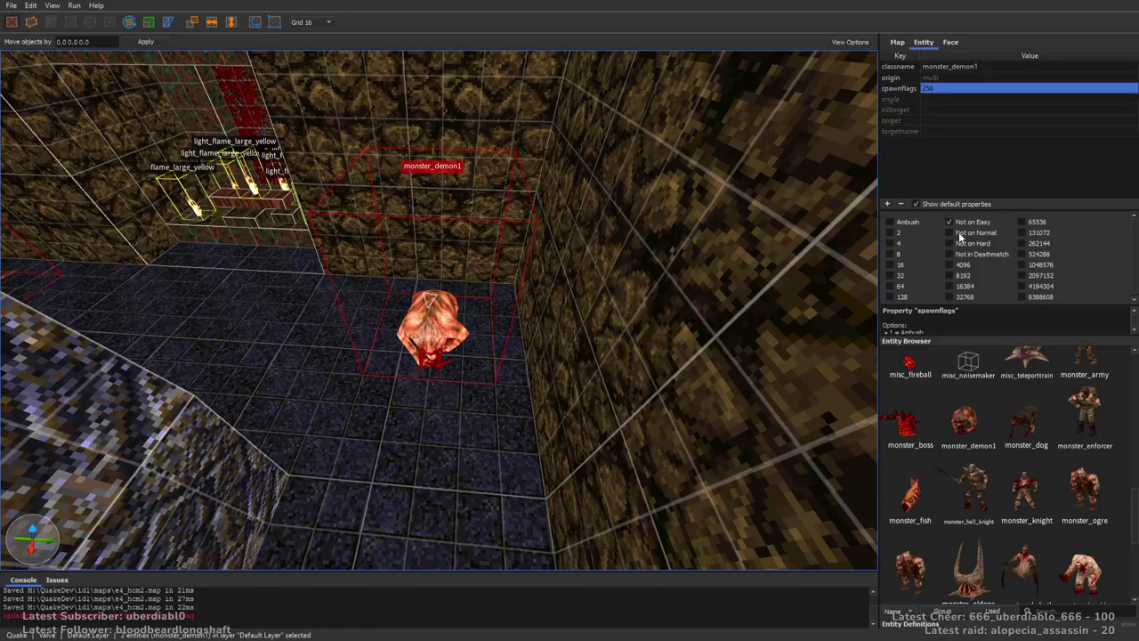
left_click(961, 234)
Turn the overlapping demon copies into monster_ogre entities flagged Not on Easy and Not on Hard.
right_click_drag(780, 292, 584, 374)
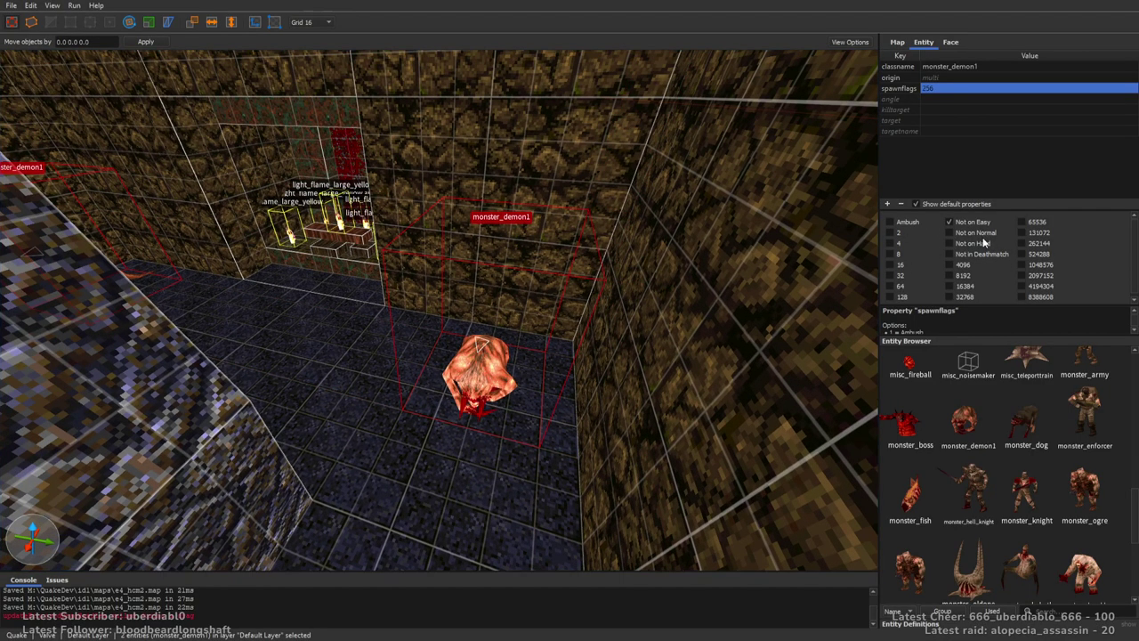
left_click(1001, 67)
double_click(1015, 67)
key("BackSpace")
key("BackSpace")
key("BackSpace")
key("BackSpace")
key("BackSpace")
key("BackSpace")
type("ogre")
key("Return")
right_click_drag(694, 213, 614, 253)
left_click(943, 89)
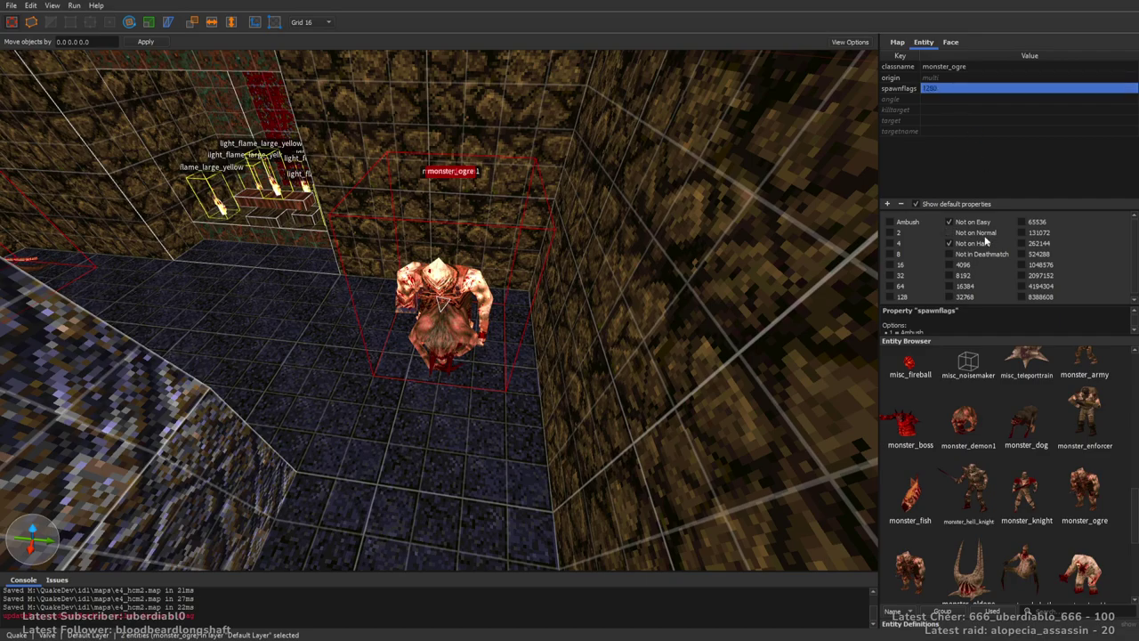
Change the classname of the next pair of overlapping monster copies to monster_knight.
double_click(992, 66)
key("BackSpace")
key("BackSpace")
key("BackSpace")
type("knight")
key("Return")
right_click_drag(676, 267, 994, 467)
left_click(699, 287)
Place a pickup item on the floor in front of the candlelit altar.
scroll(997, 471, "up", 5)
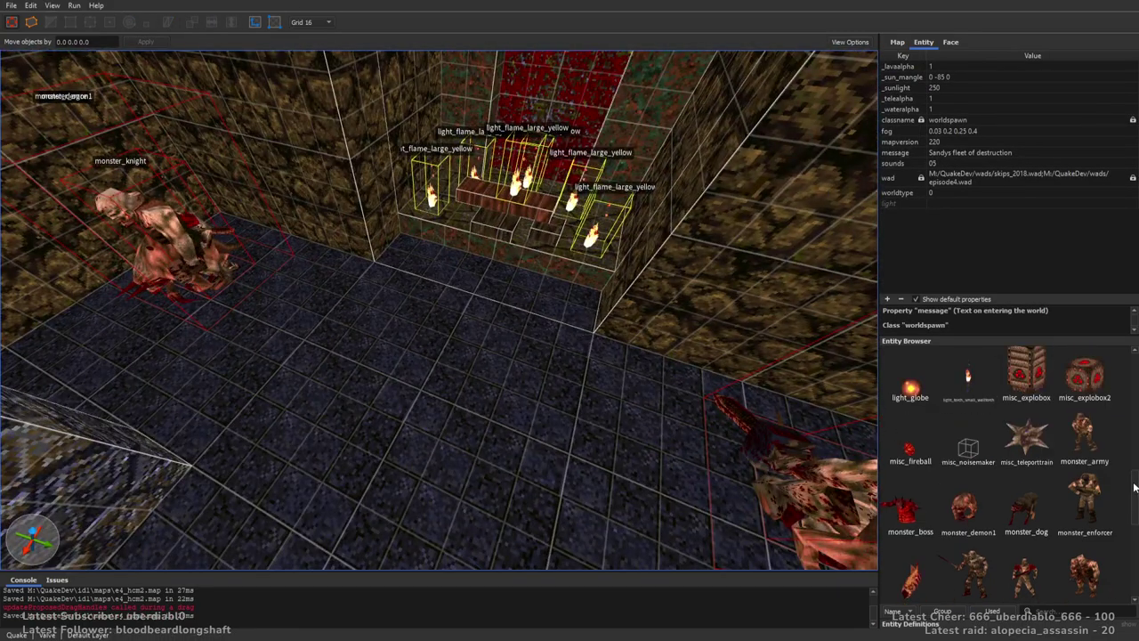
left_click_drag(968, 436, 460, 285)
left_click(735, 340)
Delete the dark red boxes in the metal alcove and place a monster_shambler in their place.
right_click_drag(734, 339, 655, 319)
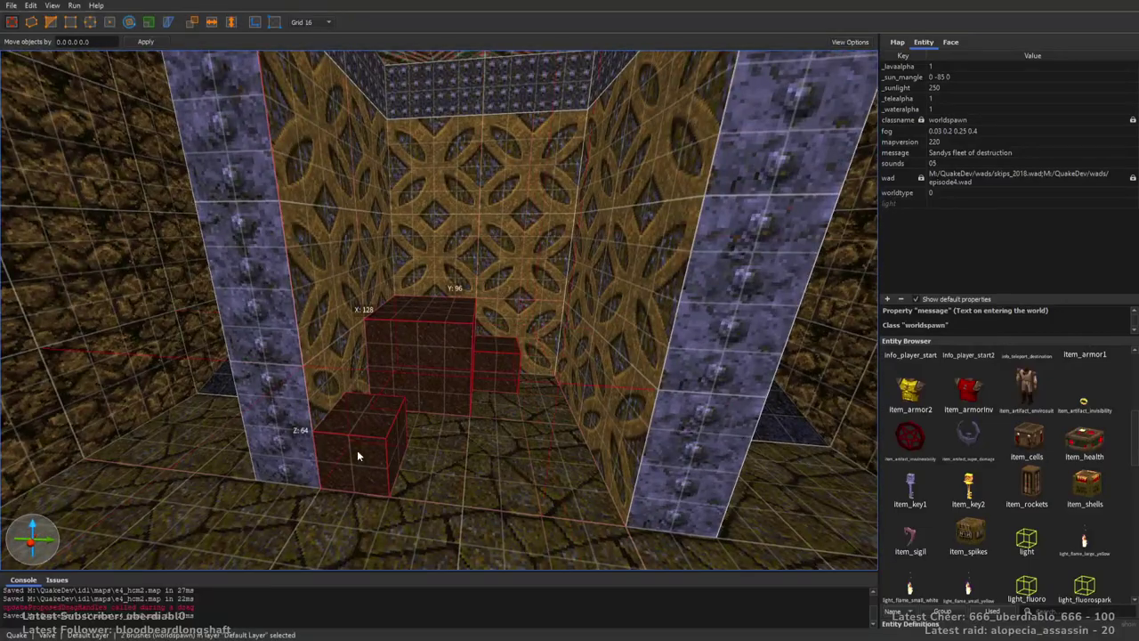
key("Delete")
scroll(1123, 518, "down", 5)
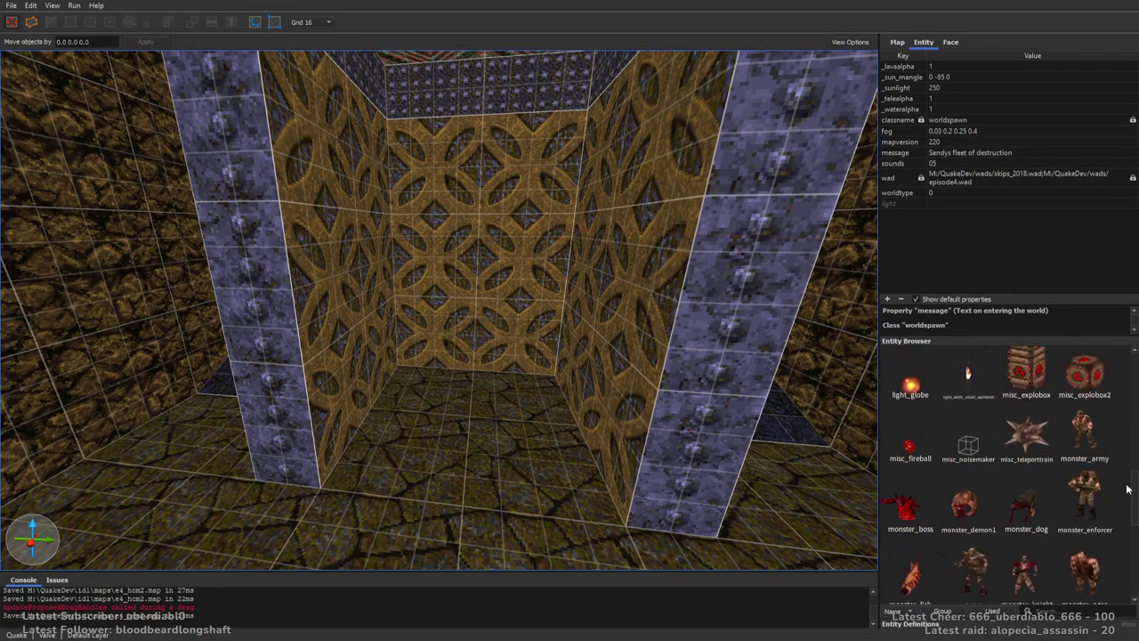
left_click_drag(1072, 492, 481, 384)
mouse_move(704, 363)
right_mouse_down()
mouse_move(568, 383)
mouse_move(725, 317)
mouse_move(726, 403)
right_mouse_up()
key("Escape")
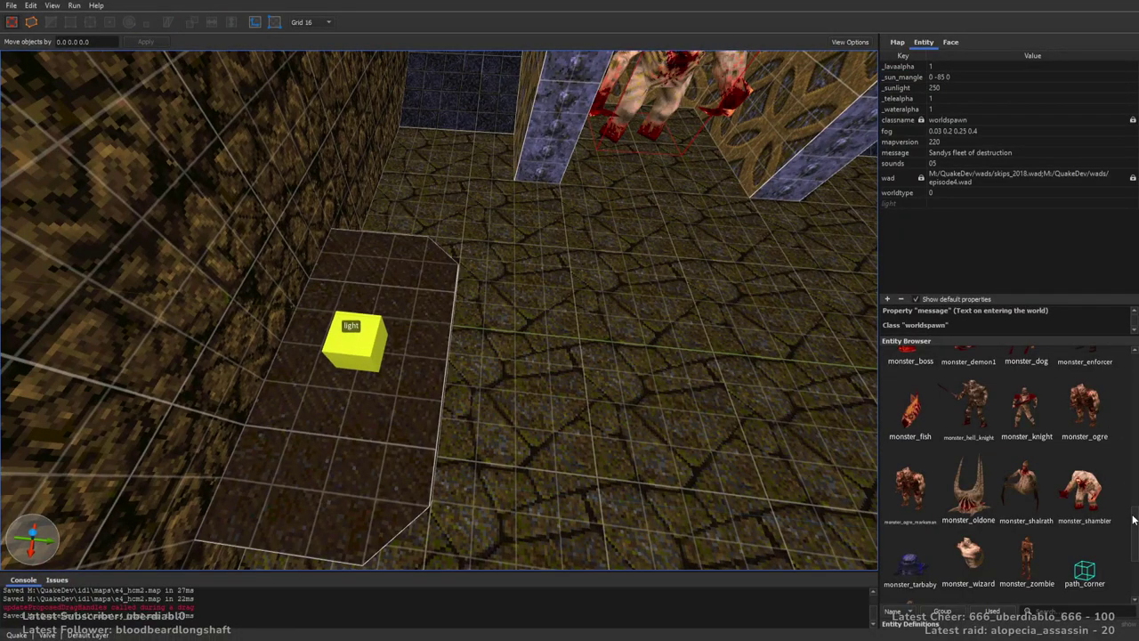
Place item_health on the raised wooden platform beside the light in the silver key room.
scroll(1132, 518, "up", 6)
left_click_drag(1084, 414, 427, 378)
key("Delete")
right_click_drag(427, 379, 774, 404)
left_click_drag(995, 515, 521, 356)
left_click(945, 126)
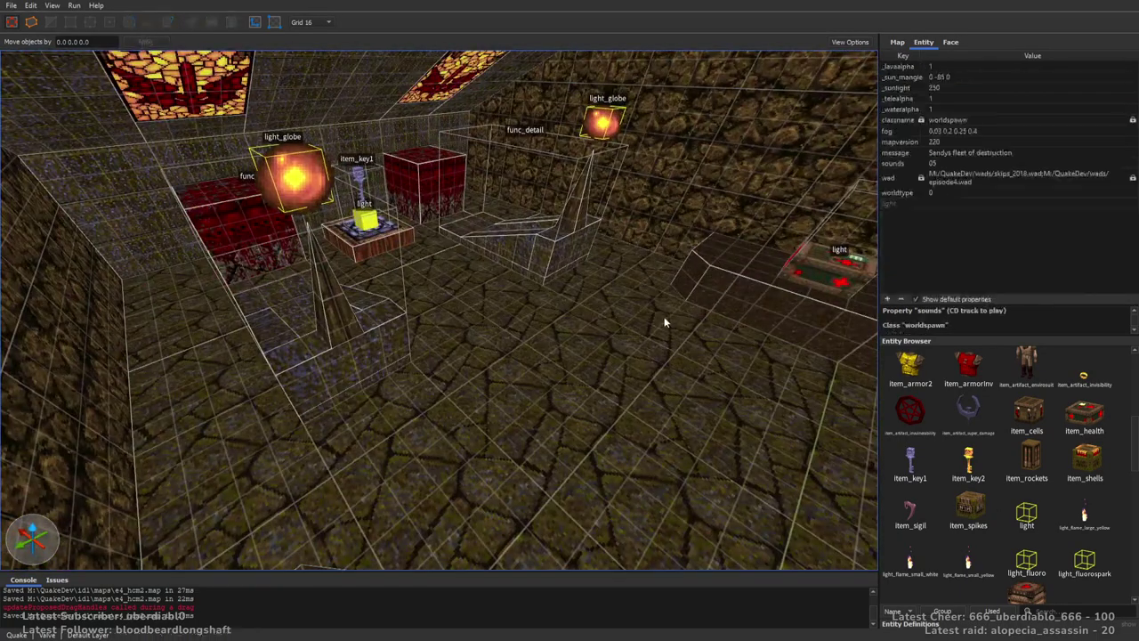
Draw two metal2_5 step blocks descending along the rock wall below the ship's deck corner.
right_click_drag(664, 322, 950, 41)
left_click(950, 42)
left_click(1035, 322)
right_click_drag(533, 267, 466, 188)
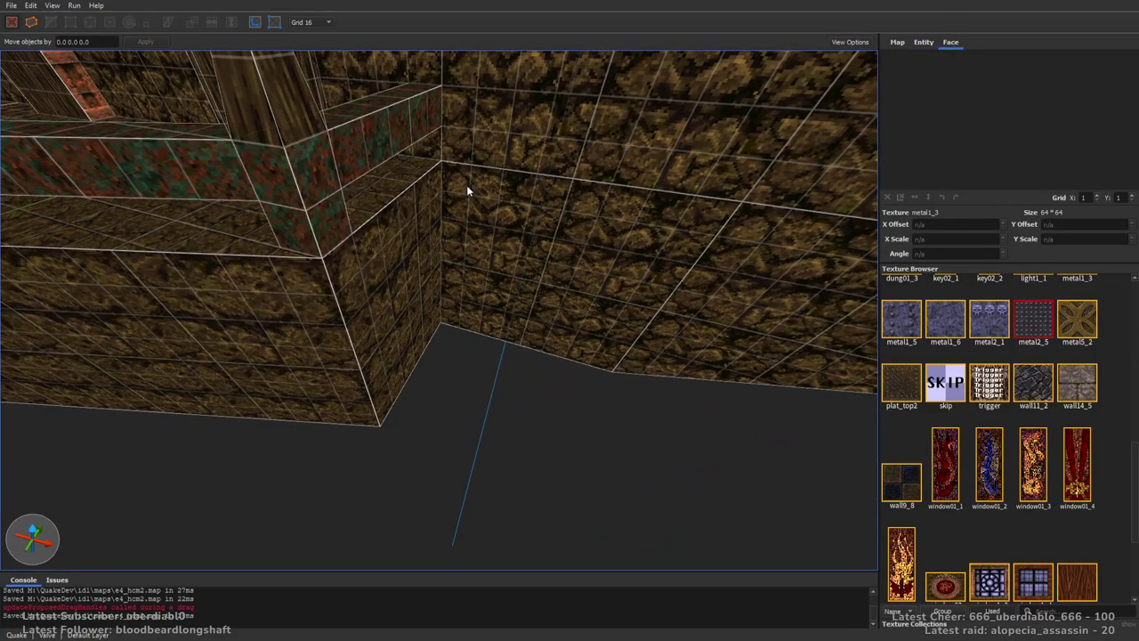
mouse_move(461, 192)
left_mouse_down()
mouse_move(456, 200)
mouse_move(535, 178)
mouse_move(440, 166)
mouse_move(456, 215)
left_mouse_up()
left_click_drag(525, 267, 510, 268)
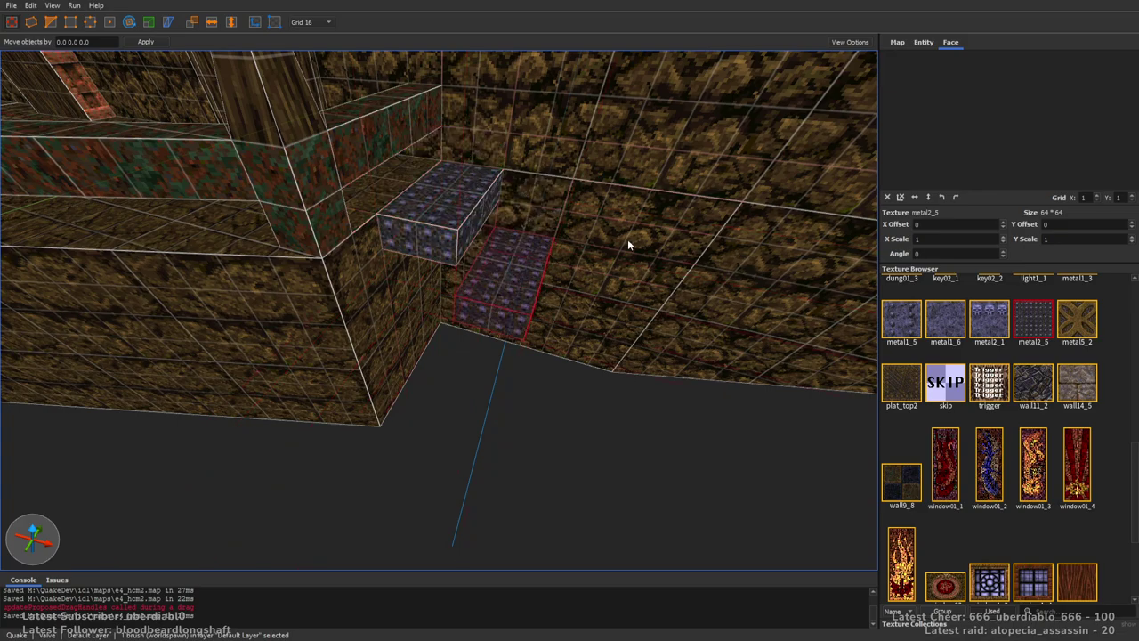
scroll(622, 238, "up", 5)
scroll(648, 256, "down", 5)
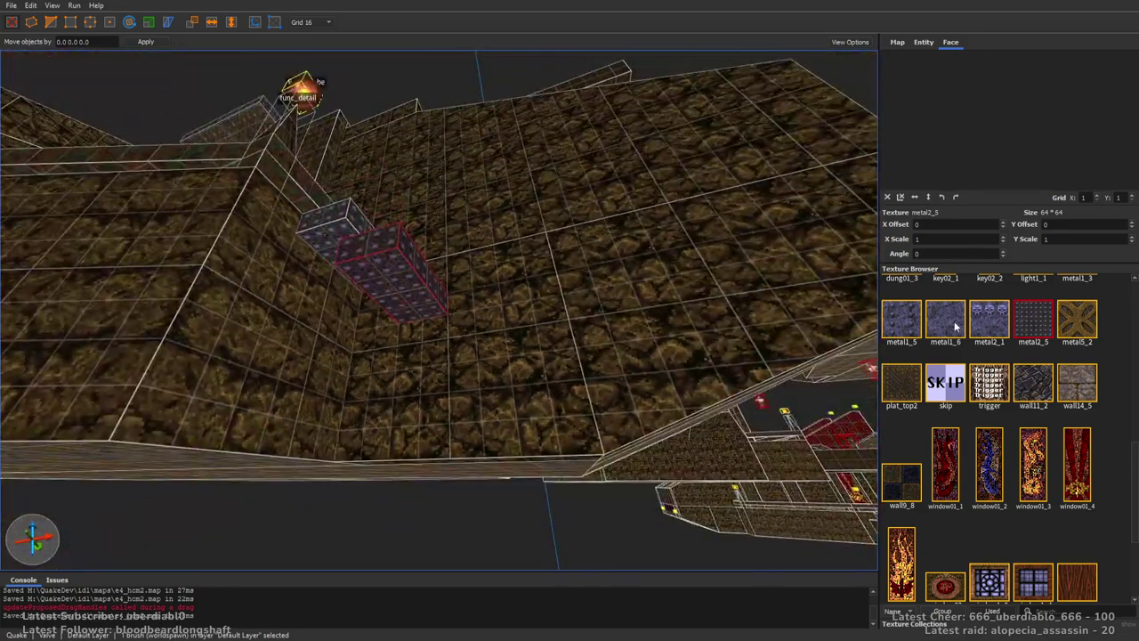
Draw a 128 x 96 x 16 slab textured metal1_6 below the two step blocks as a hidden ledge.
key("Escape")
scroll(460, 330, "up", 3)
mouse_move(335, 336)
left_mouse_down()
mouse_move(467, 237)
mouse_move(495, 186)
left_mouse_up()
scroll(565, 294, "up", 3)
scroll(565, 299, "down", 4)
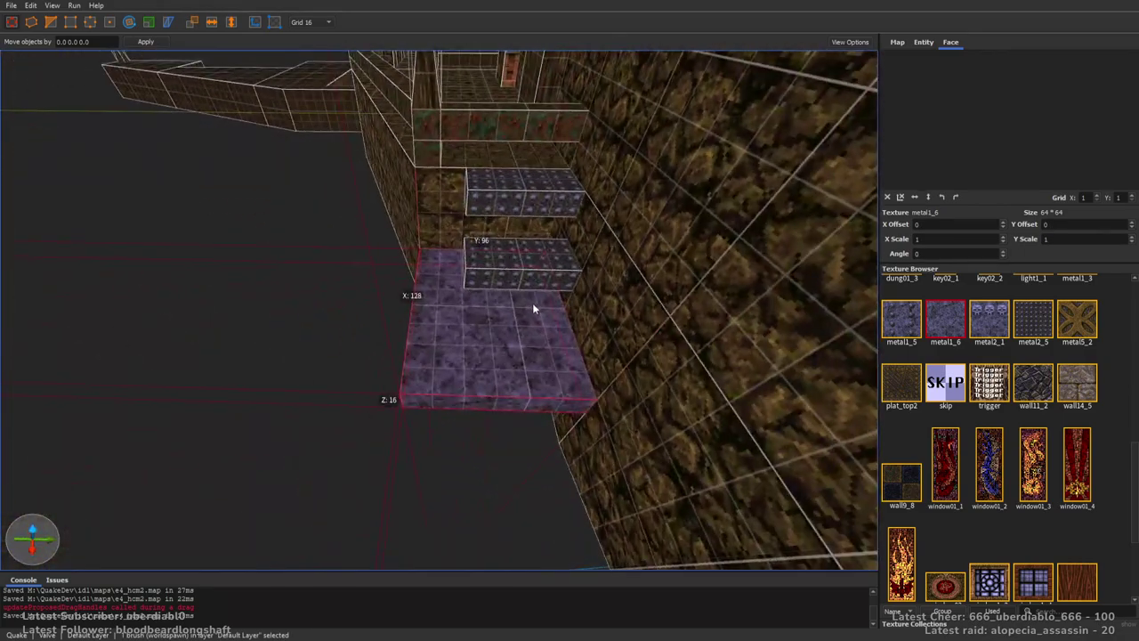
Clip off the outer corner of the metal1_6 ledge diagonally.
left_click(411, 305)
left_click(442, 379)
key("Return")
key("Escape")
key("Escape")
Place an item_armor2 on the metal1_6 ledge near the wall.
mouse_move(500, 350)
right_mouse_down()
mouse_move(527, 314)
mouse_move(573, 312)
right_mouse_up()
left_click(924, 42)
mouse_move(906, 380)
left_mouse_down()
mouse_move(488, 366)
mouse_move(501, 387)
left_mouse_up()
right_click_drag(501, 387, 676, 320)
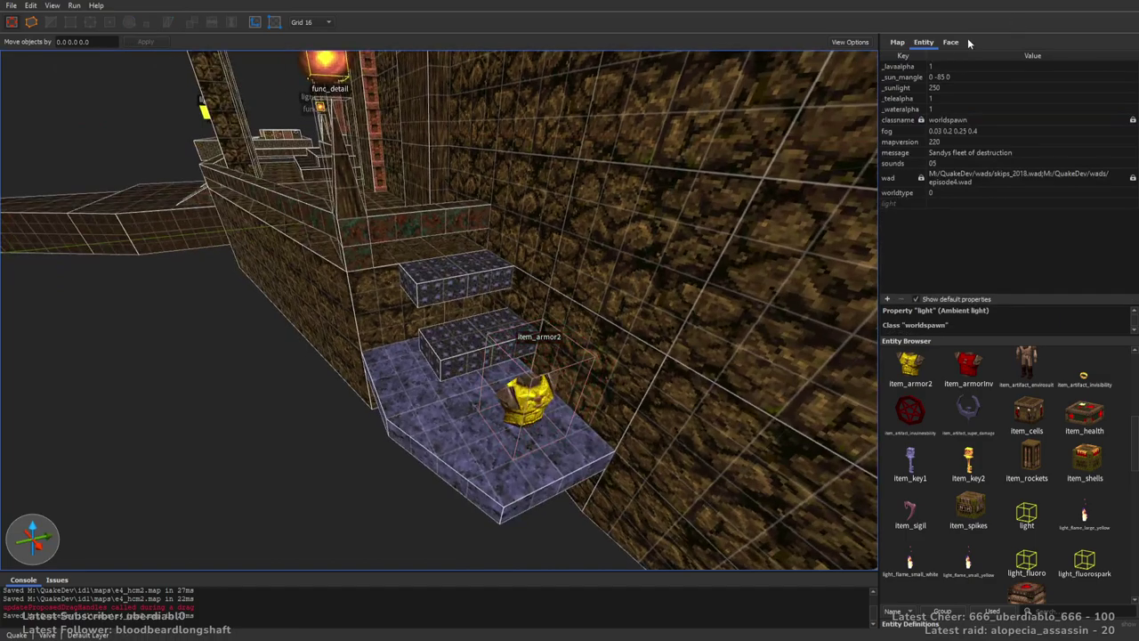
Draw a trigger-textured brush of 80 x 112 x 80 units enclosing the armor on the ledge.
left_click(950, 41)
right_click_drag(676, 276, 567, 255)
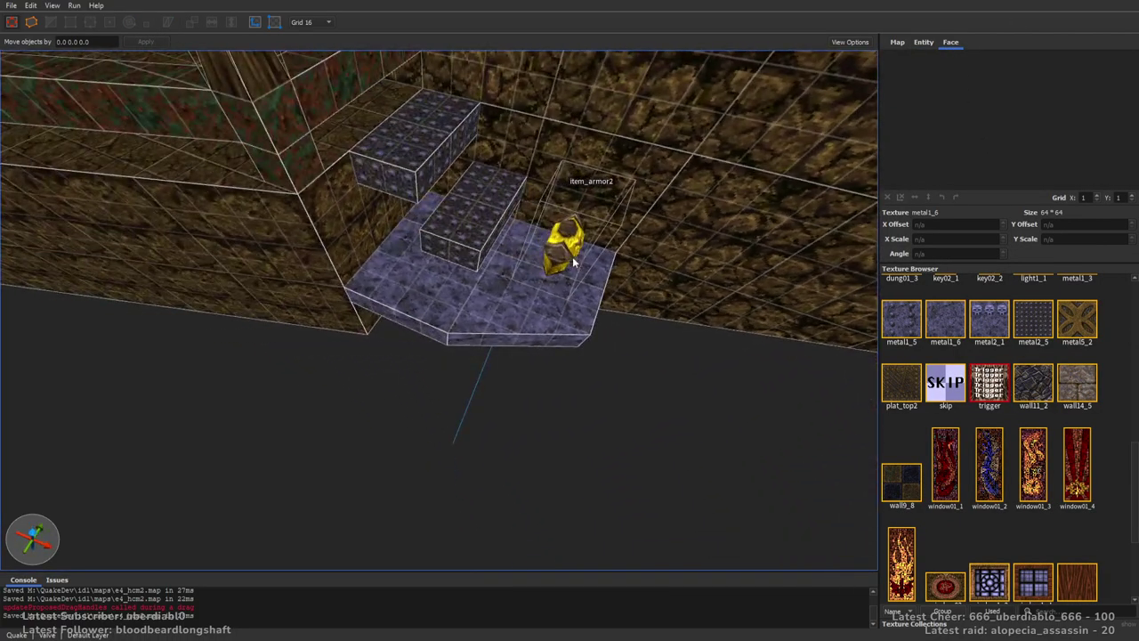
mouse_move(496, 305)
left_mouse_down()
mouse_move(656, 318)
mouse_move(606, 170)
mouse_move(356, 197)
mouse_move(518, 336)
left_mouse_up()
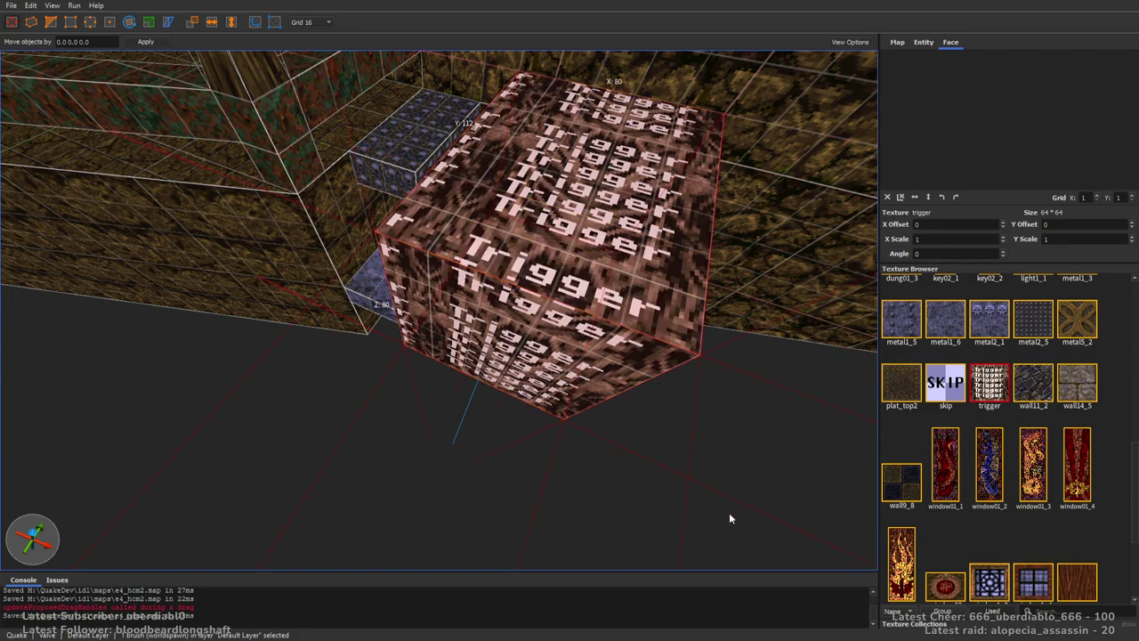
Duplicate the four brushes of the deck cannon and its wall11_2 mount and place the copy beneath the ship's hull.
mouse_move(786, 483)
right_mouse_down()
mouse_move(675, 293)
mouse_move(658, 311)
mouse_move(706, 254)
mouse_move(524, 277)
mouse_move(617, 243)
mouse_move(727, 239)
mouse_move(802, 252)
right_mouse_up()
key("Escape")
mouse_move(637, 291)
right_mouse_down()
mouse_move(583, 202)
mouse_move(415, 310)
mouse_move(518, 322)
mouse_move(602, 310)
mouse_move(525, 313)
mouse_move(527, 279)
mouse_move(448, 286)
mouse_move(602, 269)
mouse_move(563, 274)
mouse_move(560, 228)
mouse_move(442, 311)
mouse_move(353, 296)
mouse_move(297, 306)
mouse_move(341, 279)
mouse_move(468, 288)
mouse_move(520, 256)
mouse_move(442, 219)
mouse_move(551, 223)
mouse_move(516, 271)
right_mouse_up()
left_click(338, 182)
left_click(516, 271, "ctrl")
left_click(609, 285, "ctrl")
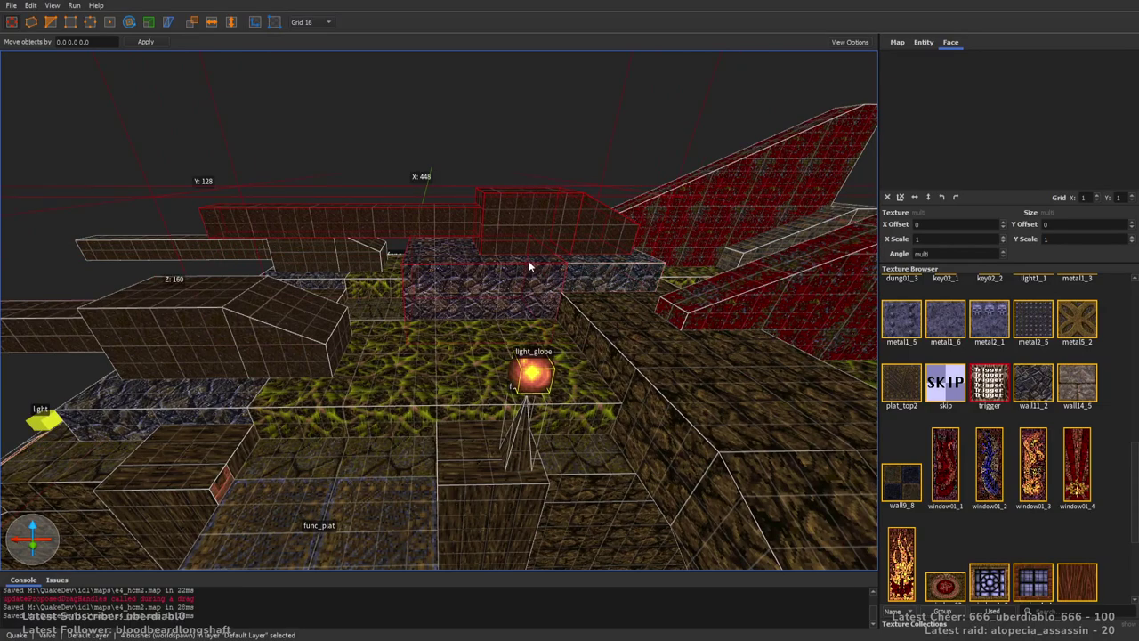
right_click_drag(528, 485, 628, 380)
key("ctrl+u")
left_click(627, 429, "ctrl")
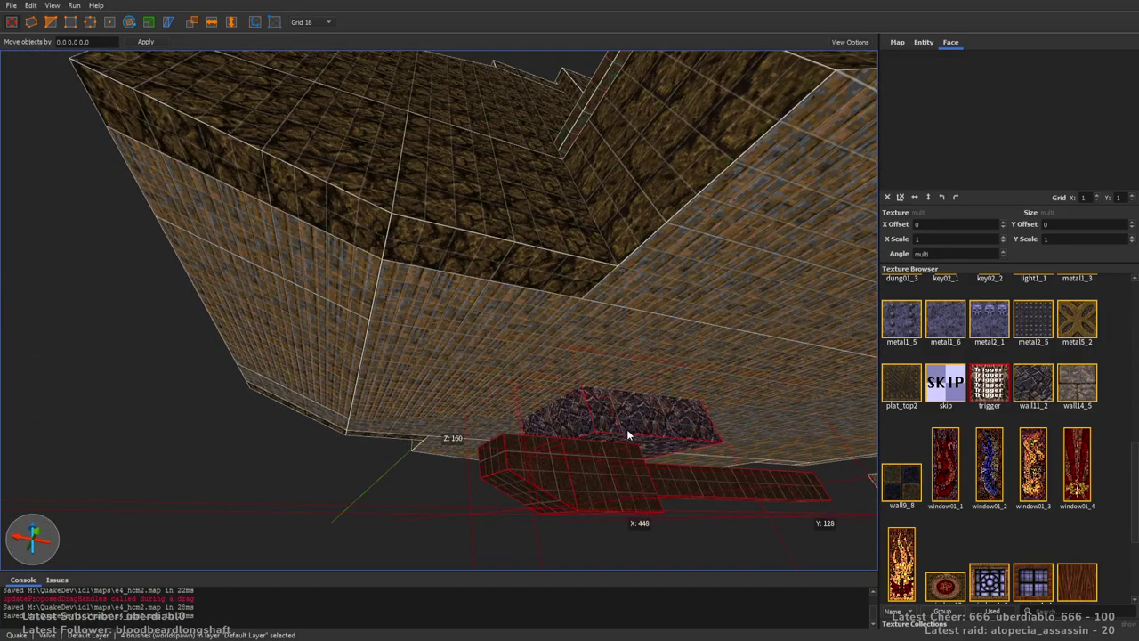
scroll(626, 429, "up", 10)
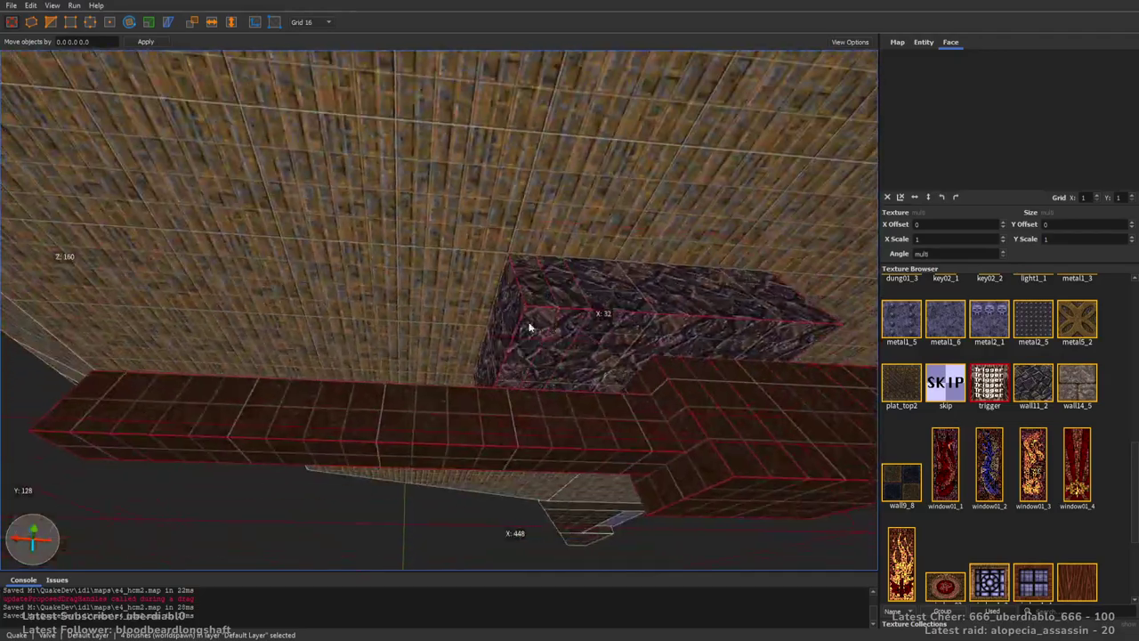
Resize the wall11_2 mount of the underside cannon to 160 x 128 x 96 units so it meets the hull.
mouse_move(528, 327)
right_mouse_down("alt")
mouse_move(394, 285)
mouse_move(398, 316)
mouse_move(429, 320)
mouse_move(437, 297)
mouse_move(549, 257)
mouse_move(521, 323)
mouse_move(461, 321)
mouse_move(592, 325)
mouse_move(438, 322)
right_mouse_up("alt")
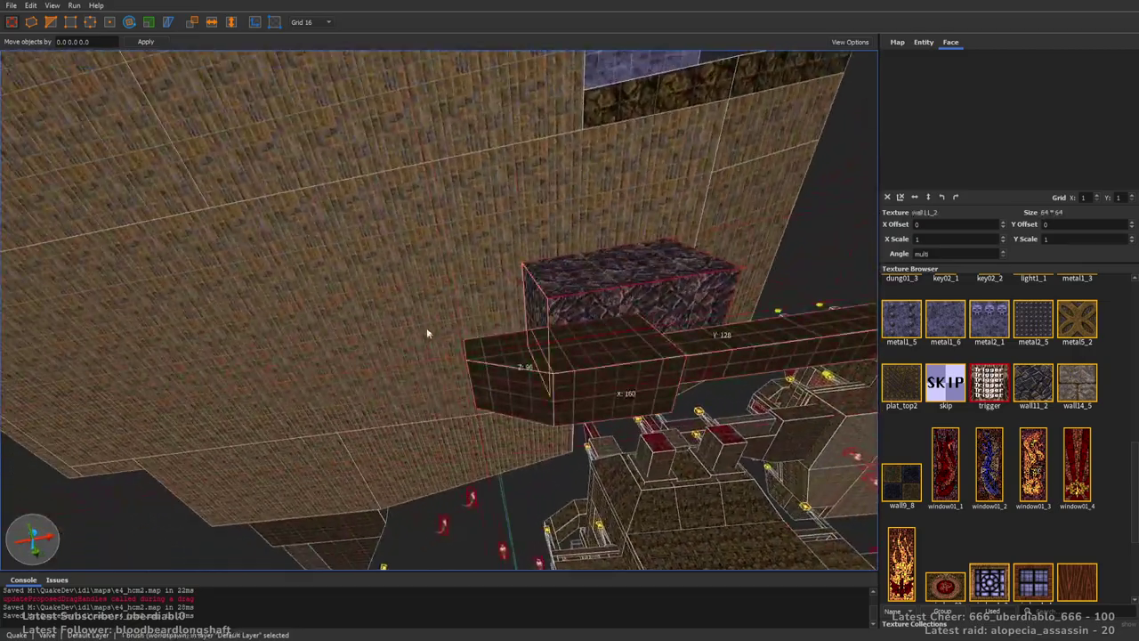
left_click(438, 322)
key("Escape")
right_click_drag(561, 338, 530, 313, "alt")
key("Escape")
Shorten the inner ends of the two red fins flanking the stone deck.
right_click_drag(597, 304, 567, 338, "alt")
left_click(474, 398)
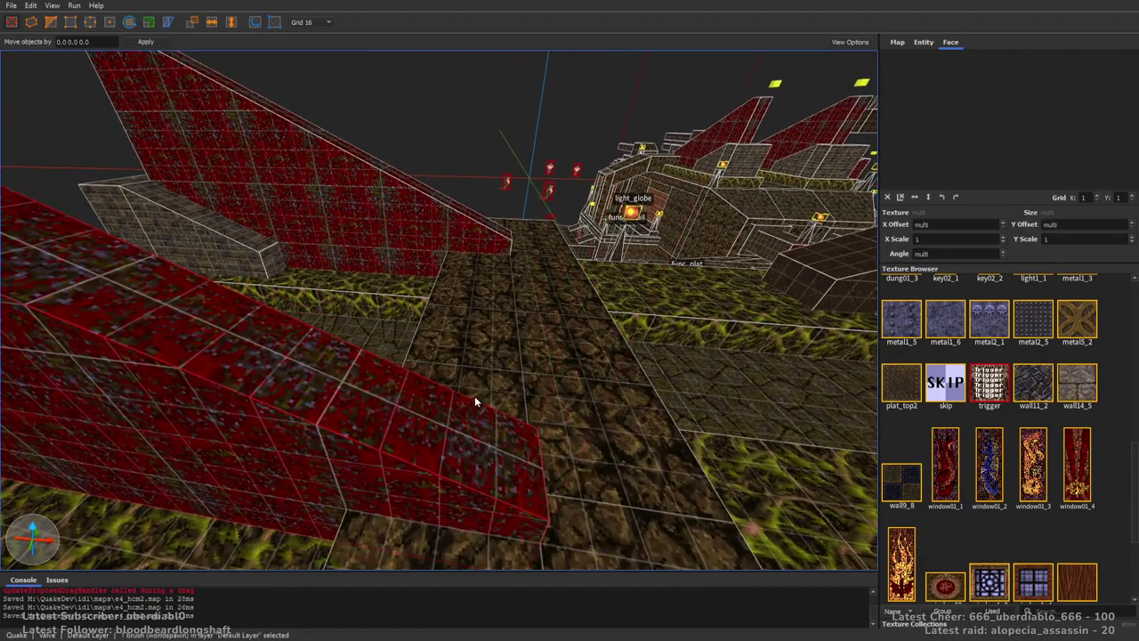
left_click(492, 251, "ctrl")
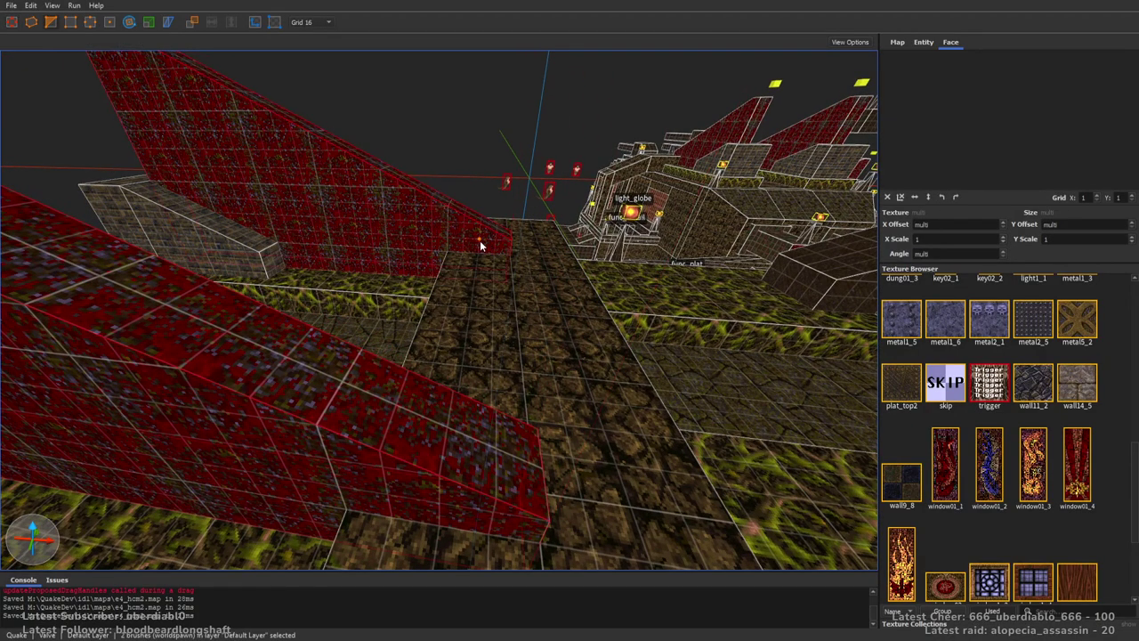
left_click(477, 252)
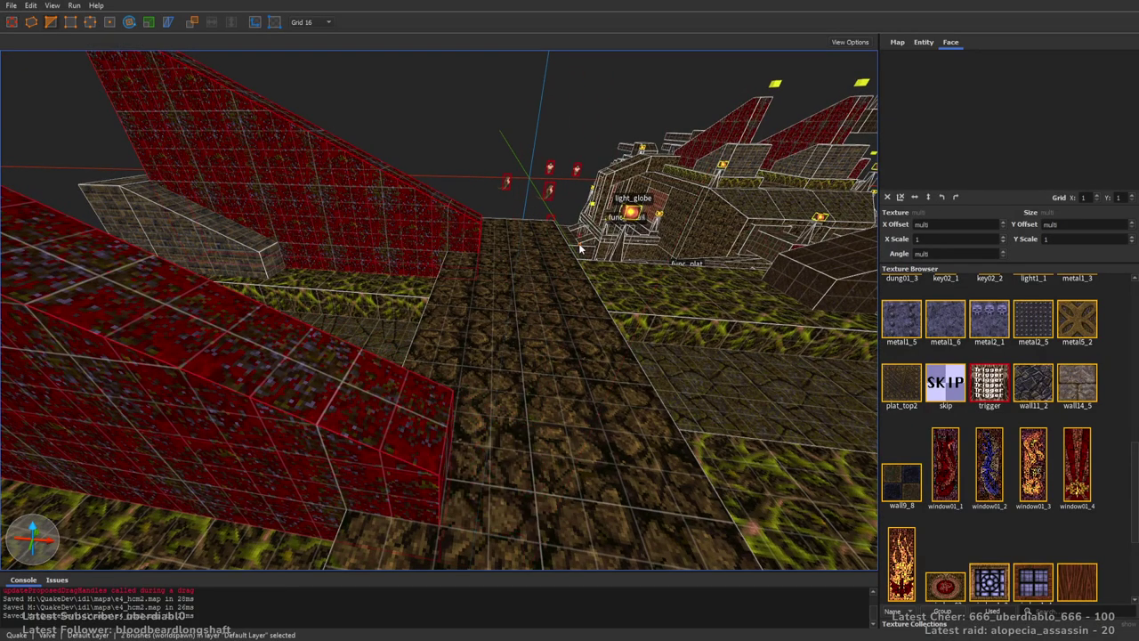
Extrude a bricka2_2 platform from the deck edge and fit it between the red fins at 192 x 272 x 64 units.
mouse_move(583, 333)
right_mouse_down()
mouse_move(499, 302)
mouse_move(534, 315)
mouse_move(673, 256)
mouse_move(641, 230)
mouse_move(531, 219)
mouse_move(525, 328)
mouse_move(626, 300)
mouse_move(641, 308)
right_mouse_up()
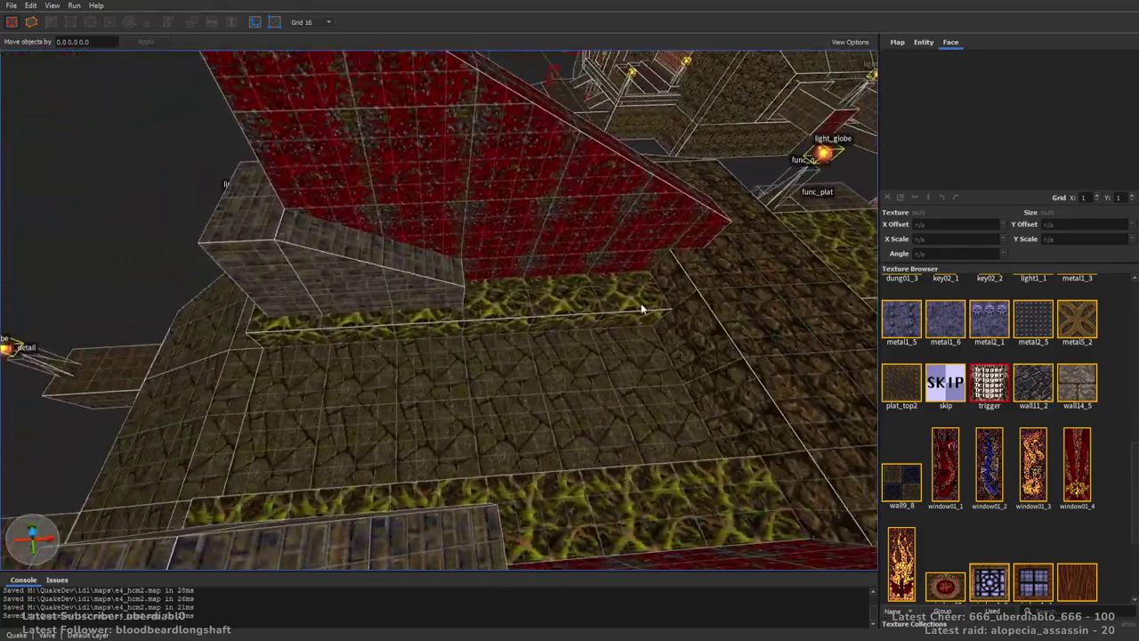
mouse_move(564, 300)
right_mouse_down()
mouse_move(605, 305)
mouse_move(527, 254)
right_mouse_up()
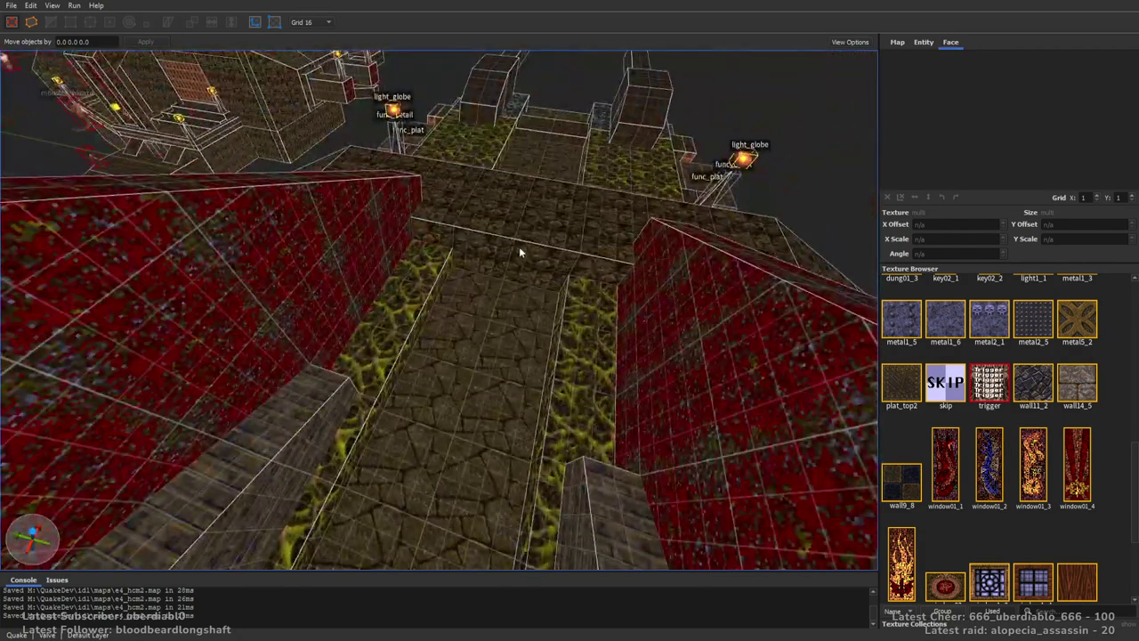
left_click_drag(519, 253, 443, 415, "shift")
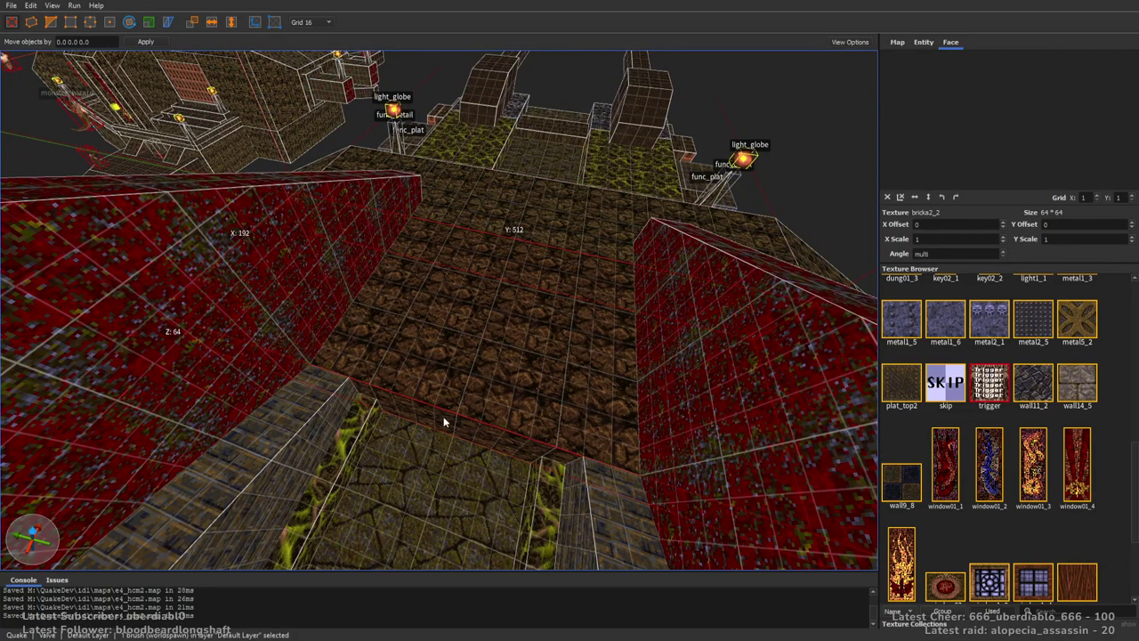
right_click_drag(274, 254, 380, 256)
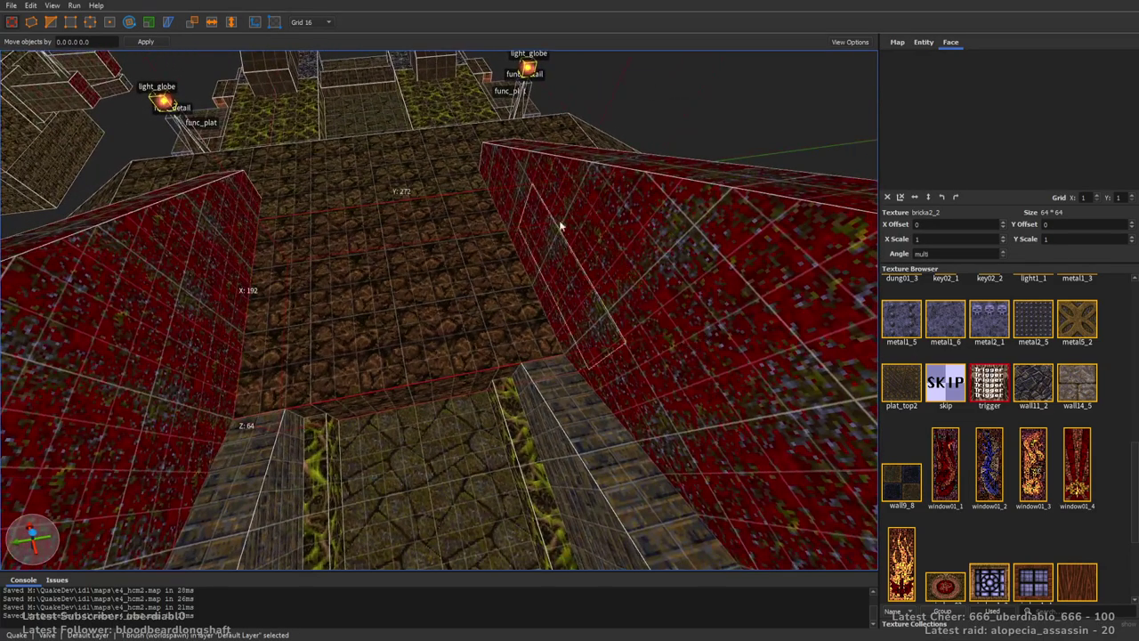
left_click(825, 104)
Place a monster_ogre on the new platform between the red fins and duplicate it so two stand side by side.
mouse_move(551, 188)
right_mouse_down()
mouse_move(545, 119)
mouse_move(516, 182)
right_mouse_up()
scroll(1131, 442, "down", 5)
left_click_drag(1083, 498, 443, 301)
key("bracketleft")
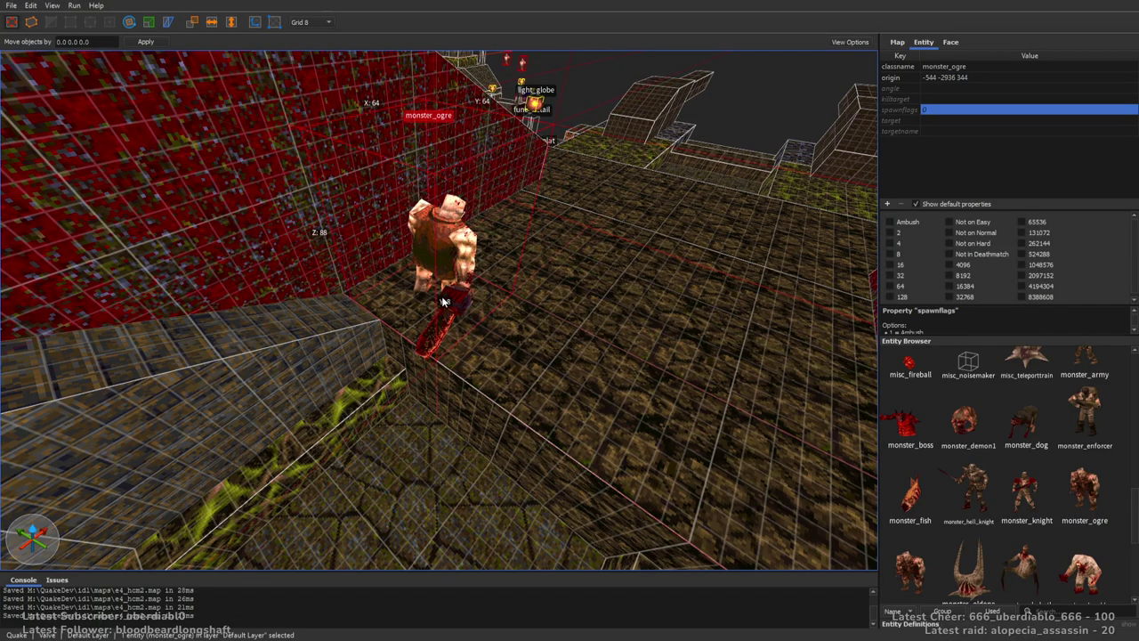
right_click_drag(428, 291, 479, 303)
left_click_drag(478, 303, 398, 318, "ctrl")
left_click(619, 277, "ctrl")
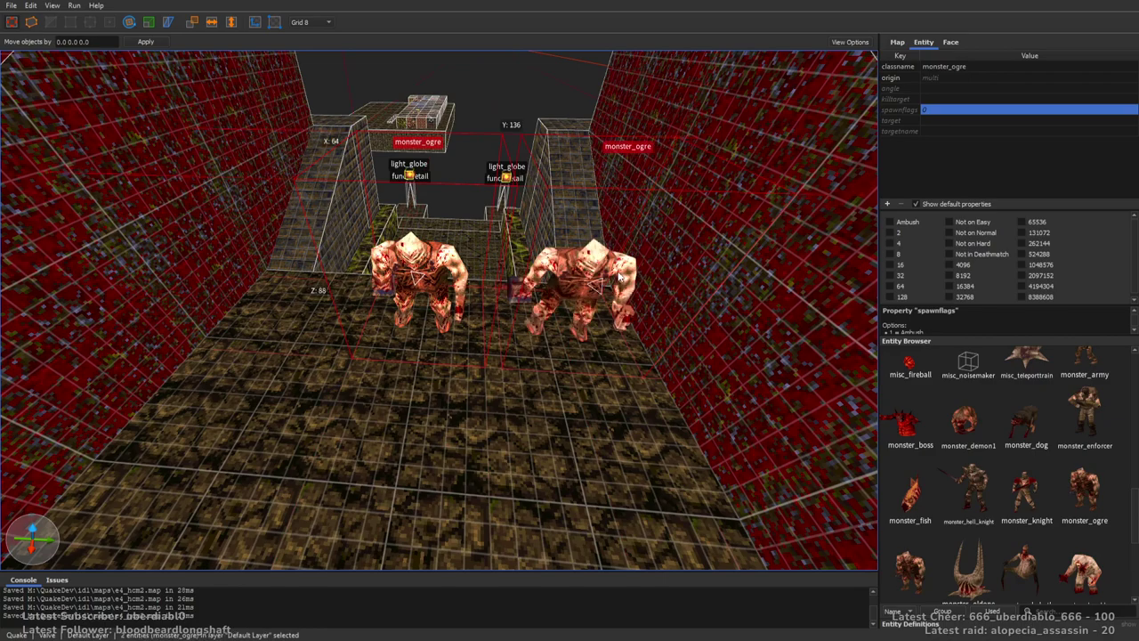
Flag both ogres as Ambush and give them the targetname ogre.
left_click(915, 222)
left_click(941, 131)
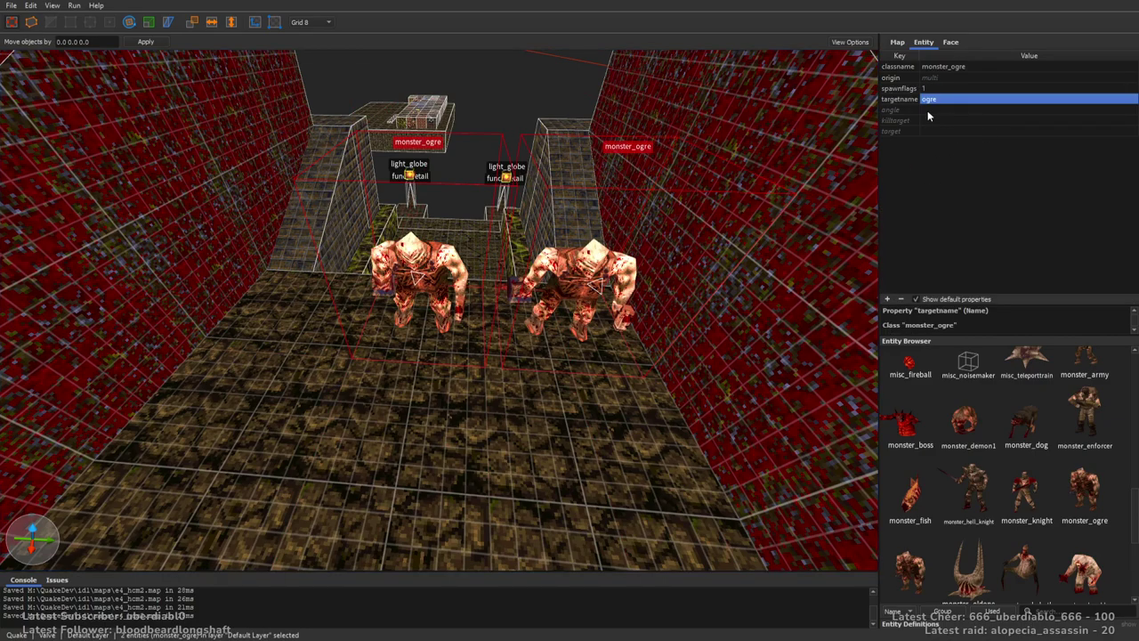
left_click(964, 100)
key("Return")
key("Escape")
Draw a tall trigger-textured wall across the bridge beyond the enforcers and make it a trigger_once.
right_click_drag(582, 237, 988, 56)
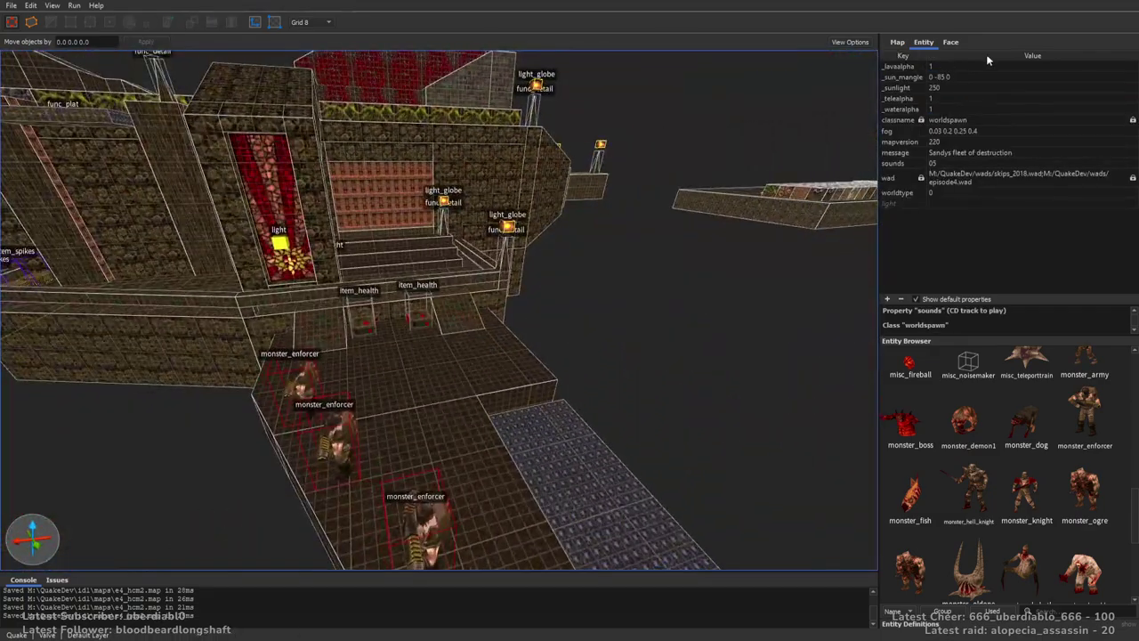
left_click(947, 41)
right_click_drag(527, 274, 404, 239)
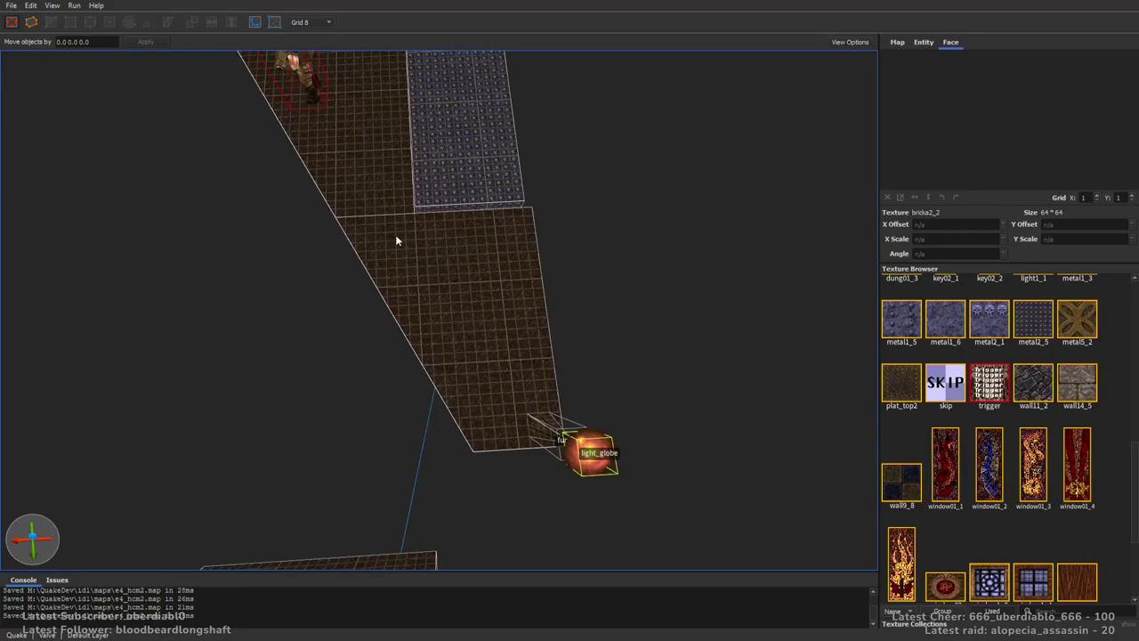
left_click_drag(426, 250, 547, 258)
right_click_drag(721, 240, 508, 220)
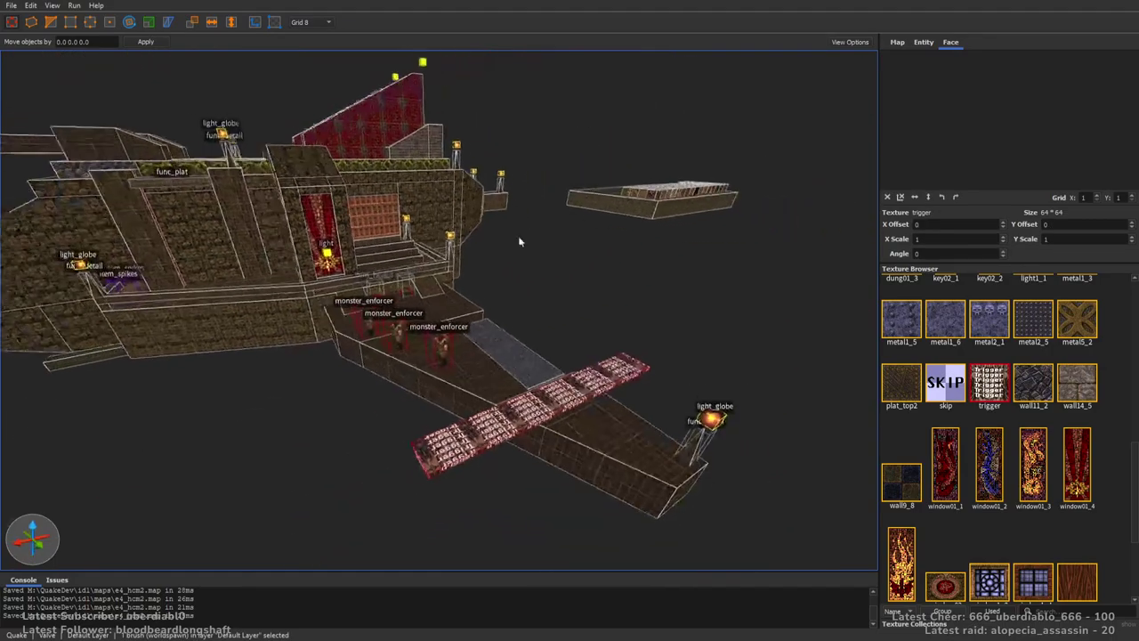
left_click_drag(570, 445, 591, 316, "shift")
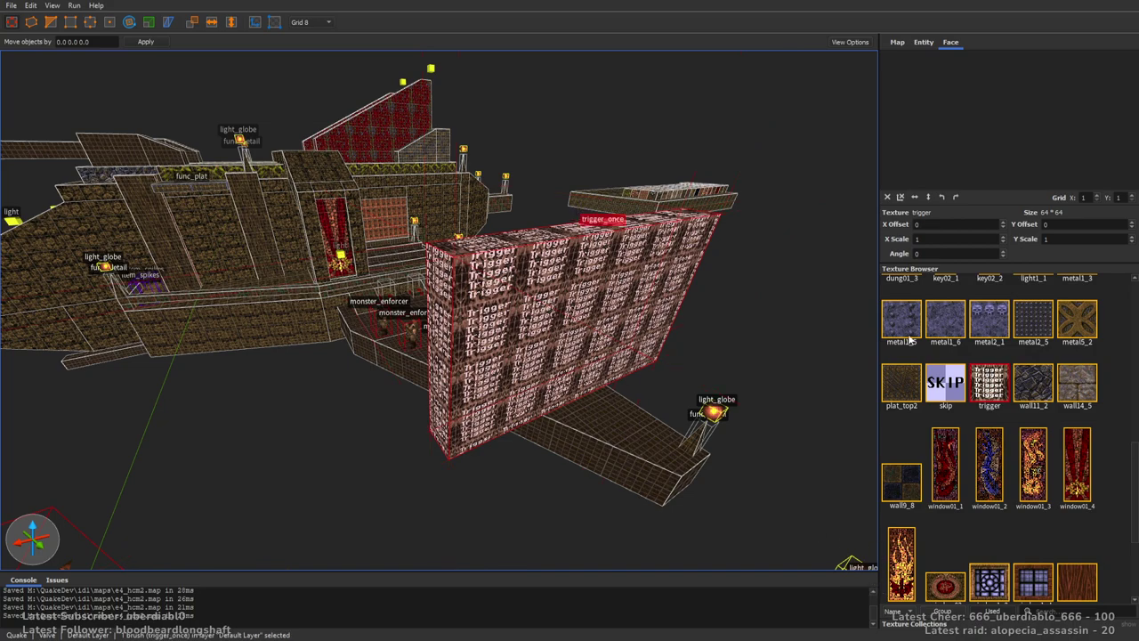
Set the trigger_once's target to oger.
left_click(925, 45)
double_click(939, 142)
type("oger")
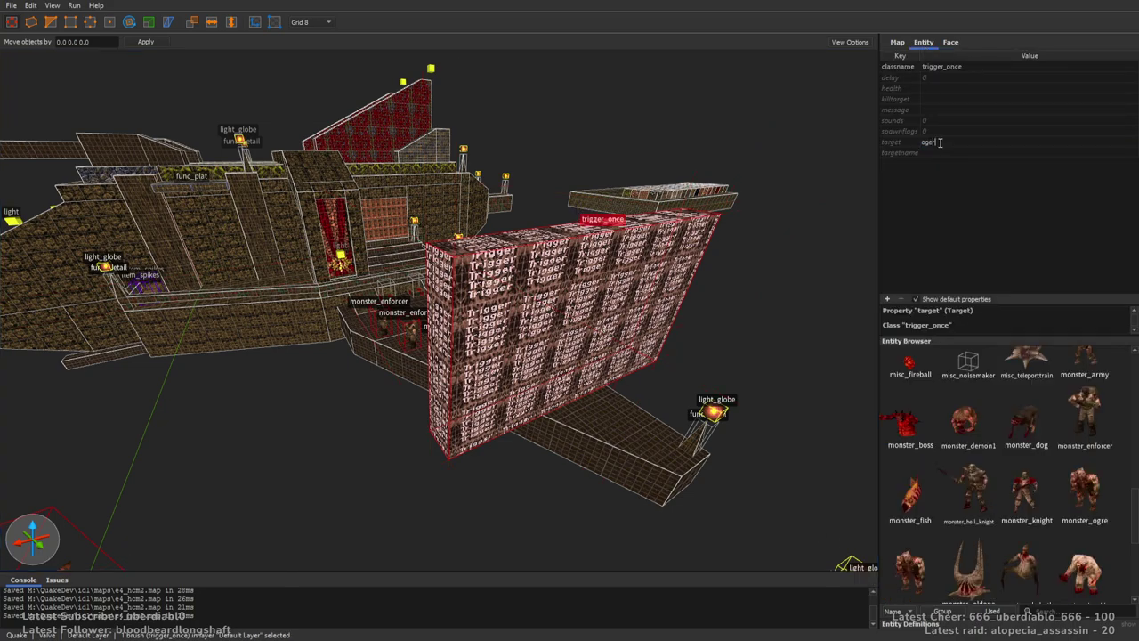
key("Tab")
right_click_drag(587, 202, 621, 319)
key("Escape")
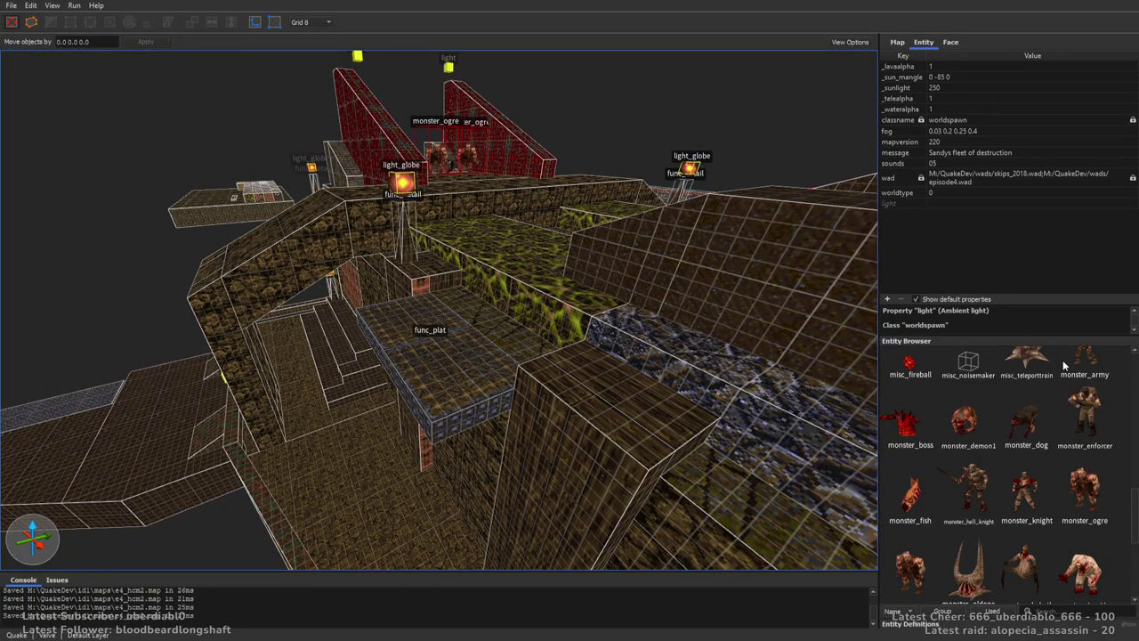
Place a monster_enforcer on top of the pillar beside the func_plat, facing angle 270, and flag it as Ambush.
left_click(437, 381)
right_click_drag(437, 381, 638, 268)
key("Escape")
left_click_drag(1085, 418, 597, 372)
key("alt+Left")
key("alt+Left")
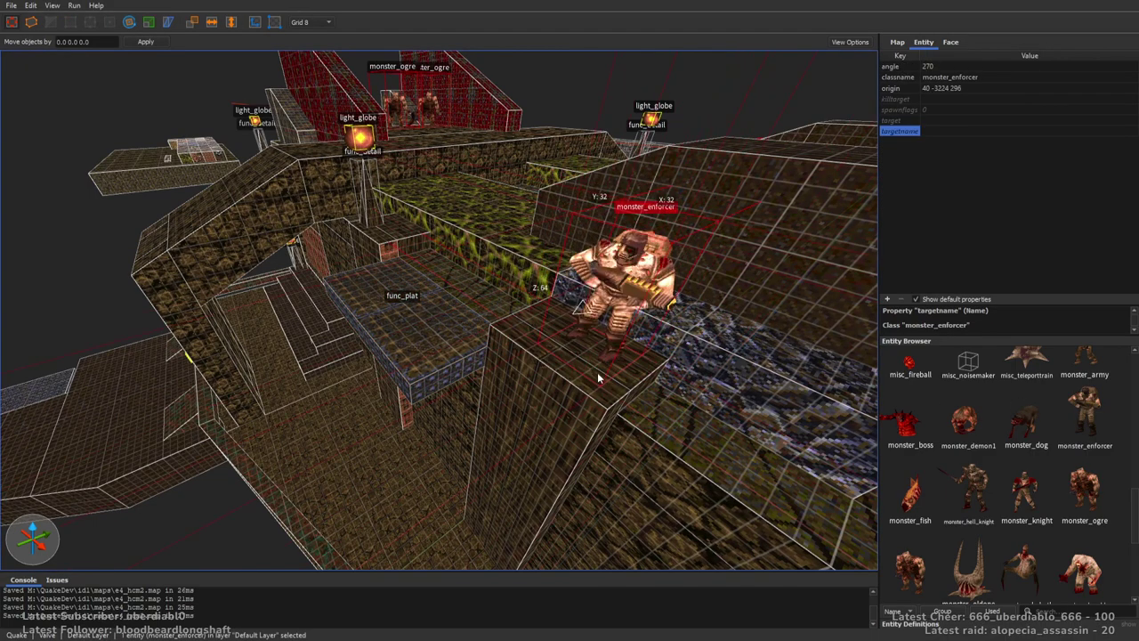
left_click(949, 108)
left_click(903, 225)
right_click_drag(623, 233, 669, 230)
key("Escape")
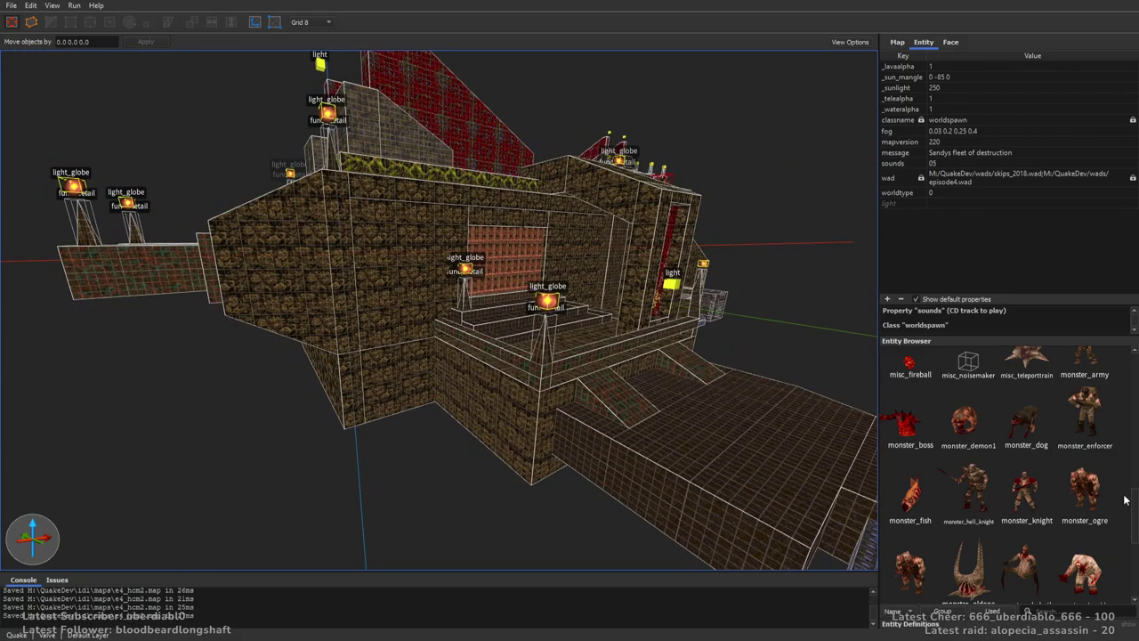
Place a monster_wizard above the near end of the bridge's blue grating, flag it as Ambush and set its angle to 45.
left_click_drag(1131, 505, 1130, 478)
scroll(958, 520, "down", 4)
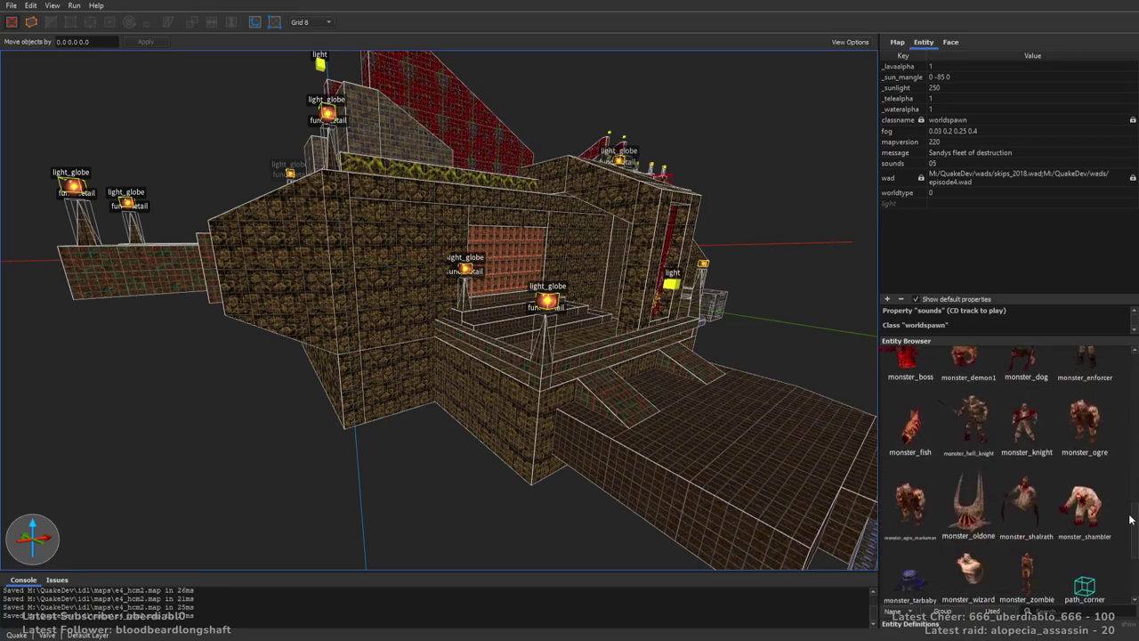
left_click_drag(852, 501, 492, 241)
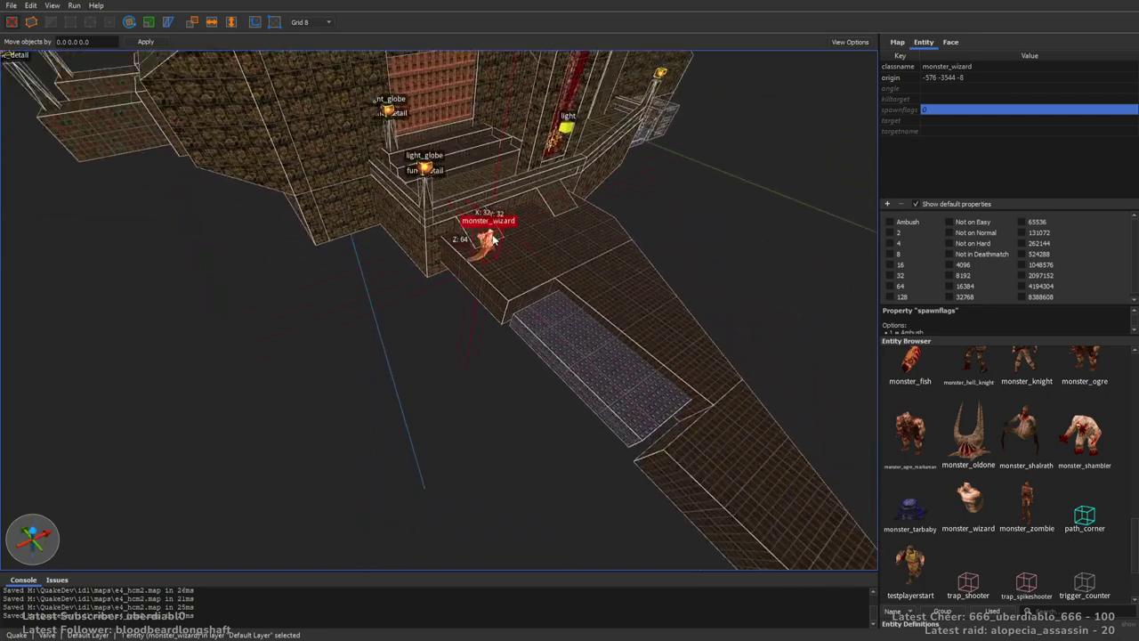
left_click(890, 221)
scroll(690, 205, "down", 2)
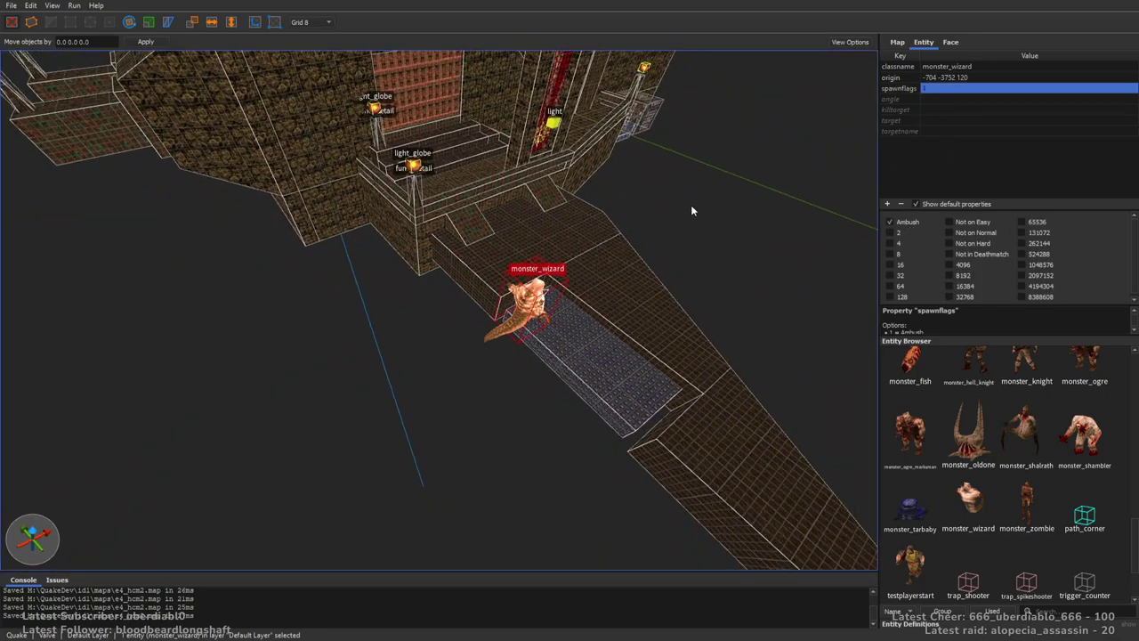
double_click(945, 100)
type("45")
key("Return")
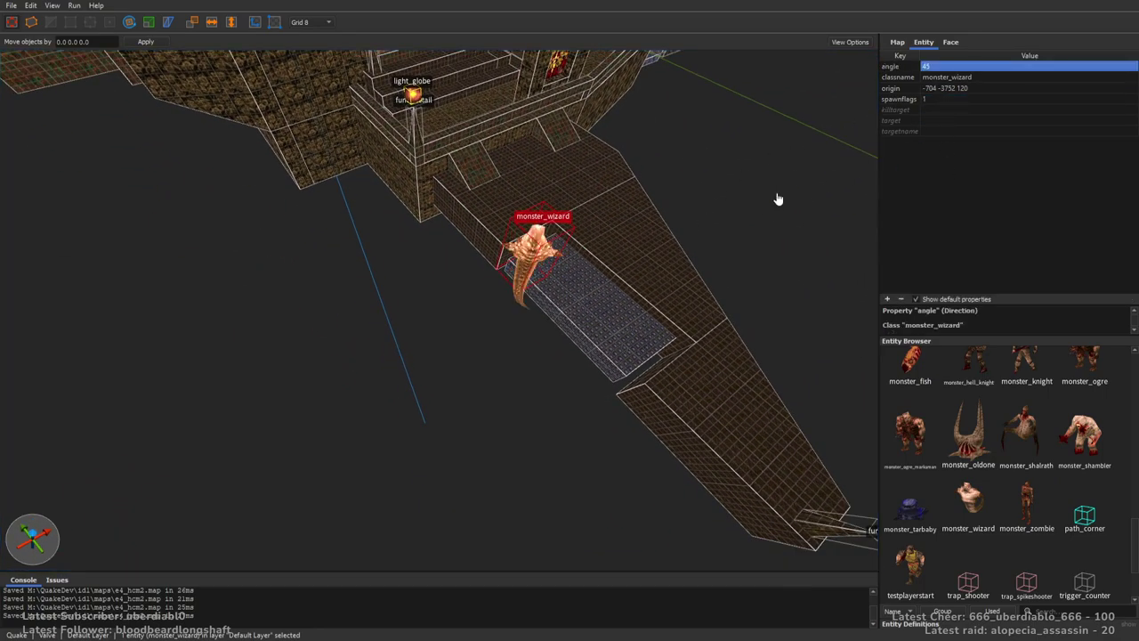
Duplicate the monster_wizard twice into the air beside the hull and flag the copies as Not on Easy.
scroll(714, 198, "down", 3)
left_click_drag(509, 356, 420, 354, "ctrl")
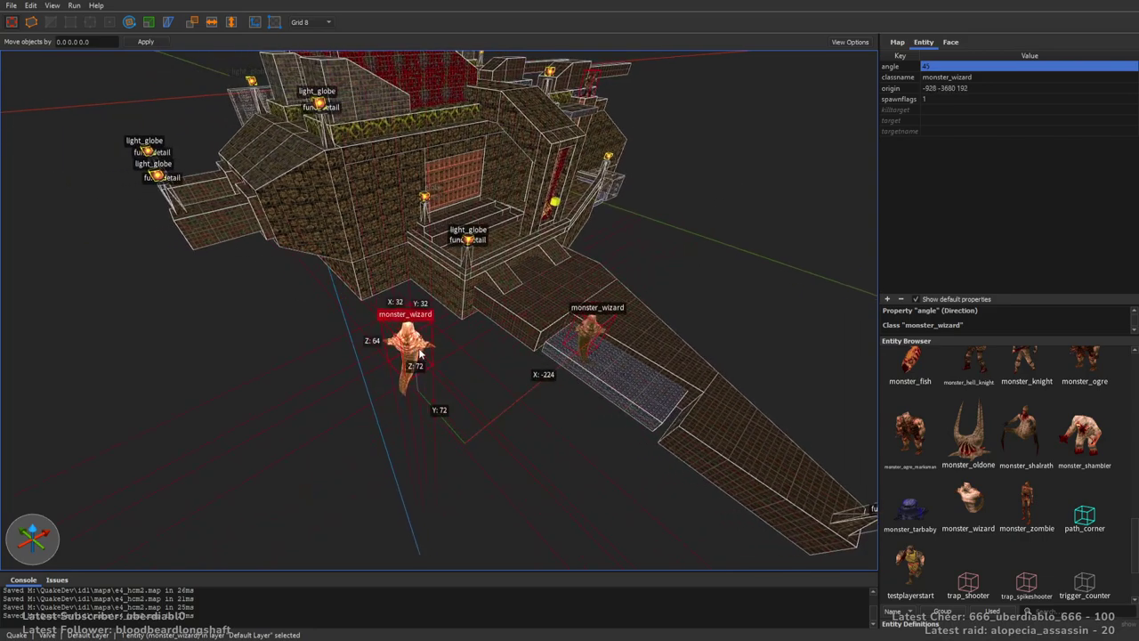
left_click(898, 100)
left_click(971, 227)
scroll(655, 245, "up", 4)
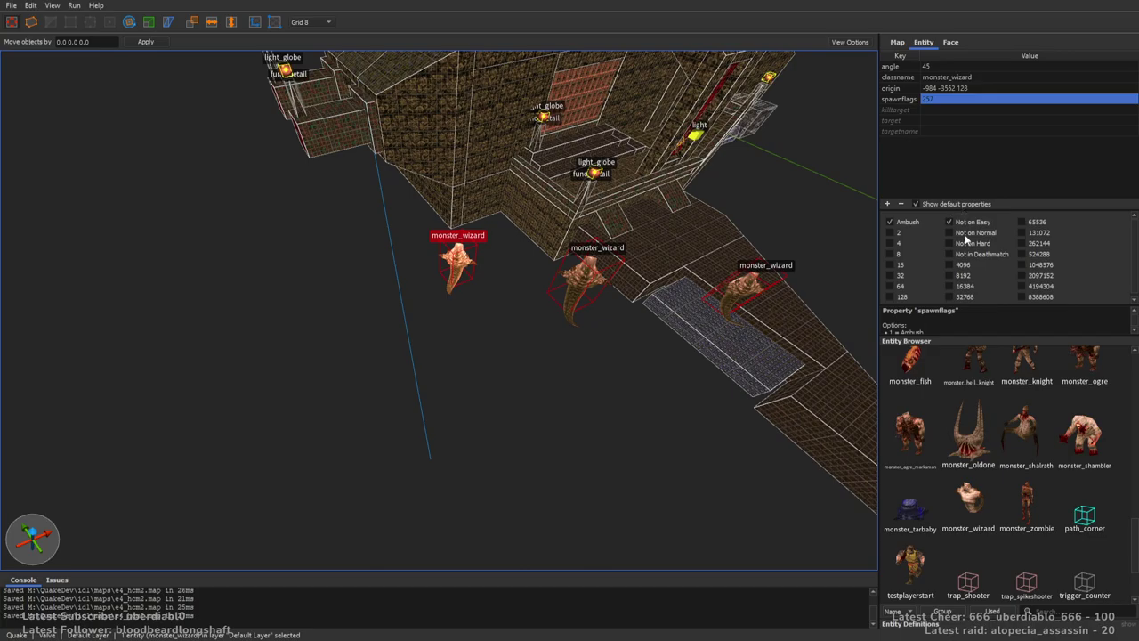
scroll(688, 208, "down", 3)
left_click(689, 208)
Draw a 64 x 128 x 16 slab textured wall11_2 against the hull between the two projecting red-green blocks.
mouse_move(688, 208)
right_mouse_down()
mouse_move(610, 263)
mouse_move(832, 232)
mouse_move(834, 248)
mouse_move(751, 297)
mouse_move(672, 288)
right_mouse_up()
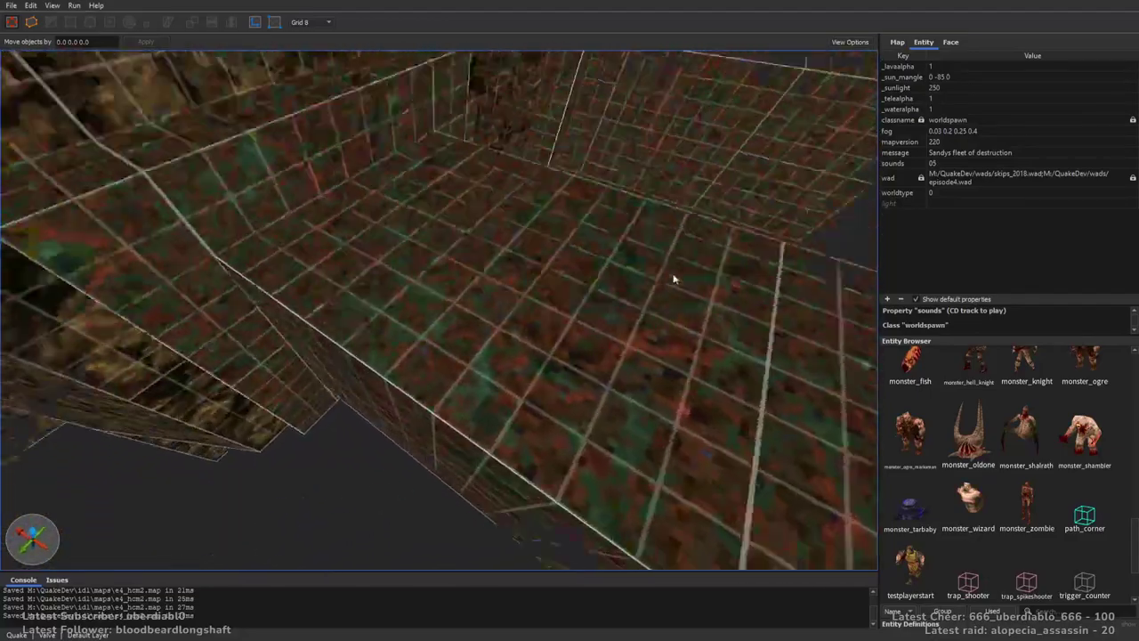
scroll(673, 287, "down", 5)
left_click(950, 42)
mouse_move(534, 249)
right_mouse_down()
mouse_move(484, 253)
mouse_move(585, 260)
mouse_move(599, 249)
mouse_move(464, 322)
right_mouse_up()
left_click_drag(644, 352, 658, 356)
mouse_move(659, 356)
right_mouse_down()
mouse_move(792, 333)
mouse_move(637, 441)
mouse_move(654, 399)
mouse_move(617, 504)
right_mouse_up()
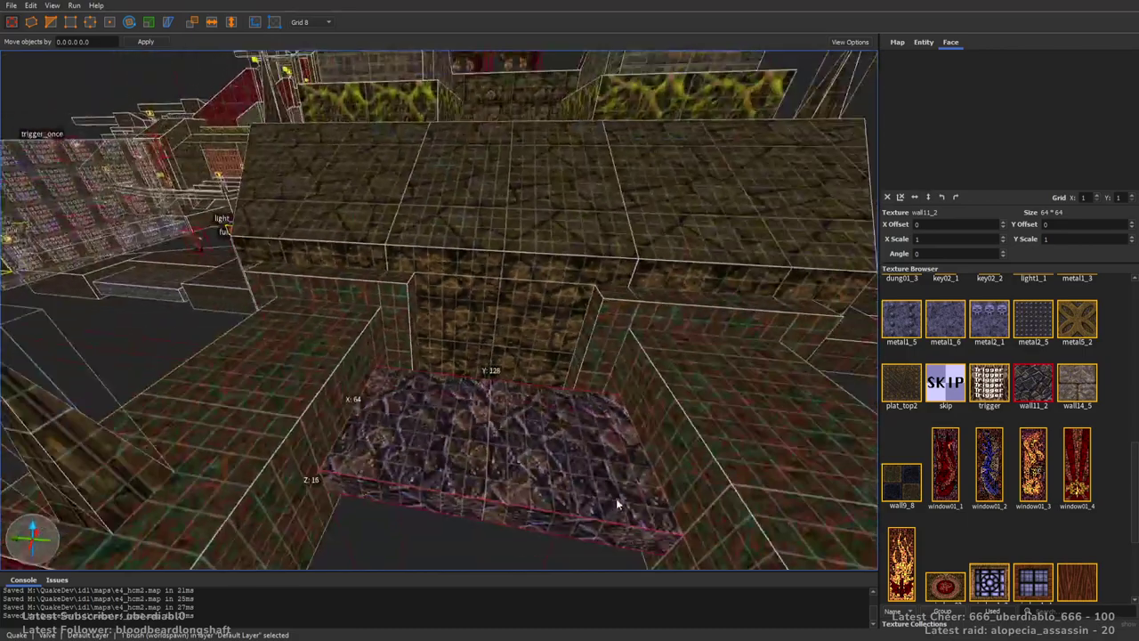
key("Escape")
Place an item_health on the wall11_2 slab and make it a MegaHealth.
left_click(923, 42)
left_click_drag(1135, 531, 1127, 434)
left_click_drag(1099, 383, 495, 418)
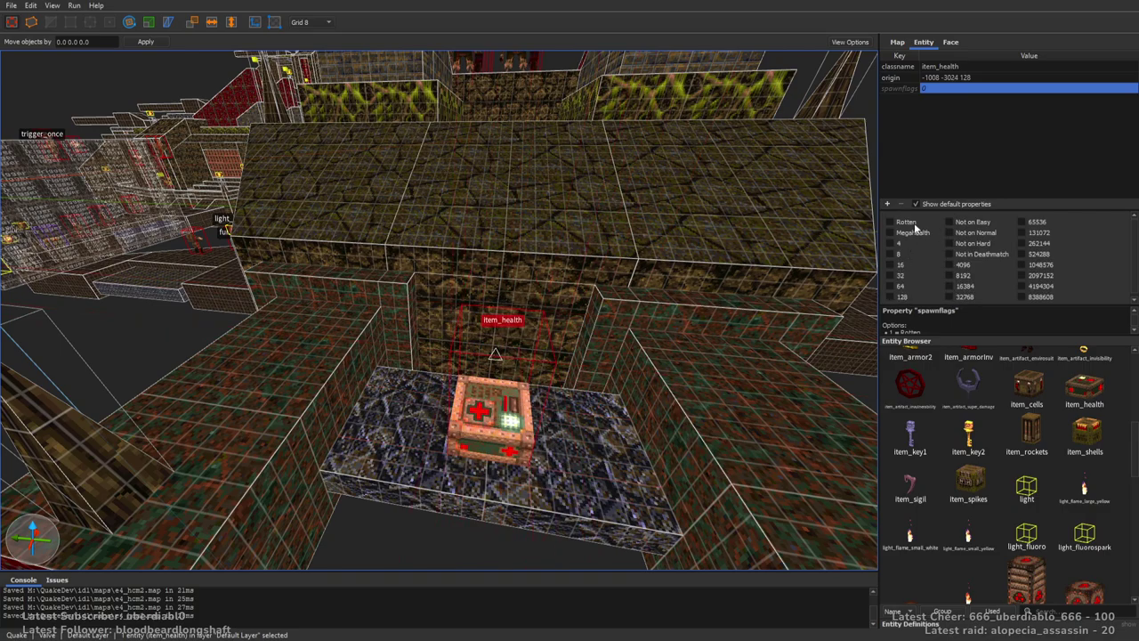
key("Escape")
Draw a trigger-textured brush of 128 x 96 x 112 units between the projecting blocks, enclosing the health item.
key("ctrl+3")
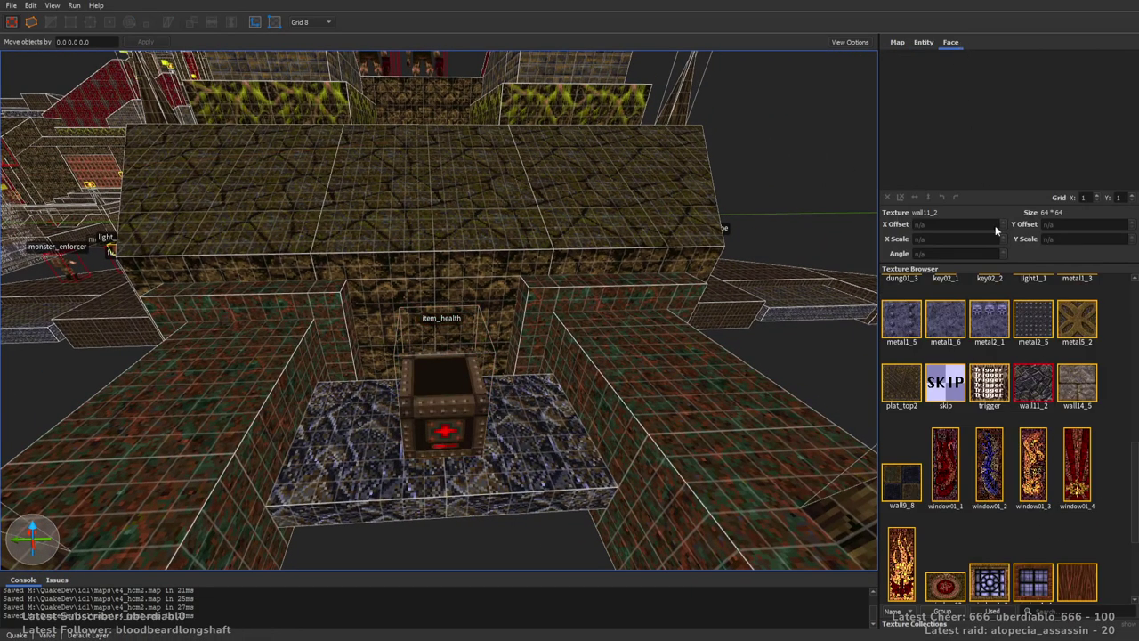
right_click_drag(815, 337, 393, 268)
key("plus")
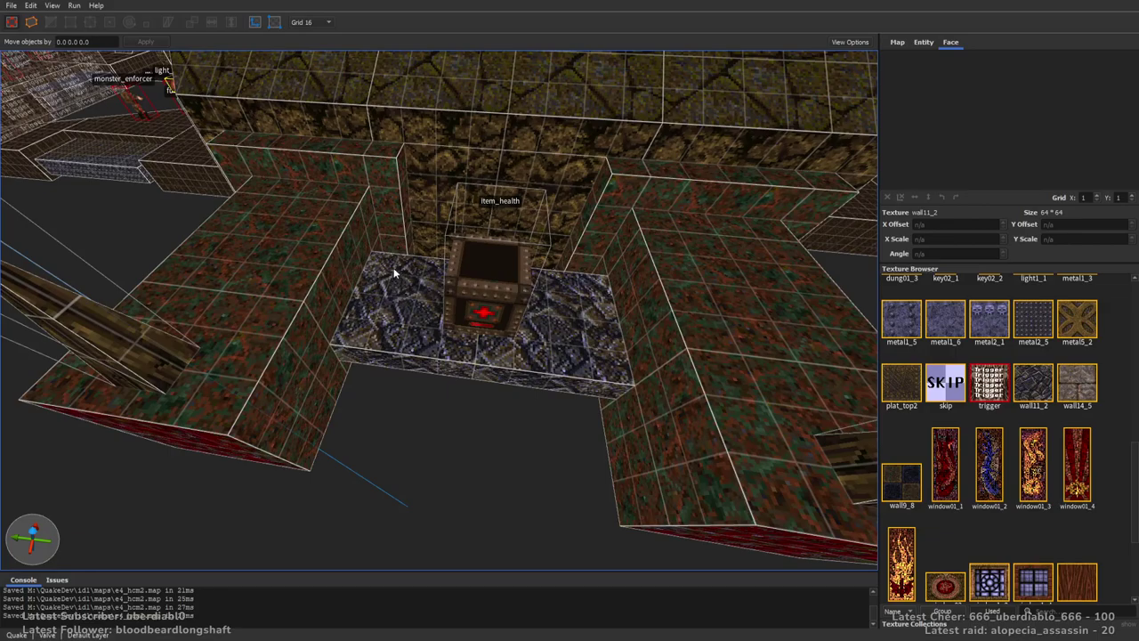
left_click_drag(533, 410, 534, 320)
right_click_drag(534, 320, 527, 293)
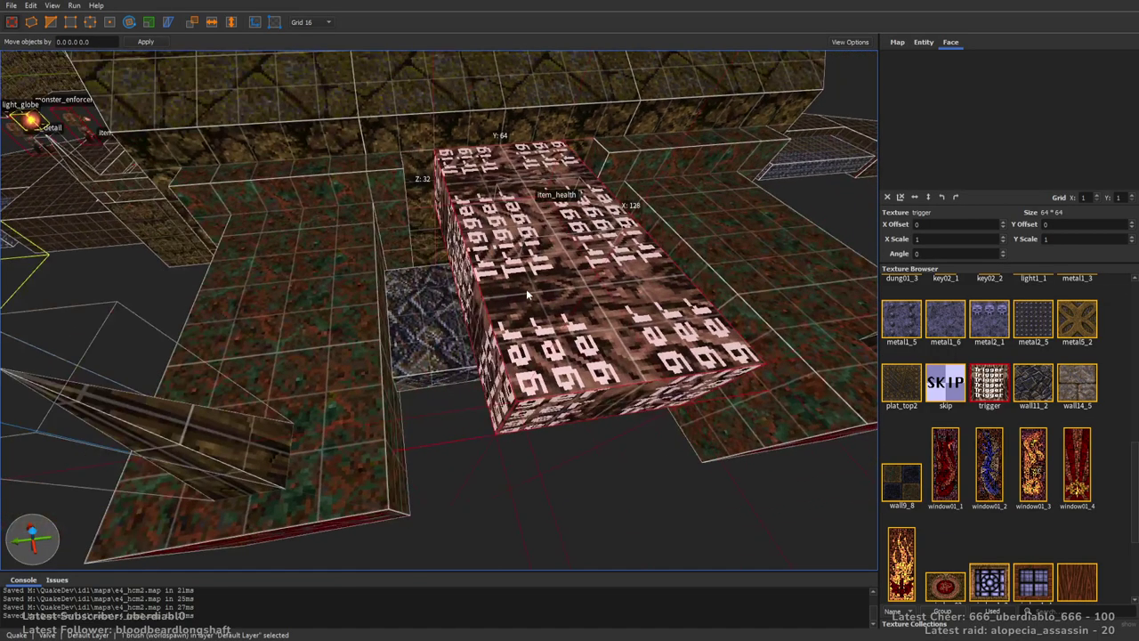
left_click_drag(450, 280, 427, 280)
mouse_move(441, 365)
right_mouse_down()
mouse_move(468, 318)
mouse_move(478, 460)
right_mouse_up()
mouse_move(609, 206)
right_mouse_down()
mouse_move(617, 188)
mouse_move(411, 230)
right_mouse_up()
mouse_move(412, 240)
left_mouse_down()
mouse_move(427, 178)
mouse_move(429, 206)
mouse_move(428, 194)
left_mouse_up()
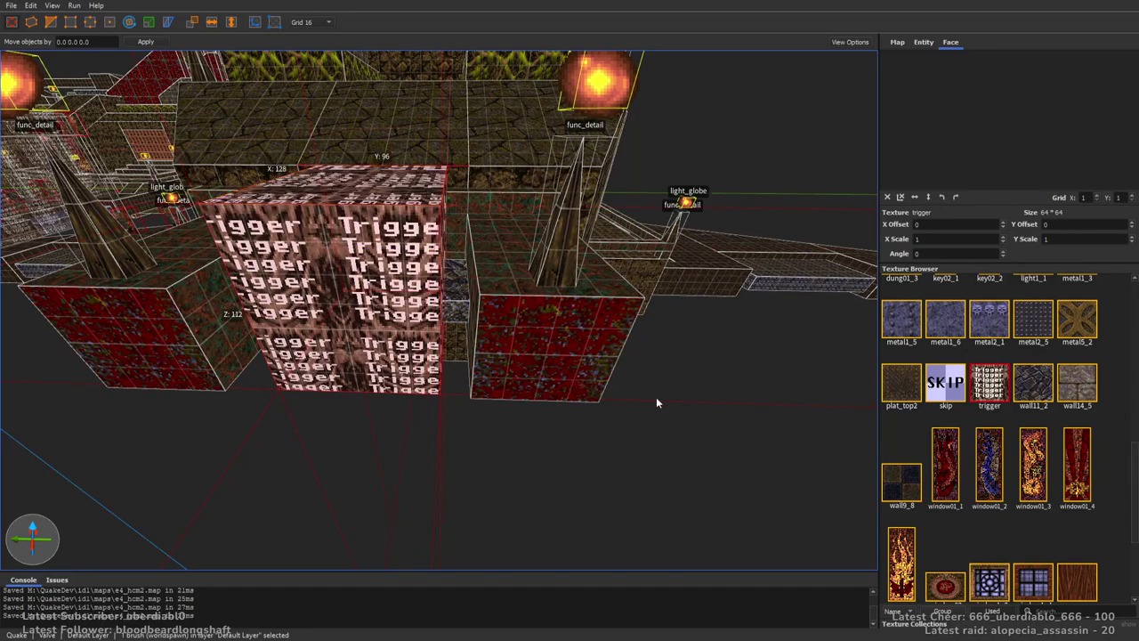
Turn the trigger brush around the health item into a trigger_secret.
left_click(707, 457)
scroll(649, 342, "down", 3)
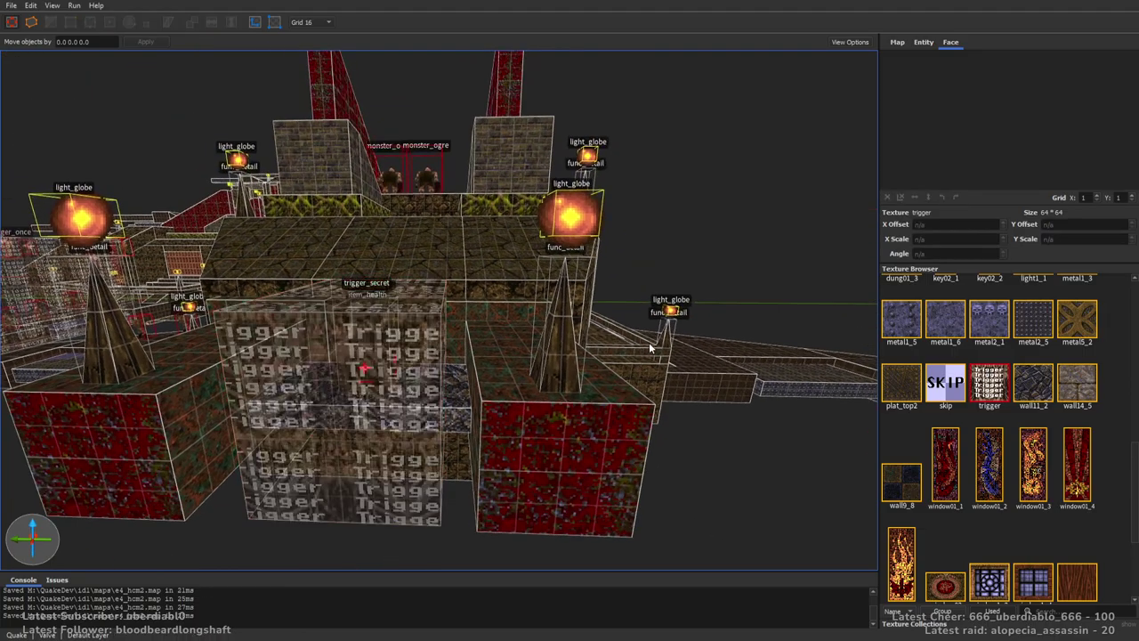
Place two item_spikes and one item_shells on the end of the brown deck beside the light_globe.
mouse_move(649, 342)
right_mouse_down()
mouse_move(602, 299)
mouse_move(509, 370)
mouse_move(539, 394)
mouse_move(590, 394)
mouse_move(600, 348)
mouse_move(579, 338)
mouse_move(640, 342)
right_mouse_up()
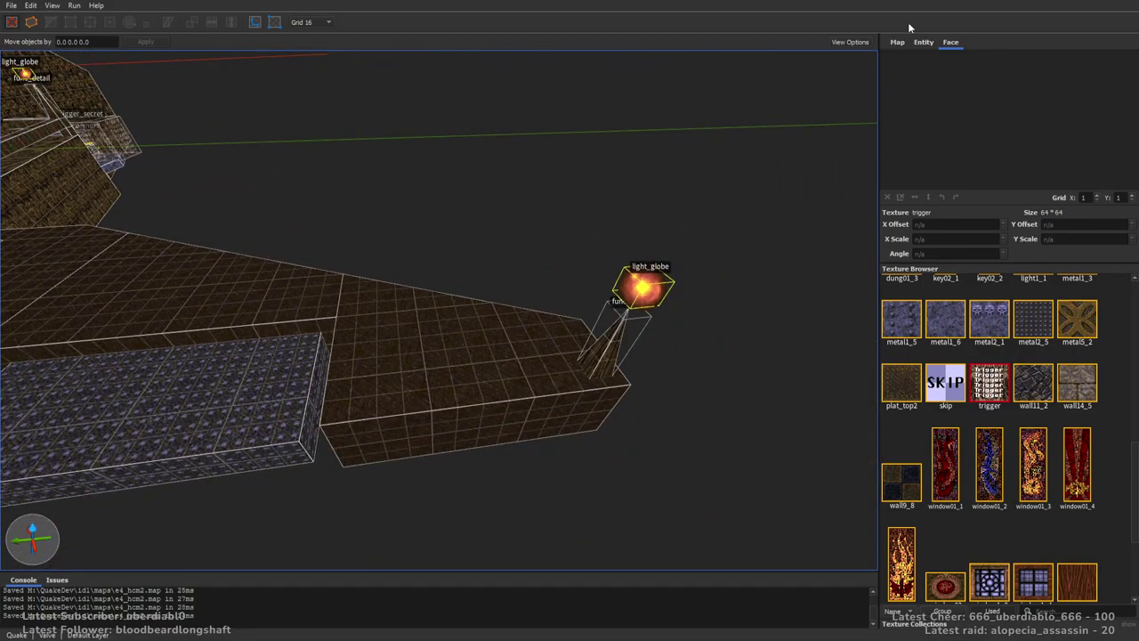
left_click(922, 42)
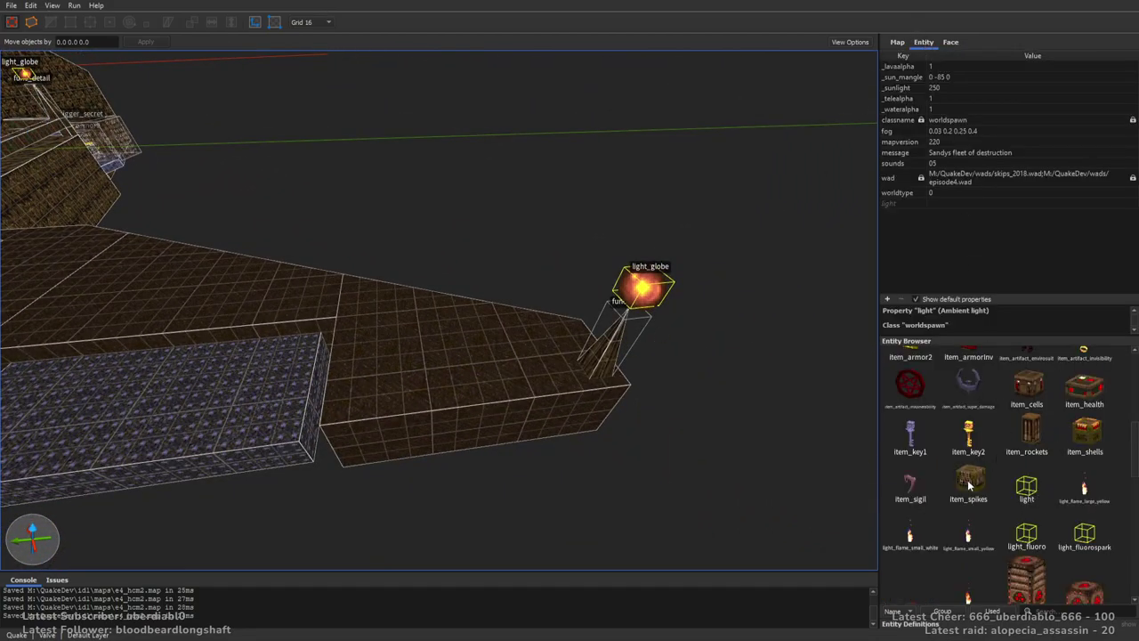
left_click_drag(969, 485, 513, 381)
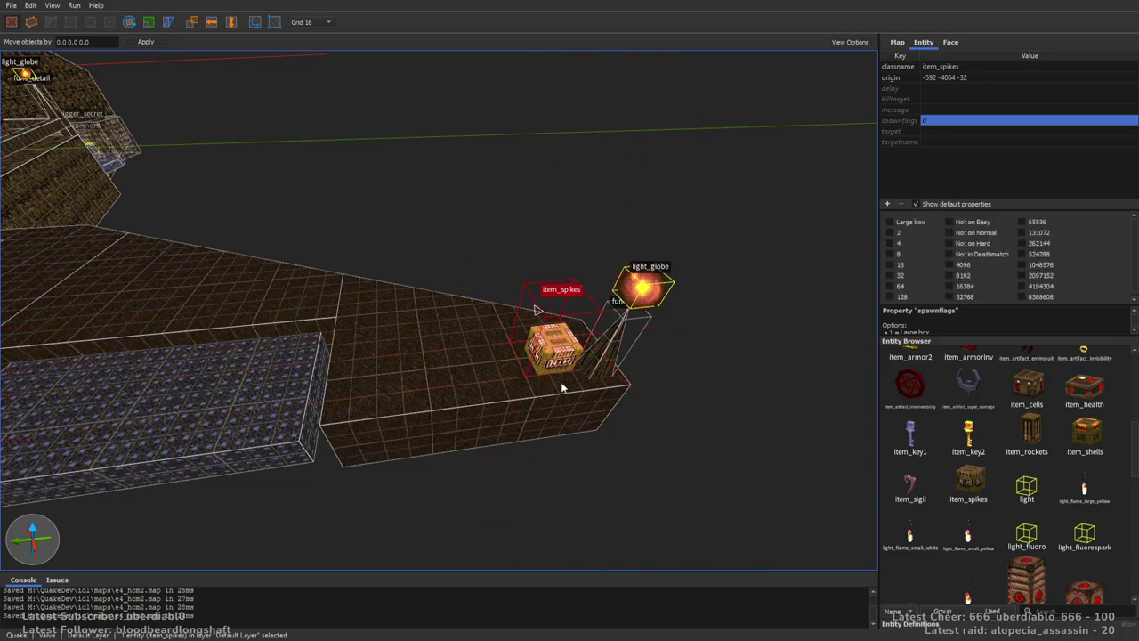
left_click_drag(1058, 434, 646, 392)
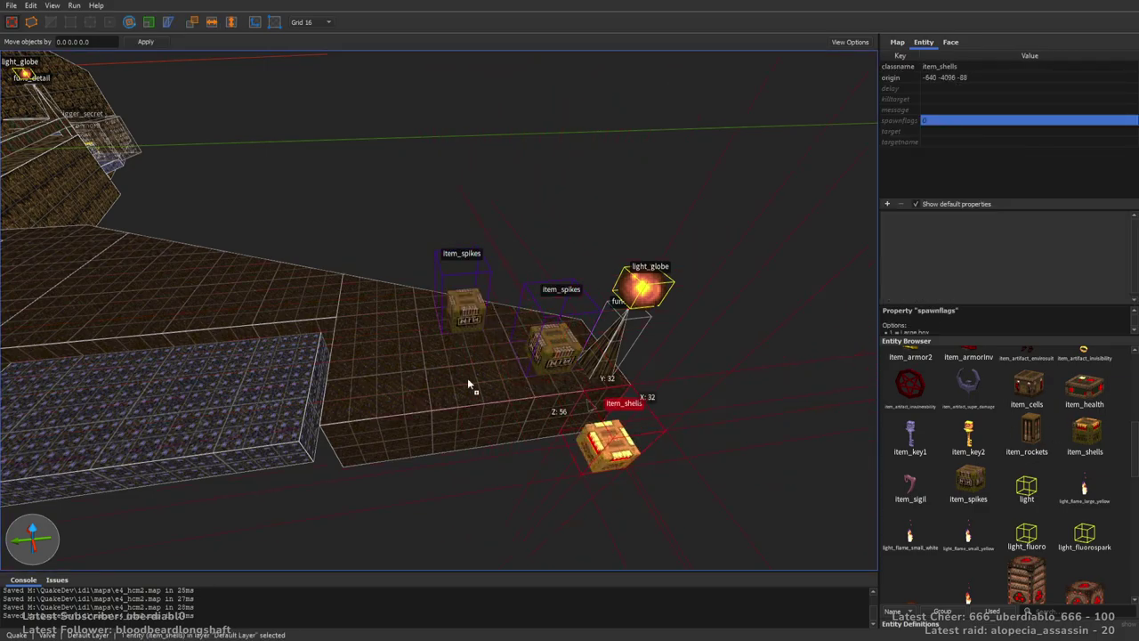
key("ctrl+z")
Place an Ambush monster_hell_knight with angle 180 on the stone walkway and duplicate it beside the outer edge, flagging the copy Not on Easy.
right_click_drag(596, 389, 489, 360)
left_click_drag(1135, 433, 1108, 514)
right_click_drag(552, 338, 836, 418)
left_click_drag(968, 427, 487, 344)
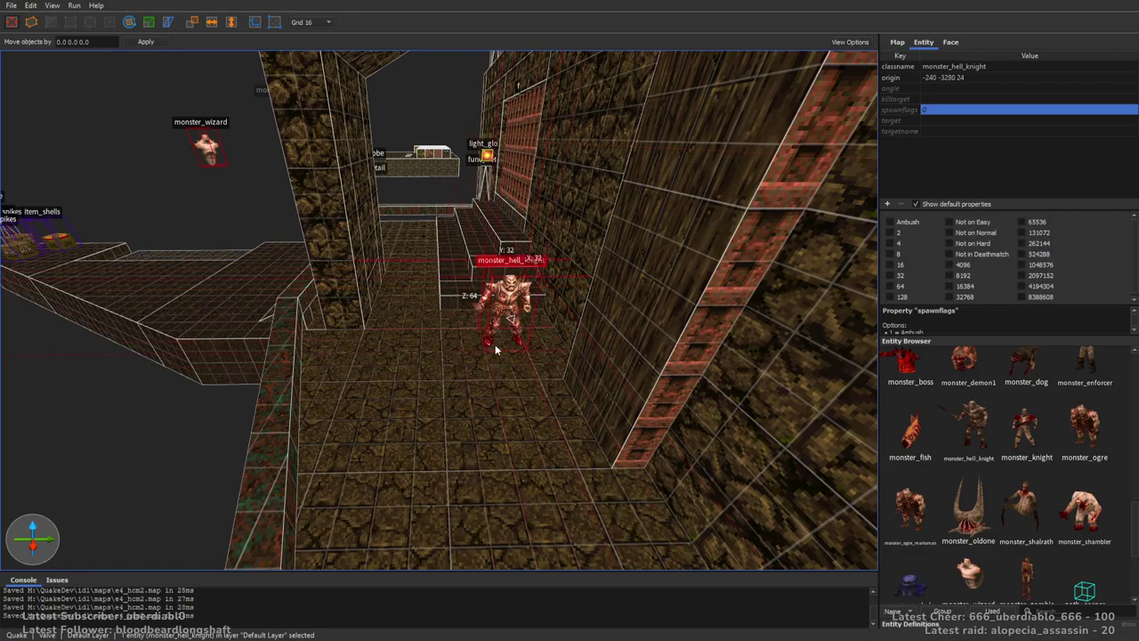
left_click(902, 223)
right_click_drag(614, 262, 589, 294)
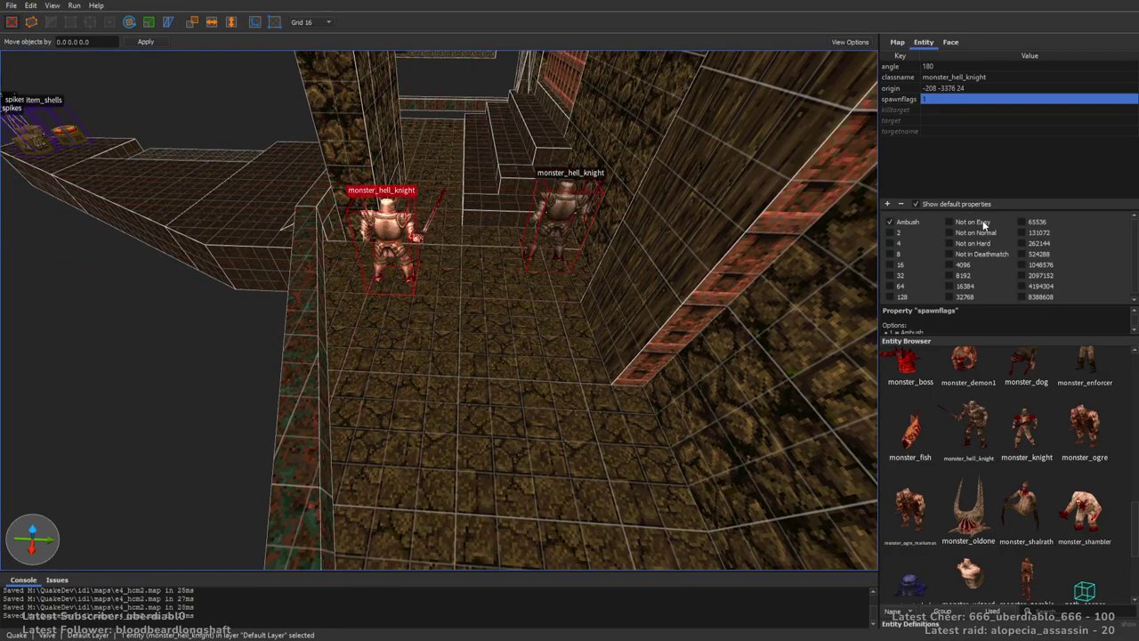
right_click_drag(552, 240, 569, 283)
key("Escape")
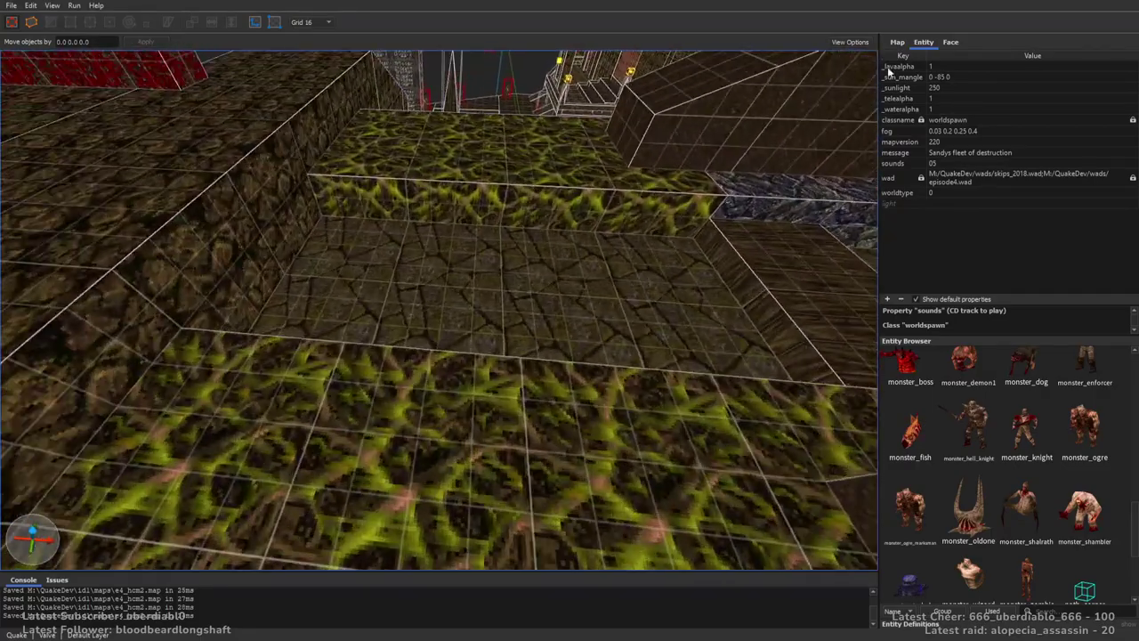
Draw a step block textured wall11_2 at the end of the sunken floor between the two green ledges.
left_click(949, 43)
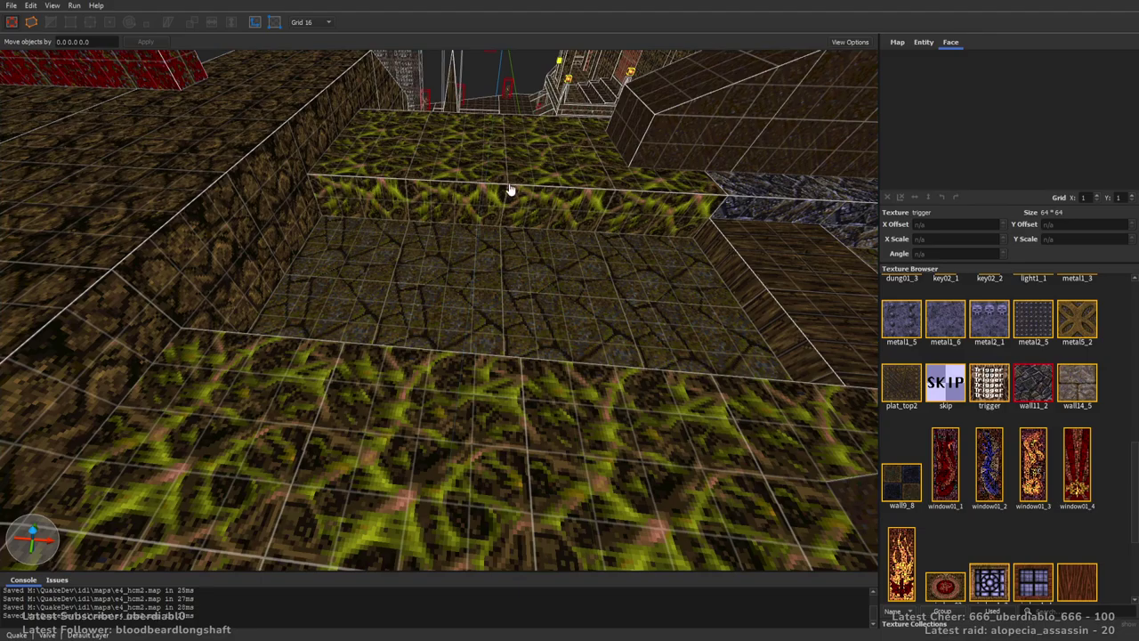
right_click_drag(510, 190, 271, 227)
mouse_move(381, 345)
right_mouse_down()
mouse_move(605, 278)
mouse_move(512, 255)
mouse_move(518, 264)
mouse_move(545, 225)
mouse_move(555, 233)
mouse_move(467, 261)
mouse_move(534, 222)
right_mouse_up()
key("Escape")
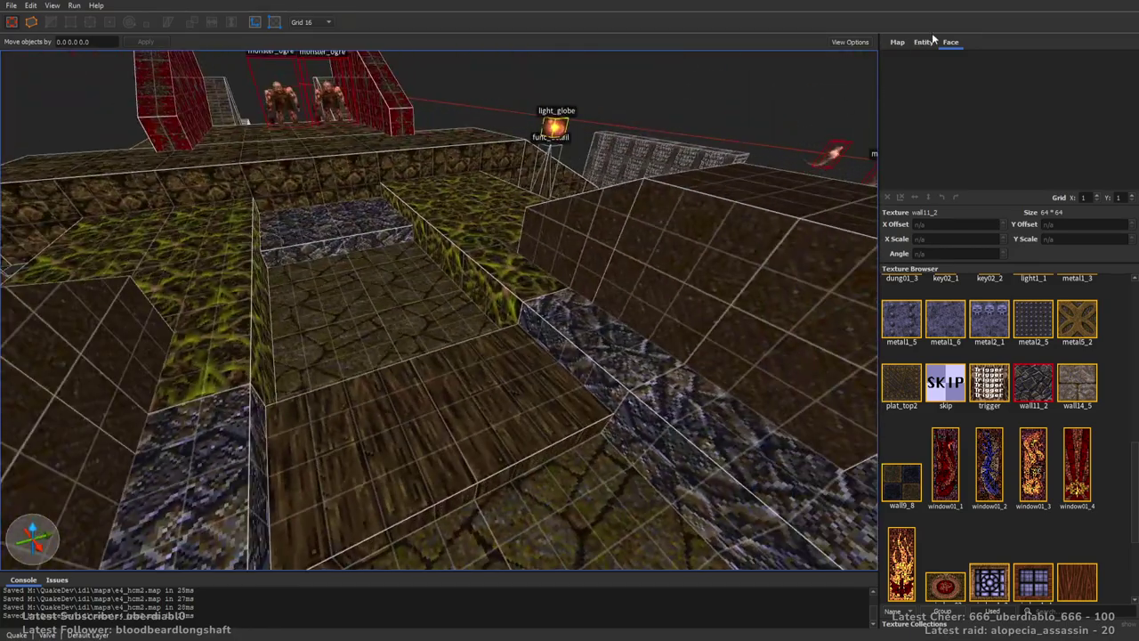
Place an Ambush monster_enforcer with angle 180 and targetname ogre1 on the wooden platform, and duplicate it as Not on Easy and Not on Normal.
left_click(924, 41)
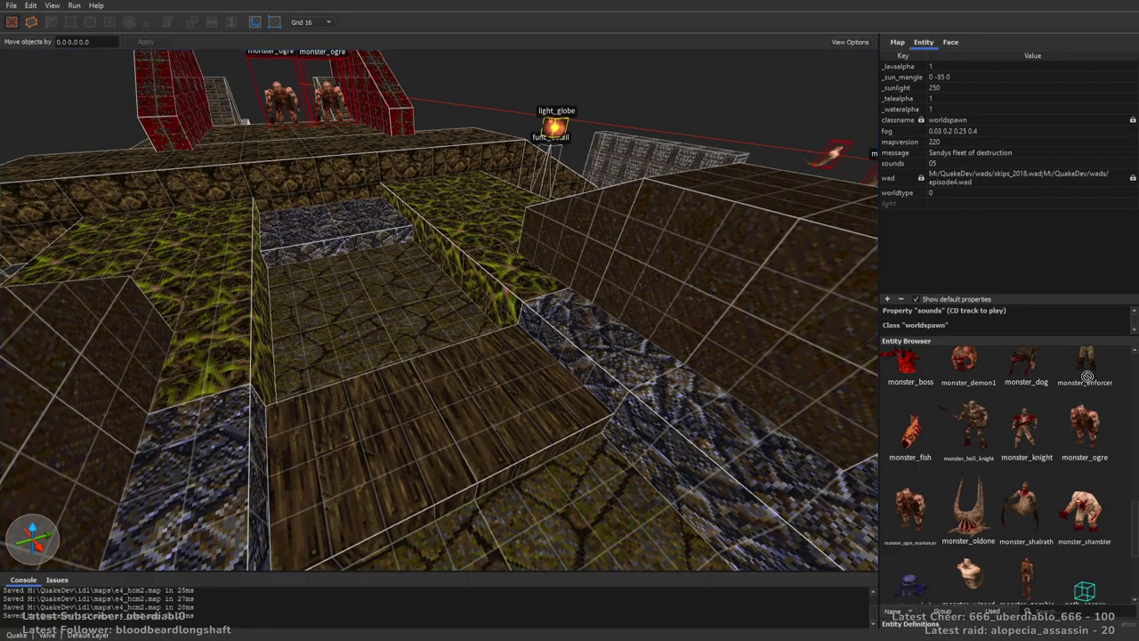
left_click_drag(1089, 375, 525, 402)
key("alt+Right")
key("alt+Right")
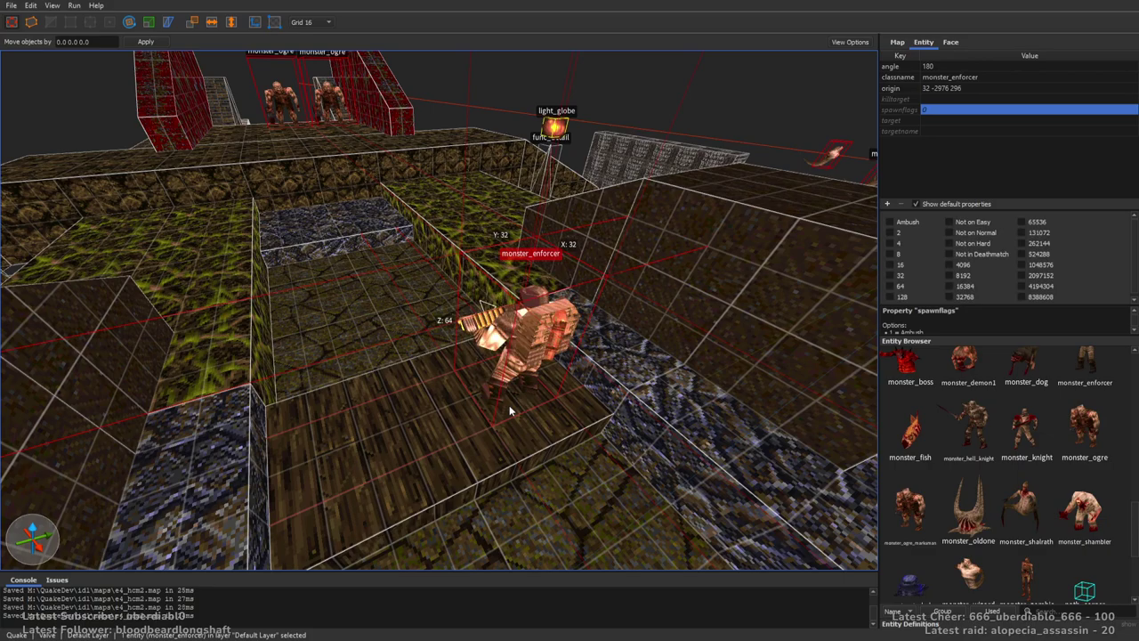
scroll(742, 277, "down", 4)
left_click(939, 132)
type("ogre1")
key("Return")
right_click_drag(662, 141, 563, 258)
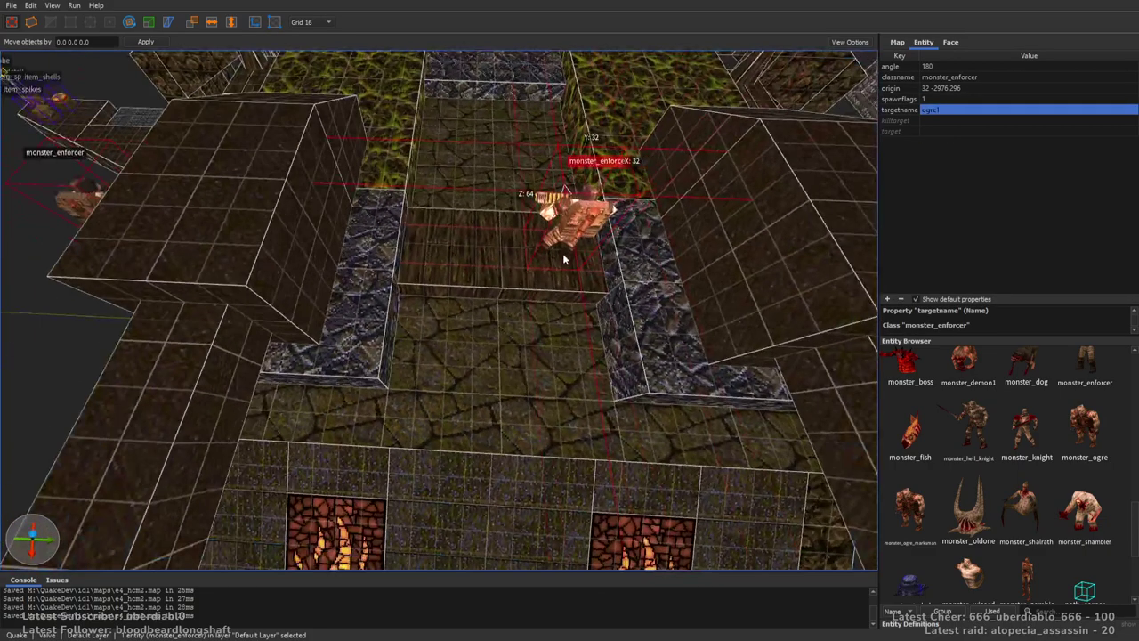
left_click(943, 99)
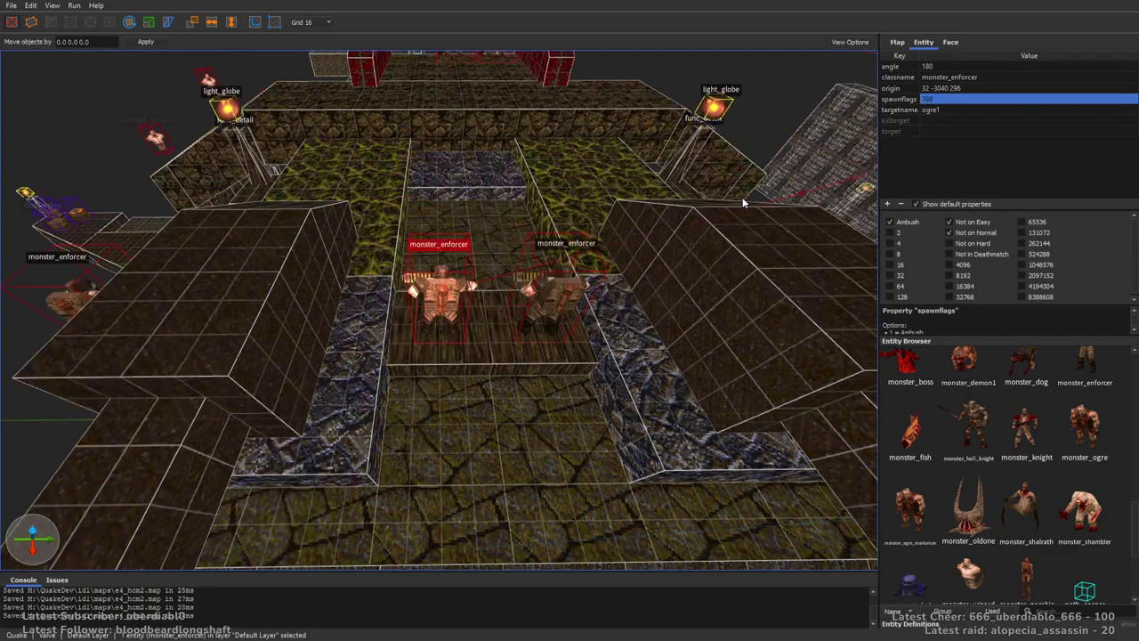
Flag one of the two monster_ogres between the red walls as Not on Easy.
left_click(747, 182)
right_click_drag(747, 182, 552, 249)
right_click_drag(517, 287, 485, 349)
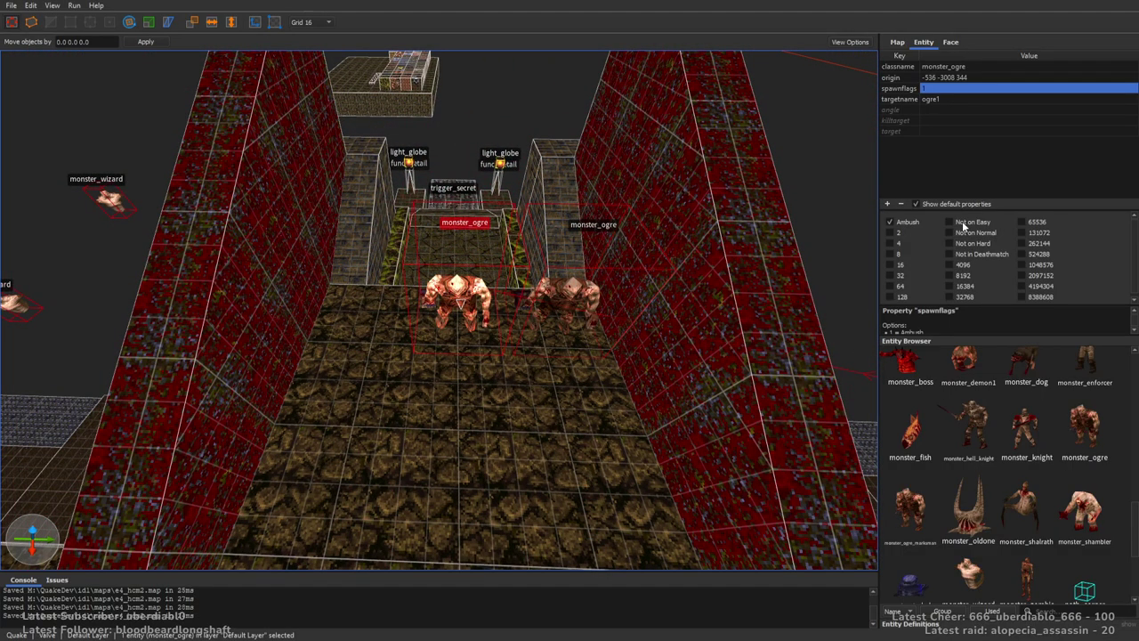
right_click_drag(507, 265, 556, 316)
key("Escape")
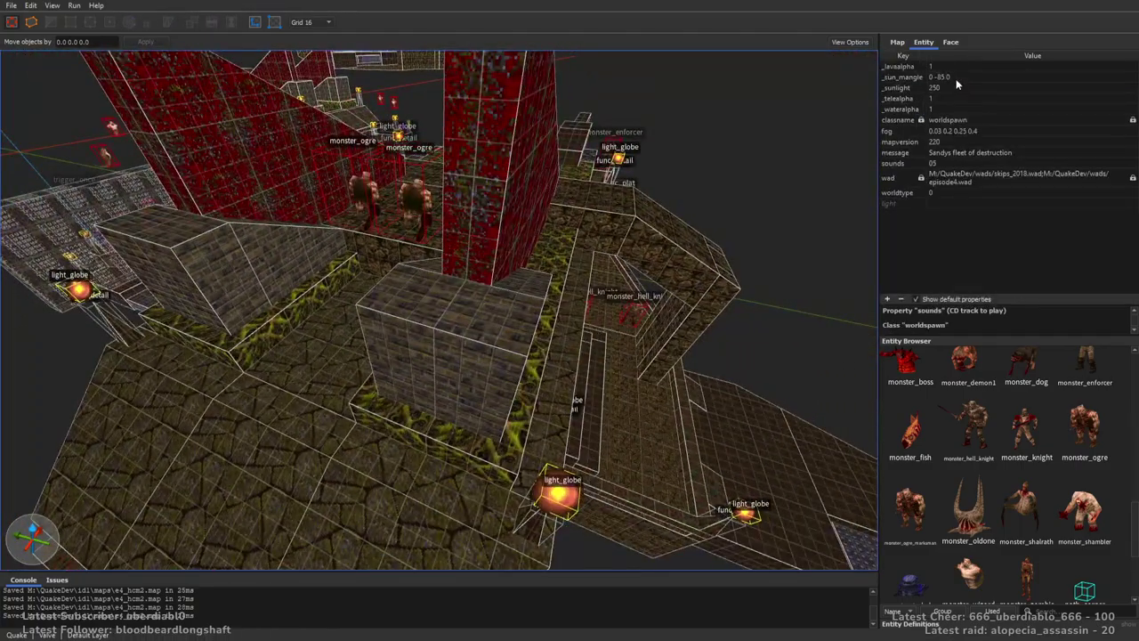
Place an item_shells on top of the grey brick block beside the red wall, using grid size 8.
scroll(1010, 472, "up", 5)
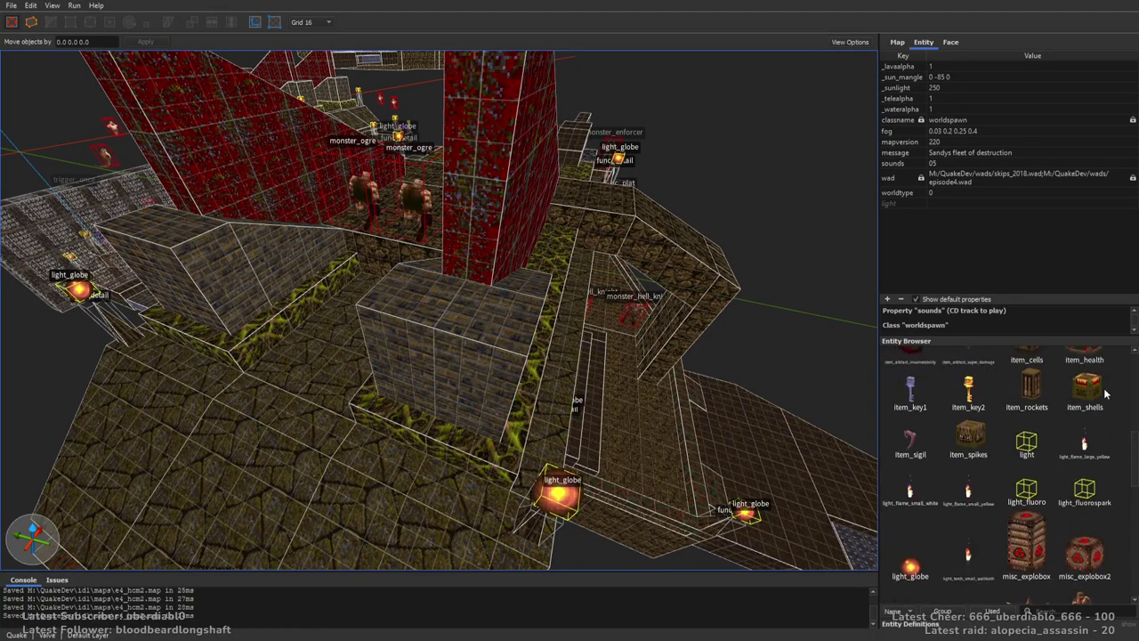
left_click_drag(1084, 385, 478, 327)
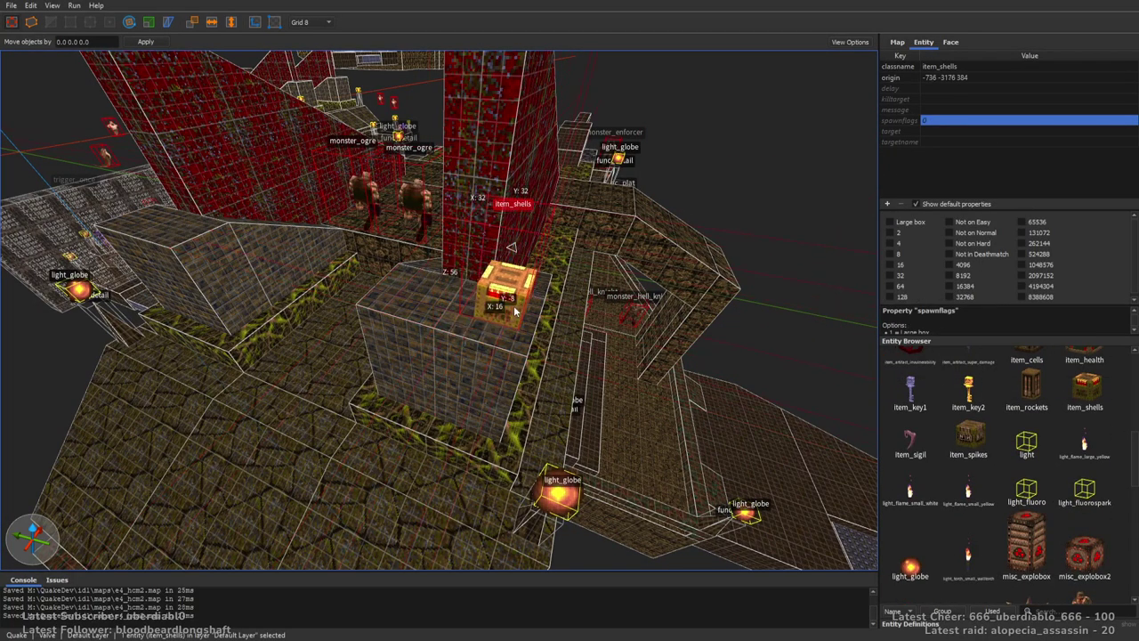
key("Escape")
Draw a metal2_5 block on the ceiling above the item_armor1 alcove and texture its underside with light1_1.
right_click_drag(514, 313, 630, 281)
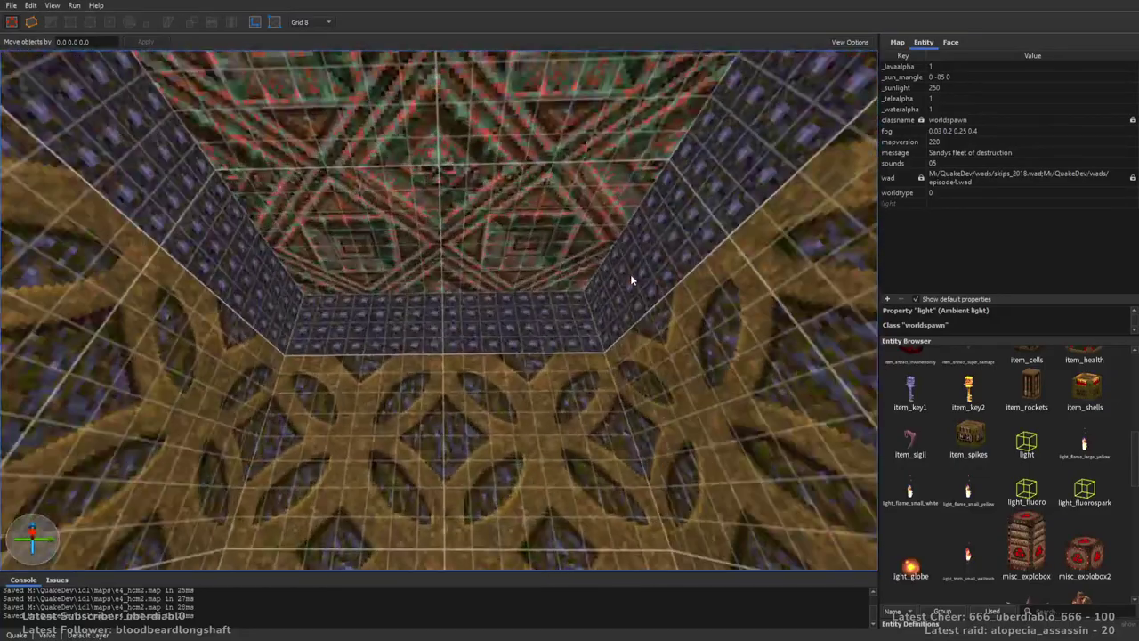
left_click(951, 43)
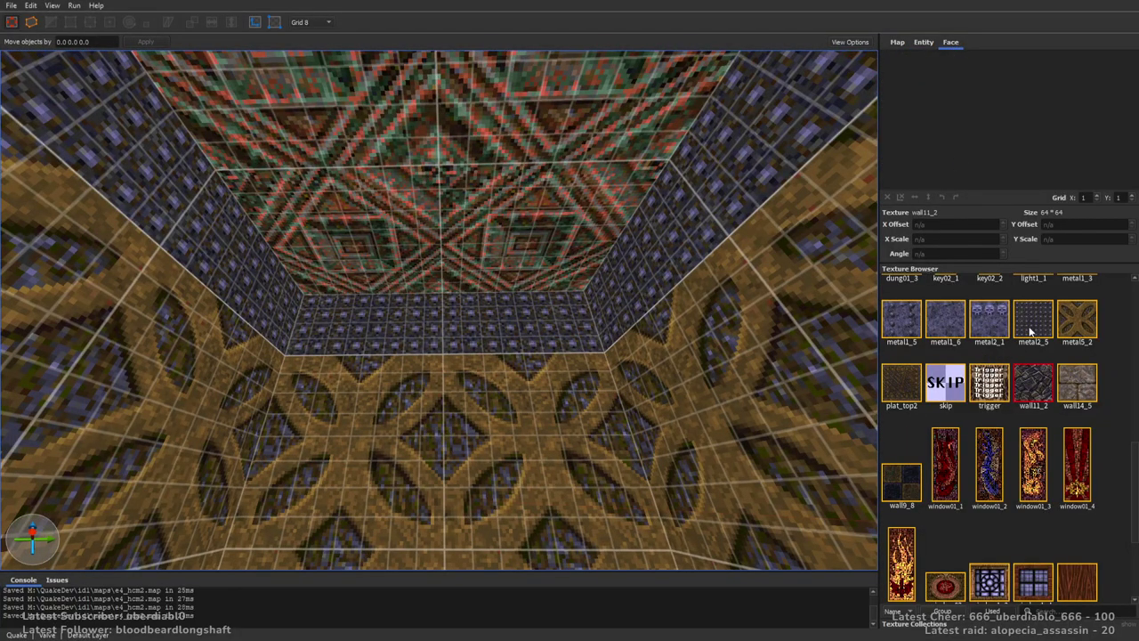
mouse_move(623, 231)
right_mouse_down()
mouse_move(549, 199)
mouse_move(420, 388)
mouse_move(798, 383)
mouse_move(814, 371)
mouse_move(577, 282)
mouse_move(430, 308)
mouse_move(534, 228)
mouse_move(391, 323)
right_mouse_up()
scroll(357, 381, "up", 5)
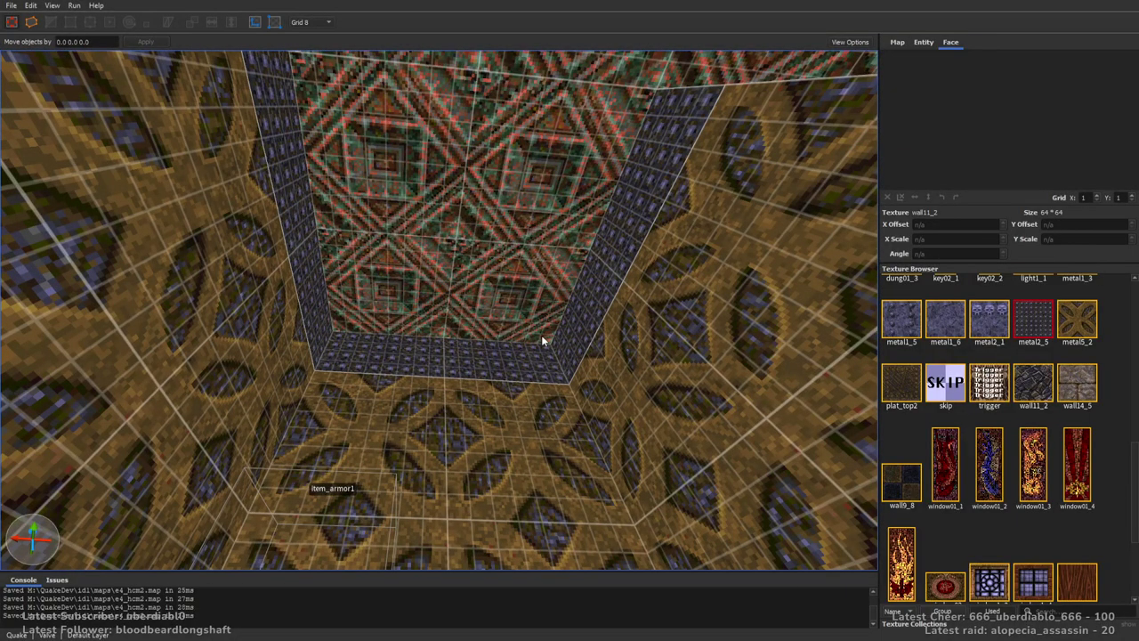
left_click_drag(513, 304, 514, 306)
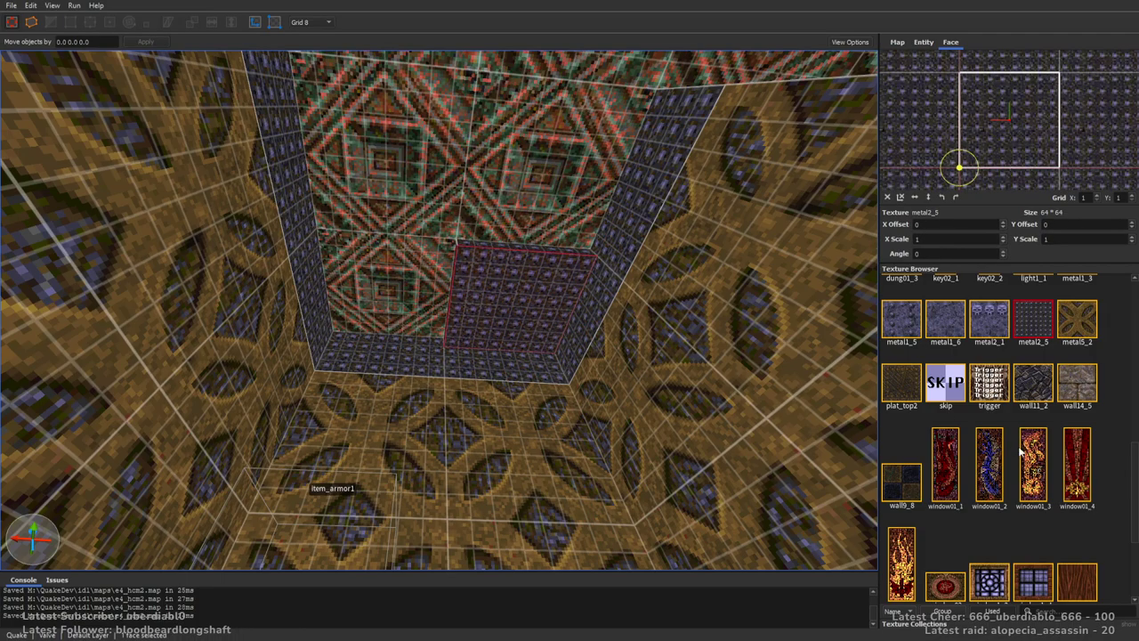
scroll(1124, 462, "up", 5)
left_click(1032, 493)
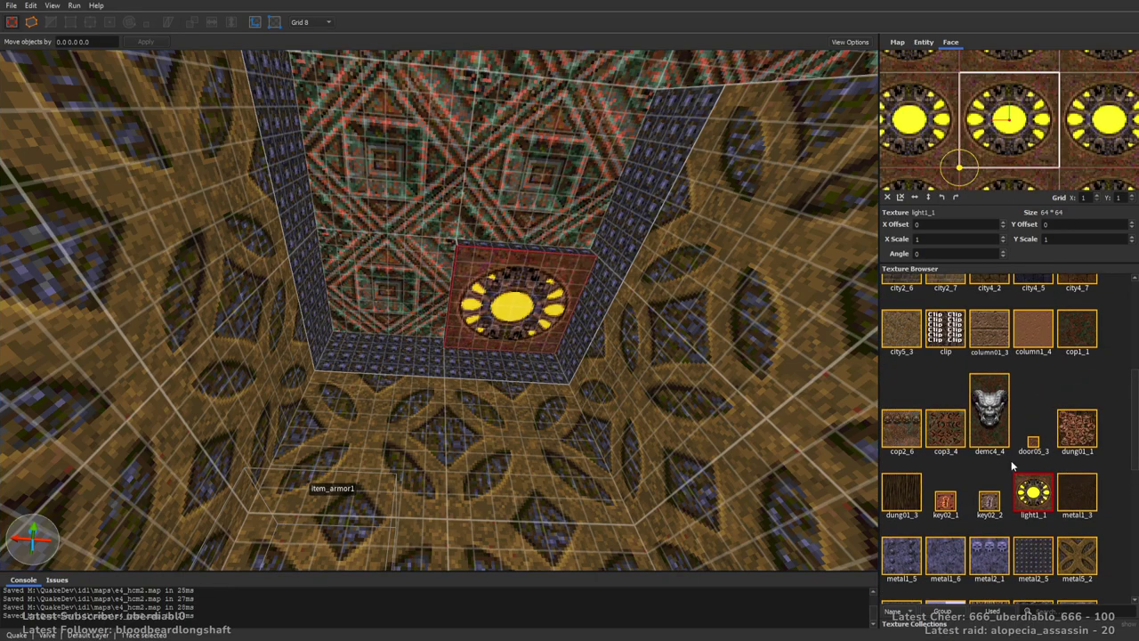
right_click_drag(774, 351, 537, 331)
key("Escape")
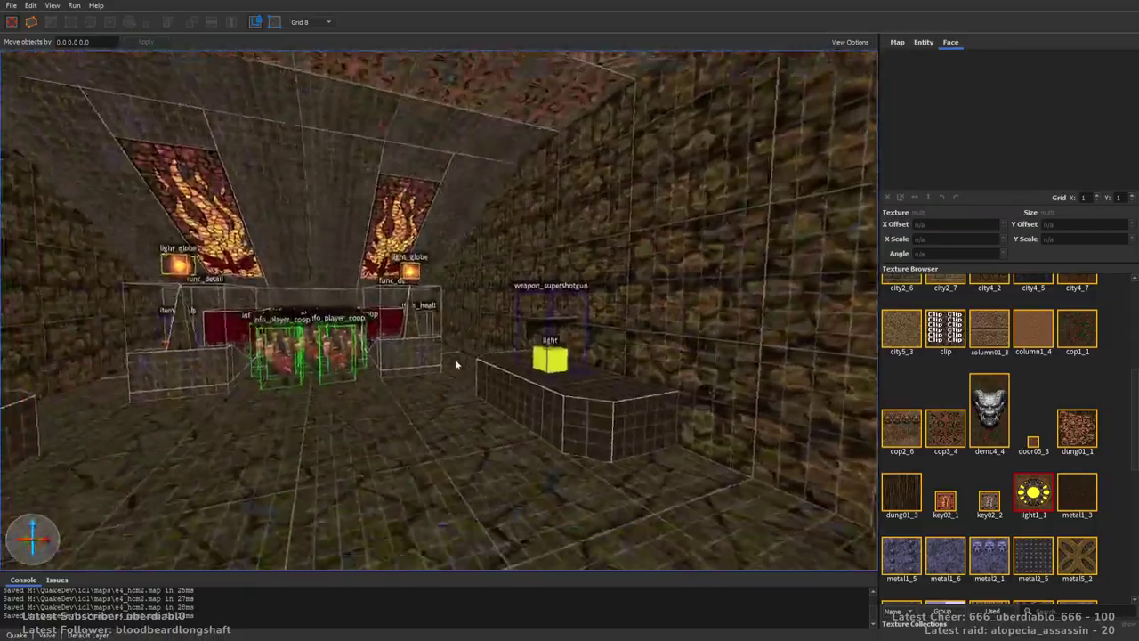
Copy the light entity near the weapon_supershotgun and paste it just below the new light1_1 ceiling lamp.
key("w")
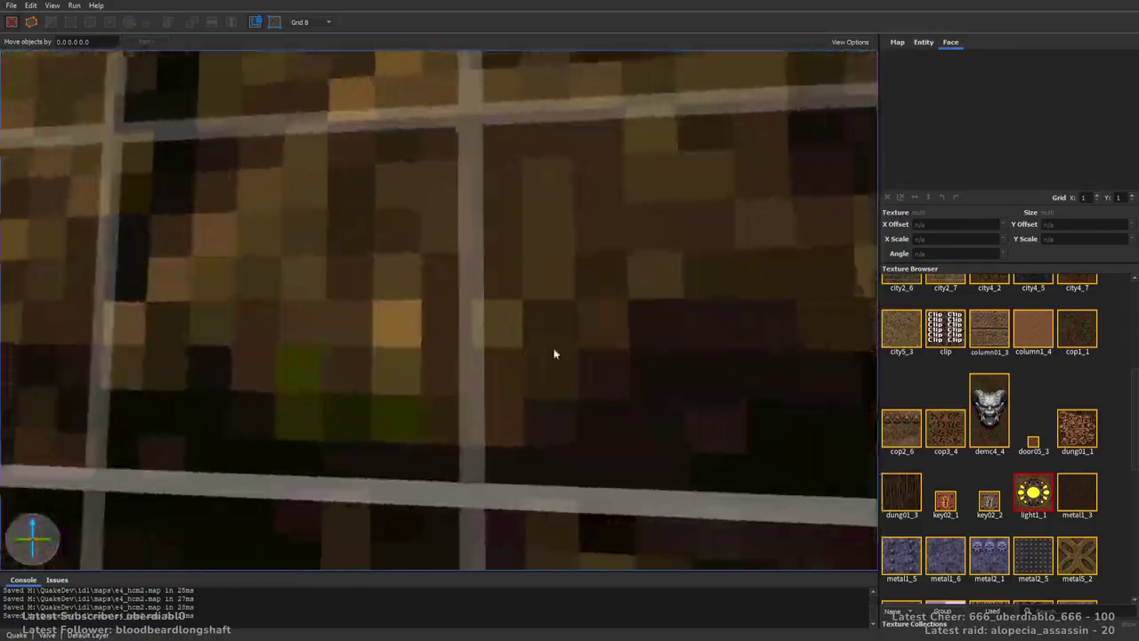
right_click_drag(553, 354, 529, 381)
right_click_drag(754, 444, 458, 242)
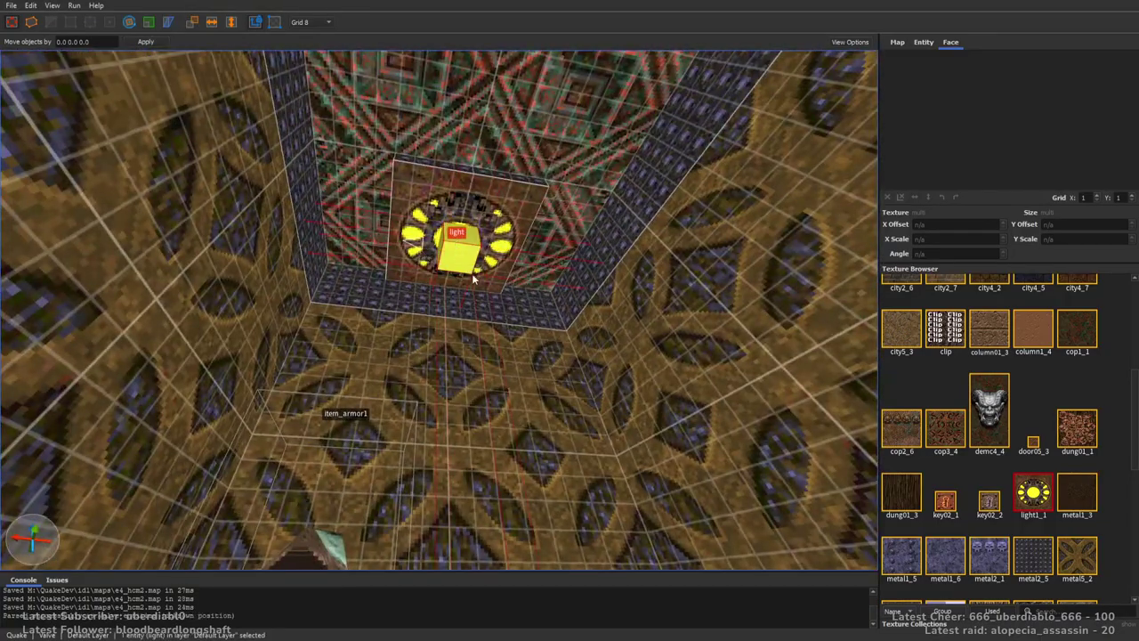
right_click_drag(630, 239, 482, 291)
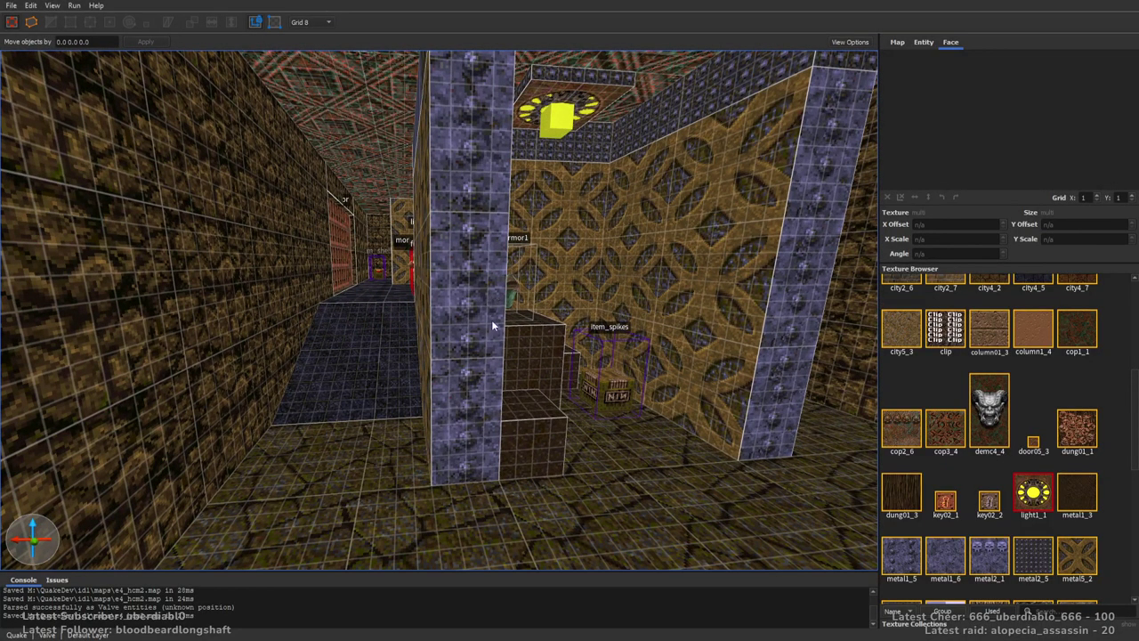
Draw a 64 x 32 x 128 brush into the brick wall beside the doorway and subtract it to form a niche.
scroll(516, 337, "down", 20)
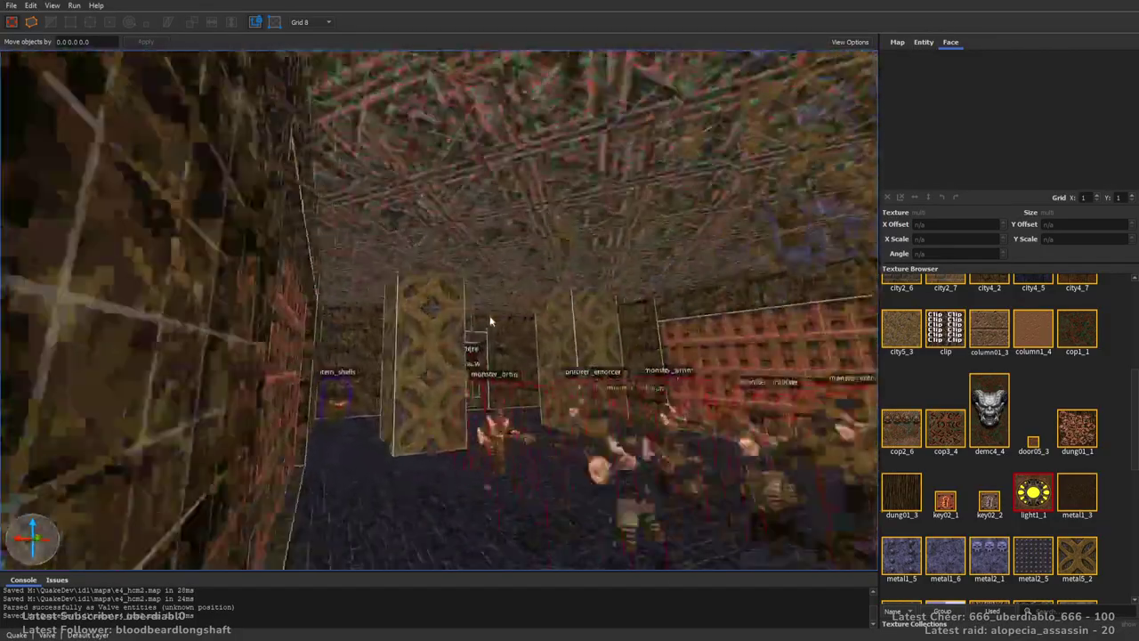
scroll(477, 336, "up", 20)
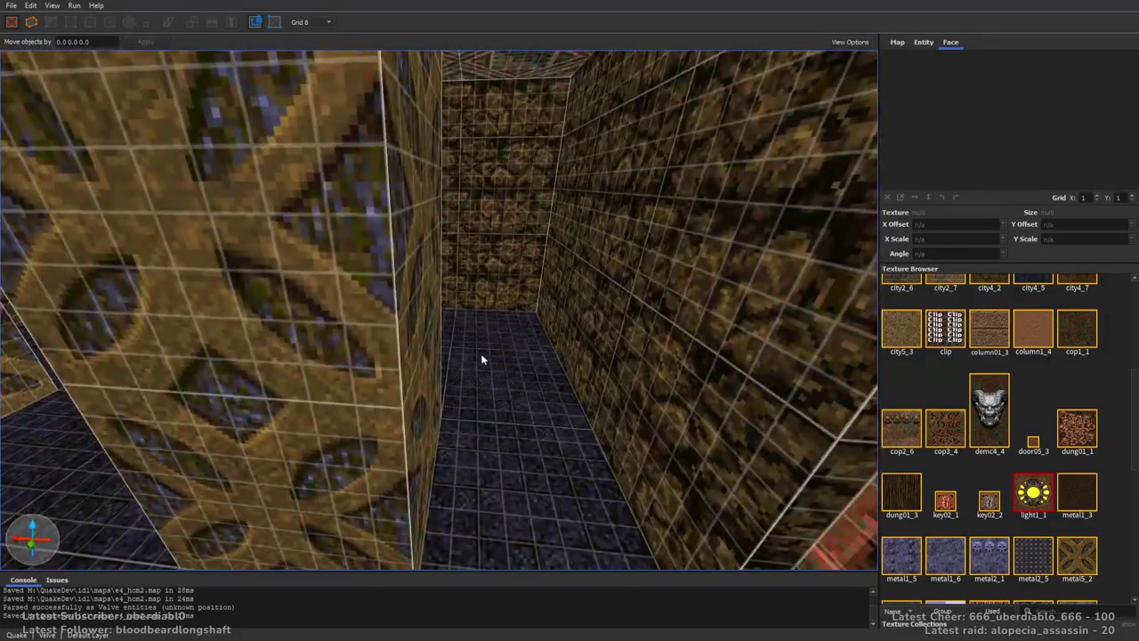
scroll(559, 307, "down", 5)
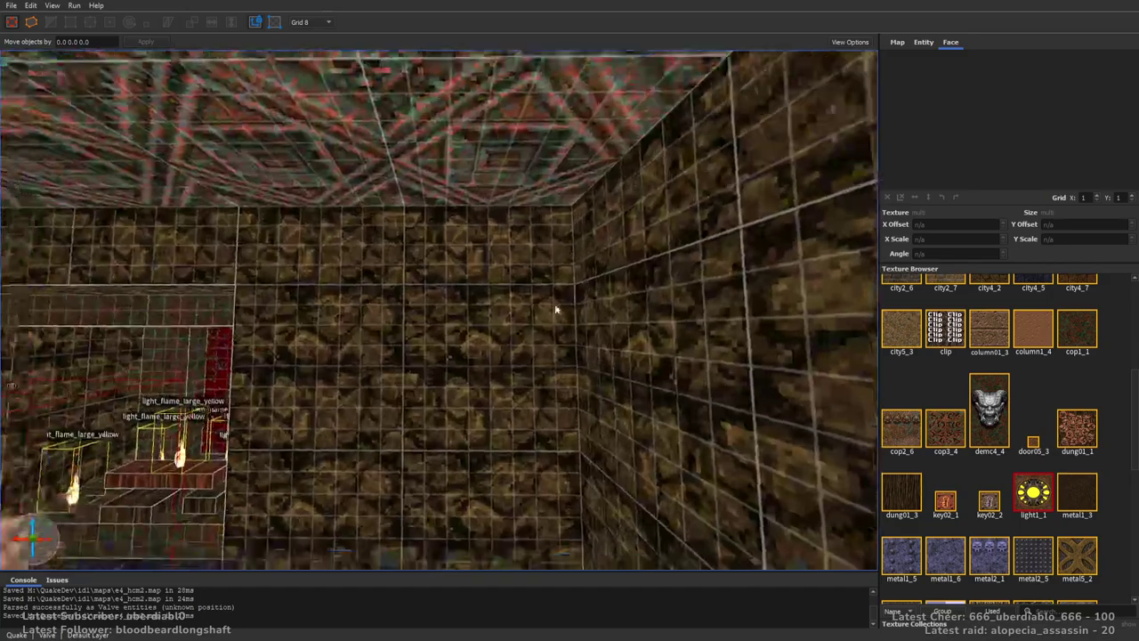
scroll(546, 336, "up", 3)
left_click(560, 320)
right_click_drag(560, 316, 619, 329)
mouse_move(598, 354)
left_mouse_down()
mouse_move(562, 344)
mouse_move(476, 365)
left_mouse_up()
left_click_drag(502, 525, 497, 382)
mouse_move(497, 381)
right_mouse_down()
mouse_move(534, 373)
mouse_move(530, 418)
right_mouse_up()
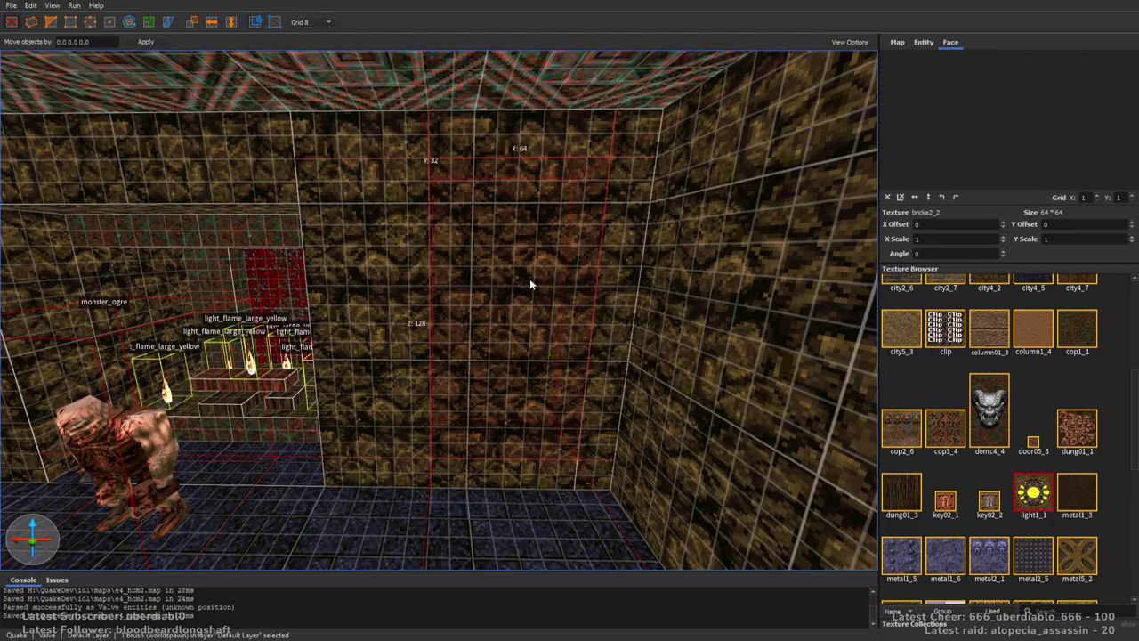
left_click(531, 312)
Texture the niche's back face with demc4_4 and shift it to X offset -16 and Y offset -40.
left_click(533, 333, "shift")
left_click(988, 408)
middle_click_drag(845, 356, 707, 300)
key("Down")
key("Down")
key("Down")
key("Down")
key("Down")
key("Down")
key("Left")
key("Left")
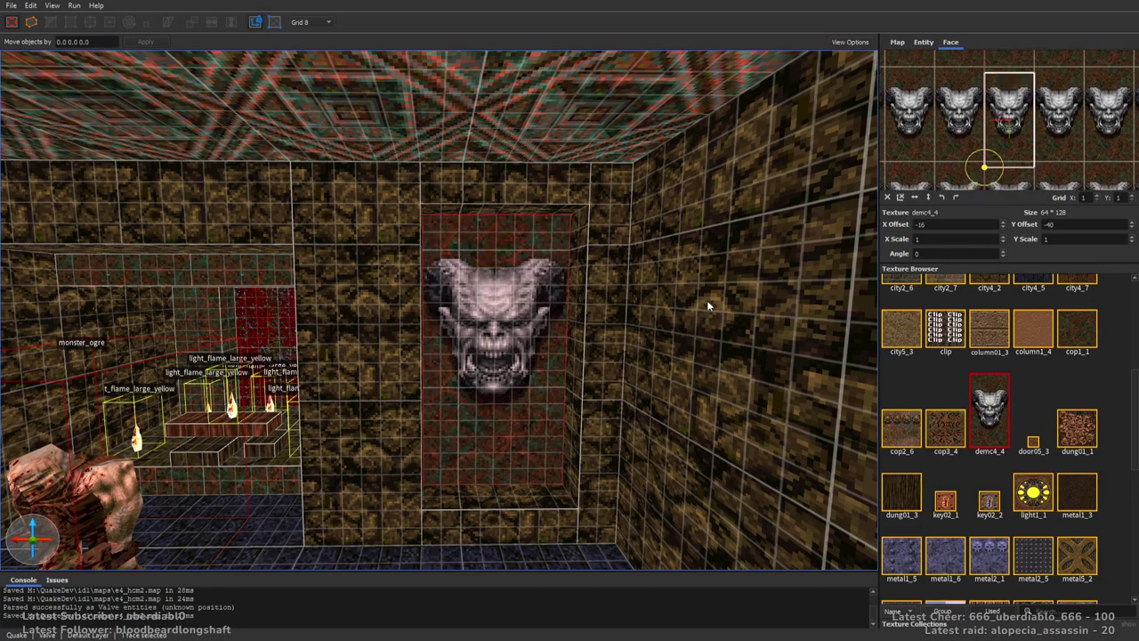
key("Escape")
Carve a 64-wide, 128-high niche into the wall behind item_shells and texture its back face with demc4_4 at X offset 16 and Y offset -24.
right_click_drag(707, 299, 401, 265)
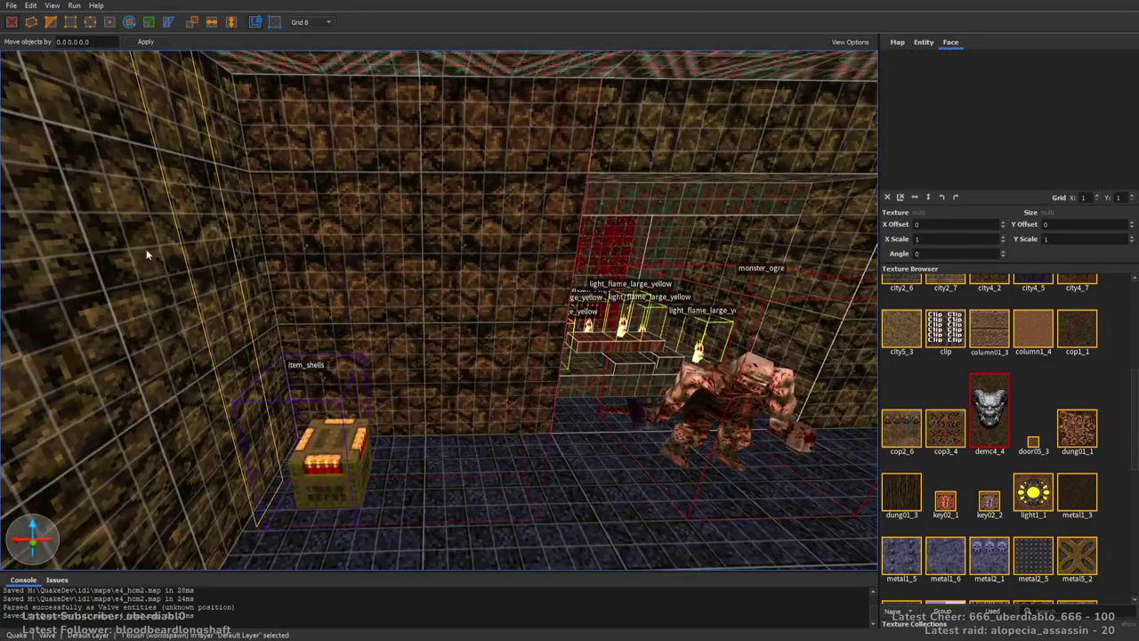
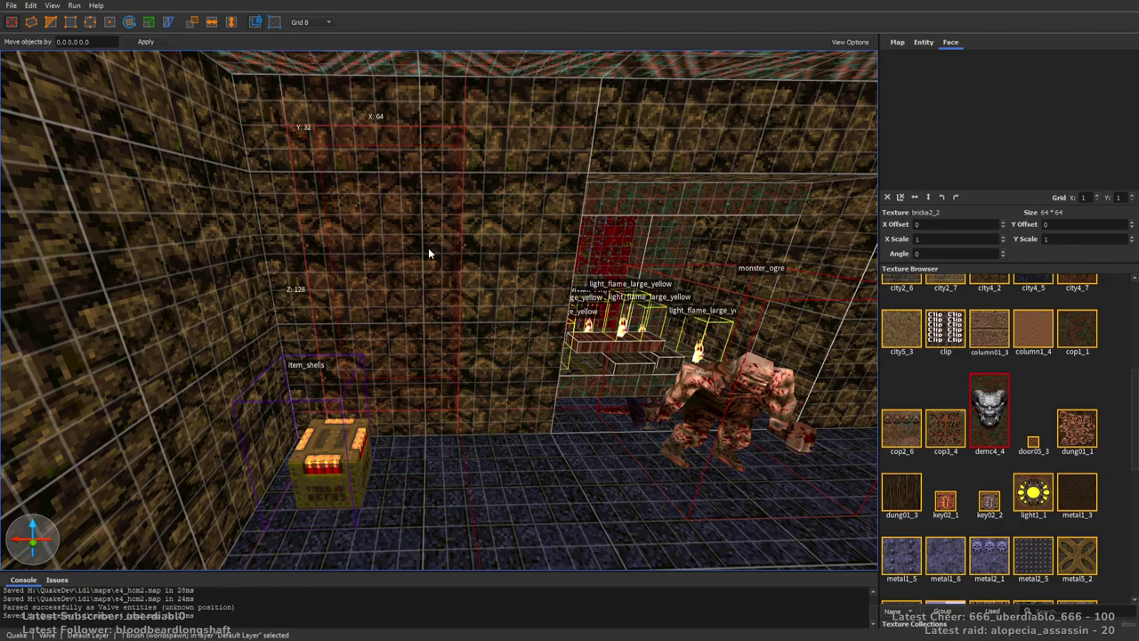
left_click(428, 335, "shift")
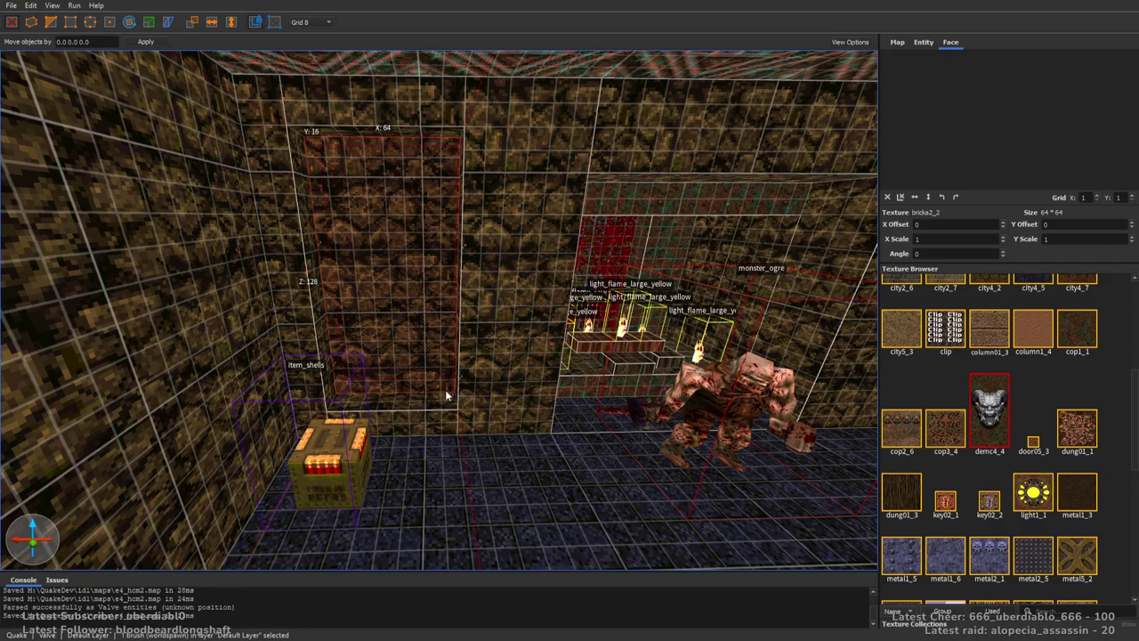
left_click(990, 405)
scroll(598, 296, "up", 3)
key("Down")
key("Down")
key("Down")
key("Right")
key("Right")
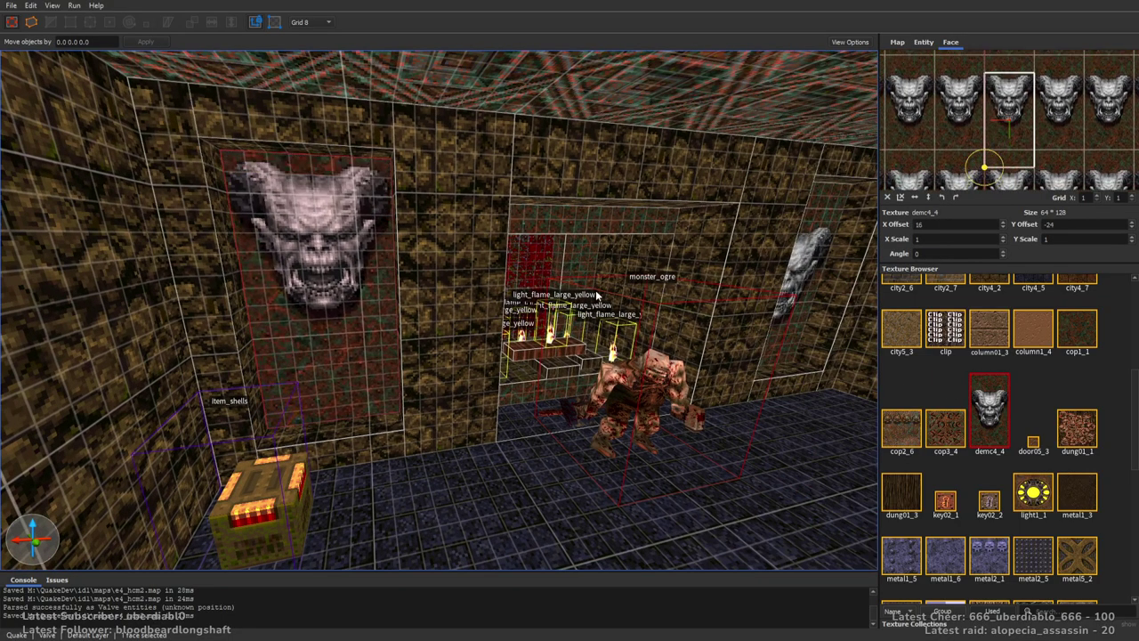
key("Escape")
Place an item_spikes and an item_shells pickup on the two neighbouring red-green platforms jutting from the ship's hull.
right_click_drag(597, 295, 623, 286)
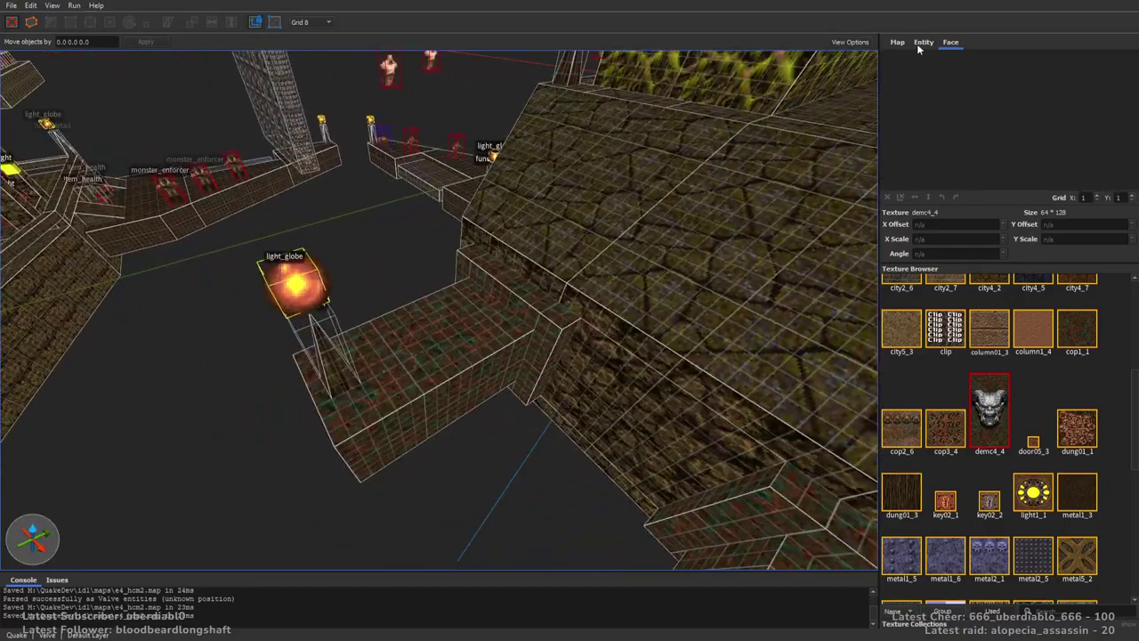
left_click(922, 43)
left_click_drag(968, 436, 398, 368)
right_click_drag(424, 374, 641, 328)
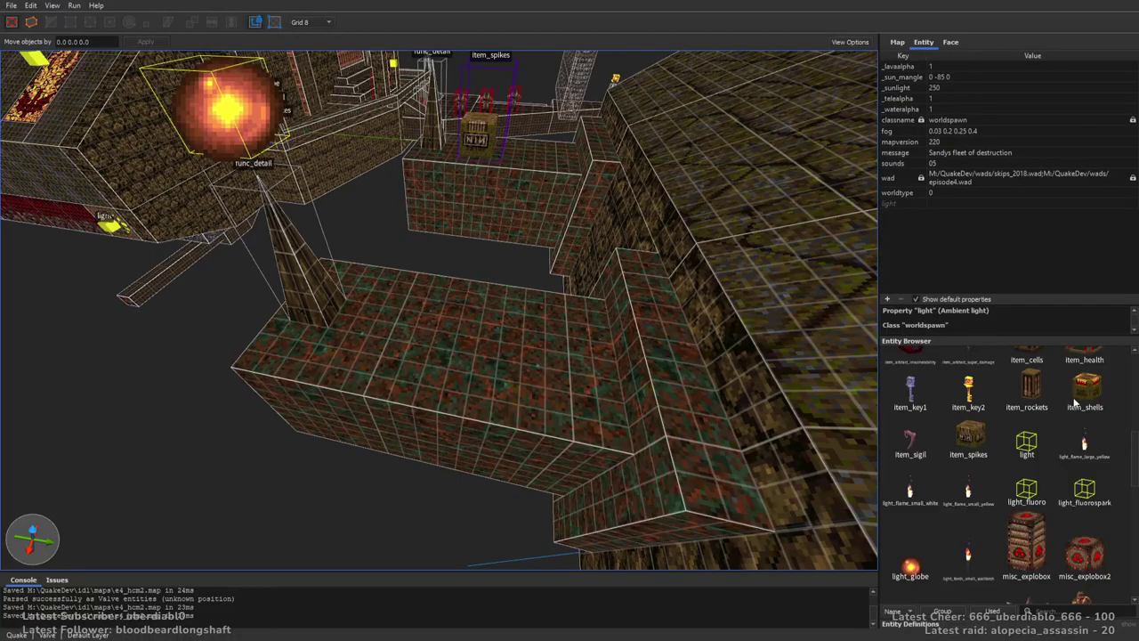
left_click_drag(1074, 402, 412, 352)
key("Escape")
Place a monster_hell_knight on the stone deck beside the grey block, rotate it to angle 90 and flag it Ambush.
right_click_drag(479, 368, 800, 234)
scroll(1128, 496, "down", 3)
right_click_drag(498, 293, 545, 337)
left_click_drag(940, 503, 654, 372)
key("alt+Left")
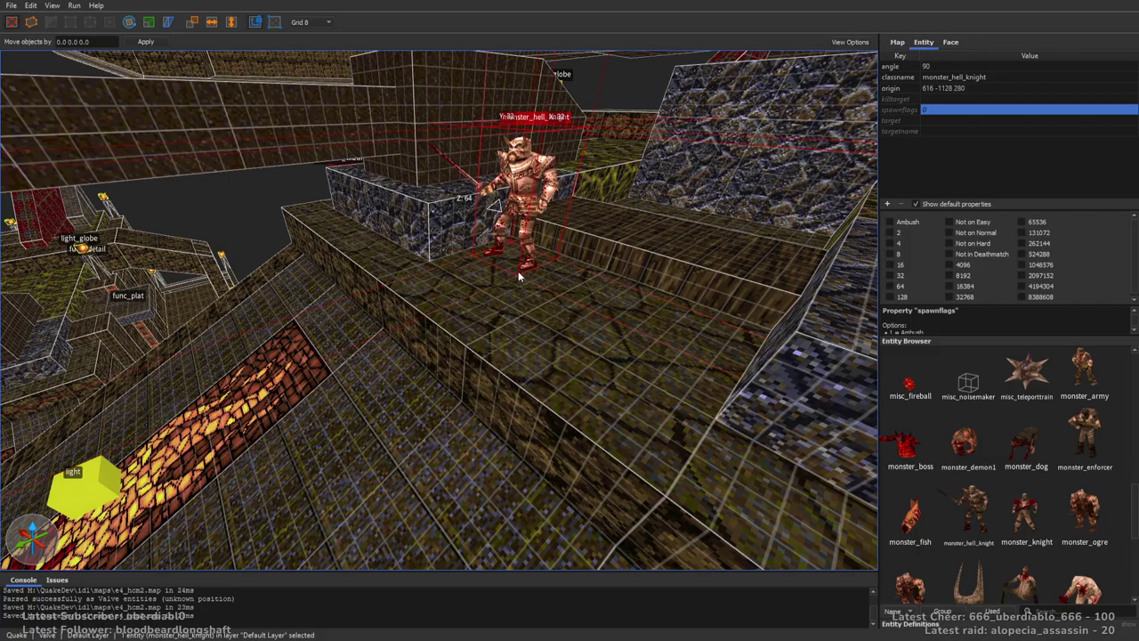
left_click(906, 224)
right_click_drag(623, 338, 693, 354)
key("Escape")
Place a monster_enforcer facing angle 180 in the wing's blue metal recess and duplicate it about 80 units along Y.
right_click_drag(605, 347, 688, 361)
left_click_drag(1087, 438, 572, 436)
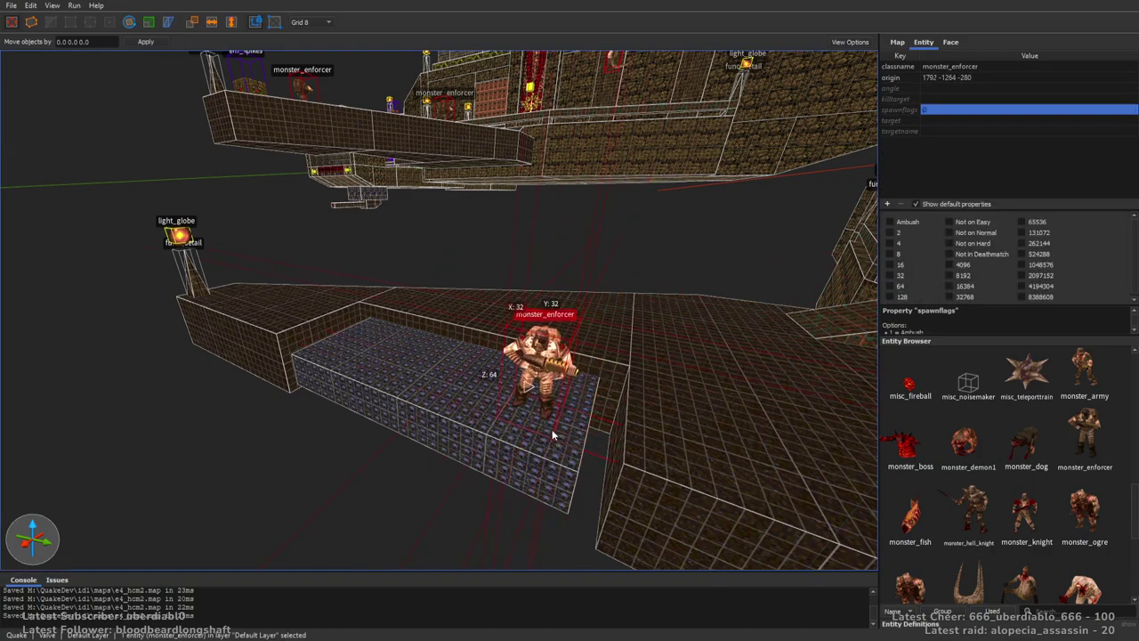
middle_click_drag(551, 433, 572, 440)
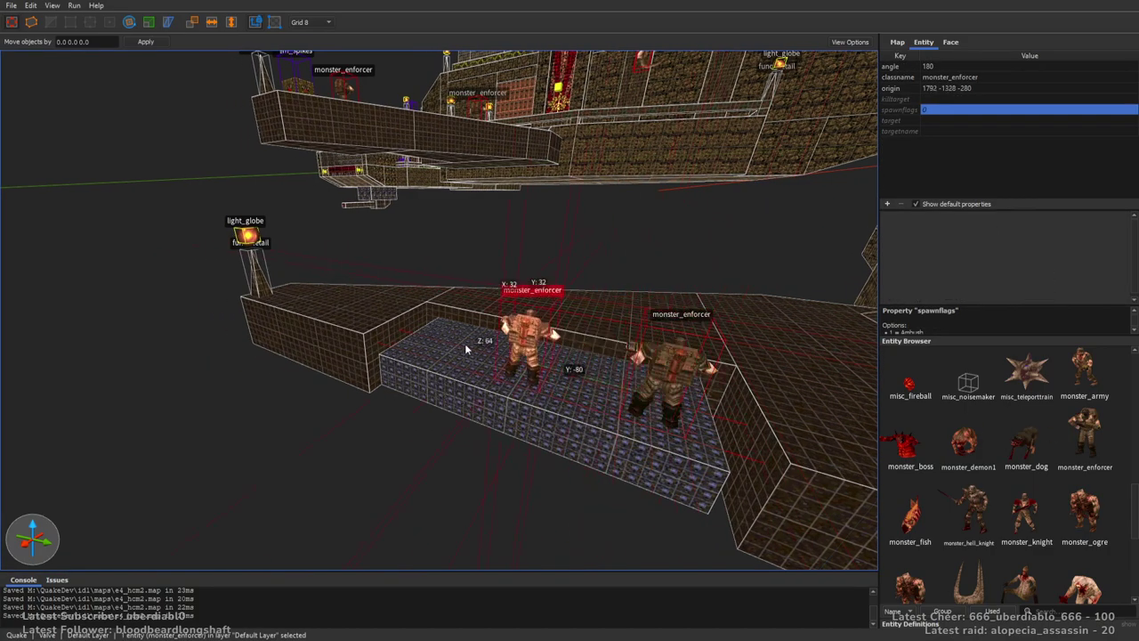
key("Escape")
Place an item_health beside the light_globe post at the end of the wing with the enforcers.
right_click_drag(601, 364, 509, 379)
scroll(1109, 489, "up", 5)
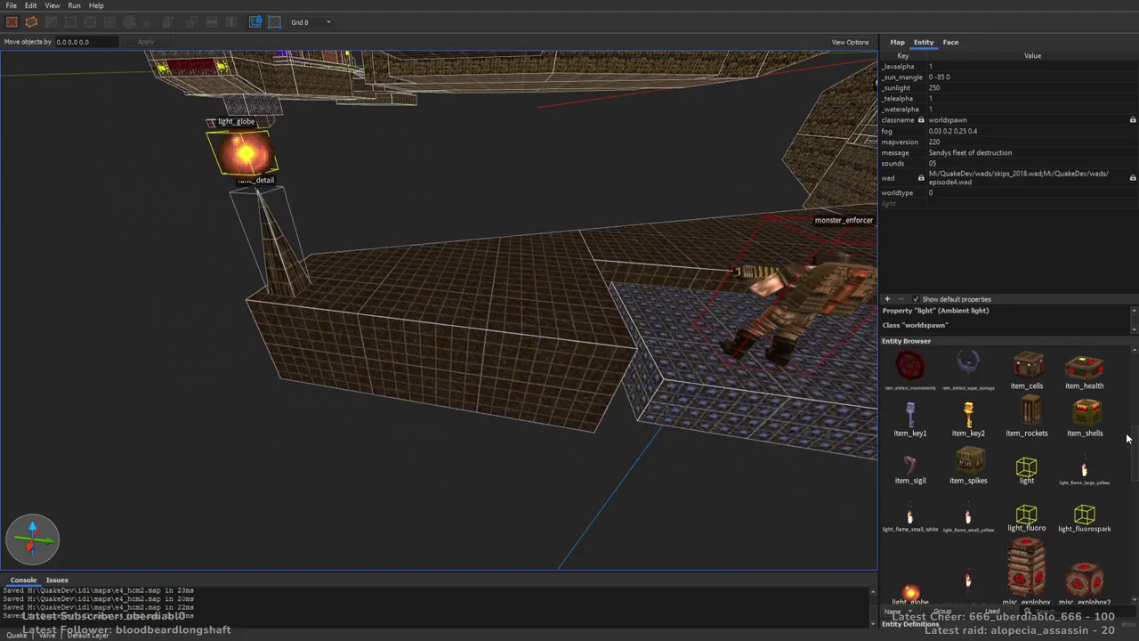
left_click_drag(1085, 374, 431, 329)
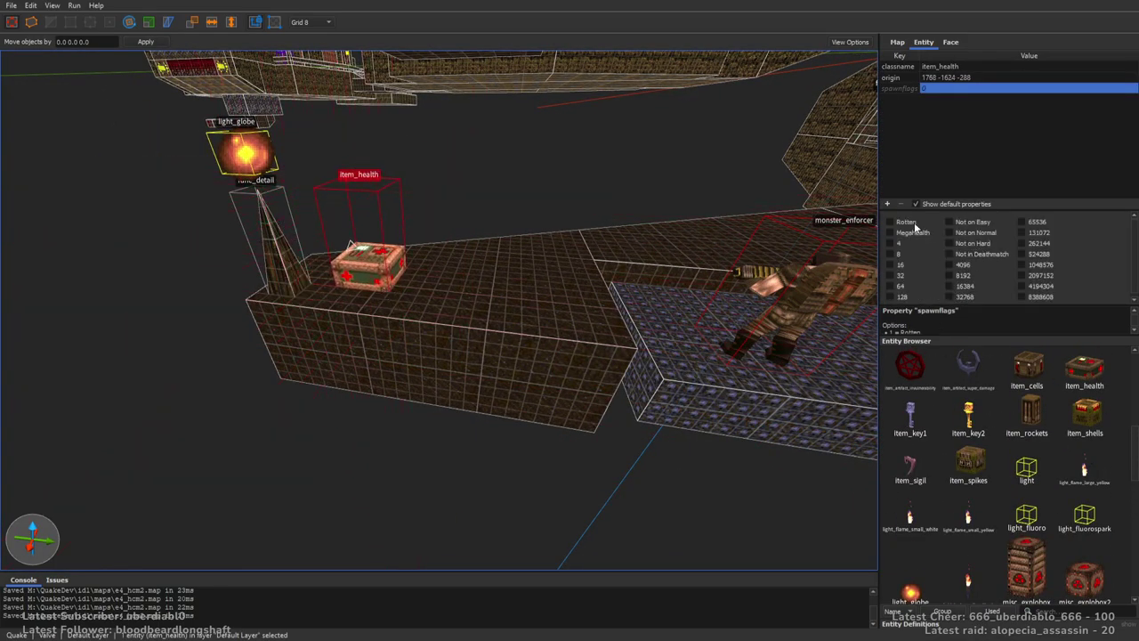
scroll(617, 261, "down", 5)
key("Escape")
Draw a 64 x 64 x 64 metal1_3 block on the deck against the hull wall and duplicate it into a stack.
right_click_drag(618, 261, 681, 322)
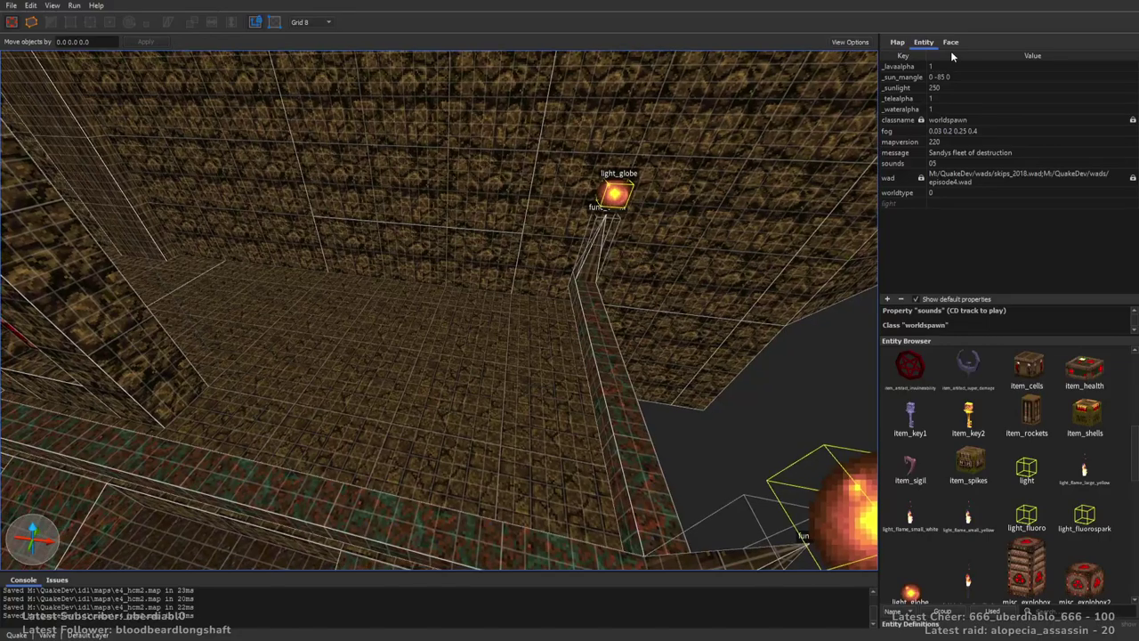
left_click(951, 44)
key("plus")
right_click_drag(798, 367, 412, 289)
mouse_move(417, 319)
left_mouse_down()
mouse_move(409, 249)
mouse_move(416, 274)
left_mouse_up()
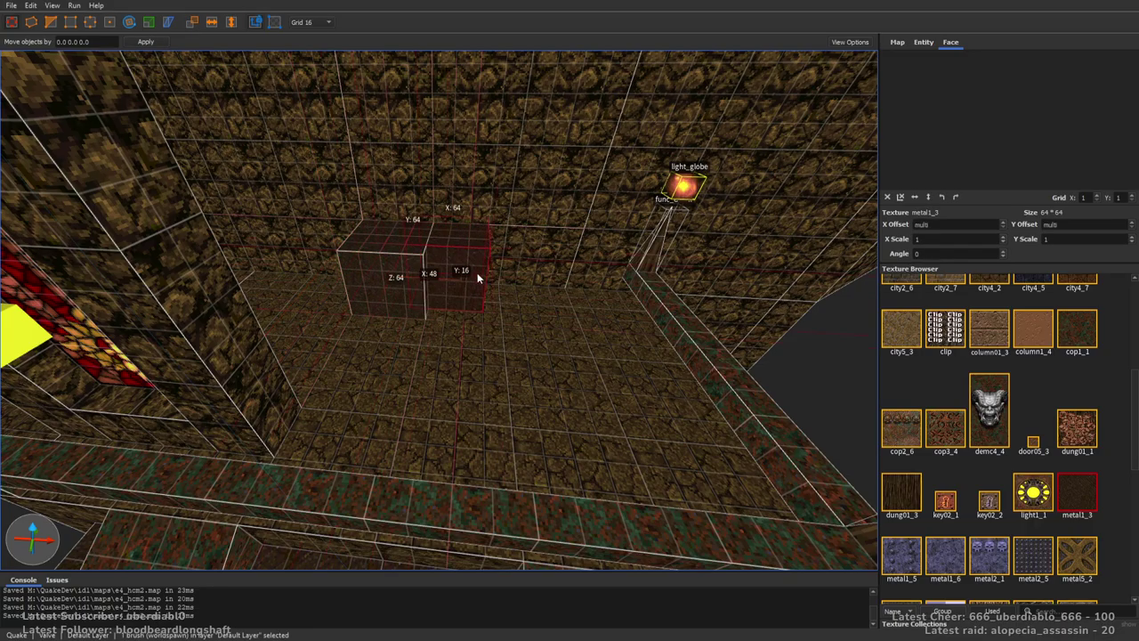
mouse_move(505, 283)
left_mouse_down()
mouse_move(505, 330)
mouse_move(445, 293)
left_mouse_up()
left_click_drag(441, 216, 445, 220)
mouse_move(445, 220)
right_mouse_down()
mouse_move(462, 209)
mouse_move(453, 211)
mouse_move(618, 244)
mouse_move(571, 302)
mouse_move(542, 300)
right_mouse_up()
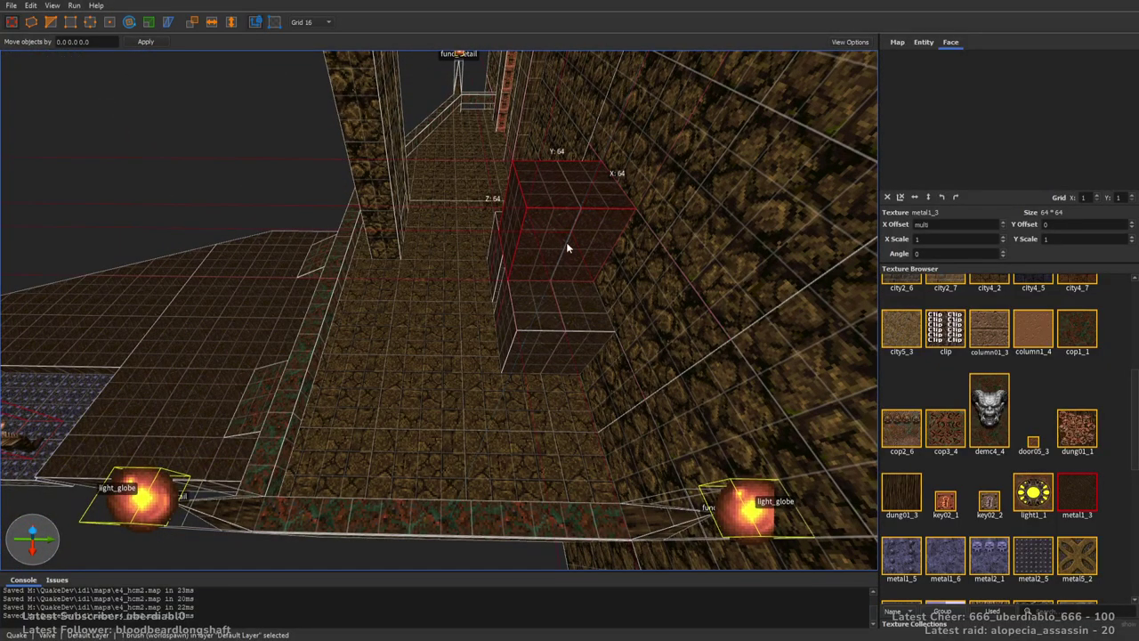
Duplicate the top metal1_3 block and set the copy down on the deck in front of the stack.
mouse_move(570, 231)
right_mouse_down()
mouse_move(690, 208)
mouse_move(572, 219)
right_mouse_up()
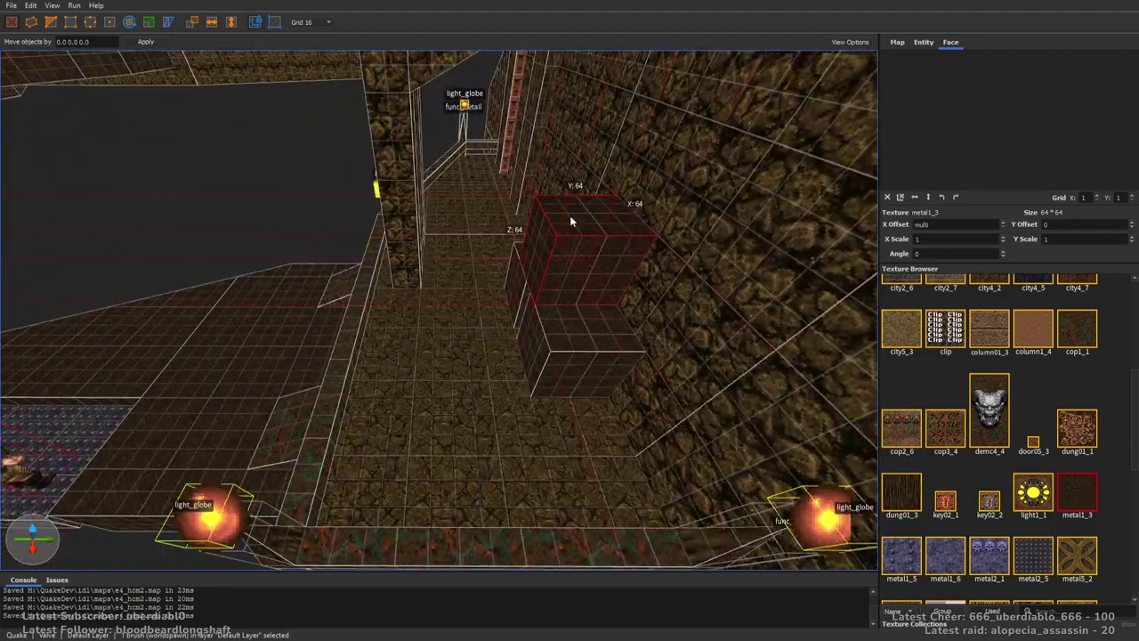
left_click_drag(596, 306, 553, 266)
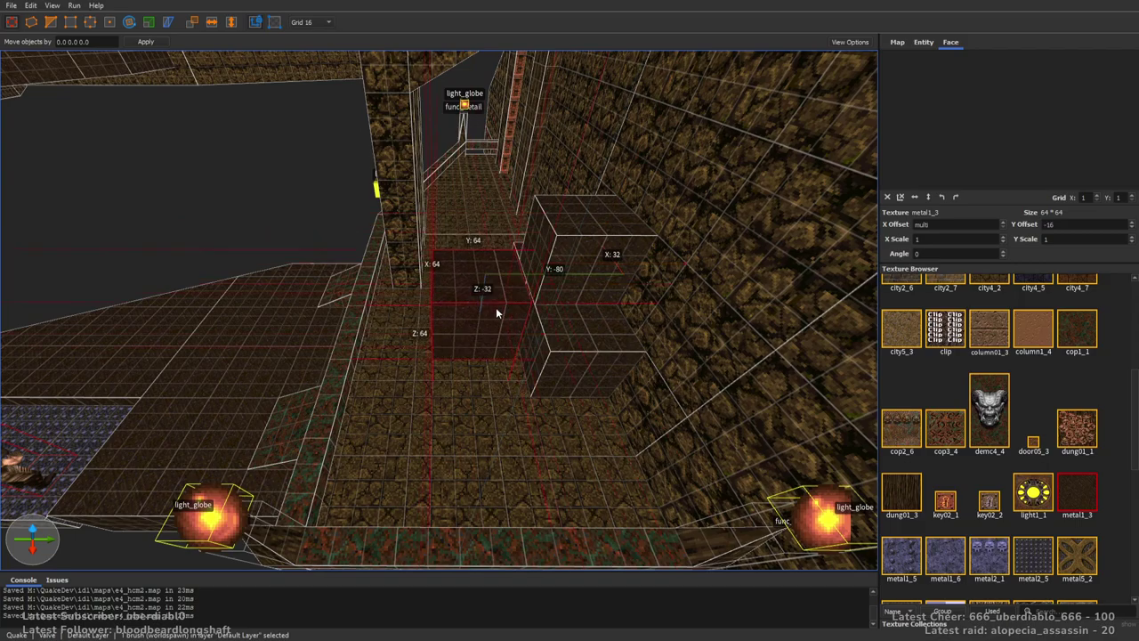
left_click_drag(498, 338, 500, 340)
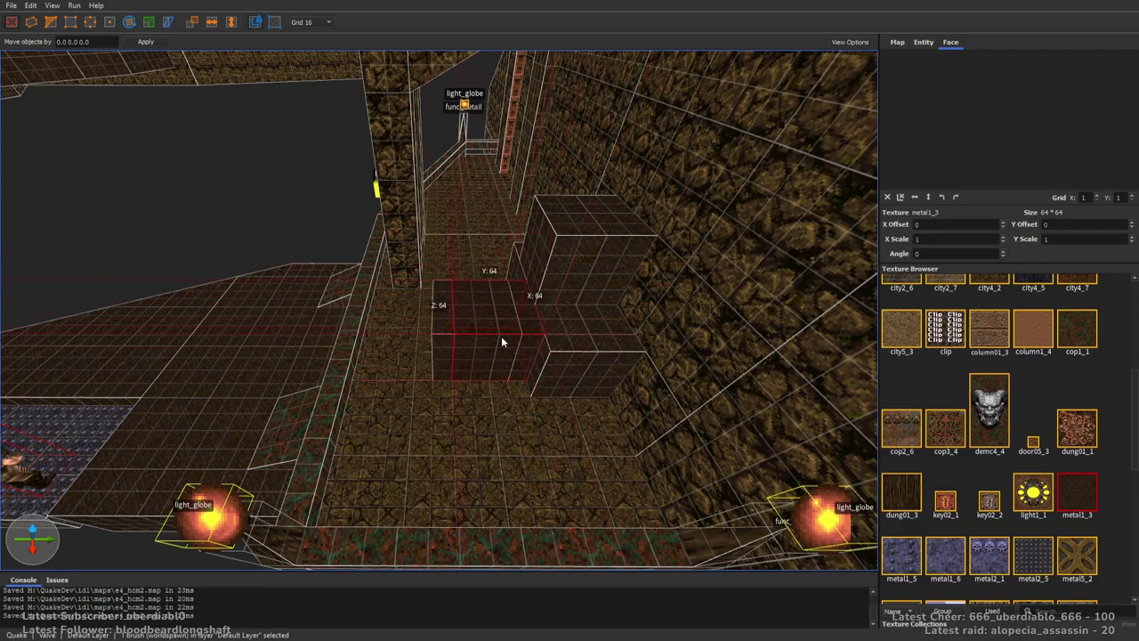
mouse_move(525, 281)
right_mouse_down()
mouse_move(555, 305)
mouse_move(574, 282)
mouse_move(574, 226)
mouse_move(543, 238)
mouse_move(581, 201)
mouse_move(512, 229)
mouse_move(562, 351)
right_mouse_up()
left_click(513, 229)
Place a monster_shalrath beside the stacked blocks, rotate it to angle 270 and flag it Ambush and Not on Easy.
left_click(922, 41)
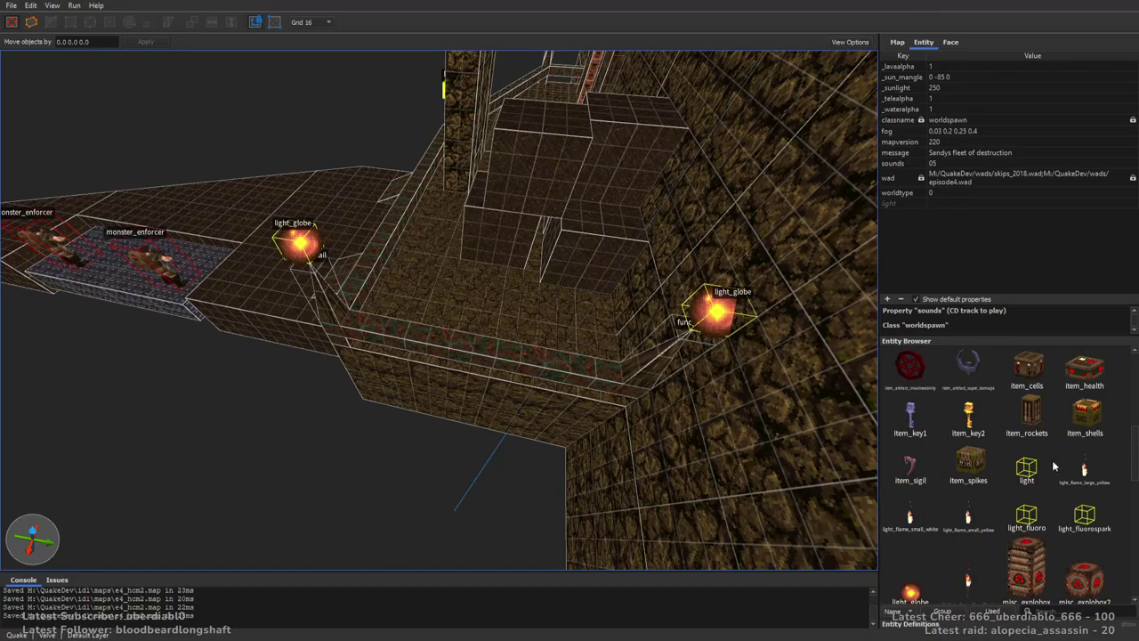
scroll(1132, 452, "down", 6)
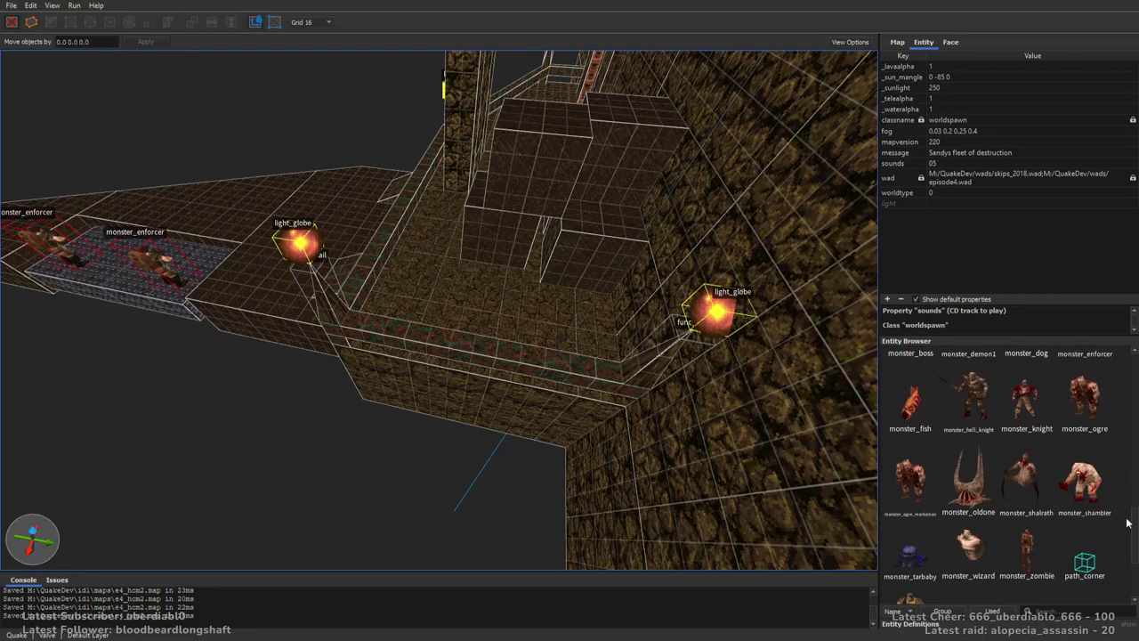
left_click_drag(1030, 473, 552, 330)
key("bracketleft")
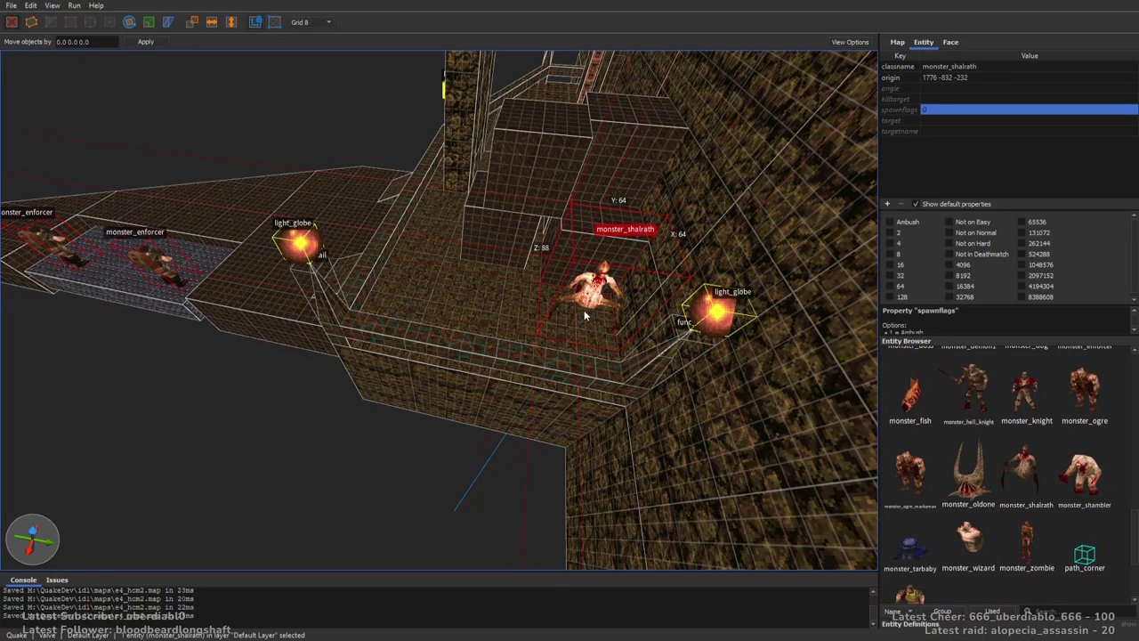
key("alt+Right")
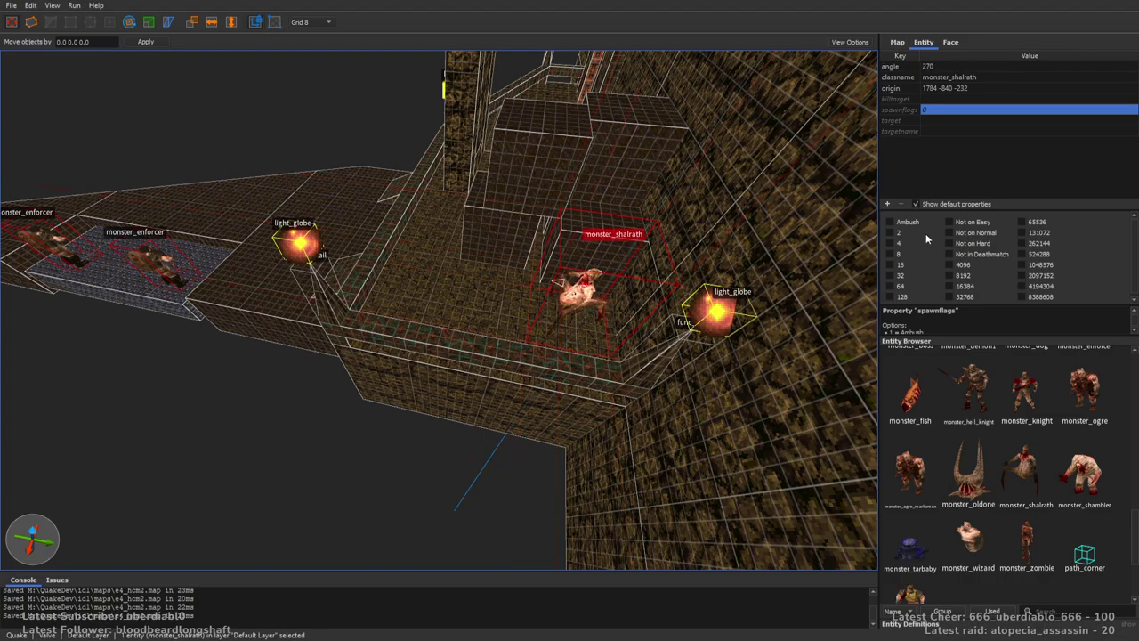
right_click_drag(875, 237, 698, 199)
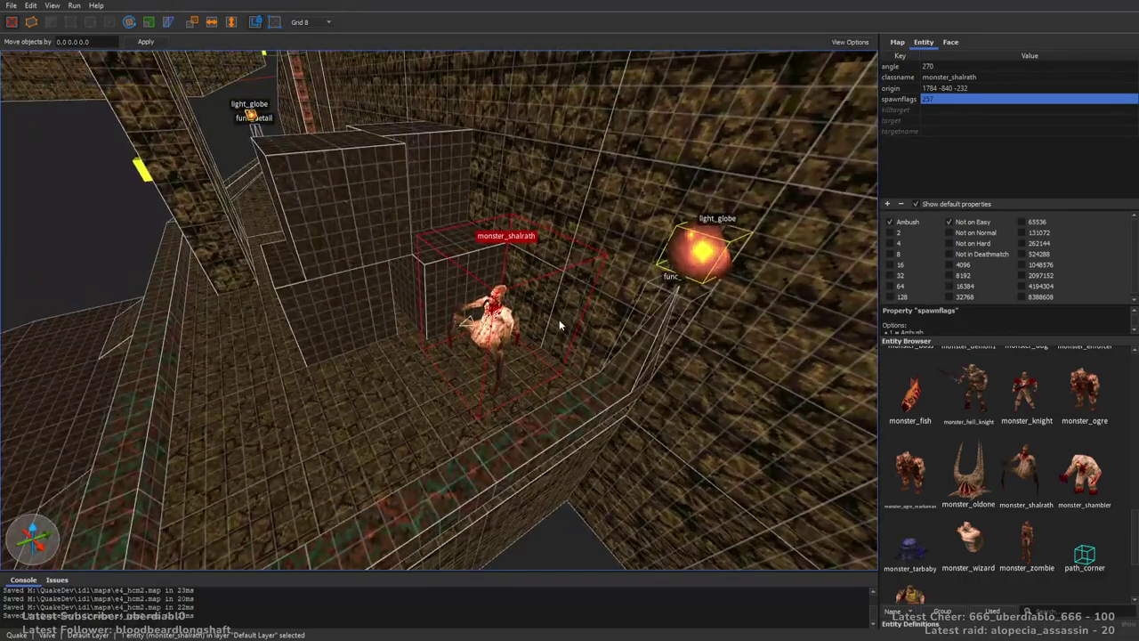
Turn an in-place duplicate of the monster_shalrath into a monster_ogre flagged Ambush, Not on Normal and Not on Hard.
left_click(978, 78)
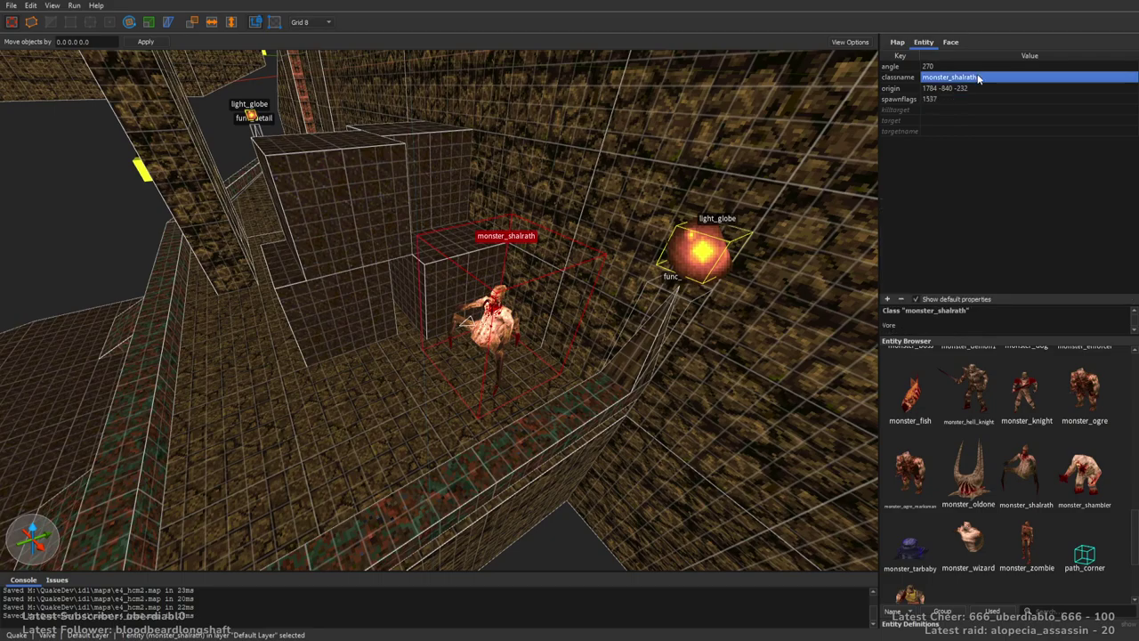
key("BackSpace")
key("BackSpace")
key("BackSpace")
key("BackSpace")
type("ogre")
key("Tab")
right_click_drag(625, 215, 488, 225)
key("Escape")
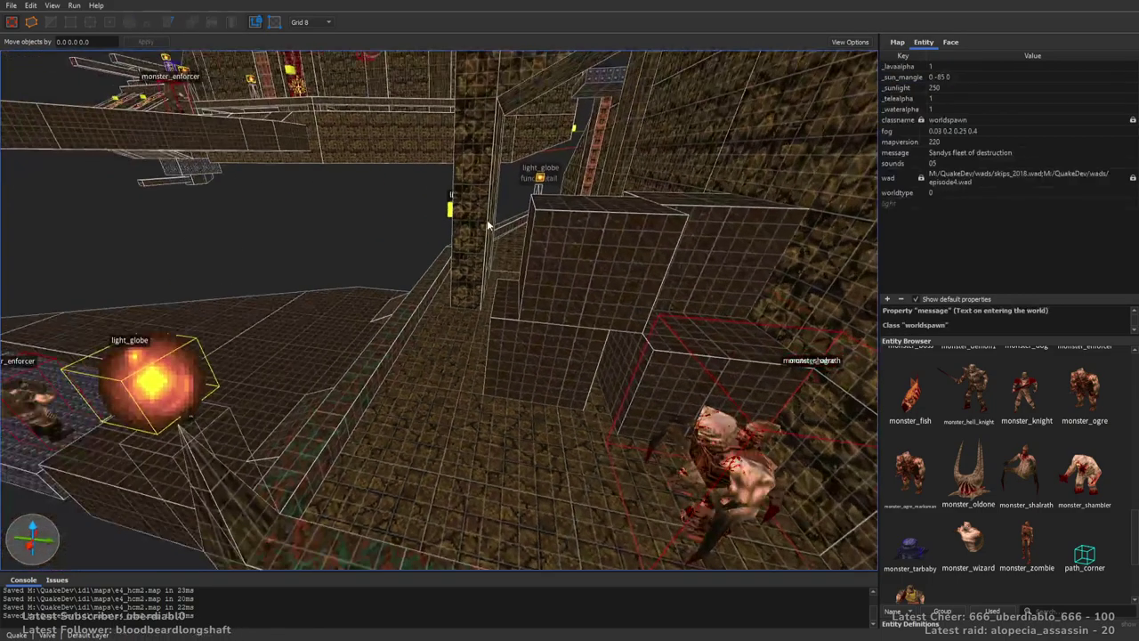
Place an item_spikes pickup on the dark metal platform between the two red-green ramps.
right_click_drag(506, 303, 702, 210)
scroll(622, 262, "up", 5)
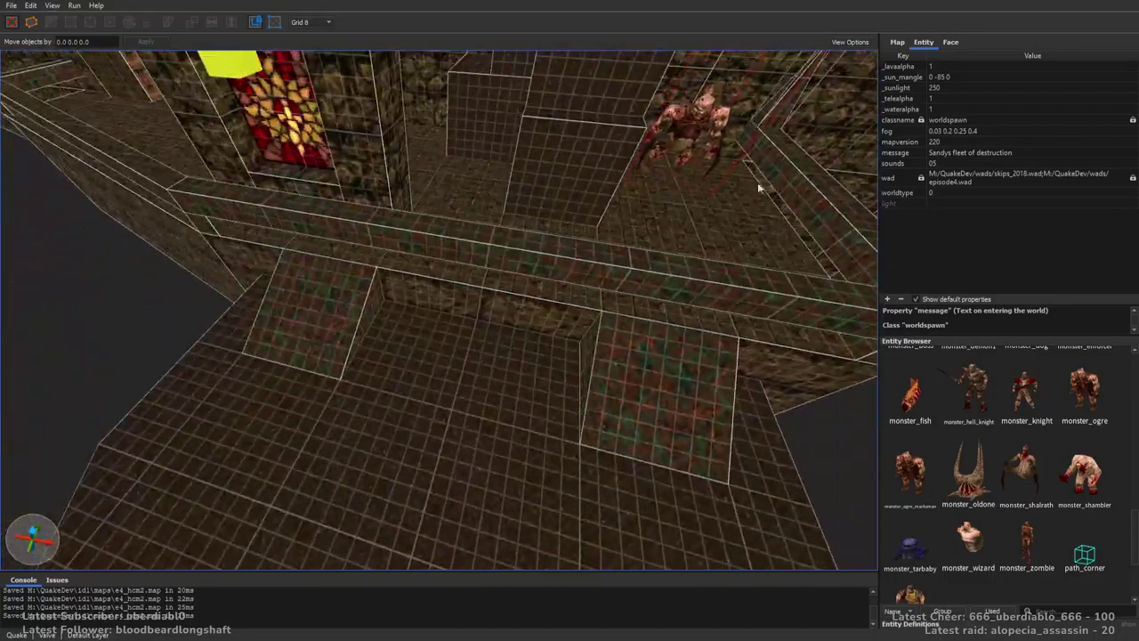
left_click_drag(1136, 516, 1131, 435)
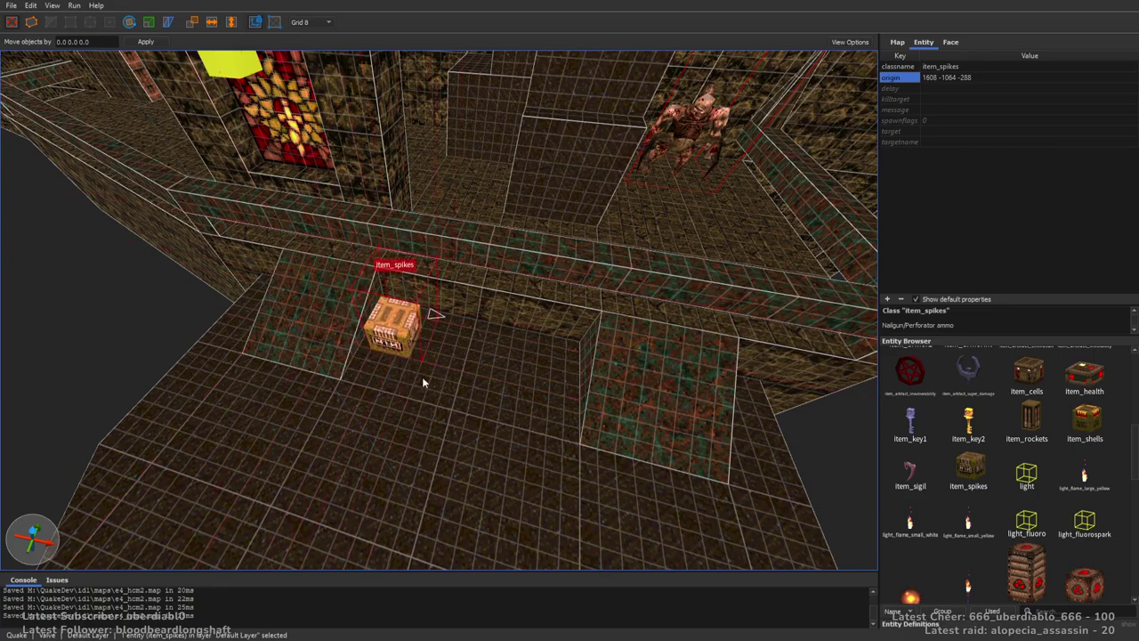
left_click_drag(427, 356, 452, 354, "ctrl")
Place a monster_enforcer with Ambush at angle 270 on the block beside one red fin and duplicate it 264 units along Y onto the opposite block.
right_click_drag(628, 384, 499, 330)
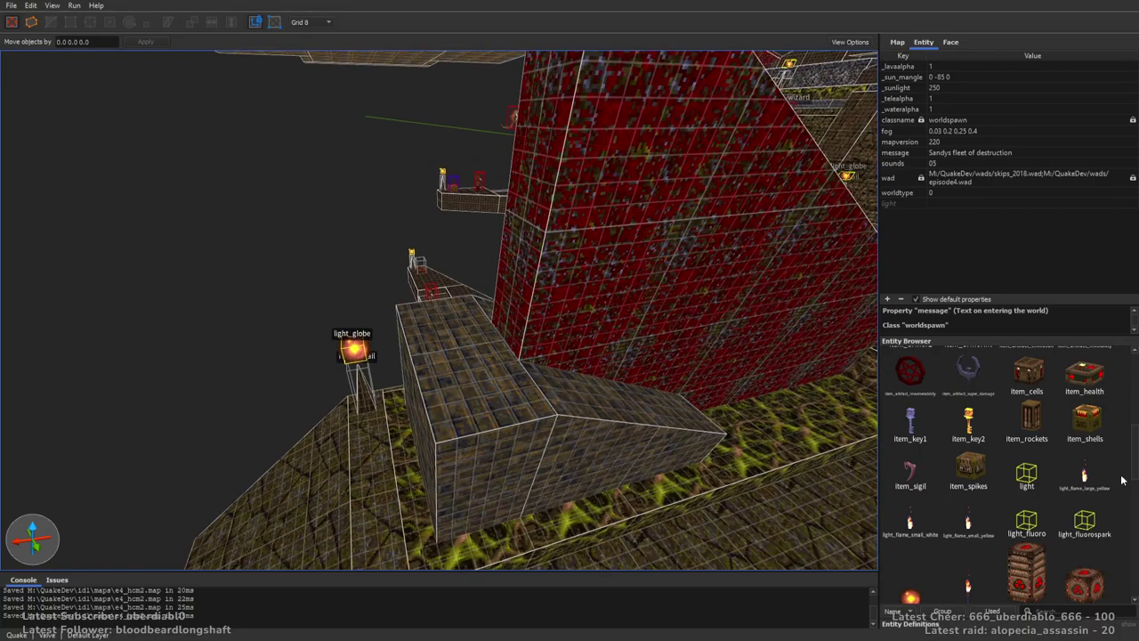
scroll(1127, 505, "down", 5)
left_click_drag(1084, 456, 455, 412)
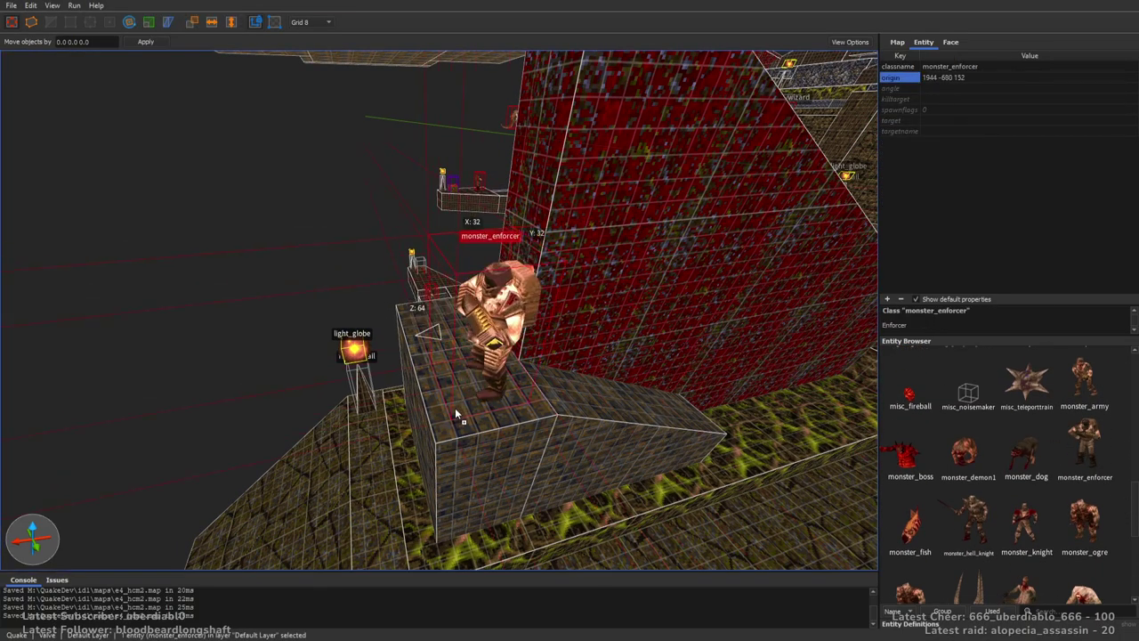
key("alt+Right")
right_click_drag(456, 405, 647, 375)
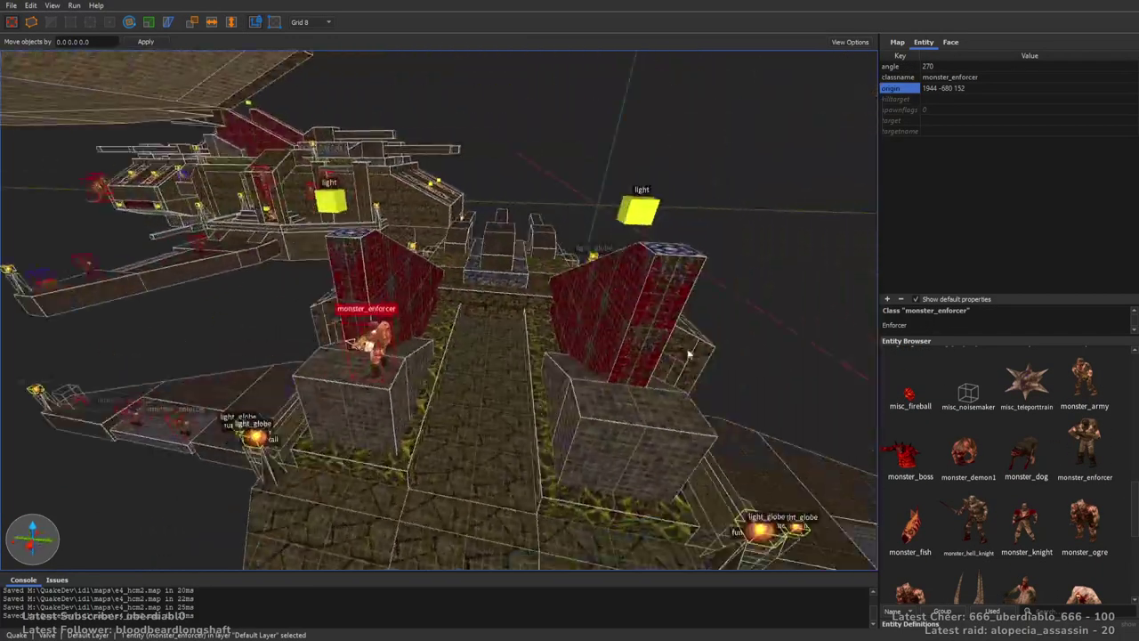
double_click(925, 110)
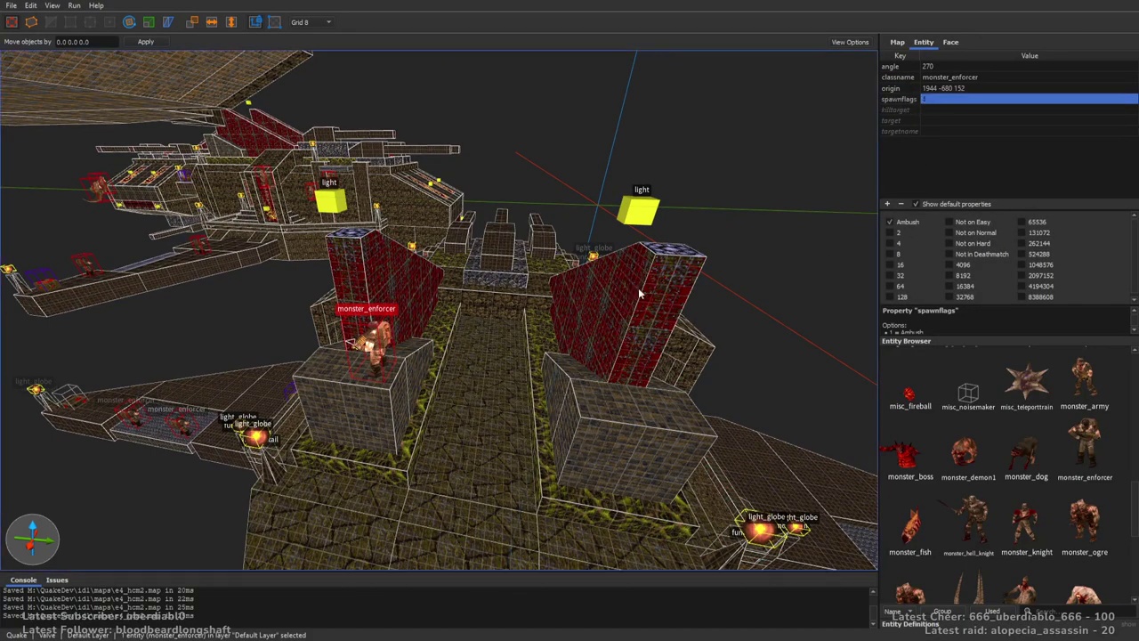
middle_click_drag(637, 294, 339, 323)
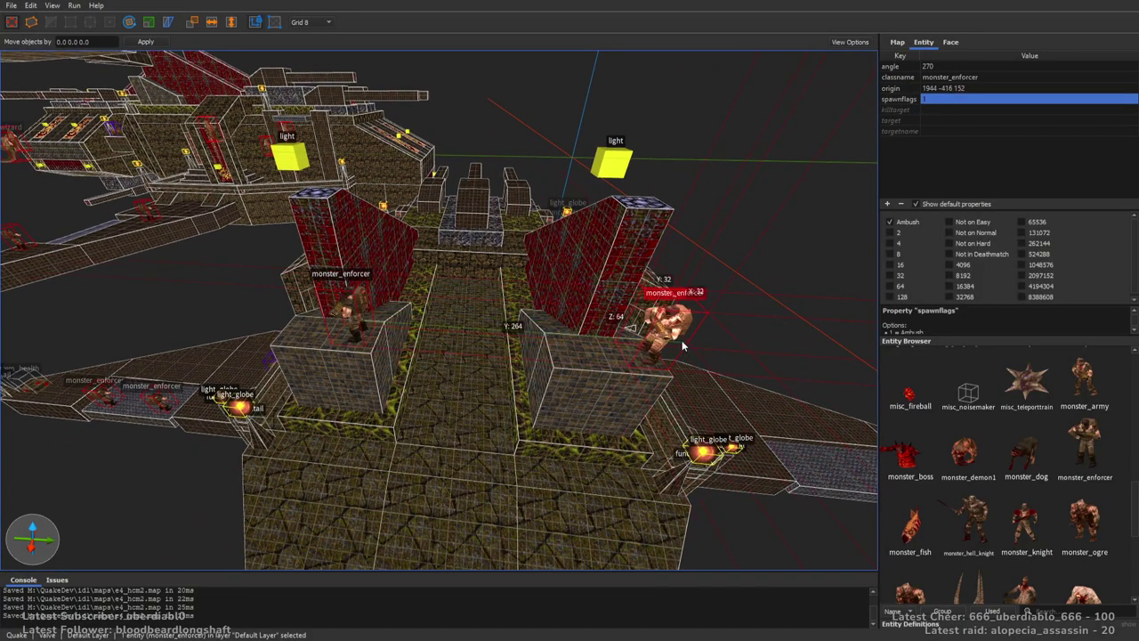
left_click(716, 258)
Place a monster_enforcer on the mossy ledge beside the red fin, rotate it to angle 180 and flag it Ambush.
right_click_drag(715, 258, 583, 340)
scroll(582, 341, "down", 10)
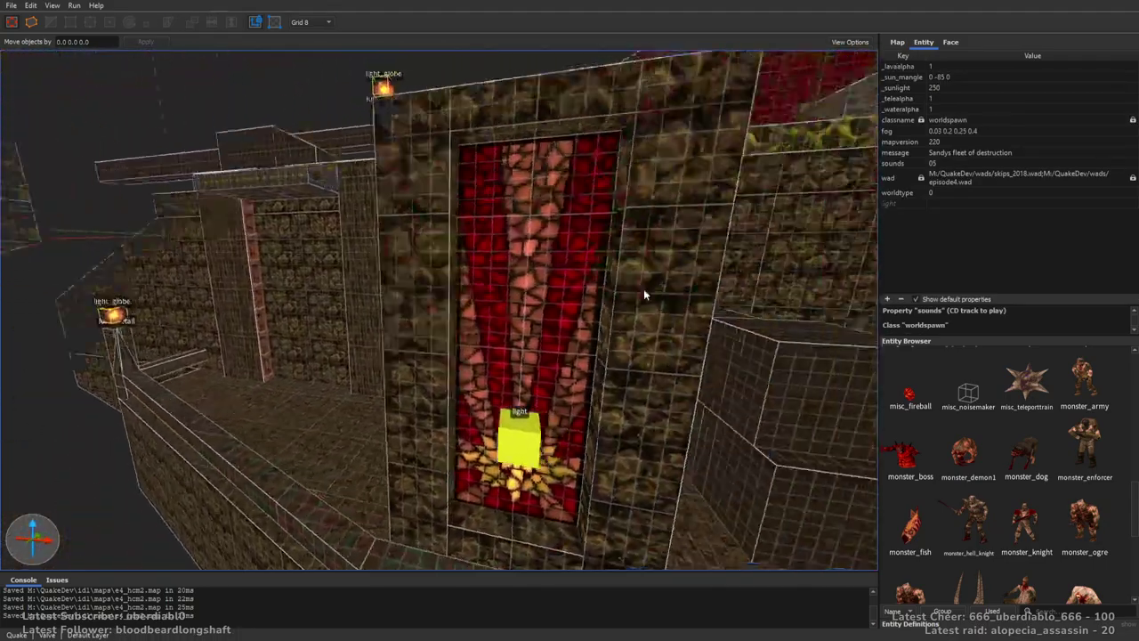
scroll(643, 288, "up", 8)
right_click_drag(650, 287, 602, 193)
scroll(586, 245, "up", 5)
scroll(586, 245, "down", 6)
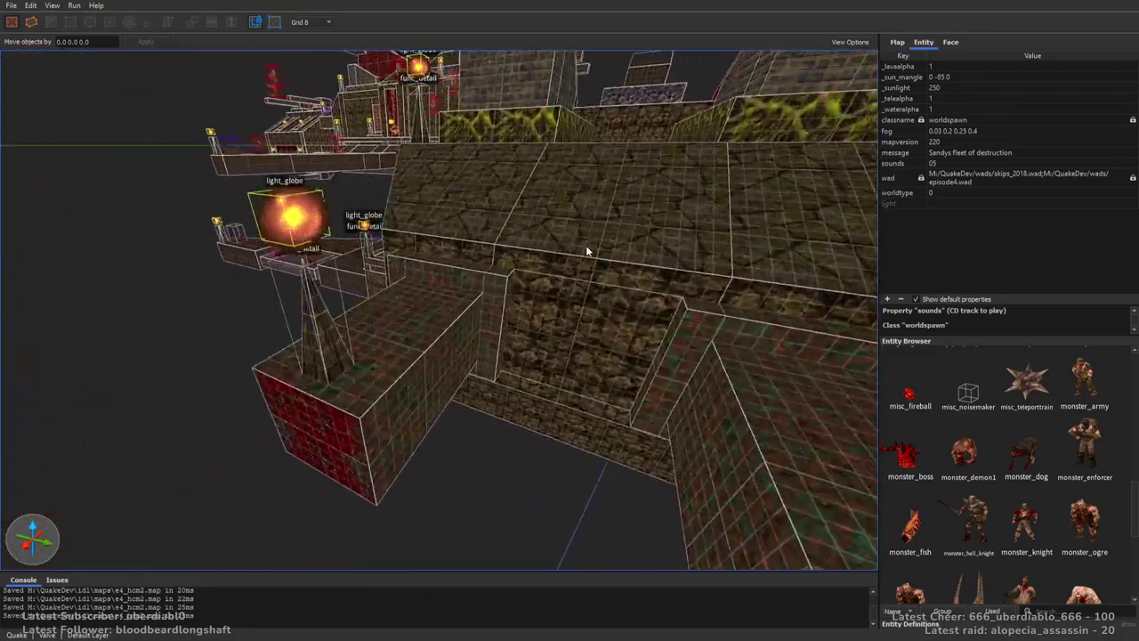
right_click_drag(574, 245, 516, 267)
scroll(604, 190, "down", 5)
left_click_drag(1090, 439, 425, 281)
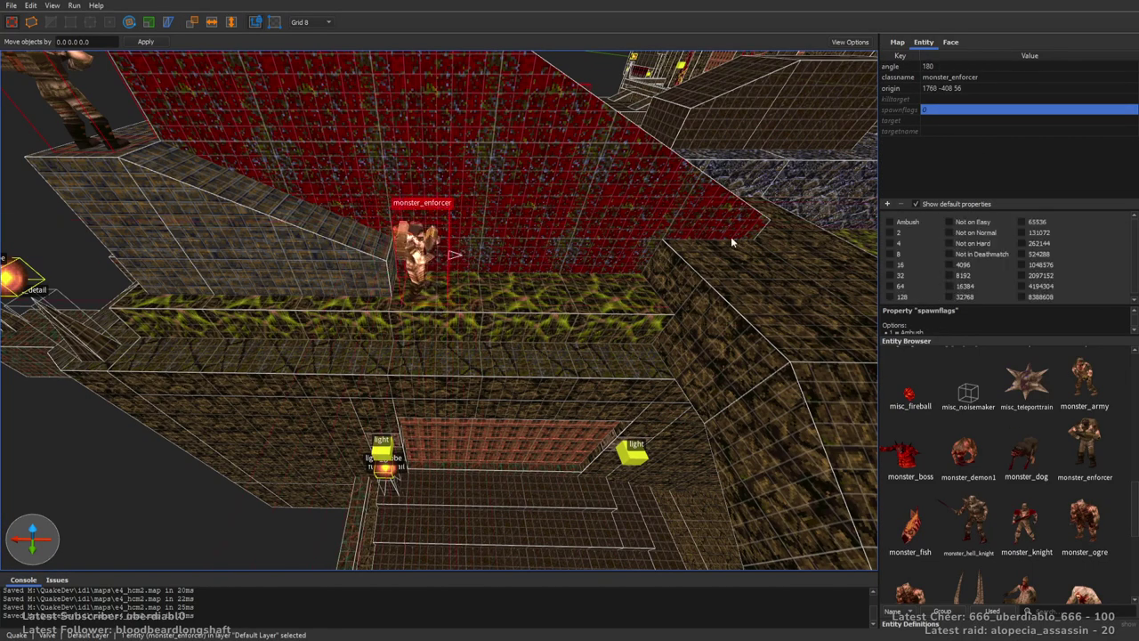
left_click(904, 222)
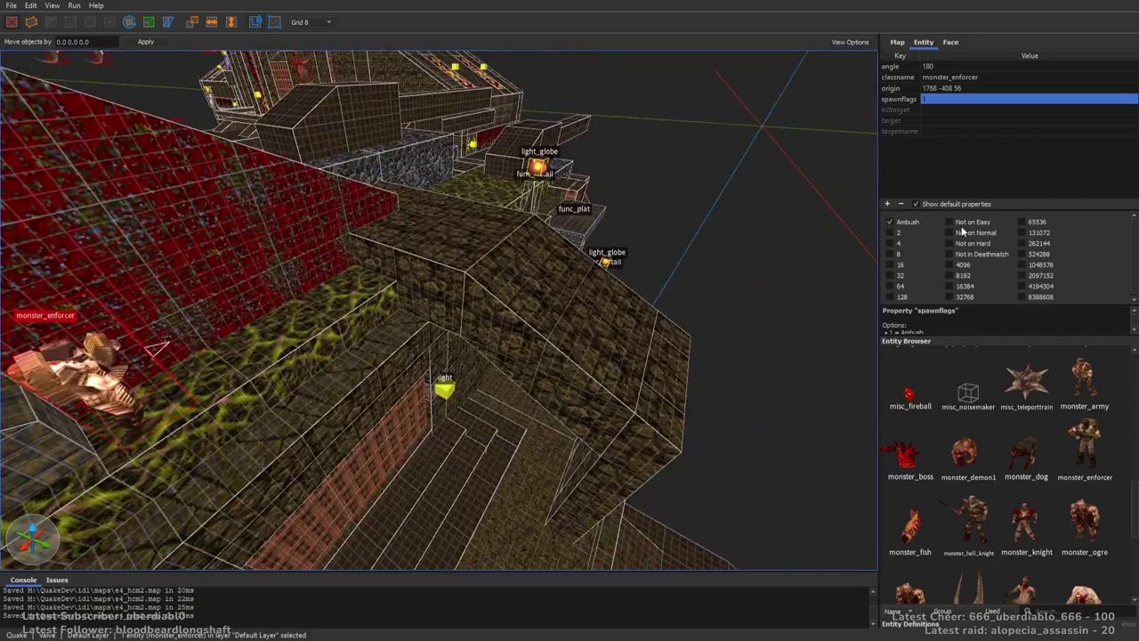
Place a weapon_grenadelauncher pickup on the dark platform at the end of the ship's long gangway.
left_click(752, 194)
right_click_drag(752, 194, 614, 218)
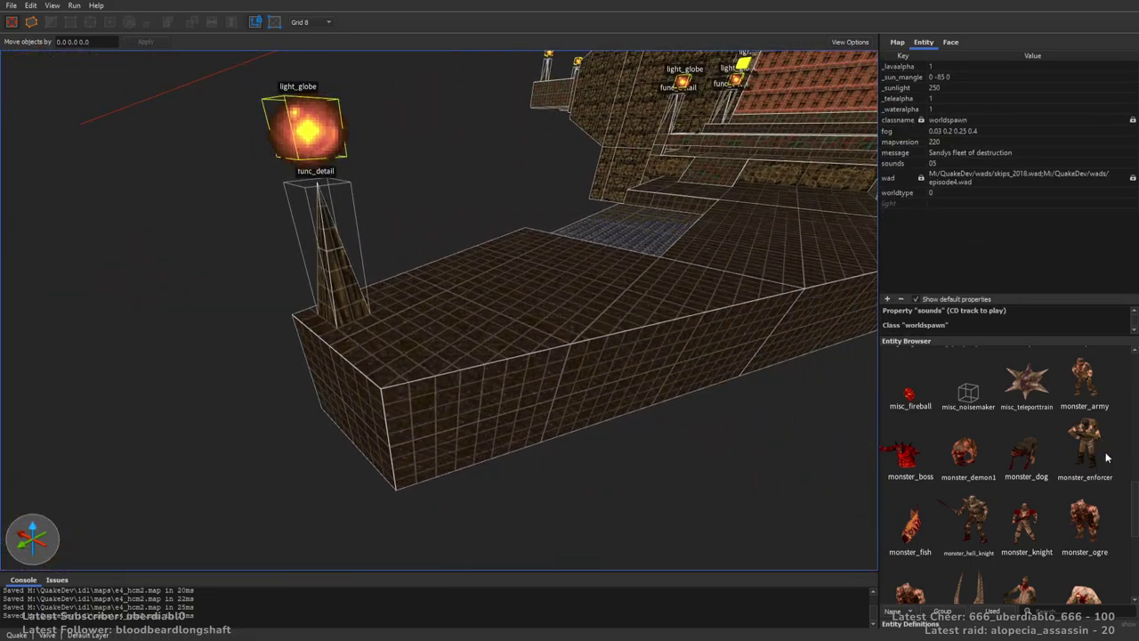
left_click_drag(1130, 503, 1127, 429)
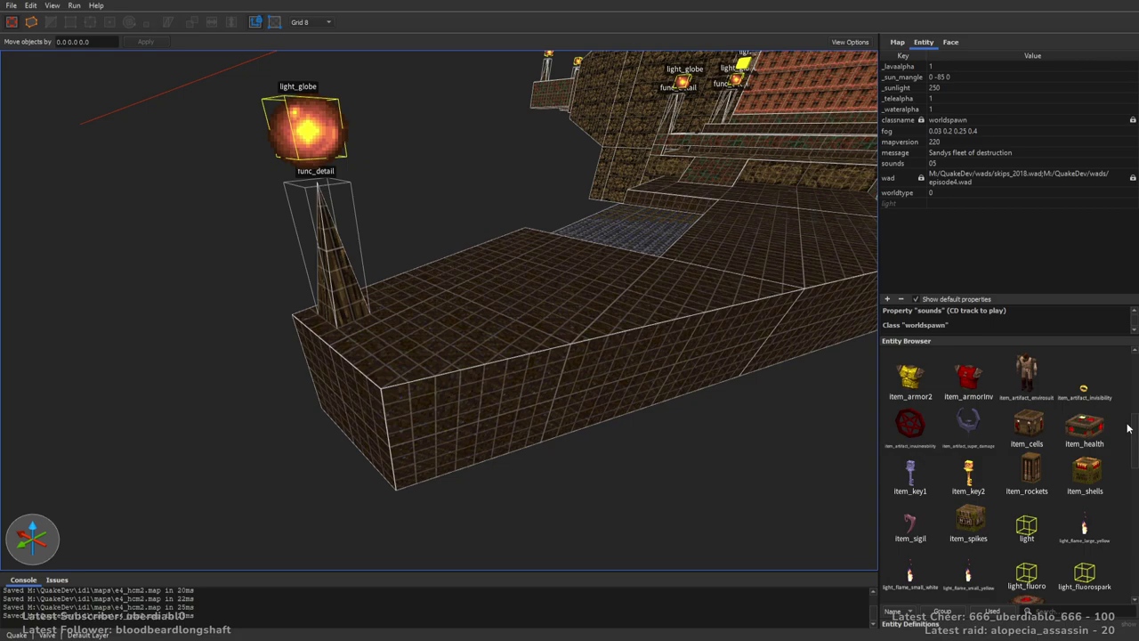
scroll(663, 262, "down", 10)
right_click_drag(663, 261, 657, 275, "alt")
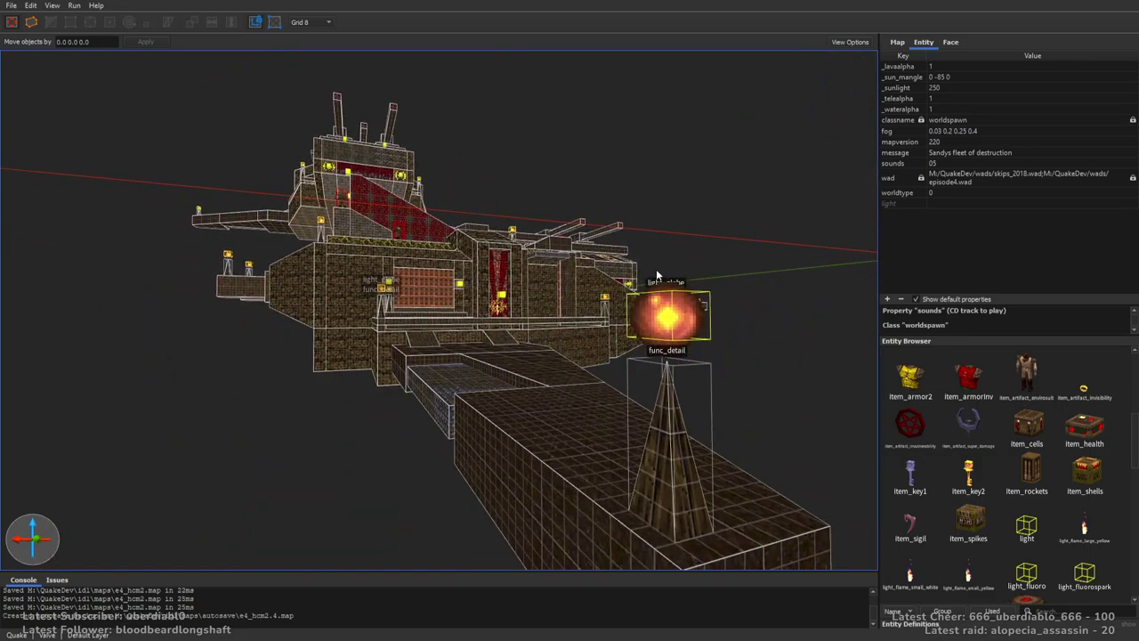
scroll(656, 275, "up", 15)
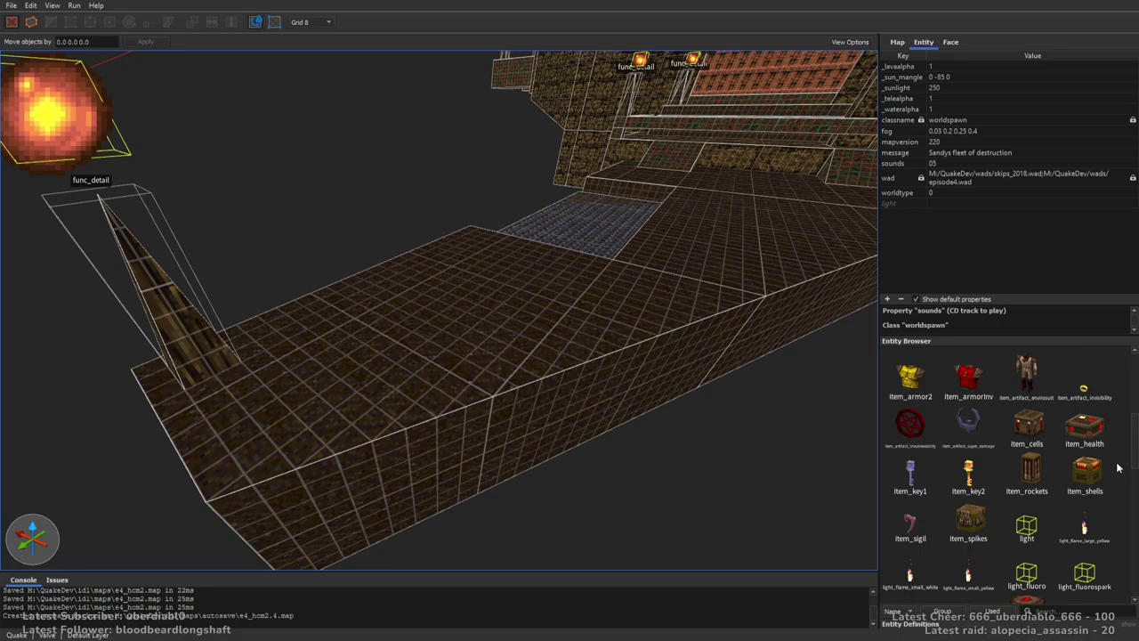
left_click_drag(1133, 439, 1128, 574)
left_click_drag(1014, 536, 453, 336)
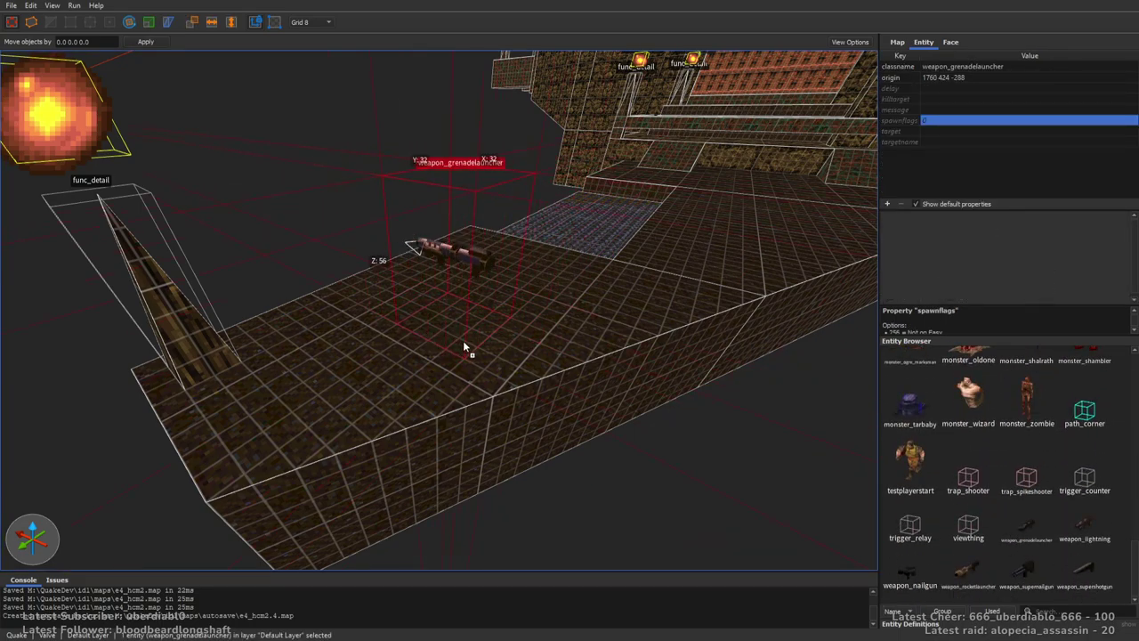
right_click_drag(474, 341, 841, 274)
scroll(842, 274, "down", 3)
left_click(842, 273)
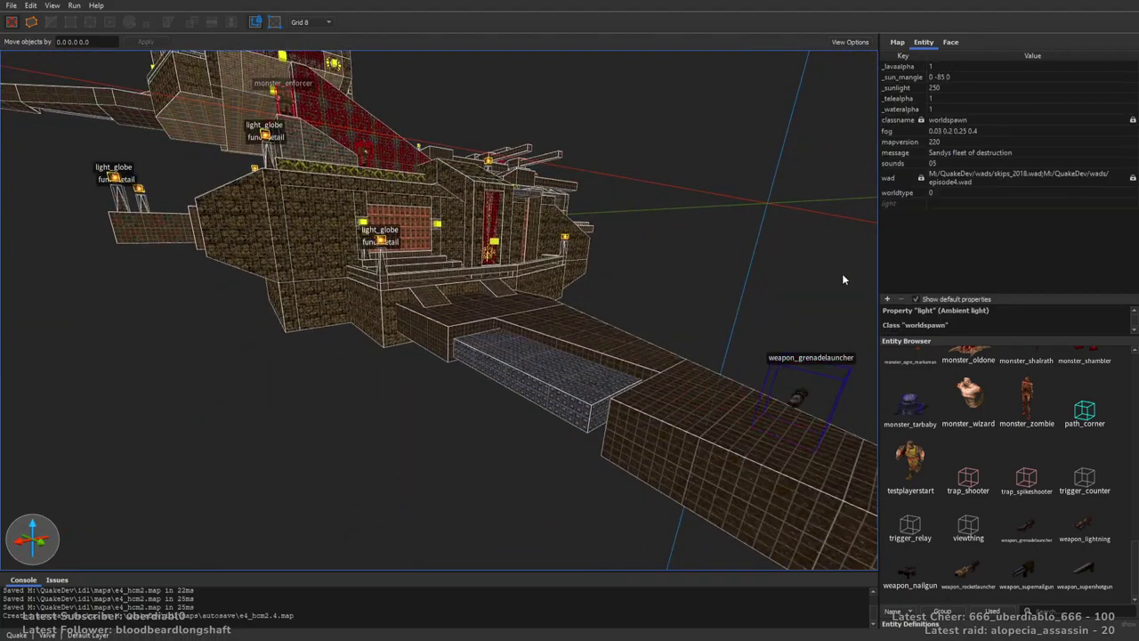
Place an item_health pickup on the deck floor beside the rock wall and the red-green trim.
mouse_move(630, 340)
right_mouse_down()
mouse_move(715, 389)
mouse_move(646, 326)
mouse_move(690, 316)
mouse_move(690, 336)
mouse_move(742, 315)
mouse_move(549, 320)
mouse_move(605, 376)
mouse_move(750, 386)
mouse_move(690, 380)
mouse_move(630, 345)
right_mouse_up()
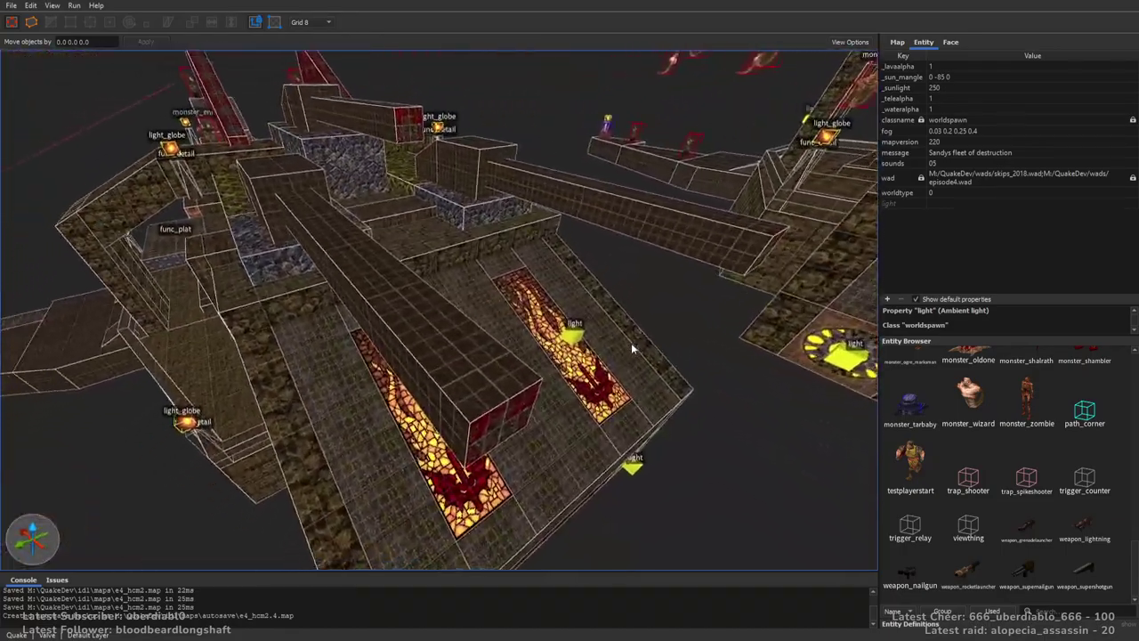
left_click_drag(1130, 555, 1130, 440)
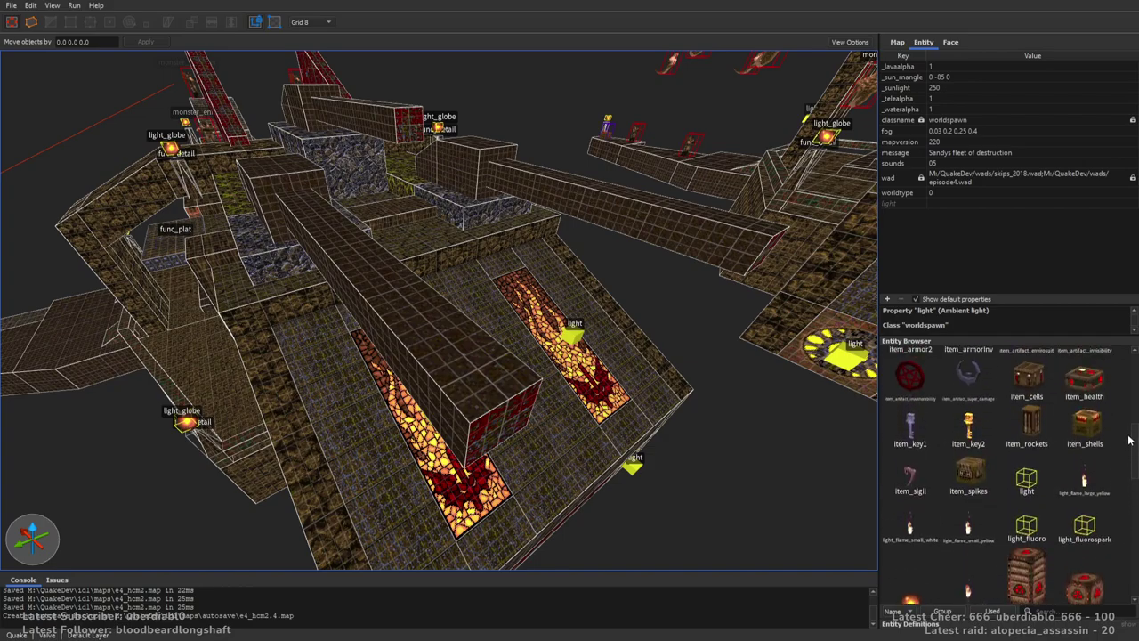
left_click_drag(858, 397, 426, 311)
key("Escape")
right_click_drag(426, 315, 712, 406)
scroll(713, 405, "down", 5)
left_click_drag(1083, 381, 508, 397)
right_click_drag(508, 397, 516, 454)
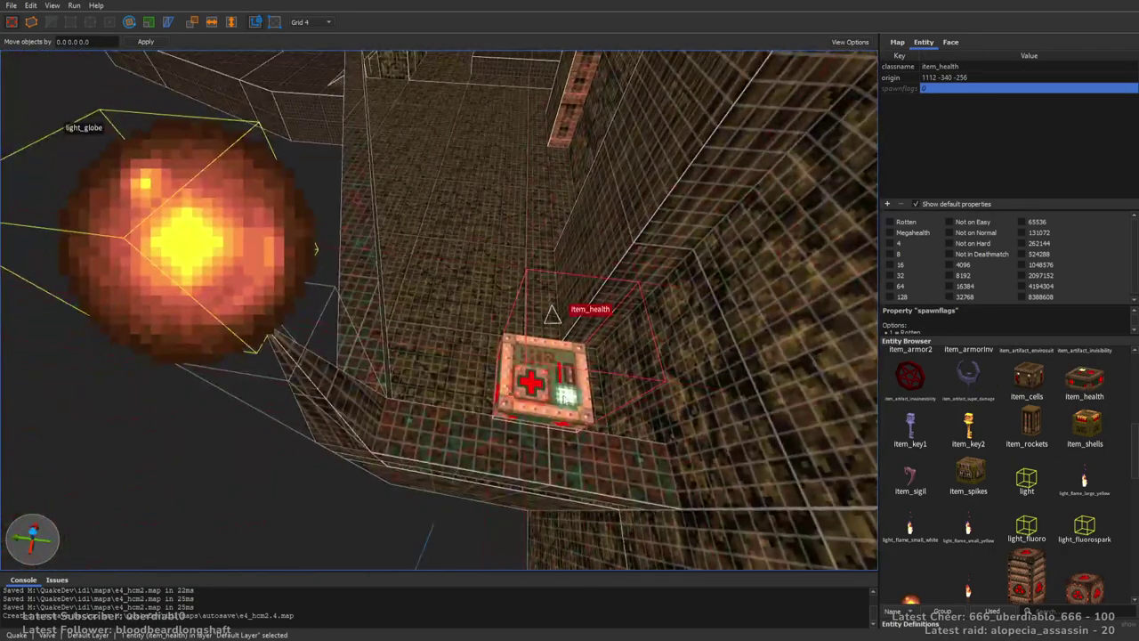
Duplicate the item_health pickup 36 units along Y so two boxes sit side by side.
left_click(566, 392, "ctrl")
right_click_drag(566, 392, 532, 410)
right_click_drag(387, 381, 480, 315)
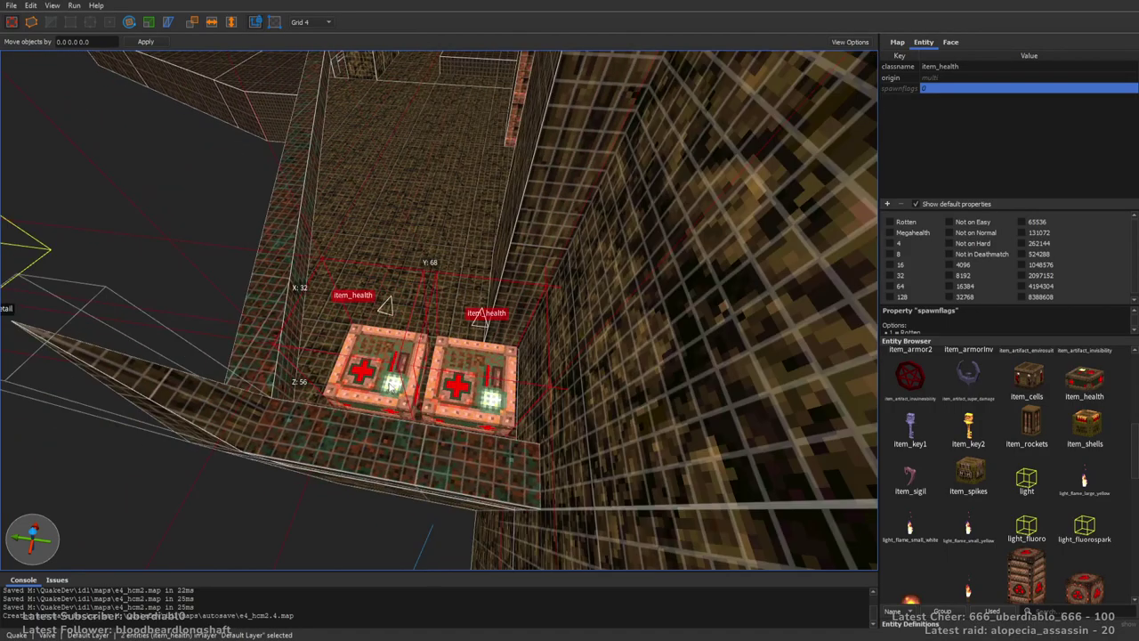
key("Escape")
Reposition the lattice pillars in the blue-floored room, moving one into the corner beside the candle alcove.
right_click_drag(482, 387, 633, 315)
mouse_move(550, 340)
right_mouse_down()
mouse_move(623, 331)
mouse_move(545, 350)
mouse_move(627, 351)
mouse_move(701, 332)
right_mouse_up()
left_click(701, 332)
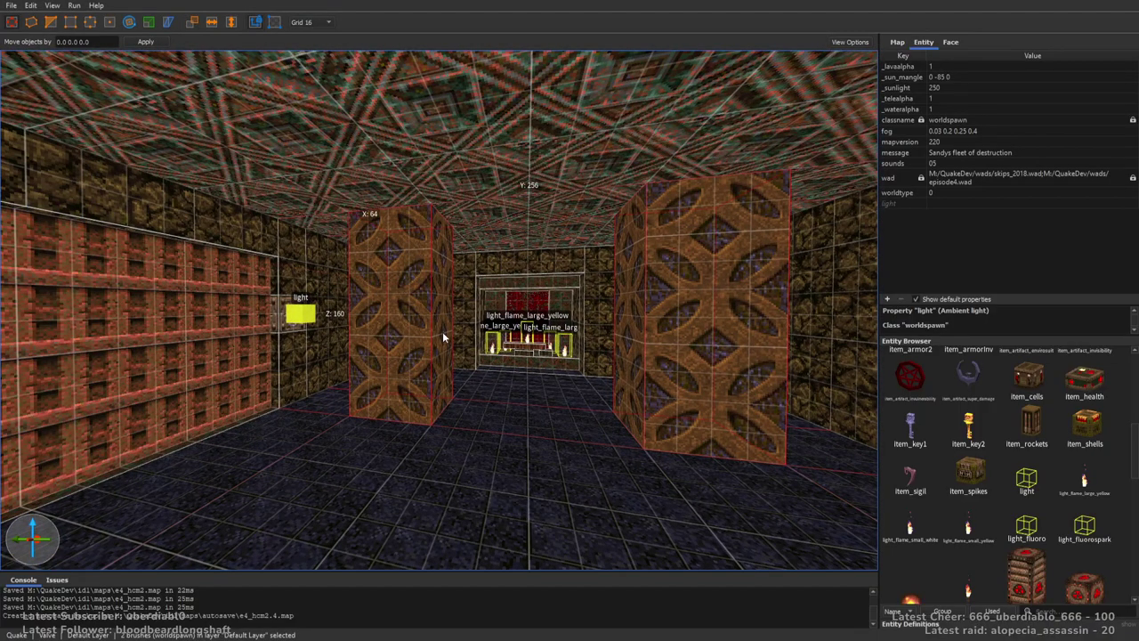
scroll(396, 363, "up", 5)
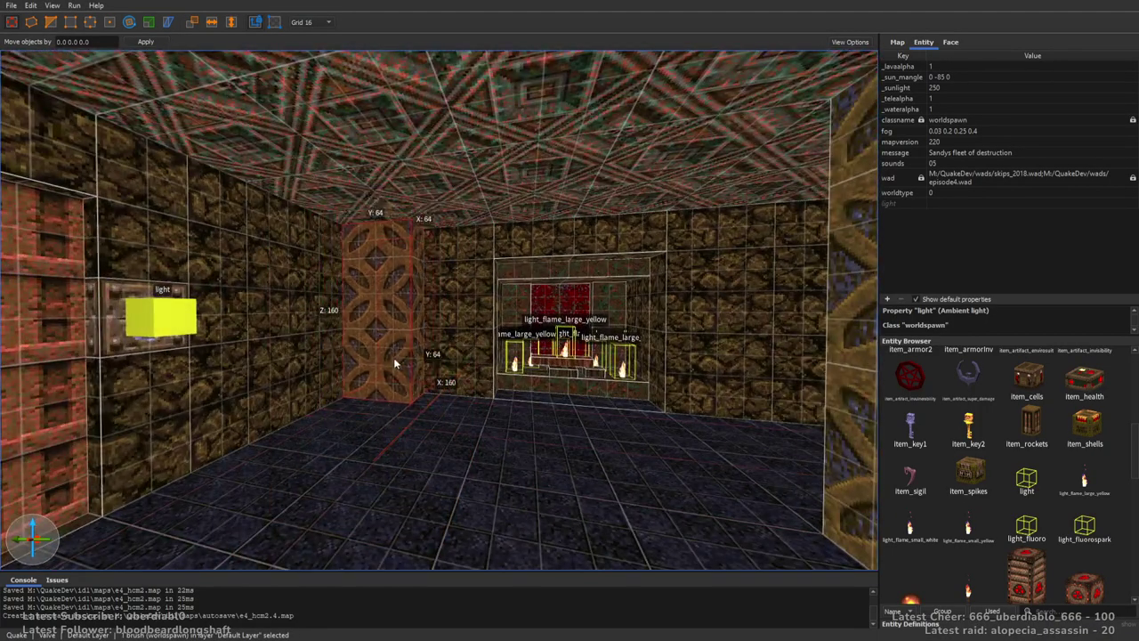
right_click_drag(535, 345, 534, 388)
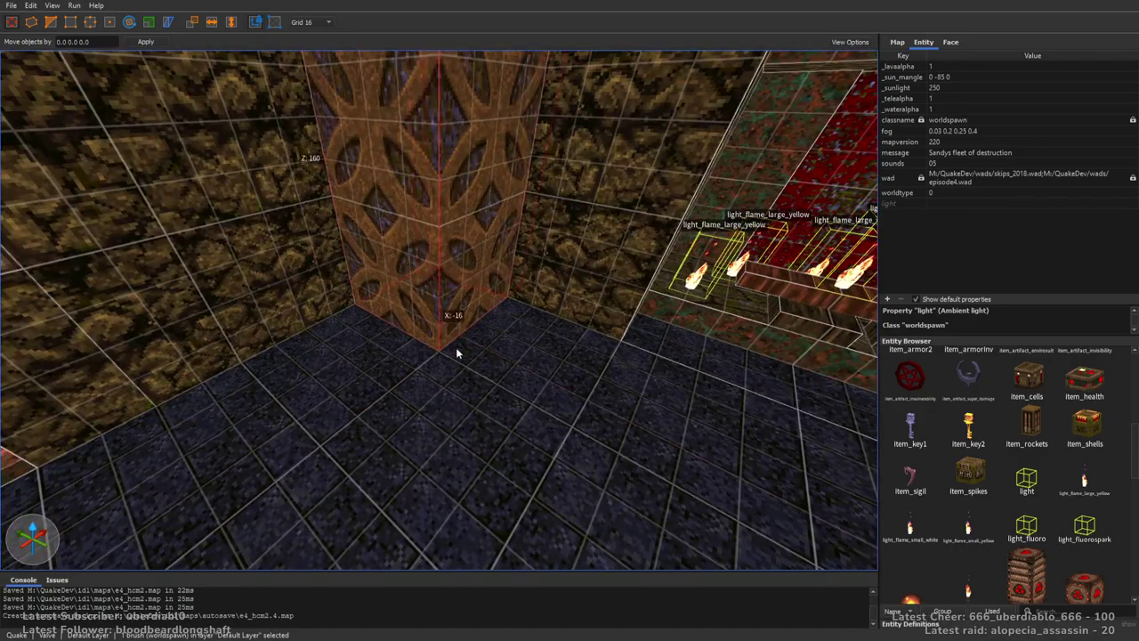
right_click_drag(487, 346, 541, 289)
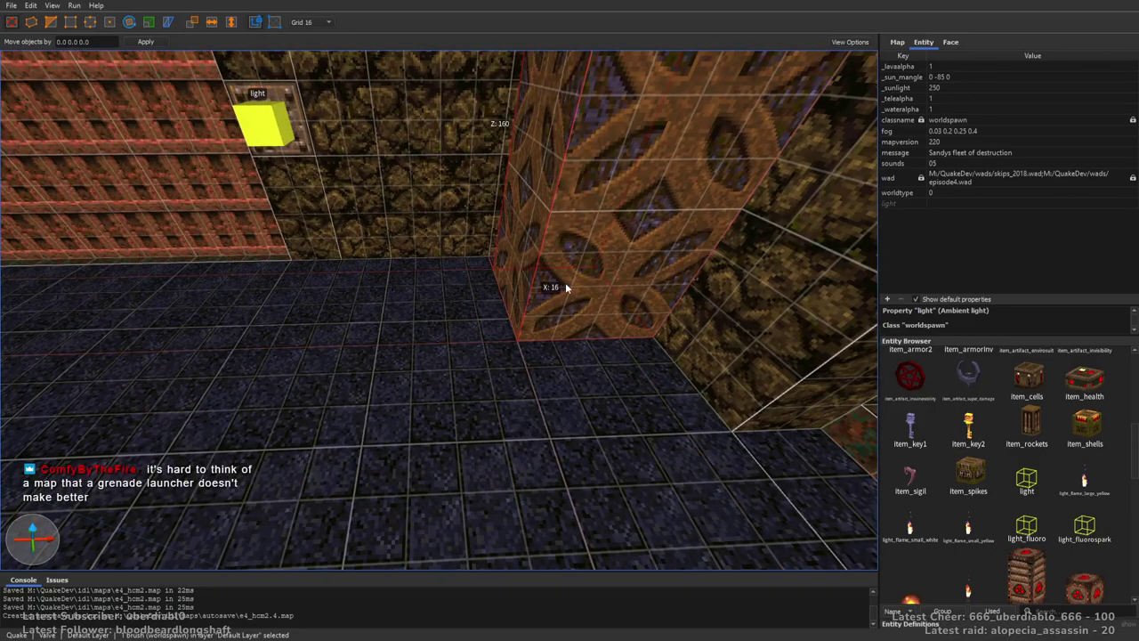
right_click_drag(463, 314, 652, 311)
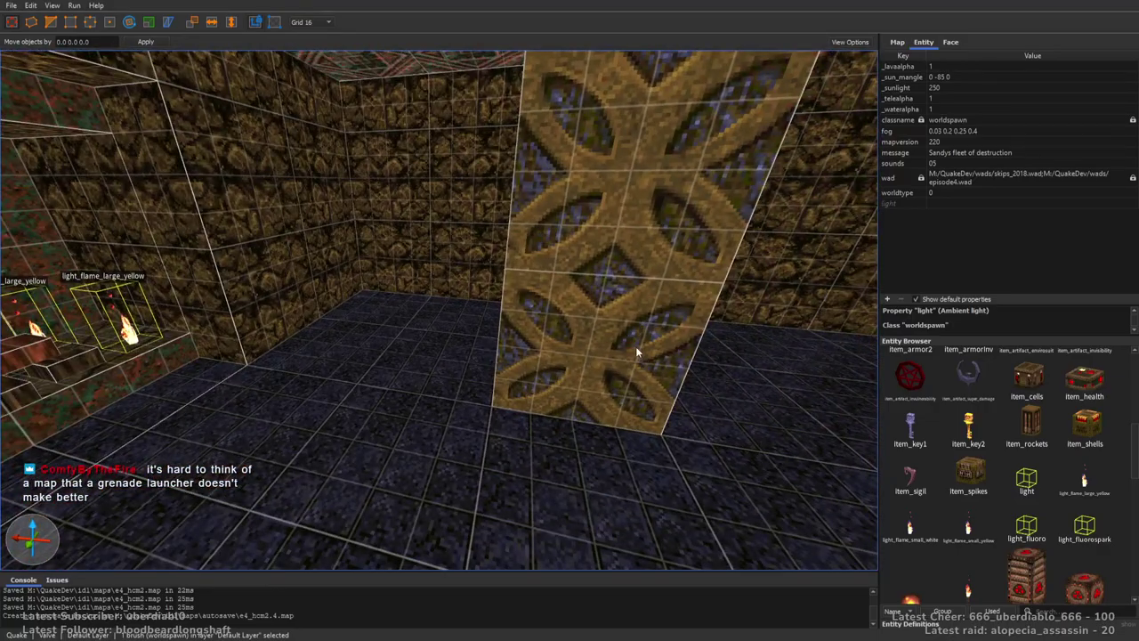
left_click(607, 366)
left_click_drag(637, 376, 463, 350)
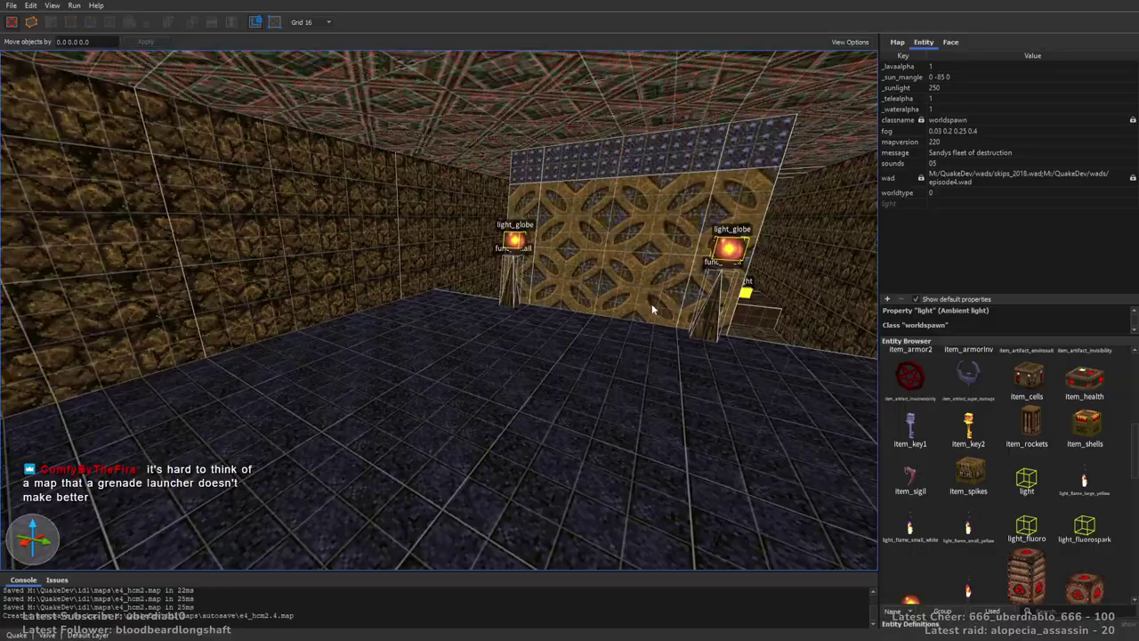
Copy the 64-unit dark cube from the lattice alcove into the blue-floored side passage and stack cubes against the wall.
scroll(652, 303, "up", 10)
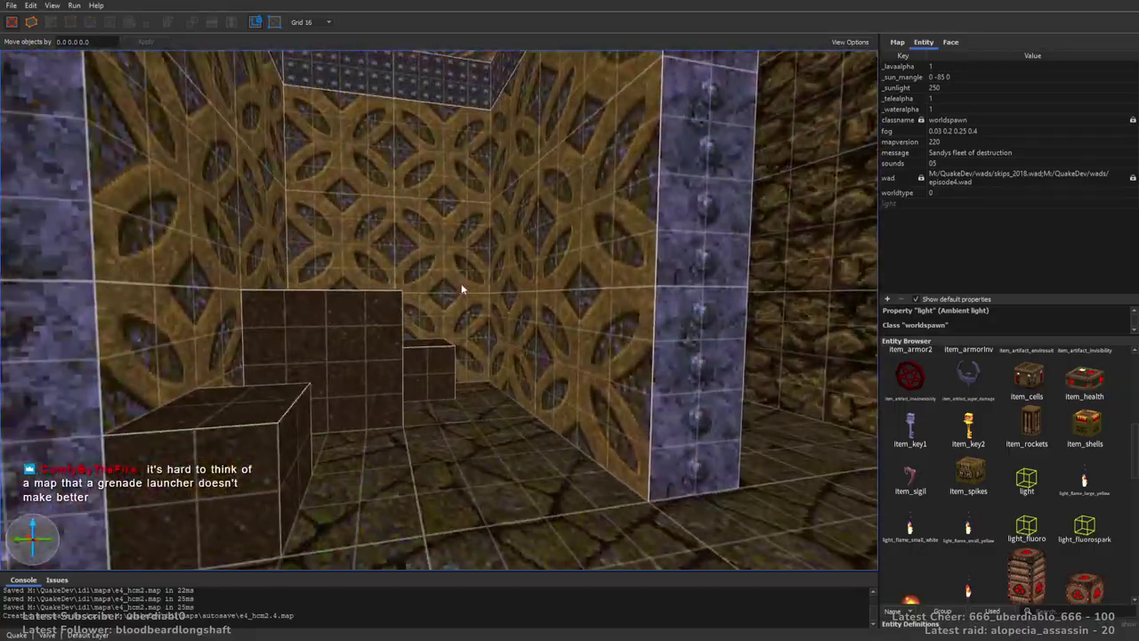
left_click(346, 328)
mouse_move(345, 328)
right_mouse_down()
mouse_move(464, 367)
mouse_move(516, 298)
mouse_move(630, 363)
mouse_move(577, 321)
mouse_move(610, 338)
mouse_move(599, 330)
mouse_move(588, 364)
mouse_move(610, 340)
right_mouse_up()
left_click_drag(610, 340, 541, 331)
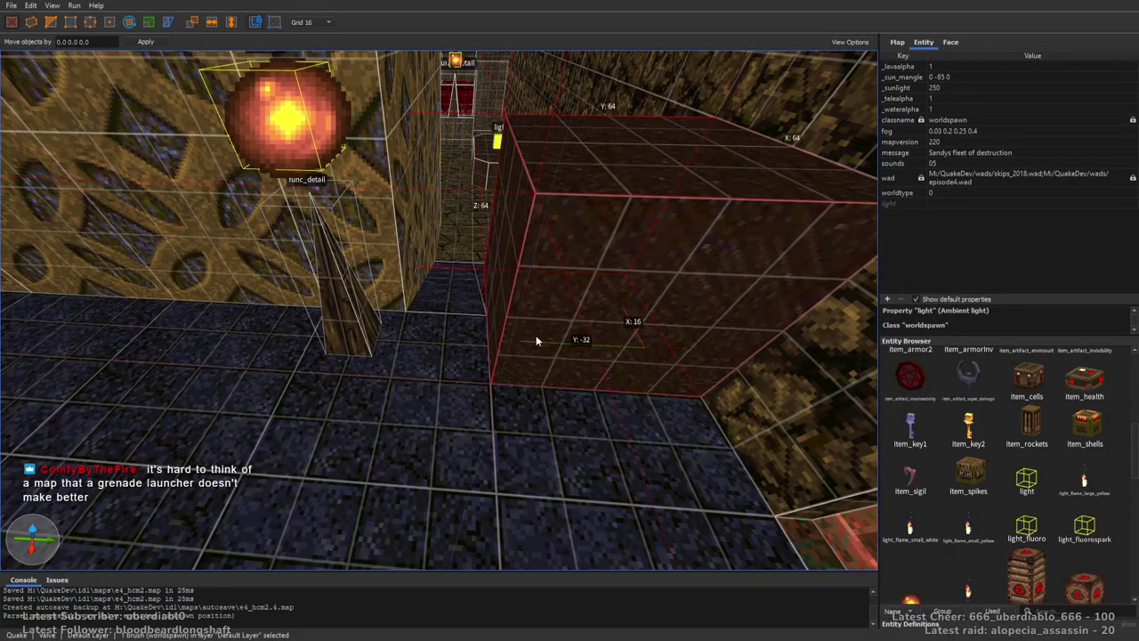
mouse_move(499, 354)
right_mouse_down()
mouse_move(483, 351)
mouse_move(507, 307)
right_mouse_up()
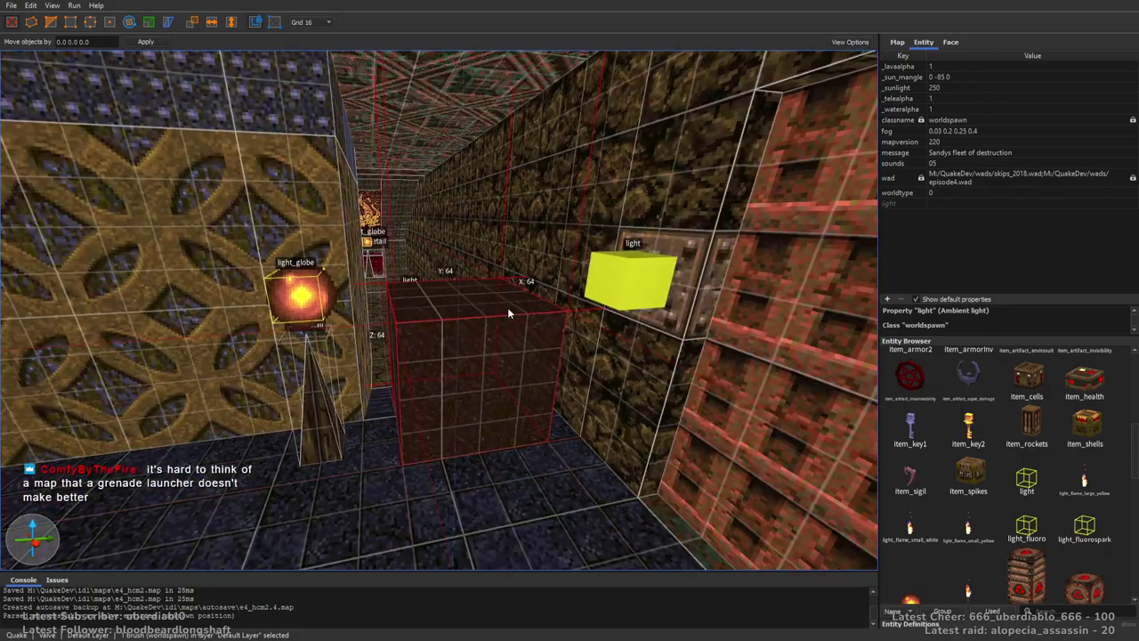
left_click_drag(507, 307, 490, 362)
mouse_move(561, 458)
left_mouse_down()
mouse_move(651, 372)
mouse_move(475, 279)
left_mouse_up()
mouse_move(449, 280)
right_mouse_down()
mouse_move(508, 248)
mouse_move(506, 324)
mouse_move(579, 287)
mouse_move(784, 251)
mouse_move(467, 306)
mouse_move(458, 331)
right_mouse_up()
Place a copy of the 32-unit dark cube at the passage mouth beside the blue studded pillar.
left_click(439, 320, "ctrl")
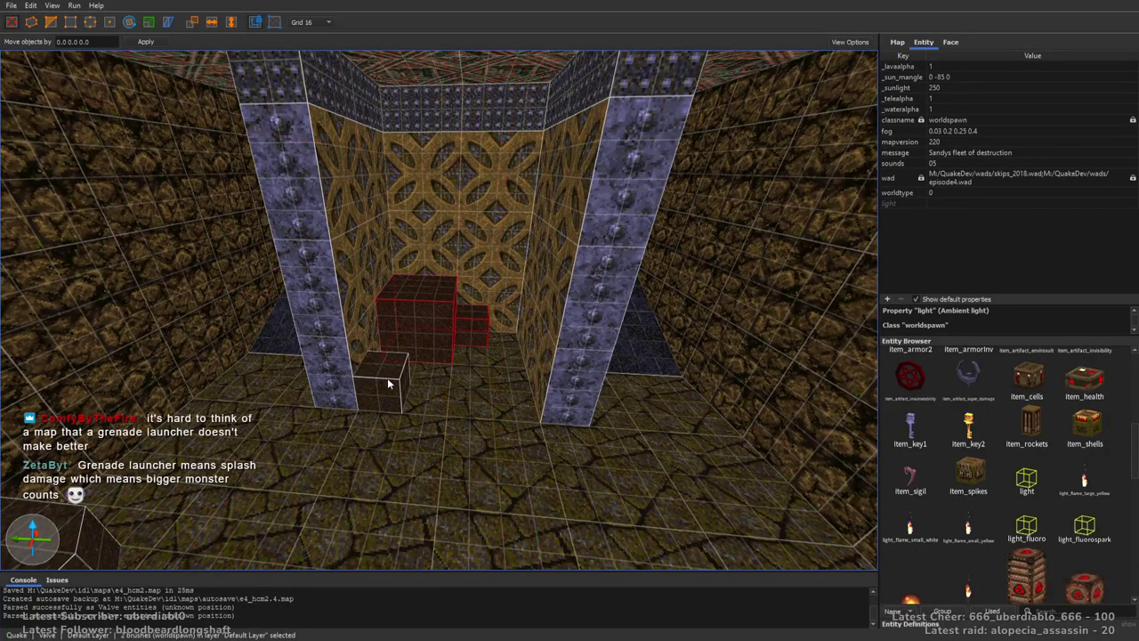
right_click_drag(404, 384, 489, 376)
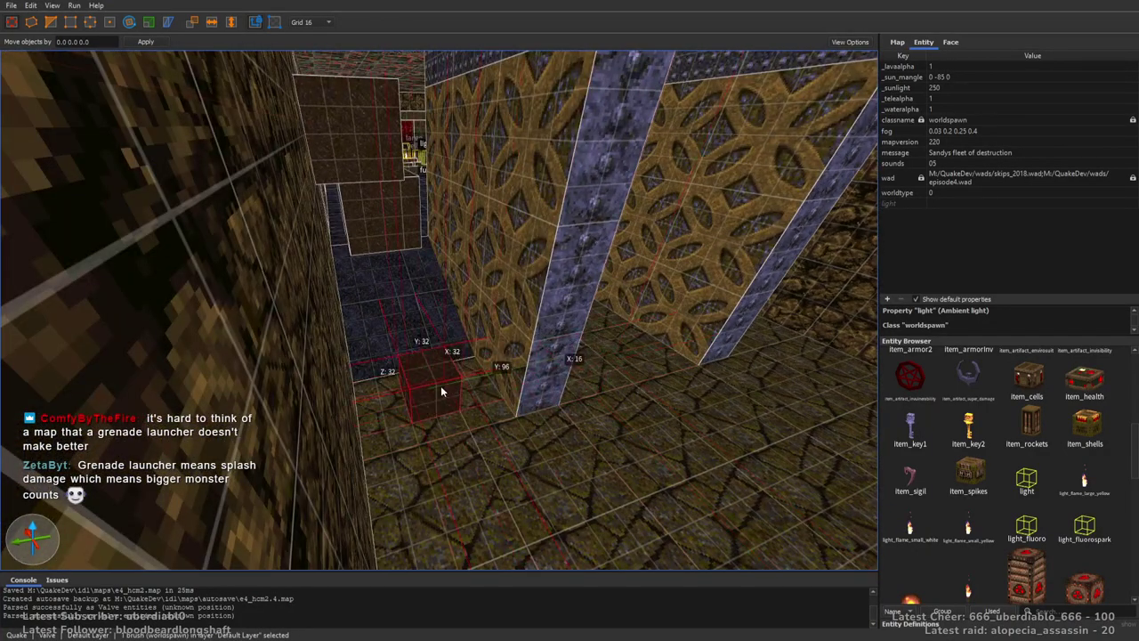
left_click_drag(459, 373, 405, 390)
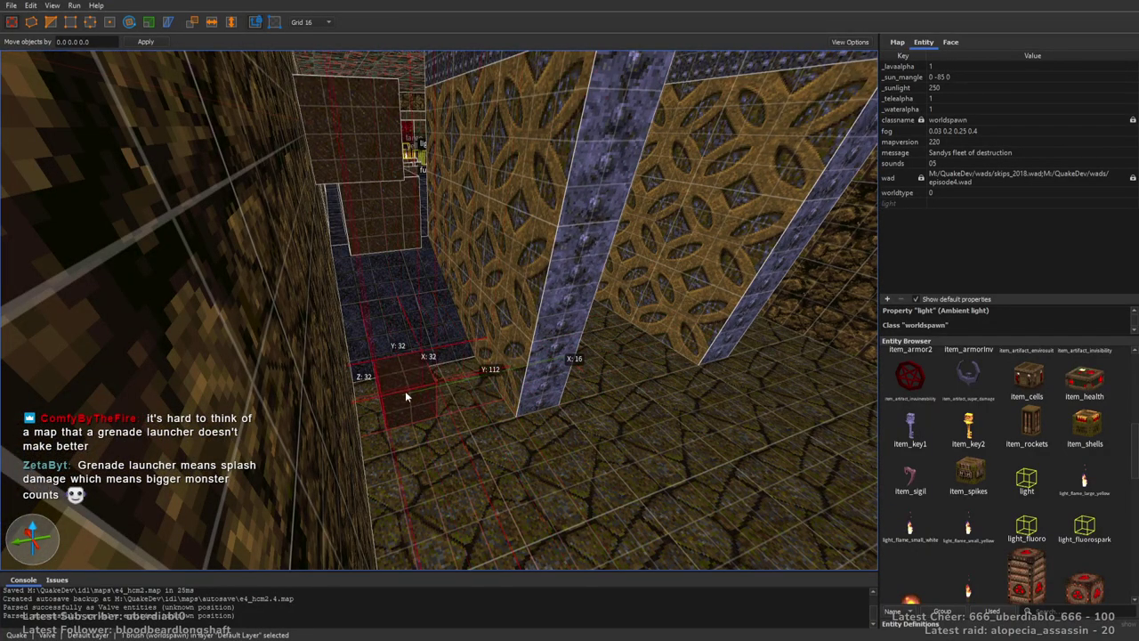
mouse_move(405, 390)
right_mouse_down()
mouse_move(435, 397)
mouse_move(459, 372)
mouse_move(522, 389)
right_mouse_up()
Place copies of the 64-unit dark cube next to the small one, screening the end of the side passage.
left_click_drag(496, 389, 248, 431)
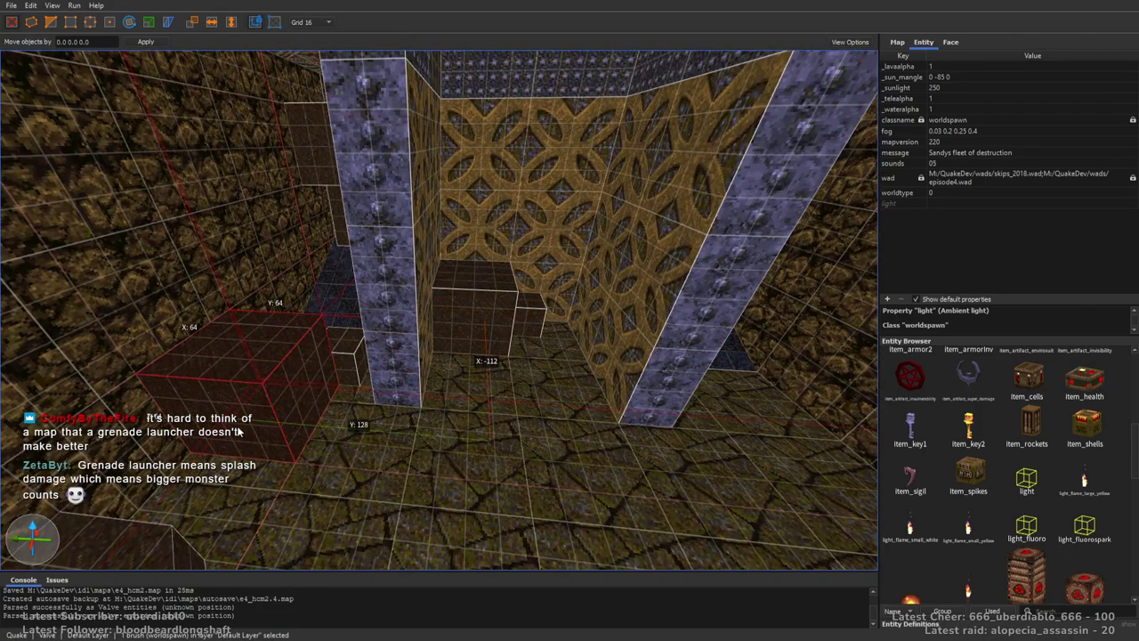
mouse_move(540, 410)
right_mouse_down()
mouse_move(508, 407)
mouse_move(537, 407)
mouse_move(535, 418)
mouse_move(402, 444)
mouse_move(557, 416)
mouse_move(523, 416)
right_mouse_up()
mouse_move(378, 366)
right_mouse_down()
mouse_move(545, 326)
mouse_move(539, 348)
mouse_move(417, 360)
right_mouse_up()
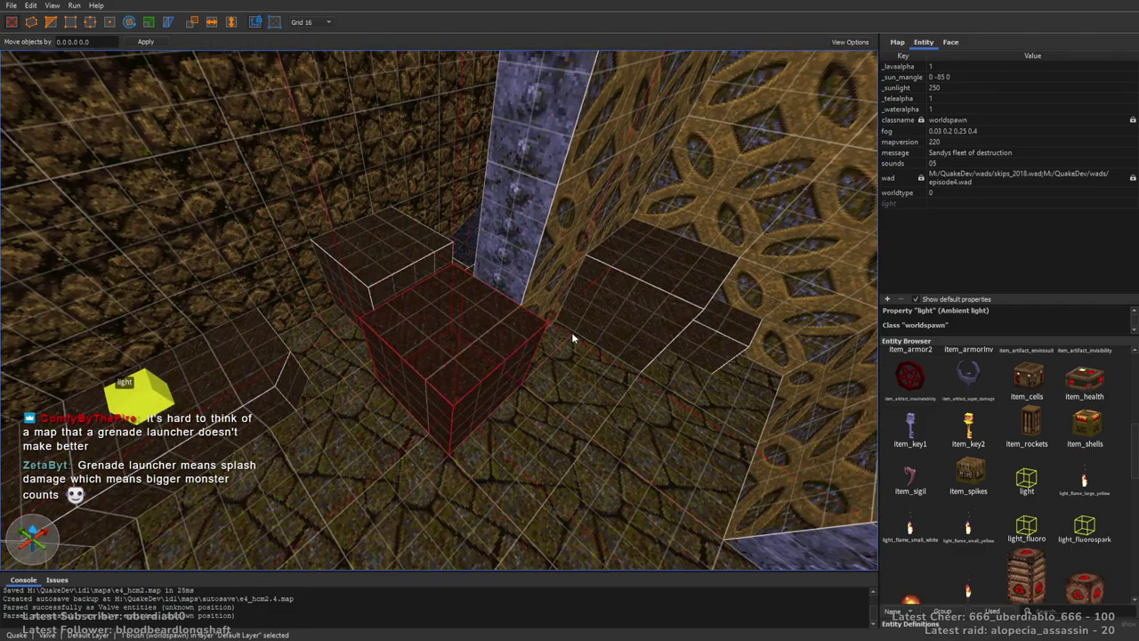
key("Escape")
Place an item_rockets pickup behind the cubes in the side passage and adjust its position on grid 4.
mouse_move(541, 357)
right_mouse_down()
mouse_move(446, 372)
mouse_move(540, 353)
mouse_move(507, 353)
mouse_move(603, 365)
right_mouse_up()
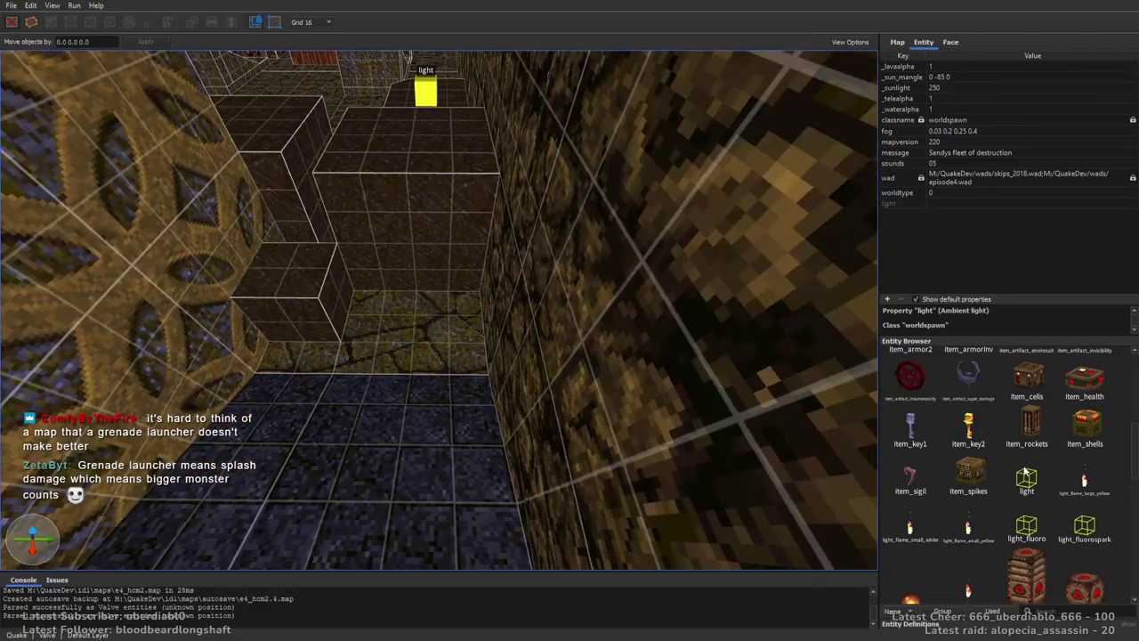
left_click_drag(1030, 433, 478, 380)
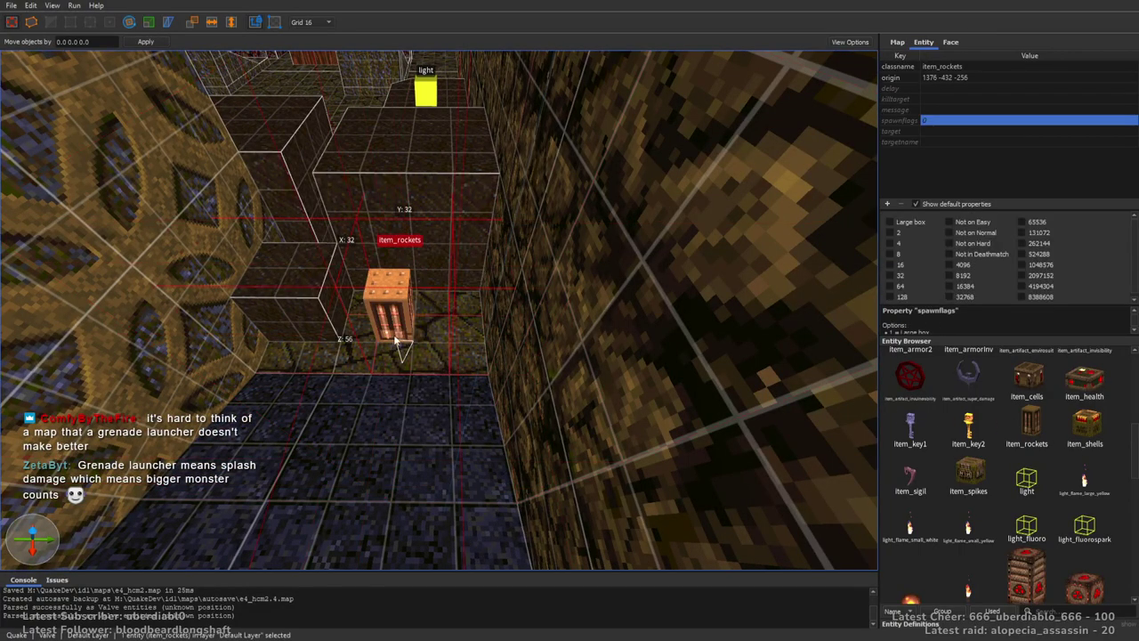
key("bracketleft")
key("bracketleft")
left_click_drag(400, 342, 423, 331)
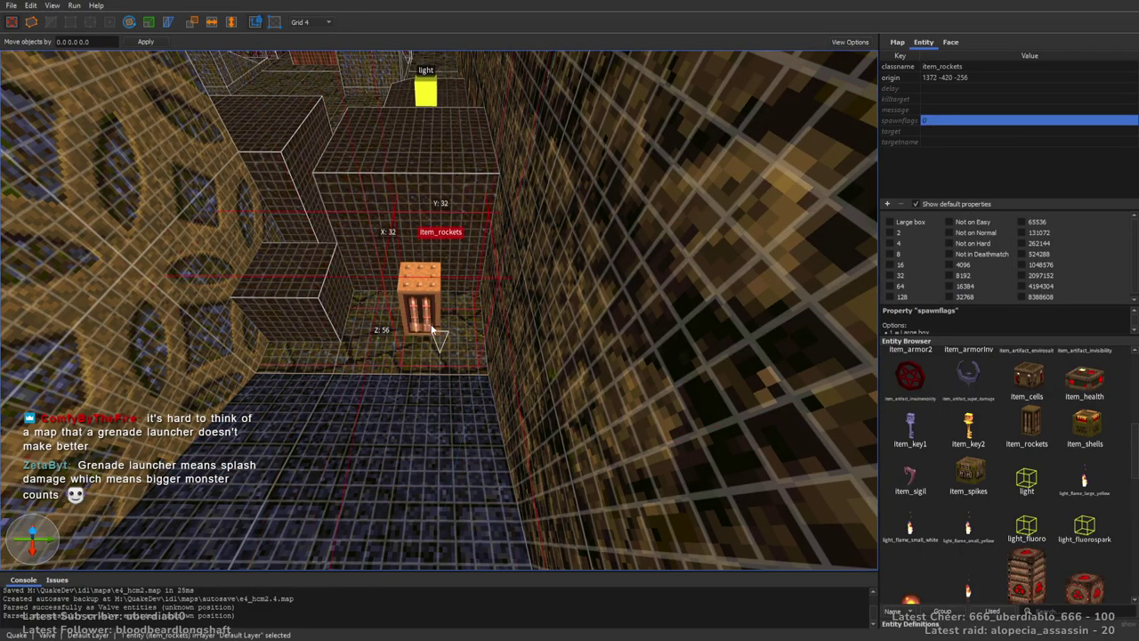
key("bracketright")
Duplicate the 32-unit dark cube onto the top of the 64-unit cube beside the item_rockets pickup.
mouse_move(549, 419)
right_mouse_down()
mouse_move(459, 421)
mouse_move(519, 373)
right_mouse_up()
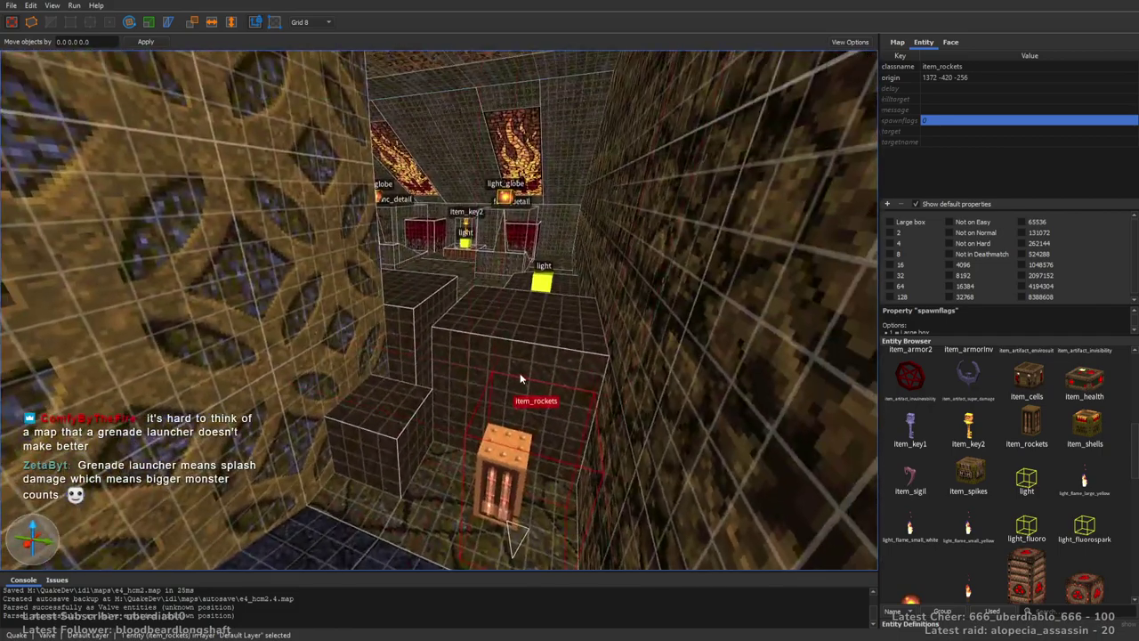
left_click_drag(343, 445, 381, 424)
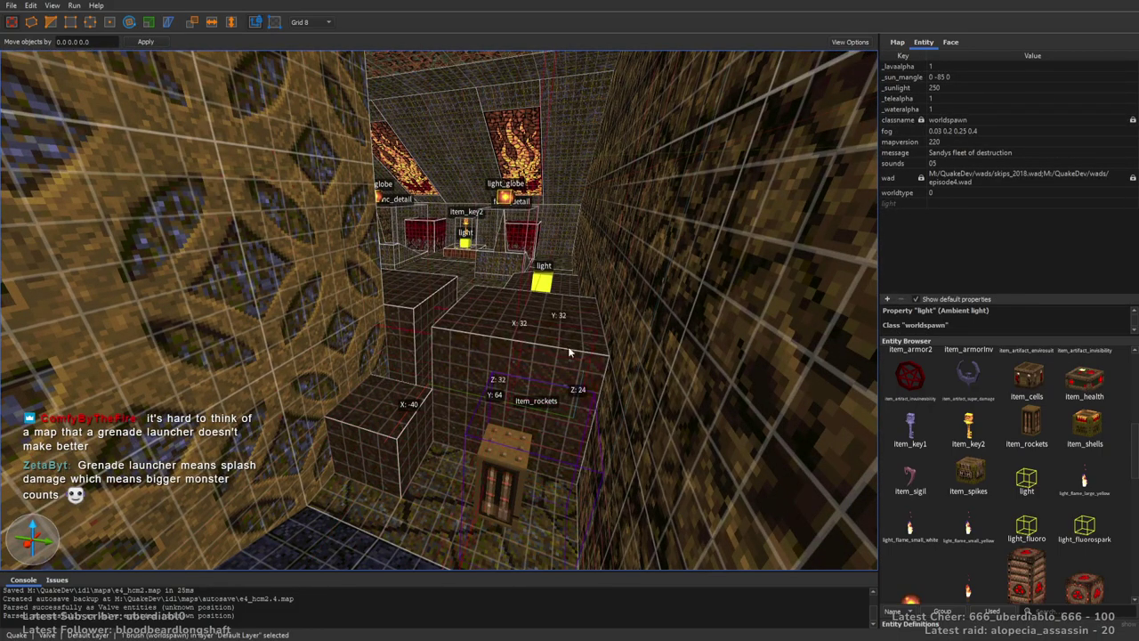
mouse_move(551, 303)
right_mouse_down()
mouse_move(529, 353)
mouse_move(681, 318)
mouse_move(738, 331)
mouse_move(742, 305)
mouse_move(564, 351)
mouse_move(604, 399)
mouse_move(641, 374)
right_mouse_up()
key("Escape")
Draw a 64 × 96 × 96 unit brush with the trigger texture around the rockets nook behind the cubes.
left_click(950, 41)
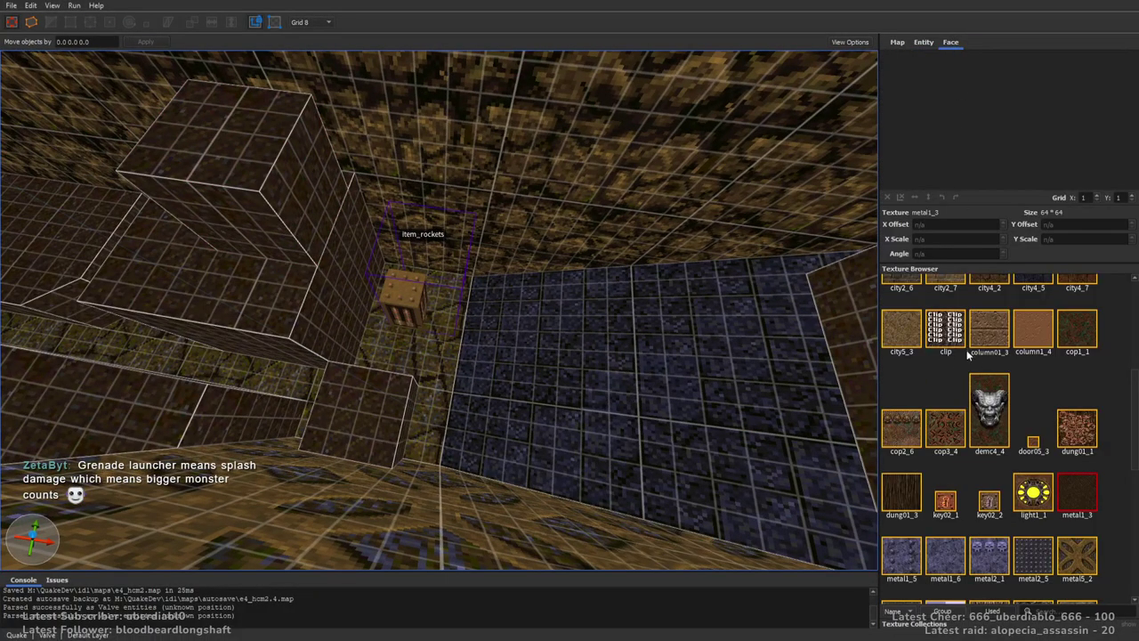
left_click_drag(1135, 422, 1128, 564)
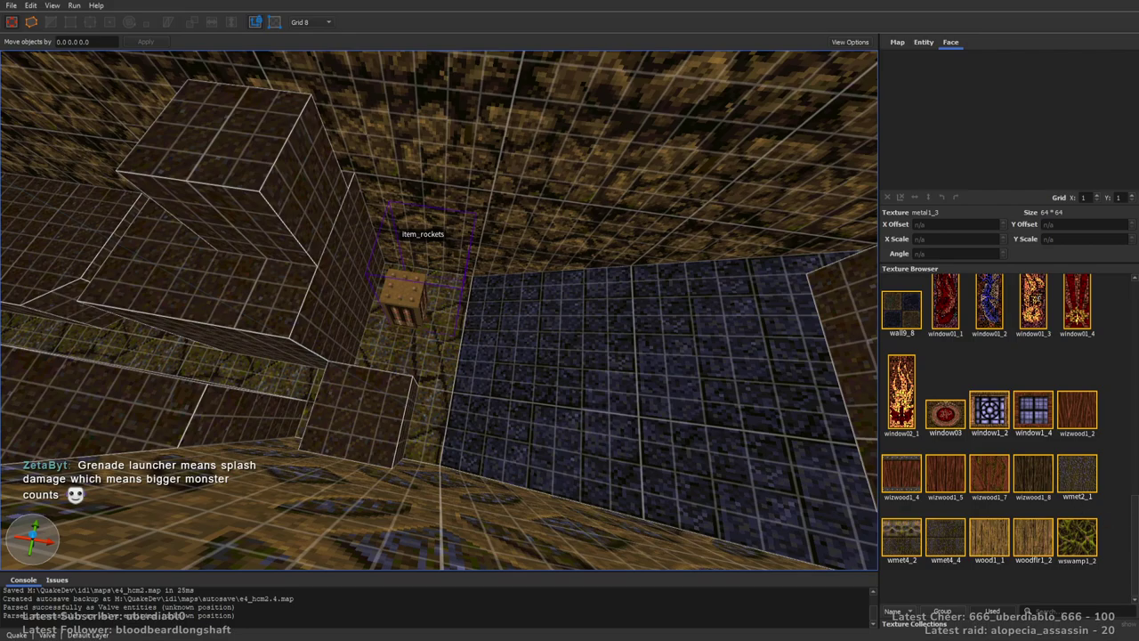
left_click_drag(1132, 517, 1131, 466)
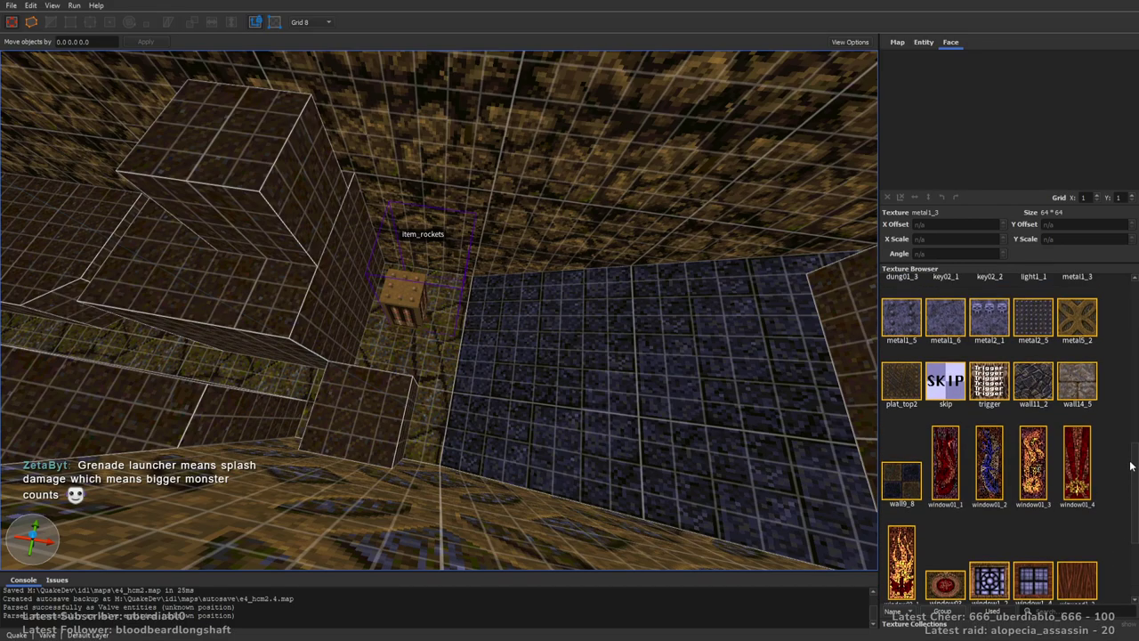
left_click(989, 381)
right_click_drag(569, 294, 415, 330)
key("plus")
mouse_move(352, 425)
left_mouse_down()
mouse_move(344, 417)
mouse_move(374, 374)
mouse_move(449, 291)
left_mouse_up()
right_click_drag(449, 291, 556, 310)
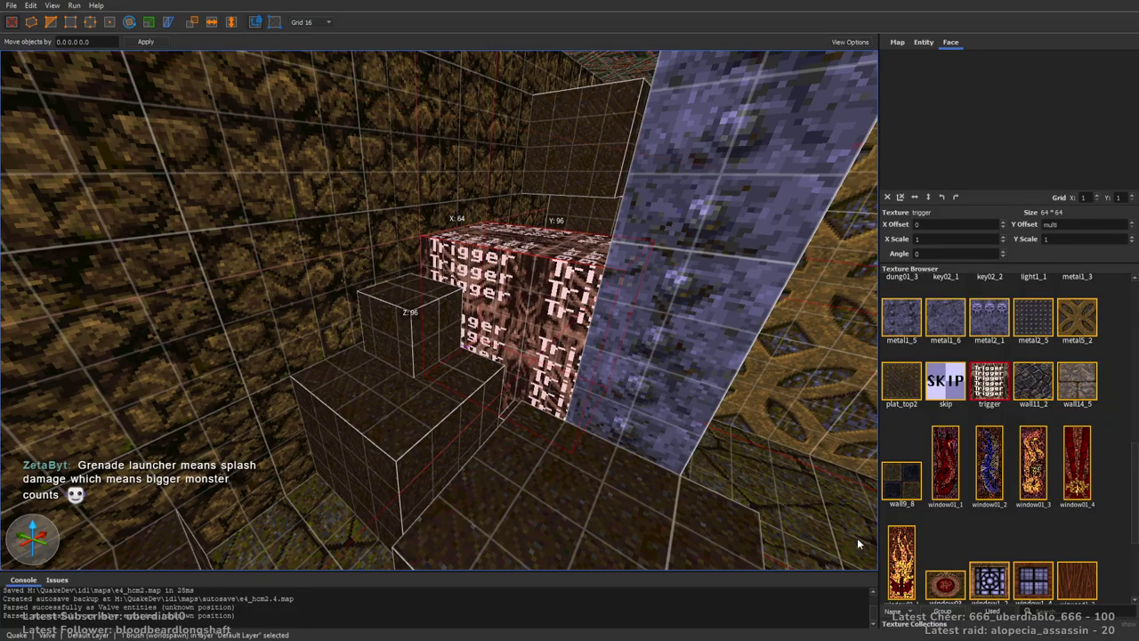
mouse_move(852, 554)
right_mouse_down()
mouse_move(564, 390)
mouse_move(737, 407)
mouse_move(771, 356)
mouse_move(579, 394)
mouse_move(537, 390)
mouse_move(542, 374)
mouse_move(447, 376)
mouse_move(511, 371)
mouse_move(580, 341)
mouse_move(558, 265)
mouse_move(552, 339)
mouse_move(403, 272)
mouse_move(501, 368)
mouse_move(507, 393)
mouse_move(521, 369)
mouse_move(508, 382)
mouse_move(595, 449)
mouse_move(570, 425)
mouse_move(537, 285)
right_mouse_up()
key("Escape")
Paste a copy of the ceiling light fixture from the lattice alcove.
scroll(564, 390, "up", 5)
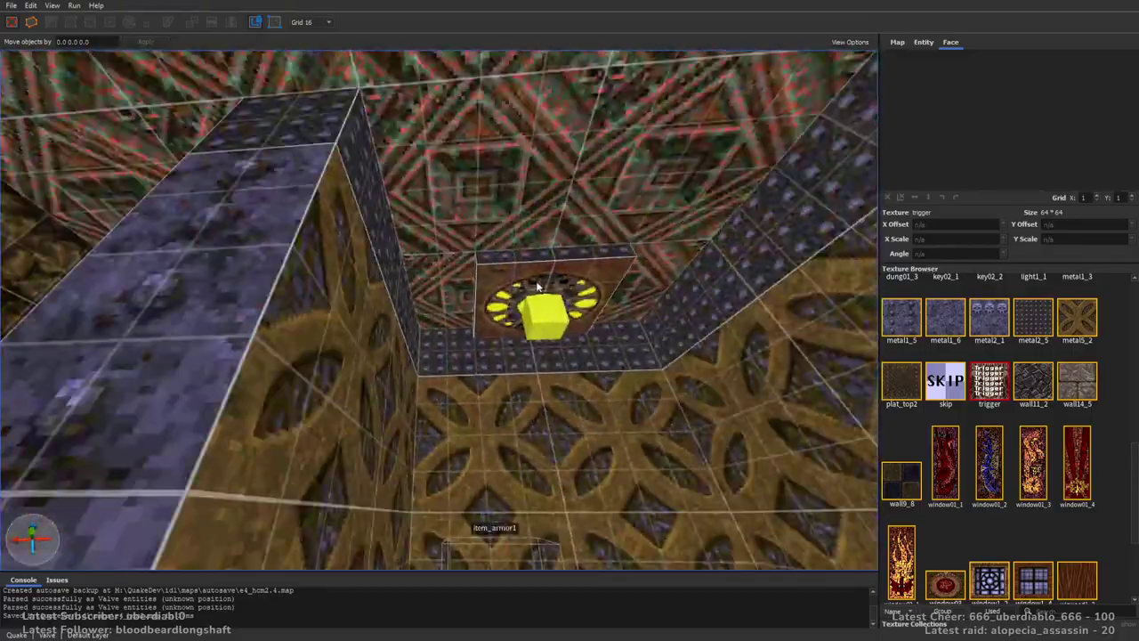
mouse_move(605, 336)
right_mouse_down()
mouse_move(490, 382)
mouse_move(460, 412)
mouse_move(481, 294)
mouse_move(475, 263)
mouse_move(620, 333)
mouse_move(719, 325)
mouse_move(531, 356)
mouse_move(629, 352)
mouse_move(457, 338)
mouse_move(412, 379)
mouse_move(553, 425)
right_mouse_up()
key("ctrl+v")
key("Escape")
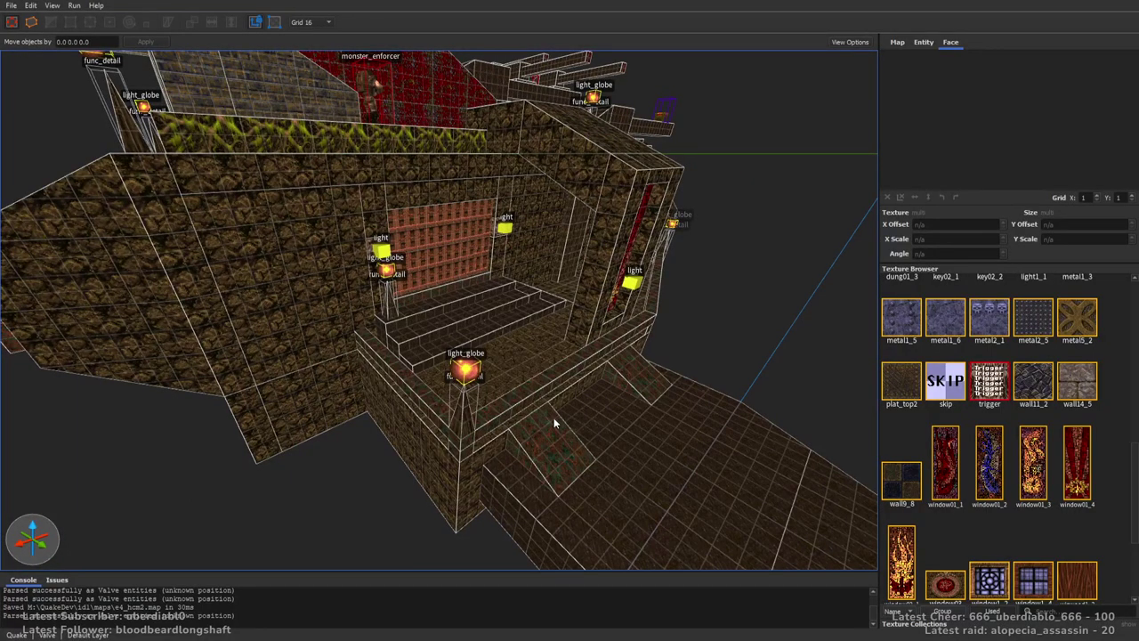
Place a monster_wizard beside the rock wall below the stair entrance ledge and flag it as Ambush.
mouse_move(553, 419)
right_mouse_down()
mouse_move(394, 358)
mouse_move(526, 333)
mouse_move(508, 250)
mouse_move(518, 231)
mouse_move(547, 253)
mouse_move(585, 319)
mouse_move(549, 317)
mouse_move(538, 301)
right_mouse_up()
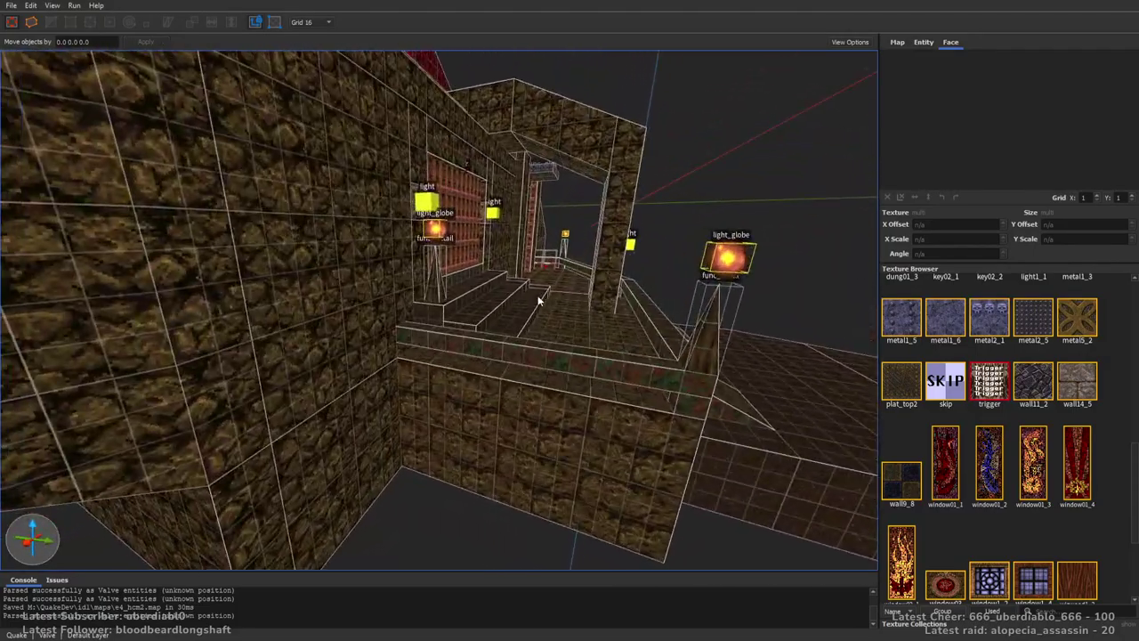
left_click(923, 41)
scroll(1113, 431, "down", 5)
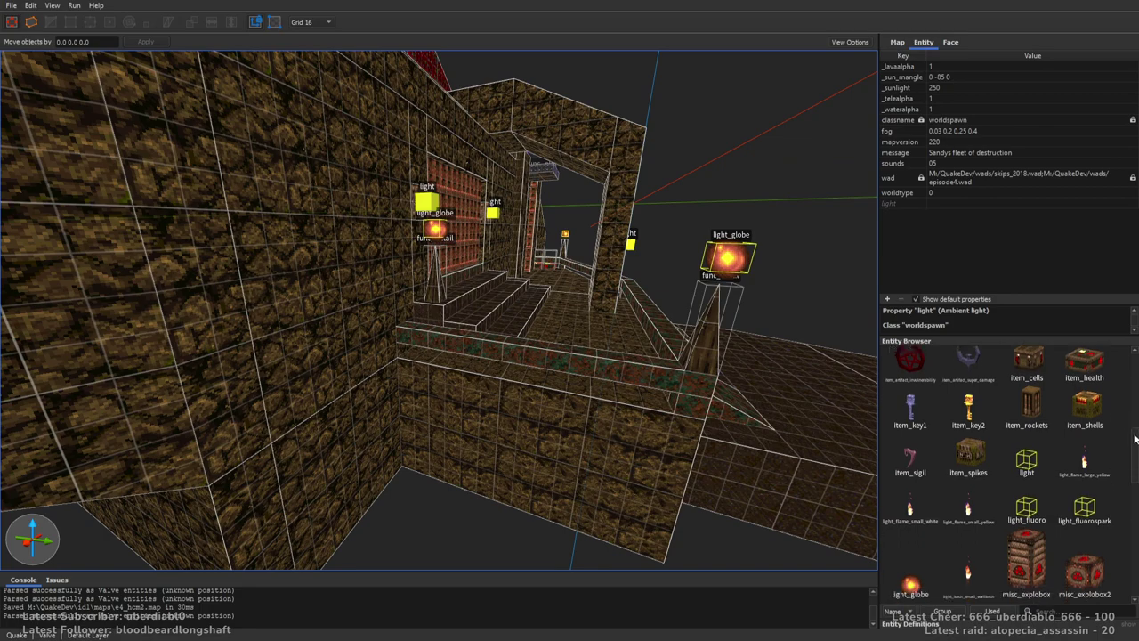
left_click_drag(968, 502, 338, 248)
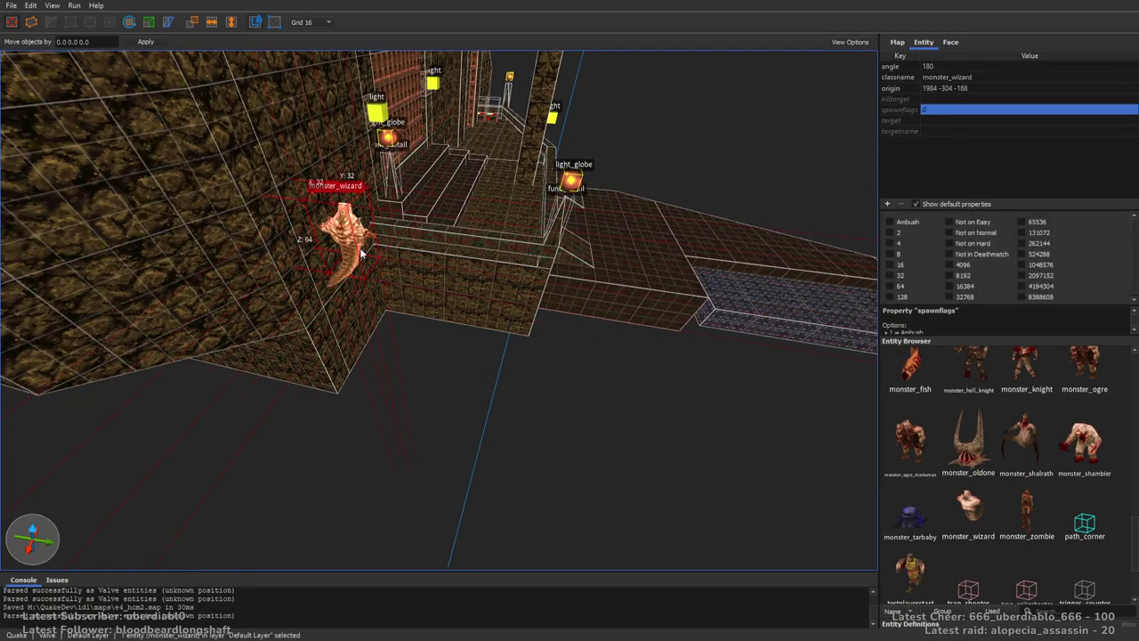
left_click(891, 221)
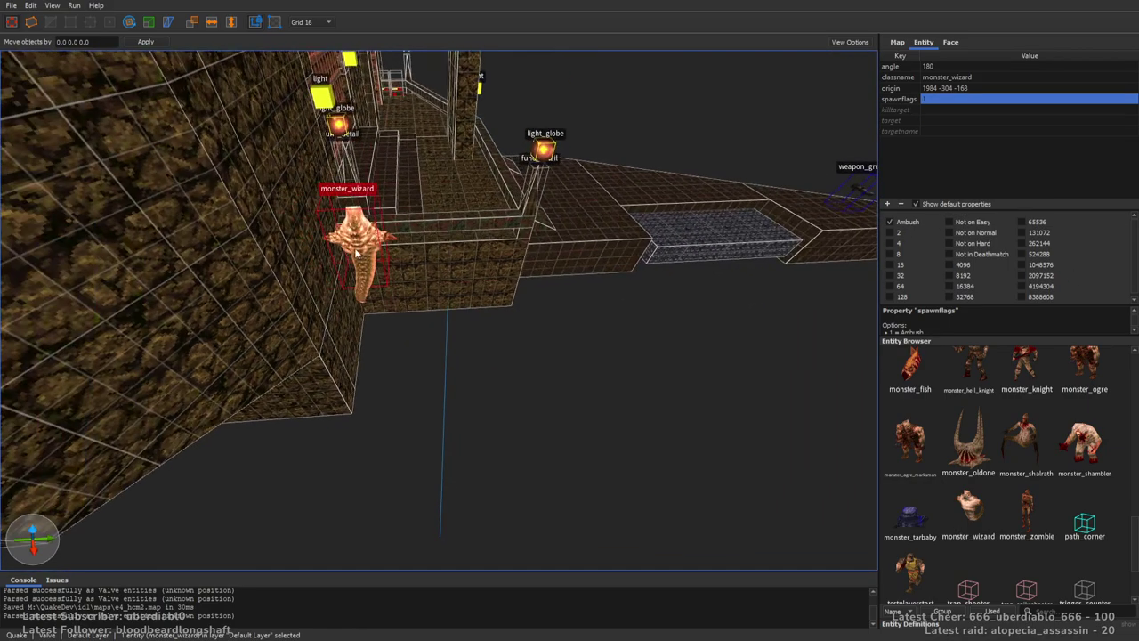
Duplicate the wizard three times in the air beside the ship, one copy Not on Easy and two also Not on Normal.
right_click_drag(705, 264, 512, 287)
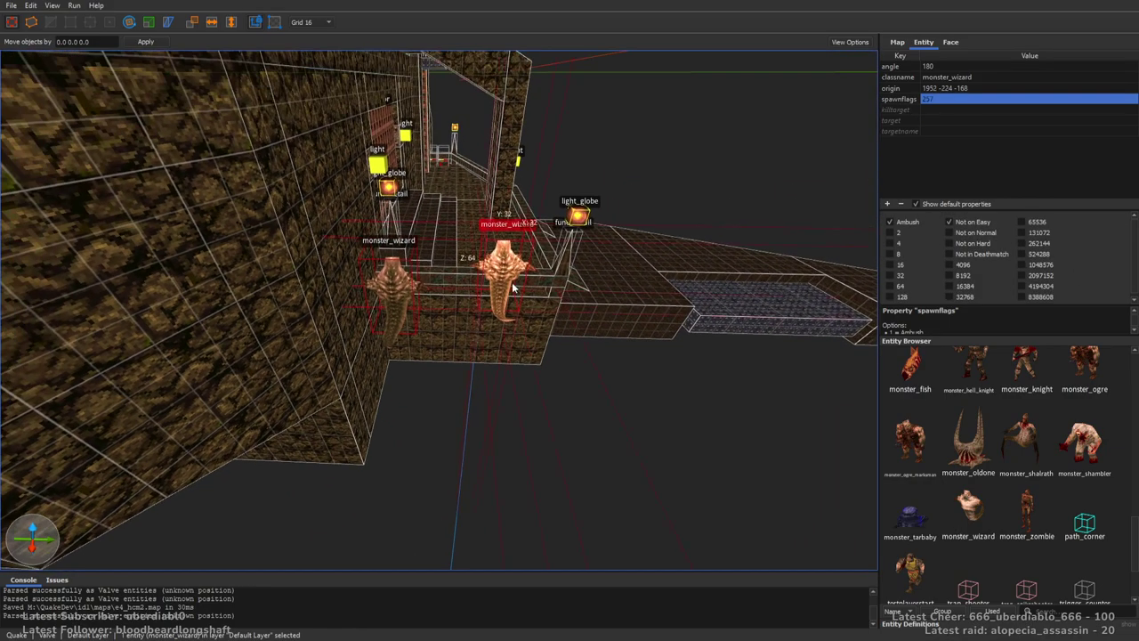
left_click(961, 234)
right_click_drag(765, 258, 483, 427)
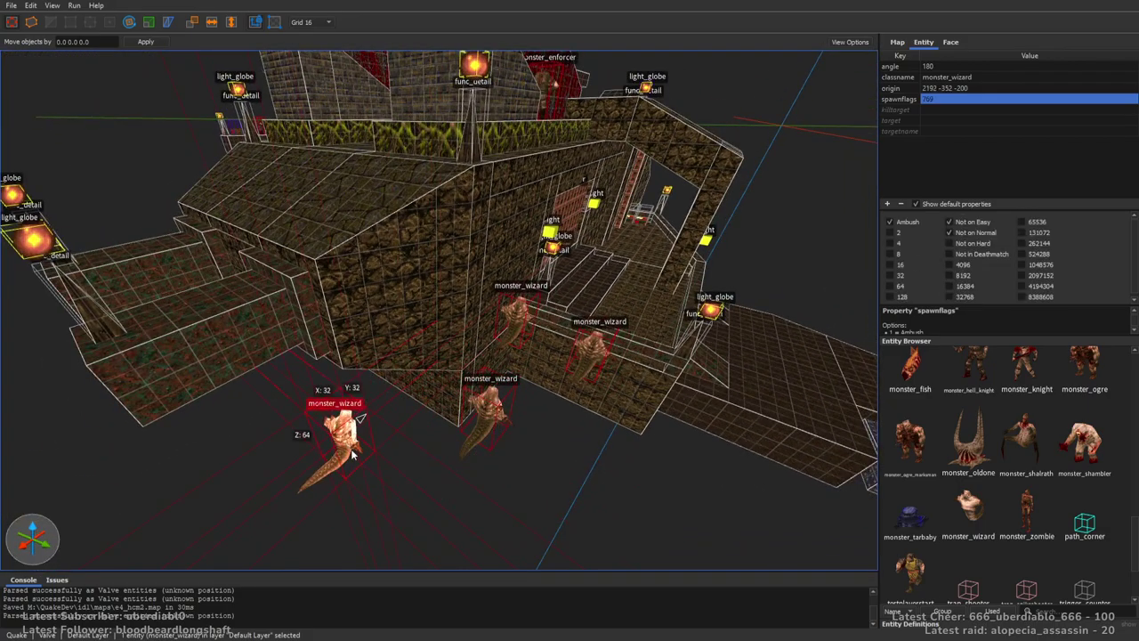
right_click_drag(360, 499, 445, 384)
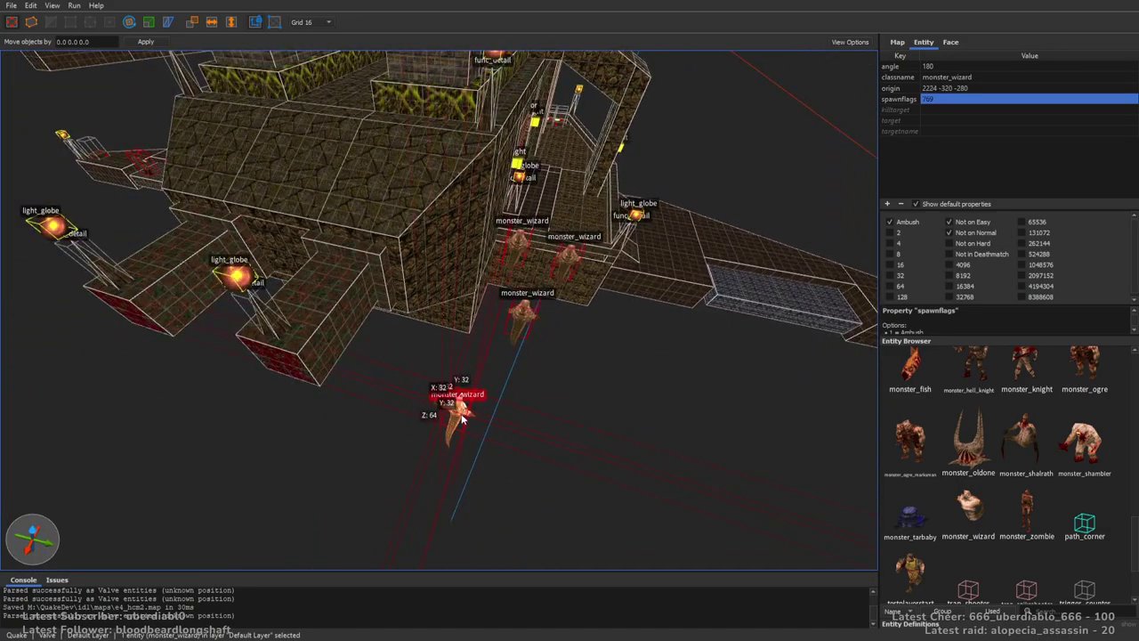
left_click(597, 361)
Place an item pickup on the dark deck below the ledge with the mottled ramps.
right_click_drag(597, 360, 630, 354)
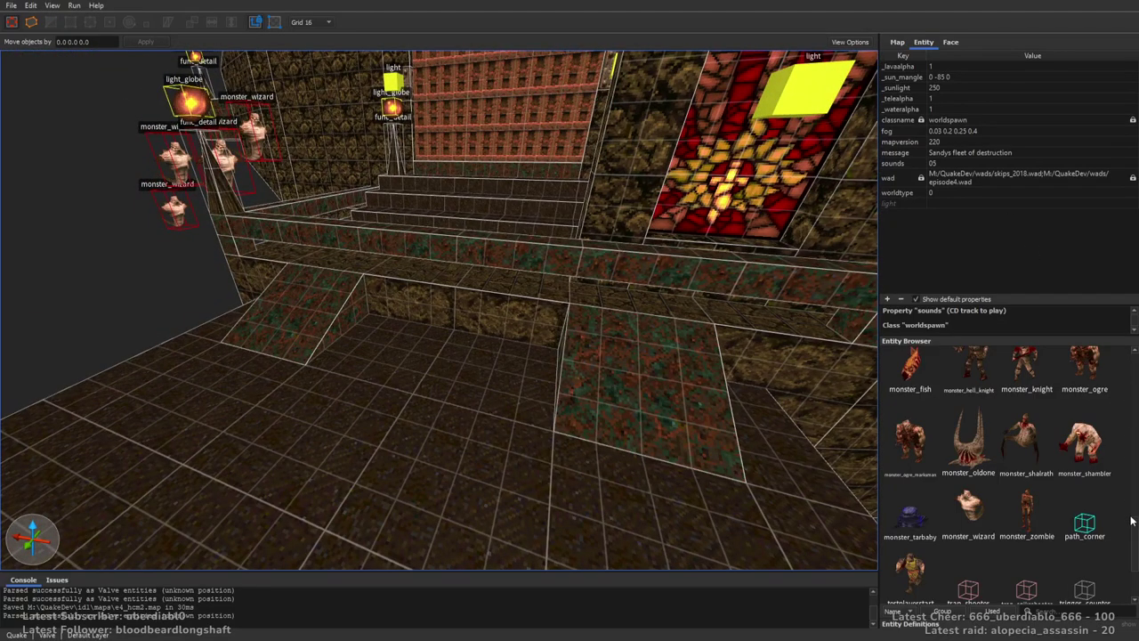
scroll(1123, 483, "up", 5)
left_click_drag(1053, 435, 505, 389)
right_click_drag(638, 315, 581, 320)
key("Escape")
Place a monster_hell_knight on the mossy deck beside the blue stone block, with angle 135 and the Ambush flag.
left_click_drag(1134, 434, 1118, 507)
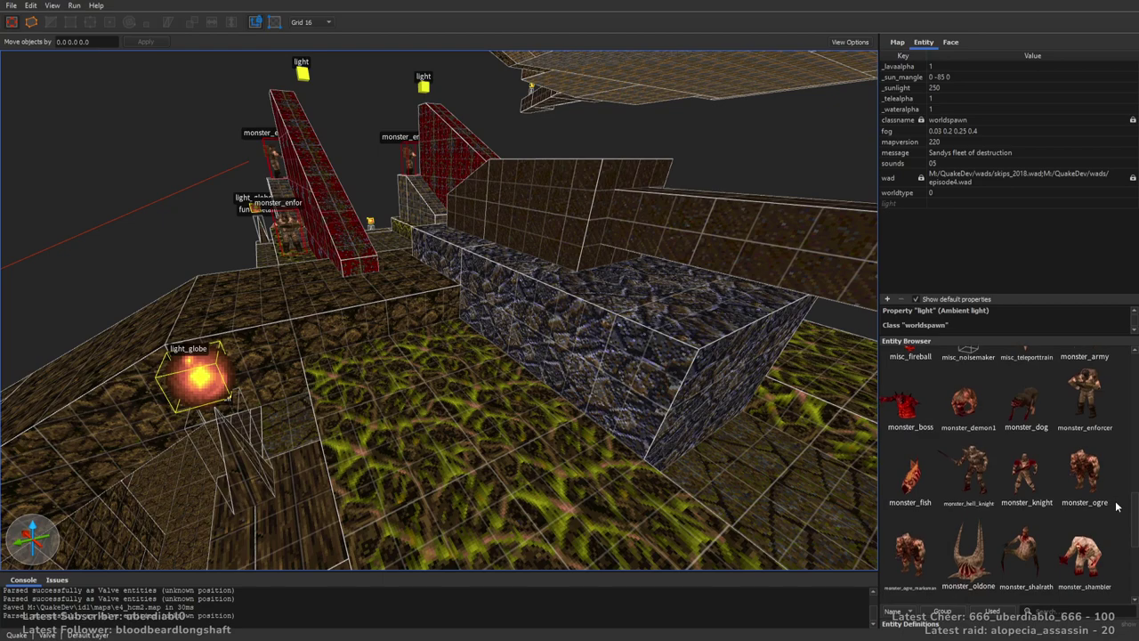
left_click_drag(958, 490, 520, 365)
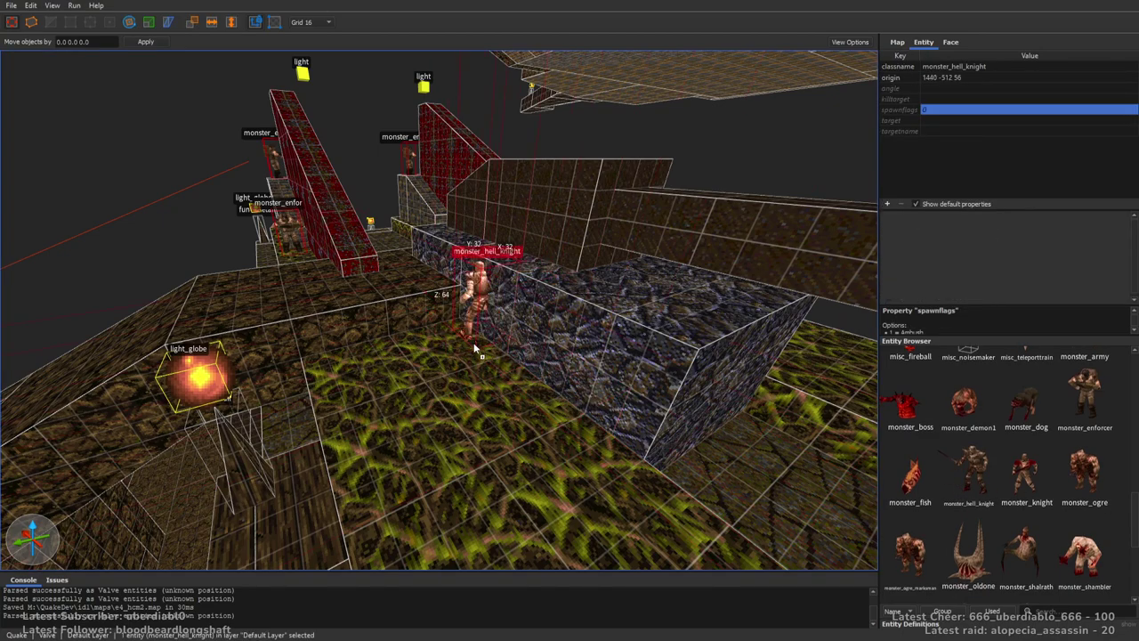
left_click(947, 89)
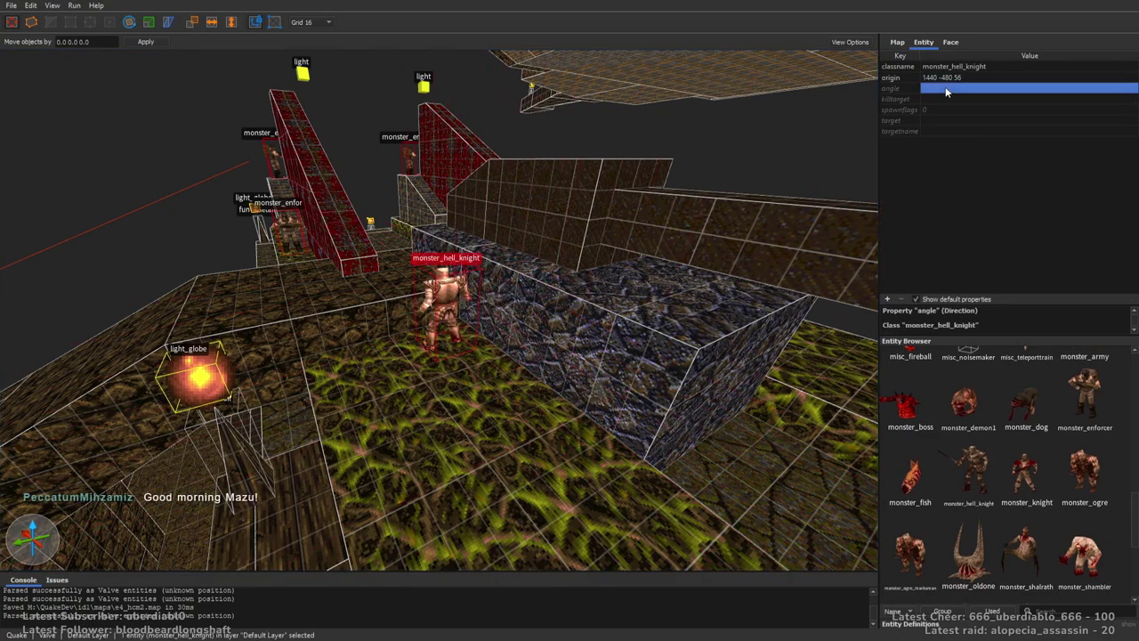
right_click_drag(739, 185, 668, 211)
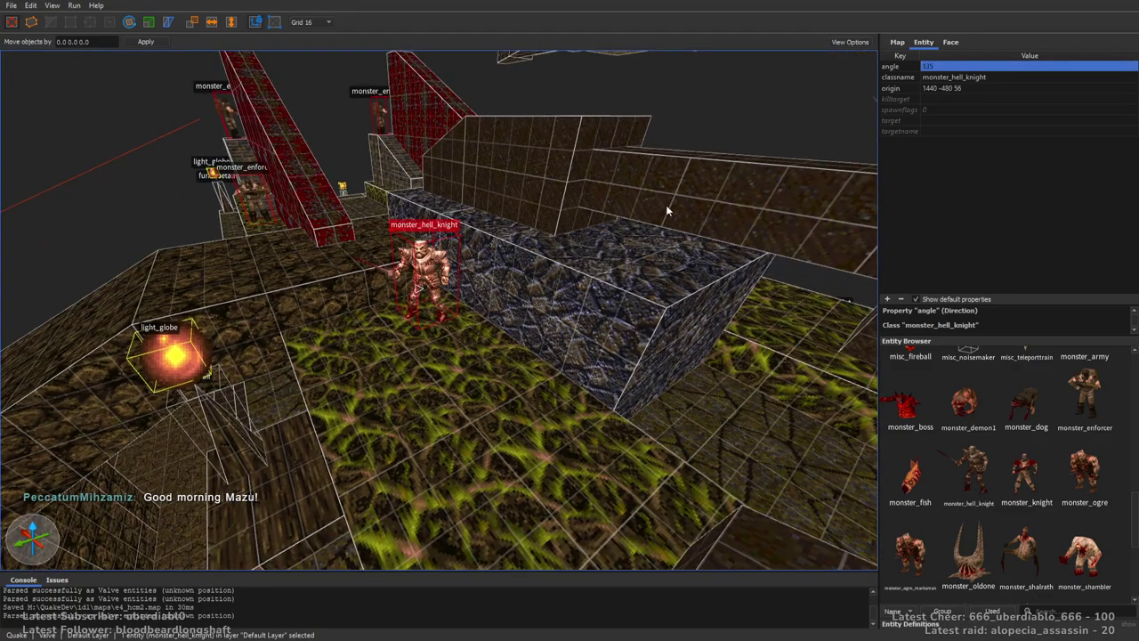
left_click(931, 110)
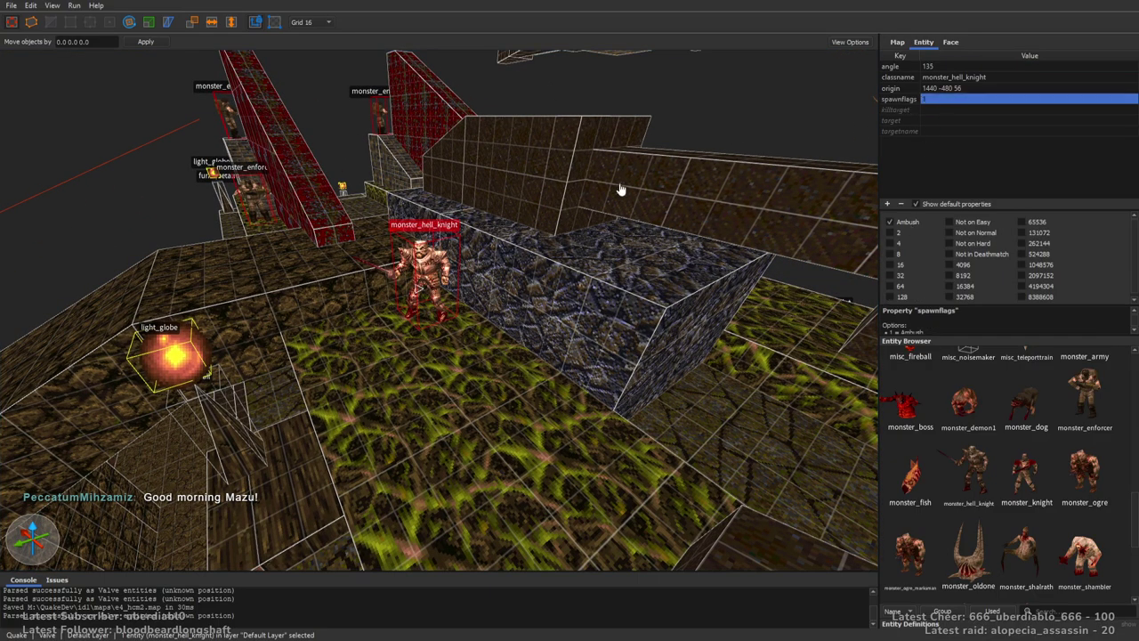
right_click_drag(648, 190, 623, 180)
key("Escape")
Place a monster_shalrath facing 180 beside the candle altar and duplicate it to the altar's other side.
right_click_drag(580, 280, 701, 226)
mouse_move(663, 259)
right_mouse_down()
mouse_move(653, 308)
mouse_move(731, 295)
mouse_move(627, 278)
mouse_move(617, 259)
mouse_move(641, 287)
mouse_move(498, 318)
mouse_move(646, 288)
mouse_move(534, 285)
mouse_move(661, 262)
mouse_move(660, 278)
right_mouse_up()
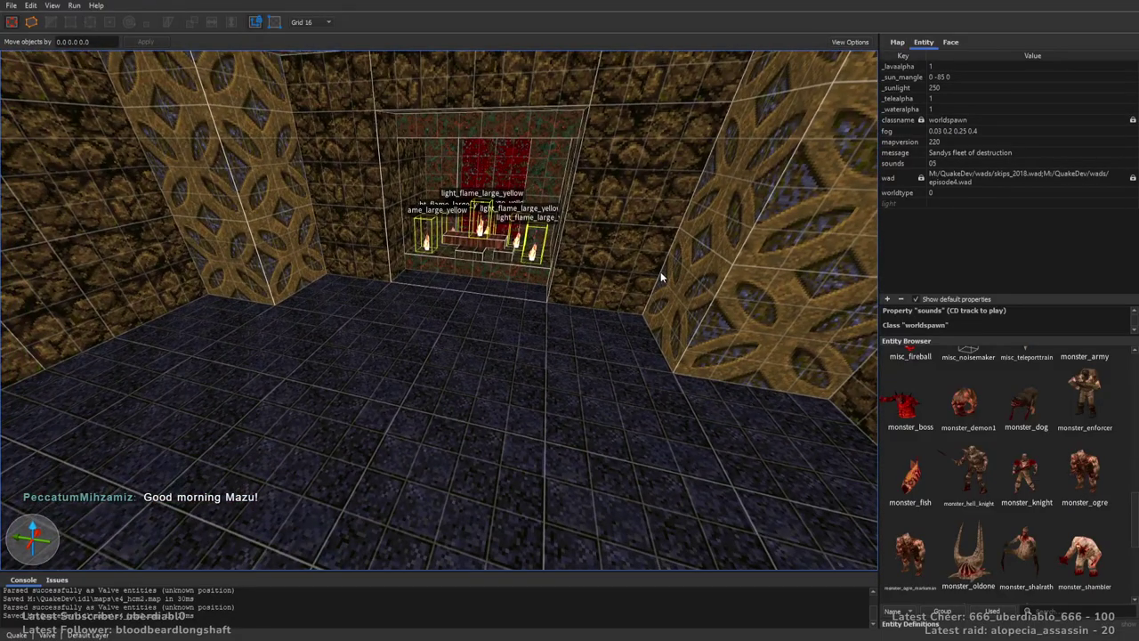
left_click_drag(1026, 552, 549, 382)
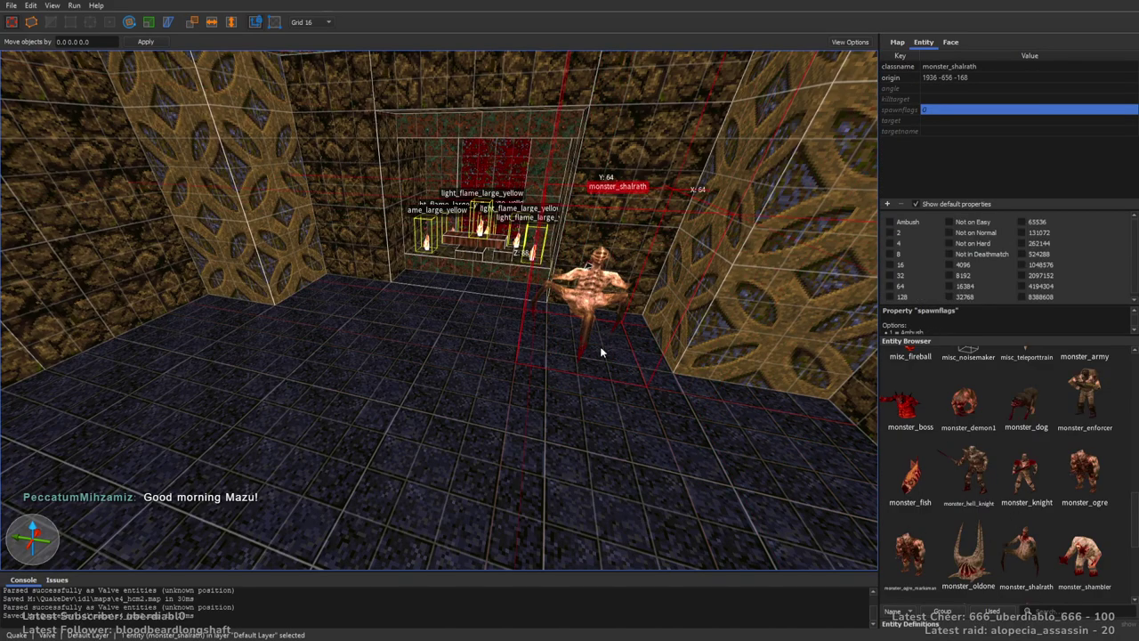
key("ctrl+f")
scroll(600, 346, "down", 5)
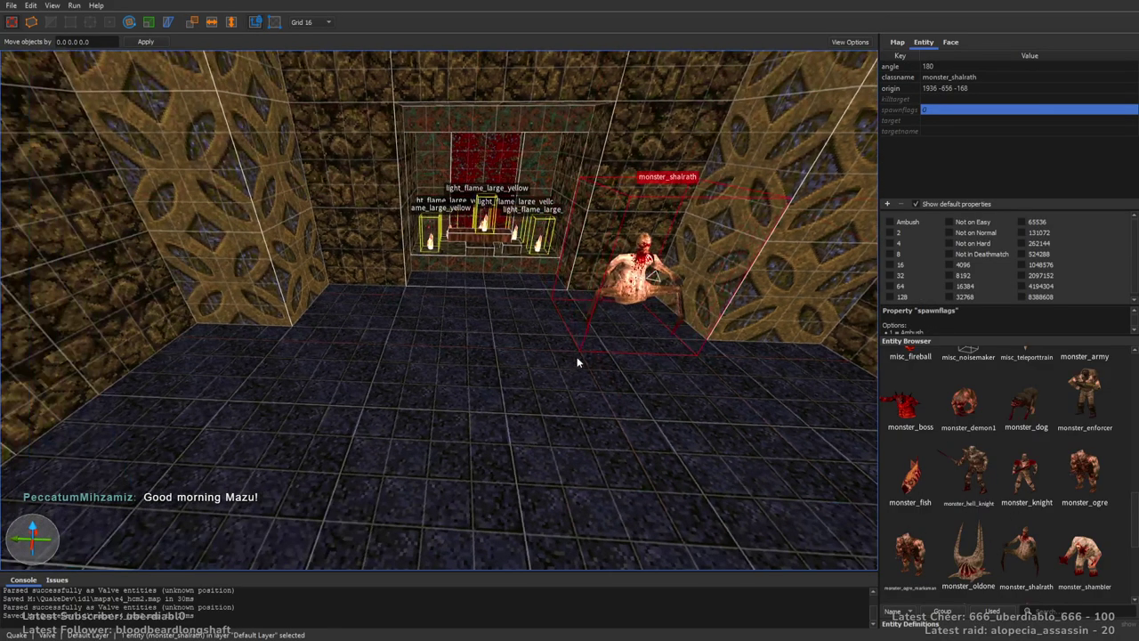
left_click_drag(631, 317, 339, 304, "ctrl")
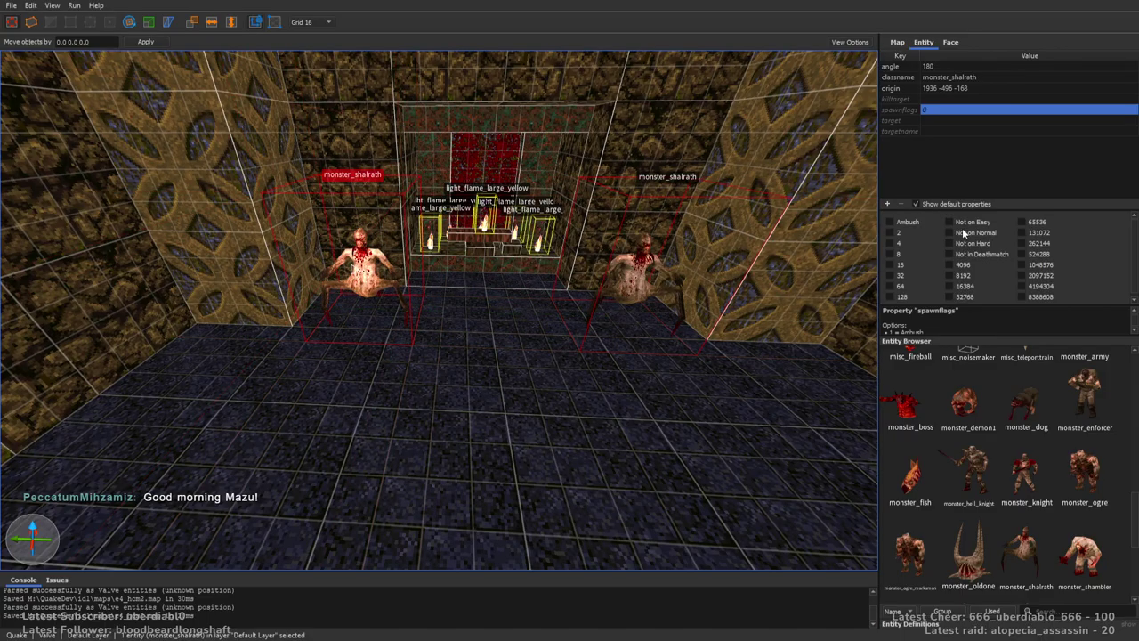
Flag the duplicated shalrath Not on Easy and Not on Normal, and set both shalraths to Ambush.
left_click(974, 233)
right_click_drag(410, 226, 575, 210)
left_click(913, 223)
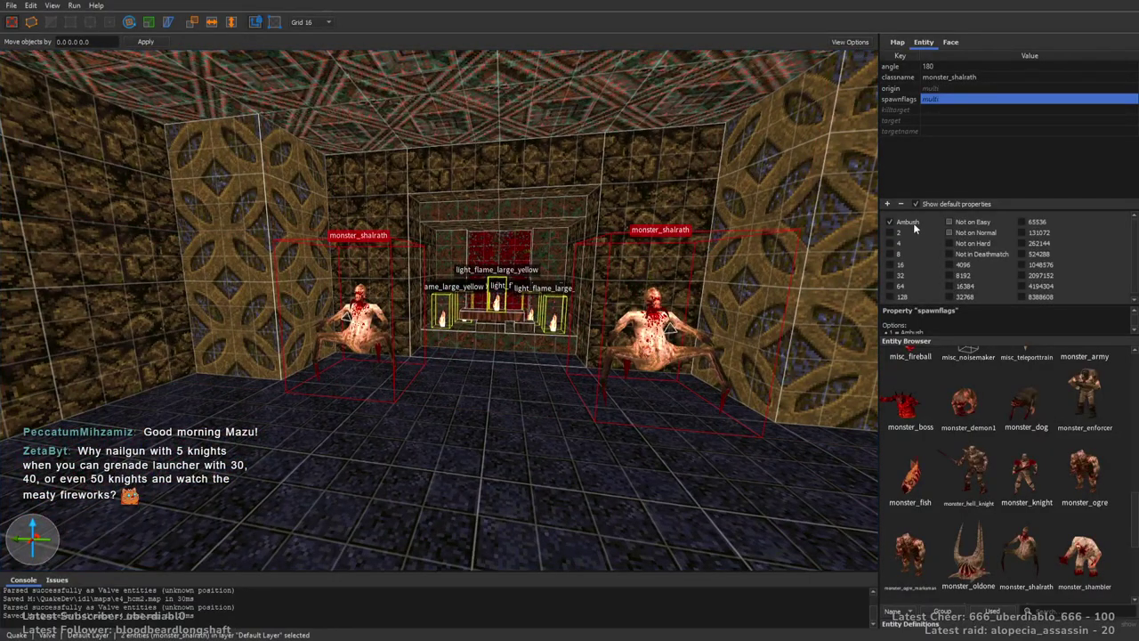
right_click_drag(845, 244, 617, 295)
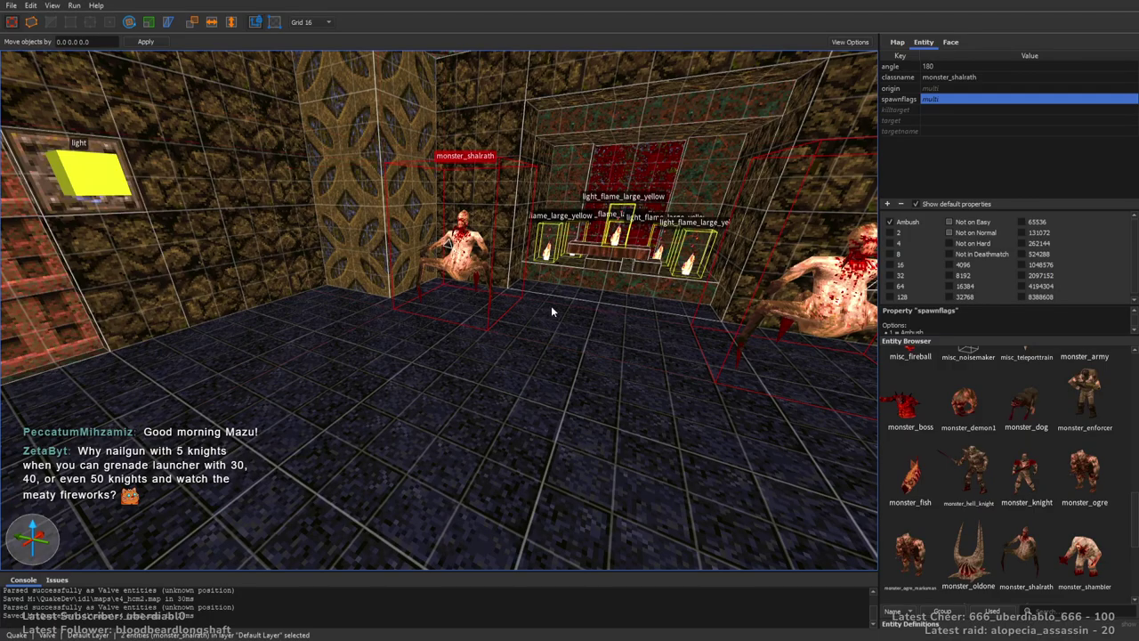
right_click_drag(526, 365, 427, 357)
key("Escape")
middle_click_drag(428, 357, 453, 358)
left_click(420, 362)
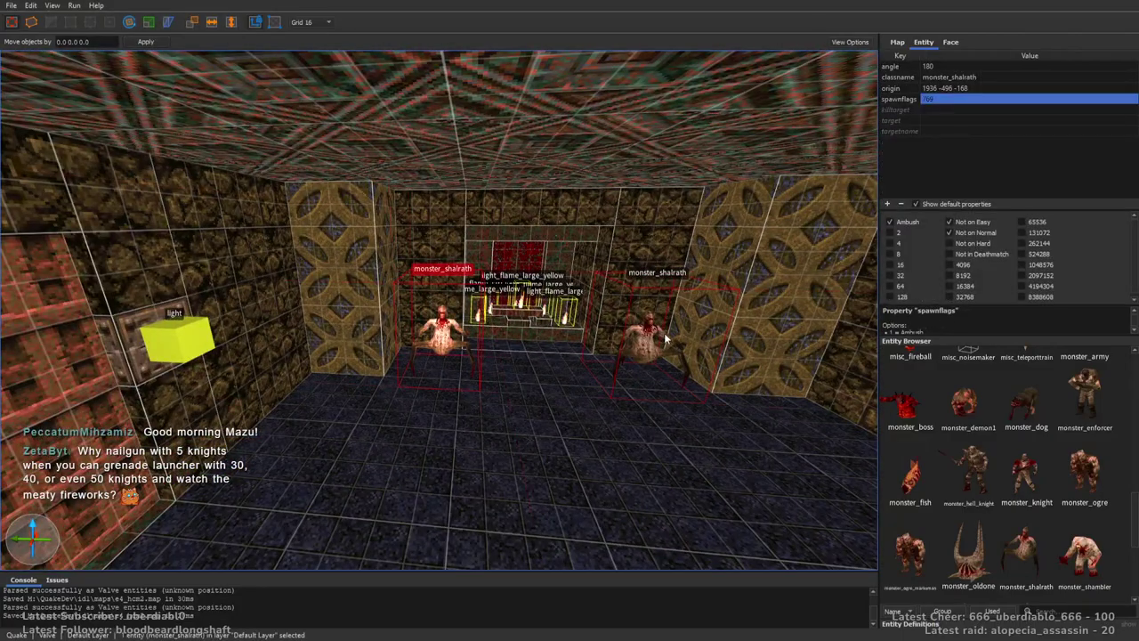
right_click_drag(671, 329, 623, 362)
key("Escape")
Place a monster_knight near the light globe in the candle hall, rotate it, and duplicate it as Not on Easy.
scroll(585, 409, "up", 2)
scroll(584, 407, "up", 3)
left_click_drag(1024, 472, 341, 366)
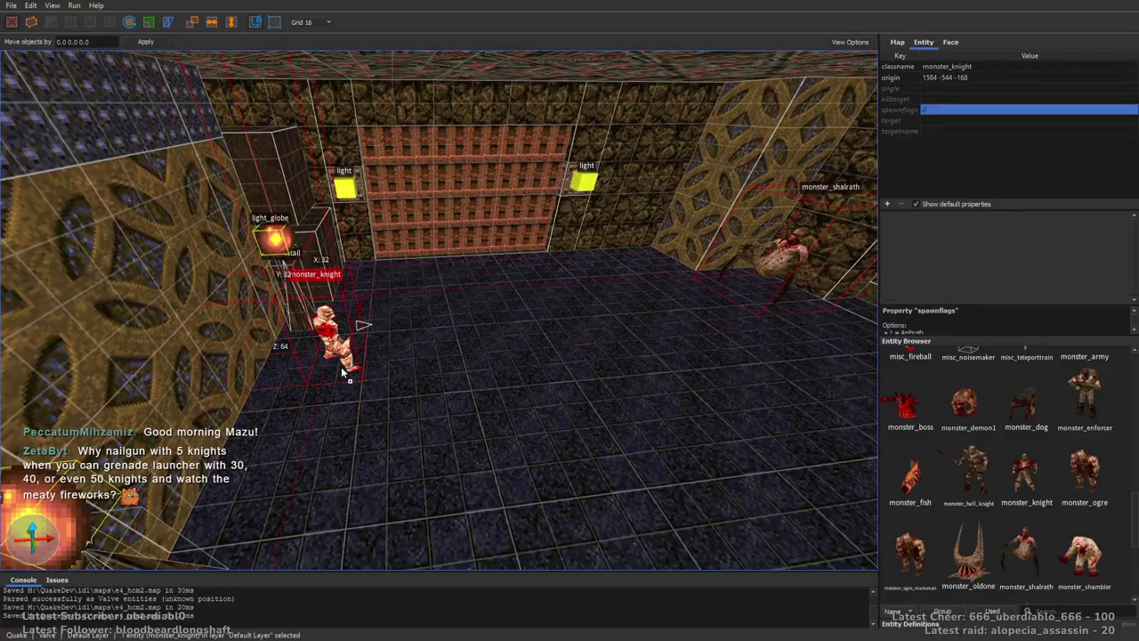
key("alt+Left")
key("ctrl+d")
left_click(948, 222)
right_click_drag(766, 241, 656, 283)
Duplicate the knight again, also mark it Not on Normal, and move the copy across the hall.
key("ctrl+d")
left_click(982, 232)
key("Right")
key("Right")
key("Right")
key("Right")
key("Right")
key("Right")
right_click_drag(658, 323, 486, 349)
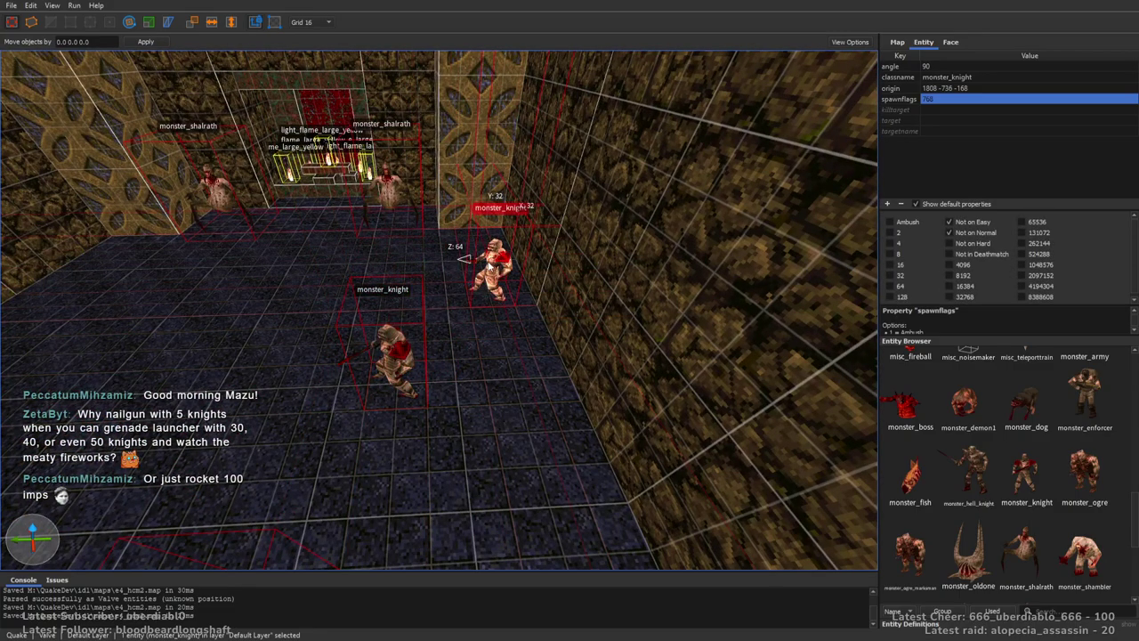
Change the classname of the knight nearest the hall's rock wall to monster_hell_knight.
right_click_drag(487, 265, 614, 257)
key("Up")
key("Up")
key("Up")
left_click(977, 78)
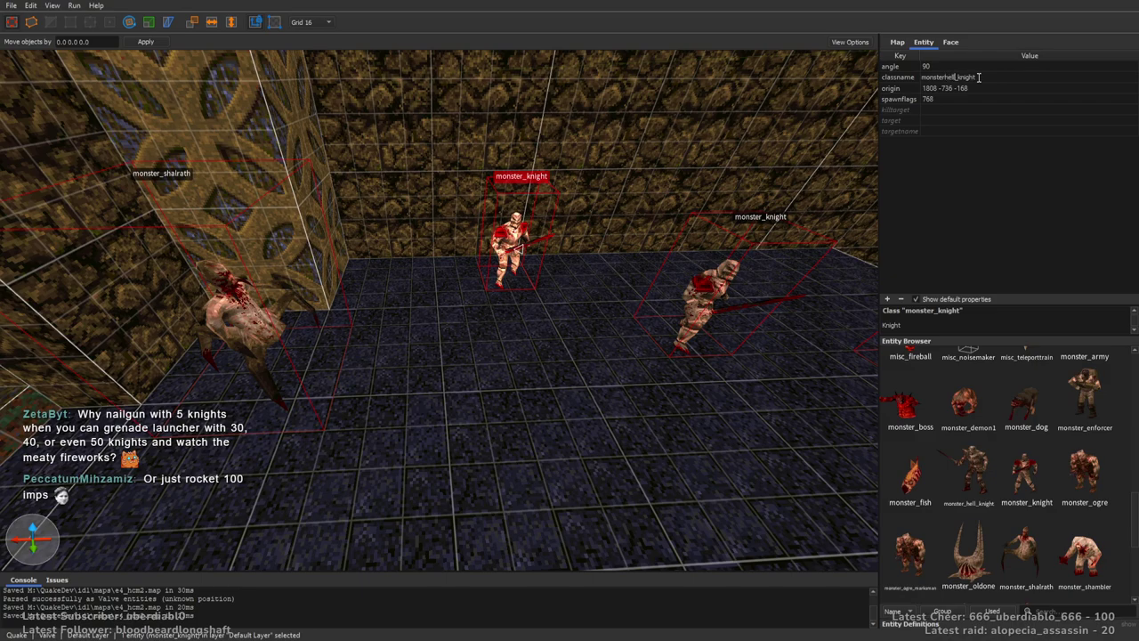
type("he")
key("Escape")
Place a monster_demon1 in the lattice alcove between the blue metal pillars.
right_click_drag(634, 207, 587, 328)
left_click_drag(966, 402, 394, 269)
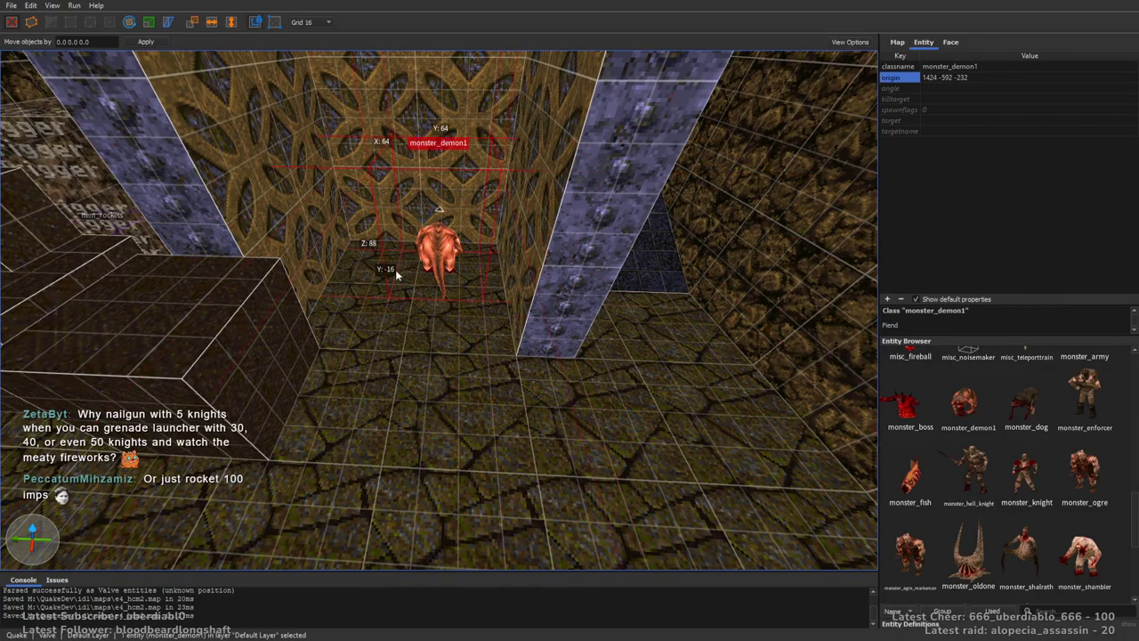
key("Escape")
Place an item_health pickup on the lower level near the lattice alcove.
right_click_drag(407, 277, 796, 374)
left_click_drag(1128, 510, 1130, 439)
left_click_drag(1086, 383, 656, 341)
key("Escape")
Place an item_spikes pickup on the dark block along the rock wall and flag it as Large box.
middle_click_drag(670, 360, 959, 477)
left_click_drag(968, 481, 347, 338)
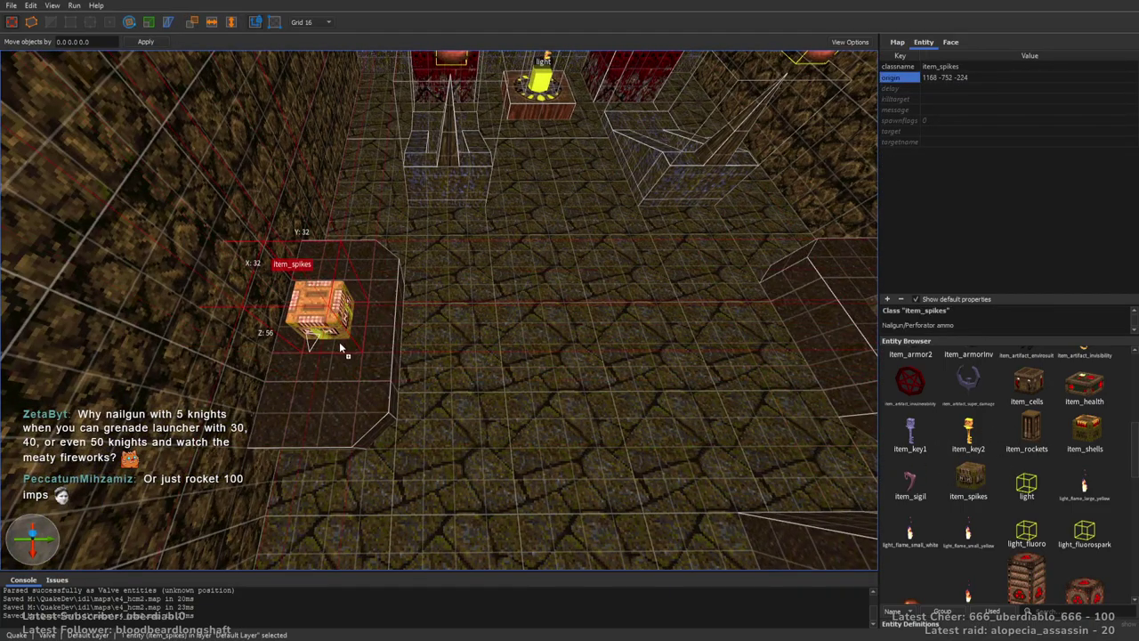
left_click(898, 120)
left_click(908, 222)
right_click_drag(729, 192, 551, 222)
key("Escape")
Place an item_shells pickup in the corner beside the red cube near the key pedestal, adjusting it on grid 8.
left_click_drag(1080, 427, 663, 405)
key("bracketleft")
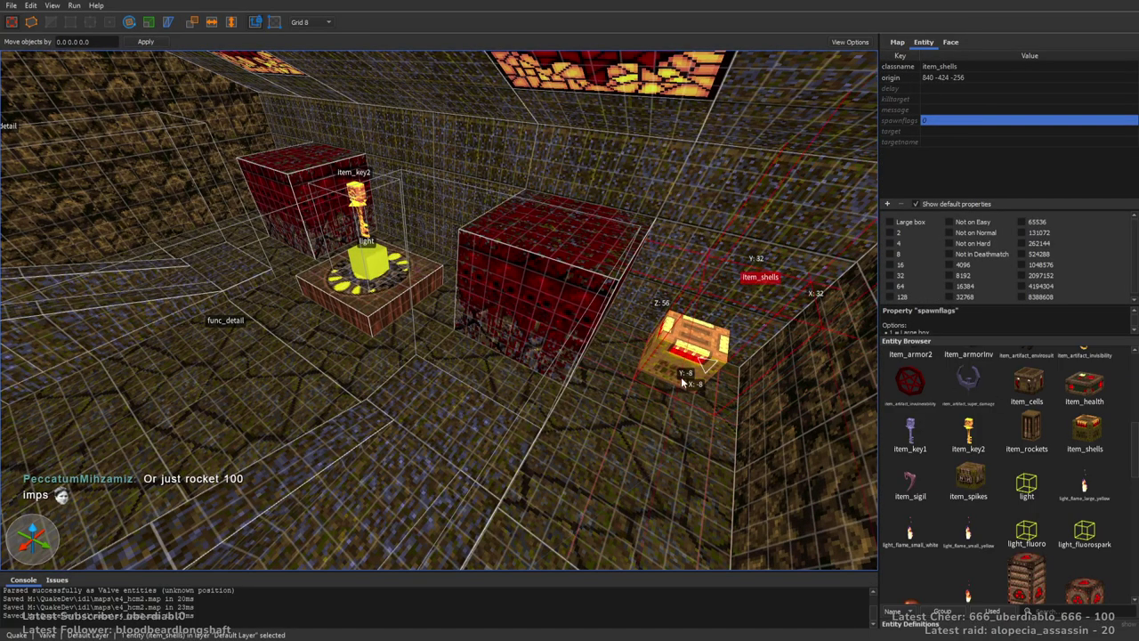
key("Escape")
Examine the ships' decks, fins and connecting bridges to review the placement of monsters and items.
right_click_drag(650, 444, 556, 293)
key("w")
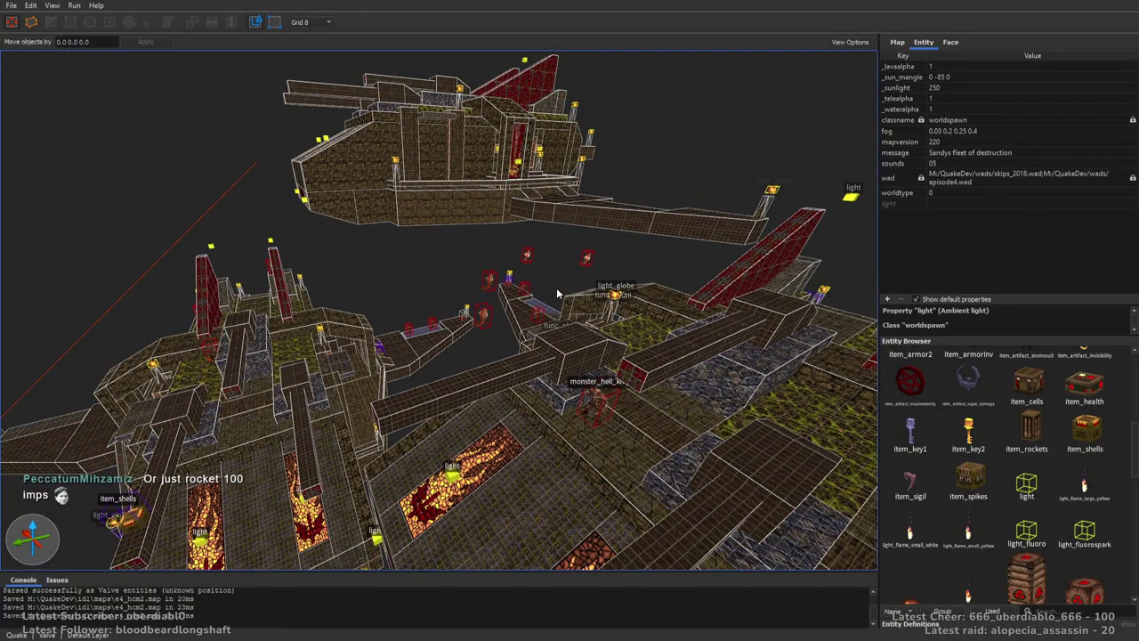
right_click_drag(556, 288, 515, 283)
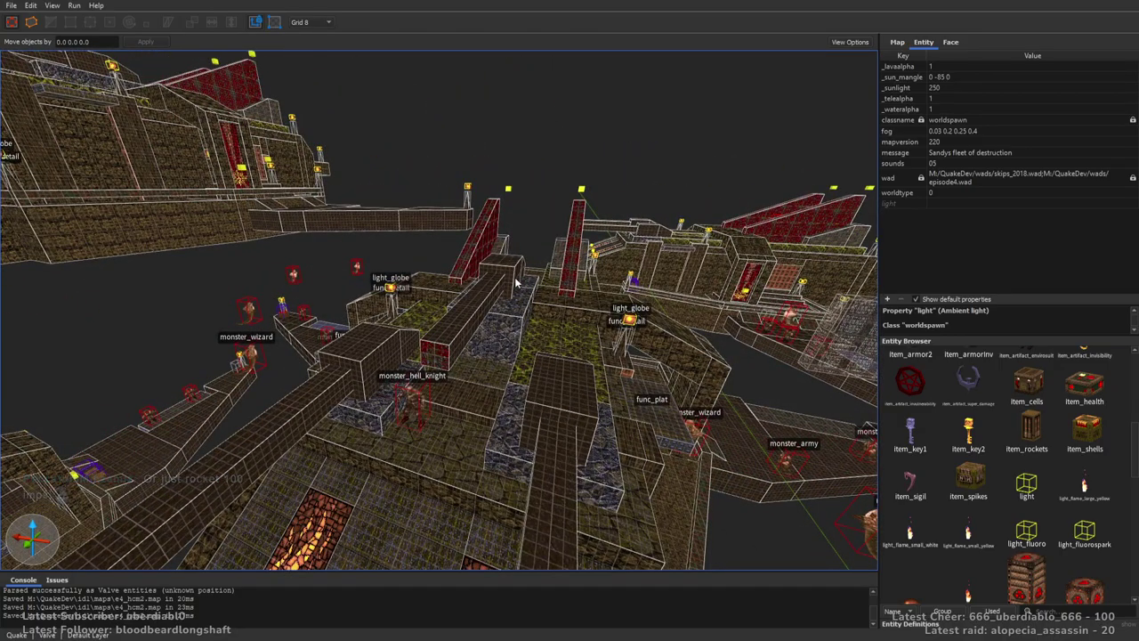
right_click_drag(425, 326, 628, 310)
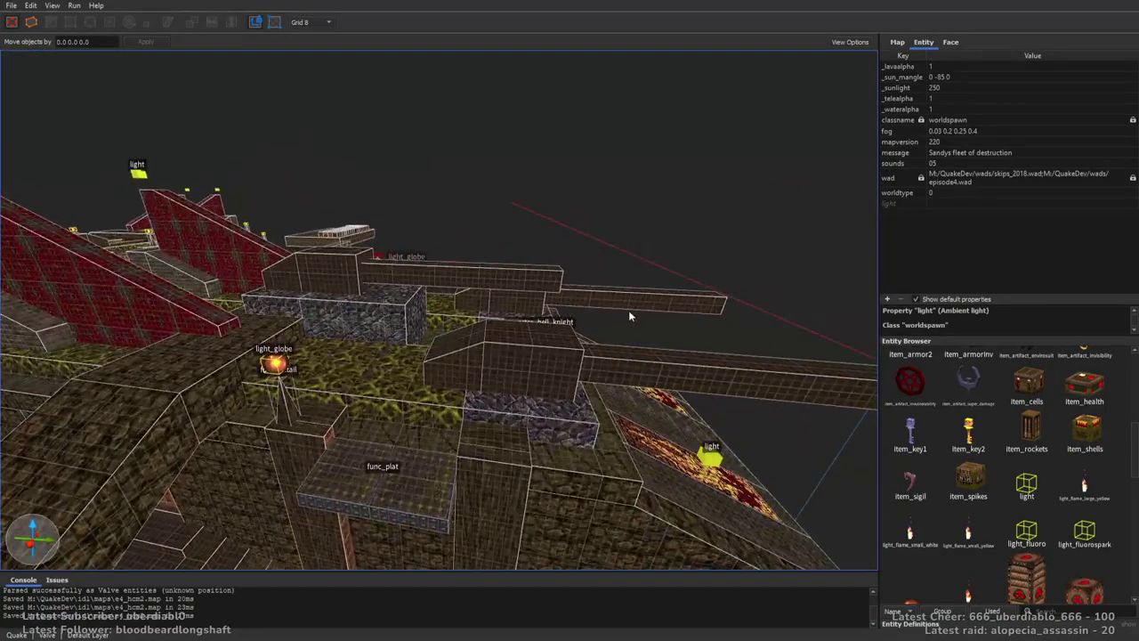
right_click_drag(702, 267, 582, 238)
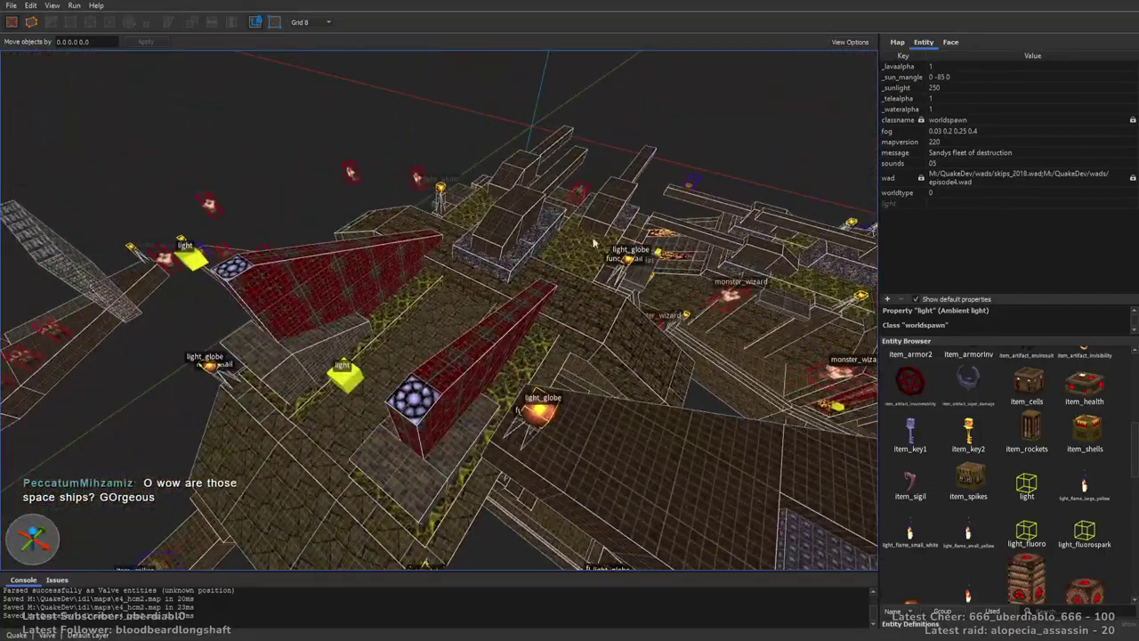
mouse_move(528, 322)
right_mouse_down()
mouse_move(542, 289)
mouse_move(601, 258)
right_mouse_up()
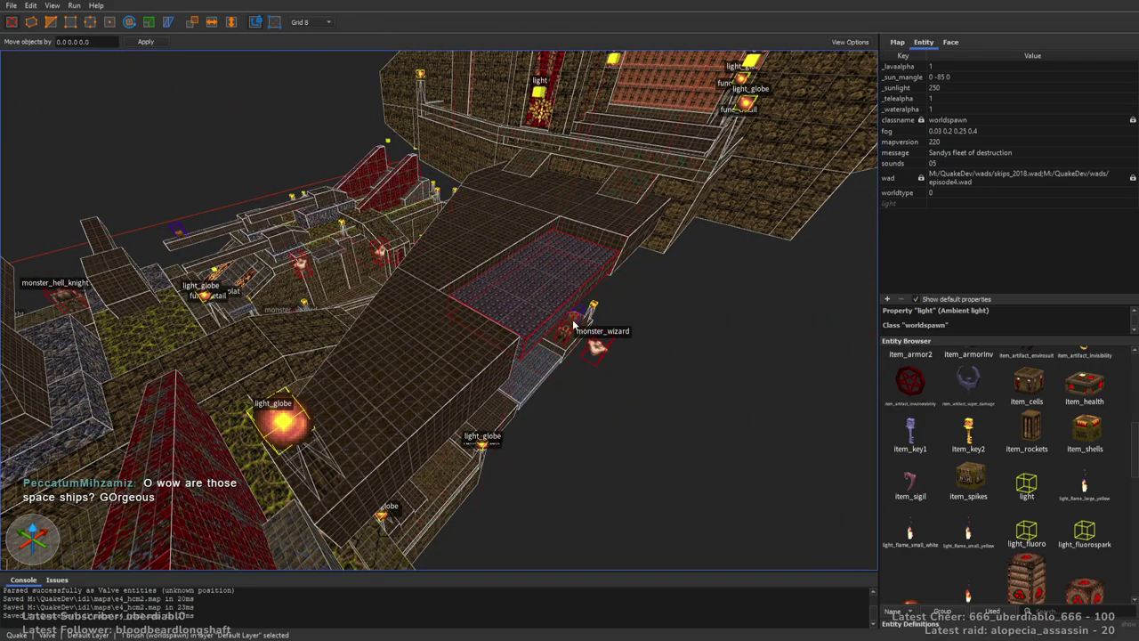
right_click_drag(576, 325, 608, 328)
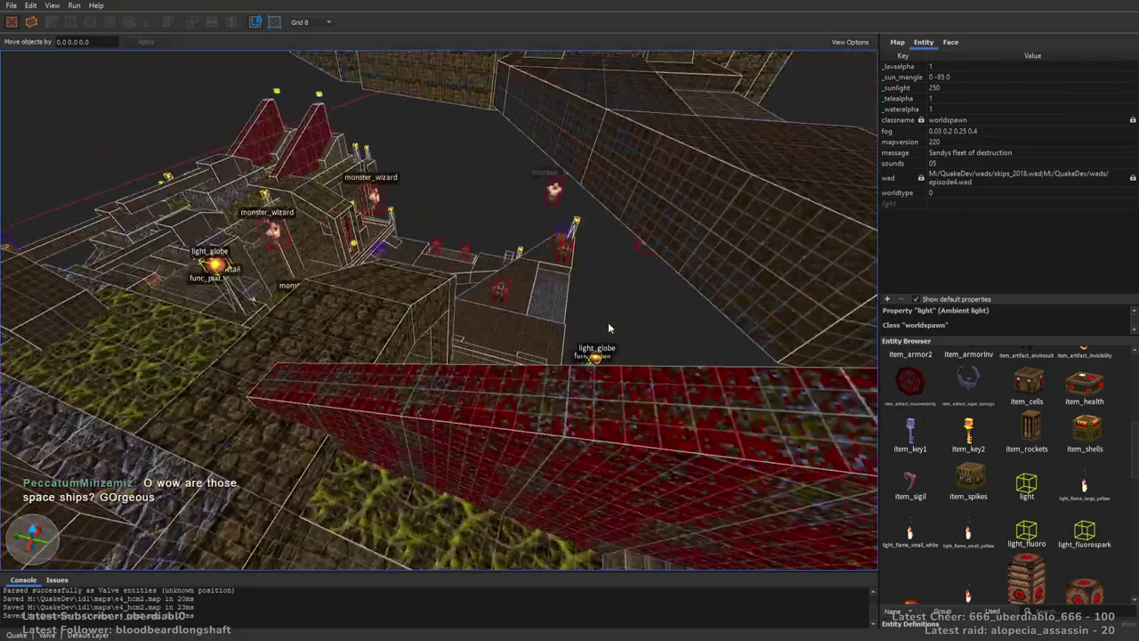
right_click_drag(499, 292, 902, 53)
left_click(950, 42)
right_click_drag(623, 169, 552, 194)
scroll(598, 223, "up", 2)
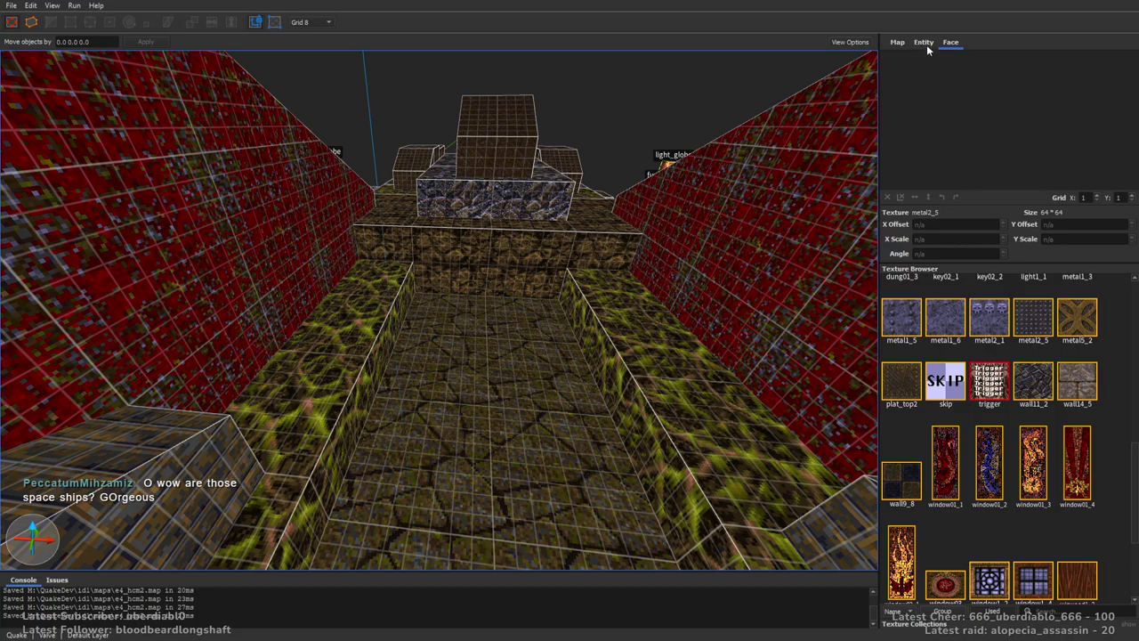
Place a monster_shalrath on the sunken stone deck between the two red fins.
left_click(924, 44)
scroll(1130, 436, "down", 10)
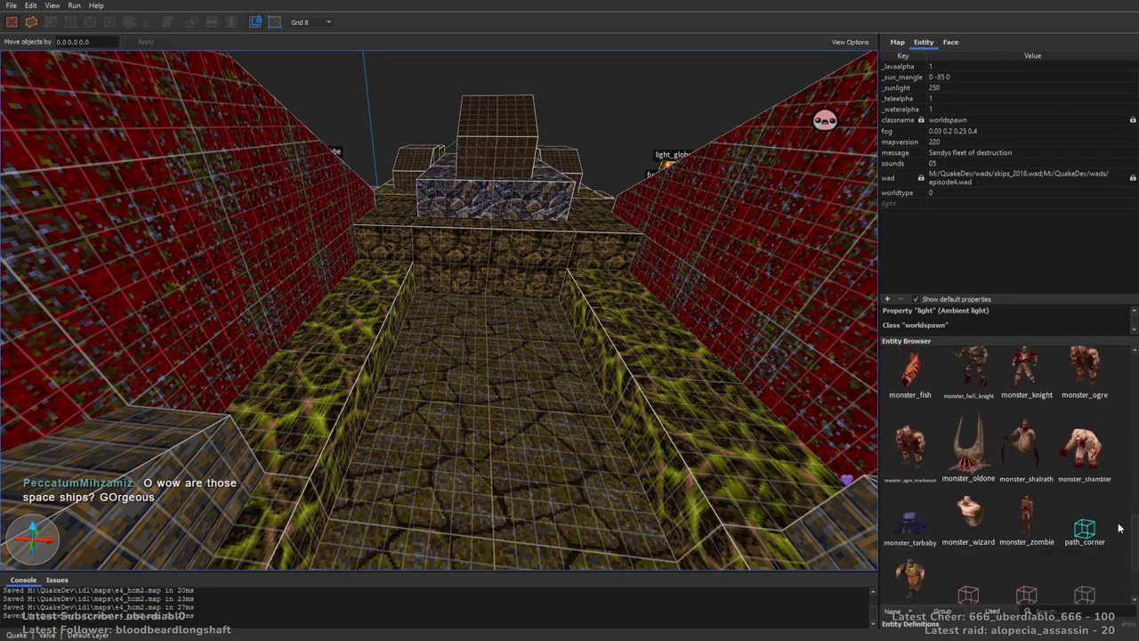
left_click_drag(1030, 450, 474, 336)
right_click_drag(473, 333, 644, 286)
key("Escape")
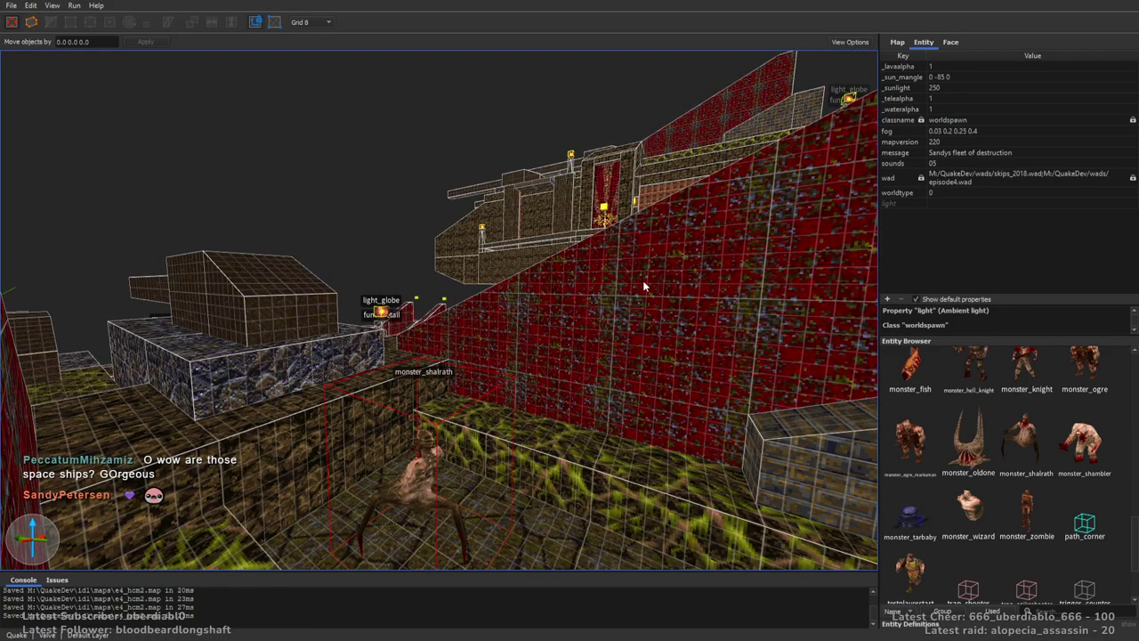
Place an item_shells pickup on the blue floor between the two light globes by the lattice wall and flag it as Large box.
right_click_drag(489, 303, 601, 347)
scroll(601, 347, "down", 6)
scroll(686, 335, "up", 5)
right_click_drag(686, 335, 678, 300)
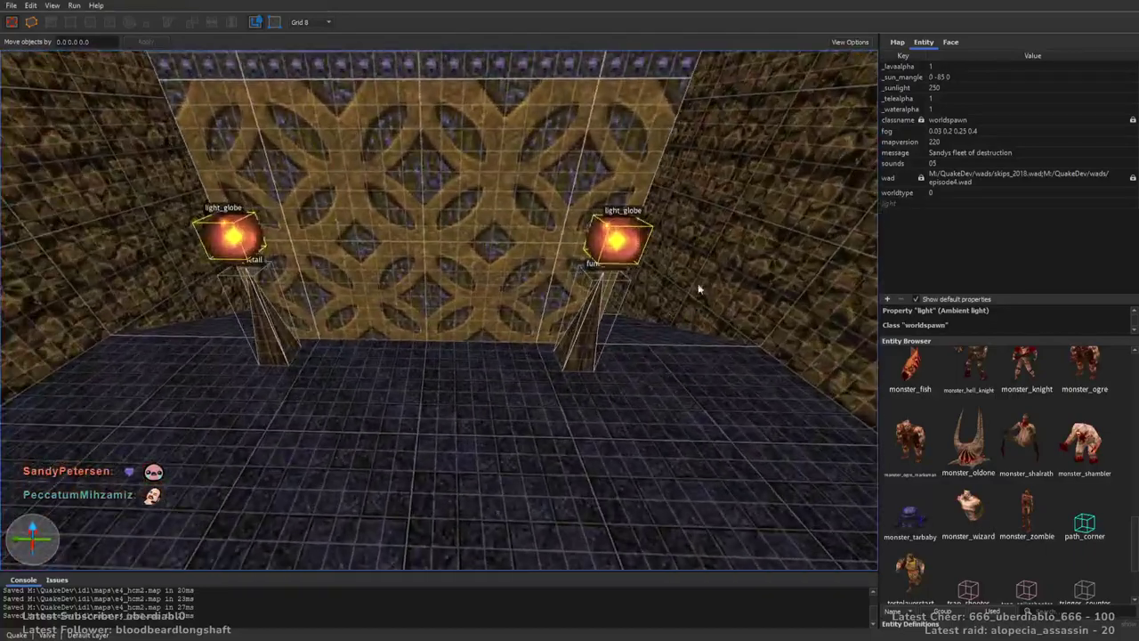
scroll(1128, 558, "up", 10)
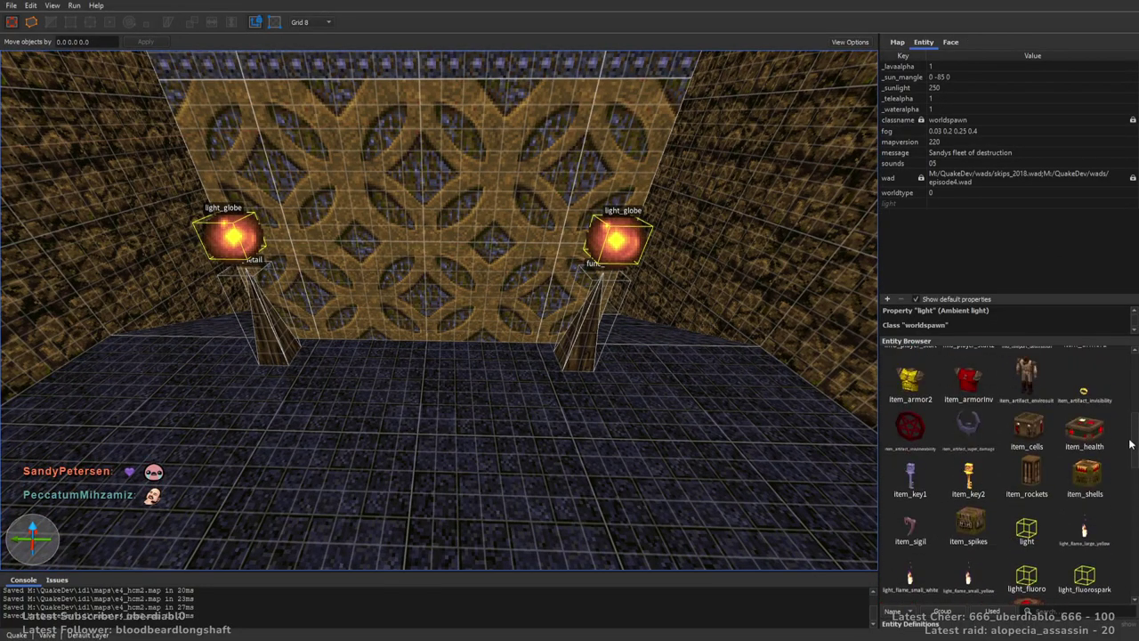
left_click_drag(1084, 481, 429, 375)
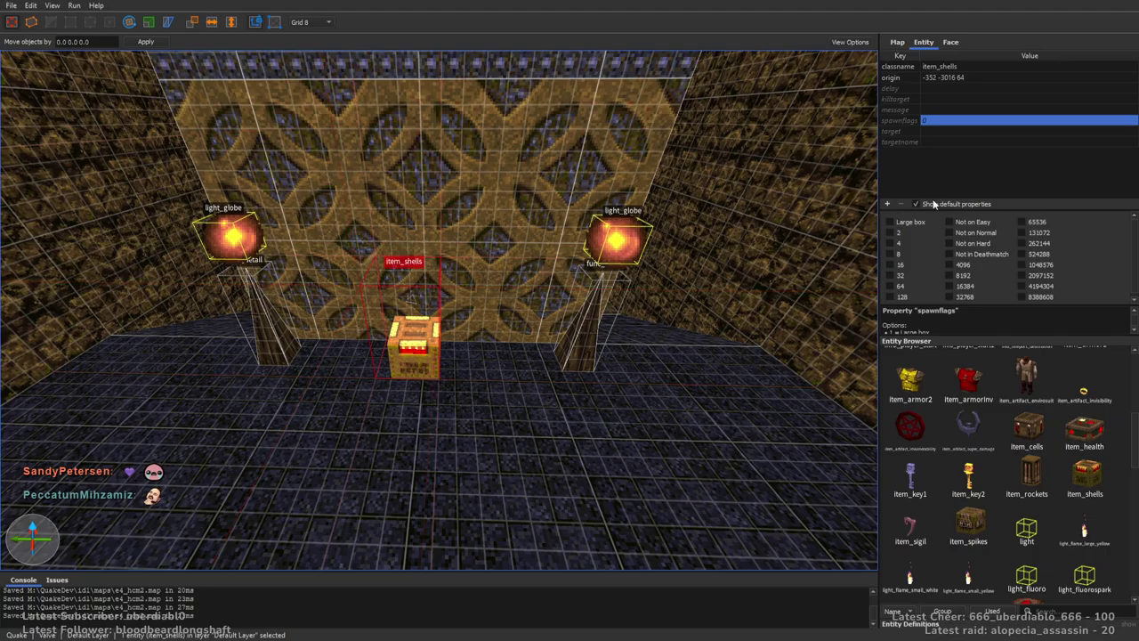
left_click(889, 221)
right_click_drag(694, 267, 525, 343)
left_click_drag(516, 342, 511, 351)
key("Escape")
Examine the ships' wings, decks, key room and fins to review the placement of monsters and items.
right_click_drag(534, 351, 594, 262)
key("w")
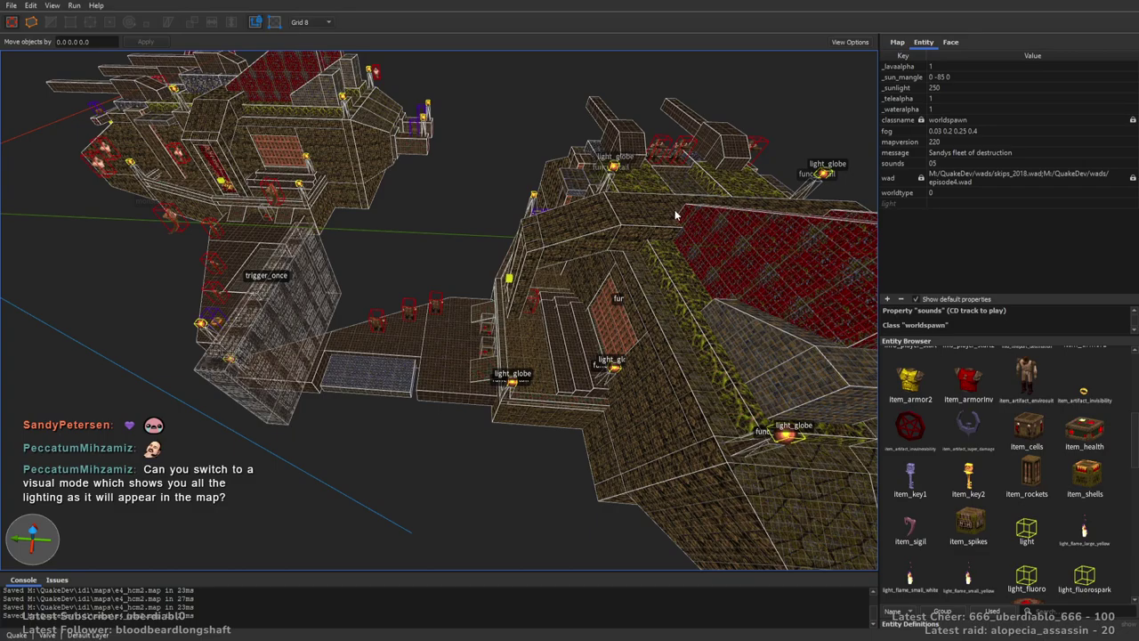
right_click_drag(655, 247, 575, 276)
scroll(575, 277, "down", 5)
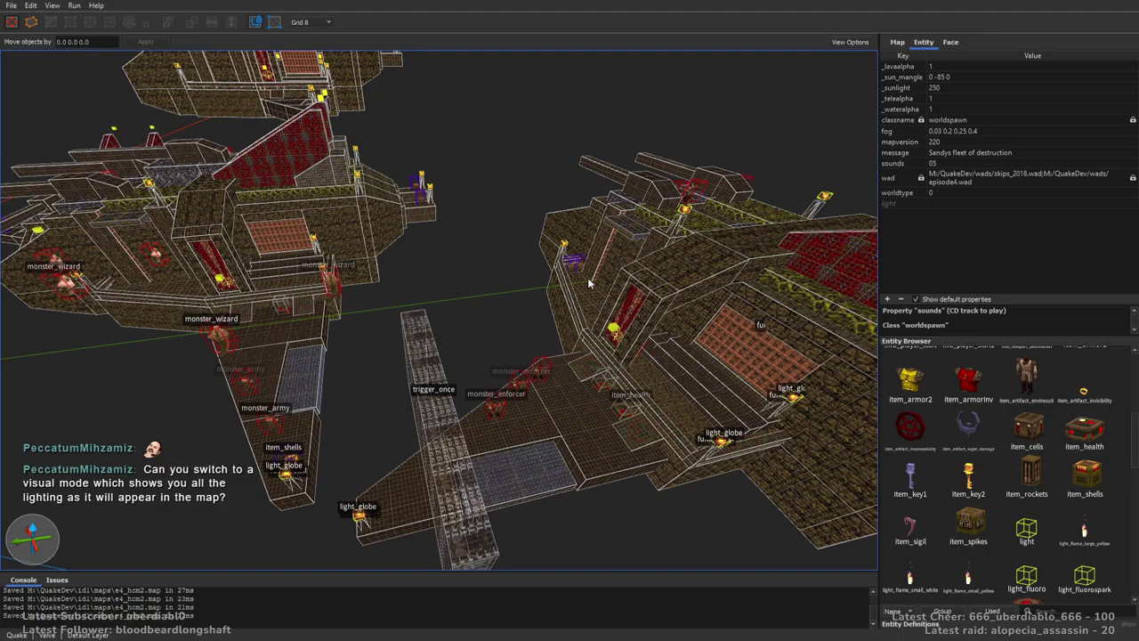
scroll(588, 277, "up", 8)
mouse_move(587, 277)
right_mouse_down()
mouse_move(686, 236)
mouse_move(647, 250)
mouse_move(601, 246)
right_mouse_up()
scroll(686, 237, "up", 10)
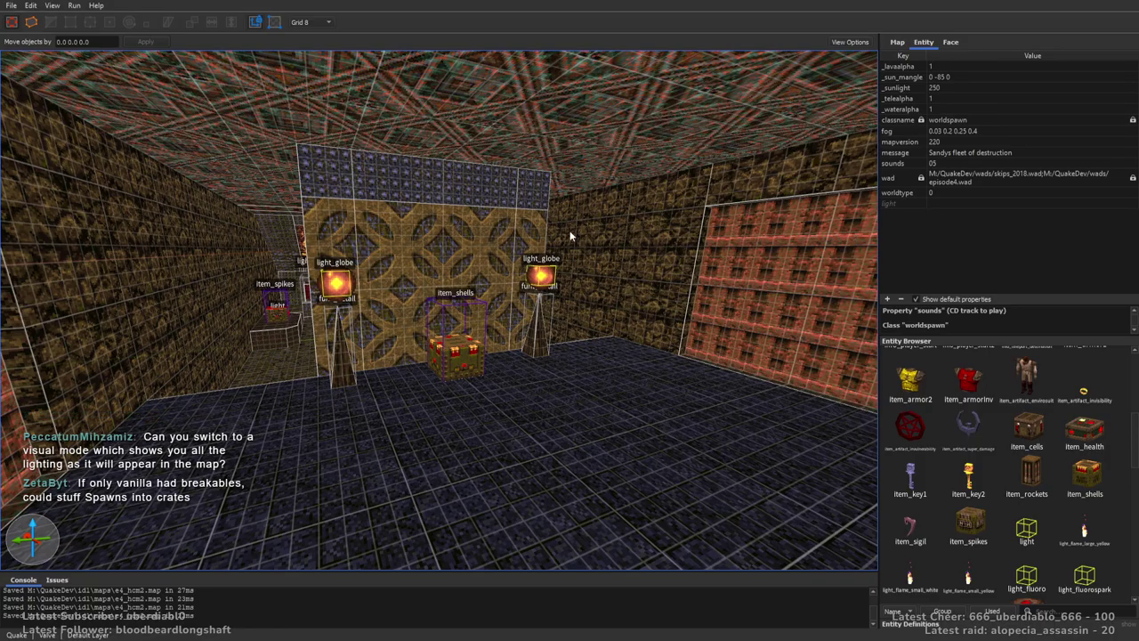
scroll(571, 238, "down", 5)
right_click_drag(600, 254, 574, 260)
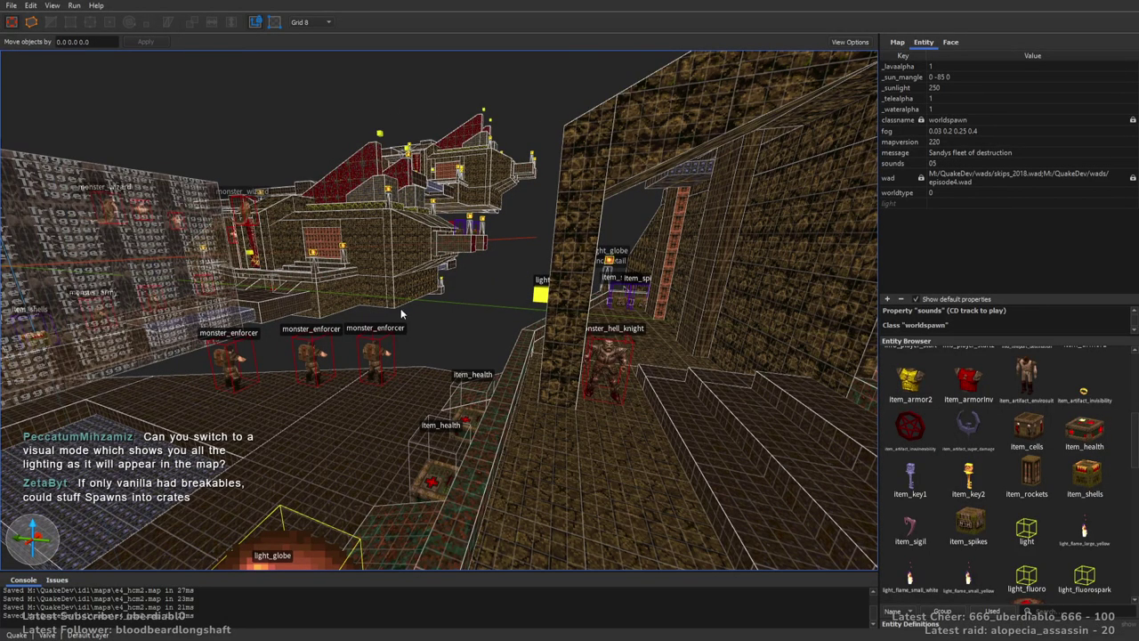
scroll(646, 278, "down", 5)
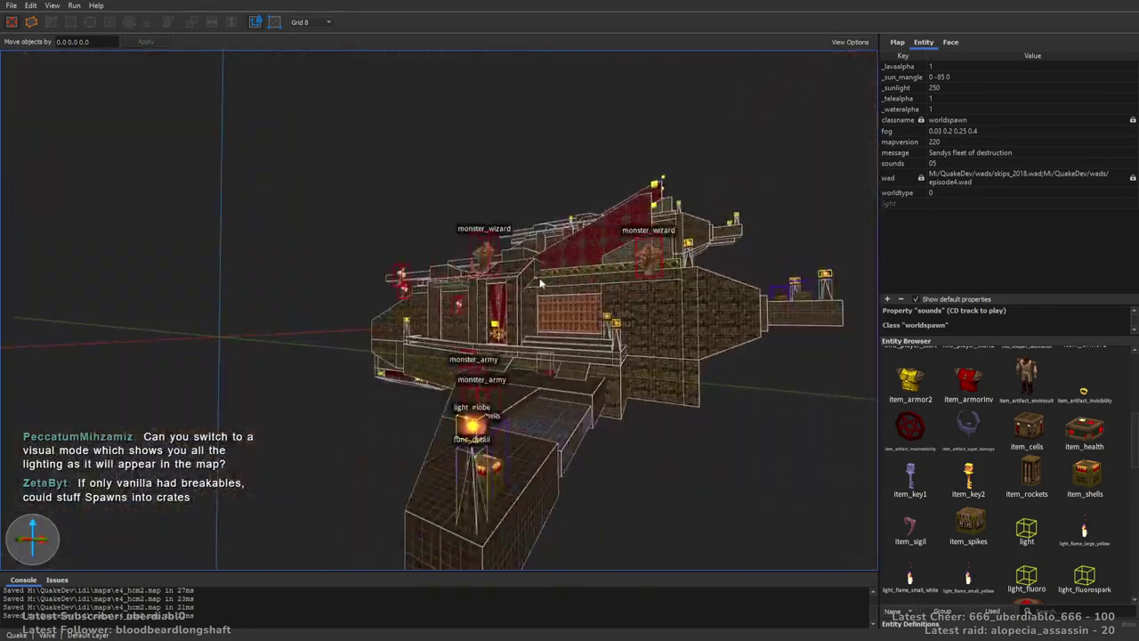
scroll(685, 327, "up", 5)
right_click_drag(685, 326, 602, 269)
scroll(640, 299, "up", 5)
scroll(601, 269, "down", 4)
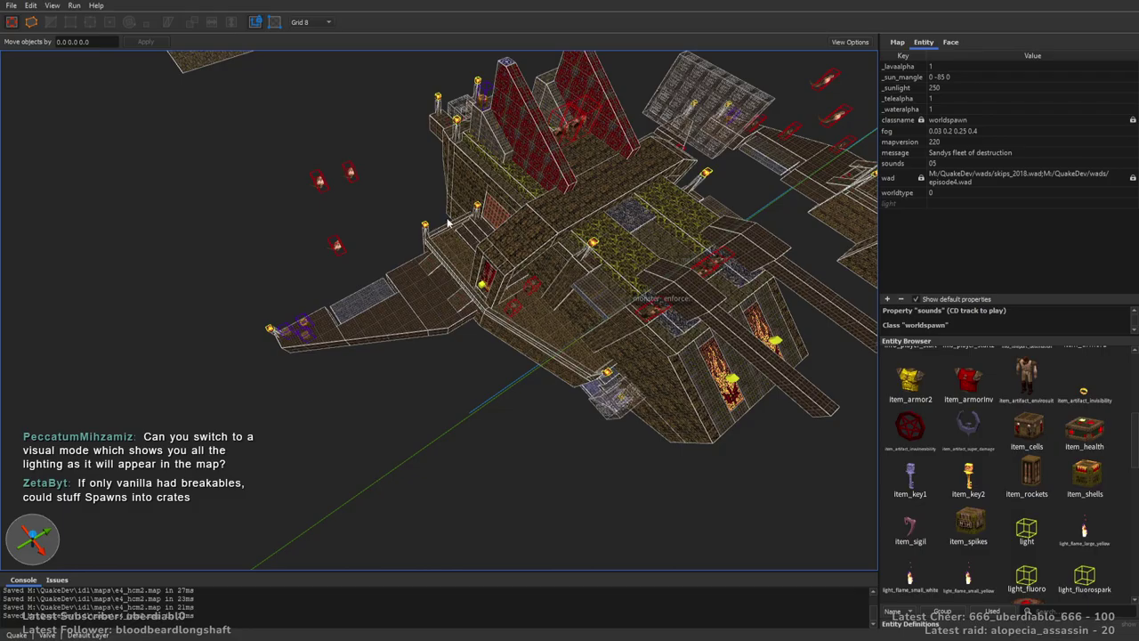
scroll(463, 283, "up", 15)
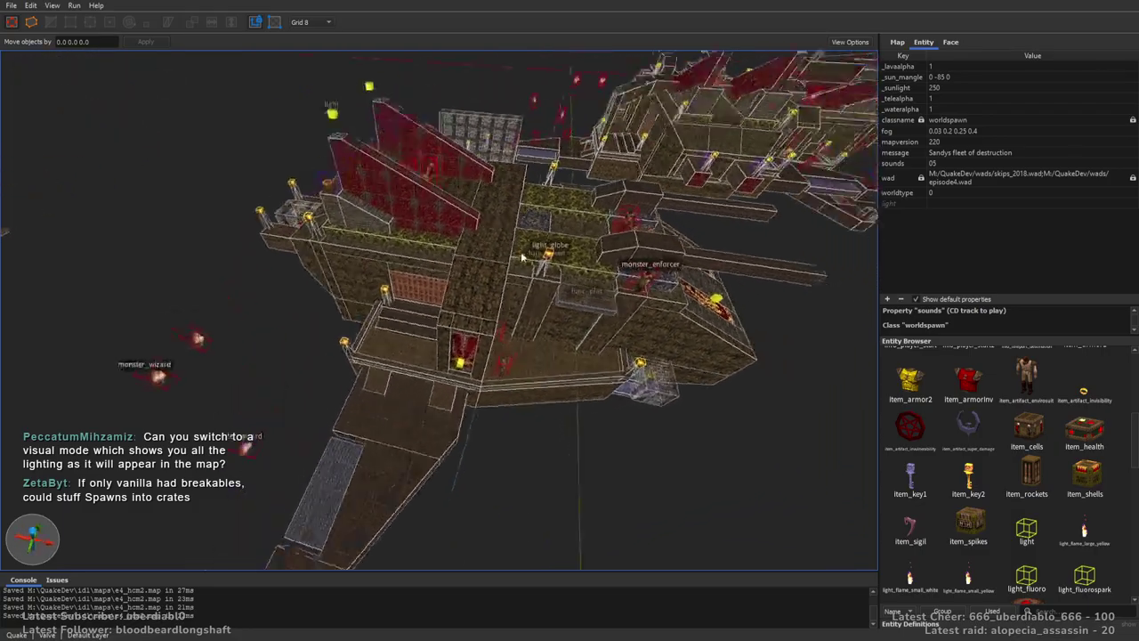
scroll(646, 203, "down", 15)
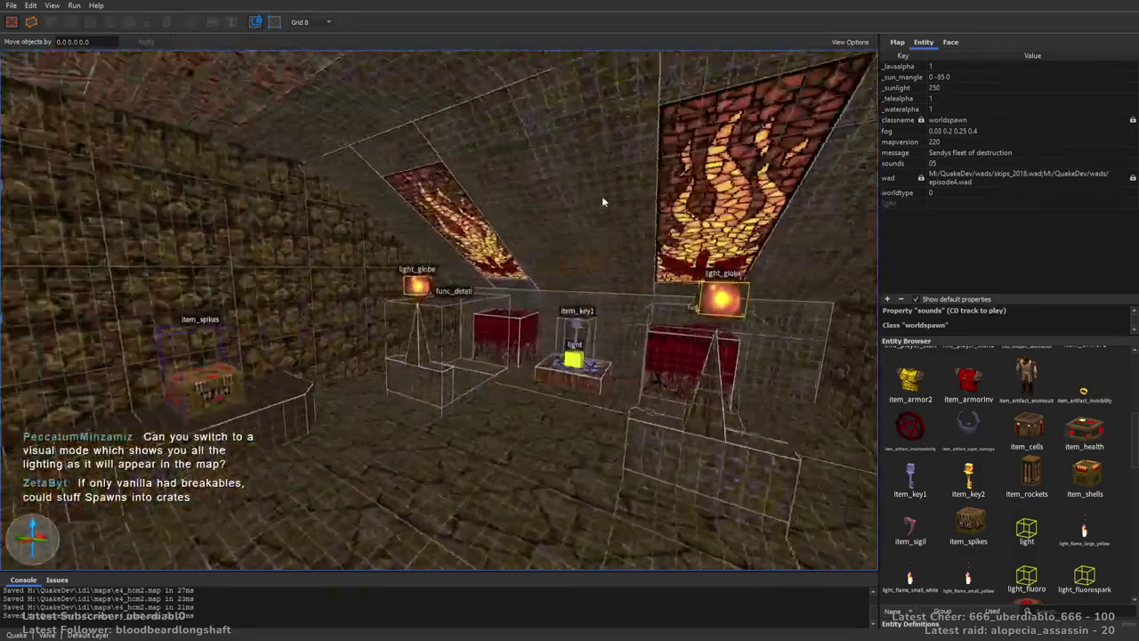
scroll(617, 182, "up", 15)
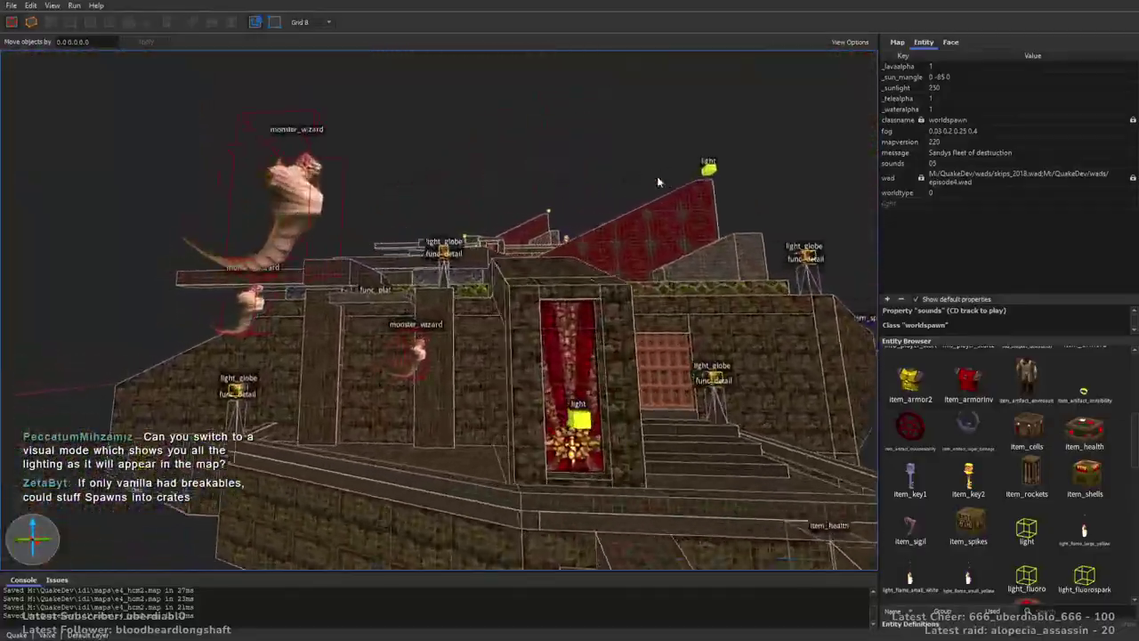
scroll(702, 240, "down", 15)
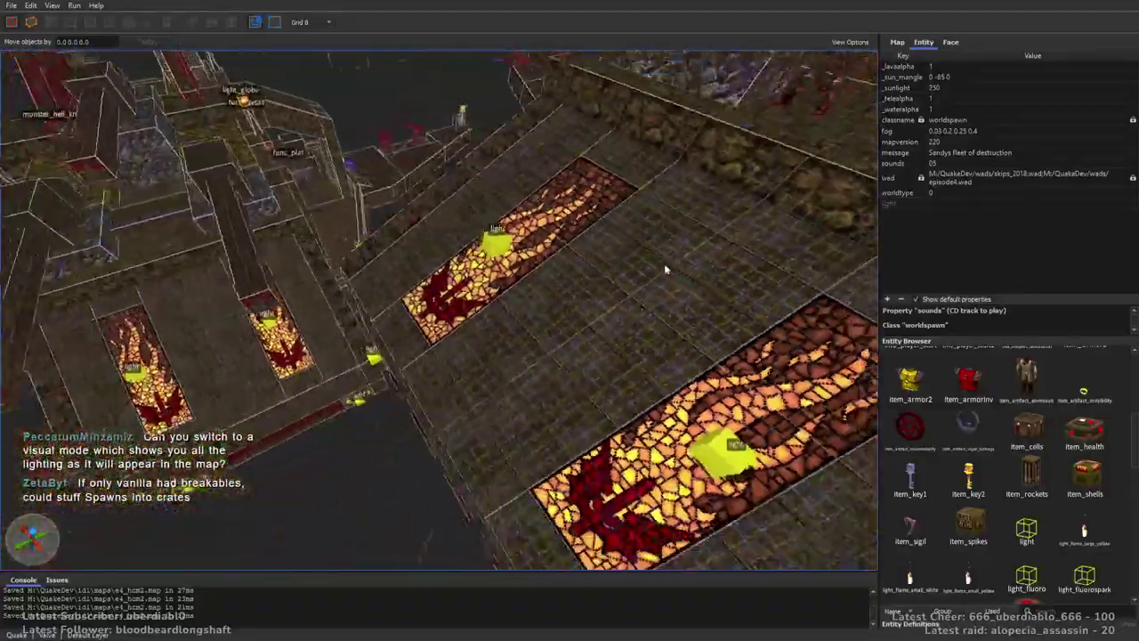
scroll(746, 204, "up", 10)
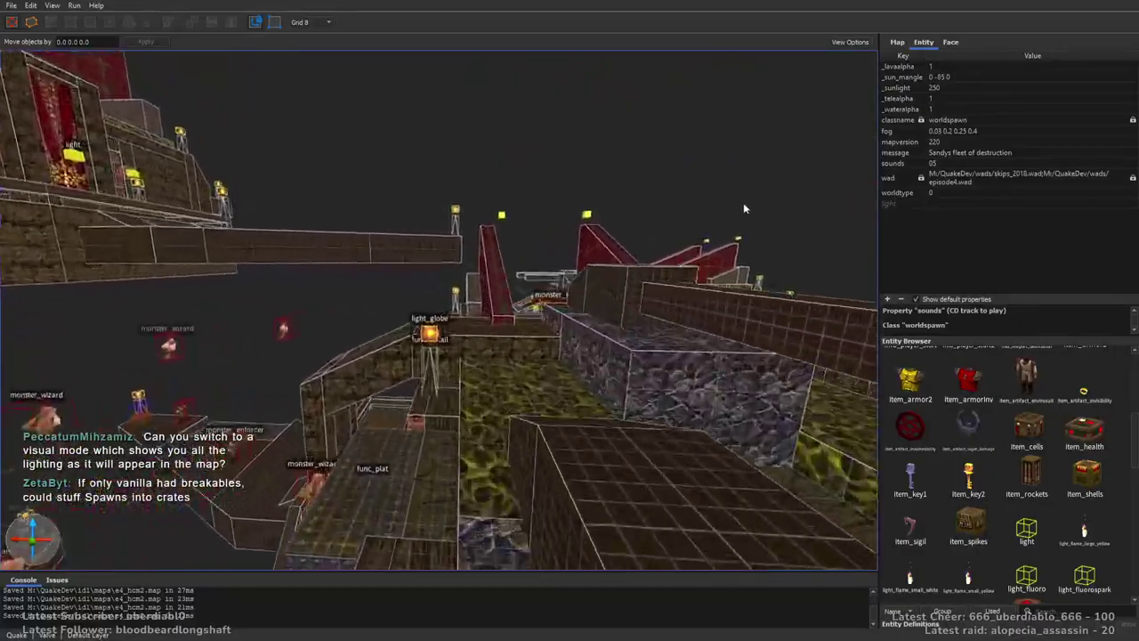
Place an item_armor2 pickup in front of the flame altar alcove between the two monster_shalrath entities.
right_click_drag(743, 201, 587, 239)
scroll(586, 238, "up", 8)
scroll(559, 213, "up", 15)
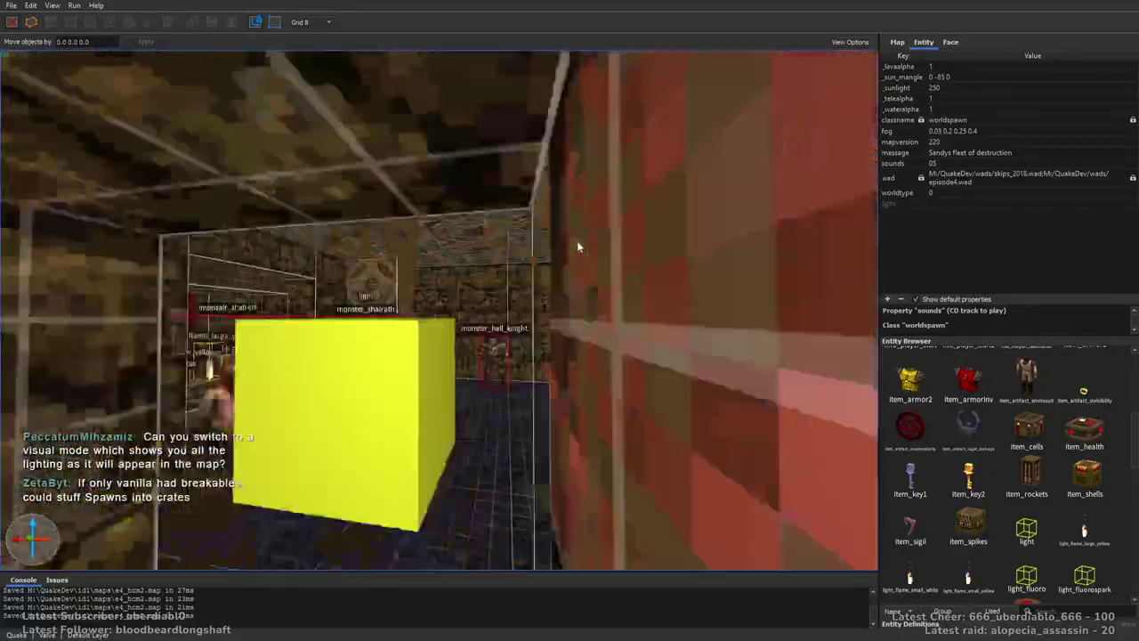
scroll(576, 247, "up", 10)
right_click_drag(614, 261, 499, 285)
scroll(498, 285, "up", 8)
left_click_drag(925, 401, 459, 371)
key("Escape")
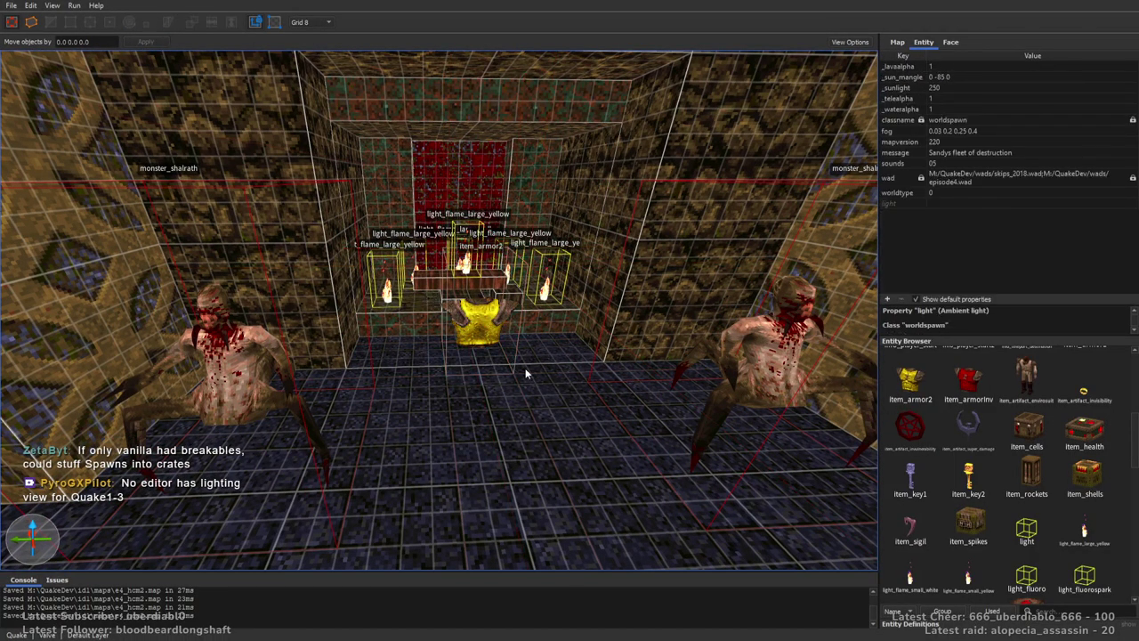
Place a monster_tarbaby on the deck at the foot of the rock wall, facing angle 270, and flag it as Ambush.
mouse_move(570, 380)
right_mouse_down()
mouse_move(582, 353)
mouse_move(787, 310)
mouse_move(634, 292)
mouse_move(548, 401)
mouse_move(499, 378)
mouse_move(606, 288)
mouse_move(555, 296)
mouse_move(552, 318)
mouse_move(604, 278)
mouse_move(564, 284)
mouse_move(644, 281)
mouse_move(534, 285)
mouse_move(534, 297)
mouse_move(462, 283)
mouse_move(583, 262)
mouse_move(404, 303)
right_mouse_up()
left_click_drag(1132, 441, 1132, 475)
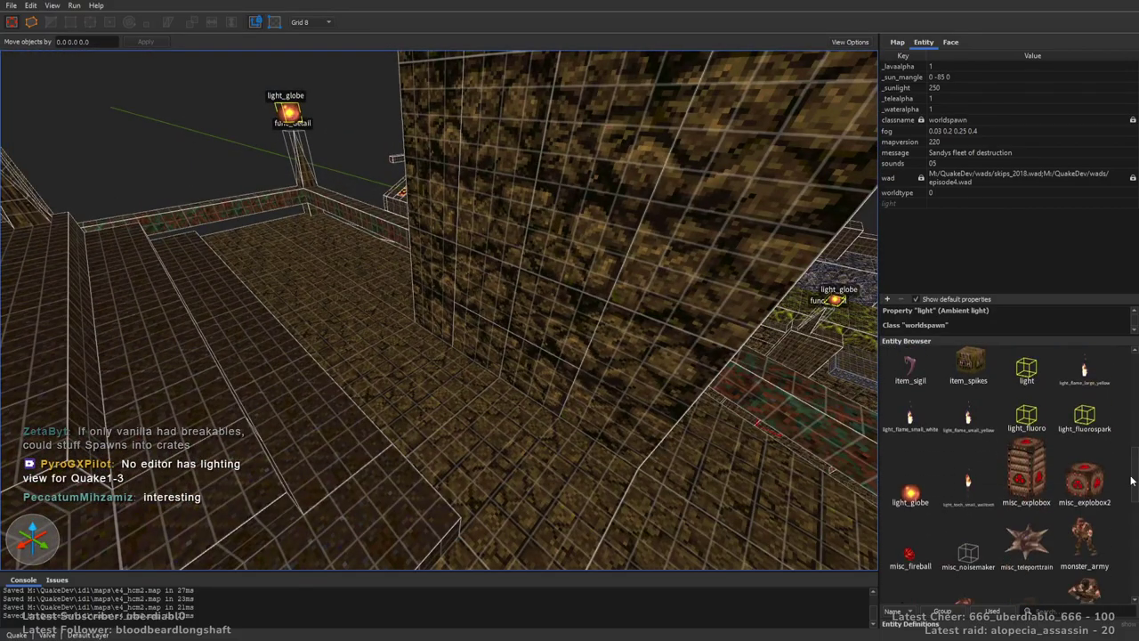
scroll(1124, 565, "down", 1)
left_click_drag(908, 405, 530, 460)
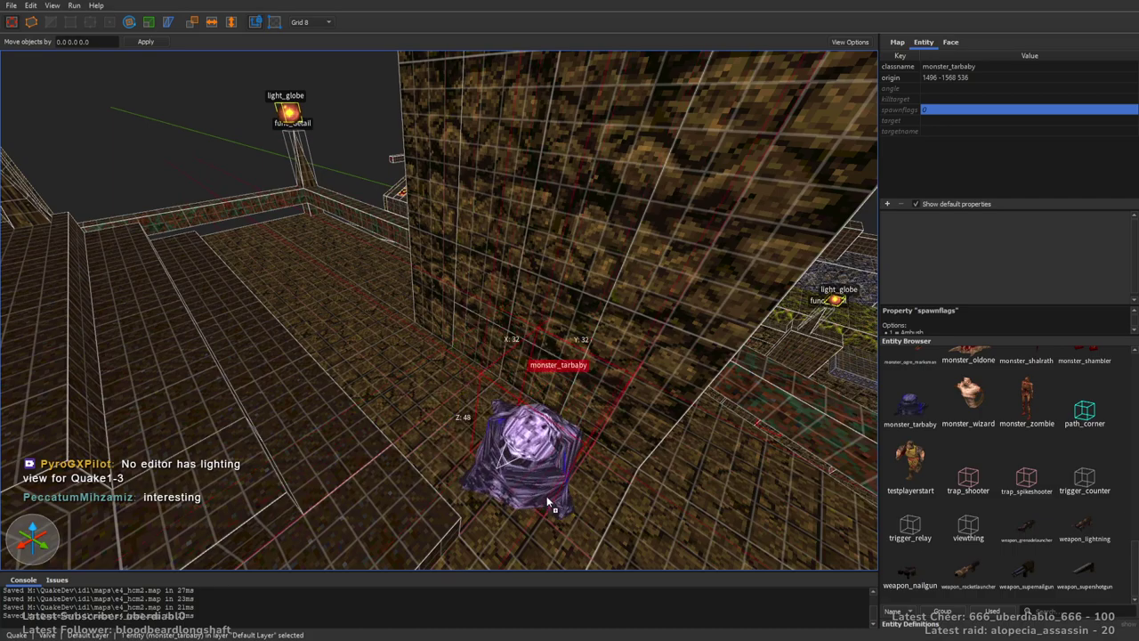
left_click(910, 224)
right_click_drag(676, 294, 679, 359)
right_click_drag(585, 367, 438, 352)
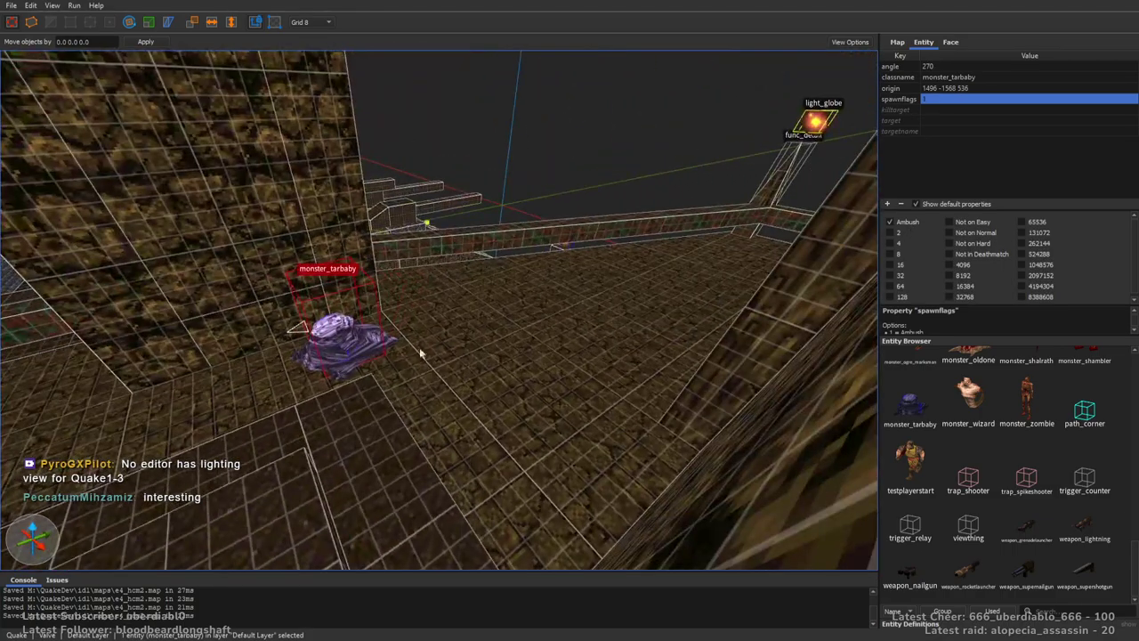
Position an Ambush monster_tarbaby on the sunken upper deck beside the mossy ledge and the tall rock block.
right_click_drag(561, 340, 647, 278)
mouse_move(525, 138)
right_mouse_down()
mouse_move(587, 170)
mouse_move(602, 145)
mouse_move(726, 273)
mouse_move(634, 228)
right_mouse_up()
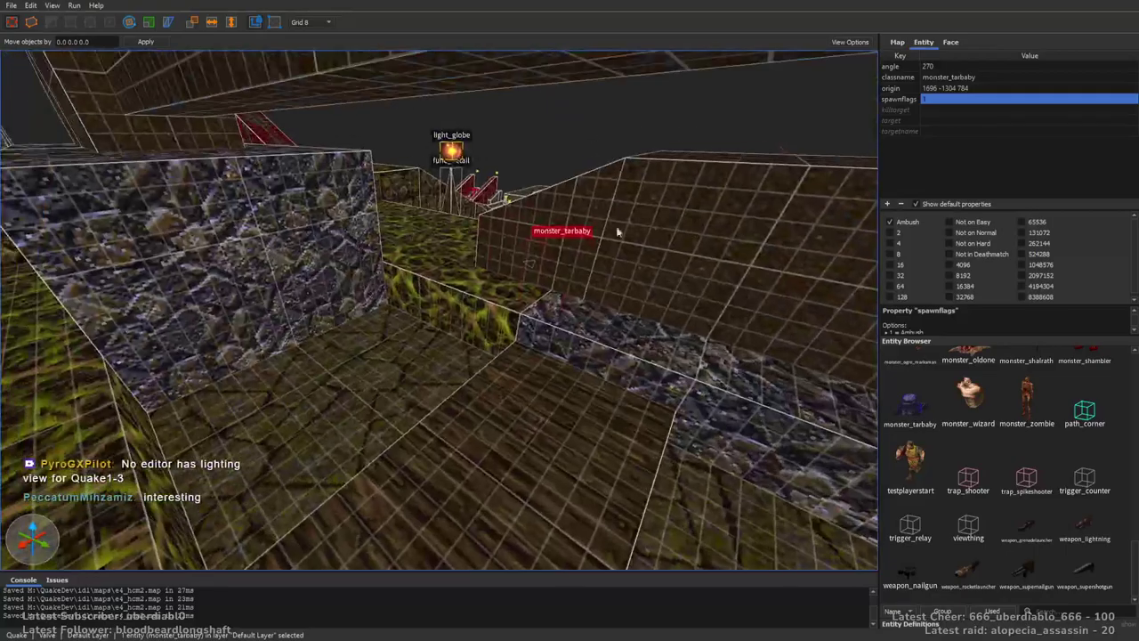
right_click_drag(368, 360, 336, 363)
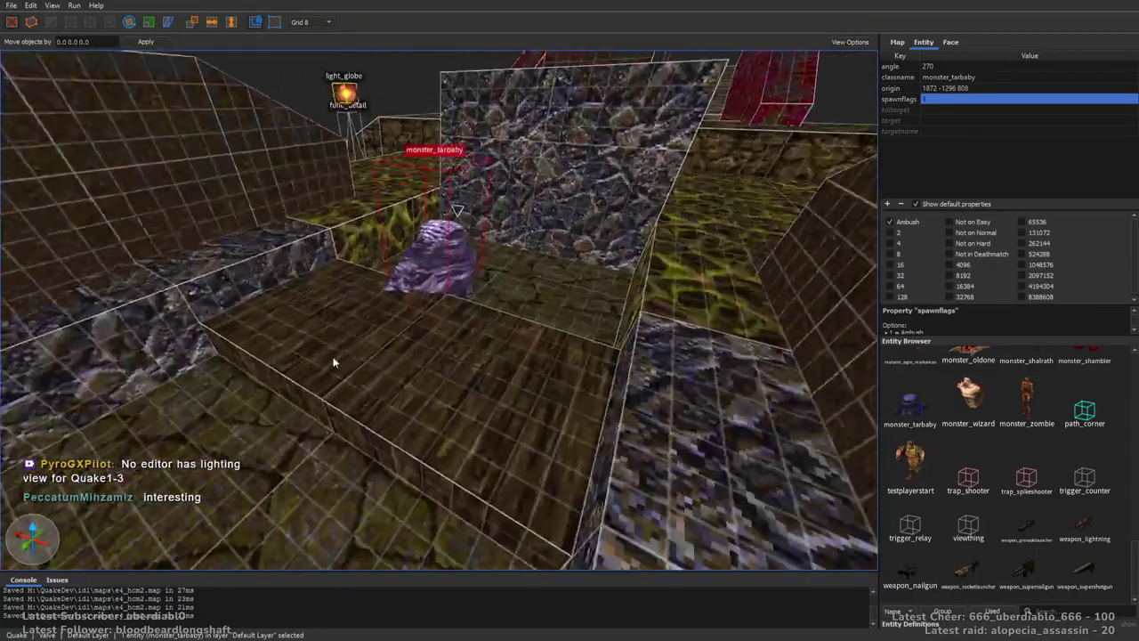
scroll(529, 283, "up", 6)
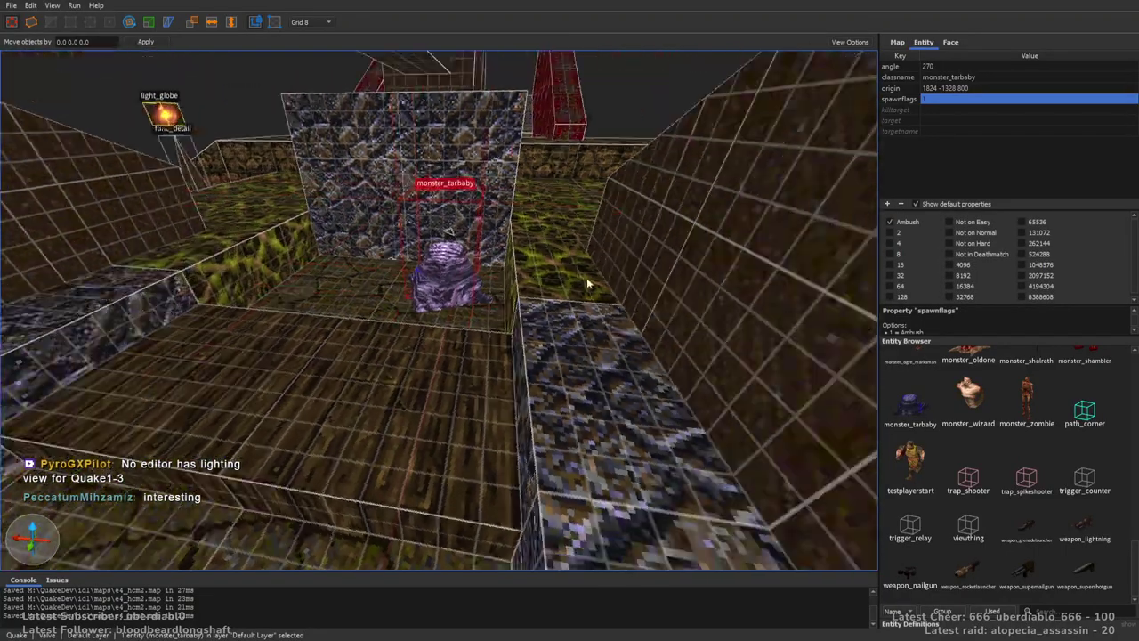
scroll(587, 322, "down", 8)
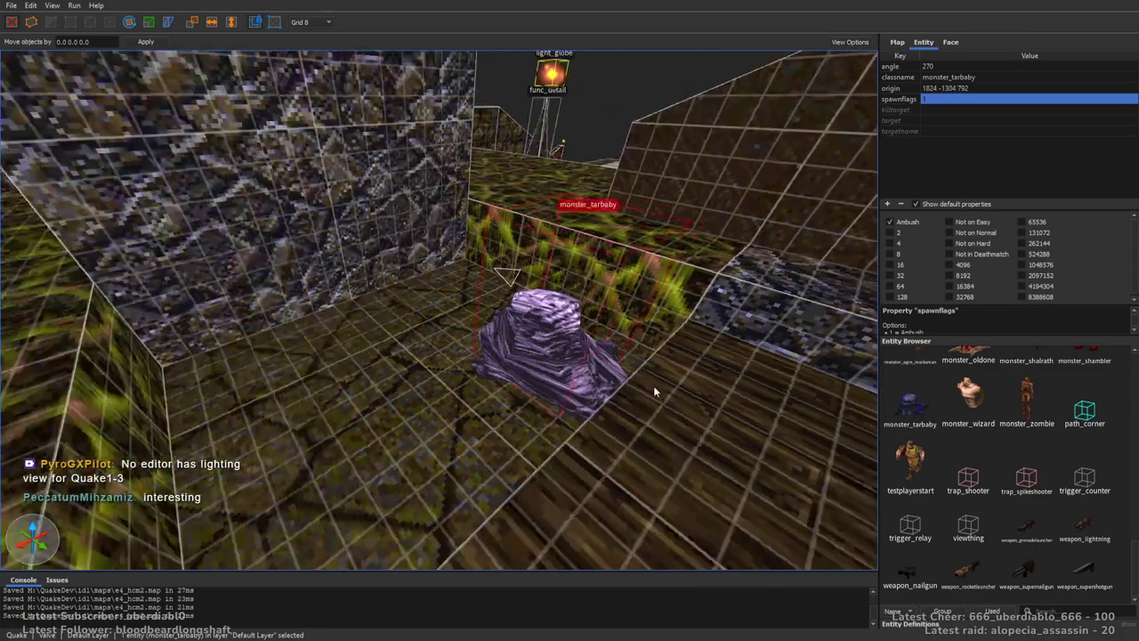
key("Escape")
Place a monster_shambler on the floor in front of the trigger_changelevel exit between the two metal pillars.
left_click_drag(1132, 495, 1133, 449)
left_click_drag(812, 397, 463, 396)
key("Escape")
mouse_move(463, 396)
right_mouse_down()
mouse_move(569, 405)
mouse_move(538, 322)
mouse_move(635, 303)
mouse_move(737, 305)
mouse_move(610, 384)
mouse_move(610, 361)
mouse_move(674, 287)
mouse_move(724, 351)
mouse_move(551, 349)
mouse_move(511, 327)
mouse_move(810, 335)
mouse_move(729, 349)
right_mouse_up()
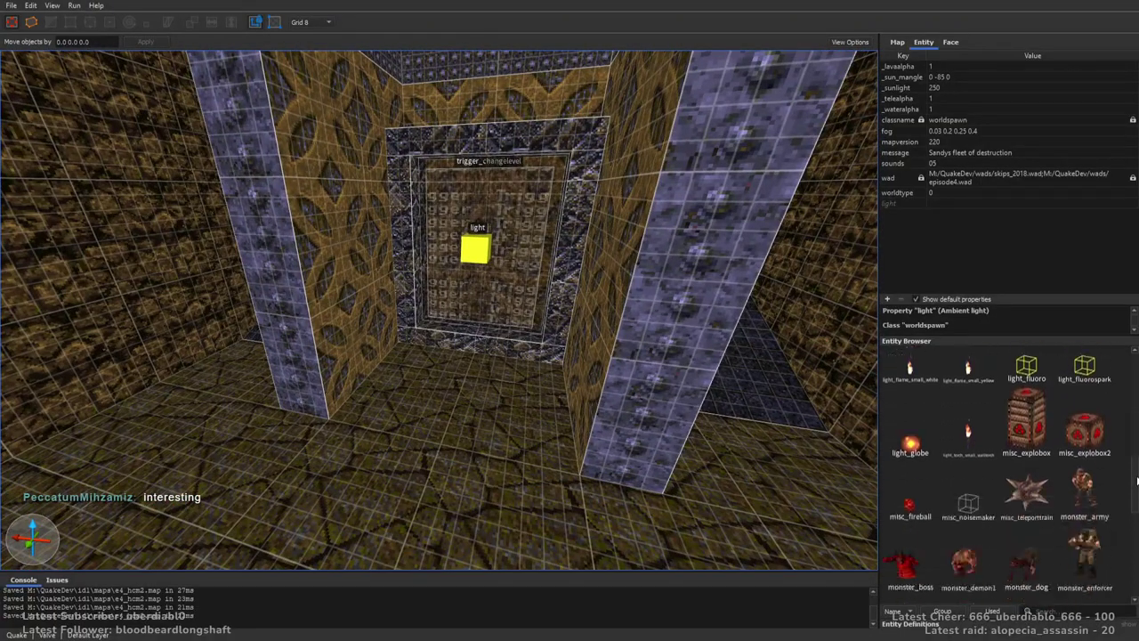
left_click_drag(1084, 456, 497, 426)
key("Page_Down")
key("Escape")
right_click_drag(498, 424, 585, 349)
left_click(512, 356)
key("Escape")
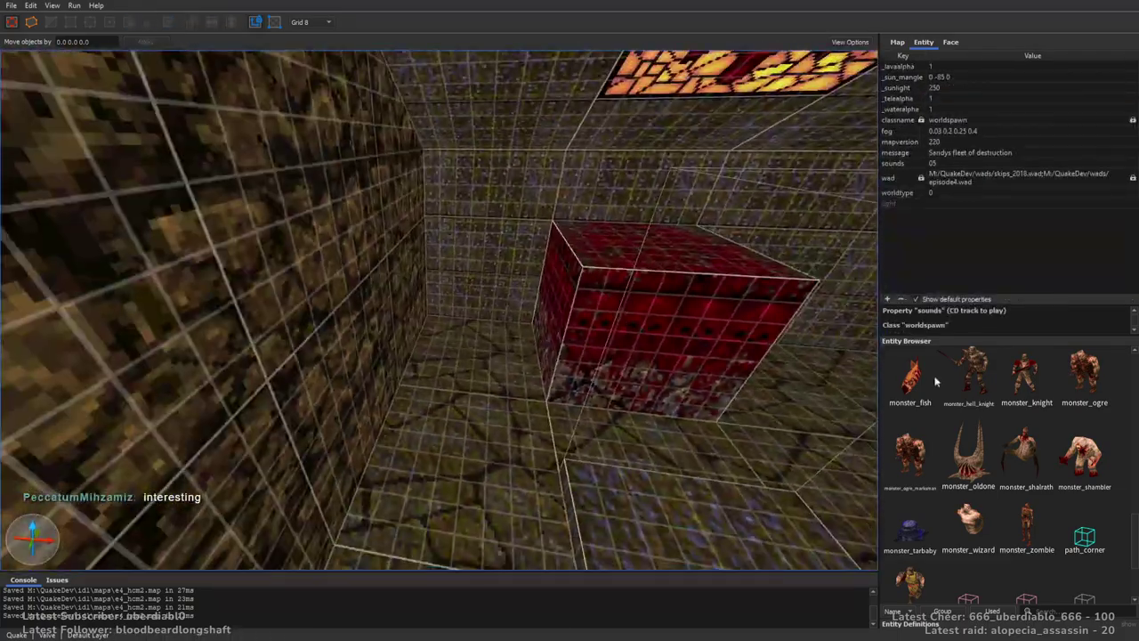
Place a monster_hell_knight in the gap between the rock wall and the nearby red cube, facing angle 270.
left_click_drag(970, 369, 669, 400)
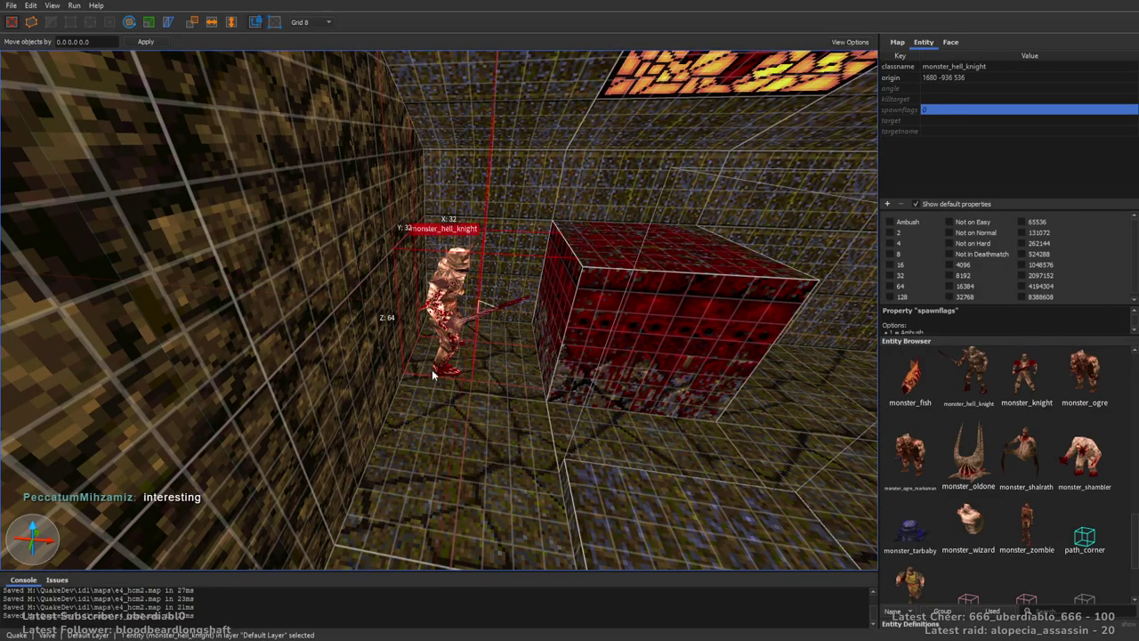
key("alt+Left")
key("Right")
right_click_drag(432, 370, 297, 318)
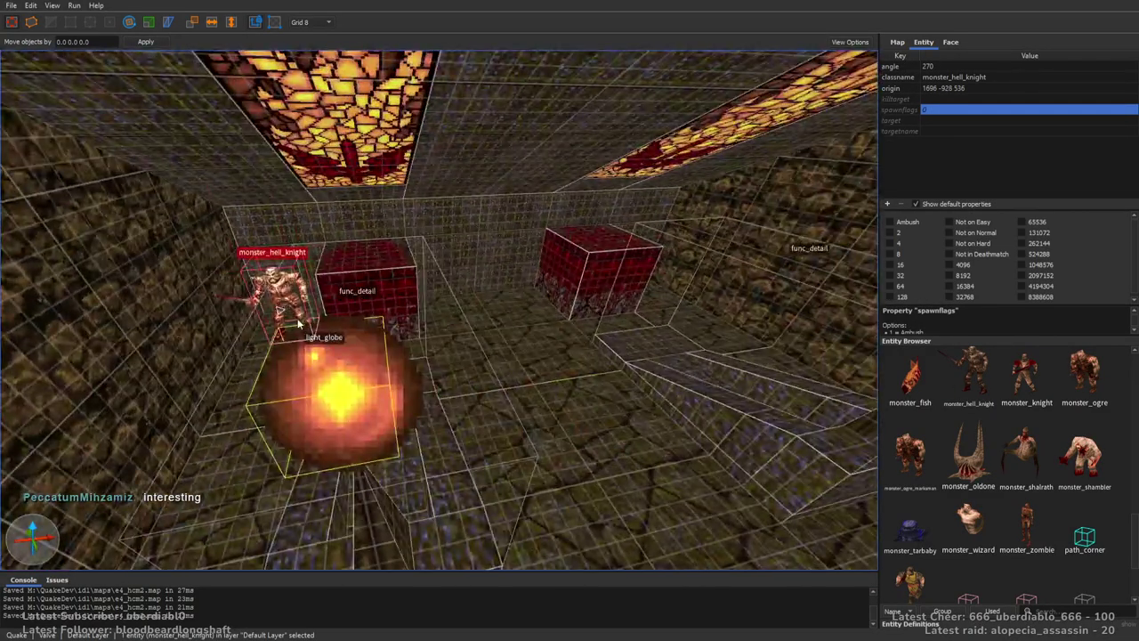
Duplicate the monster_hell_knight beside the other red cube, twice between the cubes, and once in the aisle in front.
left_click_drag(297, 317, 456, 293)
right_click_drag(517, 271, 667, 279)
left_click_drag(366, 294, 357, 283)
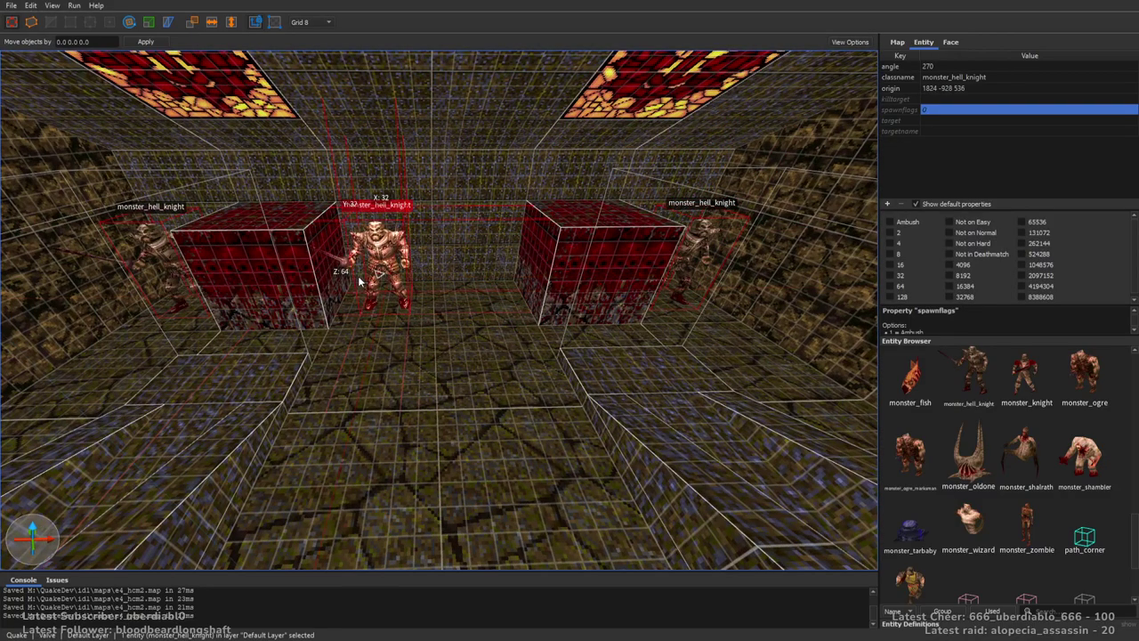
left_click_drag(447, 412, 498, 303, "ctrl")
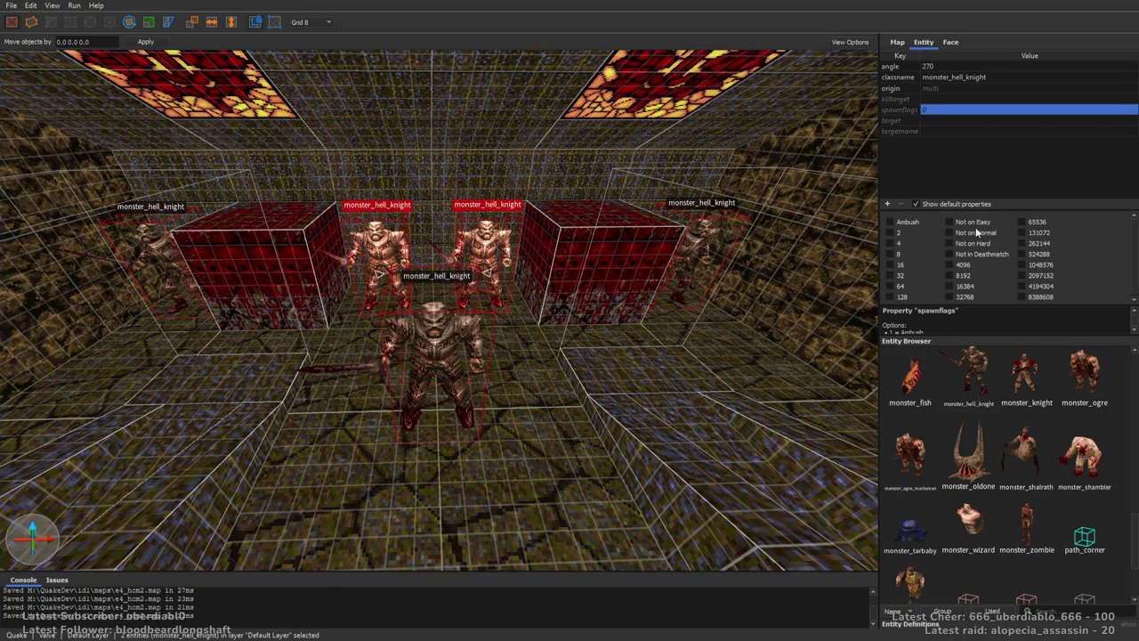
Place two monster_knight entities between the low stone blocks in front of the hell knights, facing angle 270.
scroll(697, 272, "down", 5)
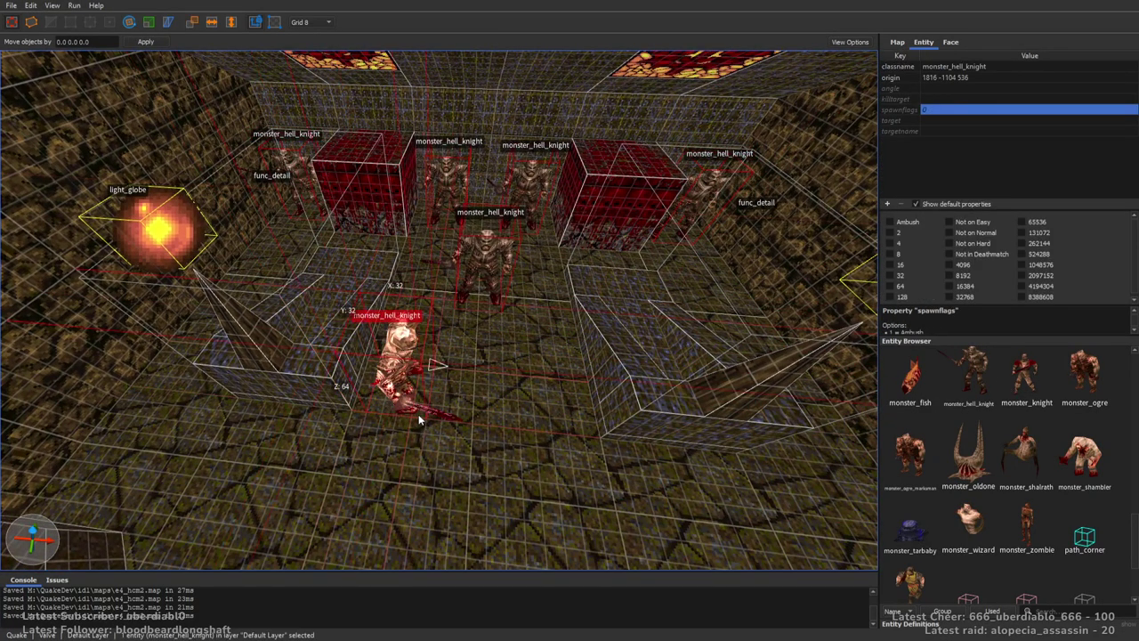
left_click_drag(1026, 372, 406, 405)
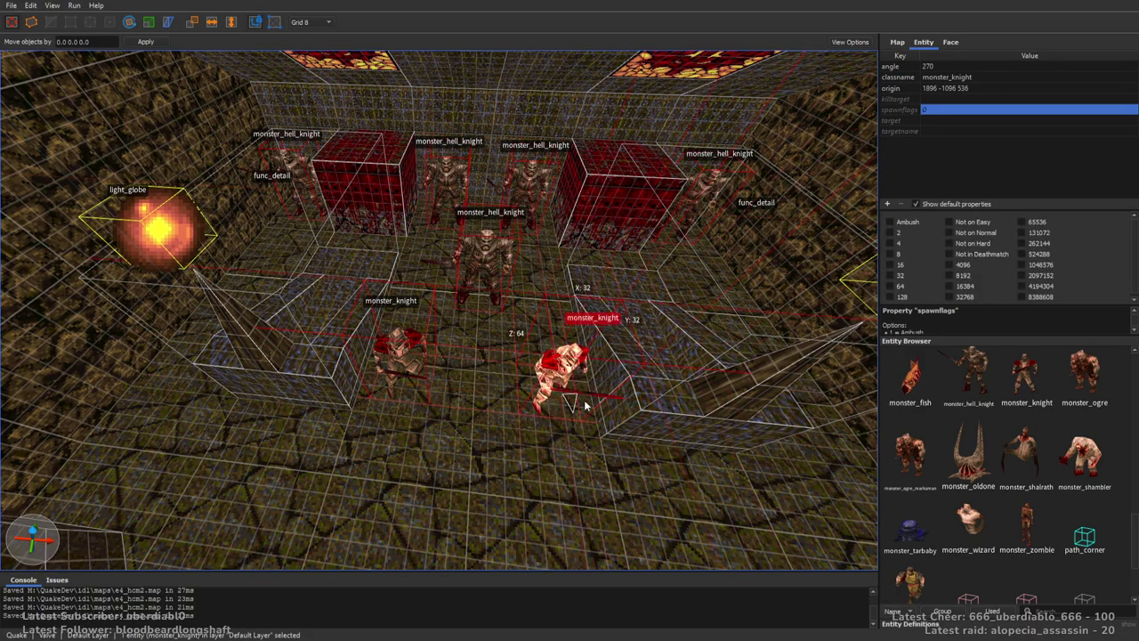
right_click_drag(582, 405, 300, 345)
left_click_drag(644, 364, 303, 445)
key("Escape")
Place an item_health pickup beside the light on one of the dark blocks along the rock wall.
right_click_drag(303, 445, 661, 392)
scroll(661, 392, "down", 2)
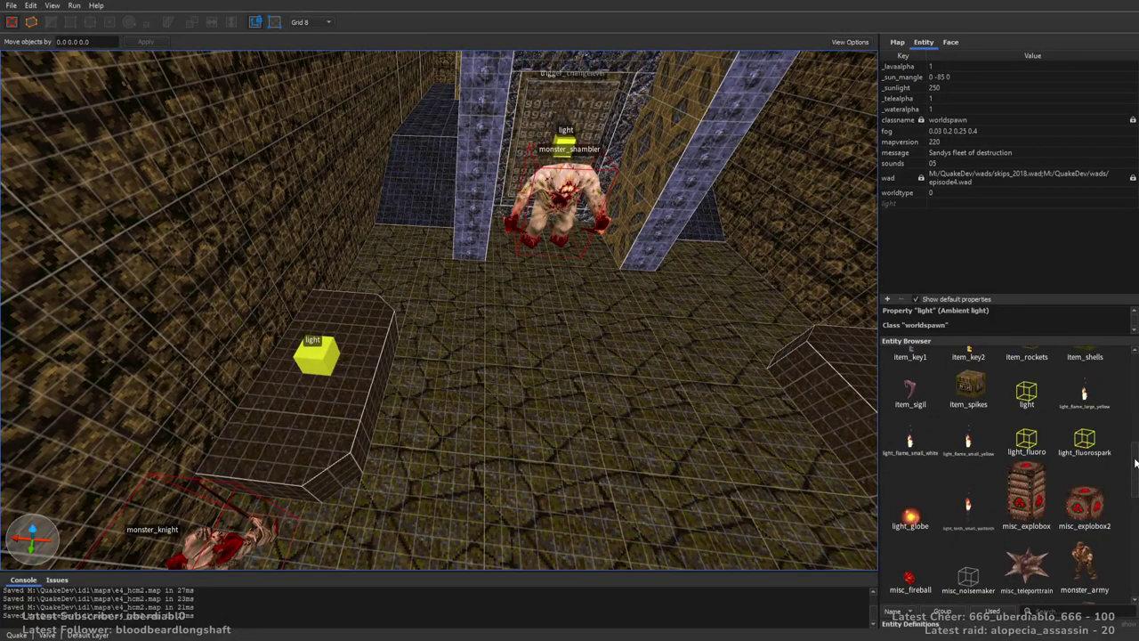
scroll(1134, 463, "up", 3)
left_click_drag(1083, 427, 648, 392)
left_click_drag(337, 392, 332, 385)
right_click_drag(332, 384, 910, 413)
key("Escape")
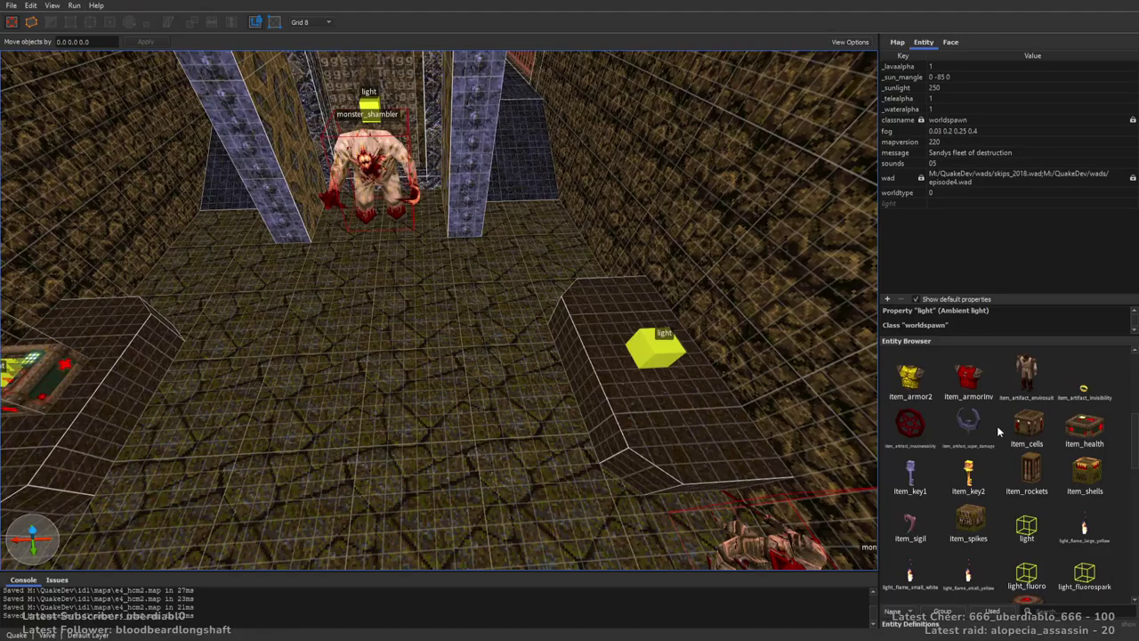
Place an item_armor1 pickup beside the light on the opposite dark block in the exit room.
scroll(1135, 422, "up", 1)
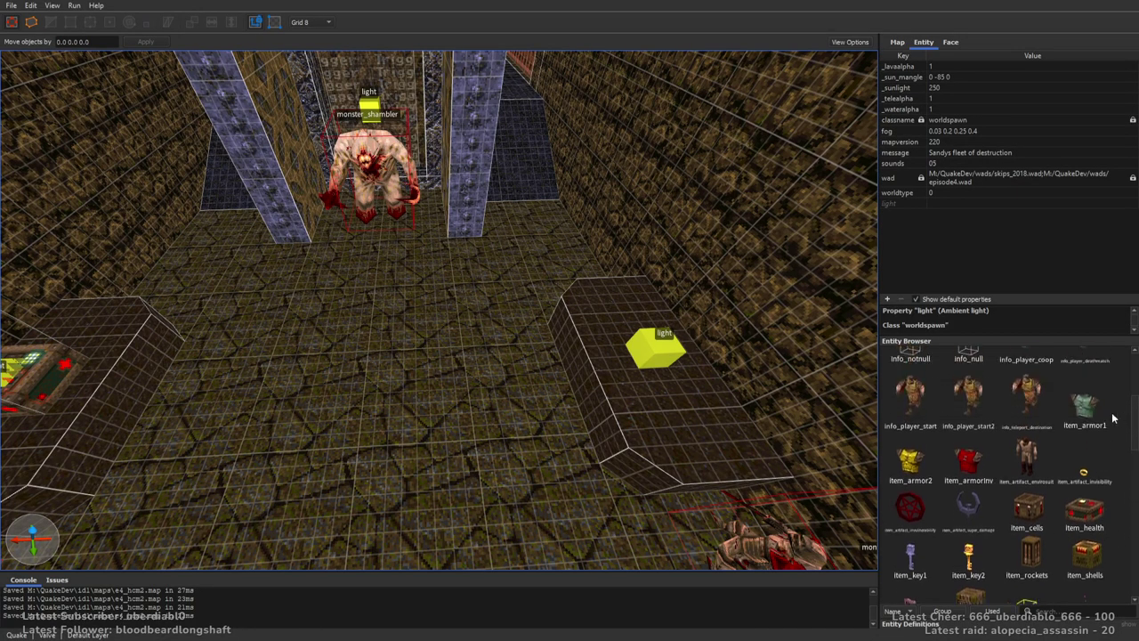
left_click_drag(1083, 405, 691, 391)
key("Escape")
right_click_drag(648, 386, 716, 365)
right_click_drag(559, 304, 609, 325)
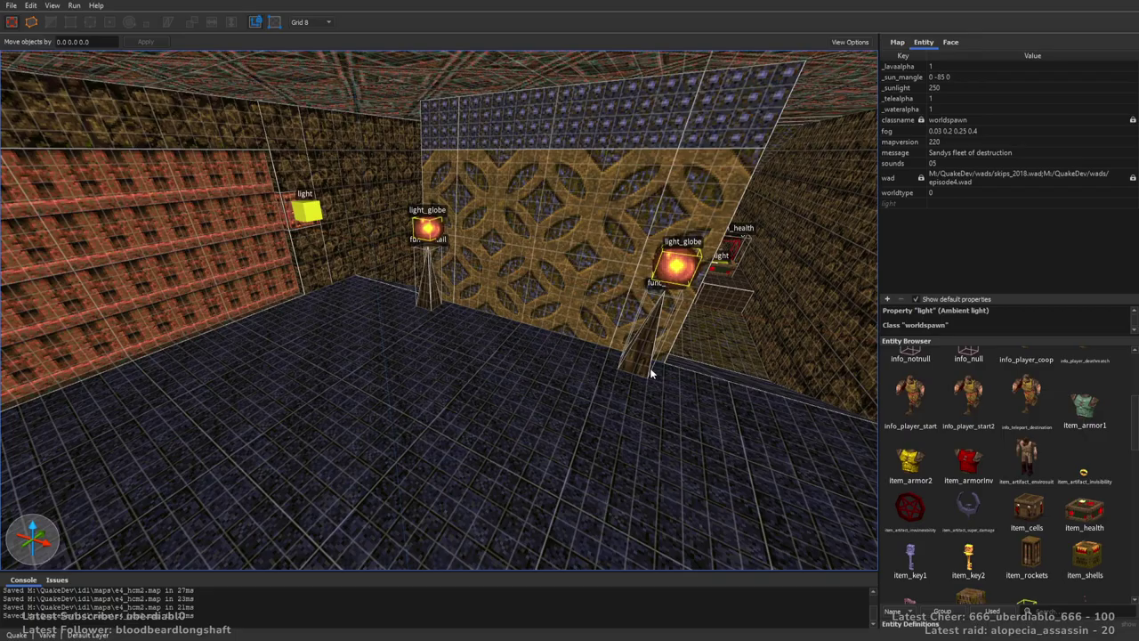
Place two large-box item_spikes pickups side by side between the globe light pedestals, with an item_shells pickup next to them.
right_click_drag(650, 374, 623, 347)
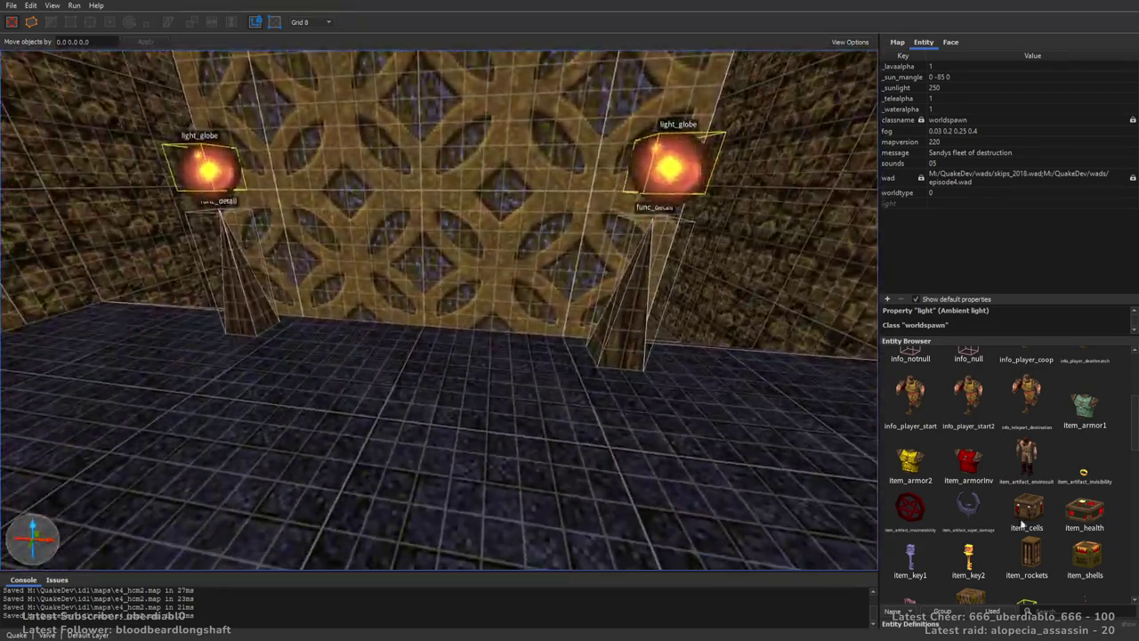
left_click_drag(983, 602, 427, 390)
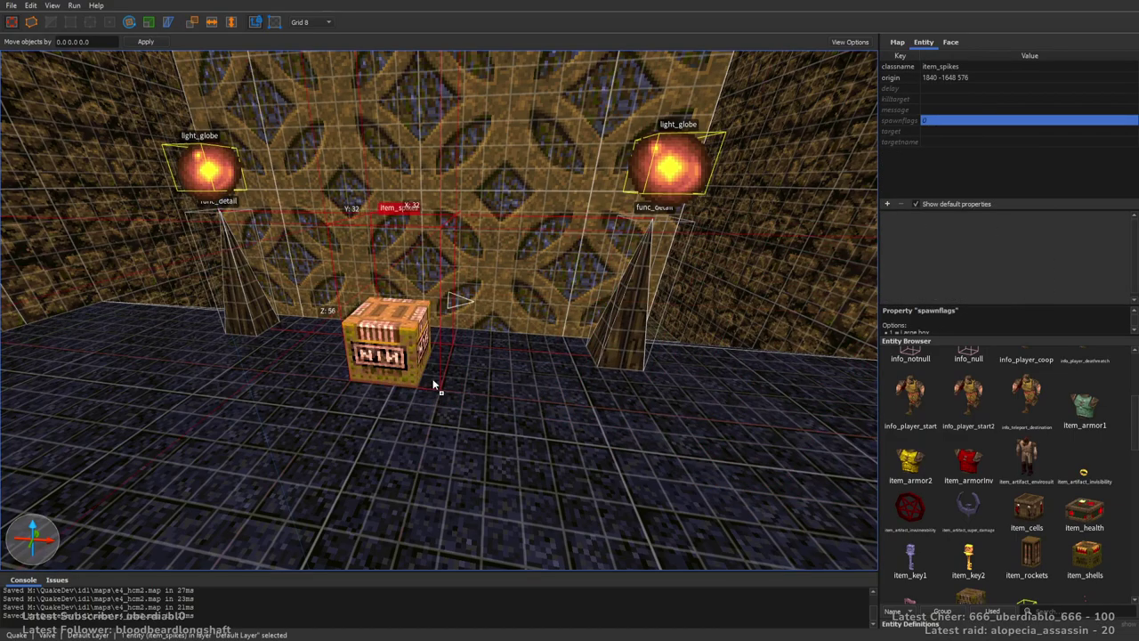
left_click(889, 221)
right_click_drag(623, 356, 422, 287)
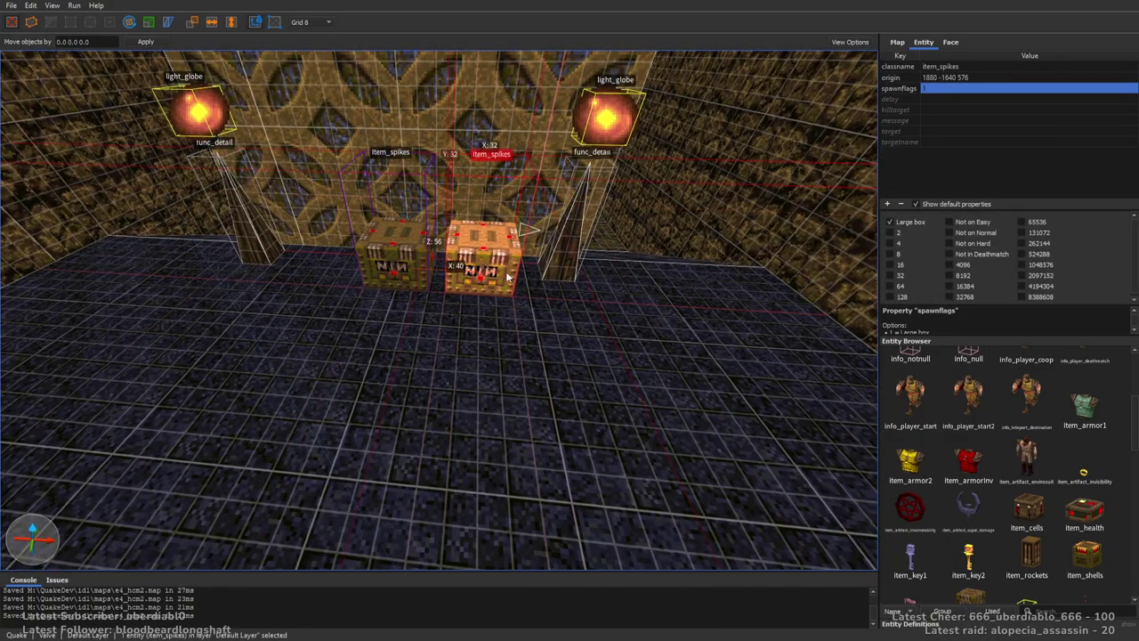
right_click_drag(578, 336, 662, 364)
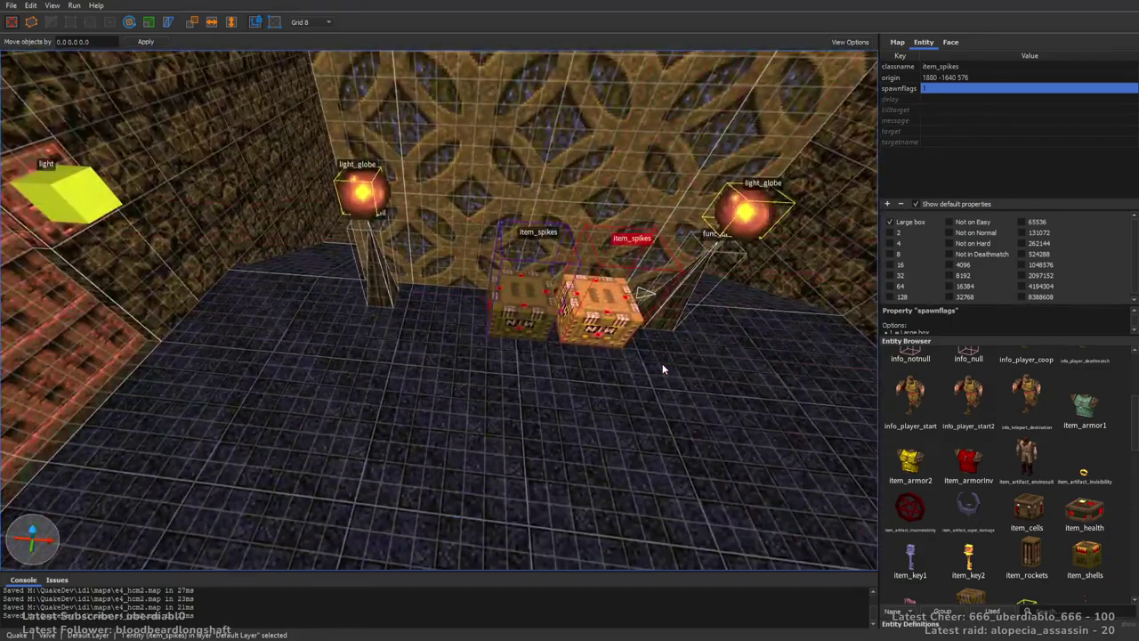
key("Escape")
left_click_drag(1082, 555, 473, 337)
key("Escape")
Draw a 64 by 160 block, 32 high, with the bricka2_2 texture in the middle of the room's floor, using grid 32.
right_click_drag(448, 321, 572, 337)
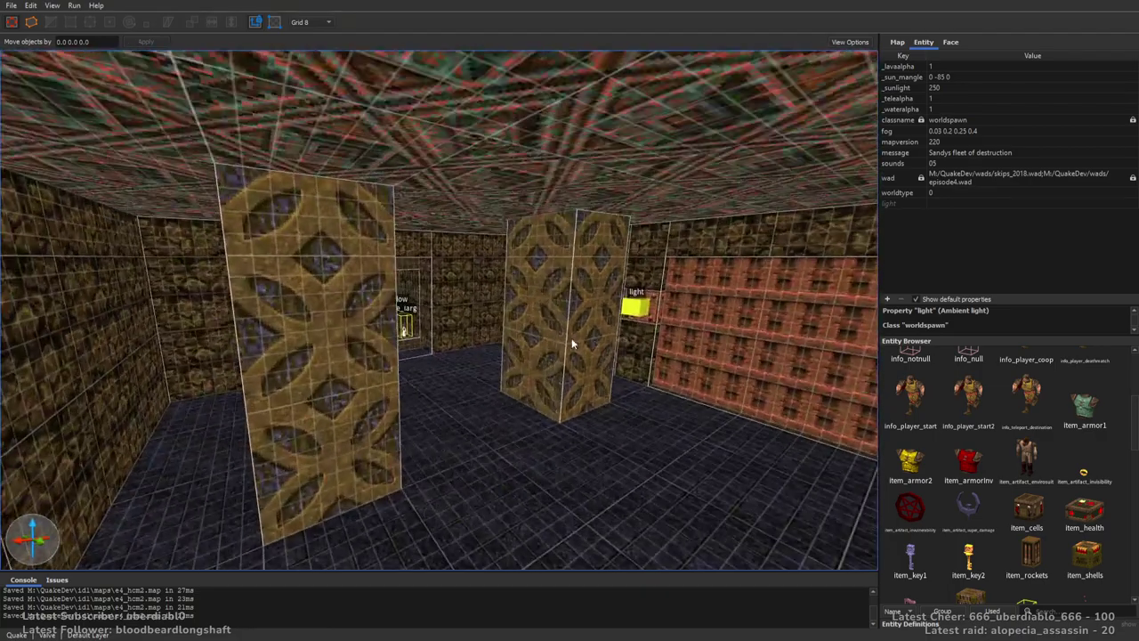
scroll(501, 270, "up", 5)
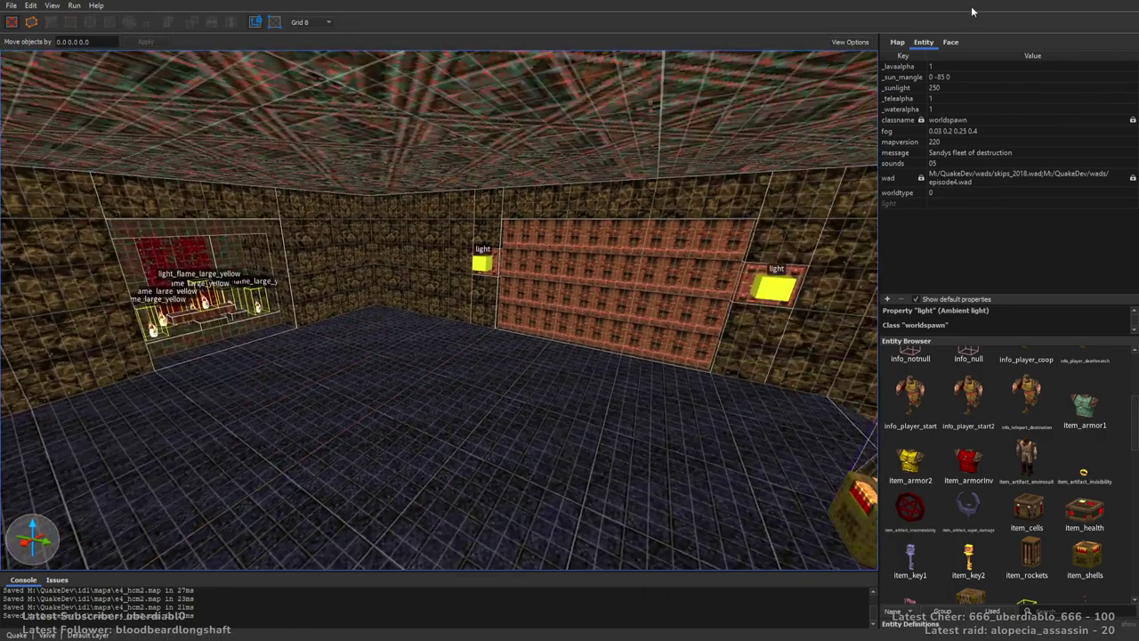
left_click(951, 42)
left_click_drag(1136, 454, 1118, 347)
scroll(1045, 323, "up", 3)
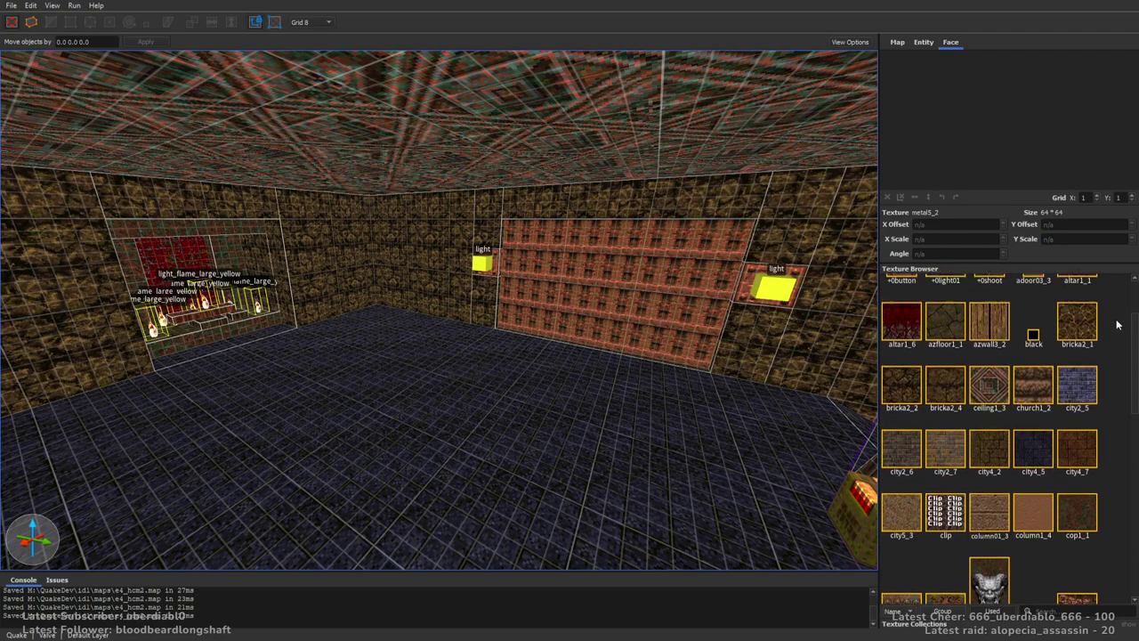
scroll(773, 375, "up", 5)
key("7")
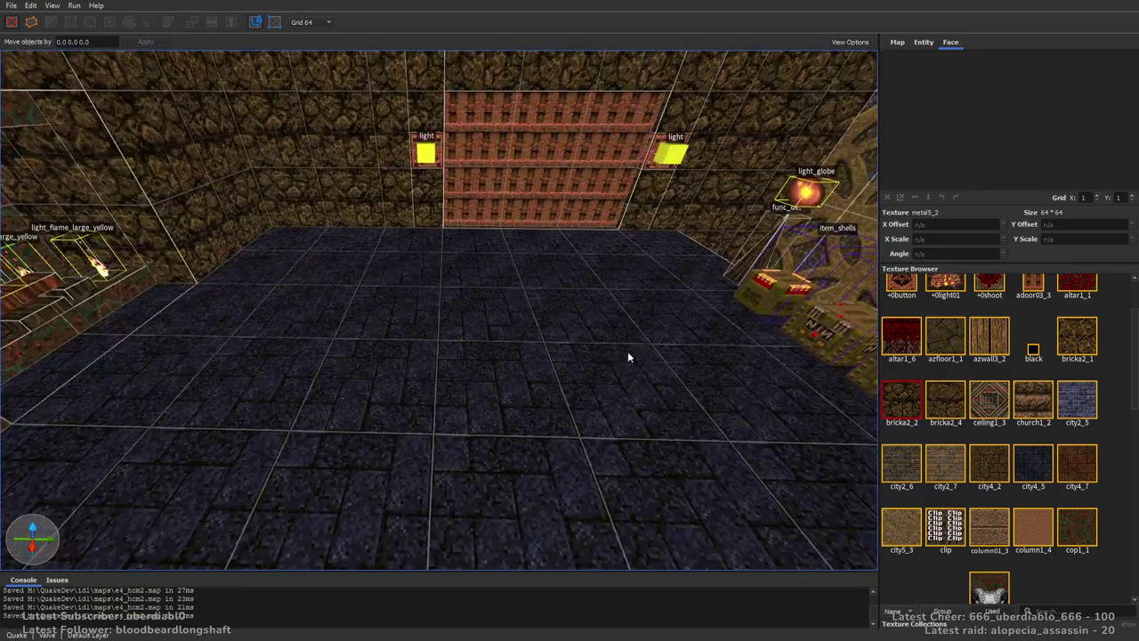
key("6")
mouse_move(354, 325)
left_mouse_down()
mouse_move(576, 356)
mouse_move(565, 361)
left_mouse_up()
scroll(564, 361, "down", 5)
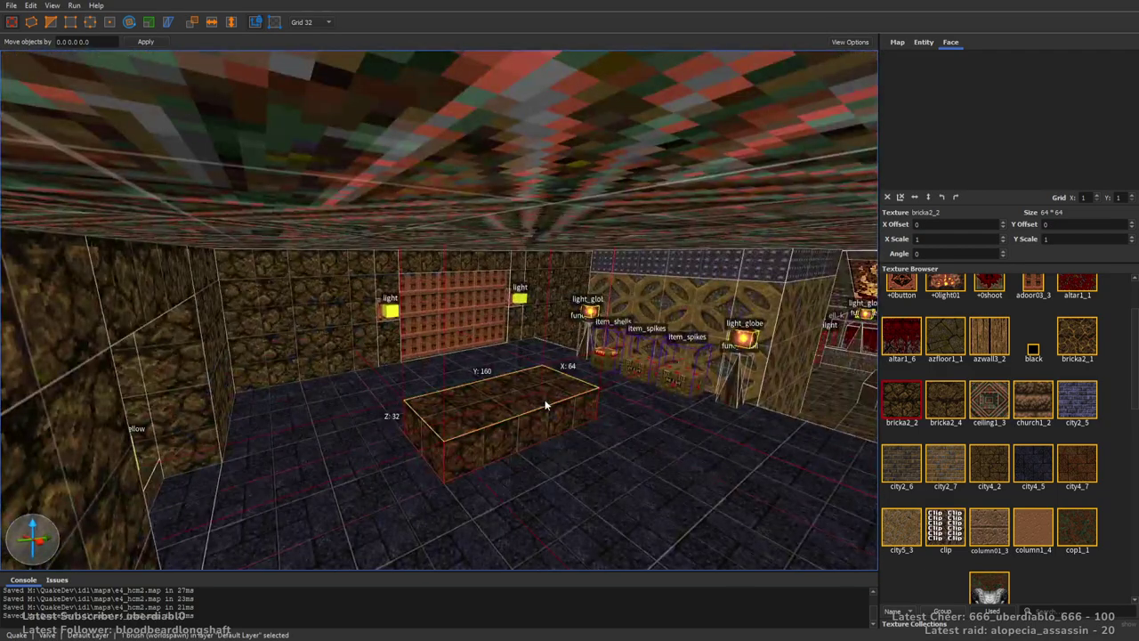
Extend the new rock block up to the ceiling so it forms a thick pillar.
right_click_drag(571, 228, 547, 285)
scroll(650, 246, "down", 5)
scroll(650, 245, "up", 10)
scroll(557, 287, "down", 8)
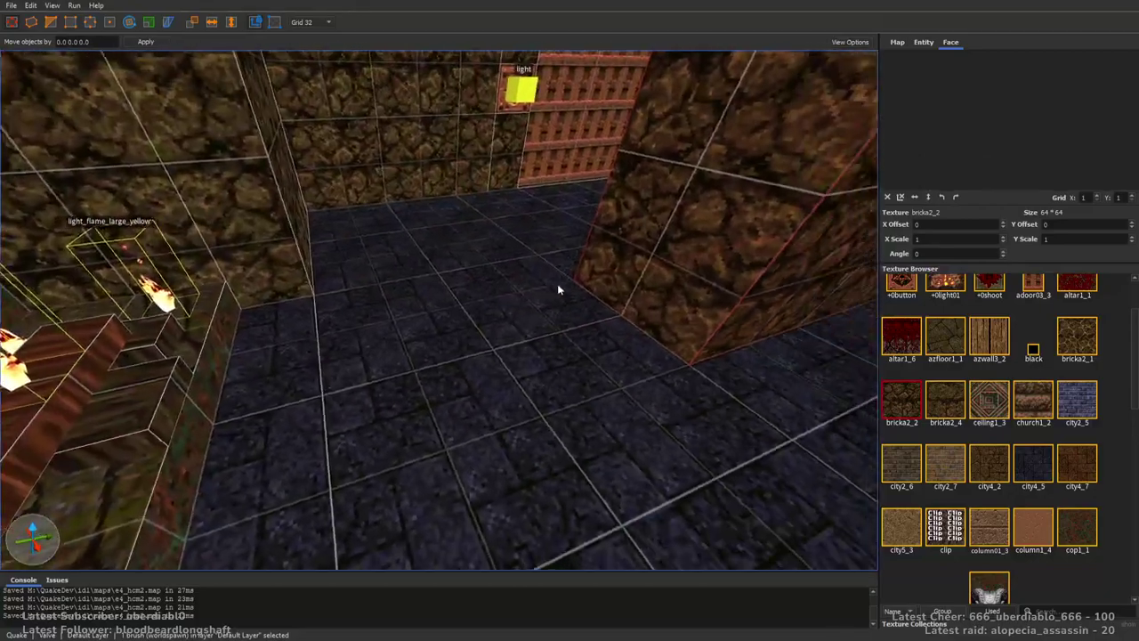
key("d")
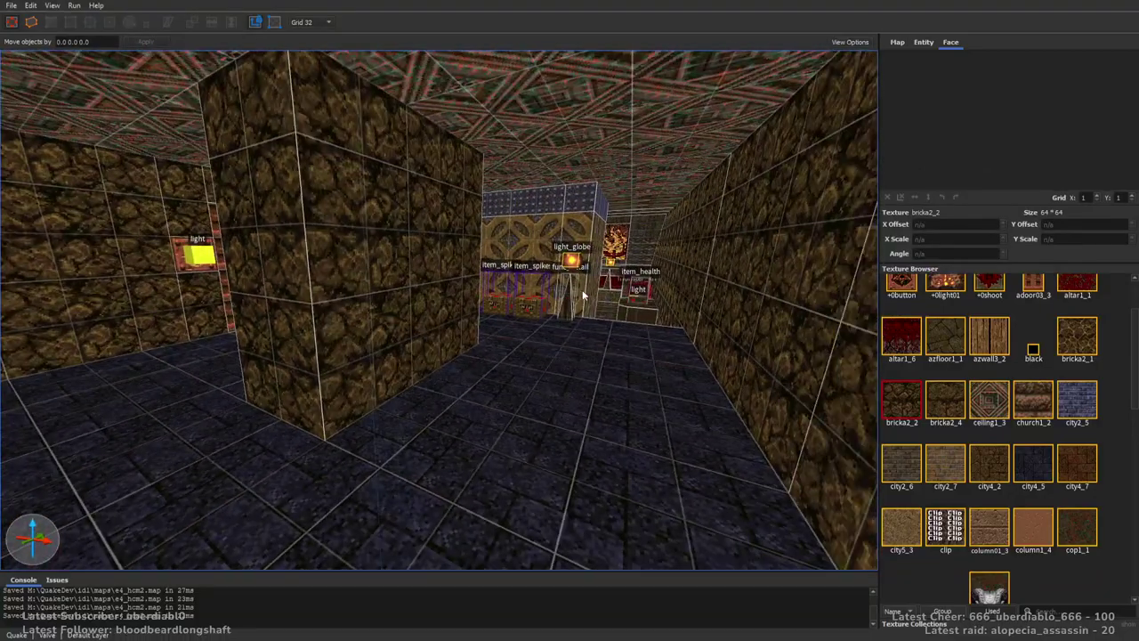
Place a monster_shalrath behind the rock pillar, facing angle 180, with the grid set to 8.
left_click(924, 42)
scroll(1123, 419, "down", 10)
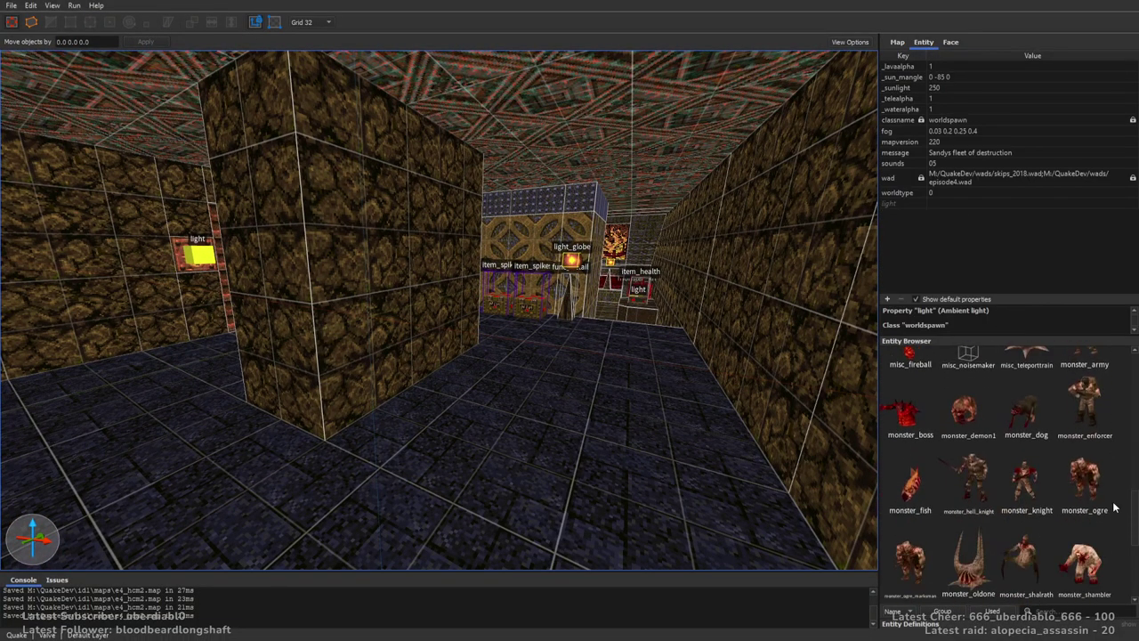
scroll(721, 388, "up", 5)
scroll(721, 388, "down", 3)
left_click_drag(1026, 534, 595, 405)
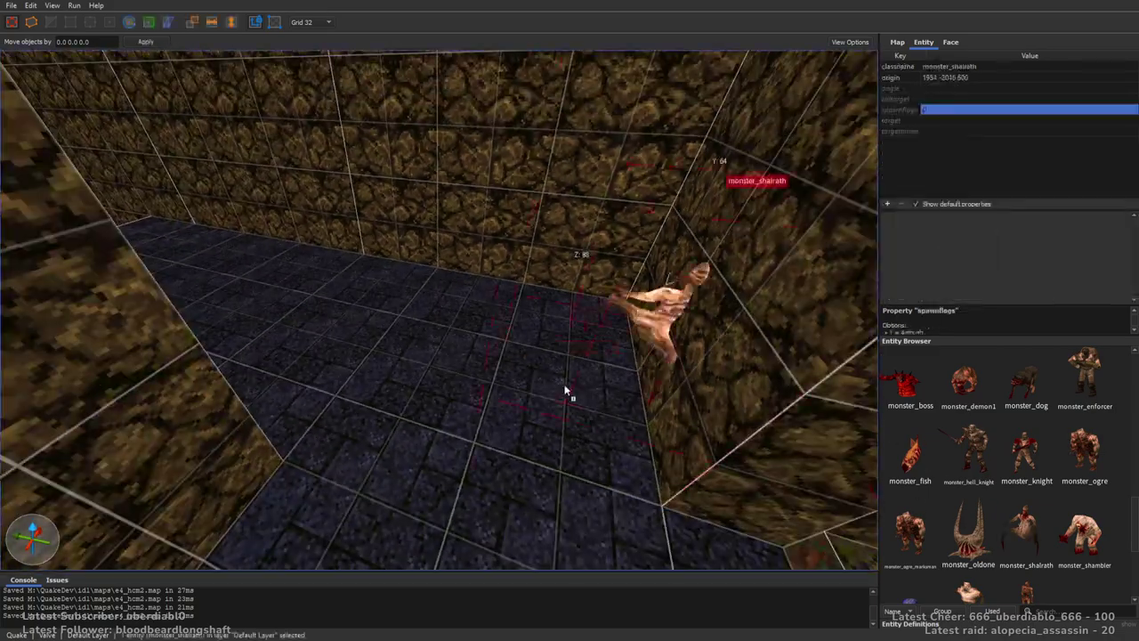
key("minus")
key("minus")
key("alt+Right")
key("alt+Right")
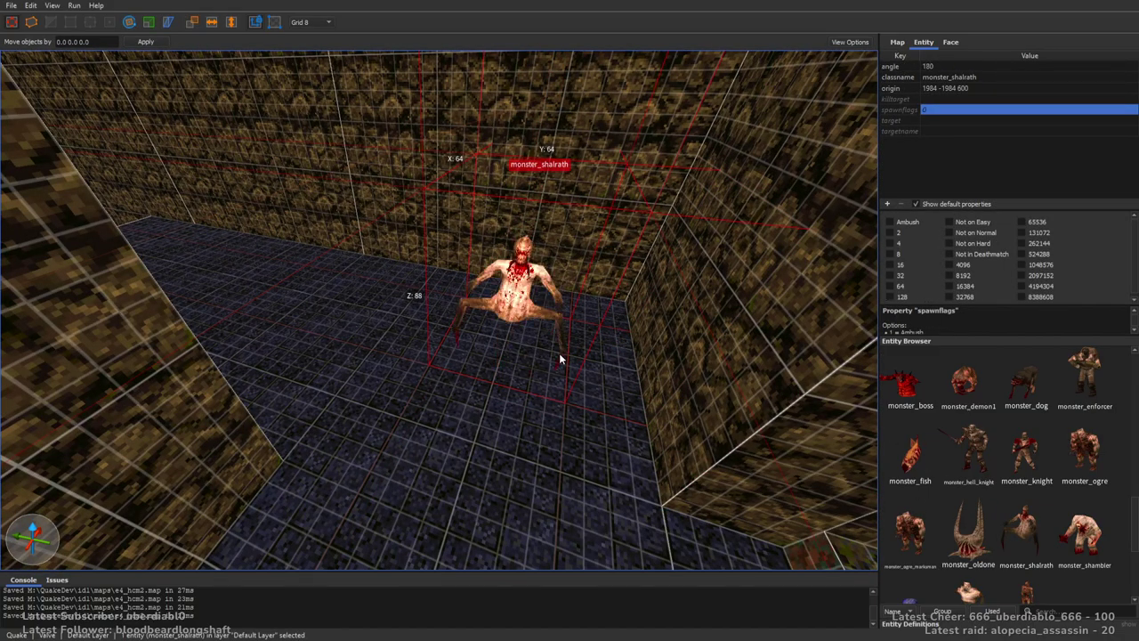
key("Right")
key("Right")
key("Down")
key("Down")
right_click_drag(695, 354, 896, 238)
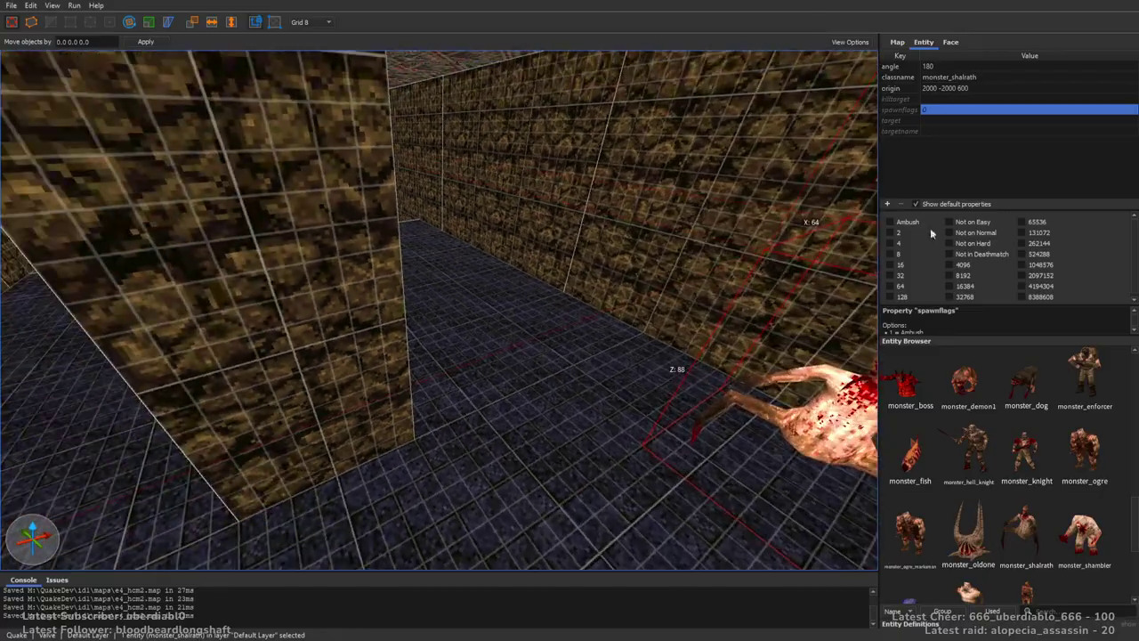
key("ctrl+u")
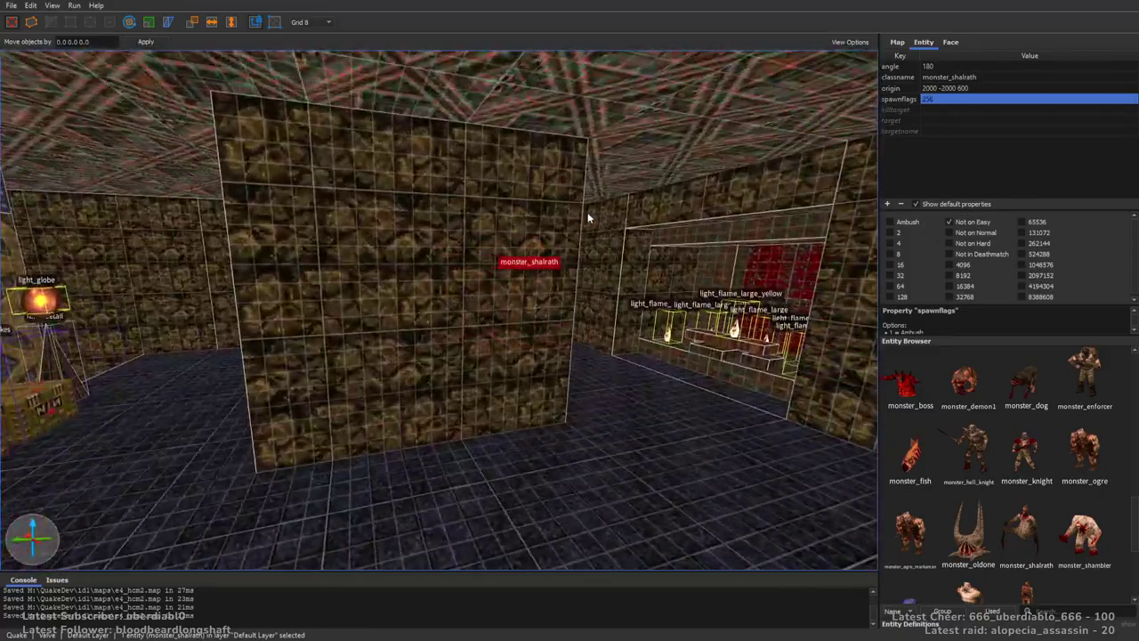
key("ctrl+u")
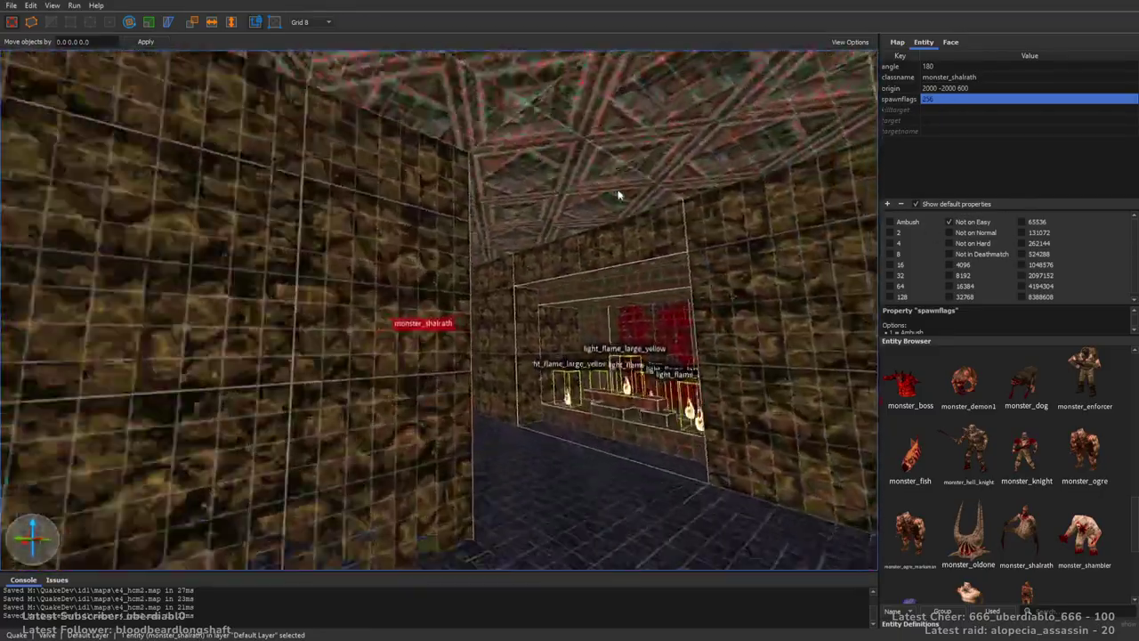
key("ctrl+u")
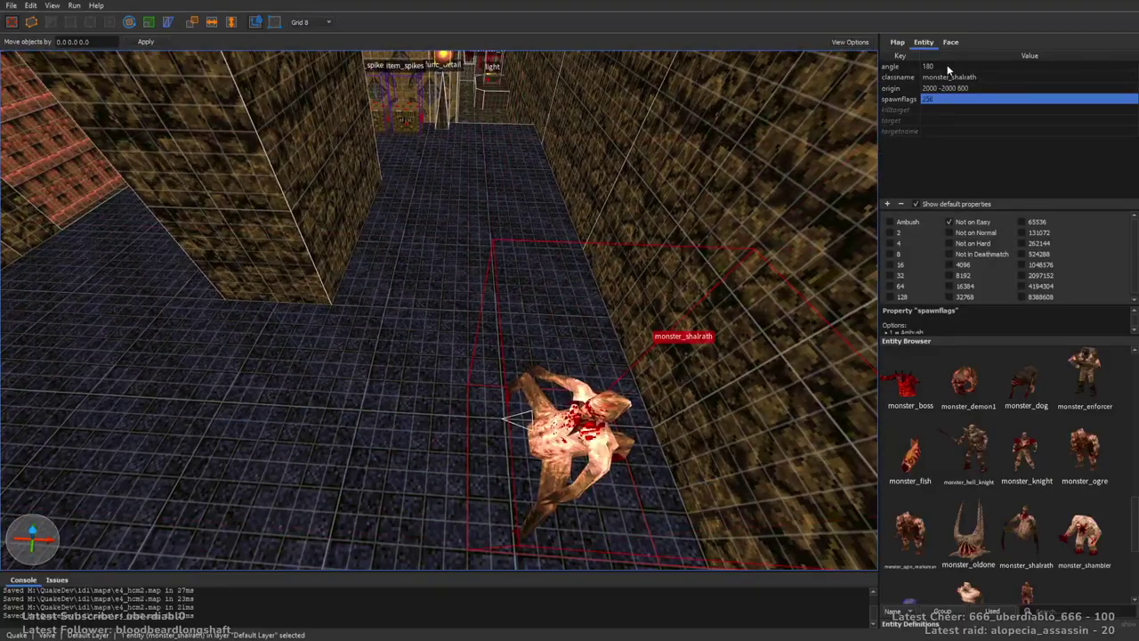
Set the monster_shalrath's angle to 225.
left_click(945, 68)
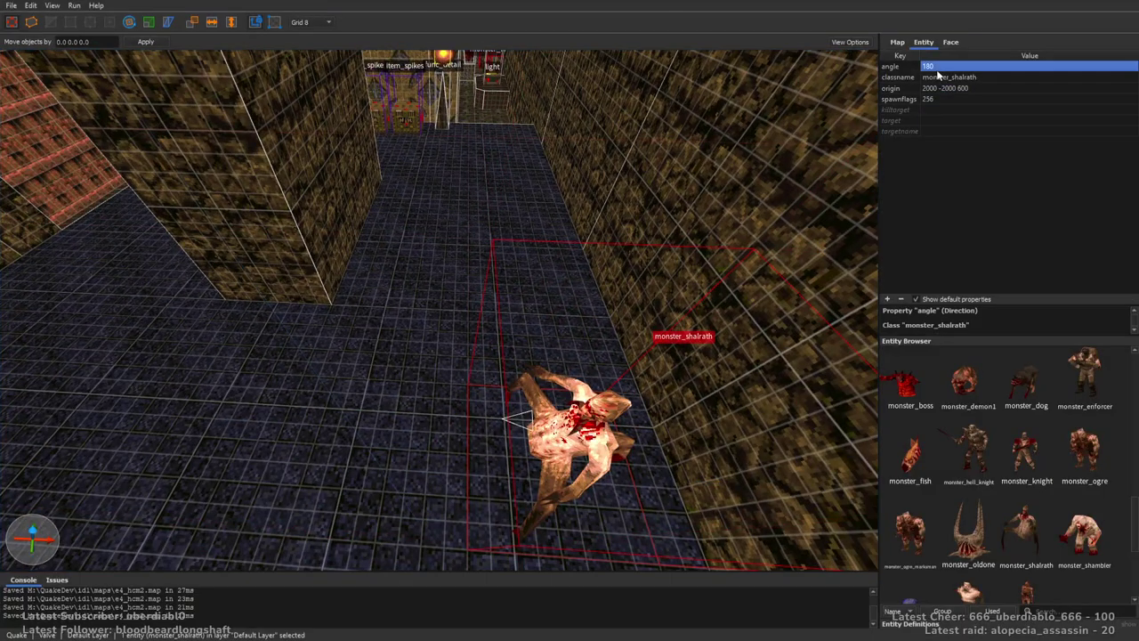
right_click_drag(716, 250, 730, 259)
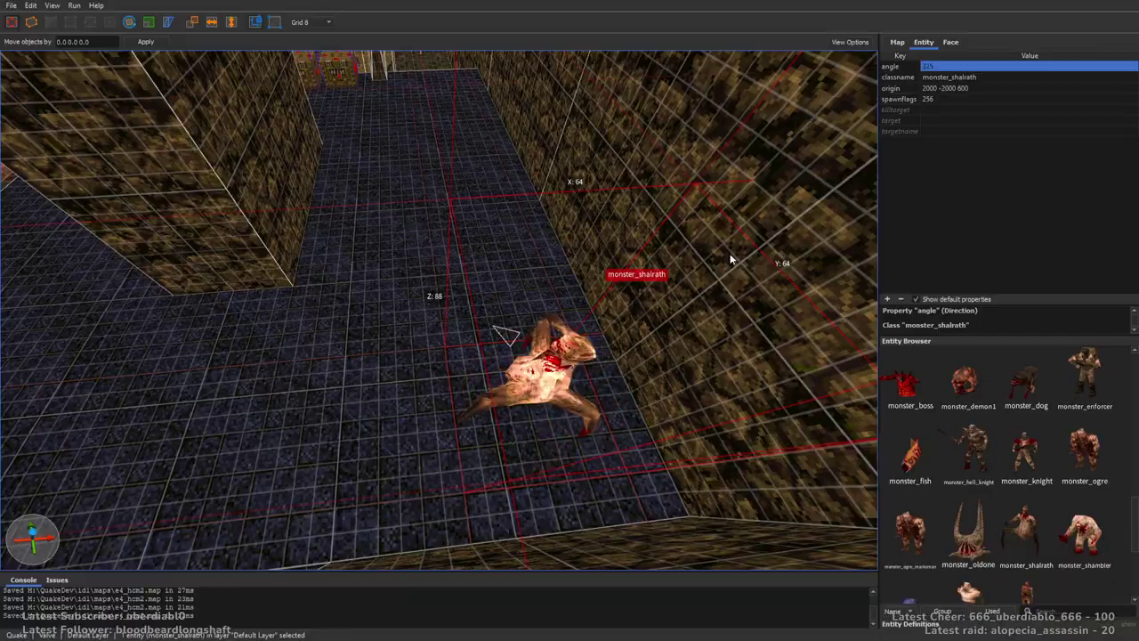
key("Escape")
Place a monster_ogre on the floor between the ammo boxes and the rock pillar, facing angle 180, and open its spawnflags.
key("w")
right_click_drag(637, 309, 685, 278)
key("w")
key("w")
key("s")
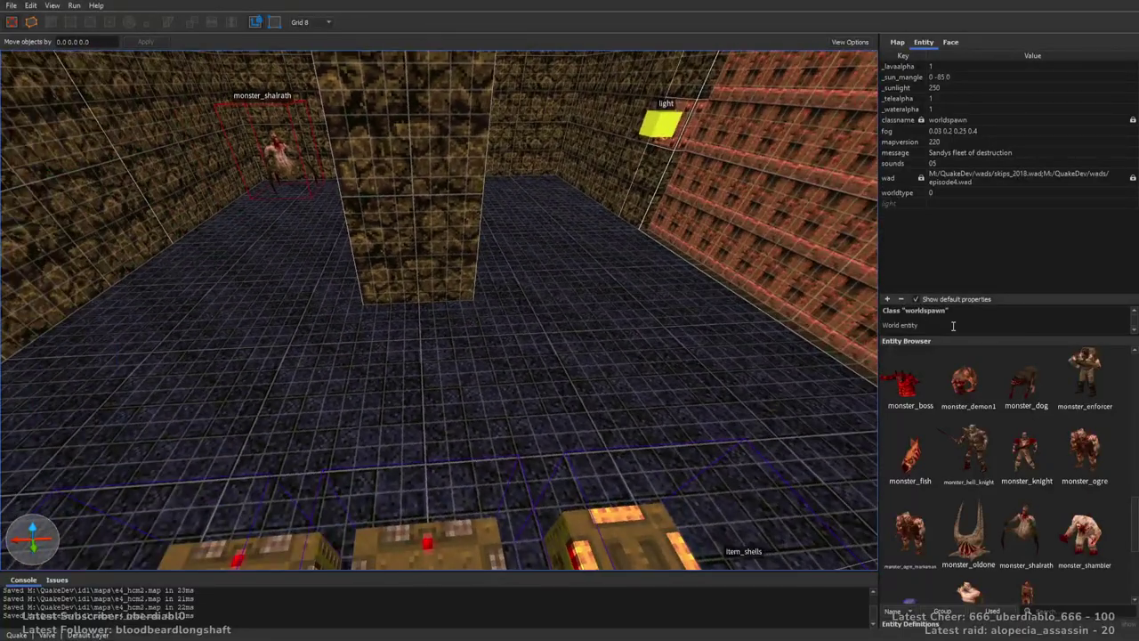
left_click_drag(1043, 448, 435, 401)
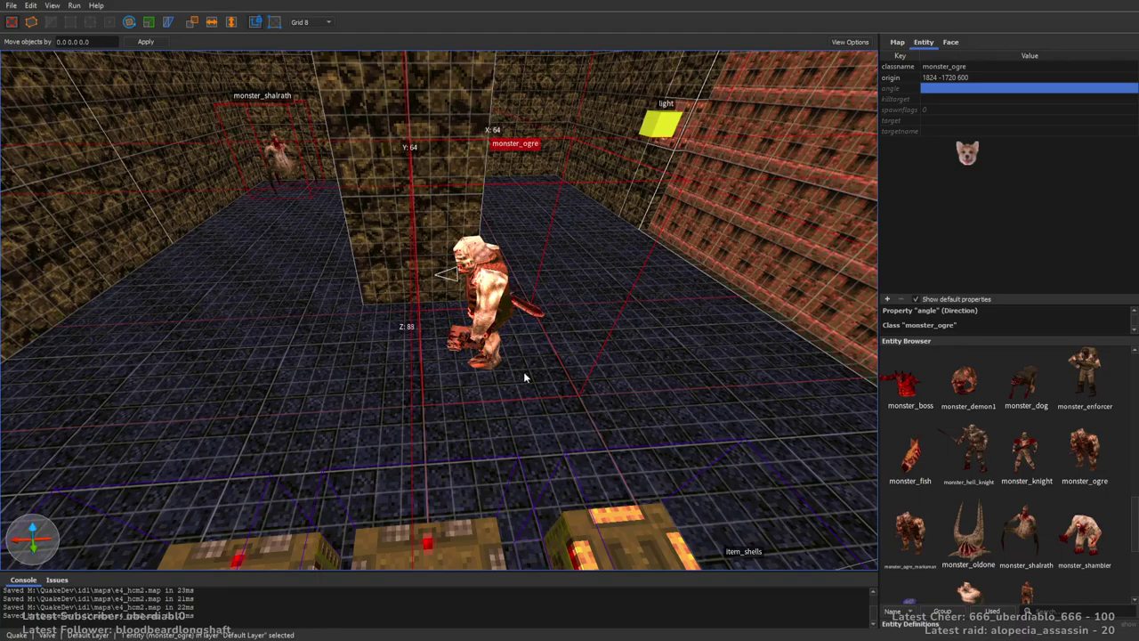
key("alt+Left")
key("alt+Left")
left_click(955, 110)
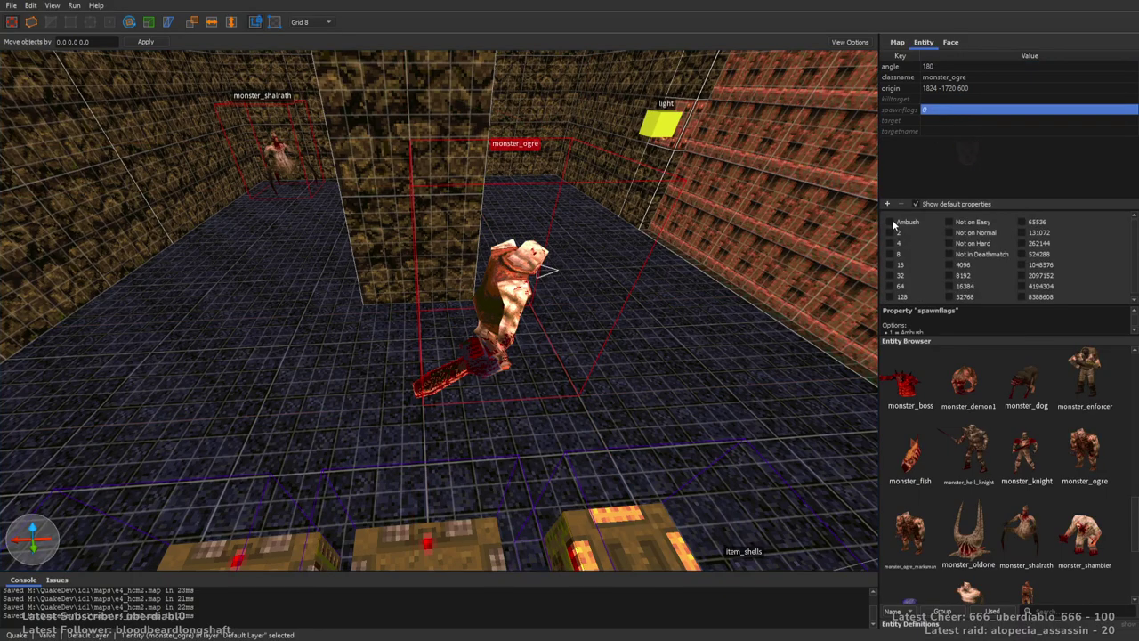
right_click_drag(752, 231, 829, 262)
key("Escape")
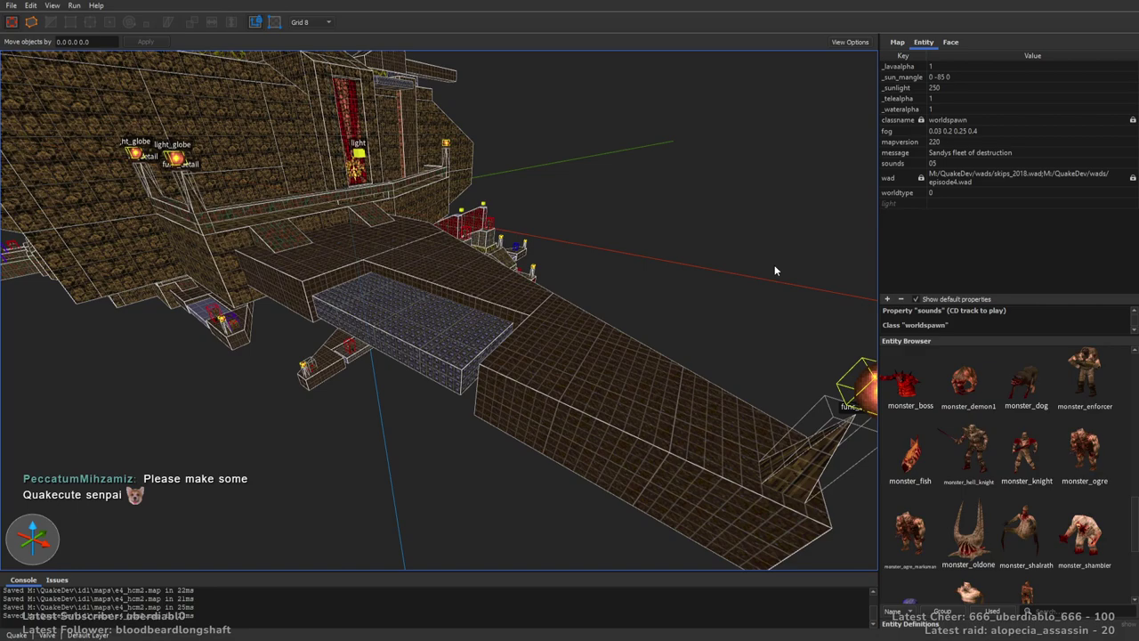
Place an item_artifact_super_damage on the far end of the ship's outer arm, near the globe light.
right_click_drag(646, 304, 622, 277)
left_click_drag(1132, 504, 1134, 407)
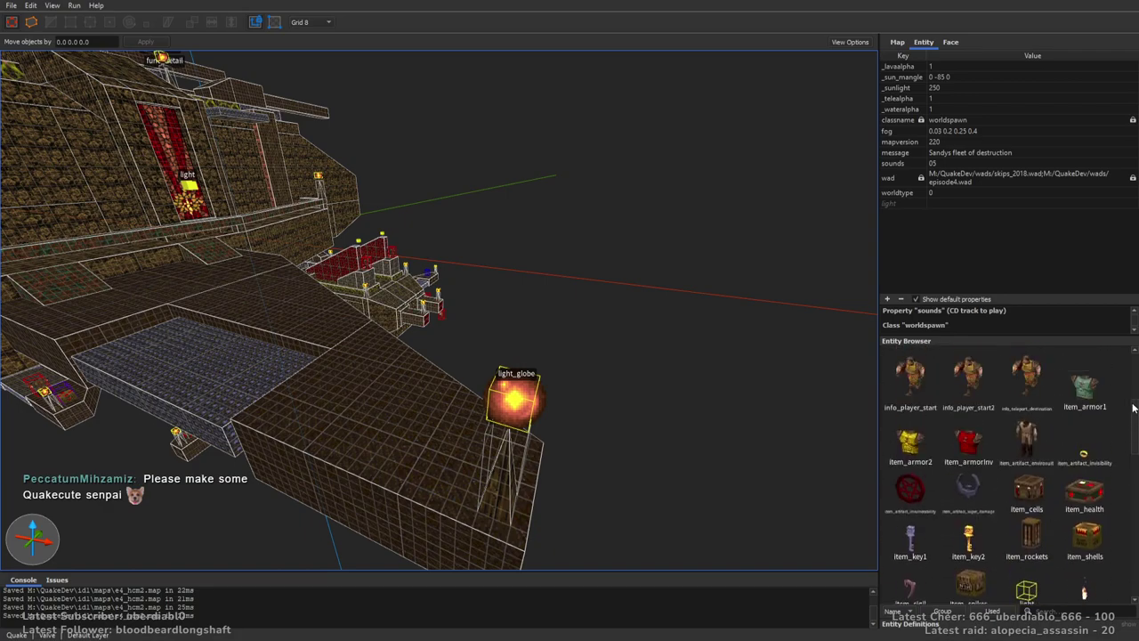
right_click_drag(765, 325, 605, 310)
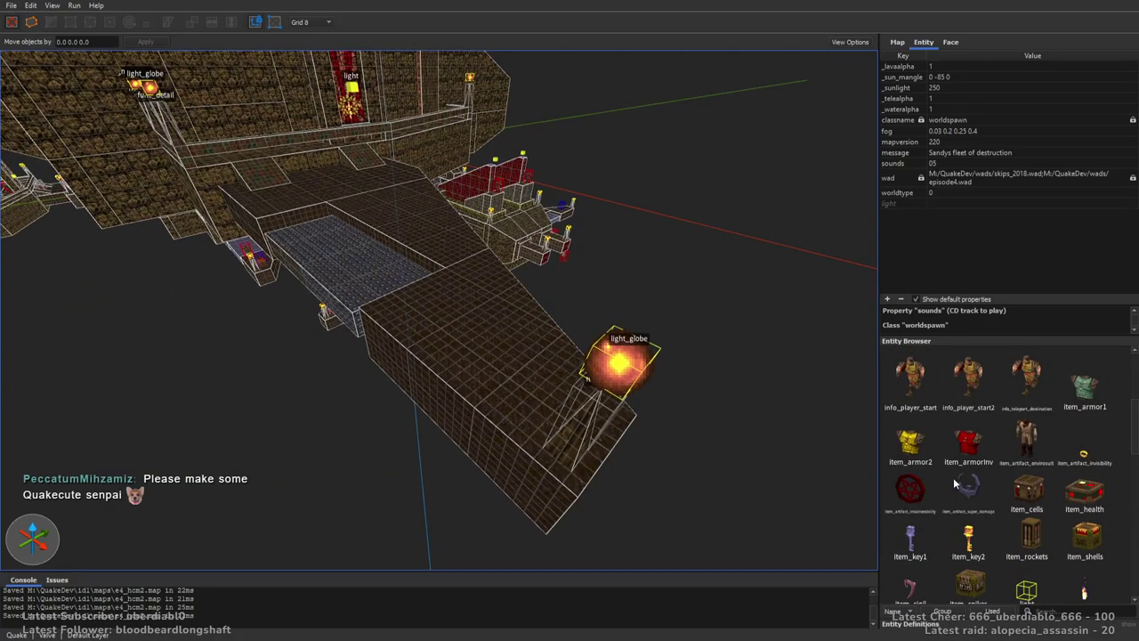
left_click_drag(969, 489, 508, 379)
right_click_drag(552, 367, 949, 79)
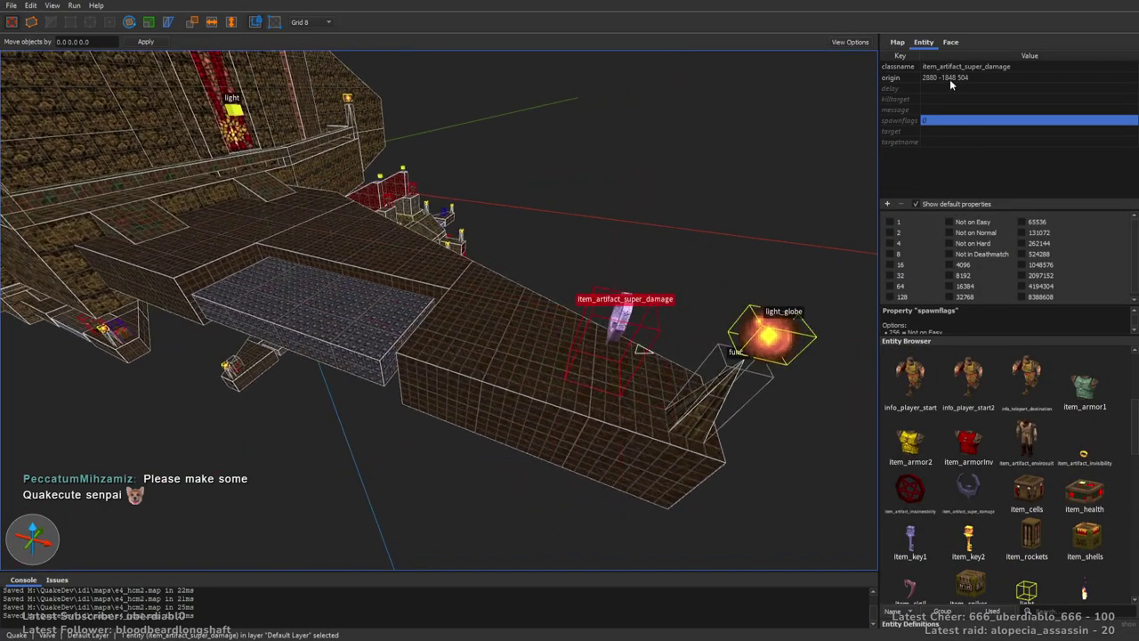
key("Escape")
Draw a trigger-textured brush measuring 144 by 192 by 112 over the outer arm's end, using grid 16.
left_click(948, 40)
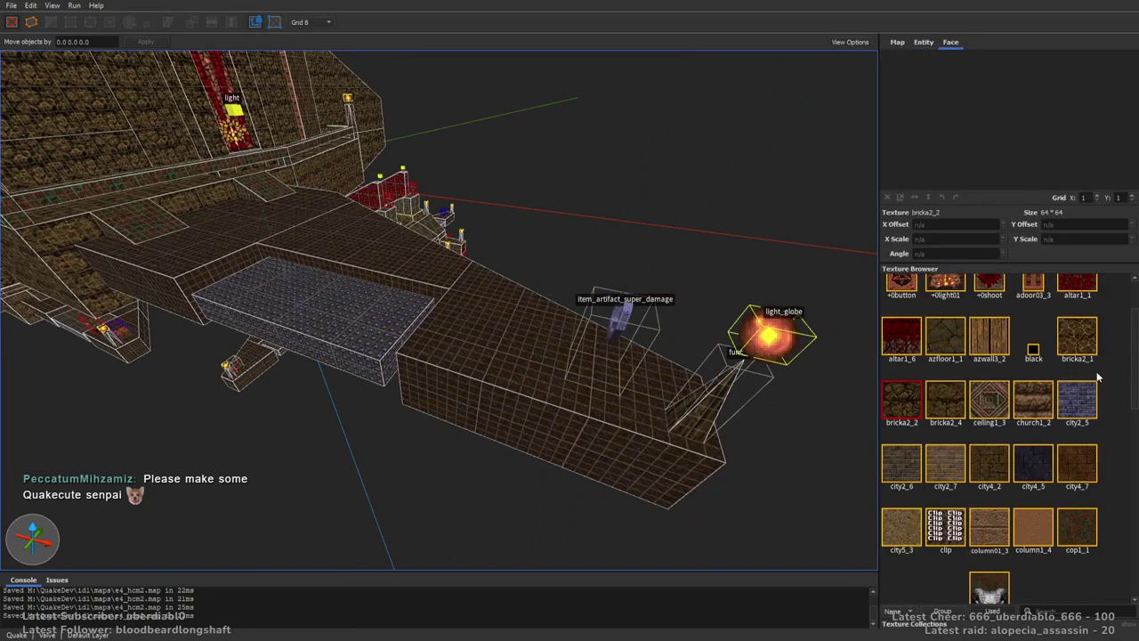
scroll(1135, 319, "down", 10)
key("plus")
right_click_drag(551, 223, 485, 252)
left_click_drag(485, 252, 735, 404)
mouse_move(735, 405)
right_mouse_down()
mouse_move(713, 248)
mouse_move(695, 260)
right_mouse_up()
mouse_move(305, 228)
left_mouse_down("shift")
mouse_move(639, 203)
mouse_move(729, 399)
left_mouse_up("shift")
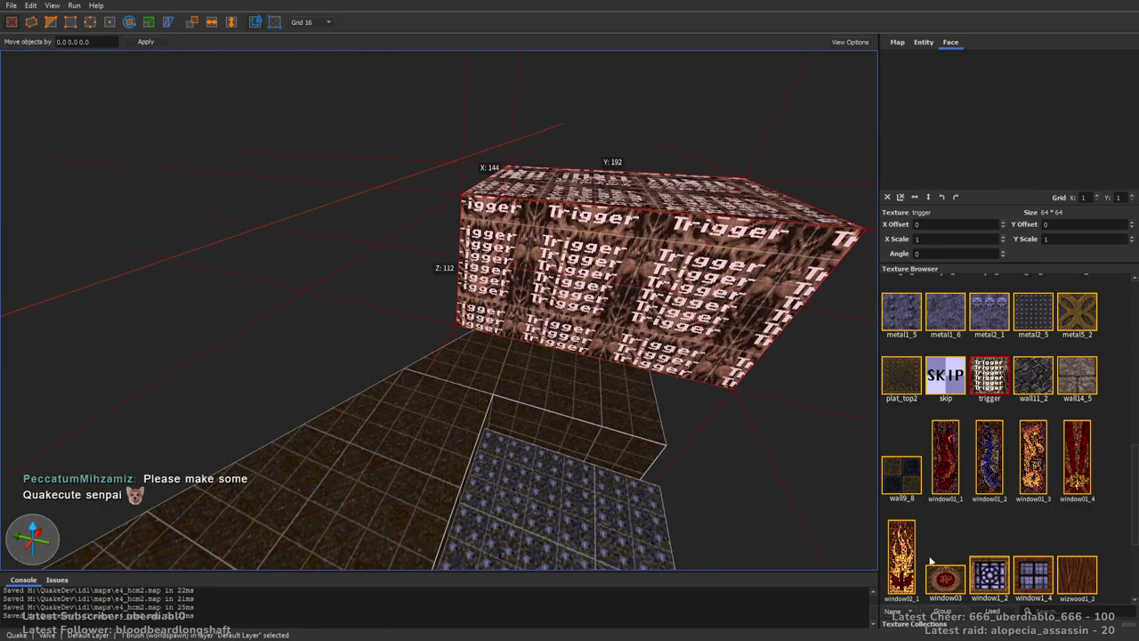
key("Escape")
Place a monster_shambler on the rock-floored ledge beside the globe light and flag it Ambush and Not on Easy.
mouse_move(534, 311)
right_mouse_down()
mouse_move(494, 300)
mouse_move(709, 345)
mouse_move(623, 305)
mouse_move(812, 212)
right_mouse_up()
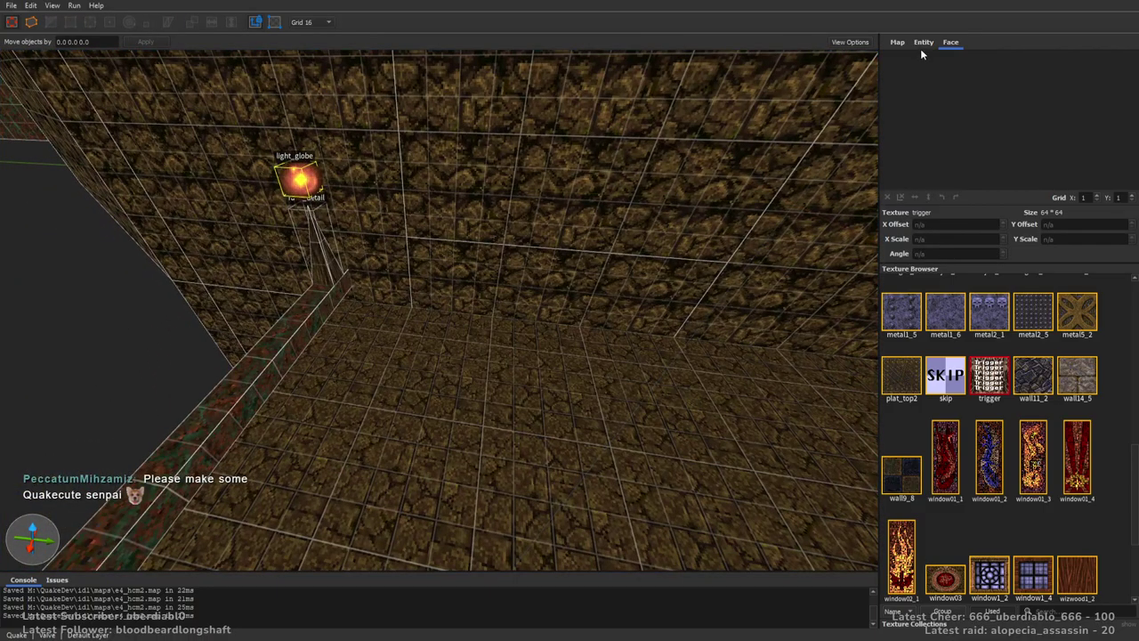
left_click(922, 45)
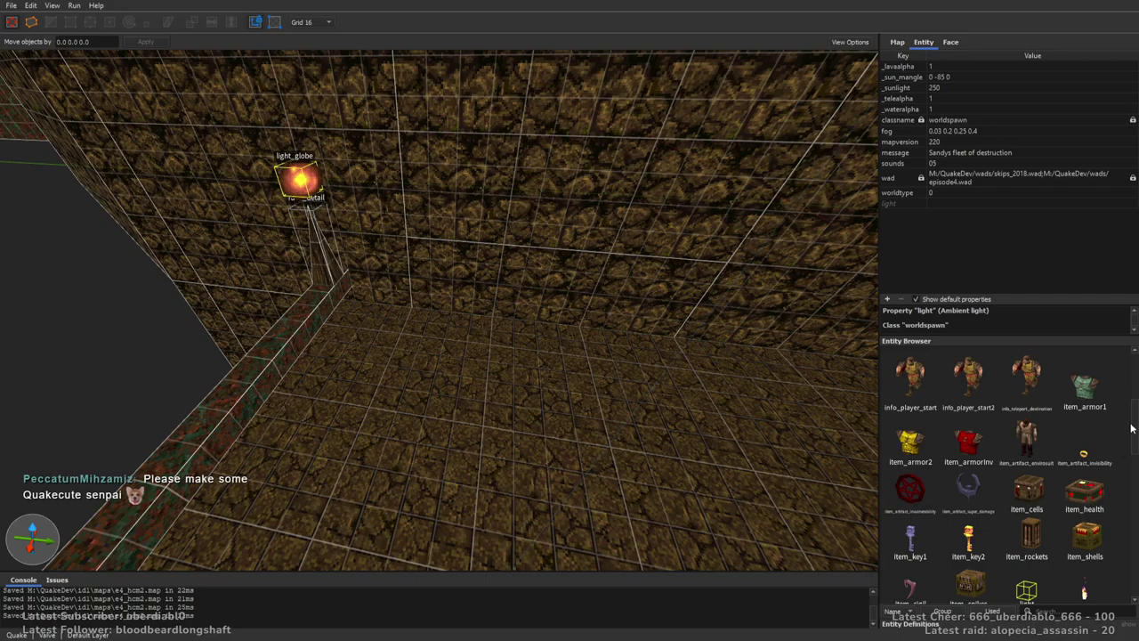
scroll(1130, 430, "down", 10)
left_click_drag(1084, 521, 417, 385)
right_click_drag(417, 384, 879, 248)
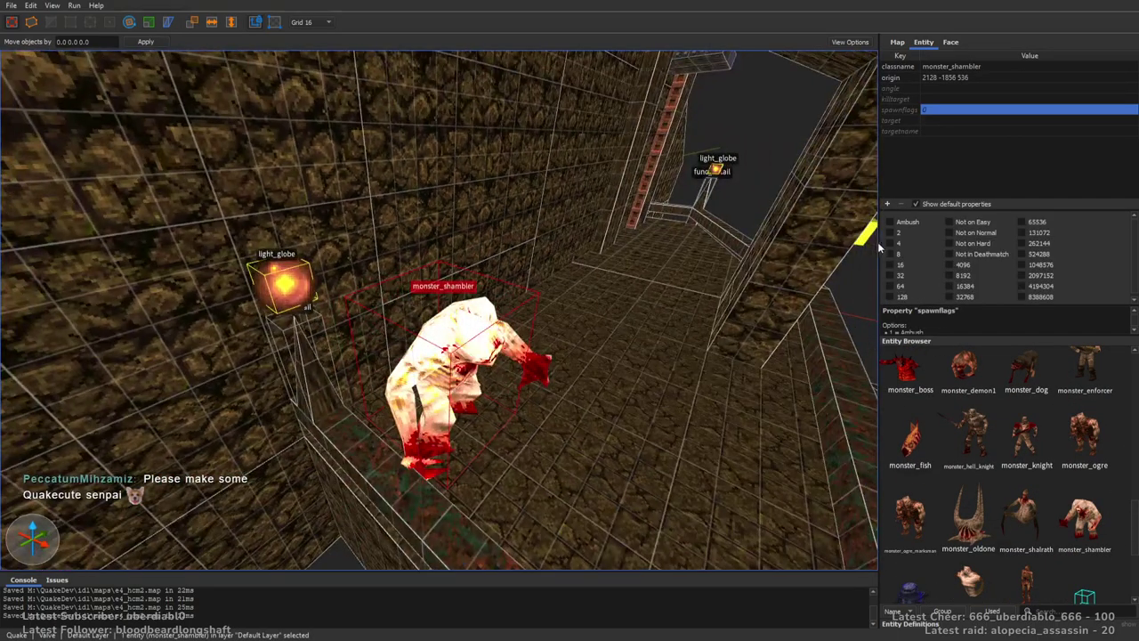
left_click(960, 224)
Duplicate the monster_shambler beside the first and flag the copy Ambush, Not on Normal and Not on Hard.
right_click_drag(712, 253, 611, 285)
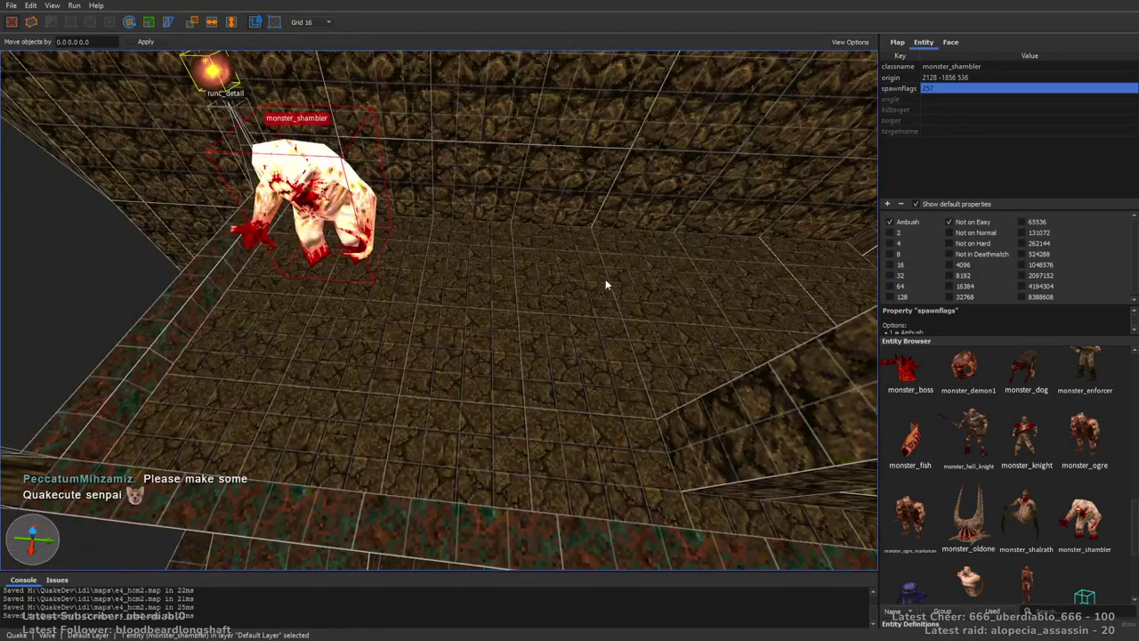
left_click_drag(332, 256, 444, 269, "ctrl")
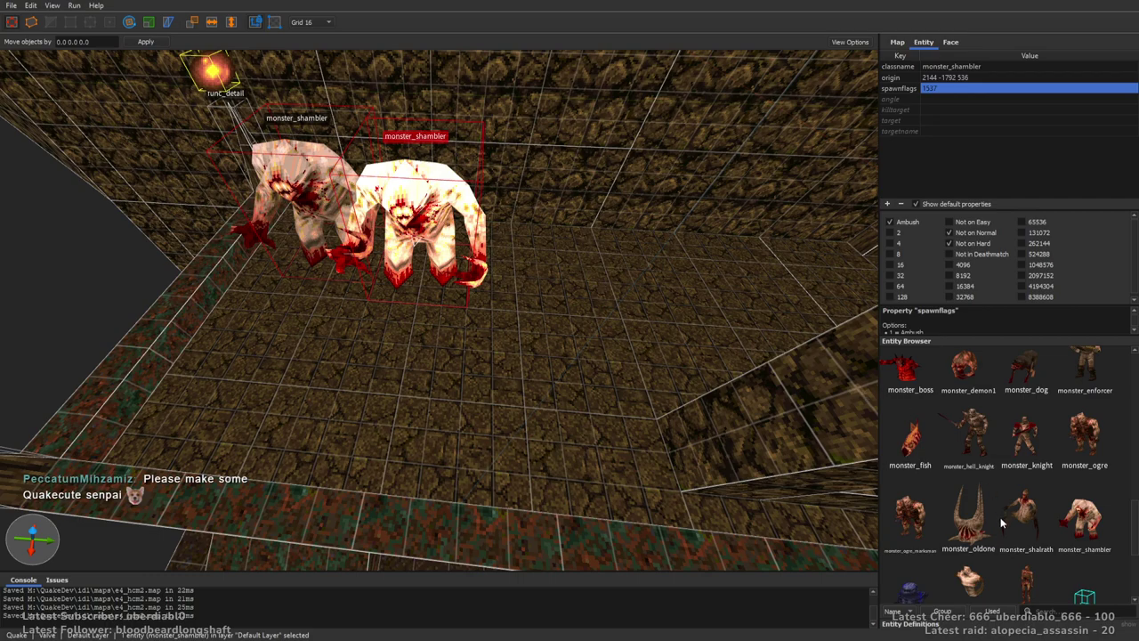
Change the duplicated monster_shambler's classname to monster_wizard.
double_click(992, 66)
key("BackSpace")
key("BackSpace")
key("BackSpace")
key("BackSpace")
key("BackSpace")
key("BackSpace")
key("BackSpace")
key("BackSpace")
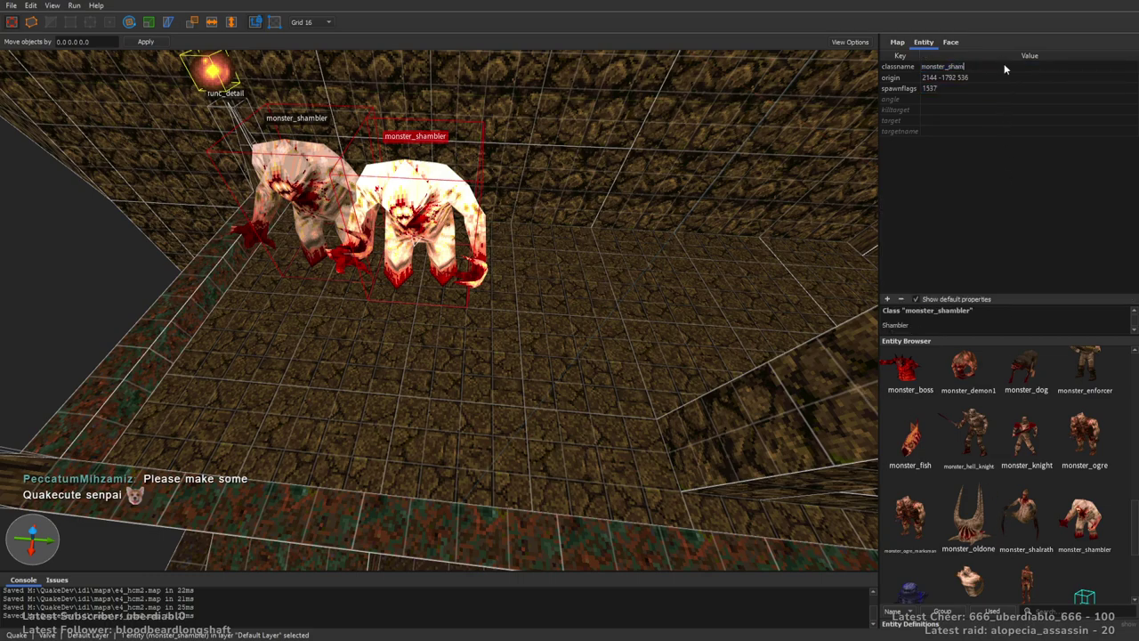
type("w")
key("Return")
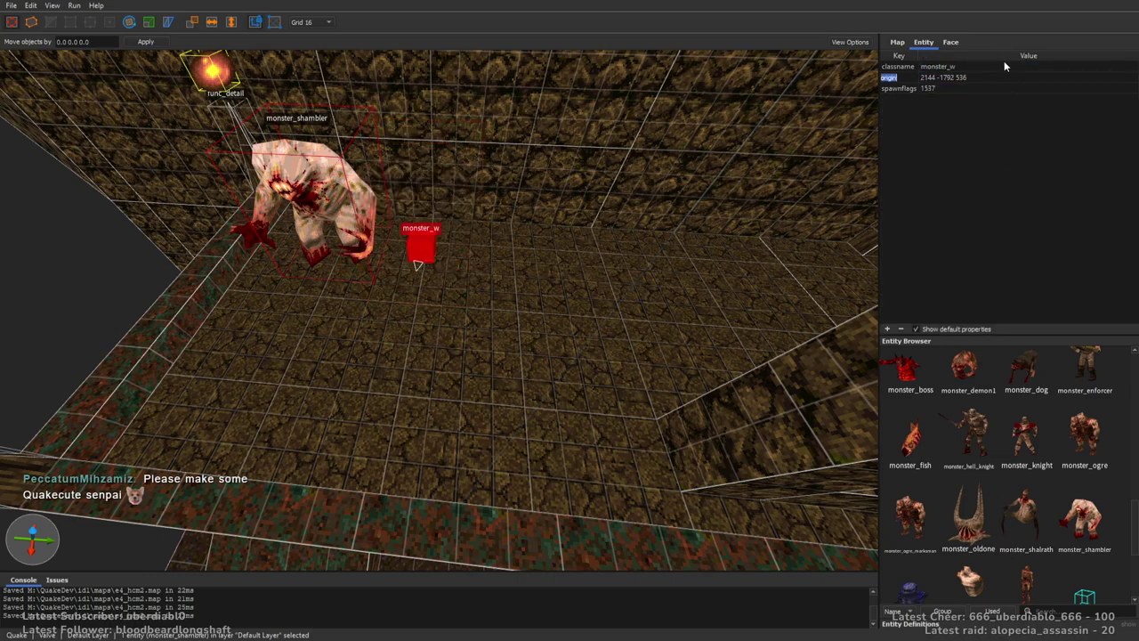
double_click(1026, 66)
type("izard")
key("Return")
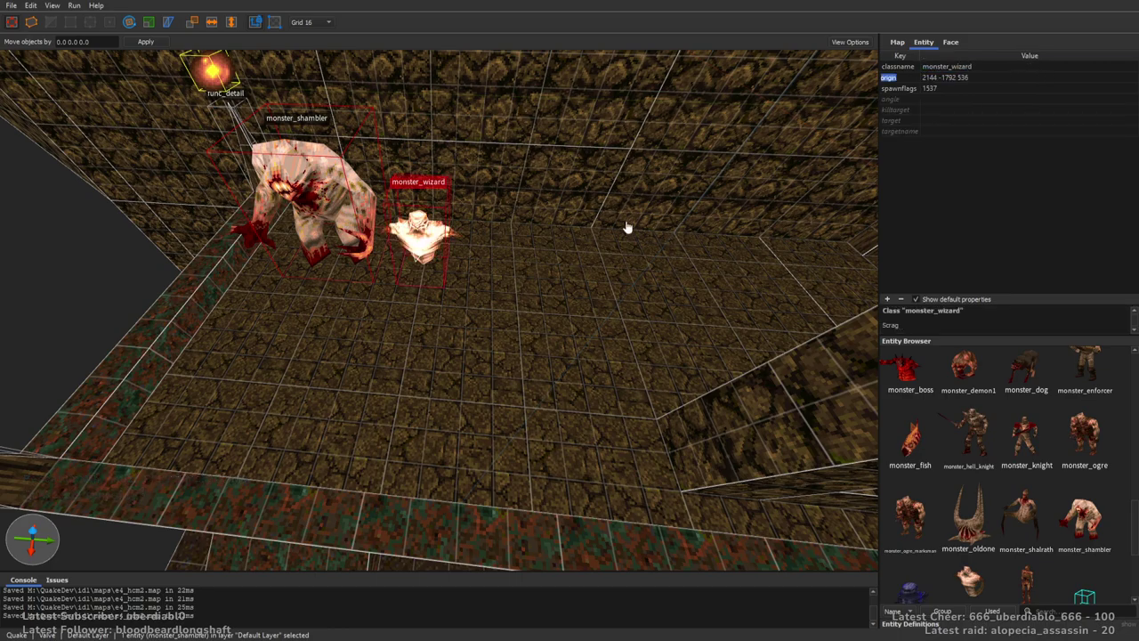
key("ctrl+u")
right_click_drag(650, 183, 772, 251)
key("Escape")
Place an item_health on the dark deck below the rock ledge and flag it Rotten.
left_click_drag(1132, 523, 510, 149)
key("ctrl+u")
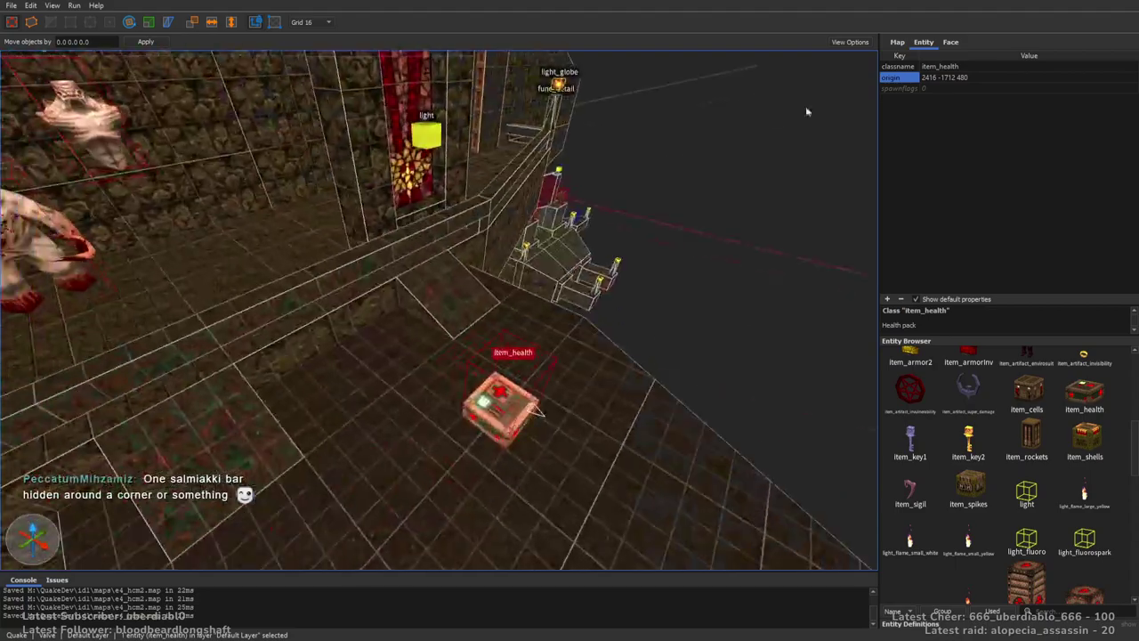
left_click(945, 88)
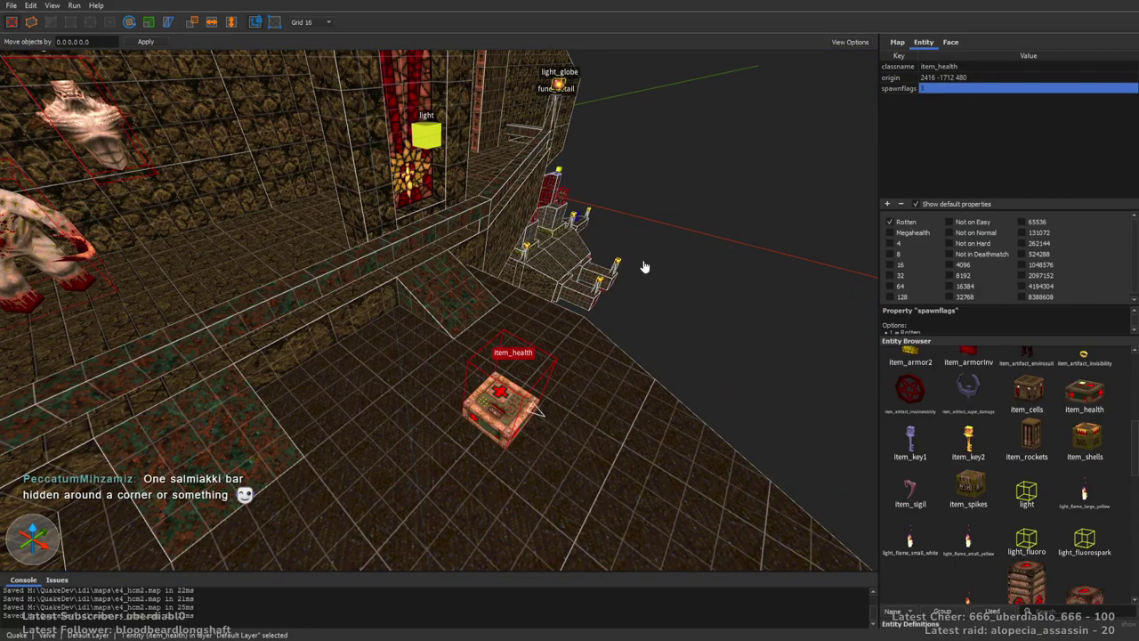
key("ctrl+u")
mouse_move(353, 256)
right_mouse_down("alt")
mouse_move(590, 246)
mouse_move(686, 272)
mouse_move(590, 274)
mouse_move(625, 257)
right_mouse_up("alt")
key("Escape")
Place an item_rockets on the blue metal platform set lower beside the dark walkway.
mouse_move(1026, 431)
left_mouse_down()
mouse_move(763, 448)
mouse_move(592, 234)
left_mouse_up()
right_click_drag(593, 234, 709, 254)
key("Escape")
scroll(709, 253, "down", 10)
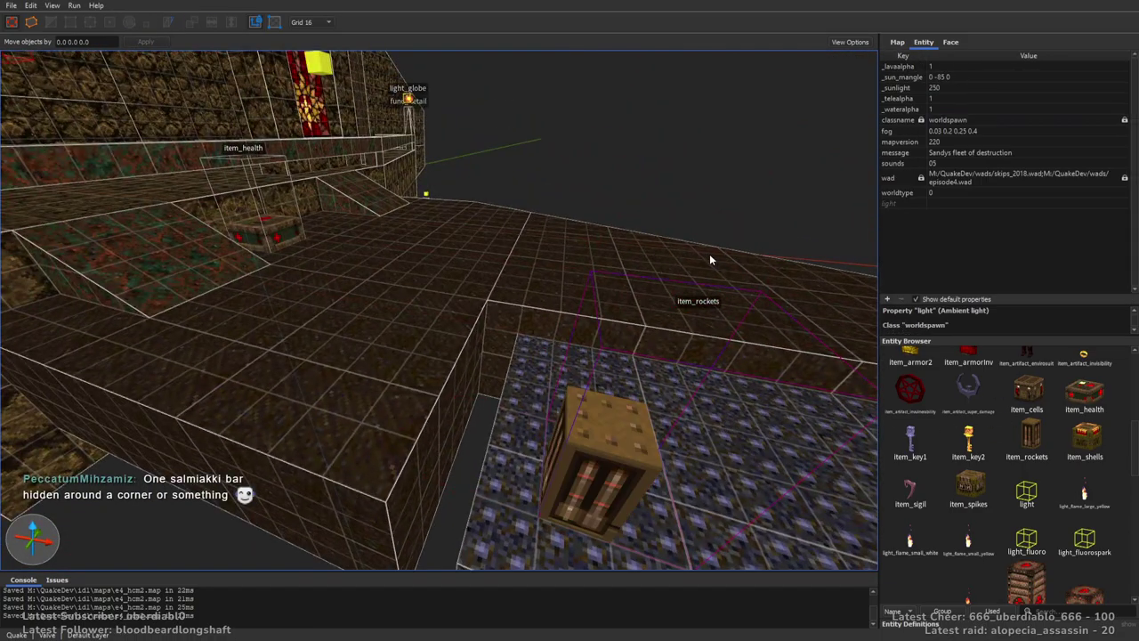
Place a monster_enforcer on the raised dark block beside the globe light, drag it toward the opposite block and rotate it.
right_click_drag(709, 254, 672, 243)
left_click_drag(1132, 448, 389, 297)
right_click_drag(389, 298, 524, 320)
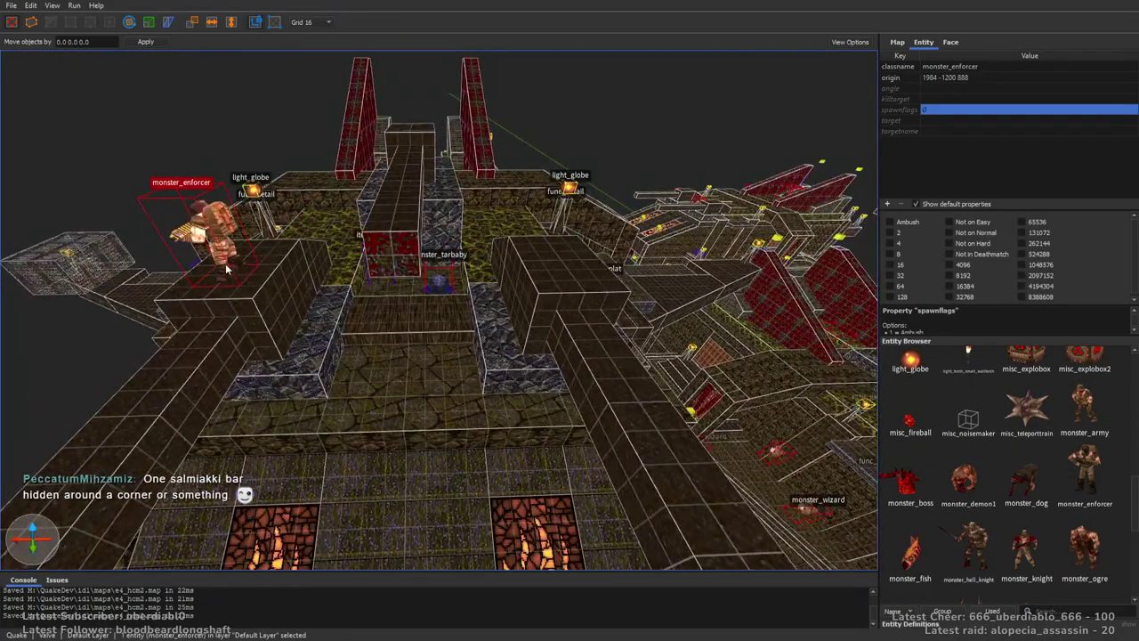
left_click_drag(229, 272, 460, 265)
key("alt+Left")
key("alt+Left")
right_click_drag(454, 261, 516, 288)
key("Escape")
Place a monster_enforcer on the stone deck between the red wings, flag it Ambush, turn it to angle 270 and duplicate it alongside.
left_click_drag(1077, 456, 606, 189)
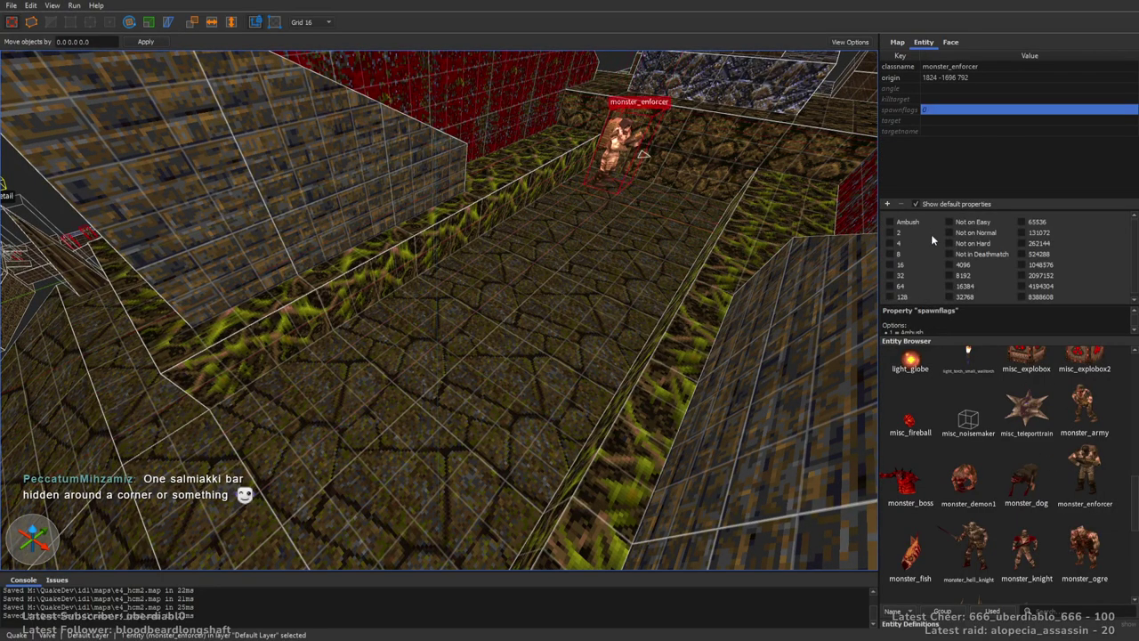
left_click(908, 222)
right_click_drag(872, 221, 699, 216)
key("alt+Right")
left_click_drag(699, 215, 678, 189)
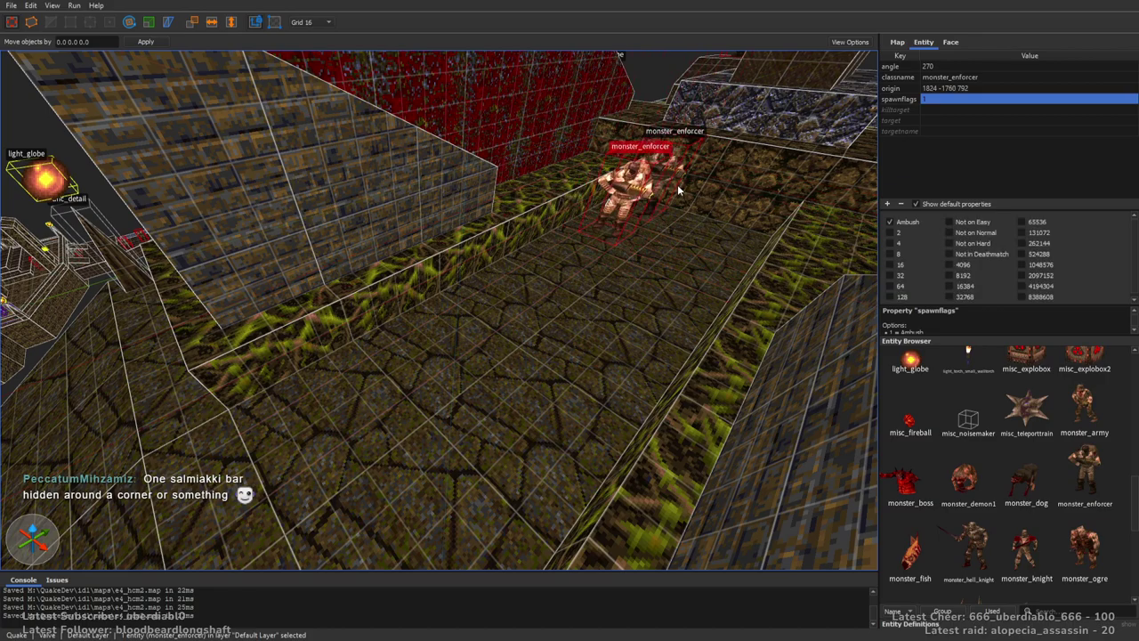
Give both monster_enforcers on the stone deck the targetname enf1.
left_click(964, 131)
type("enm")
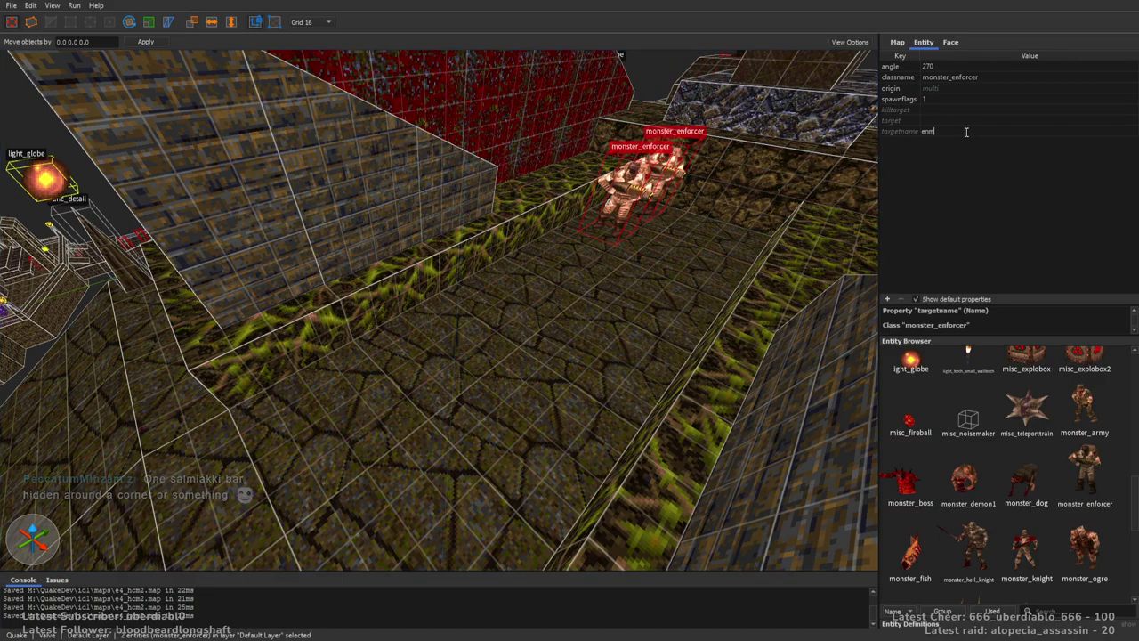
type("f1")
key("Return")
Duplicate the enforcer pair to fill the stone deck, flagging added copies Not on Easy and Not on Normal.
right_click_drag(826, 259, 695, 365)
left_click_drag(696, 365, 614, 440, "ctrl")
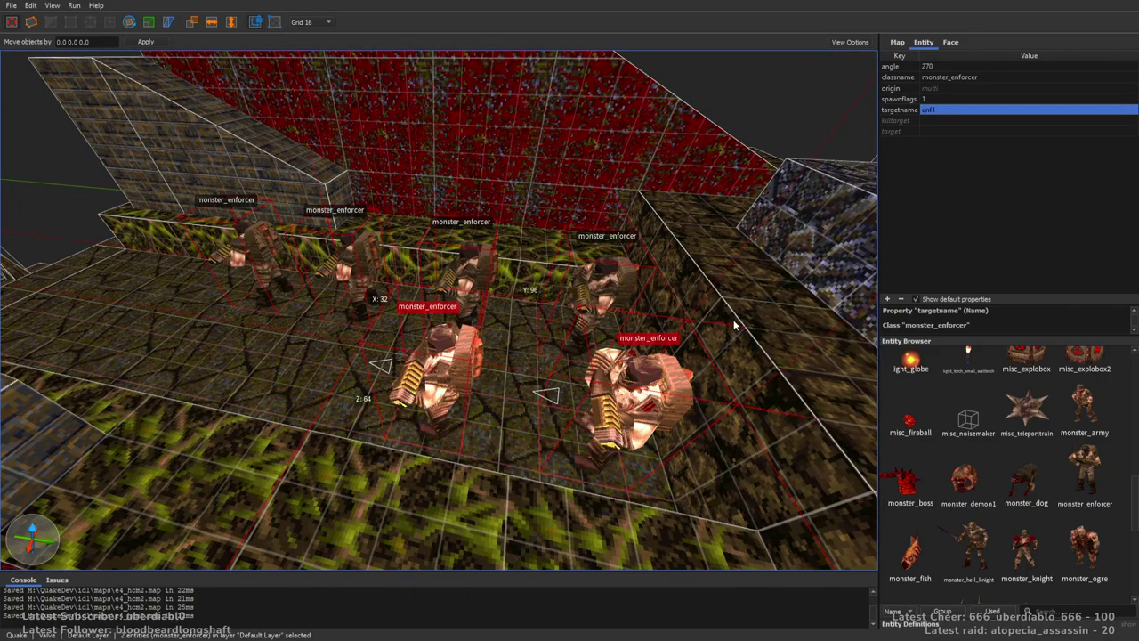
key("Up")
scroll(786, 252, "up", 5)
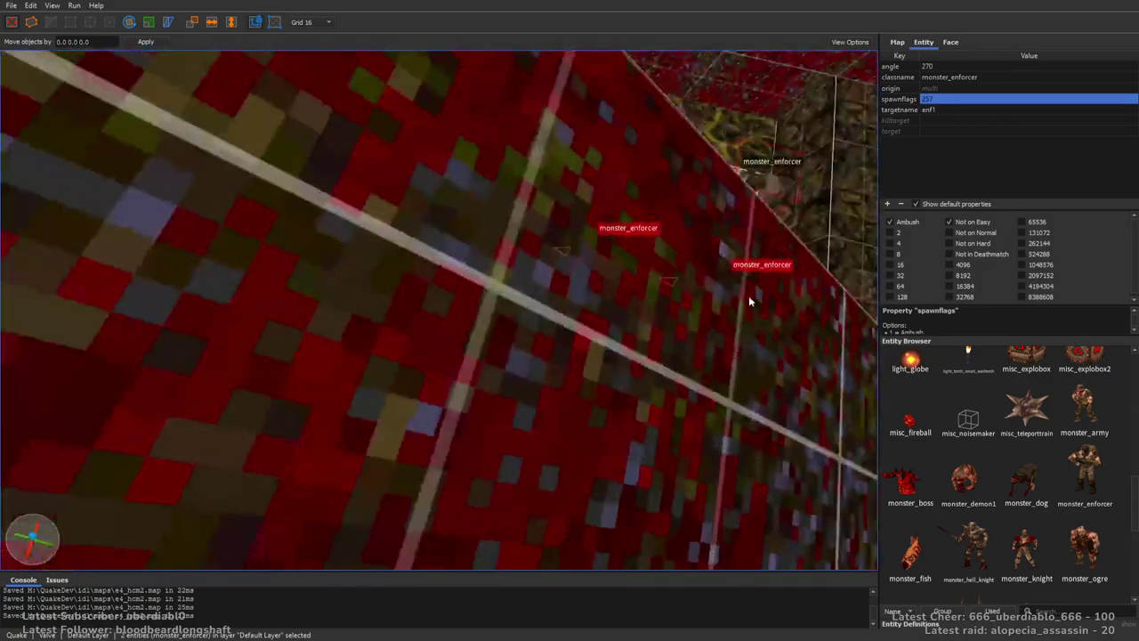
scroll(559, 234, "down", 5)
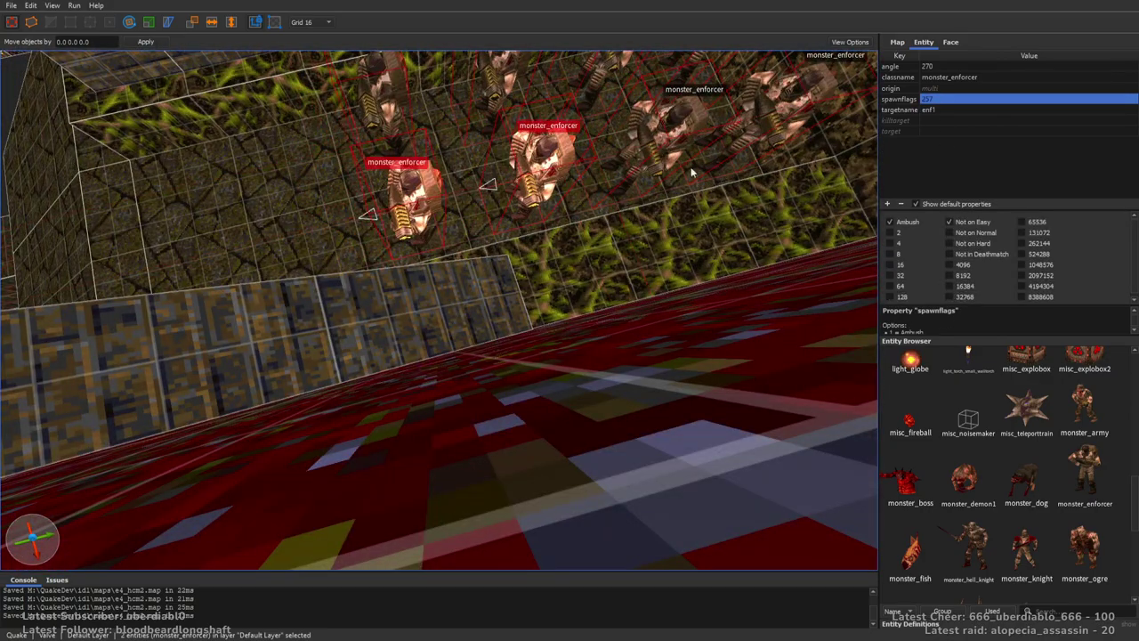
left_click(976, 232)
right_click_drag(623, 267, 774, 192)
key("Escape")
Draw a trigger-textured brush measuring 112 by 448 by 128 over the walkway below the ship and make it a trigger_once.
left_click(950, 42)
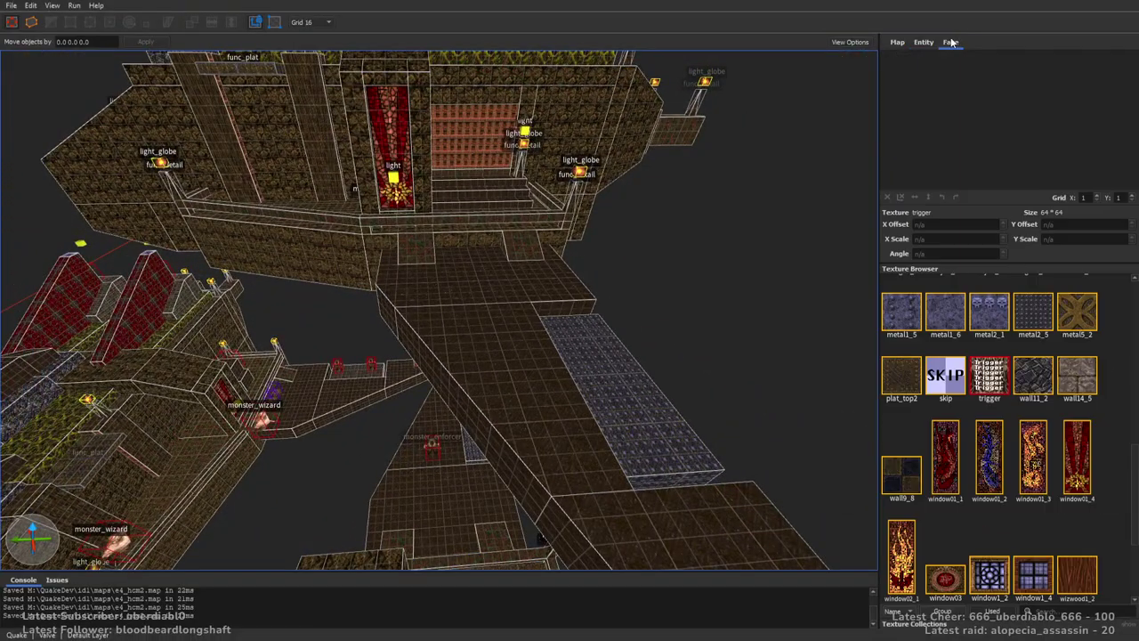
middle_click_drag(478, 302, 478, 254)
left_click_drag(563, 194, 313, 269)
right_click_drag(567, 239, 545, 267, "alt")
left_click_drag(544, 267, 547, 223, "shift")
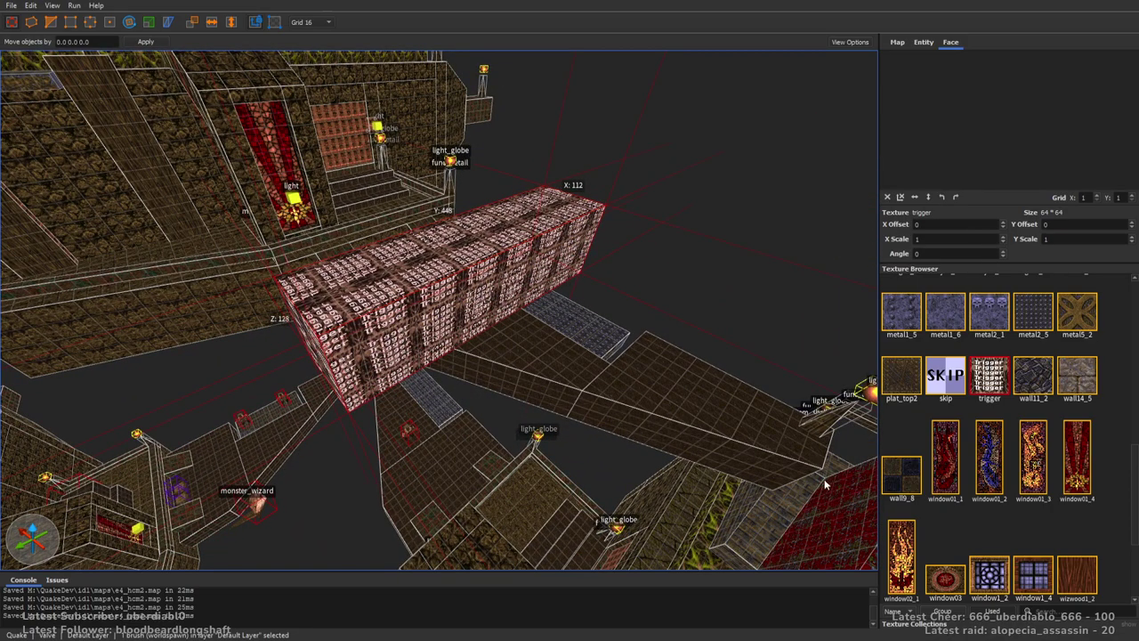
left_click(924, 43)
left_click(942, 144)
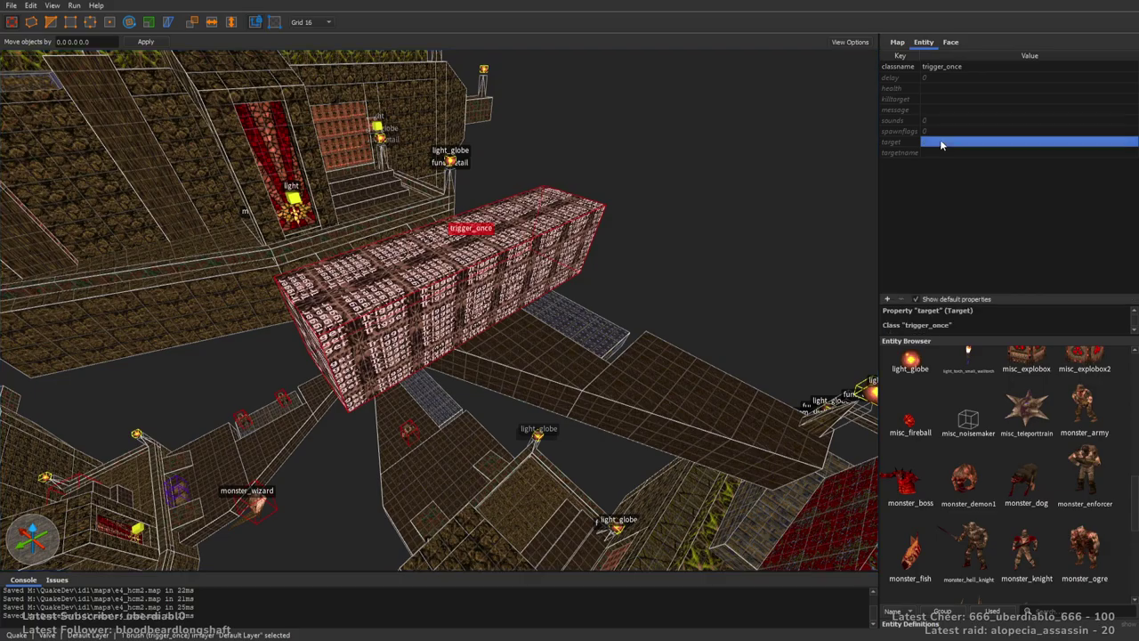
left_click(711, 223)
Split the mossy ledge below the red wing beside the enforcers, cutting off a separate middle section.
right_click_drag(710, 223, 730, 202)
right_click_drag(790, 315, 586, 331)
key("w")
key("w")
key("s")
key("w")
scroll(583, 329, "down", 10)
left_click(547, 280)
left_click(477, 234)
scroll(547, 273, "up", 5)
left_click(564, 283, "ctrl")
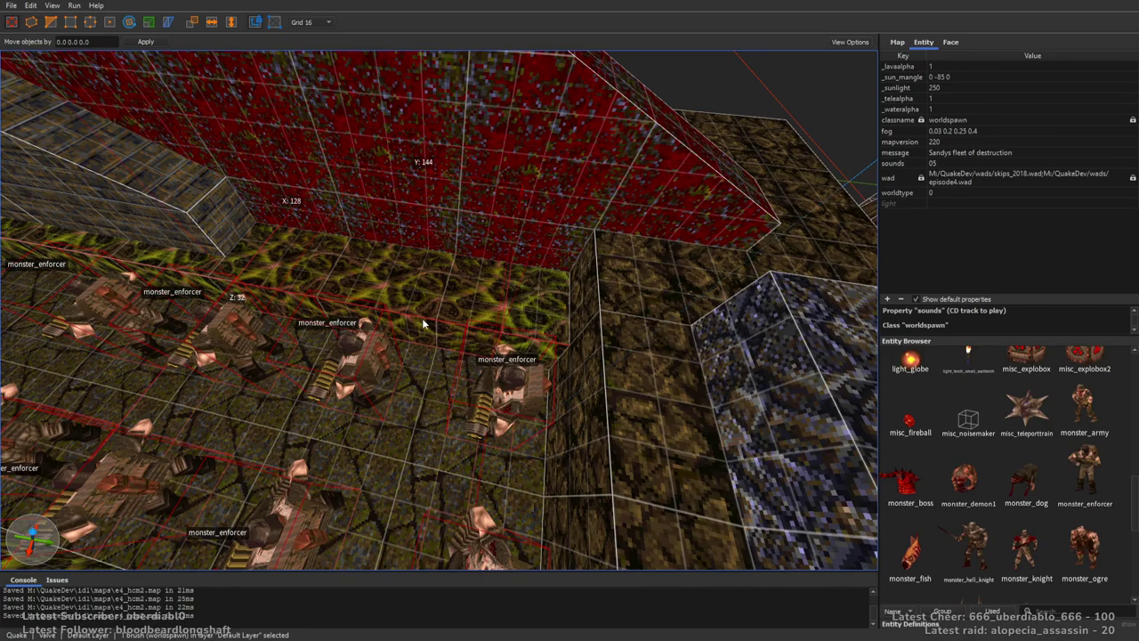
scroll(472, 196, "down", 5)
scroll(477, 183, "up", 3)
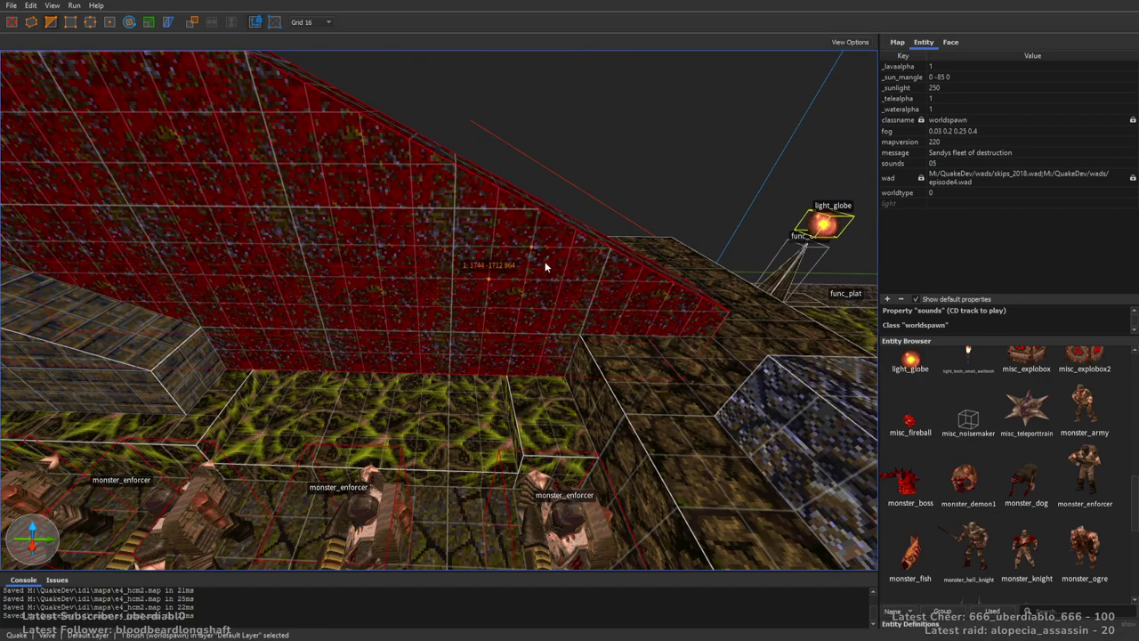
key("bracketleft")
key("bracketleft")
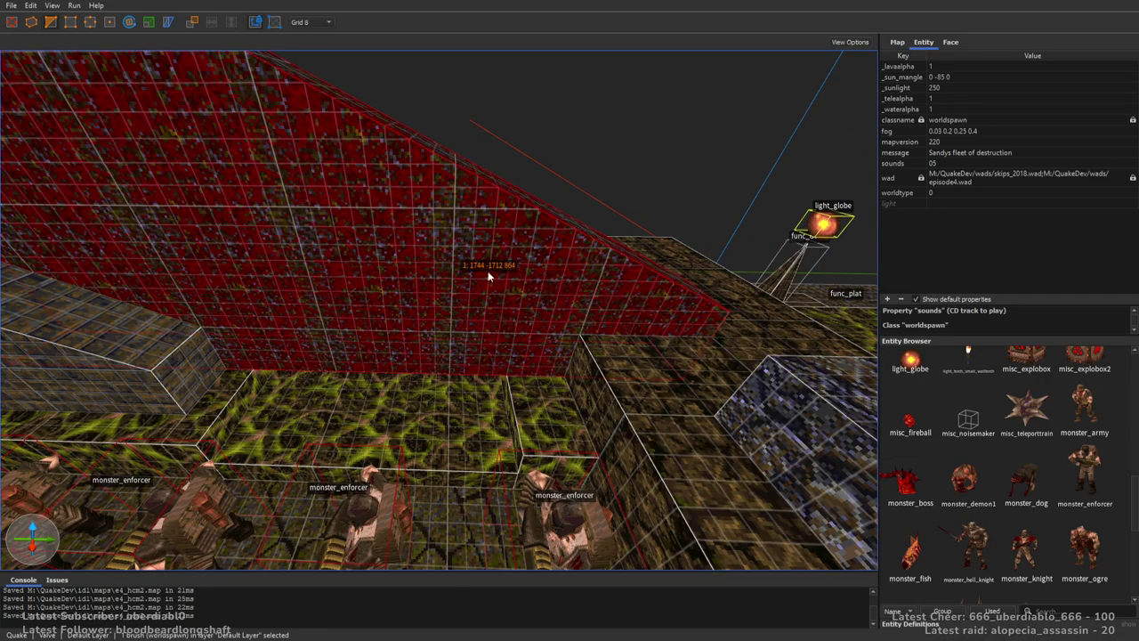
left_click(635, 257, "ctrl")
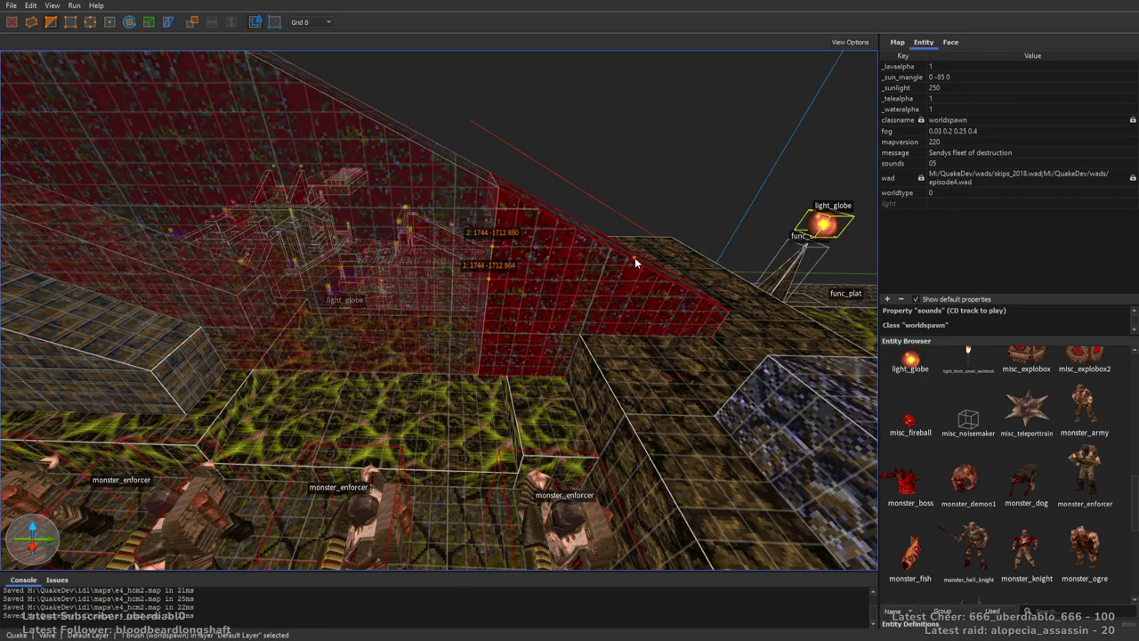
left_click(392, 255)
scroll(401, 297, "up", 3)
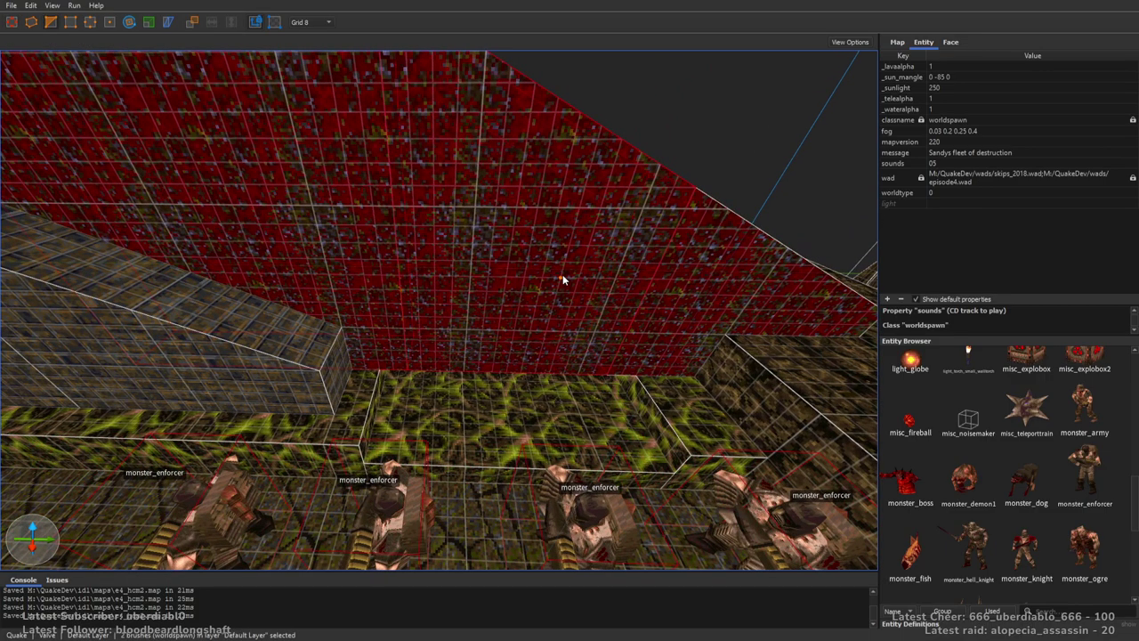
Open a doorway through the red wing's middle section and raise the lintel's lower edge 56 units to follow the wing's slope.
mouse_move(563, 276)
left_mouse_down()
mouse_move(566, 355)
mouse_move(581, 316)
mouse_move(581, 328)
left_mouse_up()
right_click_drag(580, 327, 504, 331)
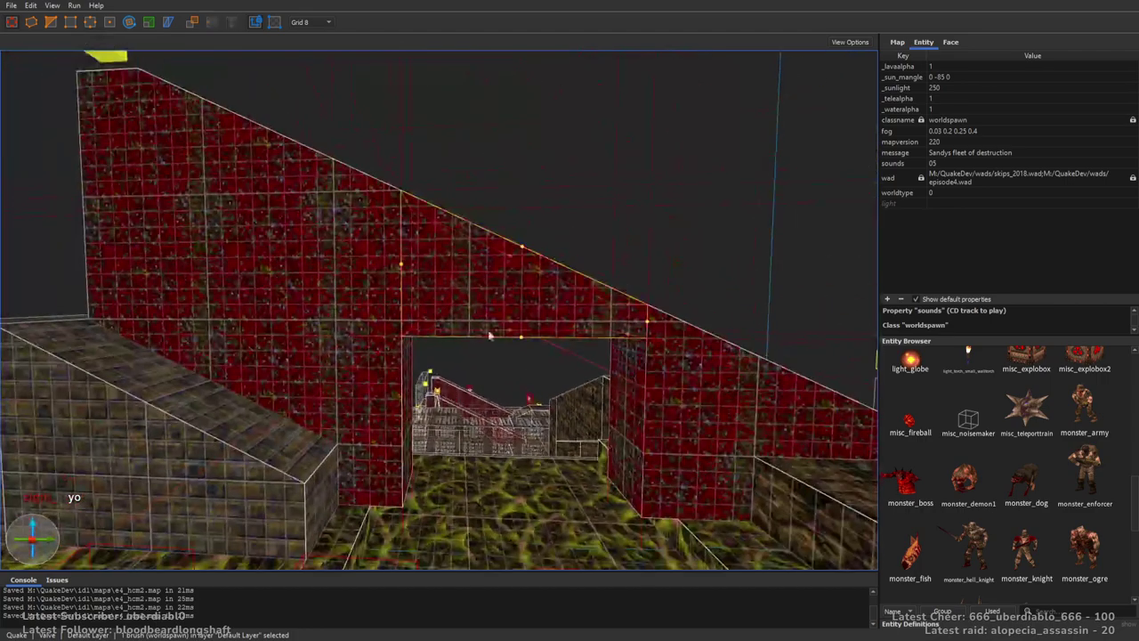
left_click_drag(408, 336, 423, 234)
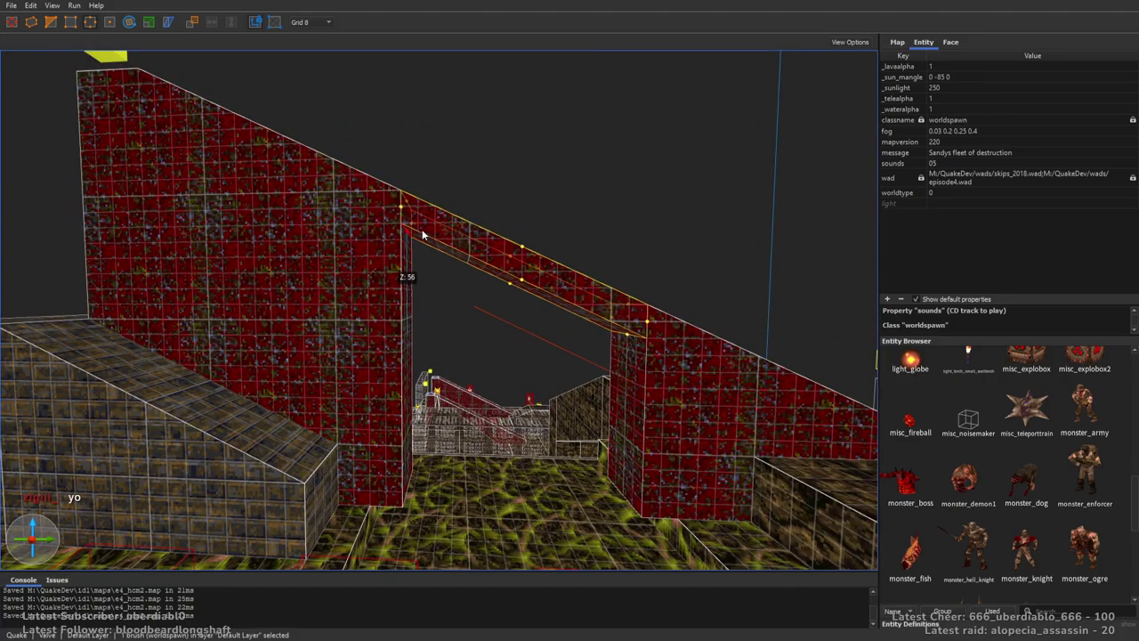
scroll(650, 329, "up", 5)
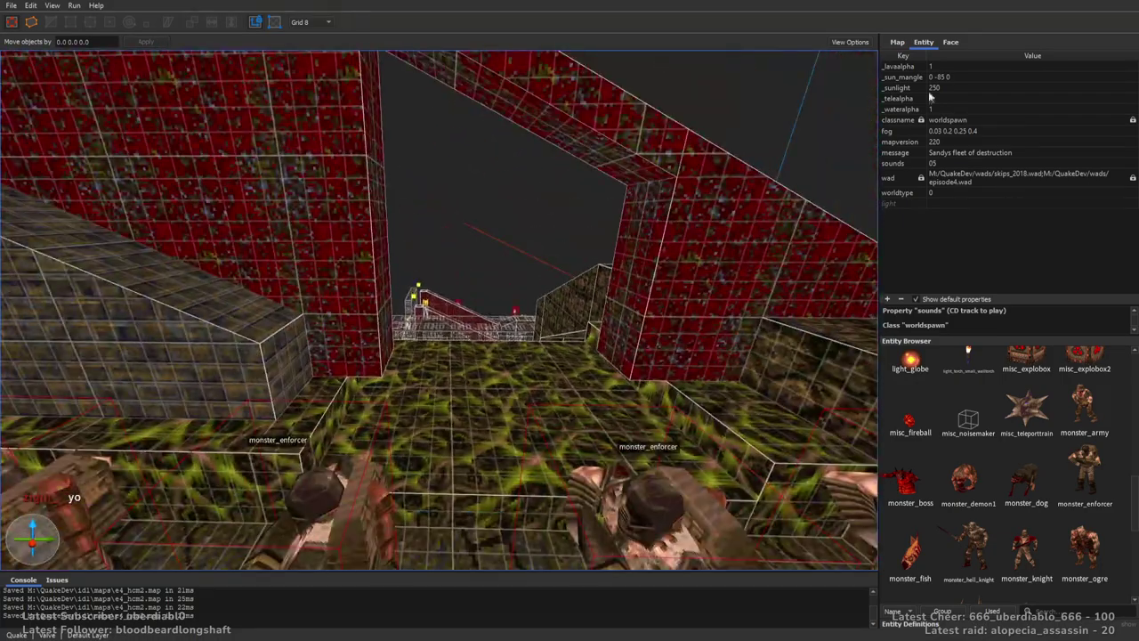
Draw an altar1_1 brush measuring 32 by 16 by 16 at the base of one doorway post and carry it over to the opposite post.
left_click(950, 42)
scroll(1127, 525, "down", 3)
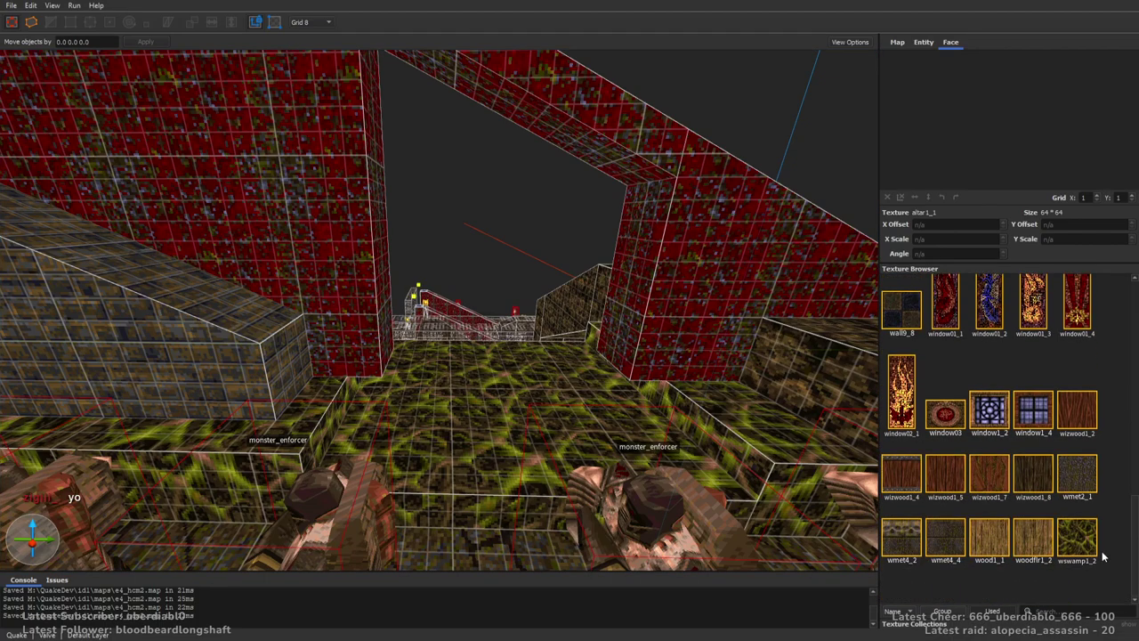
scroll(1134, 517, "up", 15)
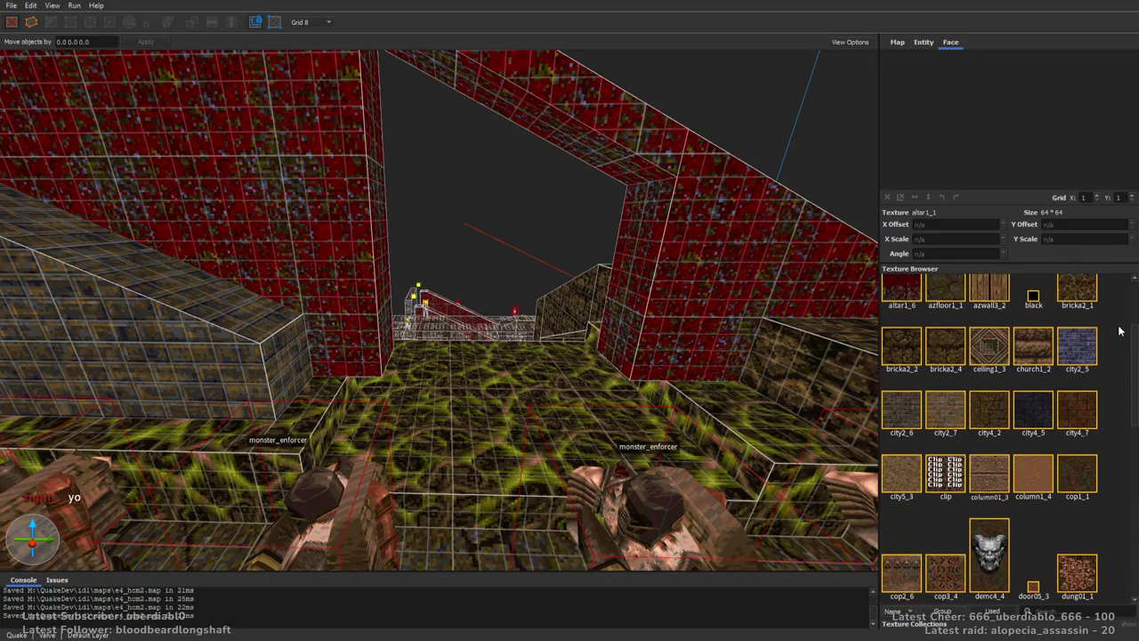
mouse_move(641, 294)
right_mouse_down()
mouse_move(620, 281)
mouse_move(570, 294)
right_mouse_up()
mouse_move(570, 294)
left_mouse_down()
mouse_move(533, 300)
mouse_move(515, 283)
mouse_move(523, 238)
mouse_move(511, 247)
left_mouse_up()
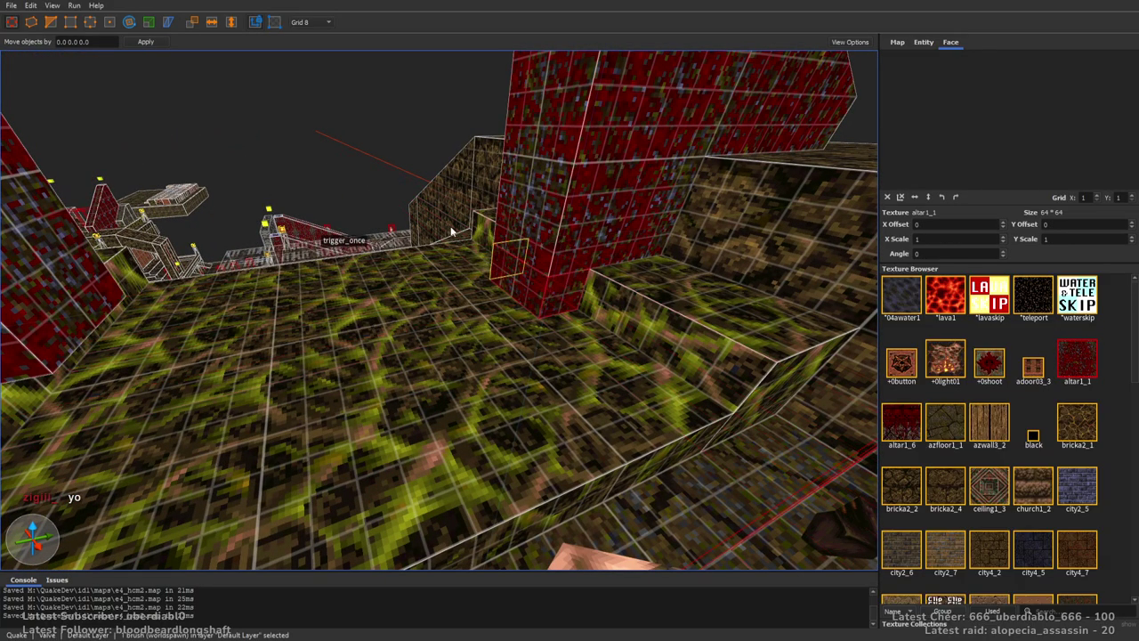
right_click_drag(512, 247, 671, 327)
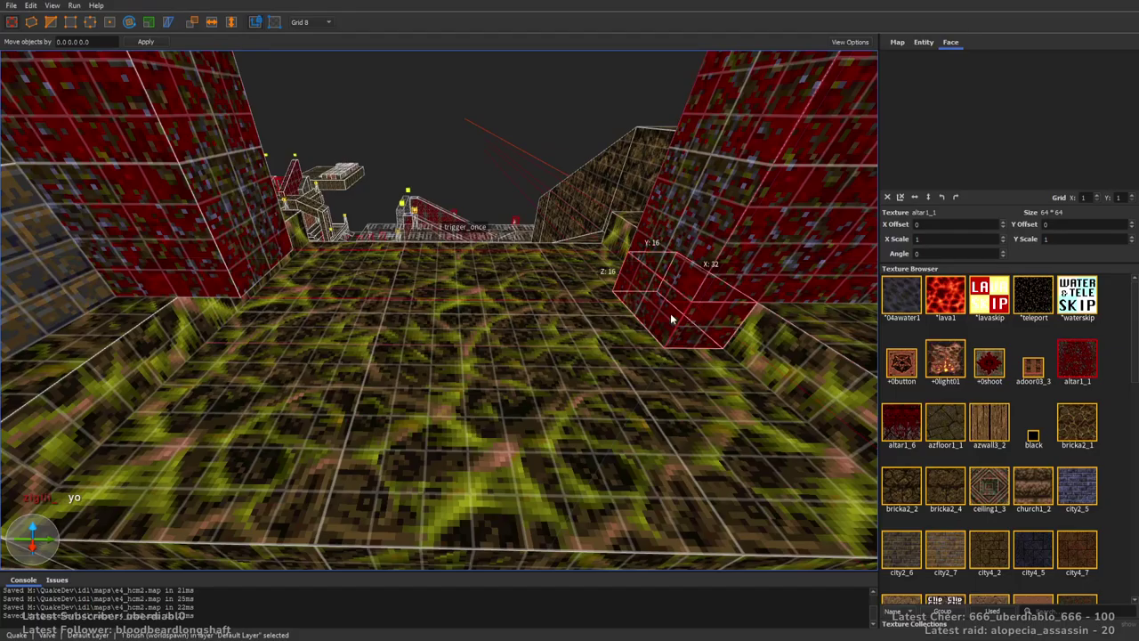
left_click_drag(671, 312, 192, 309)
key("Escape")
Split off a middle section of the mossy ledge below the opposite red wing and shift the part beside the brick slope 8 units.
mouse_move(584, 297)
right_mouse_down()
mouse_move(575, 284)
mouse_move(628, 294)
mouse_move(682, 254)
mouse_move(674, 287)
mouse_move(537, 262)
mouse_move(557, 264)
mouse_move(385, 257)
right_mouse_up()
mouse_move(547, 282)
right_mouse_down()
mouse_move(439, 283)
mouse_move(350, 313)
mouse_move(234, 330)
mouse_move(115, 276)
right_mouse_up()
left_click(115, 276)
mouse_move(114, 276)
left_mouse_down()
mouse_move(470, 246)
mouse_move(513, 254)
left_mouse_up()
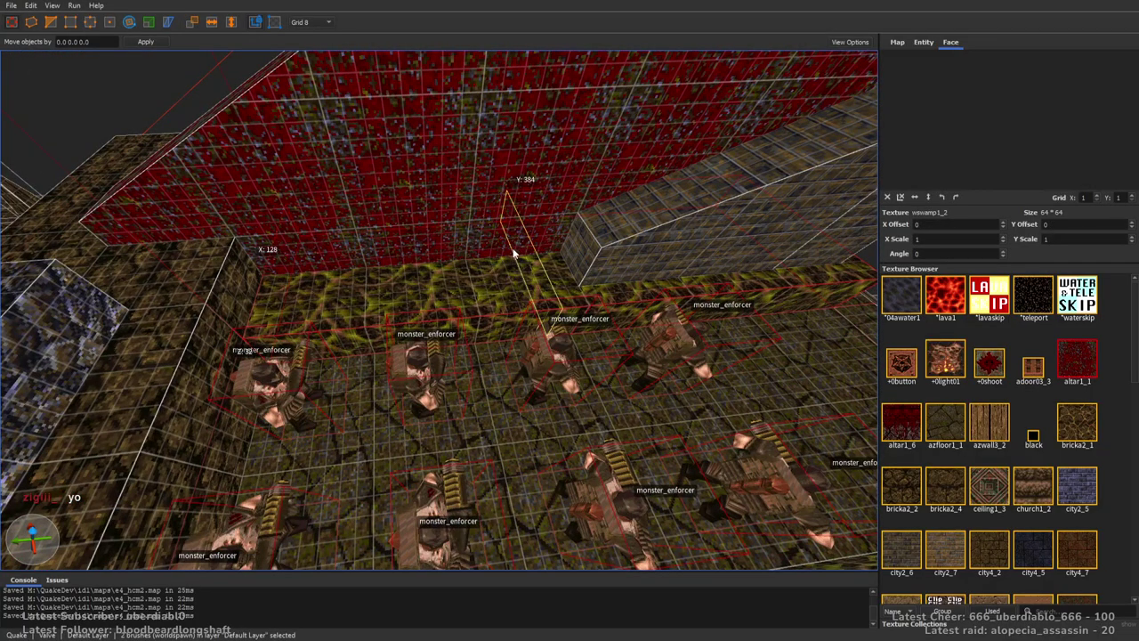
mouse_move(464, 289)
left_mouse_down()
mouse_move(480, 283)
mouse_move(367, 286)
mouse_move(470, 264)
left_mouse_up()
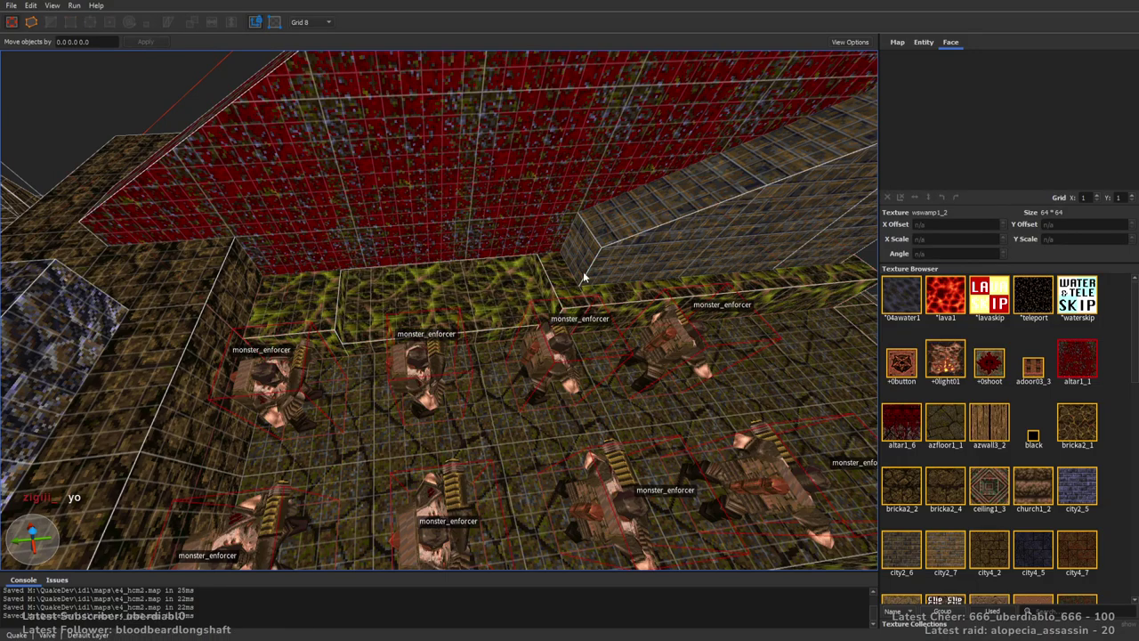
right_click_drag(477, 289, 601, 267)
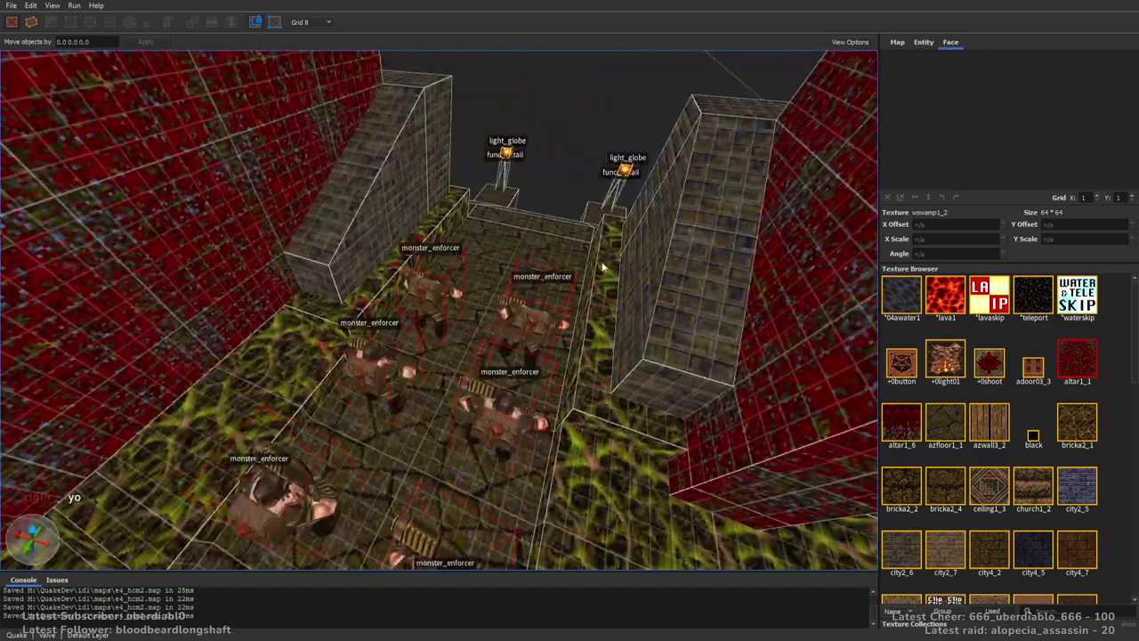
left_click(597, 313)
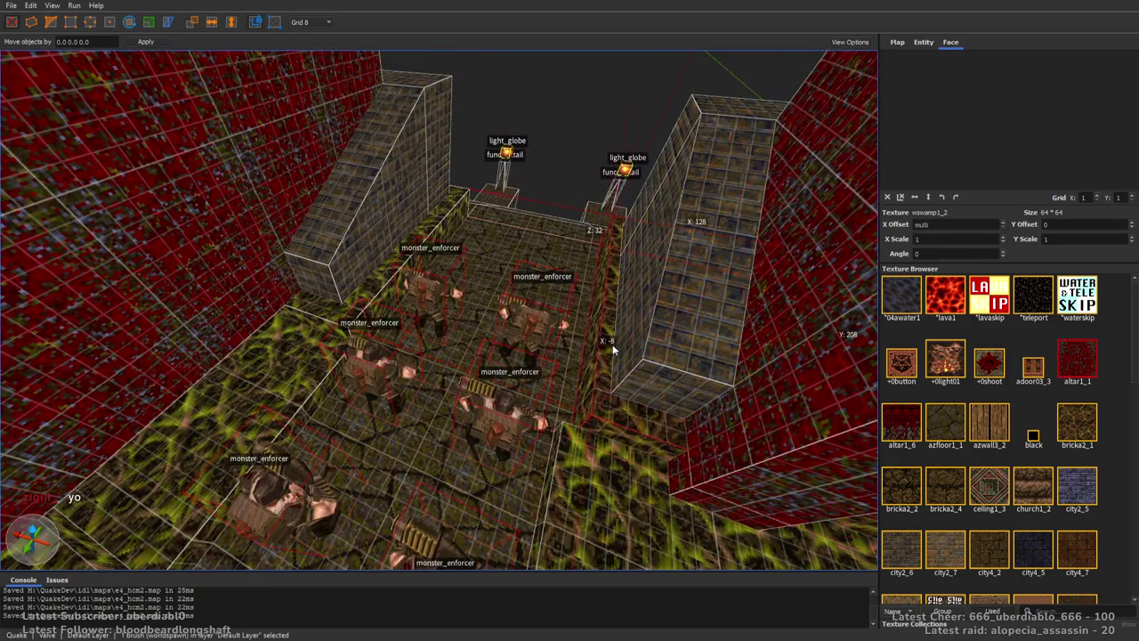
key("Escape")
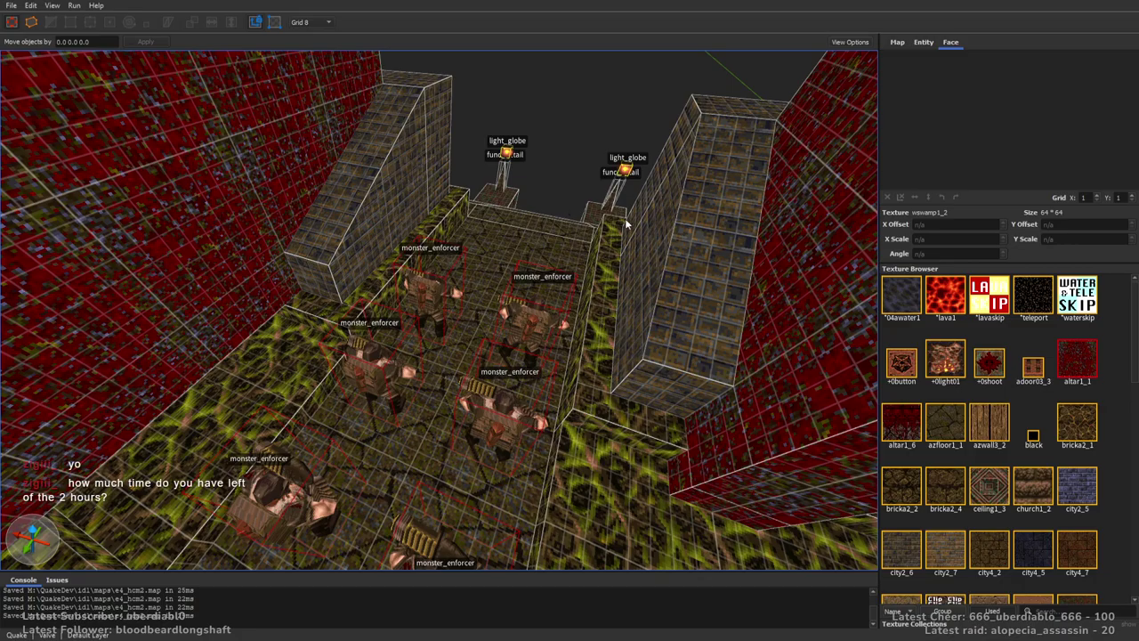
Cut a doorway through the opposite red wing above the mossy ledge and slant the lintel's lower edge to follow the wing's slope.
right_click_drag(552, 290, 498, 285)
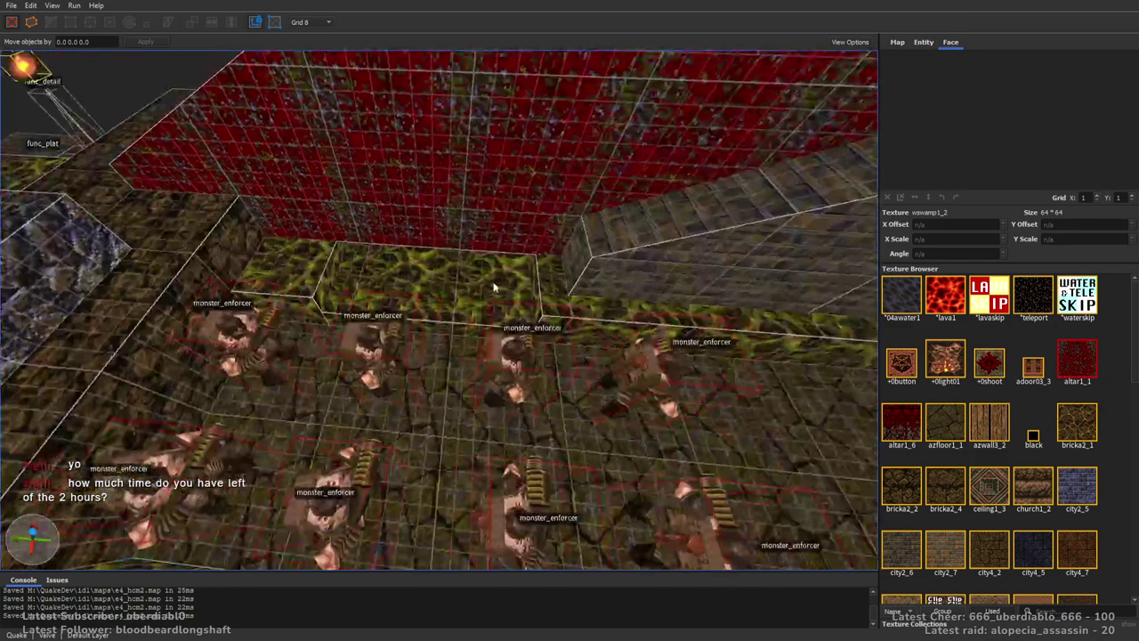
left_click(426, 225)
right_click_drag(455, 238, 461, 201)
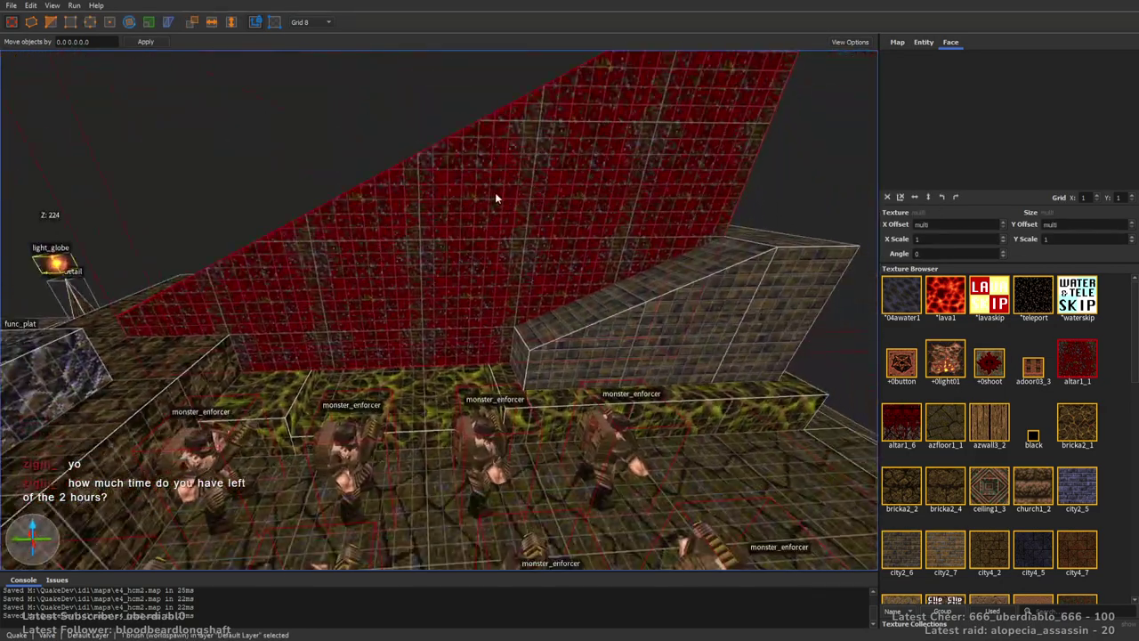
mouse_move(760, 291)
left_mouse_down()
mouse_move(495, 298)
mouse_move(508, 304)
left_mouse_up()
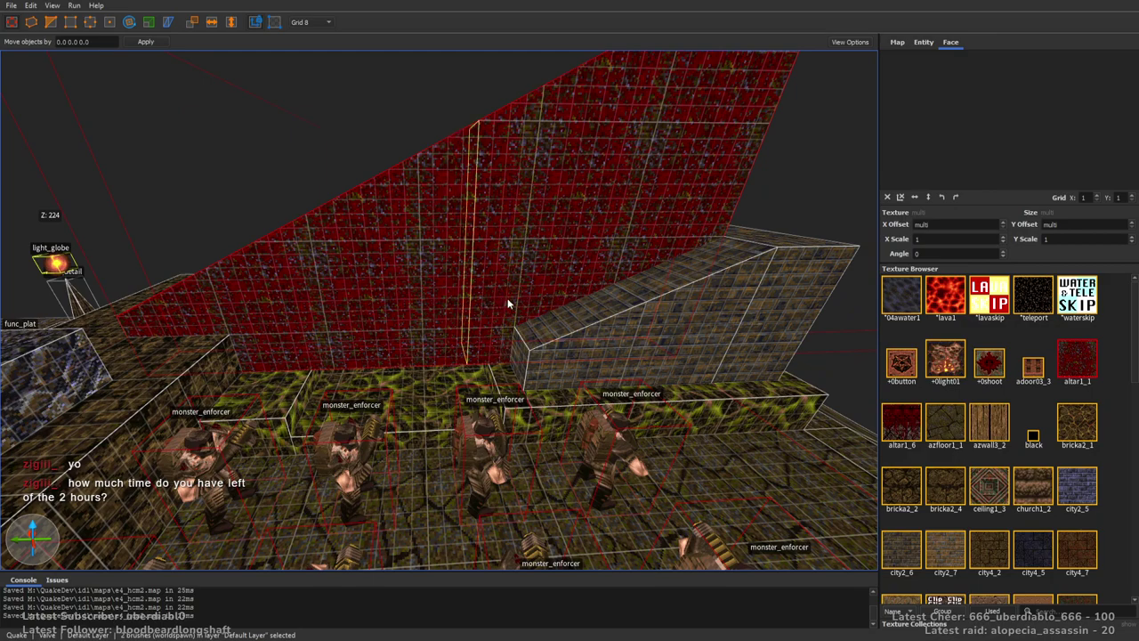
mouse_move(419, 312)
left_mouse_down()
mouse_move(541, 246)
mouse_move(361, 292)
mouse_move(376, 295)
left_mouse_up()
left_click(376, 297)
key("ctrl+k")
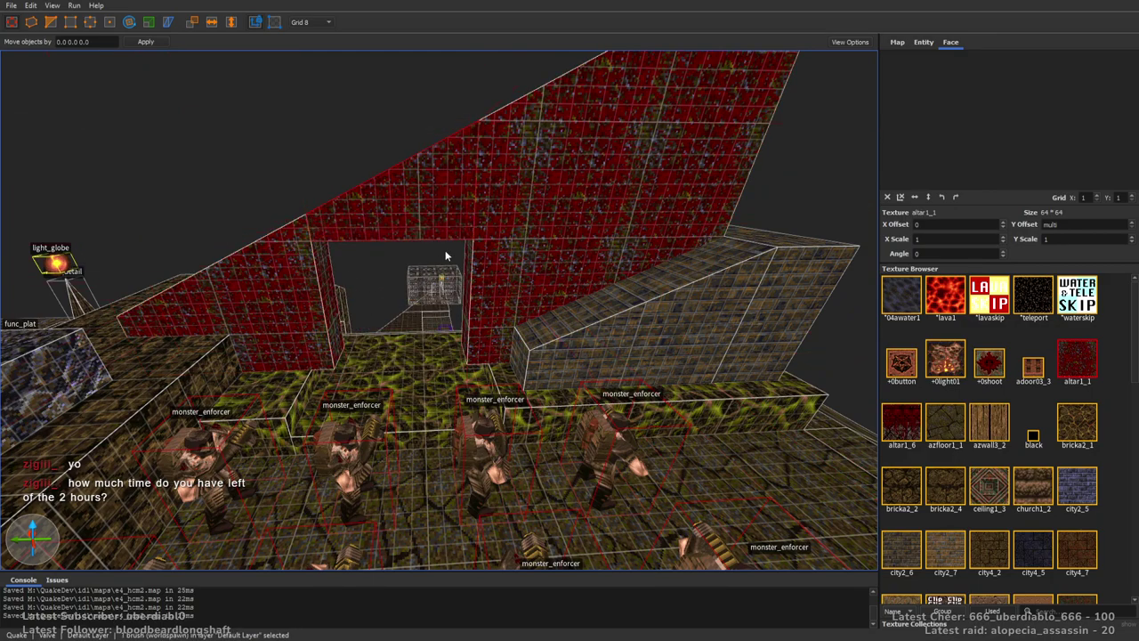
left_click_drag(474, 238, 478, 166)
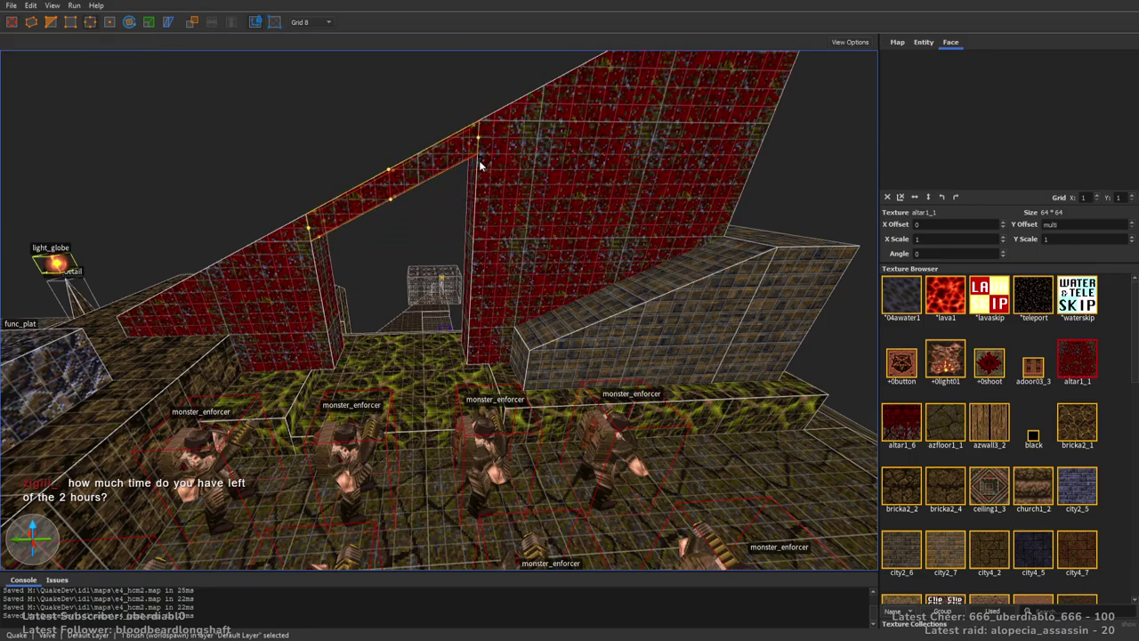
Add a copy of the light_globe and its func_detail post in front of the central rock block facing the enforcers, and save the map.
right_click_drag(603, 201, 398, 282)
left_click(398, 283)
left_click(370, 326, "ctrl")
mouse_move(370, 326)
right_mouse_down()
mouse_move(555, 414)
mouse_move(579, 350)
mouse_move(501, 347)
mouse_move(650, 319)
mouse_move(610, 354)
right_mouse_up()
key("Escape")
left_click(667, 361)
left_click(703, 280, "ctrl")
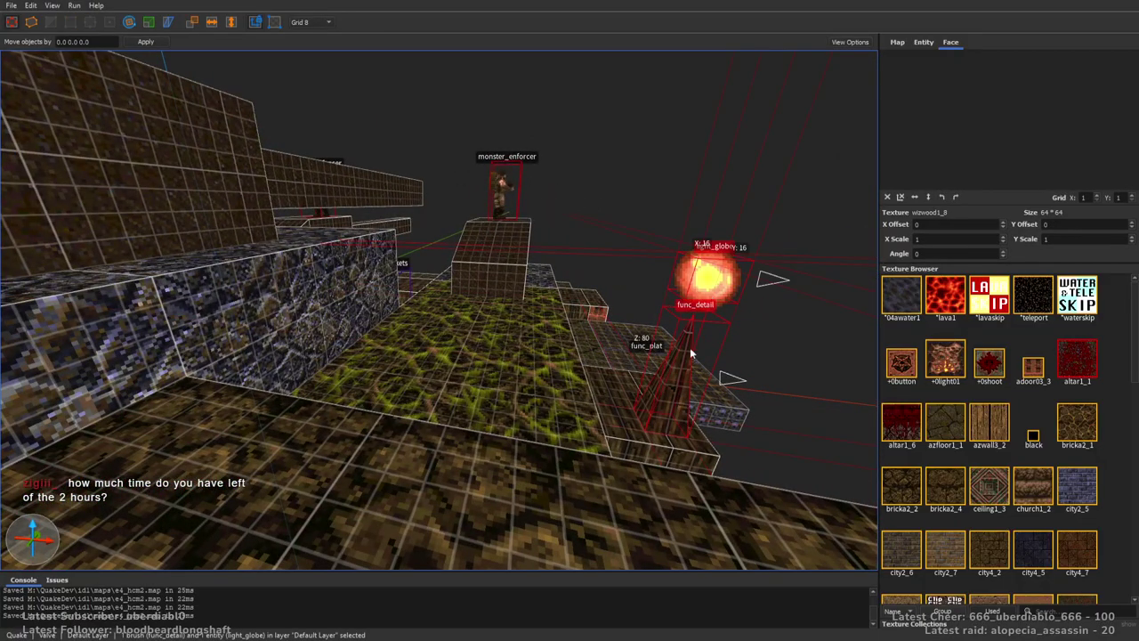
key("ctrl+u")
right_click_drag(399, 324, 534, 325)
key("ctrl+s")
key("Escape")
left_click(924, 42)
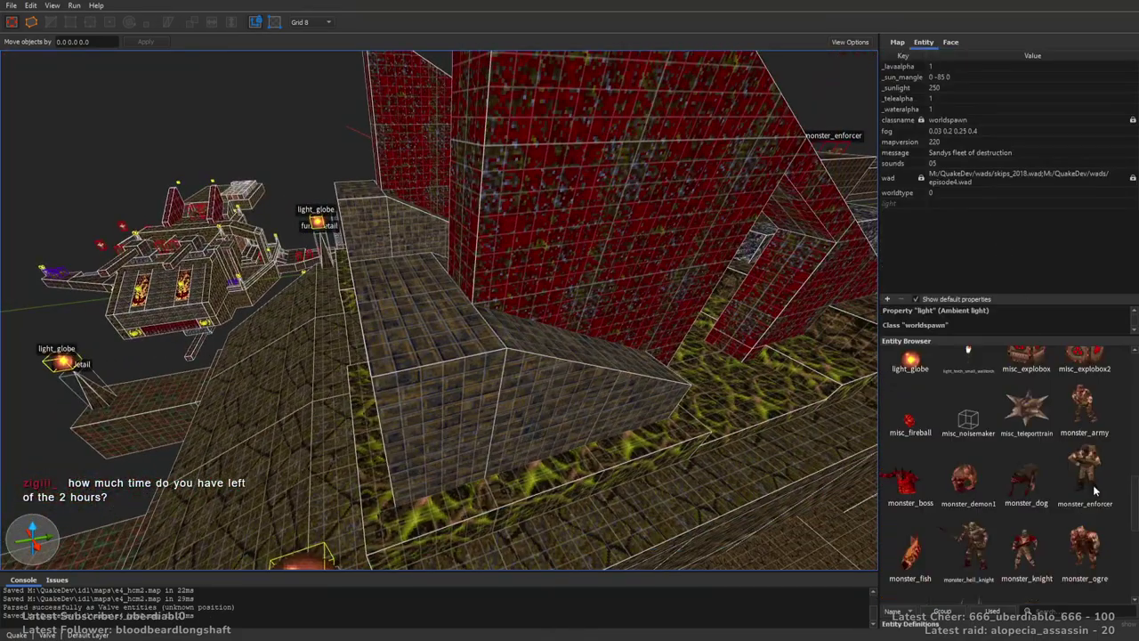
left_click_drag(1136, 486, 1121, 585)
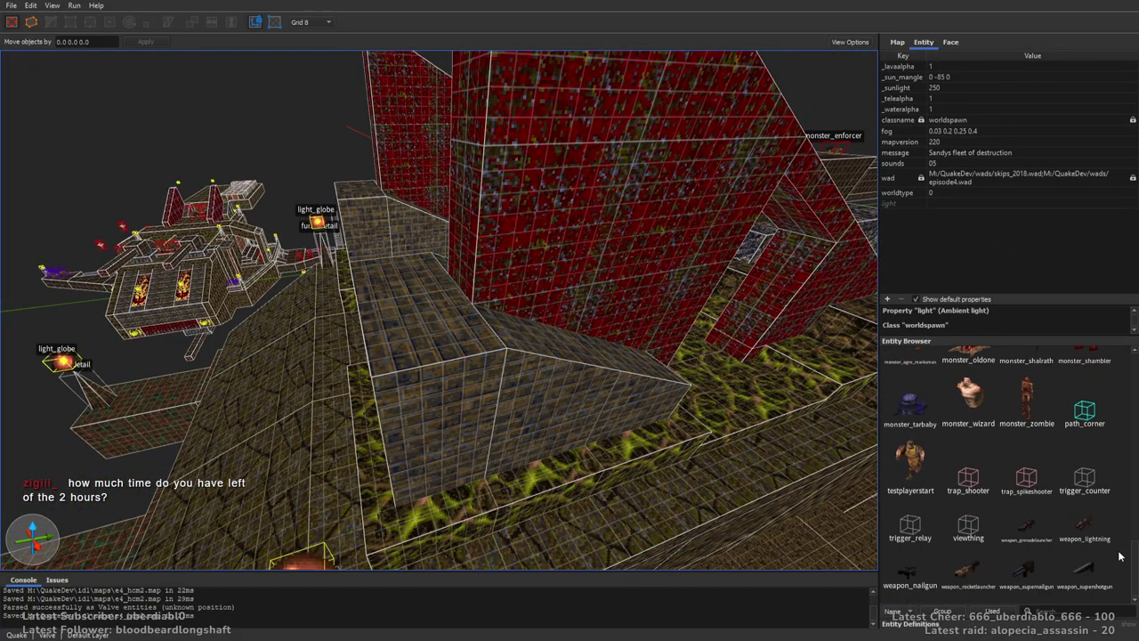
scroll(1120, 570, "up", 10)
right_click_drag(605, 285, 1072, 549)
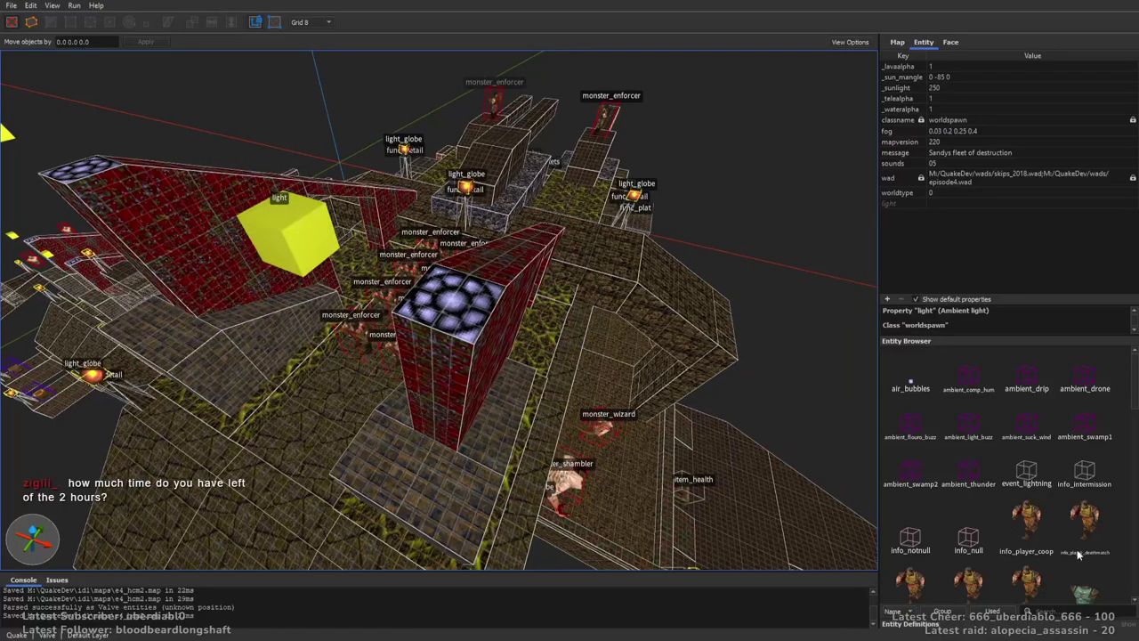
left_click_drag(1136, 381, 1132, 452)
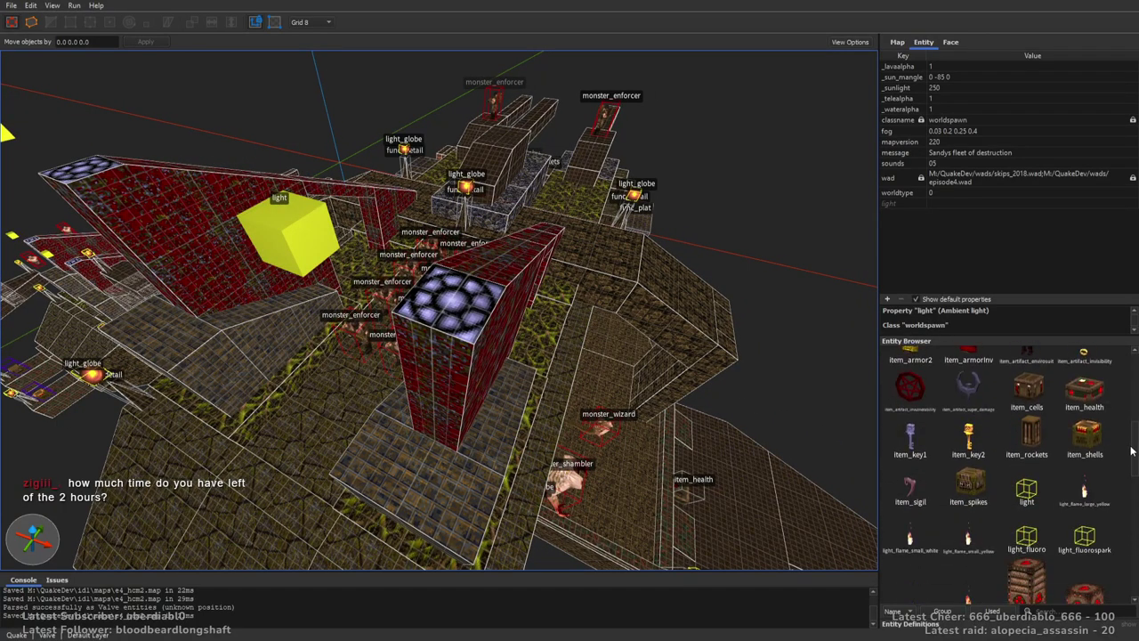
left_click_drag(1088, 401, 469, 330)
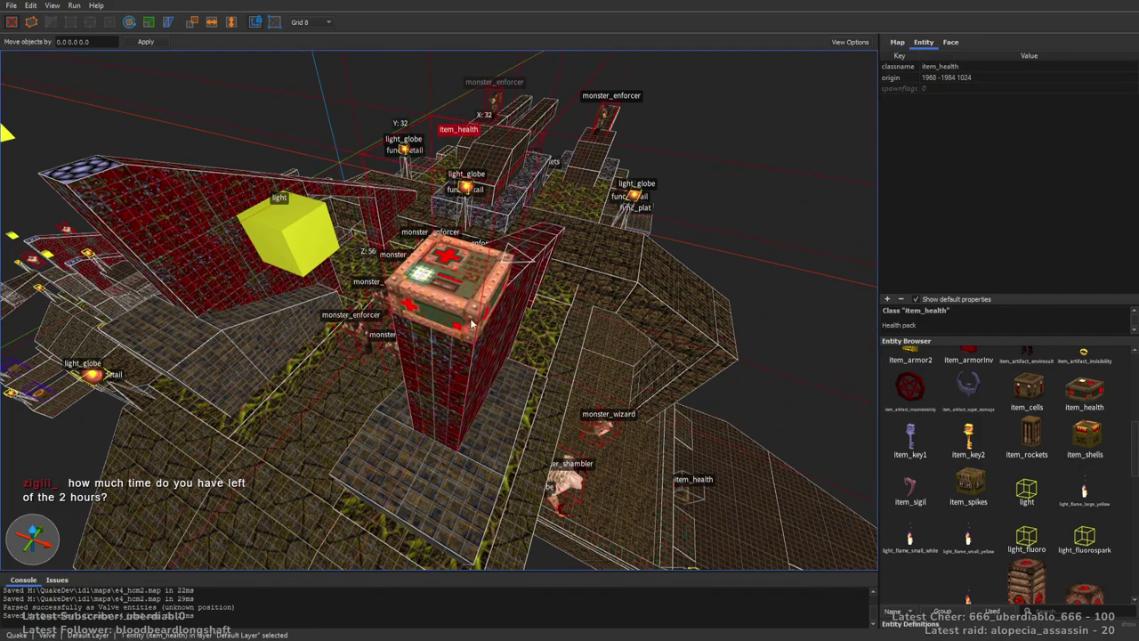
left_click(950, 92)
right_click_drag(806, 246, 521, 336)
left_click(554, 189)
left_click(522, 336)
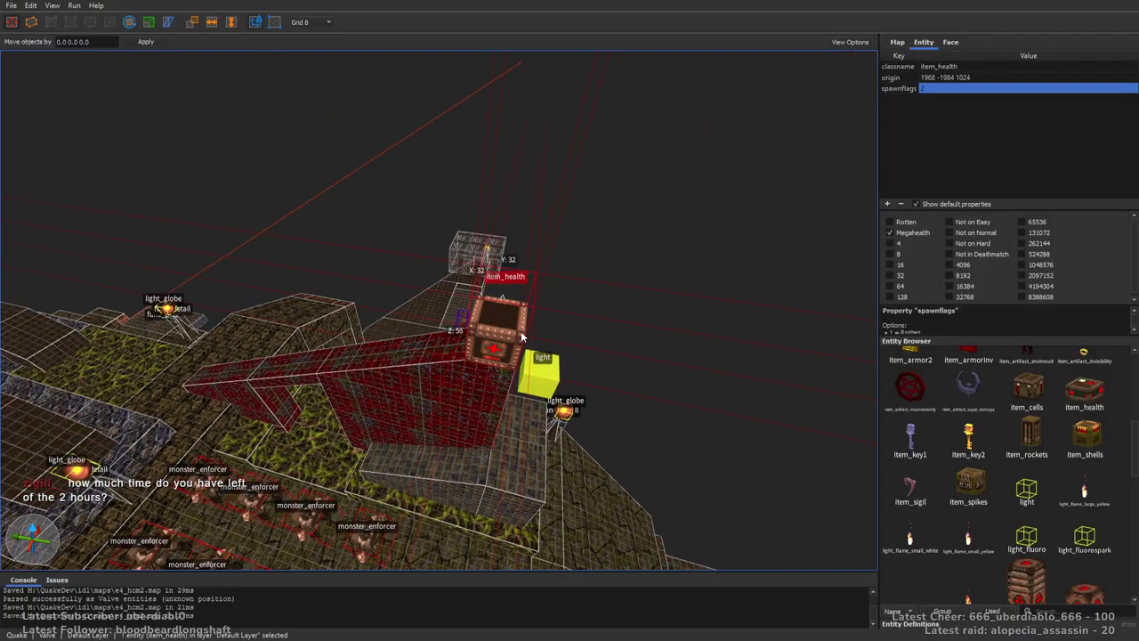
right_click_drag(588, 319, 469, 333)
key("Escape")
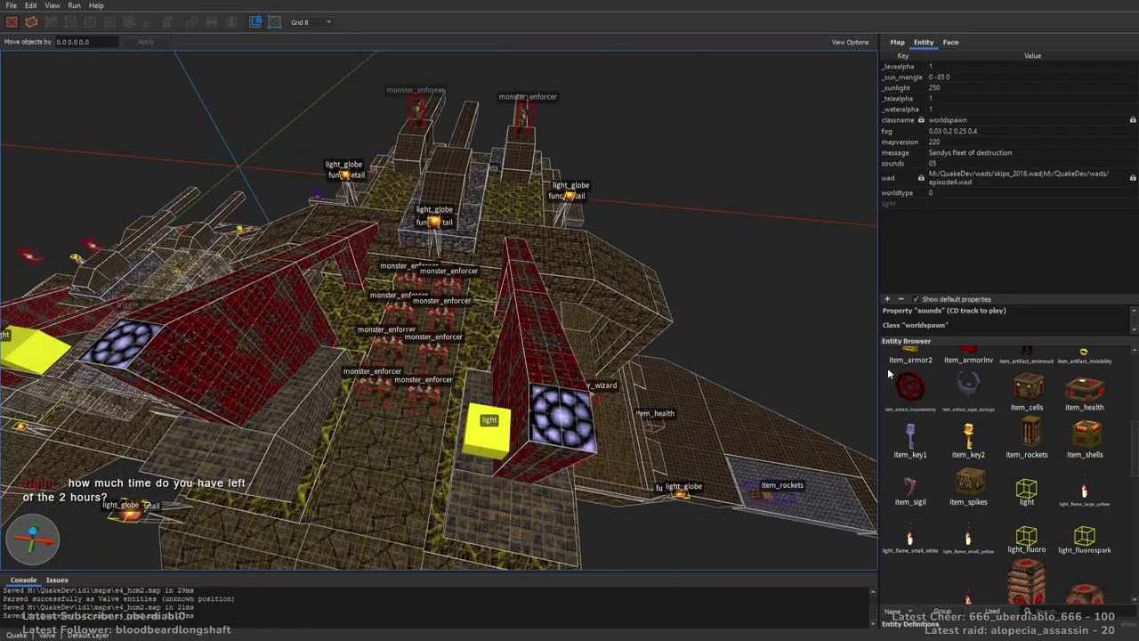
Place an item_rockets pickup on the tip of the red wing beside the light.
left_click_drag(1035, 442, 574, 411)
key("Escape")
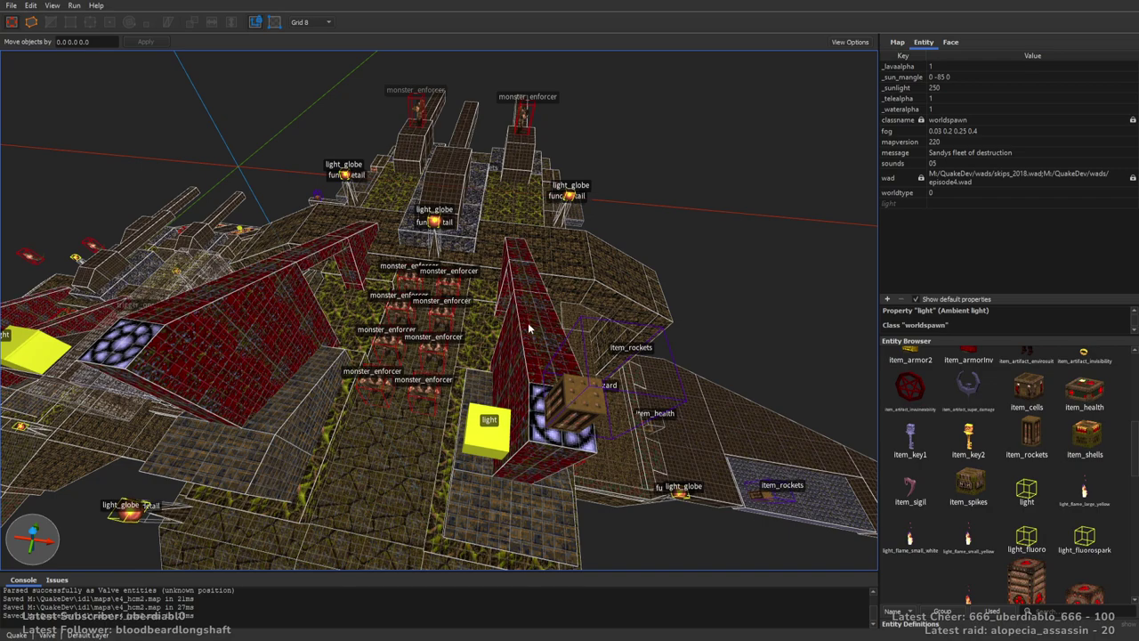
right_click_drag(451, 291, 503, 306)
Examine the placement of monsters, items and lights across the ships from above with everything selected.
key("7")
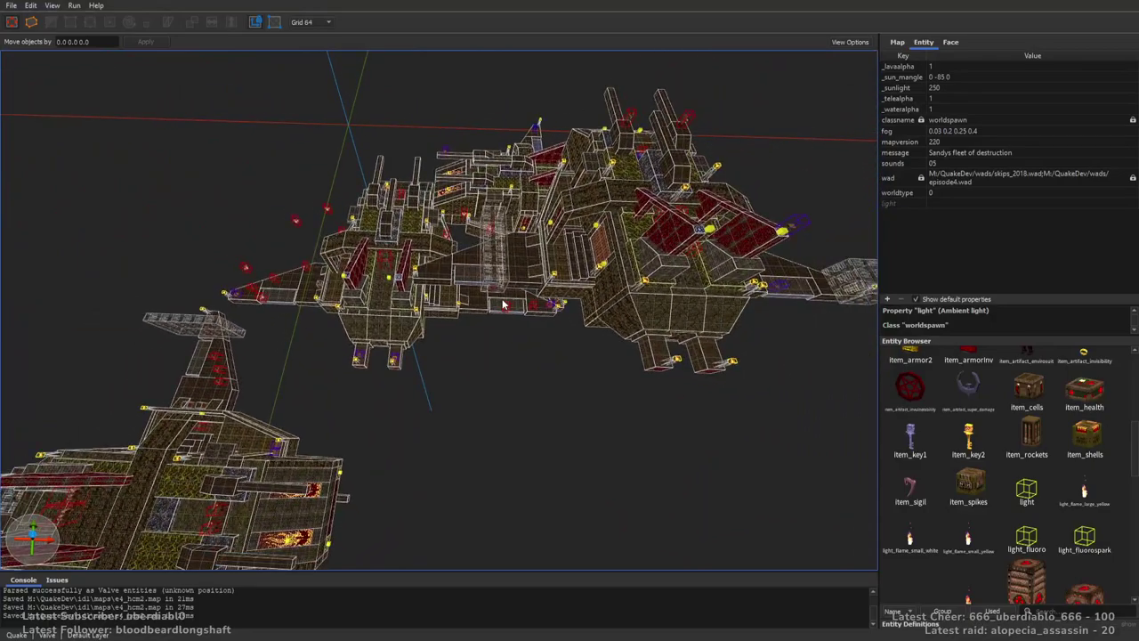
key("ctrl+2")
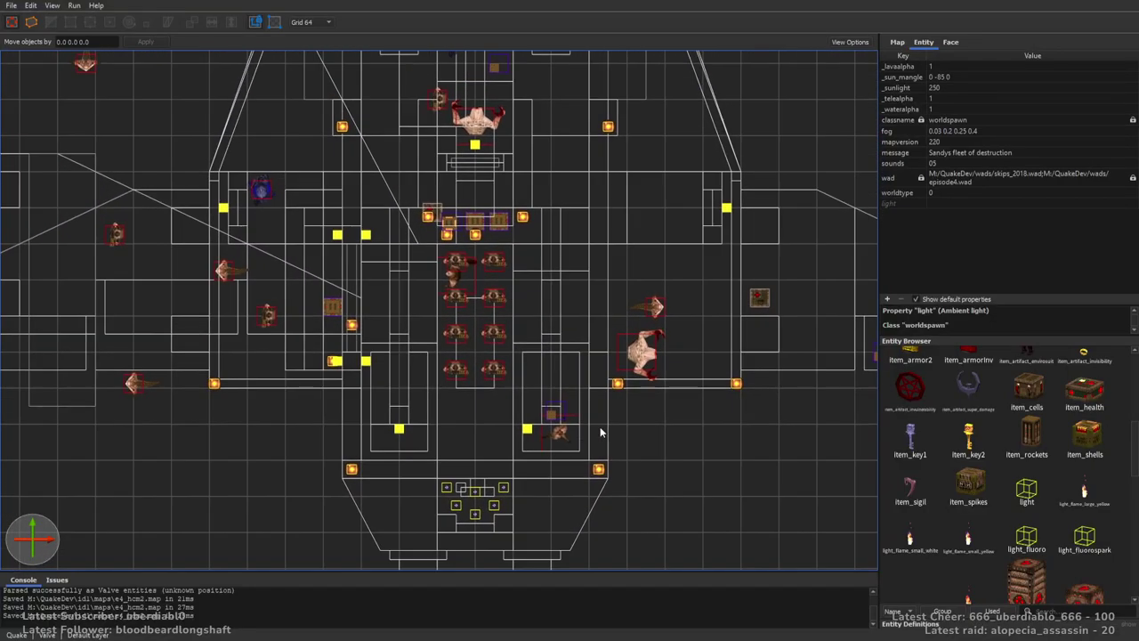
key("ctrl+a")
scroll(636, 399, "up", 3)
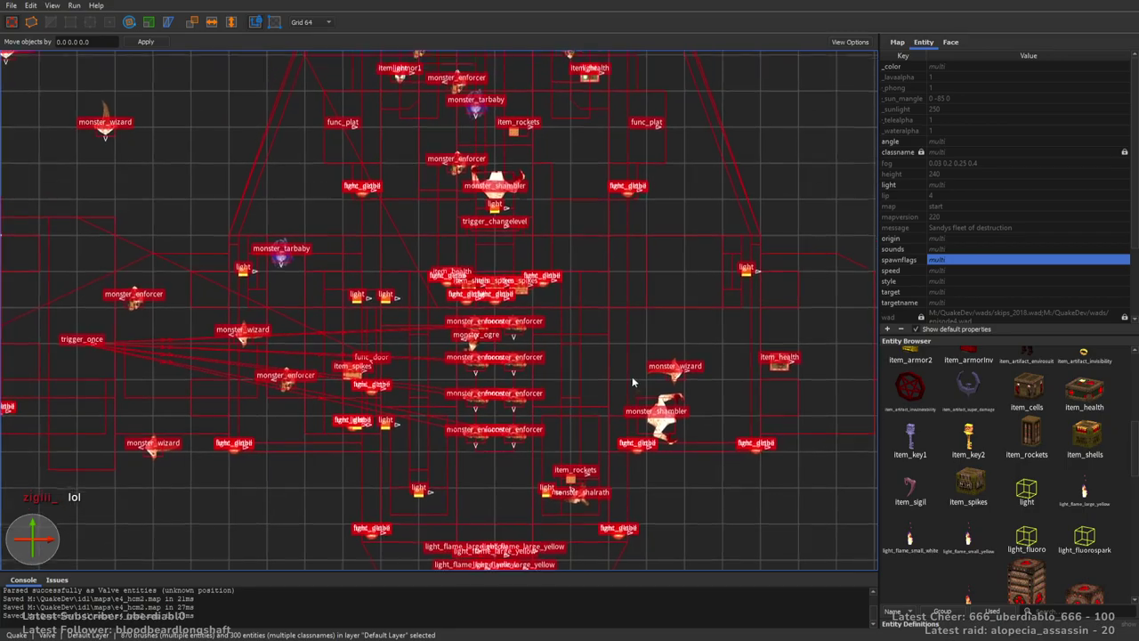
scroll(636, 399, "down", 5)
key("ctrl+1")
right_click_drag(614, 365, 531, 305)
key("Escape")
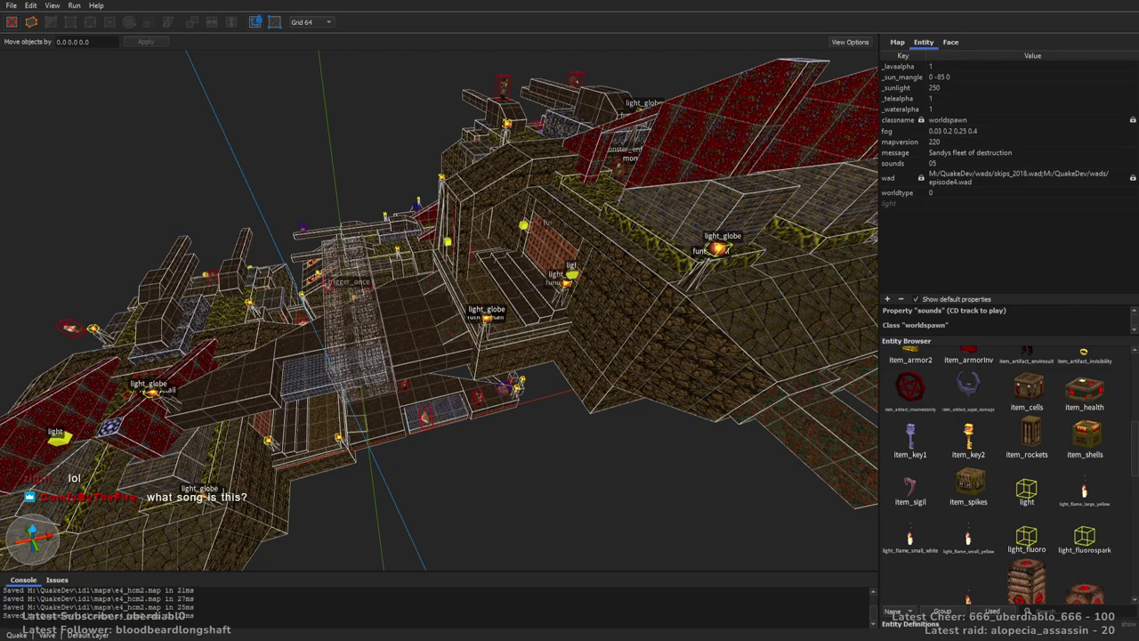
key("alt+Tab")
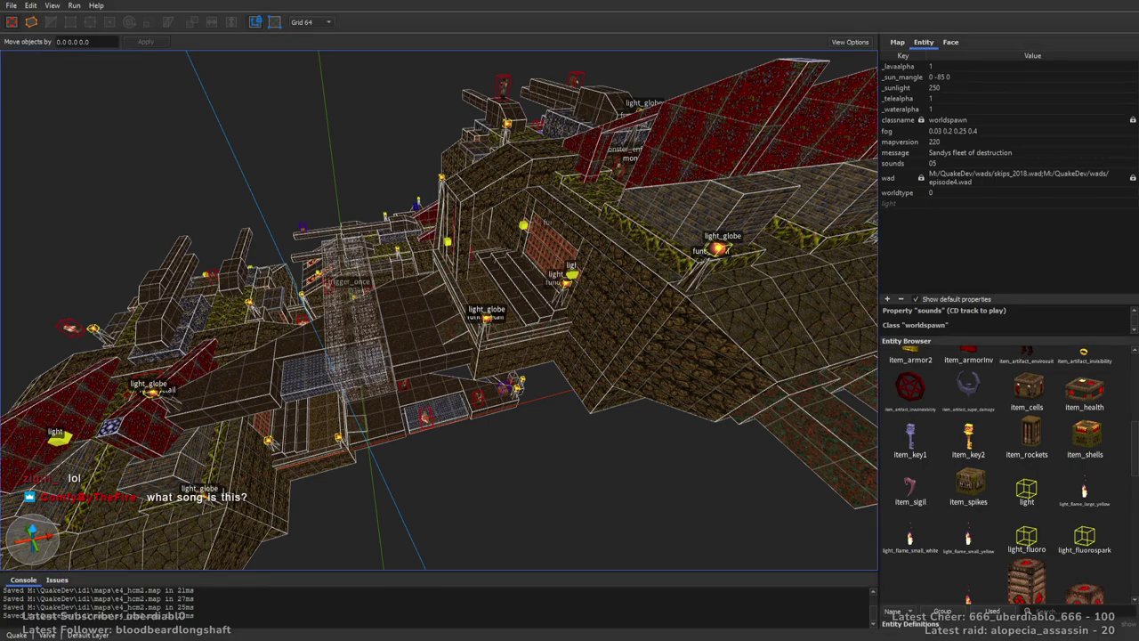
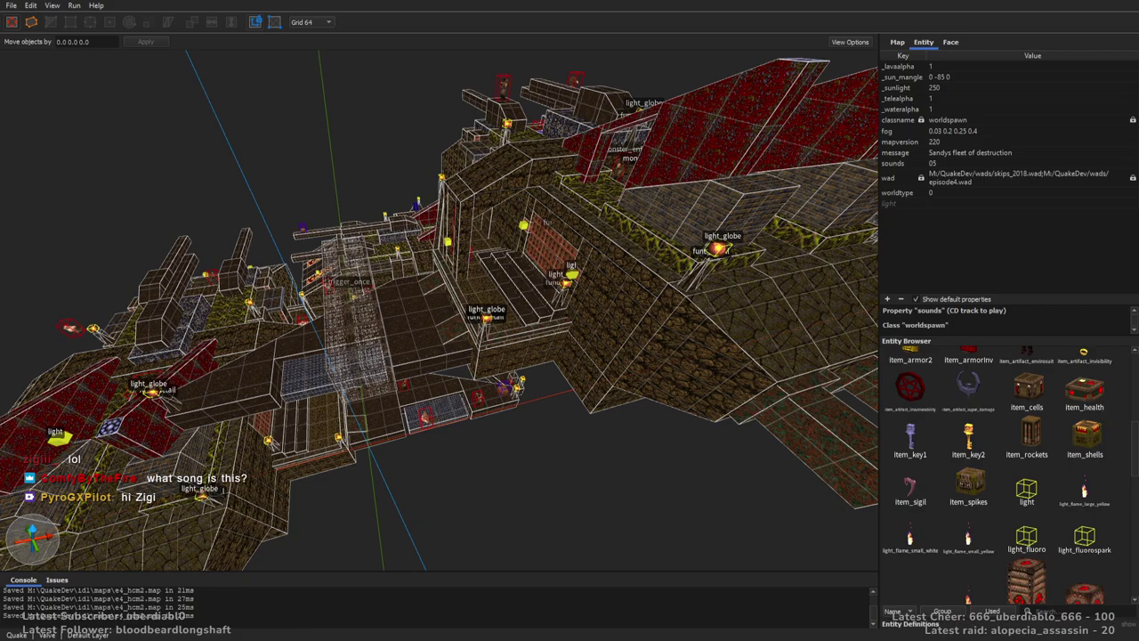
Place a monster_tarbaby beside the red block in the item_key2 room, flagged Ambush, Not on Easy and Not on Normal.
right_click_drag(700, 360, 321, 345)
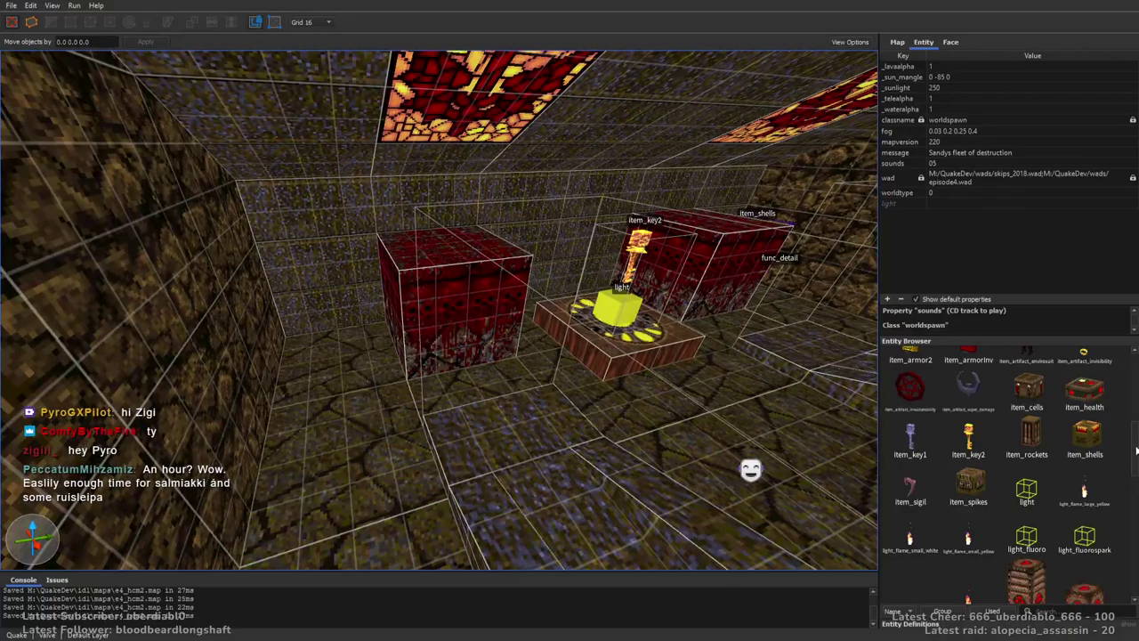
scroll(1134, 455, "down", 10)
left_click_drag(909, 405, 402, 392)
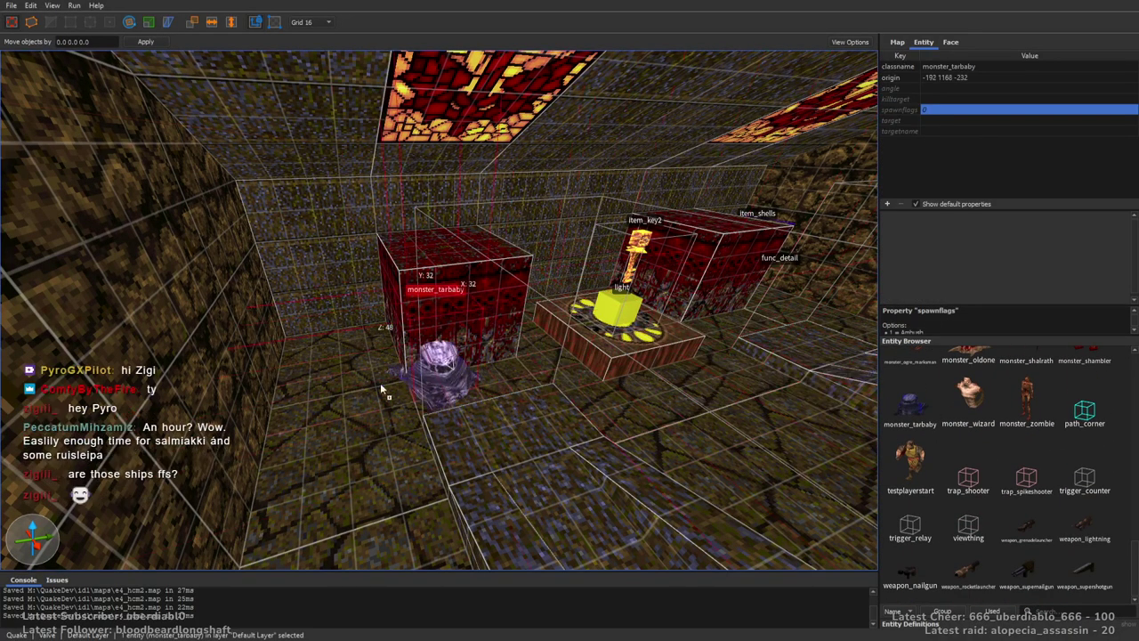
left_click(970, 231)
left_click(908, 221)
Bring the tarbaby to 0 1440 -232 by the rock wall and turn it to angle 270.
right_click_drag(534, 356, 498, 445)
left_click_drag(498, 445, 674, 398)
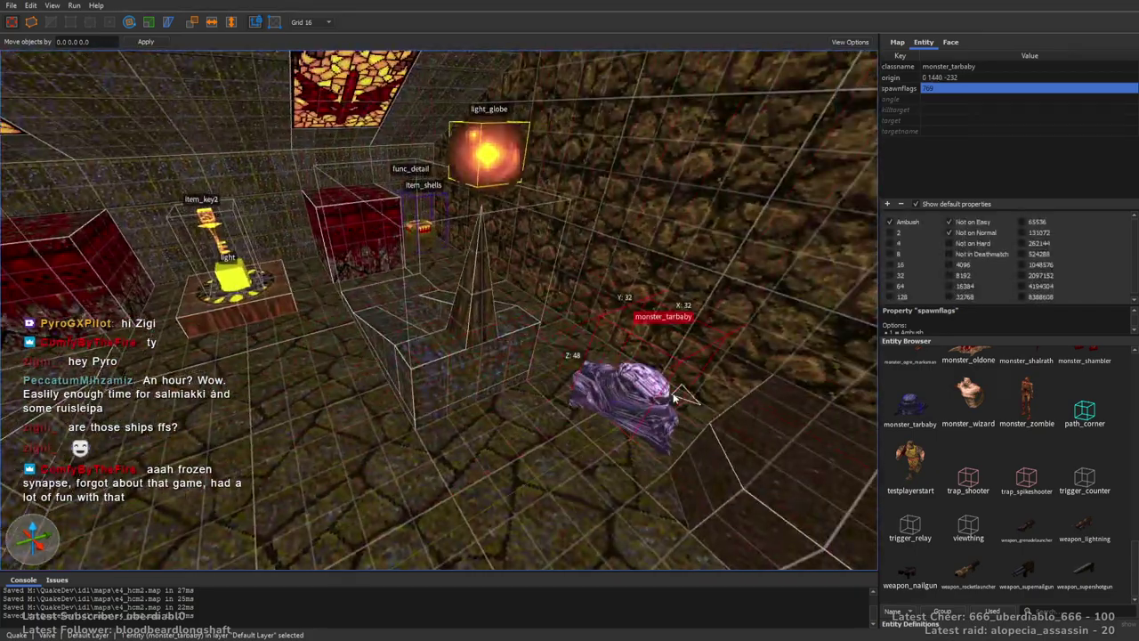
key("alt+Right")
right_click_drag(378, 374, 260, 387)
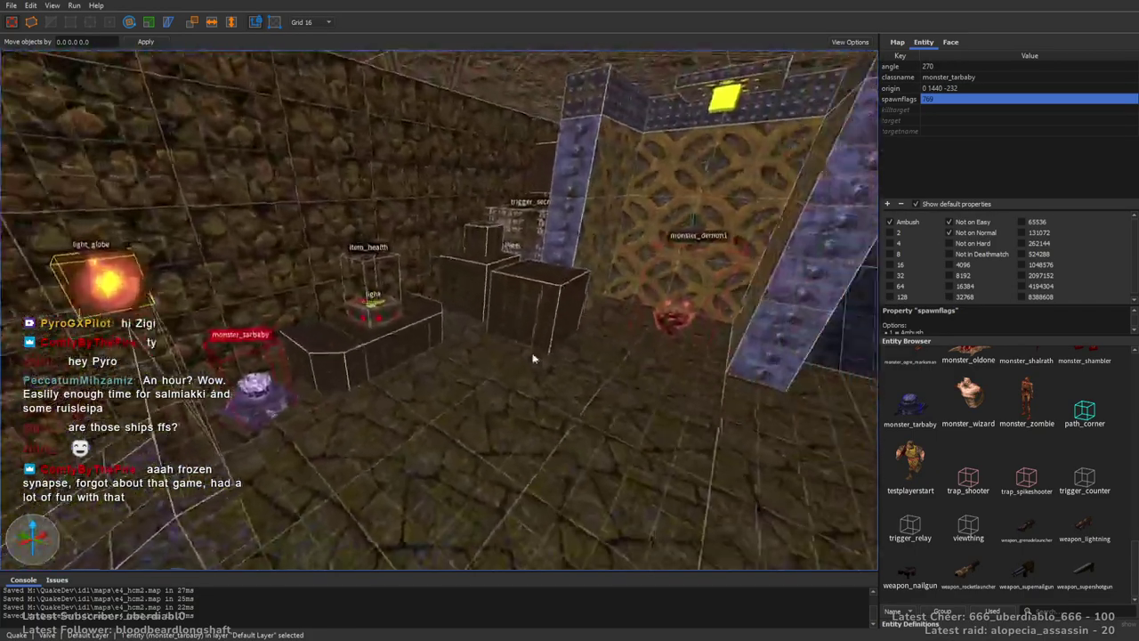
left_click_drag(260, 386, 644, 227)
mouse_move(644, 227)
right_mouse_down()
mouse_move(617, 222)
mouse_move(623, 232)
right_mouse_up()
left_click_drag(623, 231, 418, 383)
right_click_drag(418, 383, 485, 343)
left_click_drag(158, 366, 298, 457)
right_click_drag(397, 443, 422, 425)
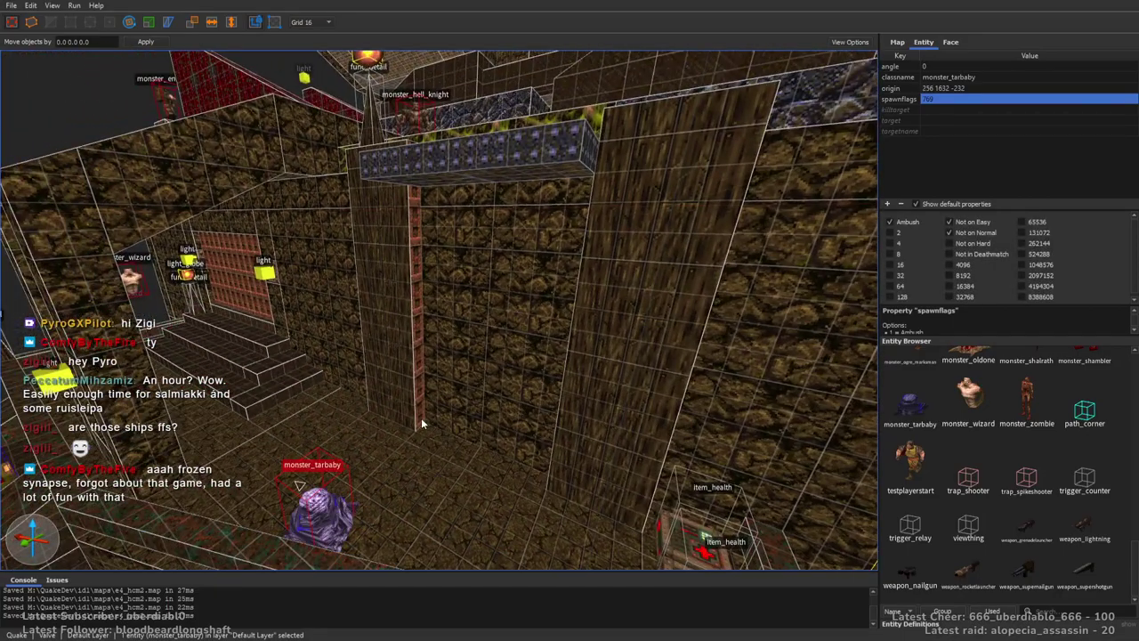
right_click_drag(348, 438, 422, 407)
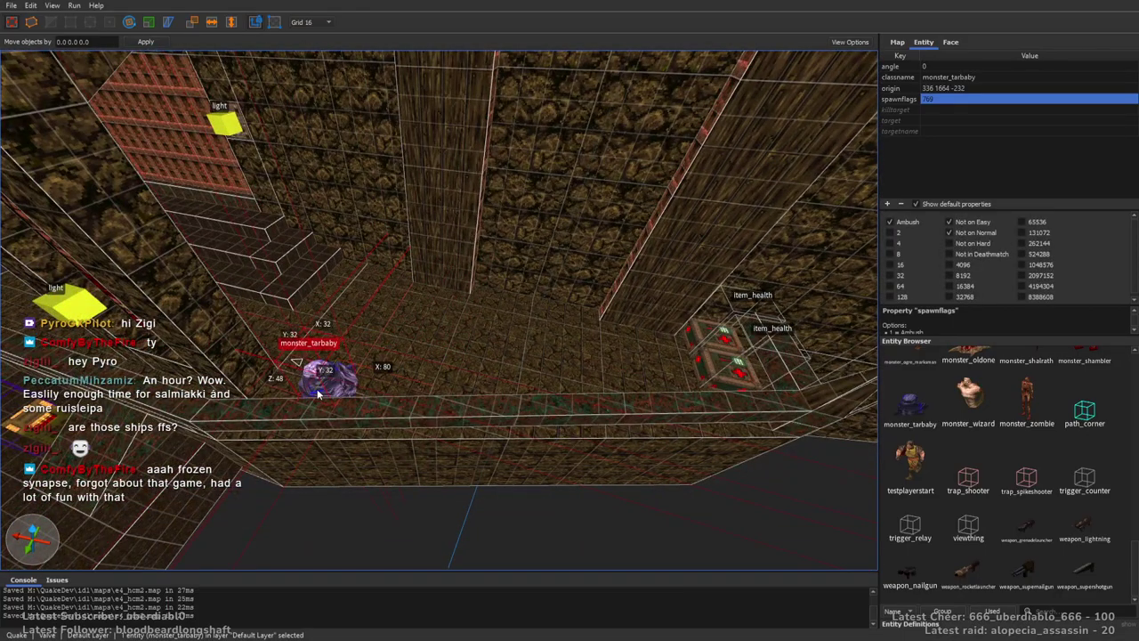
left_click(937, 66)
right_click_drag(825, 171, 547, 313)
key("Escape")
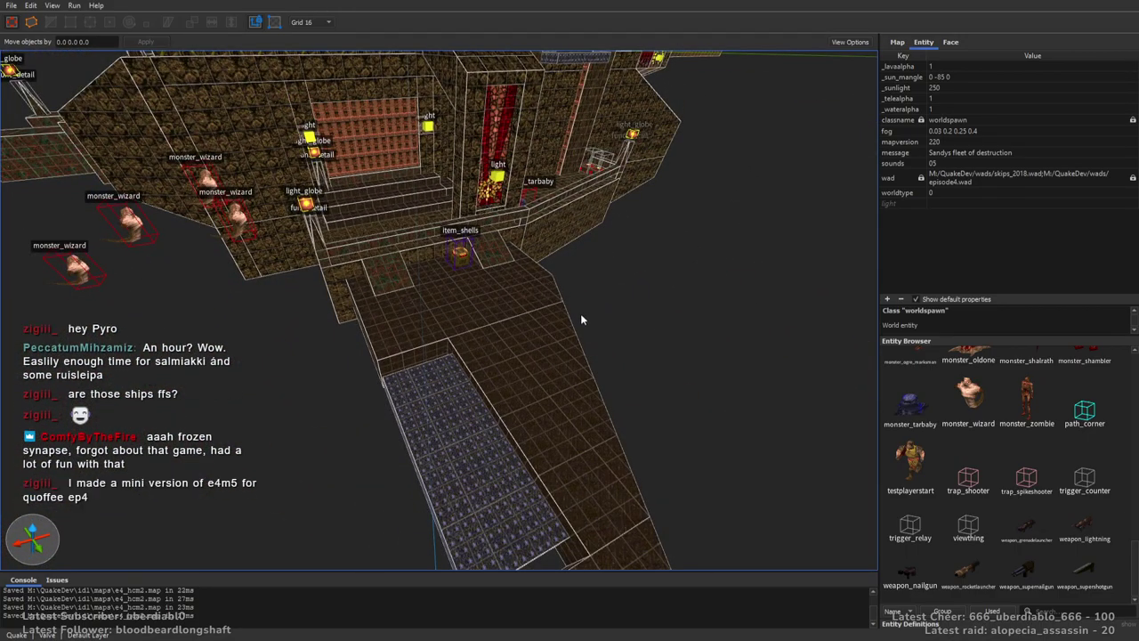
Draw a small altar1_1 brush on the lower hull wall beside the brown wing's side, using grid 8.
scroll(554, 328, "down", 6)
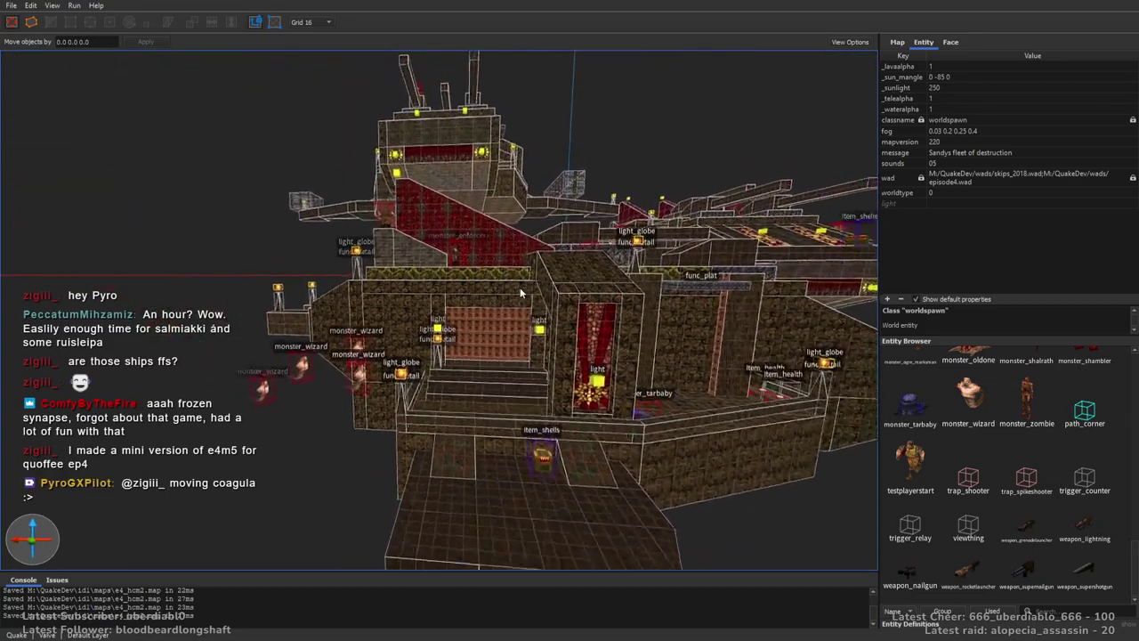
scroll(535, 305, "up", 10)
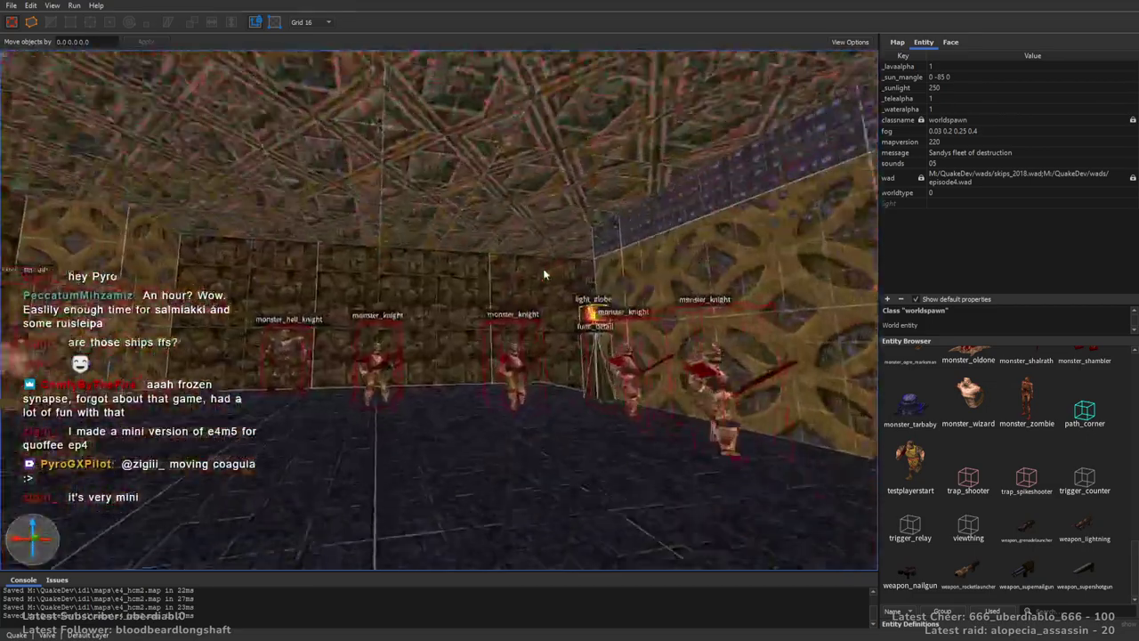
right_click_drag(545, 274, 505, 345)
left_click(950, 43)
key("bracketleft")
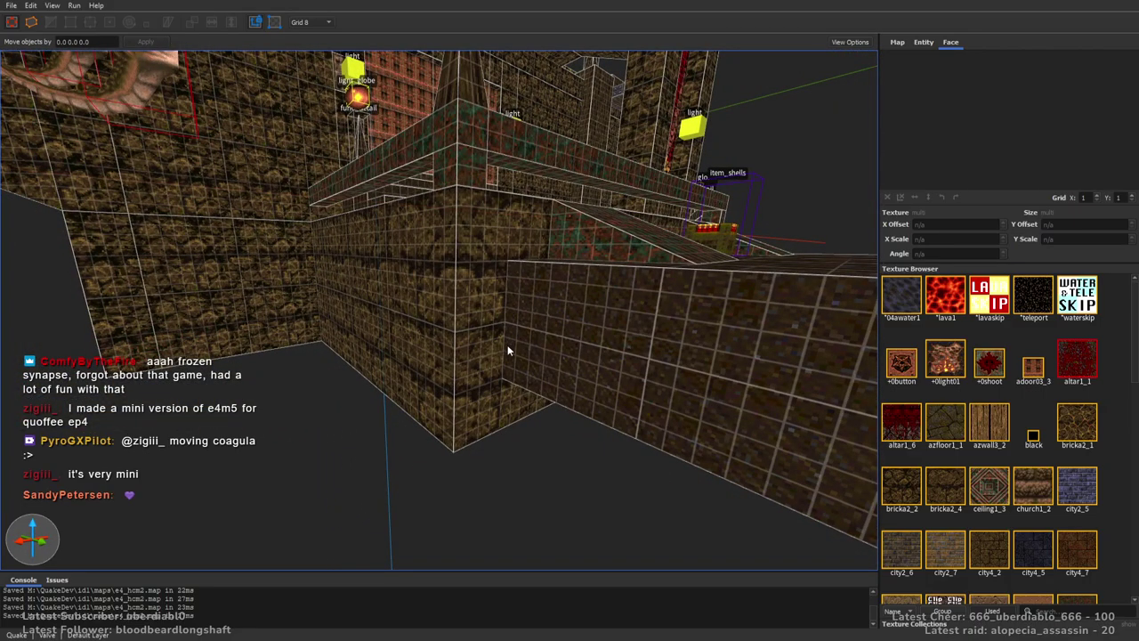
left_click_drag(469, 361, 476, 351)
right_click_drag(476, 351, 570, 341)
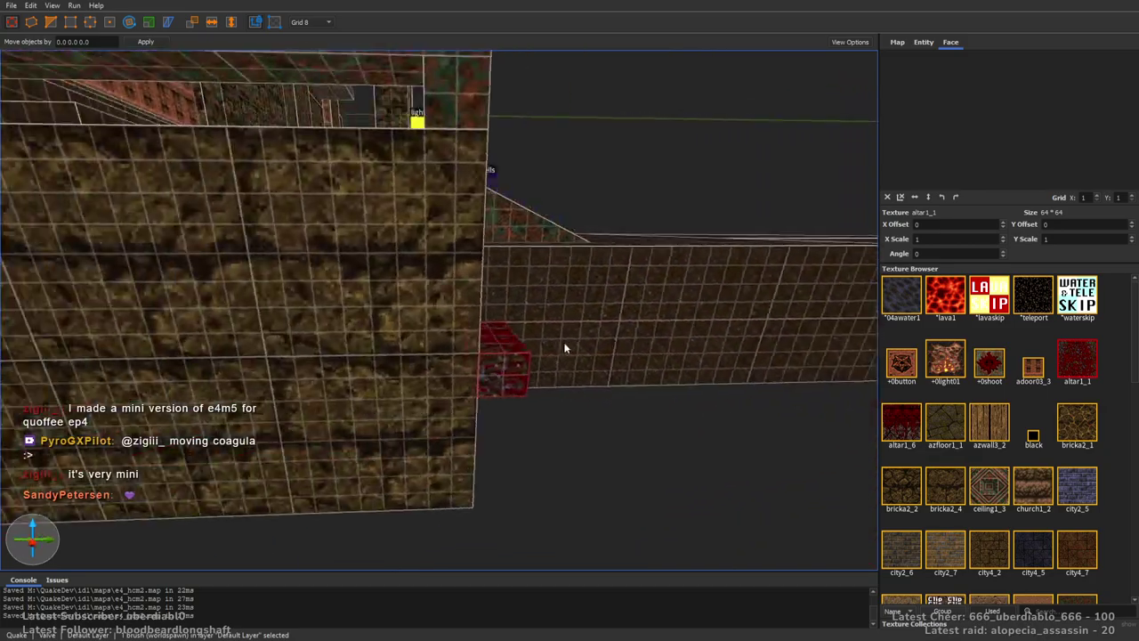
Run a 16 by 16 altar1_1 trim strip 120 units along the adjoining hull wall and continue it around the inner corner.
left_click_drag(489, 397, 89, 382, "shift")
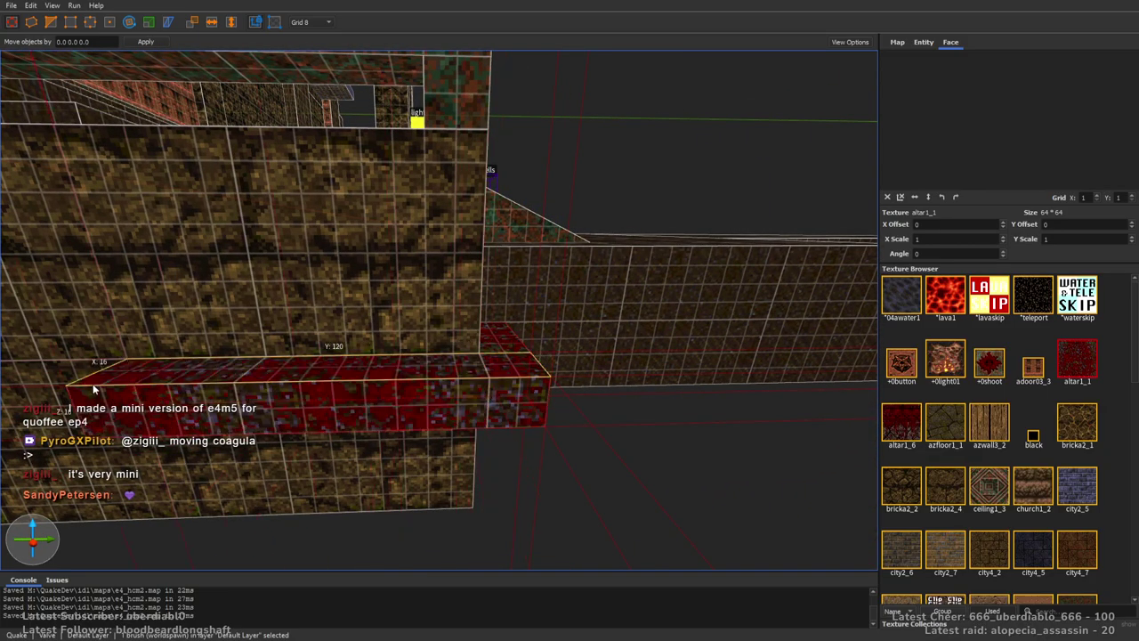
right_click_drag(89, 383, 521, 391)
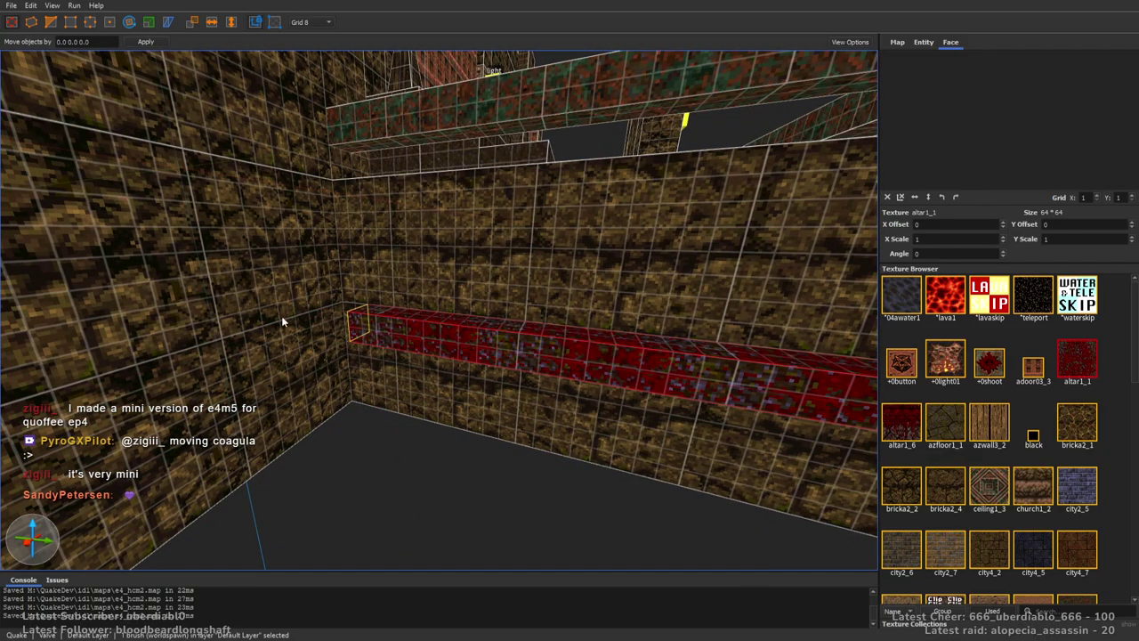
right_click_drag(164, 392, 532, 341)
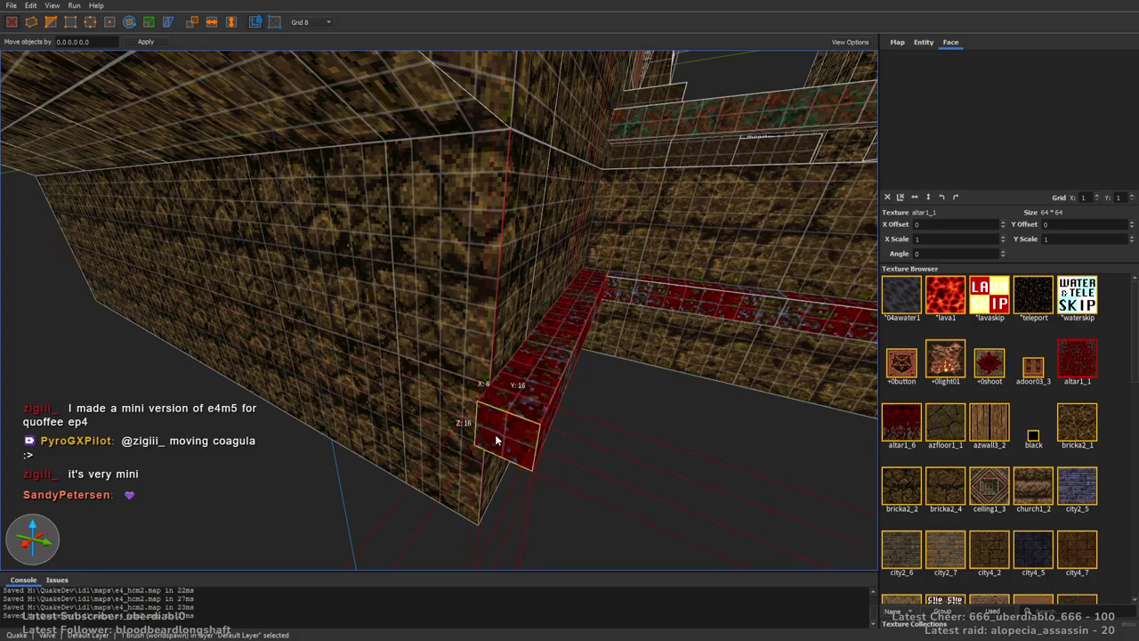
Continue the altar1_1 trim around the outer hull corner and along the long side, adding a 96 by 16 by 16 strip on the next face.
right_click_drag(490, 451, 628, 284)
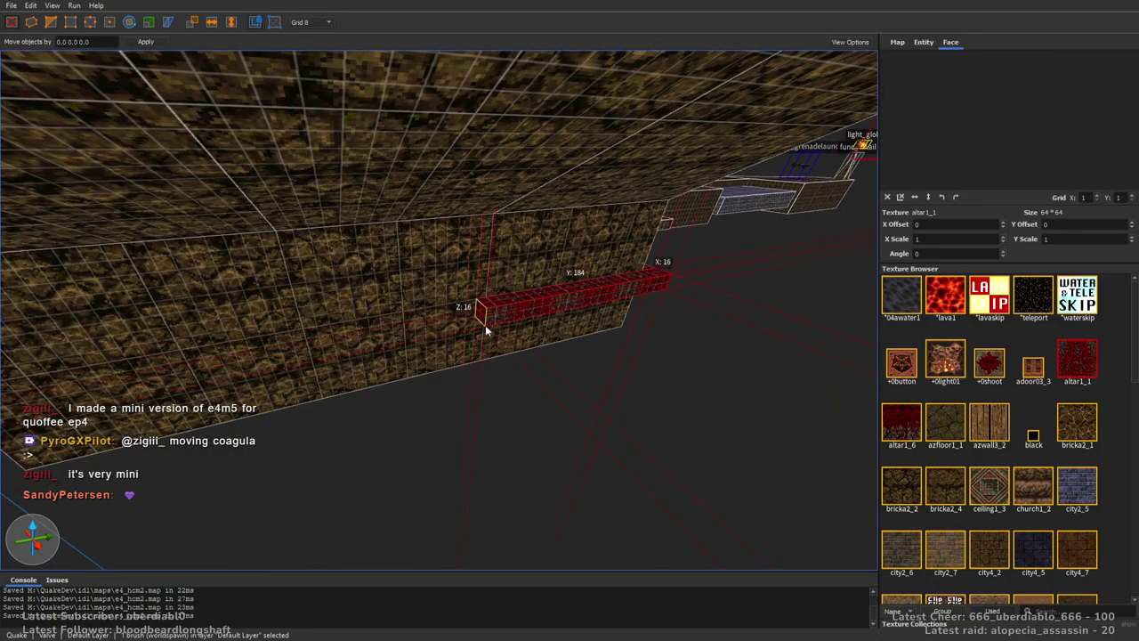
left_click_drag(488, 324, 417, 331)
right_click_drag(417, 331, 446, 297)
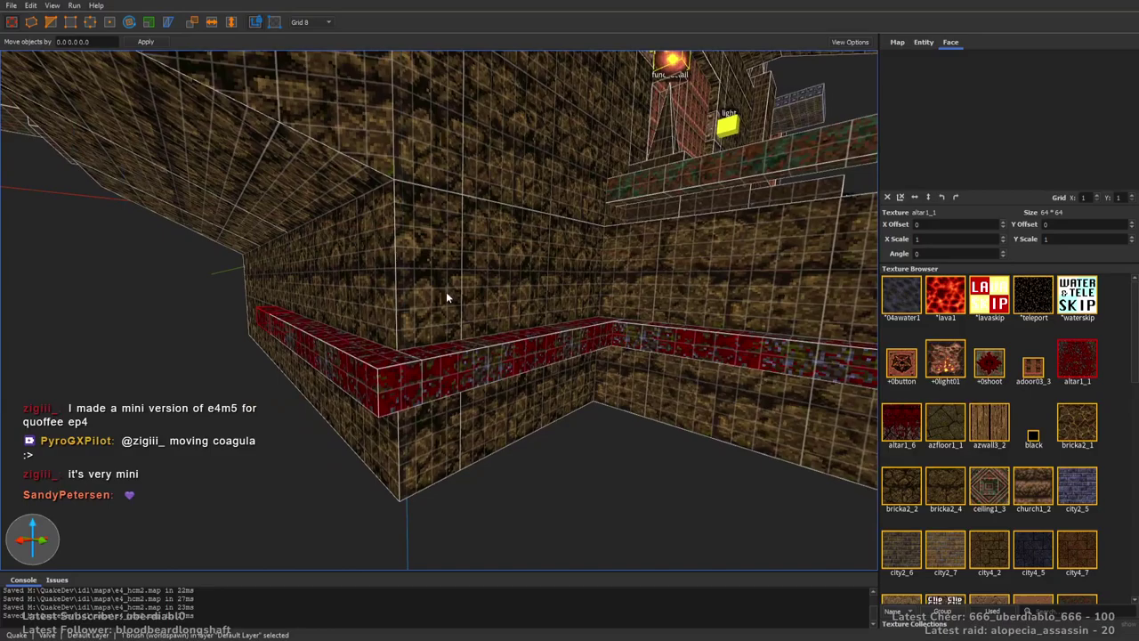
right_click_drag(463, 354, 466, 351)
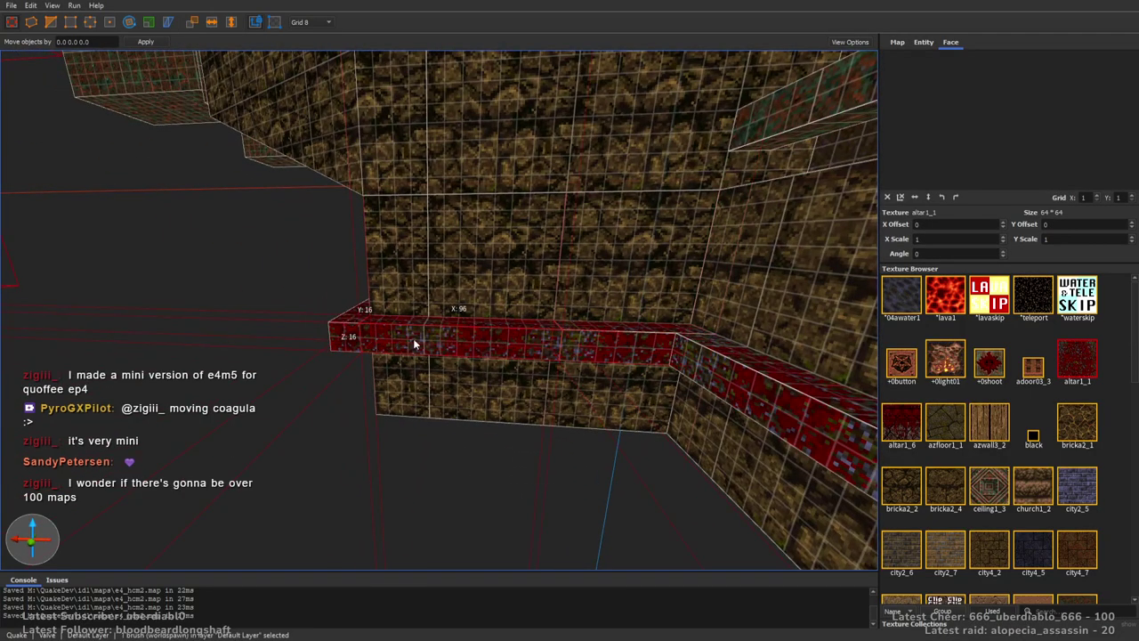
Adjust the 16-unit-high altar1_1 trim brush along the hull's lower wall where it meets the corner.
left_click(349, 334)
left_click_drag(372, 336, 367, 364)
mouse_move(368, 376)
right_mouse_down()
mouse_move(468, 359)
mouse_move(441, 402)
right_mouse_up()
key("Escape")
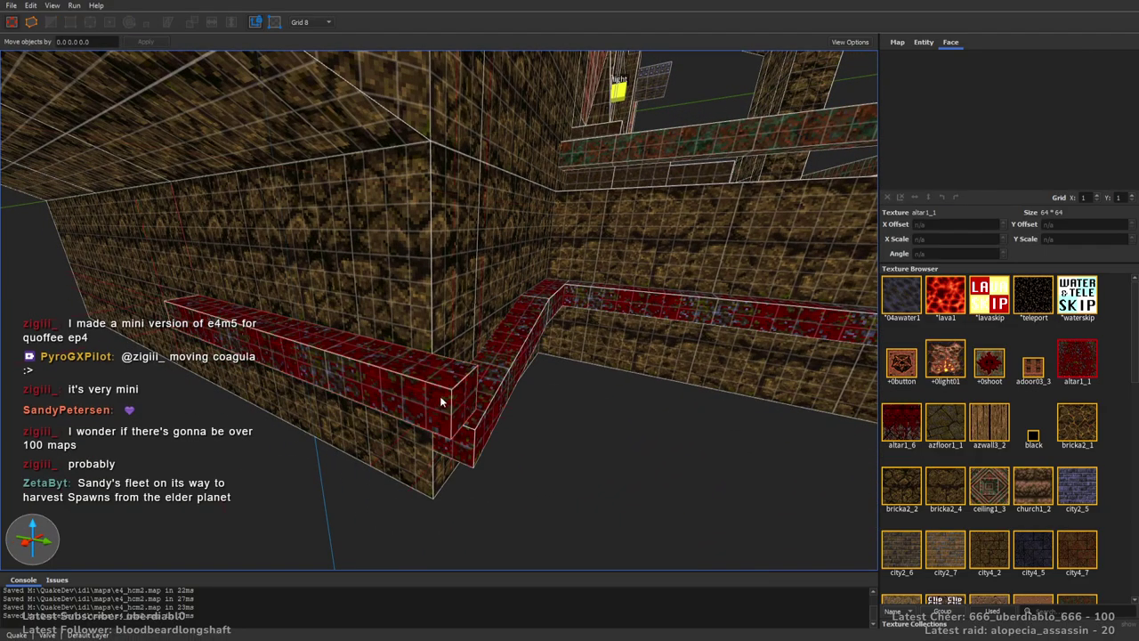
key("Escape")
Build a flat altar1_1 ledge 128 units wide against the hull wall at the end of the red trim.
mouse_move(501, 401)
right_mouse_down()
mouse_move(473, 406)
mouse_move(515, 392)
right_mouse_up()
right_click_drag(577, 338, 229, 443)
left_click(229, 443)
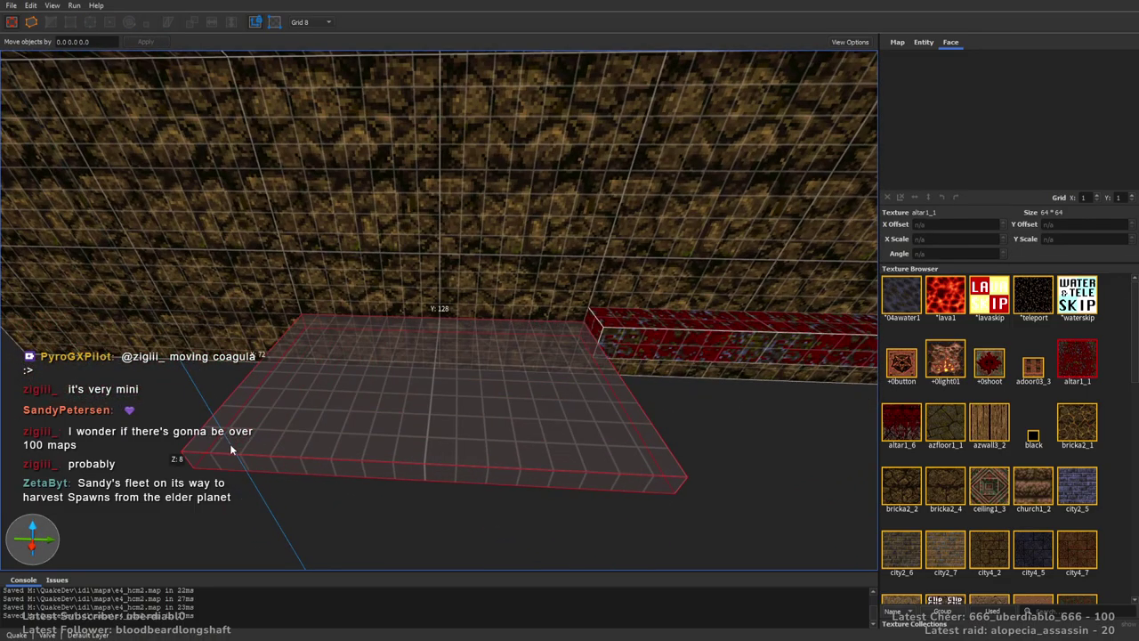
mouse_move(460, 349)
right_mouse_down()
mouse_move(513, 315)
mouse_move(499, 294)
right_mouse_up()
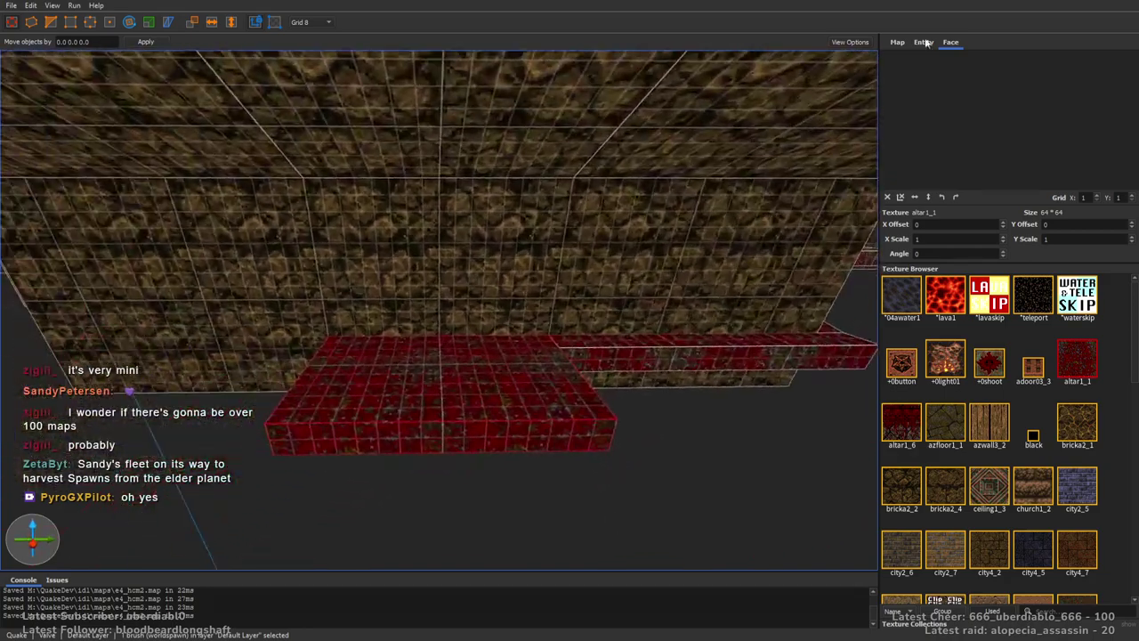
key("Escape")
Place an item_cells and an item_rockets side by side on the new red ledge.
left_click(923, 42)
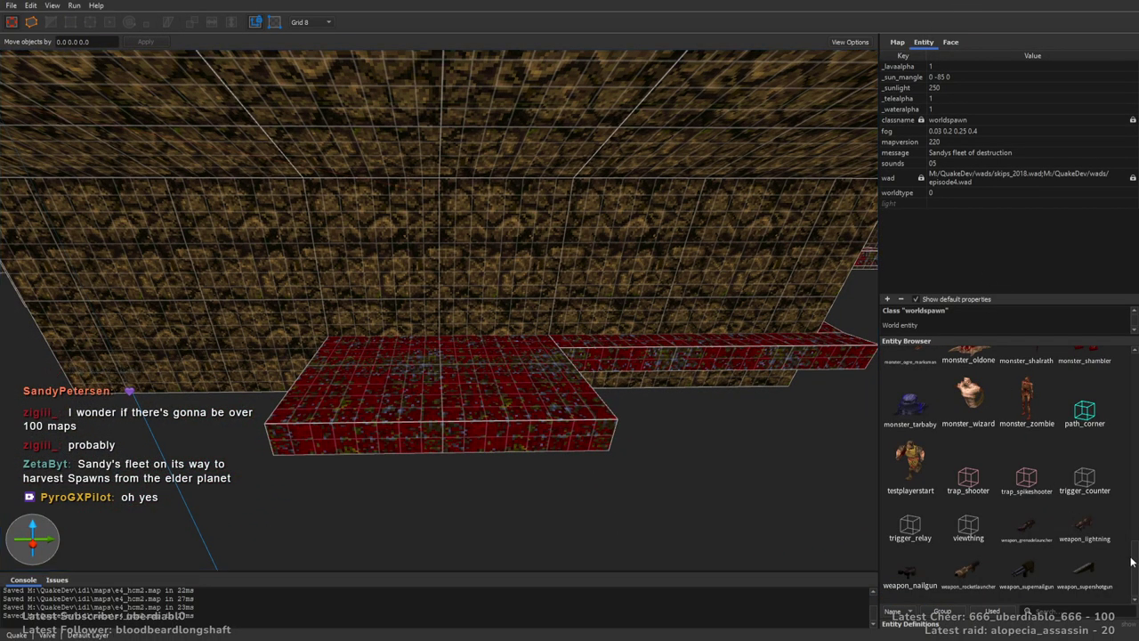
scroll(1035, 405, "up", 10)
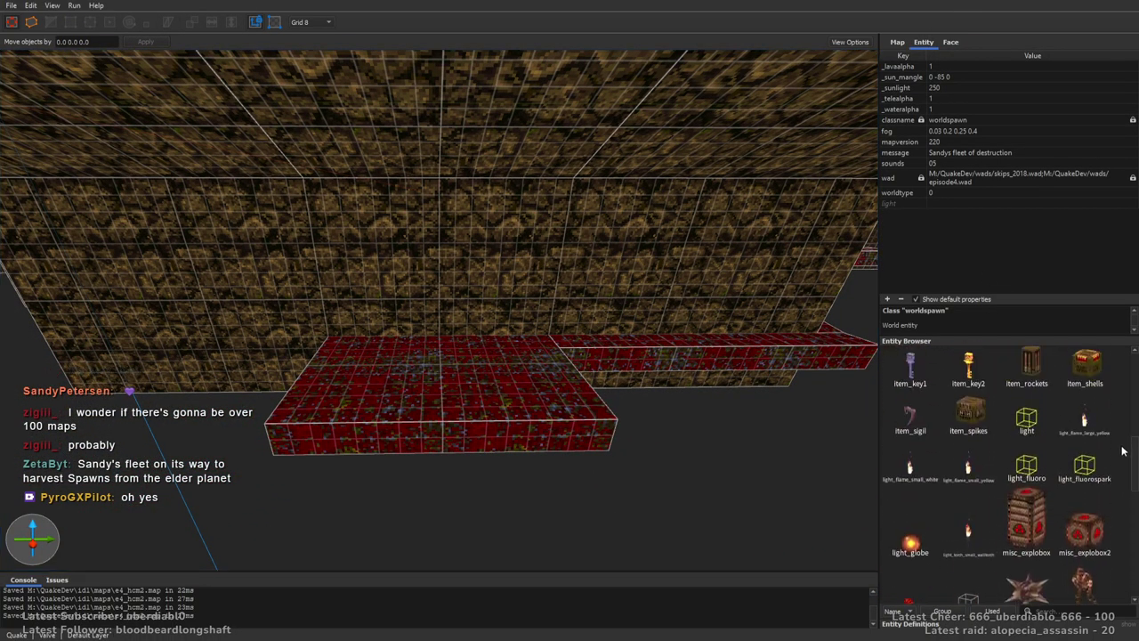
left_click_drag(1035, 405, 382, 374)
right_click_drag(383, 374, 566, 347)
left_click_drag(1027, 440, 464, 329)
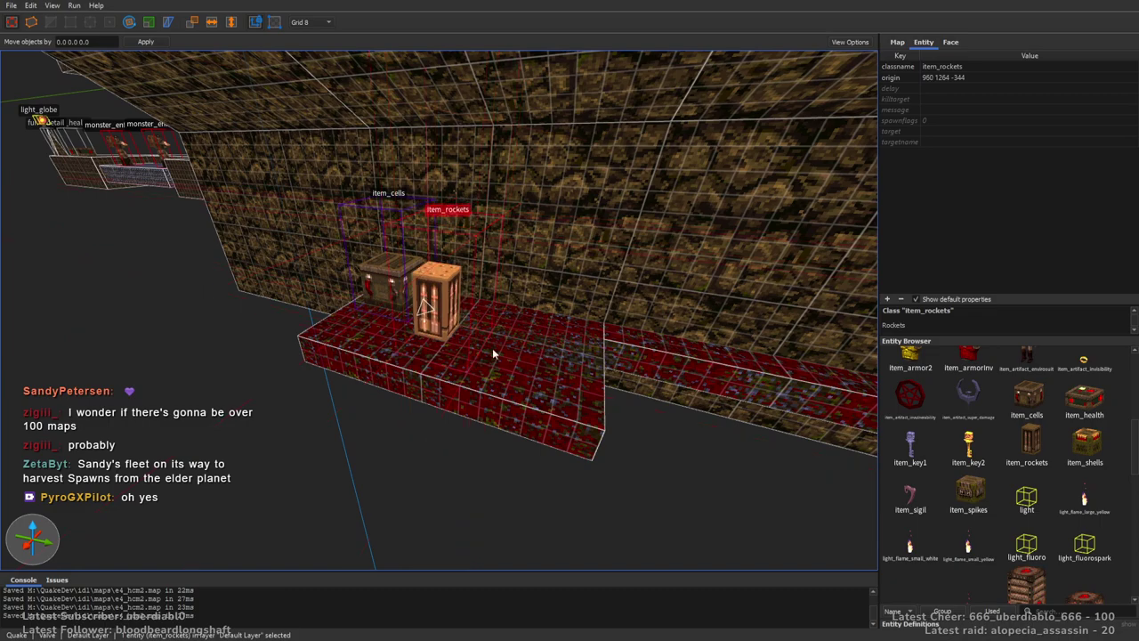
Enclose the ammo ledge in a trigger-textured brush measuring 96 by 136 by 88 units.
key("Escape")
left_click(950, 42)
scroll(1104, 481, "down", 10)
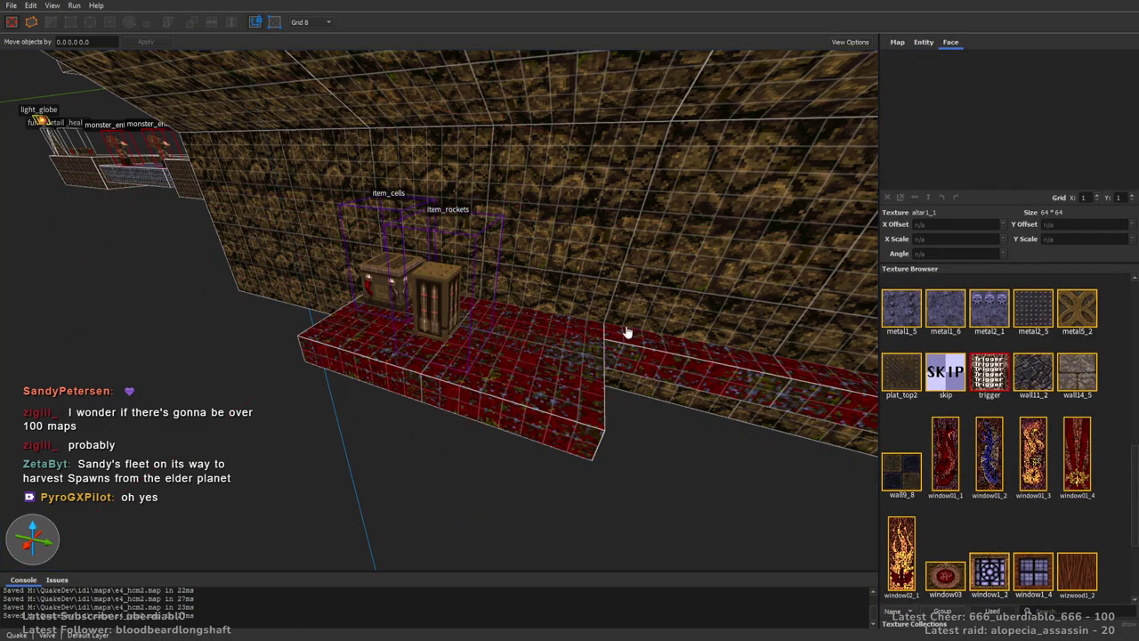
right_click_drag(649, 336, 558, 283)
mouse_move(560, 287)
left_mouse_down()
mouse_move(360, 346)
mouse_move(426, 334)
mouse_move(532, 198)
left_mouse_up()
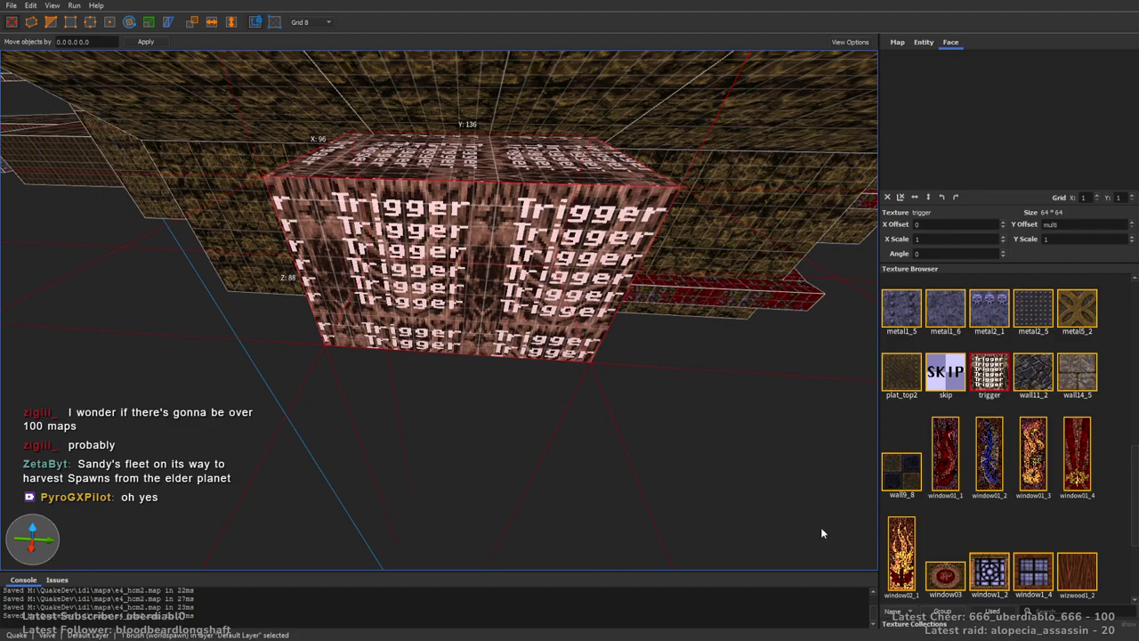
key("Escape")
Place a monster_tarbaby on the sunken walkway between the red fins, at origin 552 1256 24.
mouse_move(587, 201)
right_mouse_down()
mouse_move(492, 339)
mouse_move(468, 287)
mouse_move(485, 367)
right_mouse_up()
scroll(475, 359, "down", 15)
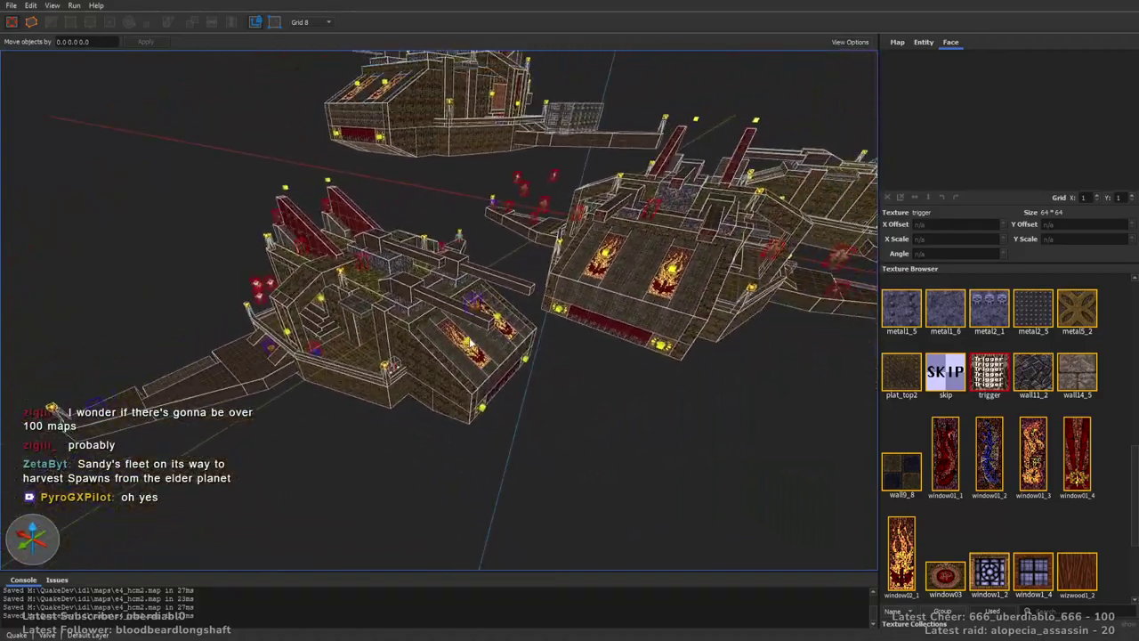
scroll(515, 320, "up", 10)
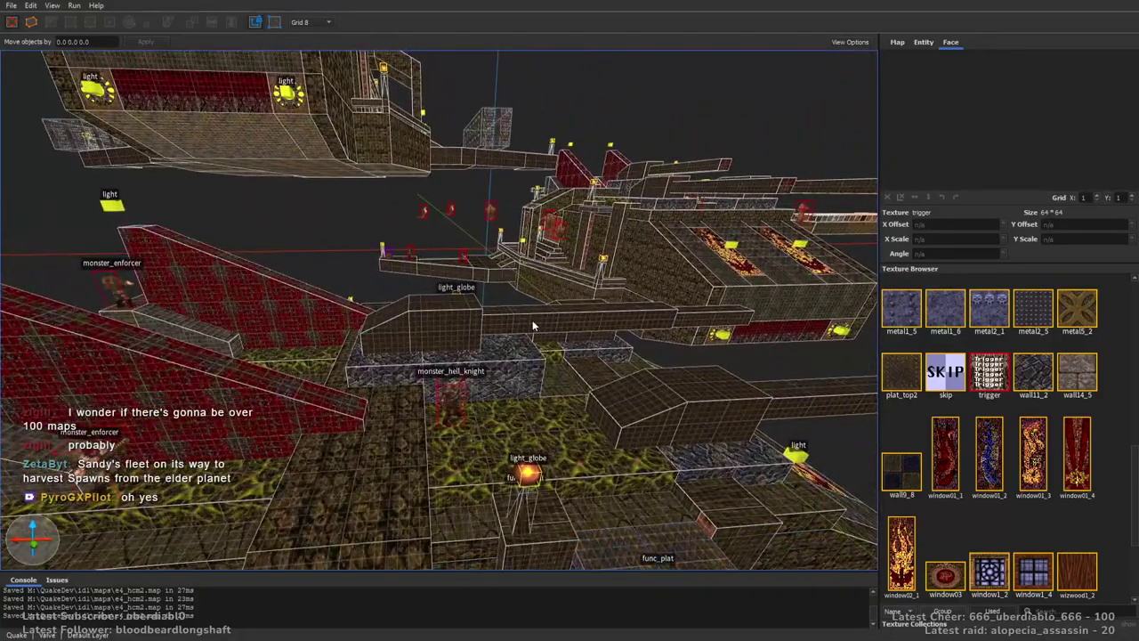
scroll(533, 318, "up", 5)
right_click_drag(533, 319, 626, 338)
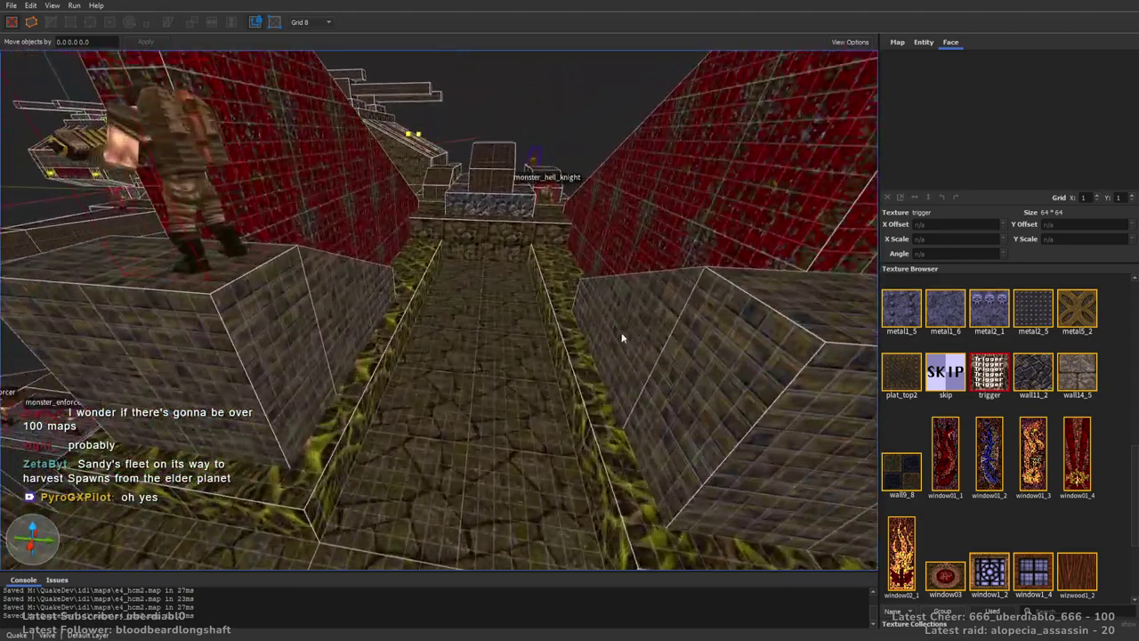
left_click(923, 41)
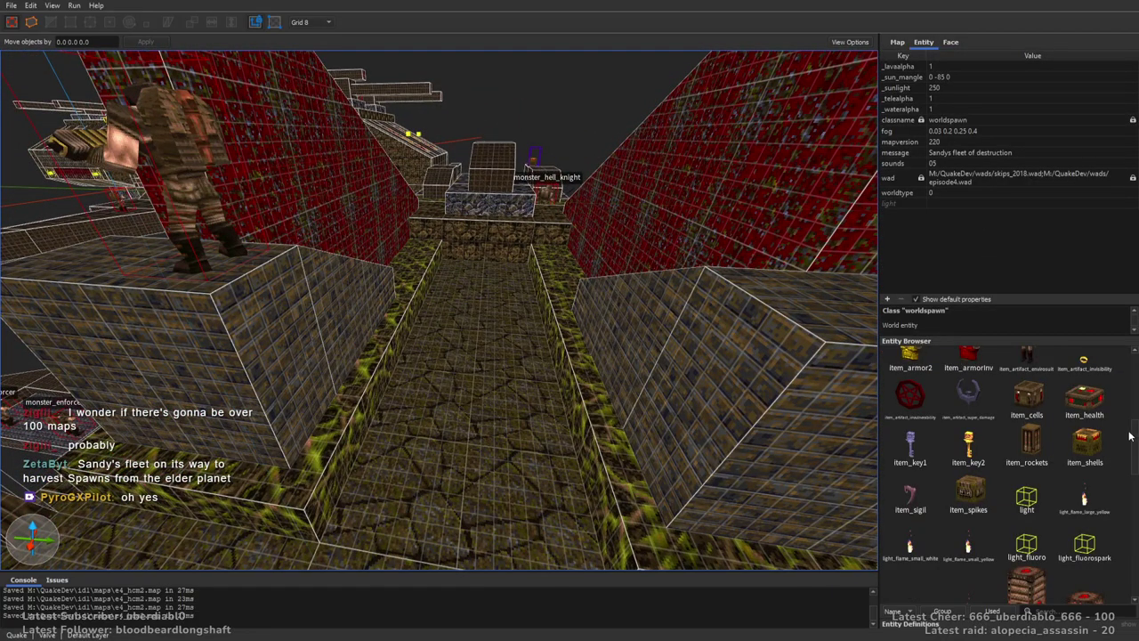
scroll(1128, 436, "down", 10)
left_click_drag(911, 407, 517, 328)
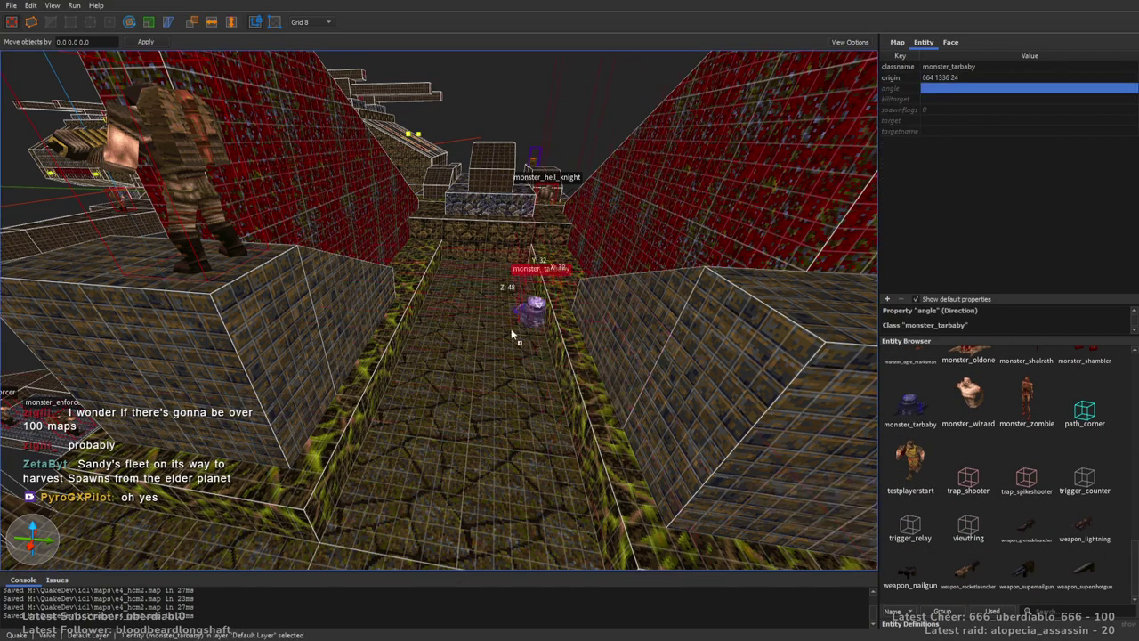
key("ctrl+u")
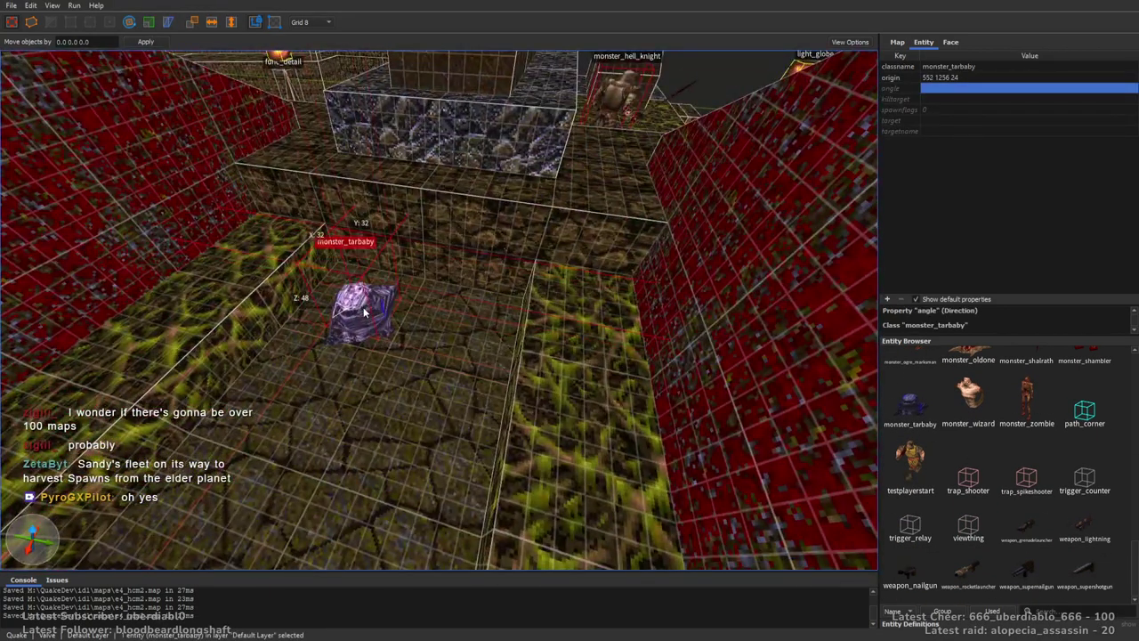
Flag the tarbaby as Ambush and Not on Easy and rotate it to angle 270.
left_click(945, 110)
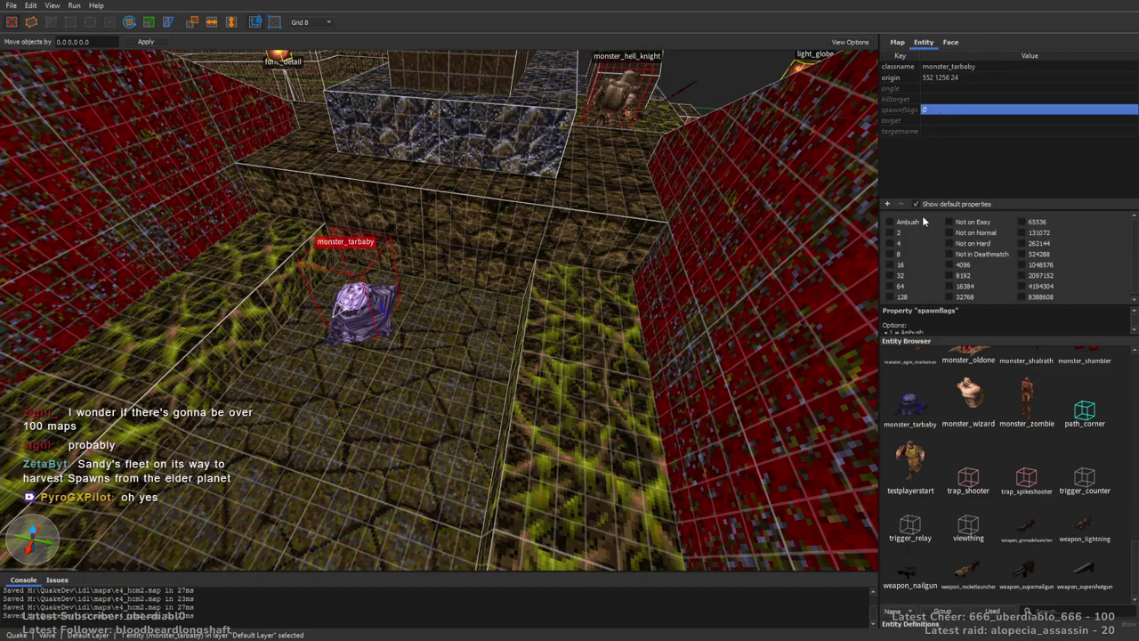
right_click_drag(861, 214, 613, 281)
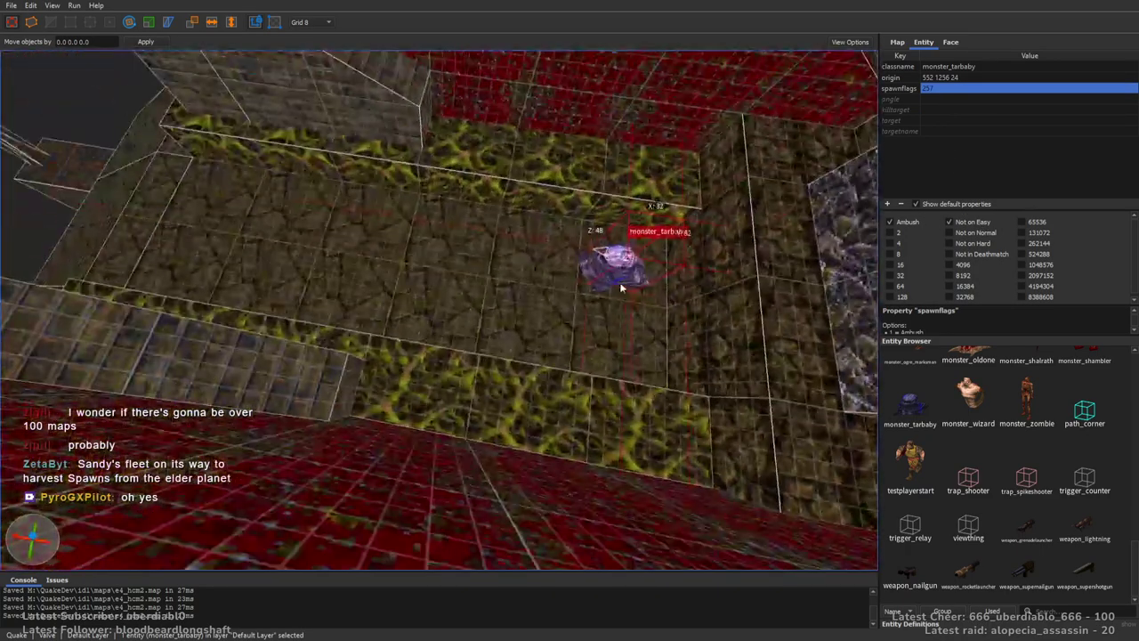
key("alt+Right")
Duplicate the tarbaby twice farther along the walkway, adding the Not on Normal flag to the copy.
right_click_drag(402, 298, 639, 212)
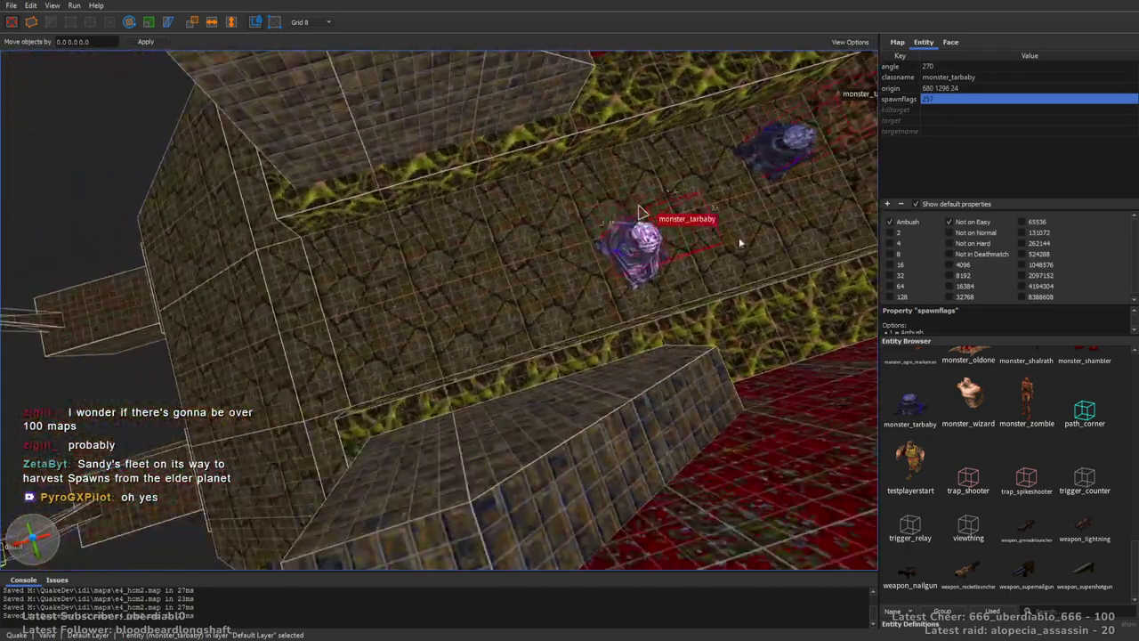
left_click(949, 233)
right_click_drag(861, 252, 666, 368)
left_click_drag(666, 369, 323, 313, "ctrl")
key("Escape")
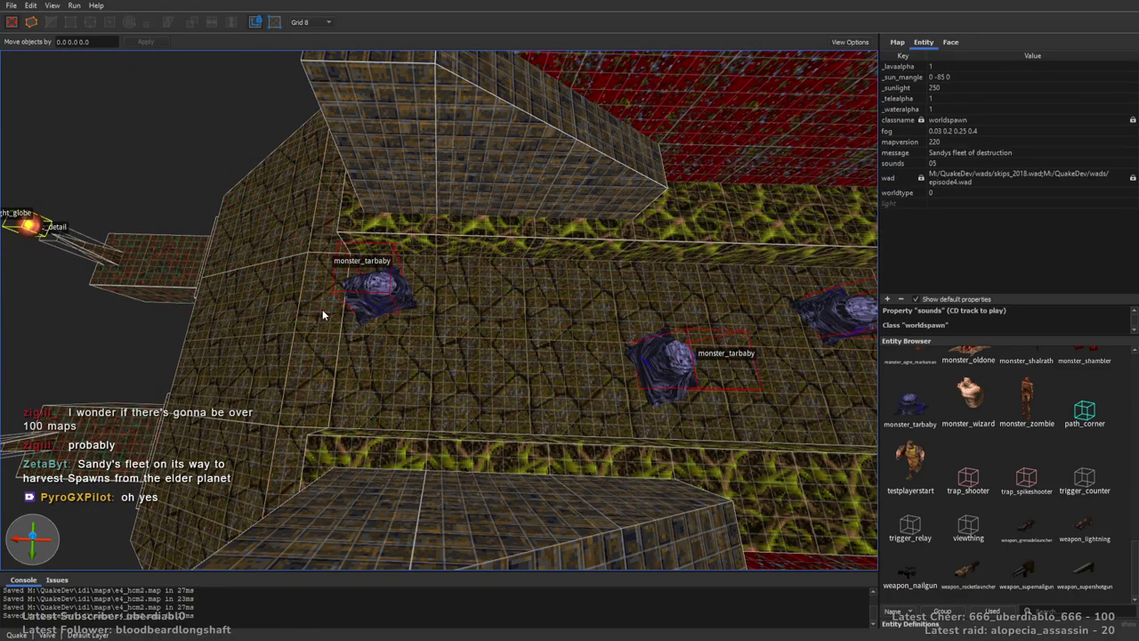
Add item_health boxes on the hull ledge by the light globe and flag one as Not on Hard.
right_click_drag(402, 274, 604, 339)
key("a")
key("d")
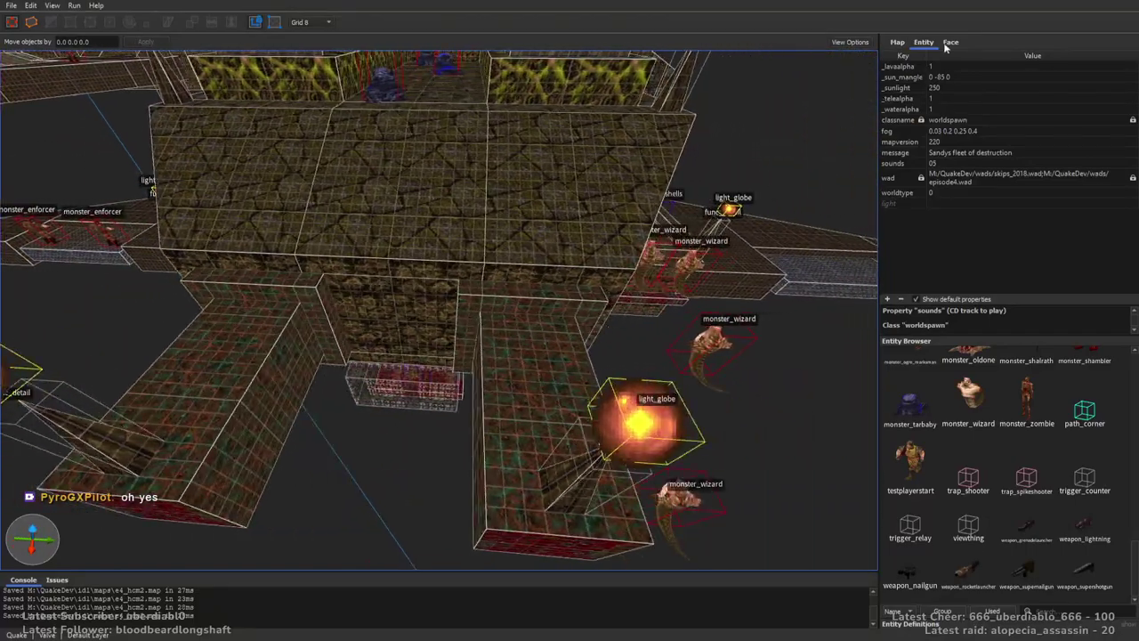
left_click_drag(1133, 563, 1125, 452)
left_click_drag(997, 377, 539, 409)
key("d")
key("d")
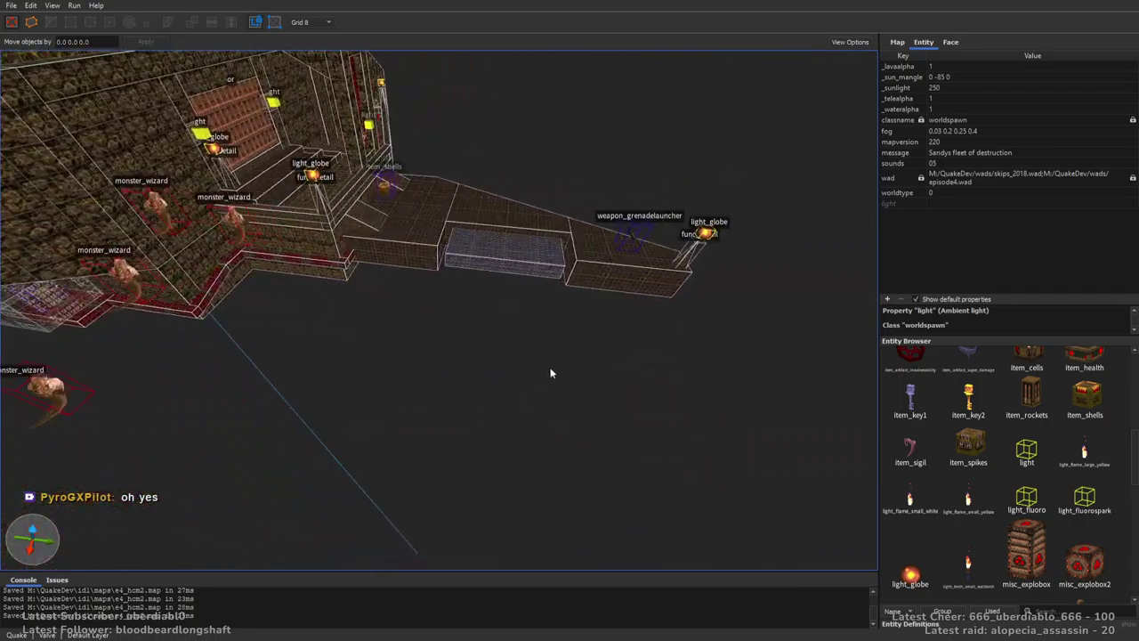
key("w")
right_click_drag(533, 341, 534, 342)
left_click(567, 327)
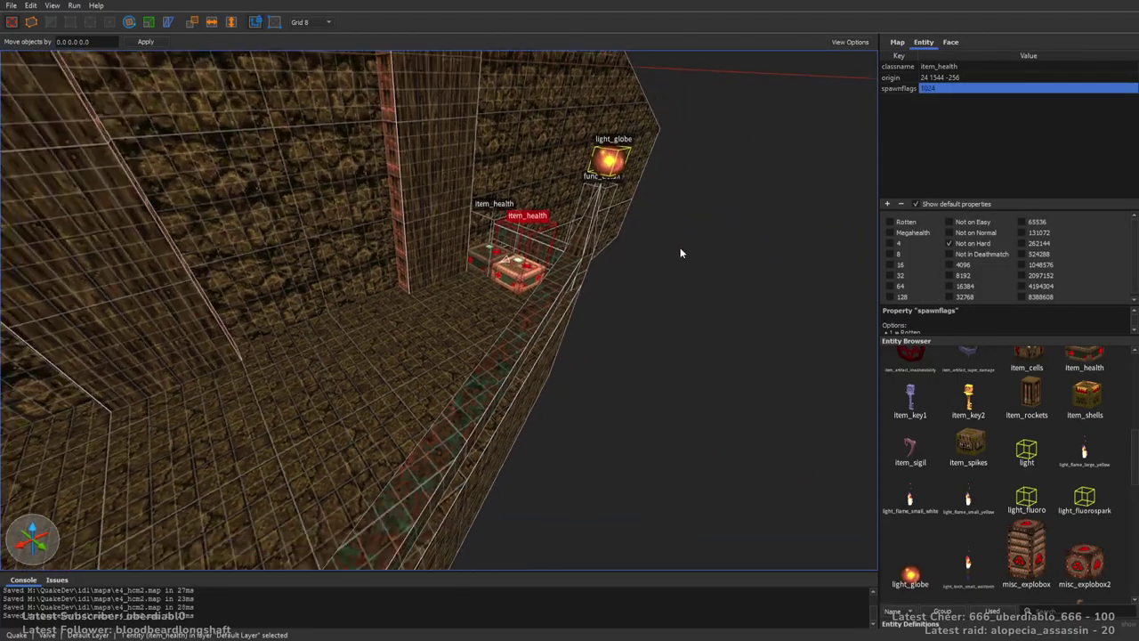
left_click(680, 246)
Place a monster_wizard in the air beside the ship and flag it as Ambush.
right_click_drag(681, 295, 721, 305)
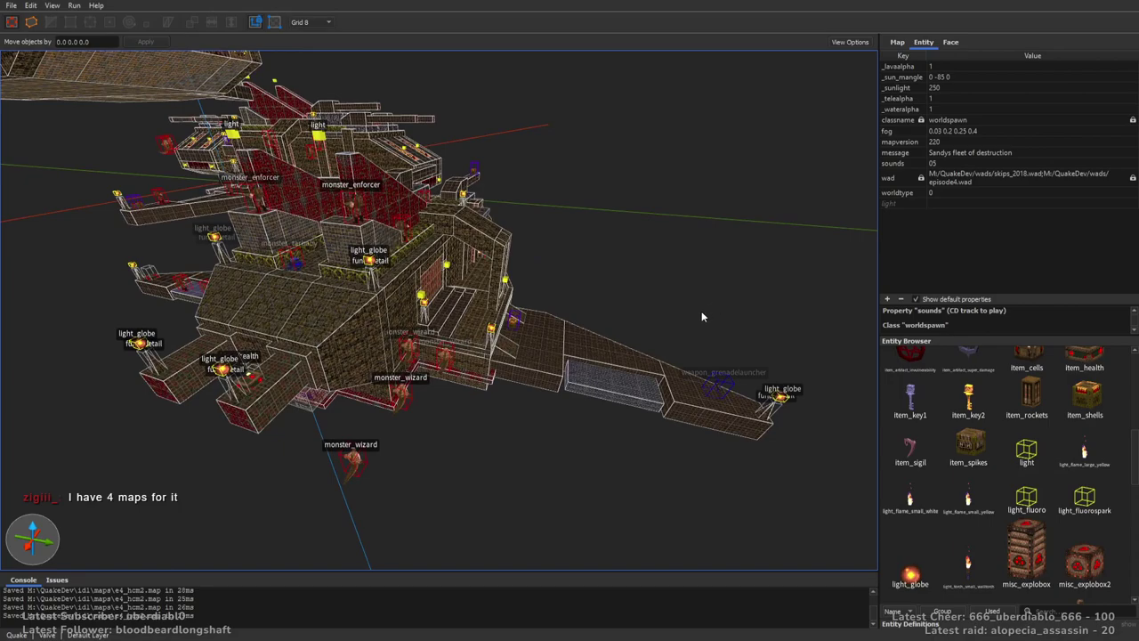
right_click_drag(701, 310, 576, 310)
right_click_drag(561, 305, 847, 260)
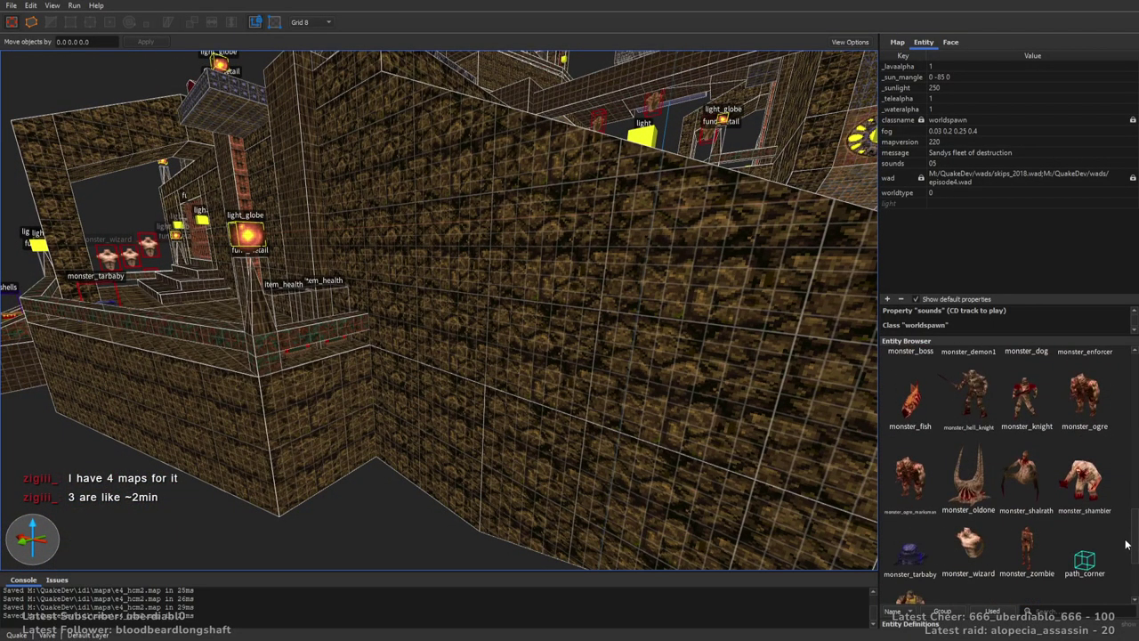
left_click(909, 224)
right_click_drag(623, 356, 647, 367)
left_click_drag(647, 367, 586, 396)
Position an Ambush monster_wizard above the ship's sloped window panels at origin -560 952 368, facing angle 270.
right_click_drag(602, 321, 294, 374)
left_click_drag(293, 374, 595, 300)
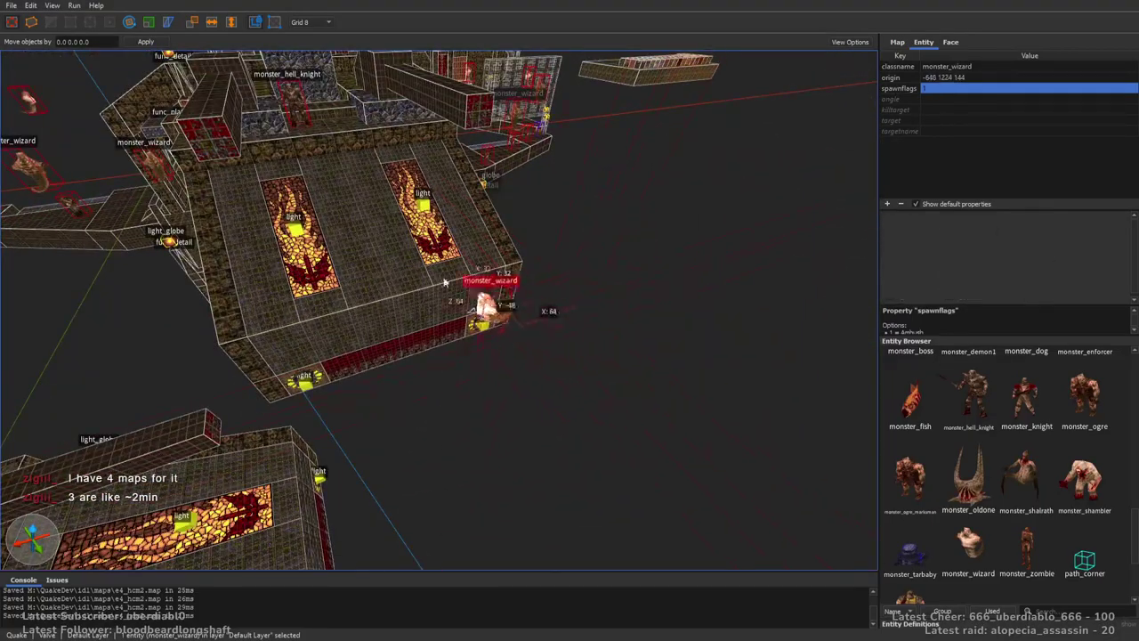
right_click_drag(402, 205, 374, 434)
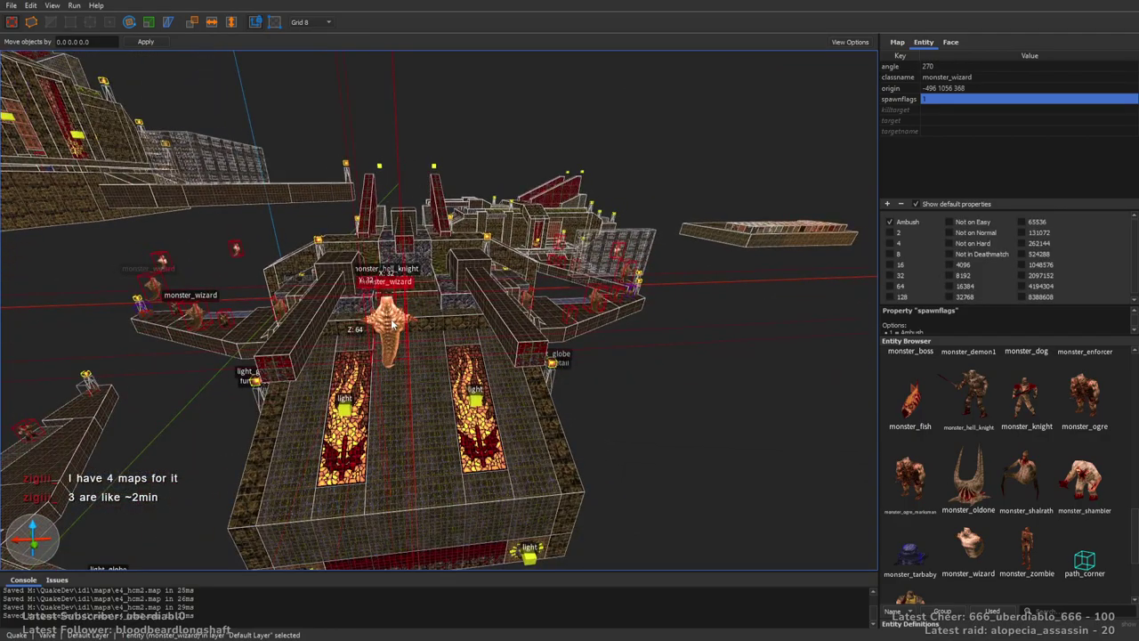
right_click_drag(427, 303, 307, 301)
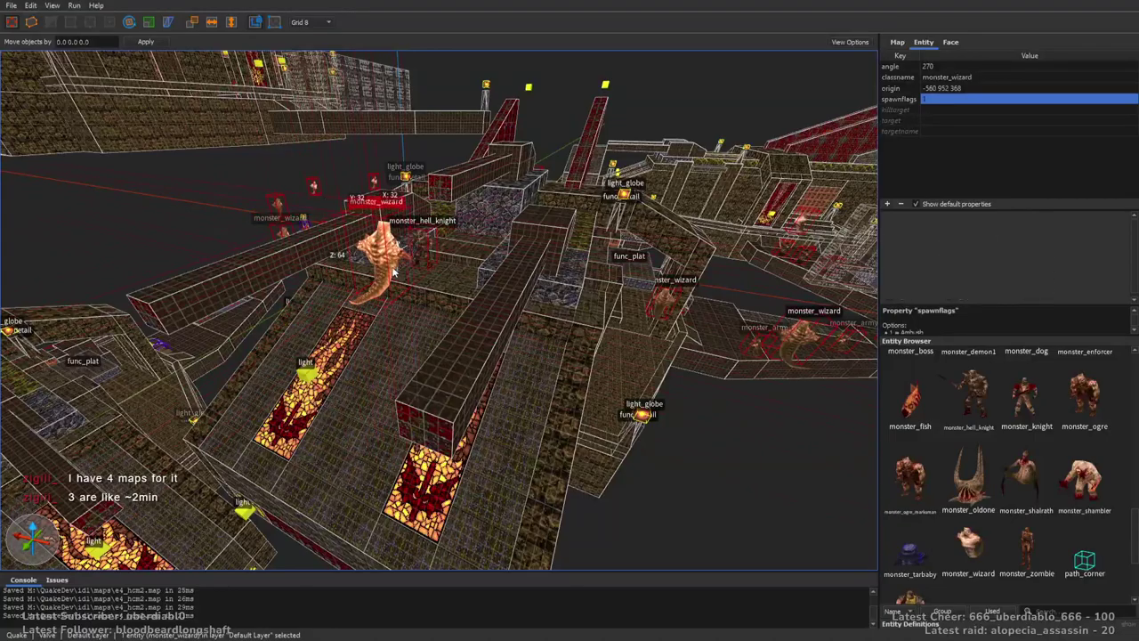
Position an Ambush monster_wizard low against the hull of the neighbouring ship at origin -1864 -880 -40.
left_click_drag(377, 274, 671, 172)
right_click_drag(671, 172, 374, 224)
left_click_drag(203, 208, 456, 255)
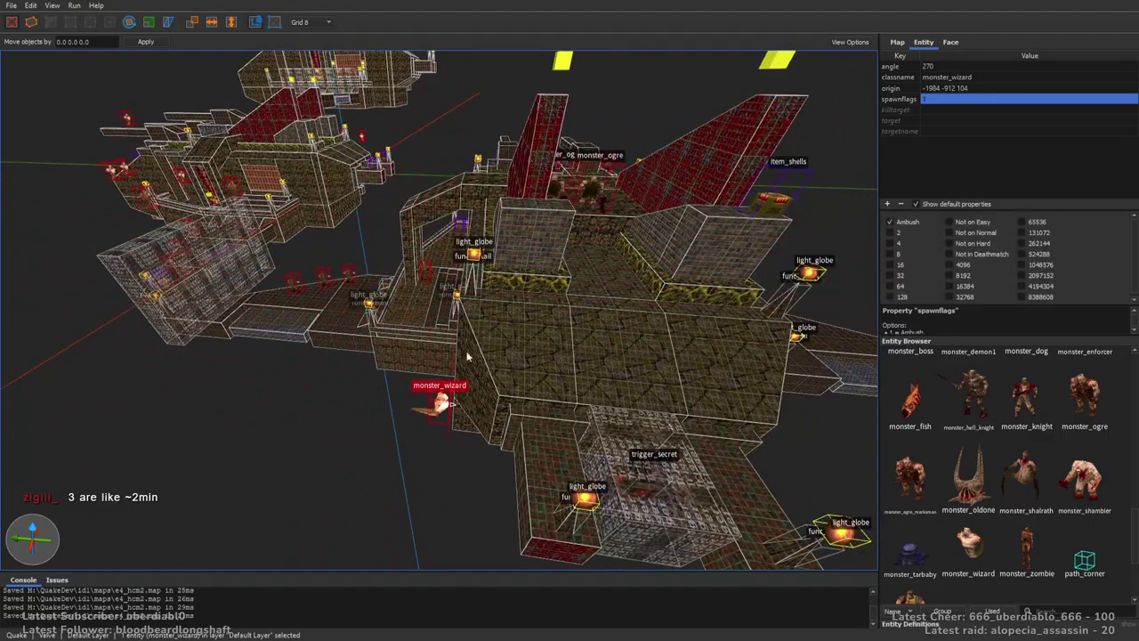
scroll(456, 371, "up", 5)
right_click_drag(456, 370, 623, 418)
left_click_drag(472, 340, 516, 387, "alt")
right_click_drag(516, 386, 635, 378)
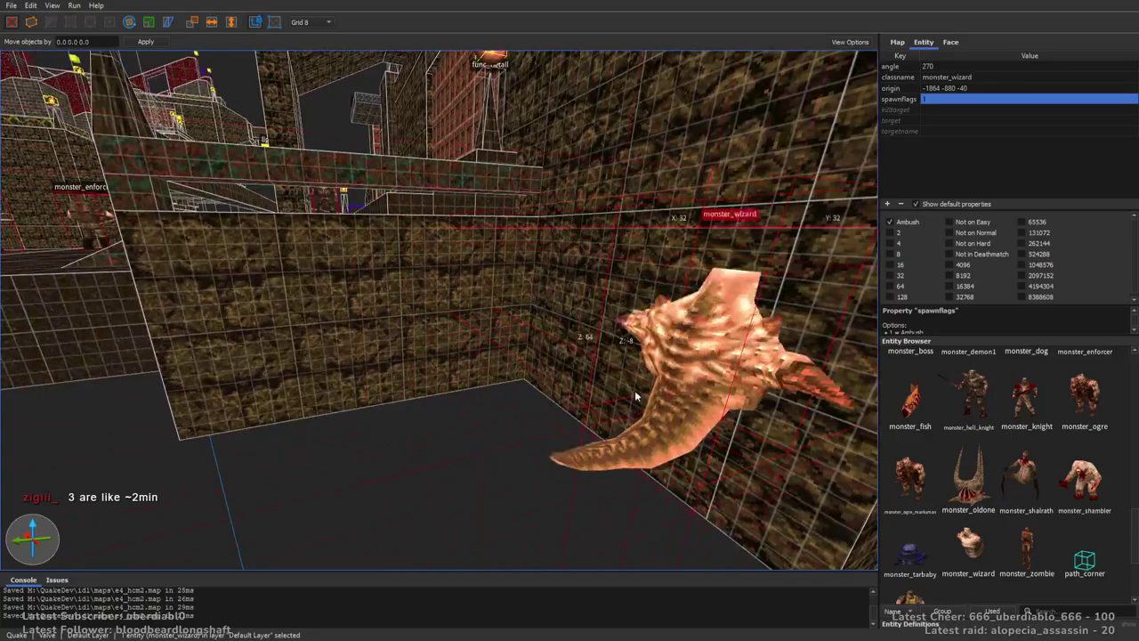
Position a copy of the wizard beside the hull's trigger_secret ledge and rotate it to angle 180.
right_click_drag(643, 447, 566, 462)
key("alt+Page_Up")
key("alt+Page_Up")
left_click_drag(566, 461, 561, 427, "ctrl")
right_click_drag(560, 427, 347, 424)
left_click_drag(271, 399, 378, 457)
right_click_drag(380, 297, 496, 338)
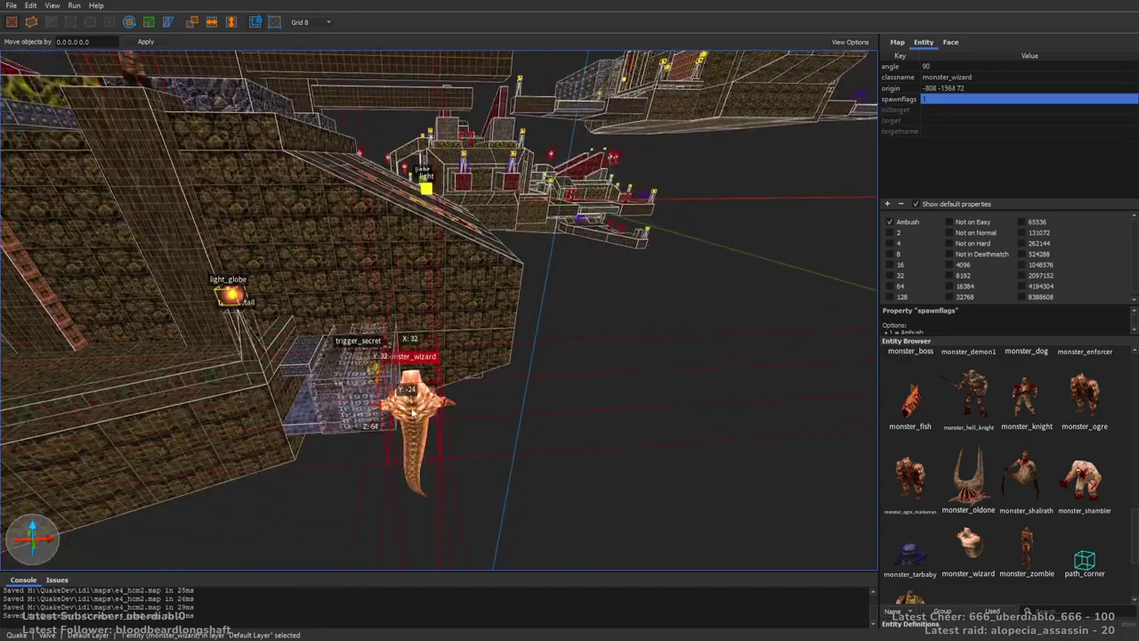
key("alt+Left")
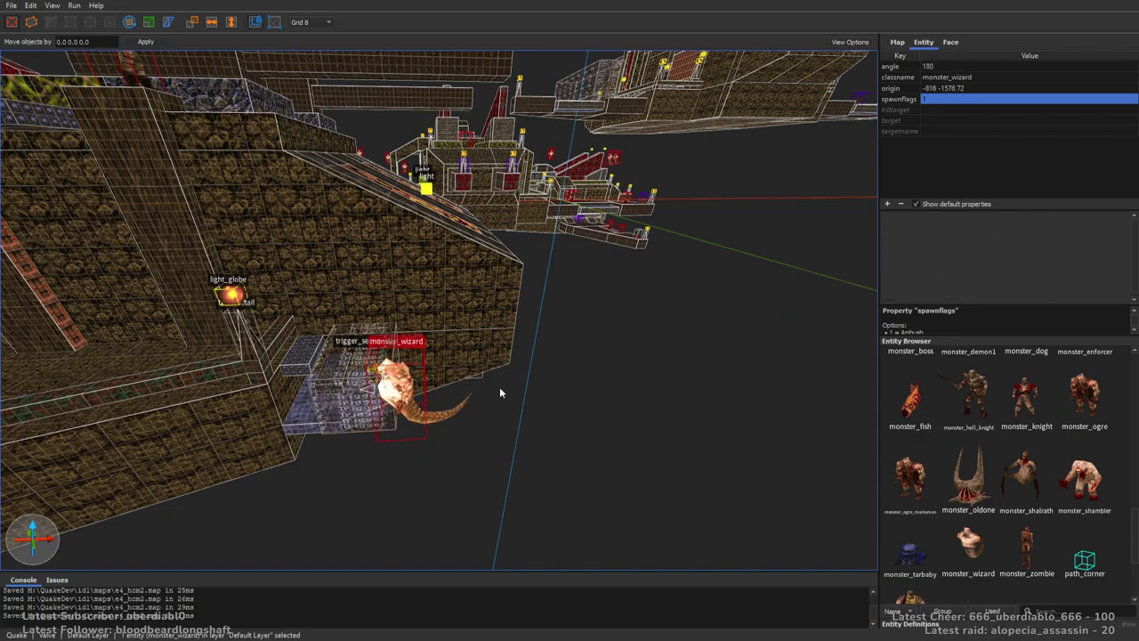
key("Left")
key("Left")
right_click_drag(499, 392, 599, 286)
left_click_drag(599, 286, 552, 240)
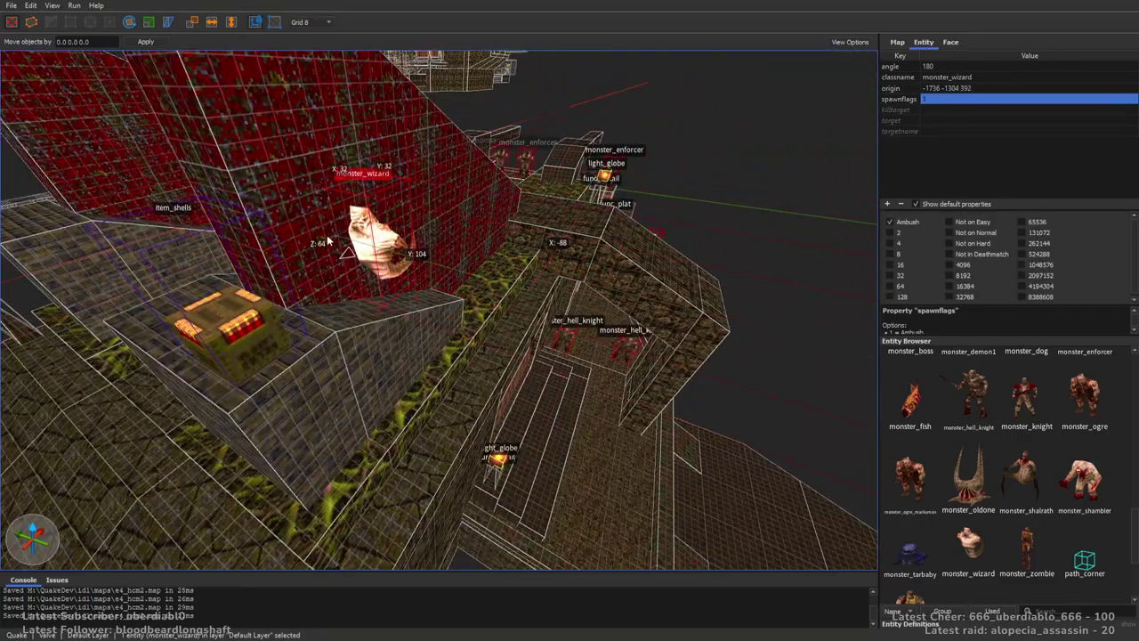
mouse_move(345, 185)
right_mouse_down()
mouse_move(496, 283)
mouse_move(418, 235)
right_mouse_up()
key("Escape")
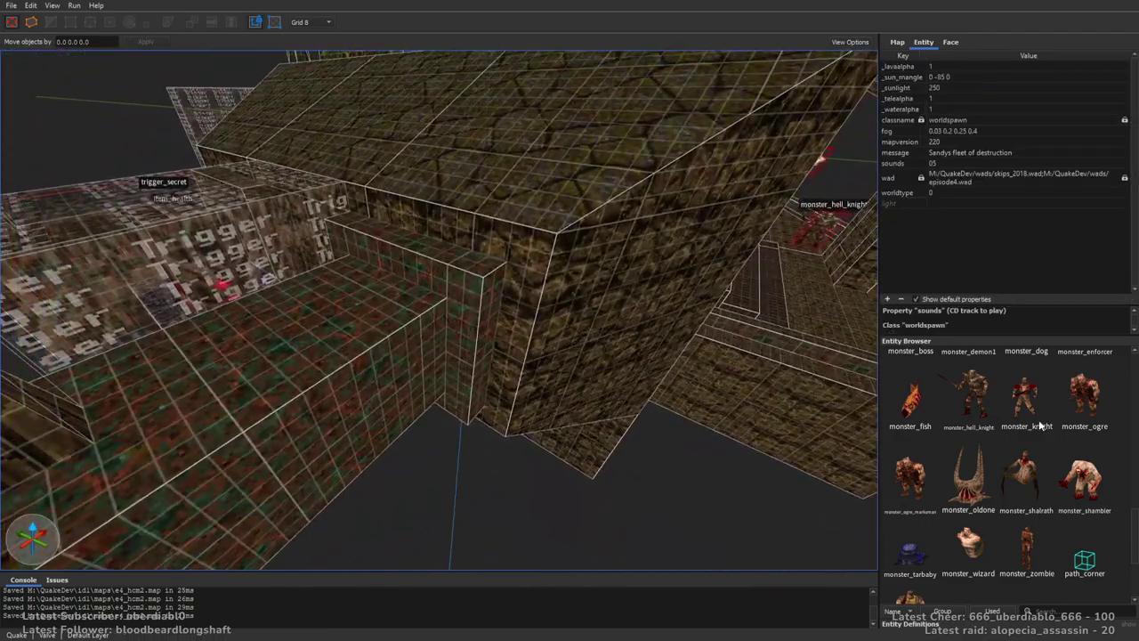
scroll(1104, 507, "up", 2)
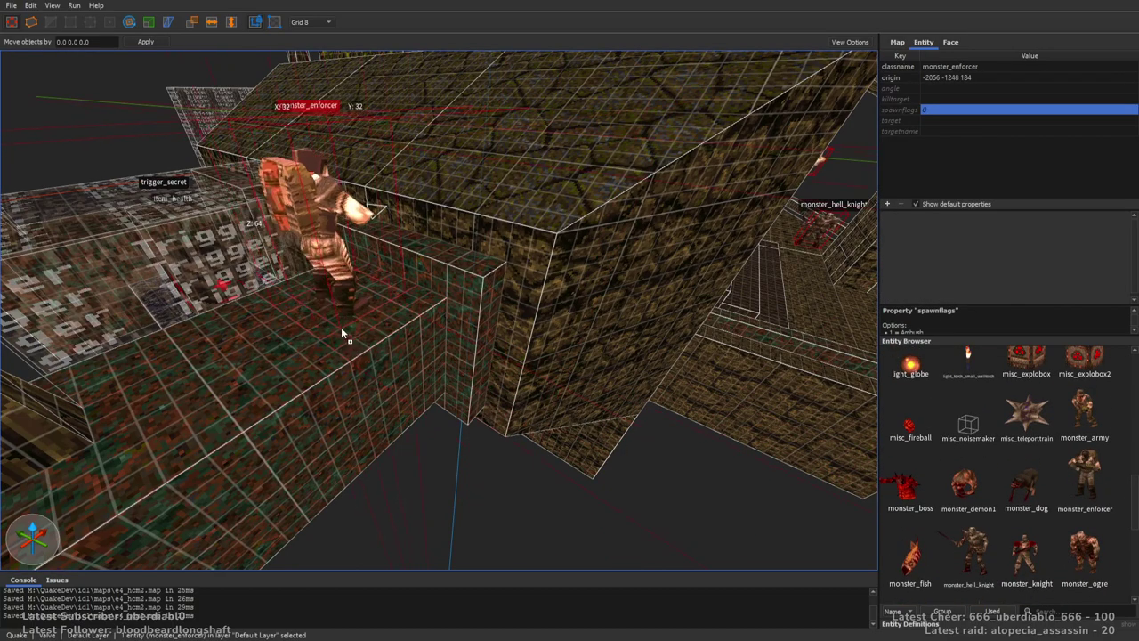
scroll(230, 411, "down", 5)
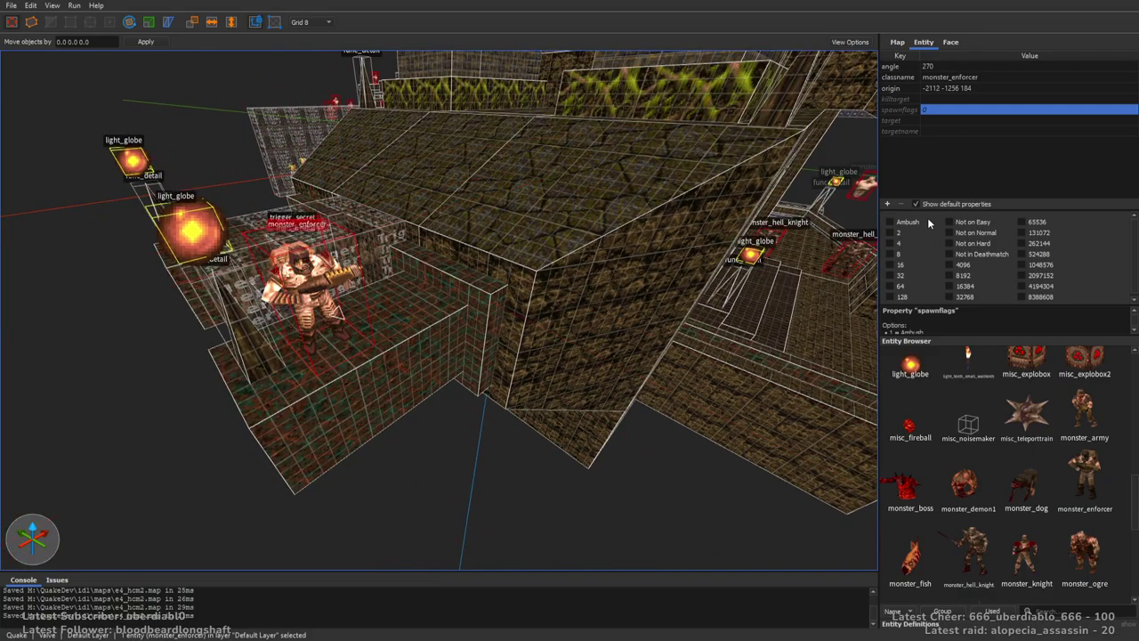
right_click_drag(801, 239, 710, 233)
left_click(710, 233)
right_click_drag(555, 313, 468, 377)
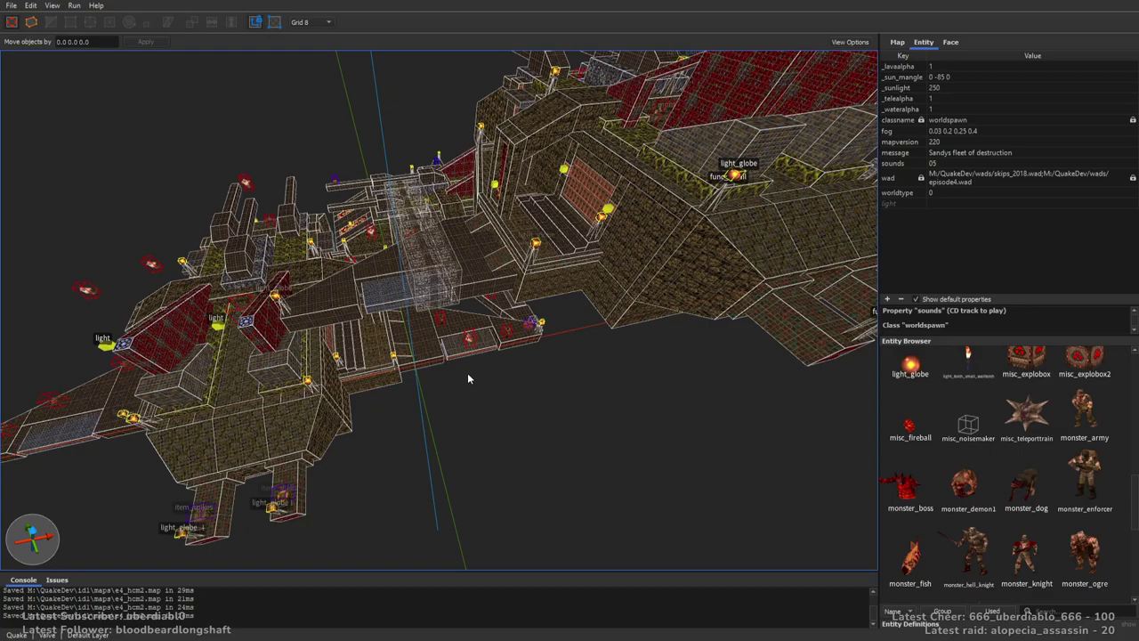
Examine the ships' decks, wings and undersides for their current monster, pickup and light placement.
right_click_drag(467, 372, 423, 316)
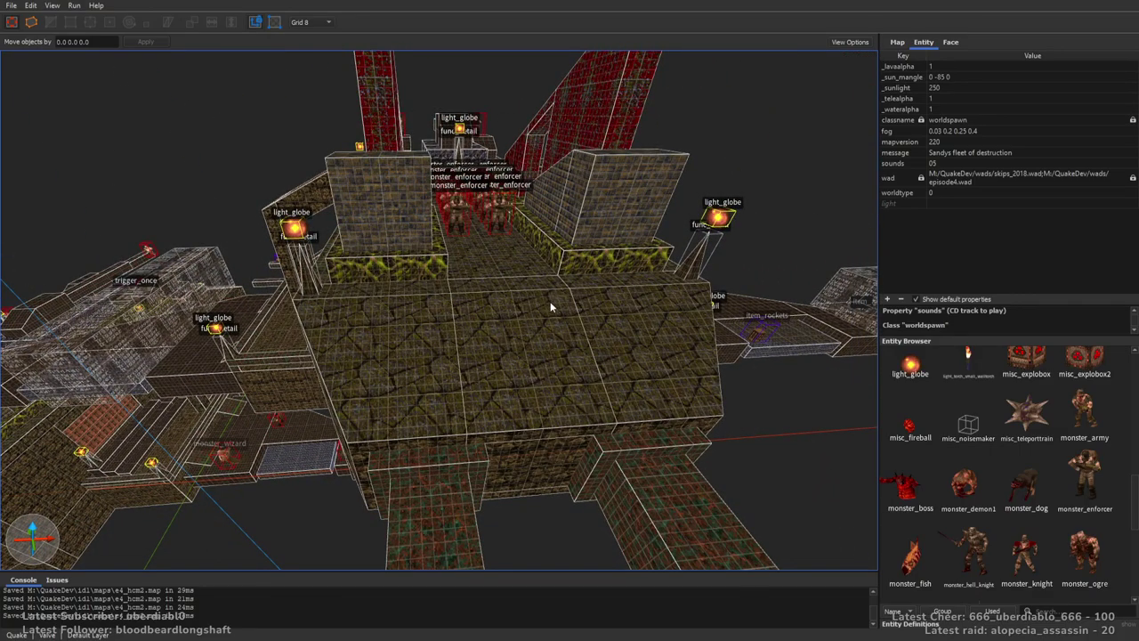
right_click_drag(547, 339, 574, 389)
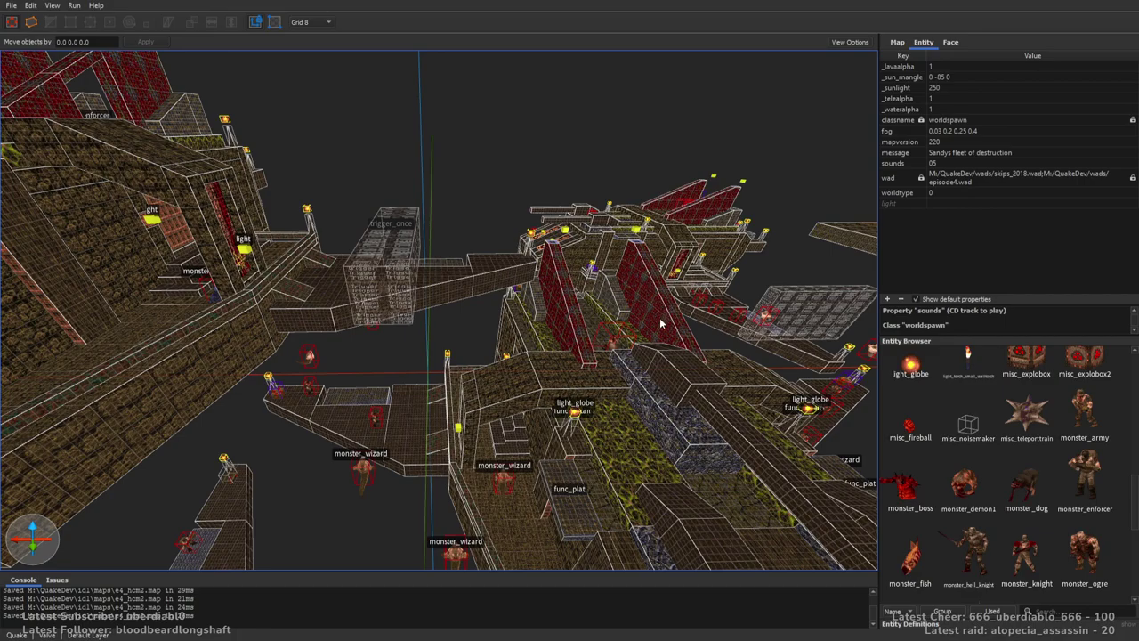
mouse_move(662, 303)
right_mouse_down()
mouse_move(564, 305)
mouse_move(602, 316)
mouse_move(620, 265)
mouse_move(649, 295)
mouse_move(572, 366)
mouse_move(590, 320)
mouse_move(554, 283)
mouse_move(702, 290)
mouse_move(615, 295)
mouse_move(618, 311)
mouse_move(640, 255)
mouse_move(519, 285)
mouse_move(445, 258)
mouse_move(475, 232)
mouse_move(324, 237)
mouse_move(393, 204)
mouse_move(561, 171)
mouse_move(540, 168)
mouse_move(487, 198)
mouse_move(564, 246)
mouse_move(560, 257)
mouse_move(561, 234)
mouse_move(585, 267)
mouse_move(565, 282)
mouse_move(584, 332)
mouse_move(526, 389)
mouse_move(394, 408)
right_mouse_up()
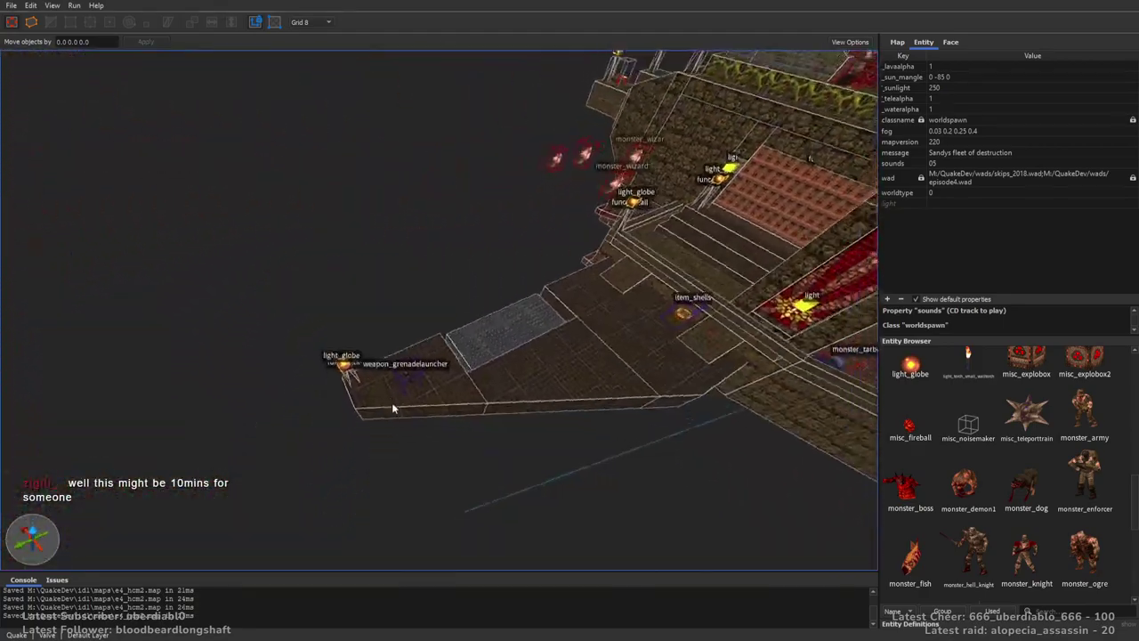
scroll(394, 407, "down", 10)
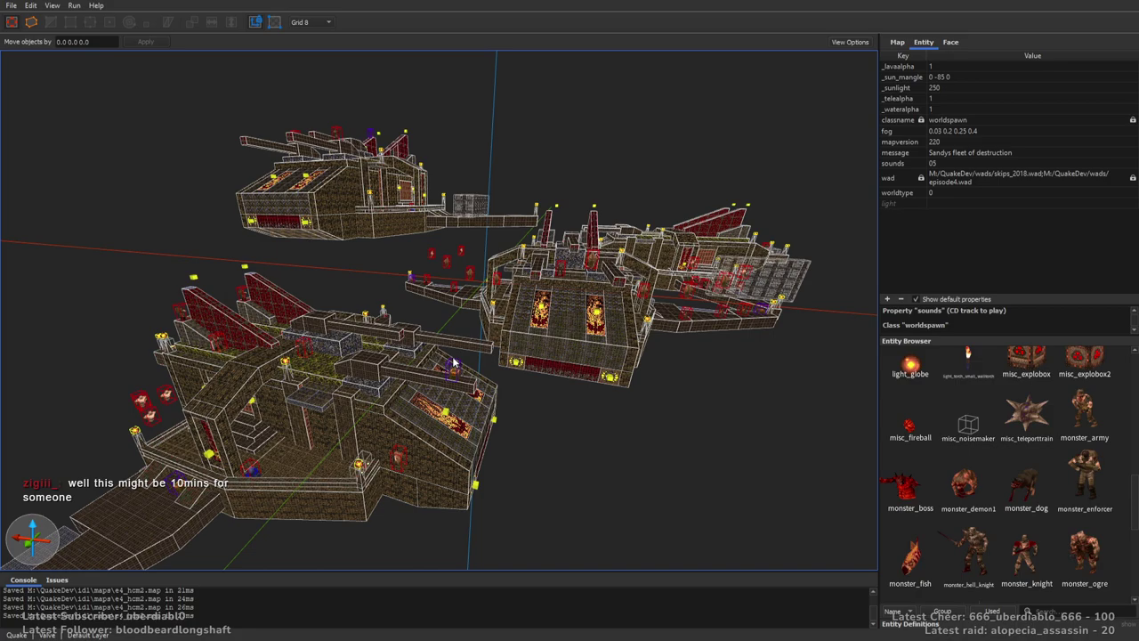
scroll(516, 331, "up", 6)
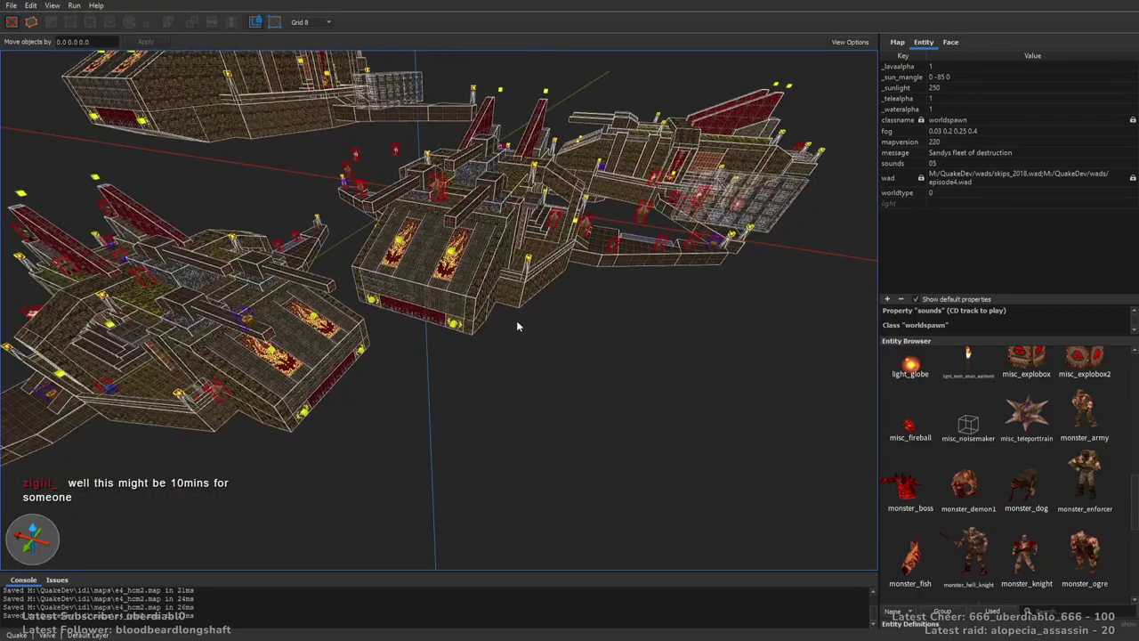
right_click_drag(535, 317, 525, 267)
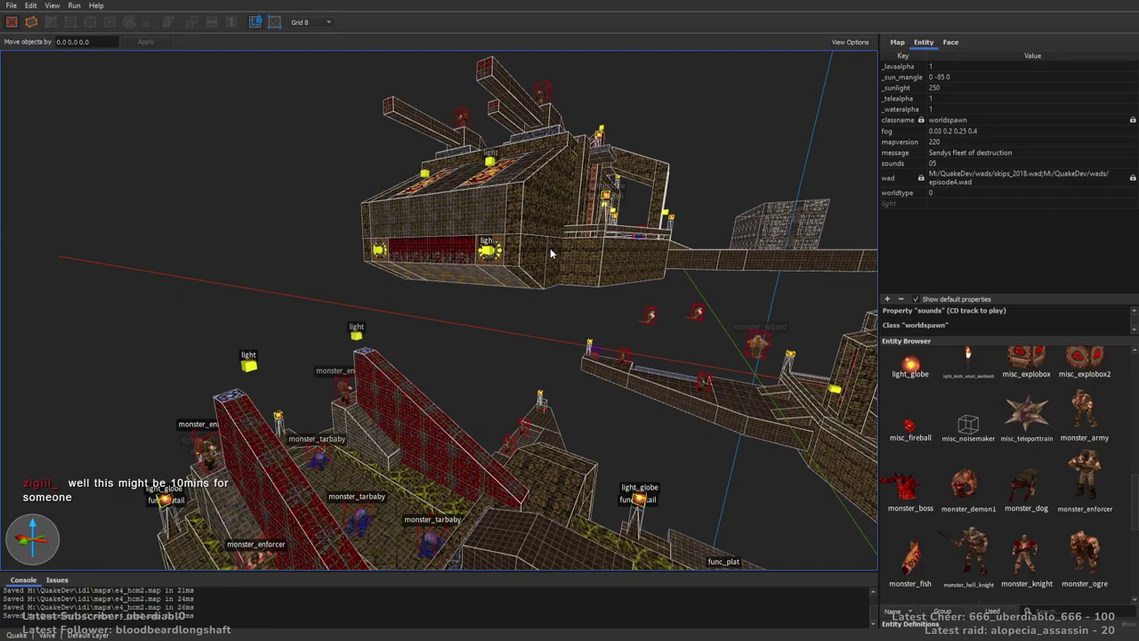
right_click_drag(550, 255, 412, 312)
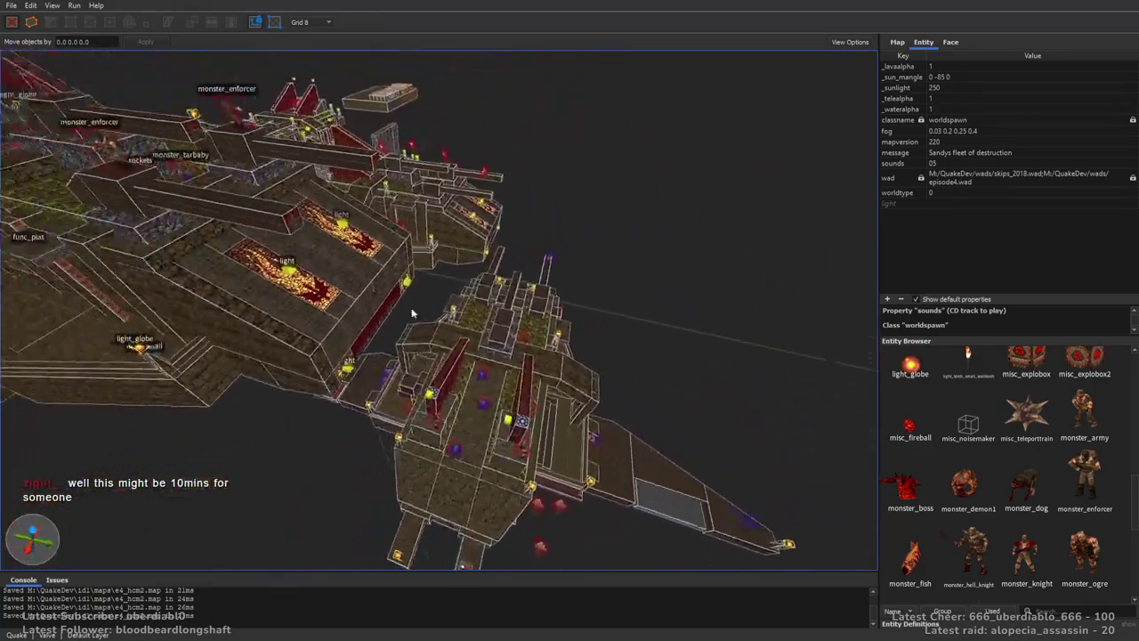
scroll(411, 312, "up", 5)
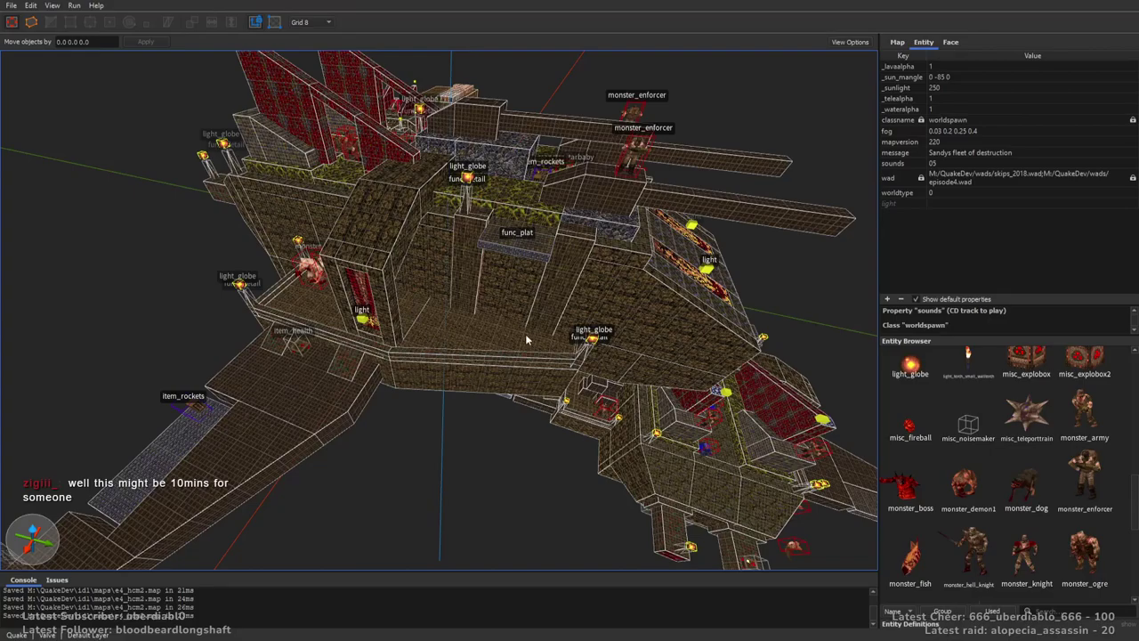
Carve a 32 x 64 x 128 recess into the brick wall of the ship's interior by subtracting a brush.
mouse_move(524, 339)
right_mouse_down()
mouse_move(629, 246)
mouse_move(732, 237)
mouse_move(437, 260)
mouse_move(488, 264)
mouse_move(298, 258)
mouse_move(437, 247)
mouse_move(459, 277)
mouse_move(483, 280)
mouse_move(290, 281)
mouse_move(267, 267)
mouse_move(377, 254)
mouse_move(372, 295)
mouse_move(437, 255)
mouse_move(486, 297)
mouse_move(490, 264)
mouse_move(480, 303)
mouse_move(486, 279)
mouse_move(500, 391)
mouse_move(520, 313)
right_mouse_up()
left_click(435, 246)
key("Return")
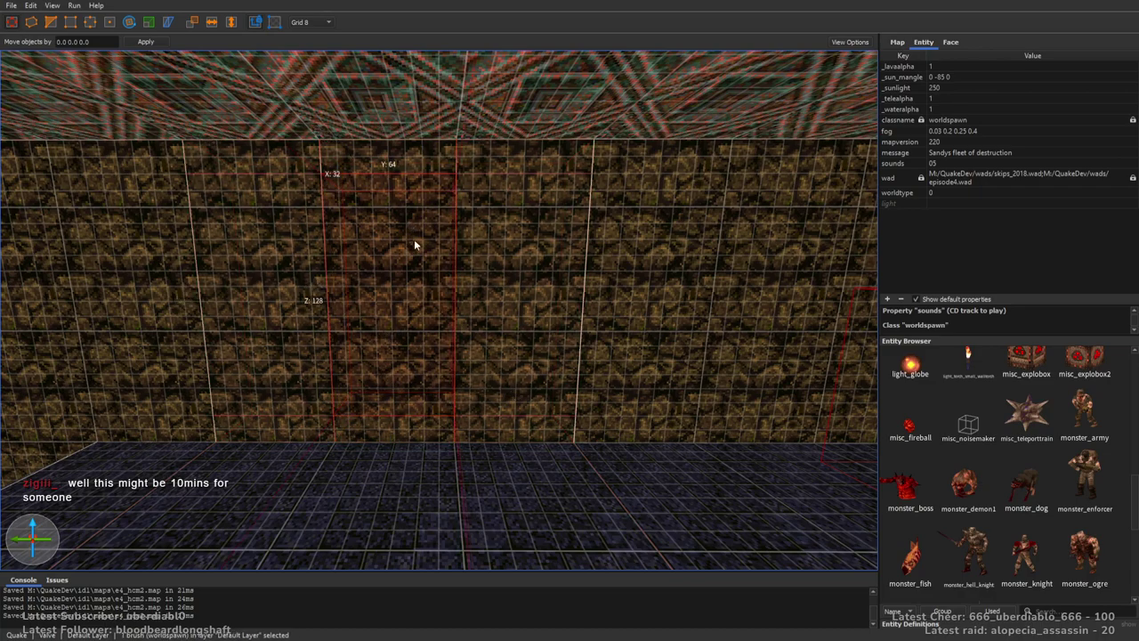
key("Delete")
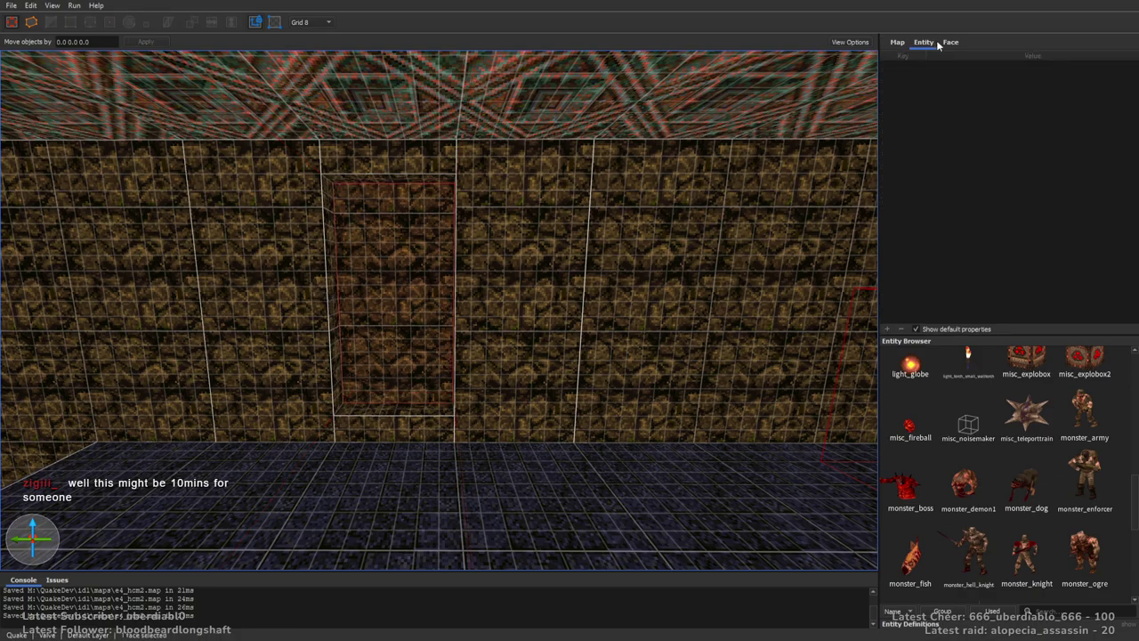
Apply the demc4_4 demon face texture to the recess's back face and shift it vertically to centre the face.
left_click(950, 42)
scroll(1120, 433, "up", 3)
left_click(989, 445)
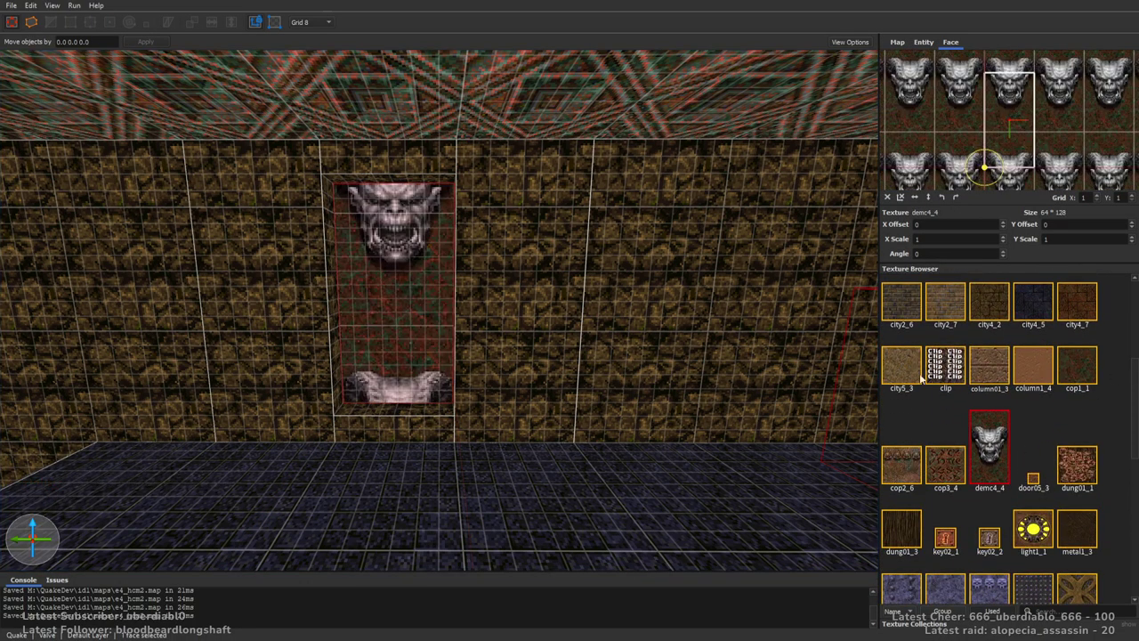
key("Up")
key("Up")
key("Up")
key("Up")
key("Up")
key("Escape")
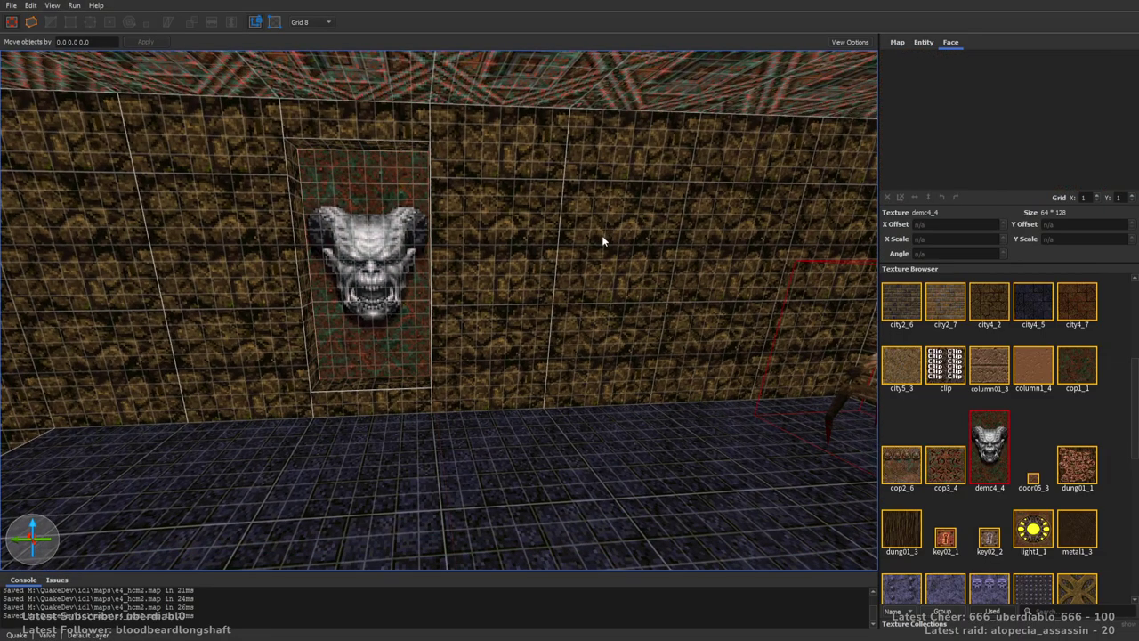
Set the grid to 64 and create a small brush with the black texture between the texture palette slab and the ships.
right_click_drag(601, 235, 488, 301)
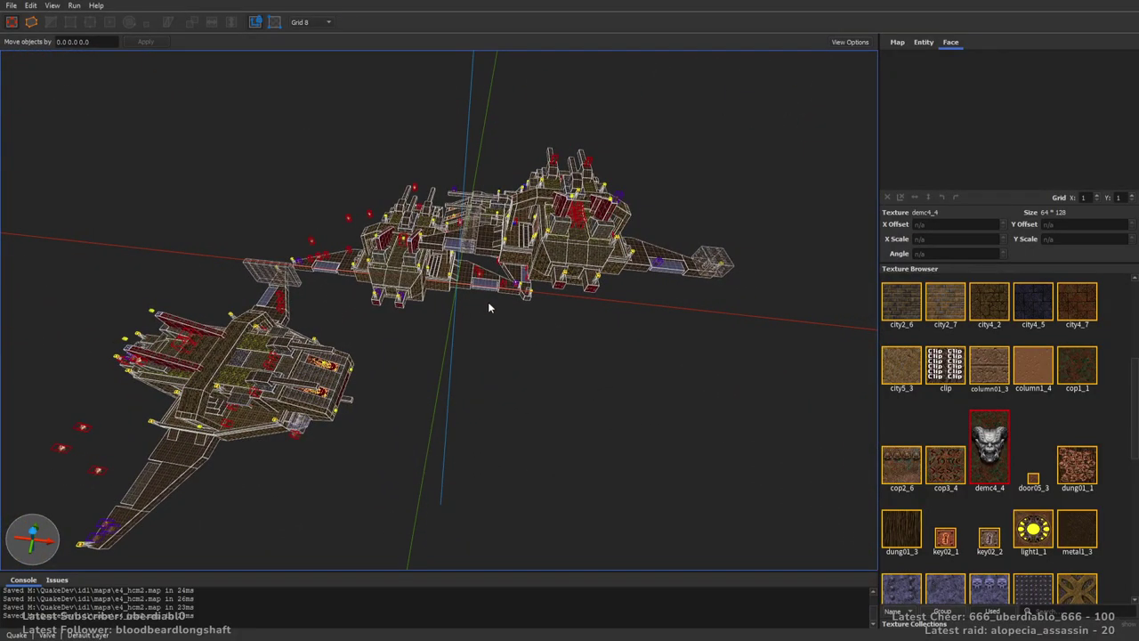
right_click_drag(488, 302, 552, 281)
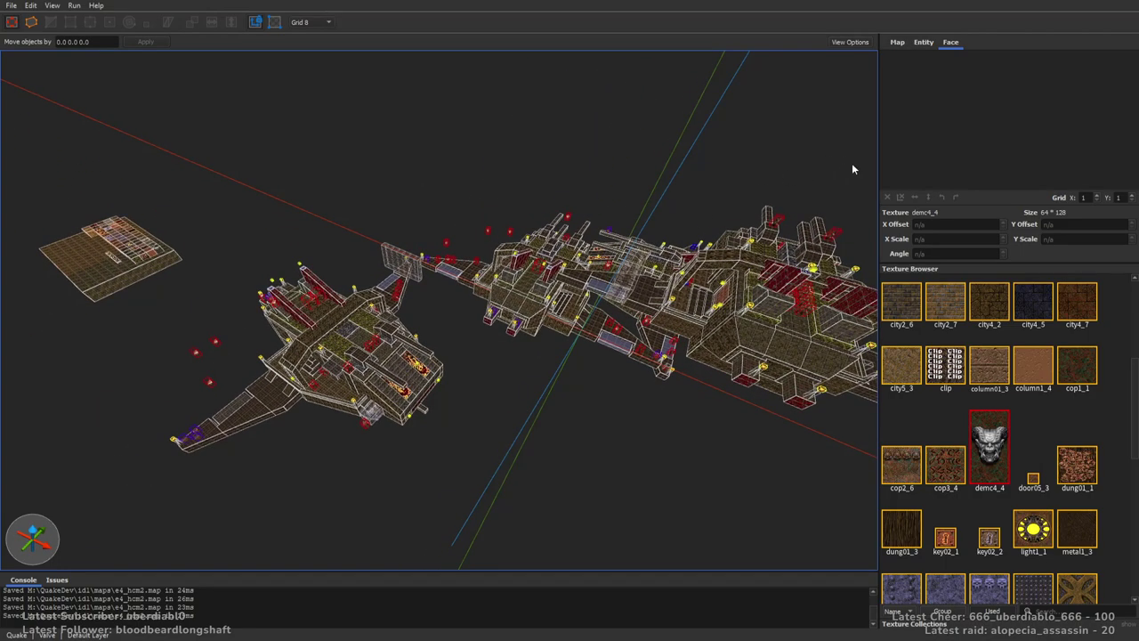
left_click_drag(1130, 413, 1106, 294)
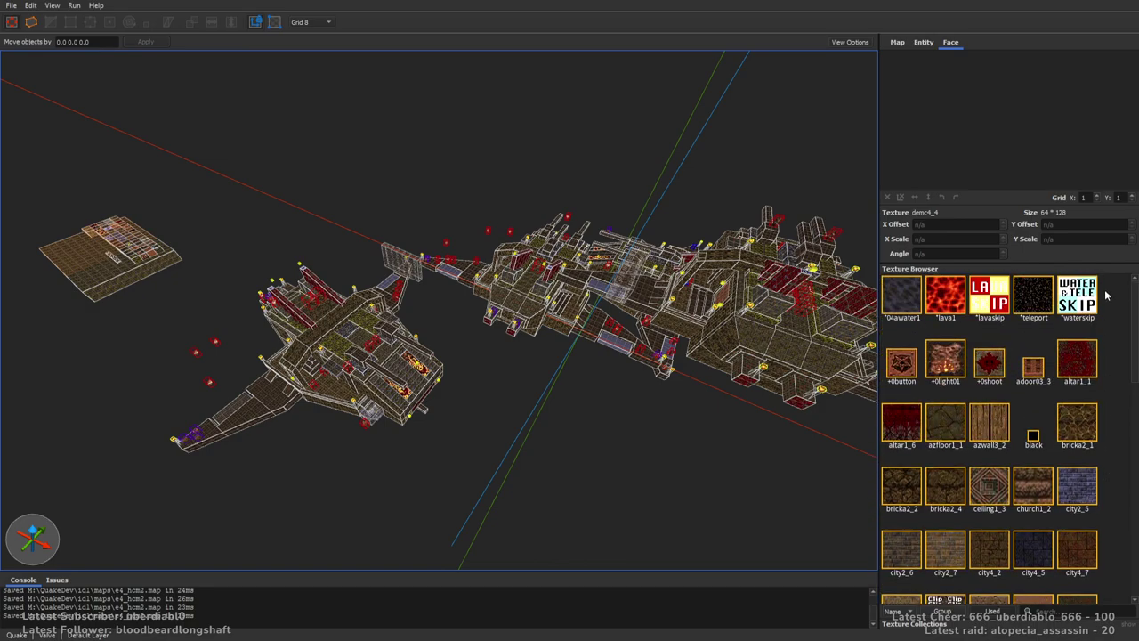
right_click_drag(587, 318, 780, 279)
key("7")
right_click_drag(438, 288, 392, 320)
left_click_drag(392, 320, 516, 473)
mouse_move(516, 473)
right_mouse_down()
mouse_move(520, 366)
mouse_move(497, 388)
mouse_move(351, 377)
right_mouse_up()
mouse_move(351, 377)
left_mouse_down()
mouse_move(174, 357)
mouse_move(482, 355)
left_mouse_up()
mouse_move(481, 355)
right_mouse_down()
mouse_move(477, 388)
mouse_move(494, 260)
right_mouse_up()
left_click_drag(494, 259, 410, 274)
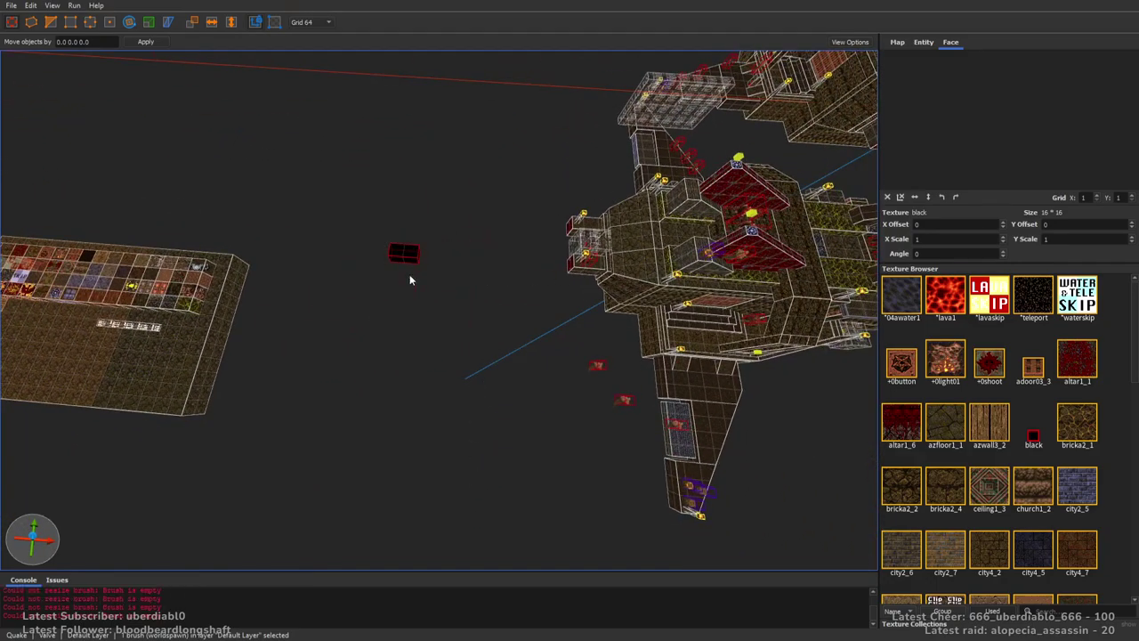
Position the black brush outside the fleet and stretch it vertically into a pillar about 3200 units tall.
left_click_drag(545, 265, 561, 260)
left_click_drag(410, 266, 414, 303)
left_click_drag(398, 256, 466, 222)
mouse_move(466, 222)
right_mouse_down()
mouse_move(501, 216)
mouse_move(564, 140)
mouse_move(516, 306)
right_mouse_up()
left_click_drag(514, 342, 542, 67)
key("ctrl+space")
scroll(564, 268, "up", 2)
scroll(563, 269, "down", 4)
key("ctrl+space")
scroll(567, 276, "up", 2)
right_click_drag(567, 277, 547, 80)
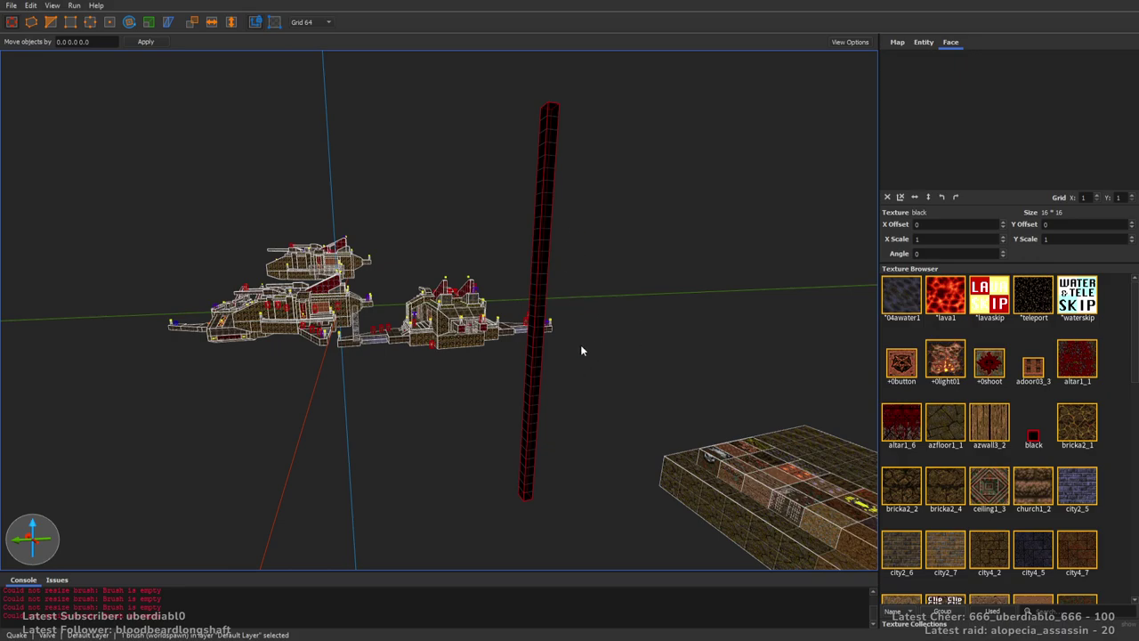
right_click_drag(575, 234, 542, 463)
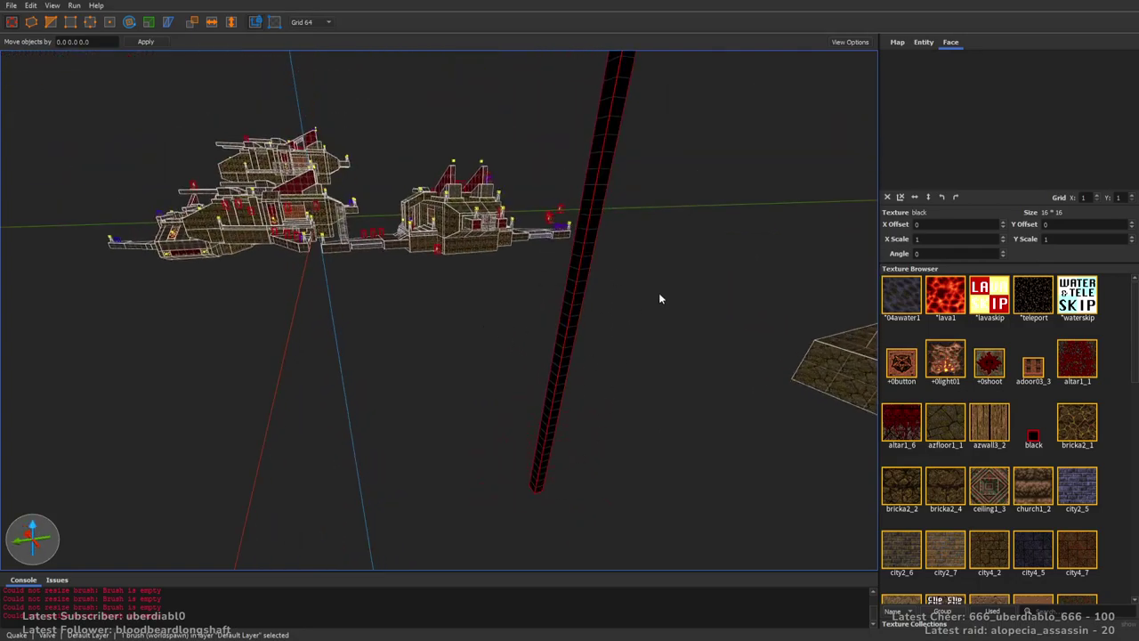
right_click_drag(584, 338, 605, 324)
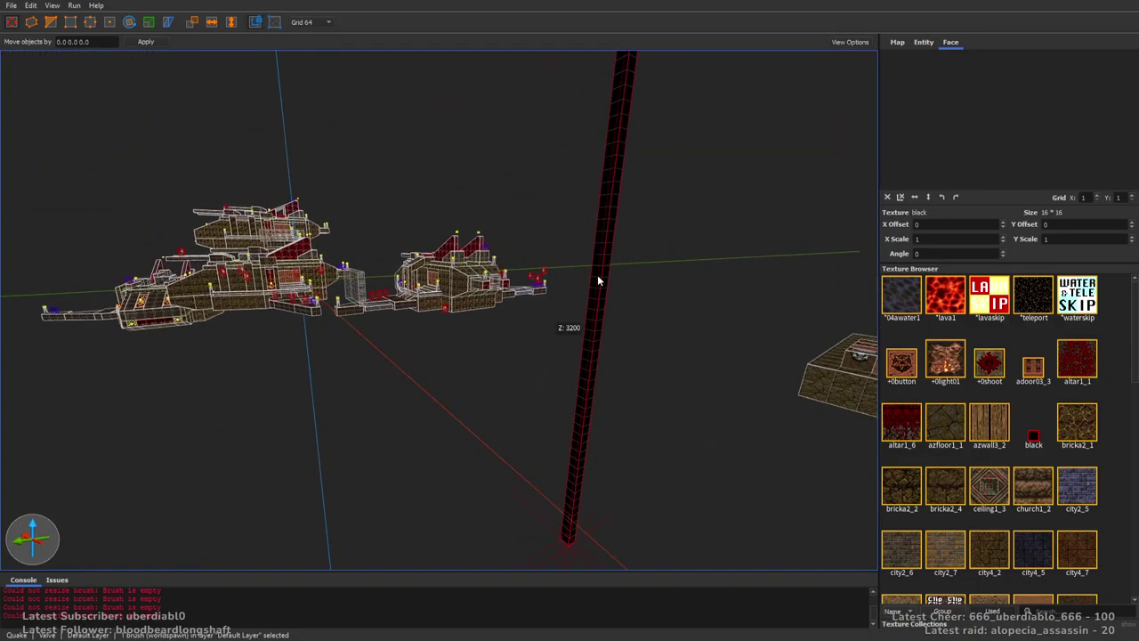
Extend the black pillar into a 64-thick wall of 3904 x 3904 units beside the fleet.
right_click_drag(726, 310, 609, 252)
mouse_move(610, 252)
left_mouse_down("shift")
mouse_move(596, 246)
mouse_move(615, 315)
mouse_move(579, 344)
mouse_move(547, 467)
left_mouse_up("shift")
mouse_move(547, 466)
right_mouse_down()
mouse_move(682, 327)
mouse_move(693, 282)
mouse_move(605, 330)
mouse_move(305, 351)
mouse_move(608, 451)
right_mouse_up()
mouse_move(695, 317)
right_mouse_down()
mouse_move(738, 320)
mouse_move(646, 379)
mouse_move(666, 272)
mouse_move(640, 274)
mouse_move(600, 347)
mouse_move(326, 238)
mouse_move(368, 237)
mouse_move(466, 378)
mouse_move(457, 320)
mouse_move(414, 264)
right_mouse_up()
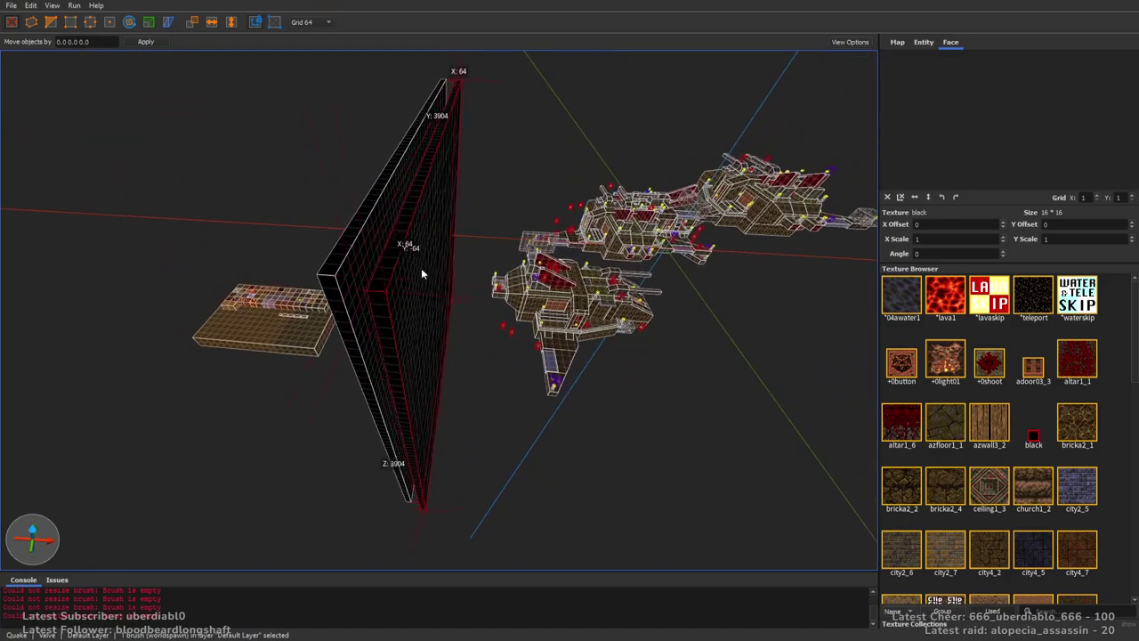
Rotate a copy of the black wall 90 degrees to form a long adjacent side, and place a third wall opposite the first.
key("alt+Right")
mouse_move(385, 210)
right_mouse_down()
mouse_move(582, 357)
mouse_move(663, 364)
mouse_move(602, 381)
right_mouse_up()
scroll(595, 376, "up", 3)
scroll(595, 383, "down", 1)
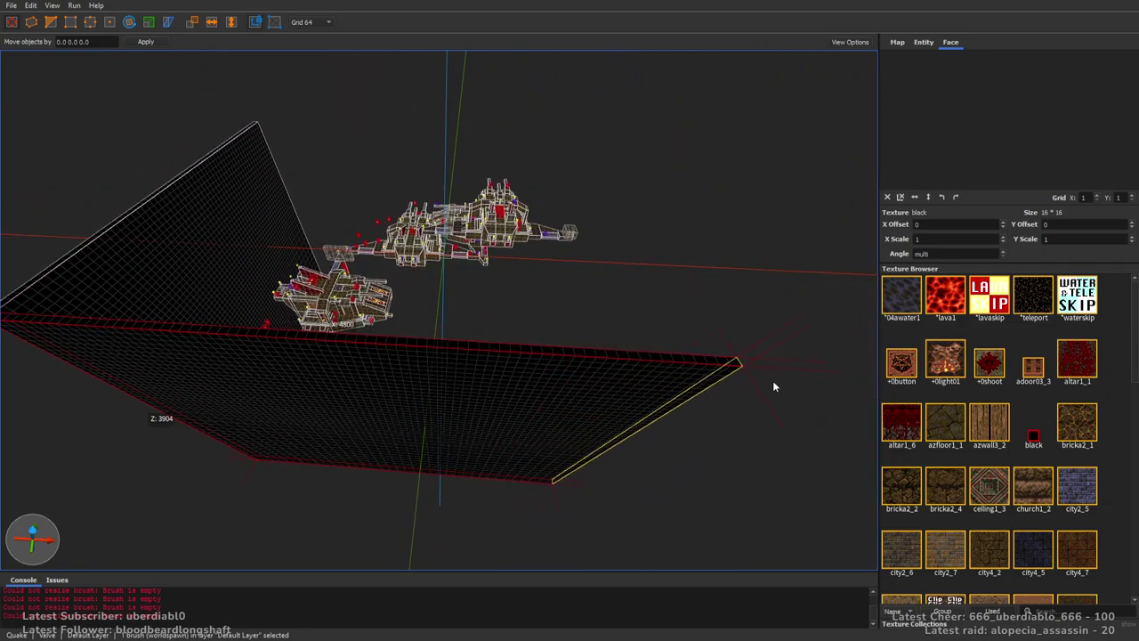
mouse_move(772, 380)
left_mouse_down()
mouse_move(664, 119)
mouse_move(664, 133)
mouse_move(574, 149)
left_mouse_up()
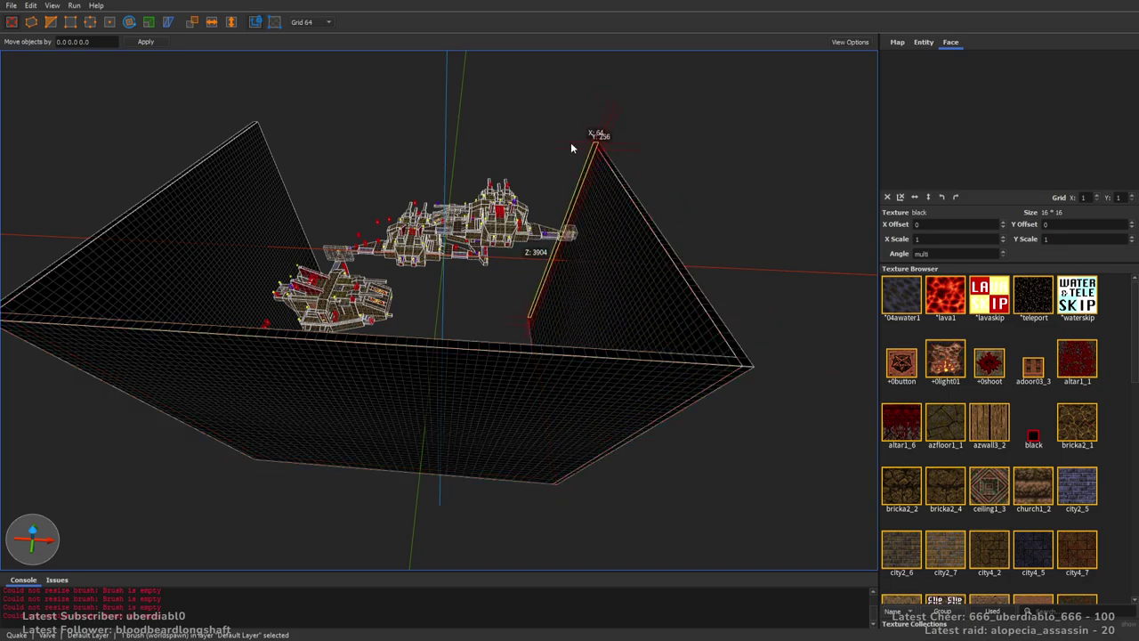
key("ctrl+z")
Place a fourth black wall, 4608 units long and 64 thick, on the open side of the fleet.
mouse_move(486, 184)
right_mouse_down()
mouse_move(503, 133)
mouse_move(599, 270)
mouse_move(593, 262)
mouse_move(722, 295)
mouse_move(681, 262)
mouse_move(702, 264)
mouse_move(397, 161)
mouse_move(383, 171)
mouse_move(380, 134)
mouse_move(460, 120)
mouse_move(477, 143)
mouse_move(361, 256)
right_mouse_up()
mouse_move(360, 256)
left_mouse_down()
mouse_move(115, 264)
mouse_move(143, 270)
mouse_move(296, 236)
mouse_move(298, 256)
left_mouse_up()
key("Up")
key("Up")
key("Up")
key("Up")
key("Up")
key("Up")
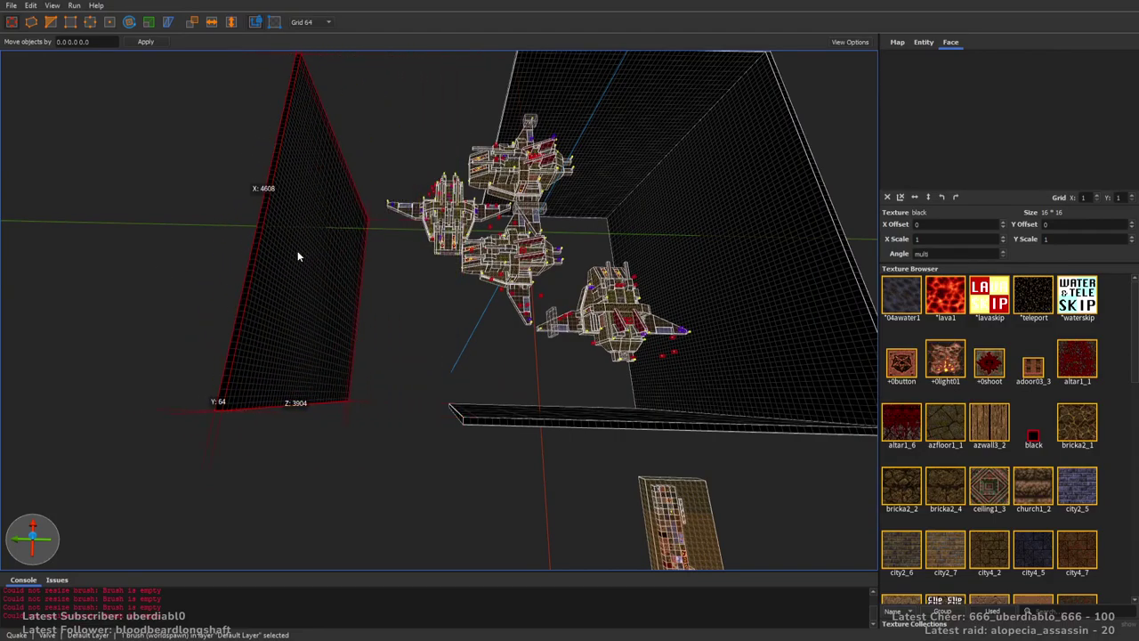
key("Down")
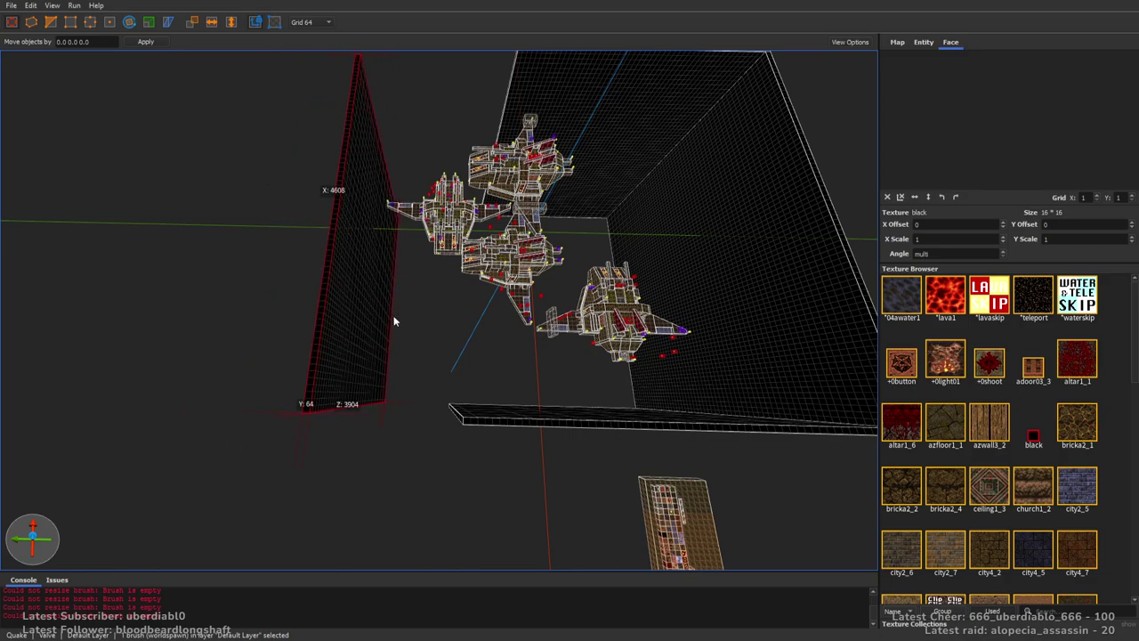
Extend the end walls to meet the fourth wall, closing the box's corners, and save the map.
left_click(449, 420)
left_click_drag(460, 419, 316, 420)
left_click(514, 112)
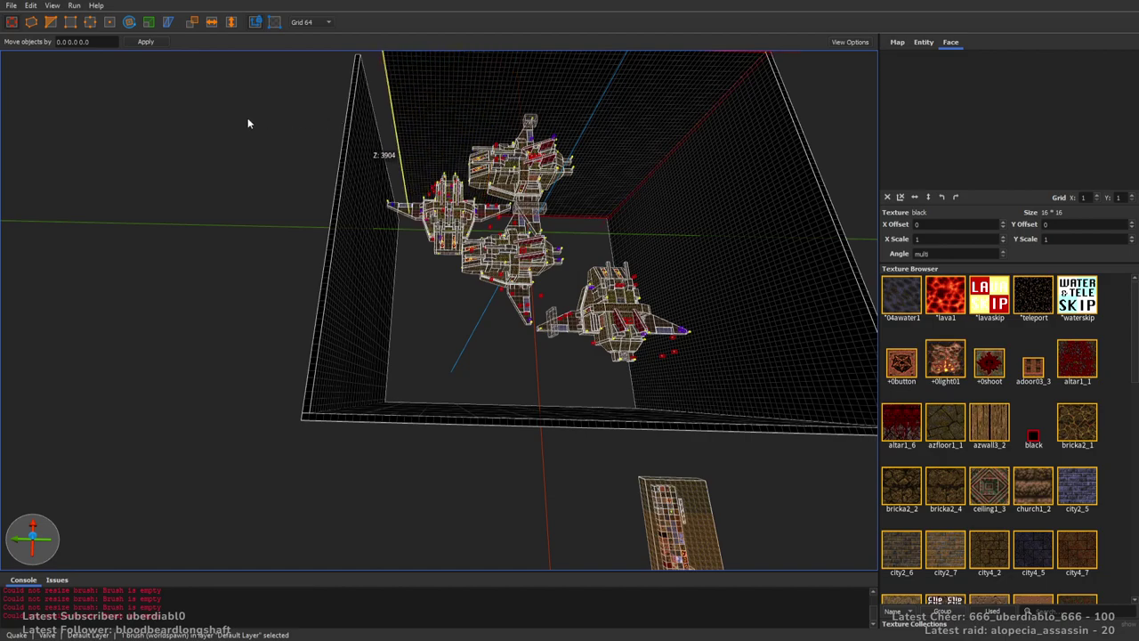
right_click_drag(240, 117, 487, 369, "alt")
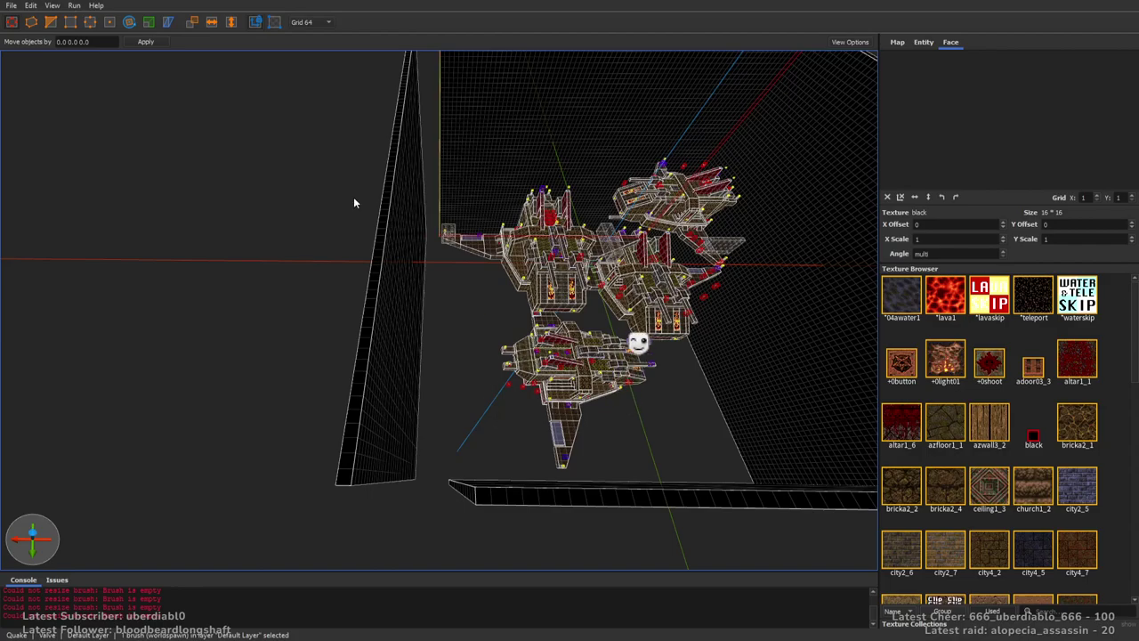
left_click_drag(460, 490, 356, 495)
key("Escape")
mouse_move(448, 422)
right_mouse_down("alt")
mouse_move(582, 294)
mouse_move(659, 332)
mouse_move(564, 297)
mouse_move(583, 285)
mouse_move(547, 308)
mouse_move(534, 241)
mouse_move(574, 228)
mouse_move(395, 216)
right_mouse_up("alt")
key("ctrl+s")
Cover the box around the fleet with a black slab and lower a copy of it inside to floor level.
mouse_move(315, 165)
left_mouse_down()
mouse_move(570, 258)
mouse_move(623, 373)
mouse_move(796, 479)
left_mouse_up()
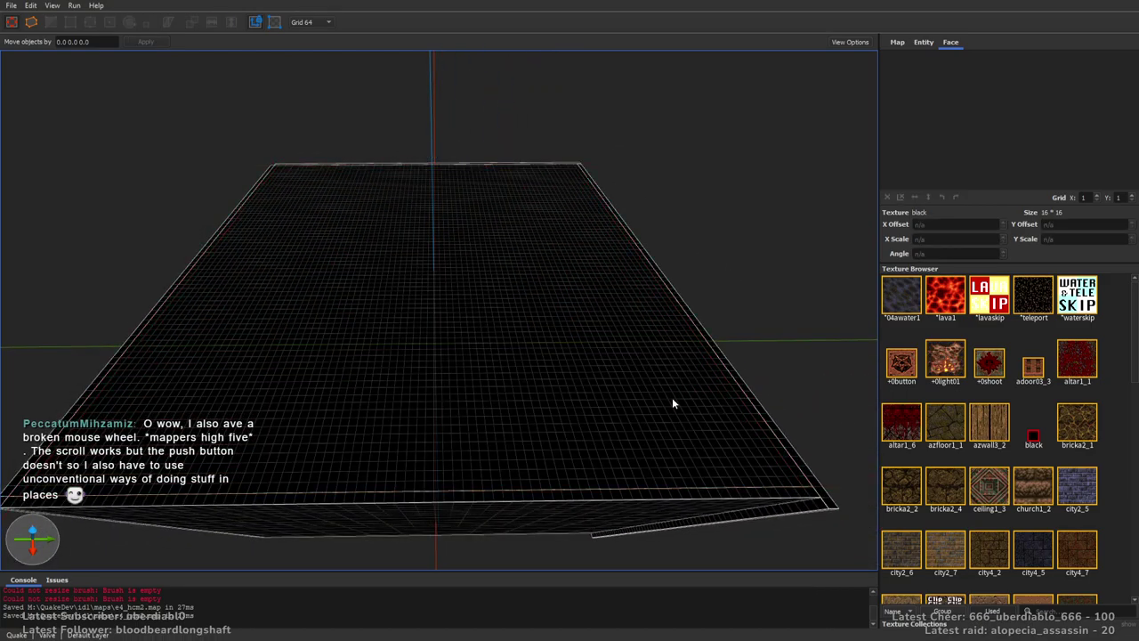
left_click(528, 314)
key("Down")
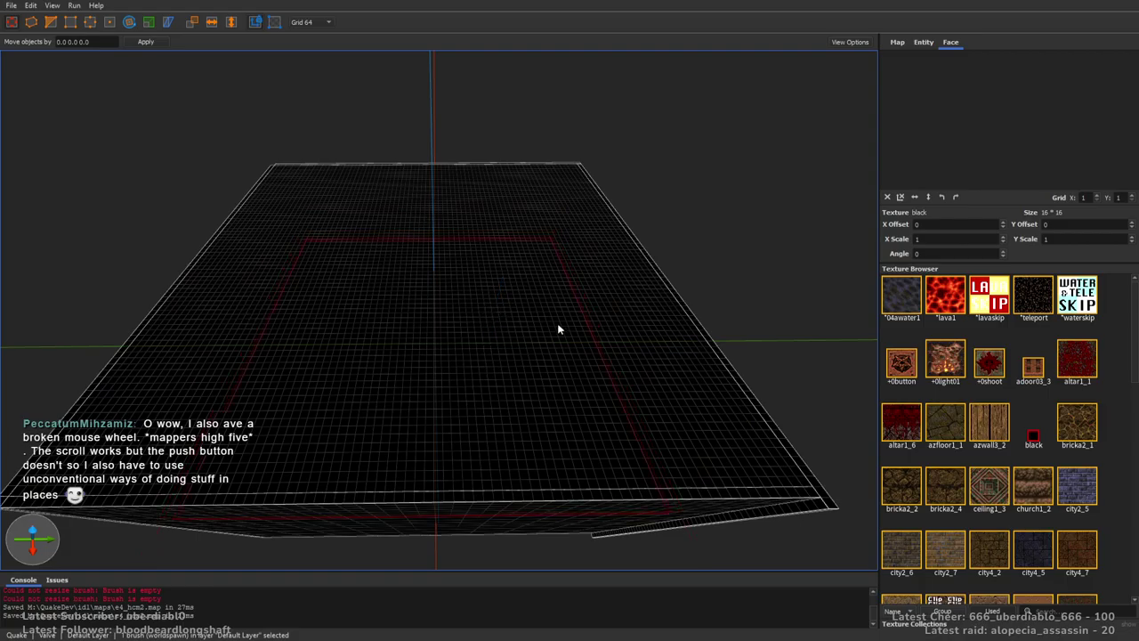
right_click_drag(581, 371, 485, 304)
scroll(485, 303, "down", 10)
right_click_drag(521, 221, 809, 269)
scroll(463, 261, "up", 5)
scroll(463, 261, "down", 4)
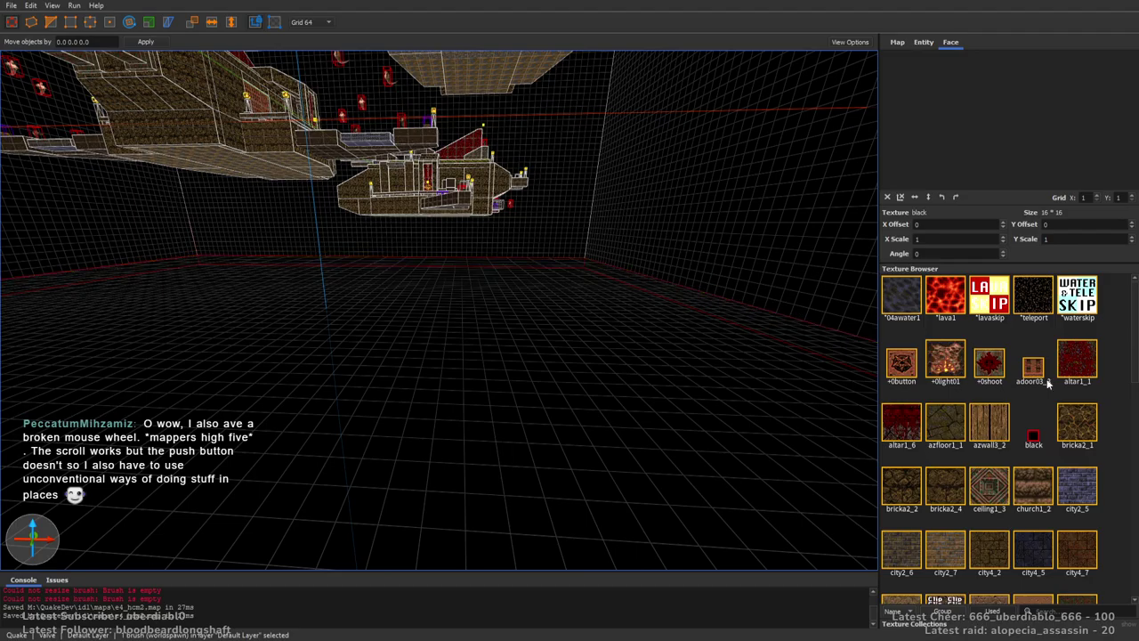
Apply the trigger texture to the 5120 x 5248 x 128 floor slab and turn it into a trigger_hurt entity.
scroll(1132, 362, "down", 10)
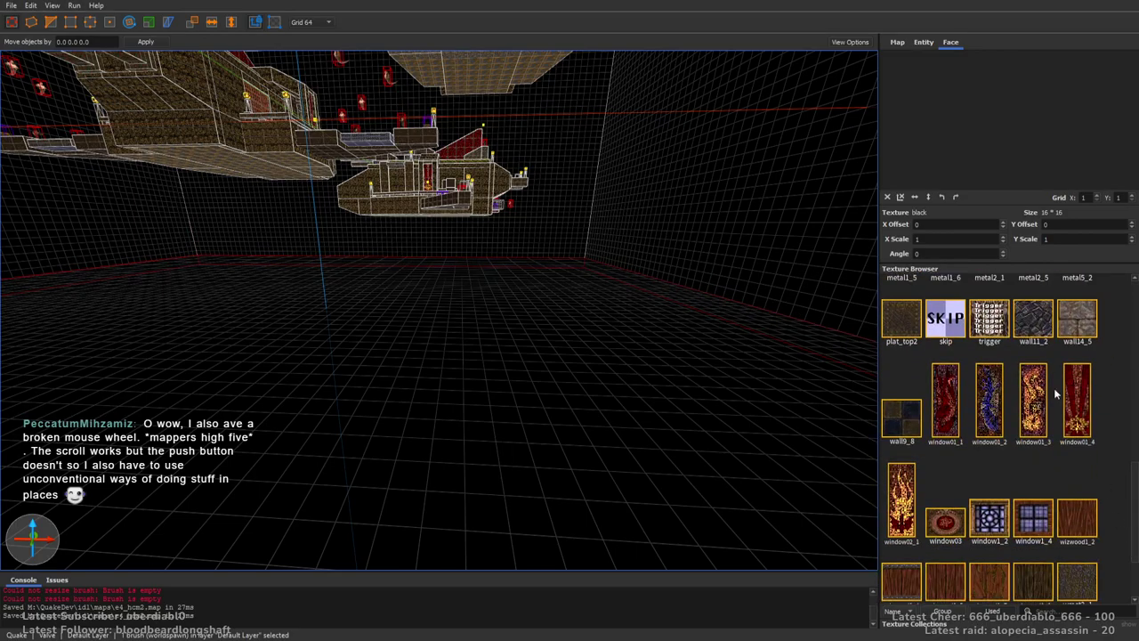
left_click(988, 319)
right_click_drag(588, 276, 561, 381)
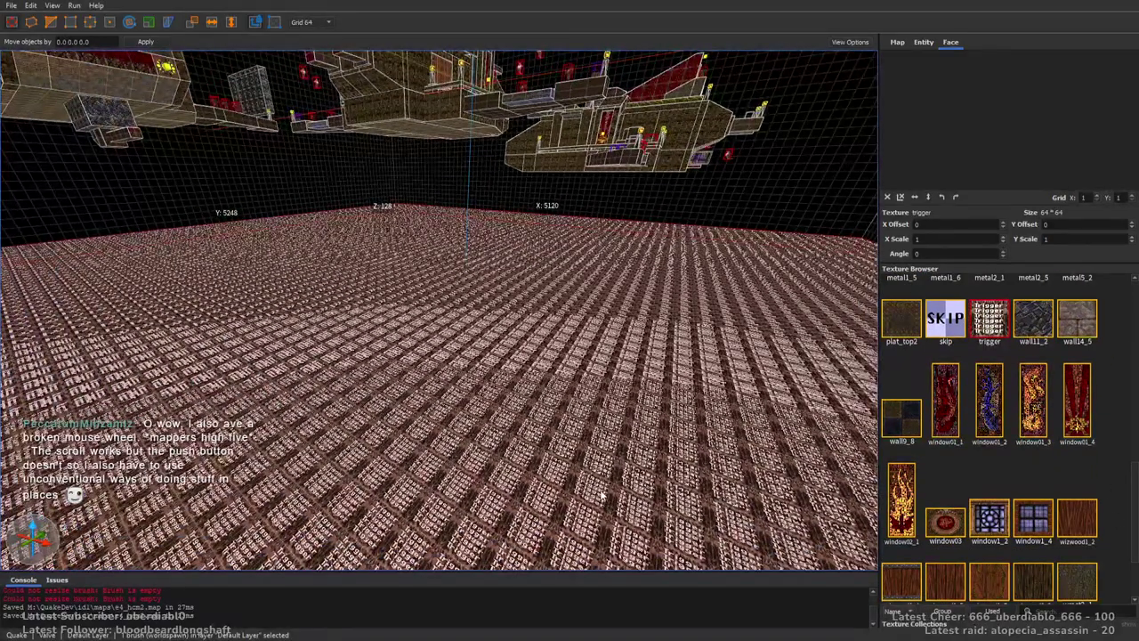
Set the trigger_hurt's dmg to 999 and deselect it.
left_click(924, 42)
left_click(938, 78)
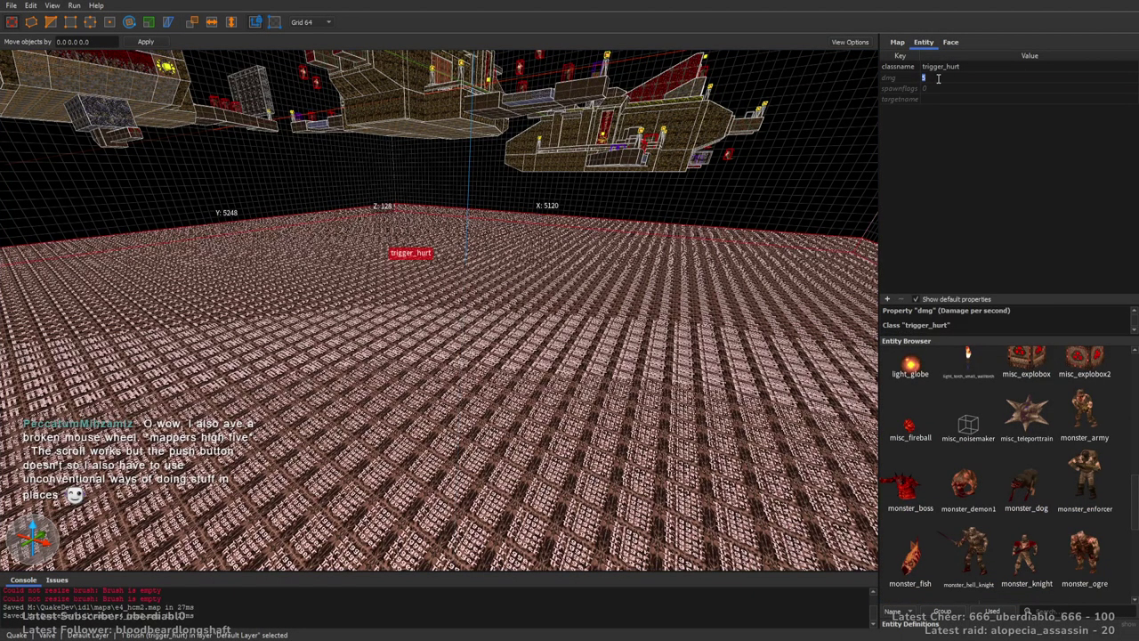
key("Return")
left_click(938, 88)
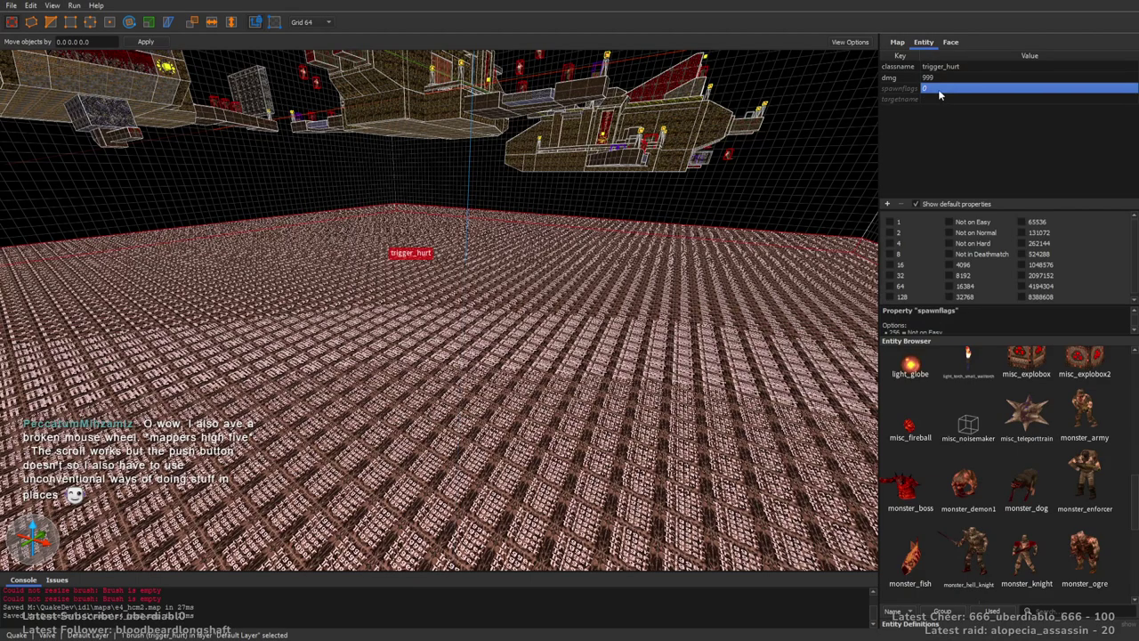
right_click_drag(676, 258, 687, 328)
key("Escape")
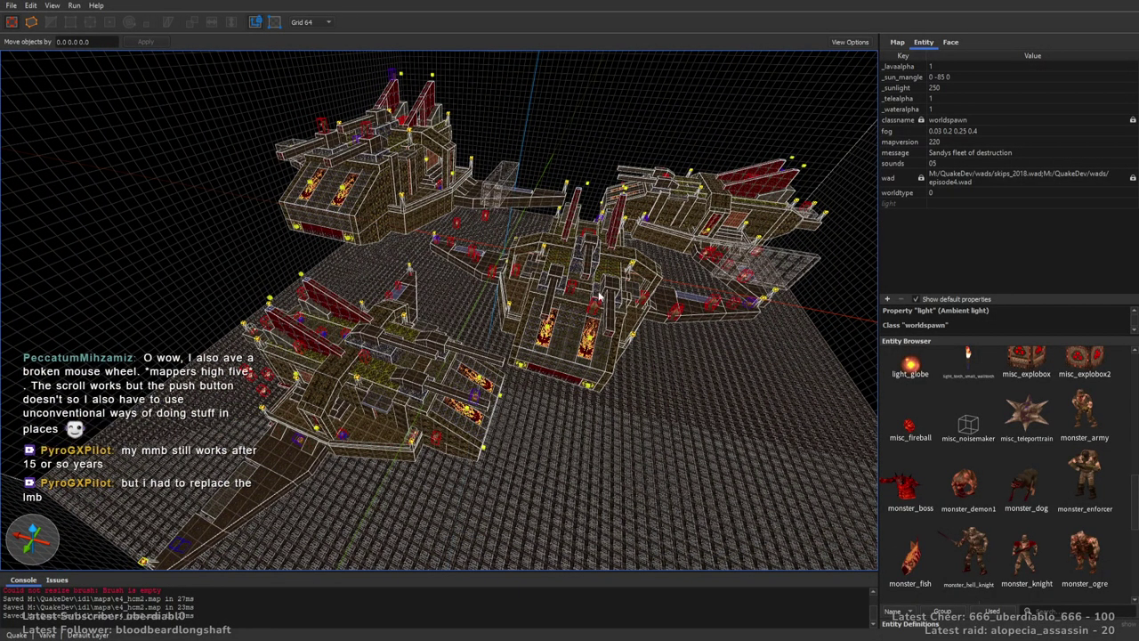
right_click_drag(568, 277, 691, 267)
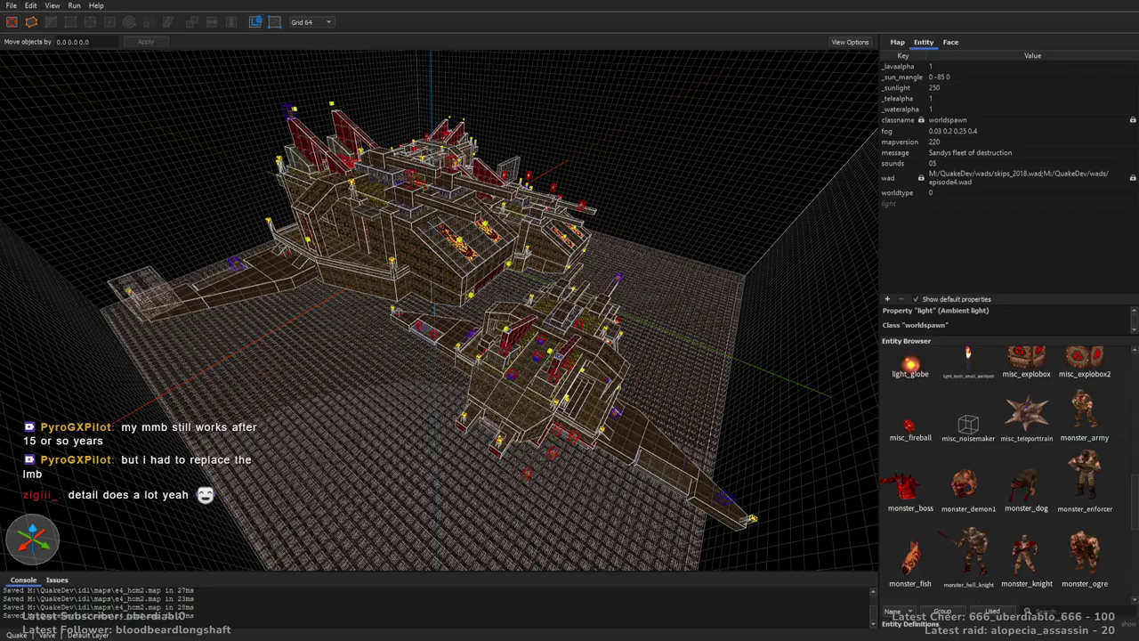
Select the smaller ship's wing walkway brushes near the grenade launcher, plus the rock archway around its red banner window.
scroll(627, 237, "up", 10)
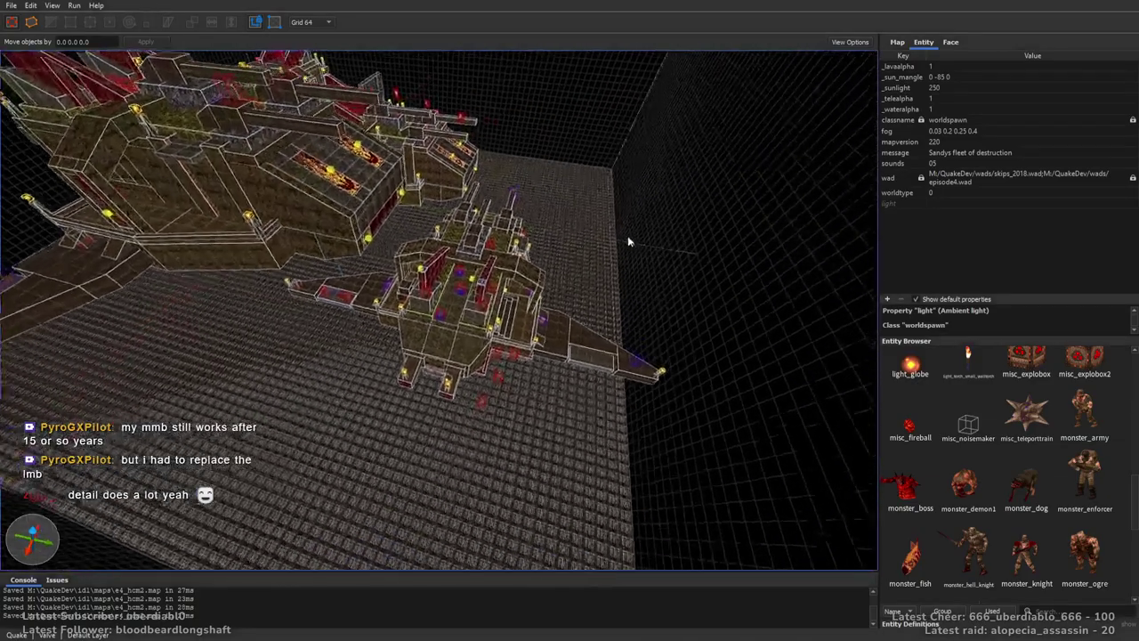
scroll(636, 258, "up", 3)
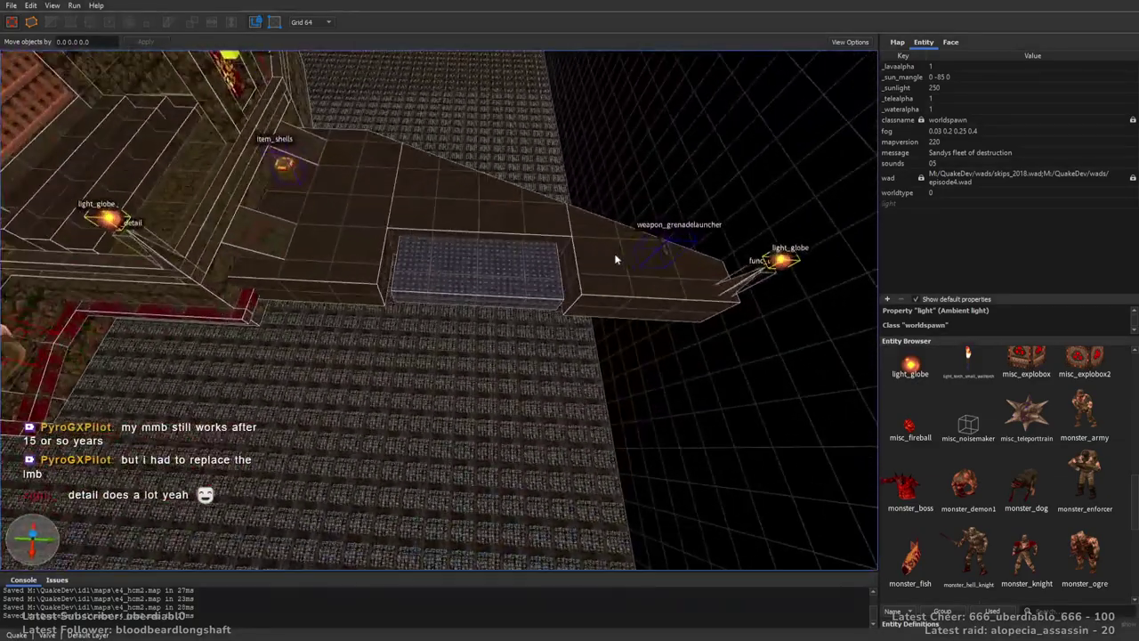
left_click(618, 254)
left_click(492, 275, "ctrl")
left_click(290, 248, "ctrl")
right_click_drag(551, 198, 475, 150)
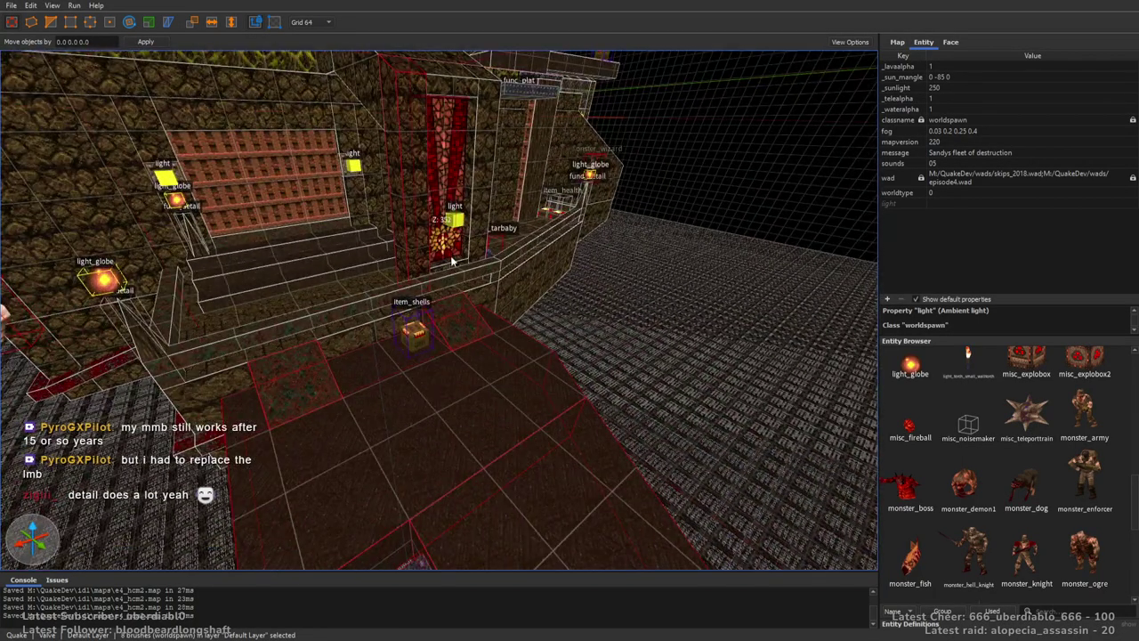
mouse_move(471, 222)
right_mouse_down()
mouse_move(456, 86)
mouse_move(424, 49)
mouse_move(647, 125)
mouse_move(555, 244)
mouse_move(440, 285)
right_mouse_up()
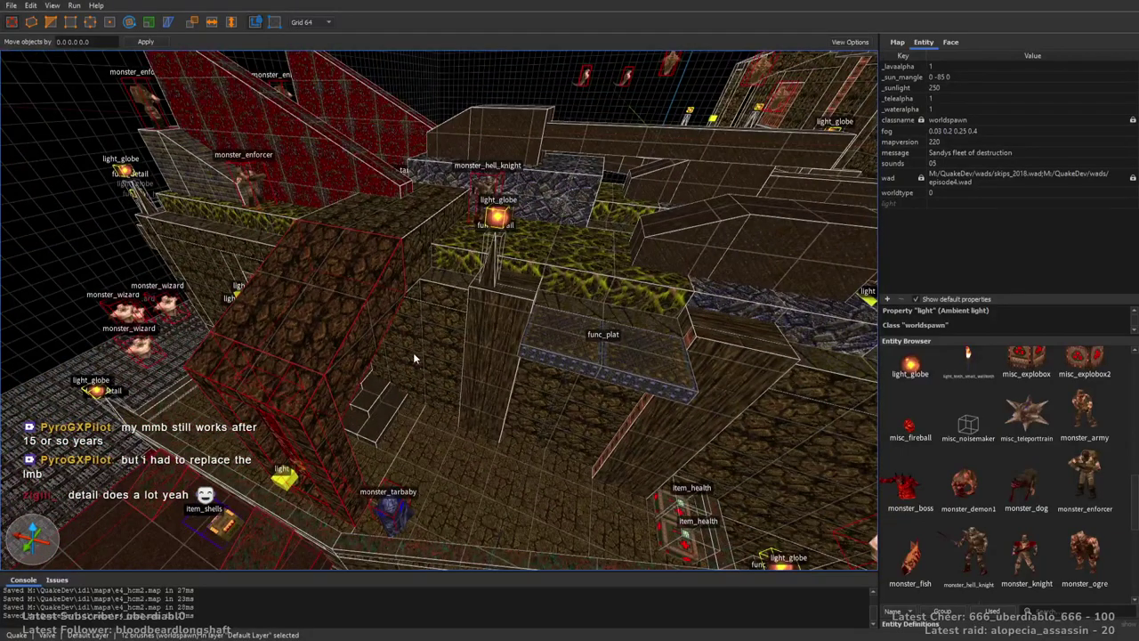
Extend the selection with the wooden support posts and the edging brushes along the ship's side deck.
right_click_drag(730, 306, 539, 224)
left_click(338, 352, "ctrl")
right_click_drag(616, 224, 407, 347)
left_click(391, 354)
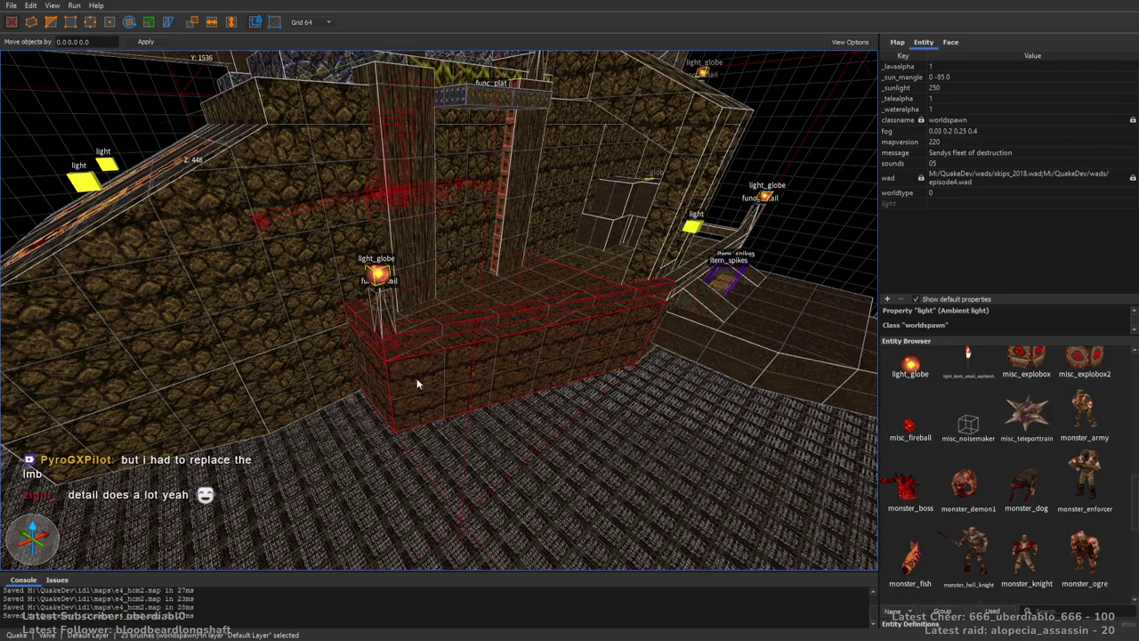
right_click_drag(414, 377, 549, 351)
left_click(549, 351, "ctrl")
left_click(452, 337, "ctrl")
Add the structural trim and steps on the ship's other side, including its red banner archway, to the selection.
right_click_drag(451, 338, 287, 162)
left_click(416, 144, "ctrl")
right_click_drag(416, 144, 474, 276)
left_click(479, 172, "ctrl")
left_click(477, 102, "ctrl")
mouse_move(477, 102)
right_mouse_down()
mouse_move(548, 193)
mouse_move(579, 164)
mouse_move(516, 256)
right_mouse_up()
left_click(516, 256, "ctrl")
Add the walkway sections around the two enforcers and the raised upper-deck structures to the selection.
mouse_move(448, 366)
right_mouse_down()
mouse_move(553, 366)
mouse_move(532, 264)
right_mouse_up()
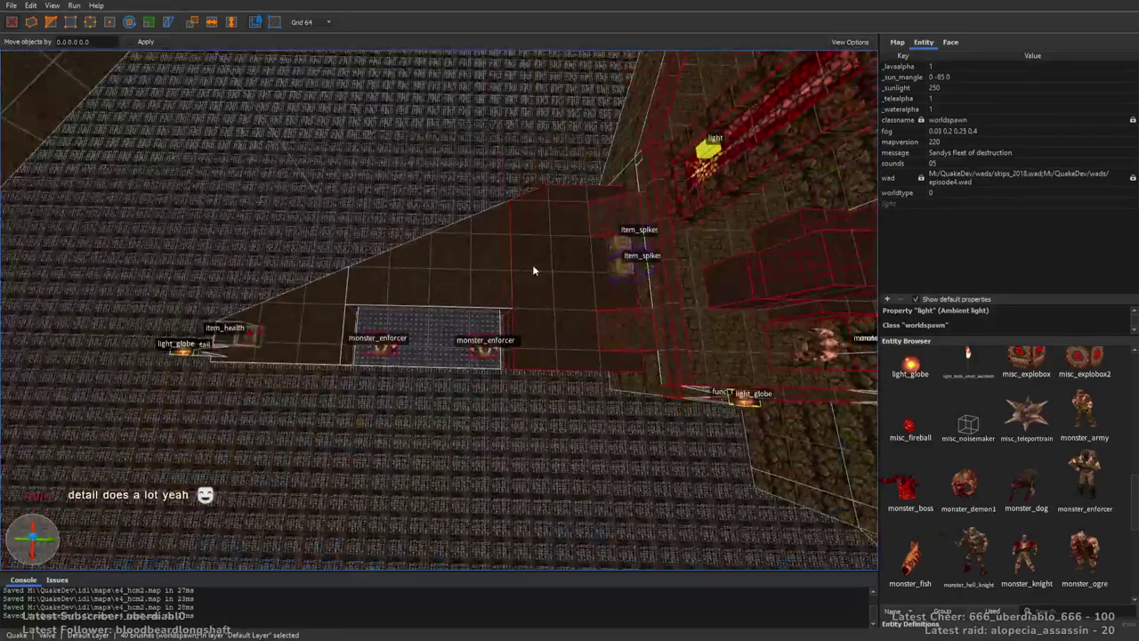
left_click(429, 347, "ctrl")
left_click(353, 329, "ctrl")
mouse_move(287, 357)
right_mouse_down()
mouse_move(423, 289)
mouse_move(579, 261)
mouse_move(515, 271)
mouse_move(539, 235)
mouse_move(572, 318)
mouse_move(565, 307)
right_mouse_up()
right_click_drag(429, 358, 503, 326)
right_click_drag(378, 332, 500, 272)
right_click_drag(324, 291, 646, 334)
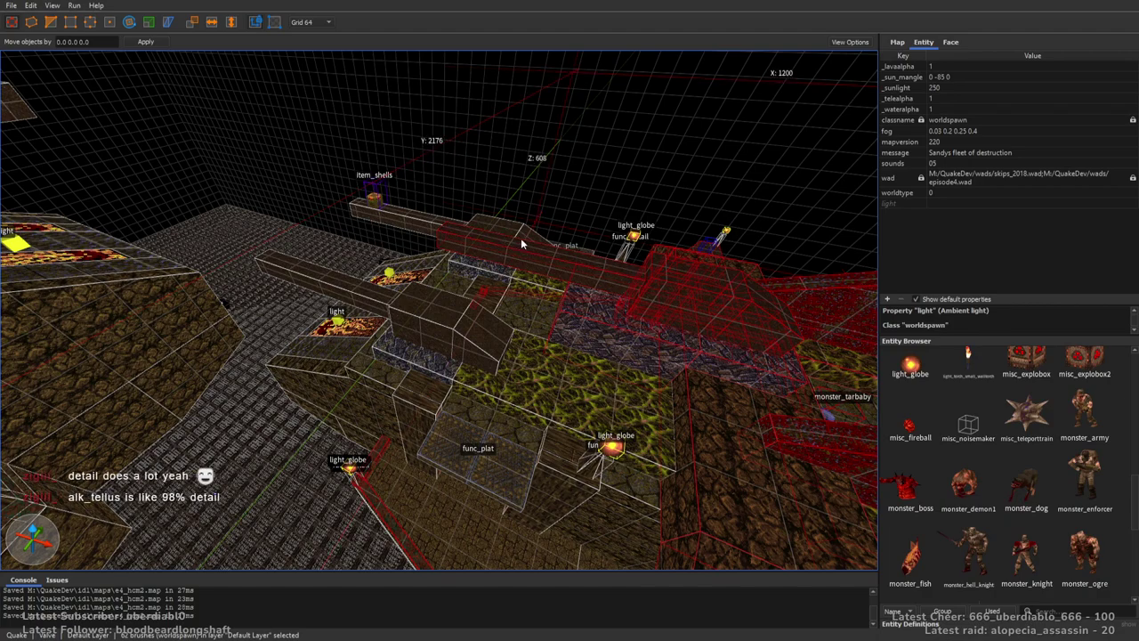
Add the cannon barrels and turrets on this ship and the neighbouring ship to the selection.
left_click(431, 224, "ctrl")
left_click(452, 323, "ctrl")
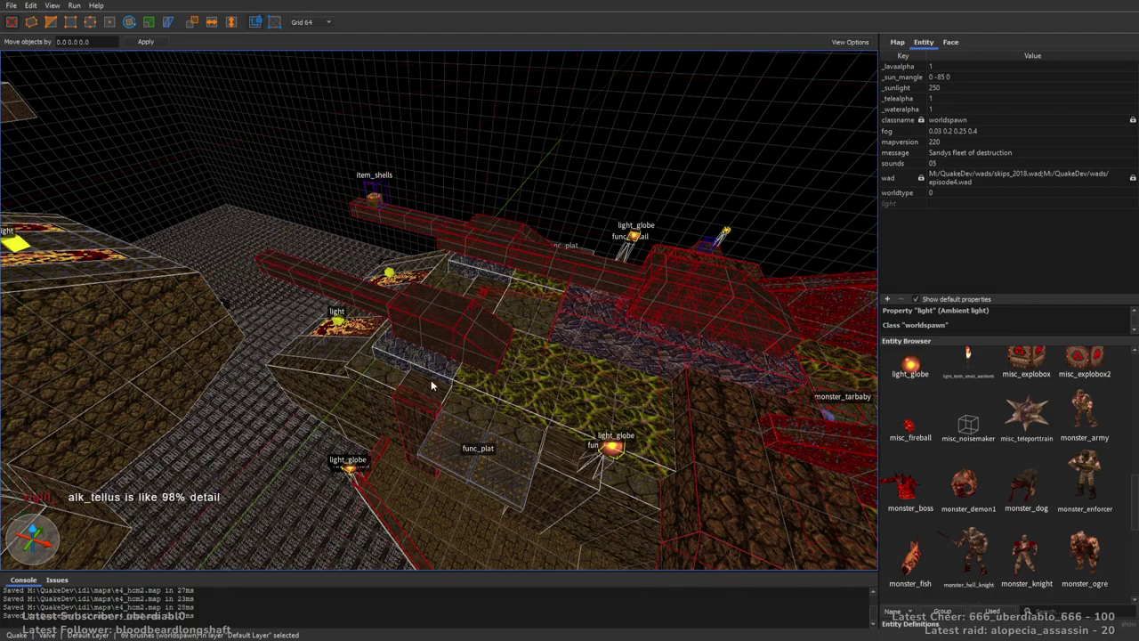
right_click_drag(493, 290, 606, 425)
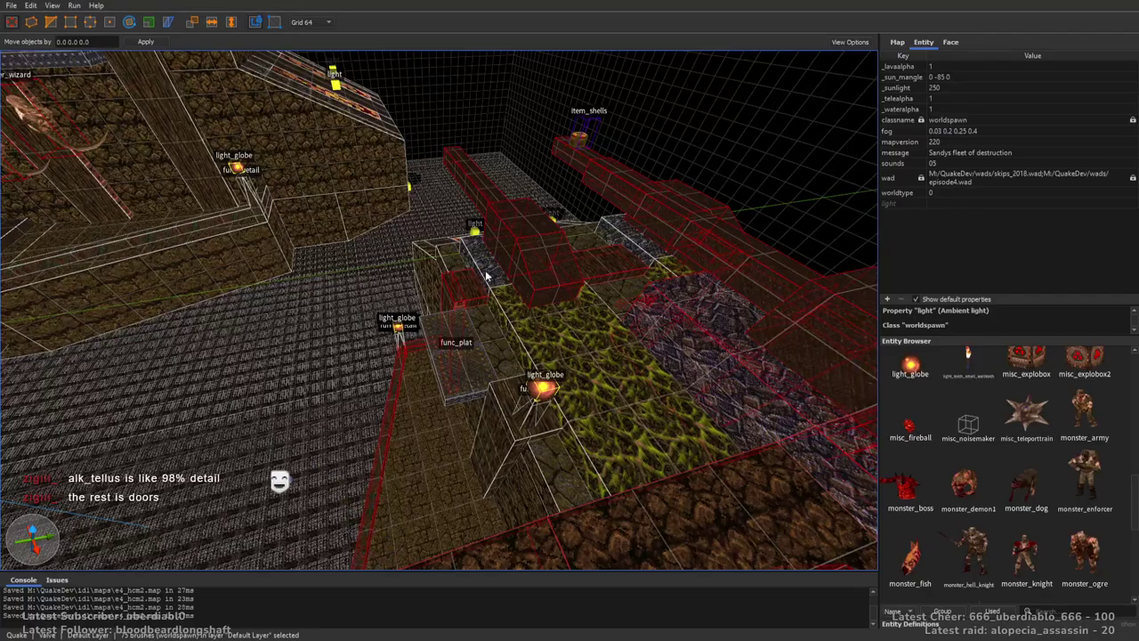
mouse_move(486, 309)
right_mouse_down()
mouse_move(542, 324)
mouse_move(385, 306)
mouse_move(412, 255)
right_mouse_up()
left_click(411, 255)
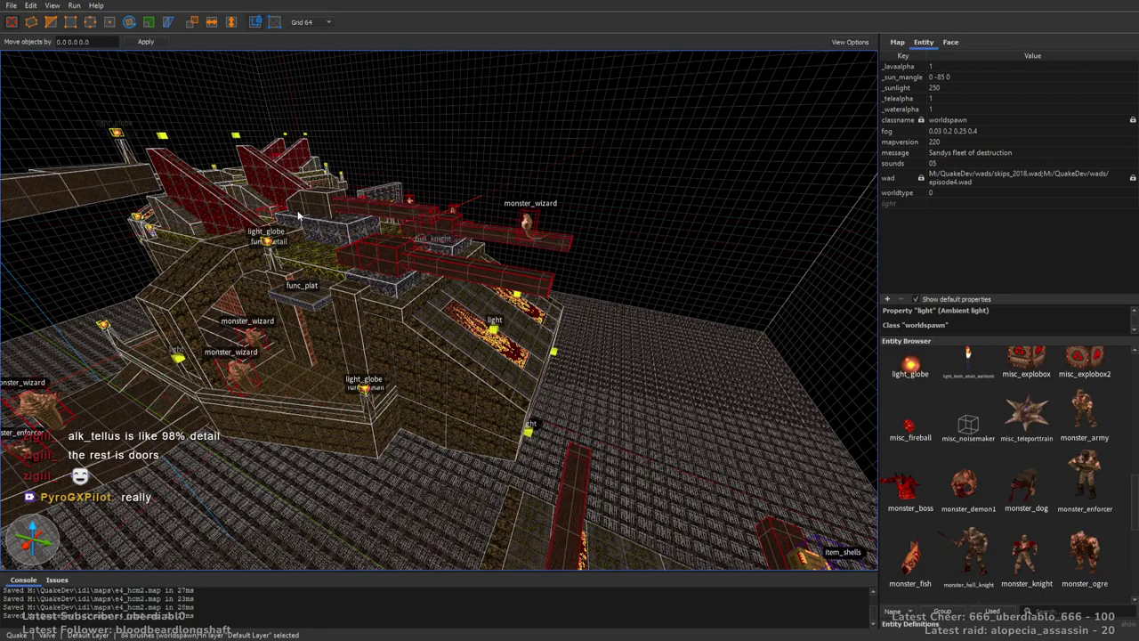
Add the neighbouring ship's red tail fins, their brick bases and the banner archway to the selection.
right_click_drag(211, 223, 518, 324)
left_click(443, 304)
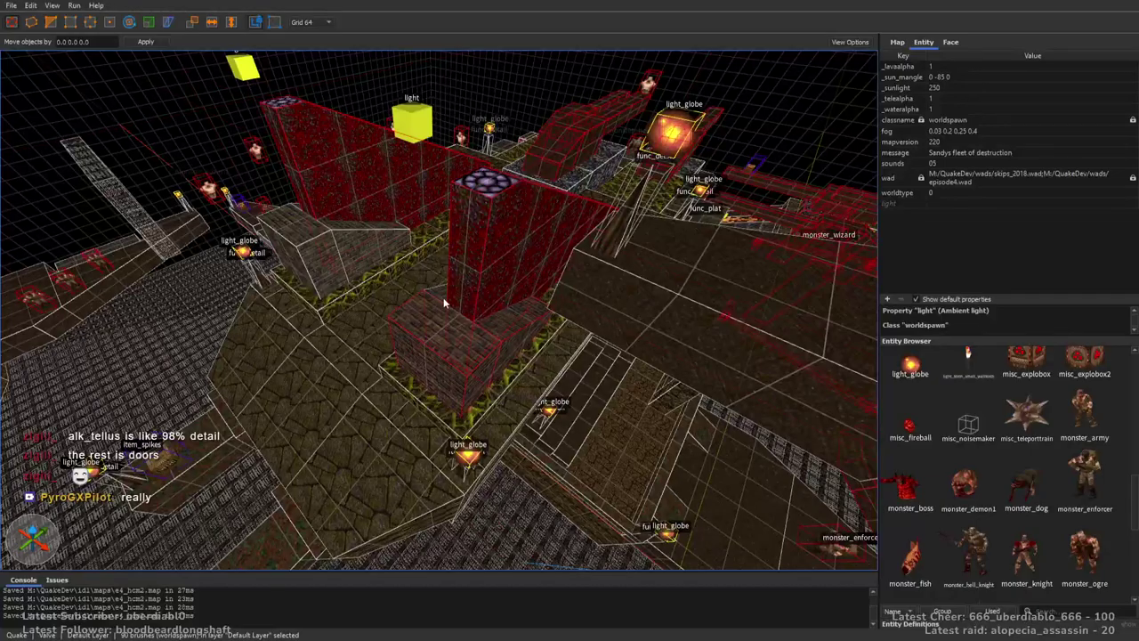
mouse_move(371, 253)
right_mouse_down()
mouse_move(579, 311)
mouse_move(483, 296)
mouse_move(637, 349)
mouse_move(444, 433)
mouse_move(557, 356)
mouse_move(552, 217)
right_mouse_up()
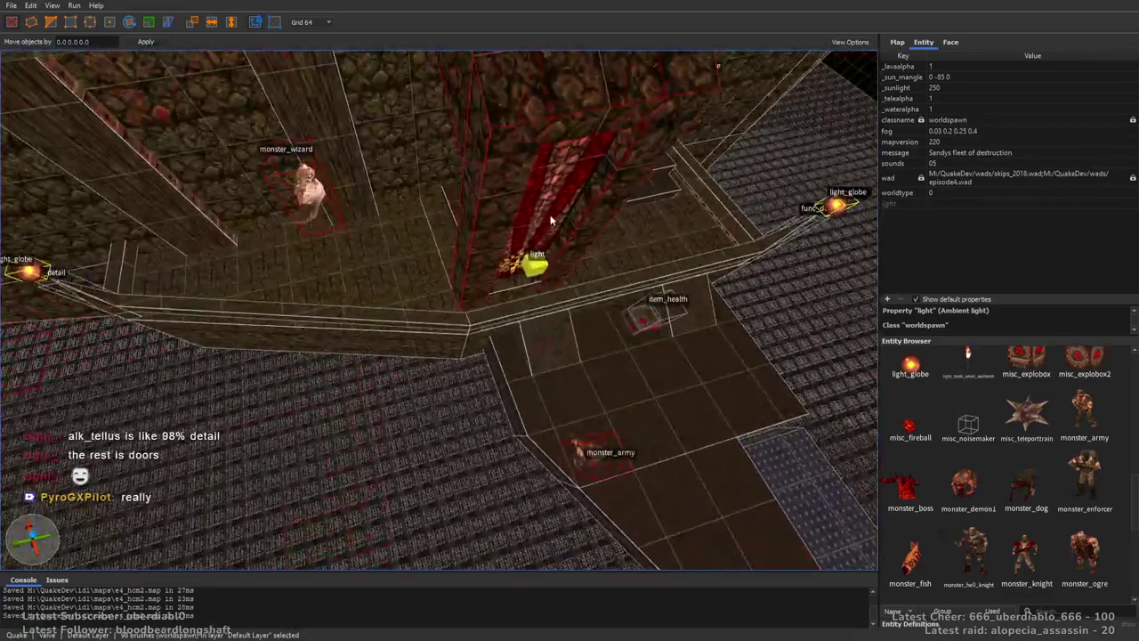
Add the remaining wing walkway brushes of the neighbouring ship, turn the selection into a func_detail entity and deselect it.
left_click(709, 308)
right_click_drag(709, 419, 626, 301)
mouse_move(727, 270)
right_mouse_down()
mouse_move(682, 255)
mouse_move(612, 264)
mouse_move(593, 247)
mouse_move(460, 354)
right_mouse_up()
left_click(534, 386, "ctrl")
left_click(610, 384, "ctrl")
left_click(547, 305, "ctrl")
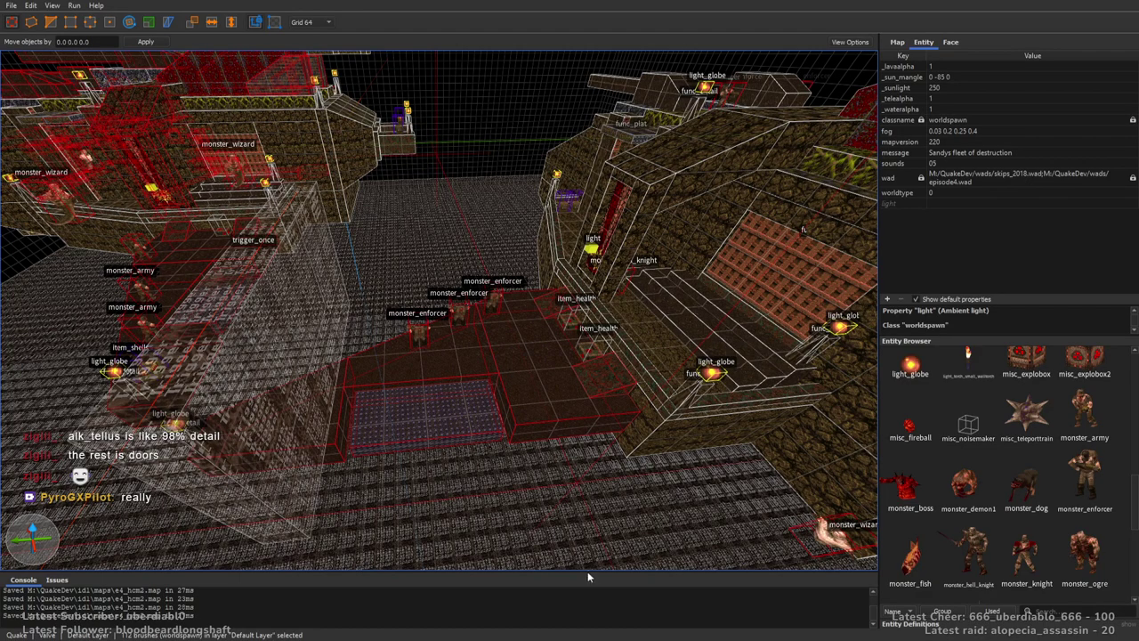
key("Escape")
Select the railing brushes along the next ship's side deck beside the two health boxes.
right_click_drag(804, 532, 554, 393)
left_click(498, 436)
left_click(433, 463, "ctrl")
mouse_move(433, 463)
right_mouse_down()
mouse_move(544, 438)
mouse_move(486, 365)
right_mouse_up()
left_click(486, 366, "ctrl")
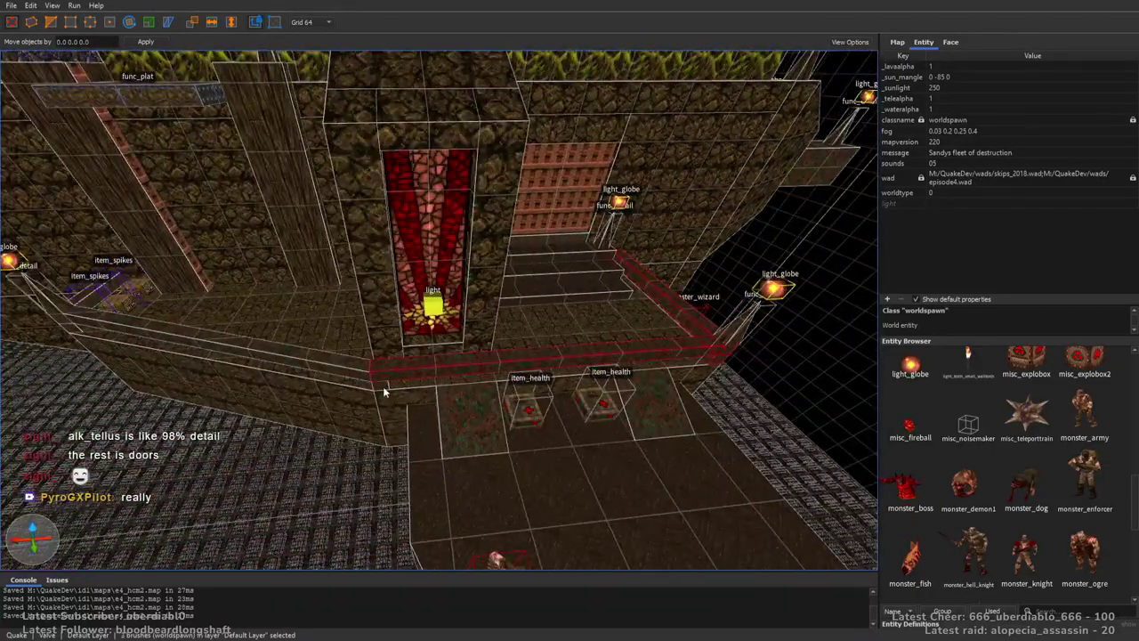
mouse_move(88, 307)
left_mouse_down("ctrl")
mouse_move(73, 332)
mouse_move(66, 314)
mouse_move(74, 300)
mouse_move(86, 354)
left_mouse_up("ctrl")
Add the rock banner archway on the ship's other side and the adjoining wing walkway brushes to the selection.
right_click_drag(236, 386, 537, 342)
left_click(597, 210, "ctrl")
left_click(610, 224, "ctrl")
left_click(498, 183, "ctrl")
key("ctrl+u")
right_click_drag(527, 172, 574, 242)
left_click(552, 279, "ctrl")
left_click(512, 291, "ctrl")
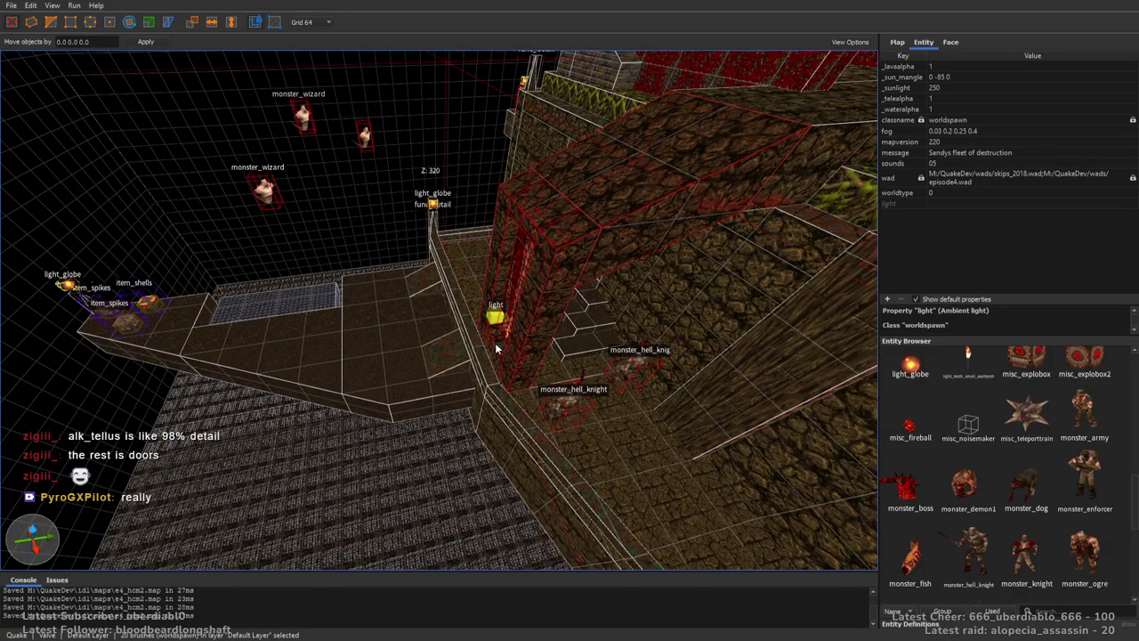
left_click(383, 360, "ctrl")
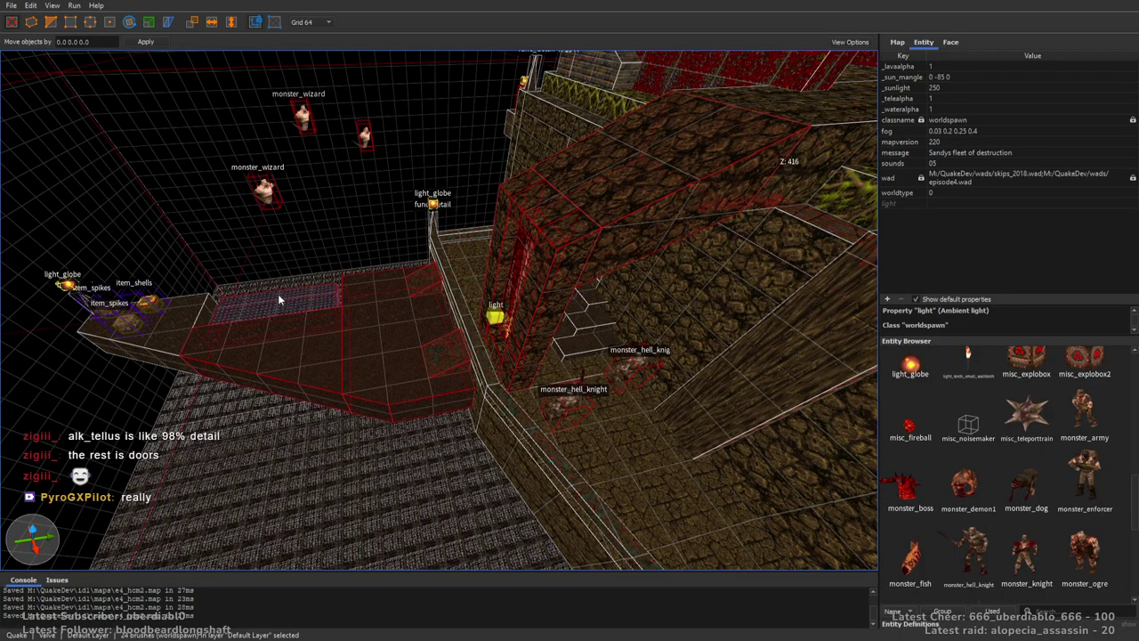
key("ctrl+u")
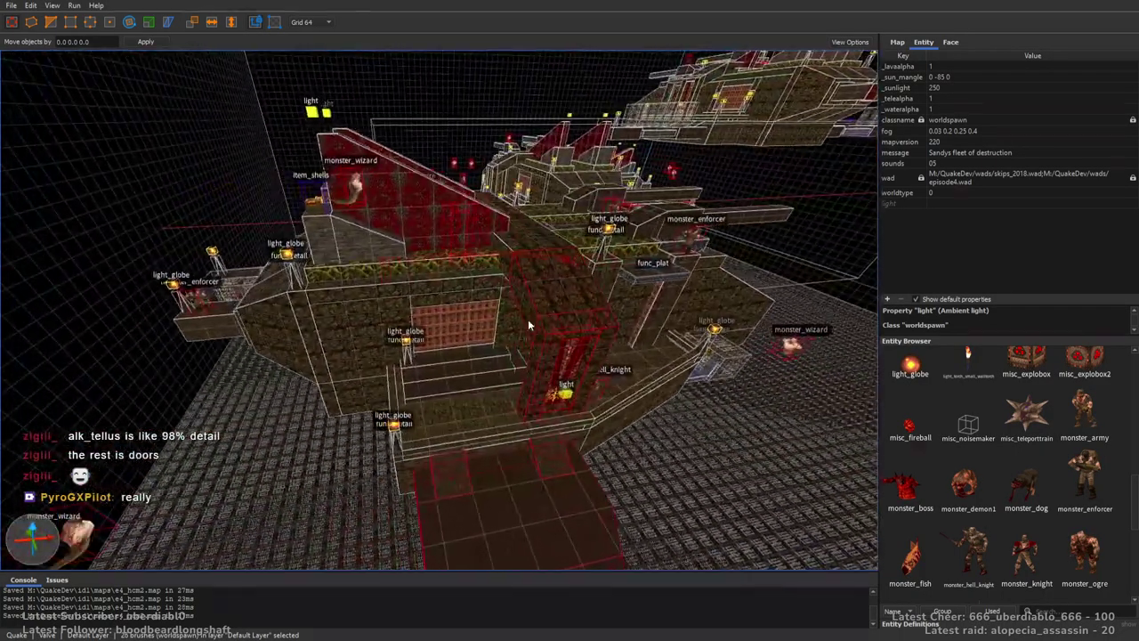
Add the rear walkway brushes, red tail fins and brick fin bases to the selection.
right_click_drag(528, 325, 595, 277, "alt")
right_click_drag(456, 283, 521, 316, "alt")
scroll(564, 241, "up", 2)
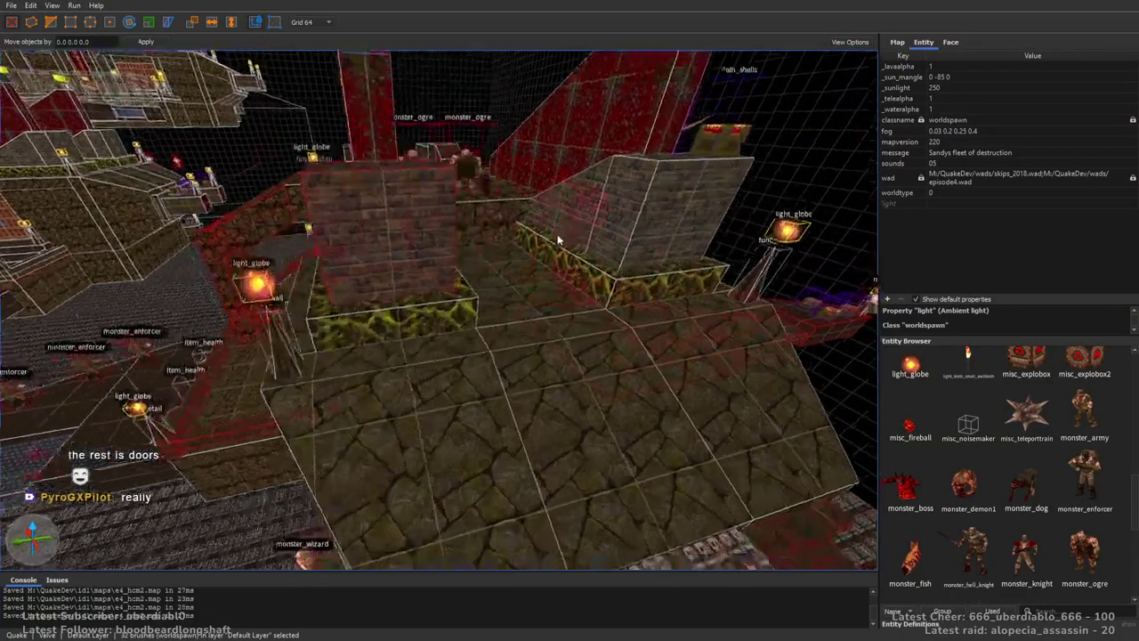
scroll(611, 287, "up", 1)
scroll(588, 287, "down", 3)
scroll(538, 247, "up", 2)
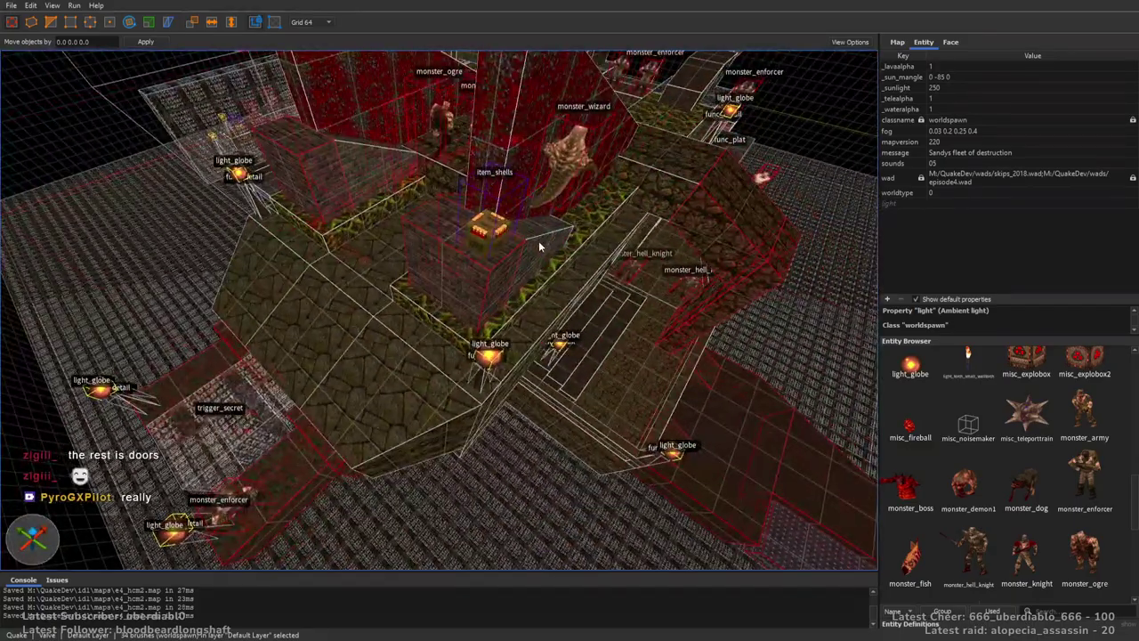
mouse_move(360, 154)
right_mouse_down("alt")
mouse_move(524, 225)
mouse_move(563, 264)
mouse_move(509, 303)
mouse_move(567, 257)
mouse_move(638, 303)
mouse_move(508, 351)
right_mouse_up("alt")
Extend the selection with the top-deck cannons and the stone mount and gun barrel beneath the hull.
scroll(563, 263, "up", 2)
scroll(563, 263, "up", 2)
left_click(508, 351)
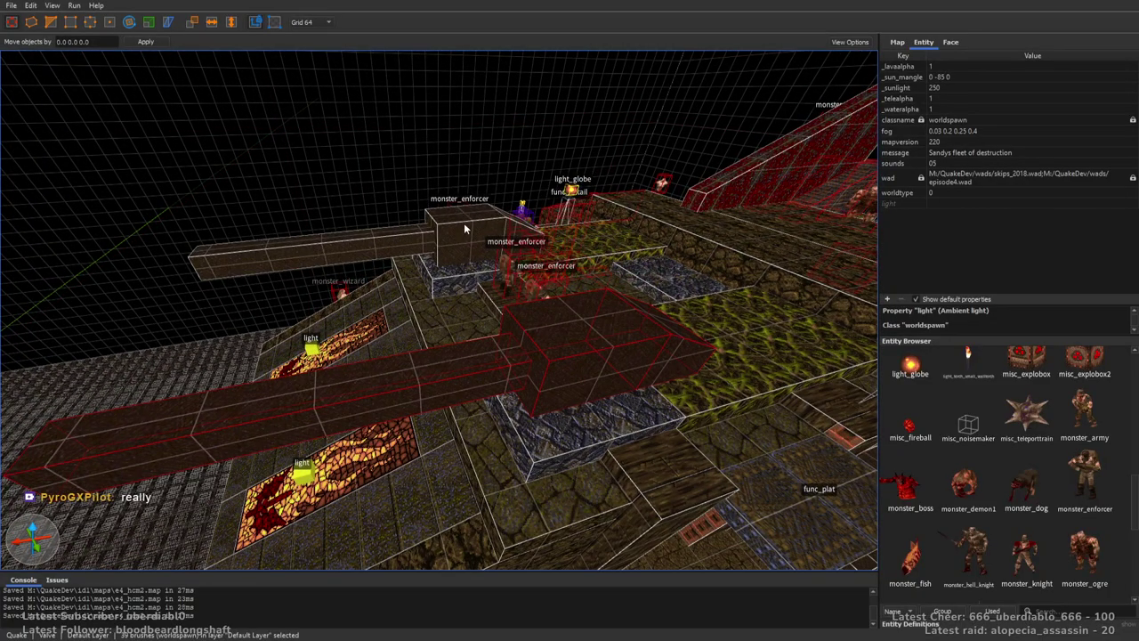
scroll(372, 253, "up", 5)
right_click_drag(585, 327, 680, 316)
left_click(409, 342, "ctrl")
left_click(398, 399, "ctrl")
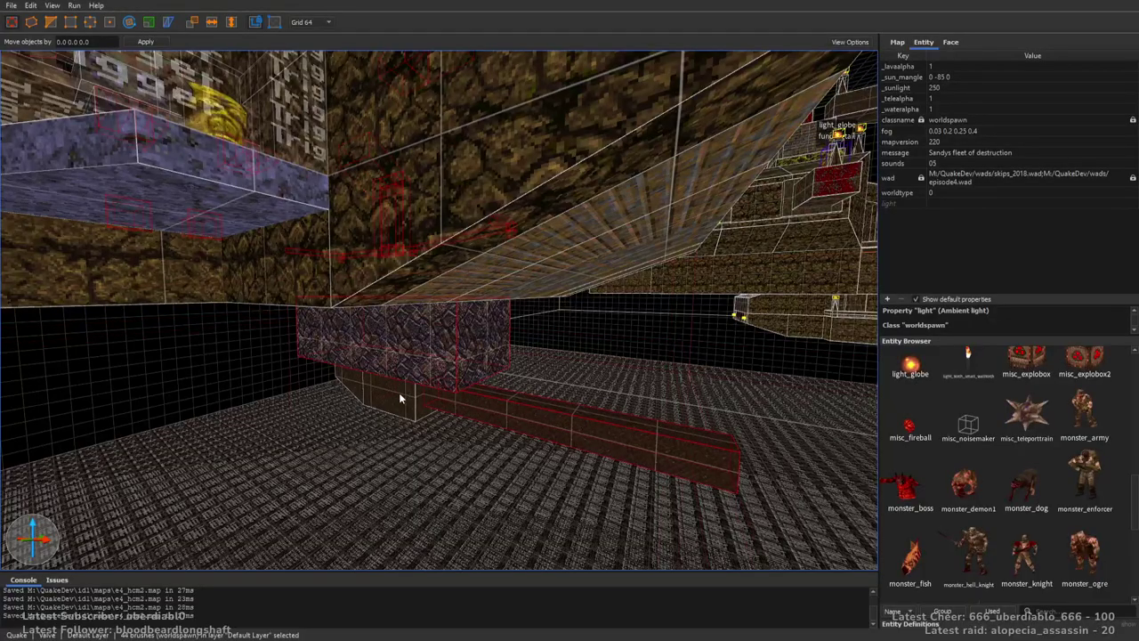
Add the brushes of the two wing walkways guarded by enforcers to the selection.
scroll(367, 388, "down", 5)
mouse_move(575, 330)
right_mouse_down()
mouse_move(713, 283)
mouse_move(585, 333)
mouse_move(485, 309)
right_mouse_up()
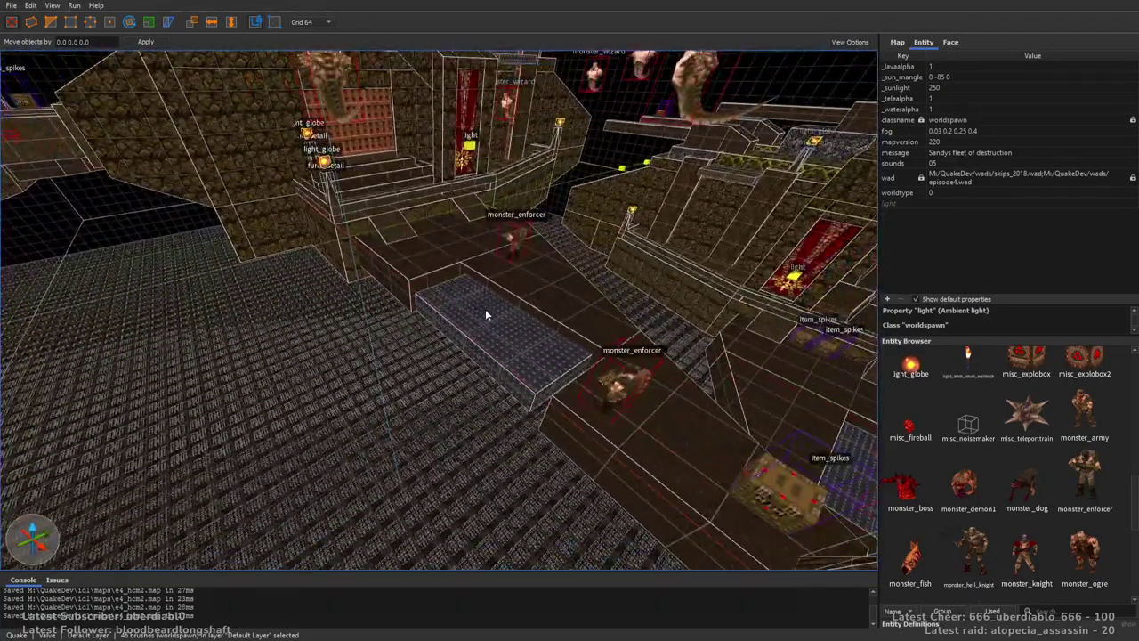
right_click_drag(645, 439, 508, 414)
left_click(508, 414)
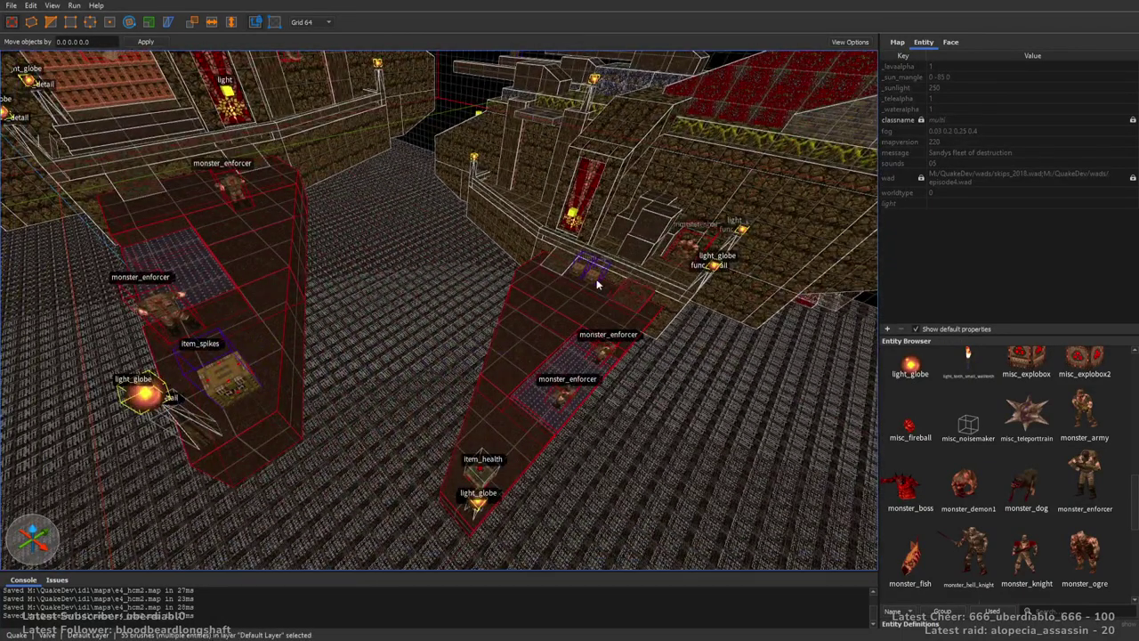
right_click_drag(351, 221, 598, 262)
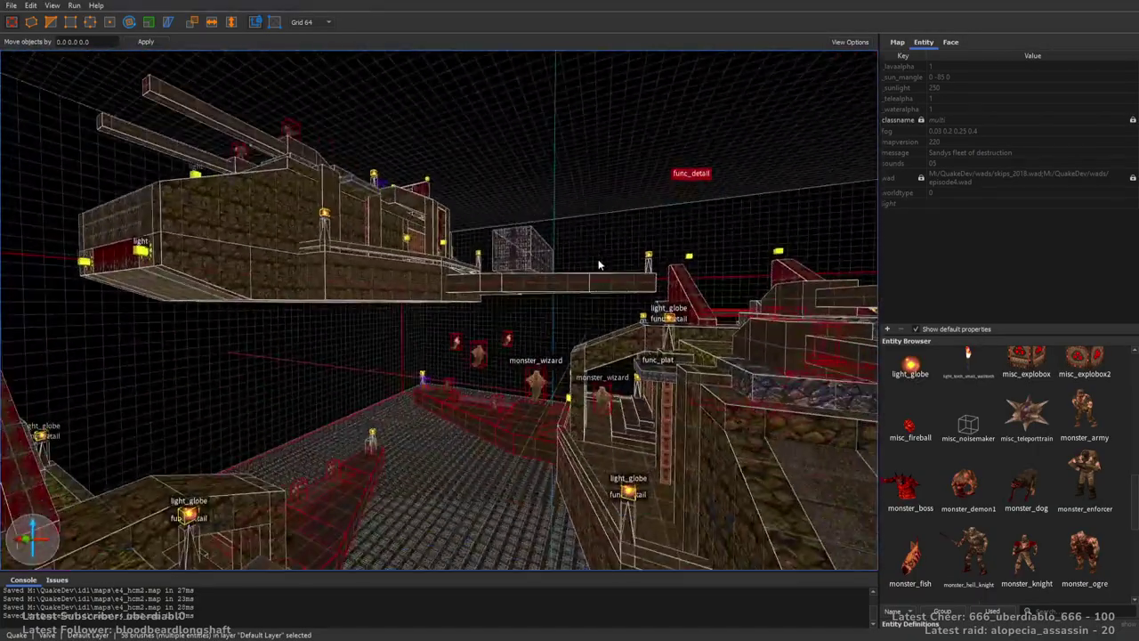
Add the upper ship's walkway beside the trigger_once volume and its side-deck railings to the selection.
mouse_move(625, 329)
right_mouse_down()
mouse_move(592, 282)
mouse_move(606, 349)
mouse_move(696, 358)
mouse_move(567, 361)
right_mouse_up()
mouse_move(601, 443)
right_mouse_down()
mouse_move(635, 419)
mouse_move(502, 353)
right_mouse_up()
left_click(444, 239, "ctrl")
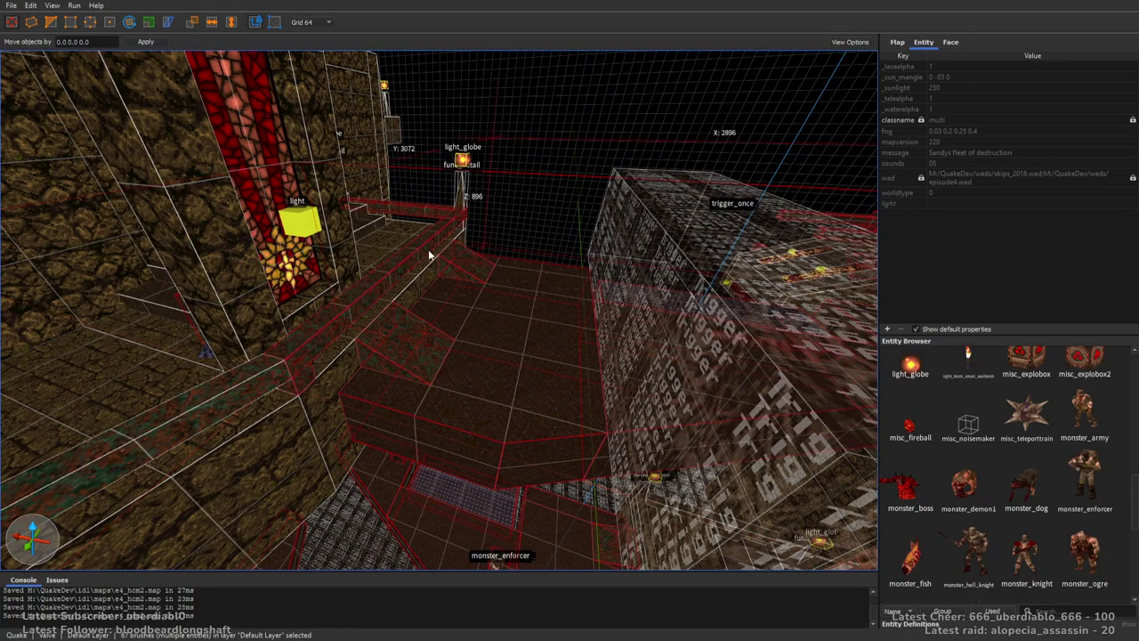
right_click_drag(557, 300, 249, 316)
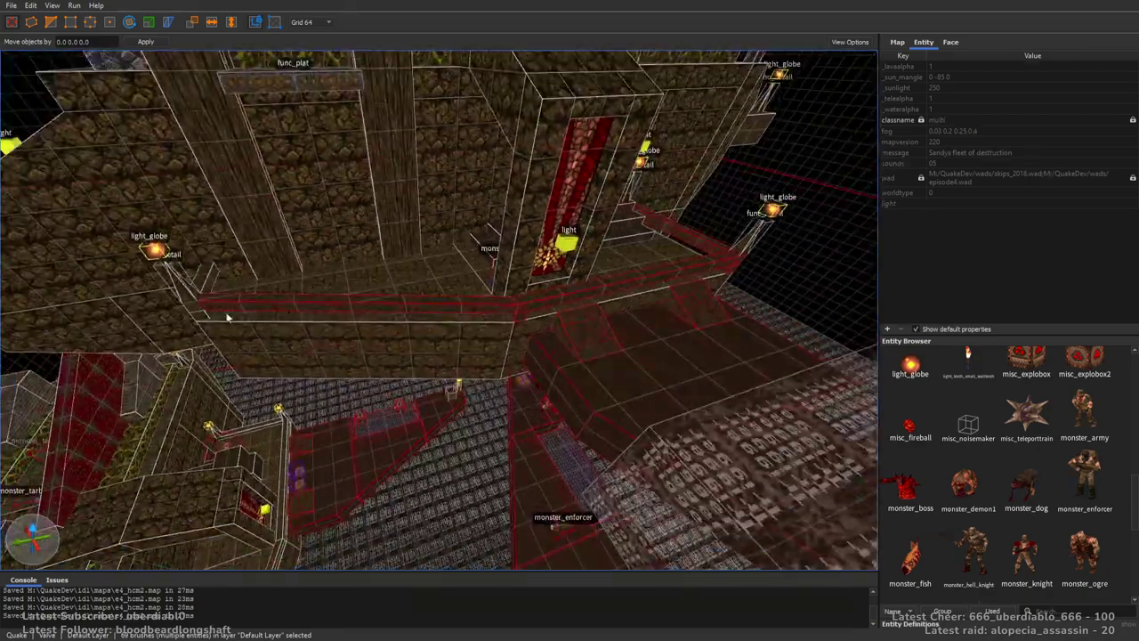
Add the rock archway brushes framing the upper ship's red banner window to the selection.
left_click(549, 205, "ctrl")
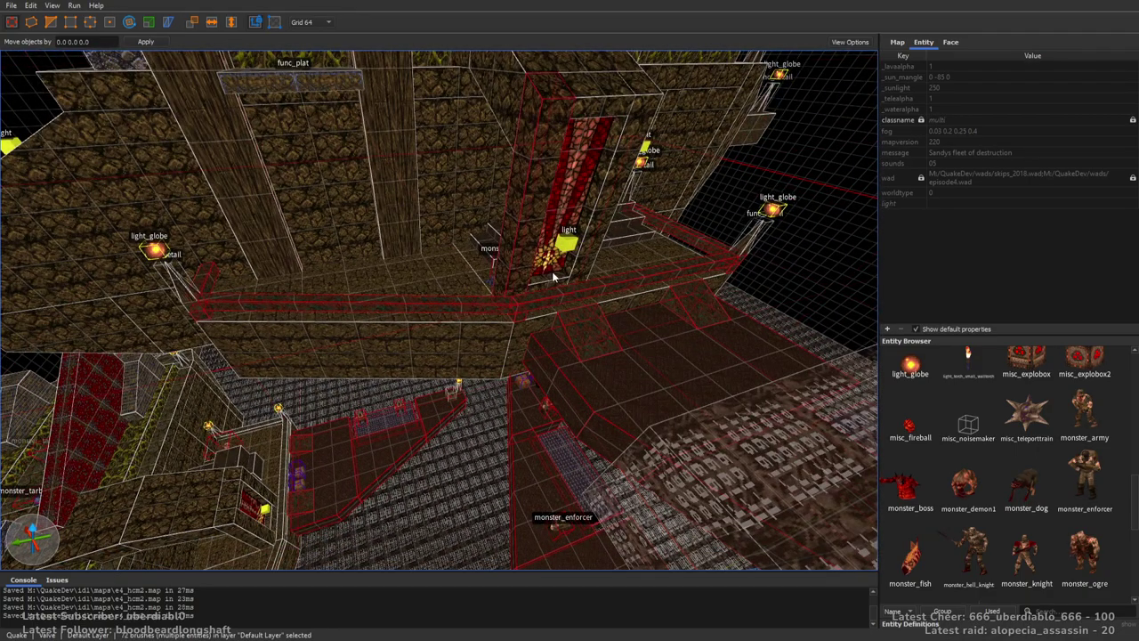
left_click(594, 107, "ctrl")
right_click_drag(575, 58, 637, 281)
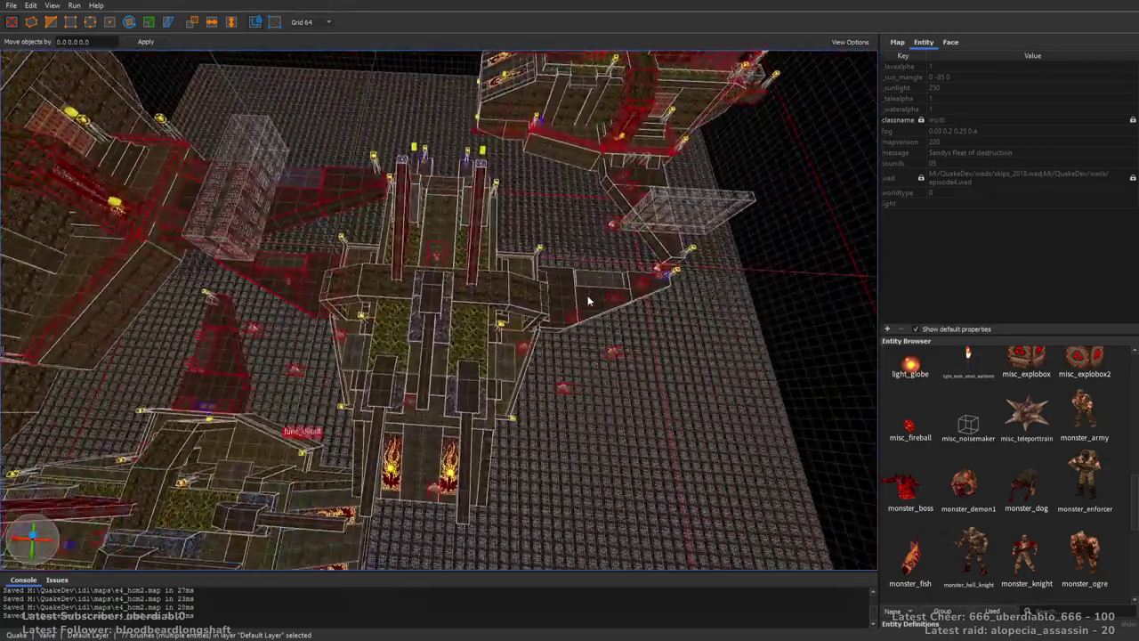
left_click(706, 478, "ctrl")
Start a new selection with the rock banner archway and the wing walkway brushes around the rockets.
mouse_move(655, 336)
right_mouse_down()
mouse_move(680, 337)
mouse_move(618, 263)
mouse_move(435, 281)
mouse_move(508, 338)
mouse_move(532, 281)
mouse_move(512, 367)
right_mouse_up()
left_click(511, 369)
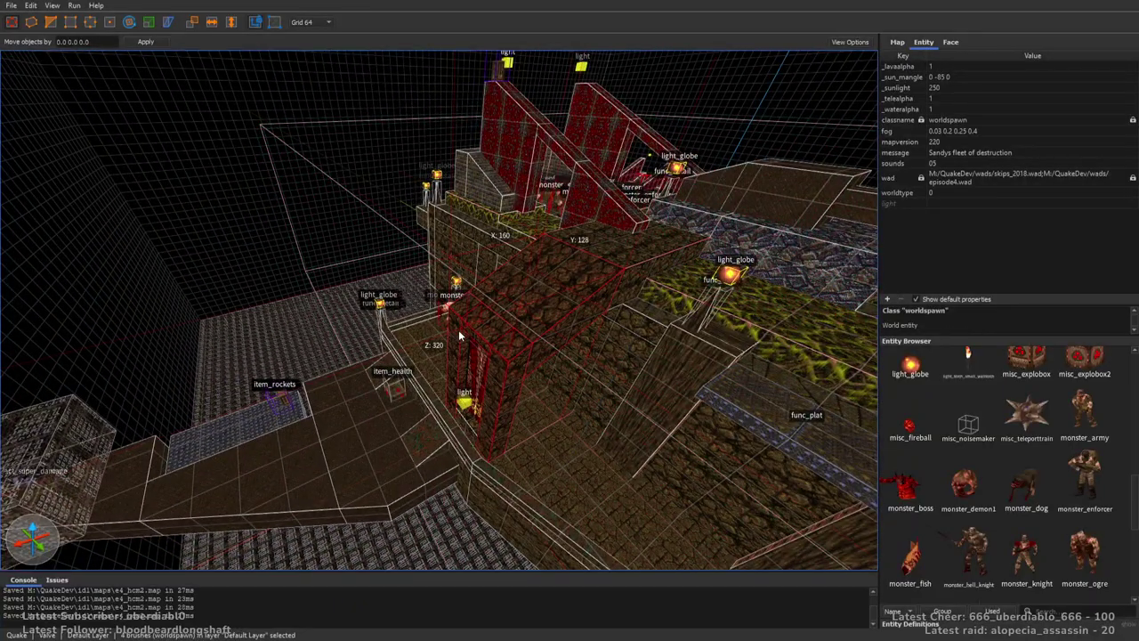
left_click(394, 483, "ctrl")
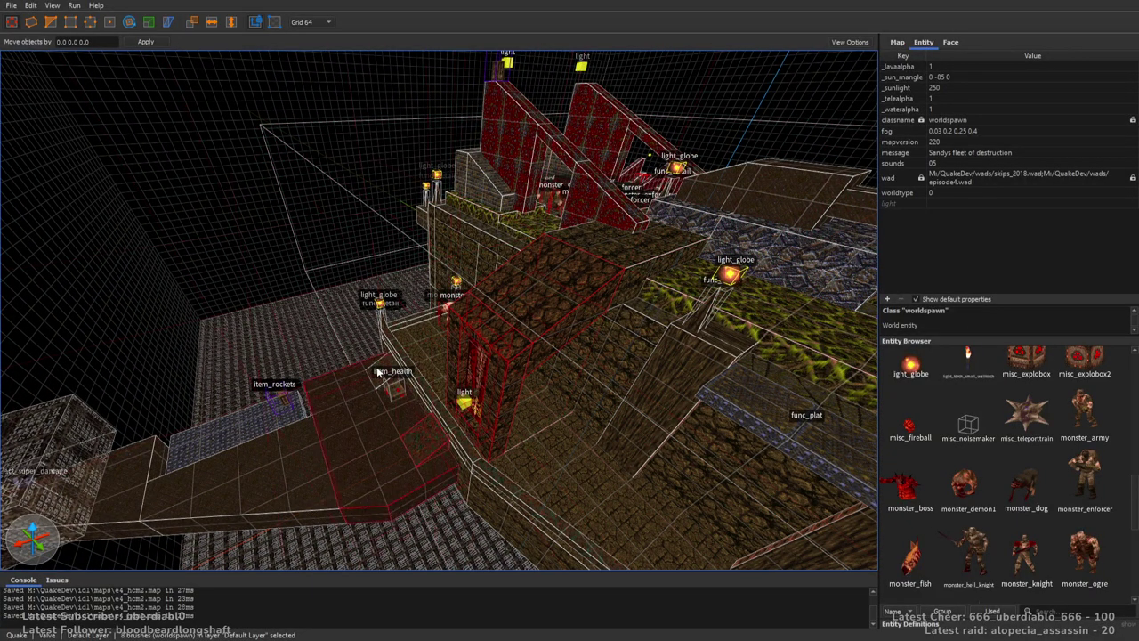
left_click(281, 483, "ctrl")
left_click(214, 425, "ctrl")
left_click(229, 373, "ctrl")
left_click(197, 454, "ctrl")
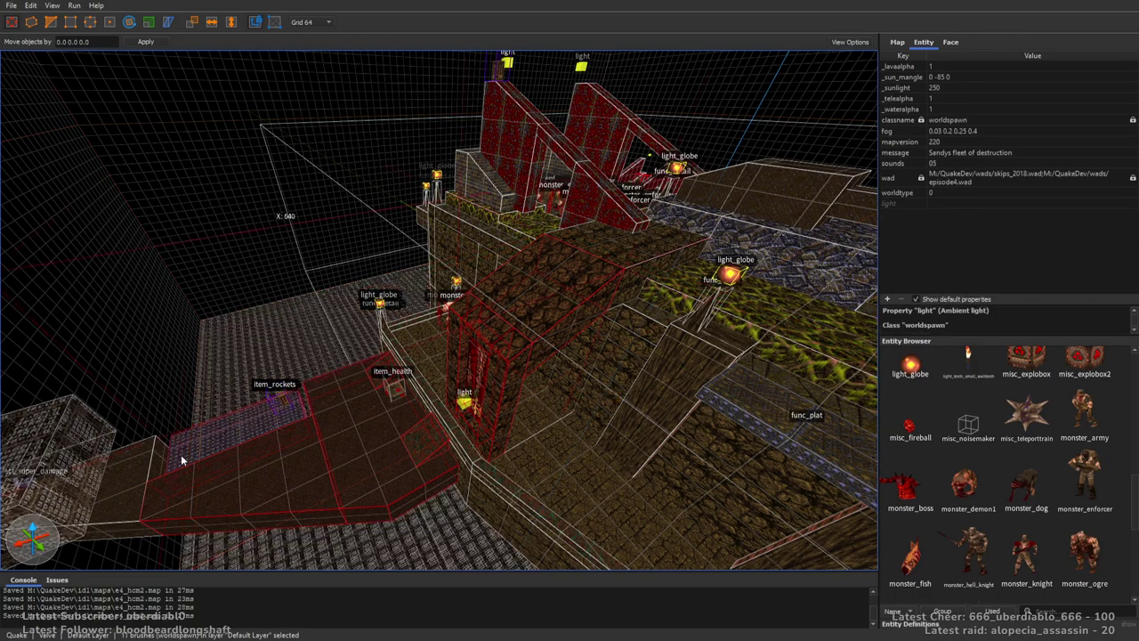
Add the wooden support posts beside the lift and the top-deck cannons to the selection.
right_click_drag(499, 397, 569, 326)
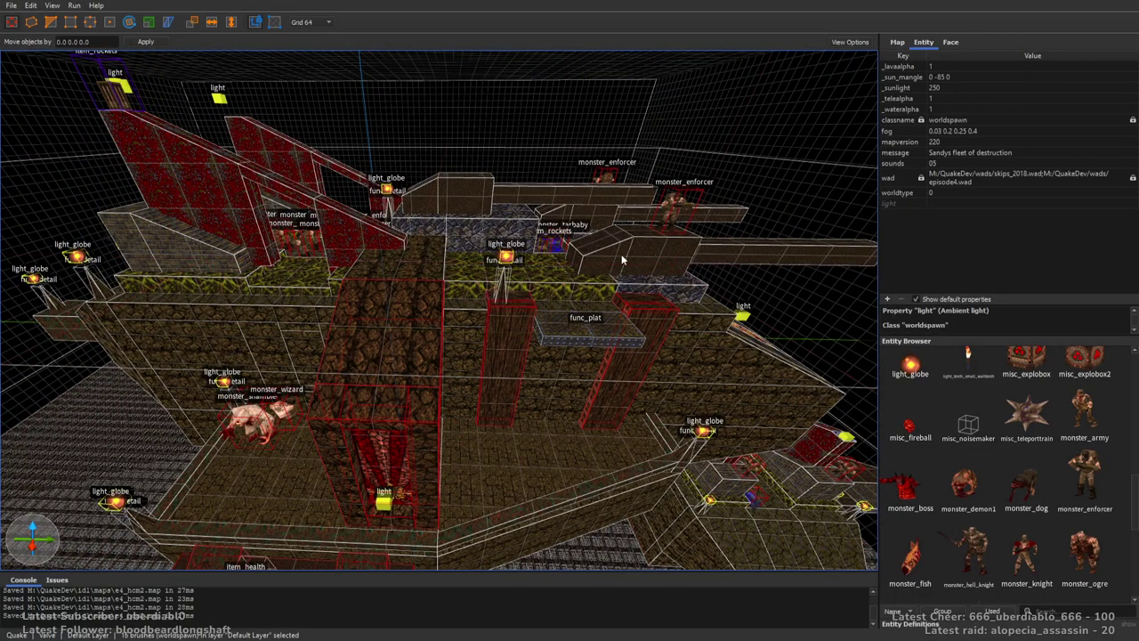
left_click(732, 240, "ctrl")
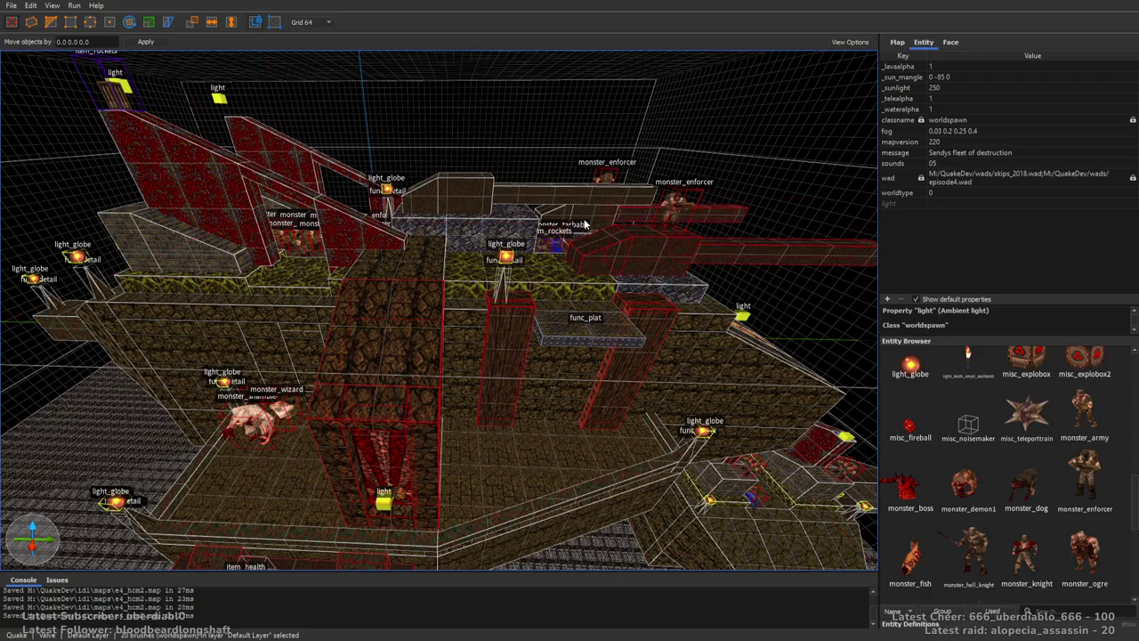
left_click(500, 201, "ctrl")
left_click(456, 192, "ctrl")
Add the brushes of the ship's red tail fins to the selection.
mouse_move(457, 192)
right_mouse_down()
mouse_move(560, 332)
mouse_move(563, 304)
right_mouse_up()
left_click(519, 324, "ctrl")
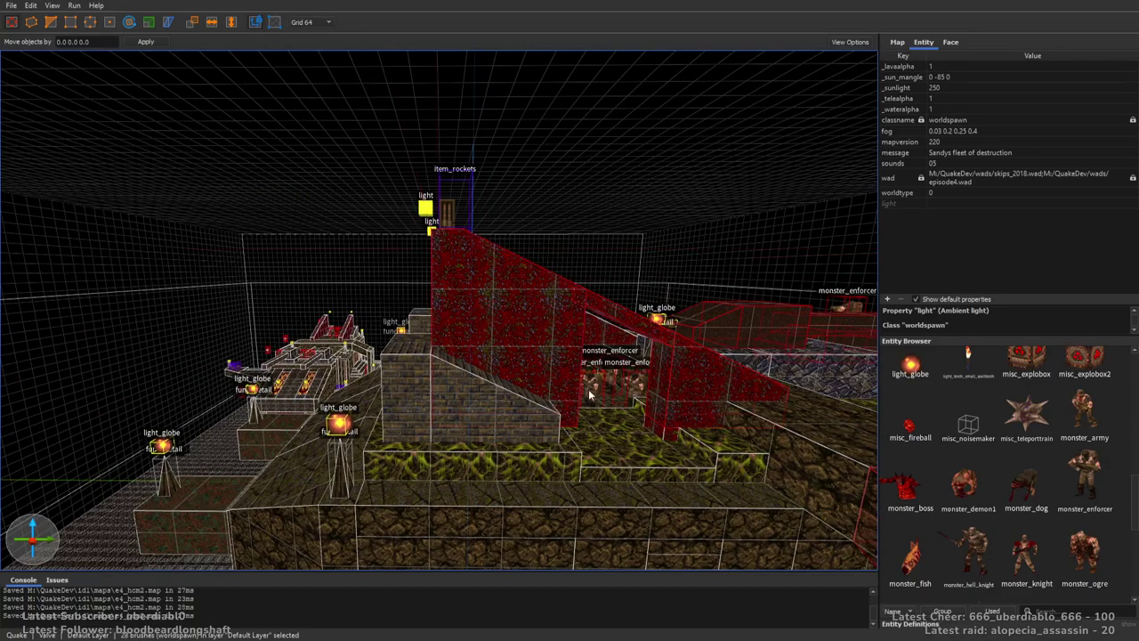
scroll(583, 387, "up", 6)
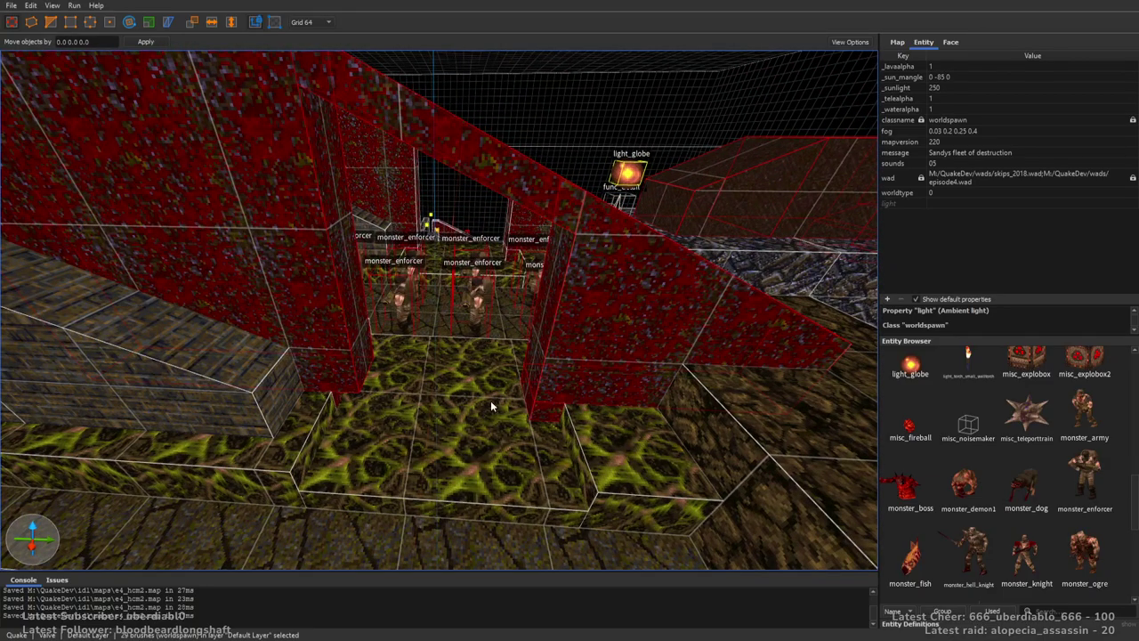
Add the remaining brushes of the red fin archways and the stone blocks in front of the fins to the selection.
scroll(488, 407, "up", 5)
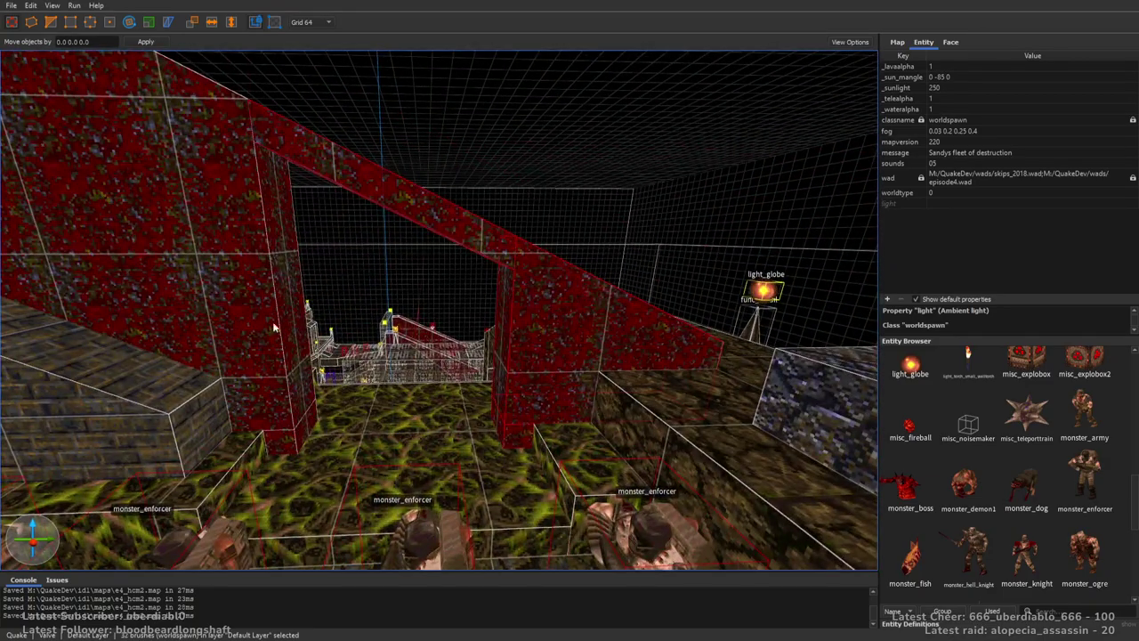
scroll(474, 364, "down", 6)
scroll(494, 392, "down", 6)
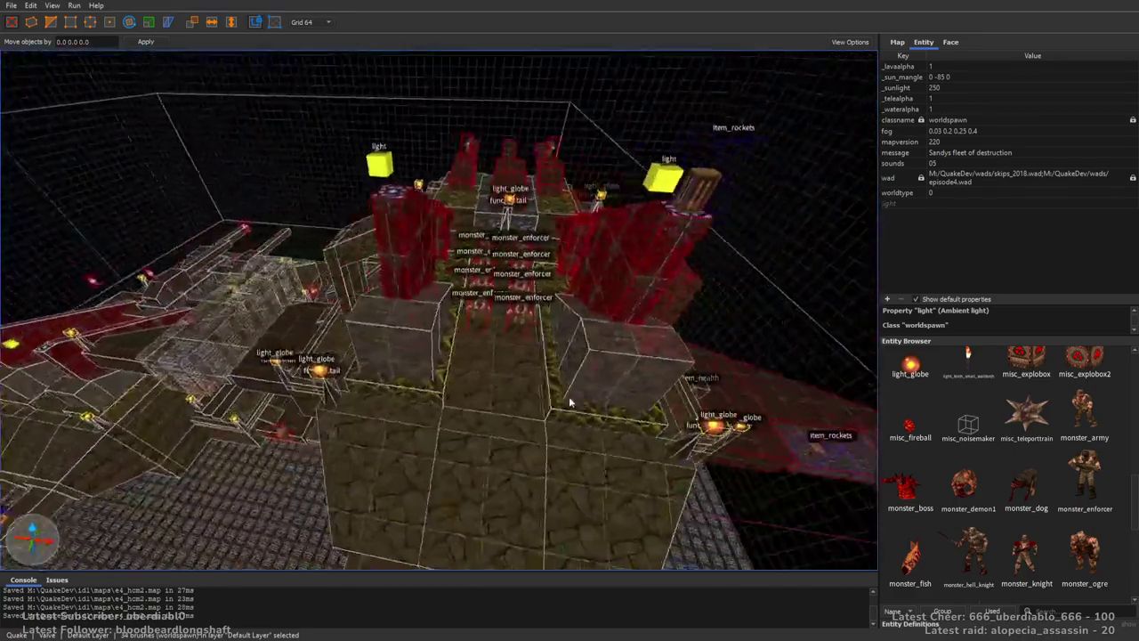
left_click(650, 331, "ctrl")
left_click(565, 350, "ctrl")
left_click(375, 307, "ctrl")
right_click_drag(565, 342, 450, 340)
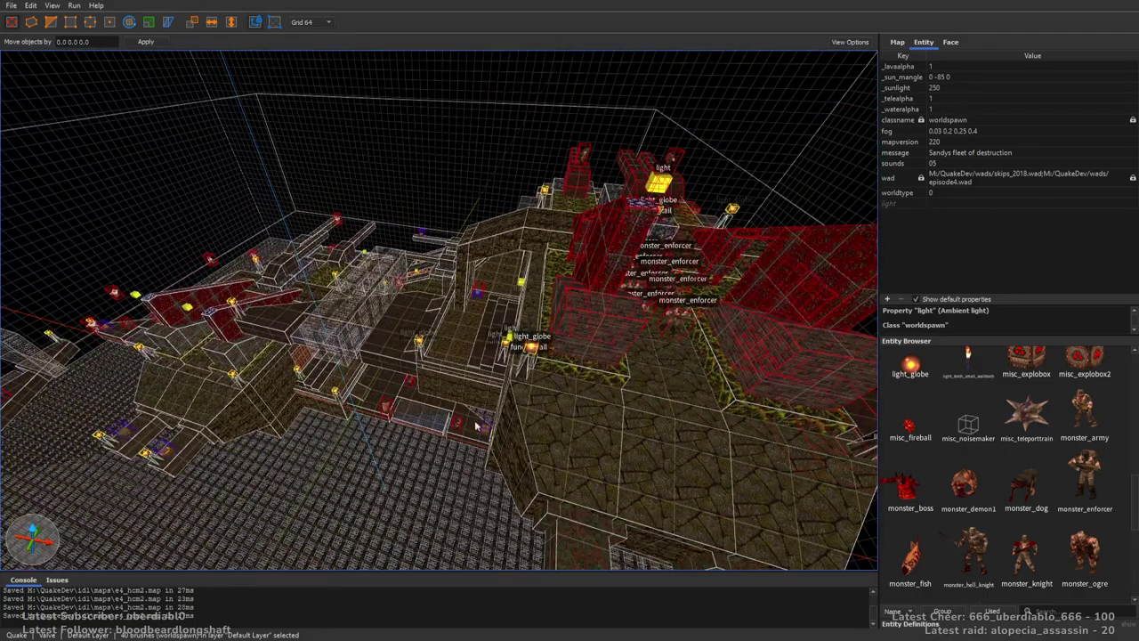
left_click(574, 338)
mouse_move(574, 338)
right_mouse_down()
mouse_move(677, 380)
mouse_move(631, 394)
mouse_move(715, 361)
mouse_move(649, 392)
mouse_move(722, 292)
mouse_move(574, 335)
right_mouse_up()
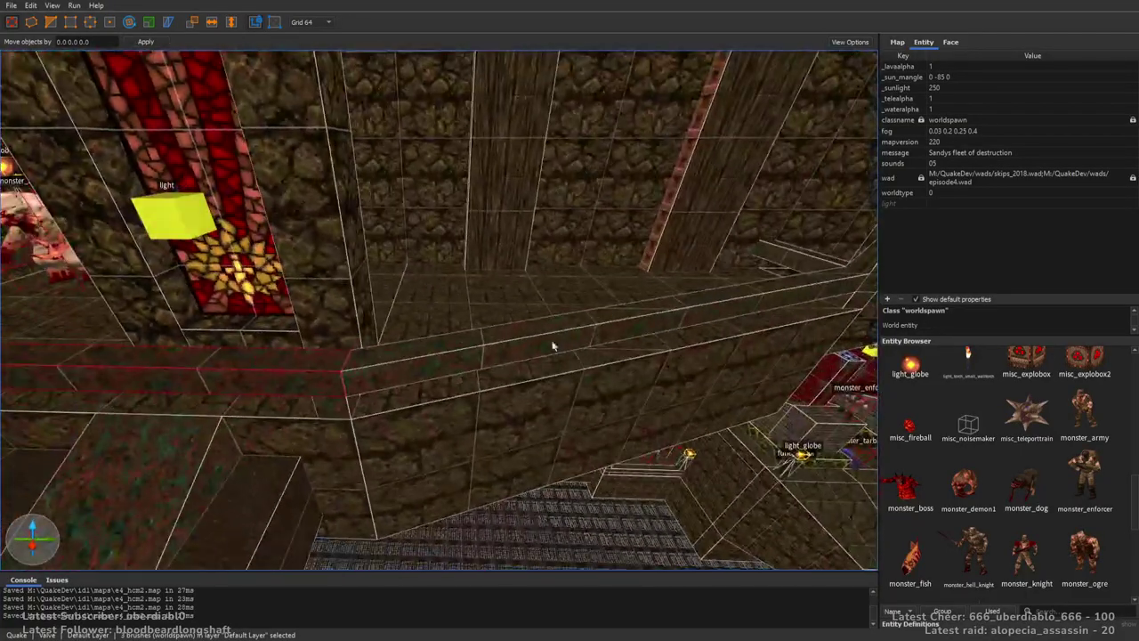
right_click_drag(459, 354, 576, 361)
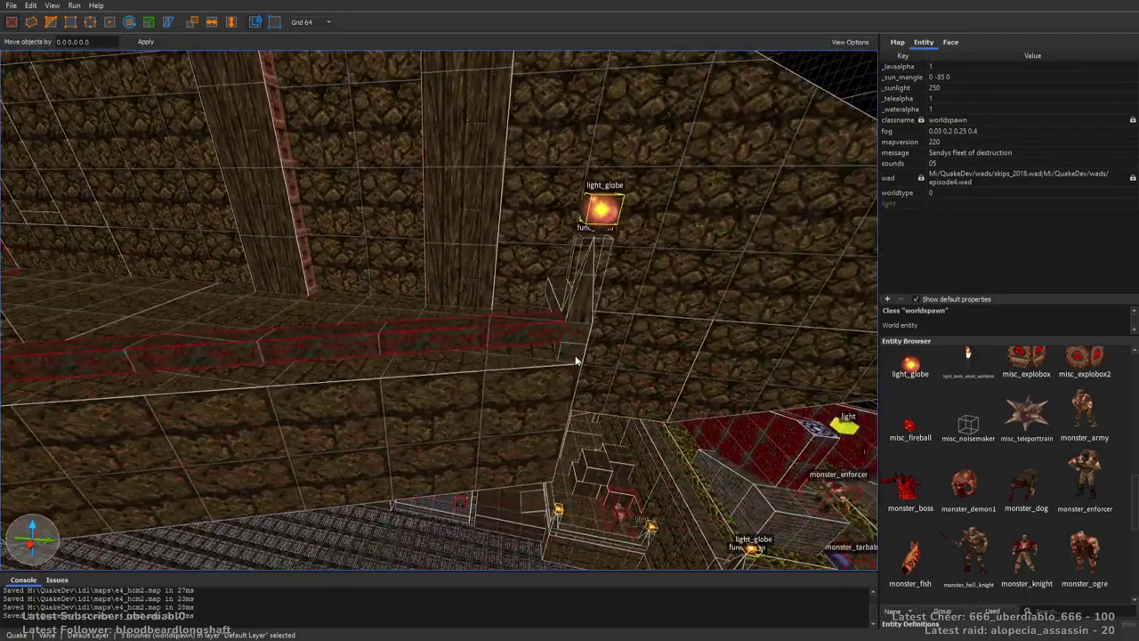
key("Escape")
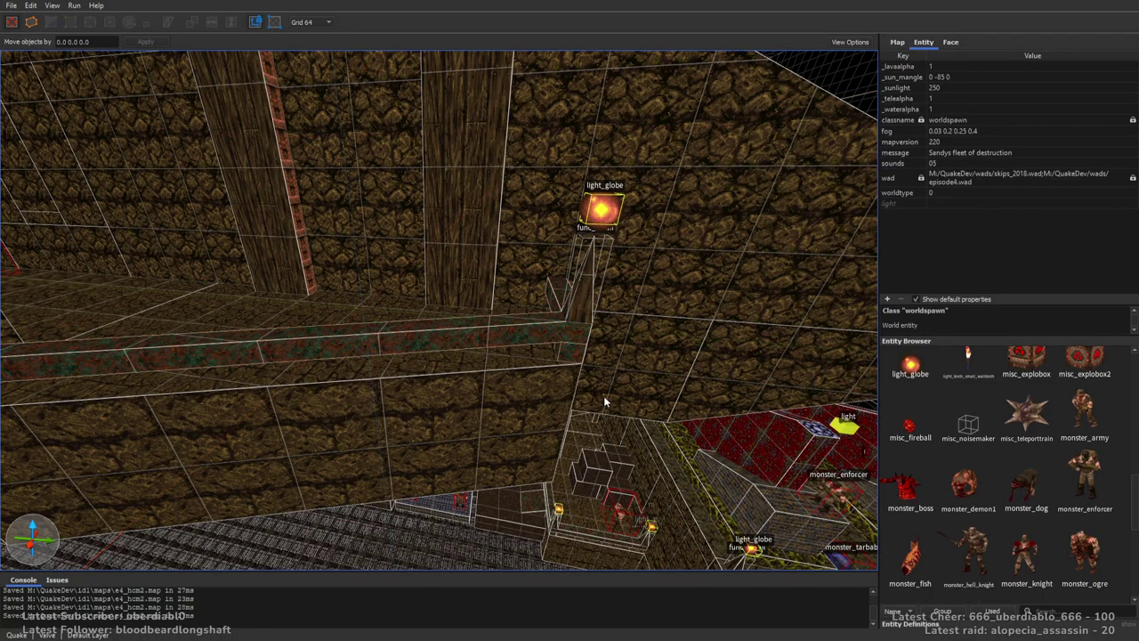
Hide the fleet's decorative brushes, including the raised blue rock block and the stone band crossing the upper ship's deck.
mouse_move(610, 310)
right_mouse_down()
mouse_move(597, 303)
mouse_move(509, 354)
mouse_move(491, 275)
mouse_move(492, 420)
right_mouse_up()
right_click_drag(421, 417, 587, 390)
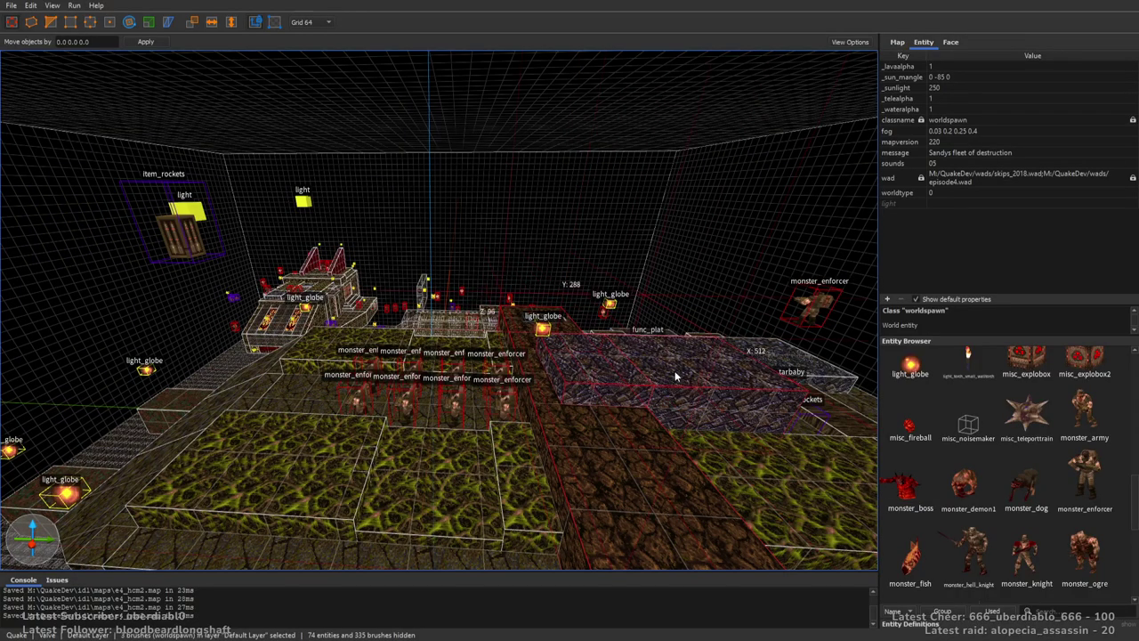
key("ctrl+shift+h")
key("ctrl+z")
mouse_move(728, 526)
right_mouse_down()
mouse_move(570, 367)
mouse_move(491, 338)
mouse_move(597, 340)
mouse_move(457, 283)
right_mouse_up()
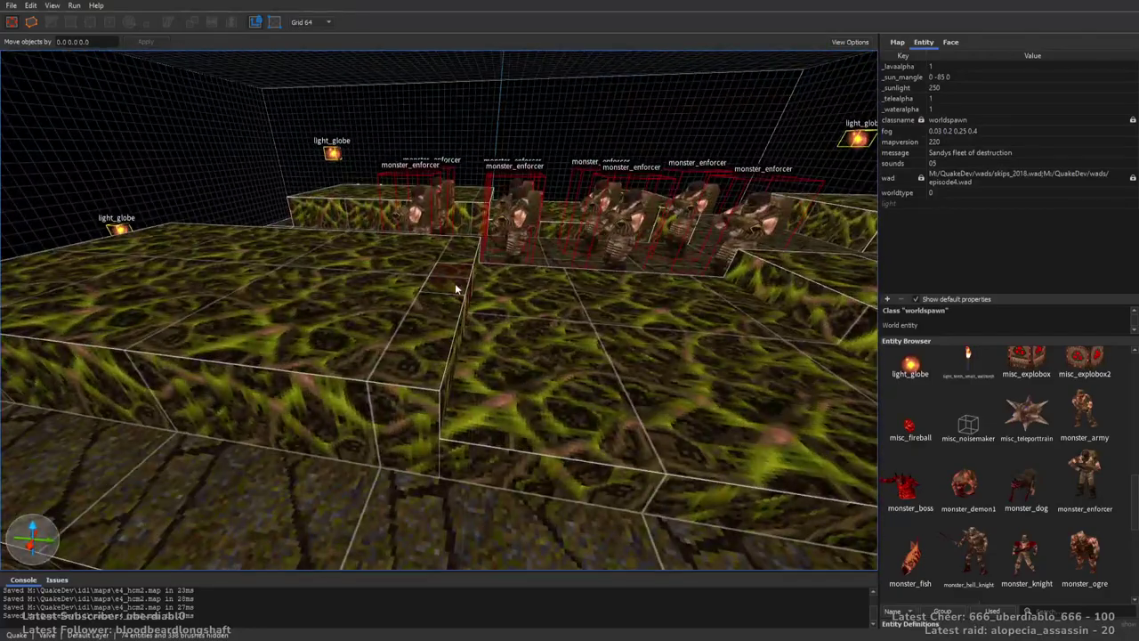
Set the grid size to 16 and hide the small square brush set into the green deck slab.
key("5")
scroll(588, 338, "down", 3)
key("ctrl+space")
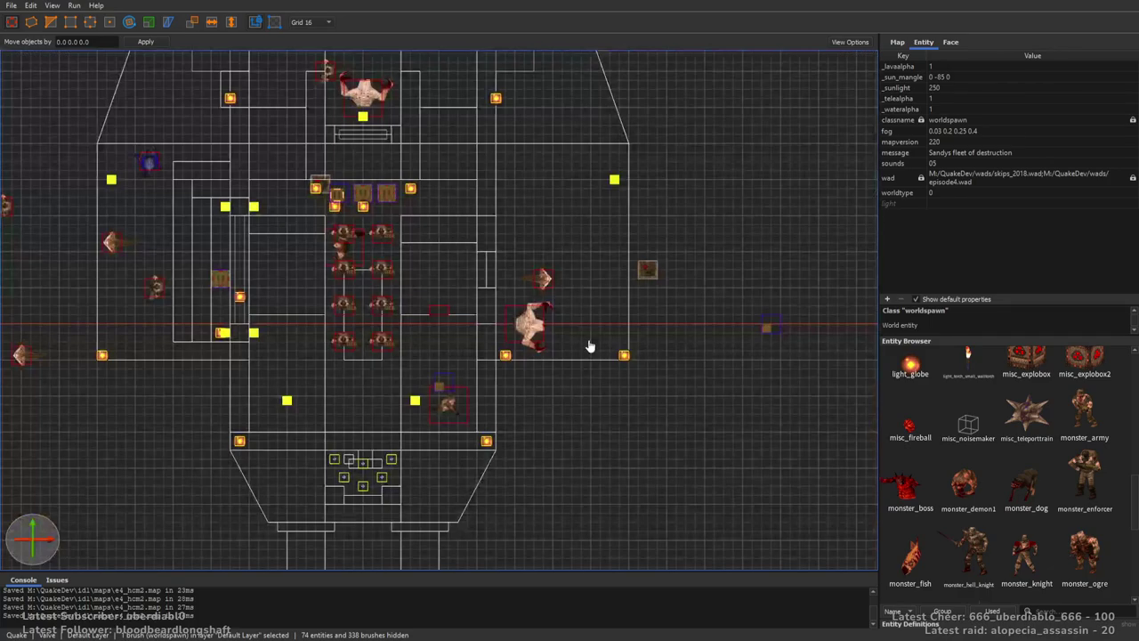
key("ctrl+space")
key("ctrl+space")
key("ctrl+space")
scroll(569, 345, "up", 2)
scroll(570, 345, "down", 2)
key("ctrl+shift+h")
scroll(412, 261, "up", 3)
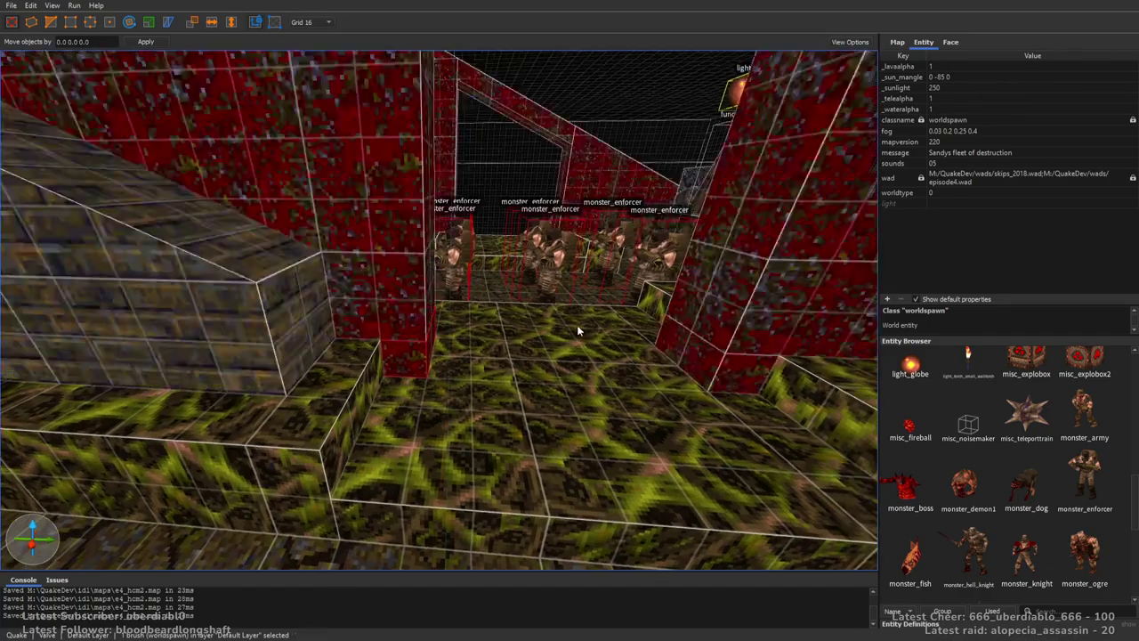
scroll(516, 438, "down", 8)
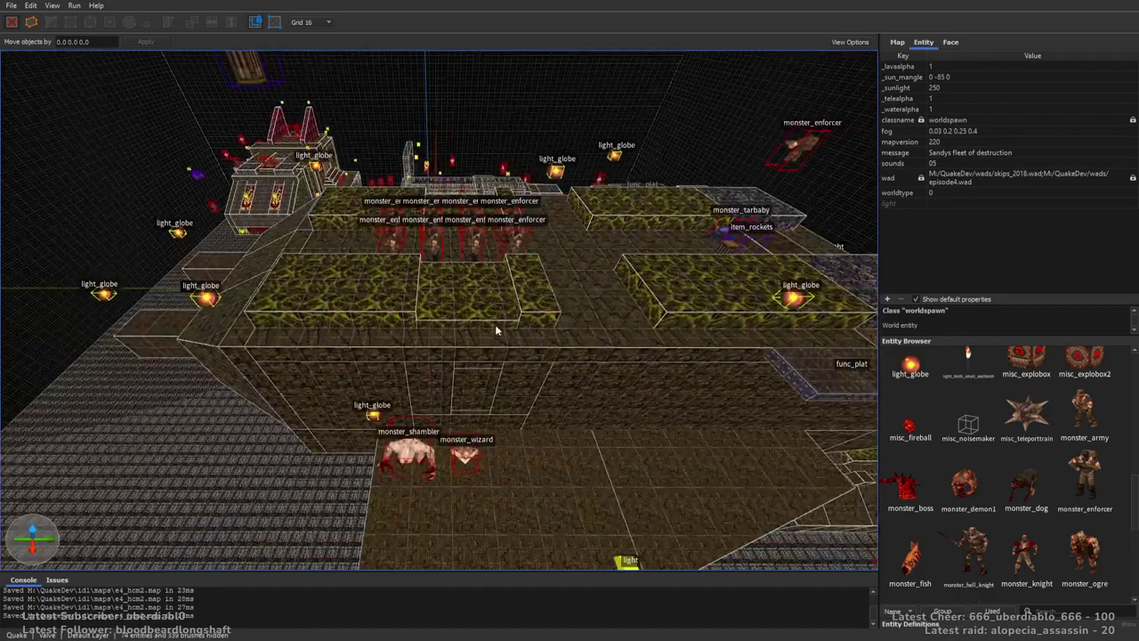
Select the green slabs, blue rock blocks and brown connecting blocks on the upper ship's top deck.
left_click(480, 304)
right_click_drag(508, 208, 402, 291)
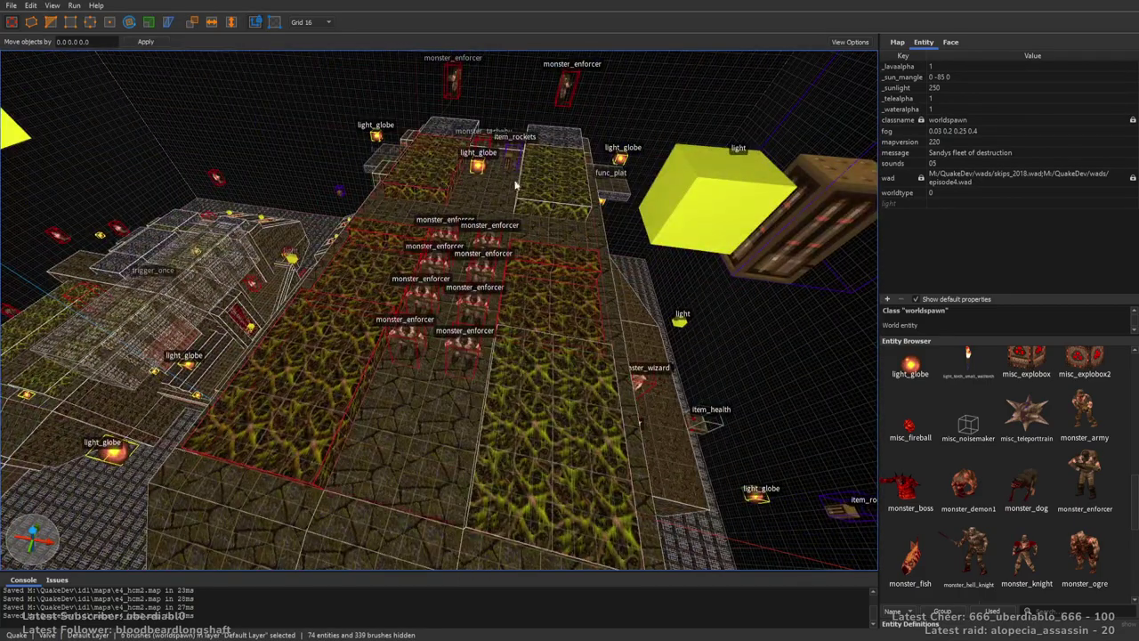
scroll(495, 183, "up", 6)
right_click_drag(495, 188, 687, 260)
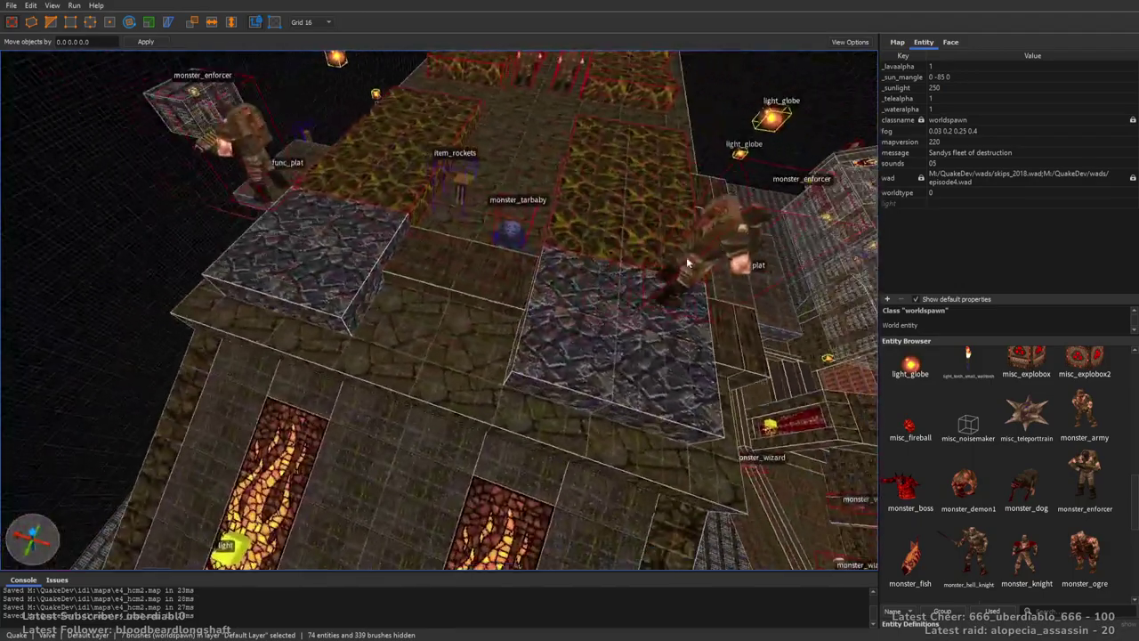
right_click_drag(461, 279, 487, 335)
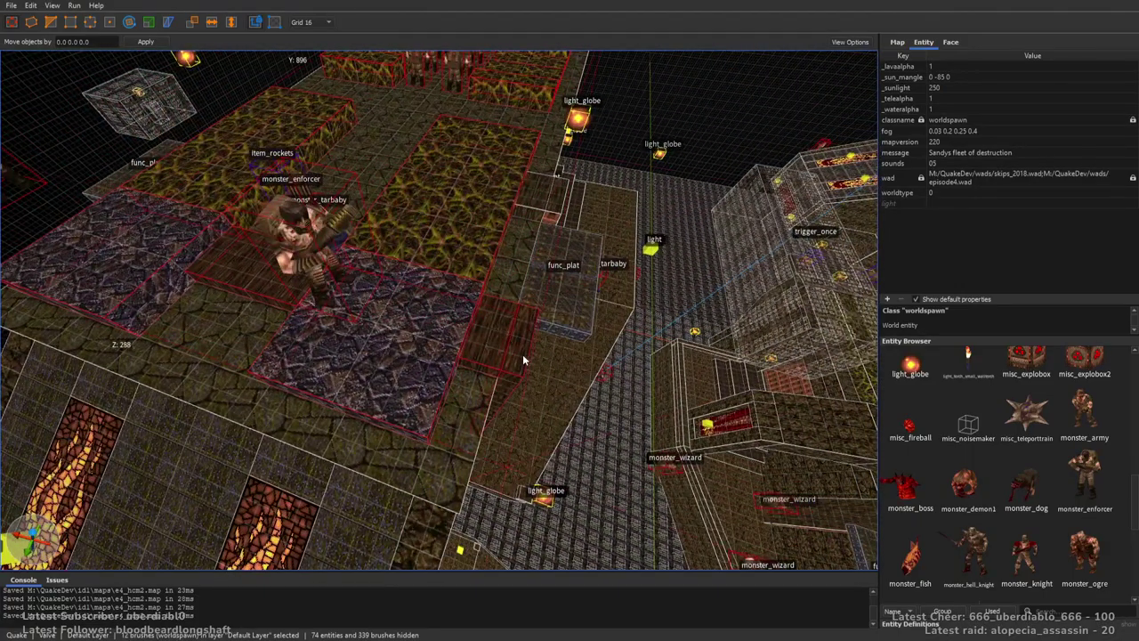
right_click_drag(541, 195, 535, 283)
Show all hidden objects to check the surrounding ship, and hide the selected deck brushes along with the earlier ones.
key("ctrl+shift+h")
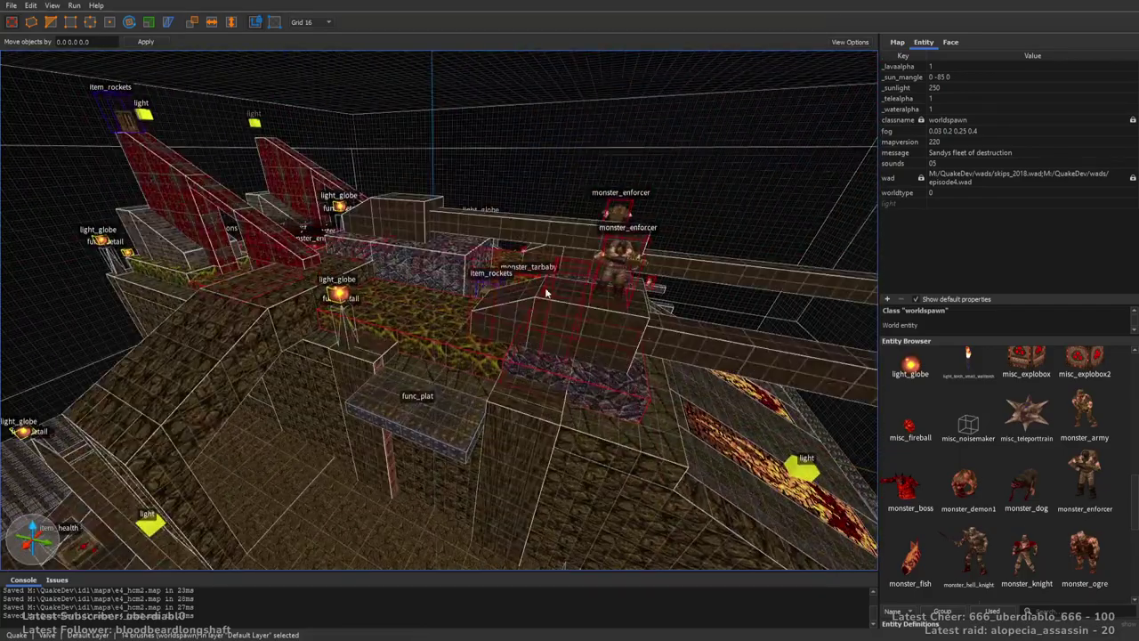
scroll(659, 480, "down", 10)
mouse_move(585, 334)
right_mouse_down()
mouse_move(559, 335)
mouse_move(583, 359)
mouse_move(513, 308)
mouse_move(626, 308)
mouse_move(585, 311)
right_mouse_up()
scroll(583, 359, "up", 15)
scroll(532, 311, "down", 10)
scroll(585, 312, "up", 12)
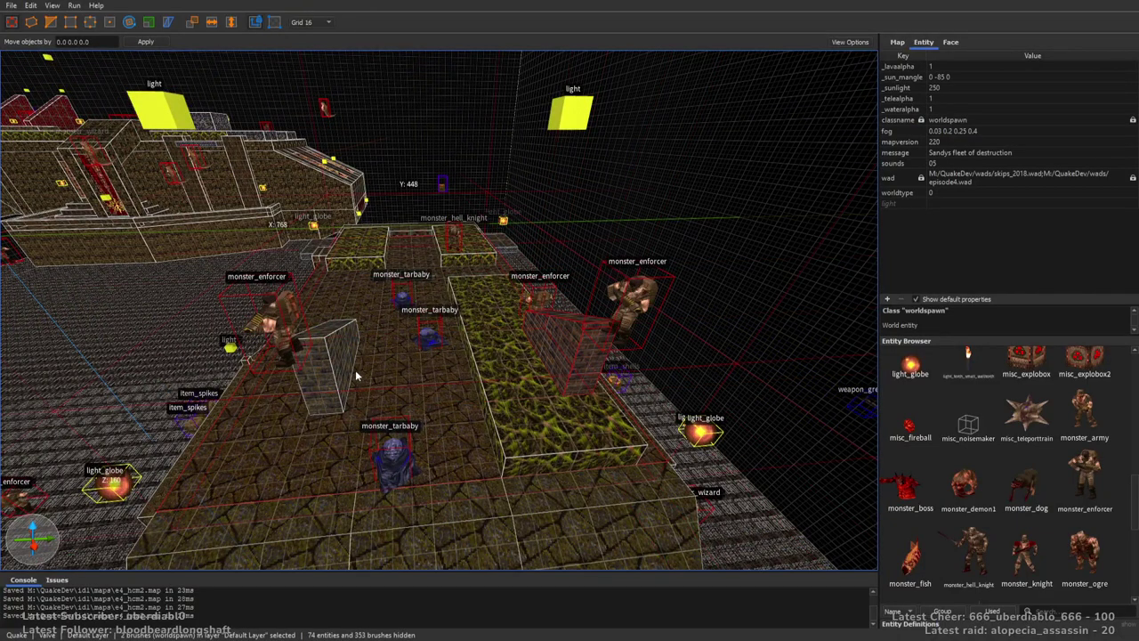
Select the brick wedges and green slabs on the lower ship's deck, leaving the hell knight out of the selection.
left_click(461, 257)
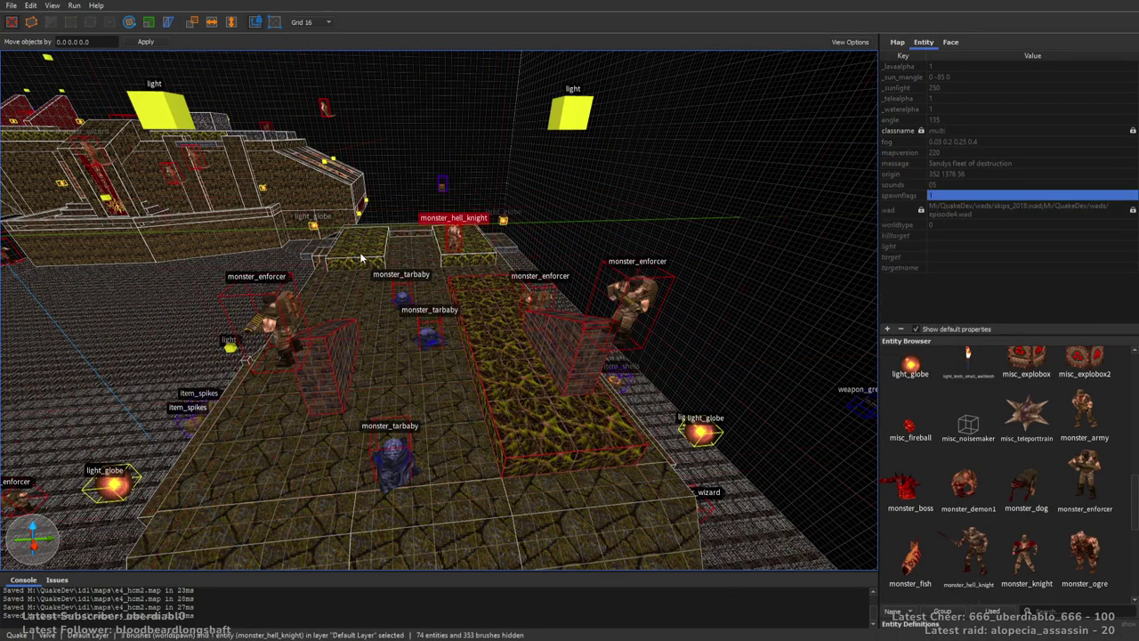
left_click(454, 243, "ctrl")
right_click_drag(454, 243, 495, 371)
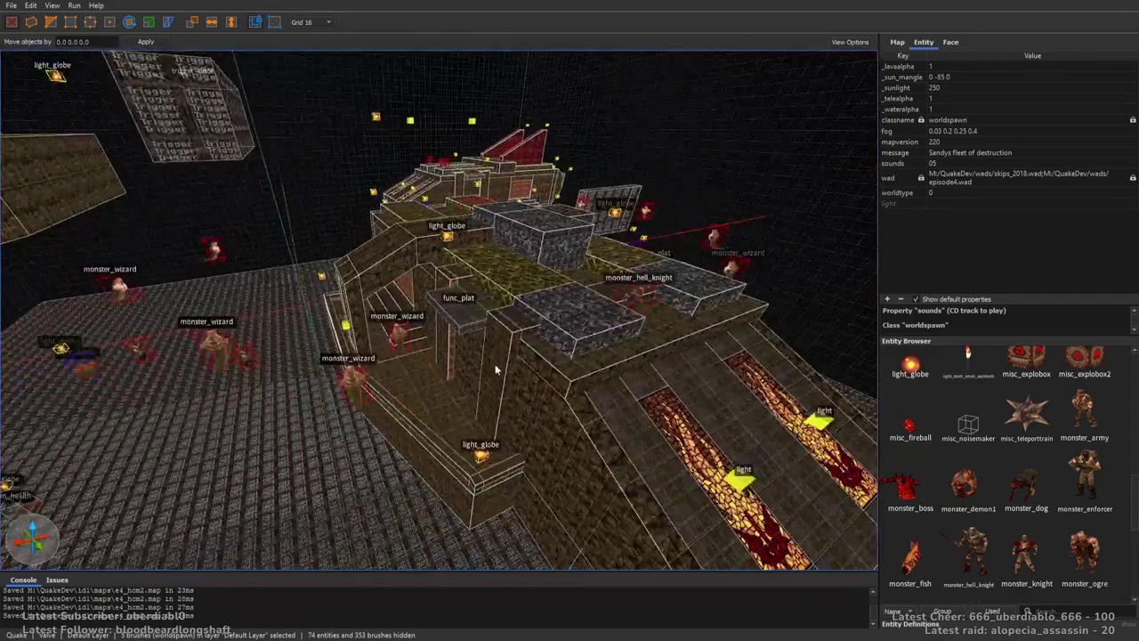
Add the rock overhang, the wooden supports and the side deck's edge trim brushes to the selection.
right_click_drag(513, 324, 555, 276)
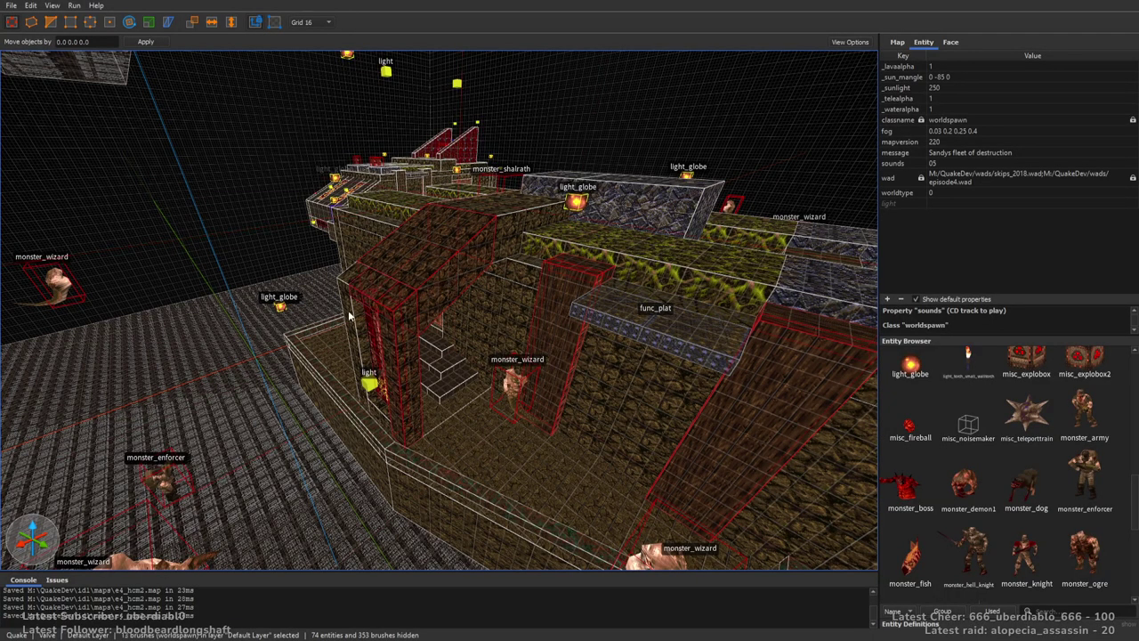
scroll(499, 420, "down", 10)
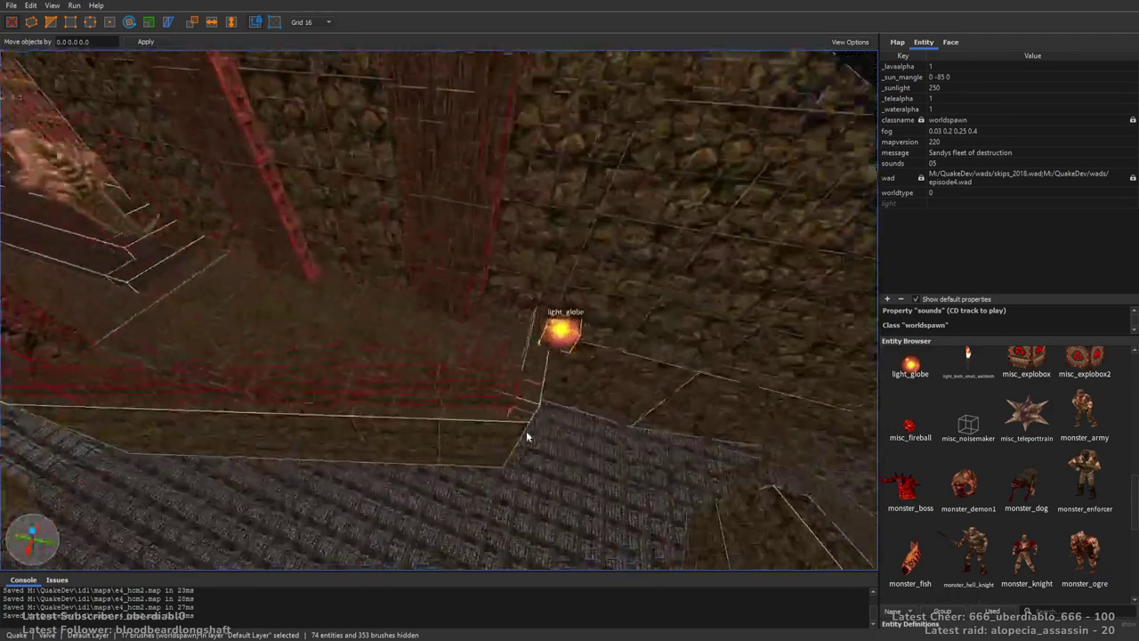
right_click_drag(545, 439, 423, 414)
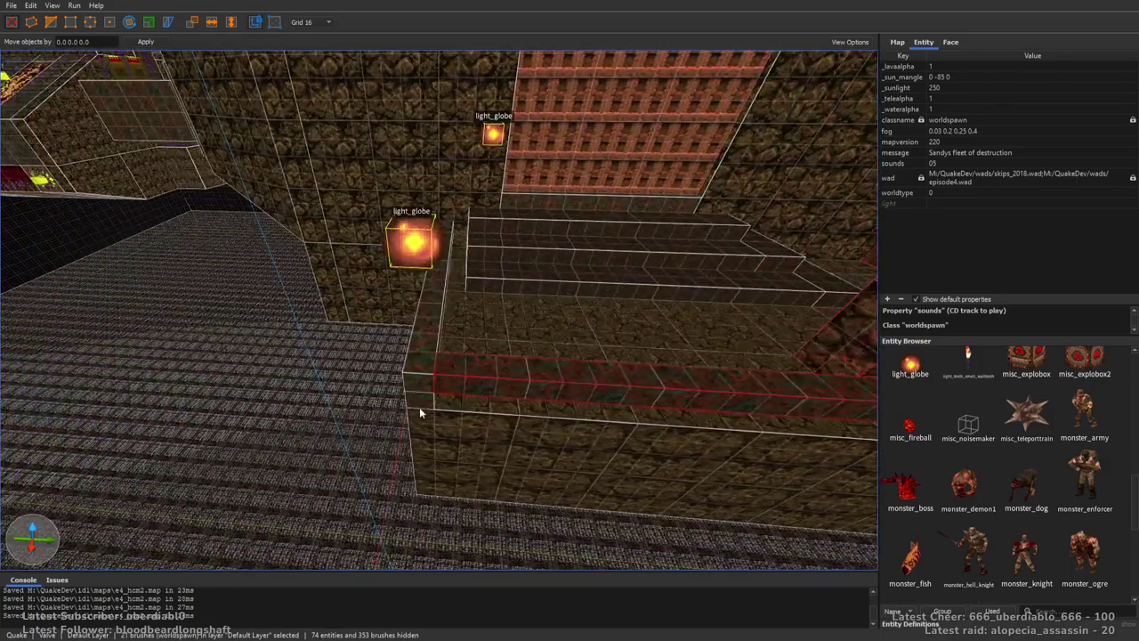
Add the green slabs, blue rock blocks and brown connecting block on the ship's top deck to the selection.
mouse_move(416, 369)
right_mouse_down()
mouse_move(526, 322)
mouse_move(554, 282)
mouse_move(613, 386)
mouse_move(643, 363)
mouse_move(587, 346)
right_mouse_up()
mouse_move(341, 305)
right_mouse_down()
mouse_move(483, 376)
mouse_move(491, 341)
right_mouse_up()
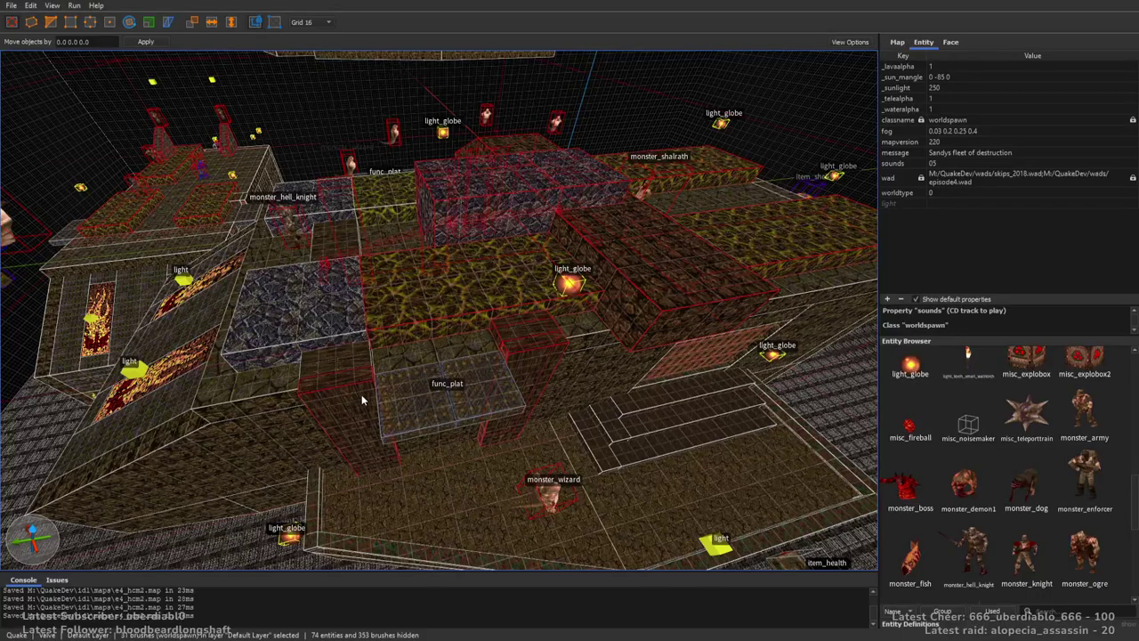
mouse_move(338, 244)
right_mouse_down()
mouse_move(471, 335)
mouse_move(548, 342)
mouse_move(517, 273)
right_mouse_up()
right_click_drag(548, 321, 620, 341)
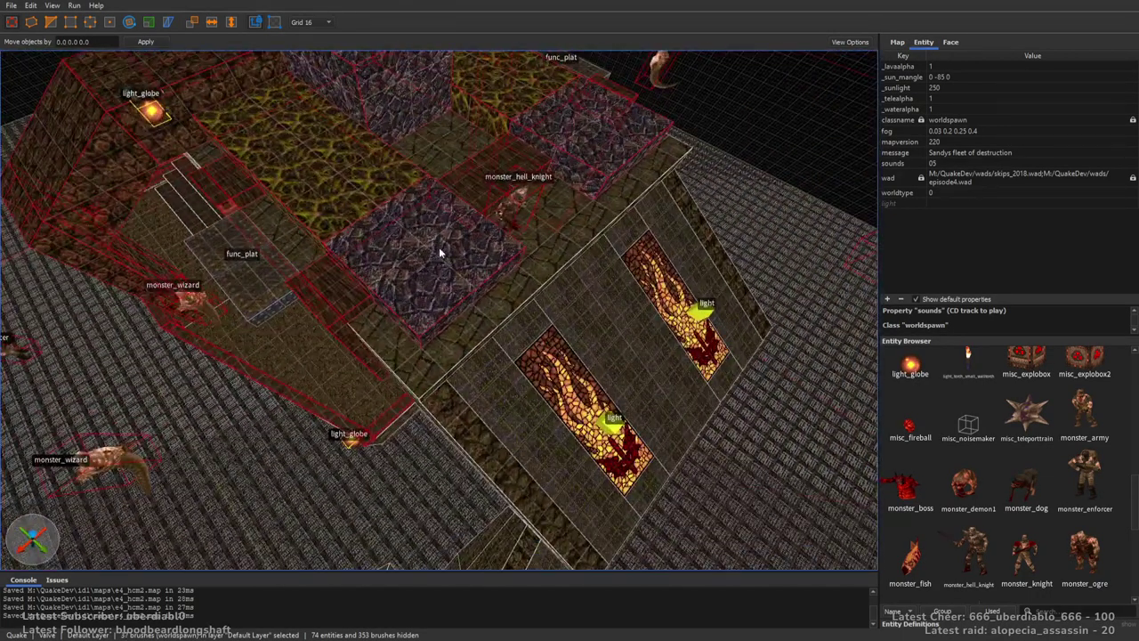
Hide the selected ship brushes and two further single brushes, showing the whole fleet in between to check for missed detail.
right_click_drag(609, 234, 537, 272)
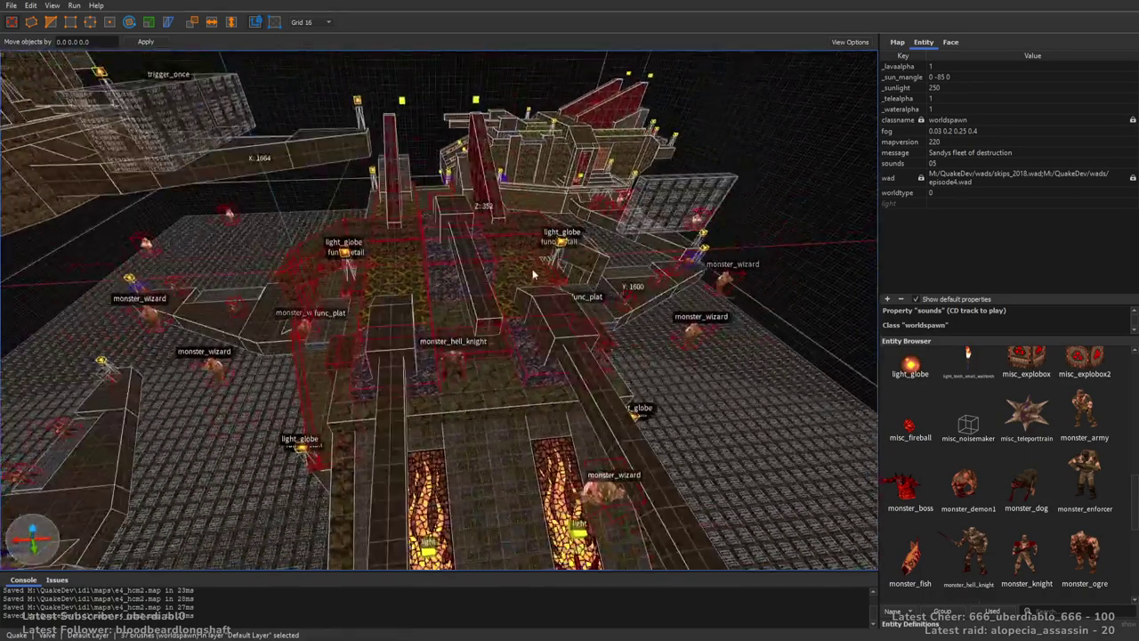
right_click_drag(608, 485, 464, 269)
left_click(465, 269)
key("ctrl+shift+h")
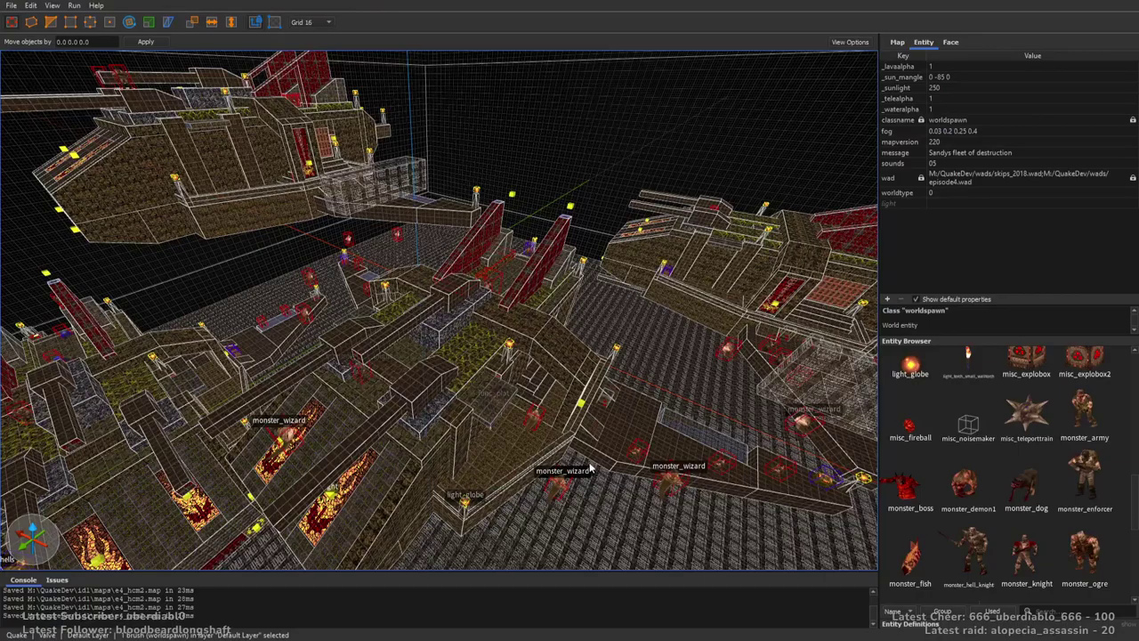
key("ctrl+z")
mouse_move(606, 481)
right_mouse_down()
mouse_move(528, 398)
mouse_move(584, 409)
mouse_move(301, 95)
right_mouse_up()
key("ctrl+shift+h")
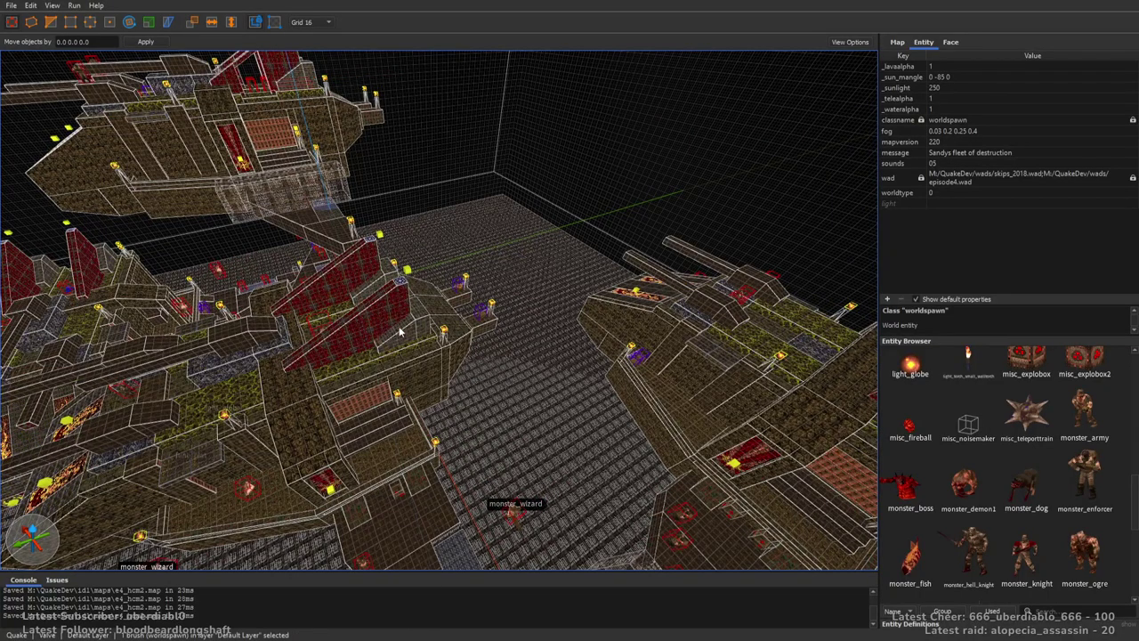
key("ctrl+z")
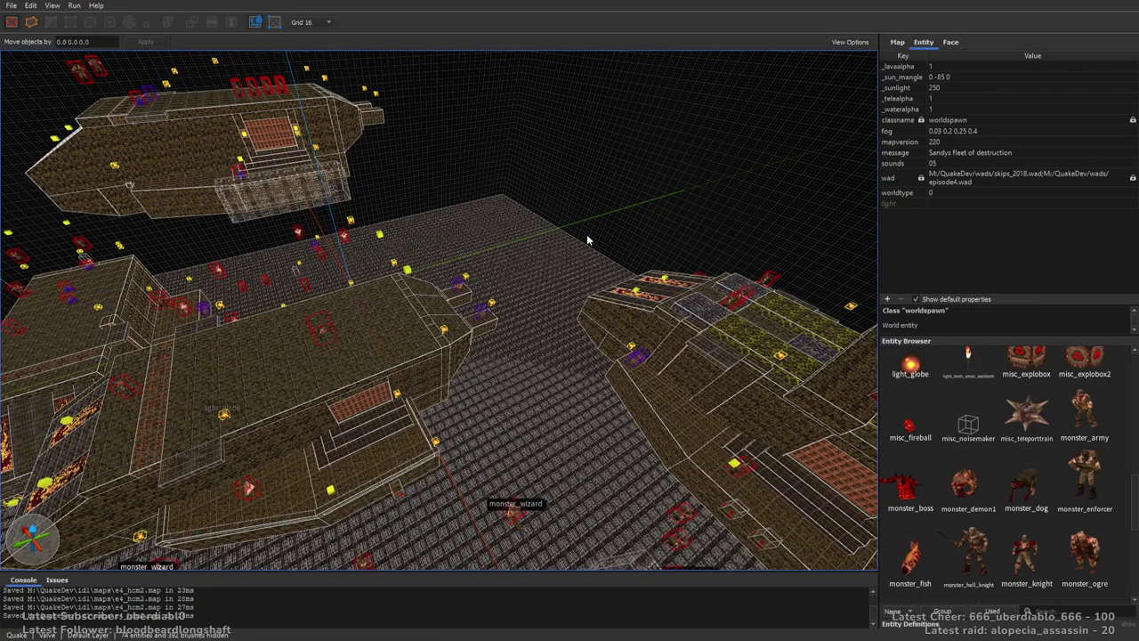
Start a new selection with the small platform brushes protruding from the ends of the stripped ships.
right_click_drag(587, 239, 526, 199)
scroll(526, 199, "up", 5)
left_click(531, 307)
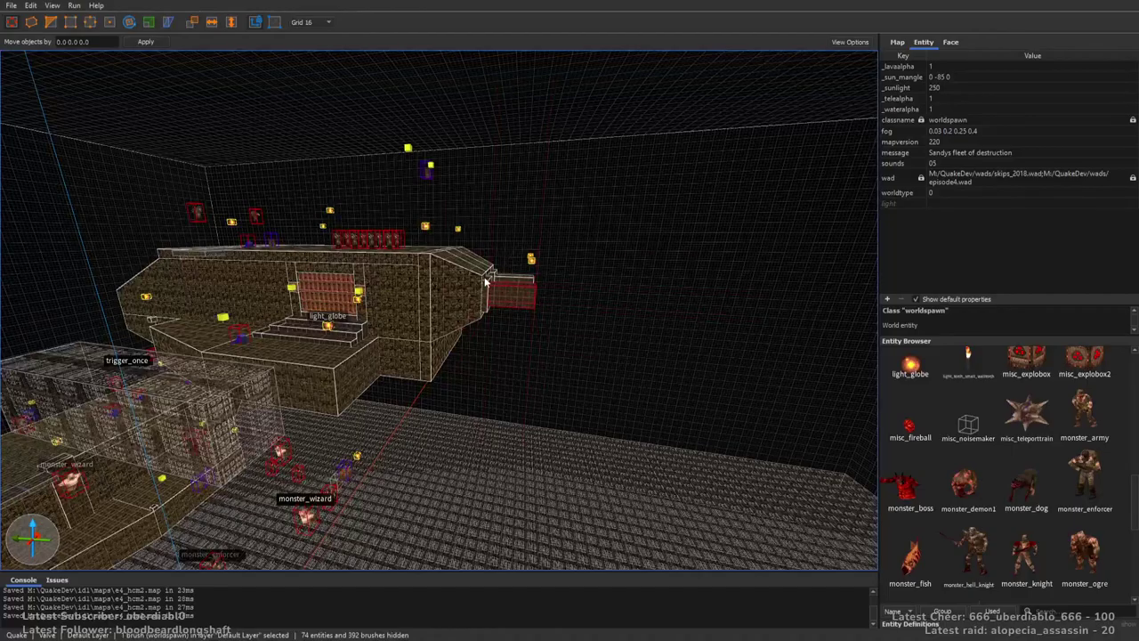
mouse_move(472, 282)
right_mouse_down()
mouse_move(611, 267)
mouse_move(572, 305)
mouse_move(506, 320)
right_mouse_up()
scroll(438, 268, "down", 10)
right_click_drag(438, 268, 566, 272)
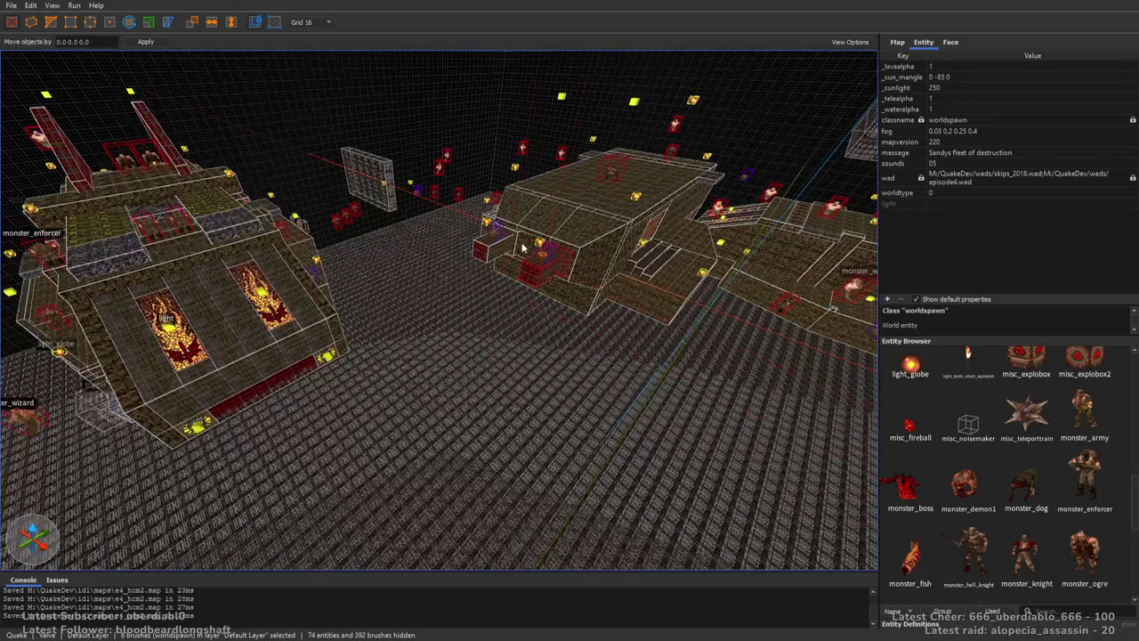
right_click_drag(576, 310, 509, 251)
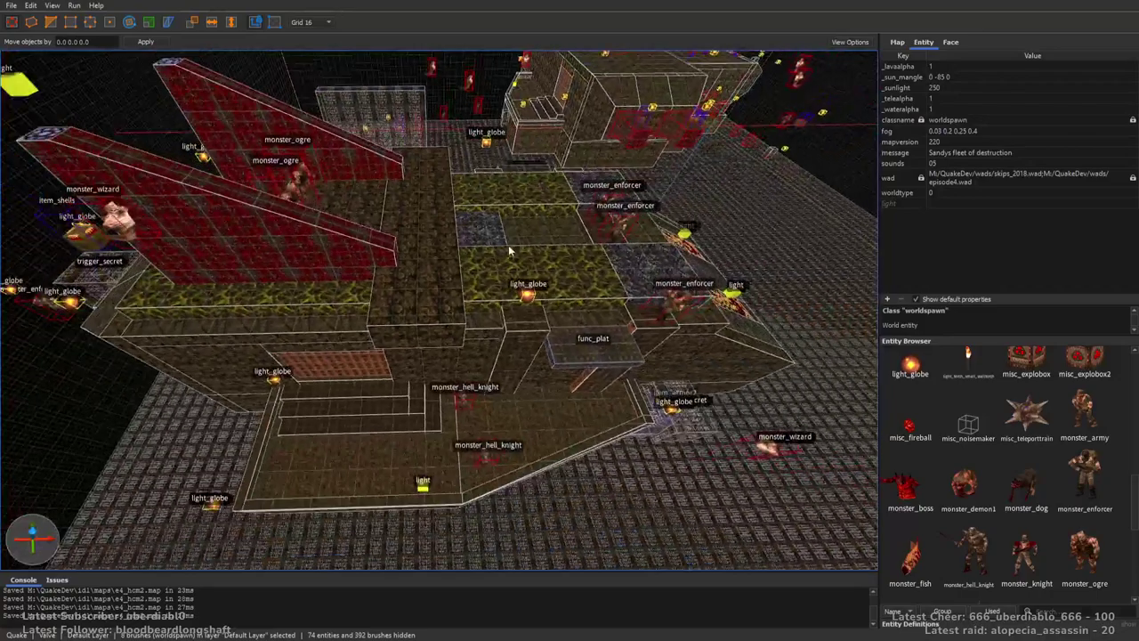
Add the neighbouring ship's rock band, red tail fins, green slabs, blue rock blocks and wooden support to the selection.
left_click(430, 286, "ctrl")
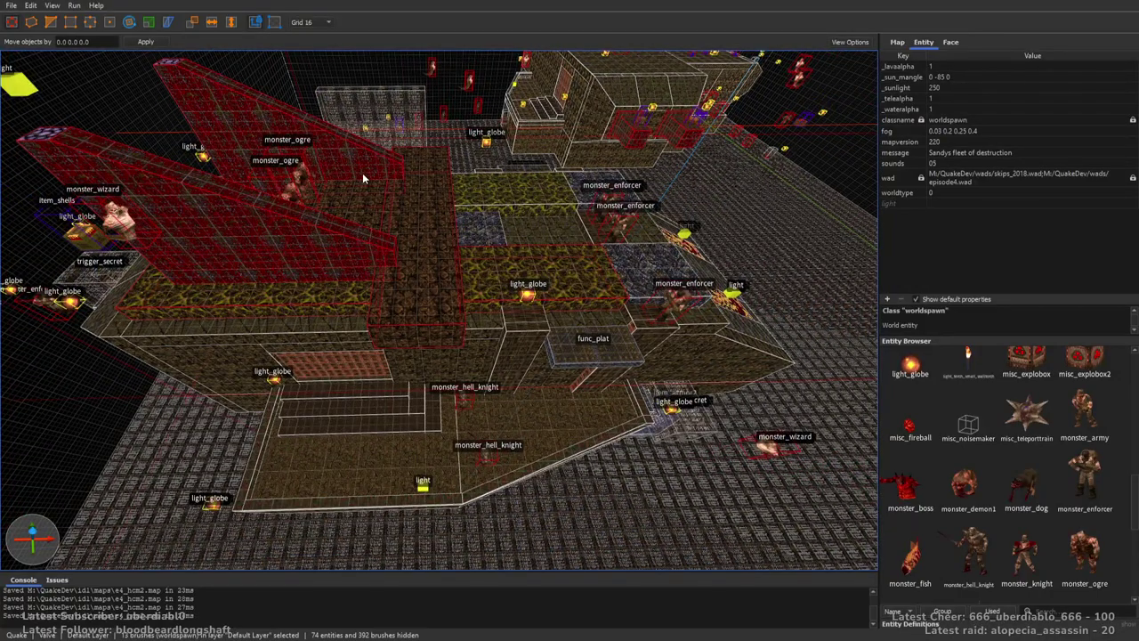
left_click(484, 237, "ctrl")
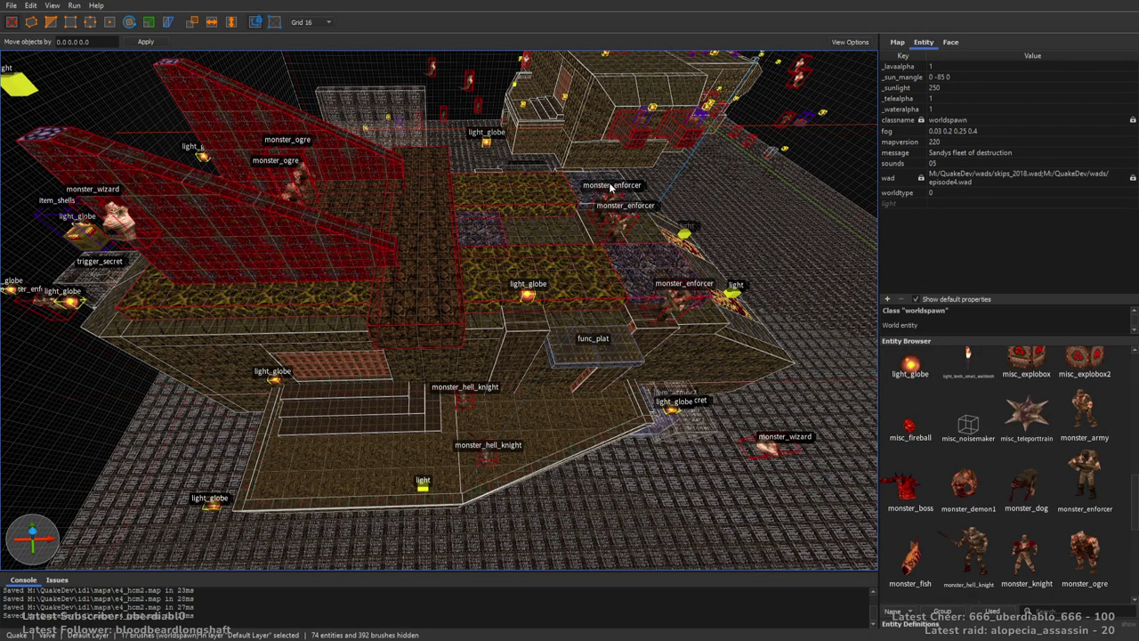
key("w")
key("a")
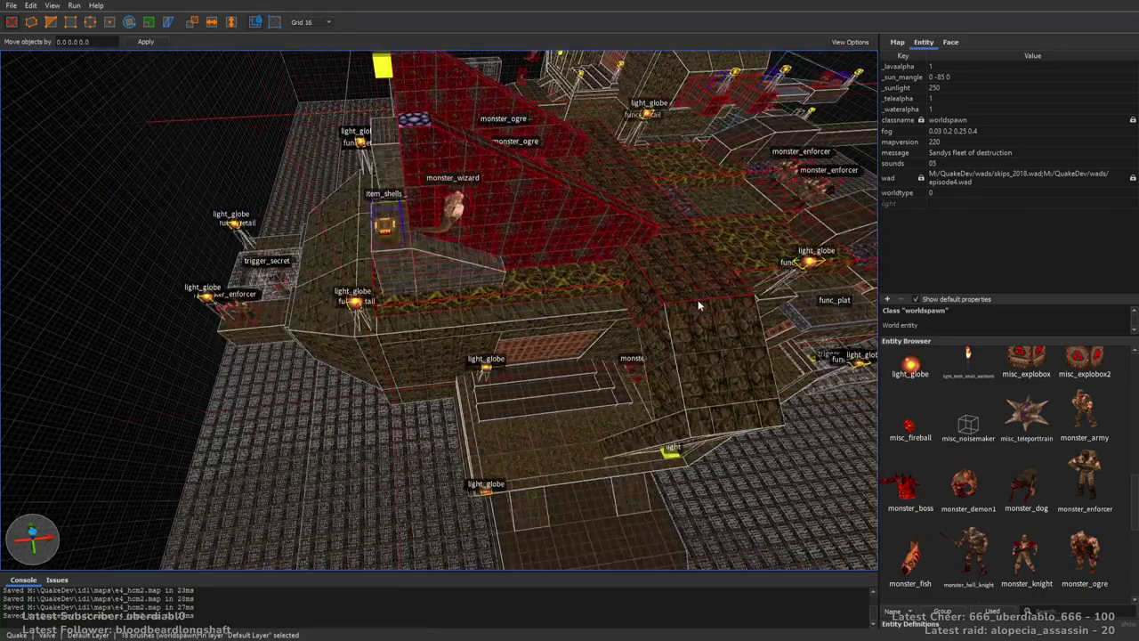
key("w")
scroll(630, 297, "down", 3)
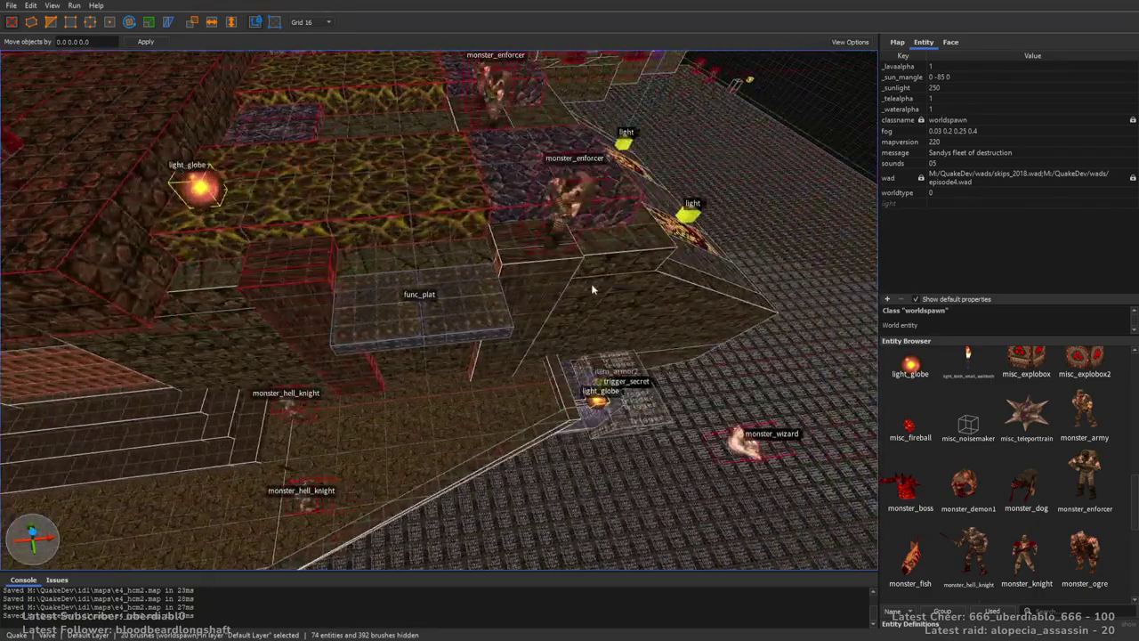
Clear the whole brush selection, keeping the decorative brushes of the finished ships hidden.
right_click_drag(512, 231, 551, 321)
key("Escape")
key("ctrl+shift+h")
scroll(552, 320, "up", 5)
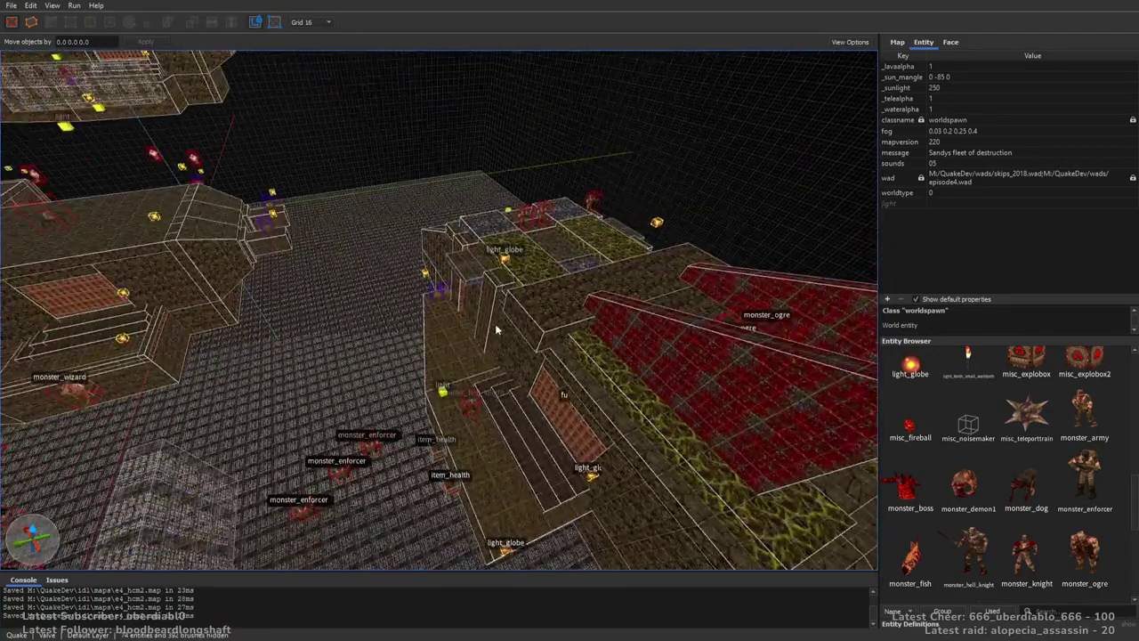
Select the ship's rock band, wooden pillars, green and blue roof slabs, and the trim brushes around its deck edge.
scroll(463, 316, "down", 4)
scroll(420, 313, "up", 3)
left_click(394, 251)
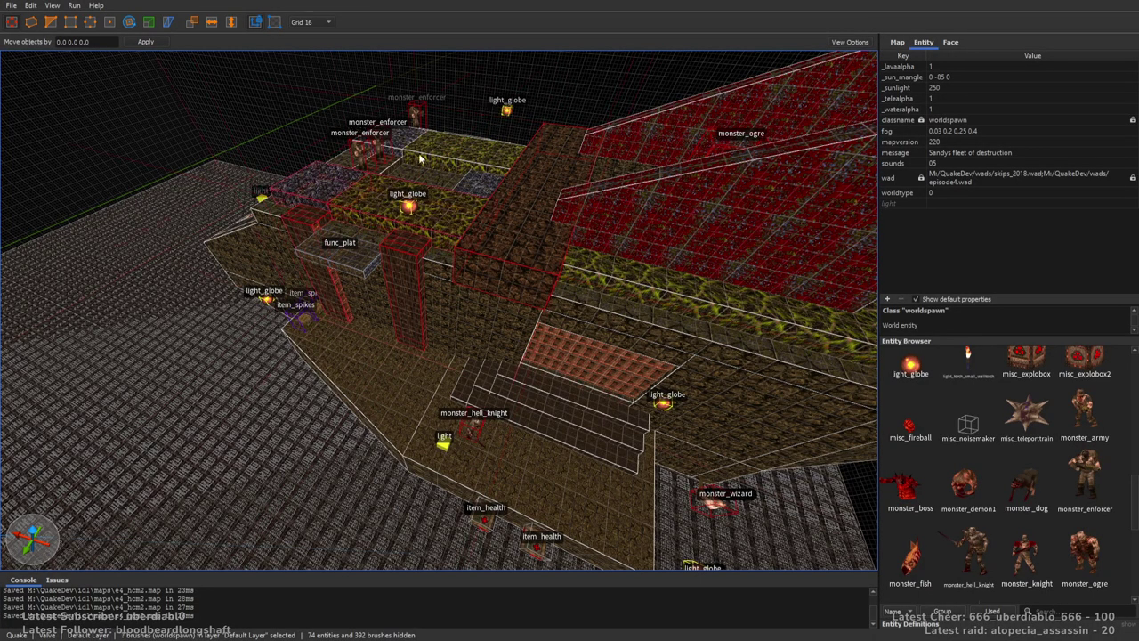
right_click_drag(594, 192, 246, 369)
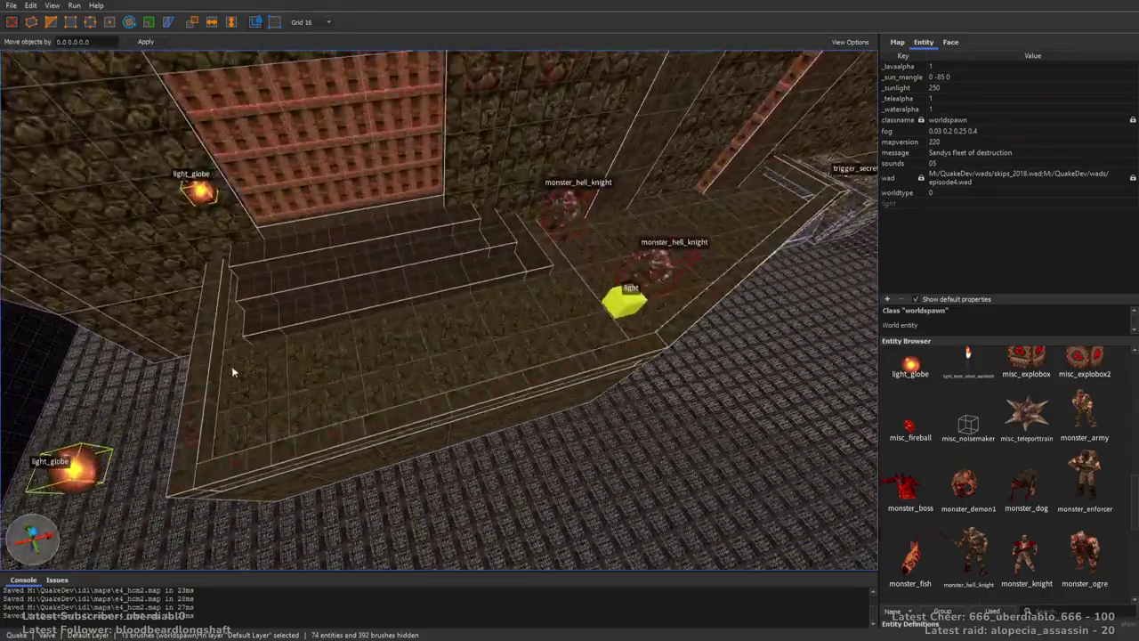
right_click_drag(208, 499, 523, 304)
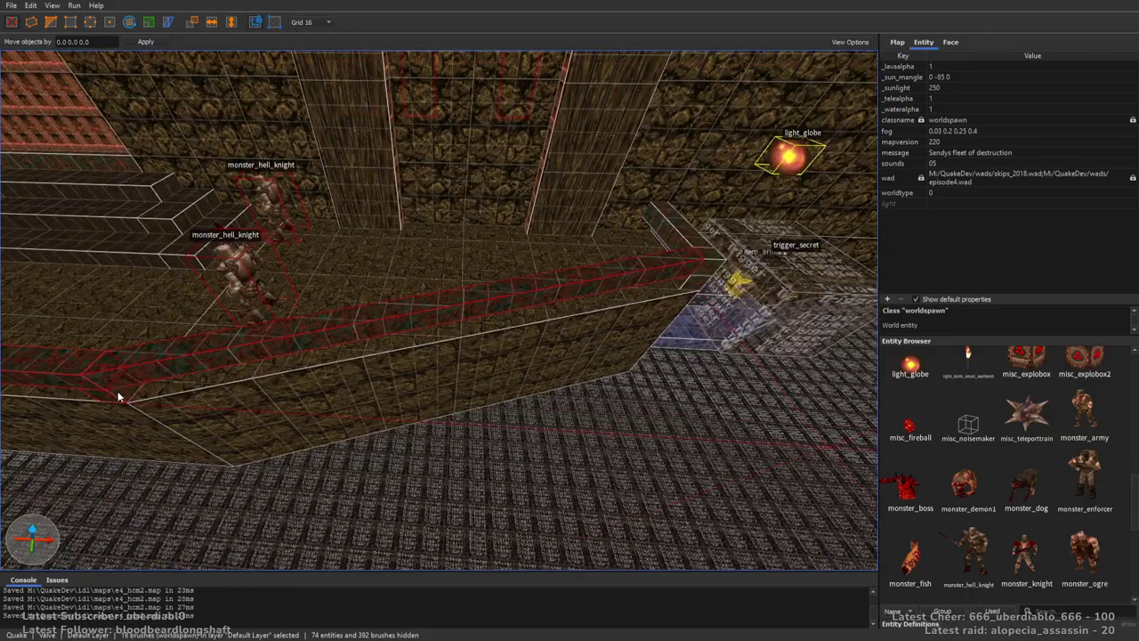
right_click_drag(684, 264, 569, 307)
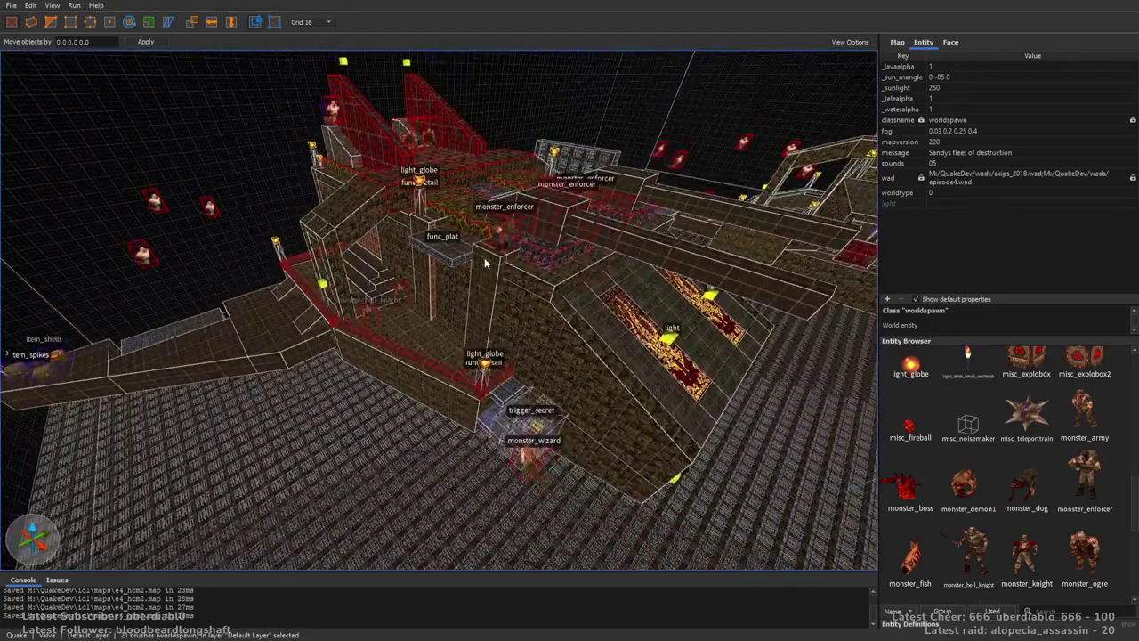
Add the wooden pillars beside the lift platform to the selection with the whole fleet shown, and hide all selected brushes.
right_click_drag(387, 326, 308, 282)
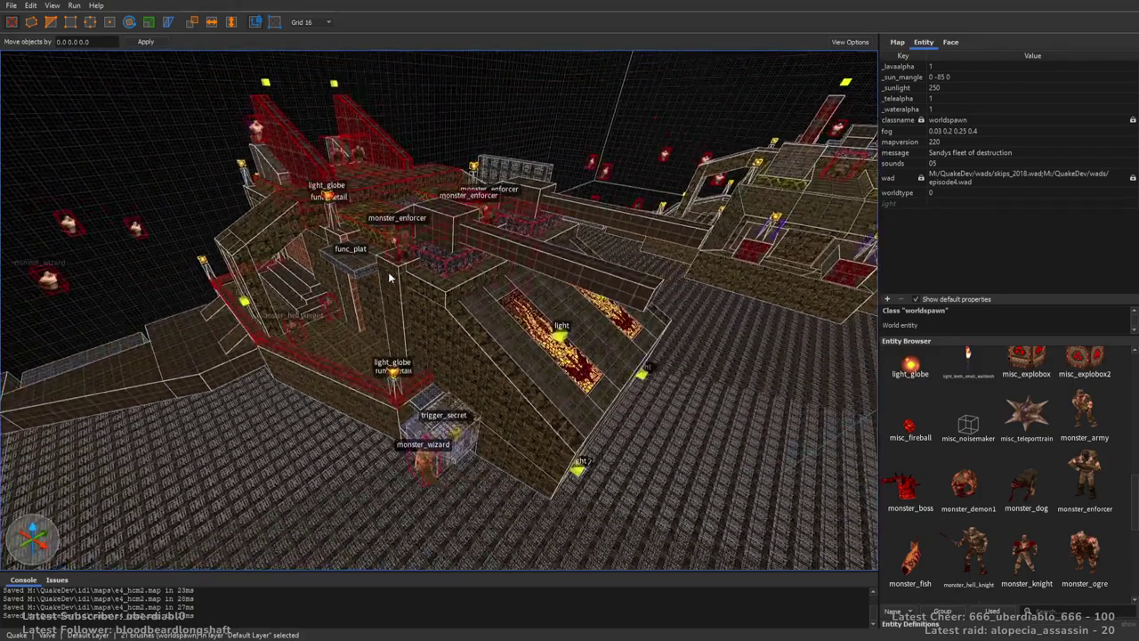
scroll(410, 267, "up", 5)
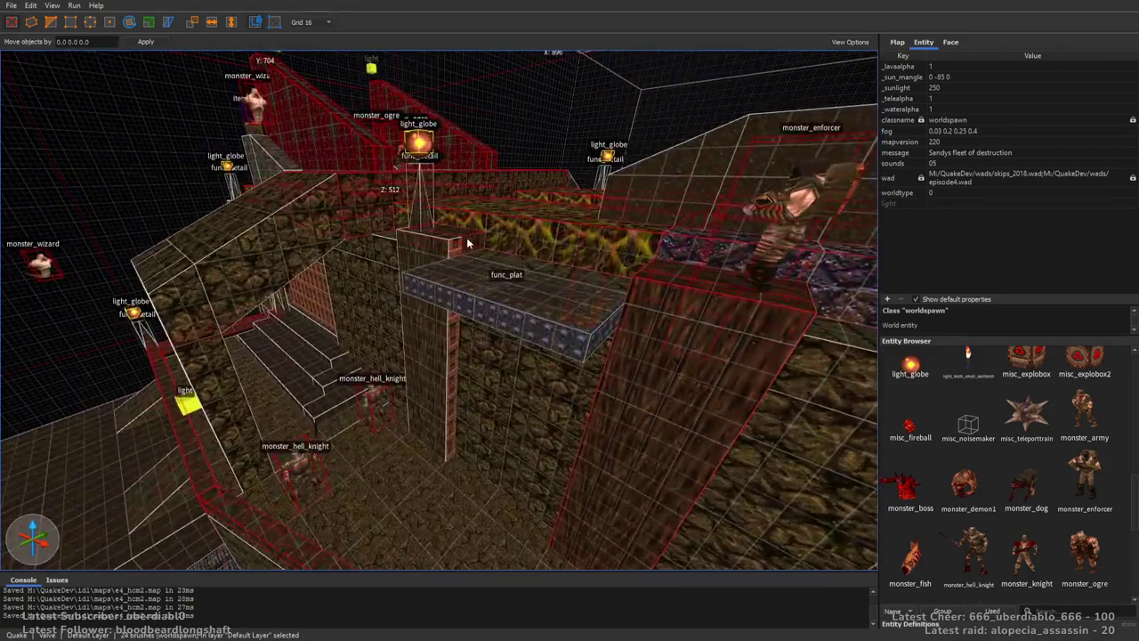
right_click_drag(451, 249, 364, 264)
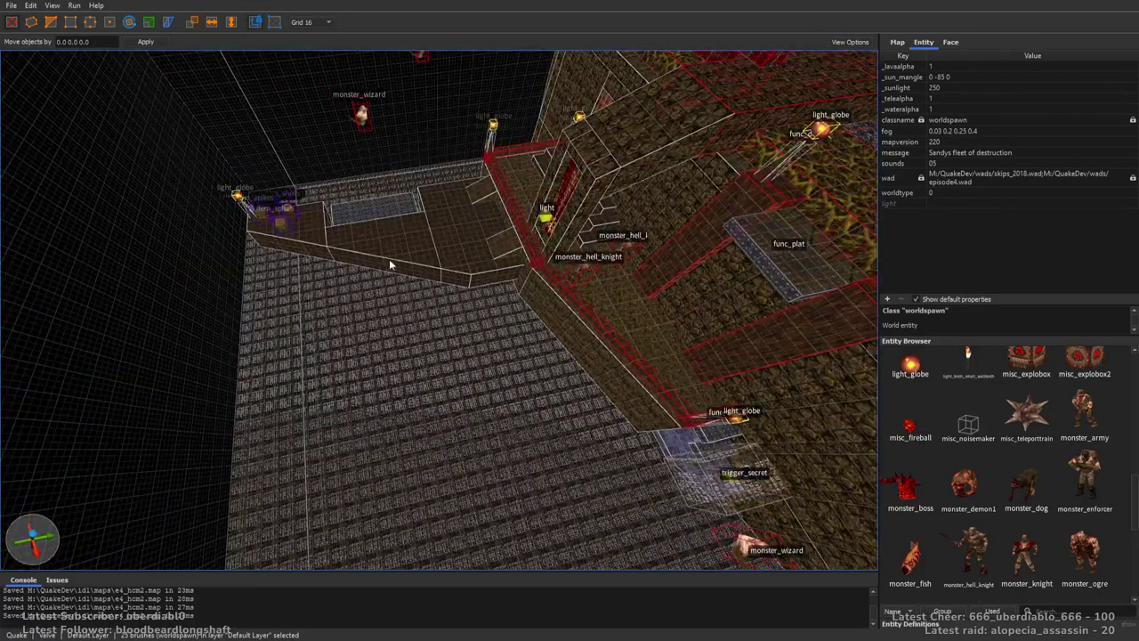
right_click_drag(489, 429, 471, 264)
scroll(472, 264, "down", 5)
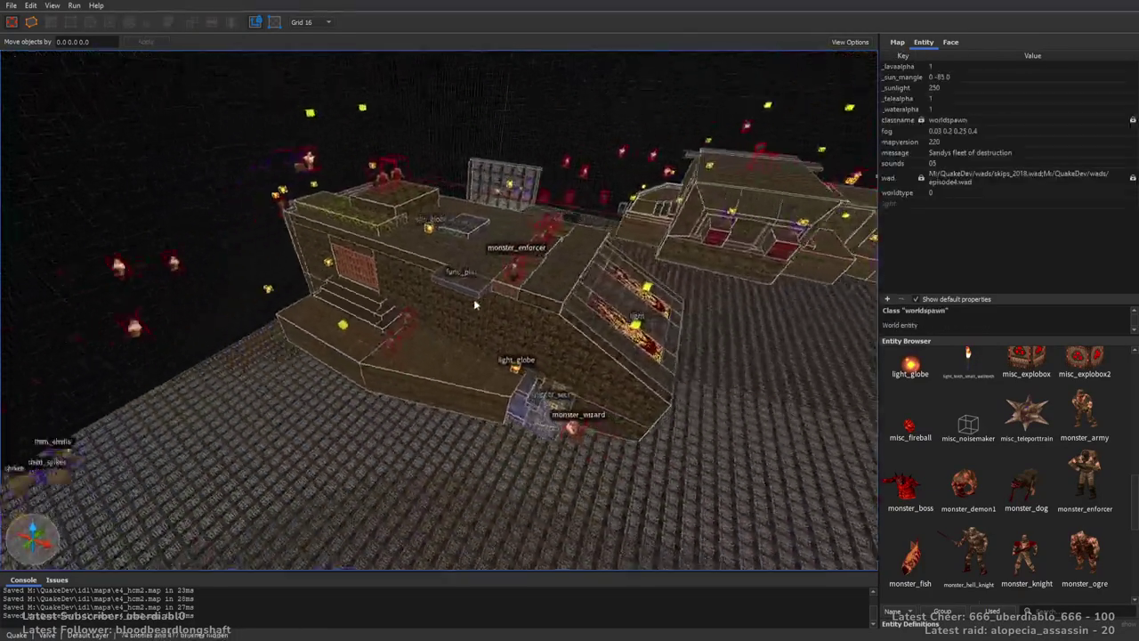
Select the raised rock block and neighbouring slab on the ship's roof, comparing with the fully shown ship.
scroll(471, 261, "up", 6)
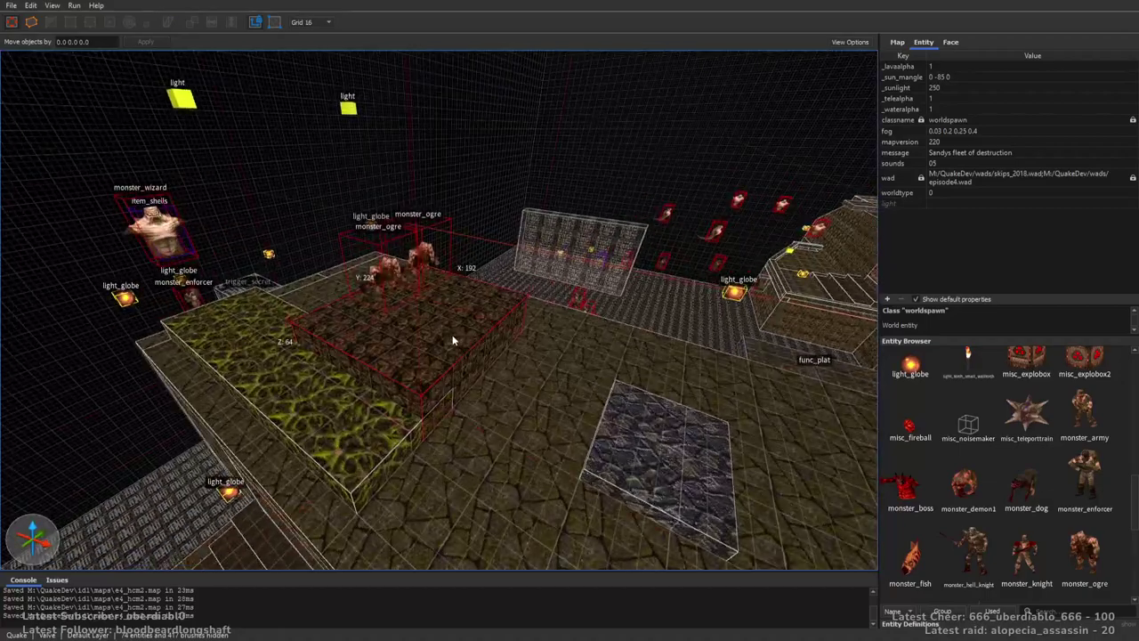
right_click_drag(451, 335, 373, 356, "alt")
key("ctrl+z")
key("ctrl+z")
key("ctrl+z")
key("ctrl+shift+z")
key("ctrl+shift+z")
key("ctrl+shift+z")
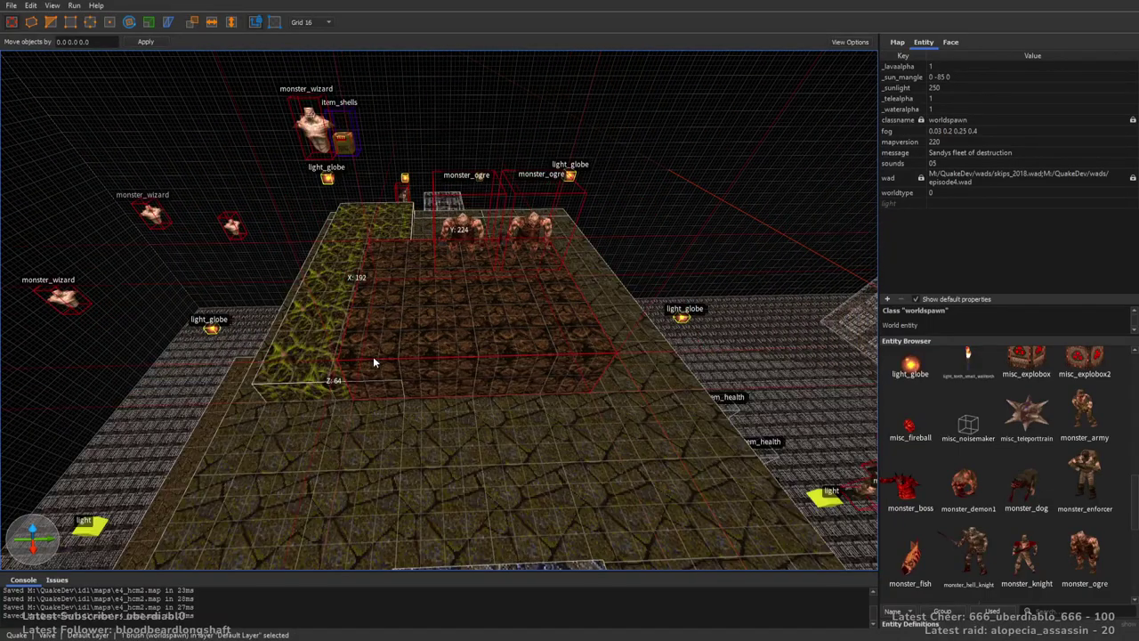
key("ctrl+shift+z")
key("ctrl+shift+z")
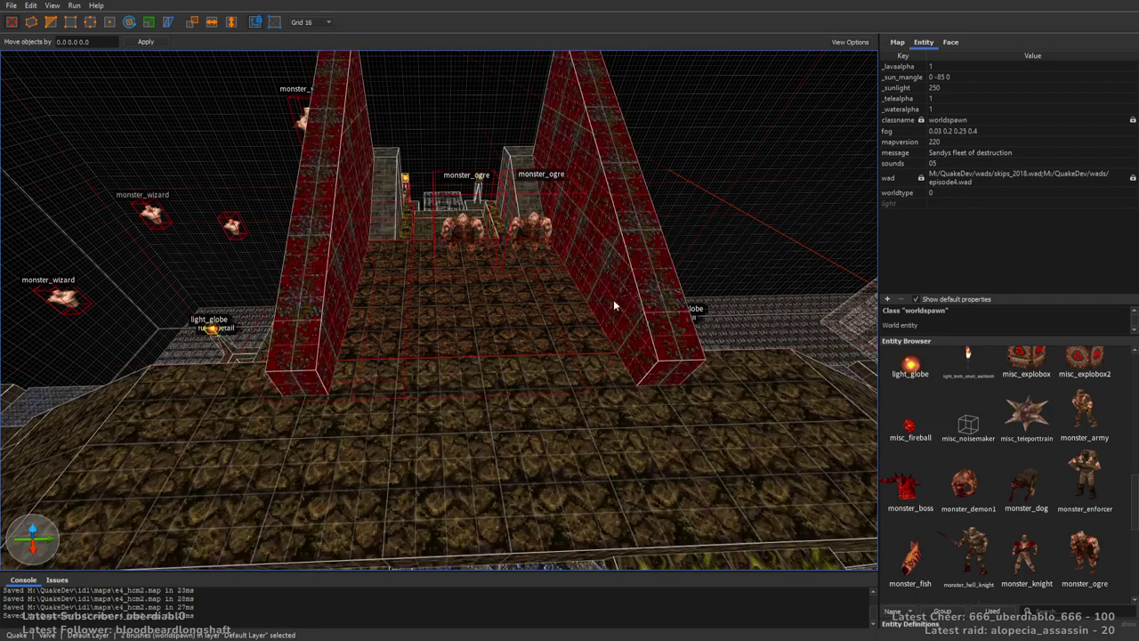
Hide the remaining decorative roof brushes and inspect the stripped ships from above, below and close up for missed detail.
right_click_drag(709, 463, 620, 321, "alt")
key("Delete")
key("ctrl+z")
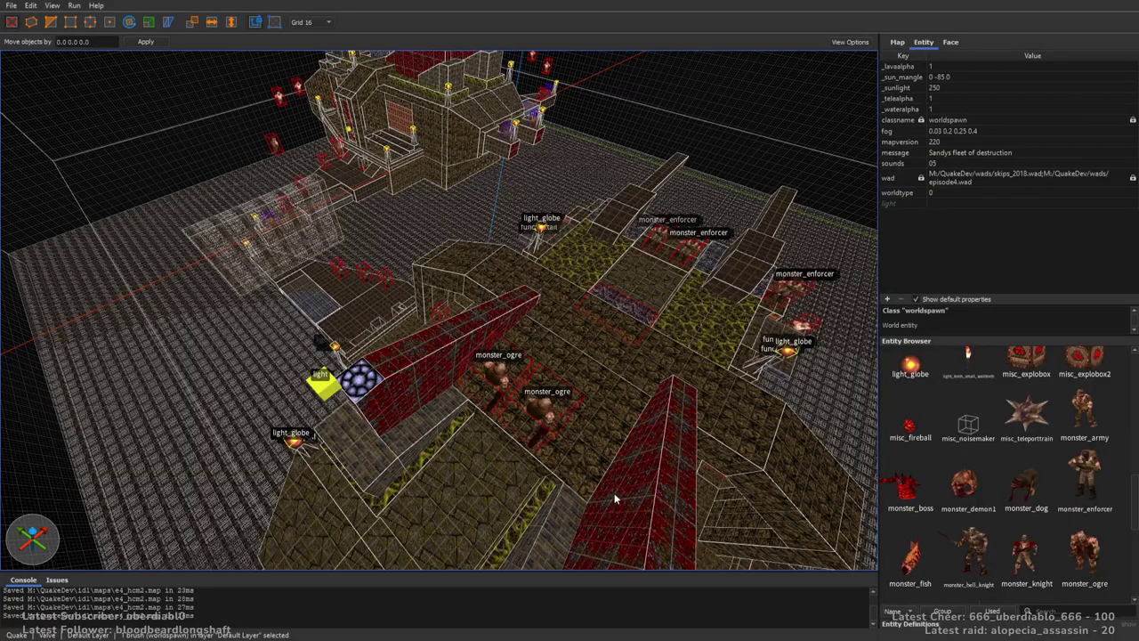
key("ctrl+shift+z")
right_click_drag(610, 487, 538, 356, "alt")
scroll(535, 335, "up", 10)
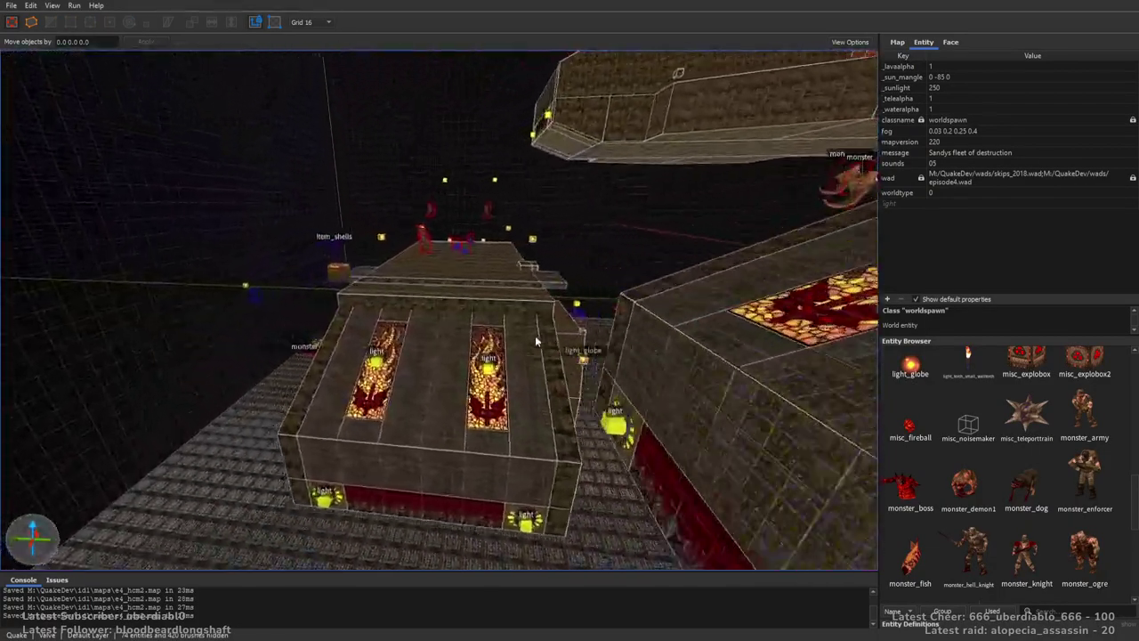
scroll(539, 336, "down", 10)
scroll(673, 262, "up", 8)
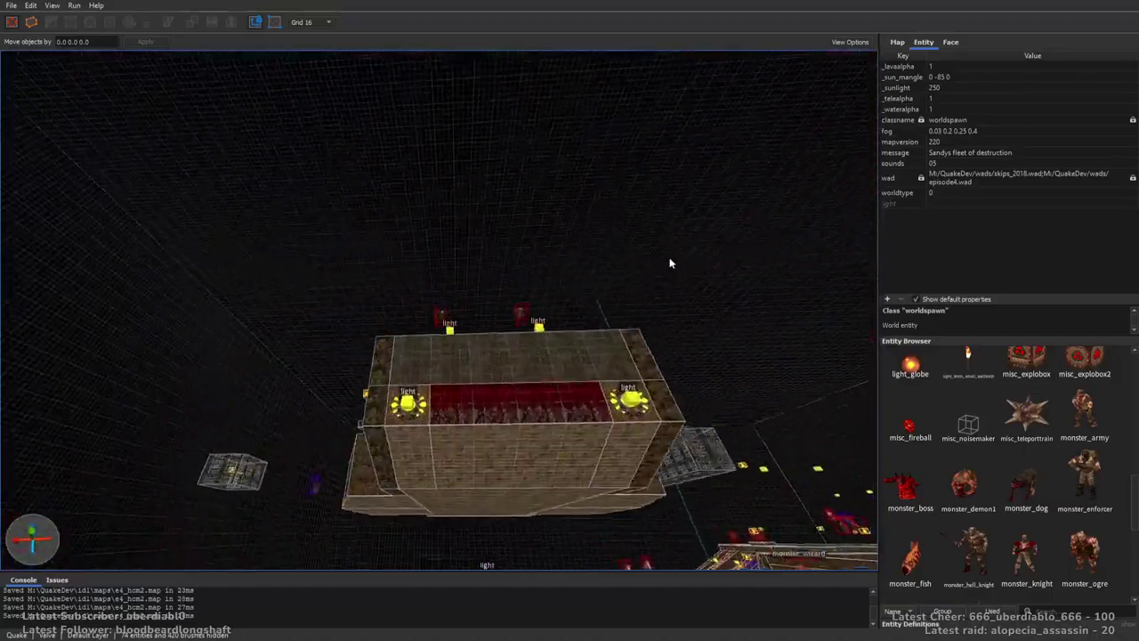
scroll(674, 266, "up", 10)
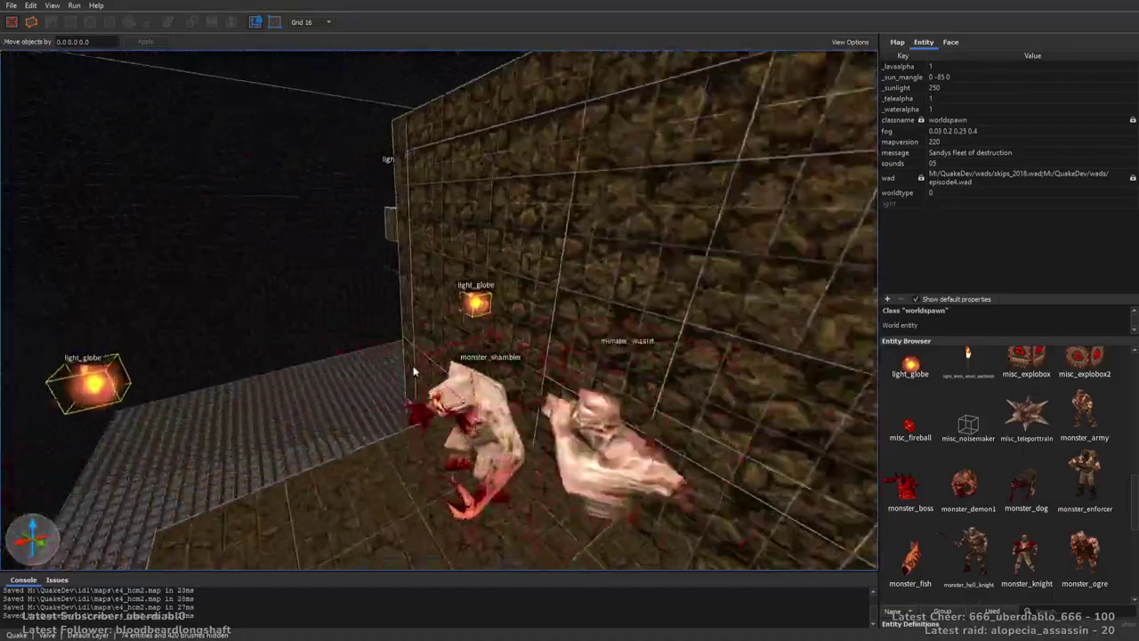
scroll(555, 338, "down", 15)
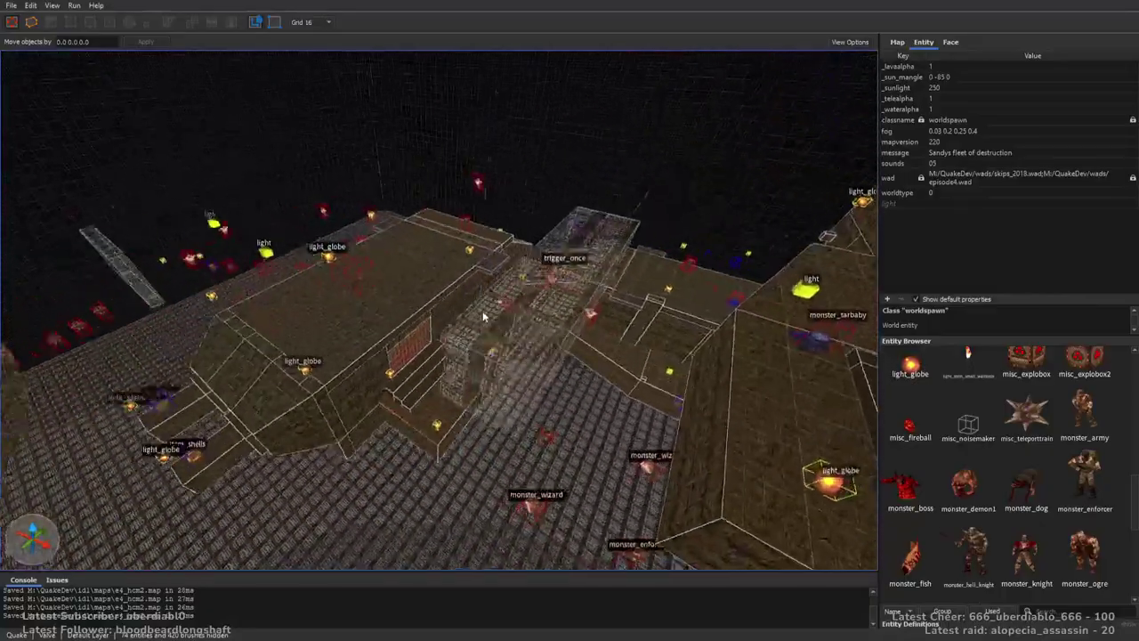
With the whole fleet shown, select an outer wall brush of the enclosing box and move it inward toward the ships.
mouse_move(482, 310)
right_mouse_down()
mouse_move(698, 313)
mouse_move(640, 387)
mouse_move(435, 363)
mouse_move(572, 342)
mouse_move(632, 355)
mouse_move(513, 388)
mouse_move(587, 306)
mouse_move(582, 356)
right_mouse_up()
left_click(540, 374)
key("Left")
key("Left")
key("Left")
key("Left")
key("Left")
key("Left")
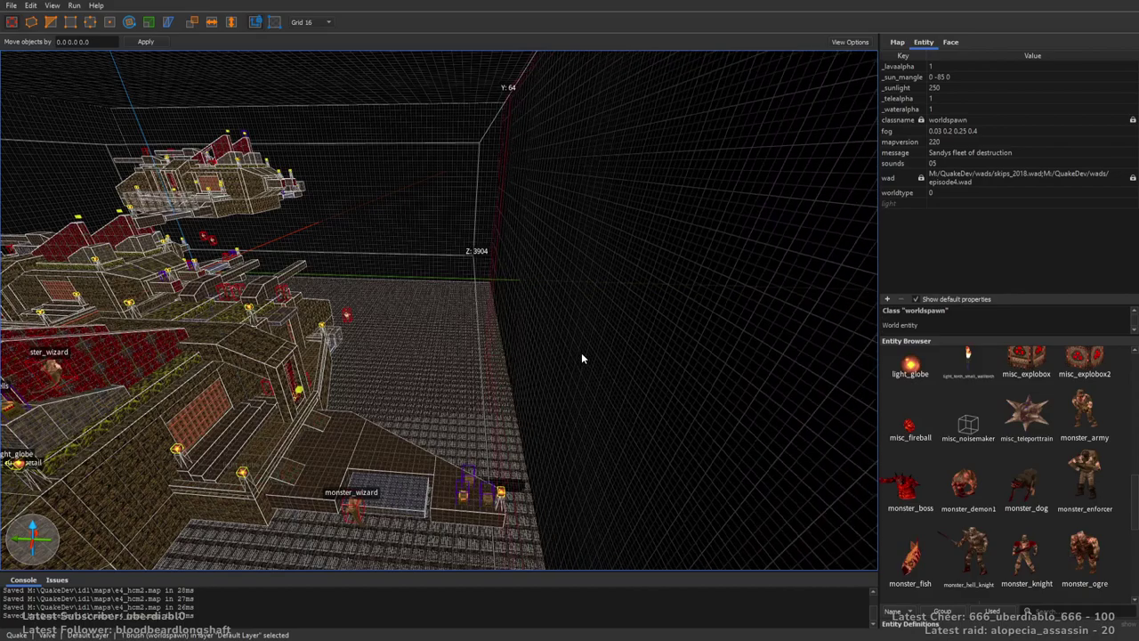
key("Right")
key("Right")
key("Right")
key("Right")
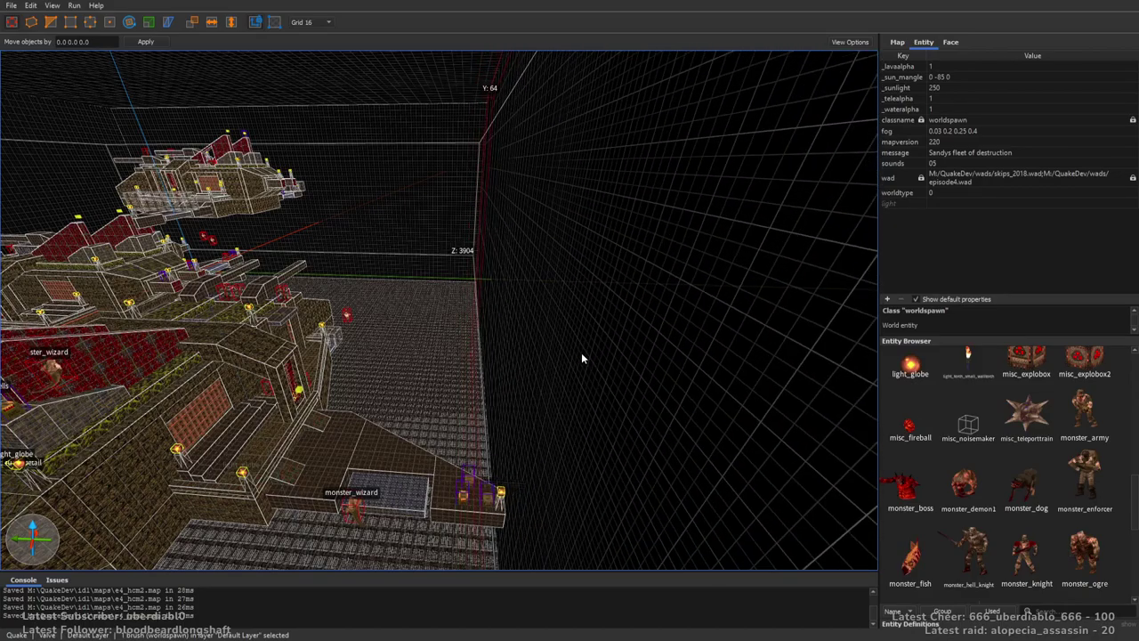
key("Escape")
Move another outer wall of the enclosing box inward, close to the small platform at the ship's end.
mouse_move(581, 353)
right_mouse_down()
mouse_move(585, 401)
mouse_move(374, 354)
right_mouse_up()
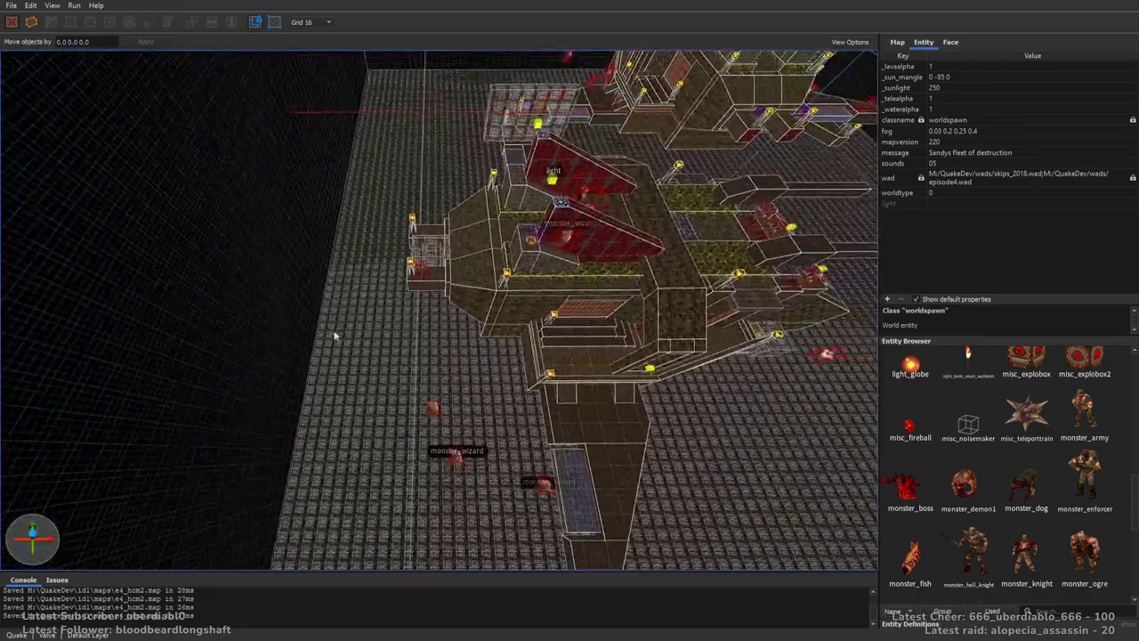
left_click(239, 287)
left_click_drag(323, 269, 430, 251)
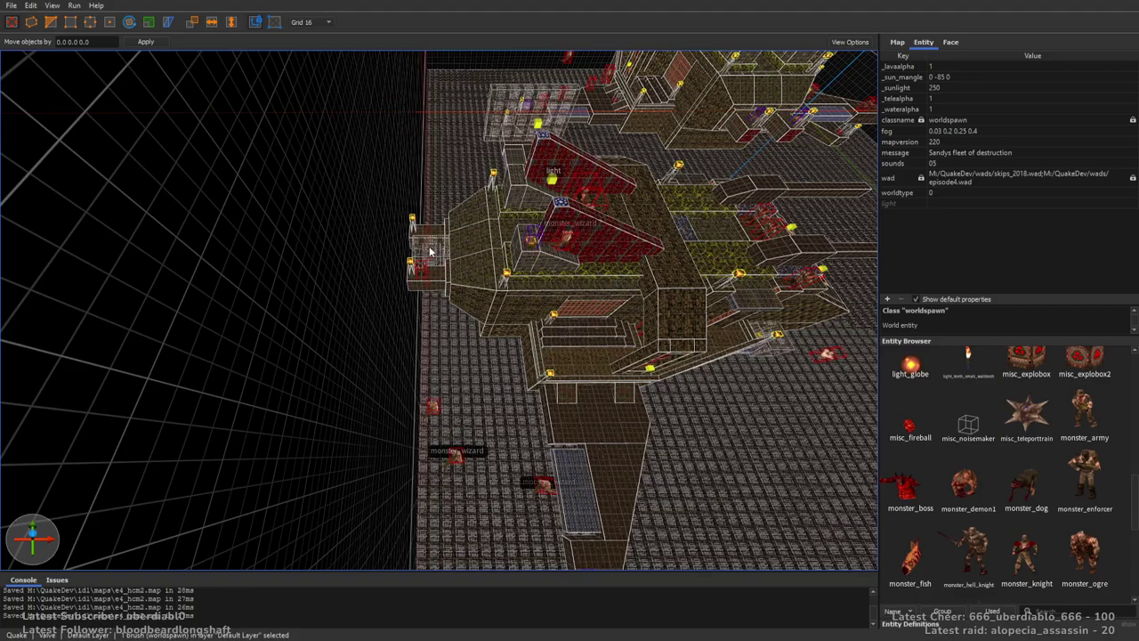
key("Escape")
Select the ceiling brush of the enclosing box and adjust its height above the ships' tail fins.
mouse_move(497, 314)
right_mouse_down()
mouse_move(552, 228)
mouse_move(578, 258)
mouse_move(618, 260)
mouse_move(698, 190)
mouse_move(429, 255)
mouse_move(475, 269)
mouse_move(471, 290)
mouse_move(407, 282)
mouse_move(579, 251)
mouse_move(457, 285)
mouse_move(526, 236)
mouse_move(503, 234)
mouse_move(508, 325)
right_mouse_up()
scroll(552, 229, "up", 5)
left_click(407, 282)
left_click_drag(508, 326, 510, 303)
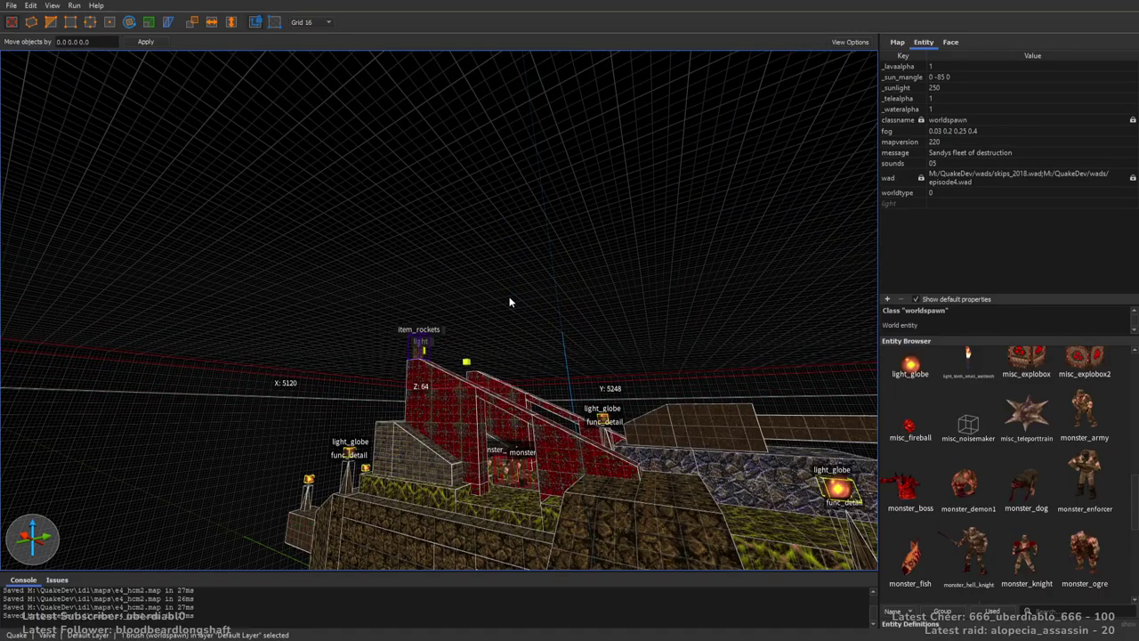
Return to the stripped fleet view and select the trim brushes along the large ship's deck edge beside the stairs.
right_click_drag(514, 299, 651, 318)
scroll(651, 318, "up", 3)
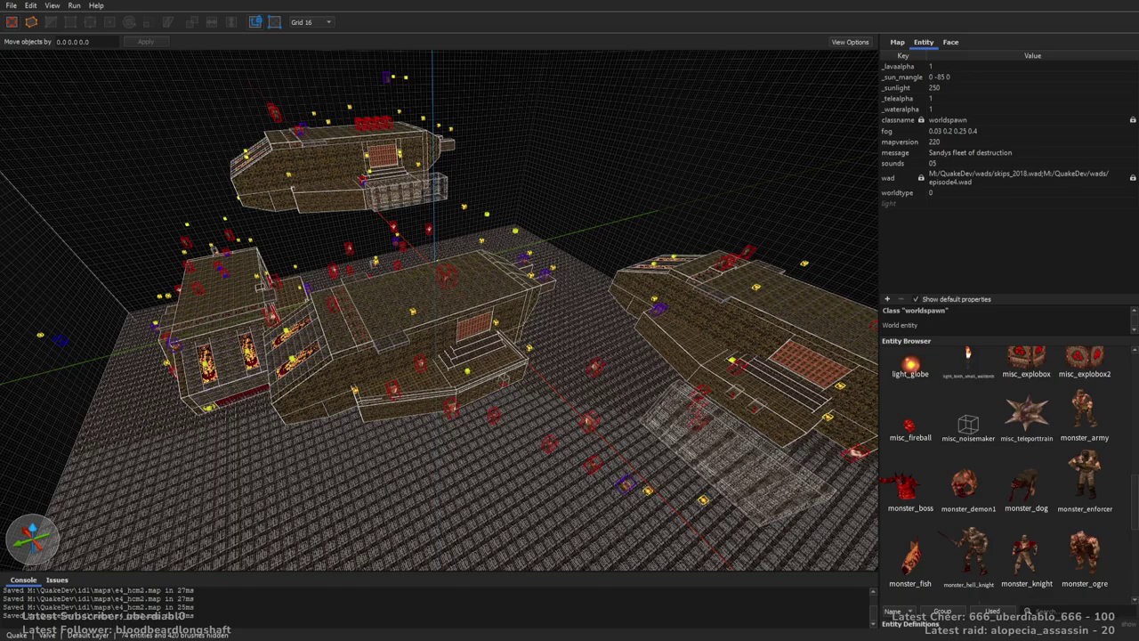
scroll(550, 288, "up", 10)
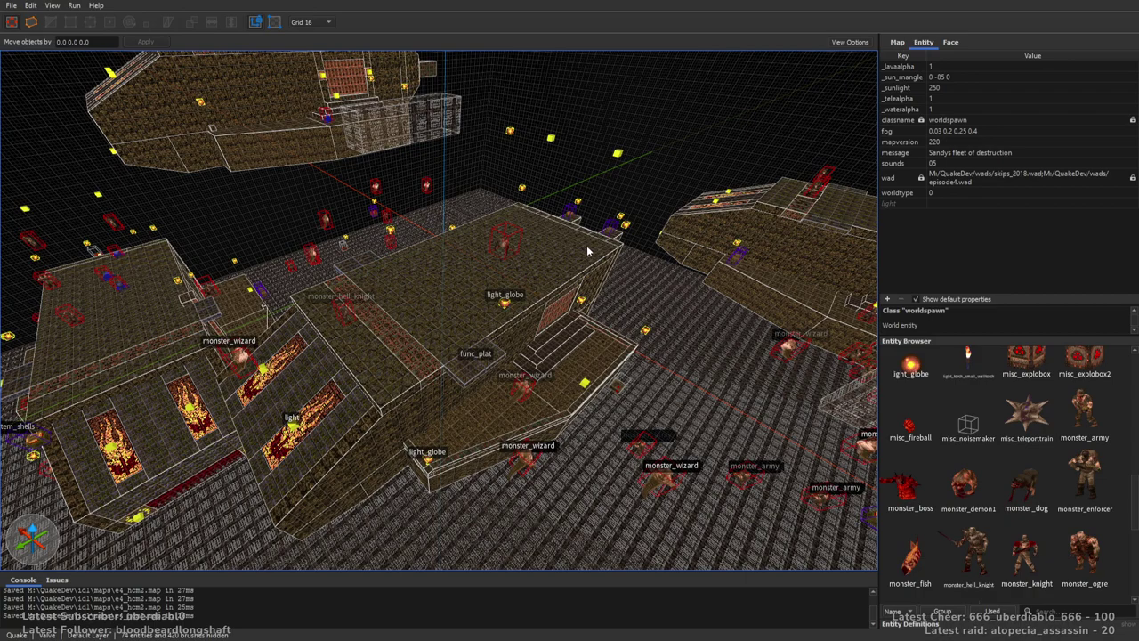
scroll(636, 252, "up", 10)
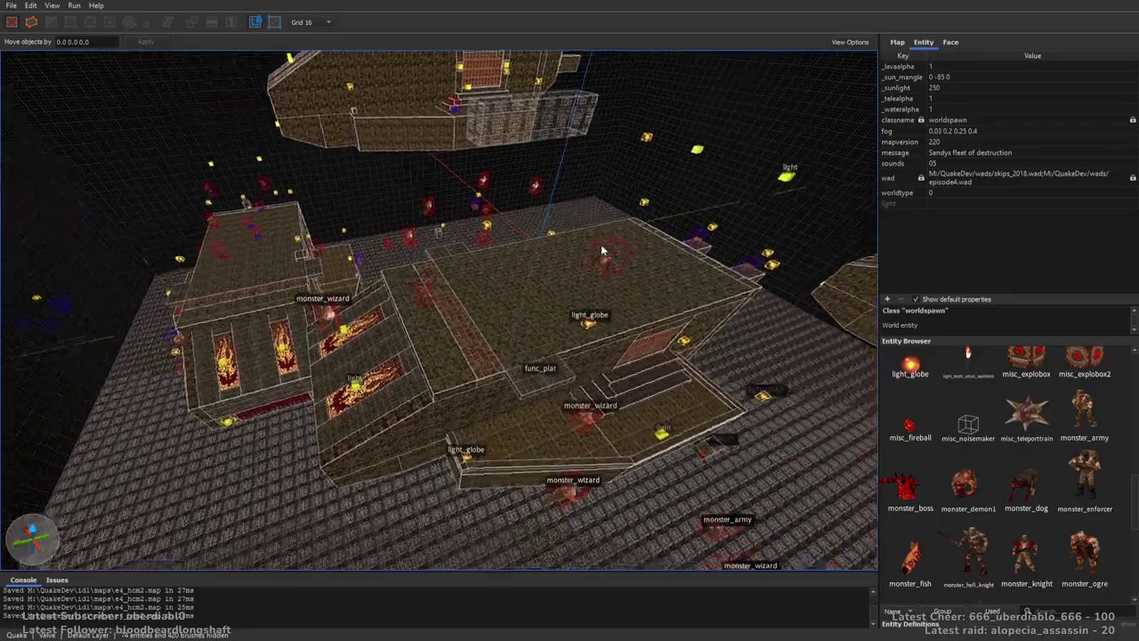
scroll(638, 252, "up", 6)
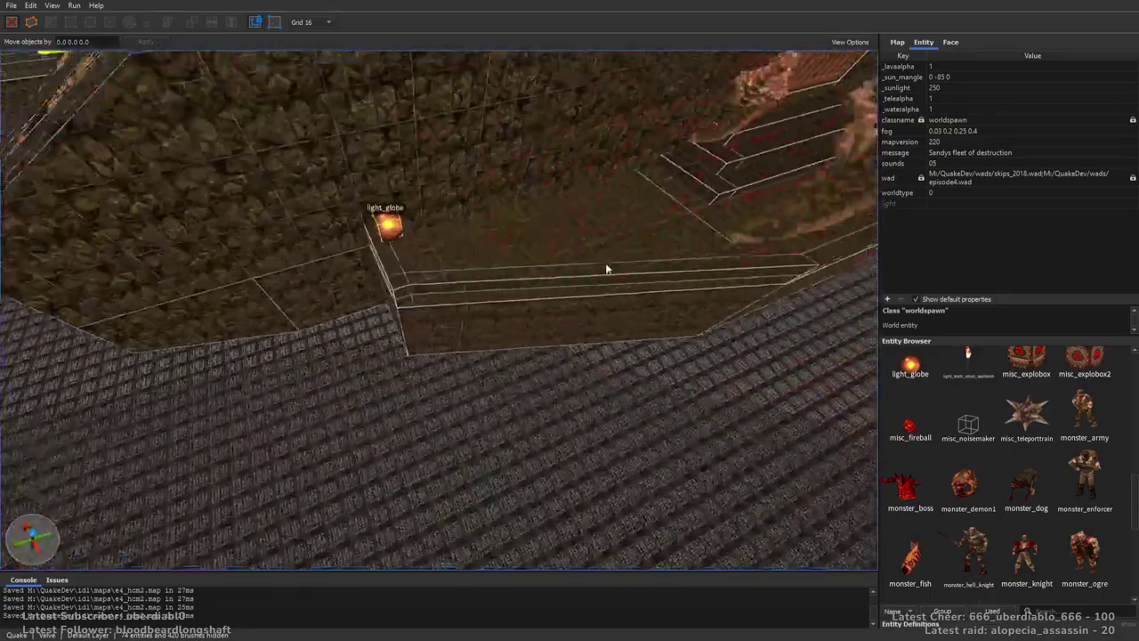
left_click(427, 270)
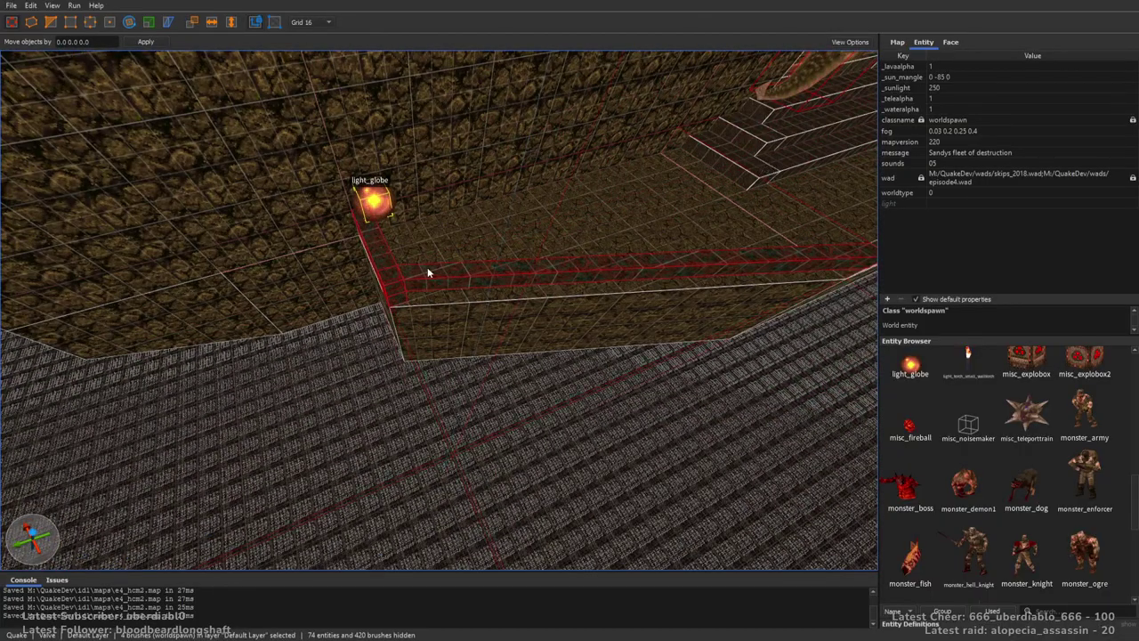
scroll(399, 270, "down", 10)
scroll(476, 325, "up", 10)
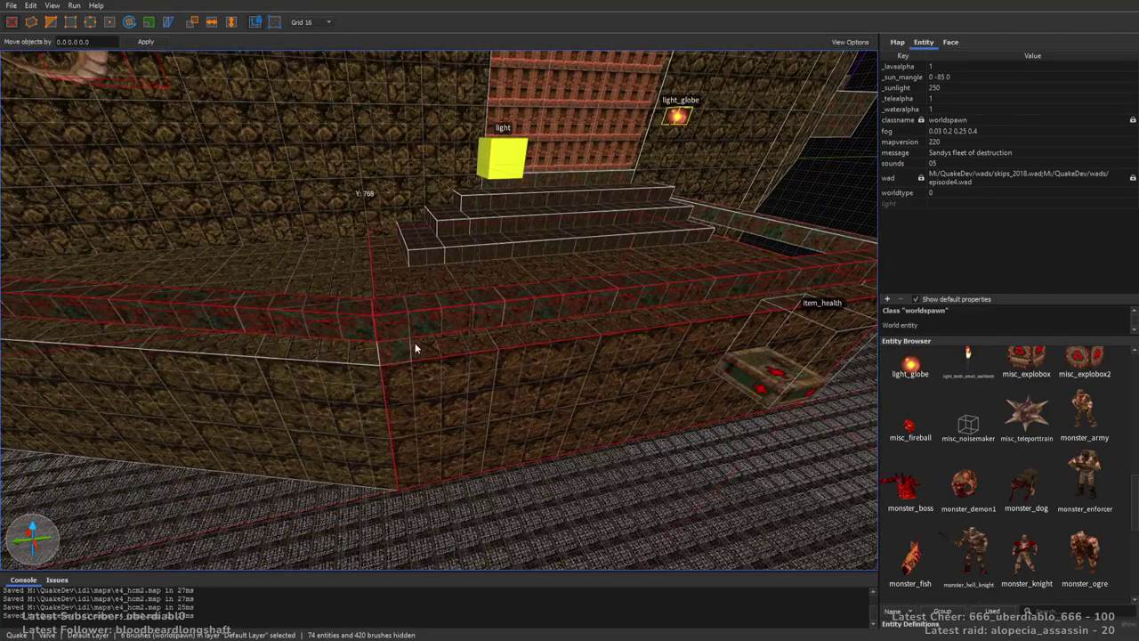
scroll(478, 381, "down", 8)
scroll(555, 326, "up", 10)
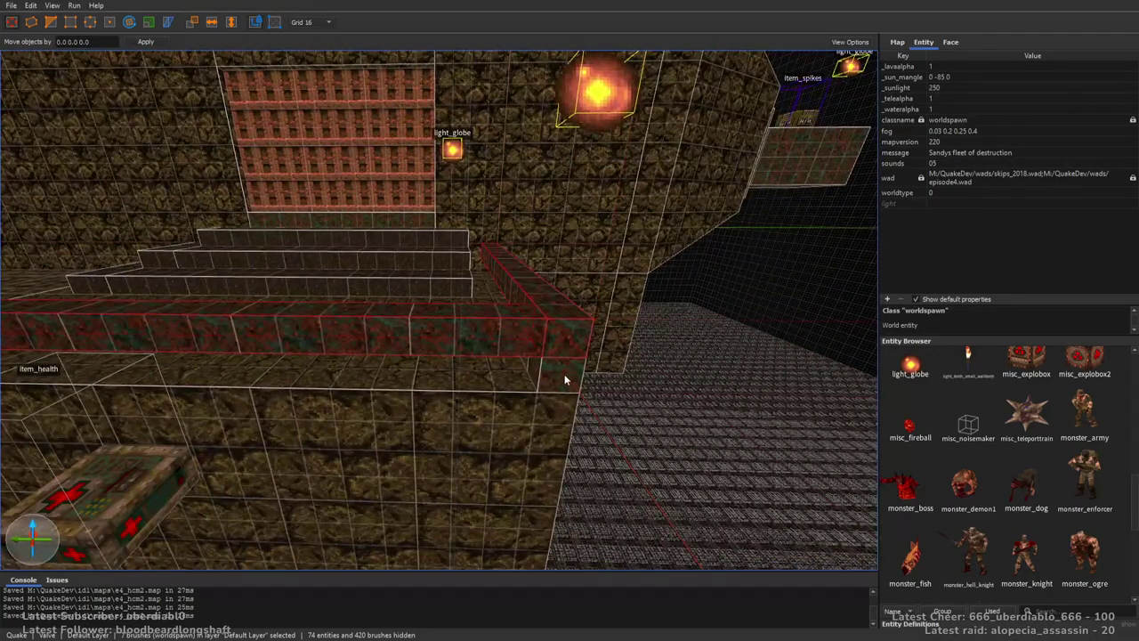
Add the small leftover corner and end blocks around the neighbouring ships' decks to the brush selection.
scroll(564, 374, "down", 8)
scroll(787, 318, "up", 10)
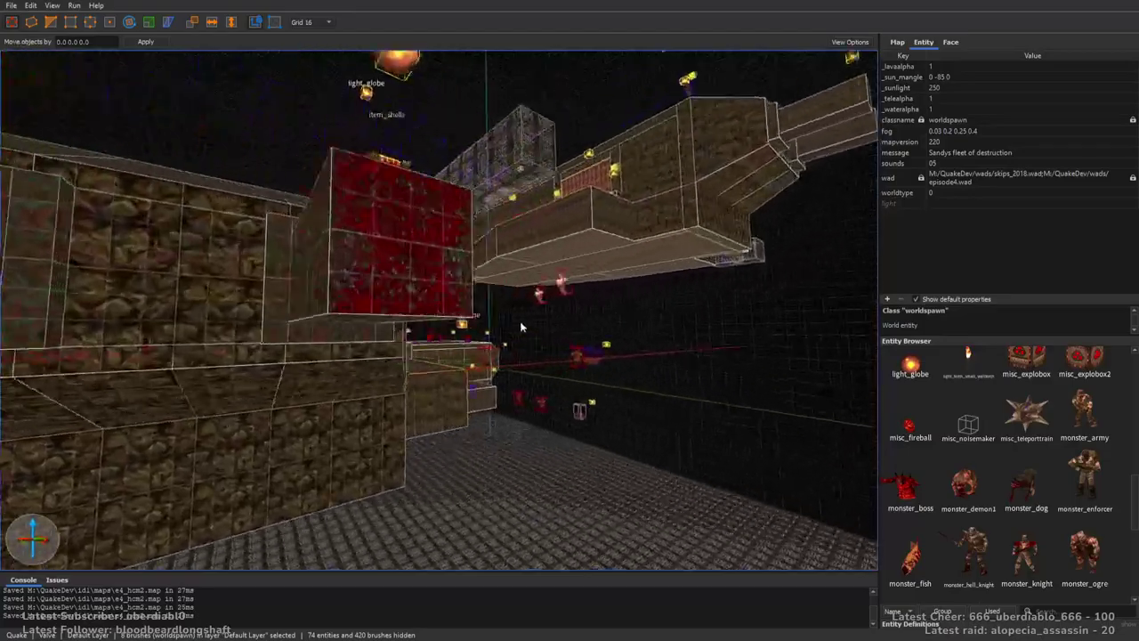
scroll(523, 326, "up", 10)
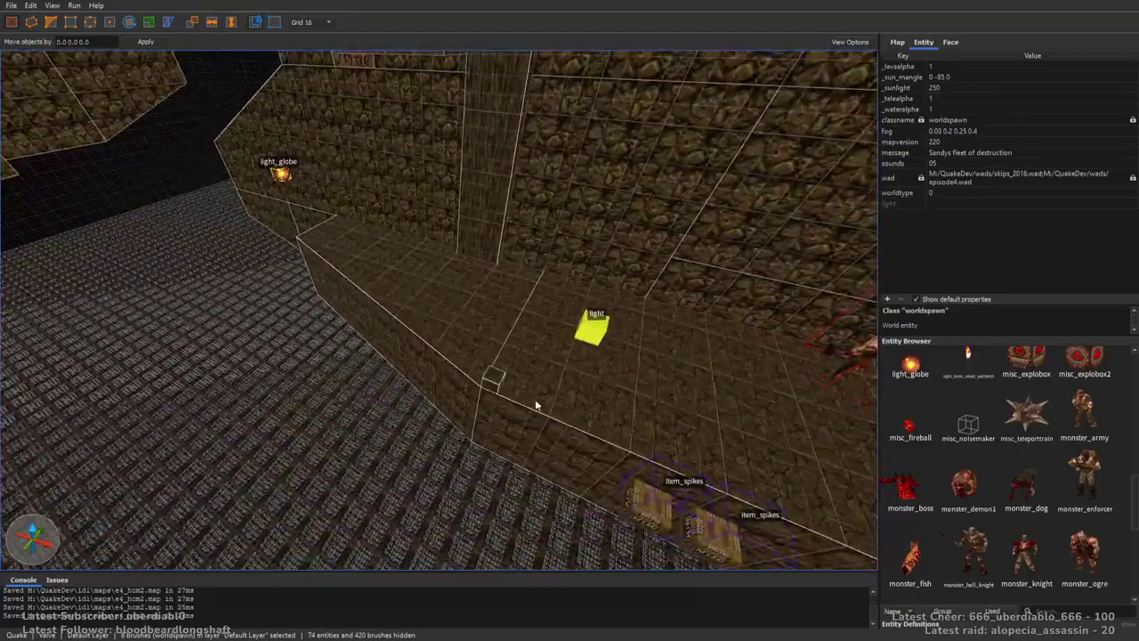
scroll(496, 377, "down", 8)
scroll(477, 349, "up", 10)
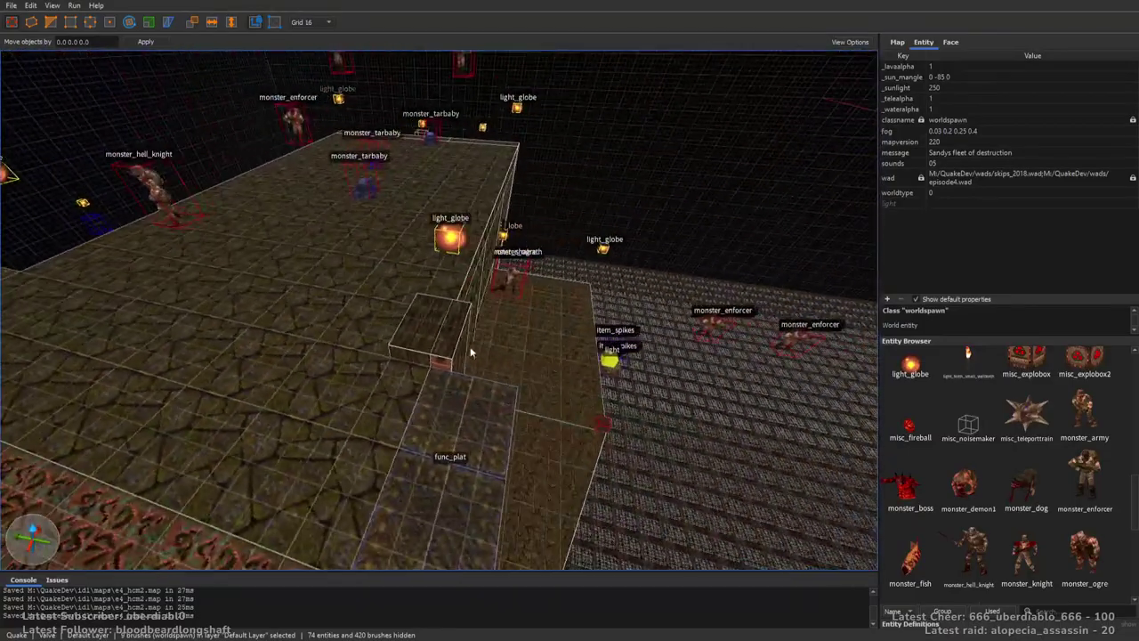
scroll(450, 340, "down", 8)
scroll(483, 330, "up", 10)
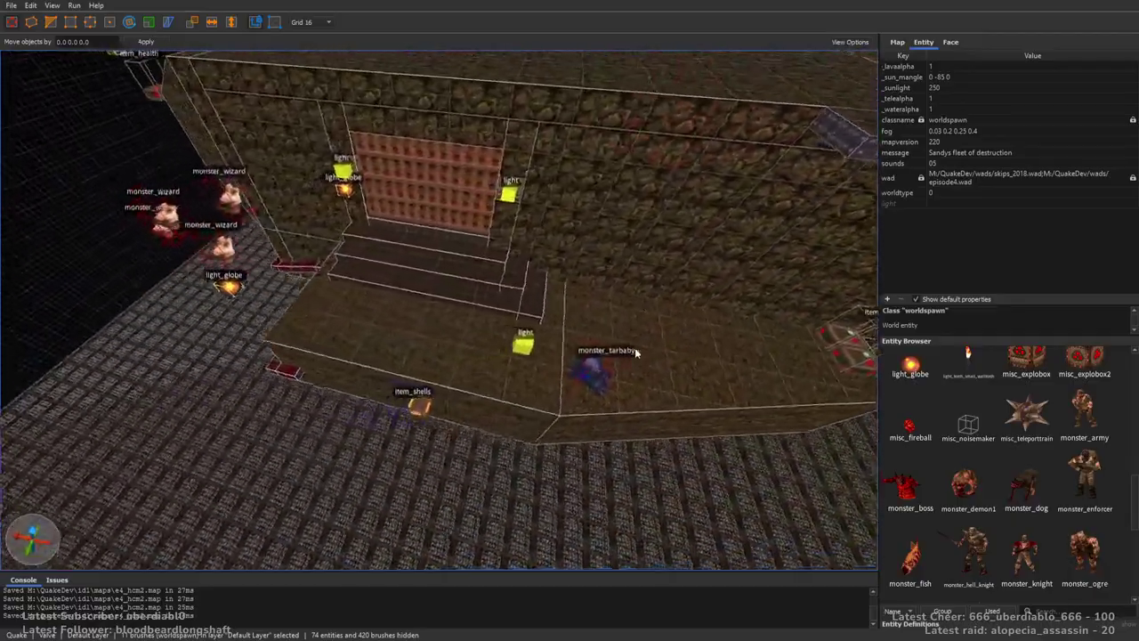
Add the red trim band around the ship's lower hull to the selection and show all hidden brushes again.
scroll(636, 353, "down", 8)
scroll(691, 300, "up", 10)
right_click_drag(720, 371, 753, 326)
scroll(753, 326, "down", 6)
scroll(562, 388, "up", 5)
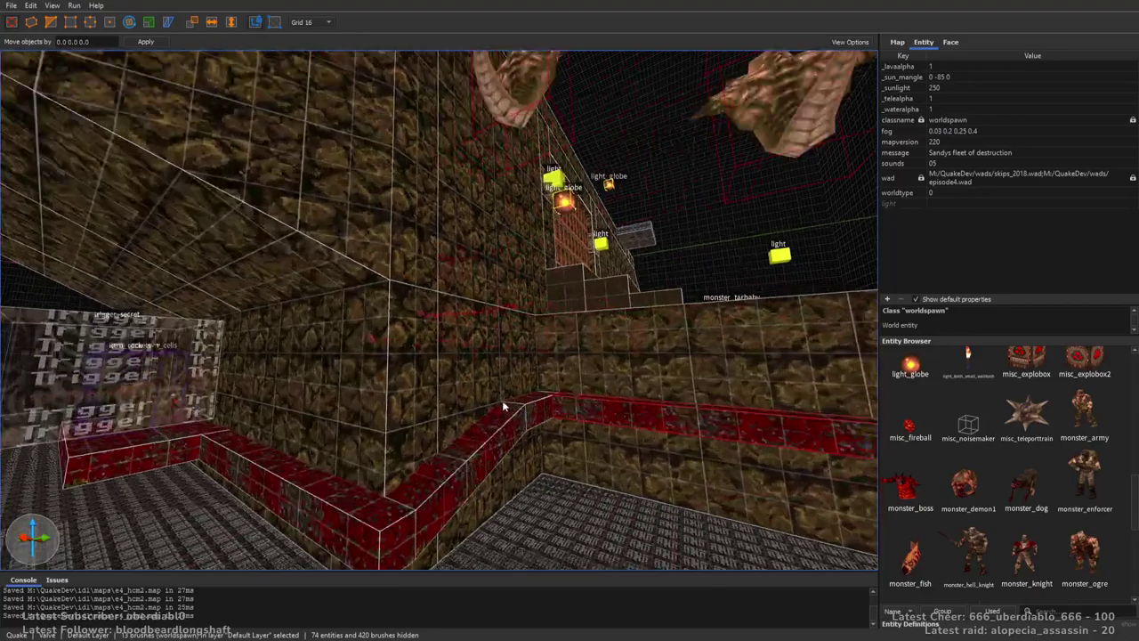
scroll(393, 525, "down", 10)
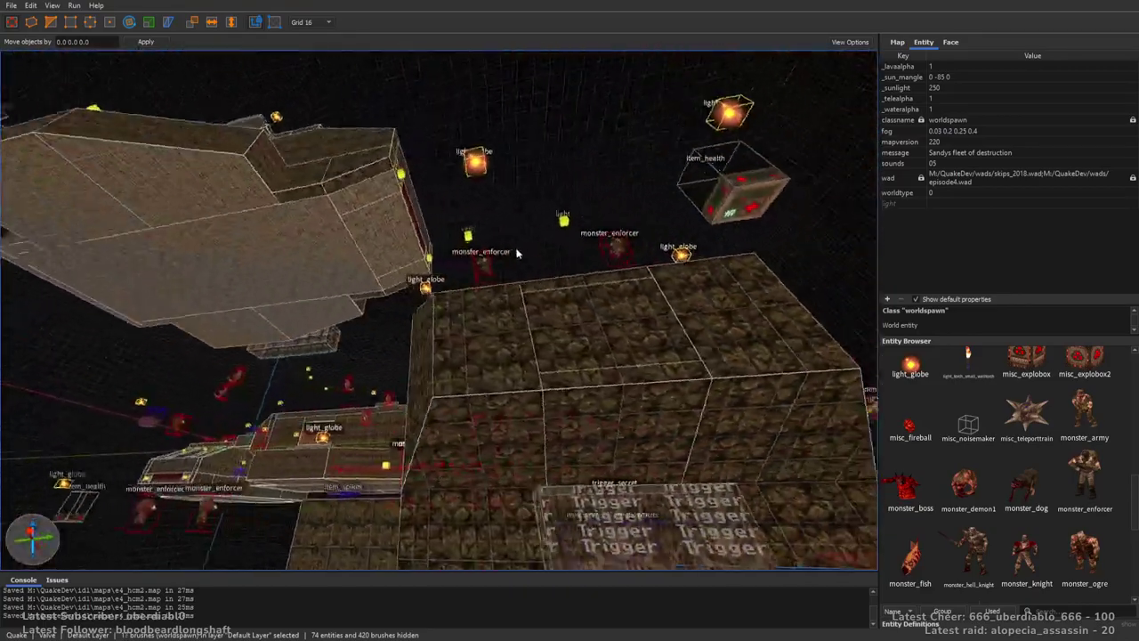
key("ctrl+shift+h")
right_click_drag(517, 253, 540, 266)
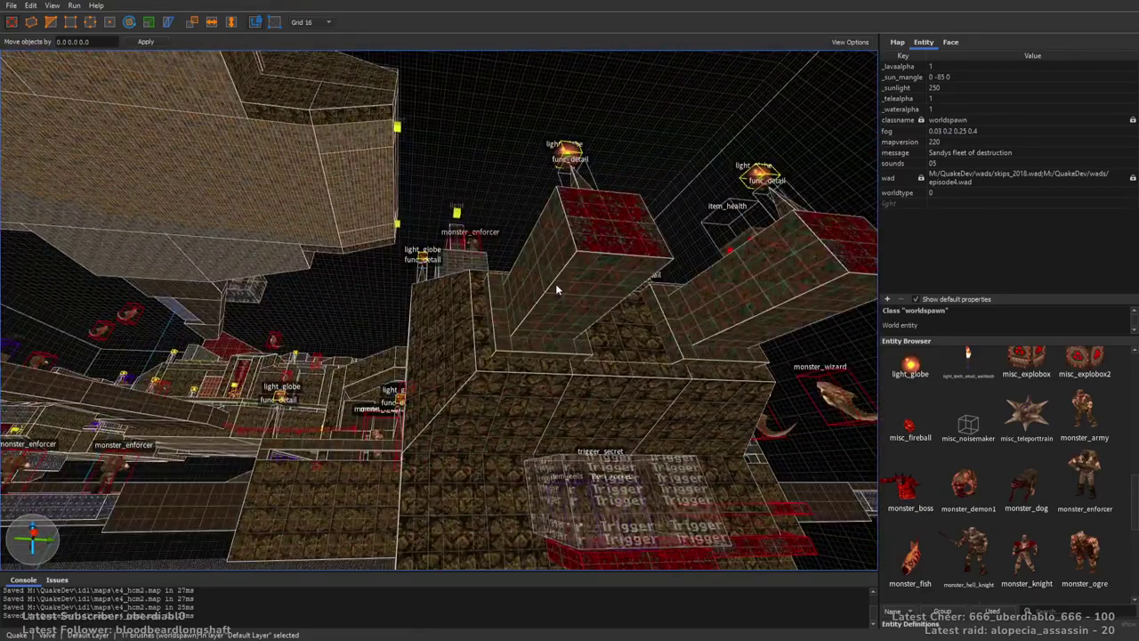
Select the block under the enforcers on the ship's upper deck and show all hidden brushes again.
mouse_move(626, 330)
right_mouse_down()
mouse_move(602, 380)
mouse_move(542, 350)
mouse_move(480, 345)
mouse_move(499, 300)
mouse_move(551, 320)
mouse_move(679, 405)
mouse_move(707, 397)
mouse_move(544, 339)
mouse_move(575, 282)
mouse_move(525, 320)
right_mouse_up()
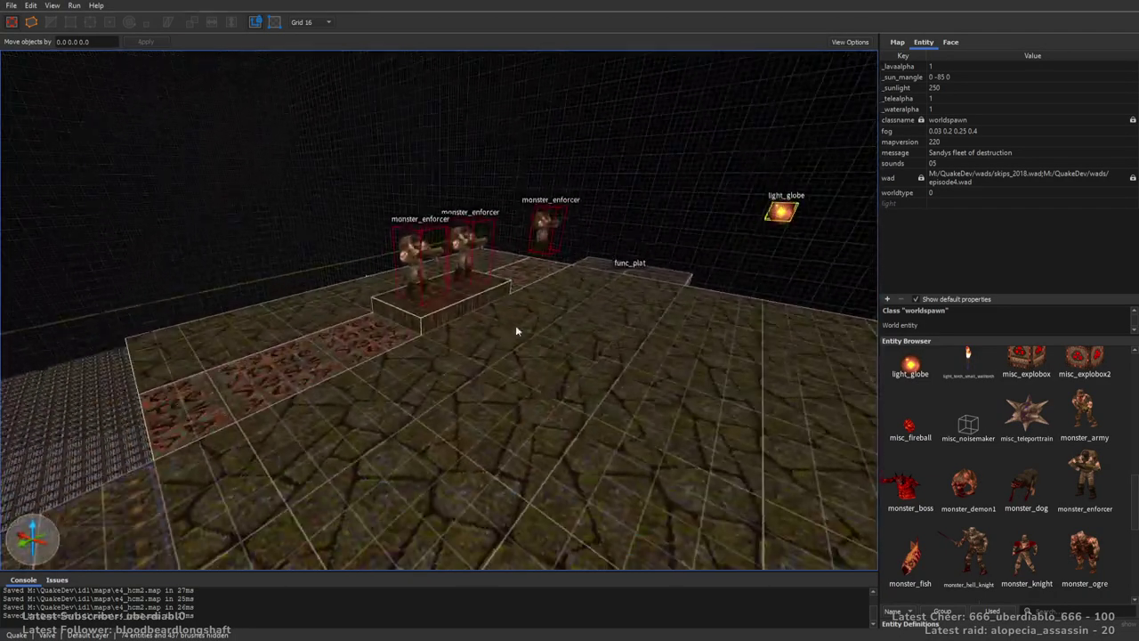
key("ctrl+shift+h")
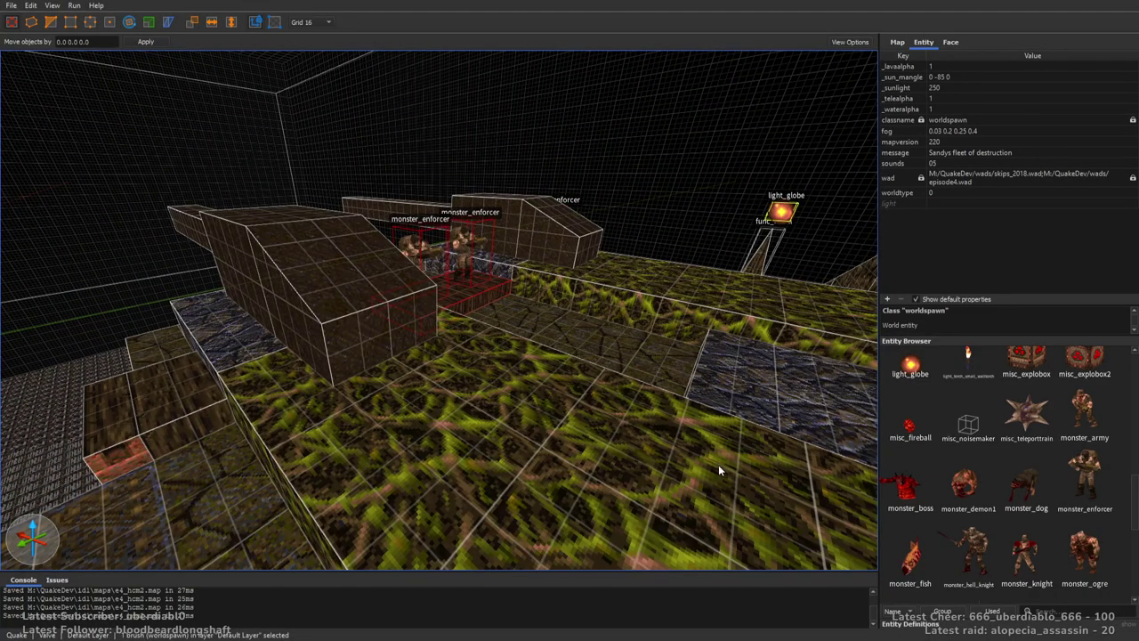
right_click_drag(726, 487, 523, 379)
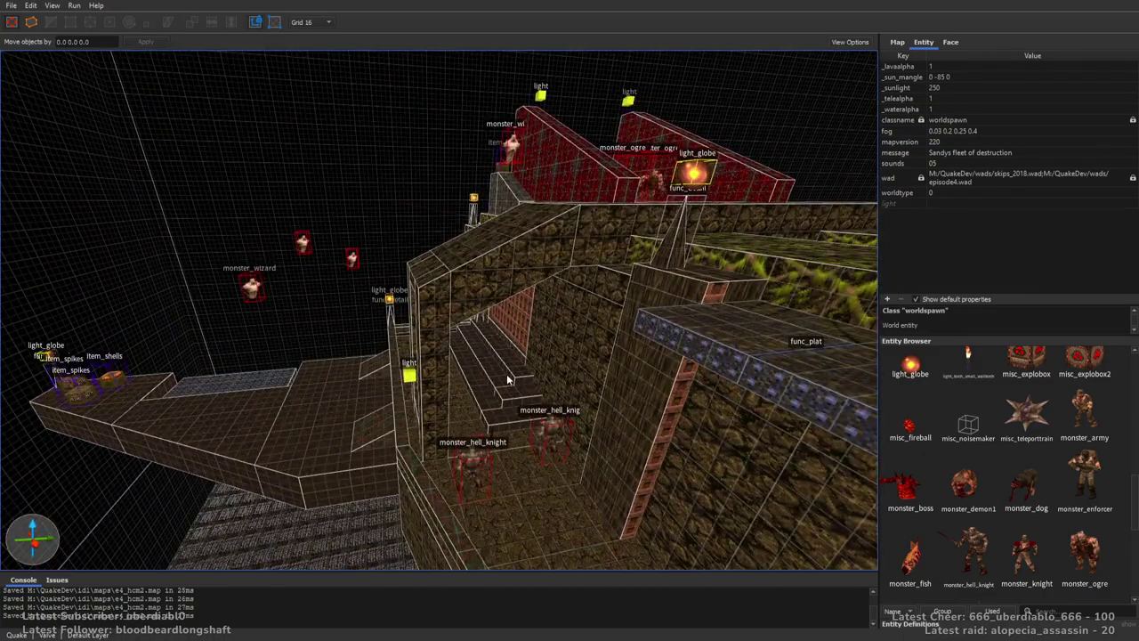
Select the three small blocks beside the secret trigger at the foot of the ship's hull for detail conversion.
mouse_move(378, 354)
right_mouse_down()
mouse_move(457, 399)
mouse_move(460, 351)
mouse_move(511, 329)
mouse_move(460, 299)
mouse_move(461, 280)
right_mouse_up()
left_click(462, 281)
mouse_move(506, 205)
right_mouse_down()
mouse_move(465, 228)
mouse_move(426, 225)
right_mouse_up()
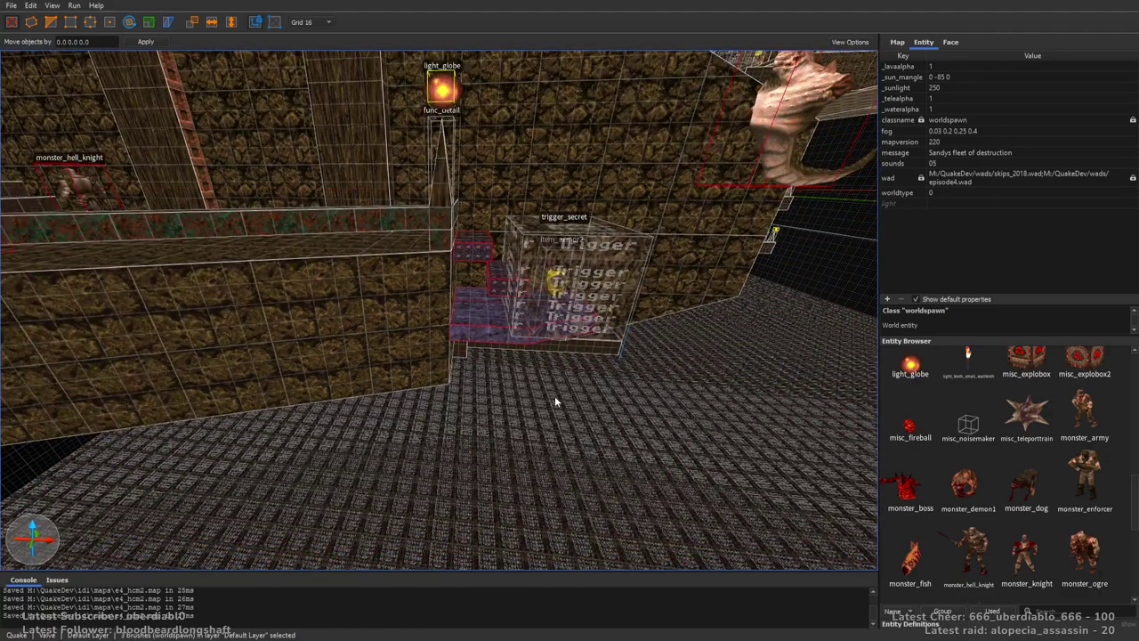
key("Escape")
Select the leftover brush at the corner of the ship's side platform in the stripped fleet view and unhide the rest of the map.
mouse_move(550, 382)
right_mouse_down()
mouse_move(571, 333)
mouse_move(704, 274)
right_mouse_up()
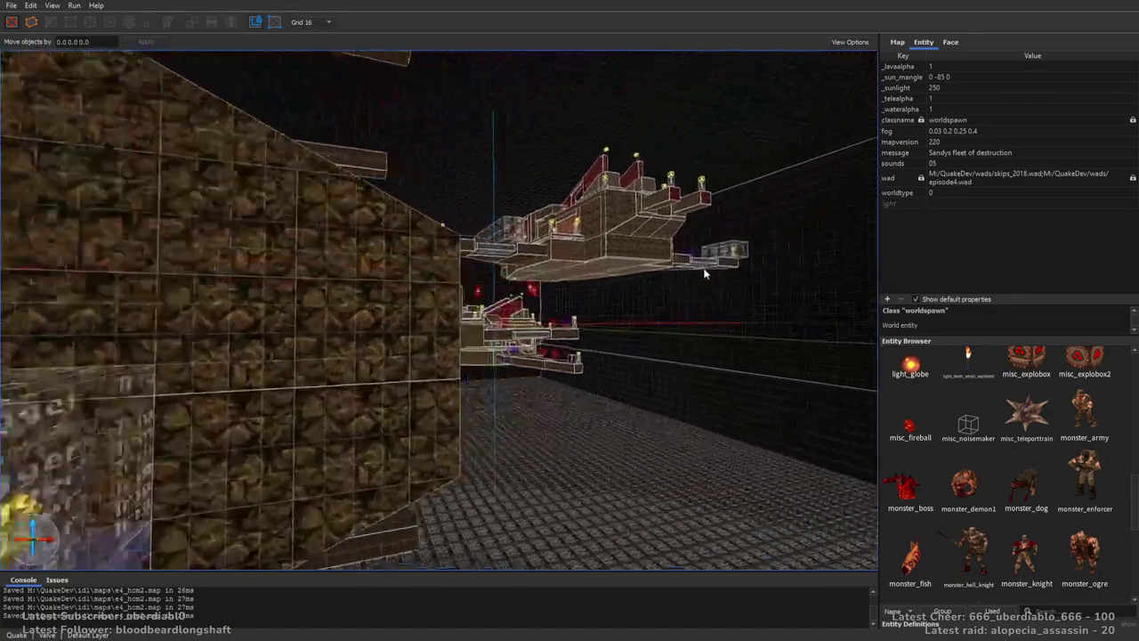
scroll(704, 274, "up", 10)
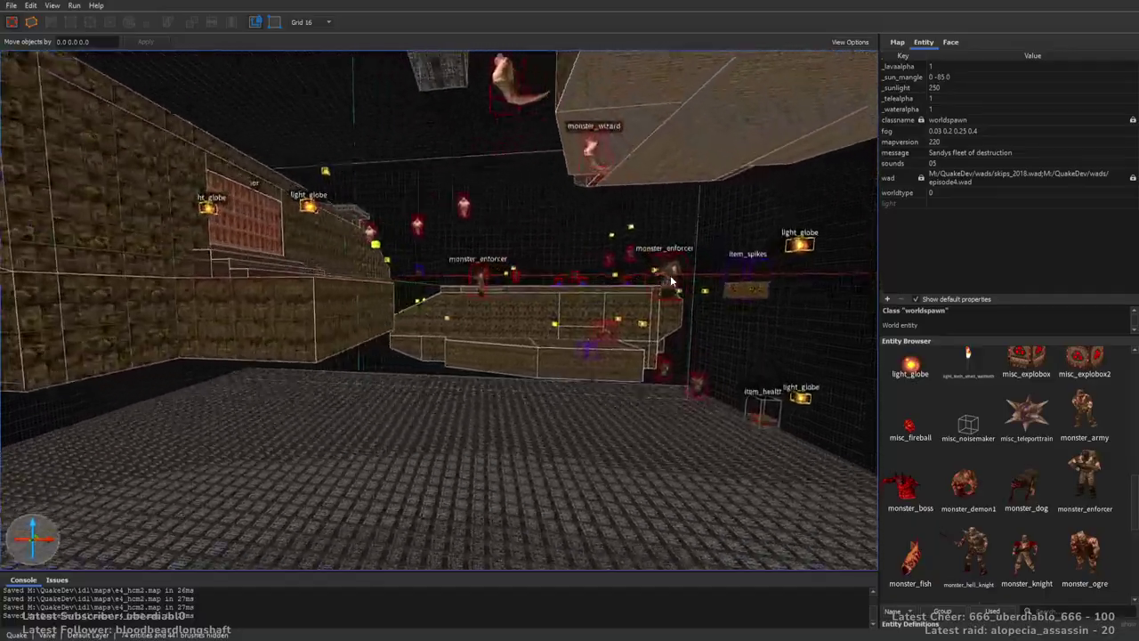
scroll(670, 275, "up", 10)
scroll(609, 276, "down", 10)
mouse_move(610, 277)
right_mouse_down()
mouse_move(392, 355)
mouse_move(414, 274)
right_mouse_up()
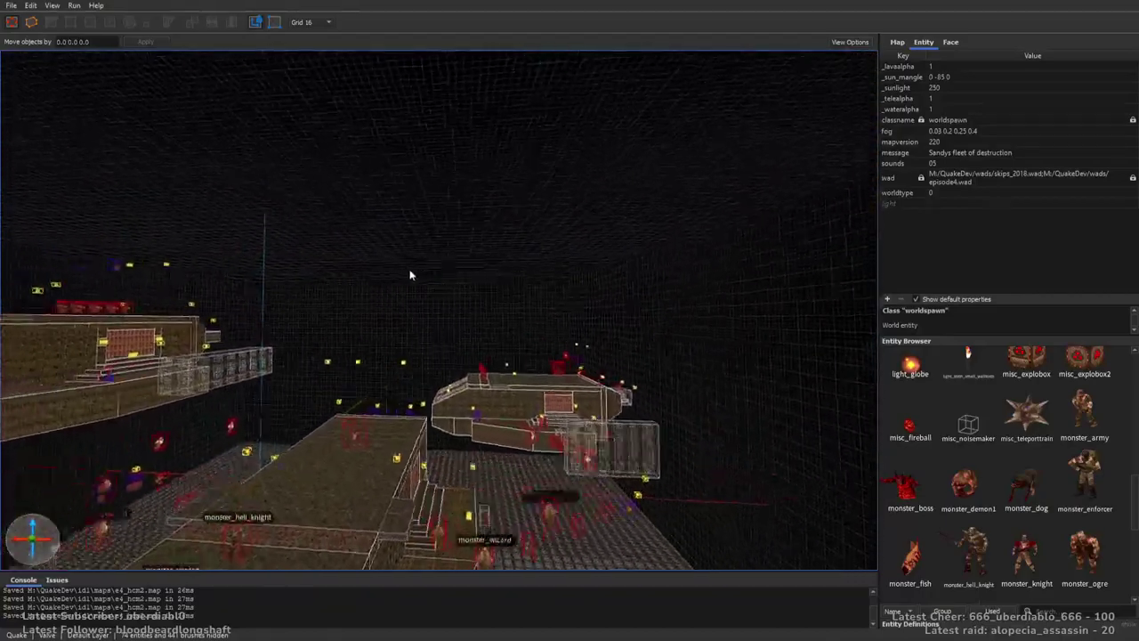
scroll(346, 267, "up", 10)
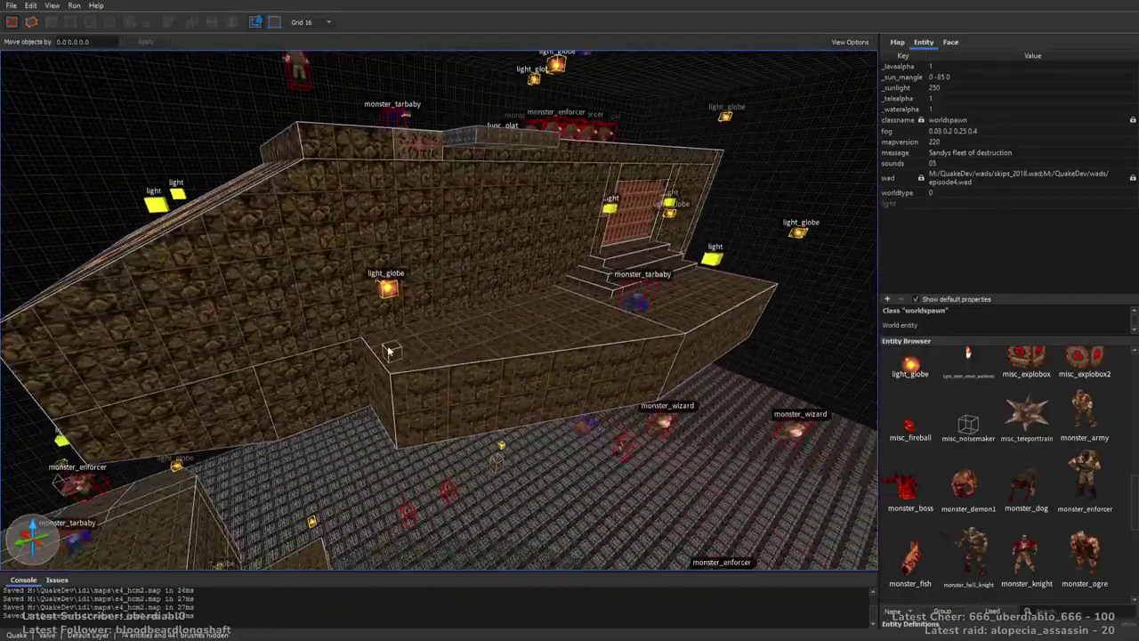
left_click(388, 350)
right_click_drag(626, 523, 718, 410)
key("ctrl+shift+h")
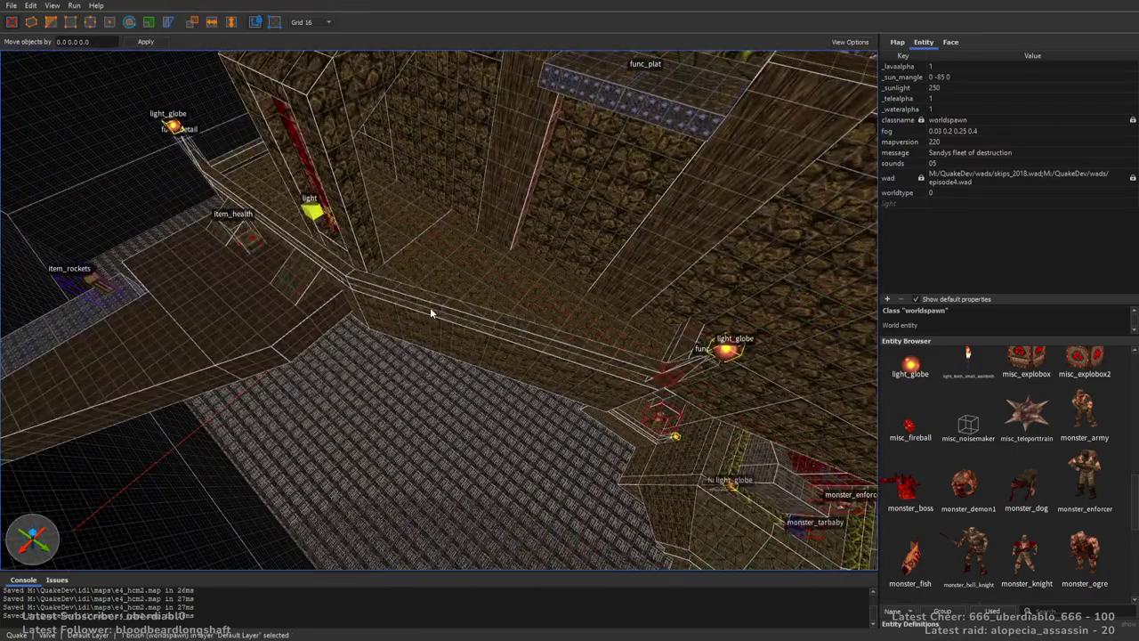
key("ctrl+h")
mouse_move(531, 480)
right_mouse_down()
mouse_move(513, 372)
mouse_move(545, 370)
mouse_move(573, 328)
mouse_move(534, 352)
mouse_move(509, 347)
mouse_move(721, 384)
mouse_move(720, 371)
mouse_move(566, 342)
mouse_move(665, 346)
mouse_move(626, 360)
right_mouse_up()
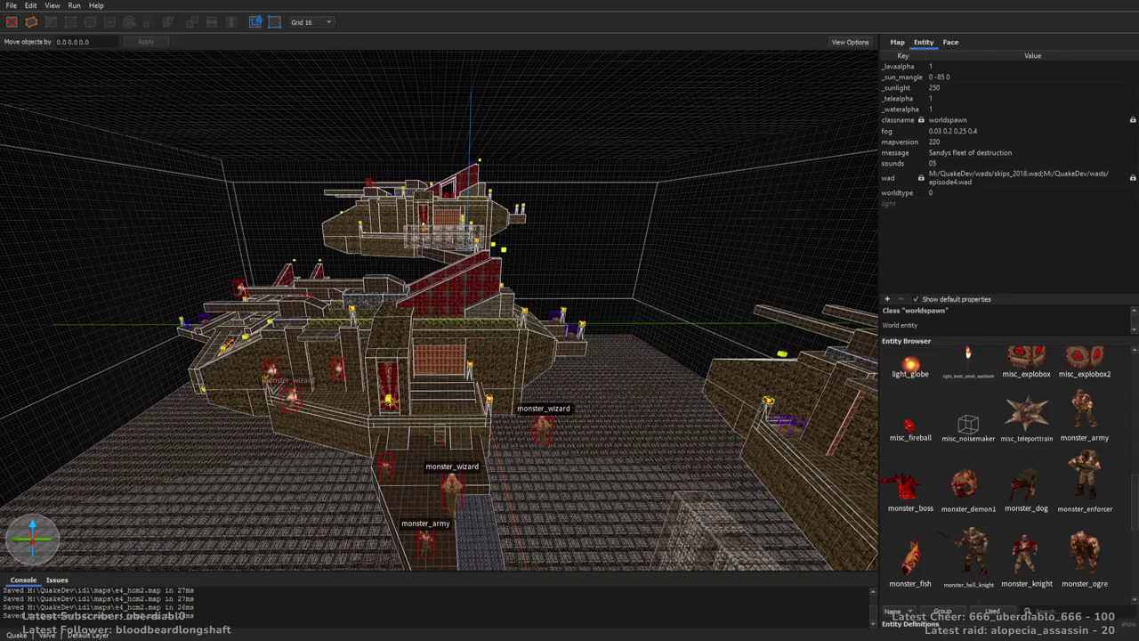
Place a monster_knight beside the caged monster_demon1 on the 8-unit grid, angle 180, flagged Ambush, Not on Normal and Not on Hard.
right_click_drag(605, 473, 649, 493)
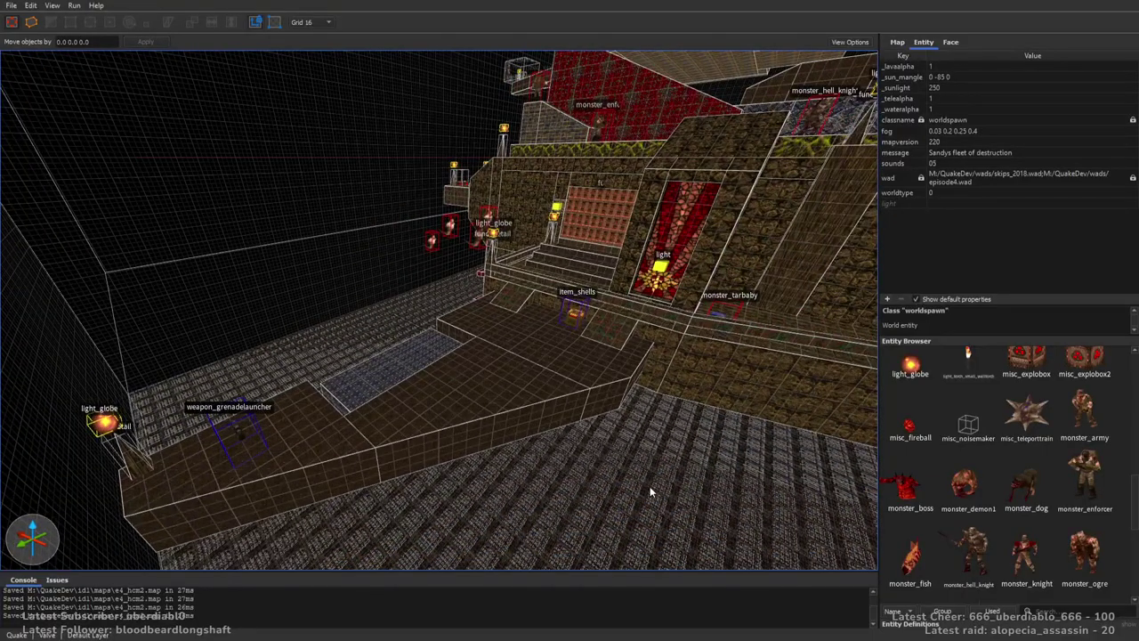
right_click_drag(496, 397, 602, 372)
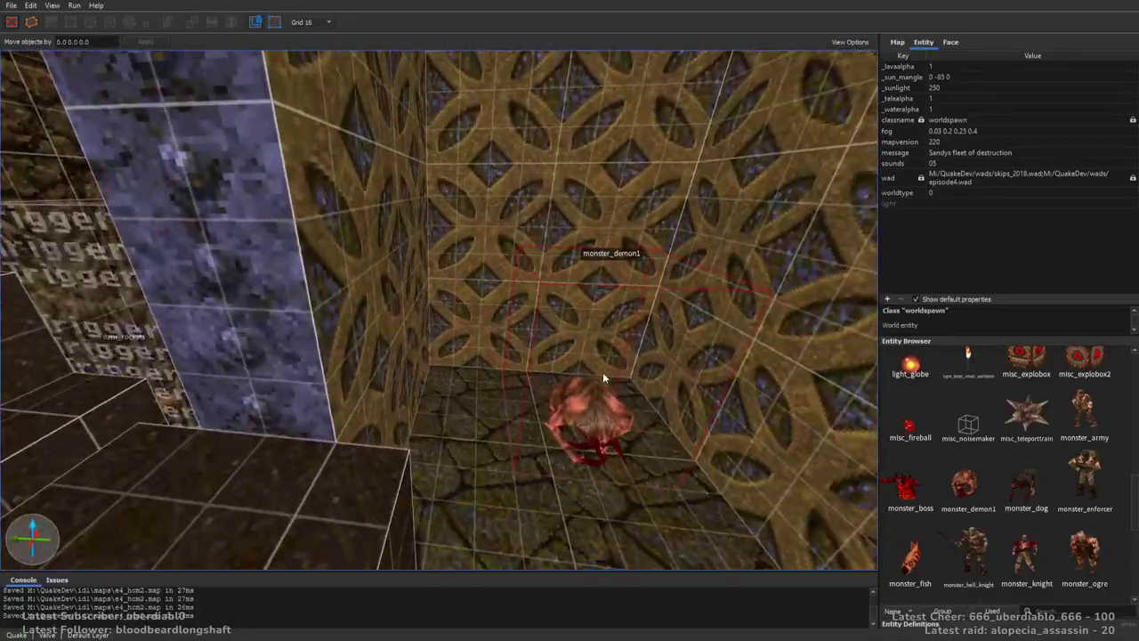
key("bracketleft")
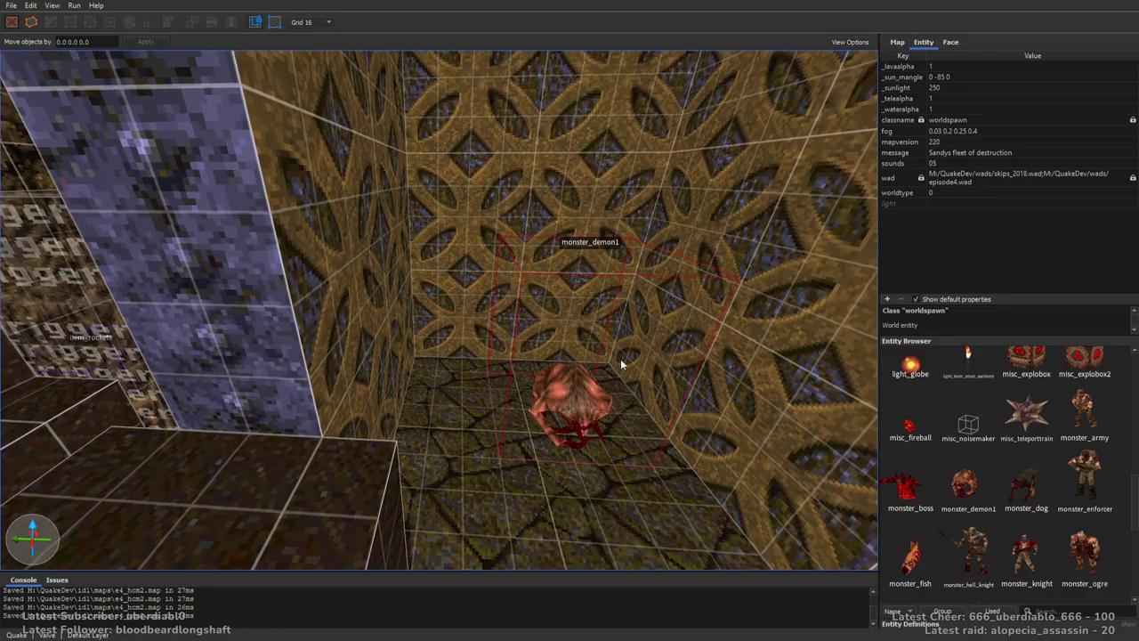
left_click_drag(1025, 552, 676, 427)
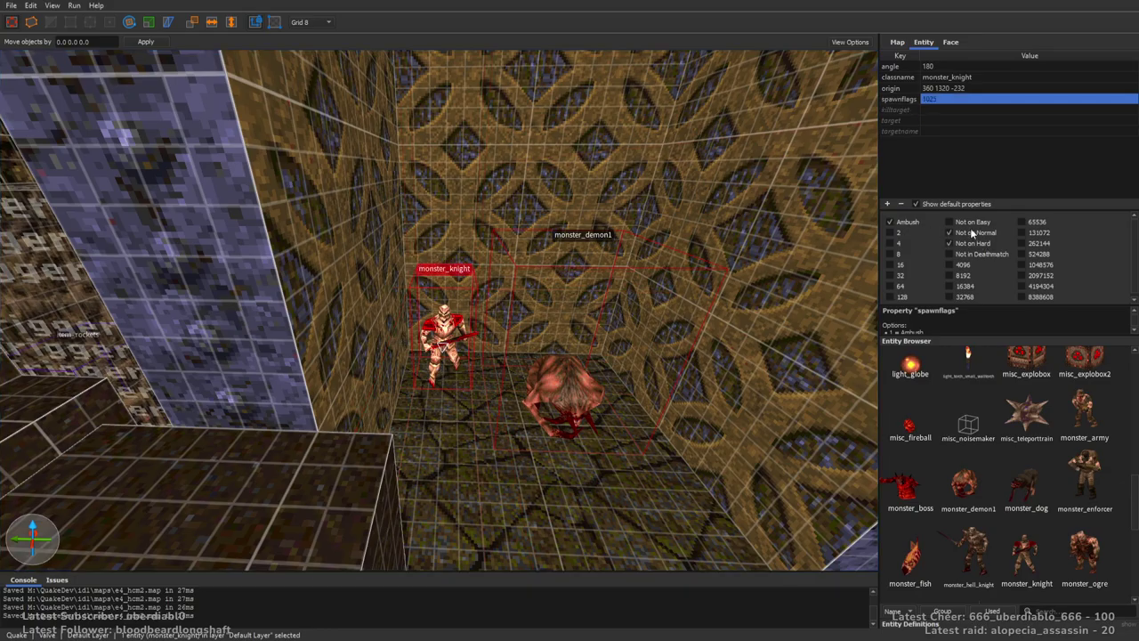
key("Escape")
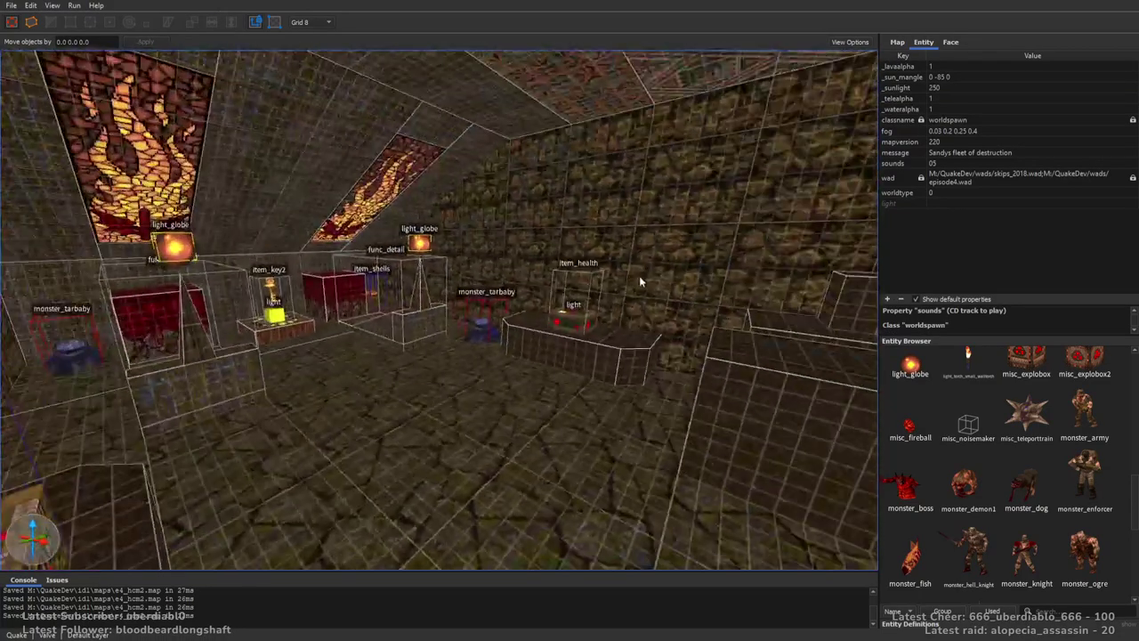
Place a monster_wizard low against the ship's lower hull wall, angle 180, flagged Ambush and Not on Easy.
right_click_drag(638, 282, 574, 296)
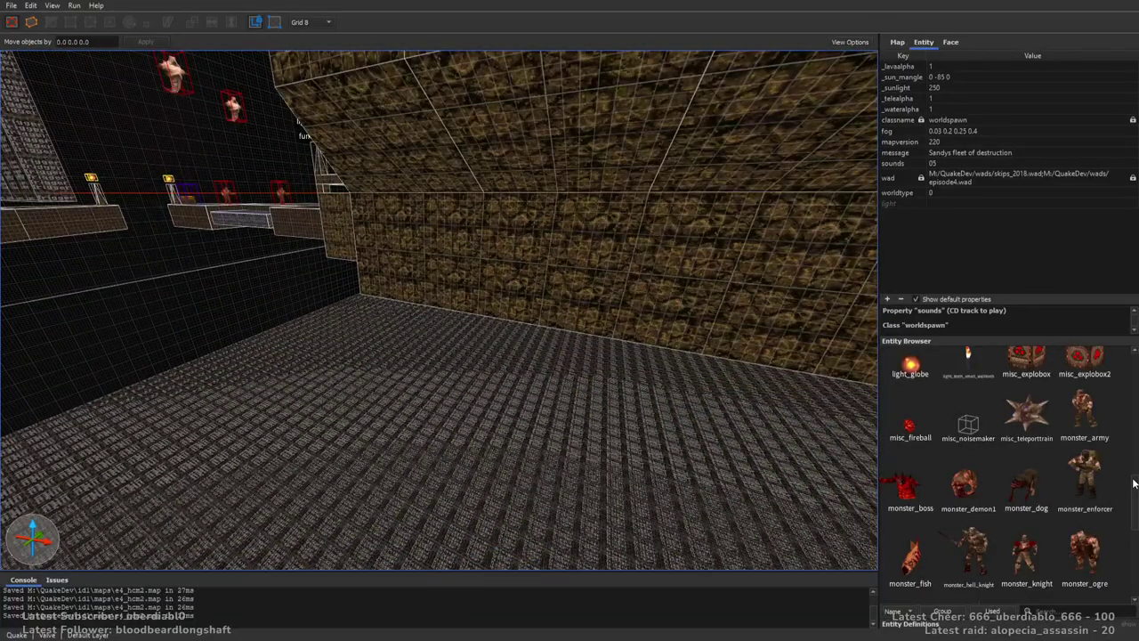
scroll(1133, 481, "down", 5)
left_click_drag(968, 525, 598, 372)
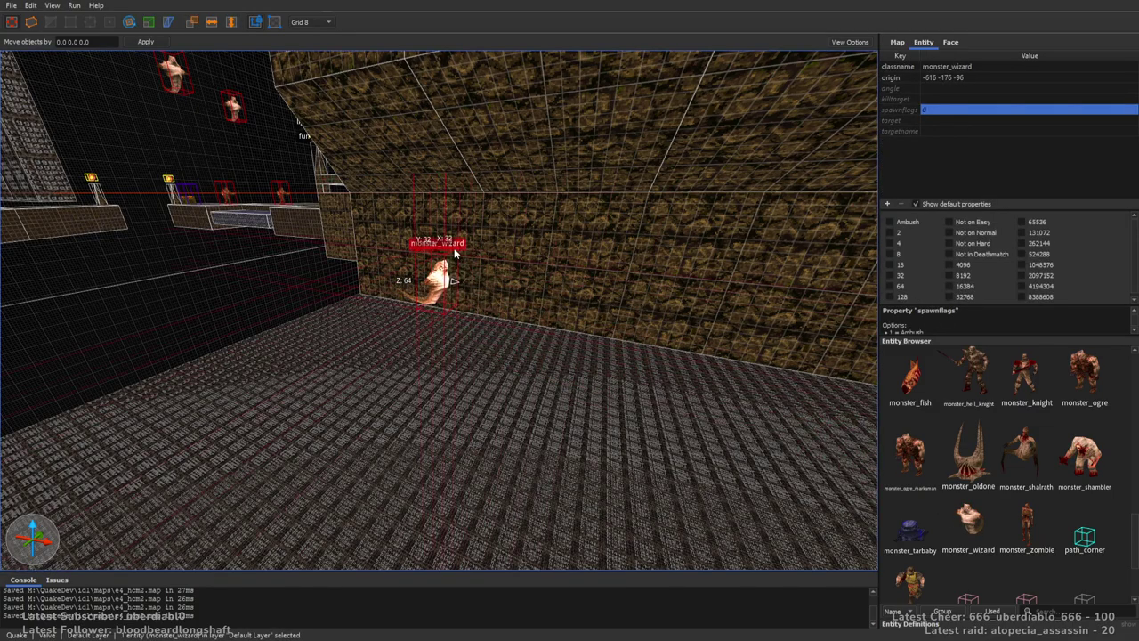
scroll(454, 247, "up", 4)
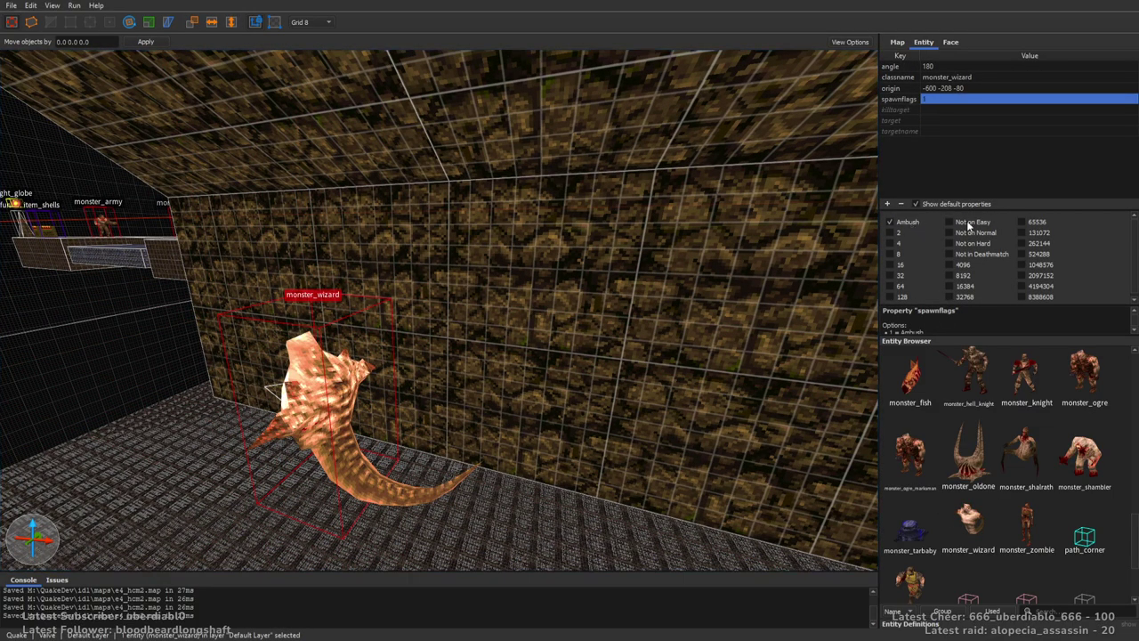
left_click(967, 223)
Spread monster_wizard copies along the lower hull wall, flagged Ambush, Not on Easy and Not on Normal.
right_click_drag(449, 280, 450, 280)
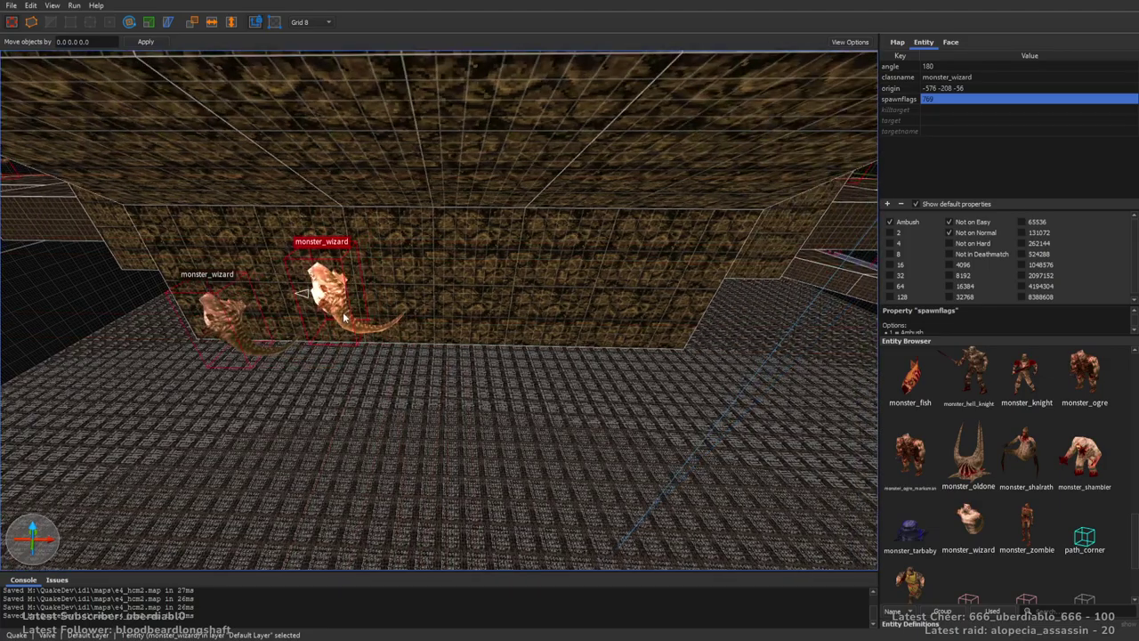
left_click_drag(330, 298, 461, 331)
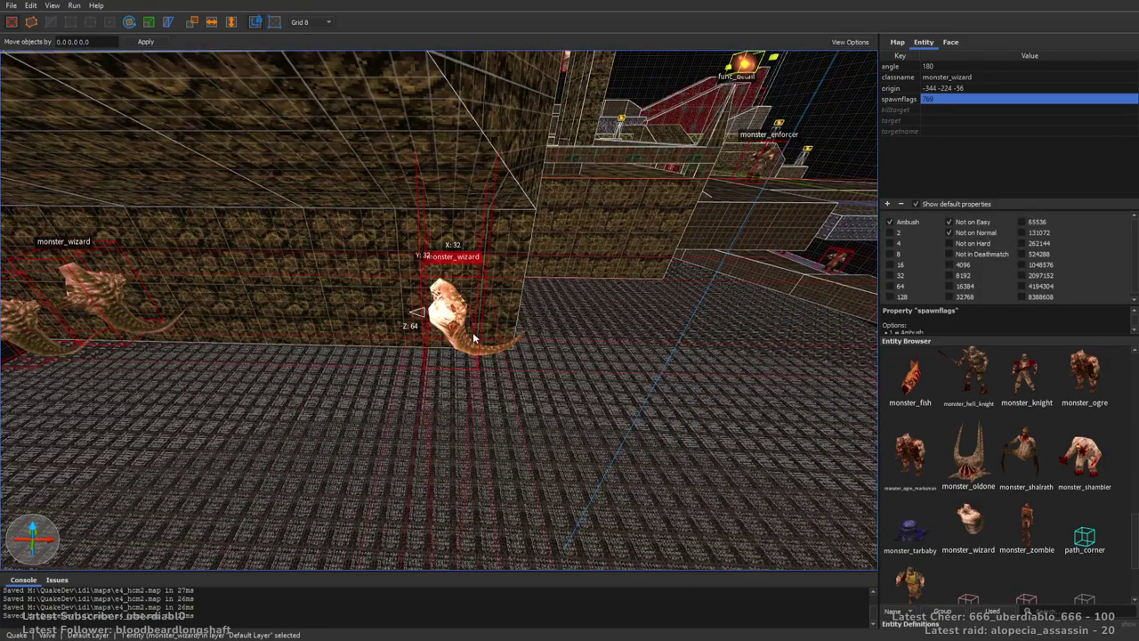
mouse_move(474, 338)
right_mouse_down()
mouse_move(443, 333)
mouse_move(551, 289)
mouse_move(307, 298)
mouse_move(332, 314)
mouse_move(539, 323)
mouse_move(593, 364)
mouse_move(676, 309)
mouse_move(658, 314)
mouse_move(702, 265)
mouse_move(762, 311)
mouse_move(750, 338)
mouse_move(798, 303)
right_mouse_up()
left_click(531, 291)
scroll(523, 338, "down", 3)
right_click_drag(521, 336, 437, 247)
scroll(461, 336, "up", 3)
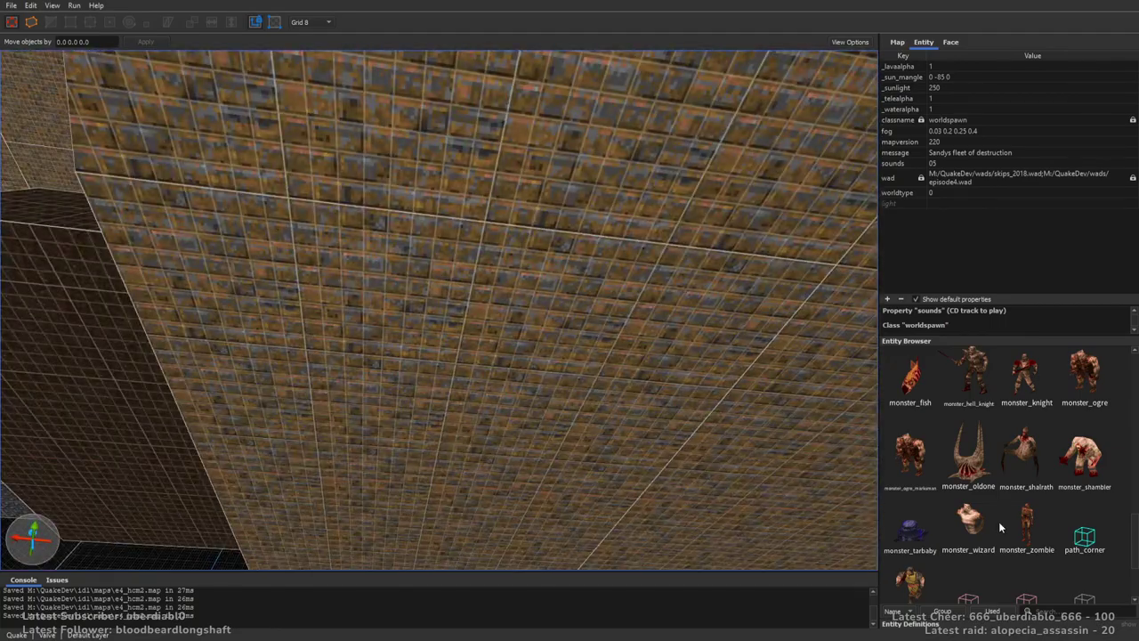
Place an Ambush monster_wizard beneath the high ship's hull and duplicate it farther along the underside.
right_click_drag(710, 358, 742, 359)
left_click_drag(977, 524, 453, 329)
left_click(913, 224)
right_click_drag(751, 267, 590, 329)
left_click_drag(590, 329, 372, 347, "ctrl")
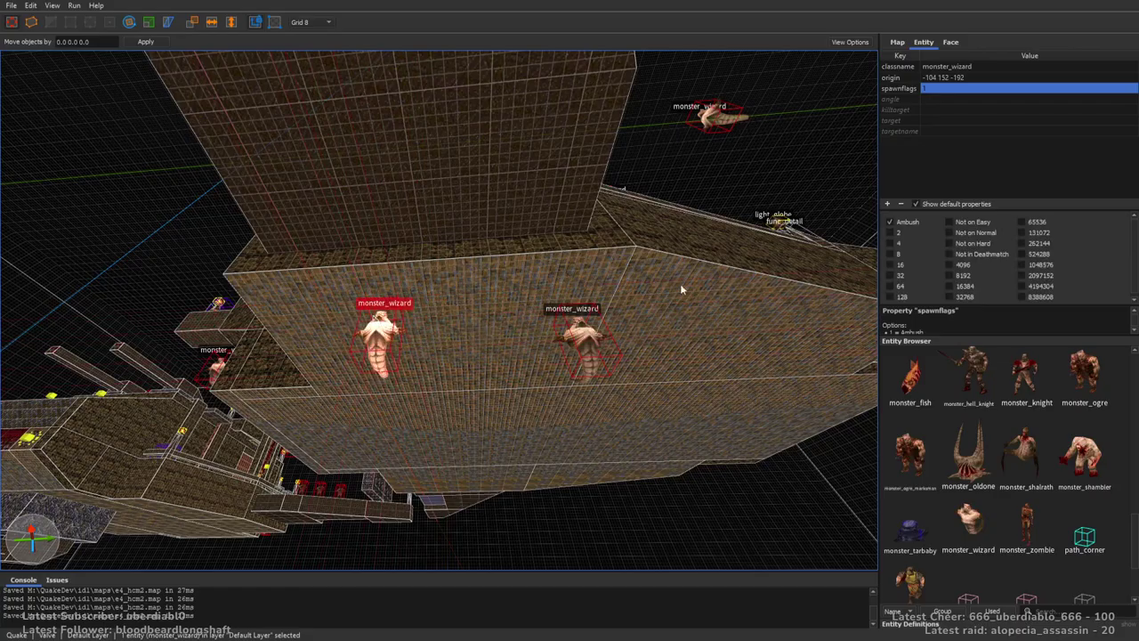
right_click_drag(854, 258, 645, 329)
left_click(453, 333)
mouse_move(453, 333)
right_mouse_down()
mouse_move(582, 318)
mouse_move(480, 329)
mouse_move(535, 283)
mouse_move(540, 358)
mouse_move(457, 394)
mouse_move(426, 388)
mouse_move(469, 403)
mouse_move(462, 322)
mouse_move(470, 405)
mouse_move(472, 339)
mouse_move(614, 310)
mouse_move(639, 327)
mouse_move(590, 267)
mouse_move(597, 236)
mouse_move(554, 243)
mouse_move(577, 264)
right_mouse_up()
Select the wide brush in the empty dark enclosure and resize it to 16 units thick on the 16-unit grid.
left_click(474, 329)
left_click(554, 224)
right_click_drag(554, 223, 563, 288)
key("7")
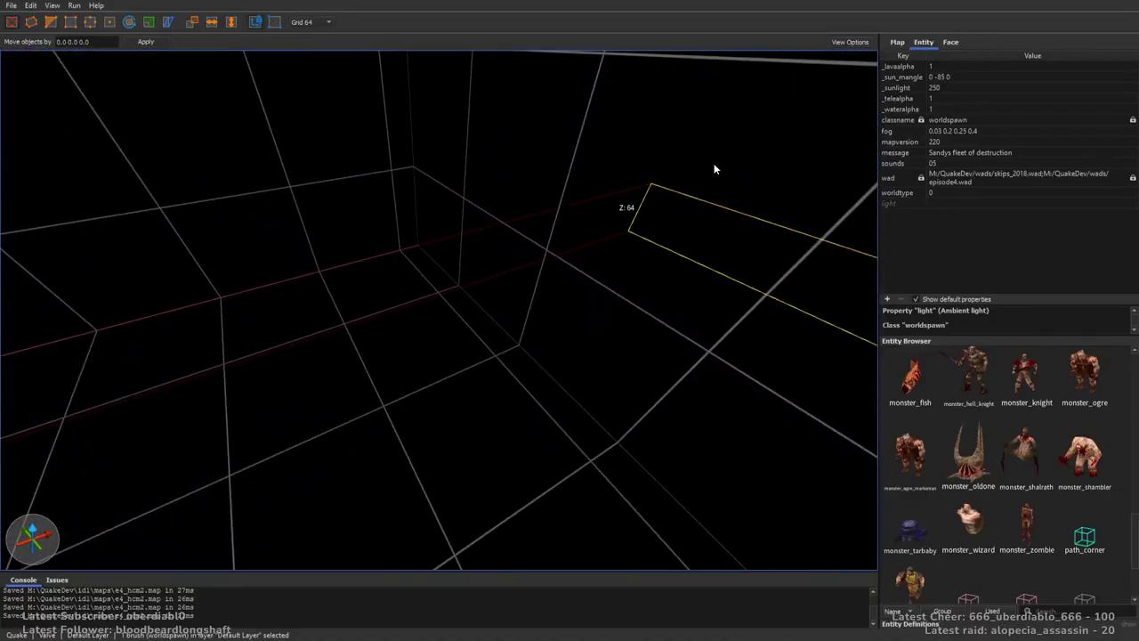
key("5")
mouse_move(549, 297)
right_mouse_down()
mouse_move(389, 229)
mouse_move(465, 223)
mouse_move(451, 243)
mouse_move(411, 240)
mouse_move(444, 216)
mouse_move(454, 287)
mouse_move(176, 197)
right_mouse_up()
mouse_move(483, 300)
right_mouse_down()
mouse_move(394, 288)
mouse_move(435, 288)
mouse_move(445, 270)
mouse_move(463, 294)
mouse_move(399, 314)
right_mouse_up()
right_click_drag(222, 261, 634, 260)
left_click_drag(579, 377, 610, 180)
mouse_move(611, 180)
right_mouse_down()
mouse_move(611, 234)
mouse_move(620, 186)
mouse_move(594, 190)
right_mouse_up()
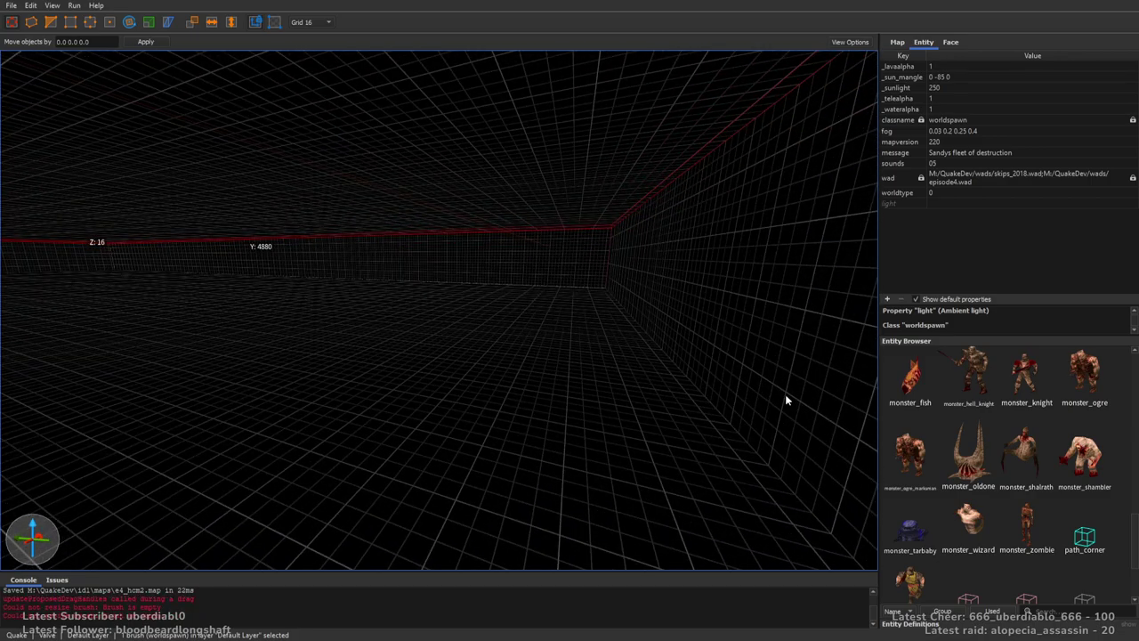
mouse_move(868, 541)
right_mouse_down()
mouse_move(548, 241)
mouse_move(531, 270)
mouse_move(478, 295)
mouse_move(477, 341)
mouse_move(475, 311)
mouse_move(823, 85)
right_mouse_up()
key("Escape")
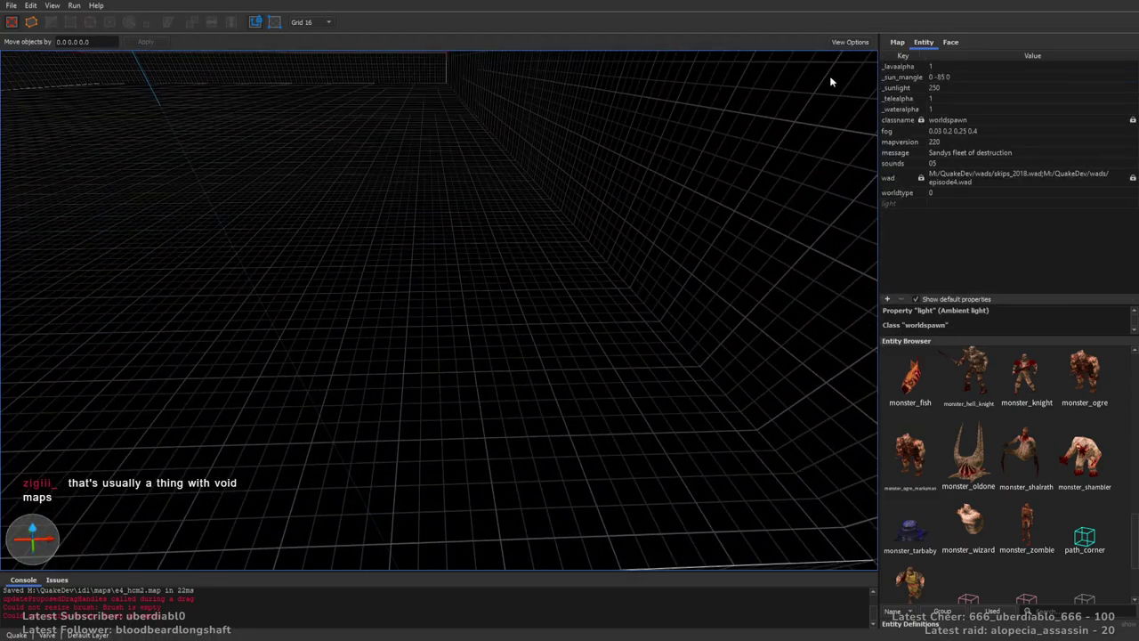
Place a light entity in the corner of the empty enclosure, raise it to height -888 and move it inward to X 1496.
left_click_drag(1128, 555, 437, 262)
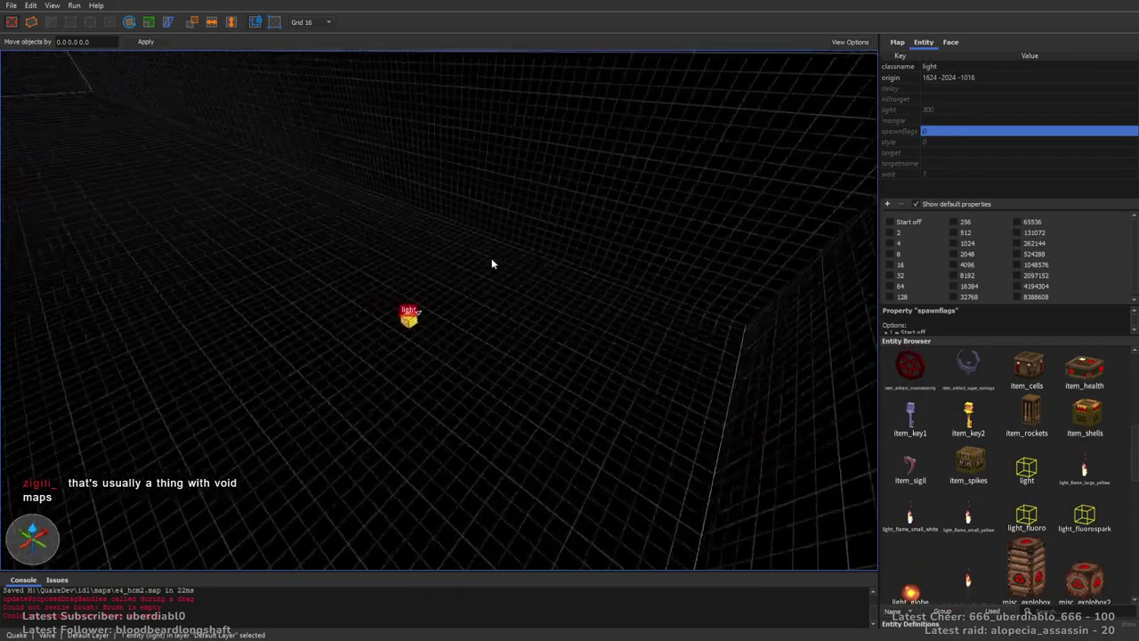
left_click_drag(422, 317, 412, 238, "alt")
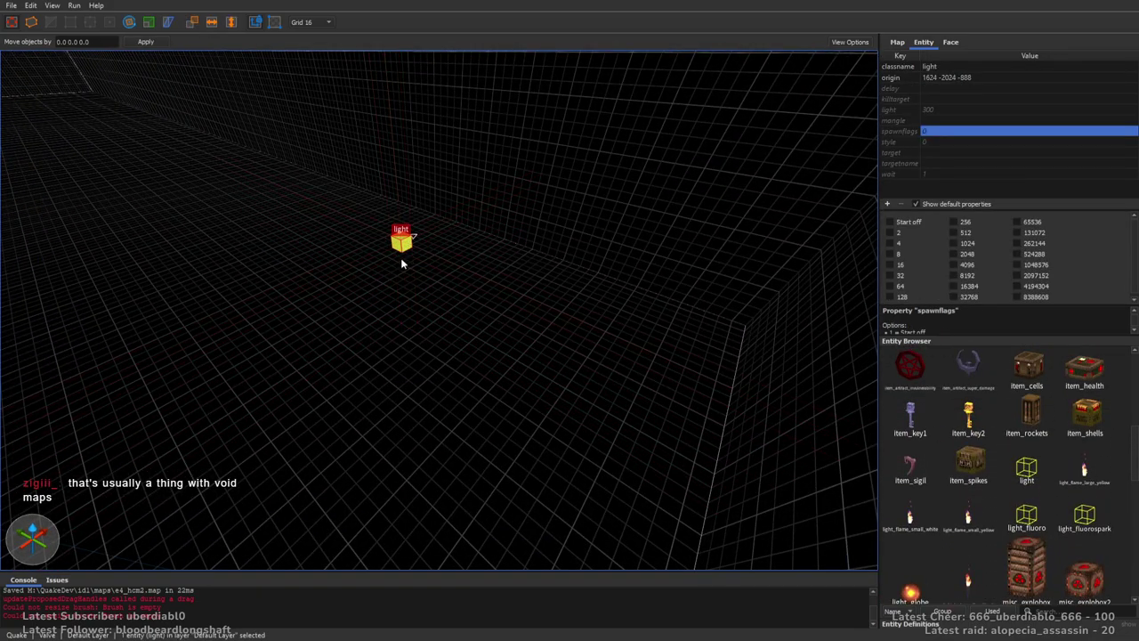
right_click_drag(508, 271, 504, 236)
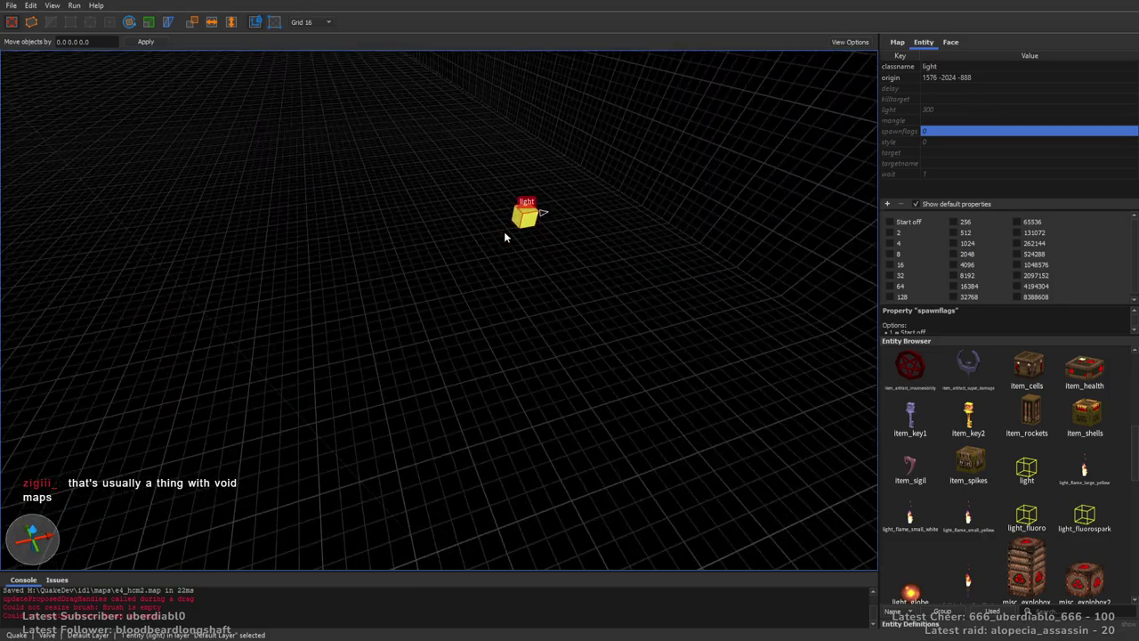
right_click_drag(638, 217, 593, 186)
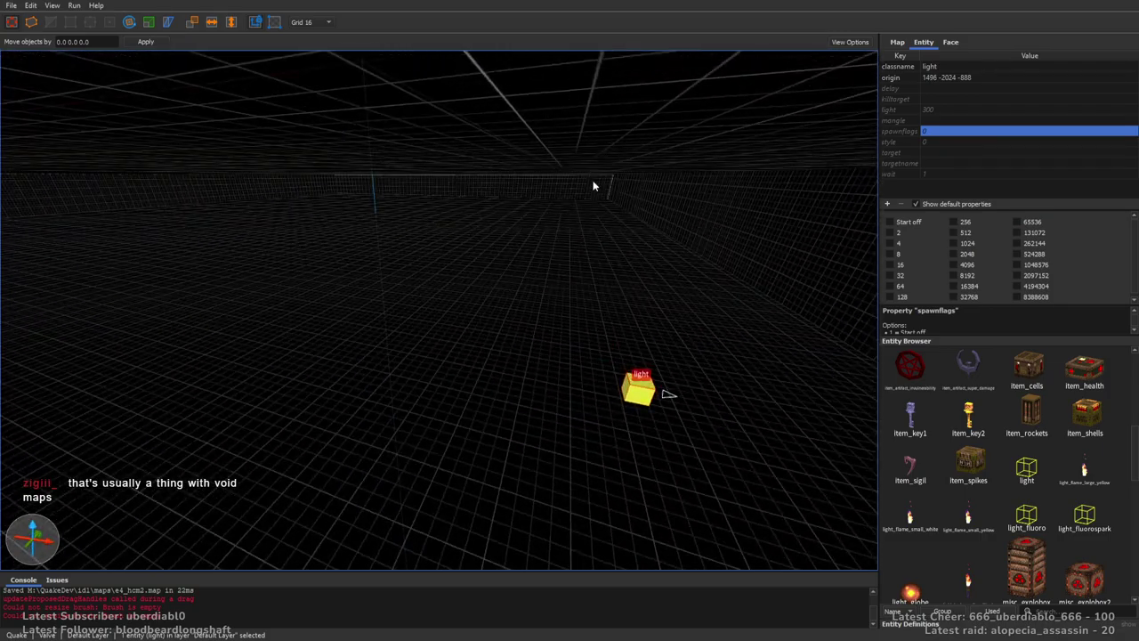
right_click_drag(668, 288, 675, 336)
left_click_drag(442, 318, 419, 330)
right_click_drag(419, 330, 485, 380)
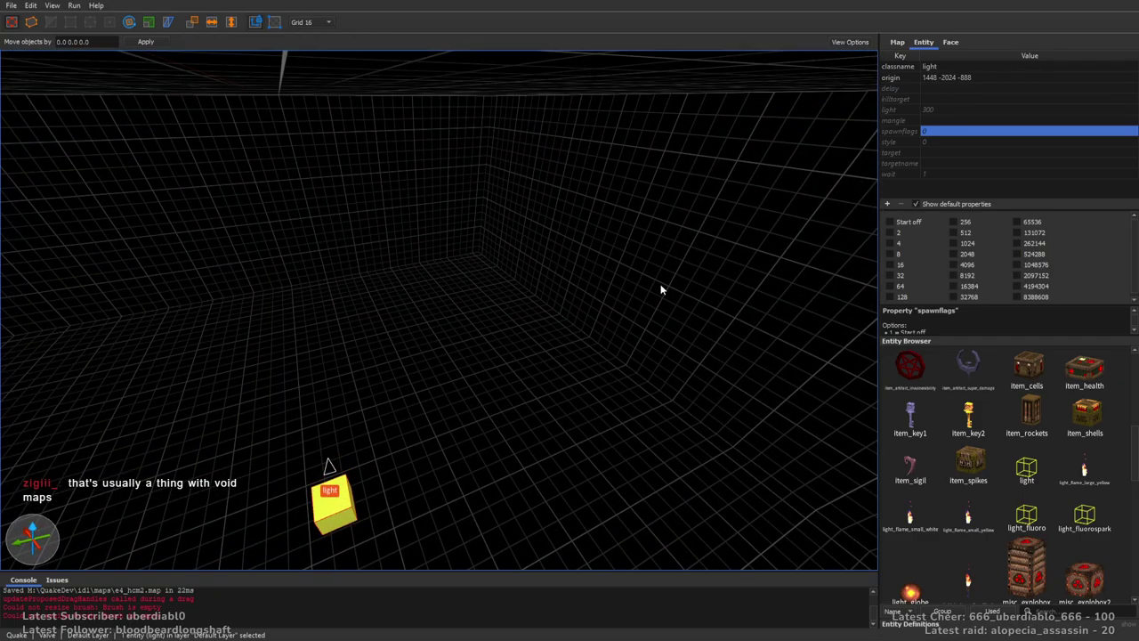
right_click_drag(613, 263, 544, 315)
left_click_drag(503, 365, 450, 369)
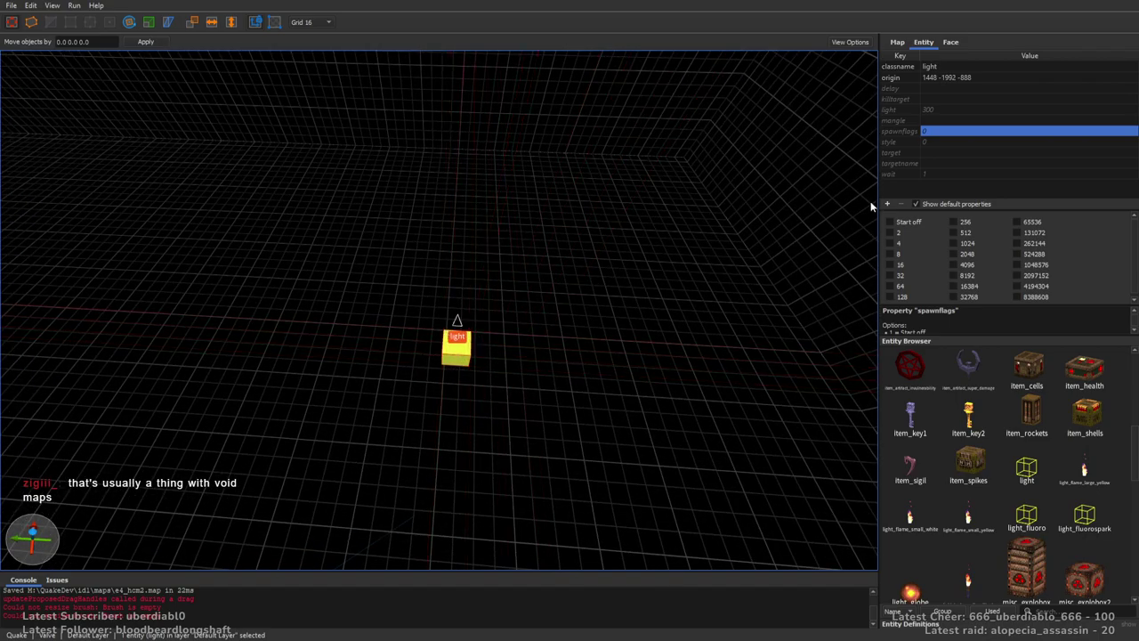
Set the corner light's brightness to 200 and its wait fade multiplier to 0.2.
double_click(931, 107)
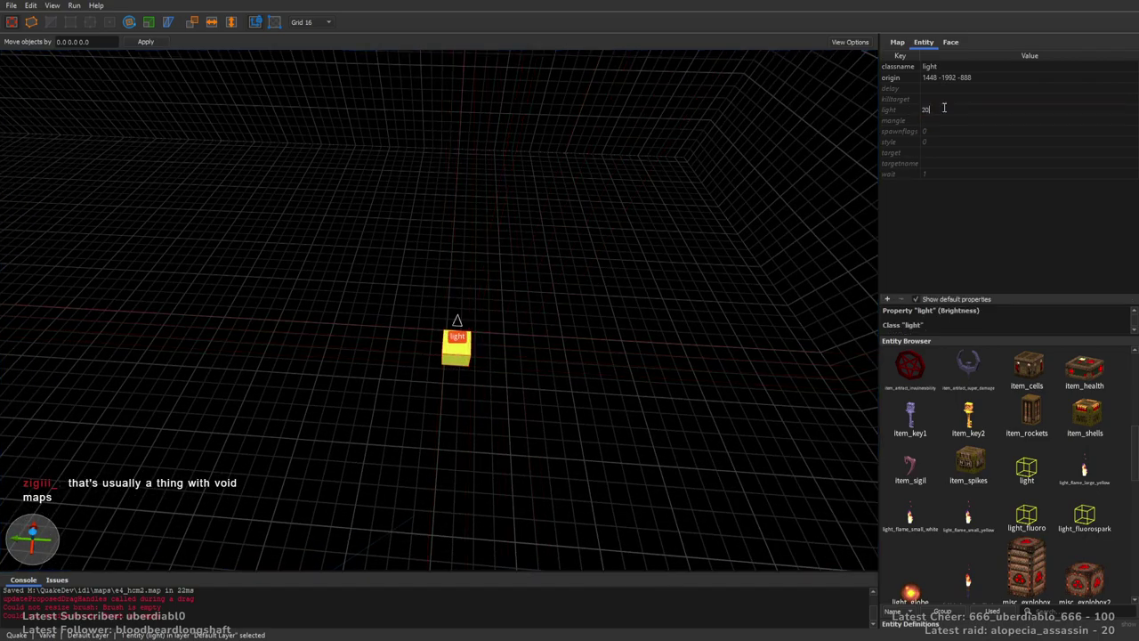
double_click(945, 173)
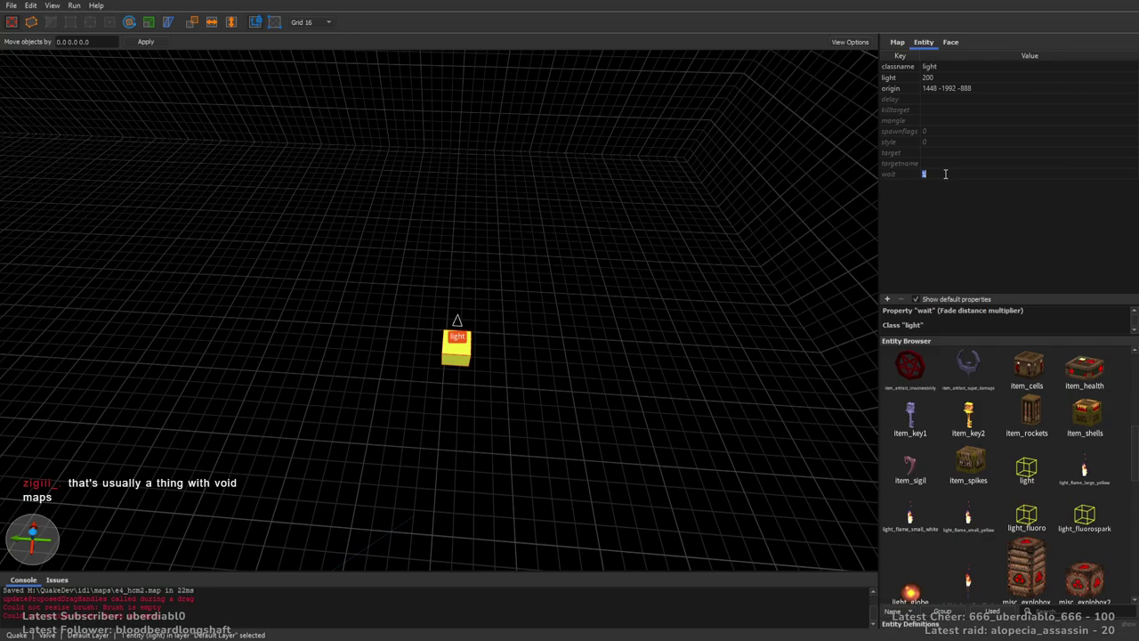
right_click_drag(649, 218, 756, 216)
Duplicate the corner light in a row along the dark enclosure's walls, switch to grid 64 and deselect the copies.
left_click_drag(337, 301, 612, 277)
scroll(611, 274, "down", 5)
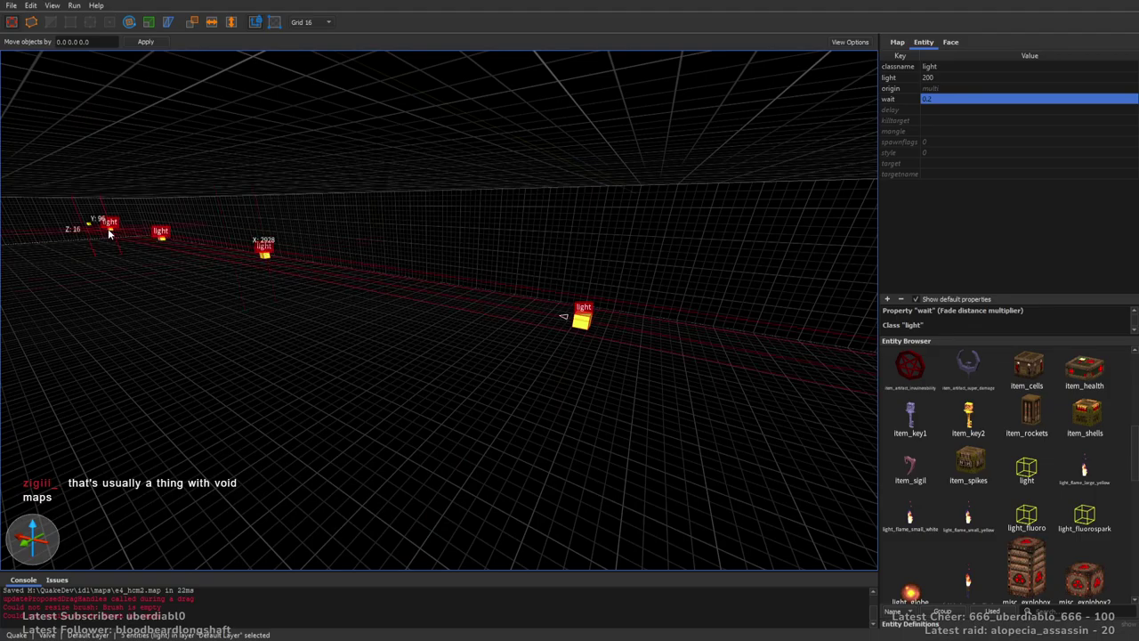
right_click_drag(88, 229, 516, 300)
key("plus")
key("plus")
scroll(516, 302, "down", 5)
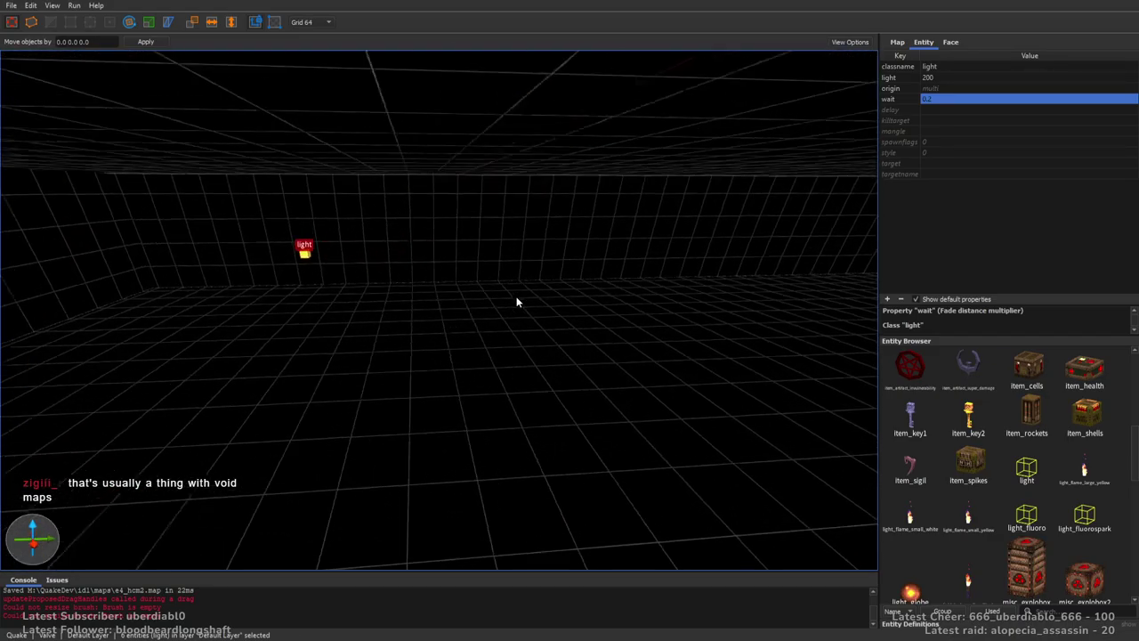
right_click_drag(516, 302, 551, 285)
left_click(516, 301)
mouse_move(485, 264)
right_mouse_down()
mouse_move(578, 273)
mouse_move(567, 209)
mouse_move(580, 280)
mouse_move(771, 328)
mouse_move(677, 350)
mouse_move(647, 349)
mouse_move(711, 340)
mouse_move(677, 339)
mouse_move(694, 315)
mouse_move(682, 311)
mouse_move(758, 271)
right_mouse_up()
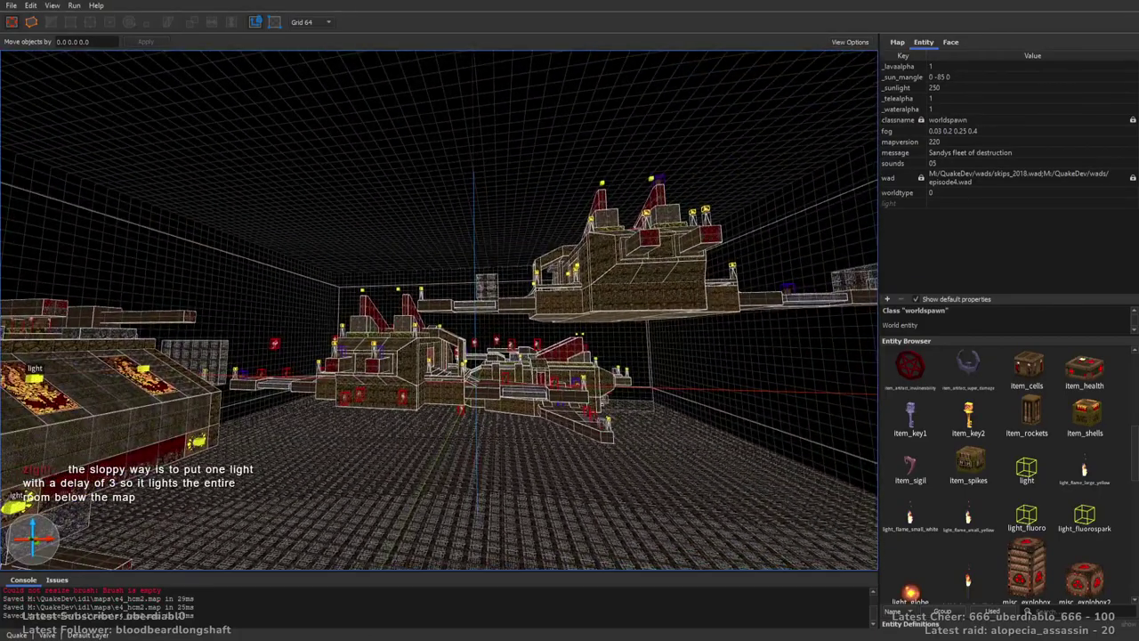
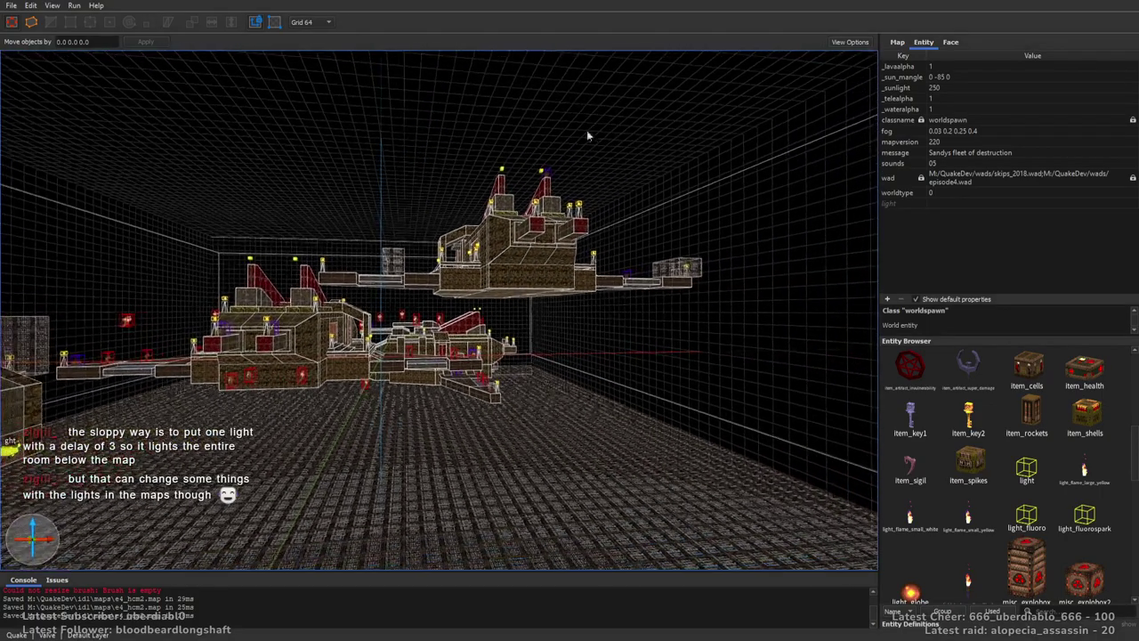
right_click_drag(590, 132, 939, 391)
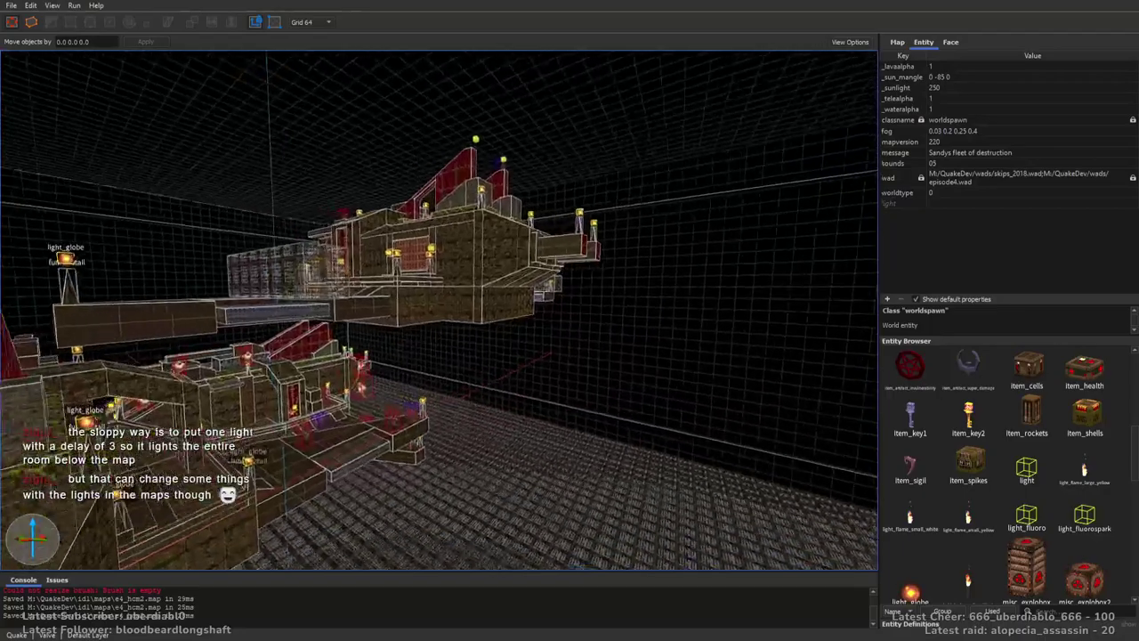
left_click_drag(1135, 447, 1134, 351)
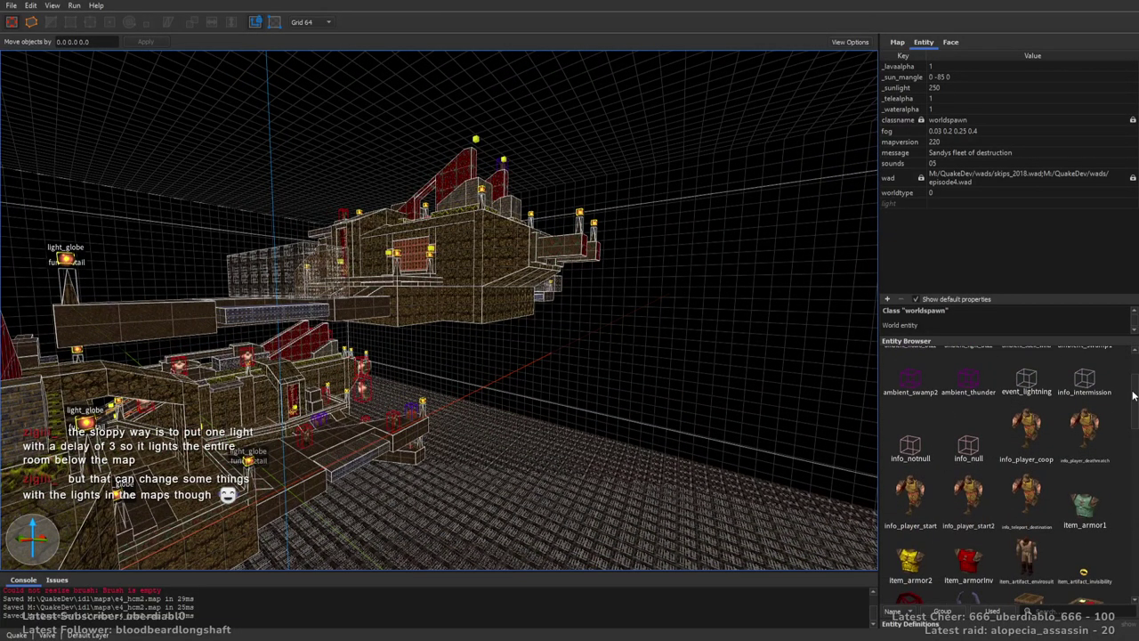
right_click_drag(623, 267, 658, 307)
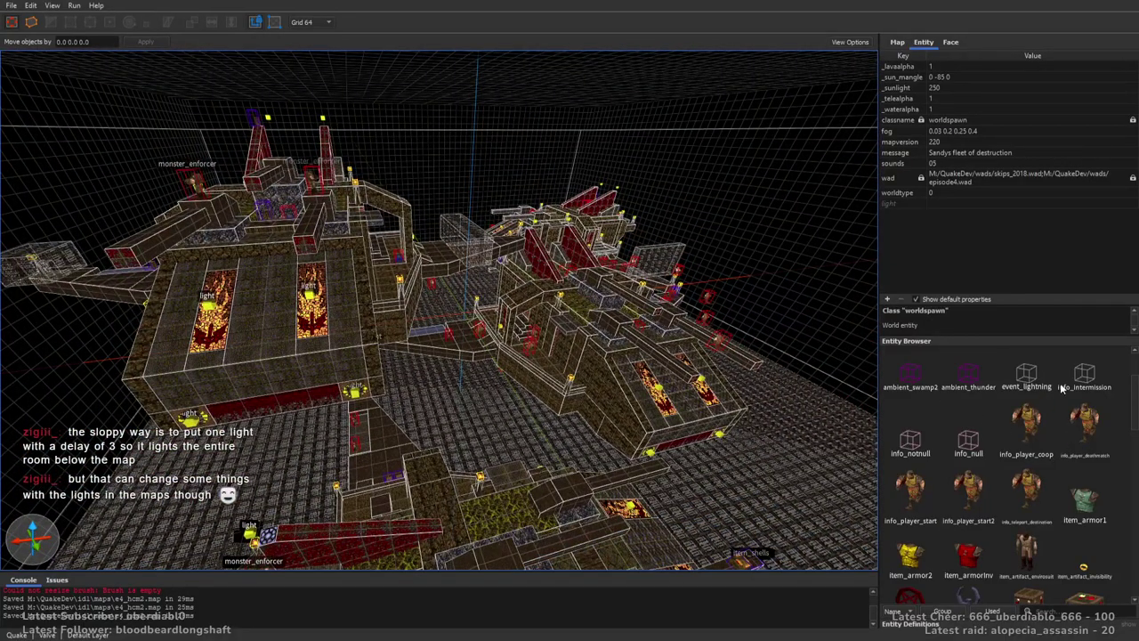
left_click_drag(1060, 389, 519, 283)
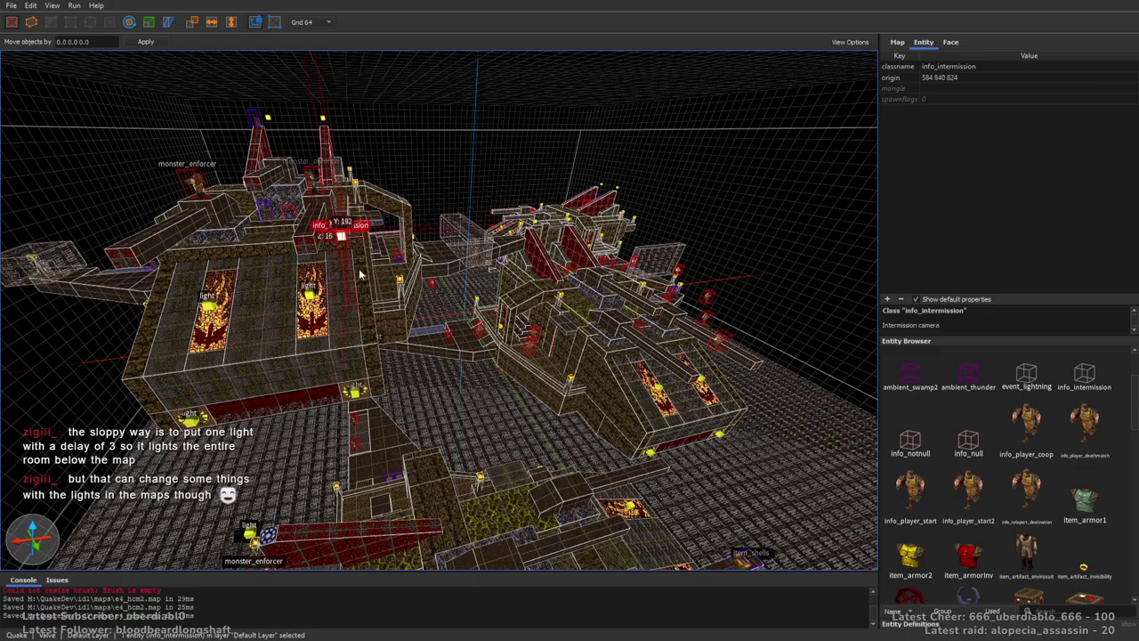
left_click_drag(510, 571, 522, 403, "alt")
mouse_move(540, 333)
right_mouse_down()
mouse_move(601, 346)
mouse_move(533, 354)
right_mouse_up()
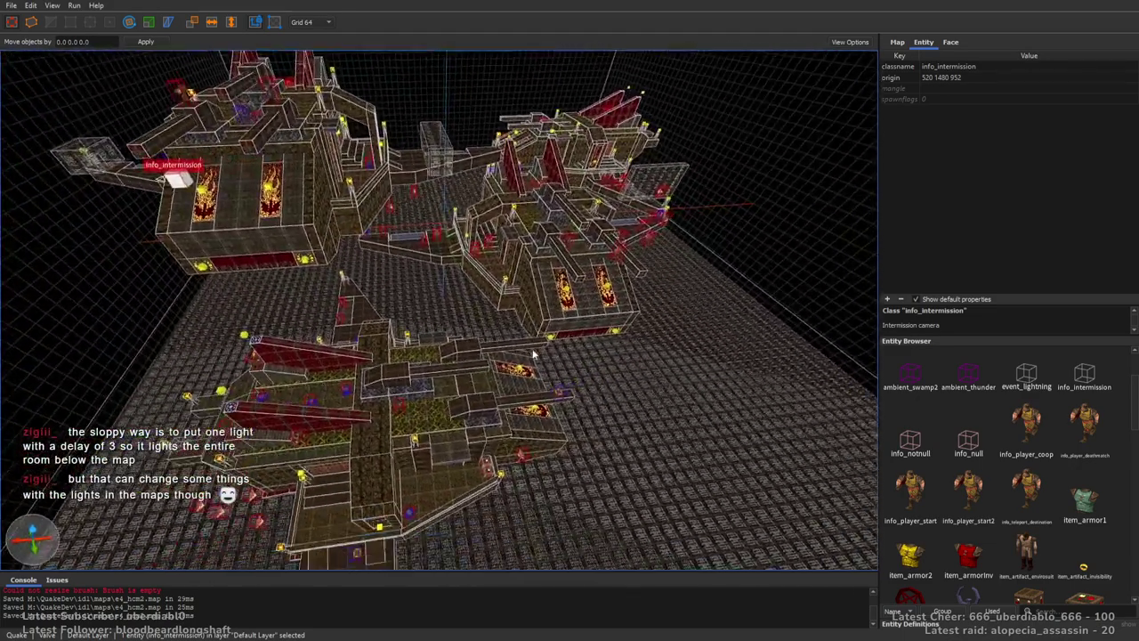
left_click_drag(249, 253, 563, 308)
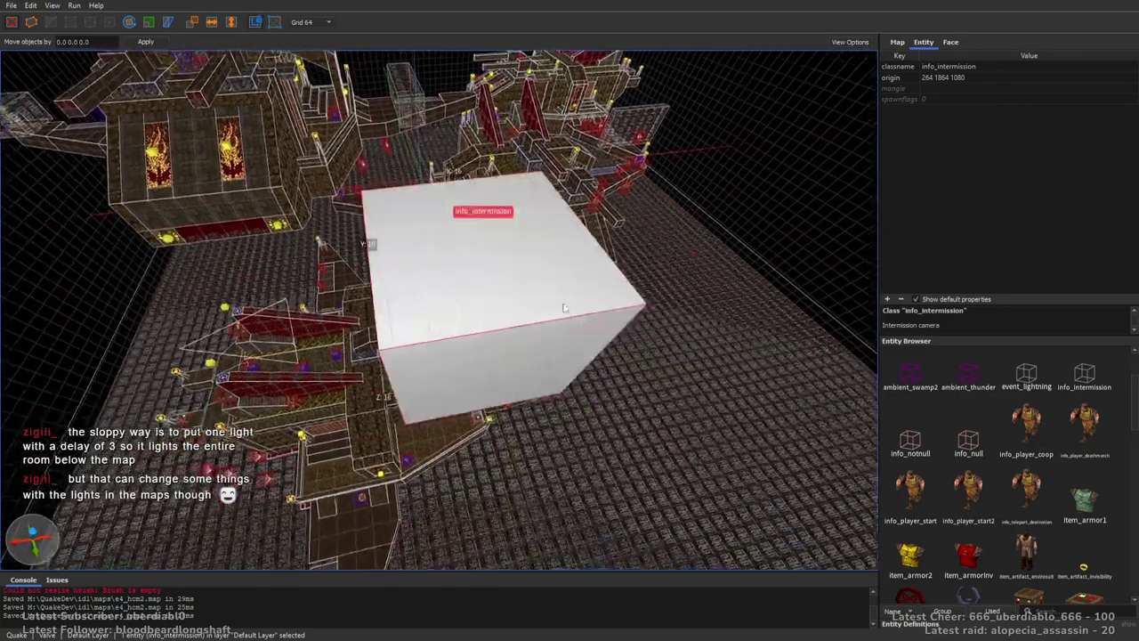
scroll(563, 308, "down", 8)
scroll(555, 305, "up", 4)
double_click(973, 90)
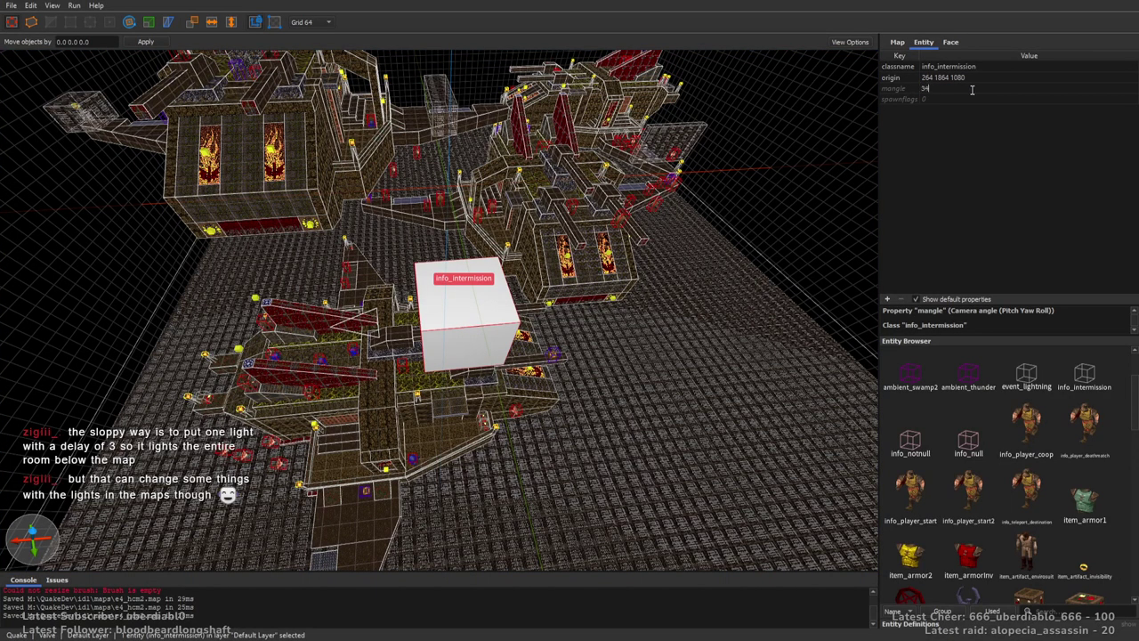
type("35 45 0")
key("Return")
right_click_drag(801, 222, 816, 285)
key("alt+Right")
key("alt+Right")
mouse_move(803, 276)
right_mouse_down()
mouse_move(820, 292)
mouse_move(809, 252)
mouse_move(823, 262)
mouse_move(796, 259)
right_mouse_up()
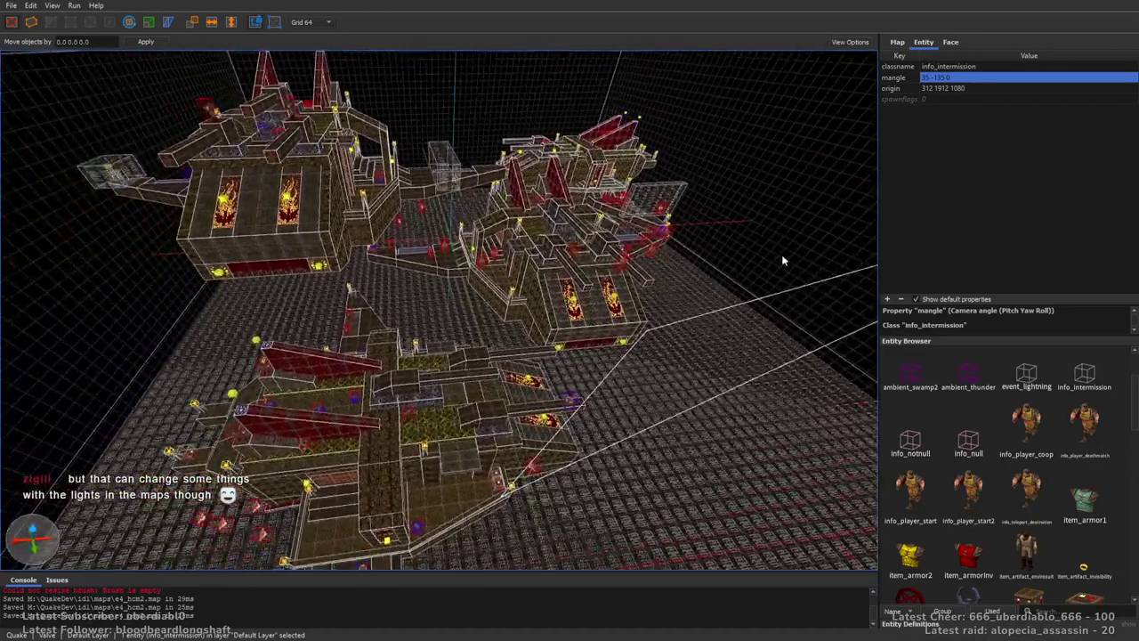
Set the intermission camera's mangle to 35 -115 0, focus on it to check its direction and deselect it.
left_click(943, 78)
key("Left")
key("Left")
key("Left")
key("BackSpace")
type("1")
key("Return")
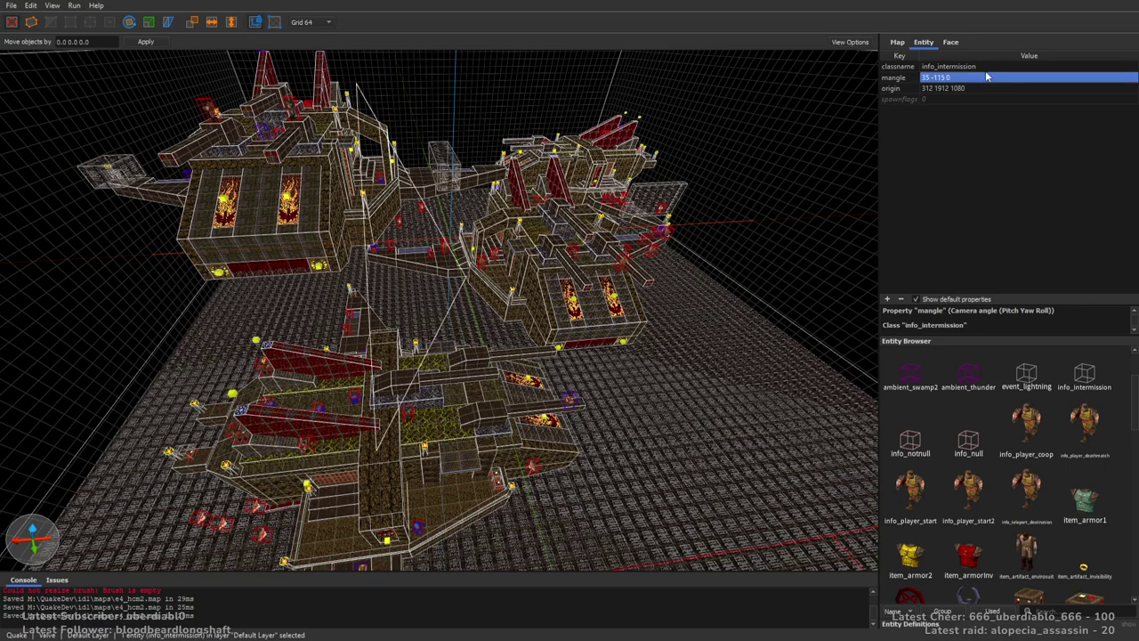
key("ctrl+u")
scroll(657, 212, "down", 5)
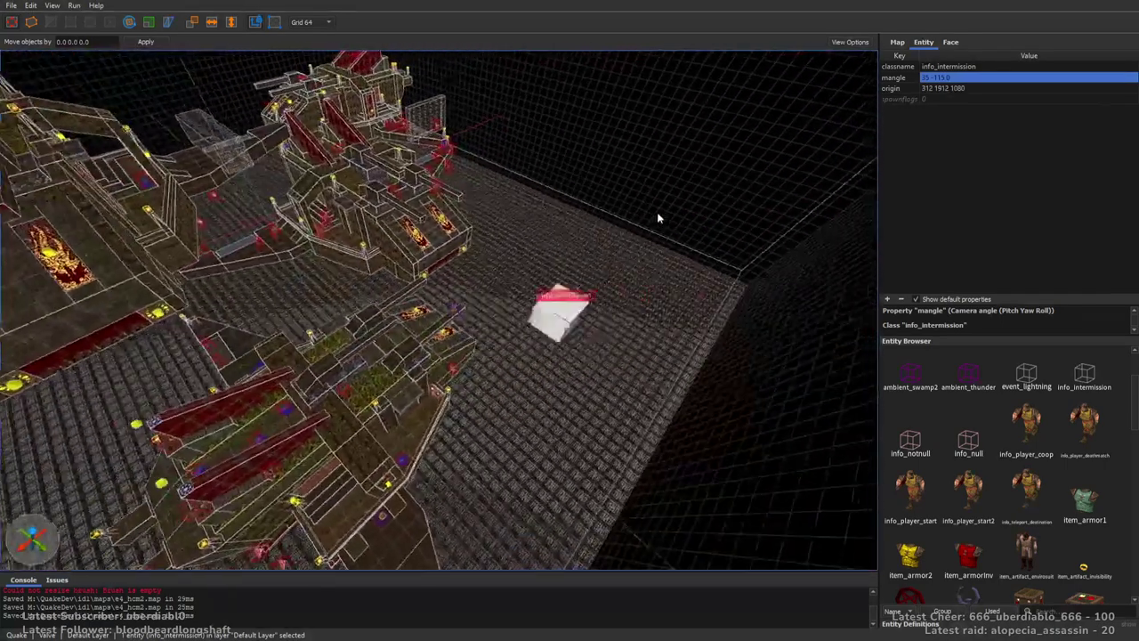
left_click(657, 211)
right_click_drag(666, 230, 285, 554)
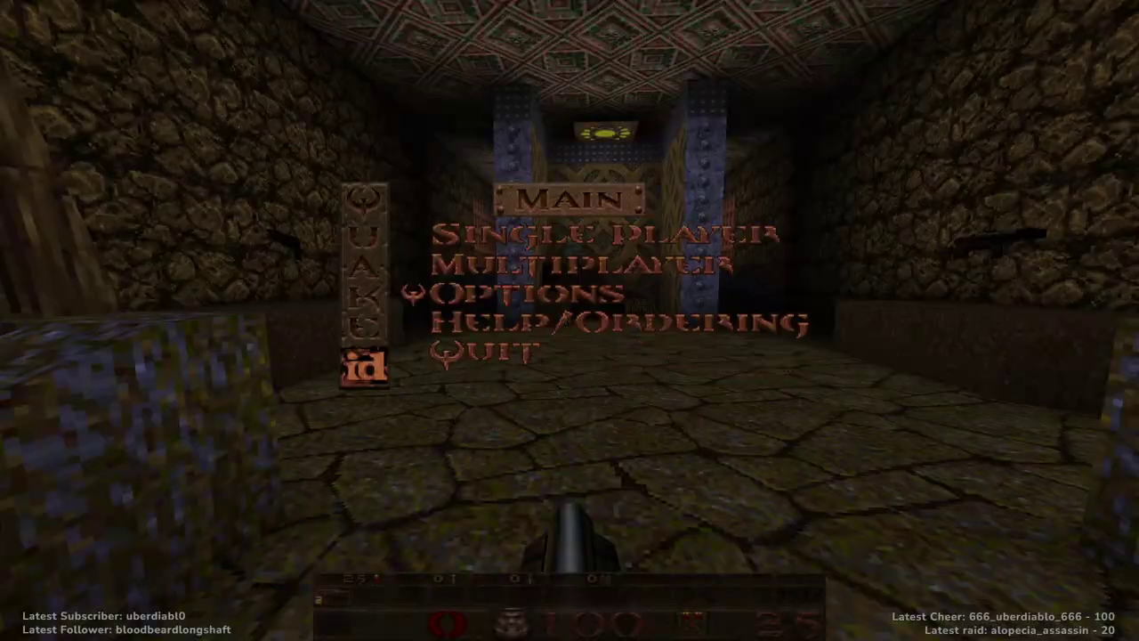
Play-test the map in Quake from the start room, quick-saving and fighting through the soldiers in the adjoining hall.
key("Escape")
key("w")
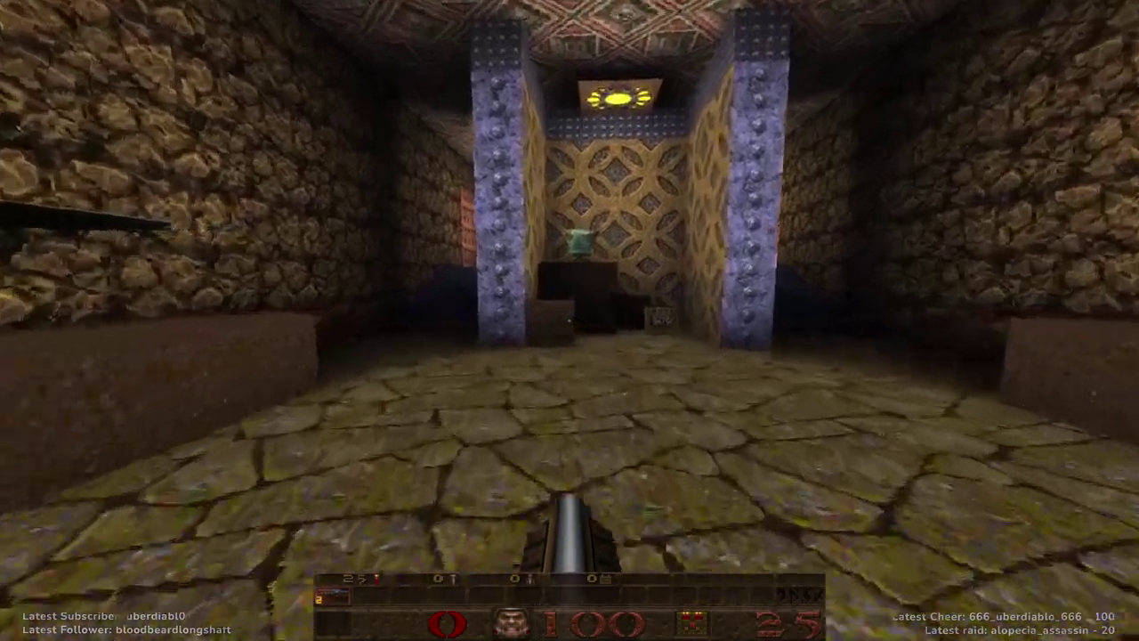
key("F6")
key("w")
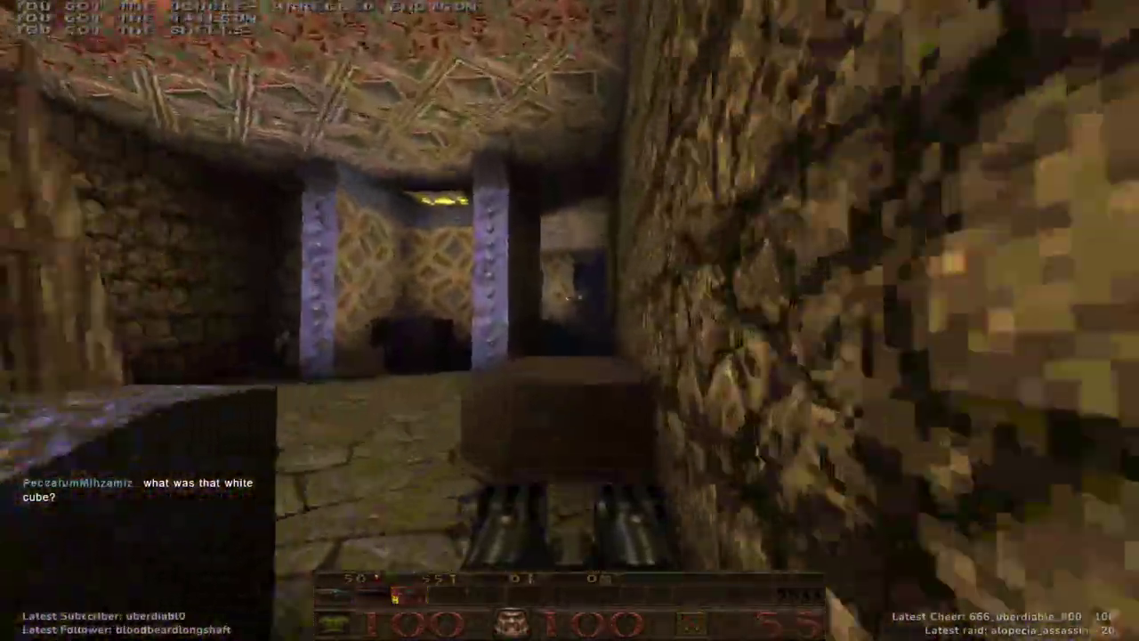
key("w")
key("ctrl")
key("ctrl")
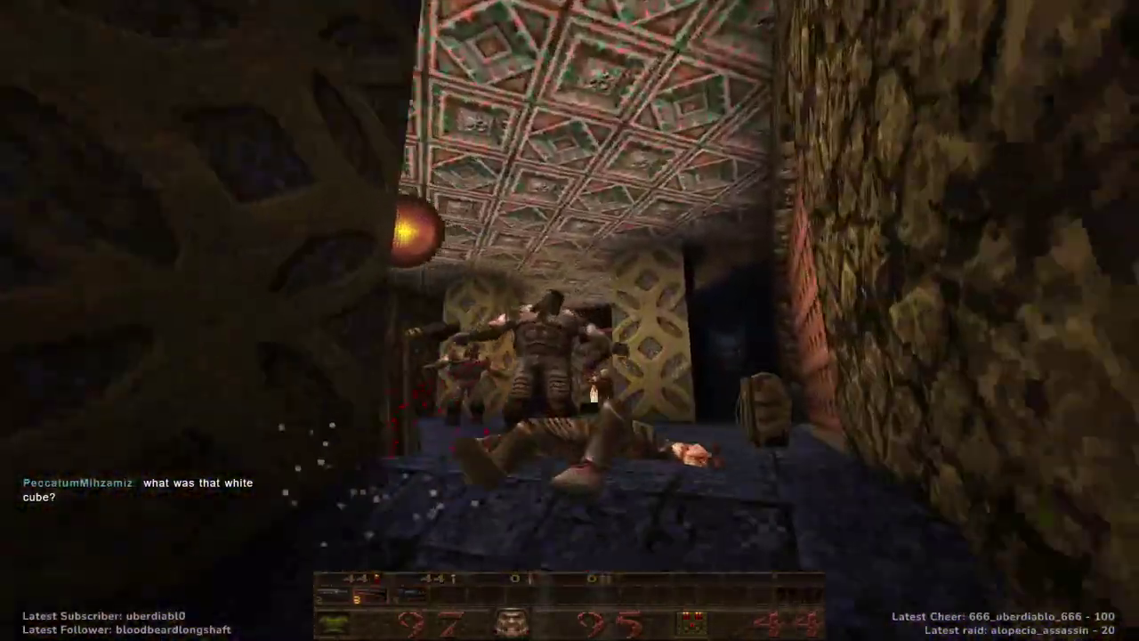
key("w")
key("ctrl")
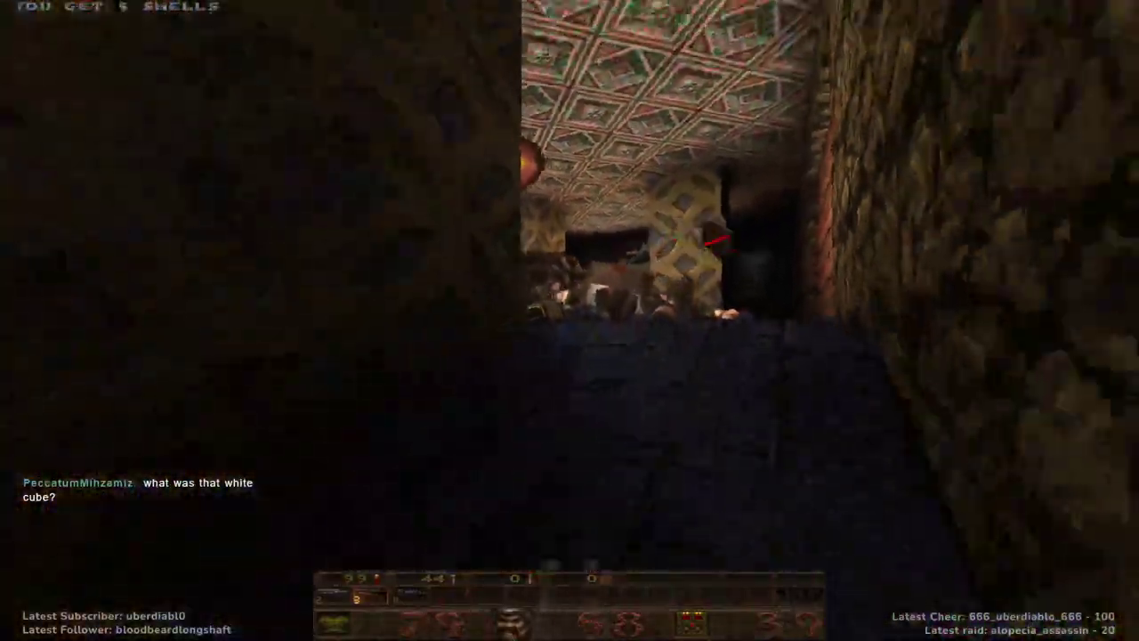
key("w")
key("w")
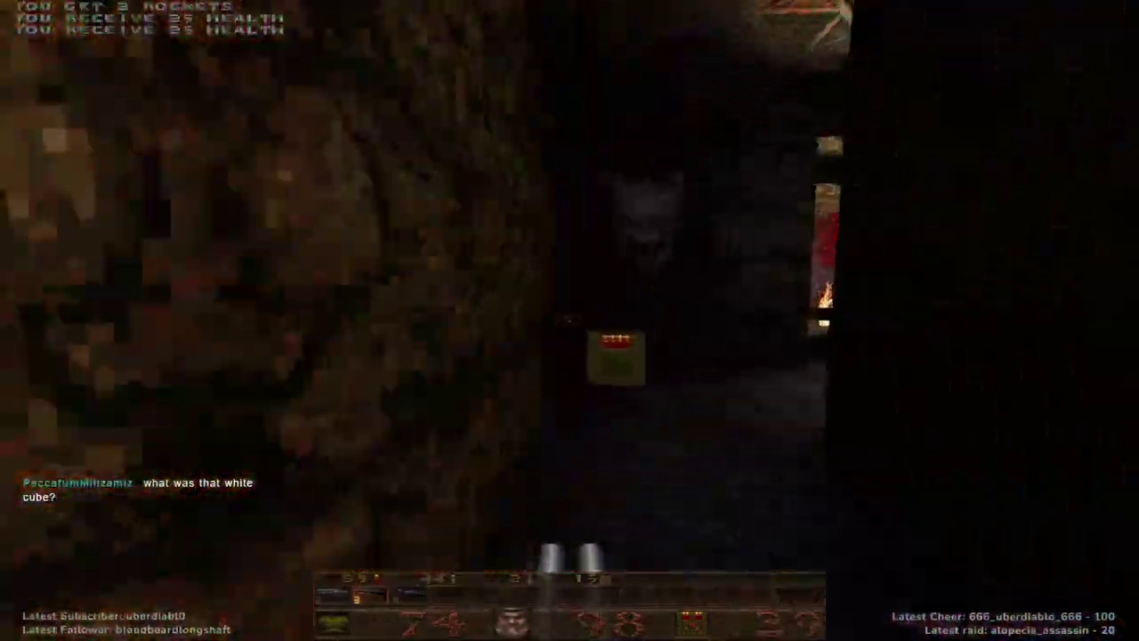
Examine the lit rooms, the kill tally and the red barred door in the running game, ending at the main menu.
key("Left")
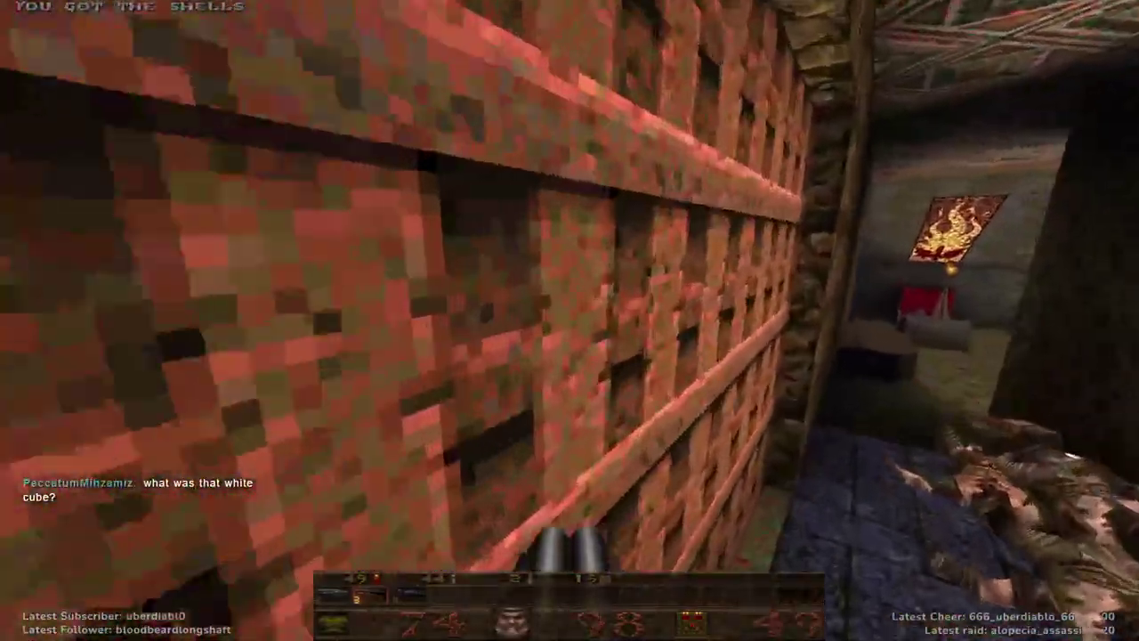
key("w")
key("3")
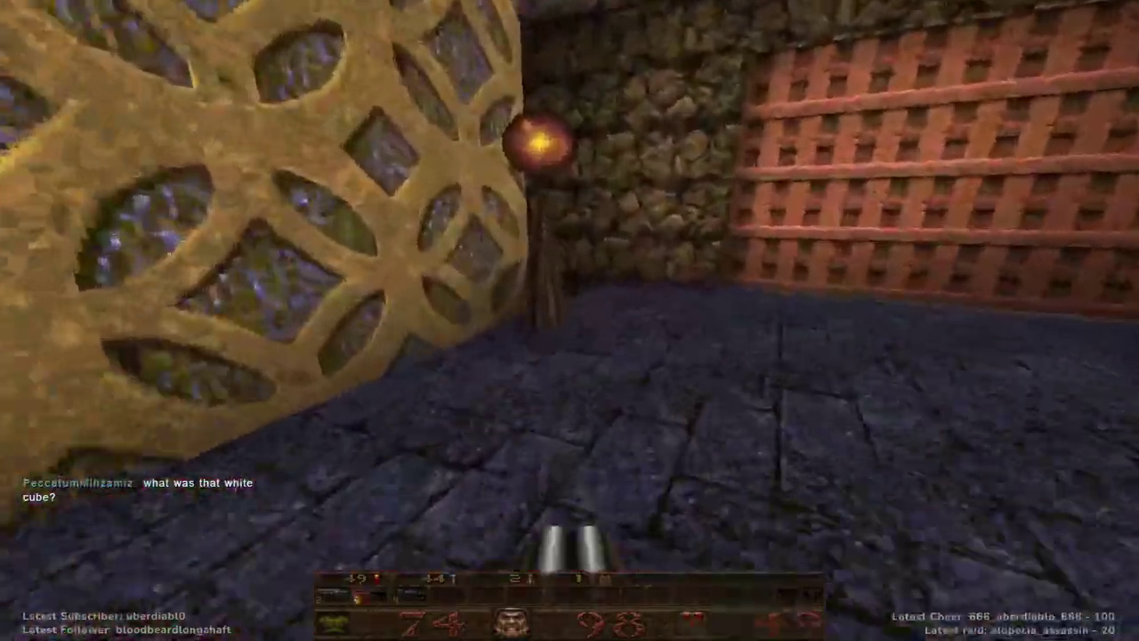
key("w")
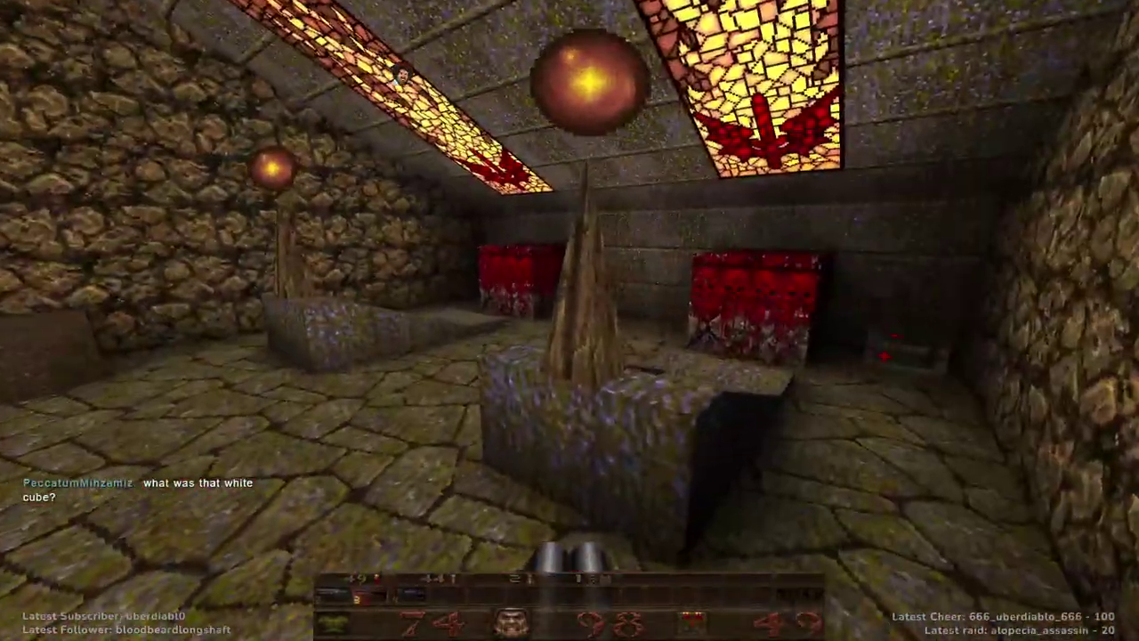
key("w")
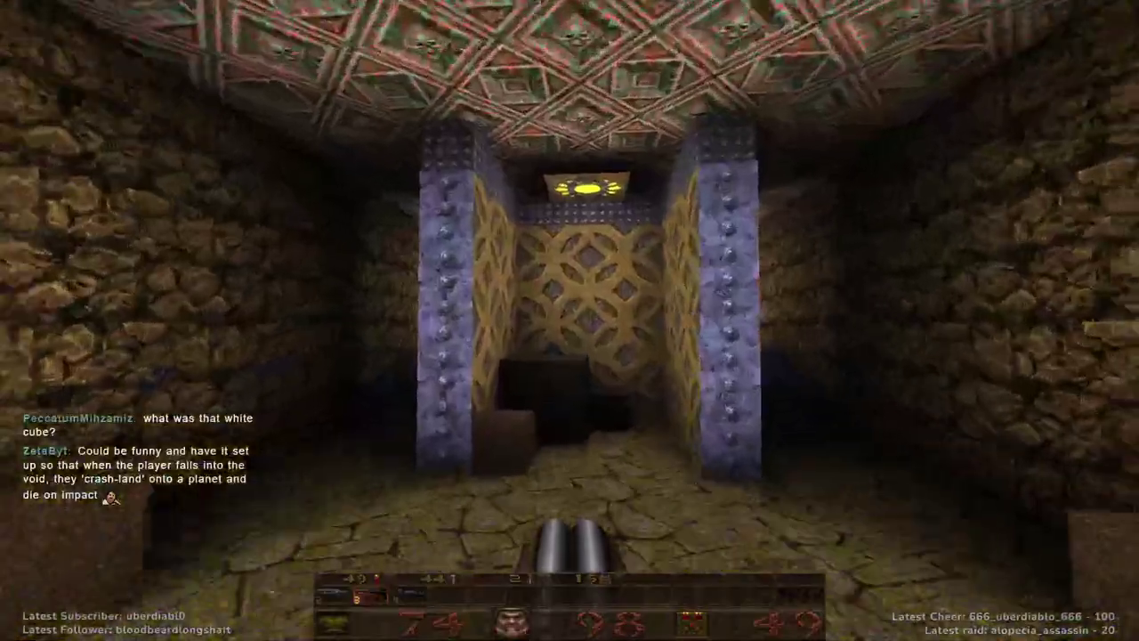
key("Tab")
key("w")
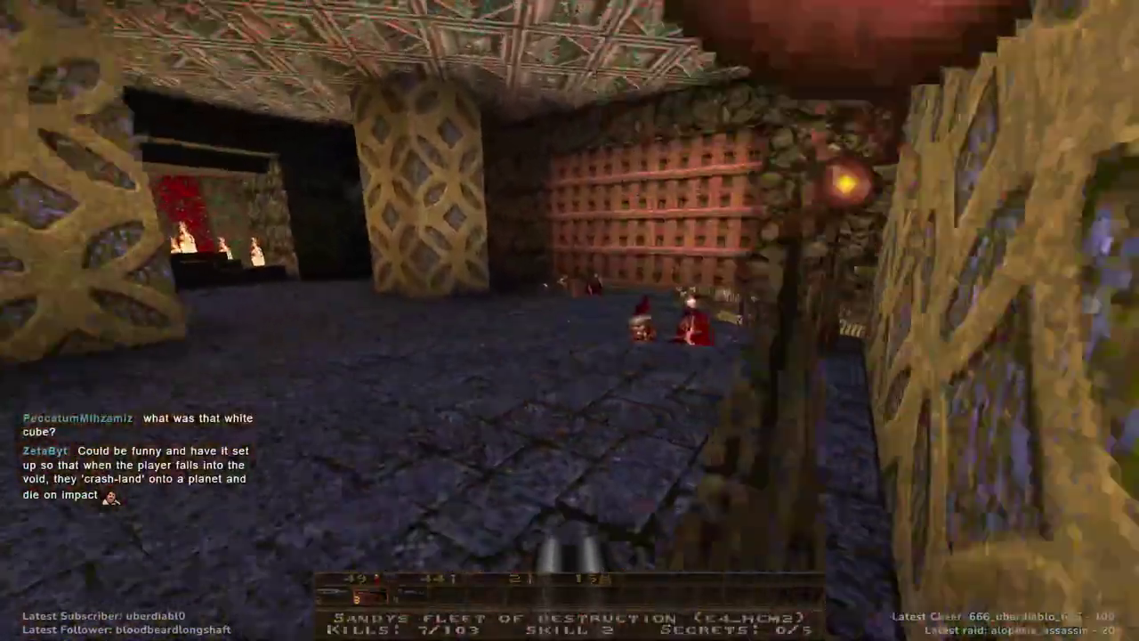
key("w")
key("Escape")
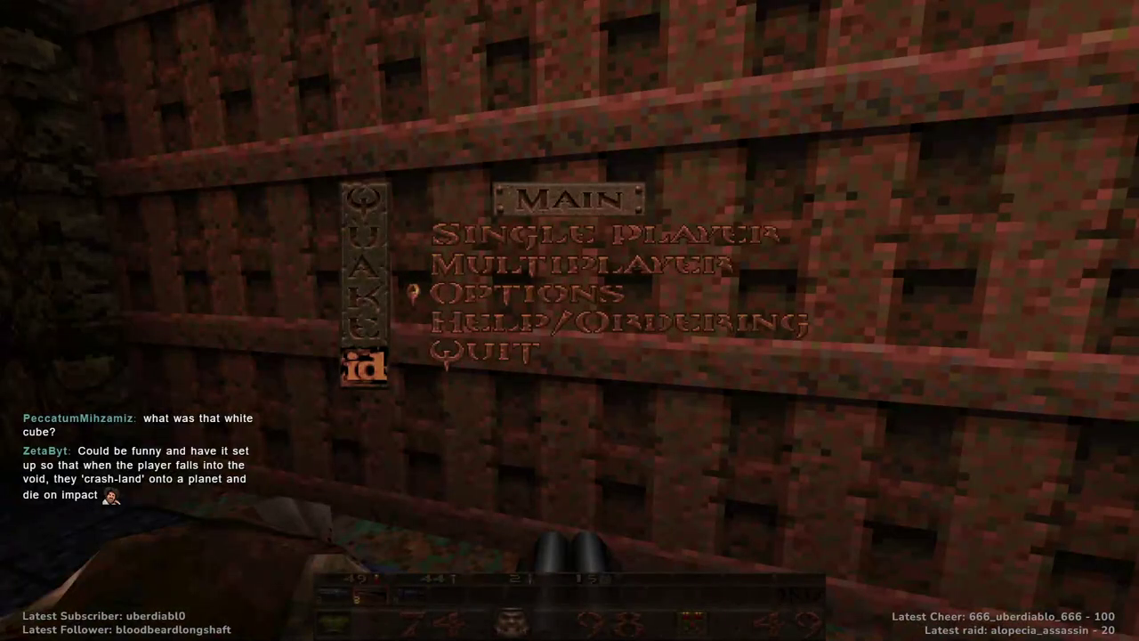
Switch back to TrenchBroom and turn off the Don't link spawnflag on the red barred func_door.
key("alt+Tab")
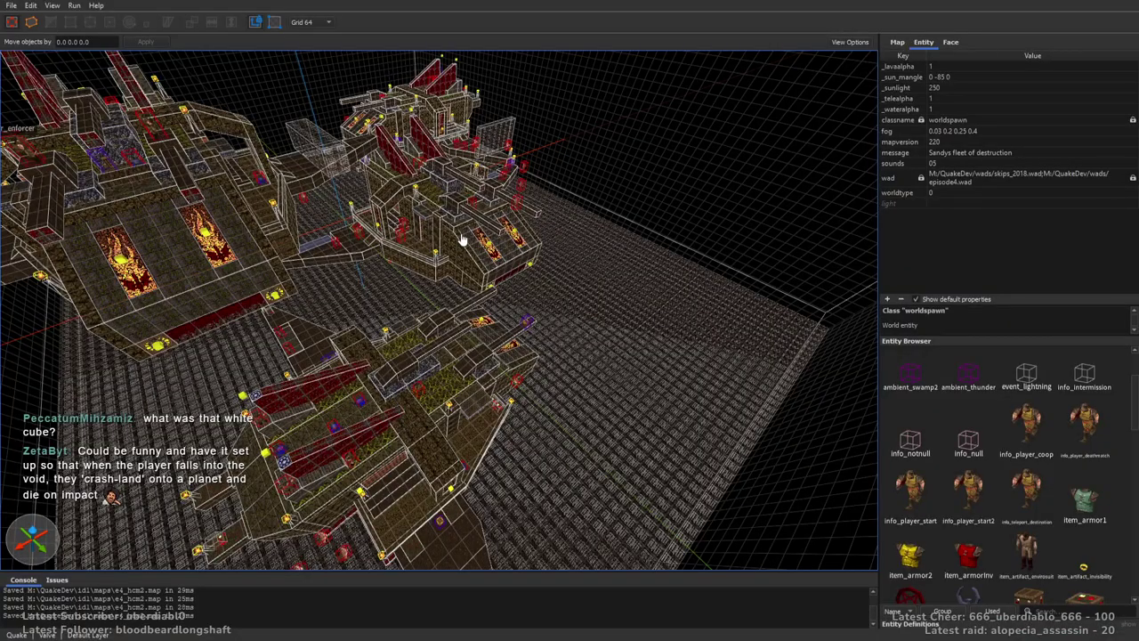
key("w")
mouse_move(640, 329)
right_mouse_down()
mouse_move(509, 221)
mouse_move(501, 253)
mouse_move(667, 238)
mouse_move(444, 267)
mouse_move(491, 248)
mouse_move(610, 308)
right_mouse_up()
key("w")
key("w")
key("w")
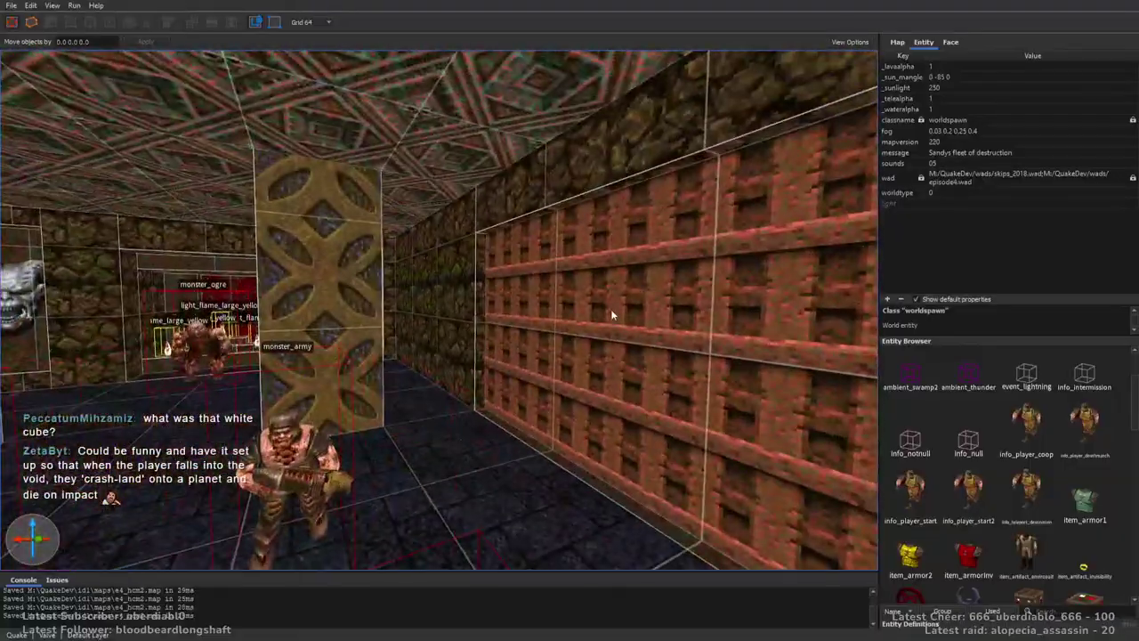
left_click(611, 309)
mouse_move(564, 245)
right_mouse_down()
mouse_move(541, 262)
mouse_move(534, 244)
mouse_move(544, 251)
right_mouse_up()
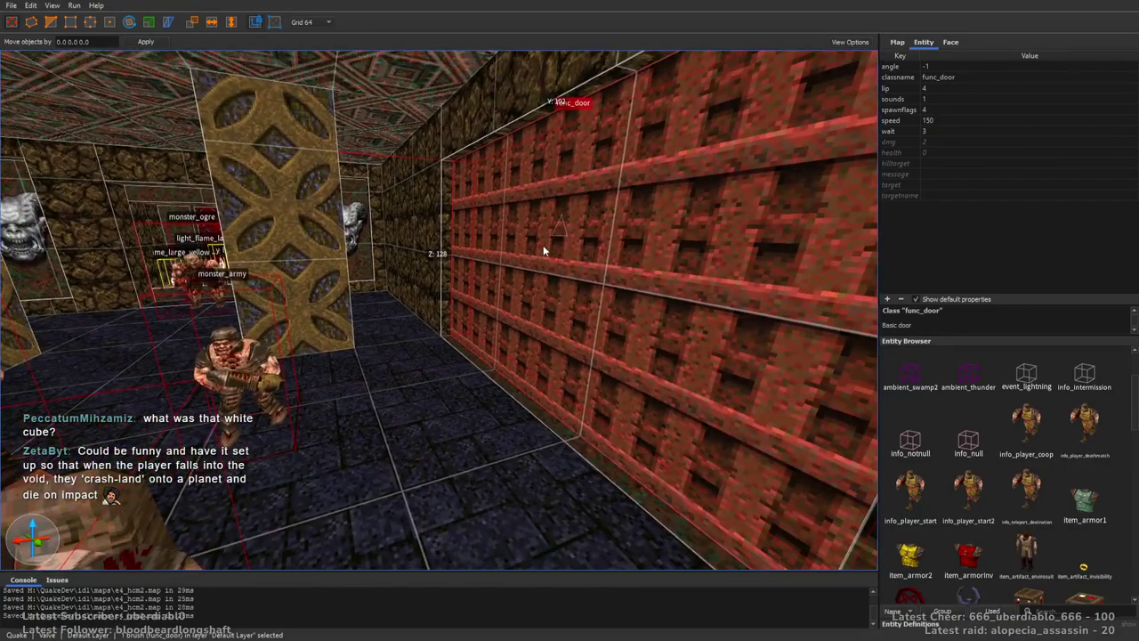
left_click(937, 109)
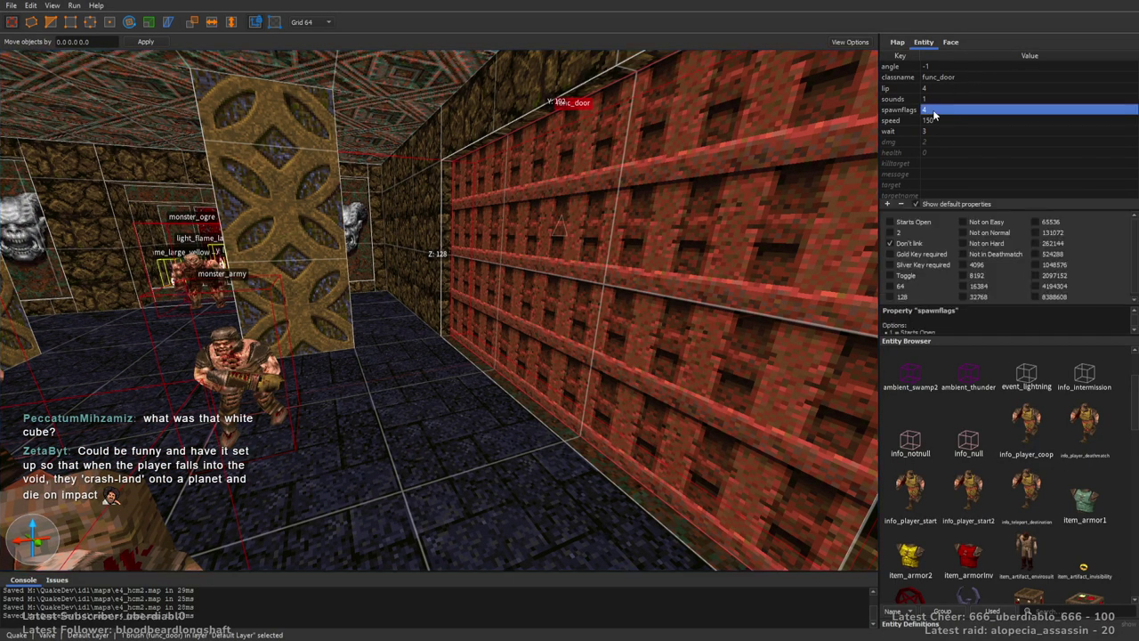
left_click(909, 247)
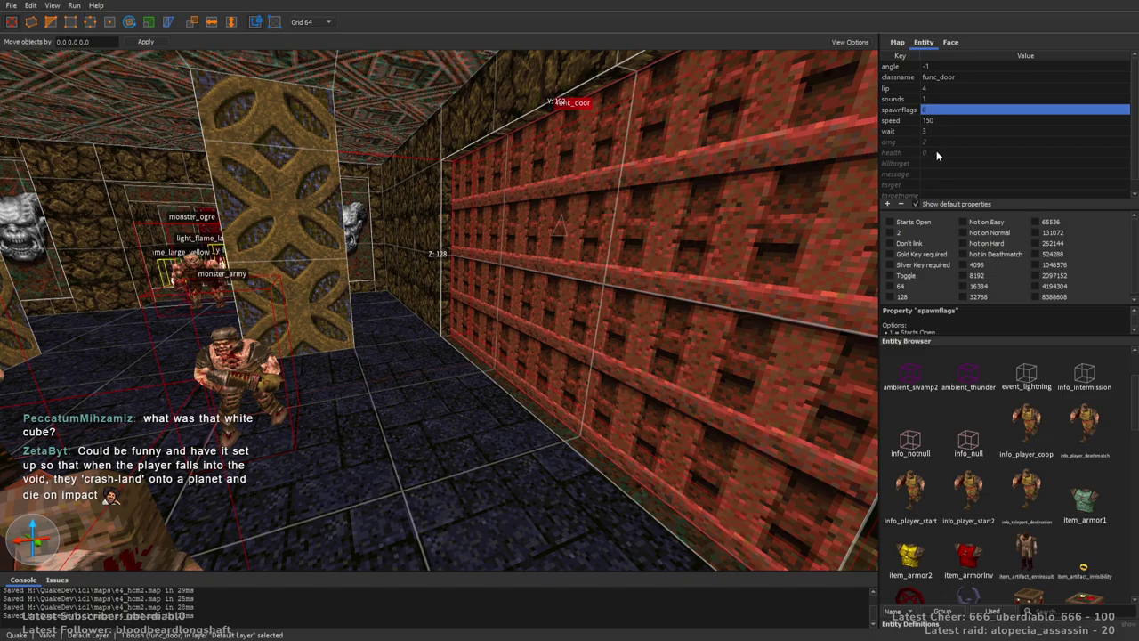
Review the barred door's sounds, lip and wait properties and its position in the wall.
left_click(928, 101)
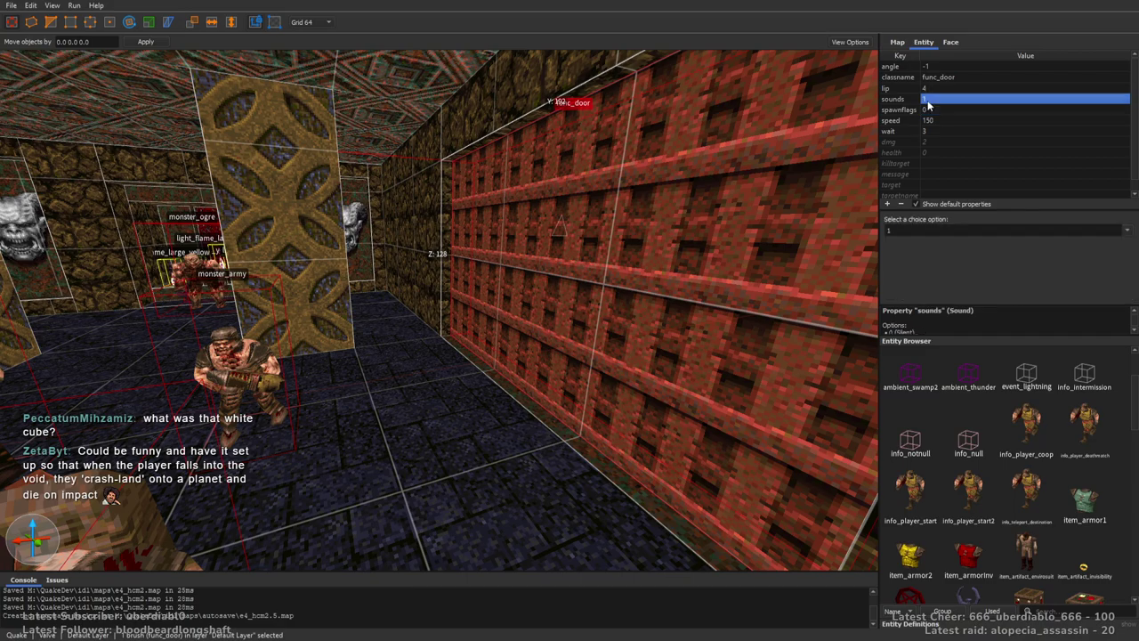
left_click(931, 88)
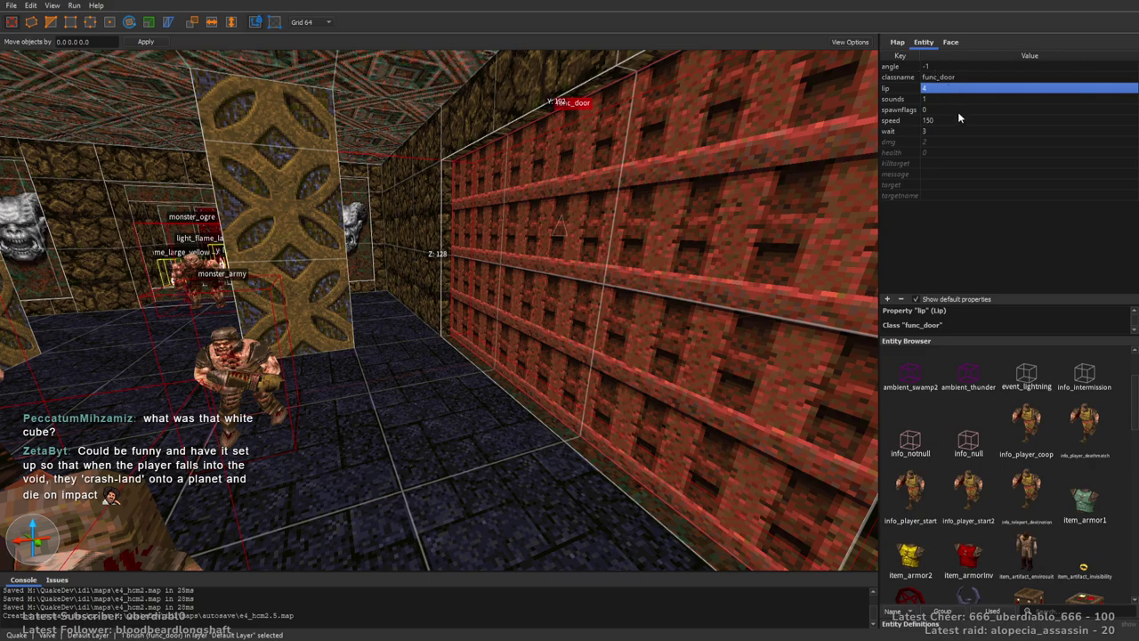
left_click(946, 131)
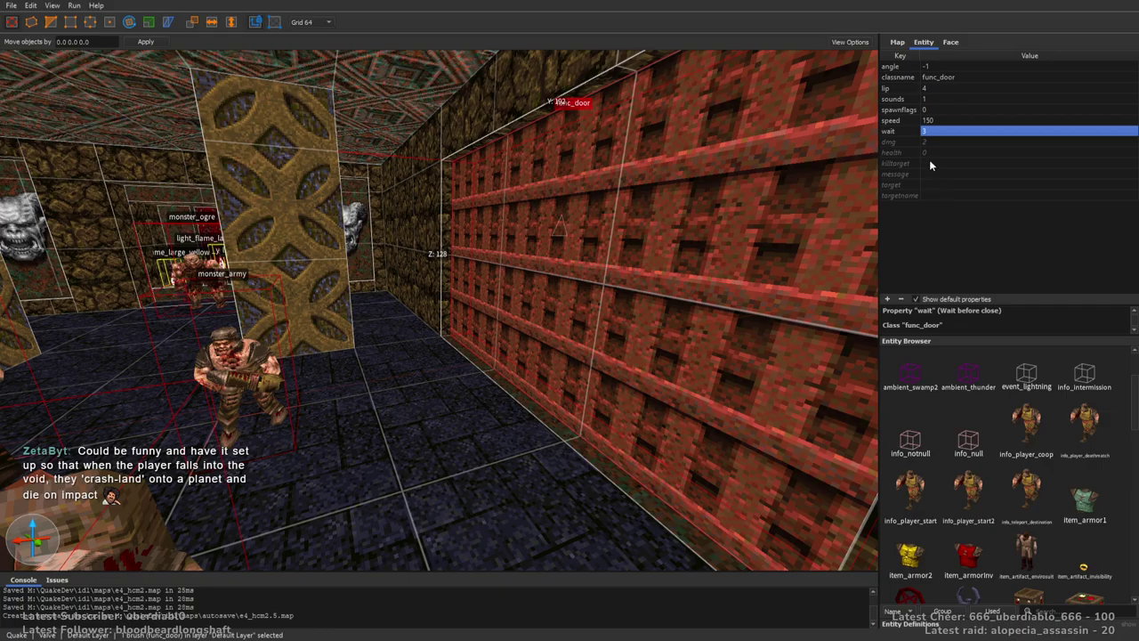
right_click_drag(606, 133, 643, 164)
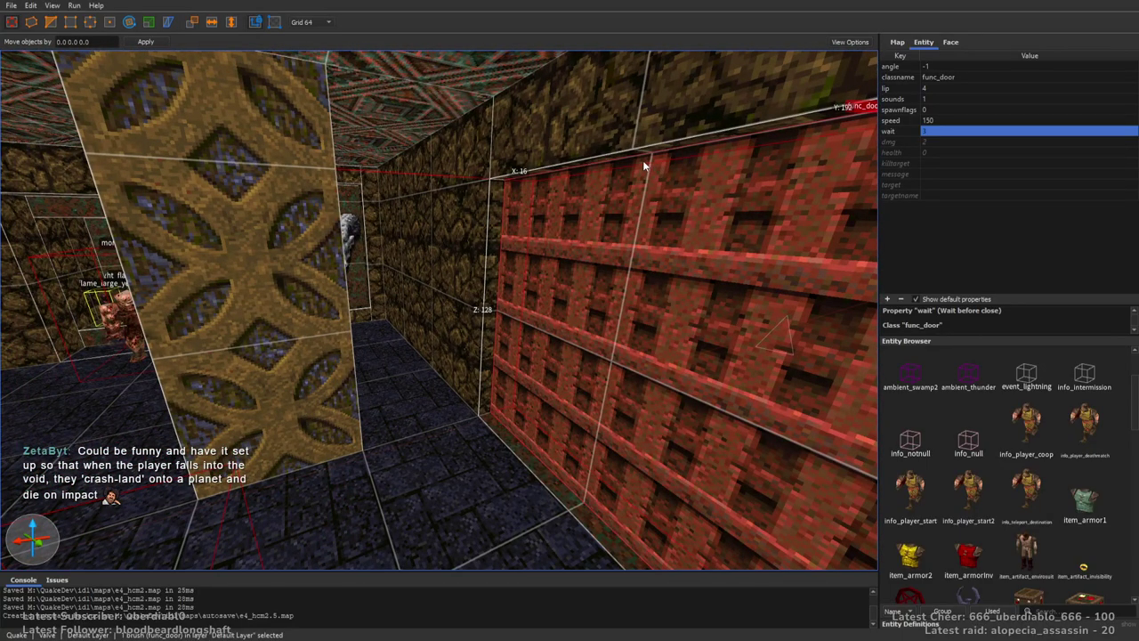
Try a wait of 4 and a speed of 155 on the red barred func_door, and restore 3 and 150.
double_click(940, 131)
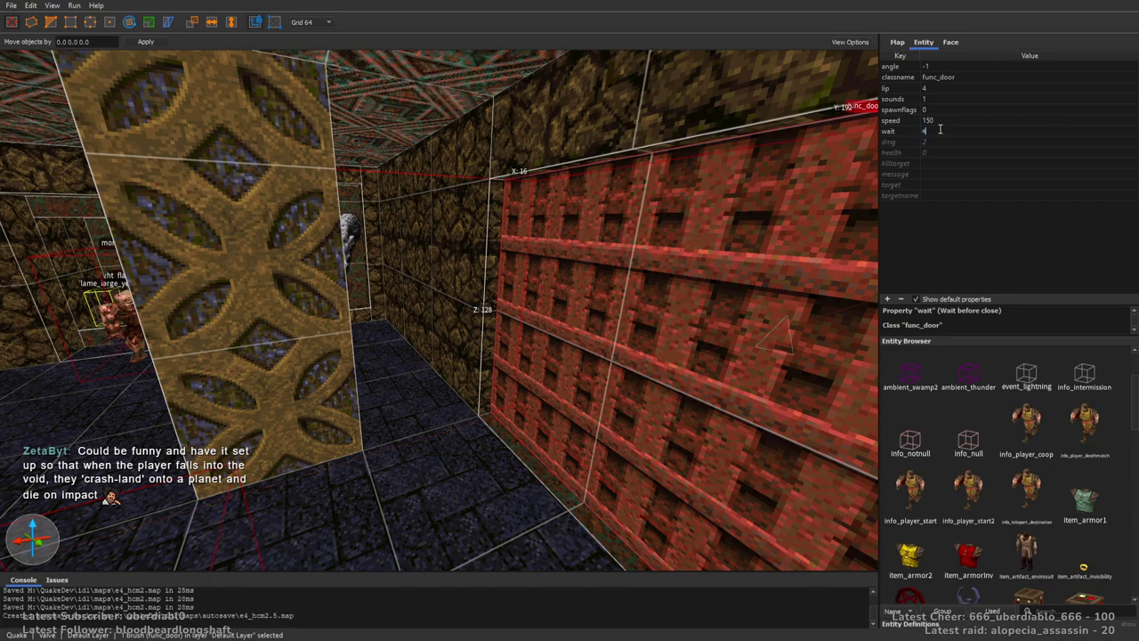
double_click(937, 119)
key("Return")
scroll(684, 206, "up", 3)
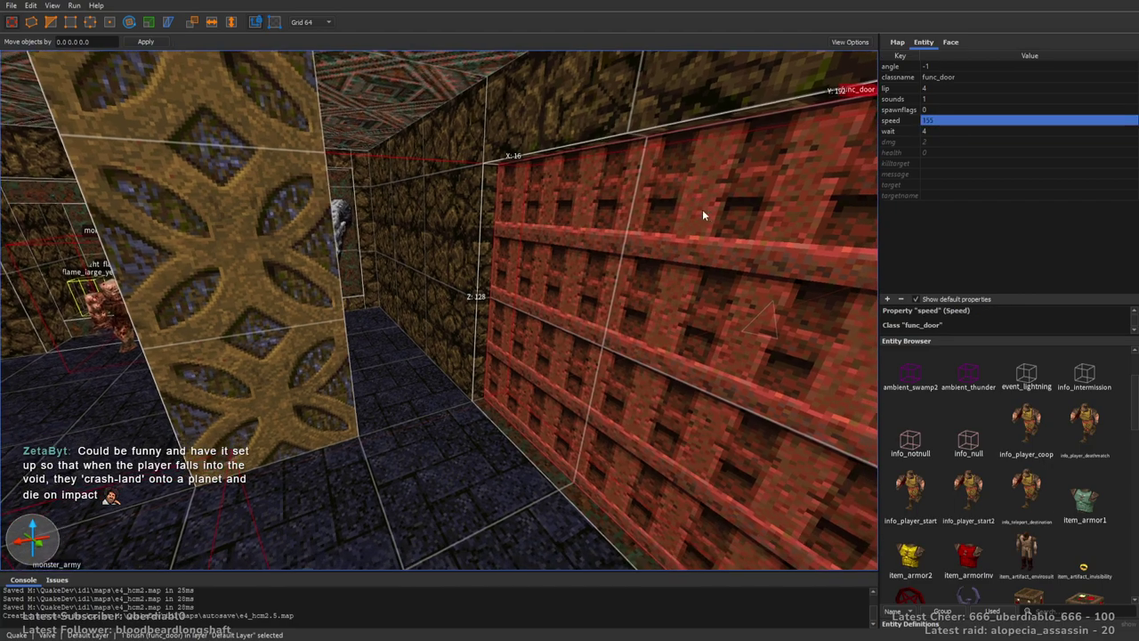
left_click(954, 131)
type("3")
key("Return")
double_click(937, 120)
type("150")
key("Return")
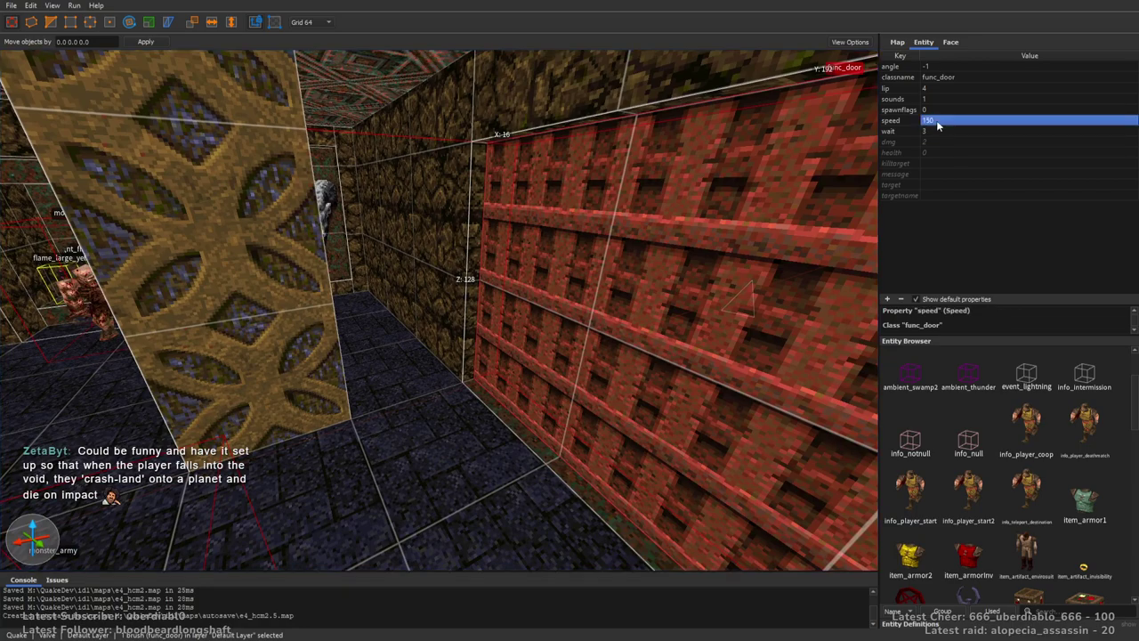
key("Up")
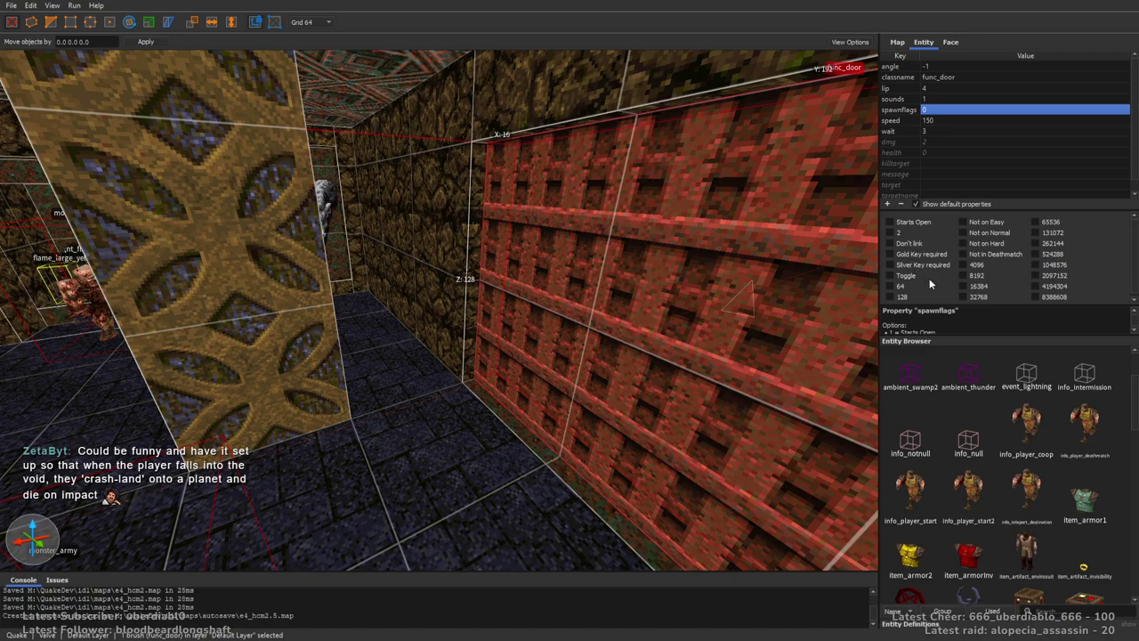
left_click(945, 78)
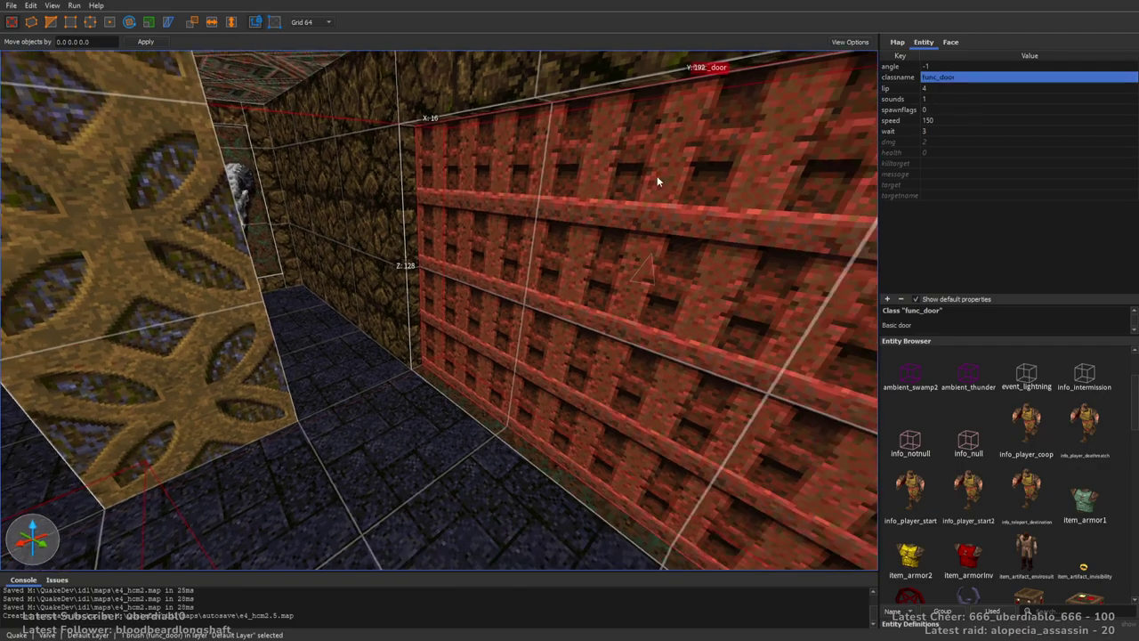
Draw a bricka2_2 block on the roof edge above the red barred doorway at grid size 32.
key("Escape")
right_click_drag(685, 193, 607, 196)
right_click_drag(621, 237, 539, 265)
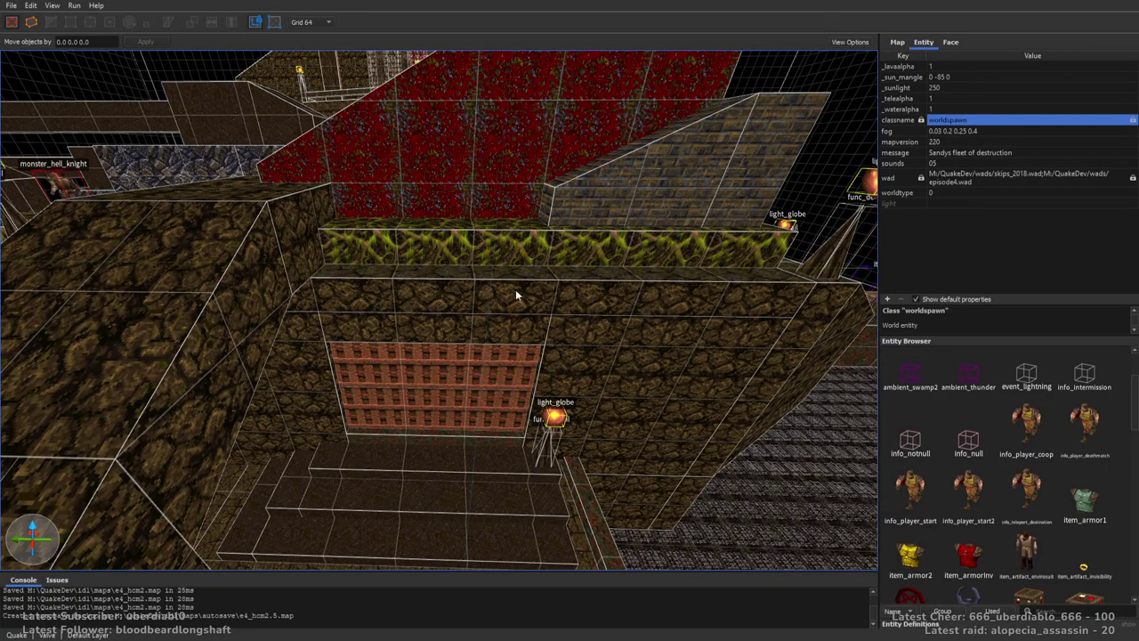
key("bracketleft")
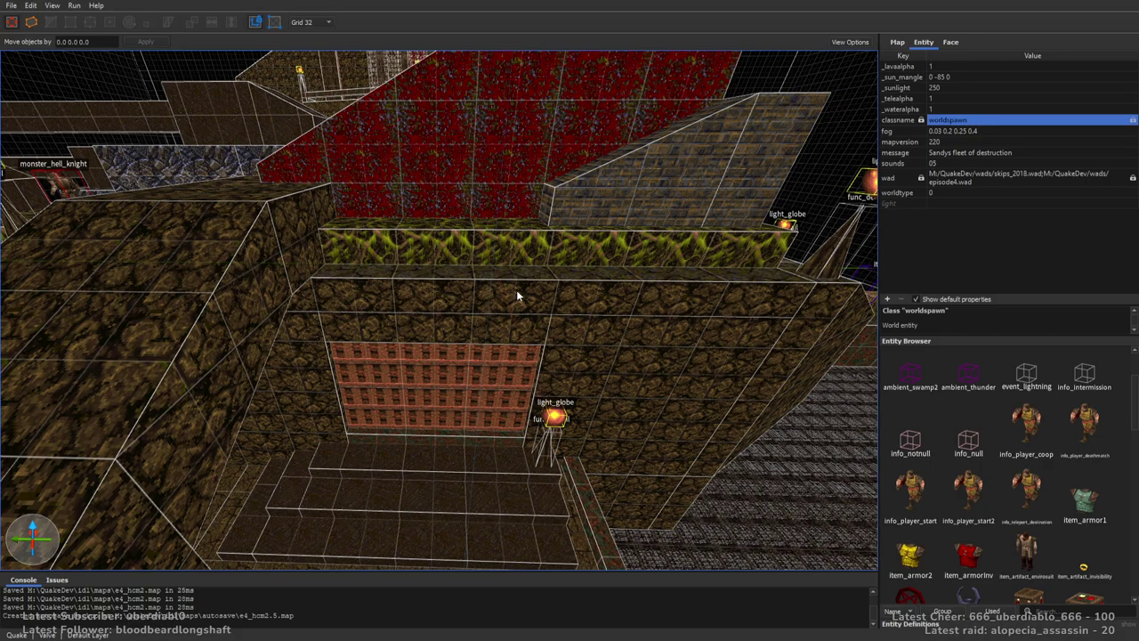
left_click(950, 42)
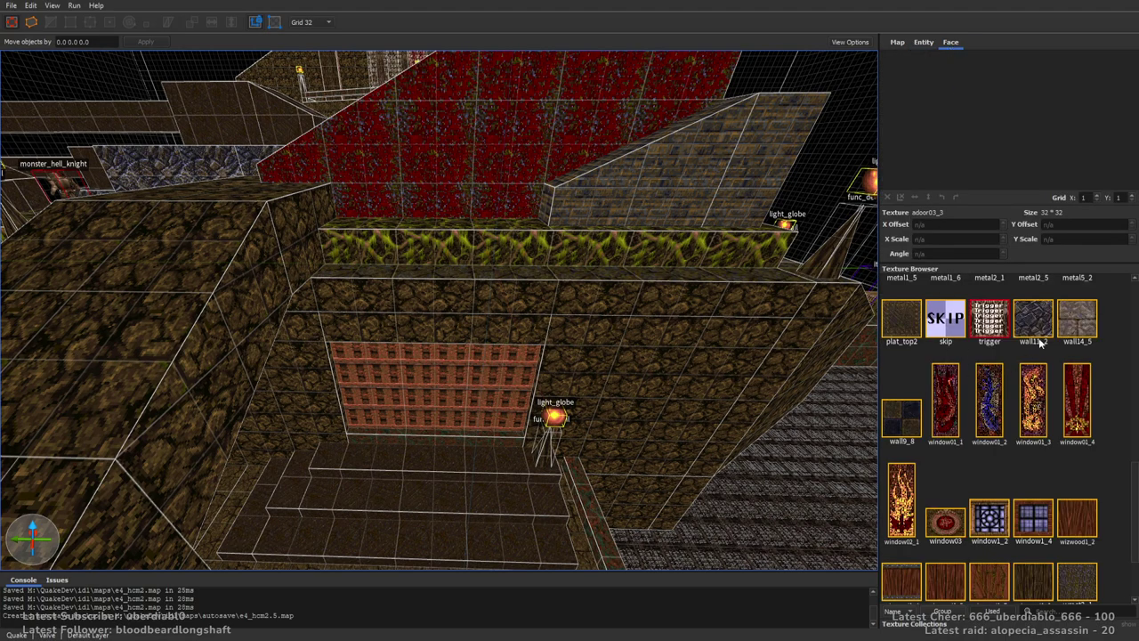
left_click_drag(1127, 487, 1111, 349)
left_click(901, 350)
mouse_move(875, 348)
right_mouse_down()
mouse_move(534, 312)
mouse_move(236, 229)
right_mouse_up()
mouse_move(236, 230)
left_mouse_down()
mouse_move(362, 278)
mouse_move(552, 305)
mouse_move(536, 241)
mouse_move(519, 246)
left_mouse_up()
right_click_drag(520, 247, 336, 269)
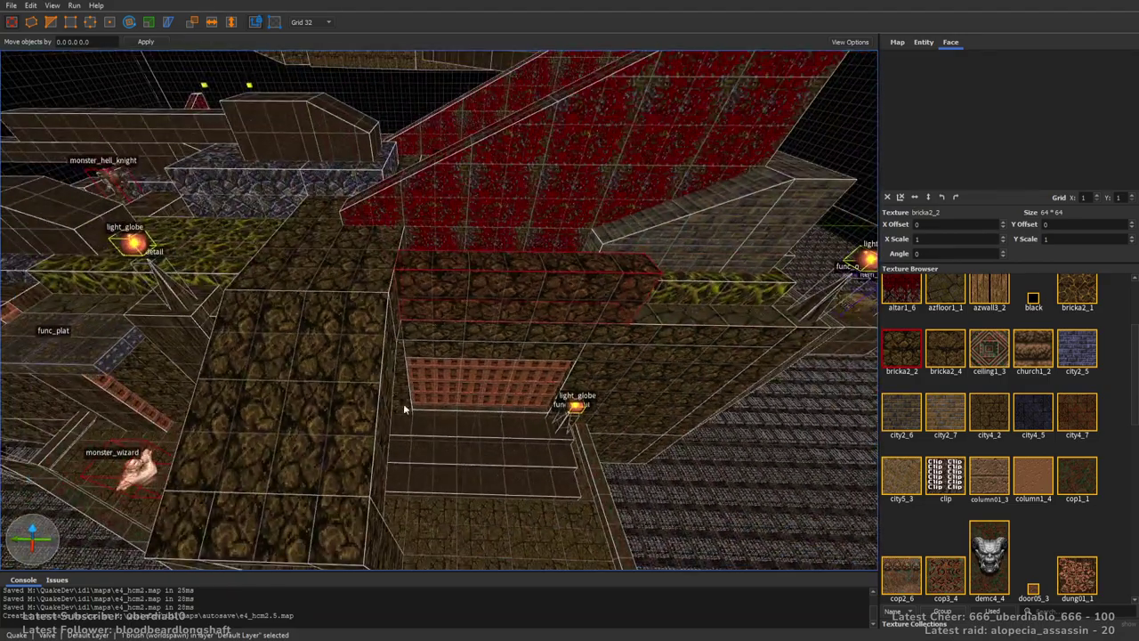
Add a matching bricka2_2 block above the barred doorway on the opposite side and make both blocks func_detail.
mouse_move(415, 350)
right_mouse_down()
mouse_move(379, 481)
mouse_move(509, 404)
mouse_move(619, 366)
right_mouse_up()
mouse_move(801, 439)
right_mouse_down()
mouse_move(511, 286)
mouse_move(588, 267)
mouse_move(557, 330)
right_mouse_up()
left_click(557, 330, "ctrl")
mouse_move(624, 305)
right_mouse_down()
mouse_move(813, 374)
mouse_move(369, 444)
mouse_move(429, 354)
mouse_move(402, 356)
mouse_move(578, 359)
mouse_move(326, 244)
right_mouse_up()
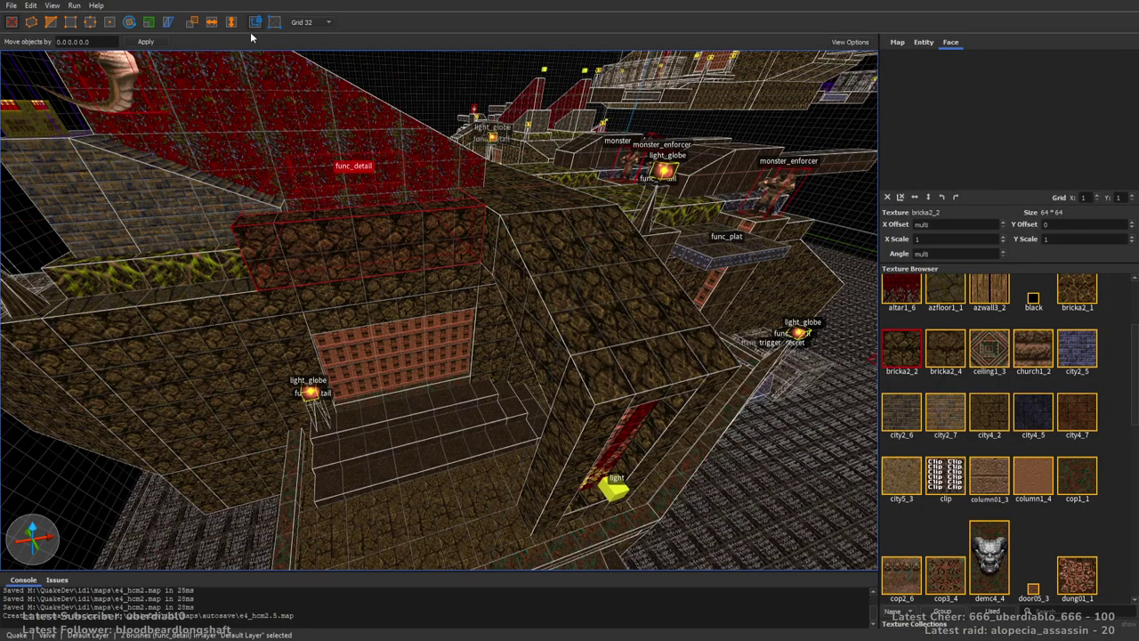
Build the same raised roof-edge block above the barred doorway flanked by two lights and save the map.
mouse_move(374, 142)
right_mouse_down()
mouse_move(518, 223)
mouse_move(293, 242)
mouse_move(357, 339)
mouse_move(552, 216)
mouse_move(534, 209)
mouse_move(582, 217)
mouse_move(631, 157)
mouse_move(490, 267)
mouse_move(586, 347)
right_mouse_up()
mouse_move(585, 348)
left_mouse_down()
mouse_move(351, 282)
mouse_move(364, 202)
mouse_move(382, 246)
left_mouse_up()
mouse_move(427, 252)
right_mouse_down()
mouse_move(575, 223)
mouse_move(580, 285)
mouse_move(649, 350)
mouse_move(356, 376)
mouse_move(295, 308)
mouse_move(335, 452)
mouse_move(407, 419)
mouse_move(537, 396)
mouse_move(368, 221)
mouse_move(570, 285)
mouse_move(590, 386)
mouse_move(721, 421)
mouse_move(631, 298)
mouse_move(498, 400)
right_mouse_up()
mouse_move(498, 400)
left_mouse_down()
mouse_move(490, 433)
mouse_move(573, 454)
left_mouse_up()
right_click_drag(572, 450, 673, 440)
key("Escape")
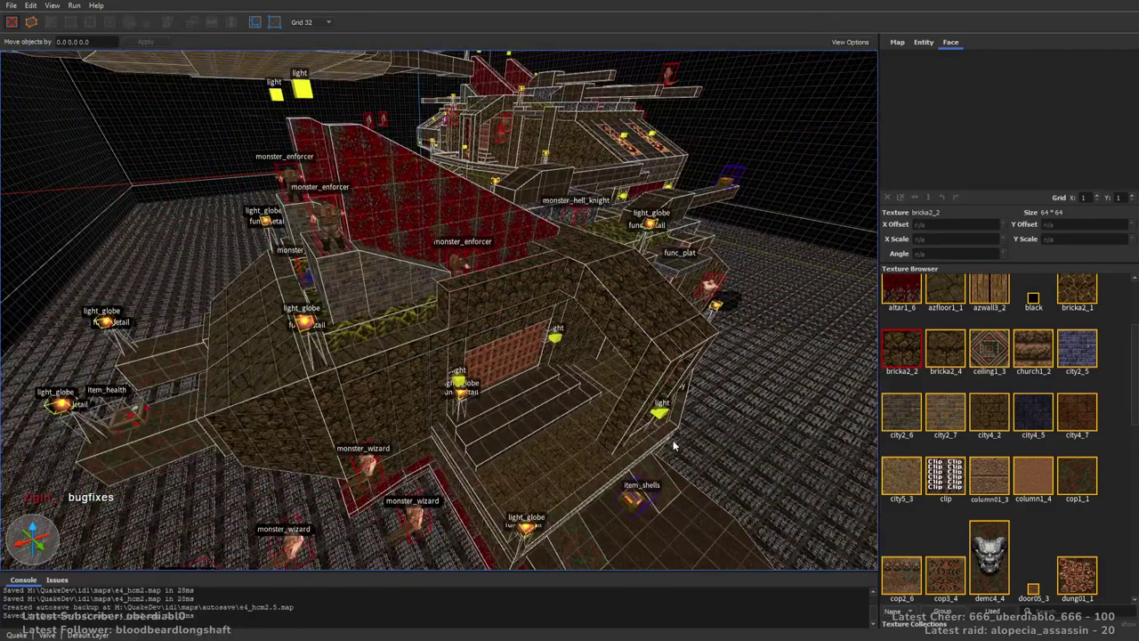
Set the grid to 16 and turn off the Don't link spawnflag on the other red barred func_door in the hall.
mouse_move(608, 427)
right_mouse_down()
mouse_move(587, 419)
mouse_move(644, 359)
mouse_move(501, 419)
mouse_move(696, 438)
right_mouse_up()
left_click(421, 413)
key("bracketleft")
key("Escape")
mouse_move(785, 537)
right_mouse_down()
mouse_move(512, 418)
mouse_move(679, 374)
mouse_move(681, 424)
mouse_move(666, 423)
mouse_move(606, 341)
mouse_move(661, 375)
mouse_move(872, 409)
mouse_move(524, 386)
mouse_move(577, 382)
mouse_move(641, 321)
mouse_move(734, 322)
mouse_move(451, 303)
right_mouse_up()
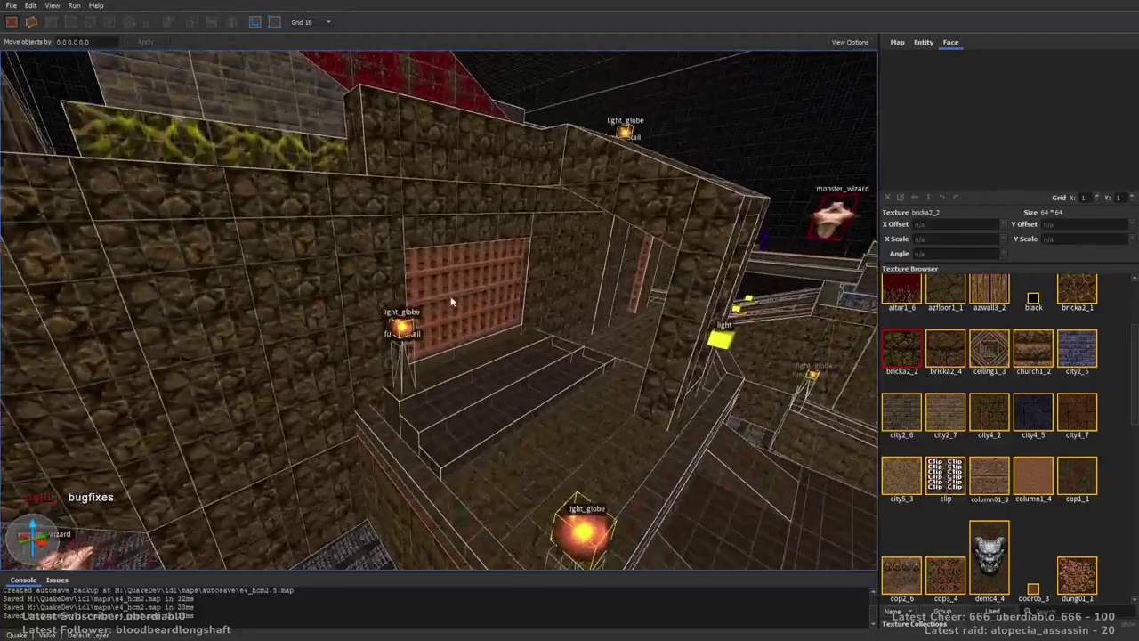
left_click(451, 302)
right_click_drag(590, 344, 664, 325)
left_click(922, 42)
right_click_drag(667, 187, 691, 201)
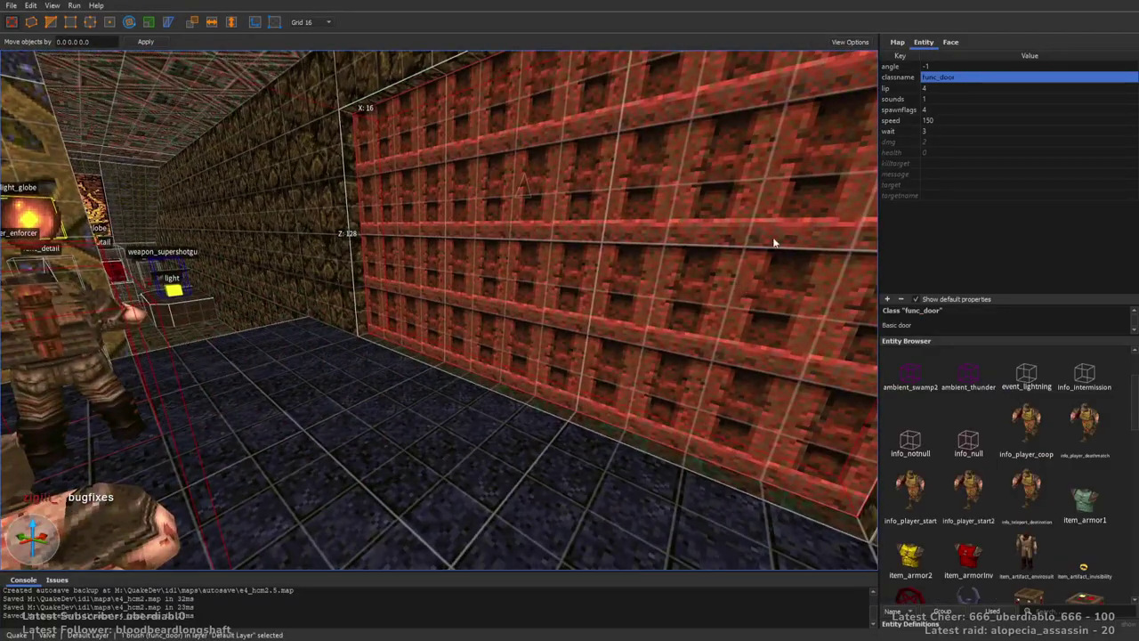
key("ctrl+u")
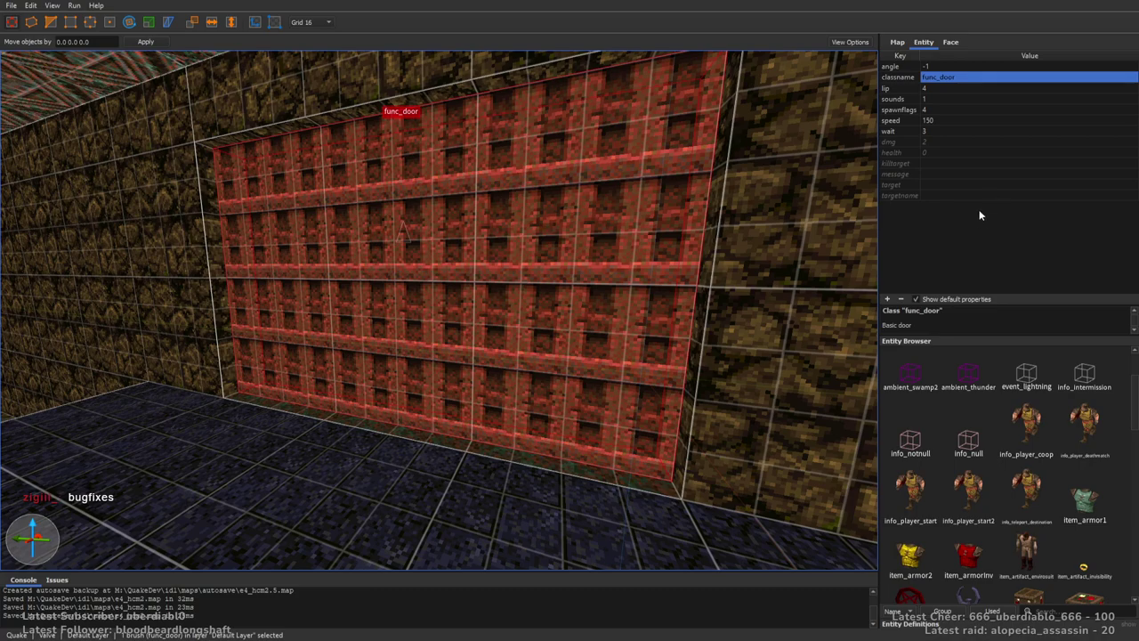
left_click(928, 111)
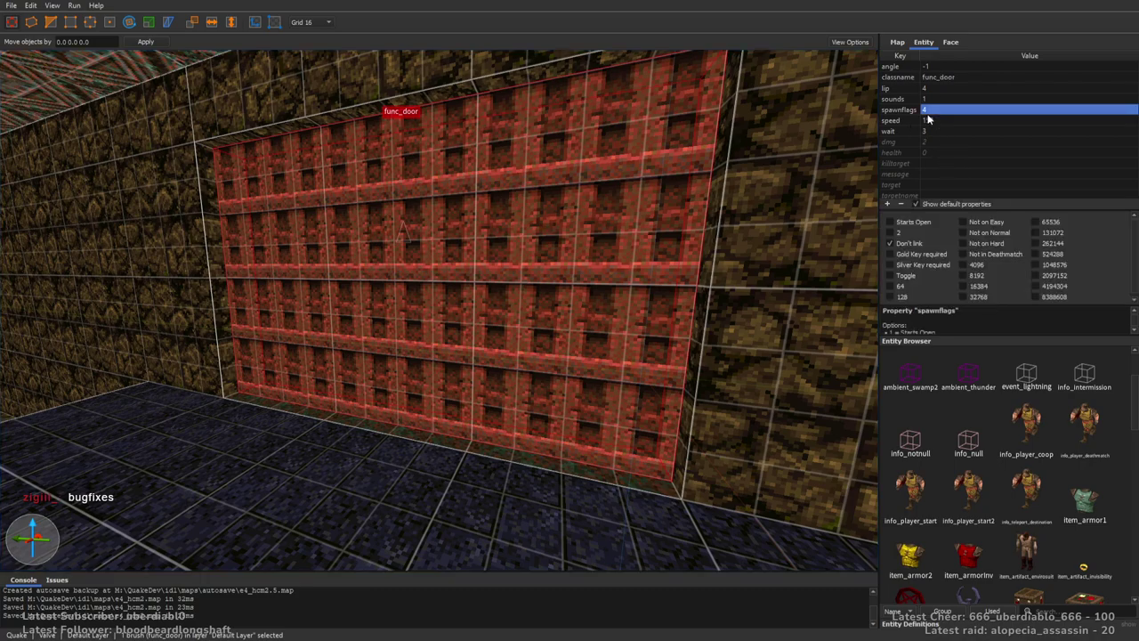
left_click(919, 246)
Select the pair of barred doors from inside the hall and check their Don't link spawnflag.
right_click_drag(409, 279, 537, 240)
mouse_move(421, 249)
right_mouse_down()
mouse_move(621, 241)
mouse_move(677, 252)
mouse_move(495, 328)
mouse_move(374, 294)
mouse_move(509, 312)
mouse_move(356, 318)
mouse_move(496, 323)
right_mouse_up()
key("Escape")
left_click(509, 313)
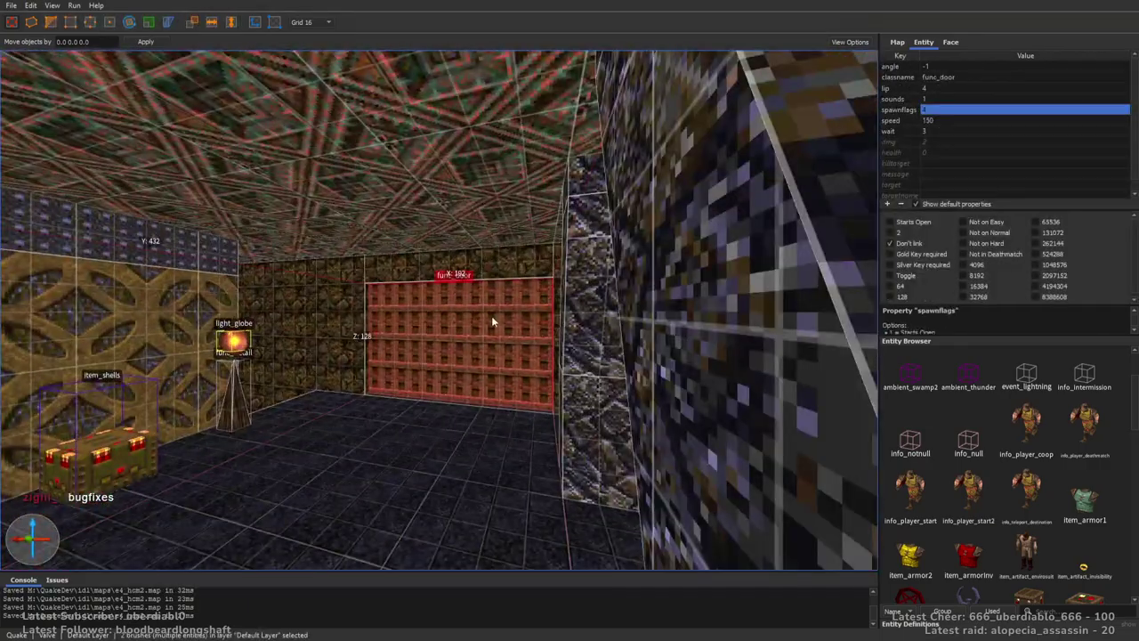
scroll(501, 237, "down", 3)
key("Escape")
Toggle the Don't link and Silver key required spawnflags on the barred func_door between the two wall lights.
right_click_drag(501, 237, 509, 349)
scroll(505, 358, "up", 10)
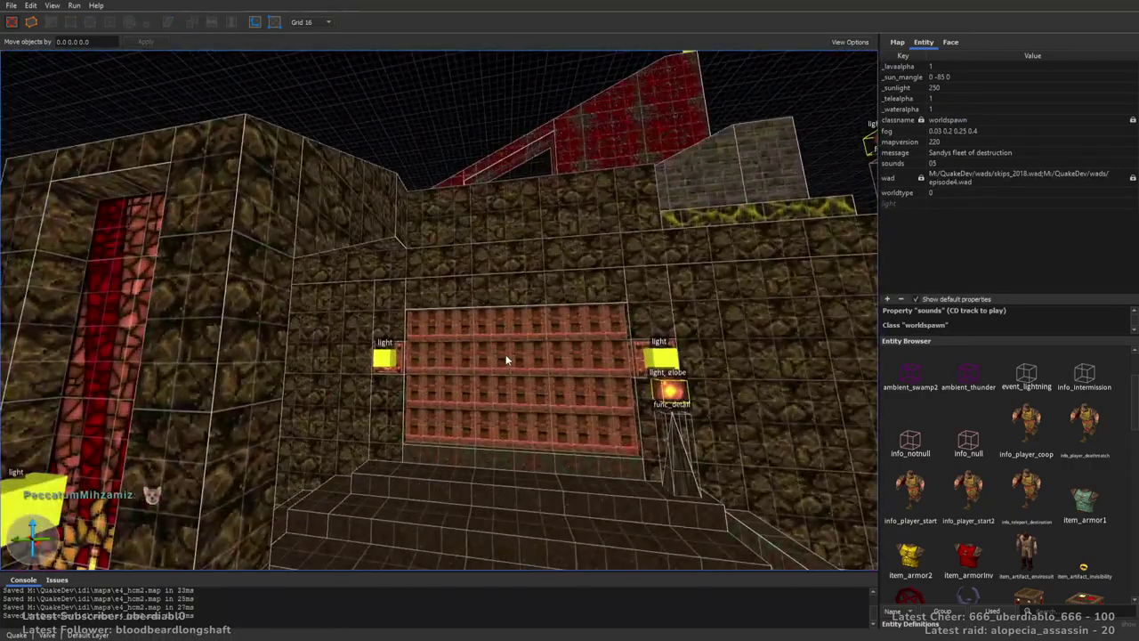
left_click(509, 359)
right_click_drag(632, 325, 682, 305)
left_click(913, 242)
left_click(889, 265)
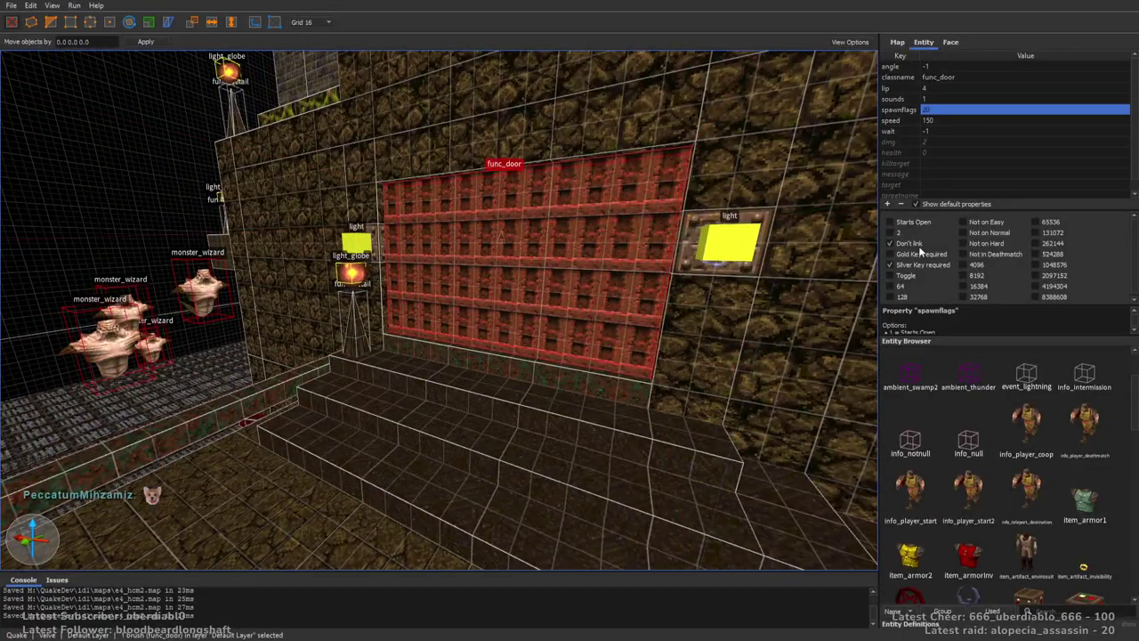
key("ctrl+u")
key("Escape")
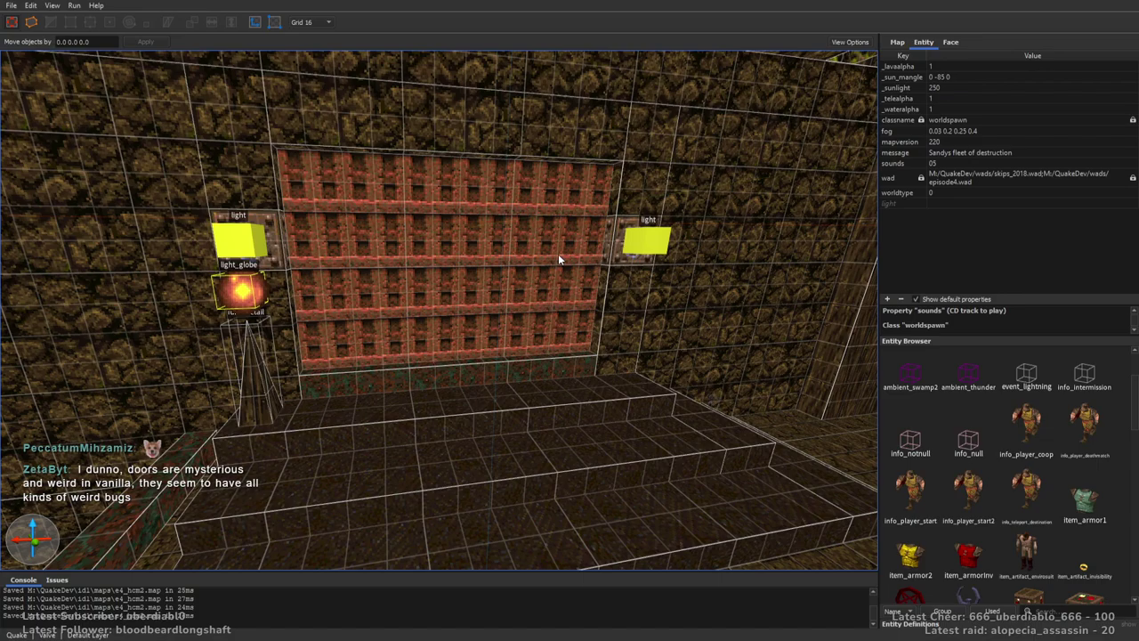
left_click(528, 258)
right_click_drag(503, 415, 463, 302)
key("Escape")
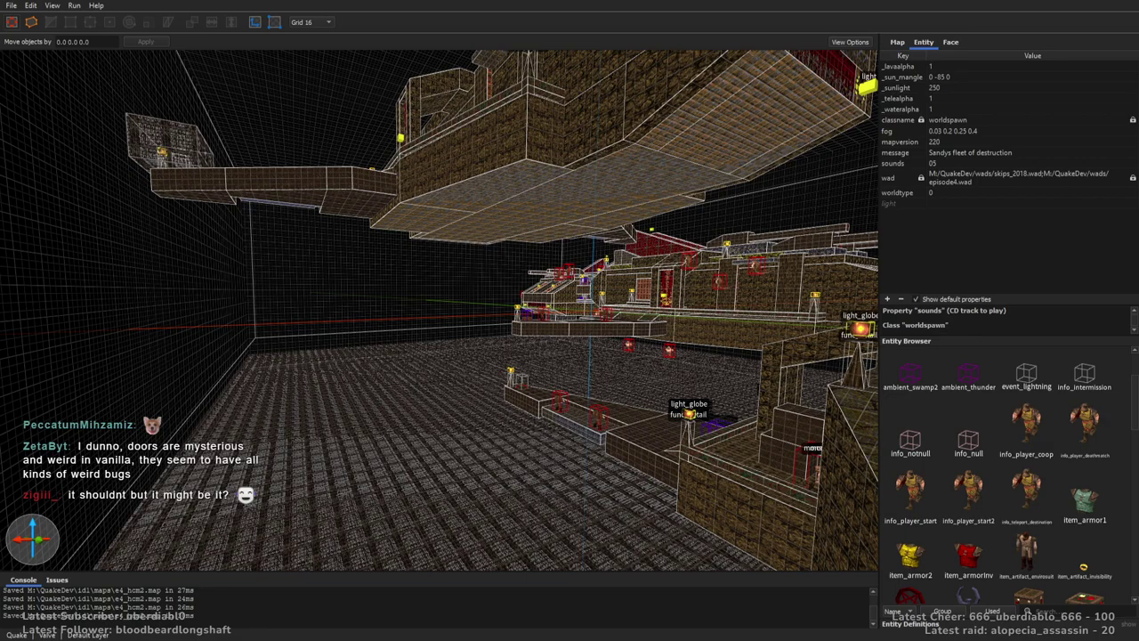
Hollow the func_detail block under the ship into a 64-unit-wide passage by pulling its middle brush back to the far end.
right_click_drag(559, 217, 646, 259)
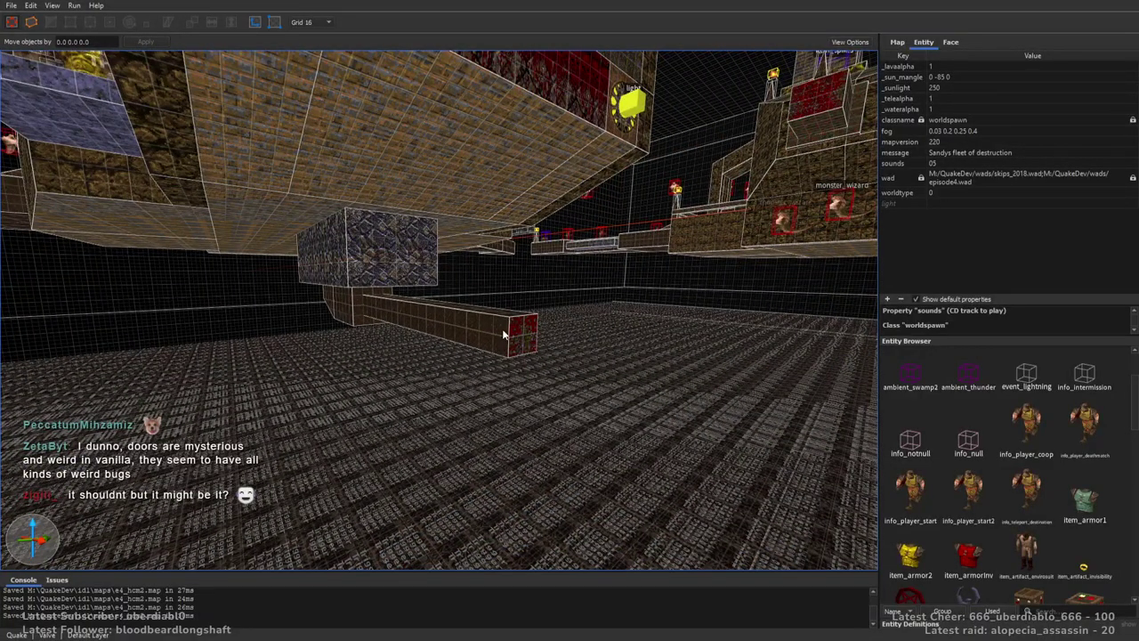
right_click_drag(490, 260, 455, 262)
scroll(455, 261, "down", 10)
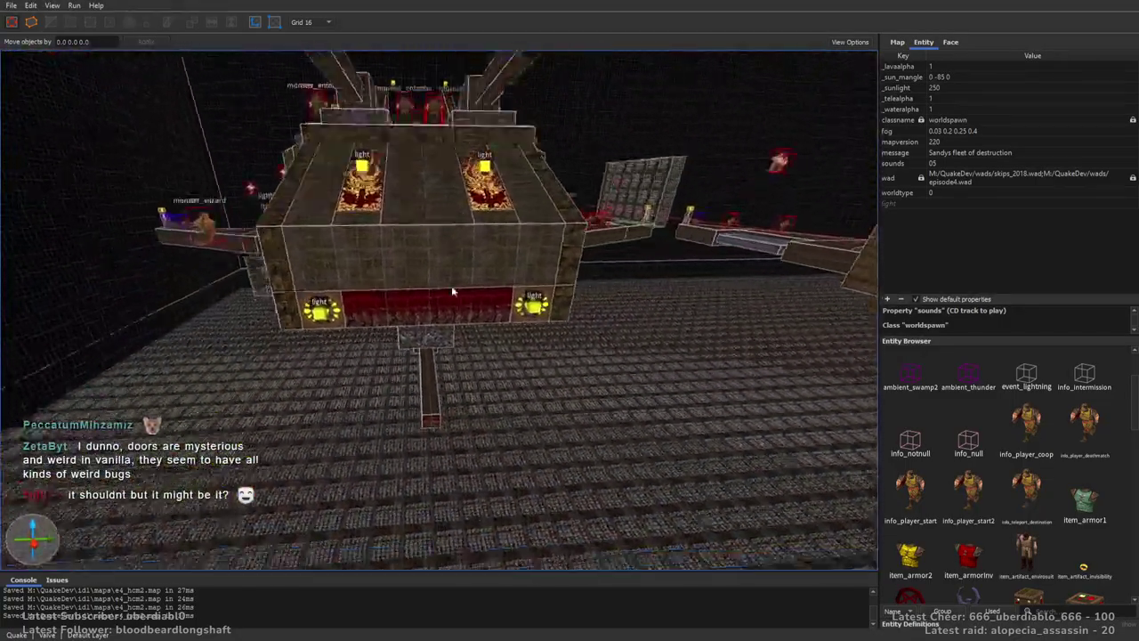
scroll(450, 280, "up", 10)
scroll(439, 252, "up", 3)
left_click(527, 205)
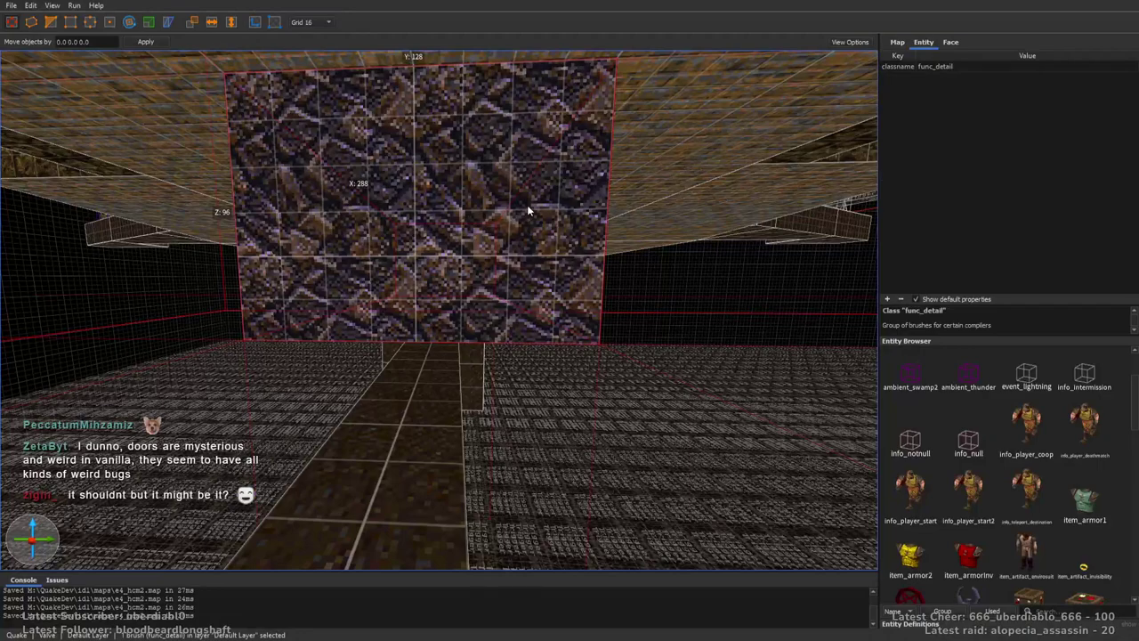
left_click(579, 245, "ctrl")
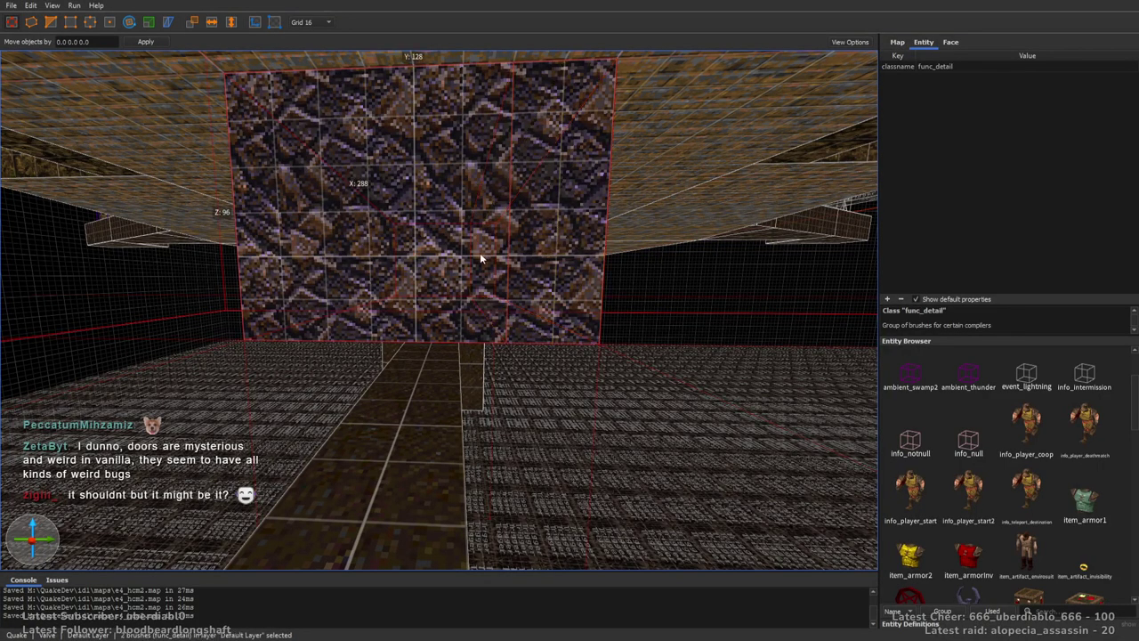
left_click(424, 263)
scroll(471, 254, "down", 3)
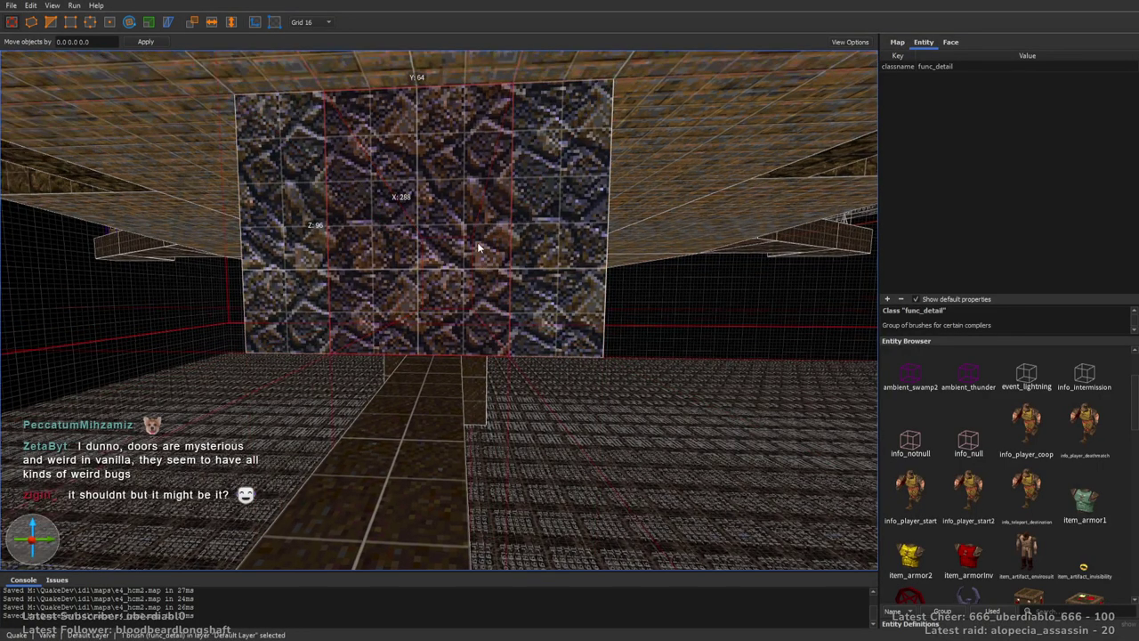
mouse_move(465, 365)
right_mouse_down("alt")
mouse_move(501, 361)
mouse_move(480, 188)
right_mouse_up("alt")
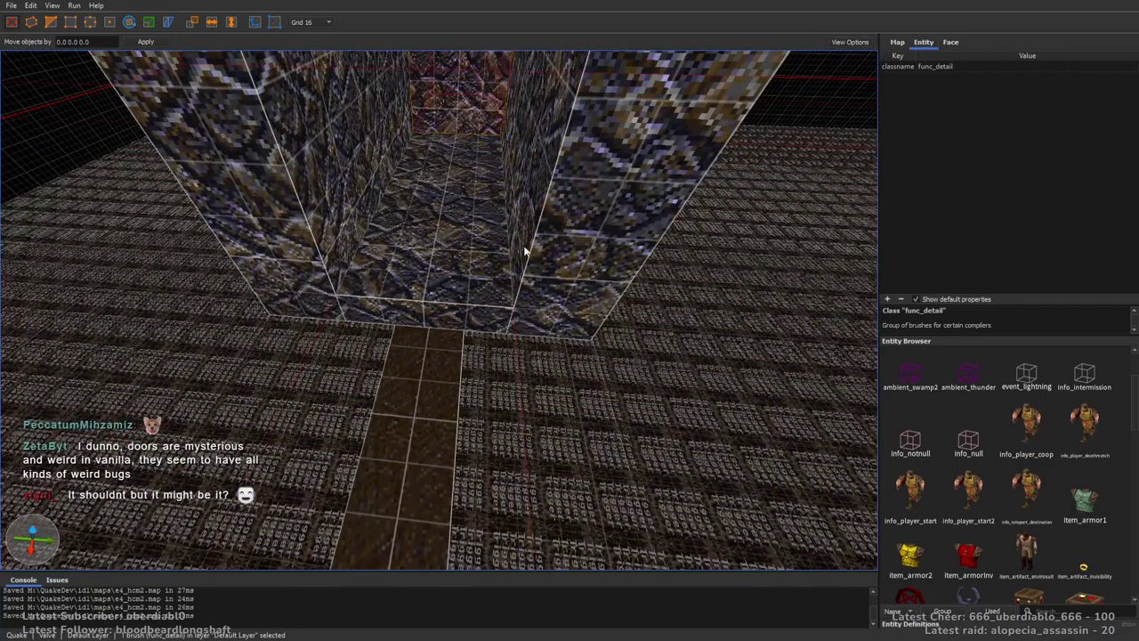
scroll(530, 186, "up", 5)
key("Escape")
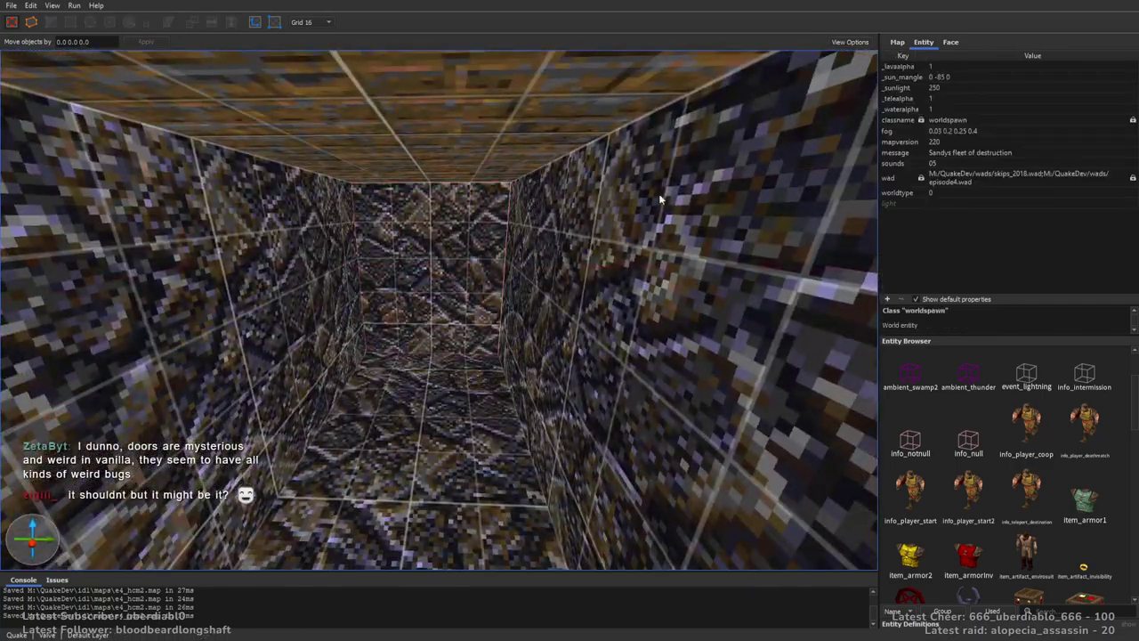
Draw a *waterskip brush covering the far end of the passage.
left_click(950, 43)
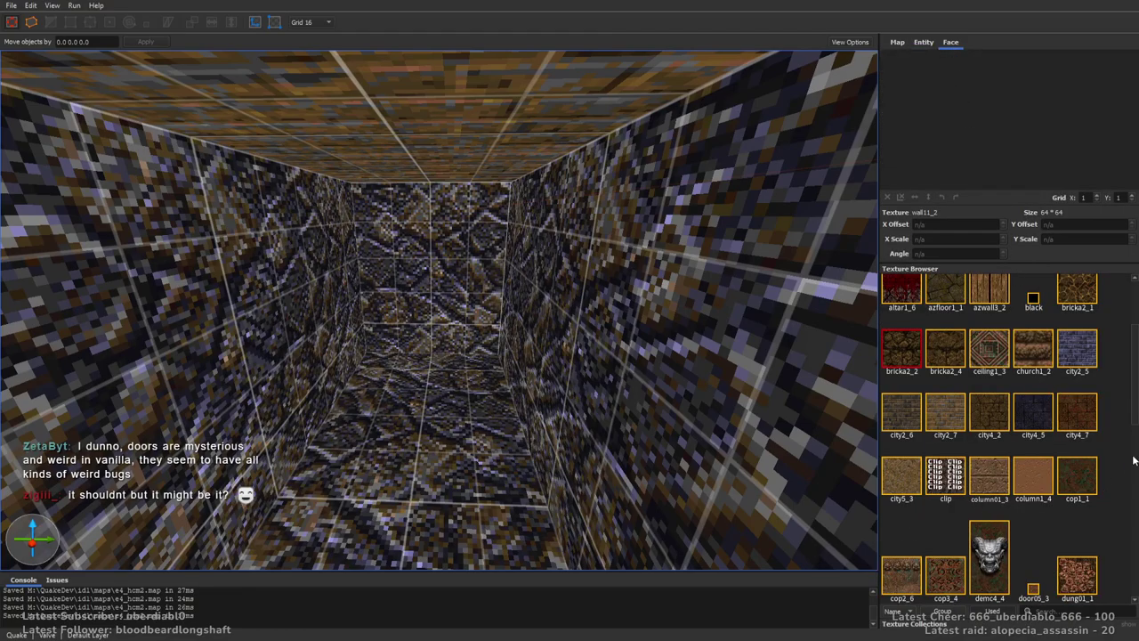
scroll(1134, 415, "up", 3)
mouse_move(671, 283)
right_mouse_down()
mouse_move(510, 236)
mouse_move(351, 287)
right_mouse_up()
mouse_move(351, 287)
left_mouse_down()
mouse_move(382, 249)
mouse_move(499, 240)
left_mouse_up()
right_click_drag(498, 240, 481, 352)
left_click_drag(480, 352, 476, 200, "shift")
key("Escape")
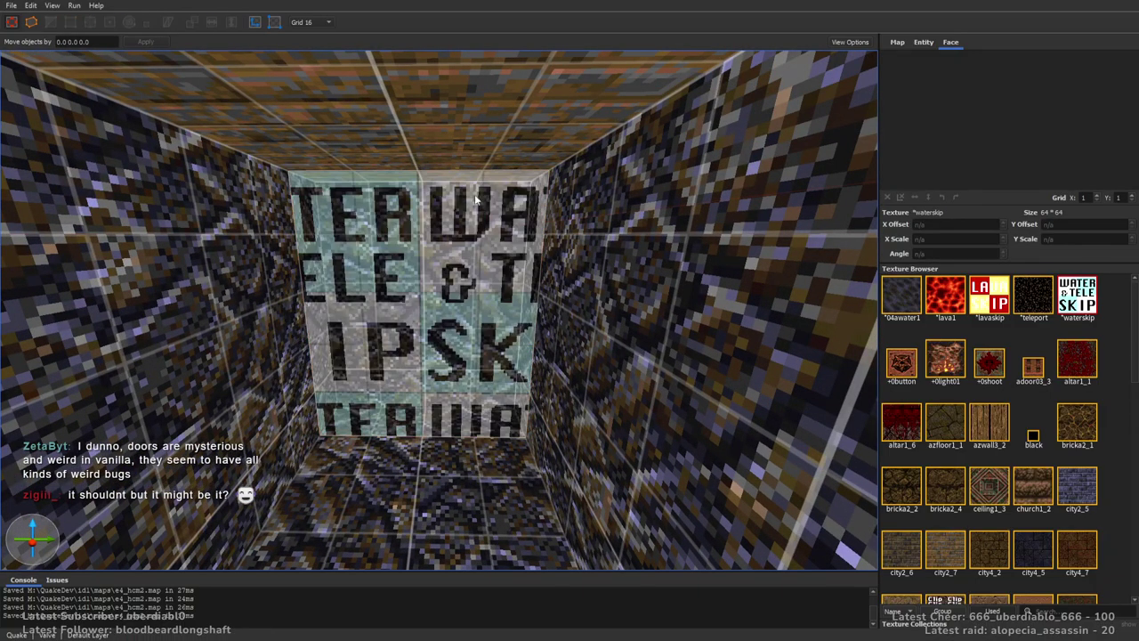
Apply the *teleport texture to the front face of the waterskip brush.
left_click(488, 322)
left_click(1033, 296)
key("Escape")
mouse_move(552, 267)
right_mouse_down()
mouse_move(623, 190)
mouse_move(761, 165)
right_mouse_up()
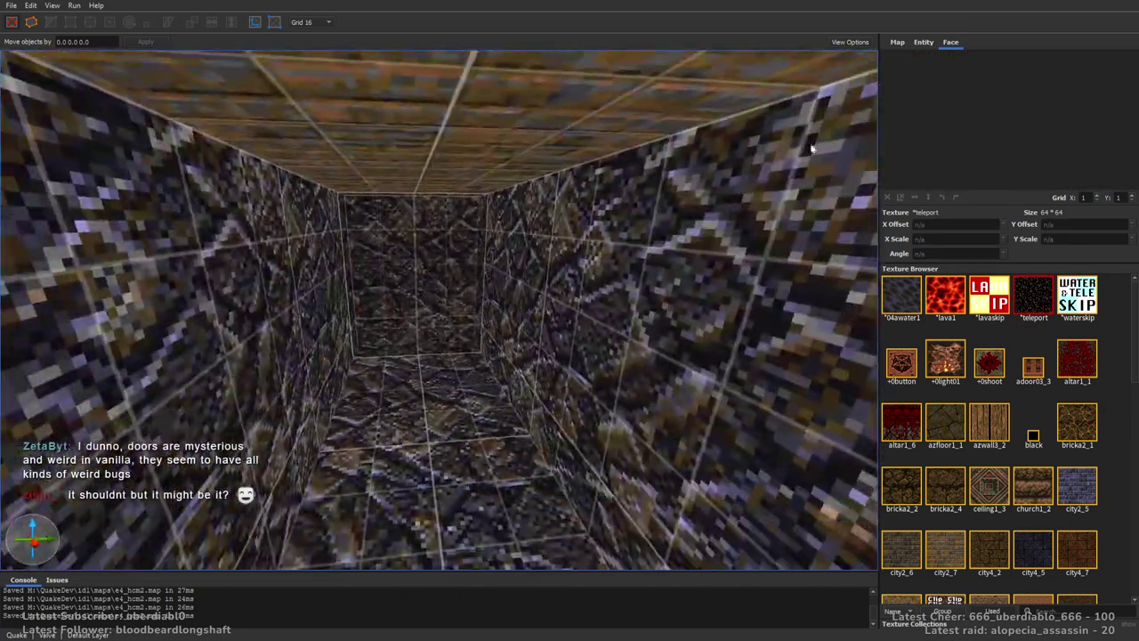
Draw a trigger-textured brush of 16 by 64 by 64 units at the far end of the passage.
scroll(1123, 401, "down", 15)
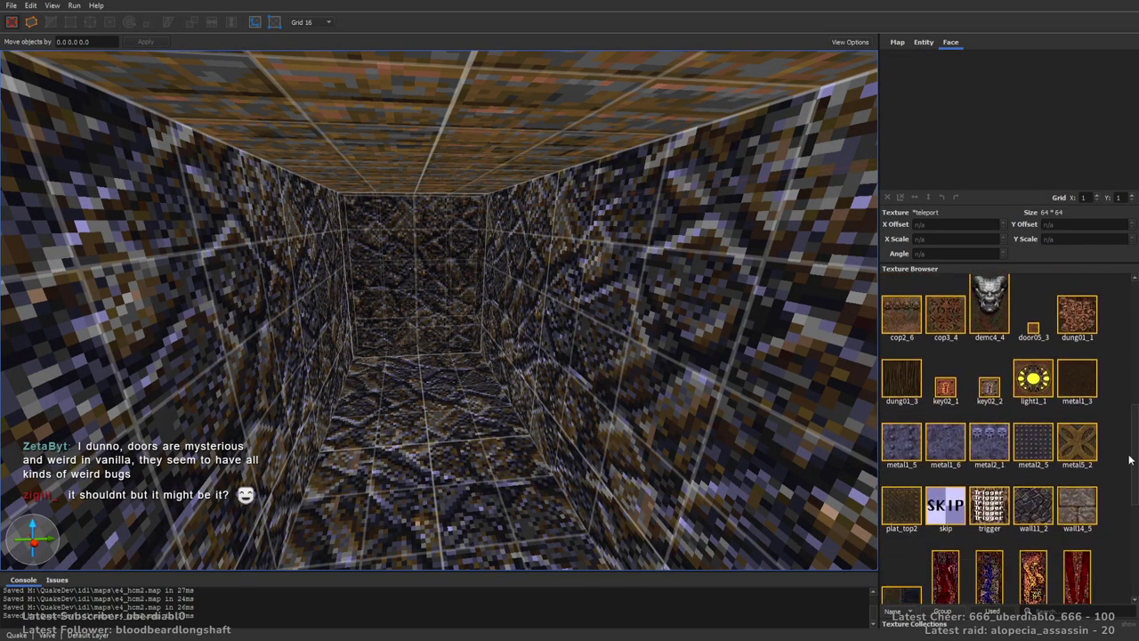
right_click_drag(663, 317, 412, 307)
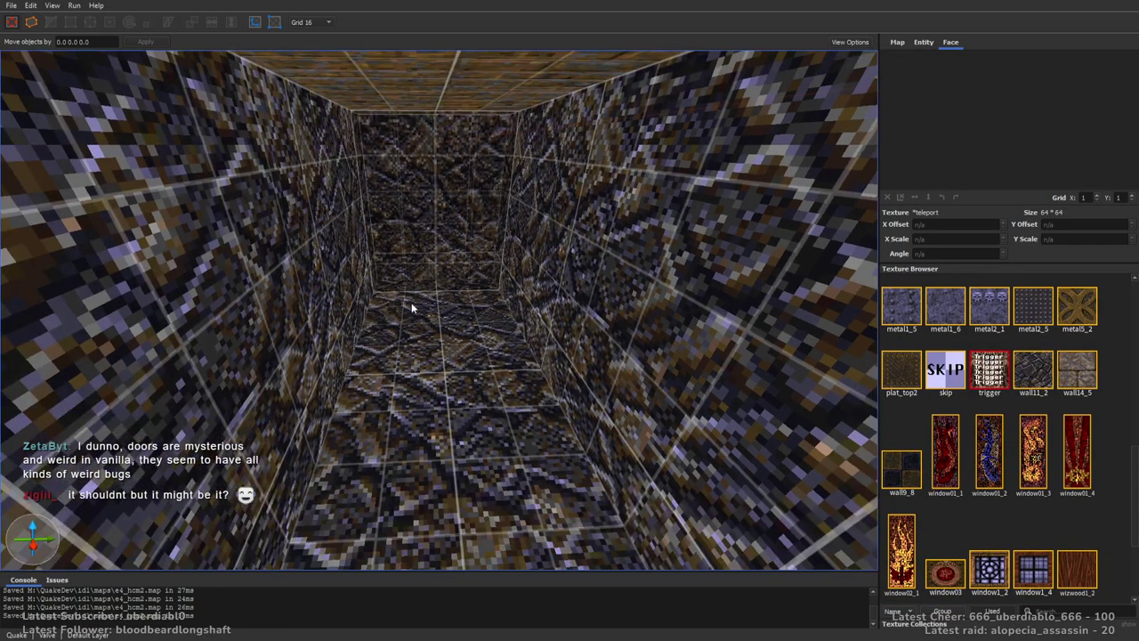
mouse_move(395, 310)
left_mouse_down()
mouse_move(509, 303)
mouse_move(473, 155)
left_mouse_up()
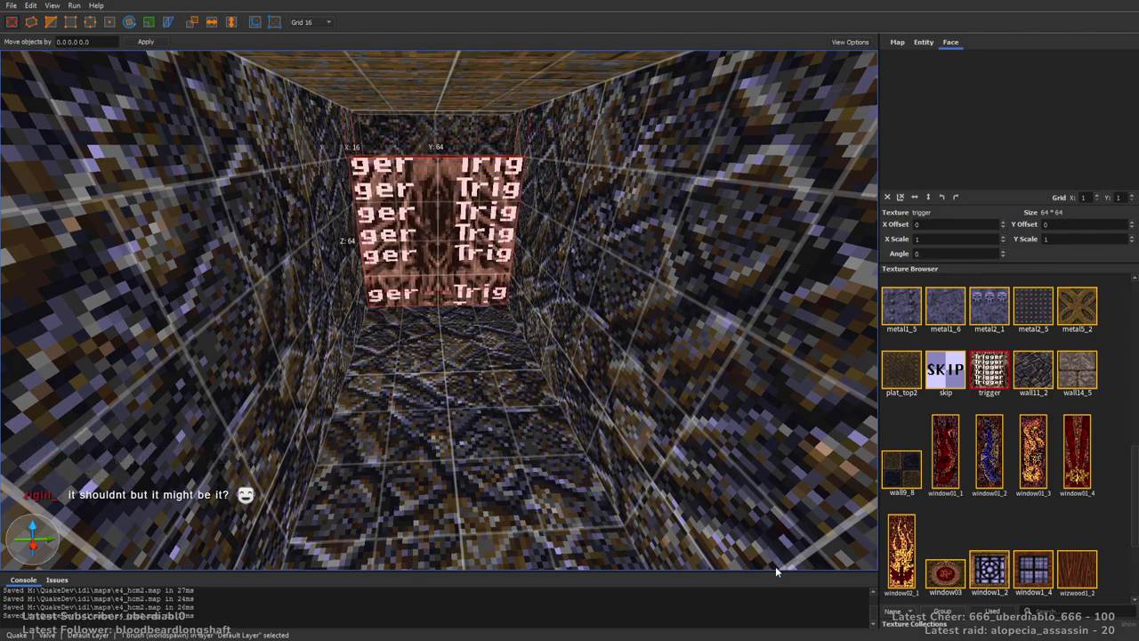
Make the trigger brush a trigger_teleport and set its target to tp1.
left_click(923, 42)
left_click(933, 99)
type("tp1")
key("Return")
scroll(491, 261, "down", 10)
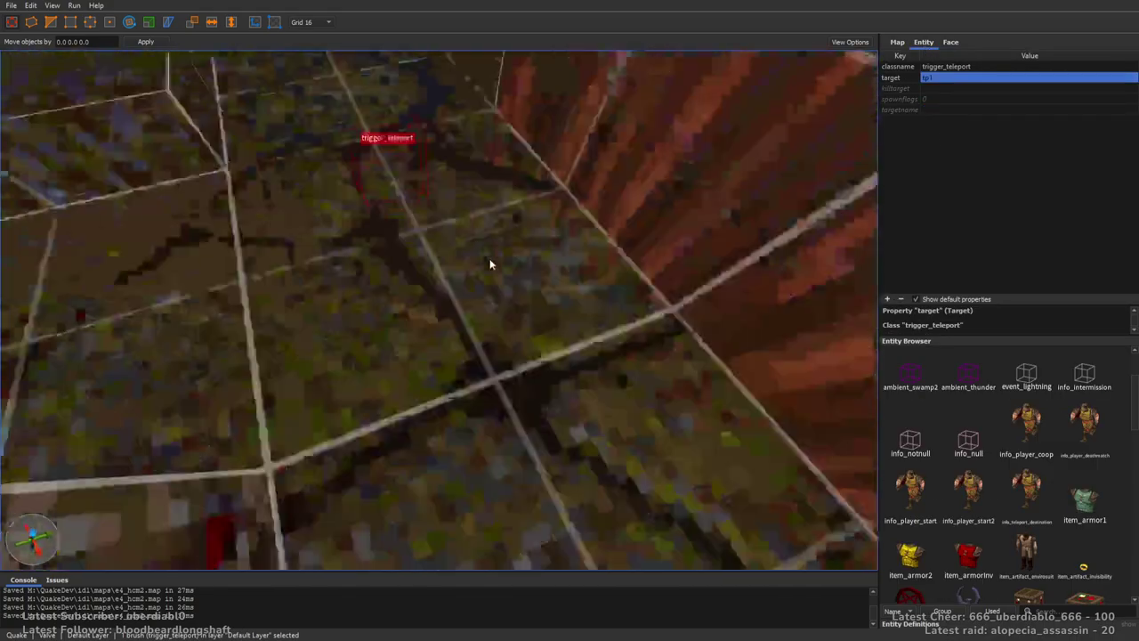
scroll(496, 158, "down", 8)
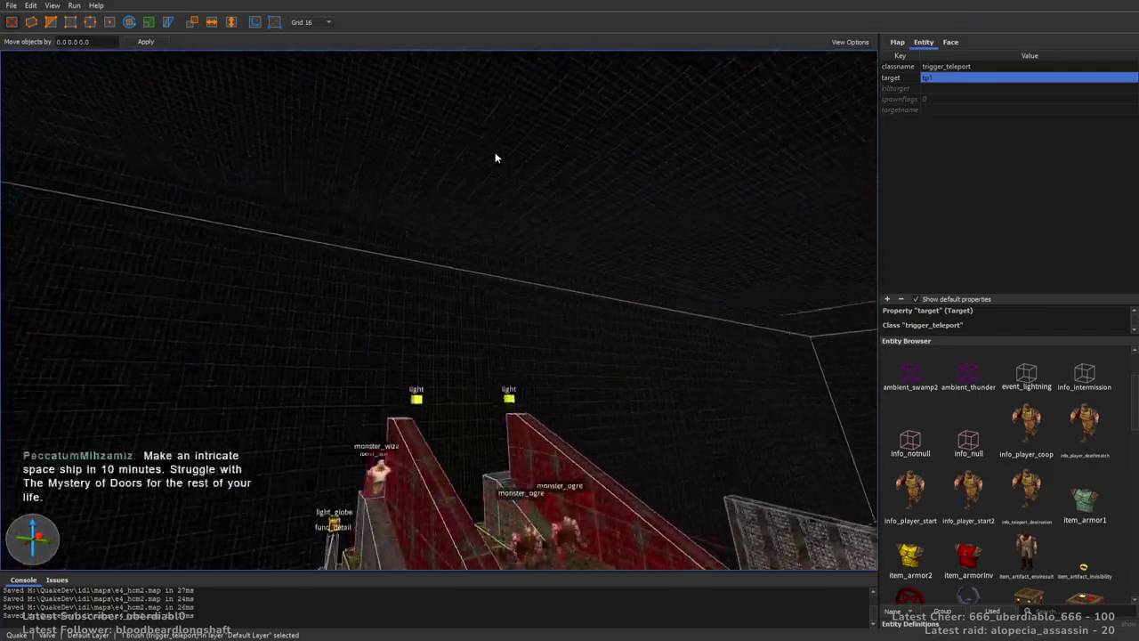
Place an info_teleport_destination on the large ship's deck and give it the targetname matching the teleport trigger's target.
right_click_drag(554, 172, 623, 267)
key("Escape")
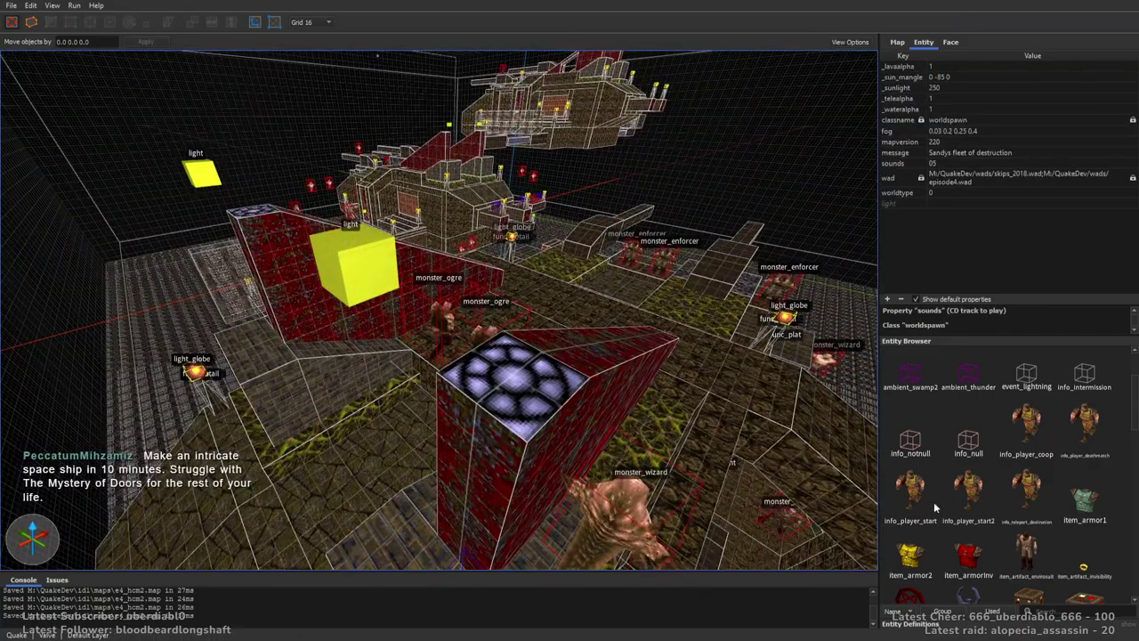
left_click_drag(979, 494, 383, 499)
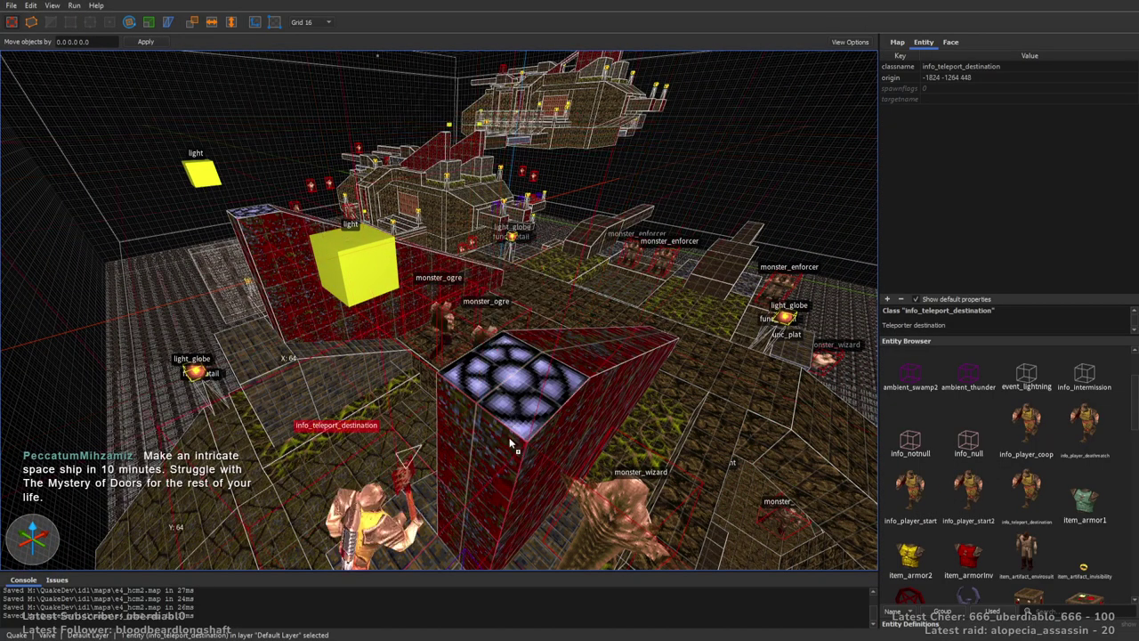
left_click_drag(489, 418, 489, 343)
right_click_drag(490, 342, 686, 310)
left_click_drag(521, 266, 564, 217)
left_click(971, 98)
type("t")
key("Return")
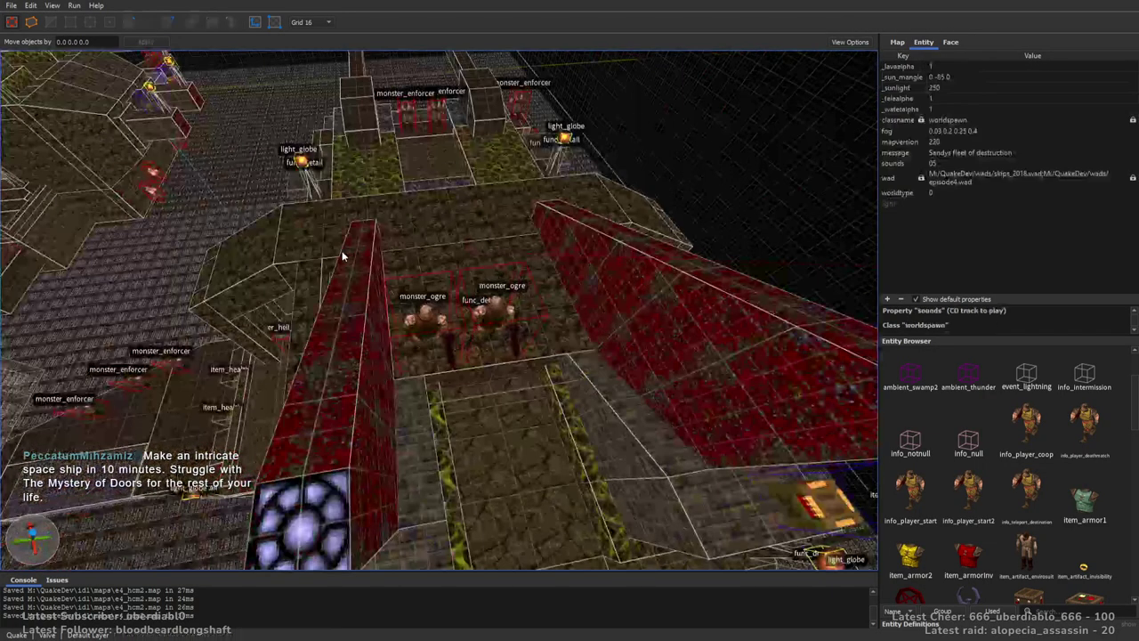
Place an item_armorInv inside the passage beneath the ship, in front of the teleporter.
mouse_move(451, 300)
right_mouse_down()
mouse_move(350, 262)
mouse_move(466, 236)
mouse_move(537, 264)
mouse_move(595, 240)
mouse_move(562, 192)
mouse_move(564, 217)
mouse_move(689, 210)
mouse_move(680, 261)
right_mouse_up()
left_click_drag(968, 556, 445, 258)
scroll(563, 290, "down", 4)
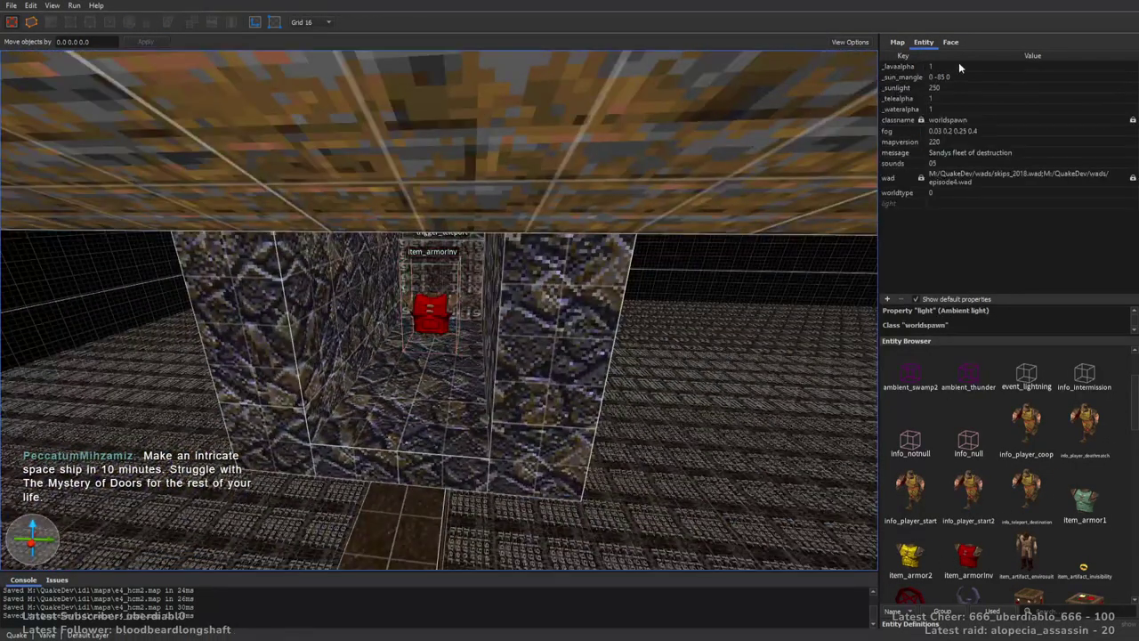
Draw a trigger-textured brush of 48 by 64 by 48 units inside the passage near the armor.
left_click(950, 42)
right_click_drag(534, 311, 498, 267)
mouse_move(287, 256)
left_mouse_down()
mouse_move(433, 362)
mouse_move(414, 330)
mouse_move(407, 251)
mouse_move(419, 174)
left_mouse_up()
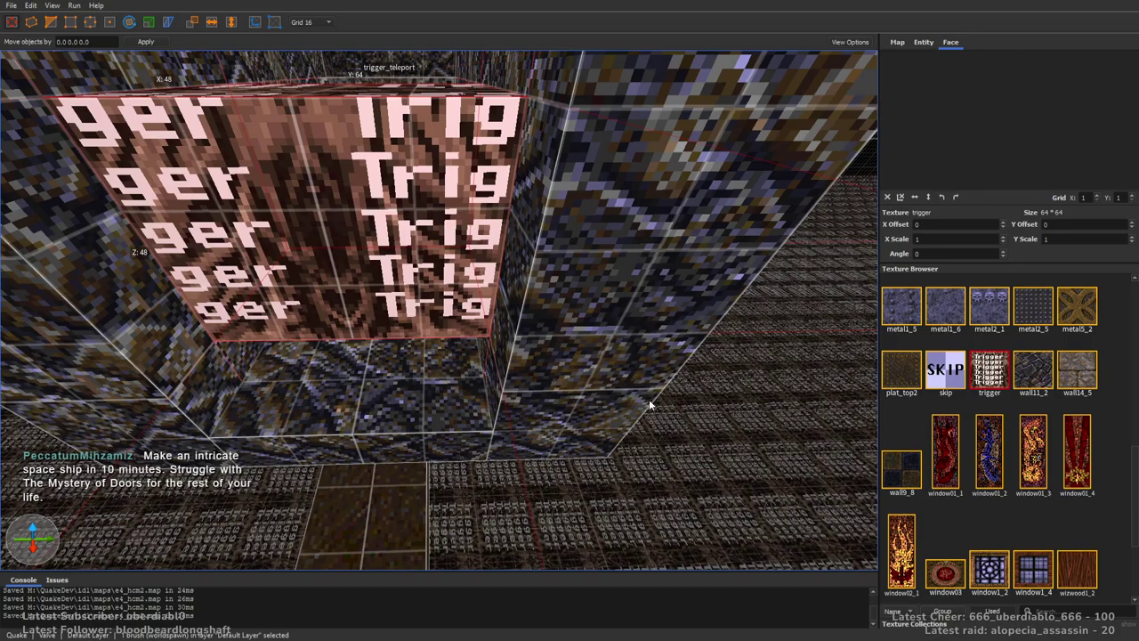
mouse_move(719, 478)
right_mouse_down()
mouse_move(605, 325)
mouse_move(618, 389)
mouse_move(625, 376)
mouse_move(616, 380)
right_mouse_up()
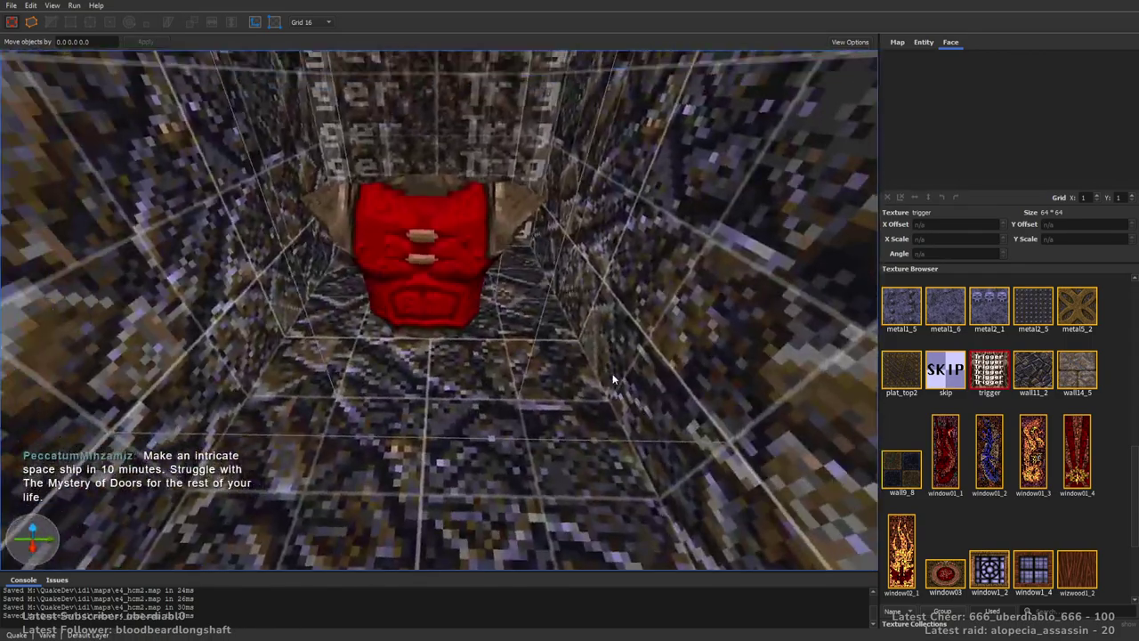
Set the grid to 8 and add another entity from the entity browser at the armor's spot in the passage.
left_click(922, 41)
key("bracketleft")
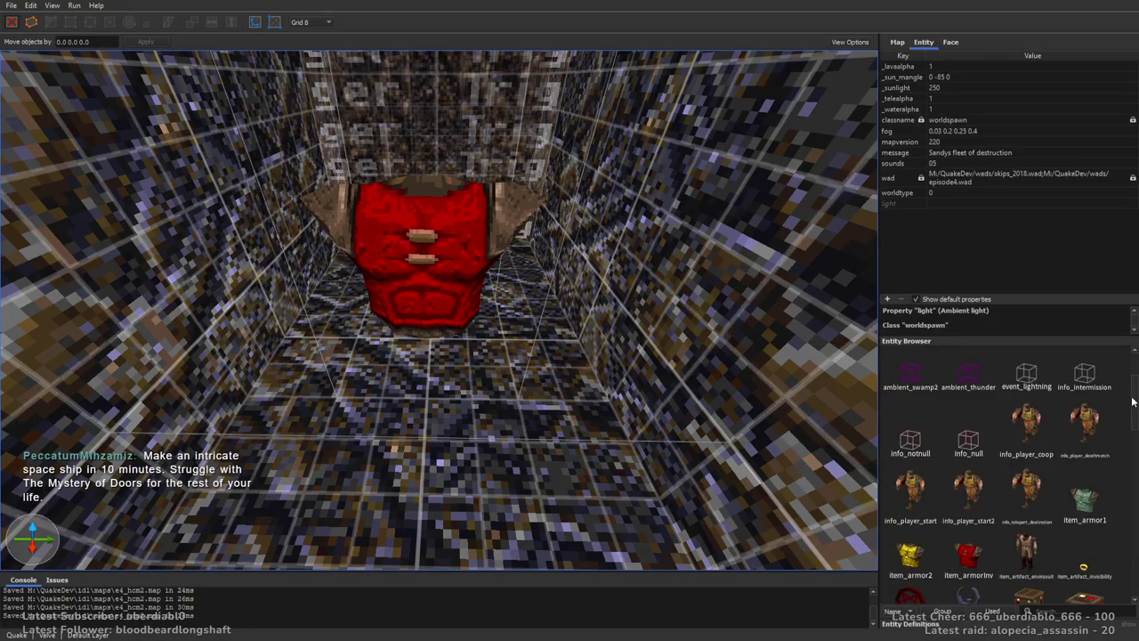
scroll(1031, 501, "down", 10)
left_click_drag(1026, 360, 438, 367)
key("Escape")
scroll(550, 390, "down", 10)
right_click_drag(599, 325, 583, 389)
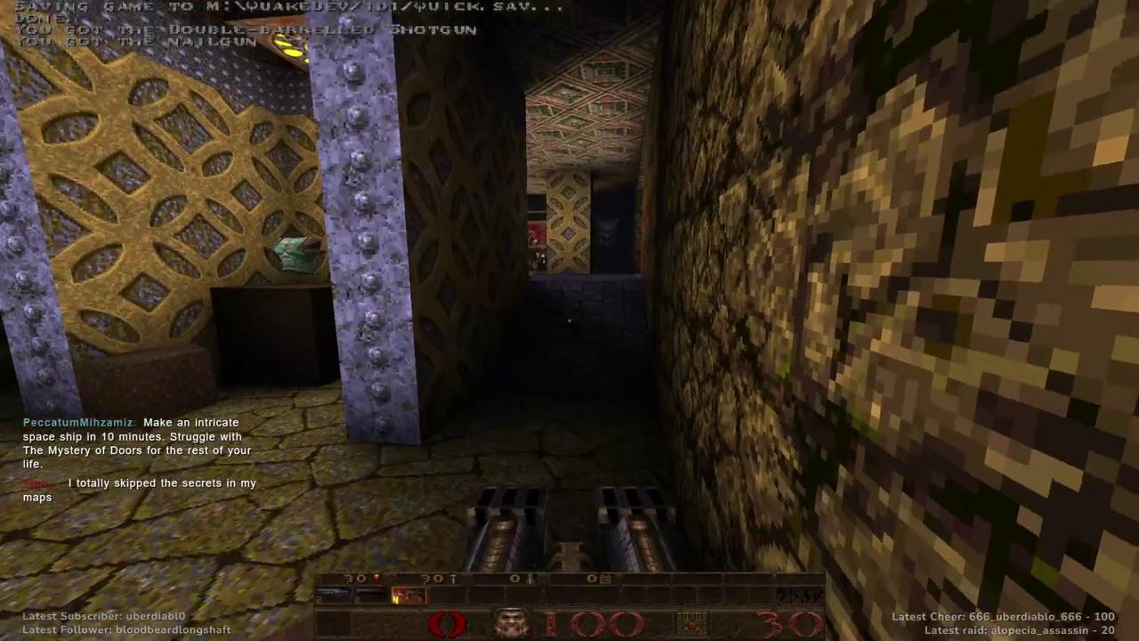
Play-test the map in Quake, fighting through the ship's entry corridor and collecting the nails and armor in the alcove.
key("w")
key("s")
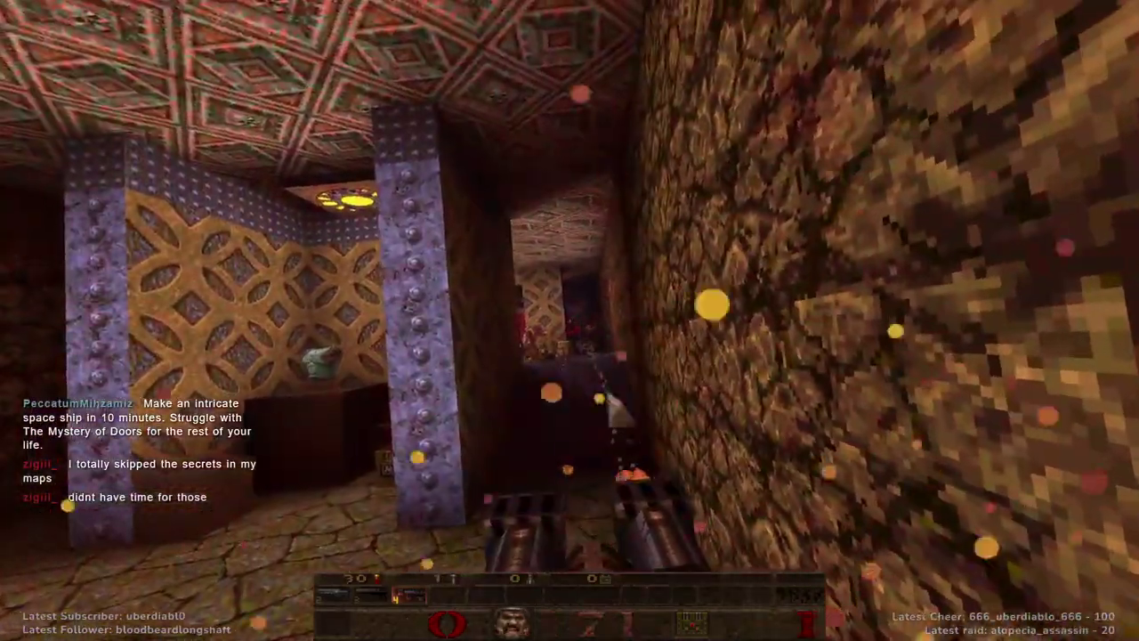
key("w")
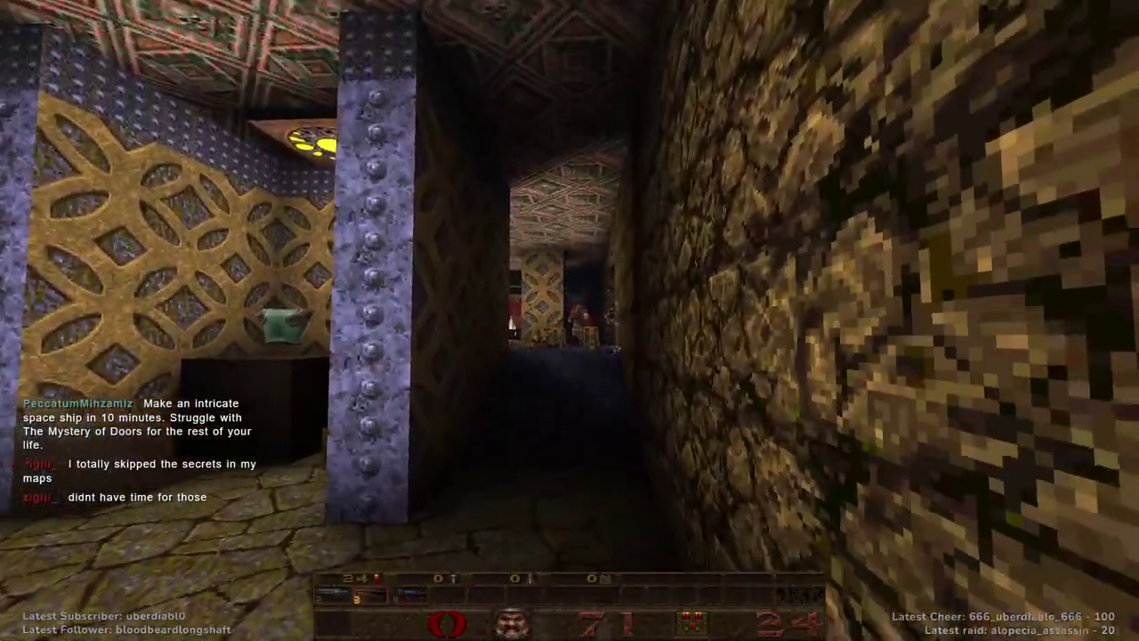
key("s")
key("ctrl")
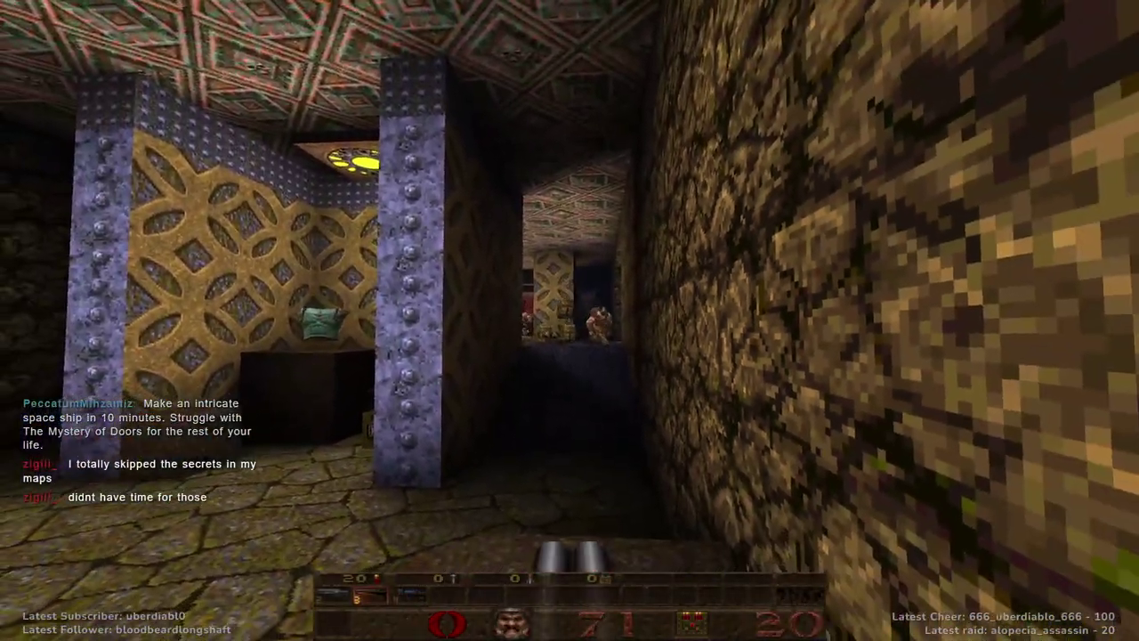
key("w")
key("w")
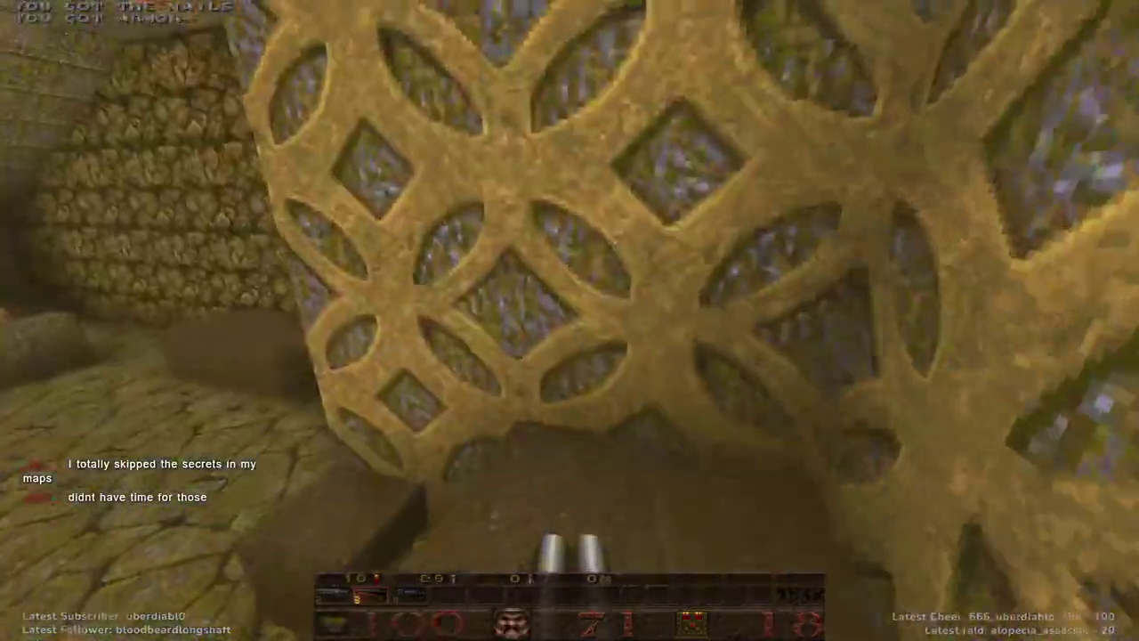
key("w")
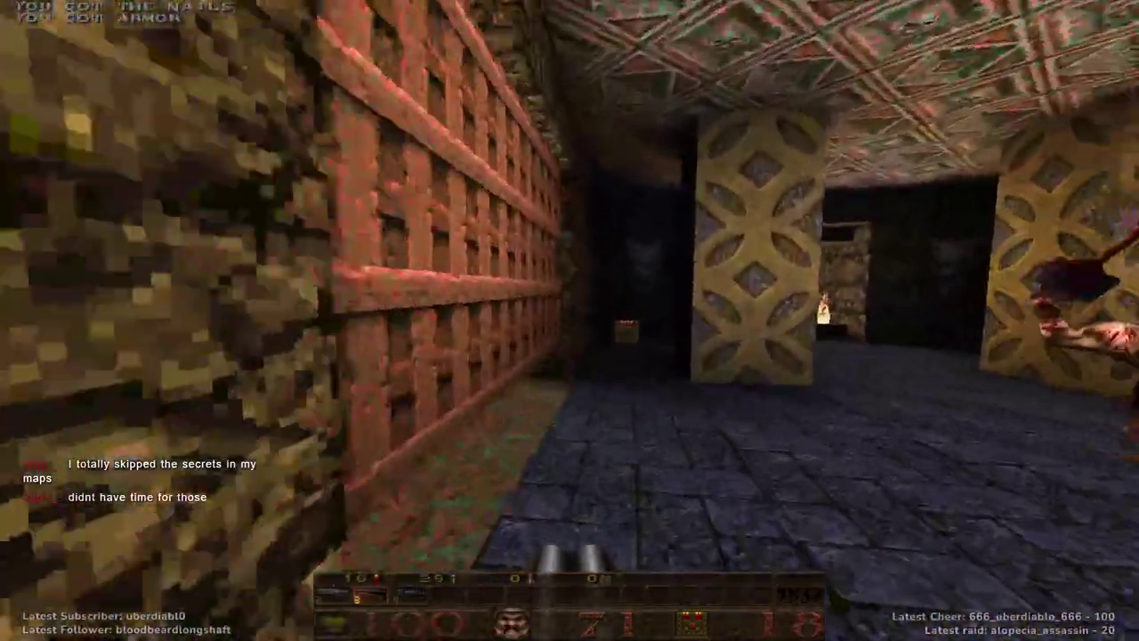
key("w")
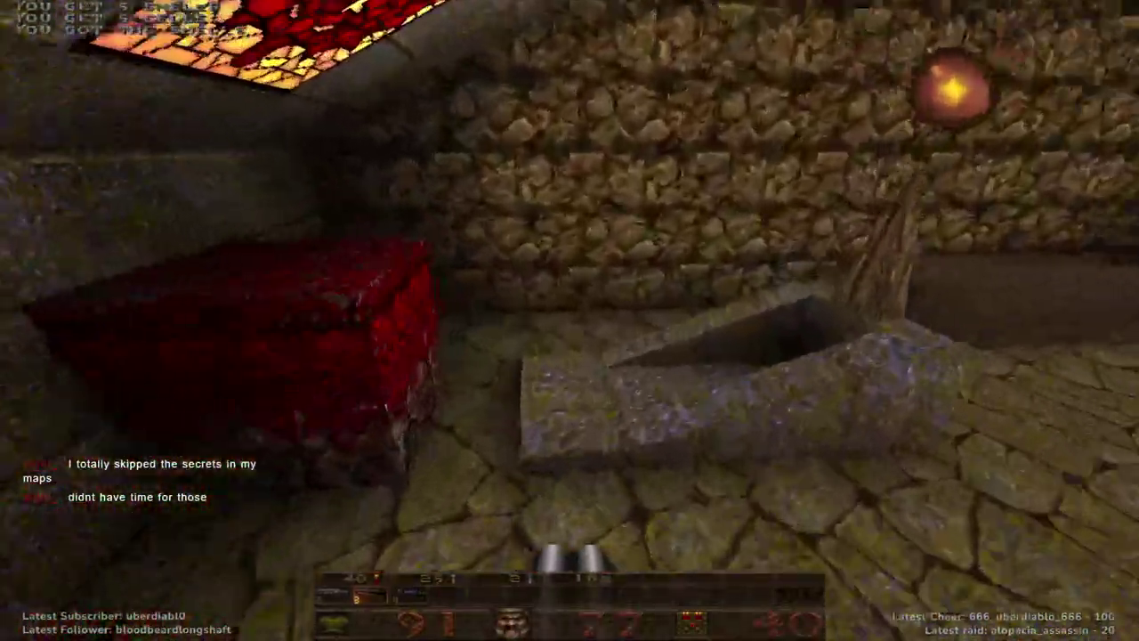
Play-test the ship's inner rooms, gathering health and ammo on the way to the large window opening.
key("w")
key("w")
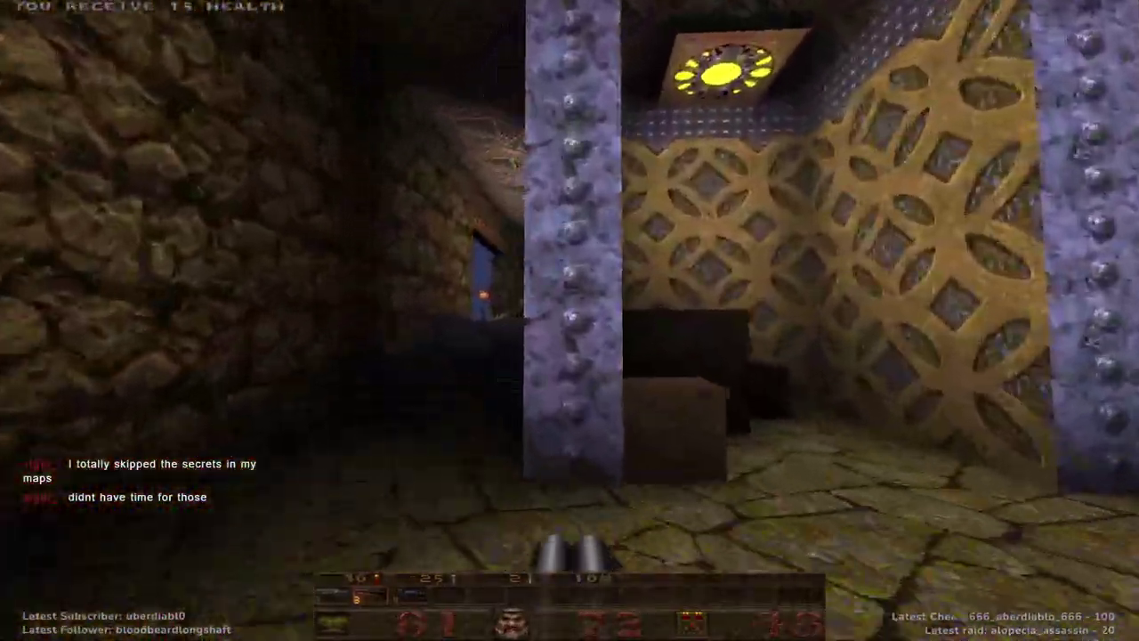
key("w")
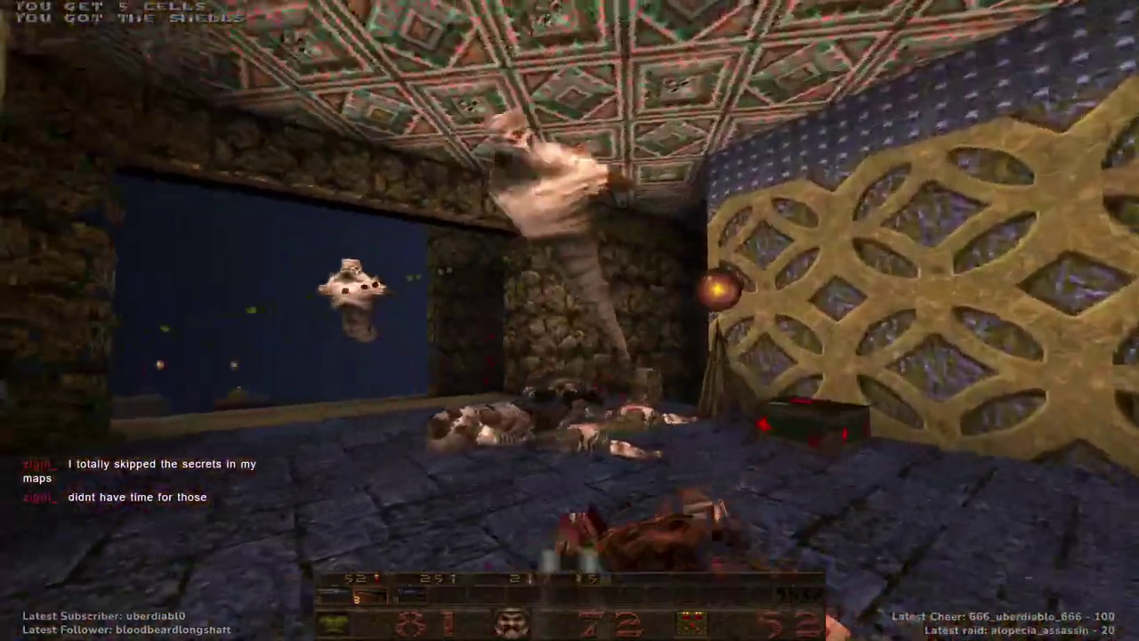
key("w")
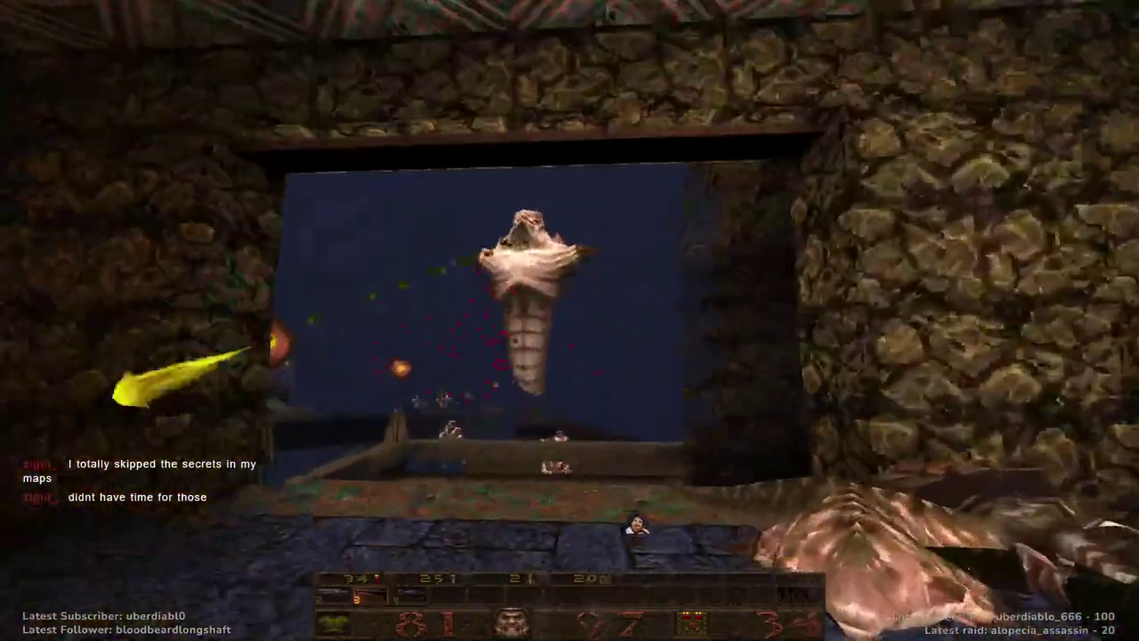
Play-test the fight around the outer walkway, attacking the flying wizards with the double-barrelled shotgun and nailgun.
left_click(569, 320)
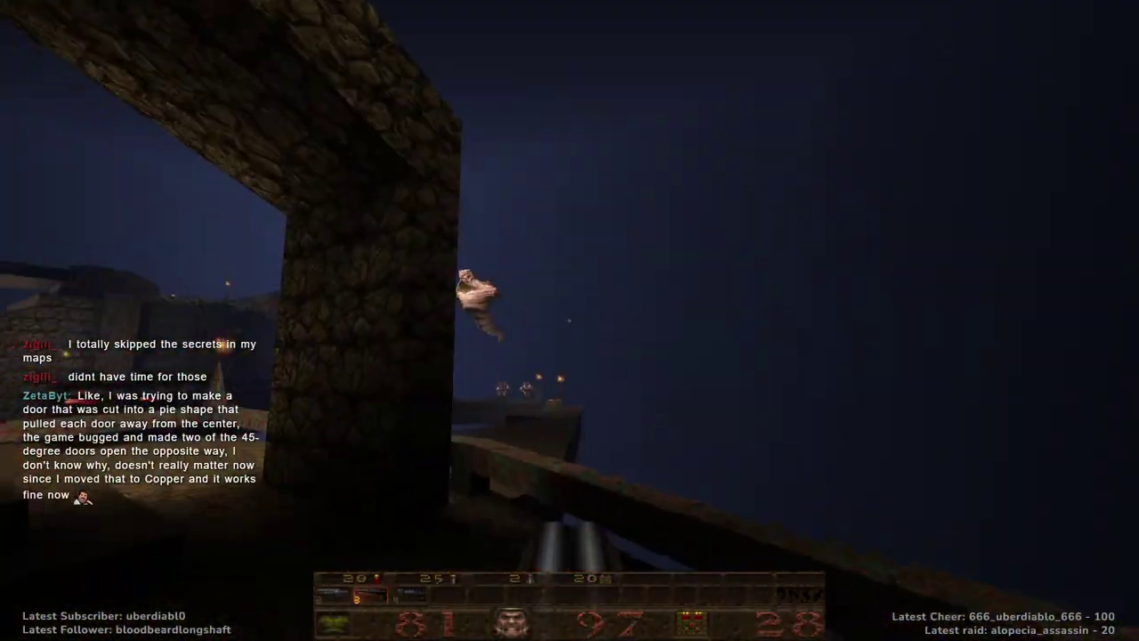
left_click(569, 321)
left_click(569, 320)
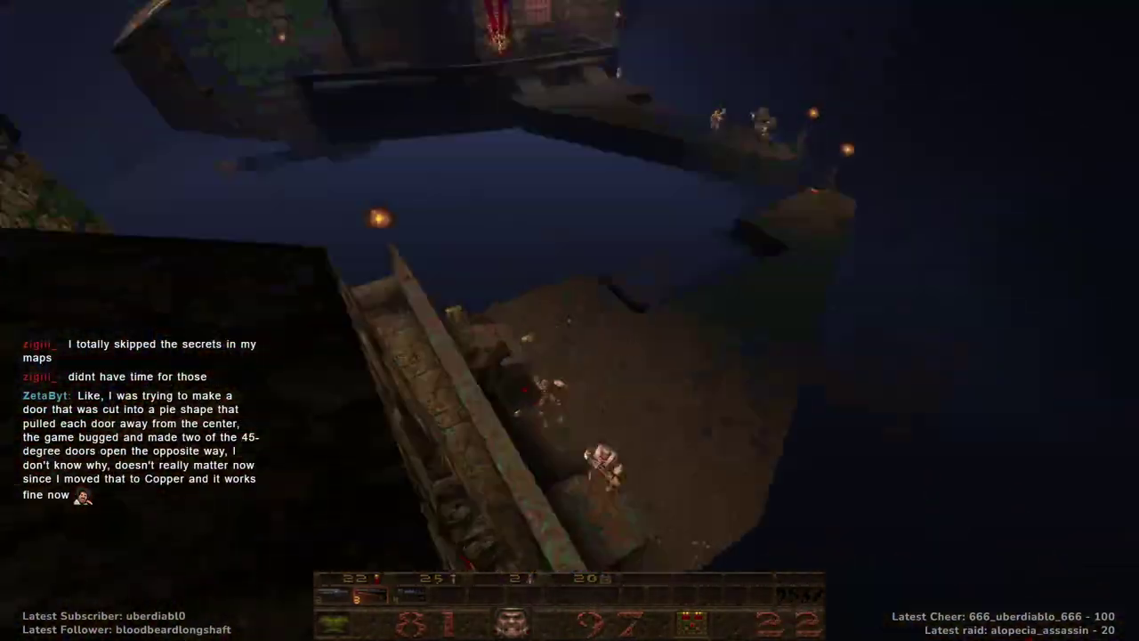
key("5")
left_click(569, 321)
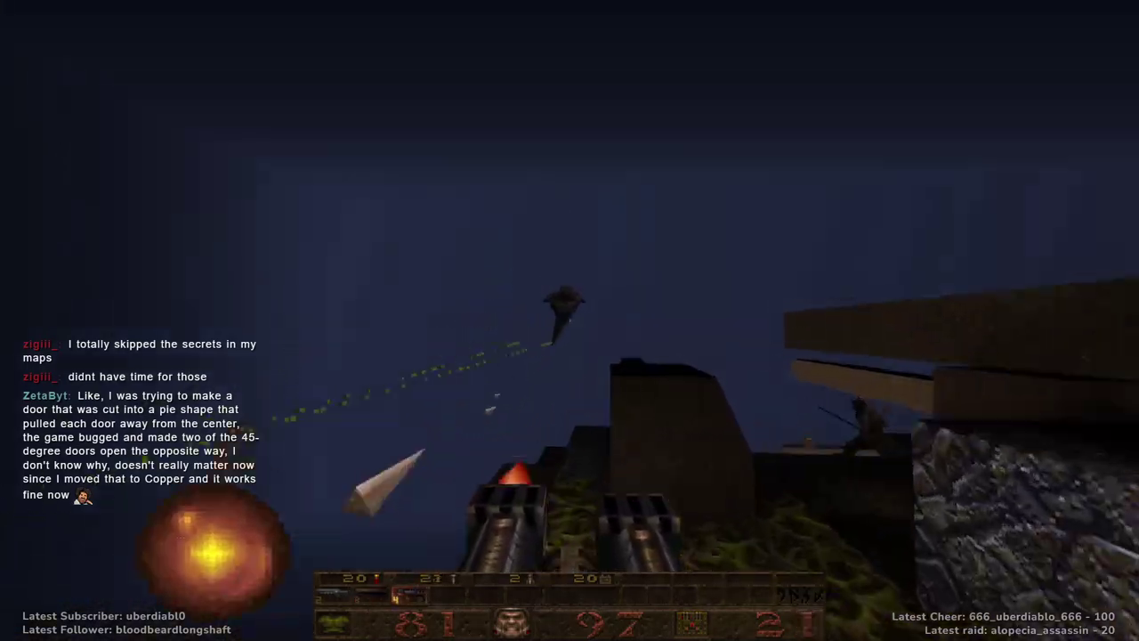
left_click(569, 320)
key("3")
left_click(570, 321)
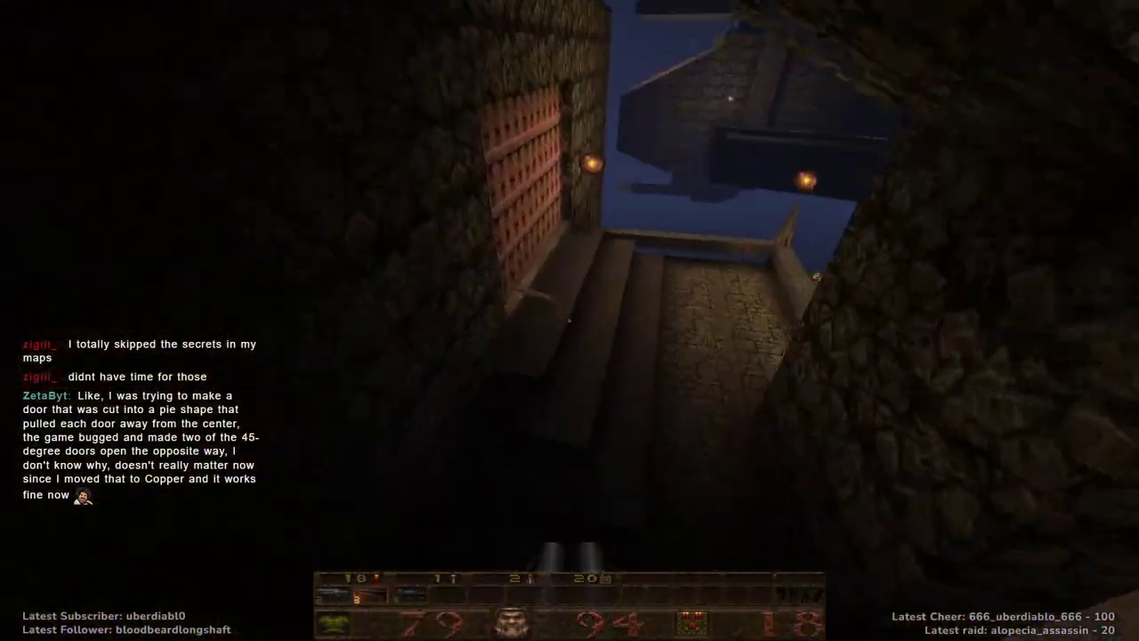
left_click(570, 320)
Play-test the crossing between the ship's outer platforms while shooting the enforcers and collecting supplies.
key("w")
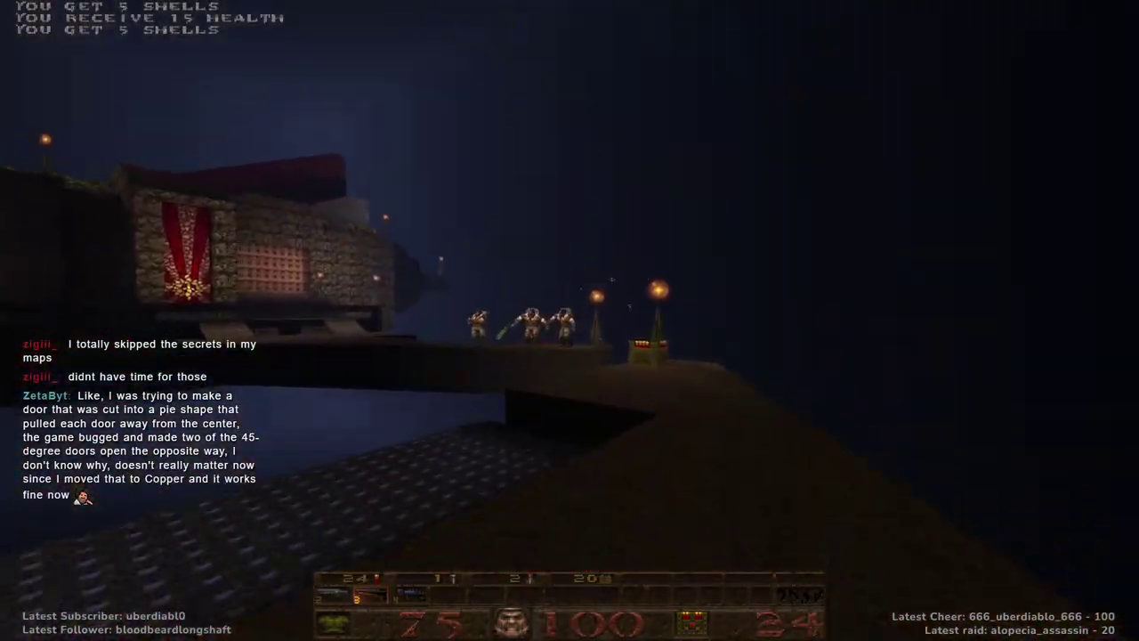
key("w")
left_click(569, 320)
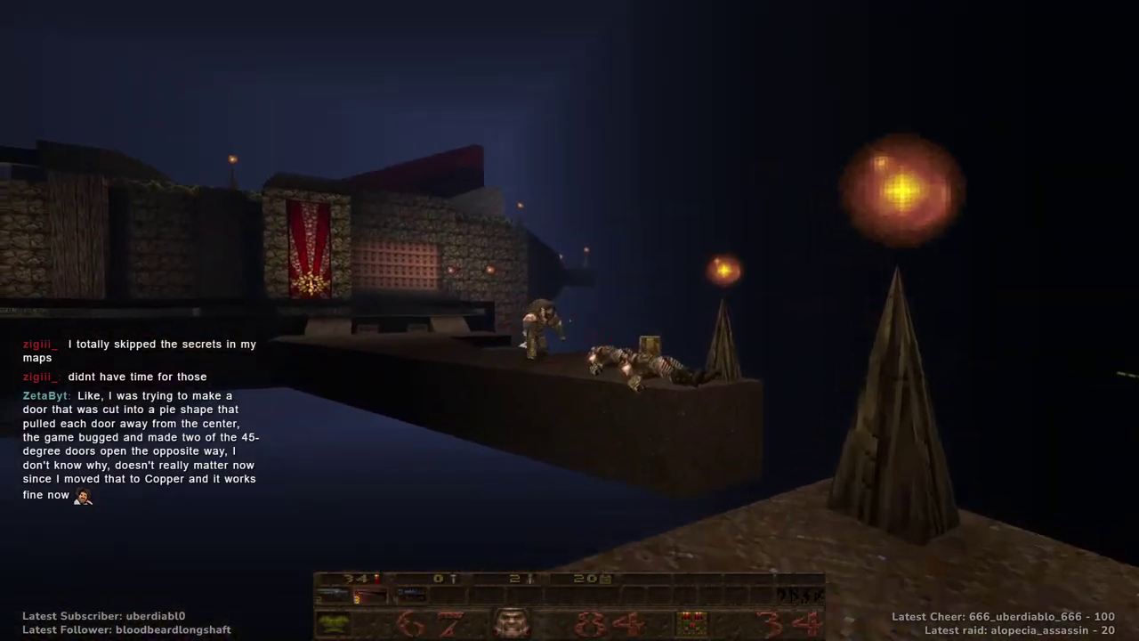
left_click(569, 320)
key("w")
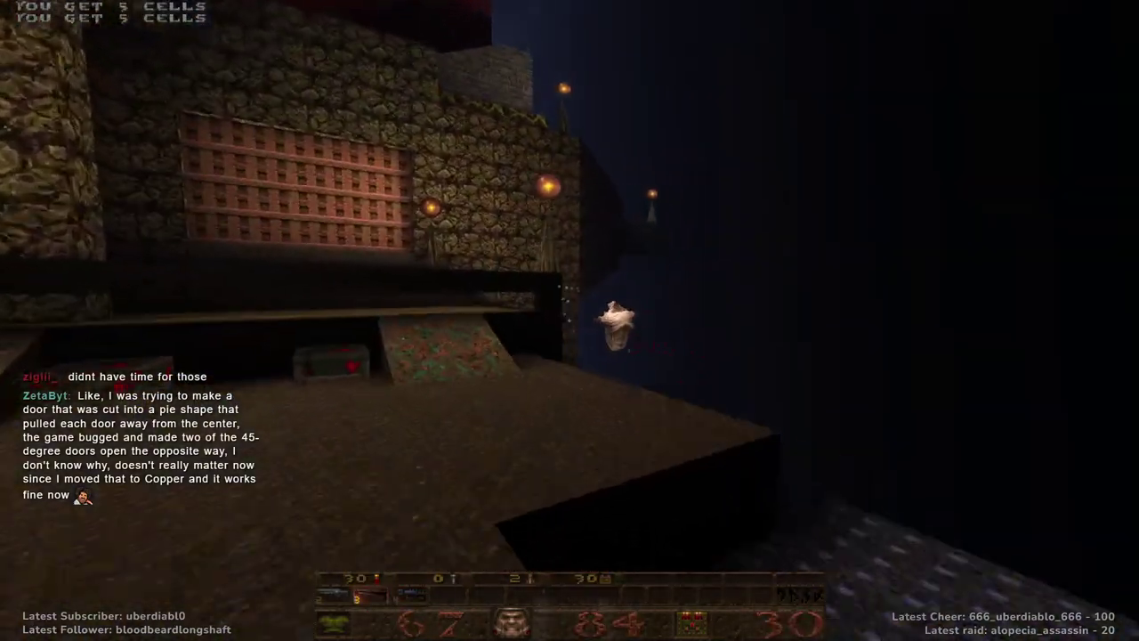
left_click(569, 320)
key("w")
left_click(570, 320)
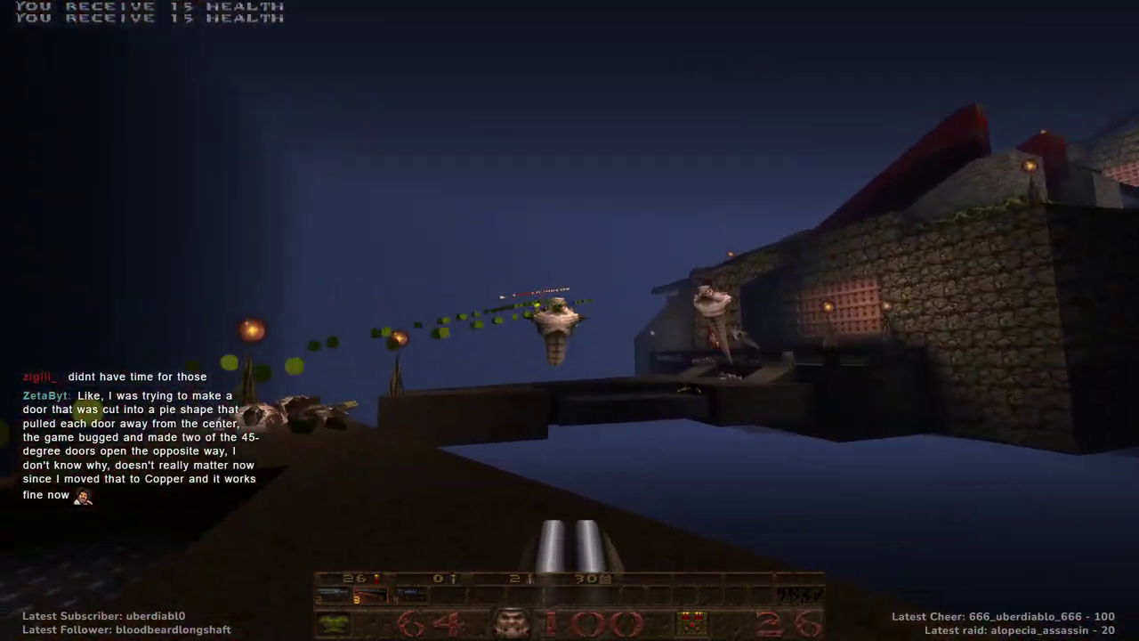
Play-test the wizard encounter from the outer platform, shooting the monsters flying beside the ship.
key("w")
left_click(569, 320)
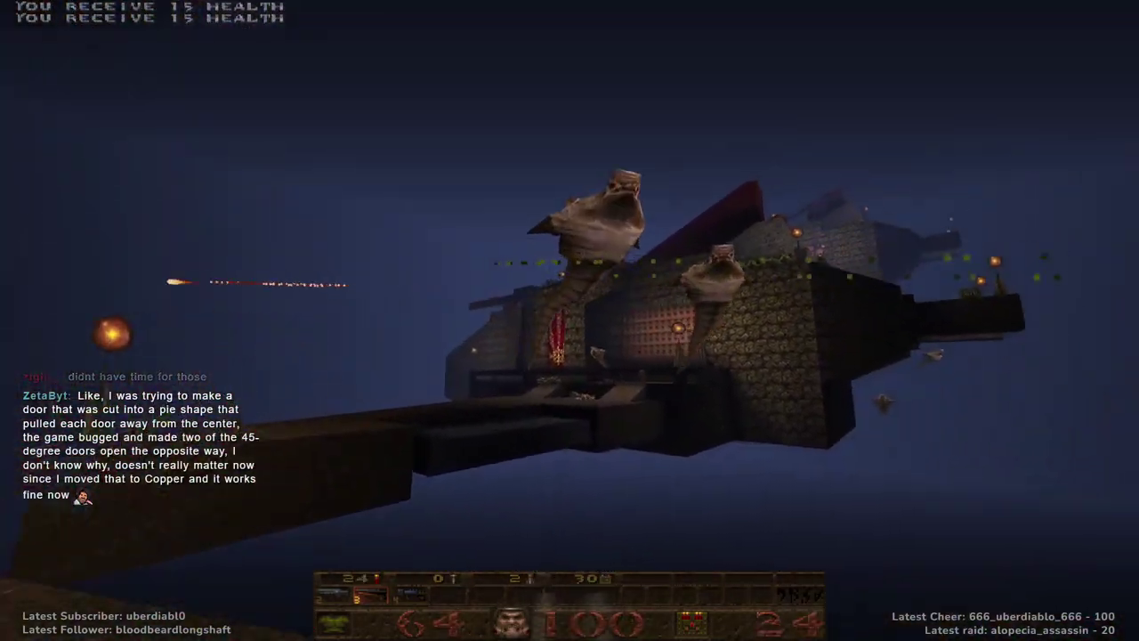
left_click(569, 321)
left_click(569, 320)
key("w")
left_click(570, 320)
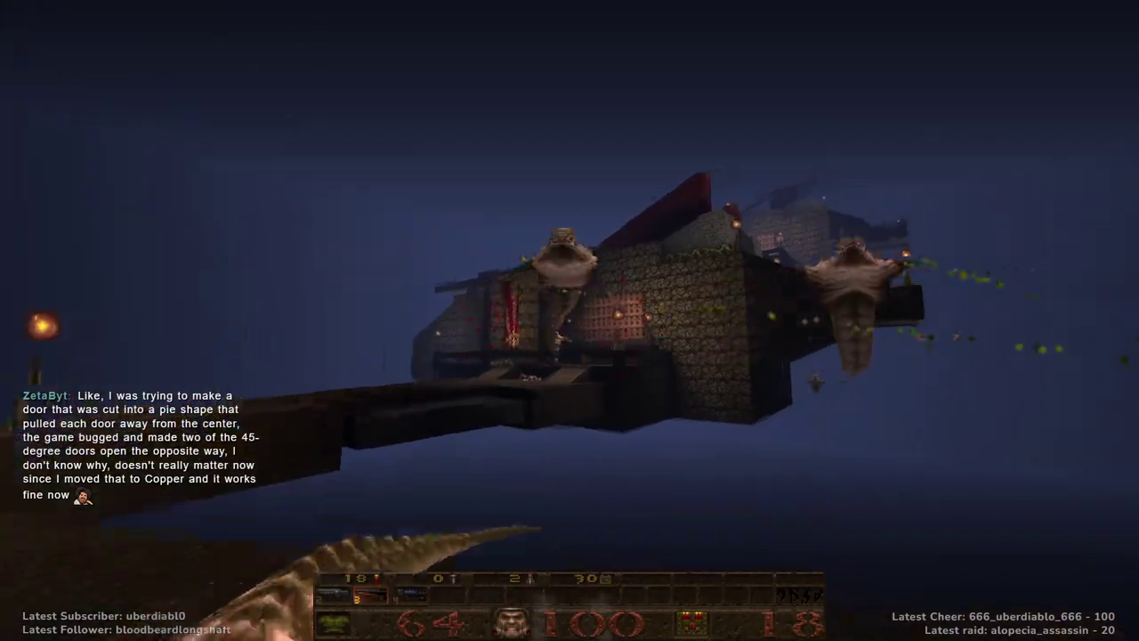
left_click(570, 320)
left_click(569, 320)
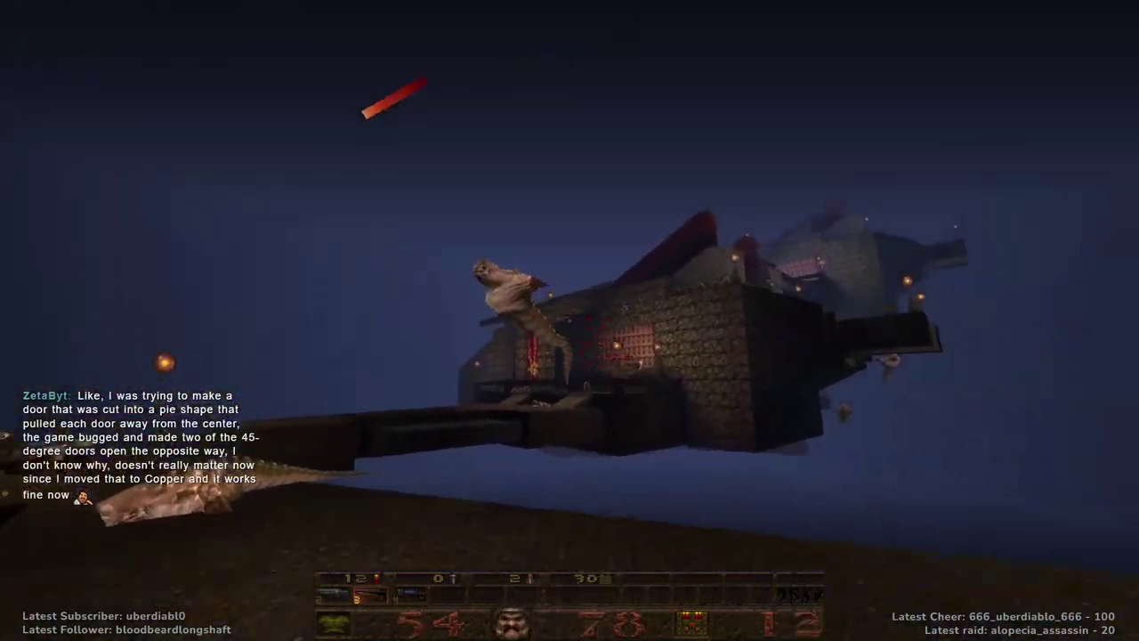
key("w")
left_click(570, 321)
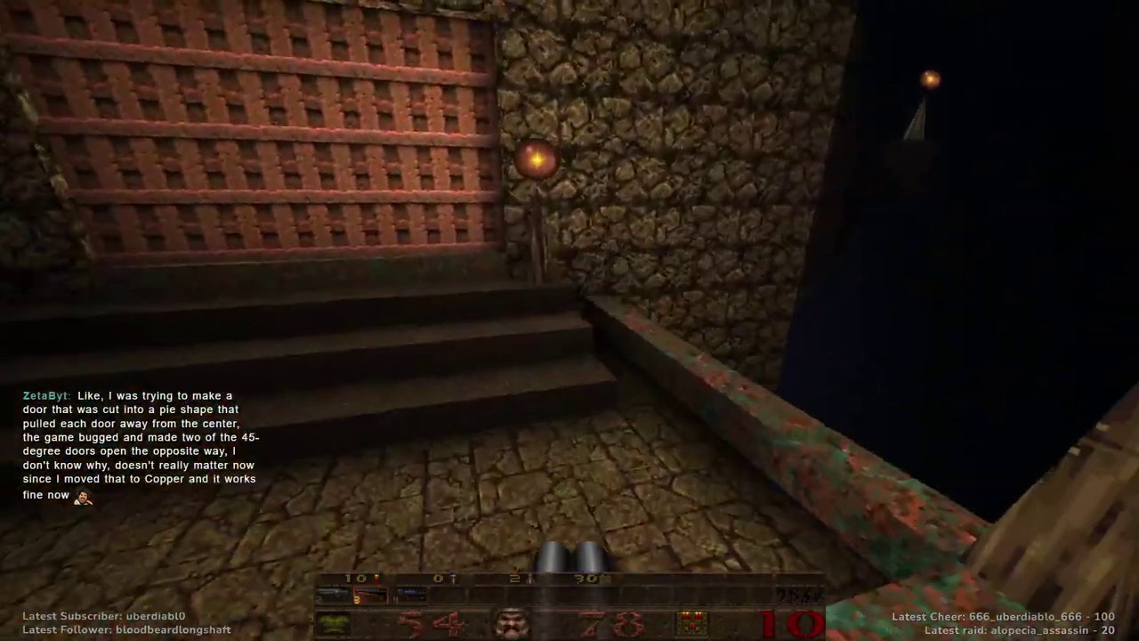
Play-test the ship's exterior steps and stone archway, fighting along the walkway and collecting the nails.
key("w")
left_click(570, 320)
left_click(570, 320)
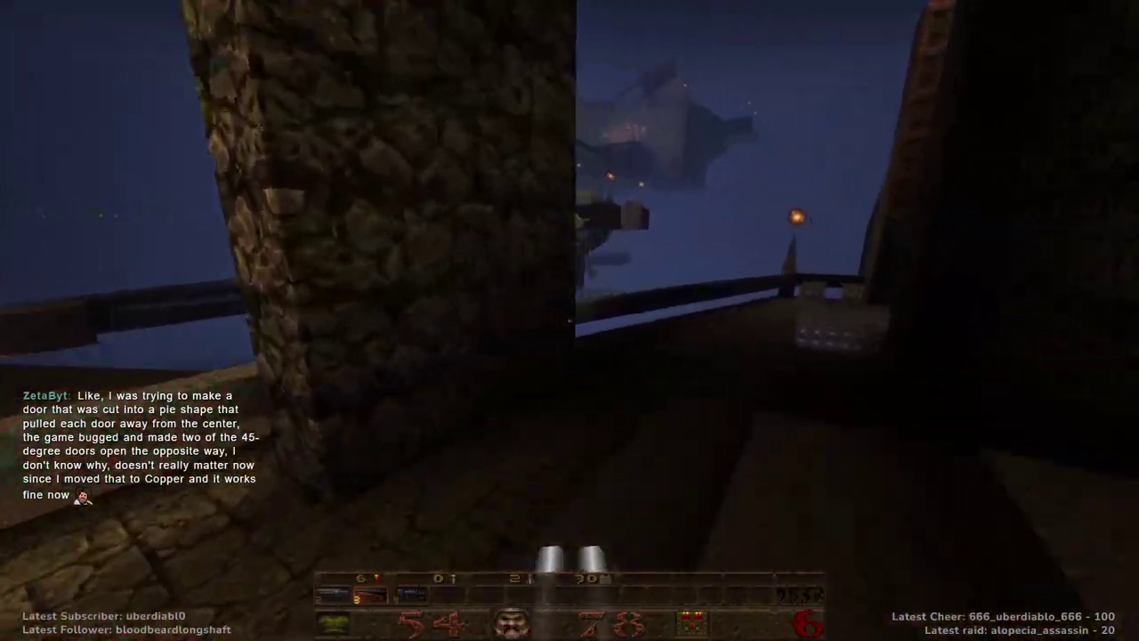
key("w")
key("w")
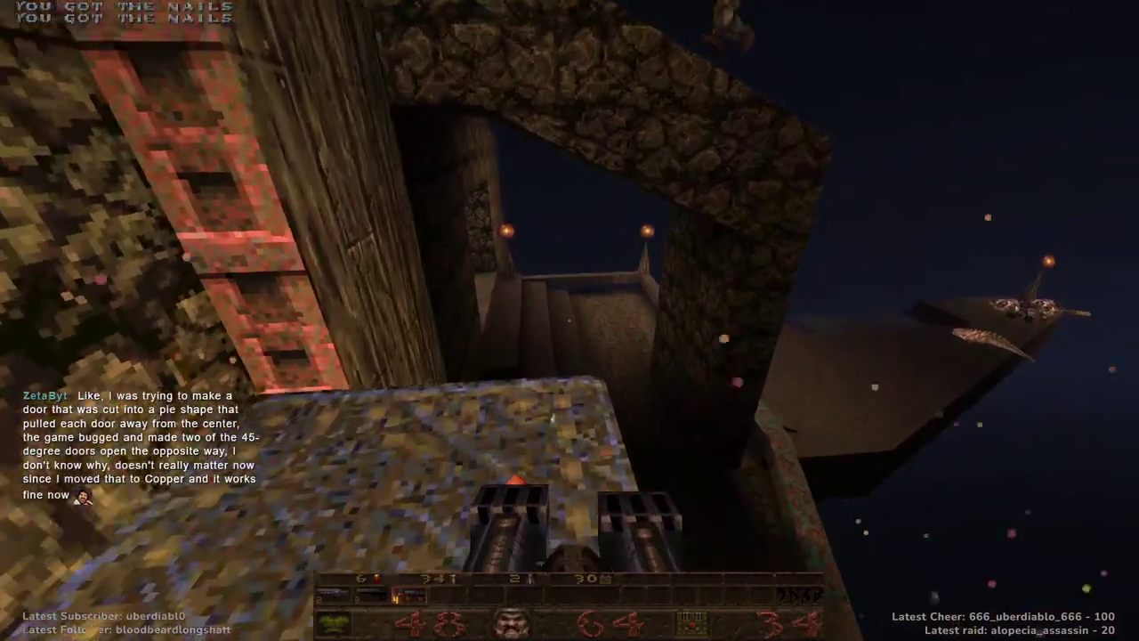
key("w")
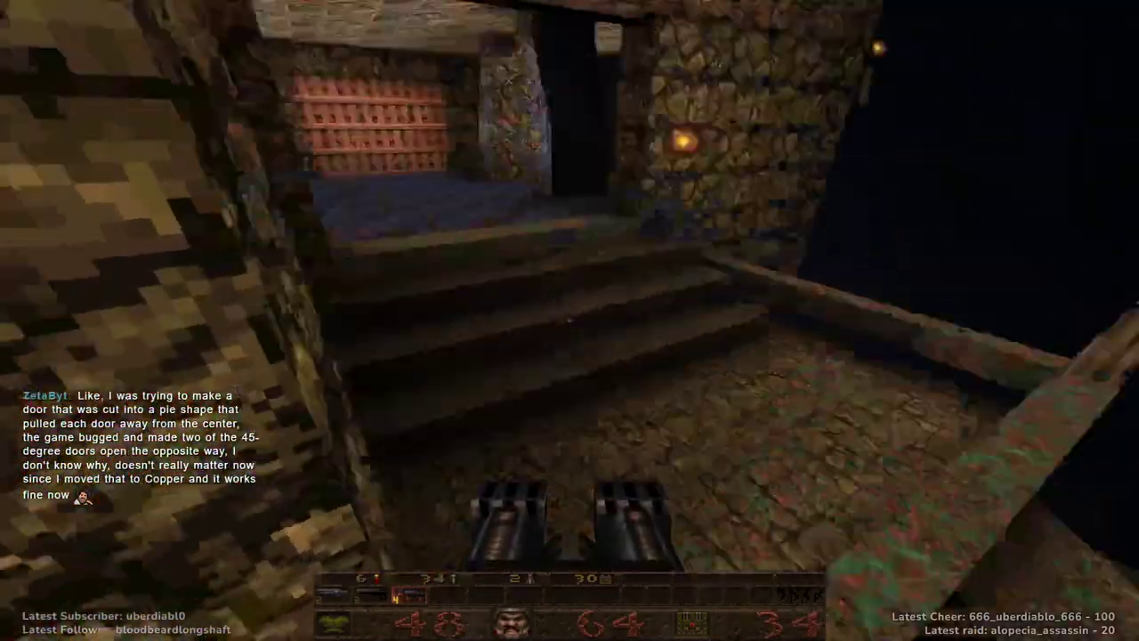
Play-test re-entering the ship and fight through its dark corridor with the nailgun.
key("w")
left_click(570, 321)
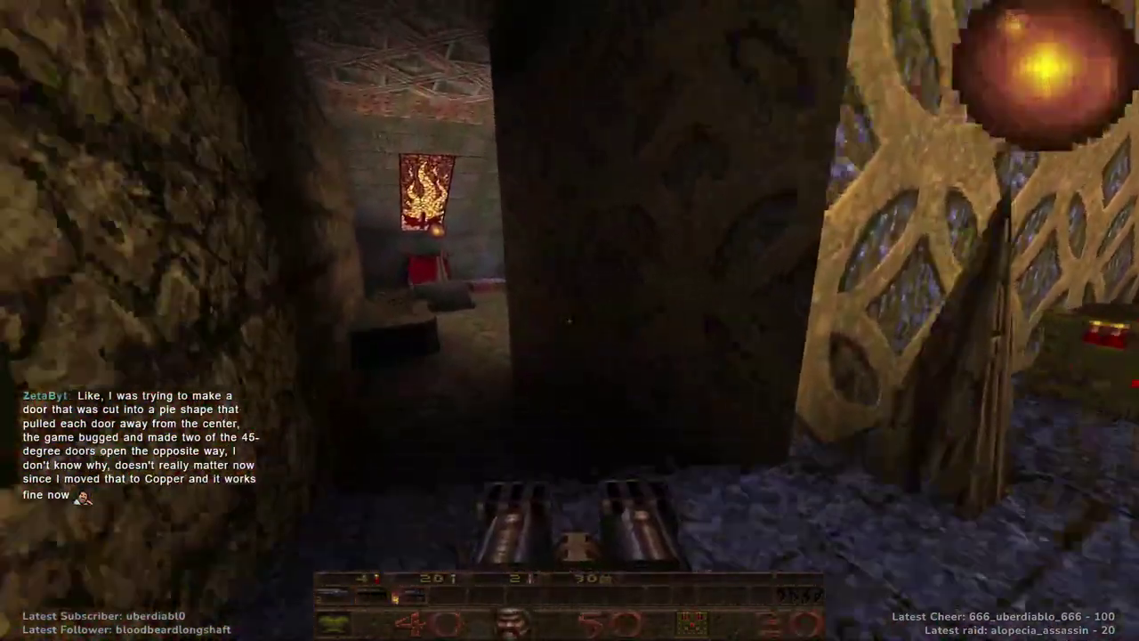
key("w")
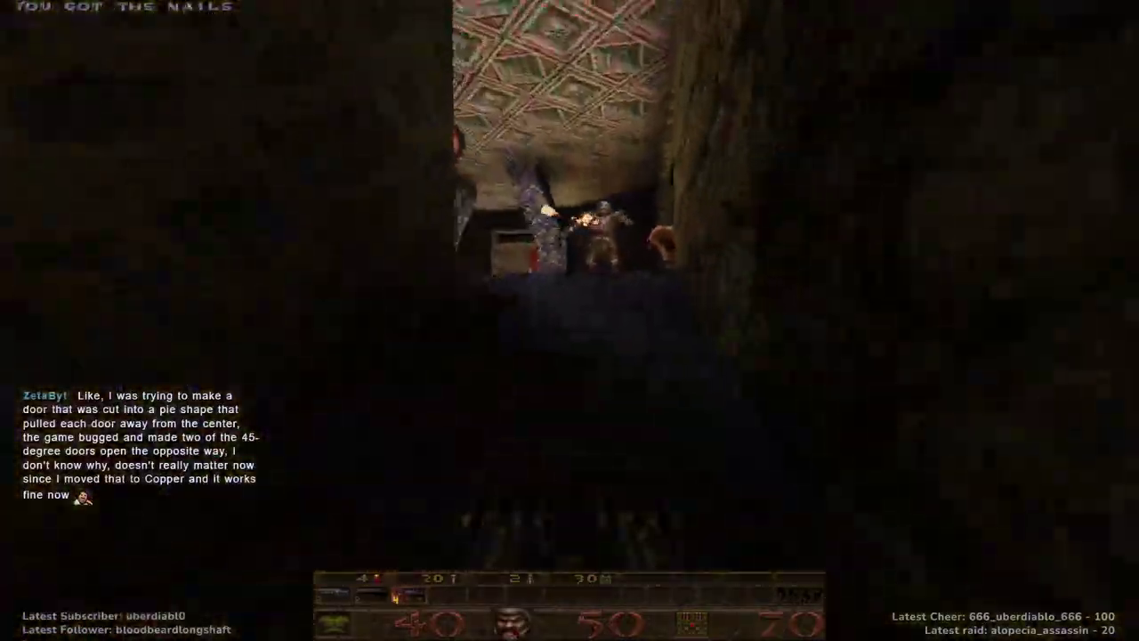
key("w")
left_click(570, 321)
key("w")
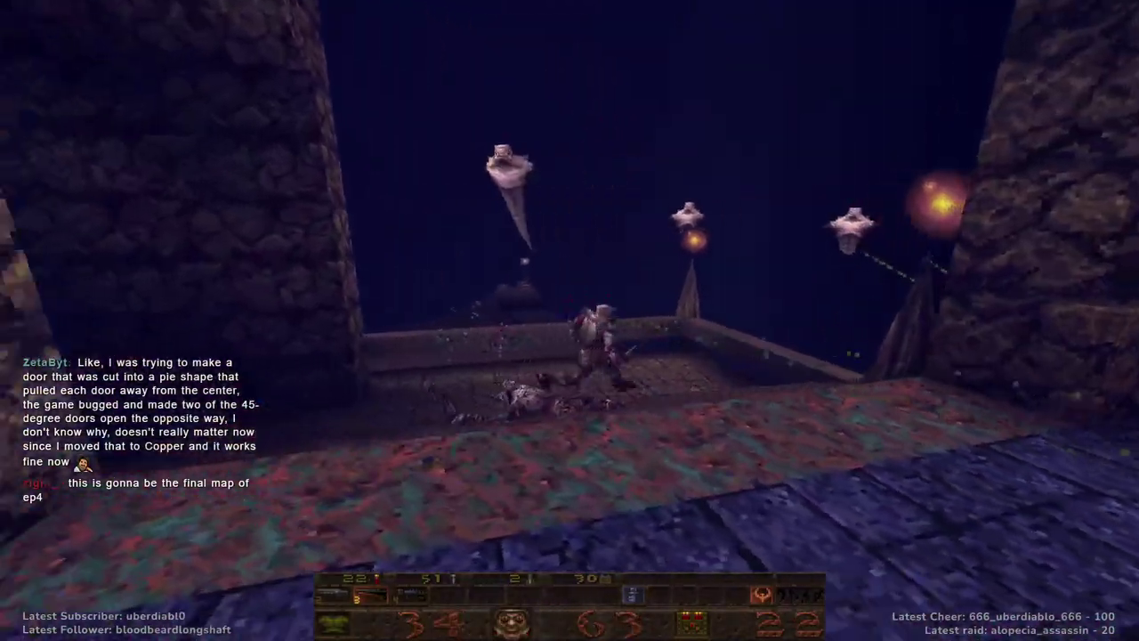
Play-test the ship's open balcony by fighting the flying wizards and the ogre with the double-barrelled shotgun.
left_click(569, 321)
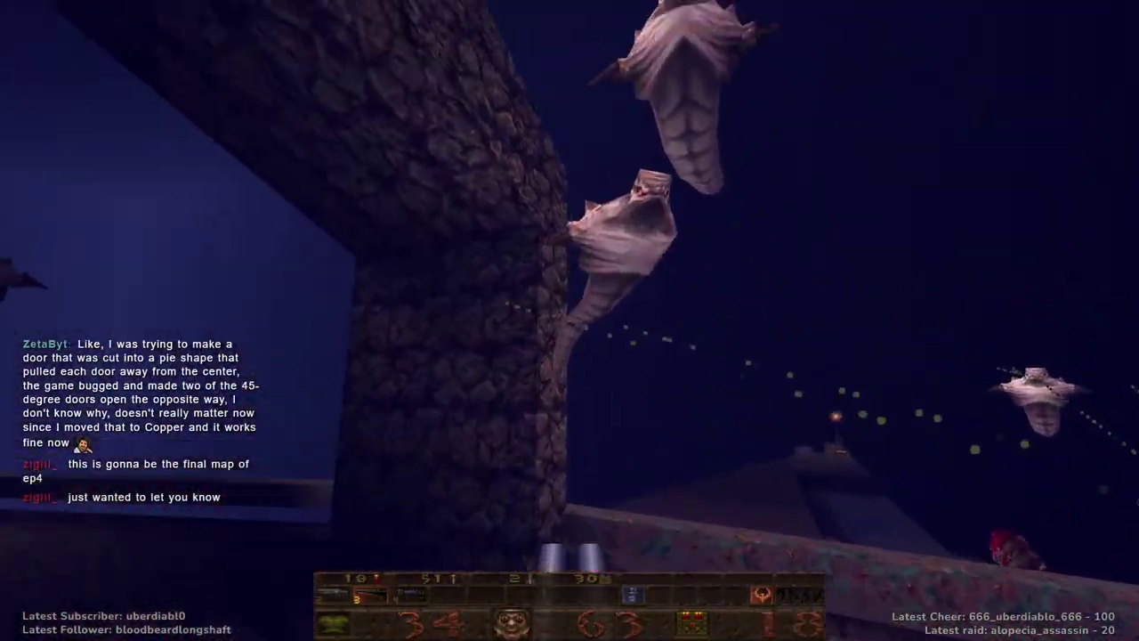
left_click(569, 321)
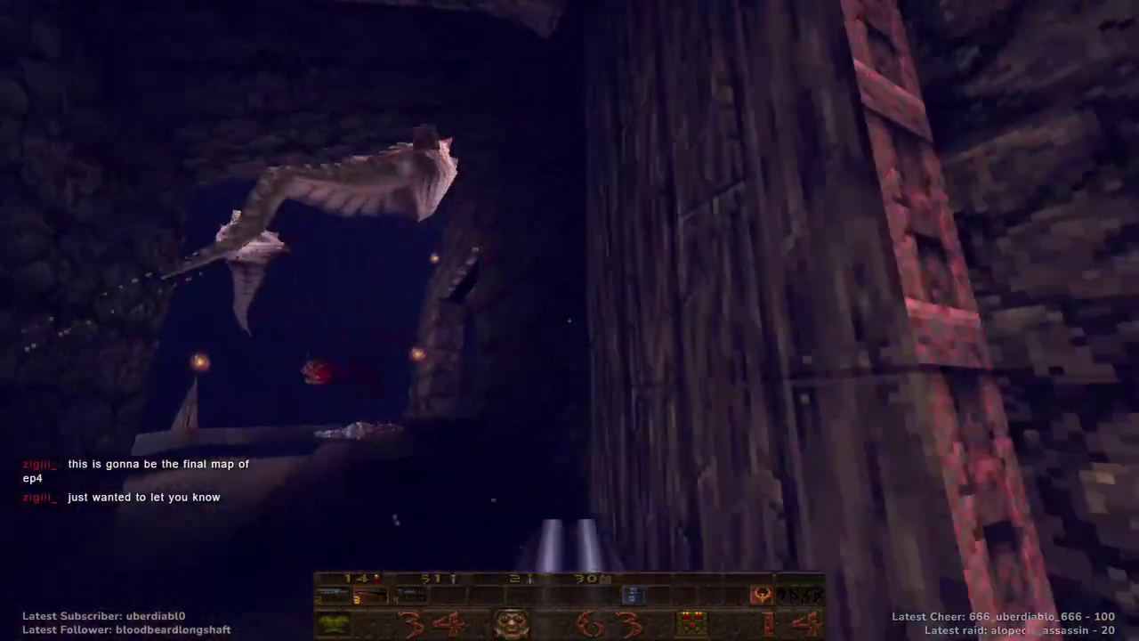
left_click(569, 321)
left_click(569, 320)
left_click(570, 320)
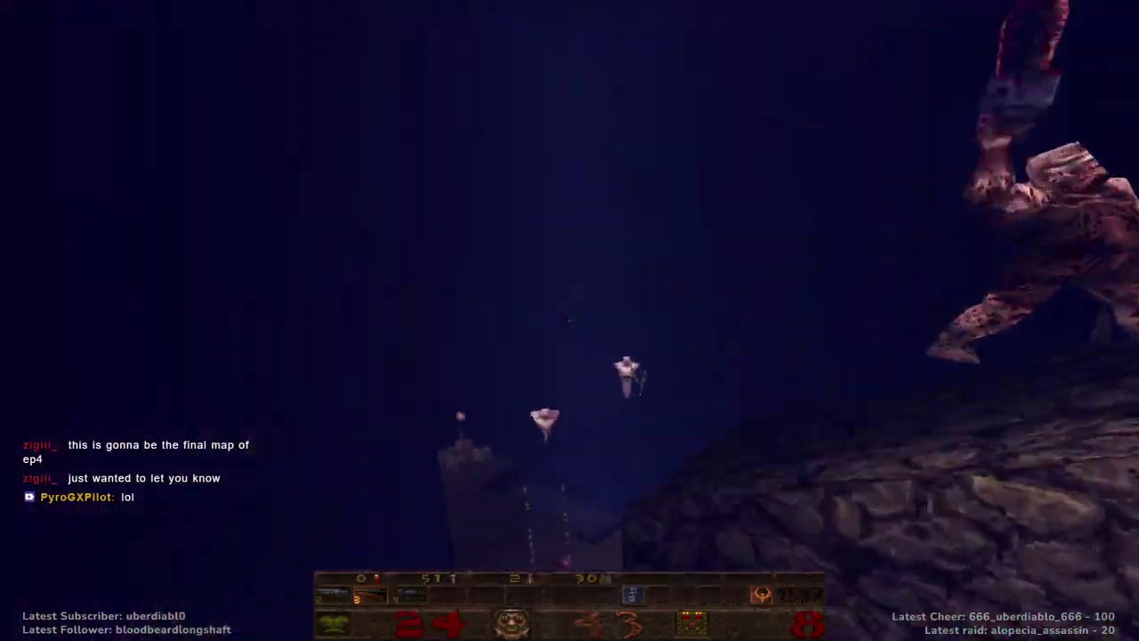
left_click(569, 320)
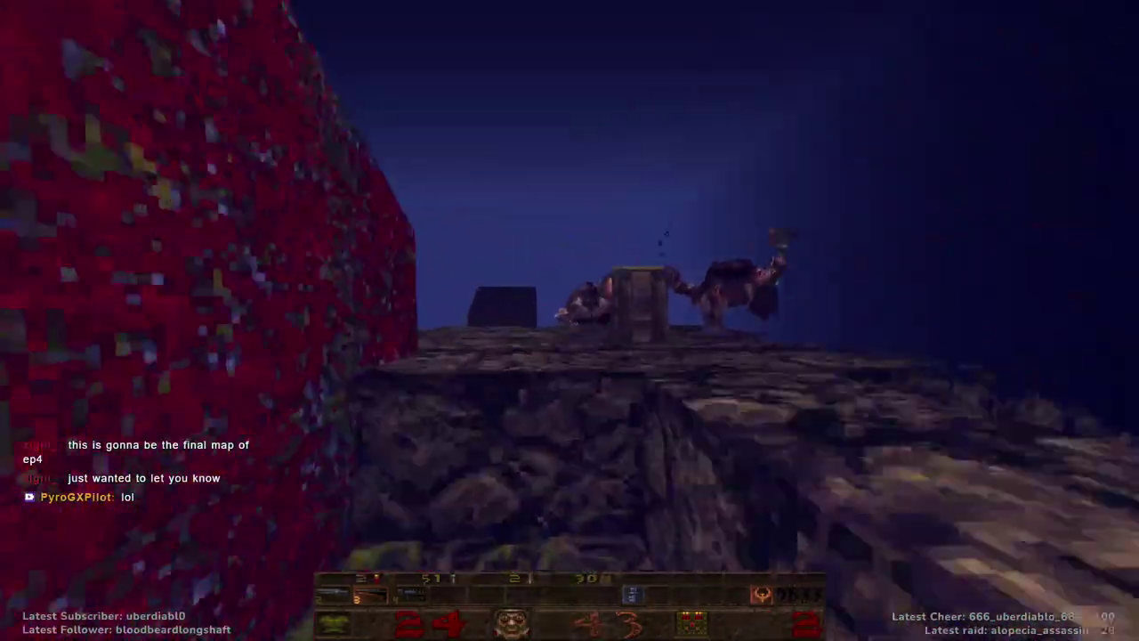
Play-test the ship's mossy top deck with the nailgun, collecting the cells and the secret area's 100 health.
key("w")
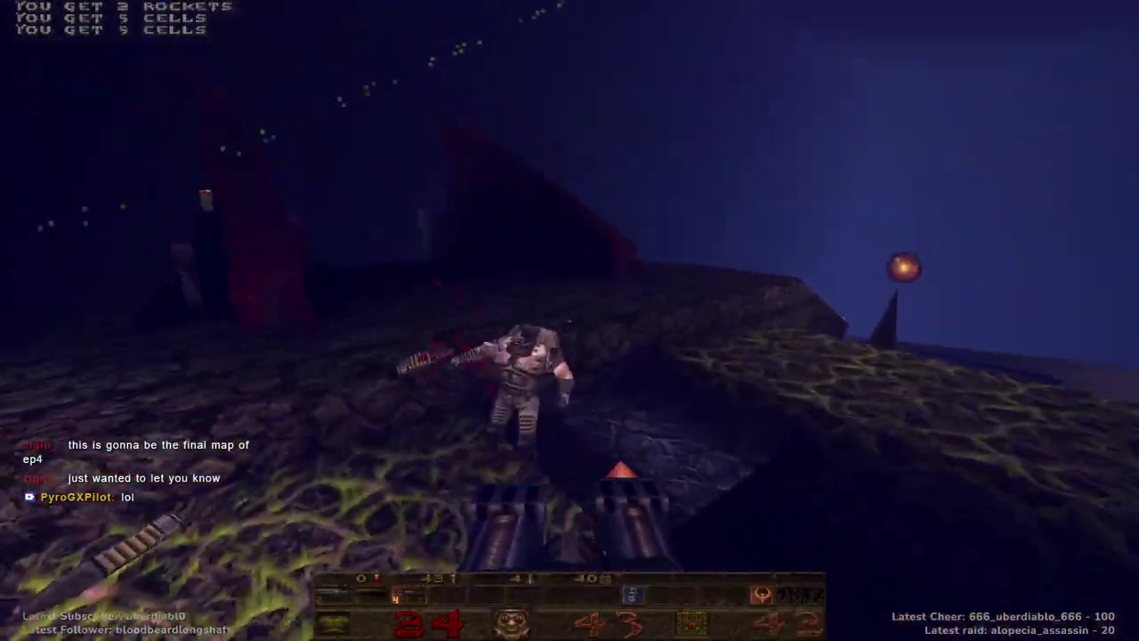
key("w")
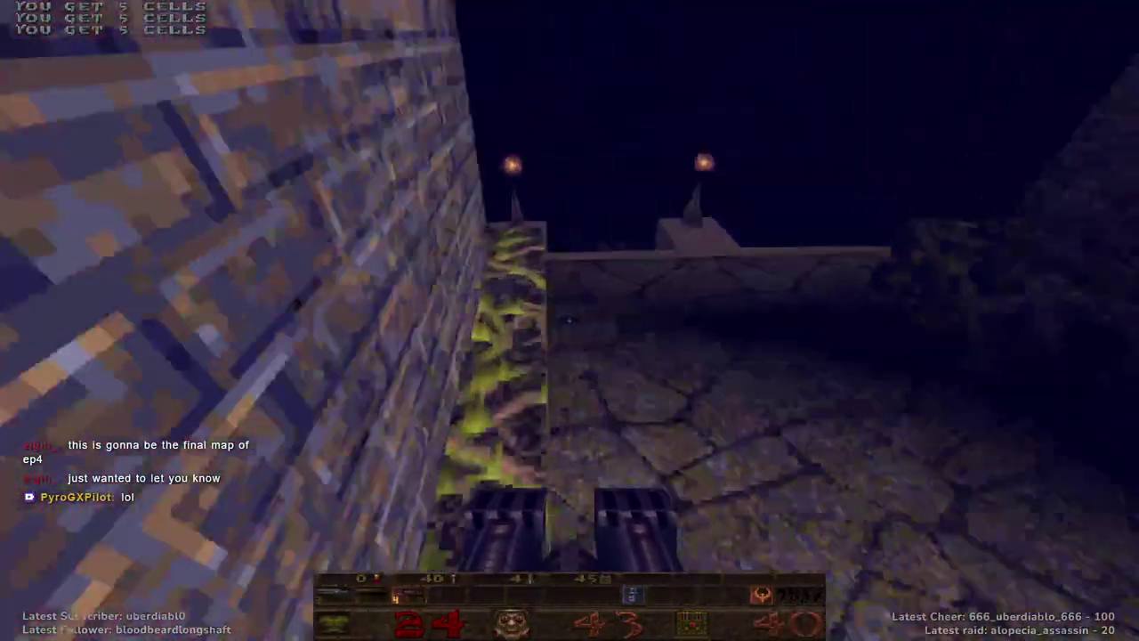
left_click(569, 321)
key("w")
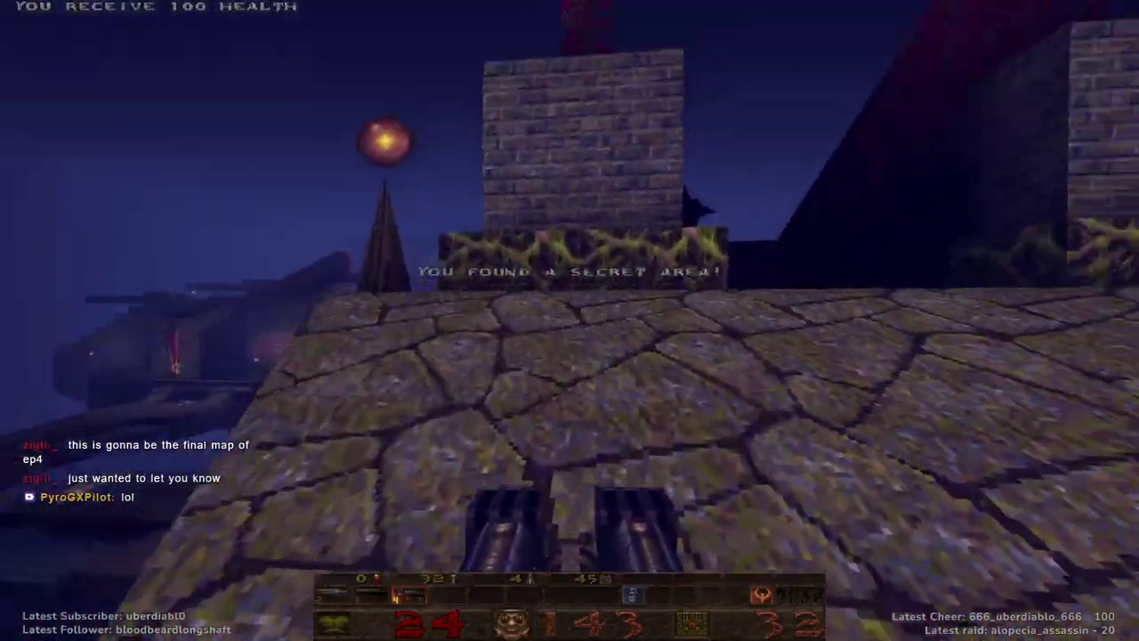
key("w")
left_click(569, 320)
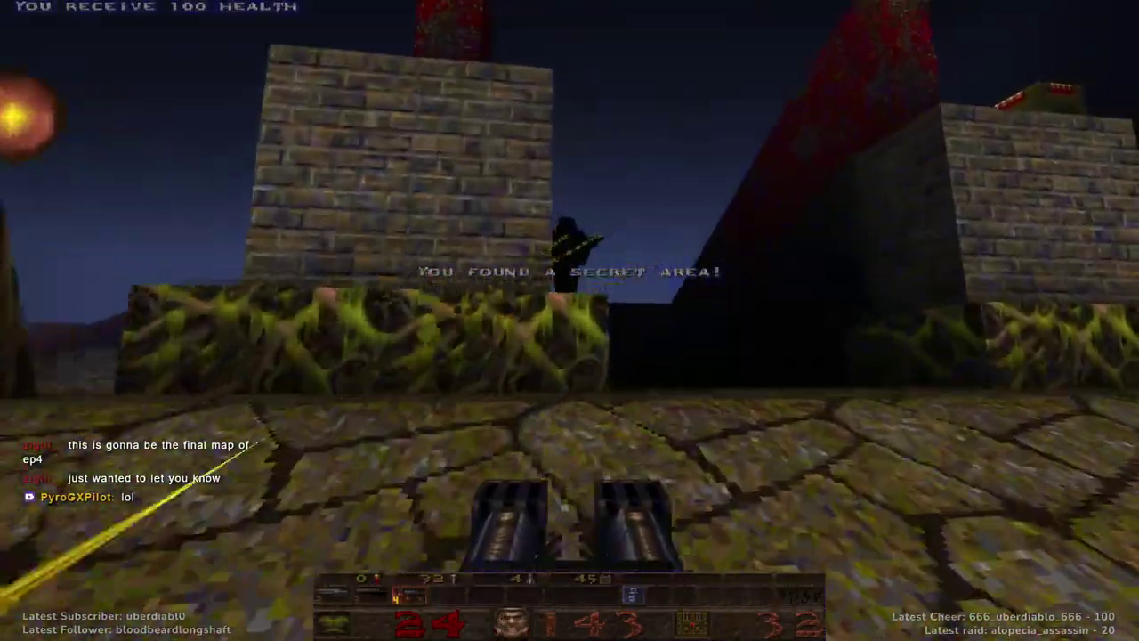
key("w")
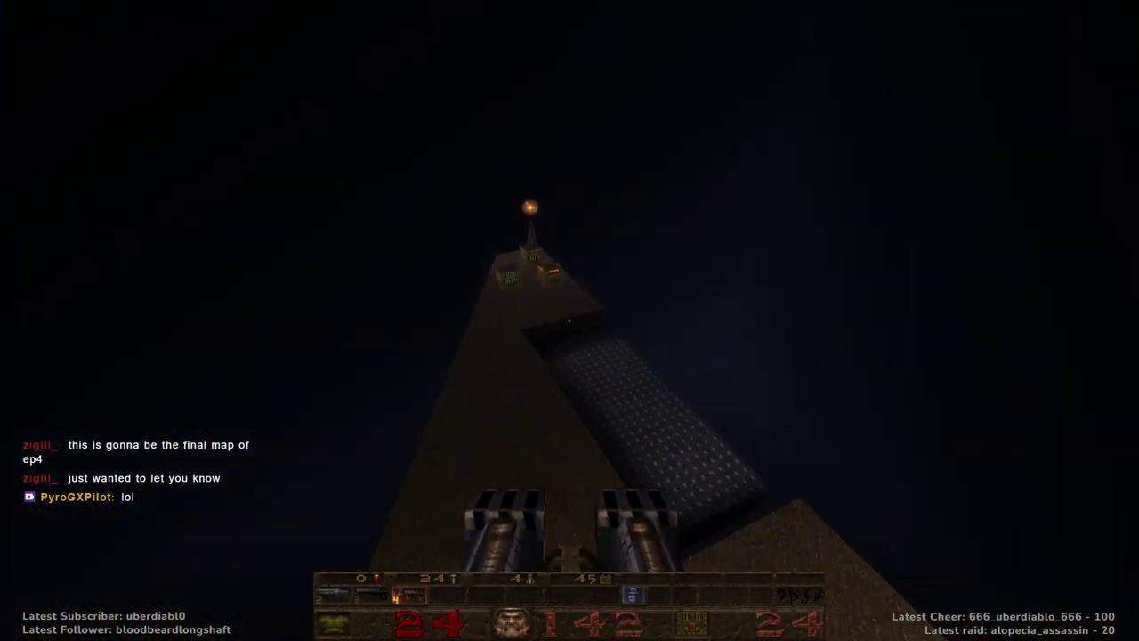
Play-test the lower outer platform, collecting shells and nails, shooting the wizards by the ship, and check the level's kill and secret statistics.
key("w")
key("3")
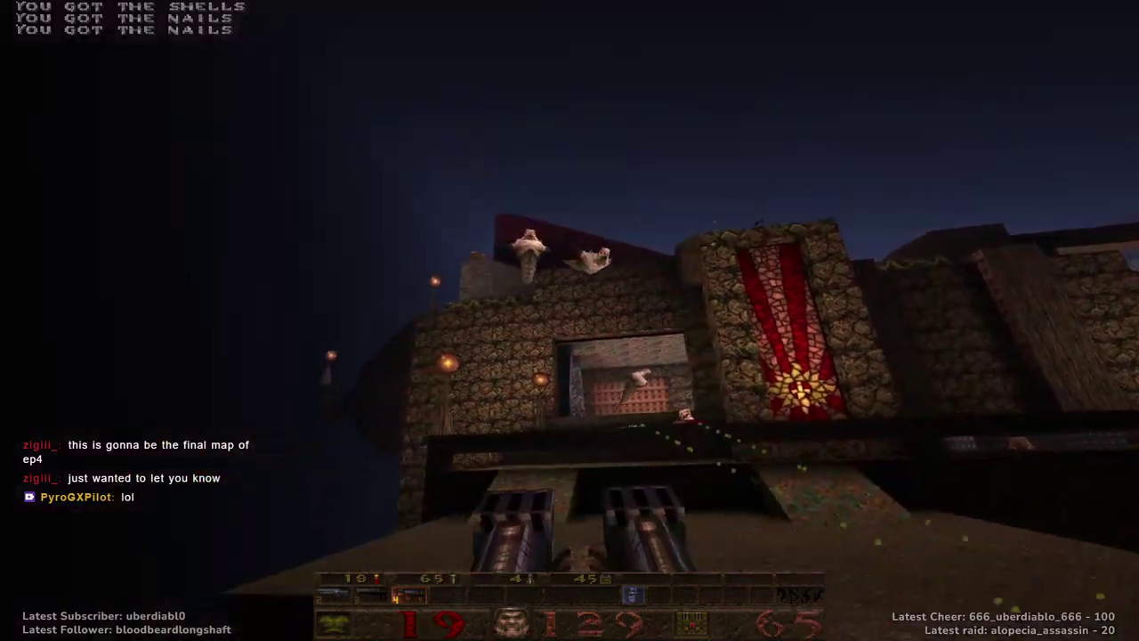
key("w")
left_click(569, 320)
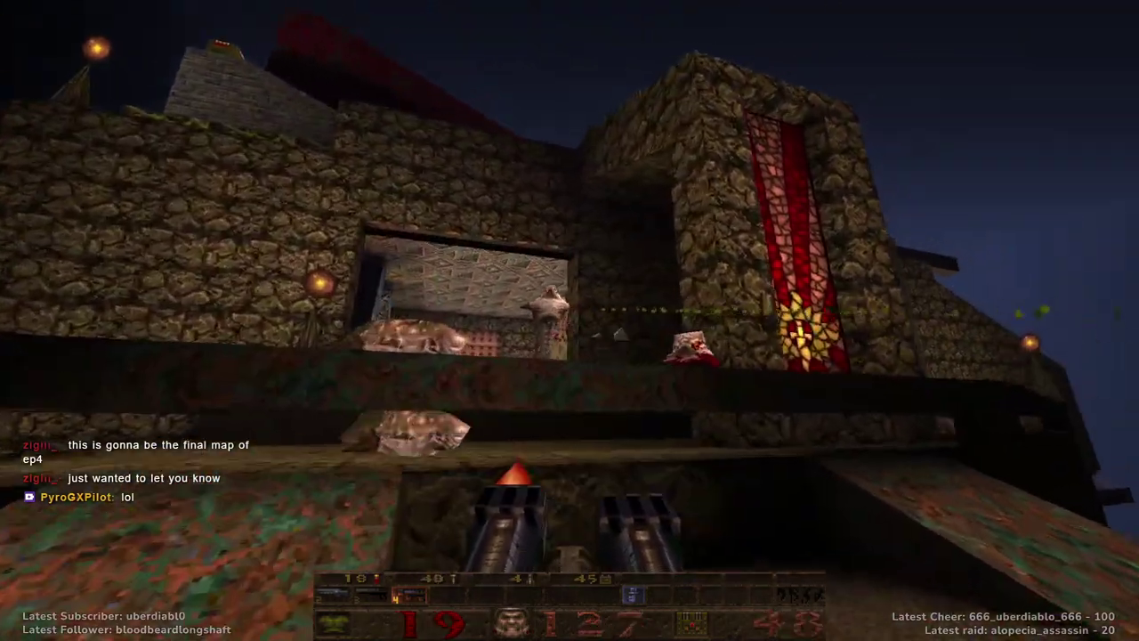
key("3")
key("w")
key("Tab")
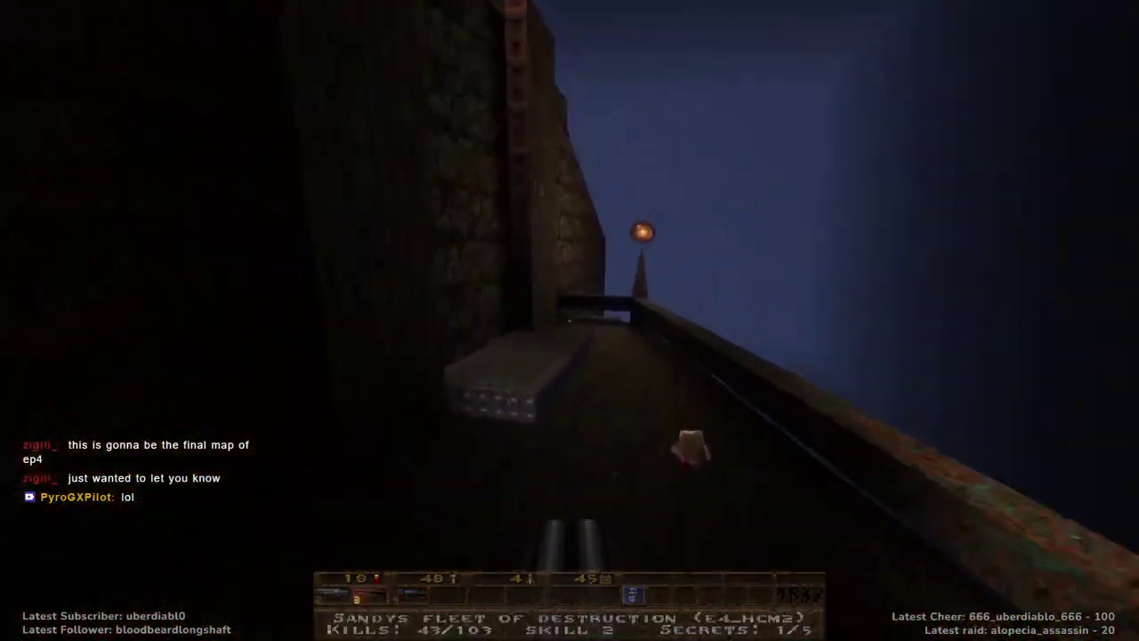
Play-test the ship's interior hall around the slanted pillars and red grating, and quicksave the game.
key("w")
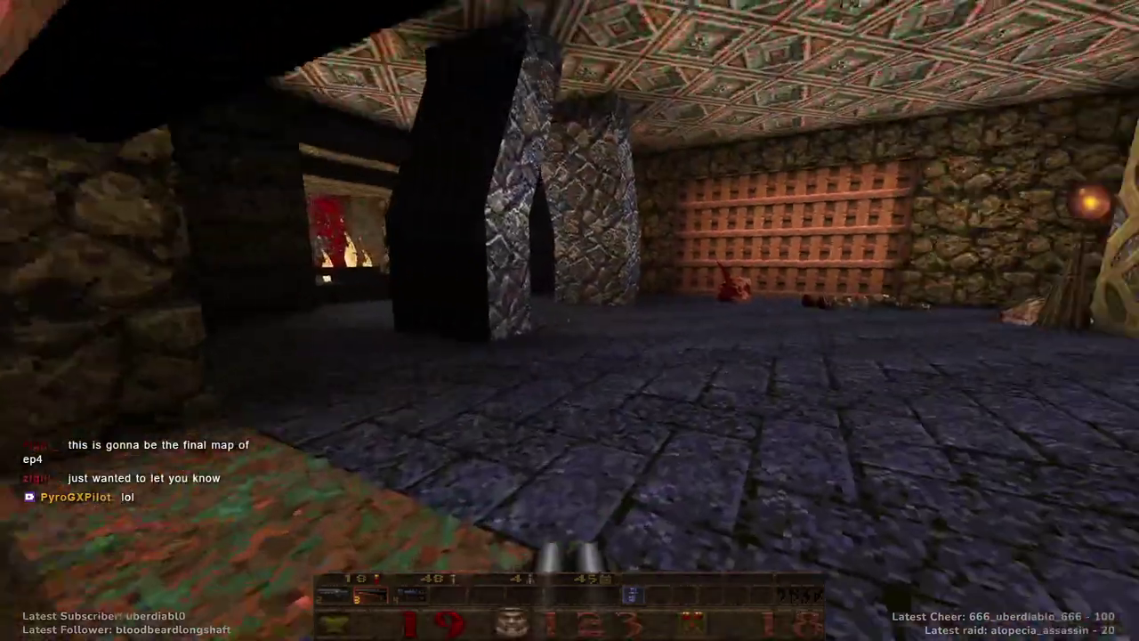
key("w")
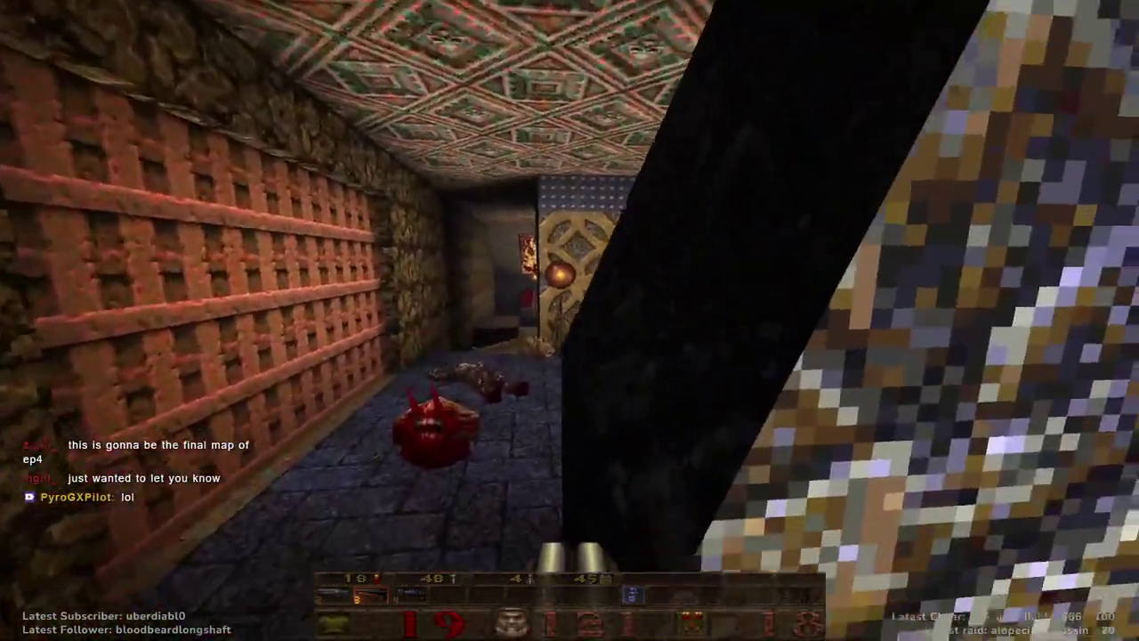
key("w")
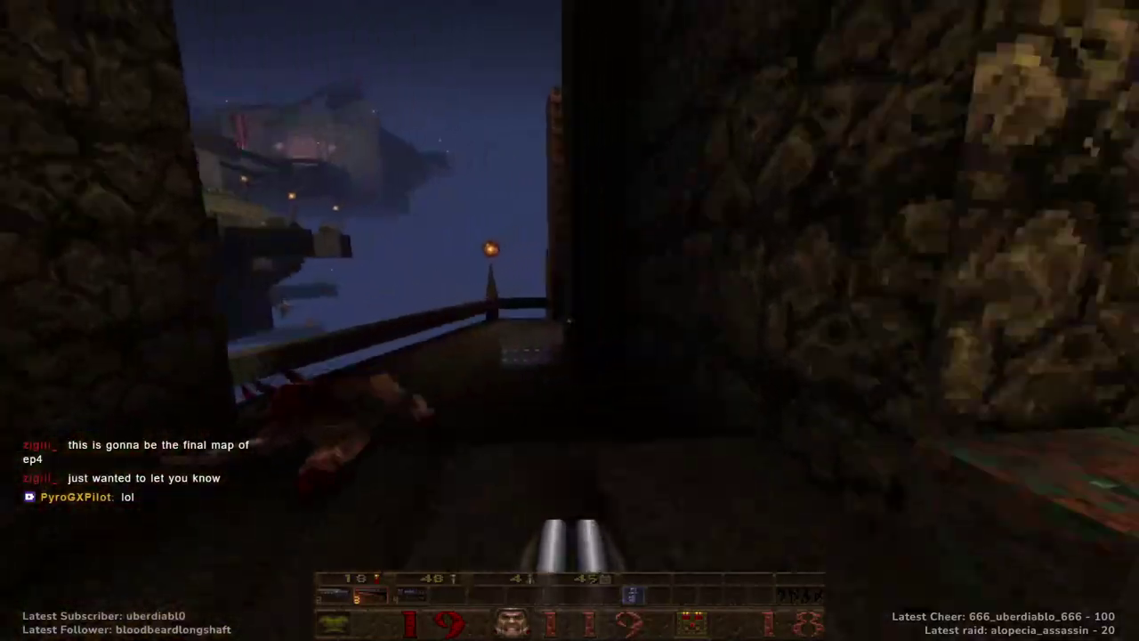
key("w")
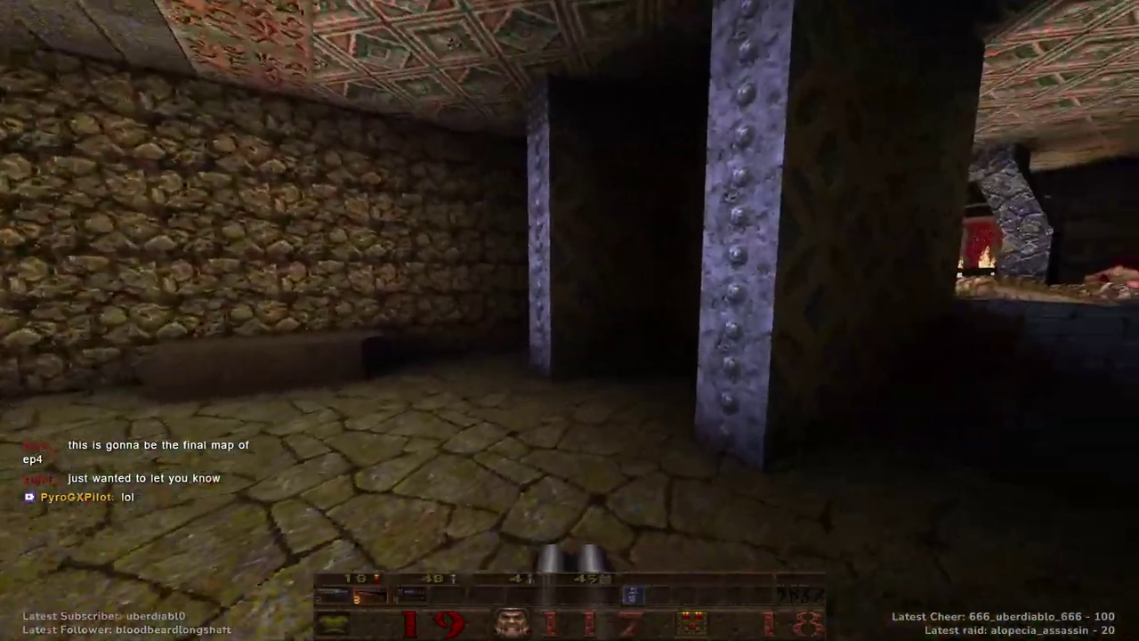
key("F6")
key("w")
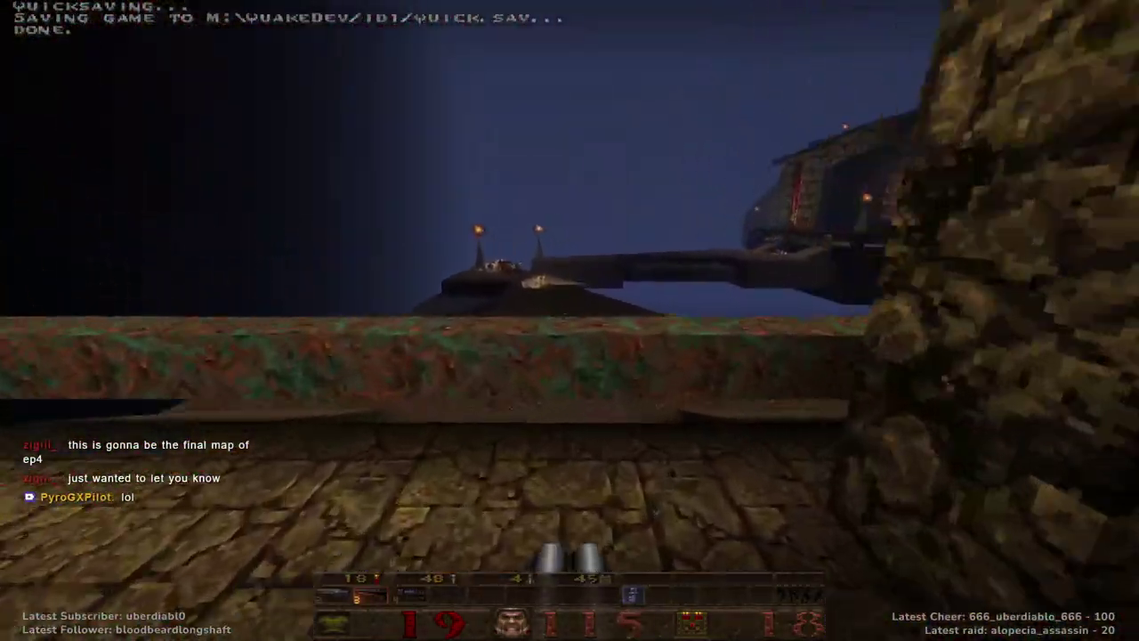
Play-test the outer platform and the railed walkway, firing the nailgun at the enemy on the ship's upper ledge.
key("w")
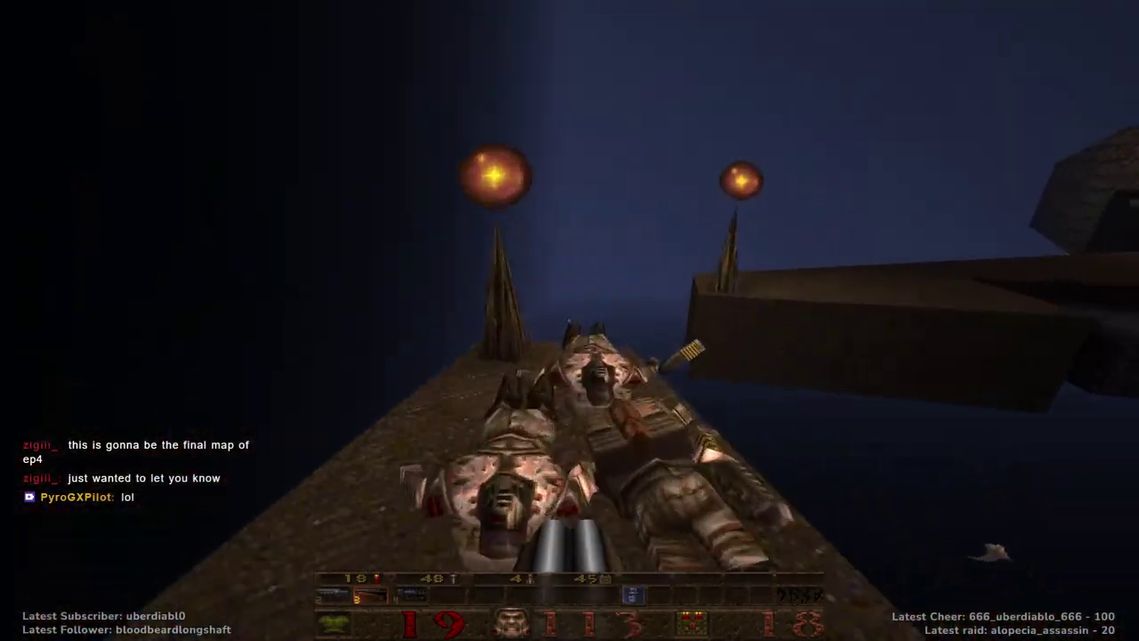
key("w")
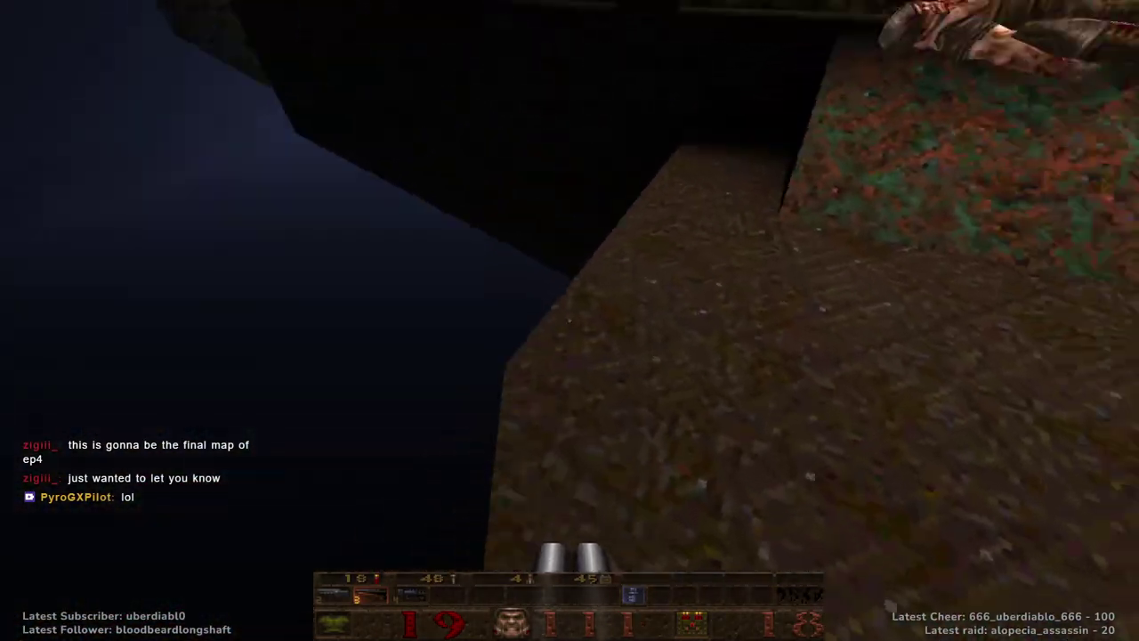
key("w")
key("w")
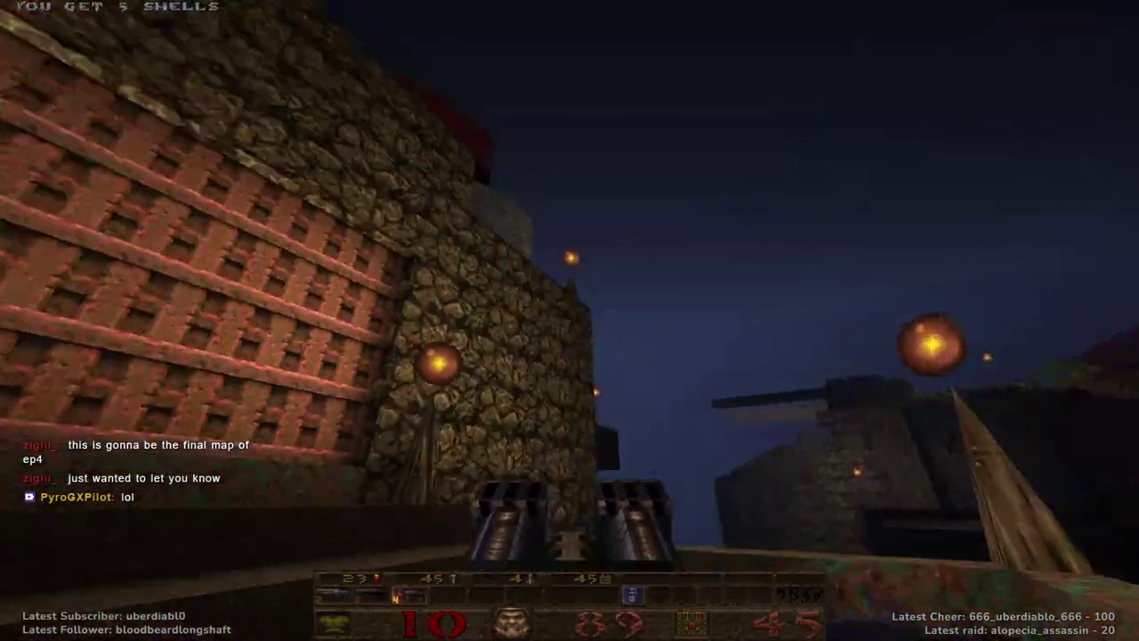
left_click(569, 321)
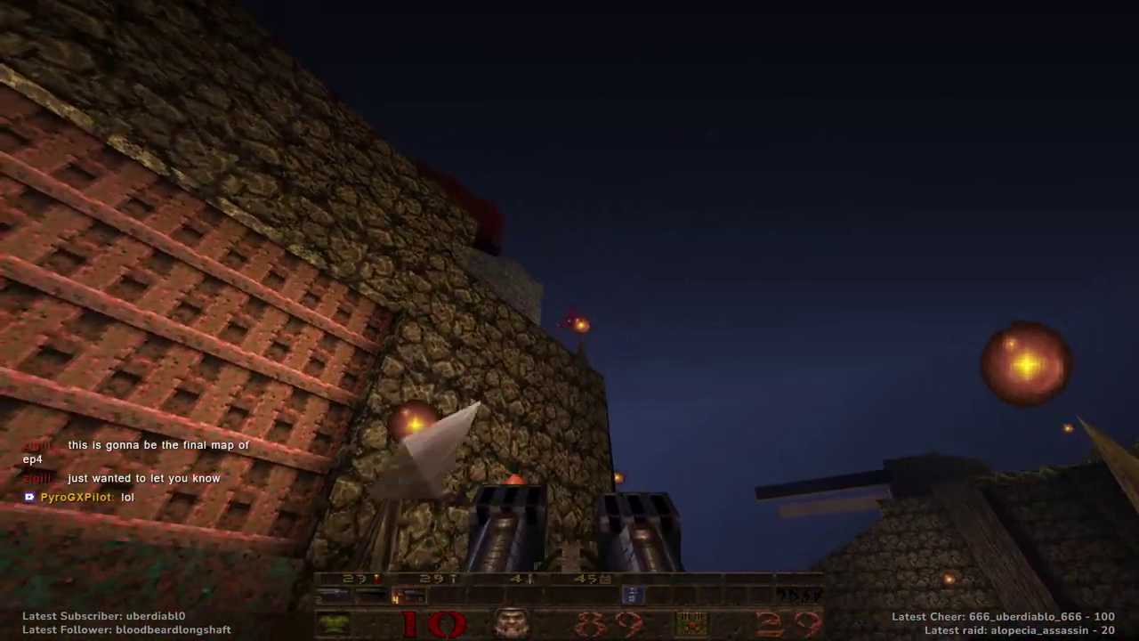
left_click(570, 321)
left_click(569, 321)
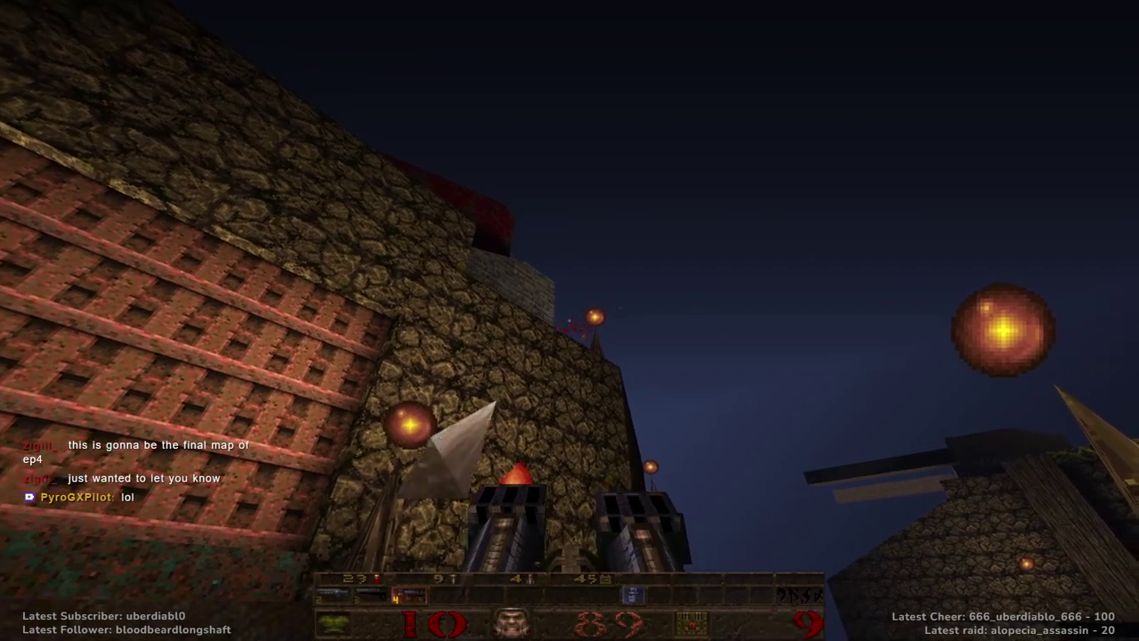
Play-test the route from the grated stone steps through the candlelit altar hall and back outside.
key("w")
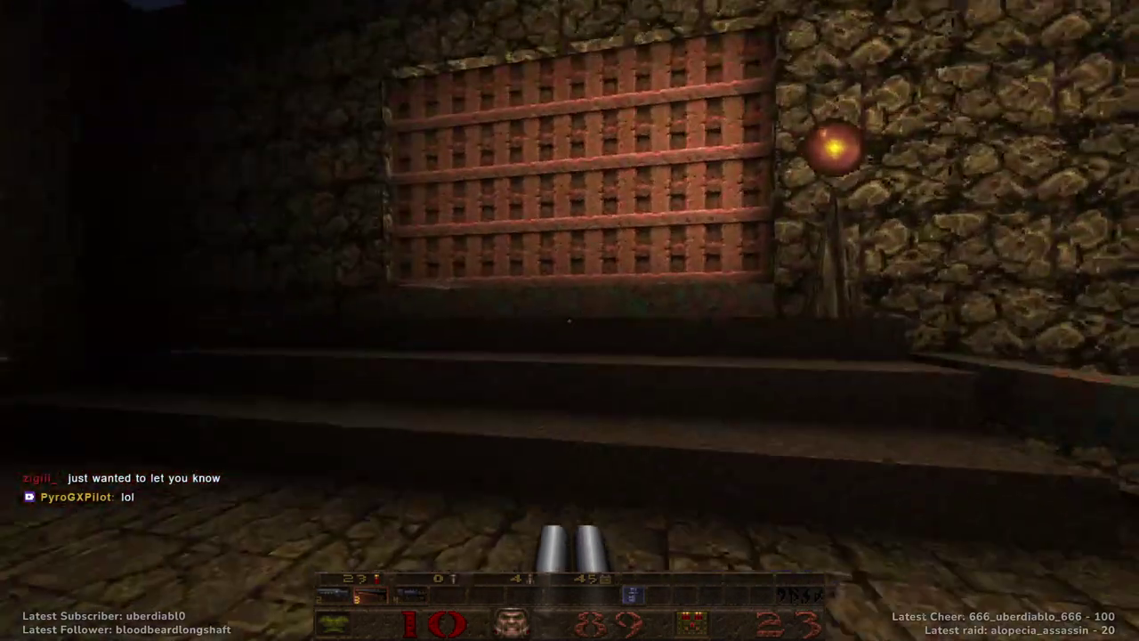
key("w")
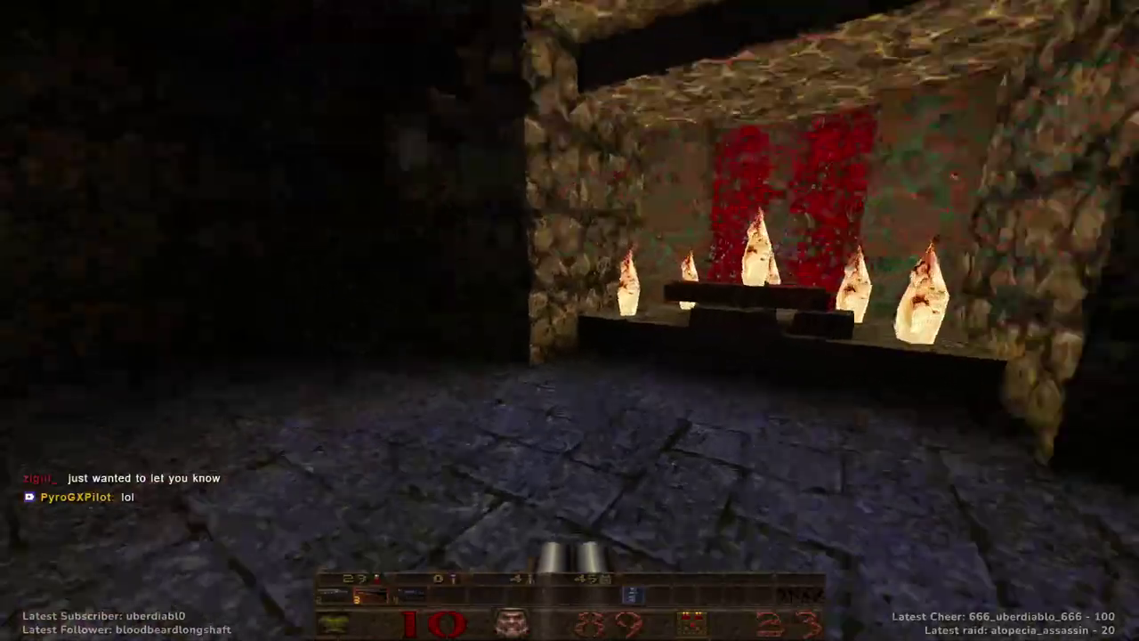
key("w")
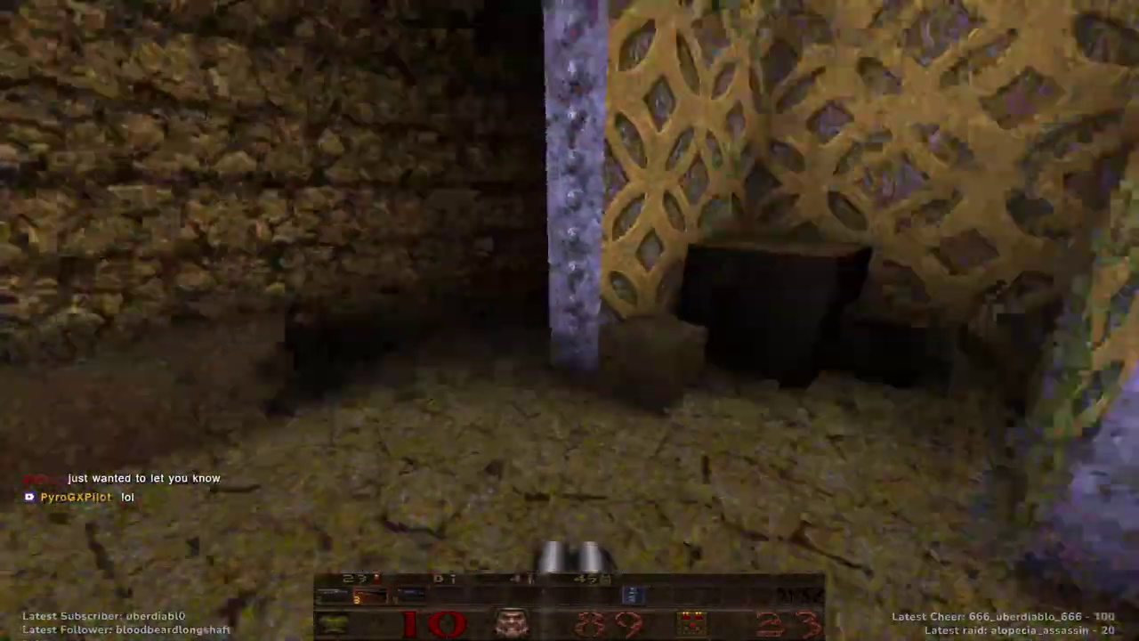
key("w")
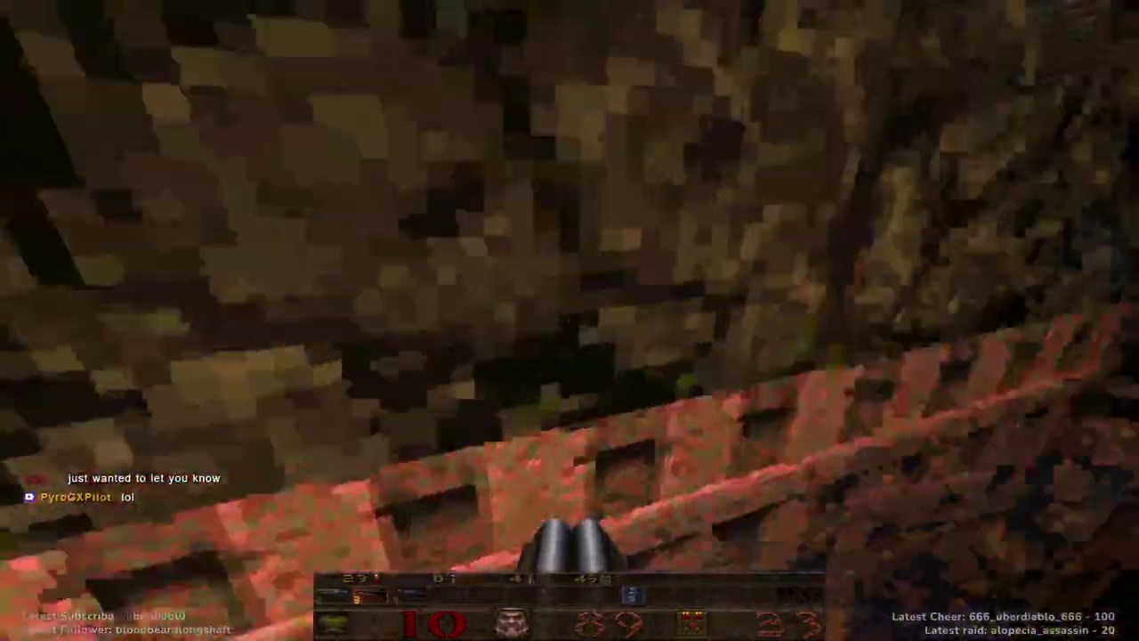
key("w")
Play-test the wizard fight from the walkway down to the outer platform with the shotgun, collecting the cells.
key("ctrl")
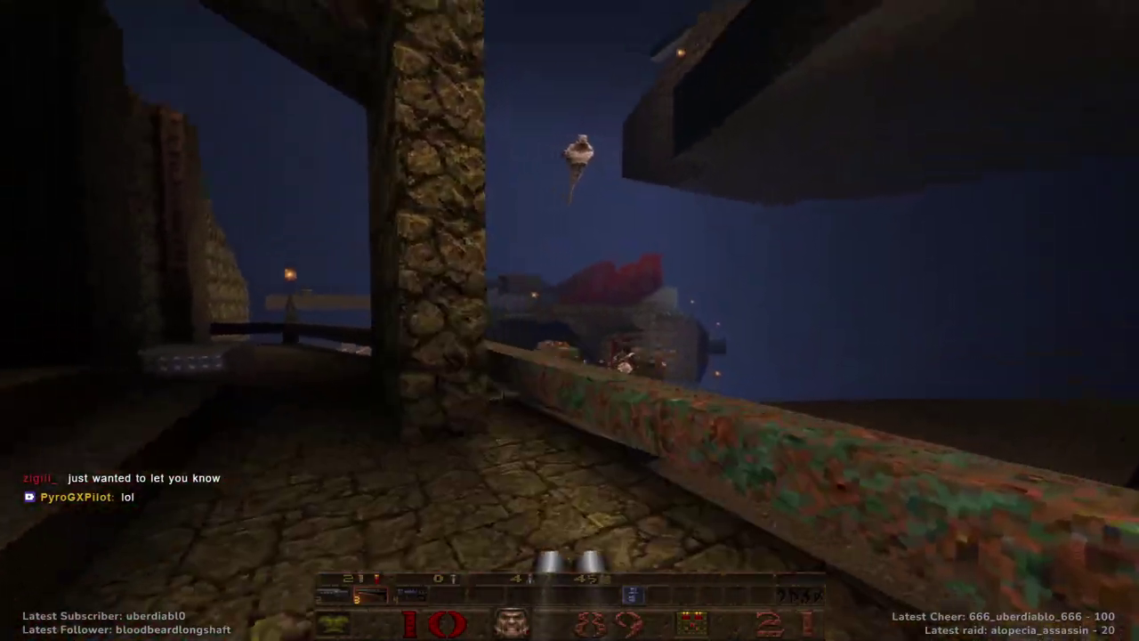
key("w")
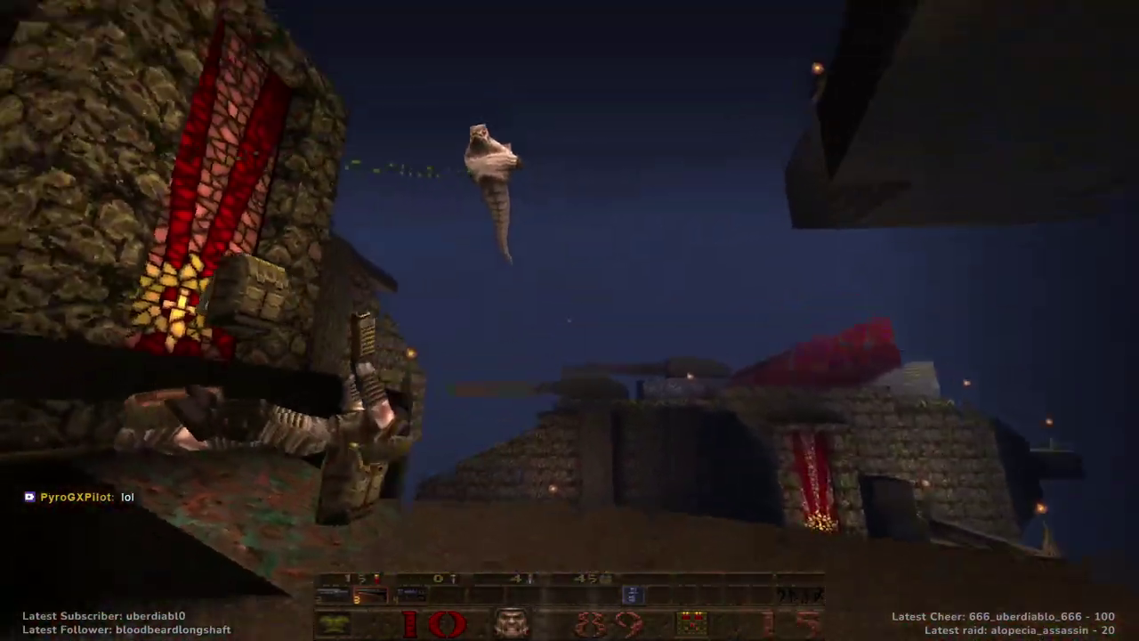
key("ctrl")
key("w")
key("ctrl")
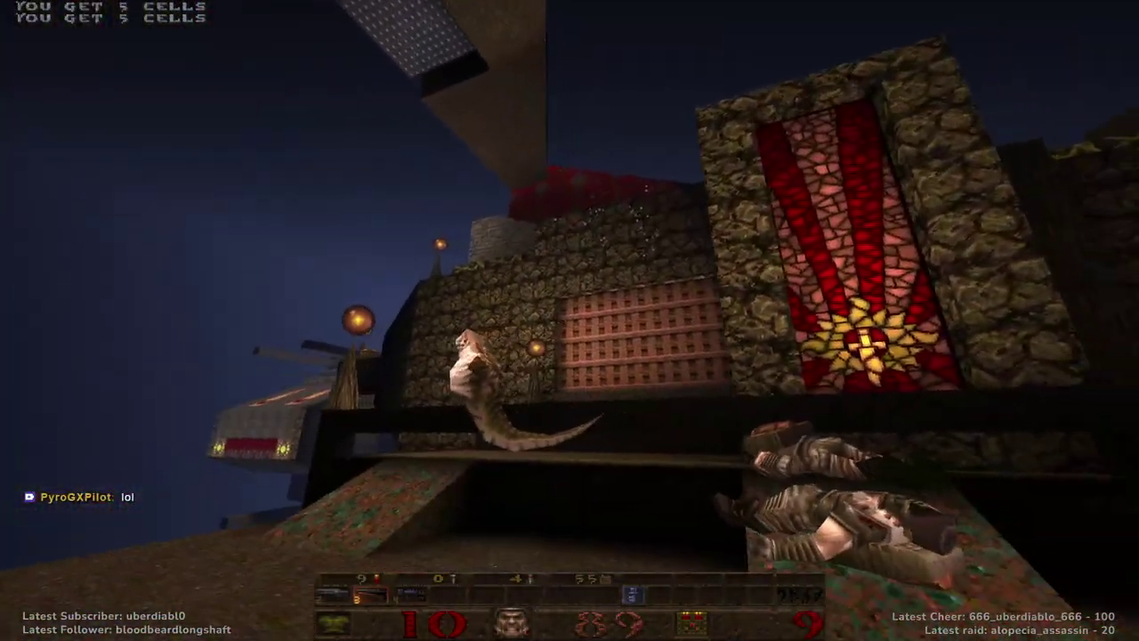
Play-test the retreat from the grated steps down the ramp, spending the remaining shells on the attacking wizard.
key("w")
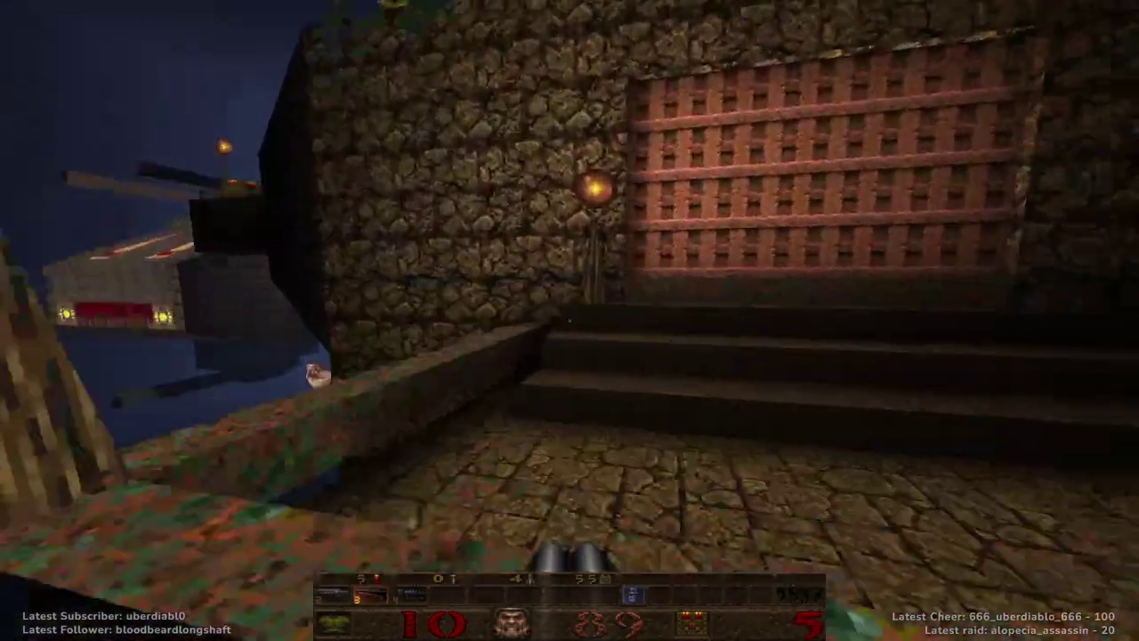
key("ctrl")
key("w")
key("ctrl")
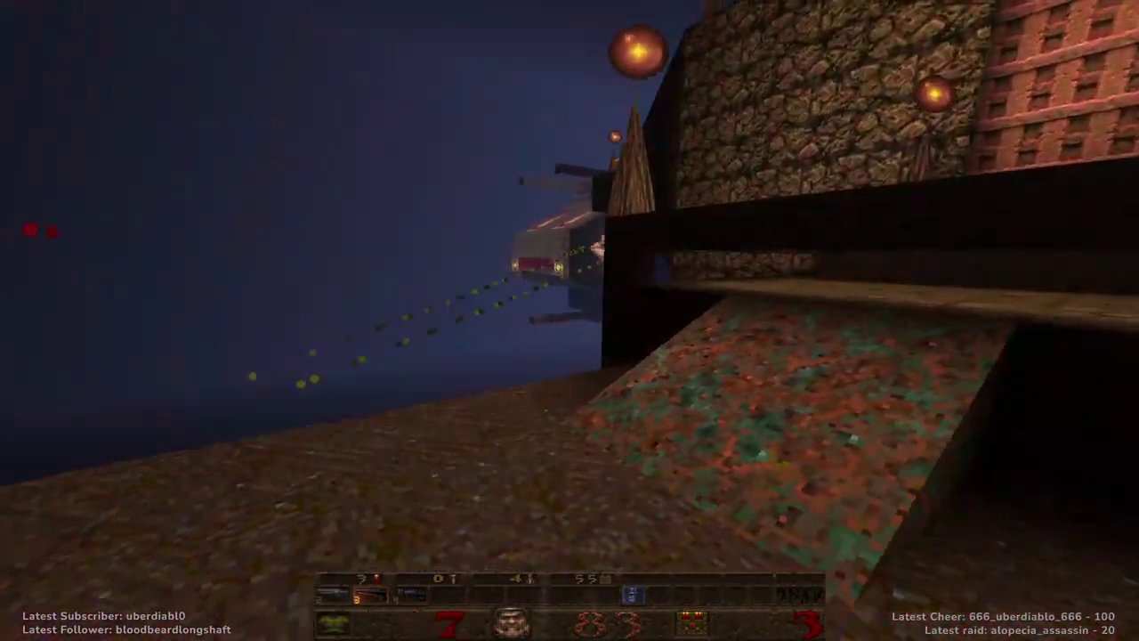
key("ctrl")
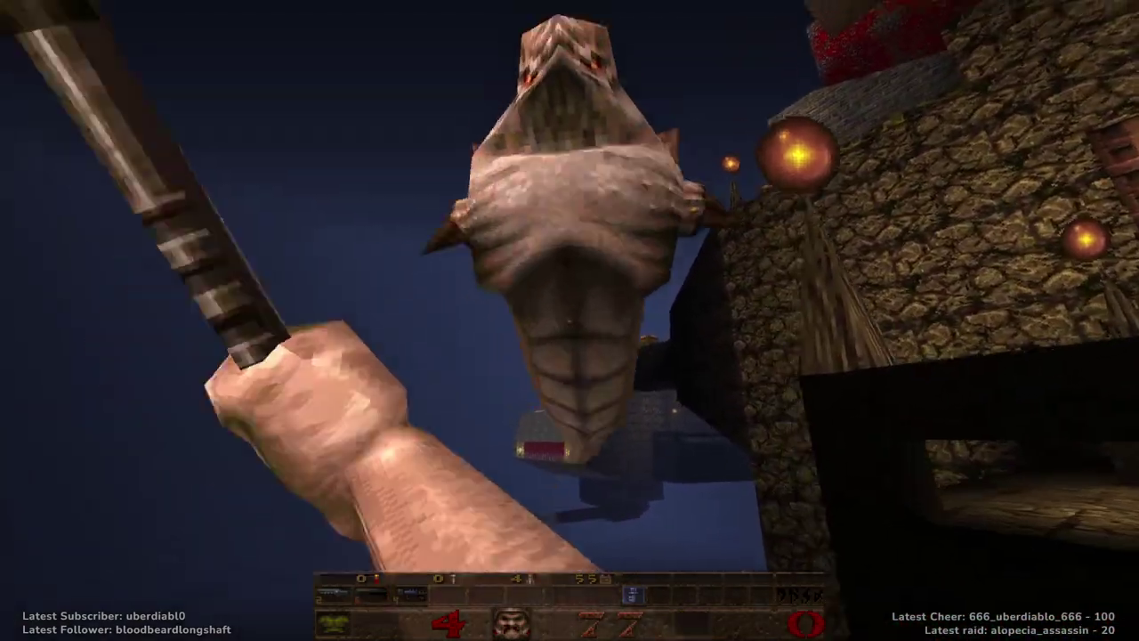
Play-test finishing the wizard with the axe and crossing the outer platform to collect the nails.
key("w")
key("w")
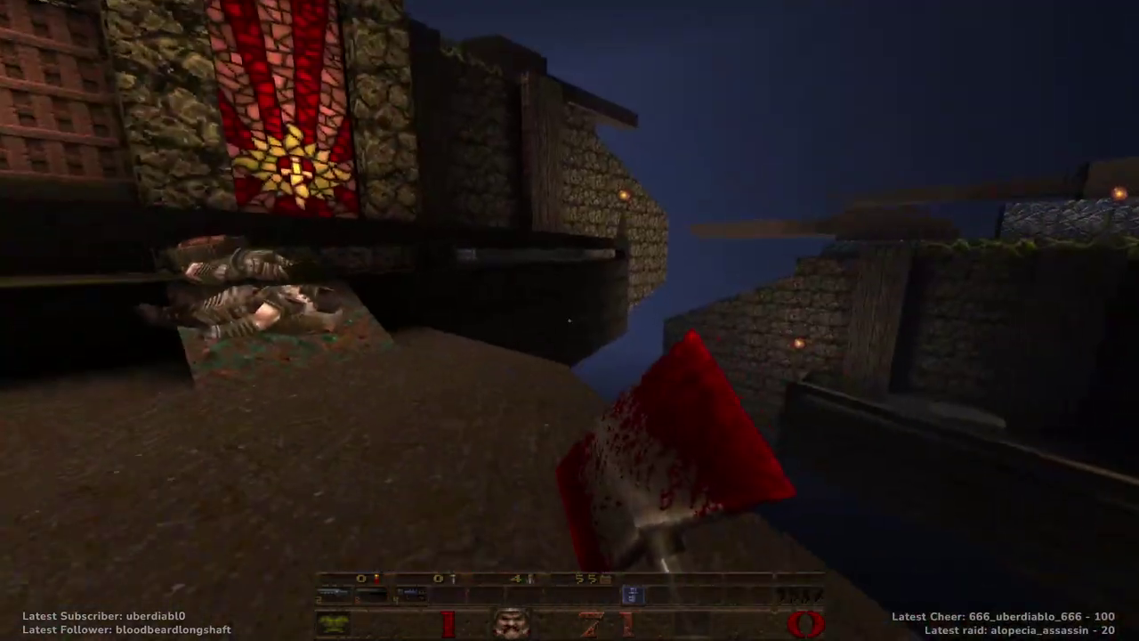
key("w")
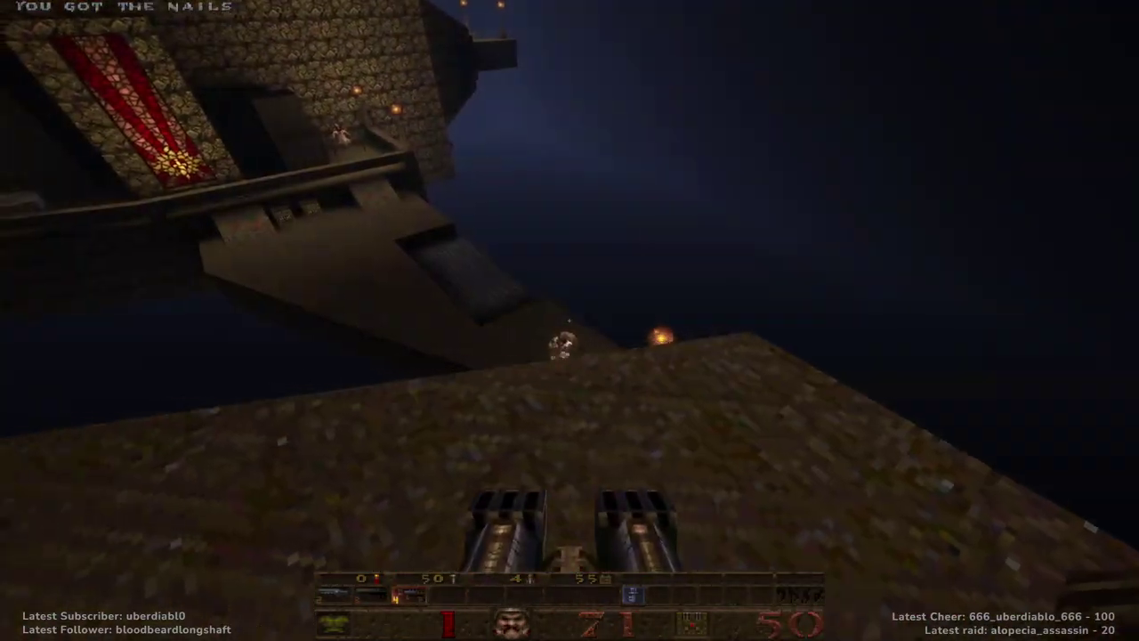
key("w")
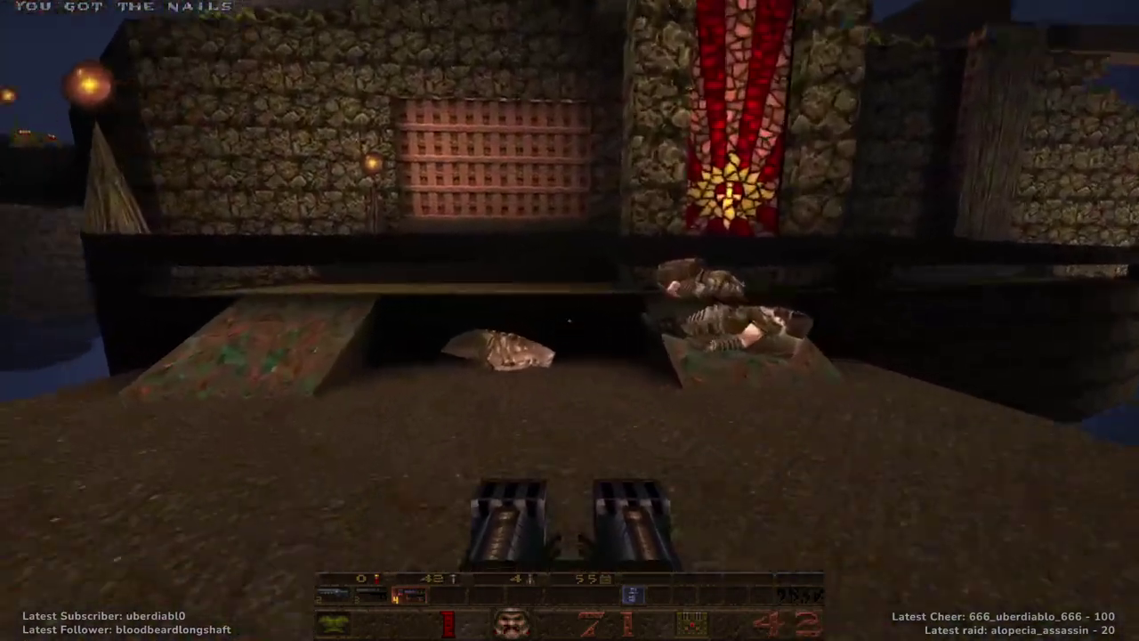
Play-test the climb from the outer platform onto the mossy upper deck and along the red fin toward the stern.
key("w")
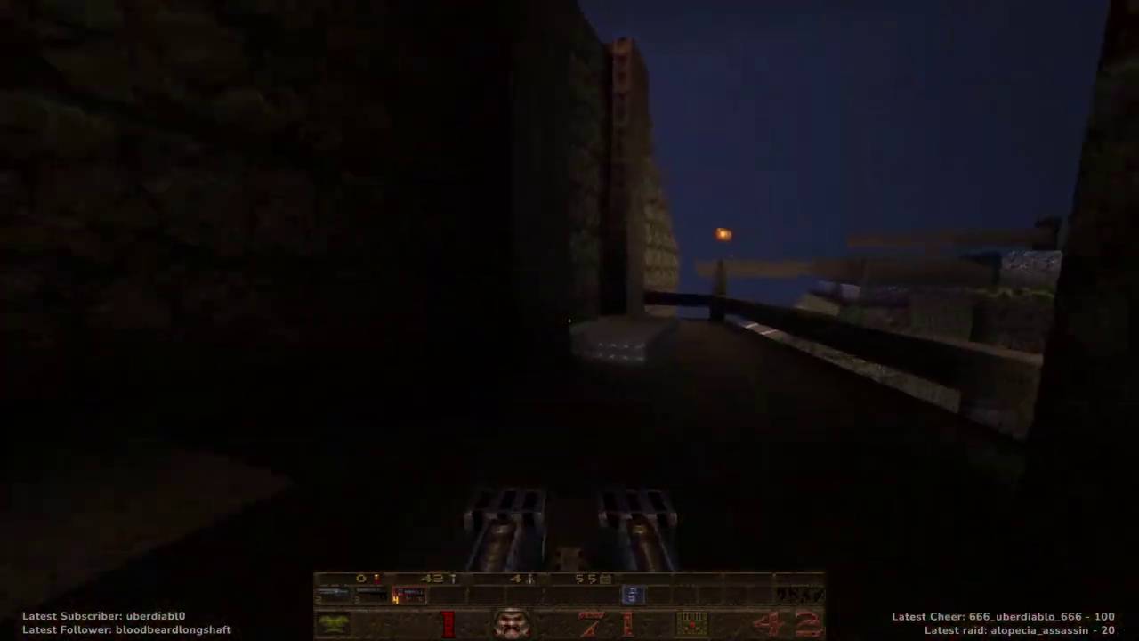
key("w")
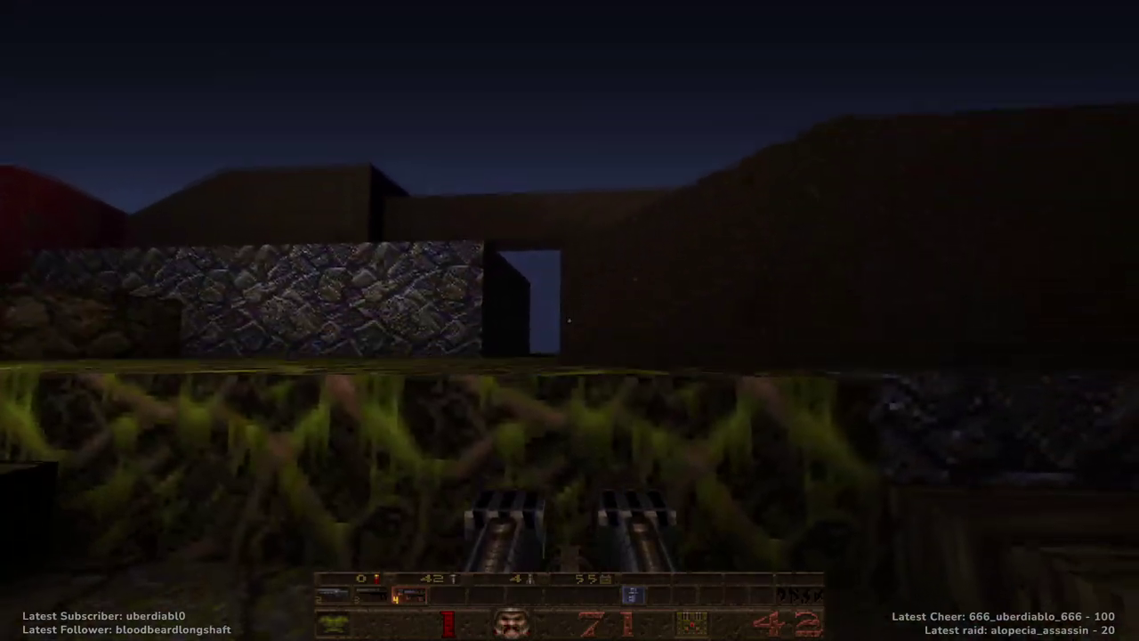
key("w")
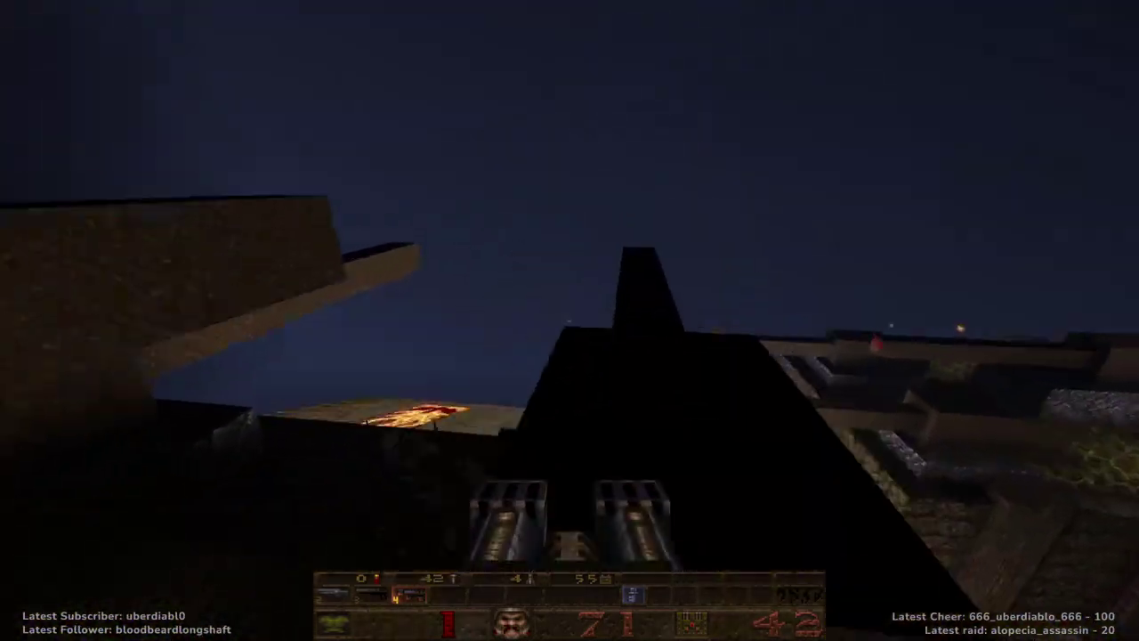
key("w")
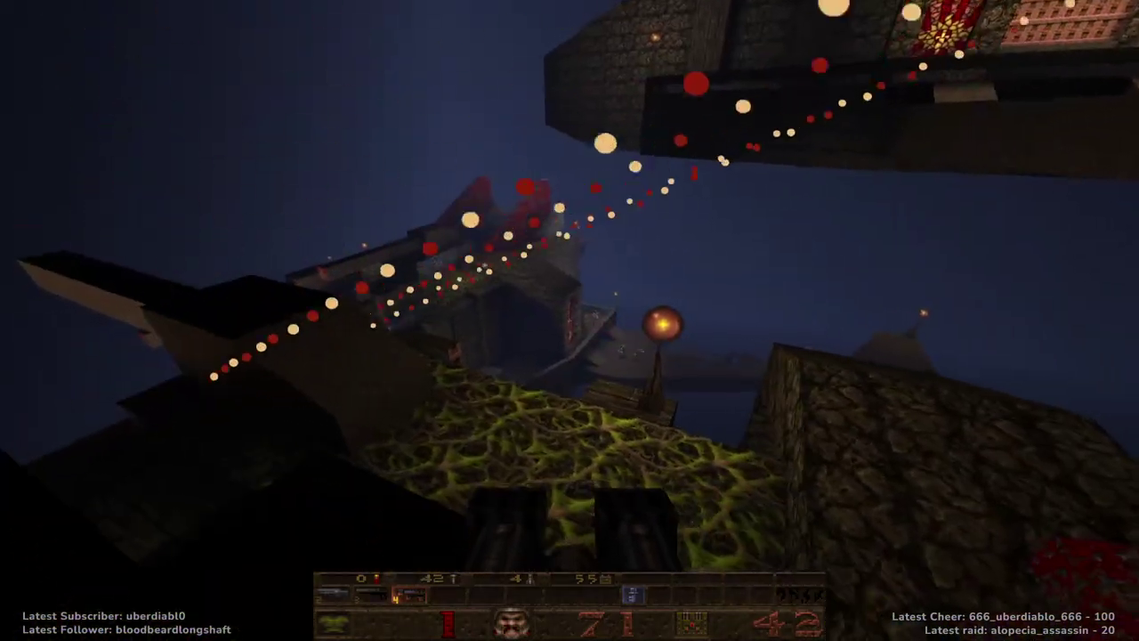
key("w")
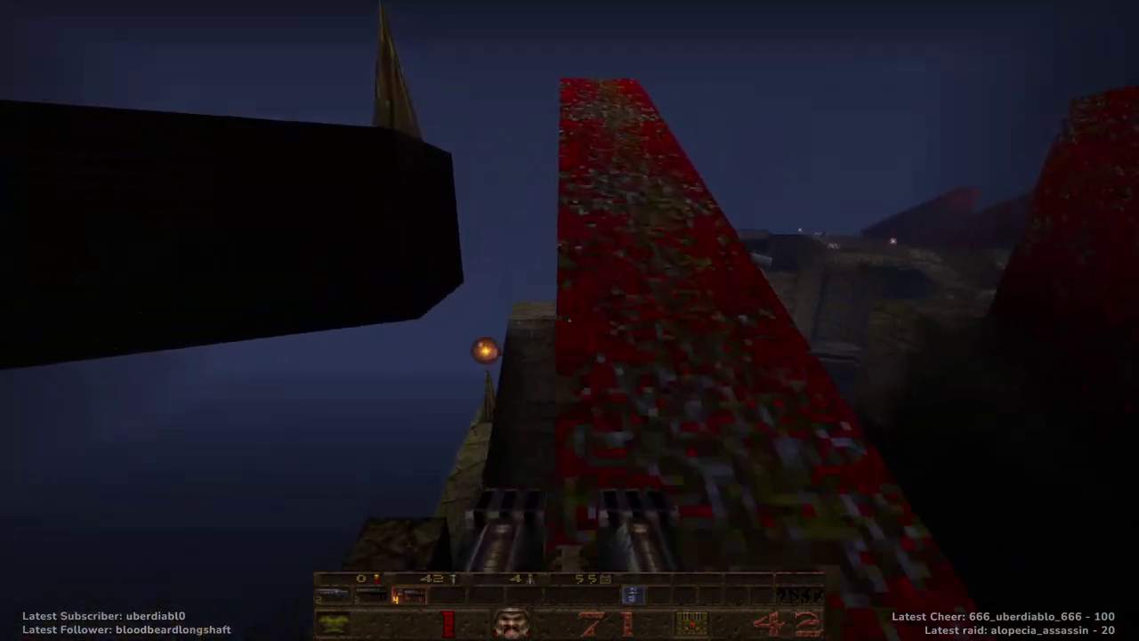
key("w")
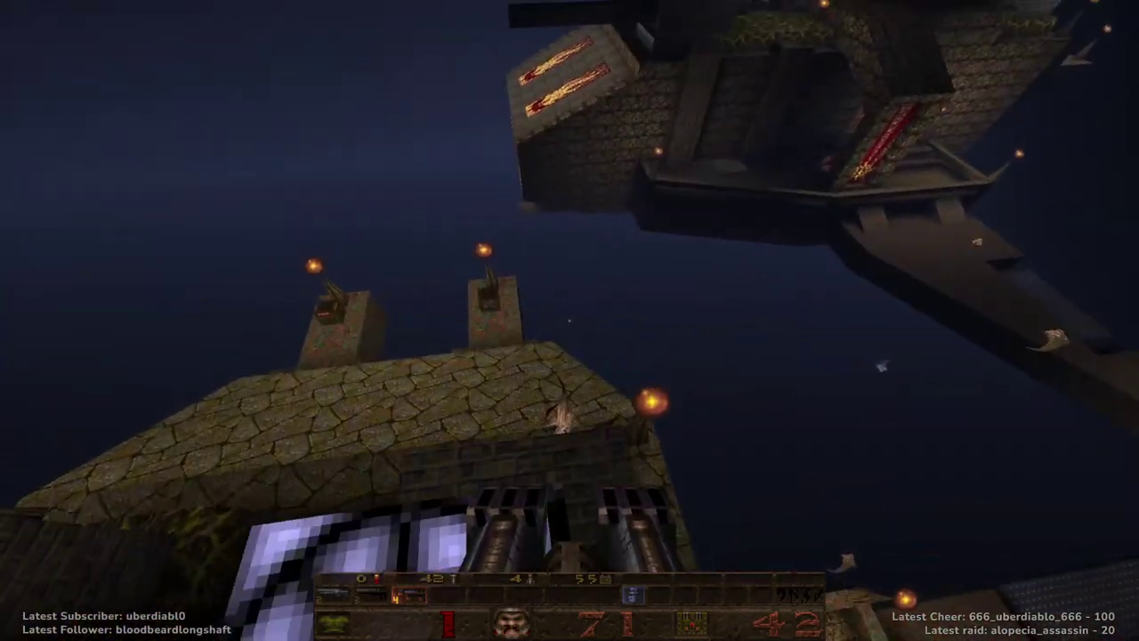
Play-test the stern ledge, collecting the nails and shells before heading back between the red fins.
key("w")
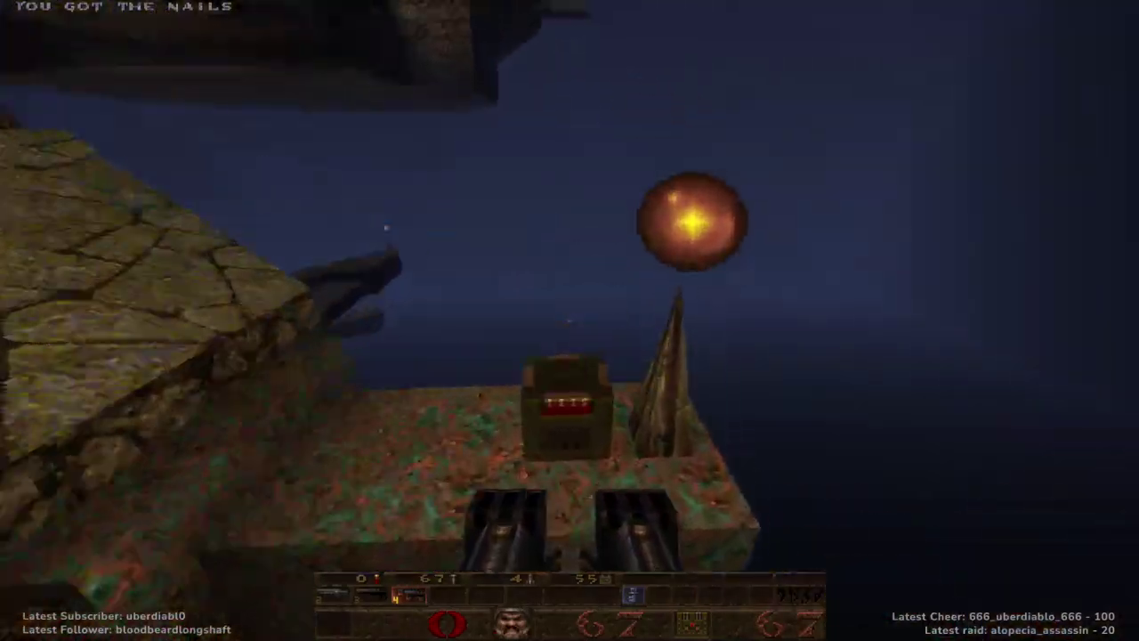
key("w")
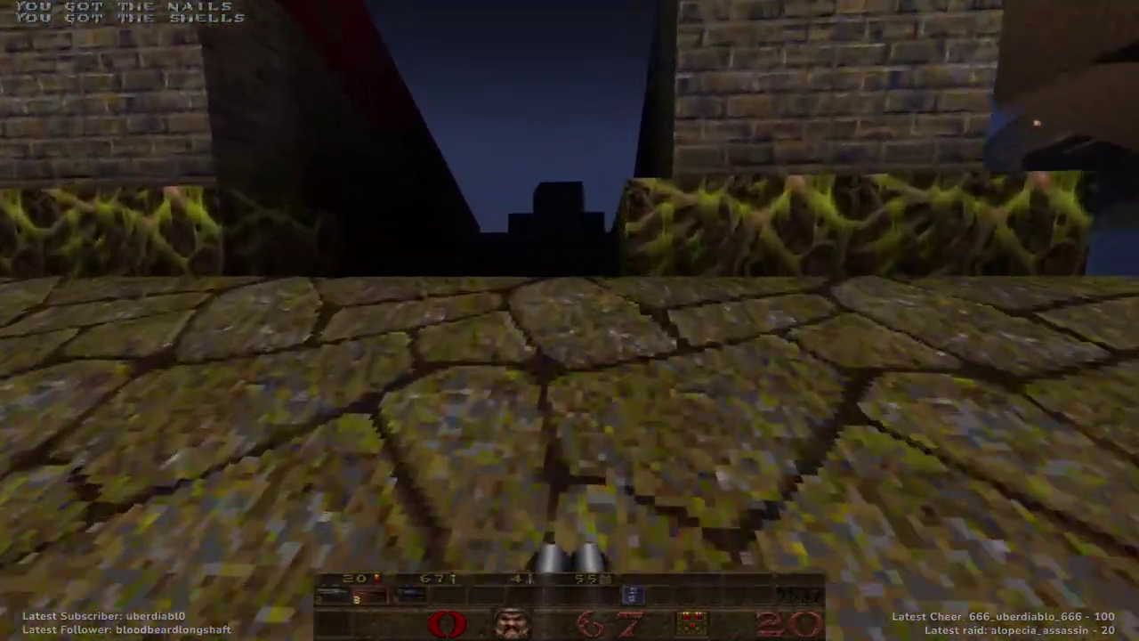
key("w")
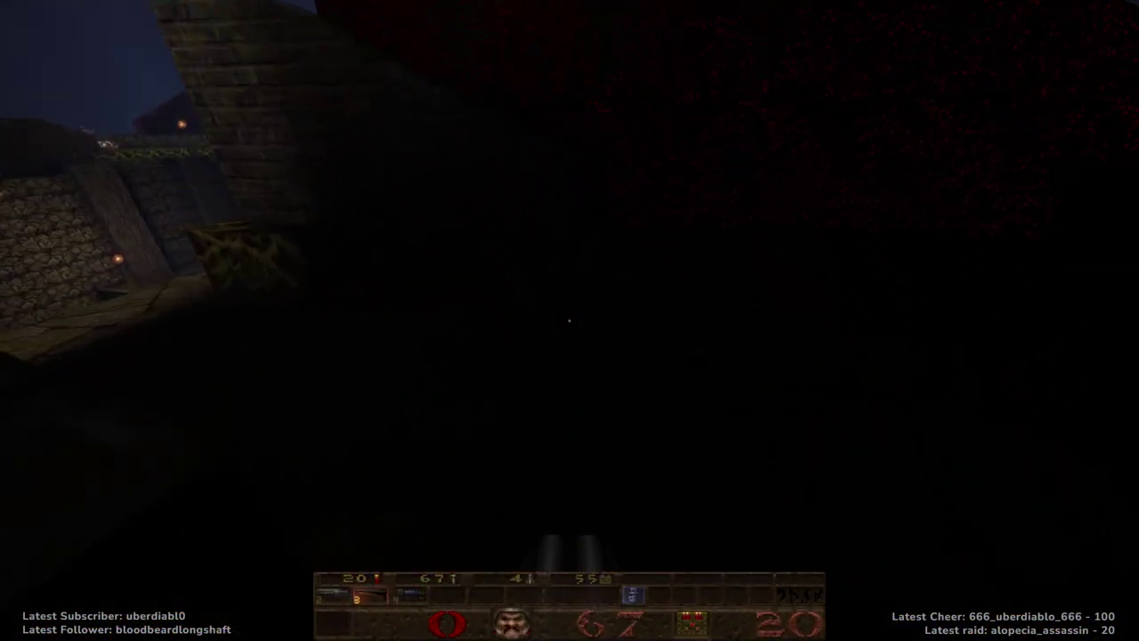
Play-test the fight with the armoured enemy on the mossy upper deck, then move along its edge to the ladder.
key("w")
key("ctrl")
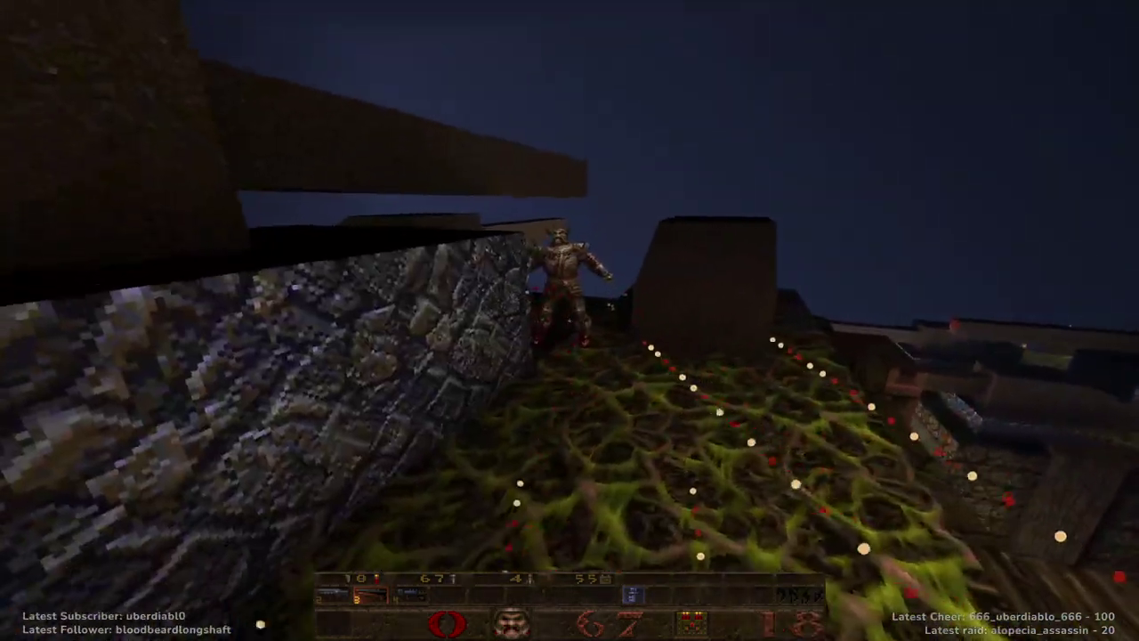
key("w")
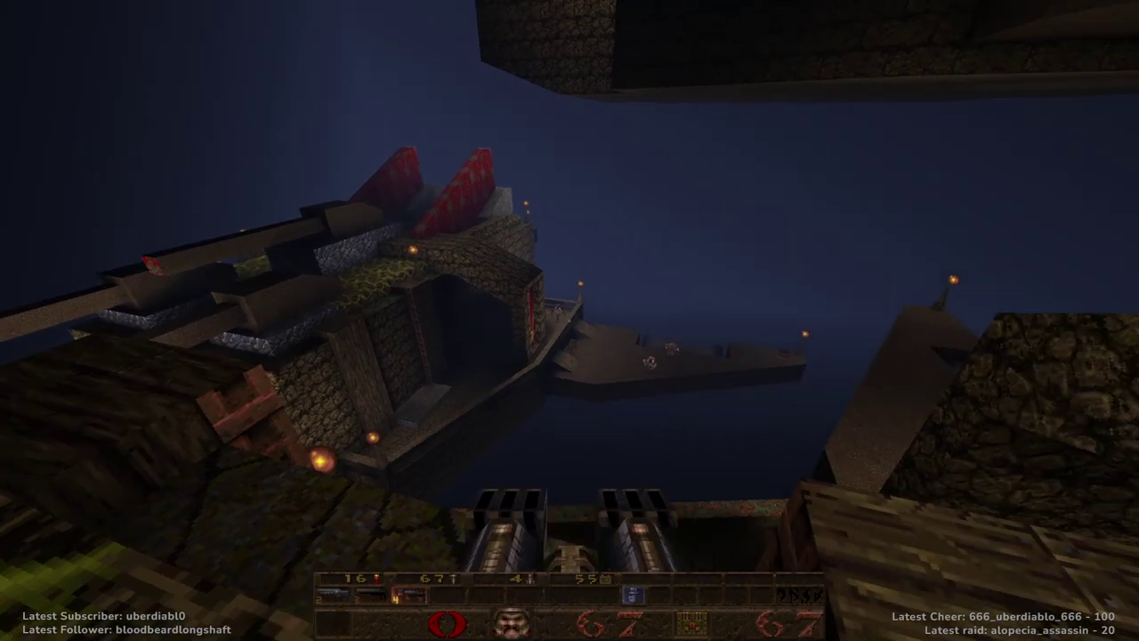
key("w")
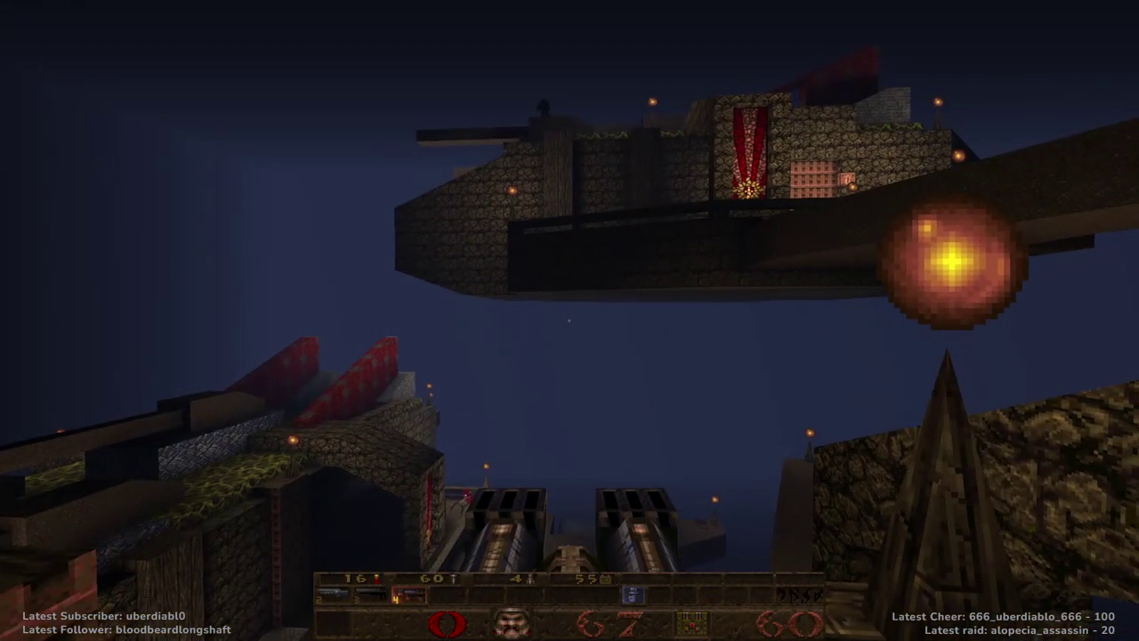
key("w")
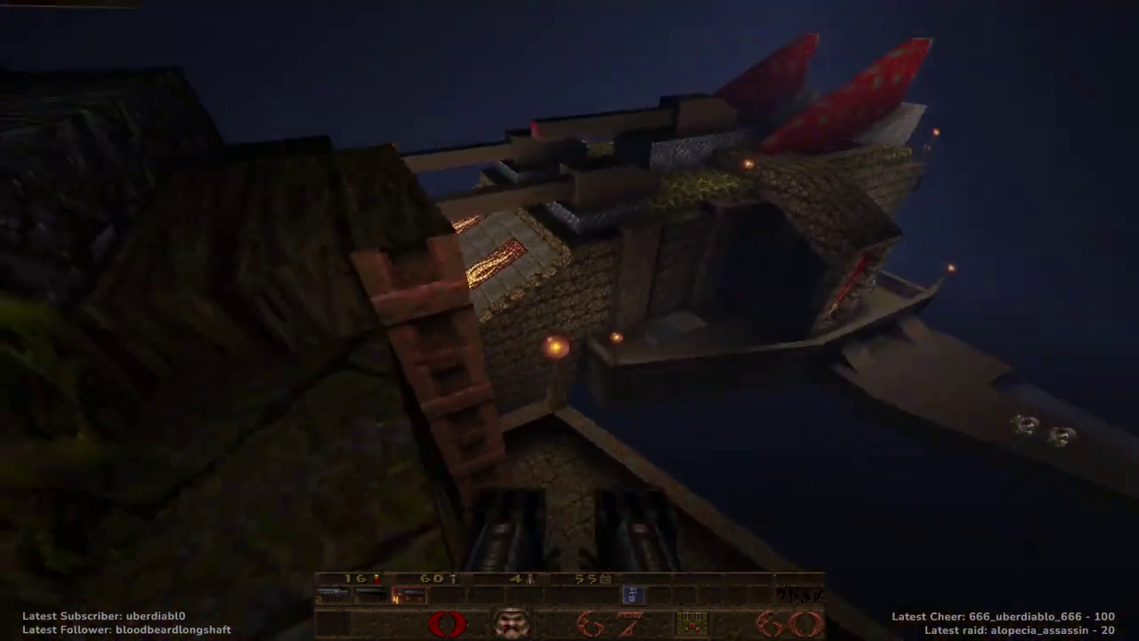
Play-test the route from the walkway below the ladder through the candlelit altar hall and window room to the outside.
key("w")
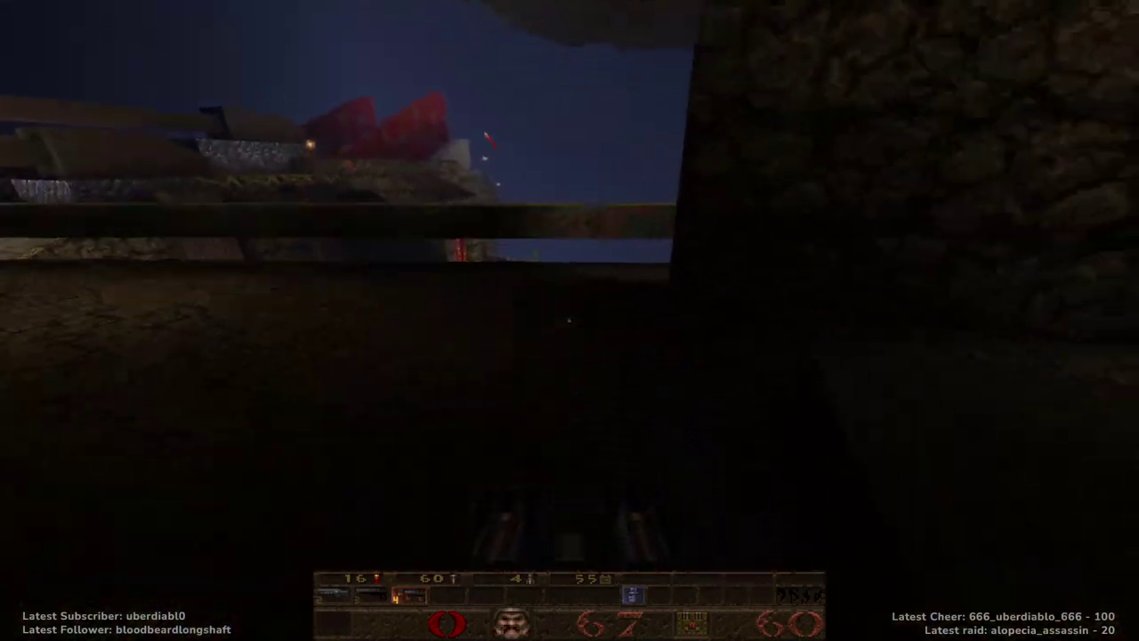
key("w")
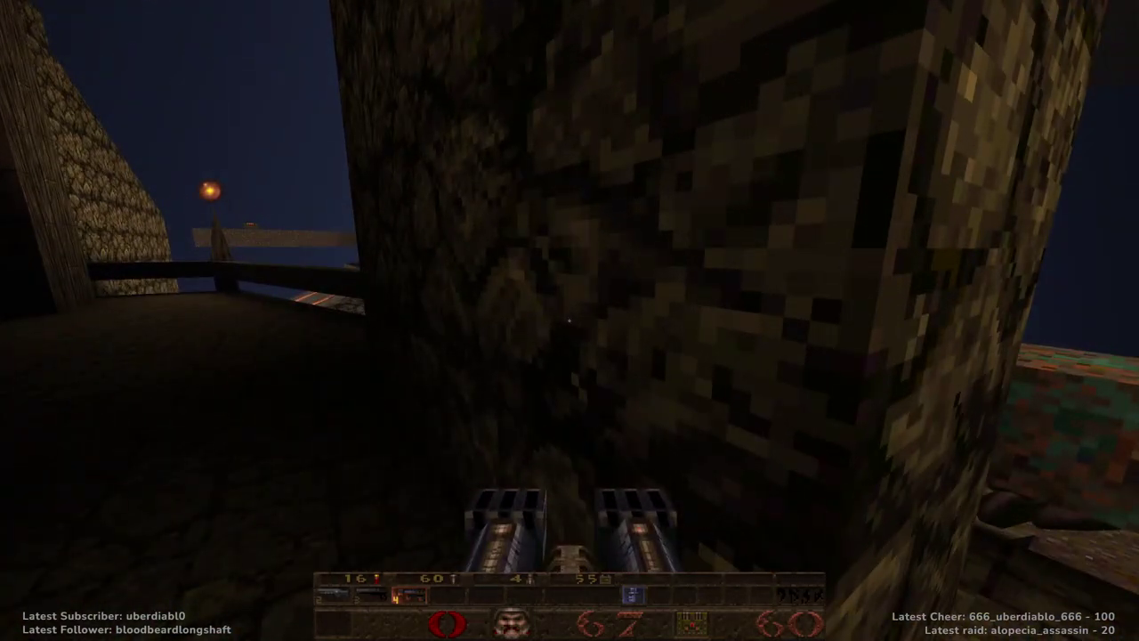
key("w")
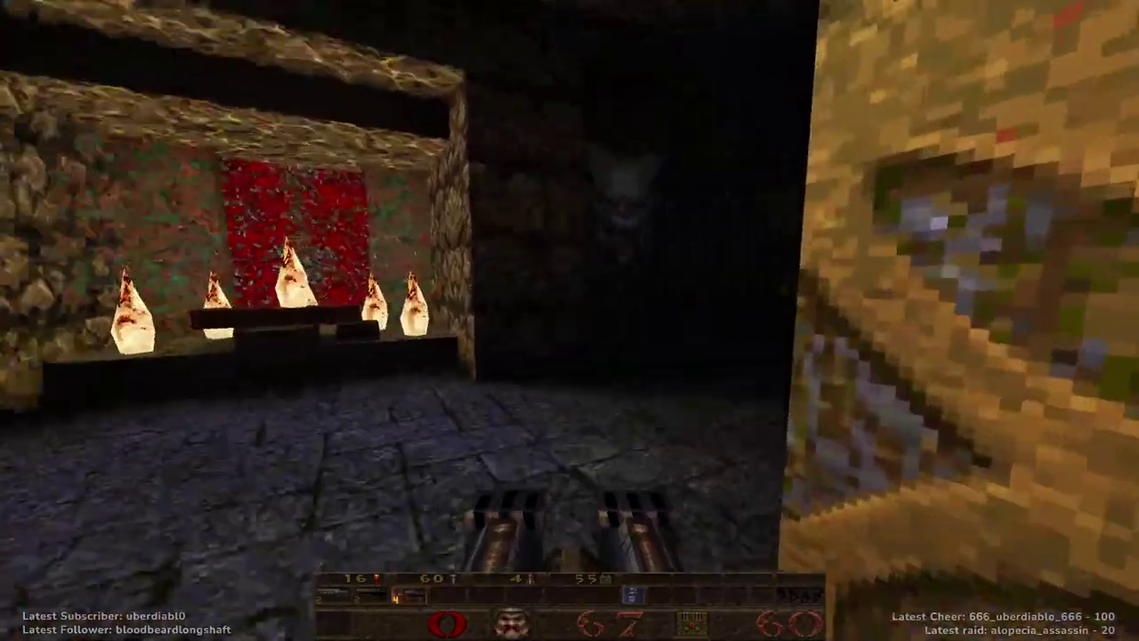
key("w")
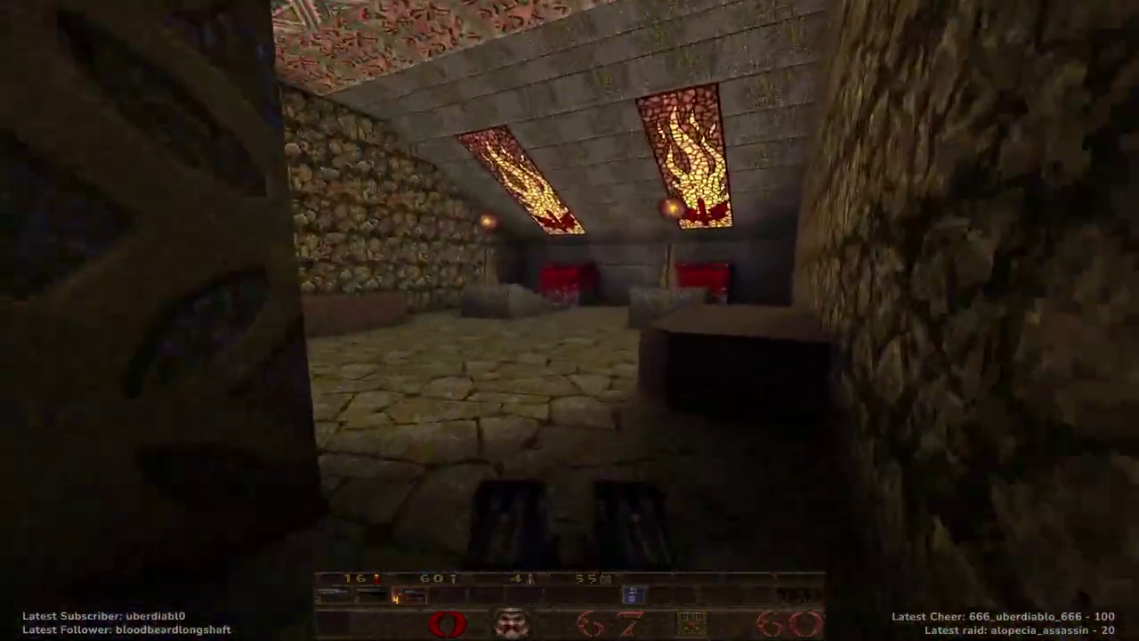
key("w")
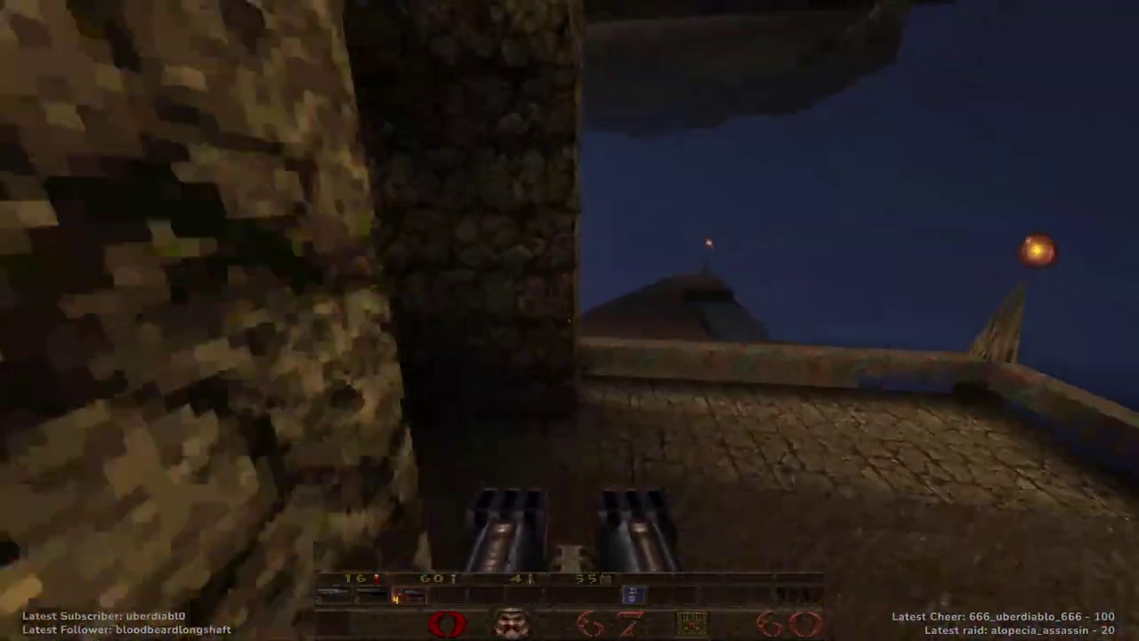
Play-test the nailgun fight on the outer platform, collecting the cells, the health and both nail boxes.
key("w")
key("w")
left_click(569, 320)
key("w")
left_click(570, 321)
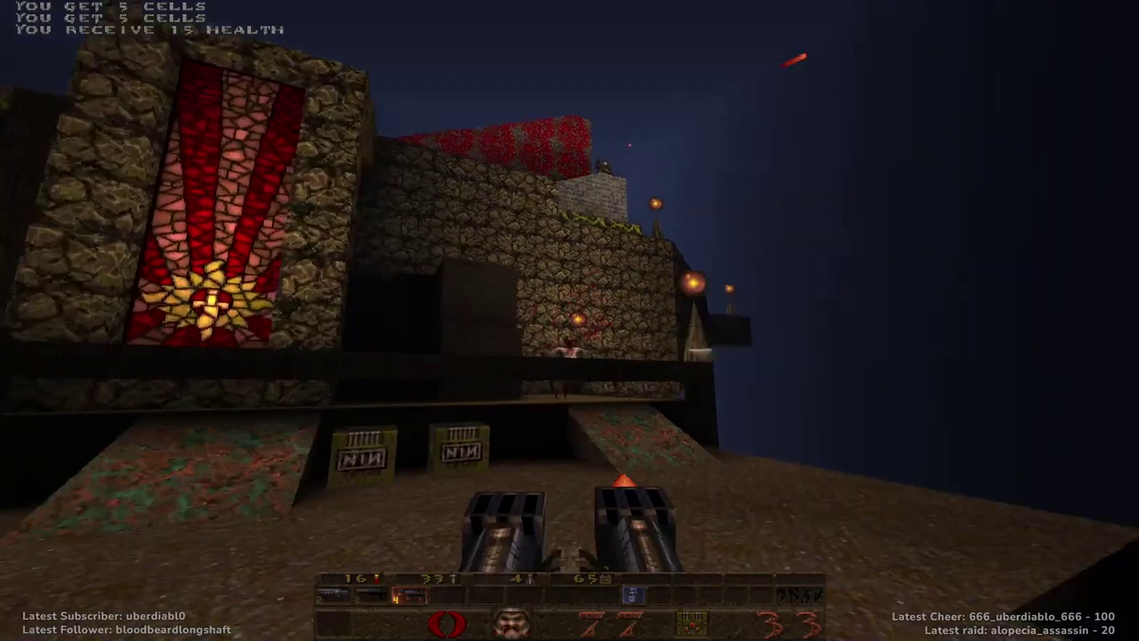
key("w")
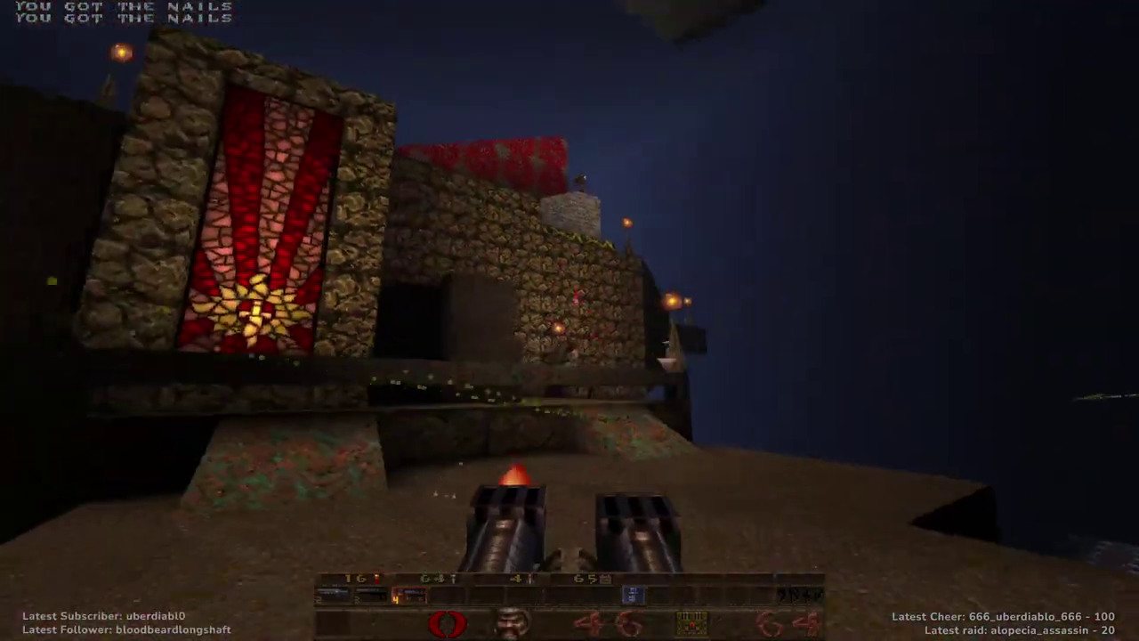
Play-test shooting the flying wizard beside the outer platform with the nailgun, then switch to the double-barrelled shotgun.
key("w")
left_click(570, 320)
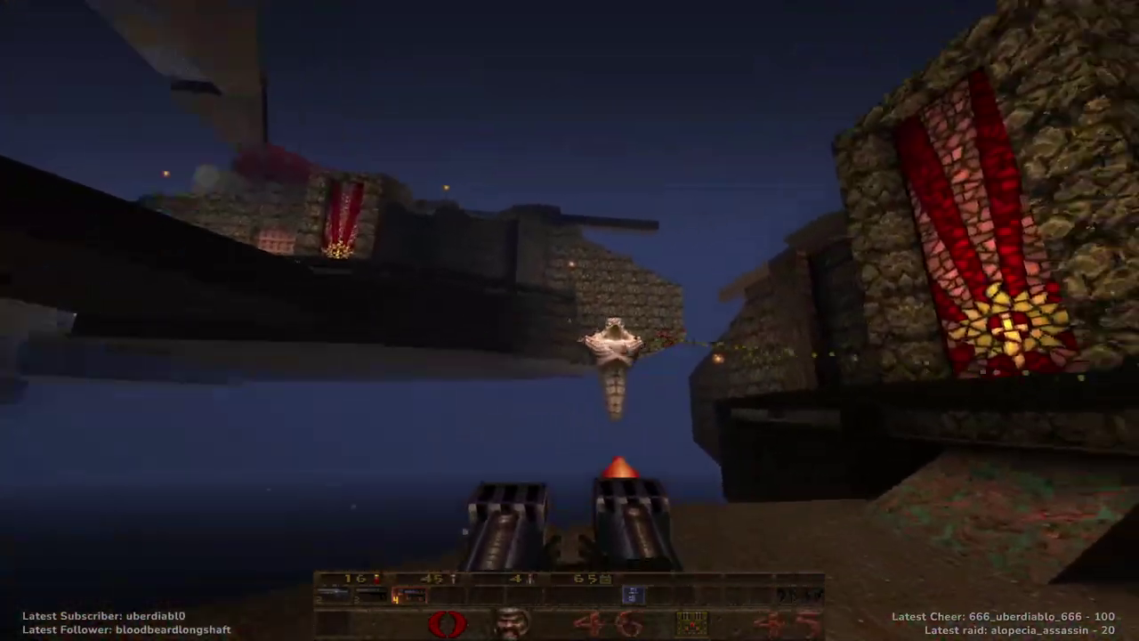
left_click(569, 320)
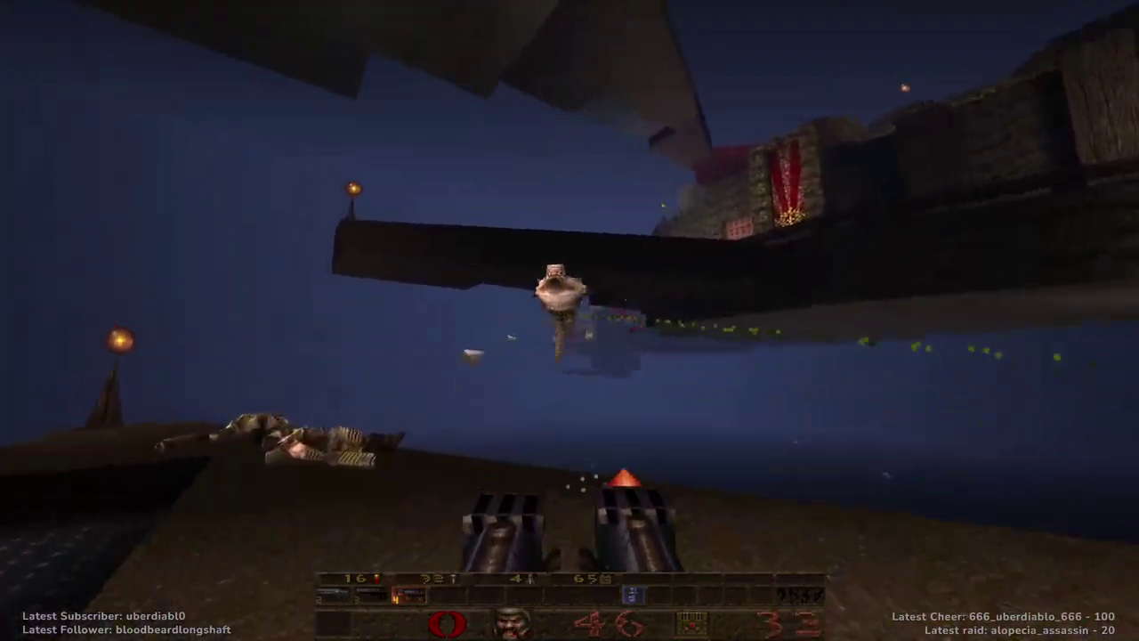
left_click(570, 320)
key("3")
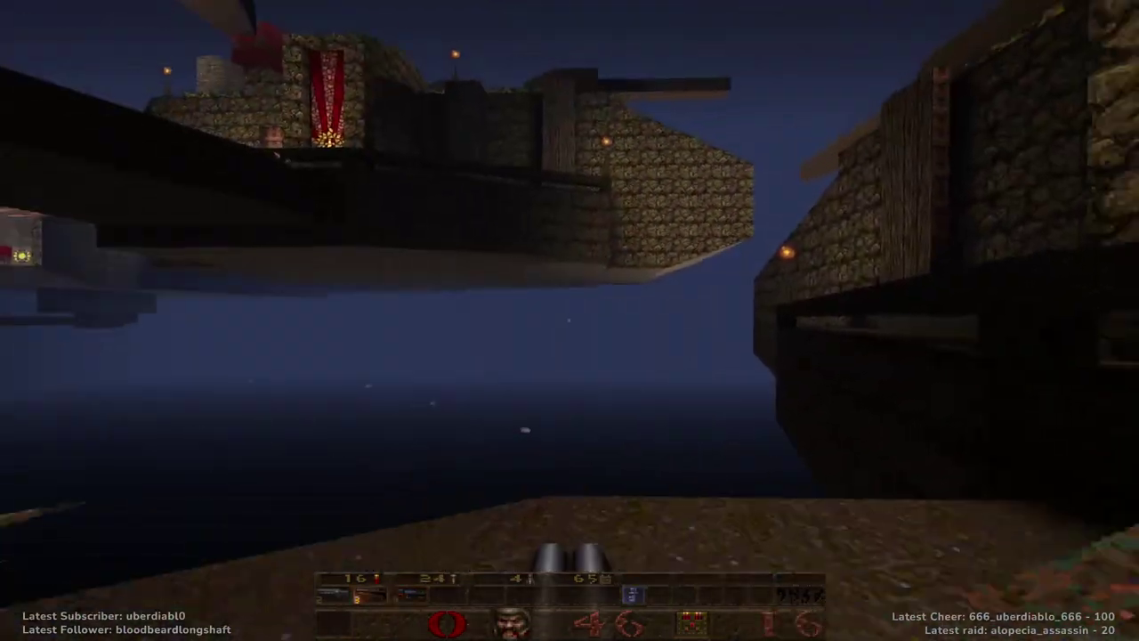
Play-test shooting the last wizard with the double-barrelled shotgun and returning up the ramp to the mossy deck.
key("w")
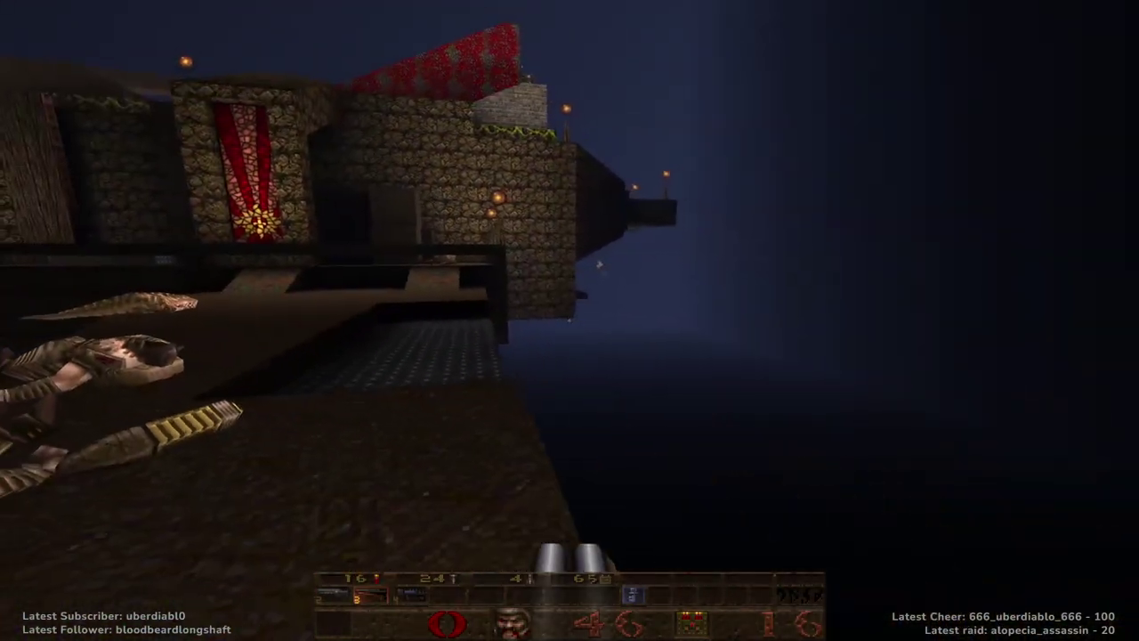
left_click(570, 320)
key("w")
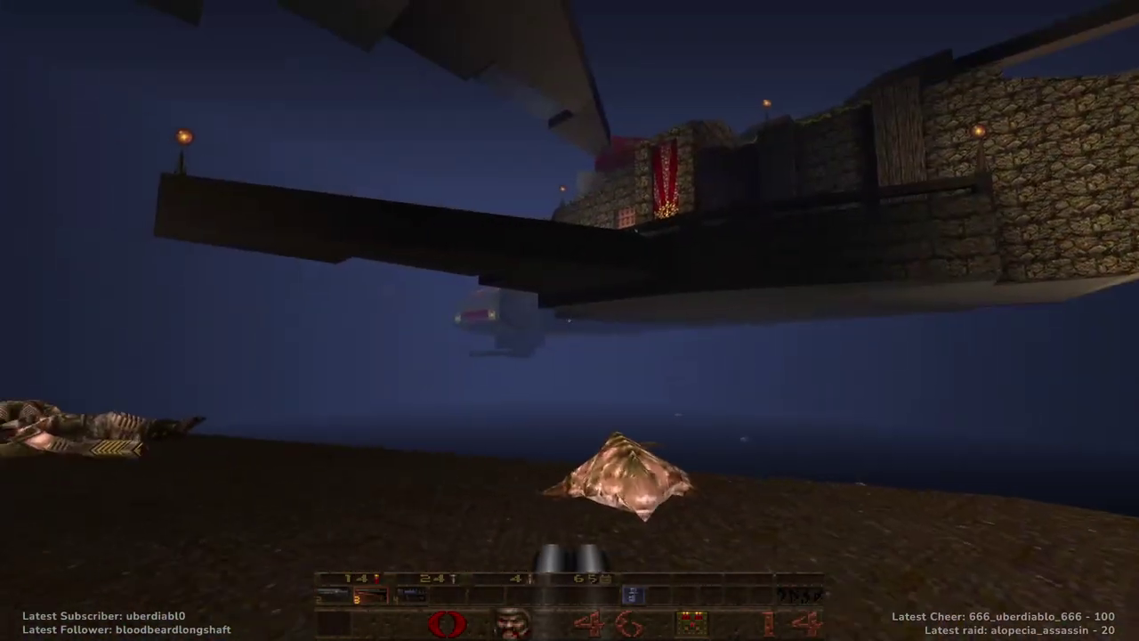
key("w")
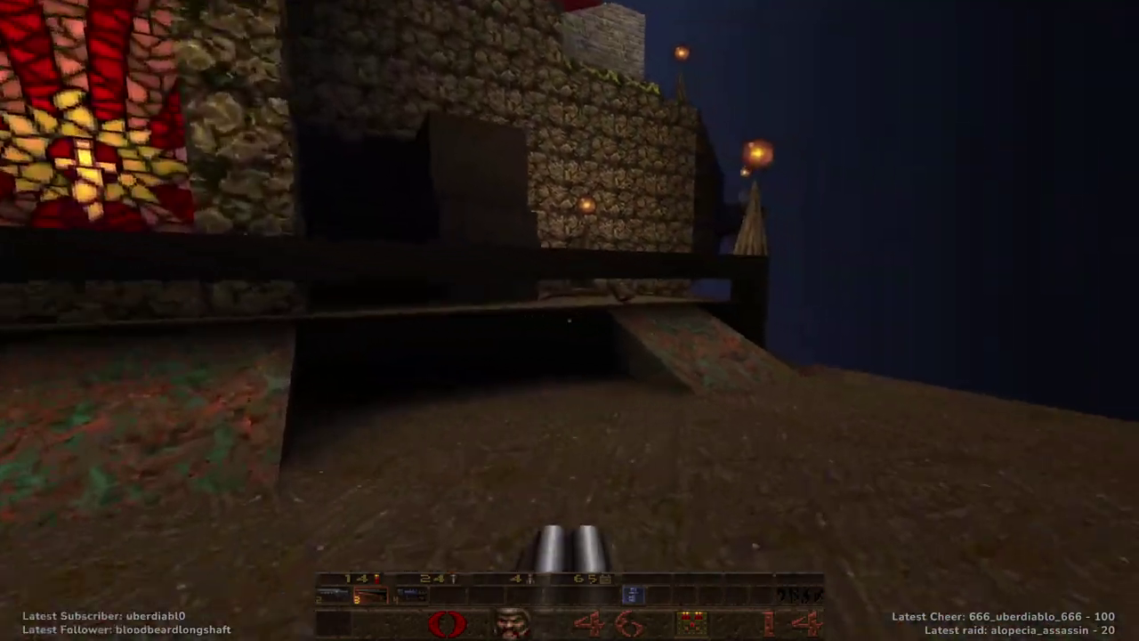
key("w")
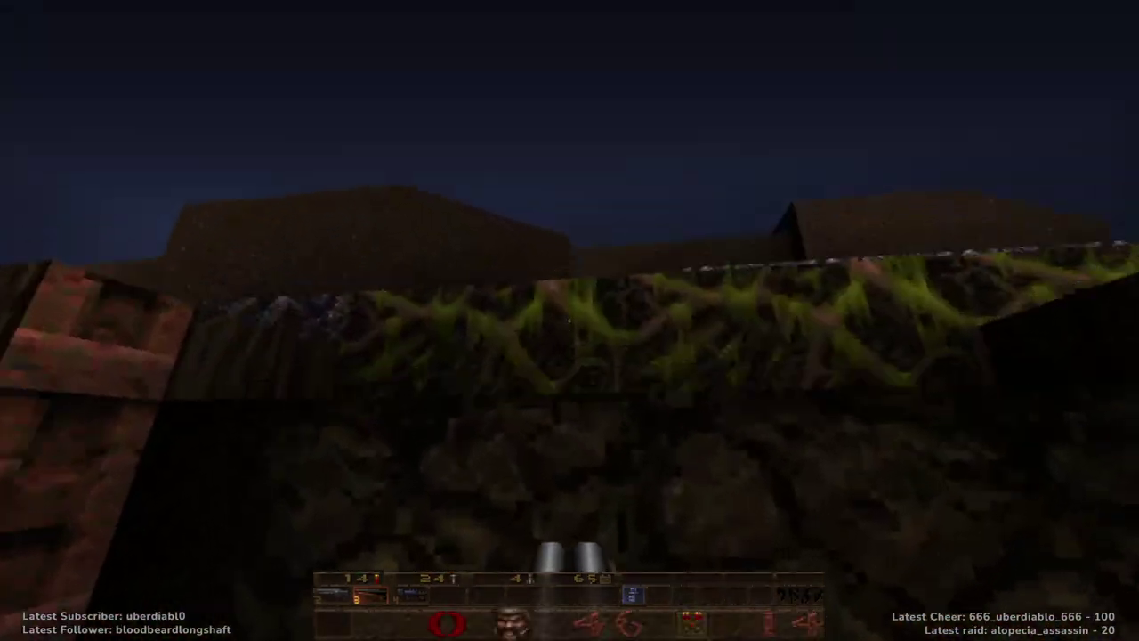
Play-test the double-barrelled shotgun fight against the soldiers on the brick ledges beside the red fins, spending the remaining shells.
key("w")
left_click(570, 321)
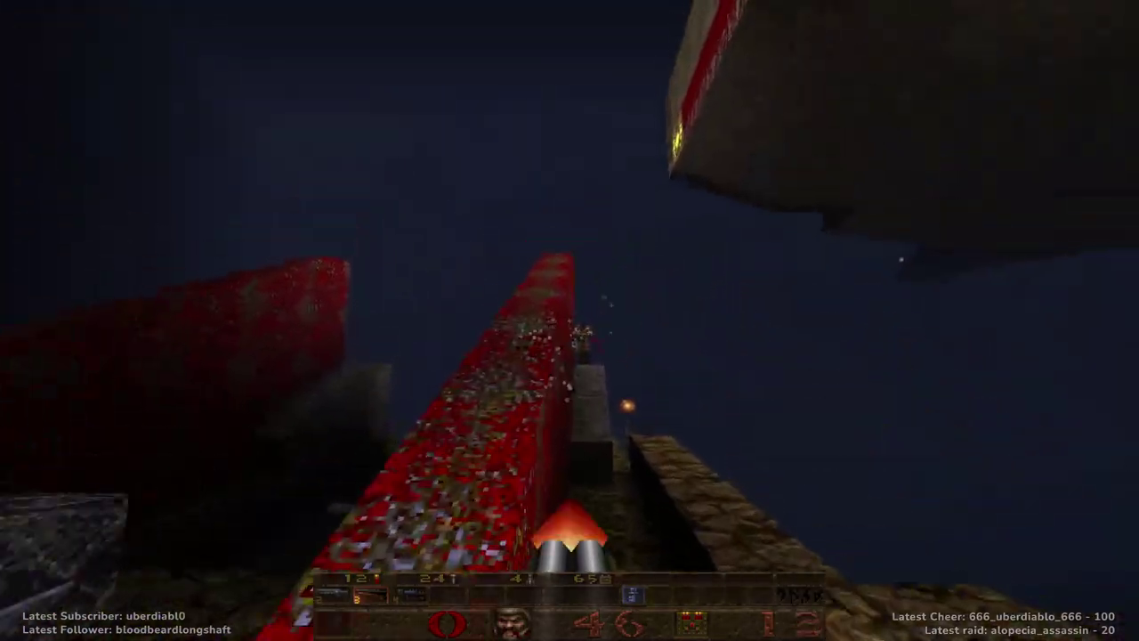
left_click(570, 320)
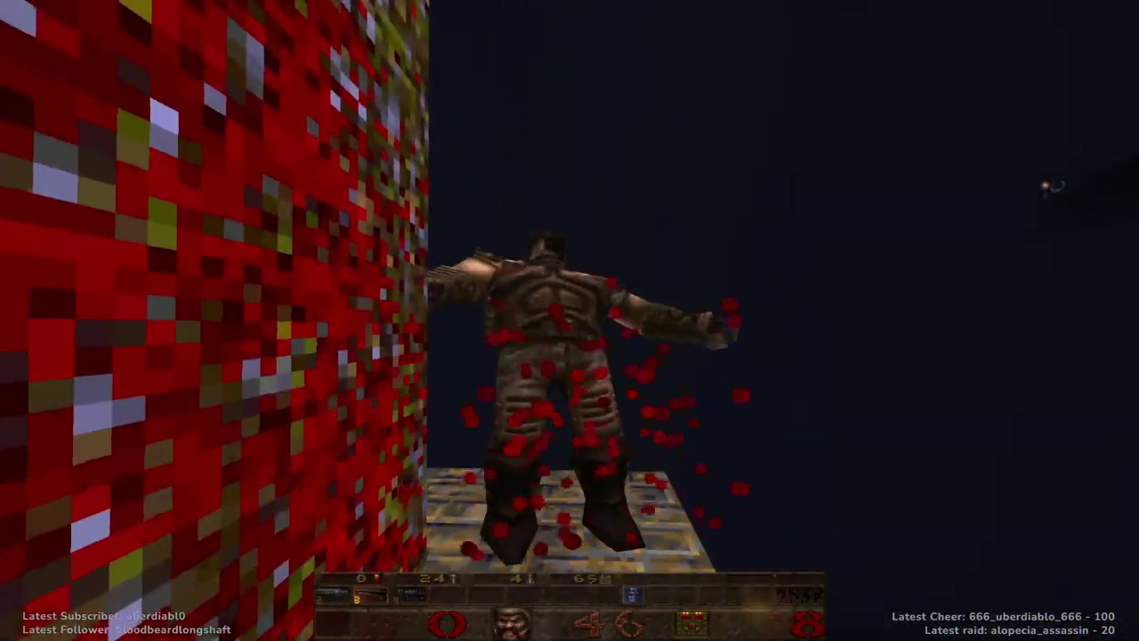
left_click(570, 320)
left_click(570, 320)
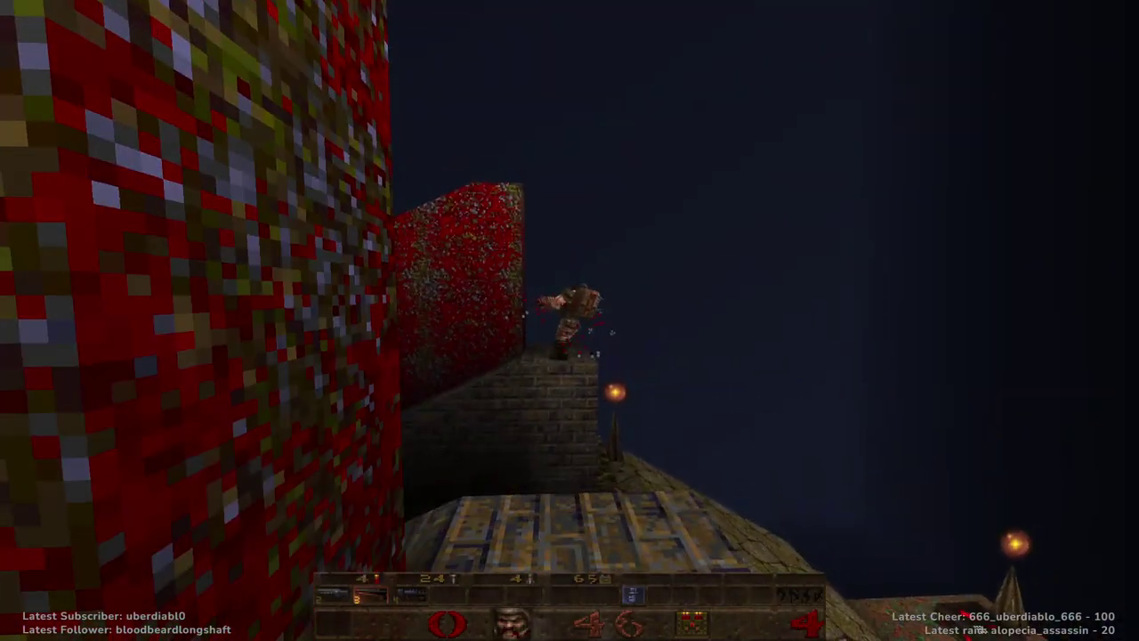
left_click(569, 321)
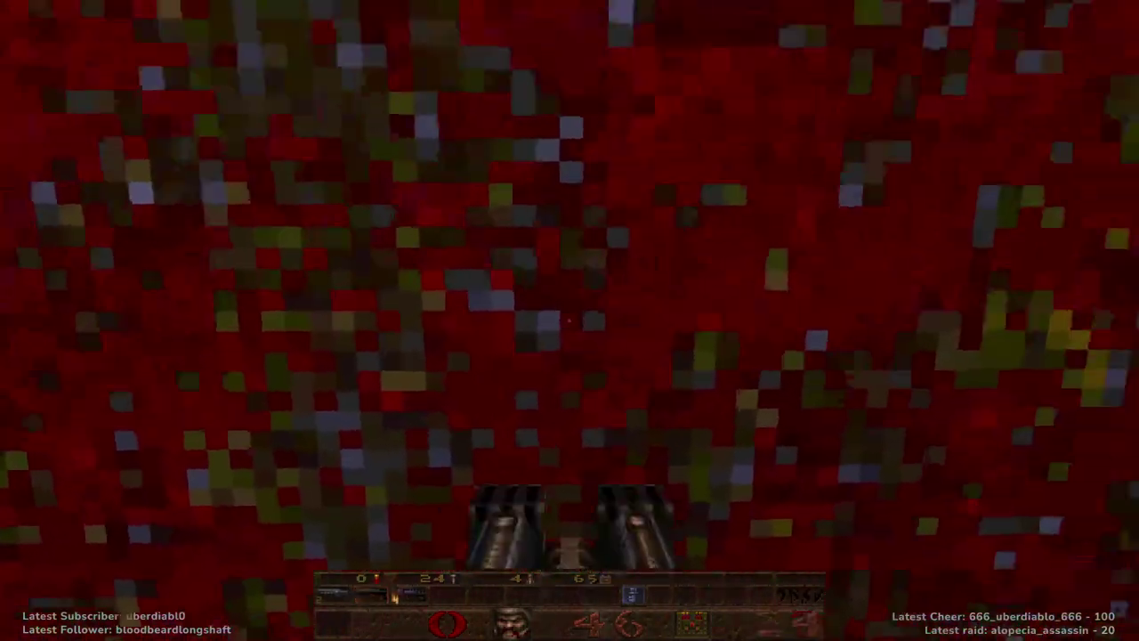
Play-test fighting back from the red fins toward the mossy deck with the nailgun, collecting the cells.
left_click(570, 320)
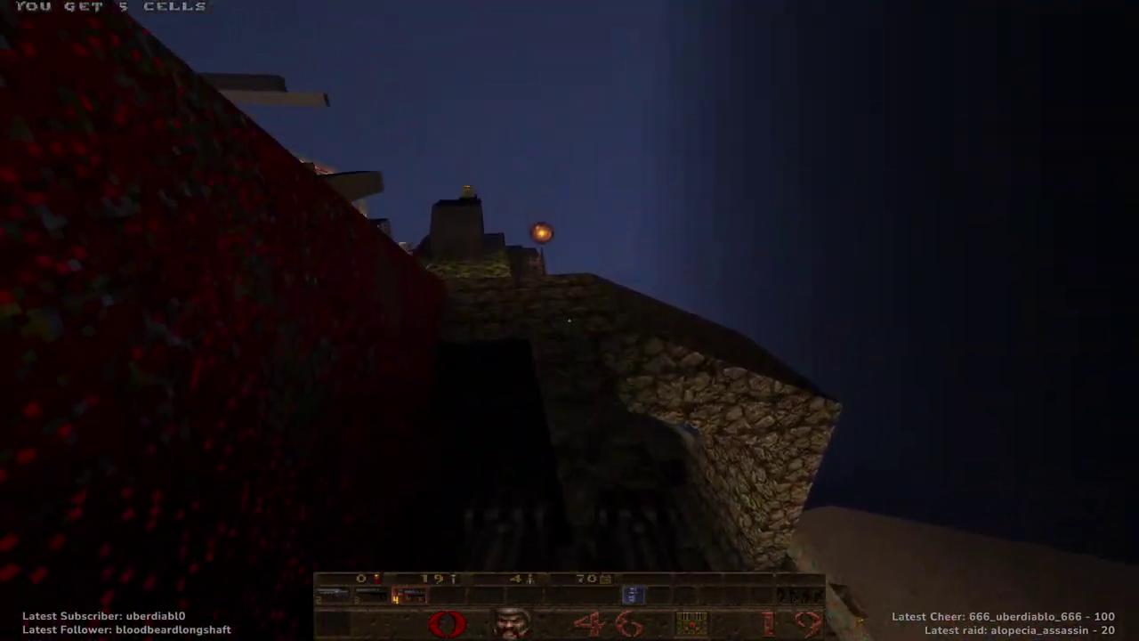
left_click(569, 320)
left_click(569, 320)
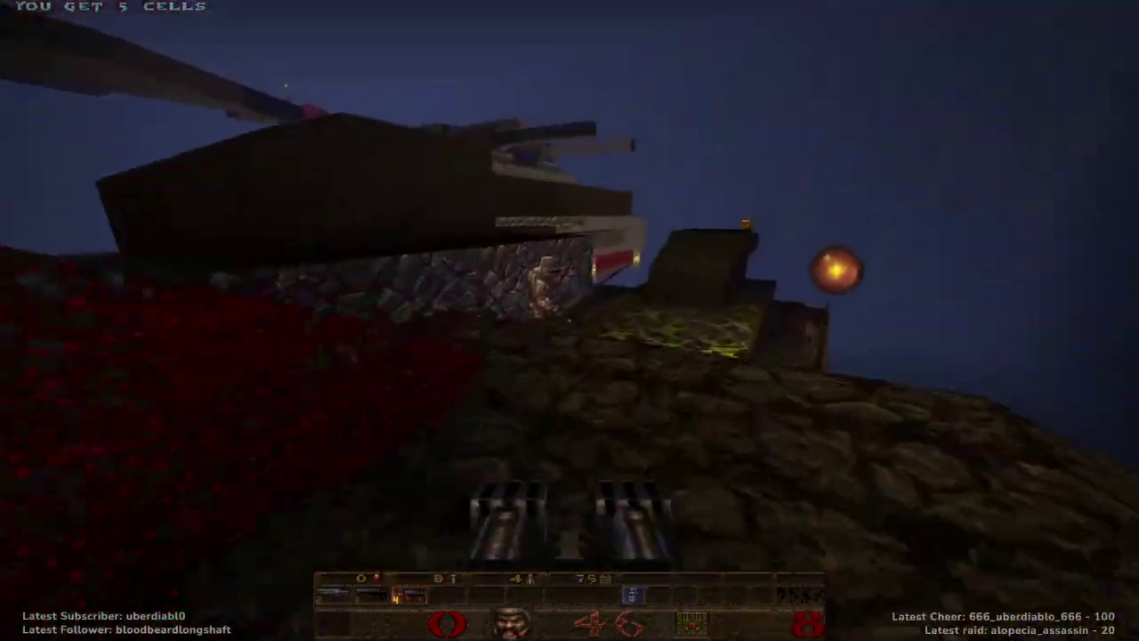
left_click(570, 320)
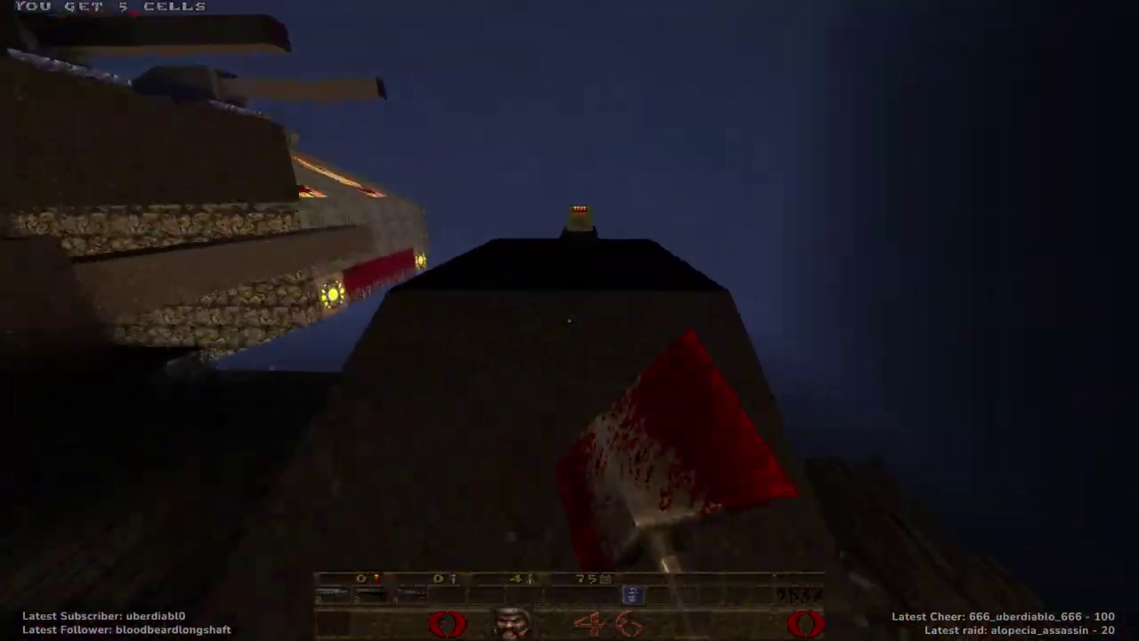
key("w")
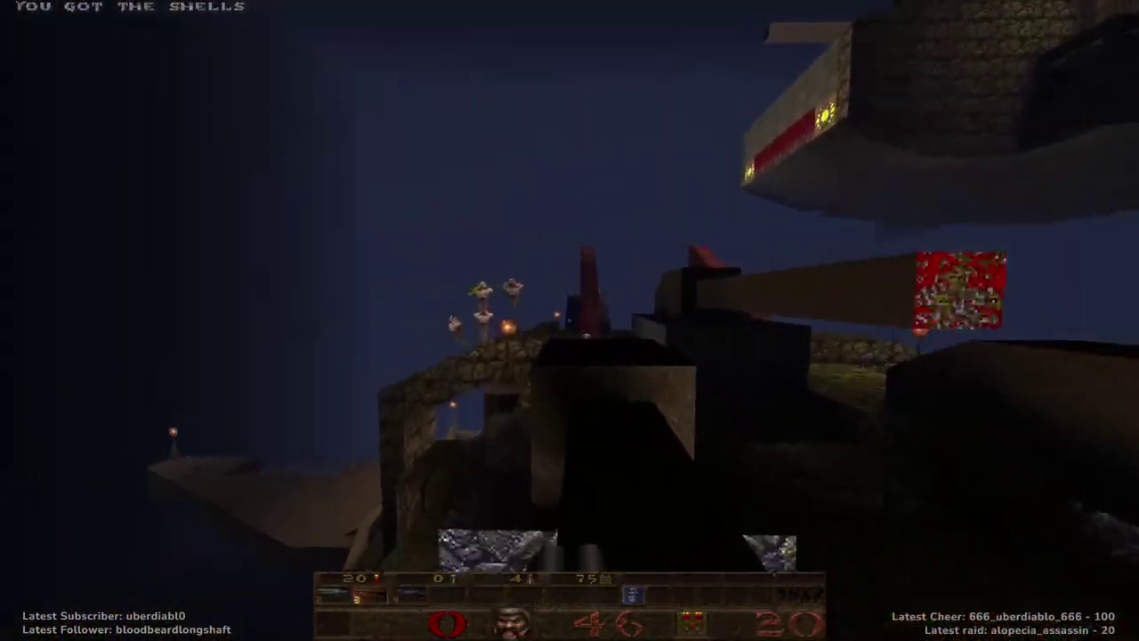
left_click(570, 321)
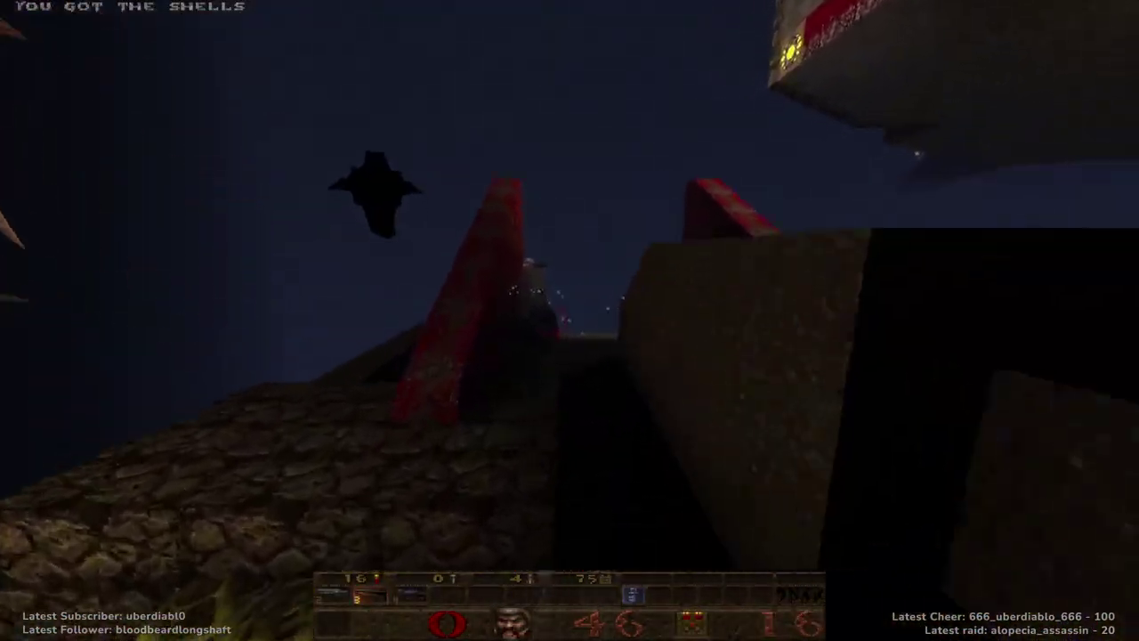
left_click(569, 320)
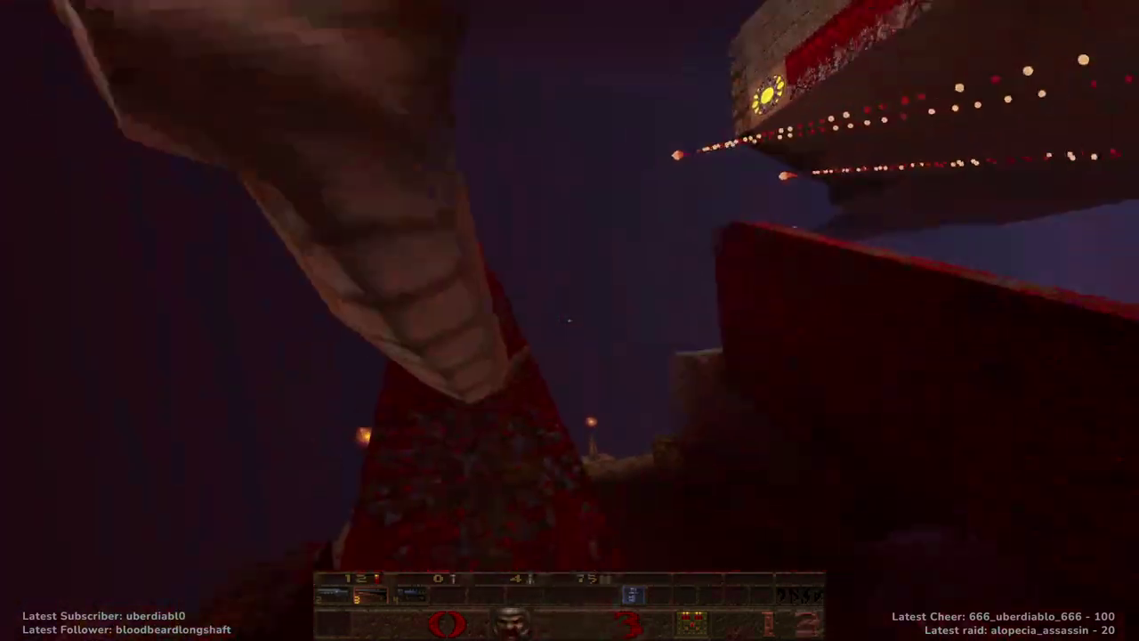
key("F9")
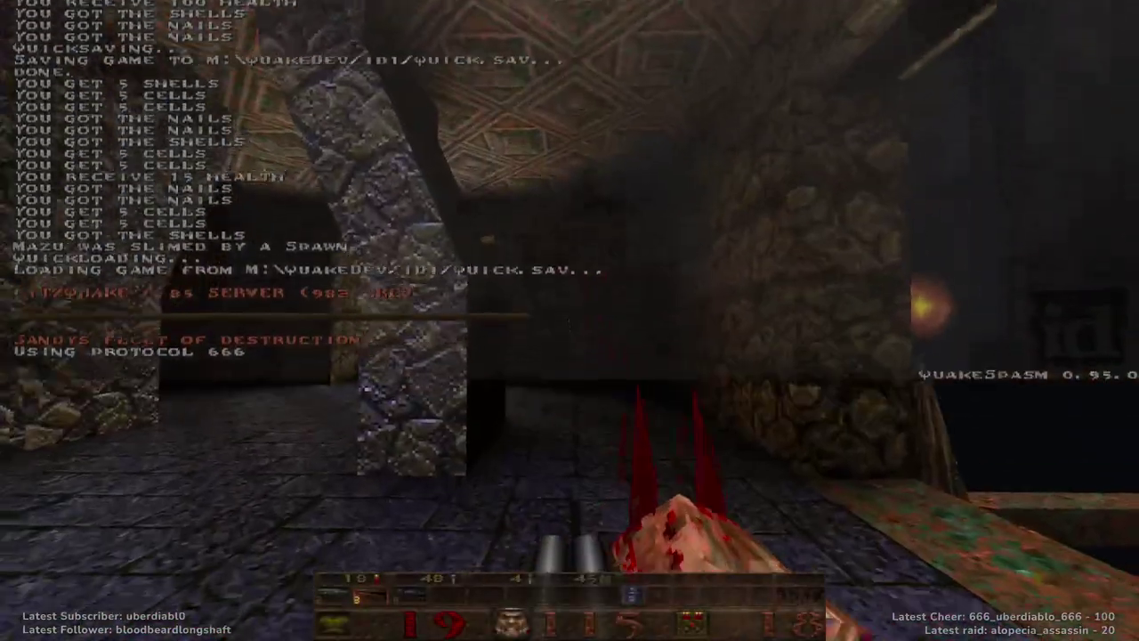
key("w")
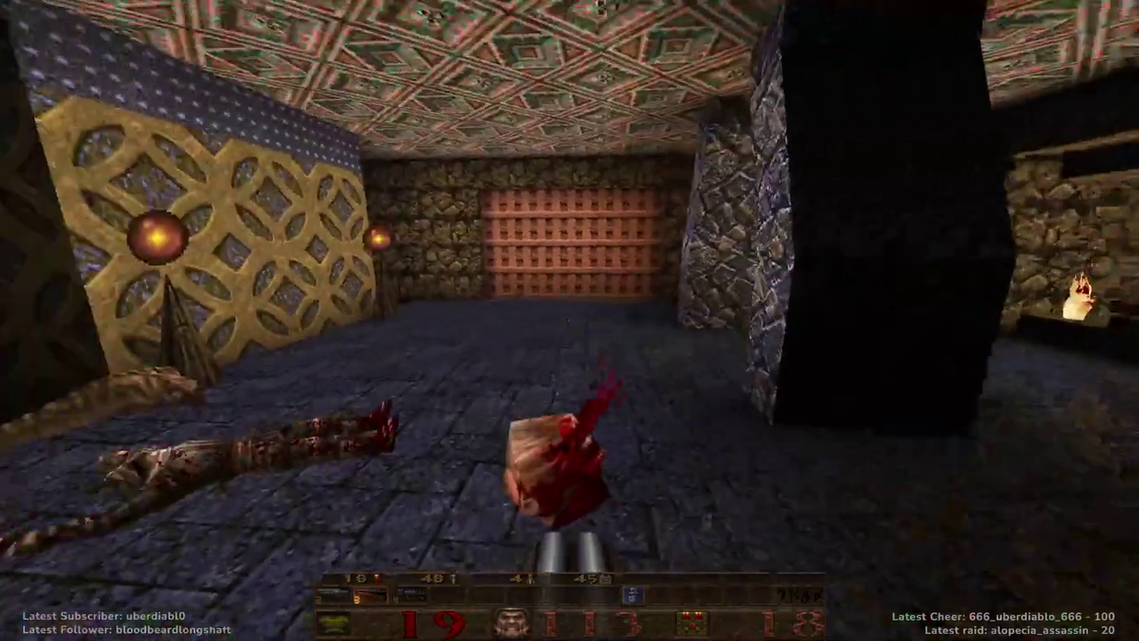
key("w")
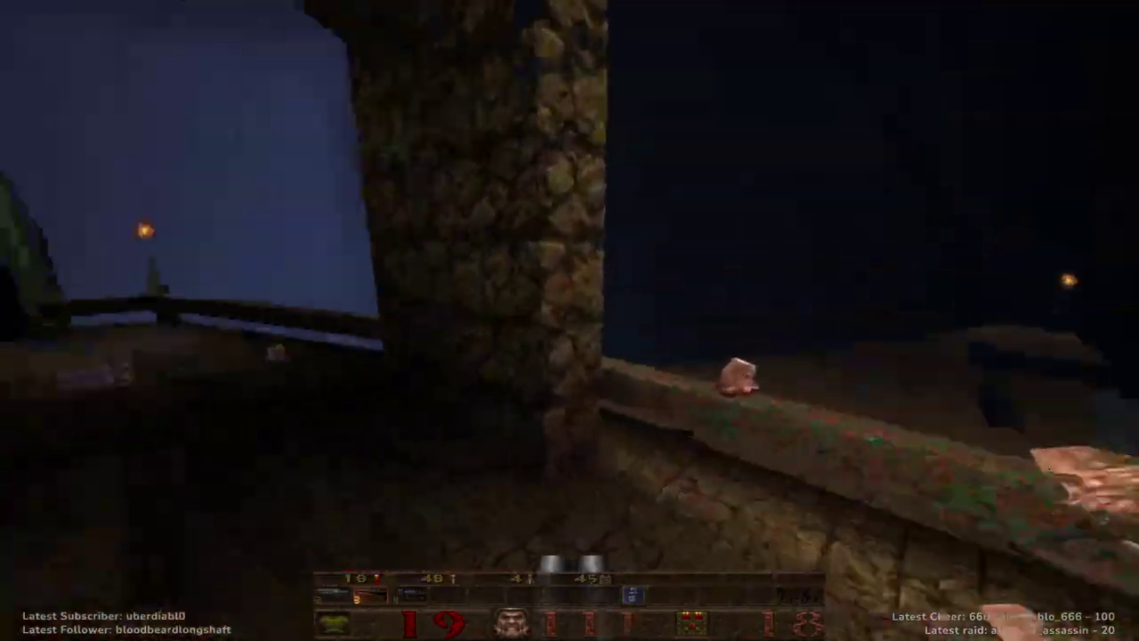
key("w")
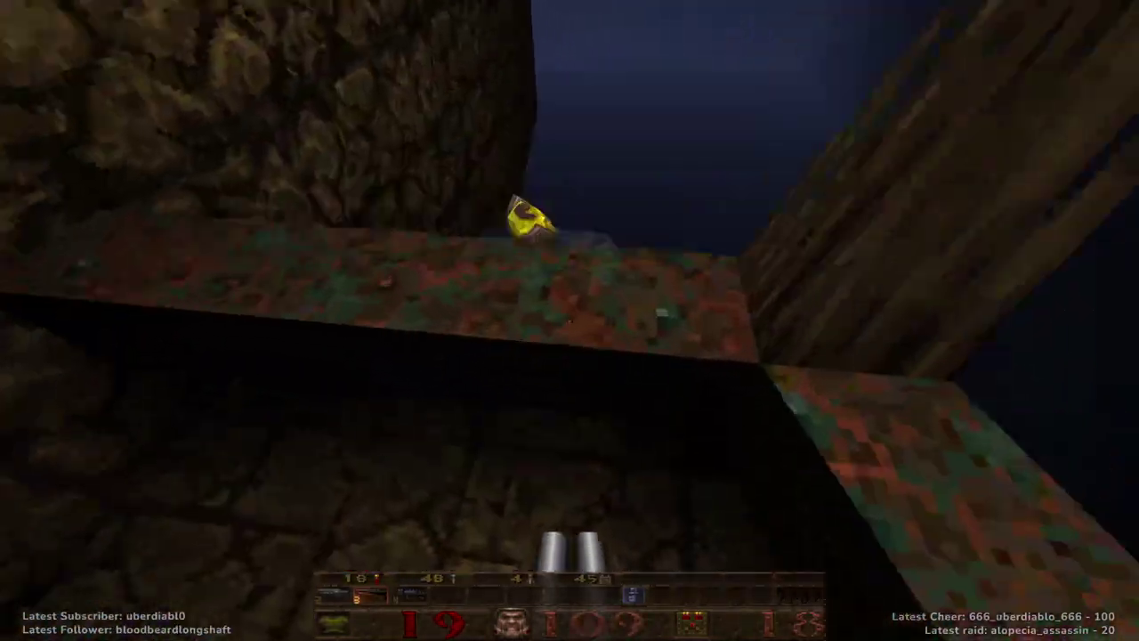
key("w")
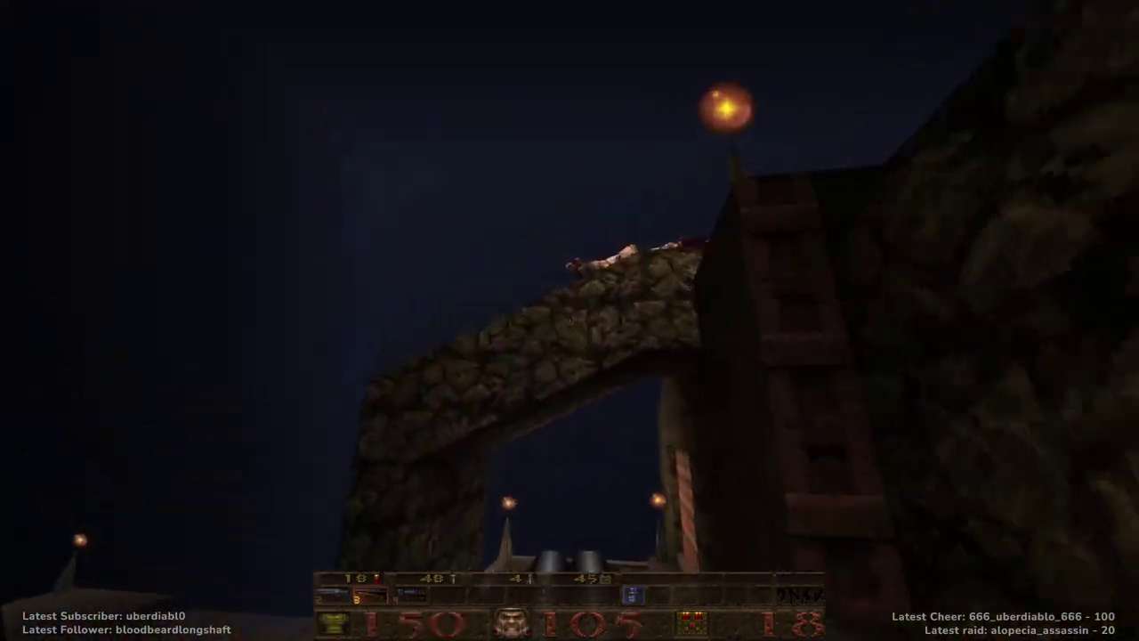
key("w")
key("w")
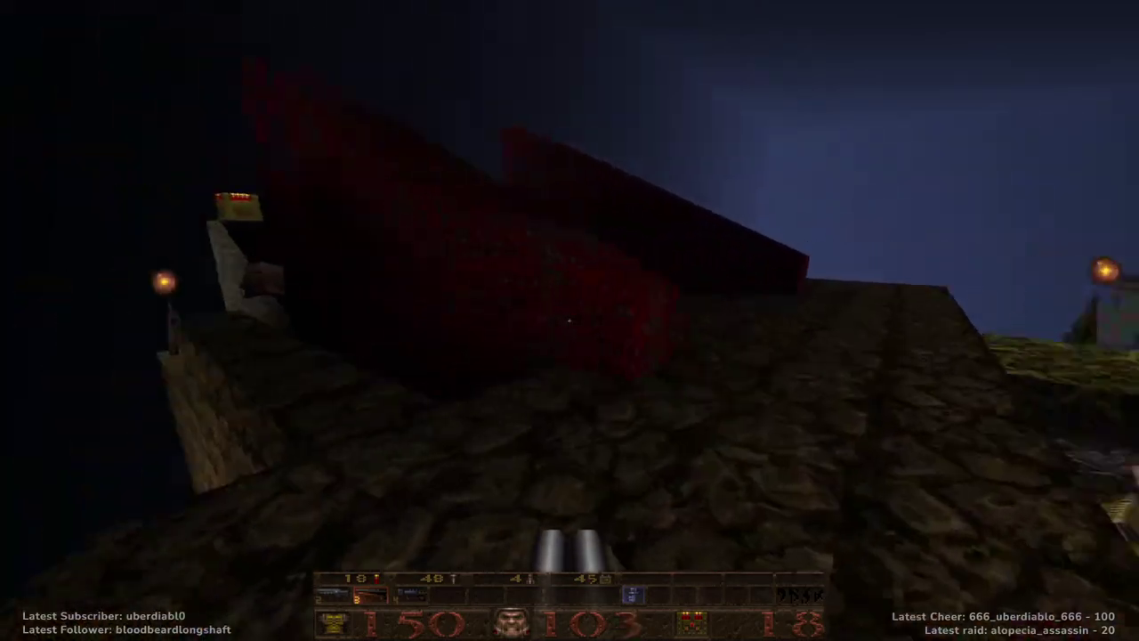
key("w")
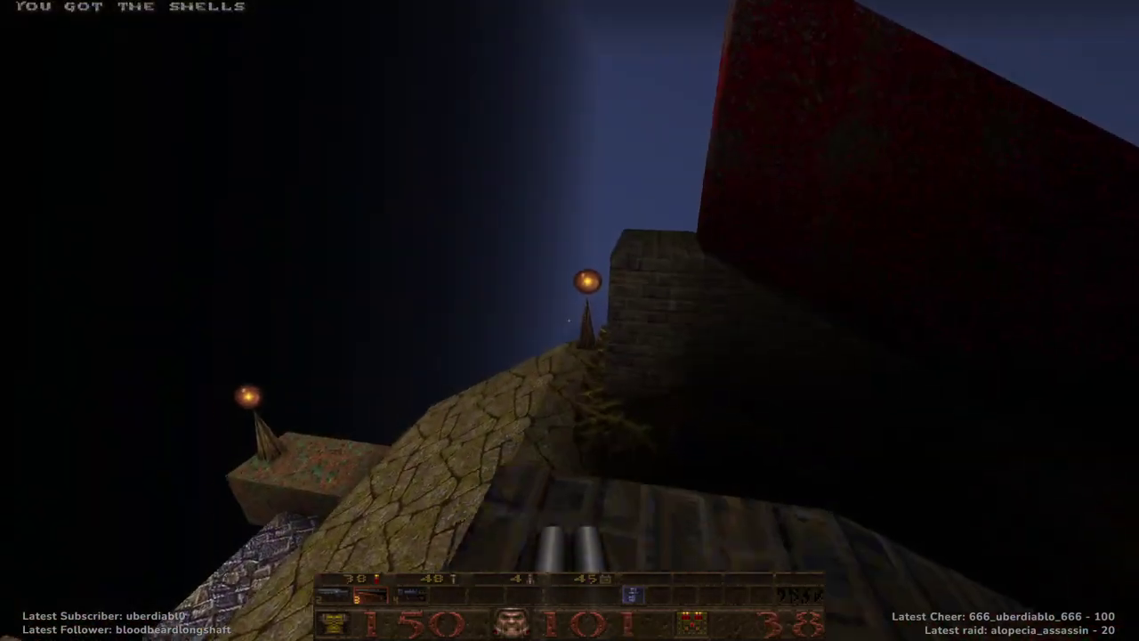
key("w")
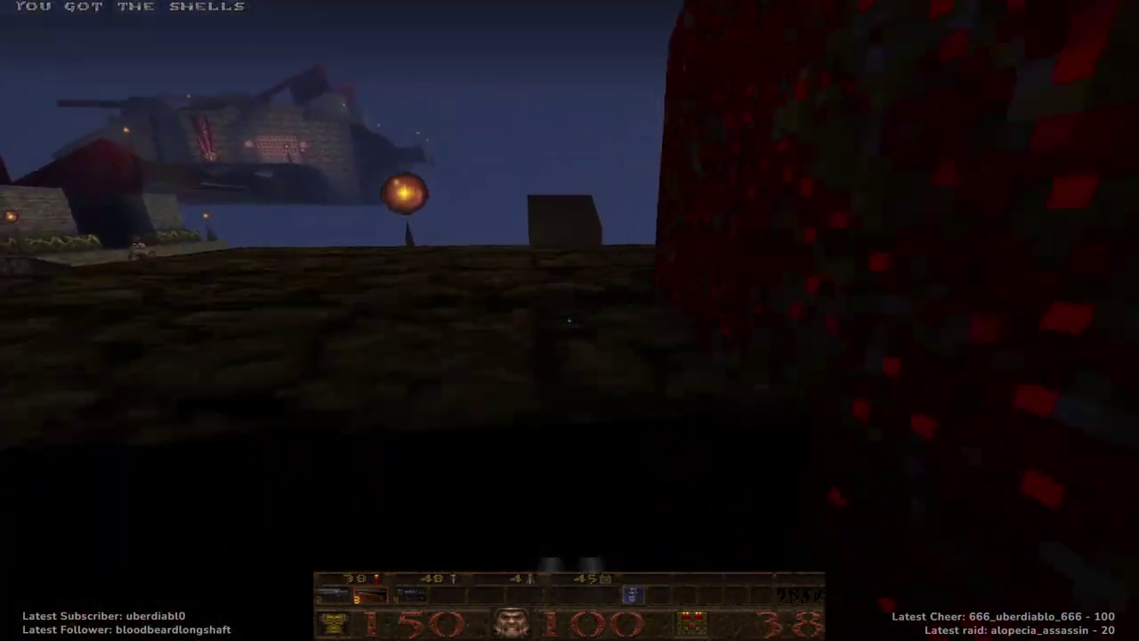
key("w")
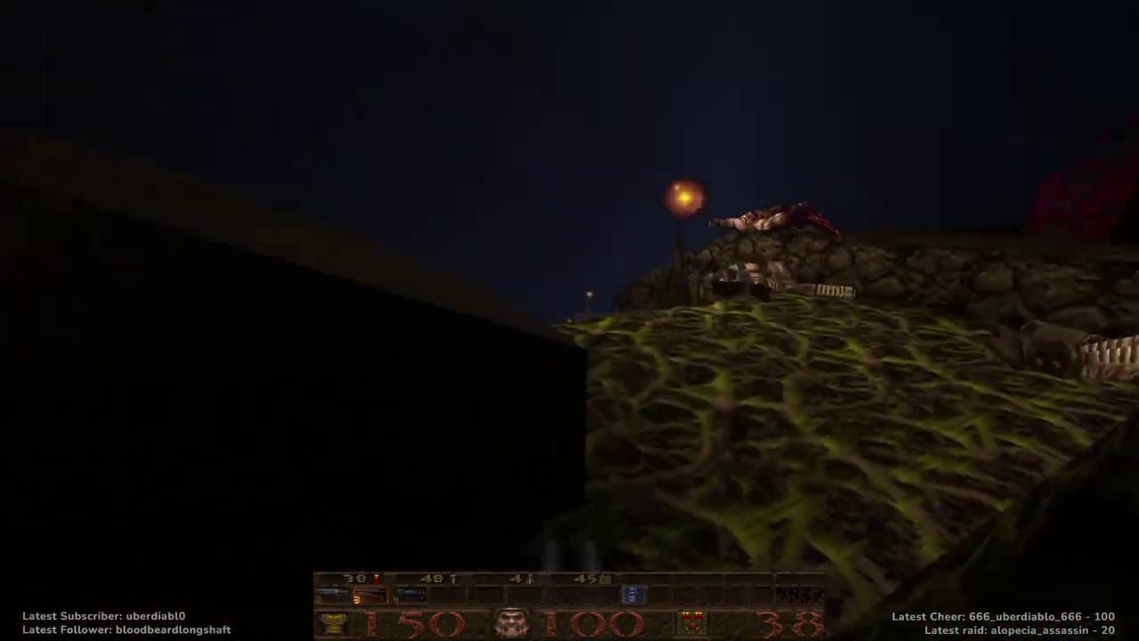
key("w")
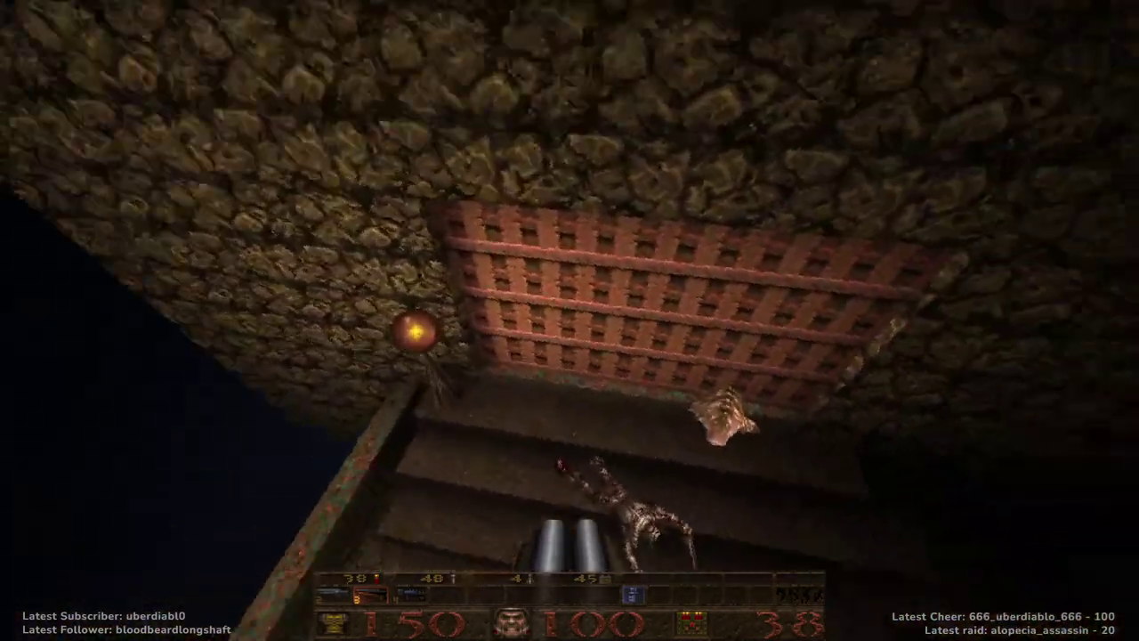
key("w")
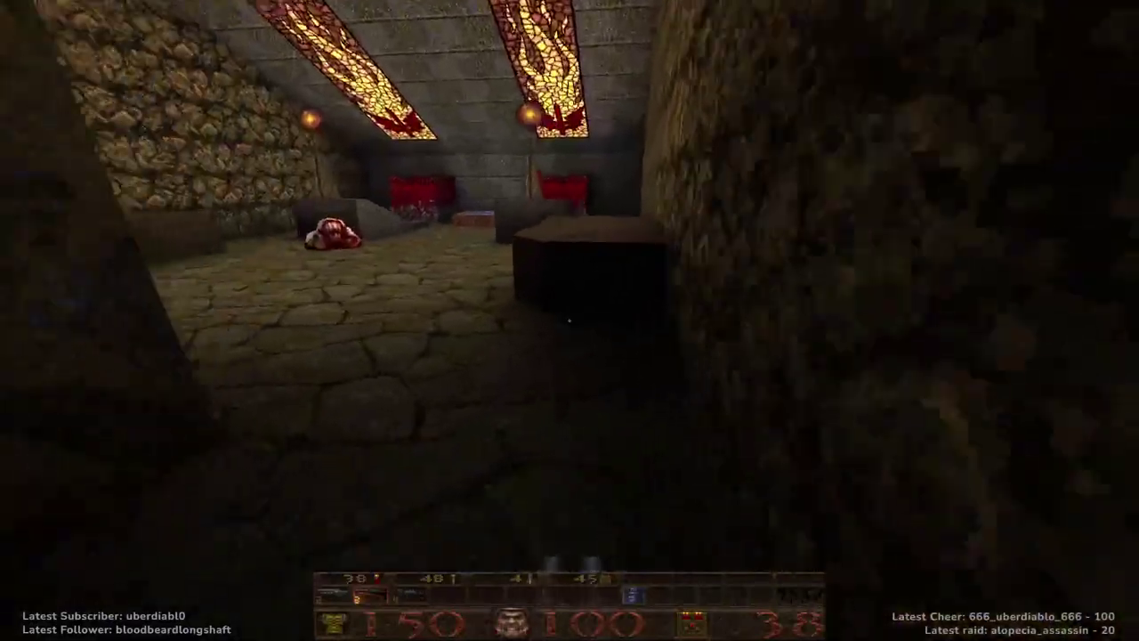
key("w")
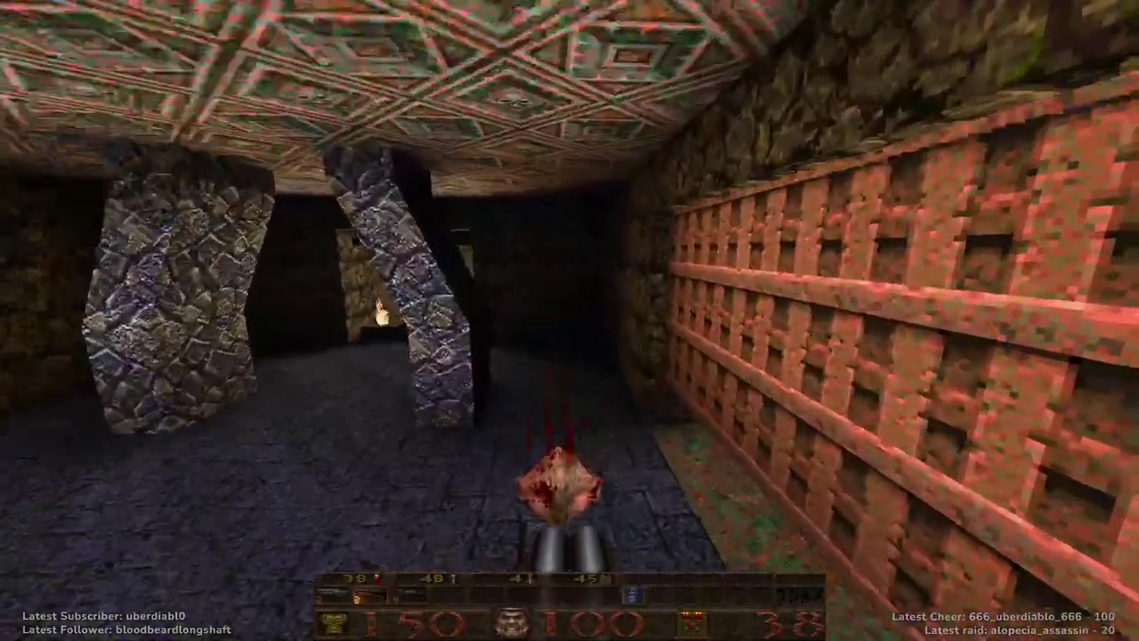
key("w")
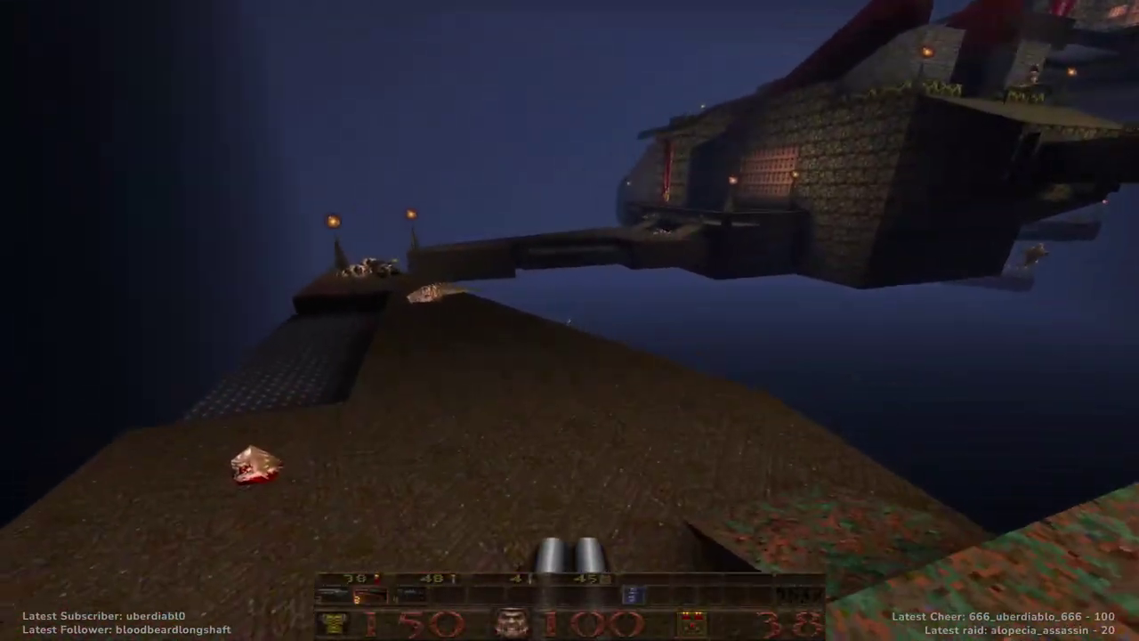
key("w")
key("w")
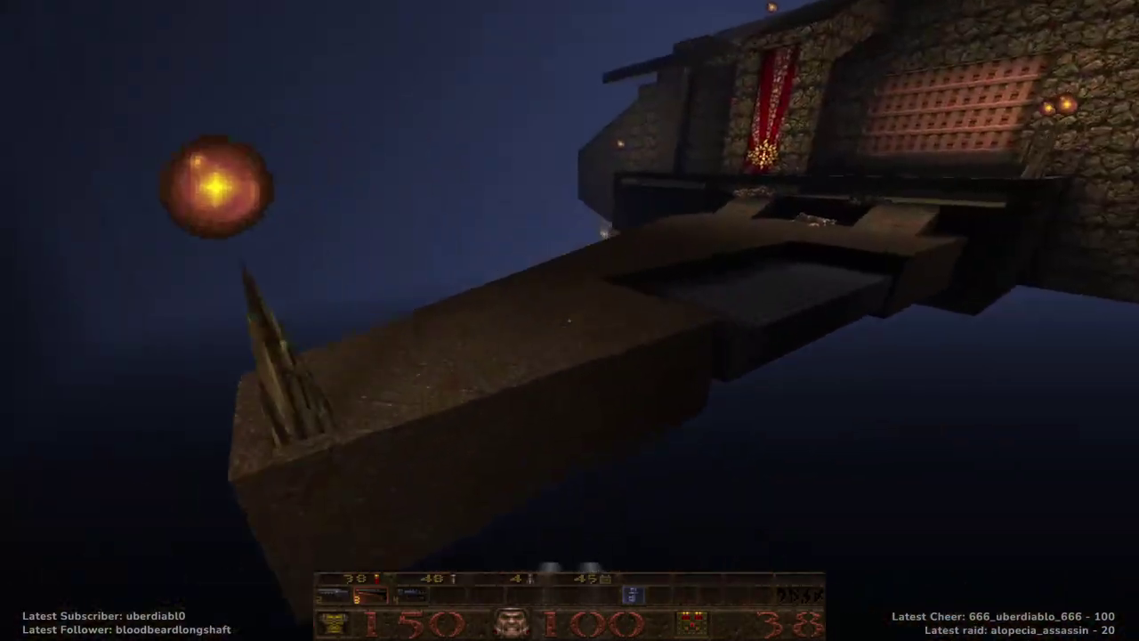
key("w")
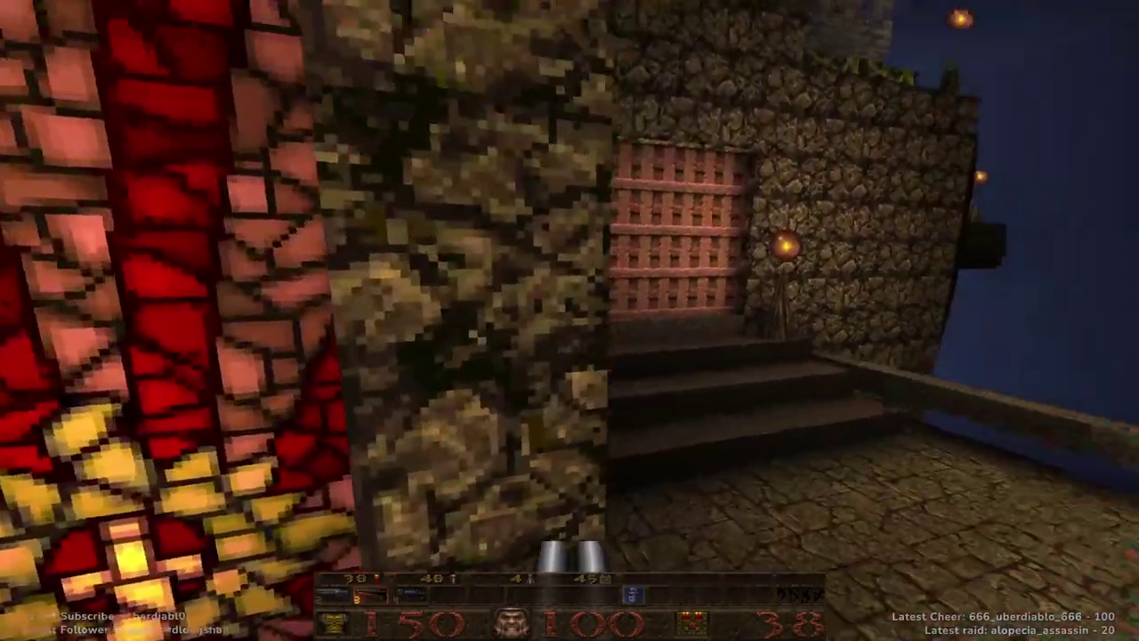
key("w")
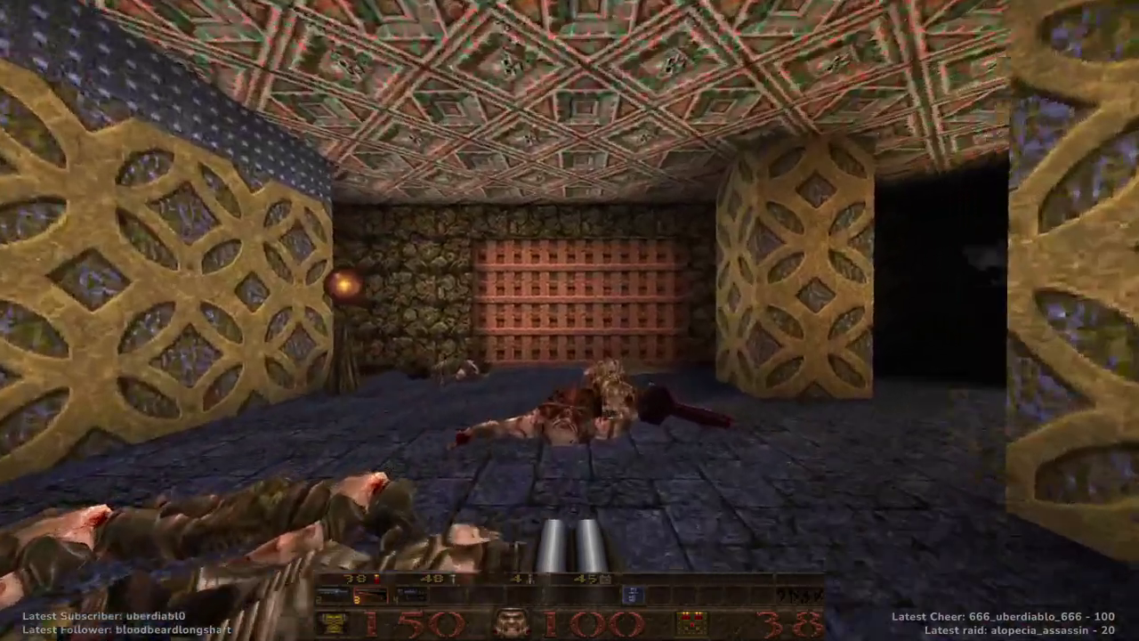
key("w")
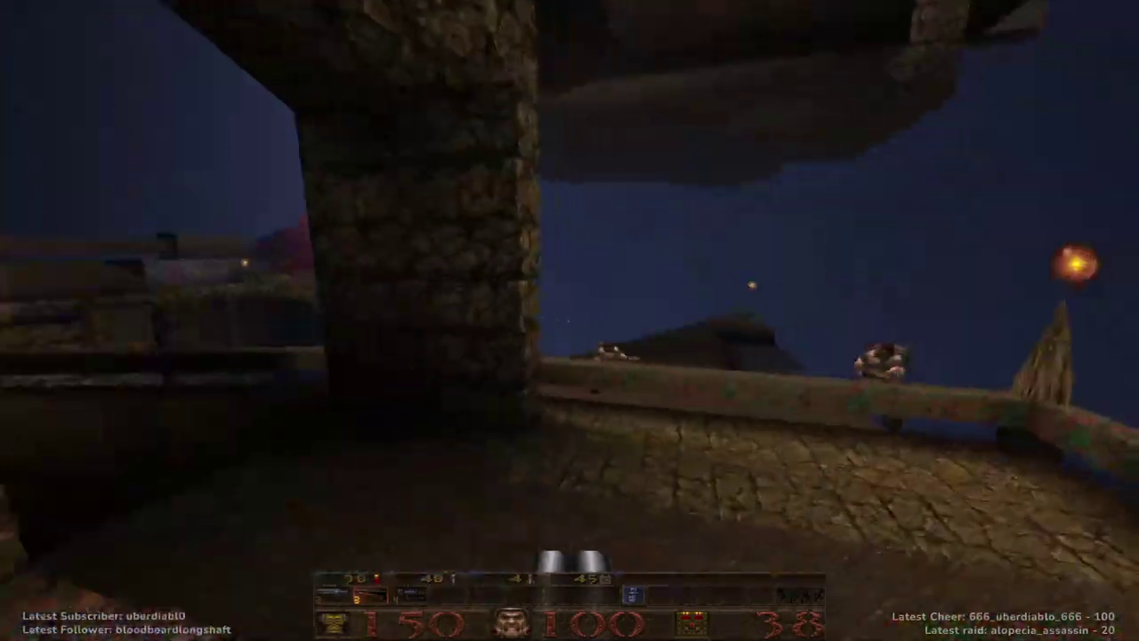
key("w")
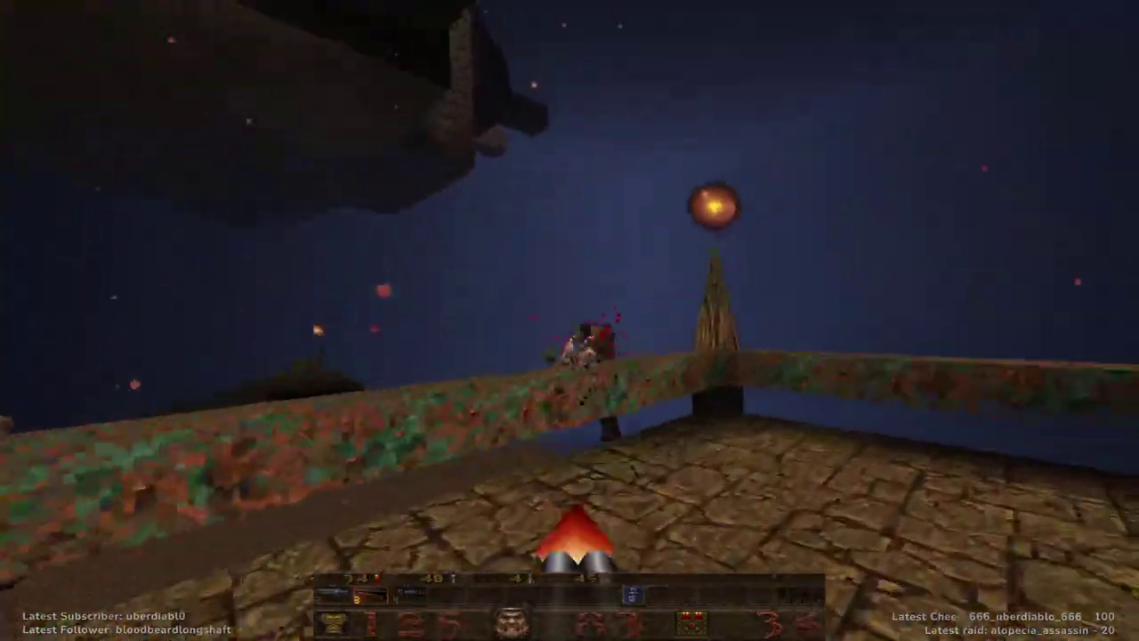
key("ctrl")
key("w")
key("ctrl")
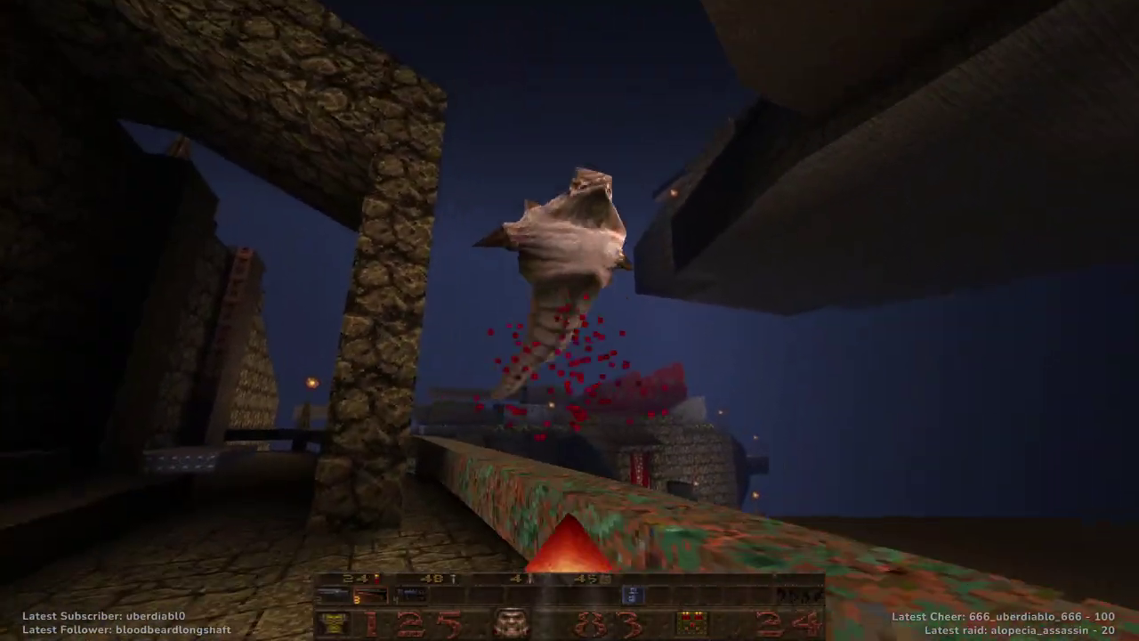
key("ctrl")
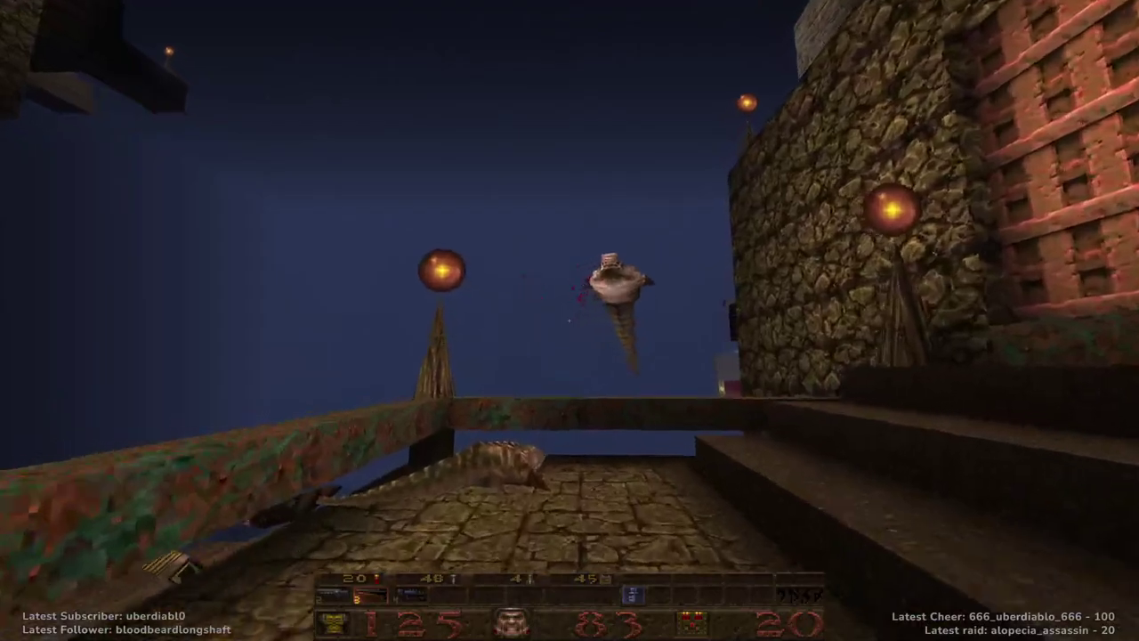
key("ctrl")
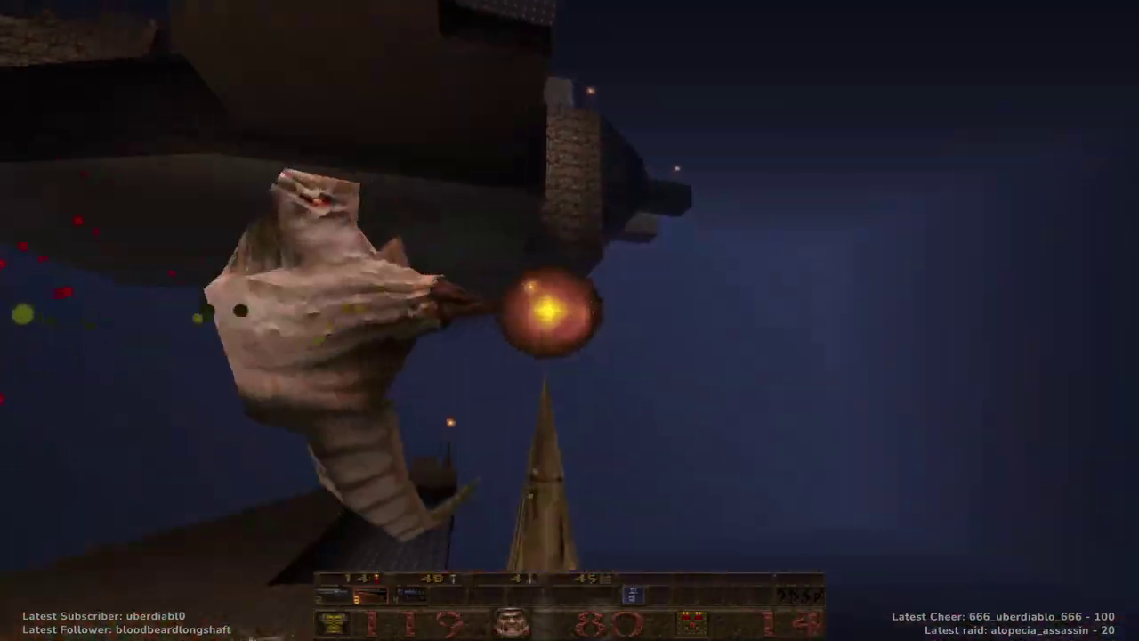
key("w")
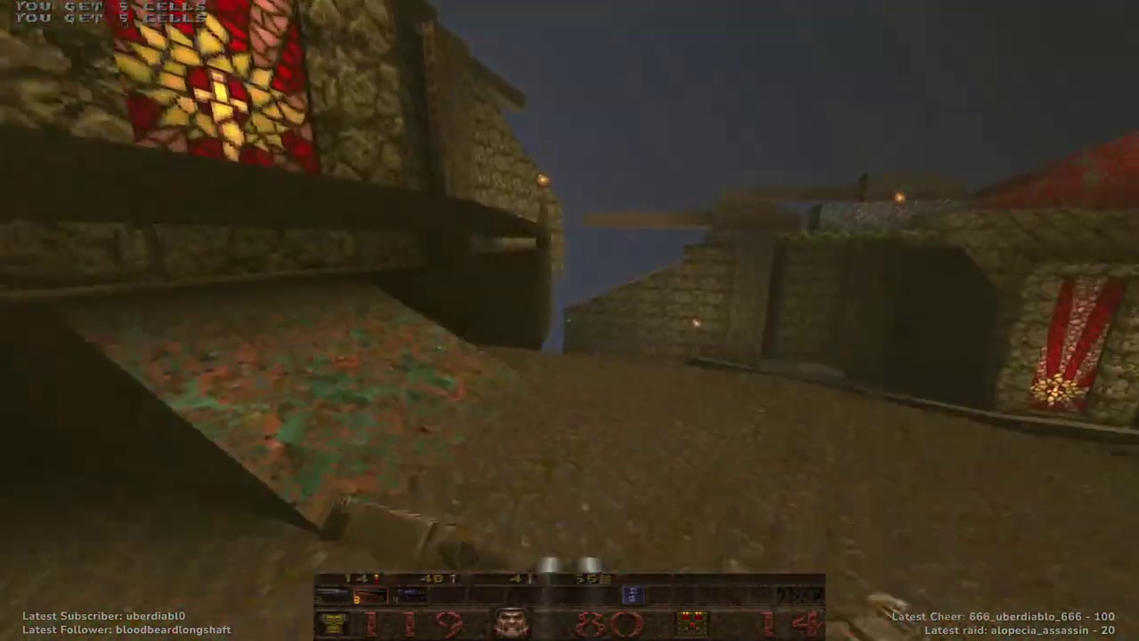
key("w")
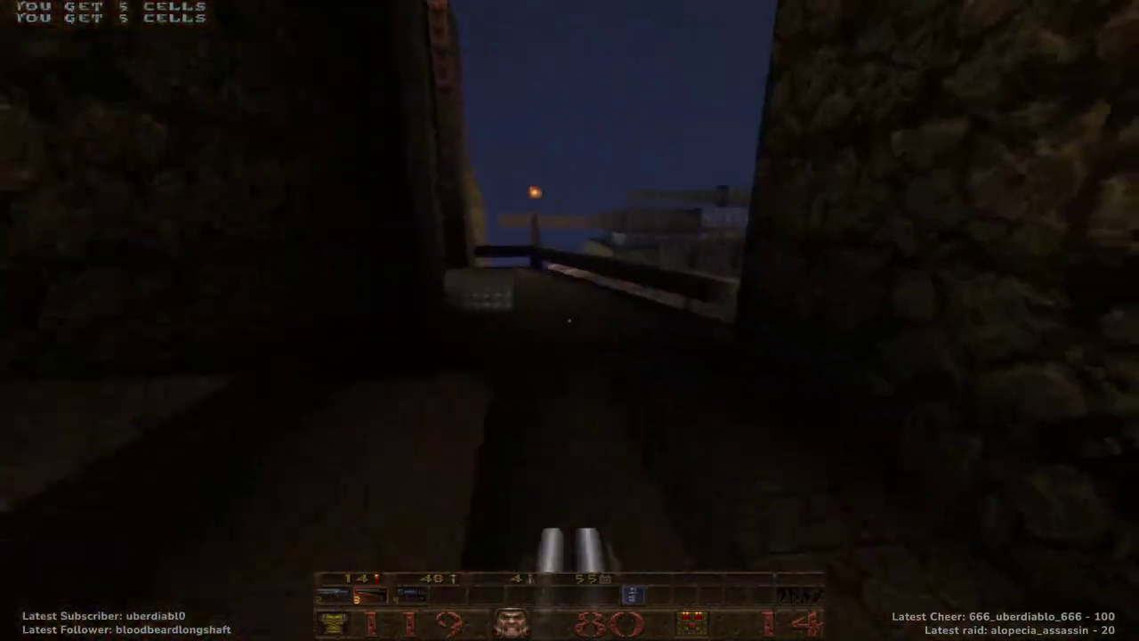
key("w")
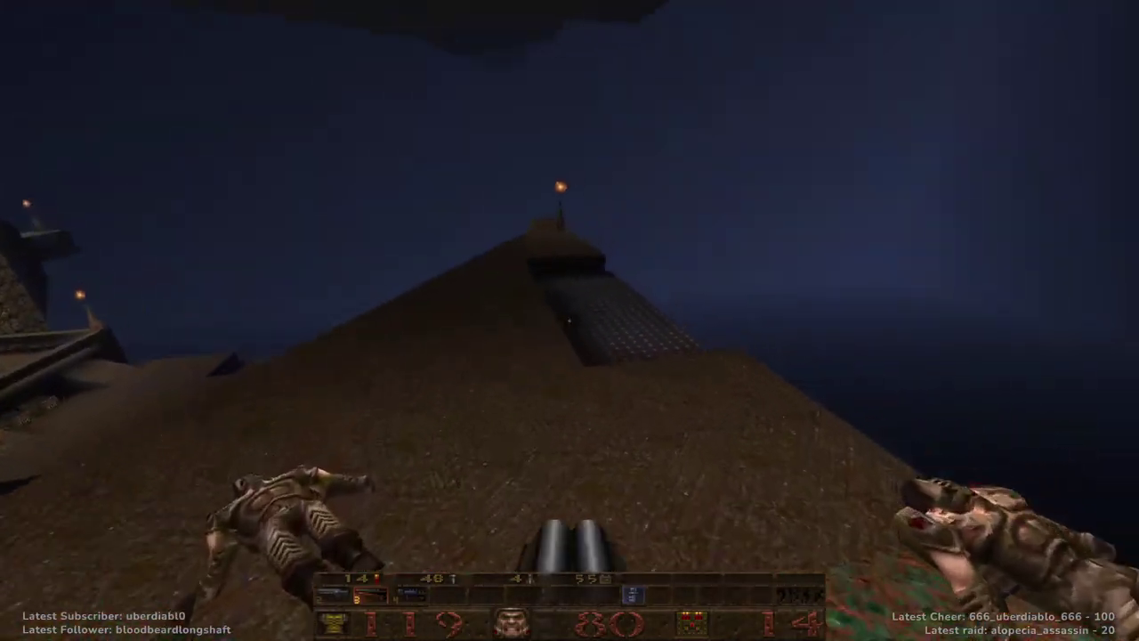
key("w")
key("4")
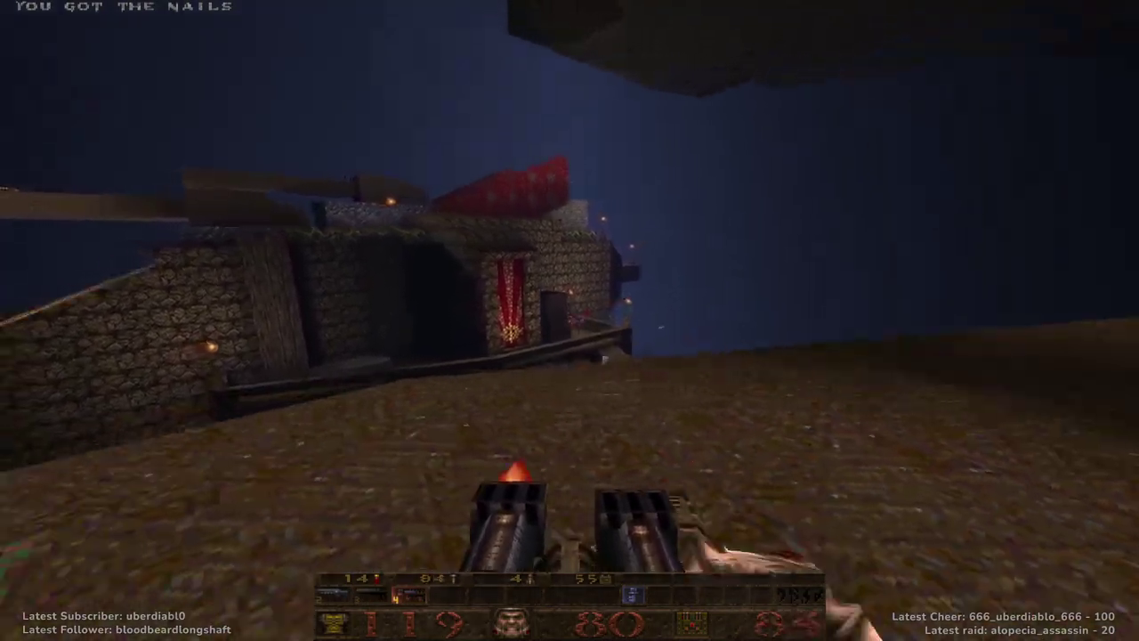
key("w")
key("w")
key("ctrl")
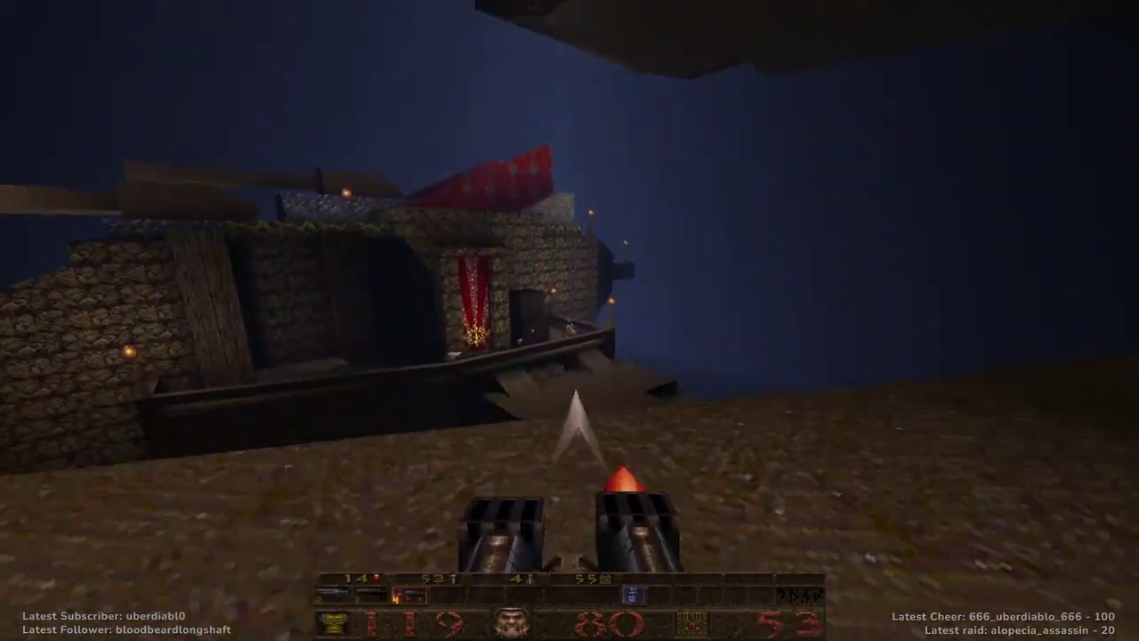
key("w")
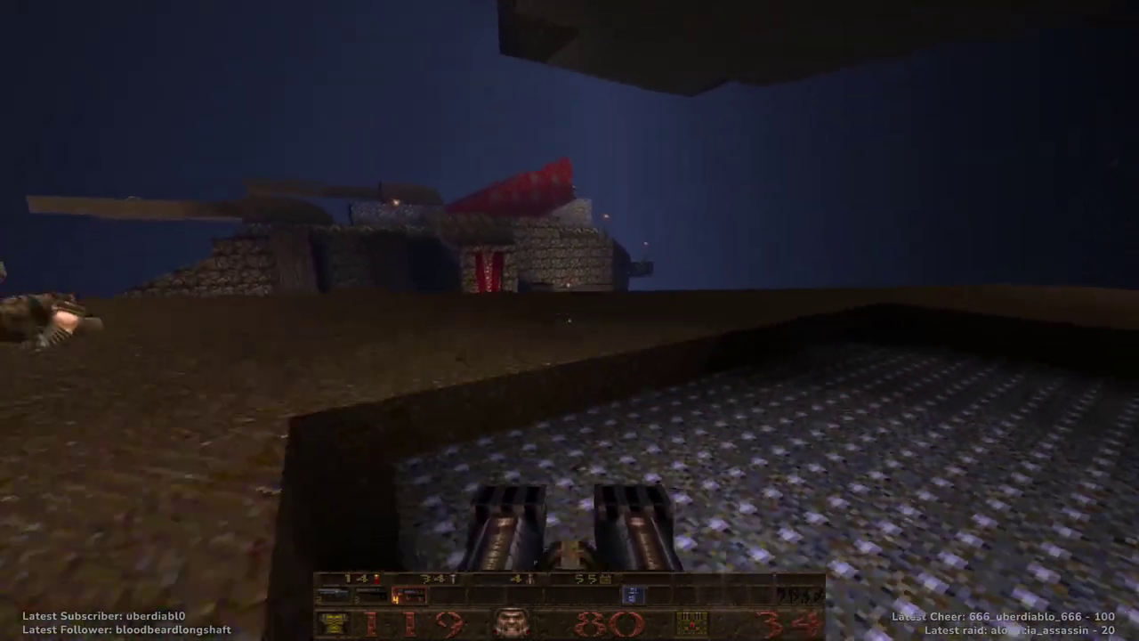
key("ctrl")
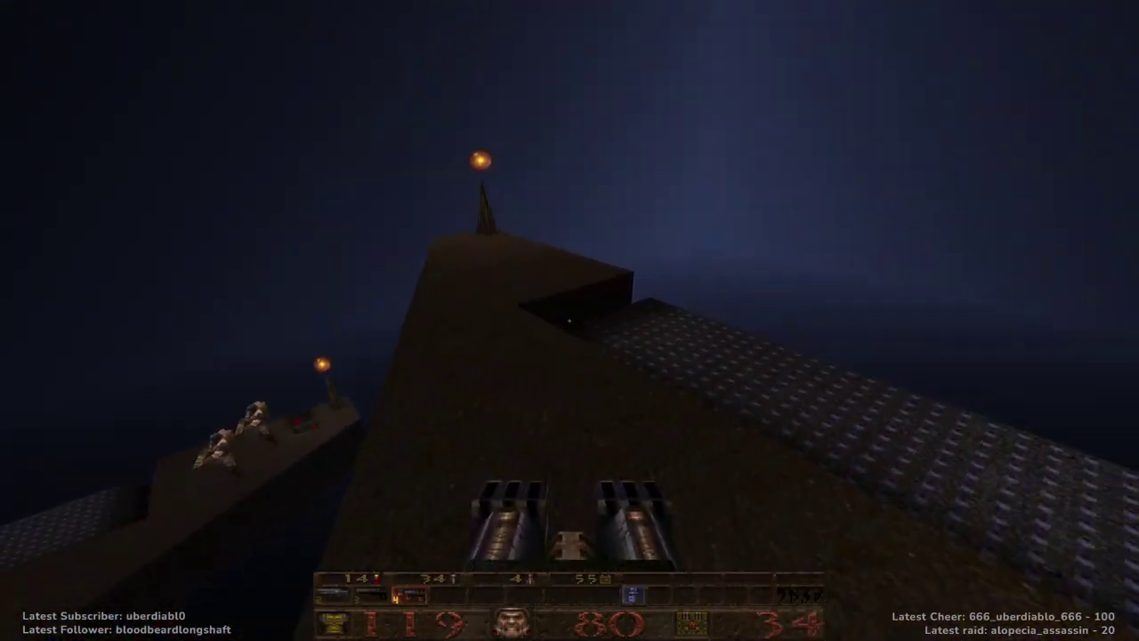
key("w")
key("ctrl")
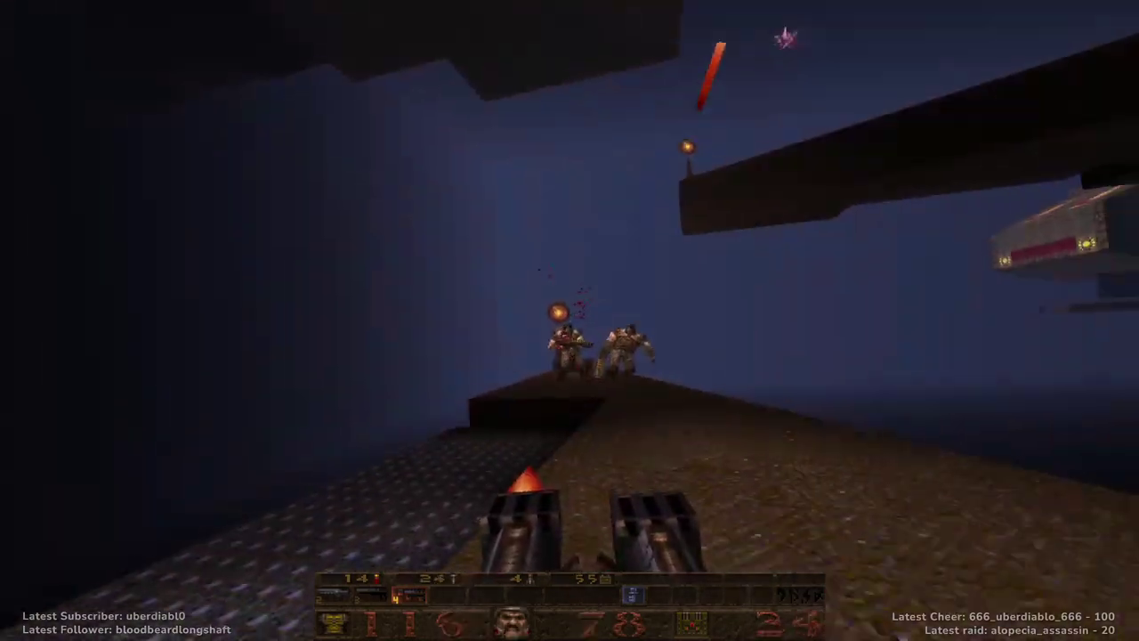
key("w")
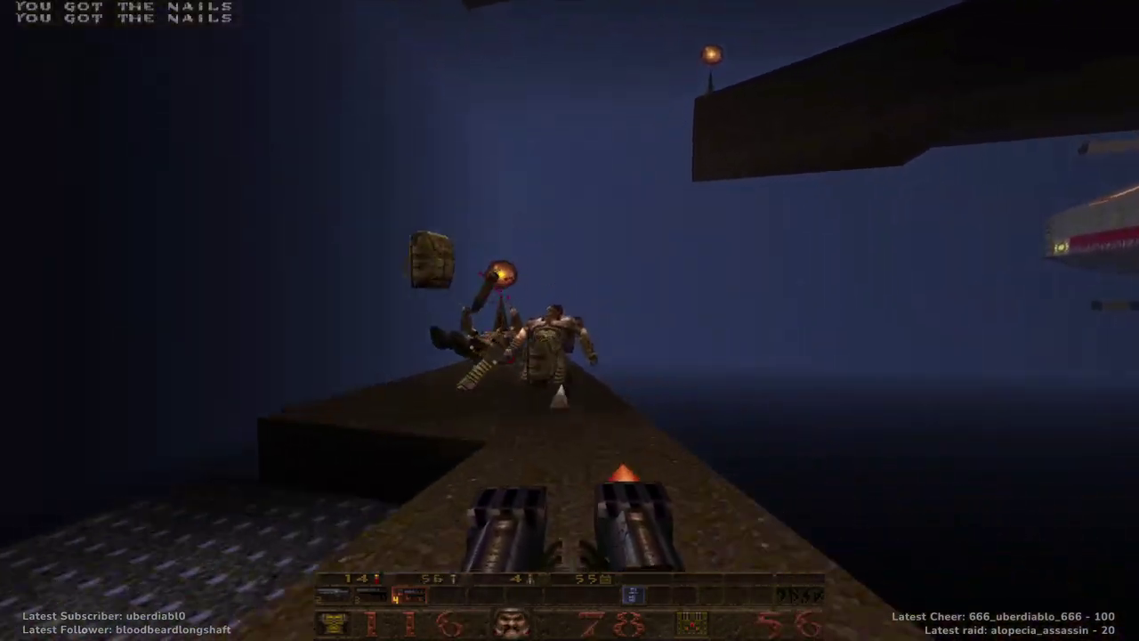
key("w")
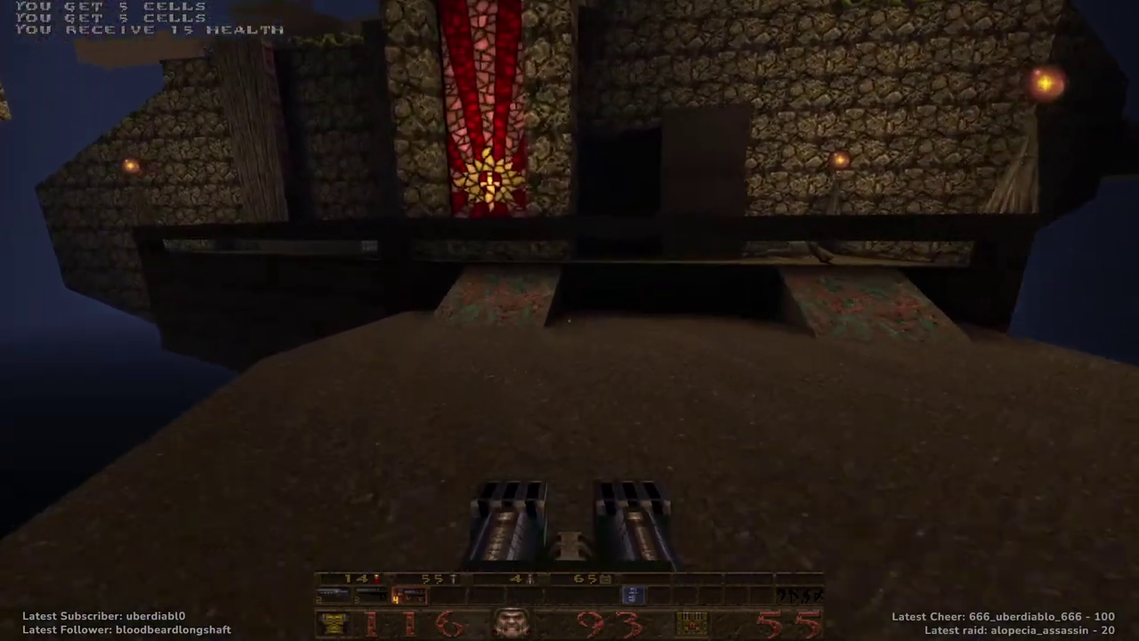
Board the stone ship over the ramps and fight the enemies around its walkway, shooting the flying Scrags with the nailgun.
key("w")
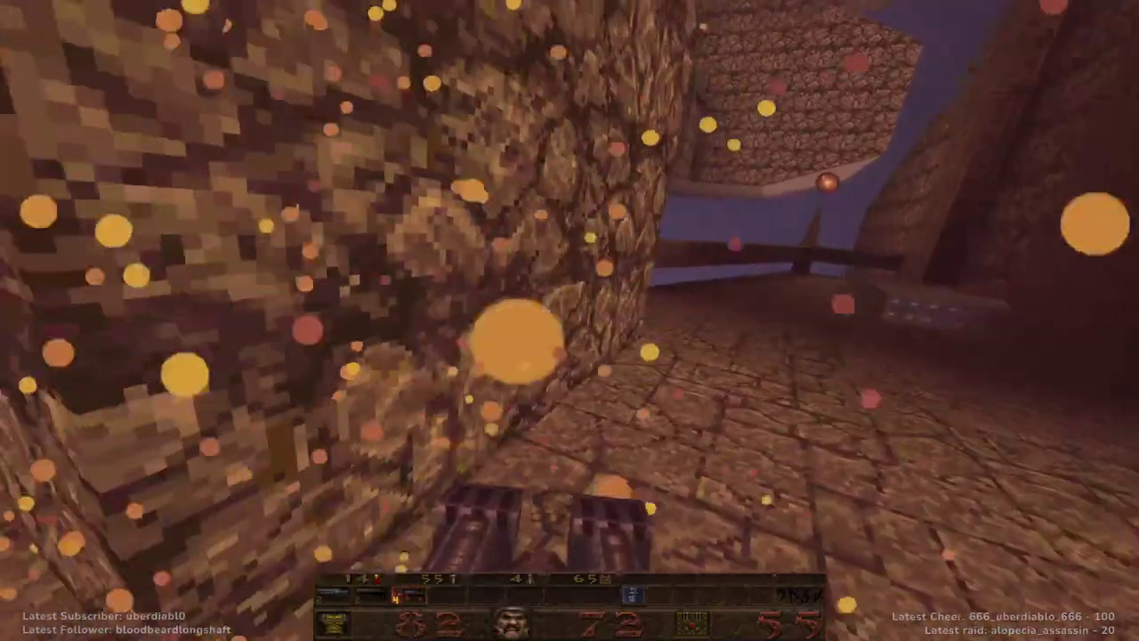
key("w")
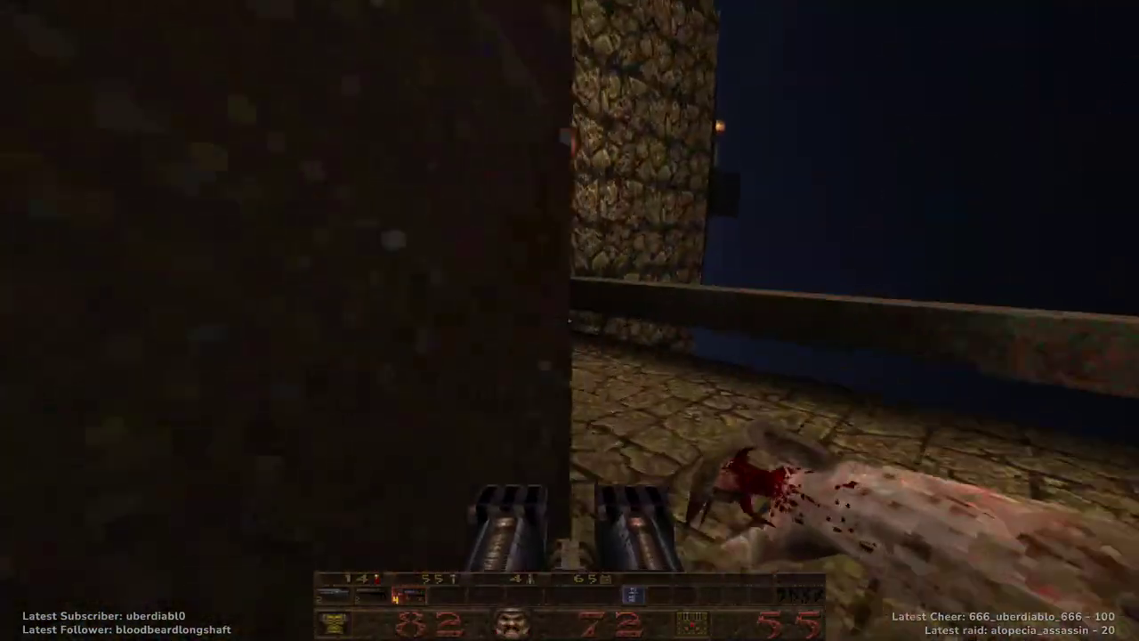
key("w")
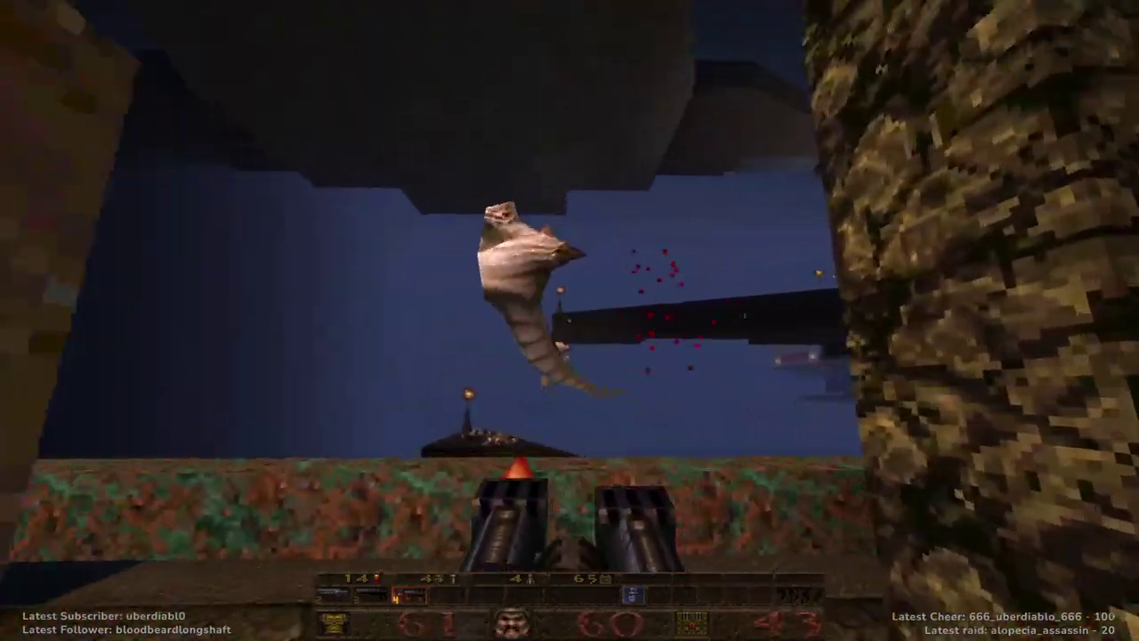
key("w")
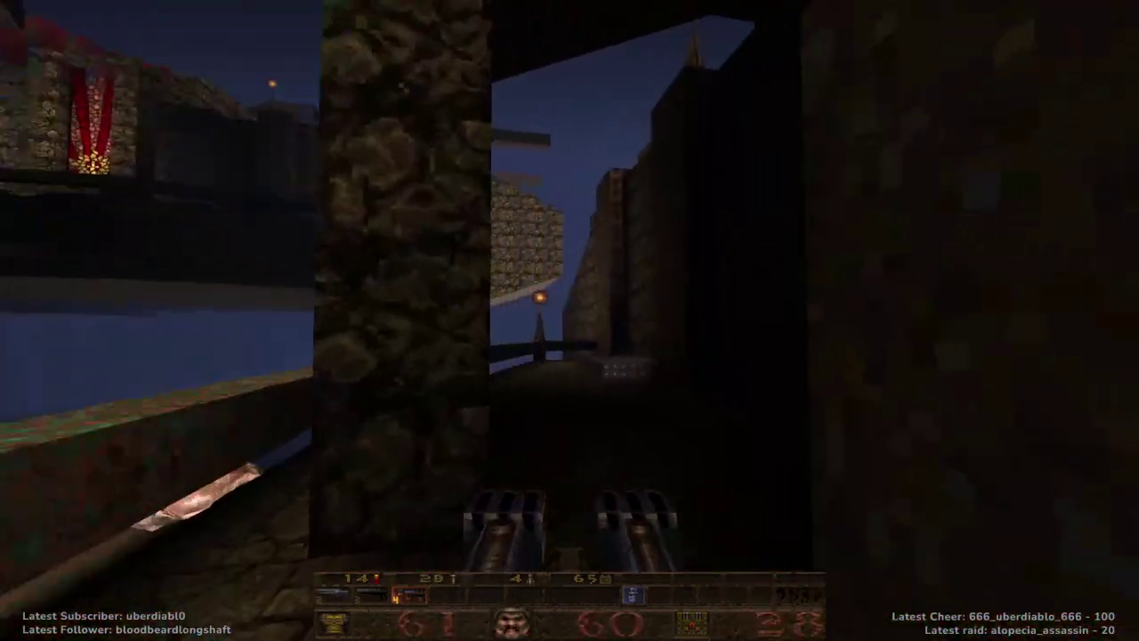
Climb the ladder on the stone wall and follow the mossy upper deck towards the red structure.
key("w")
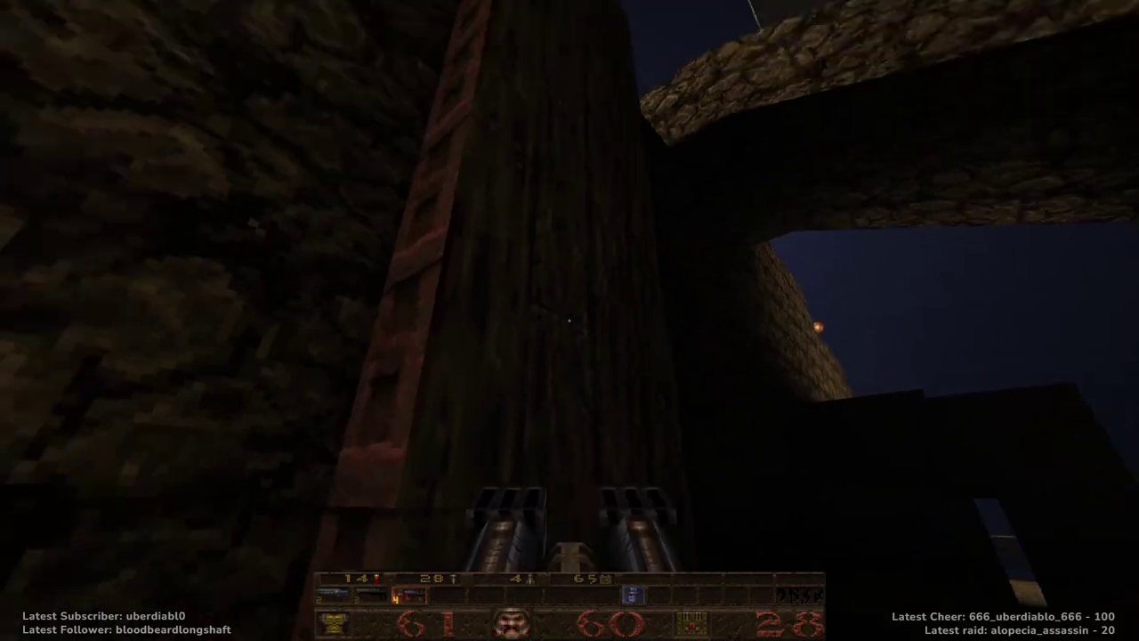
key("w")
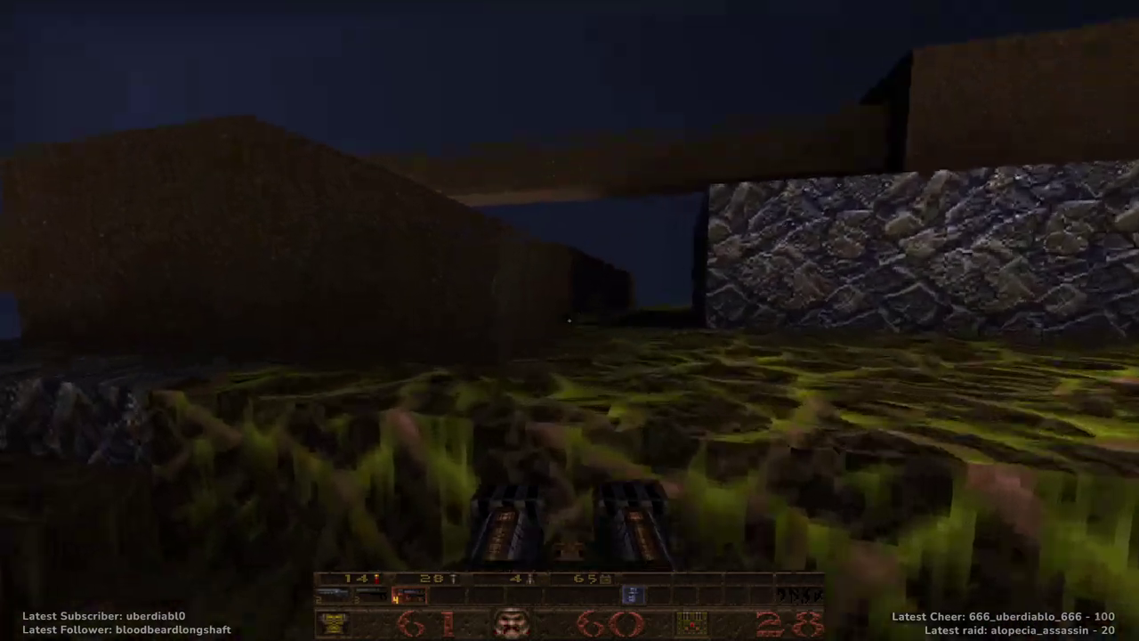
key("w")
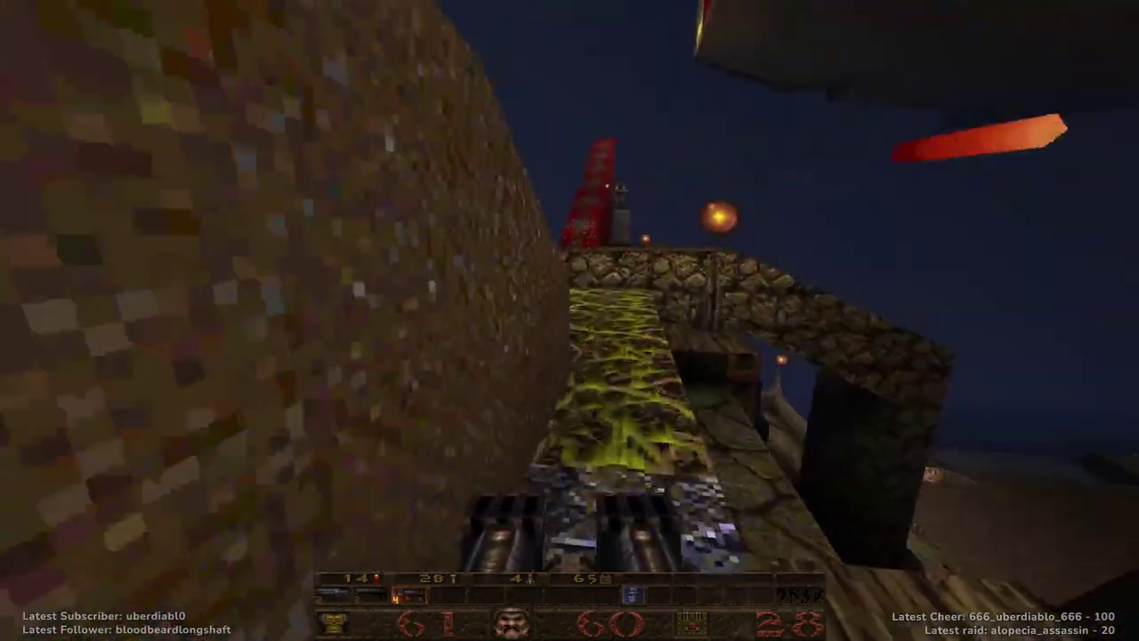
Kill the Enforcer on the ledge beside the red structure and collect the health and cells.
key("w")
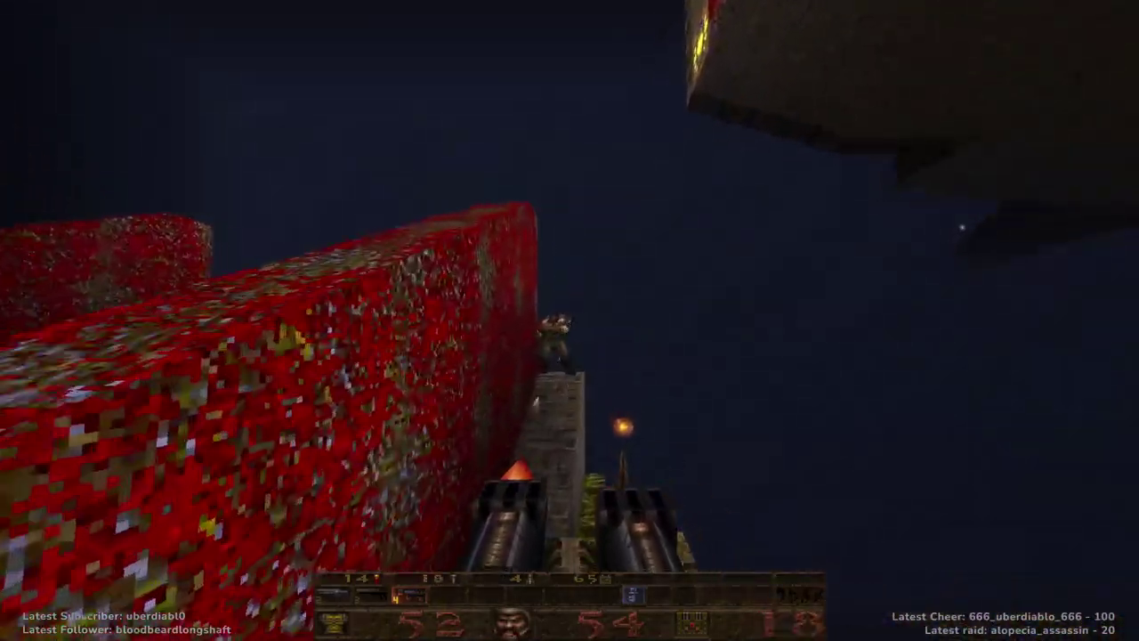
key("w")
key("w")
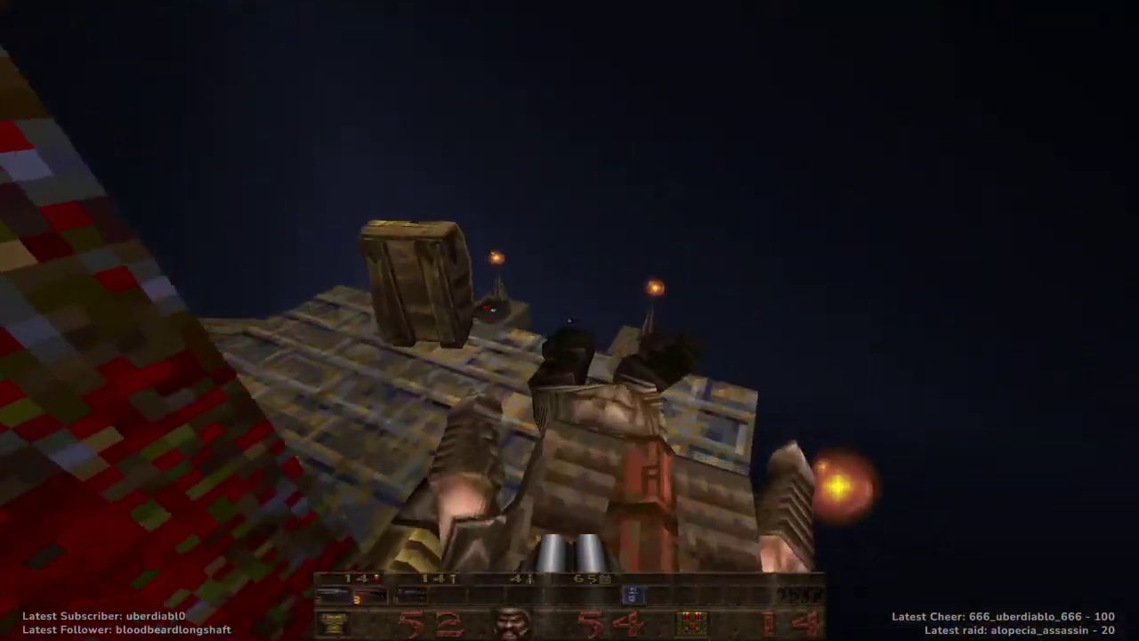
key("w")
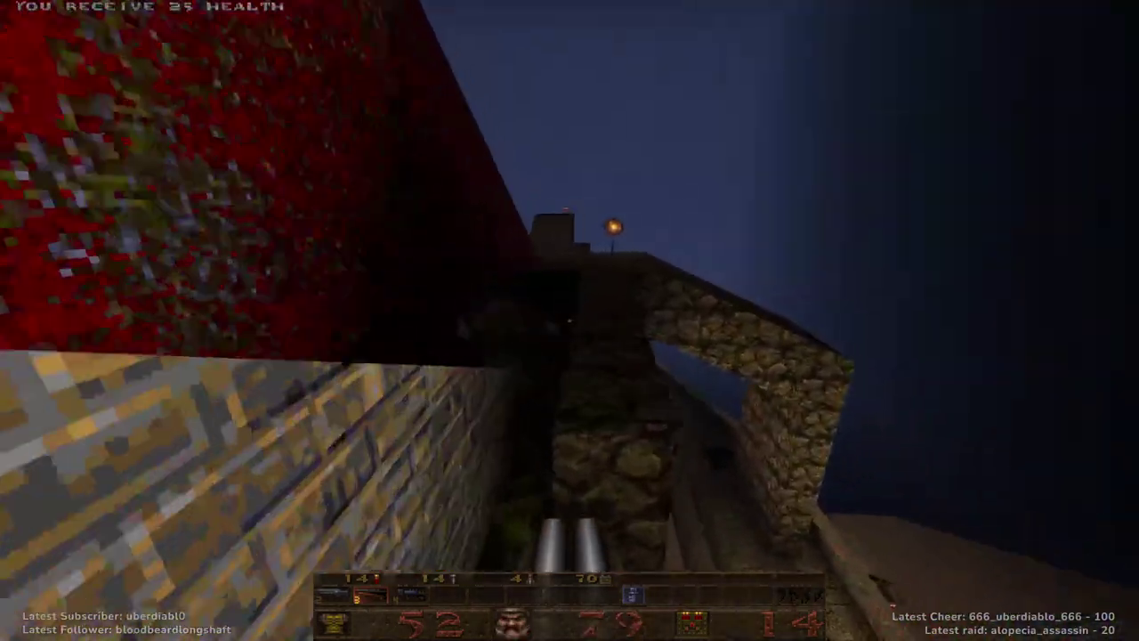
Shoot the enemies on the mossy upper deck with the double-barrelled shotgun and pick up the shells.
left_click(570, 320)
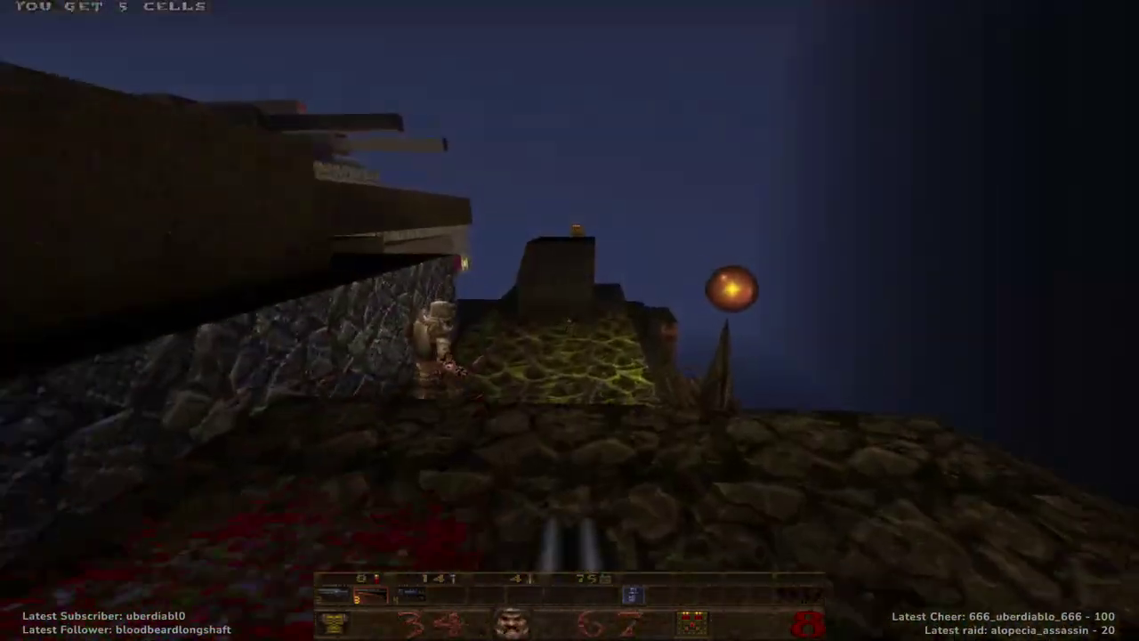
left_click(569, 321)
left_click(570, 320)
left_click(569, 320)
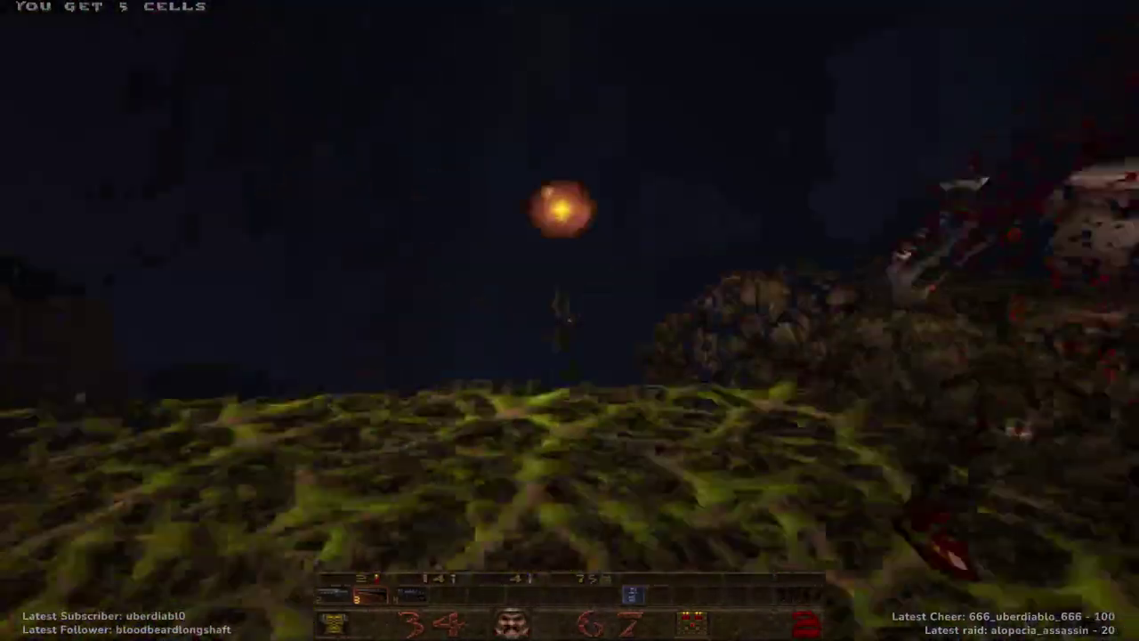
key("w")
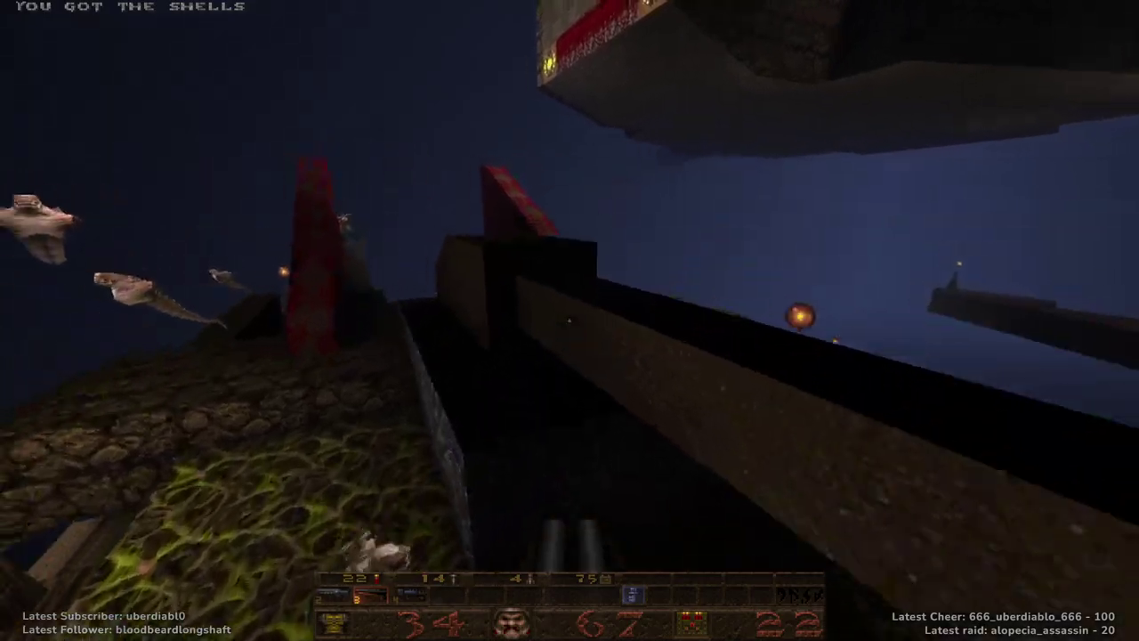
Kill the Enforcer on the narrow ledge beside the red wall with the double-barrelled shotgun and take the dropped cells.
left_click(570, 321)
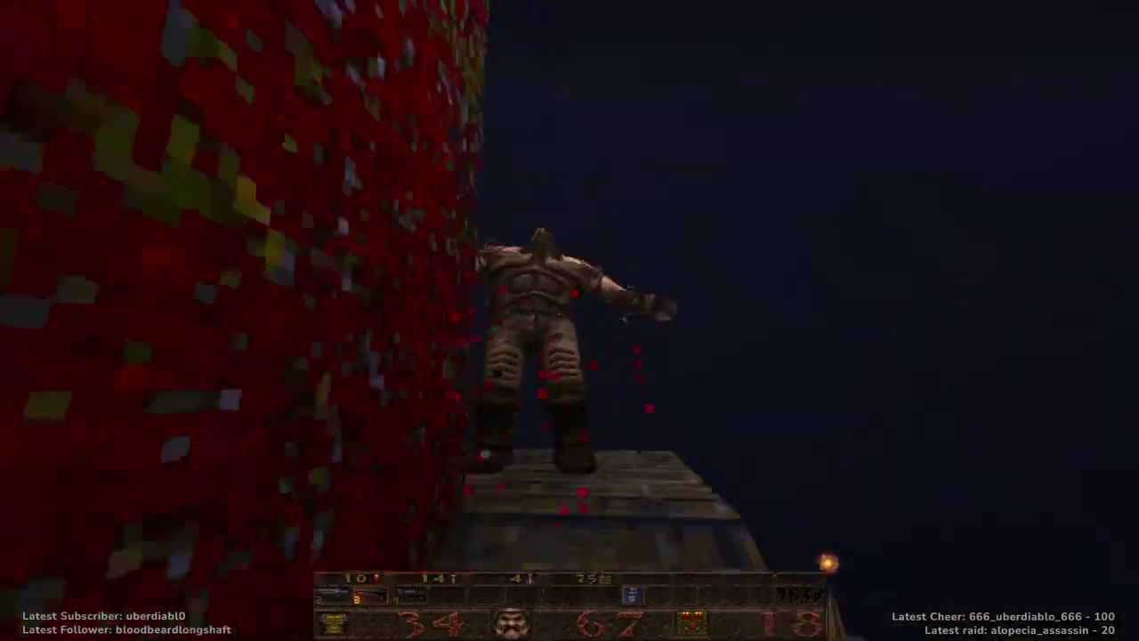
left_click(569, 320)
left_click(570, 320)
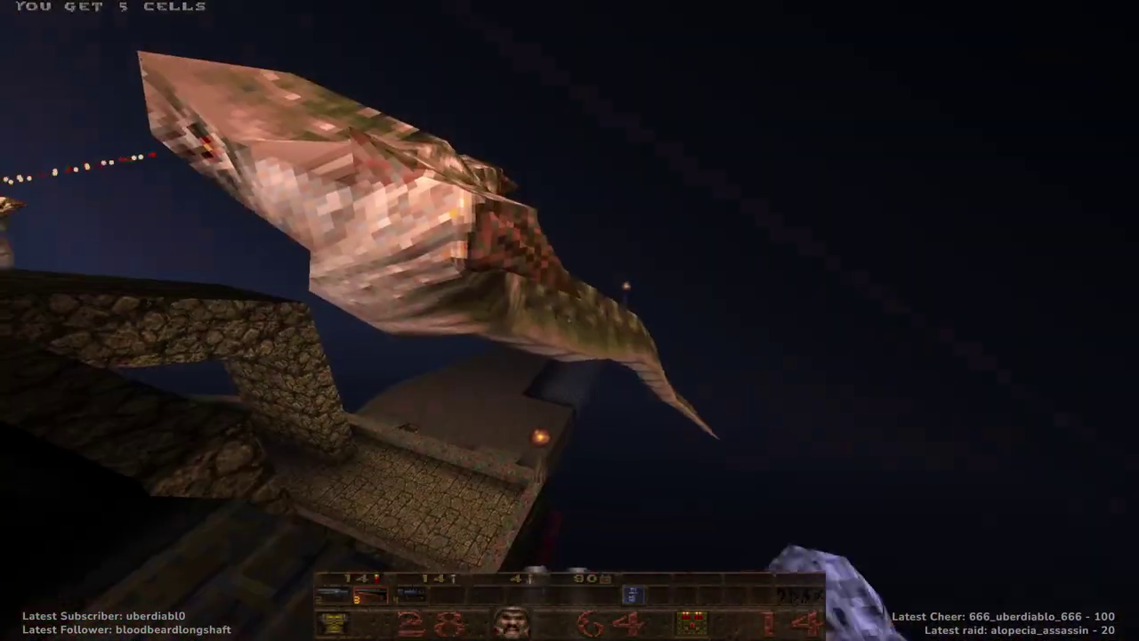
Cross the brown lower deck, pick up the shells and the Grenade Launcher, and switch back to the double-barrelled shotgun.
key("w")
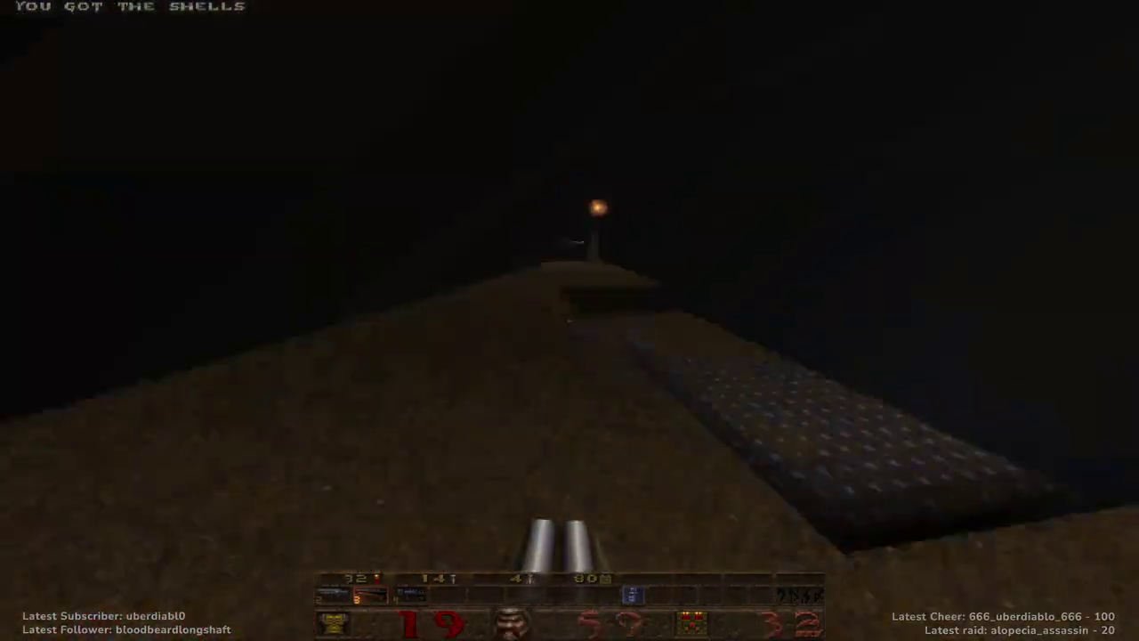
key("w")
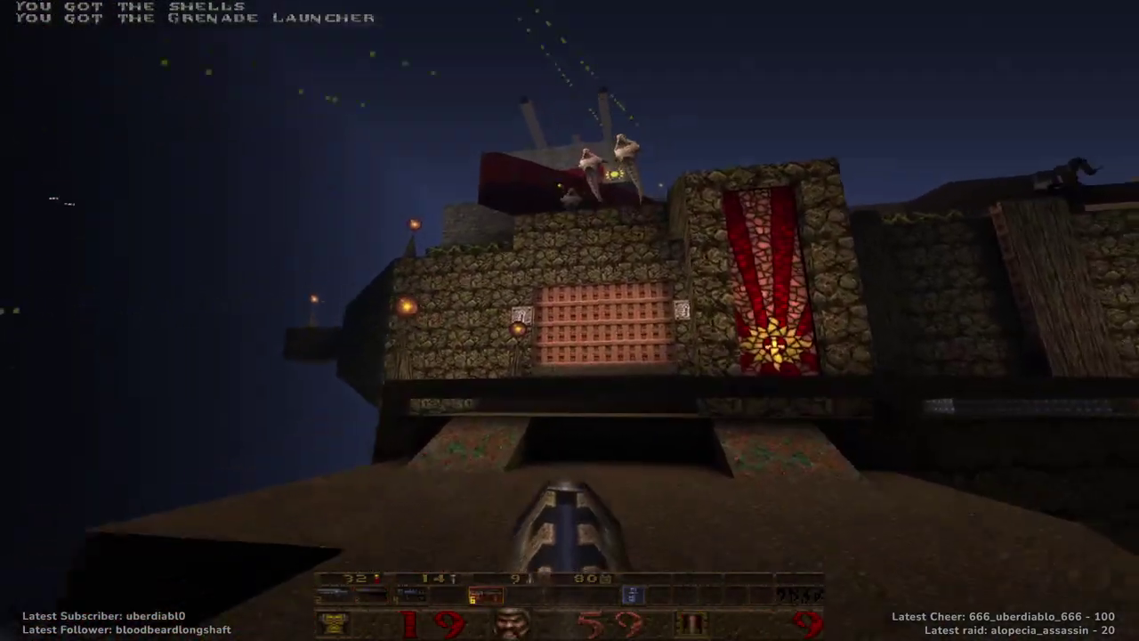
key("w")
key("3")
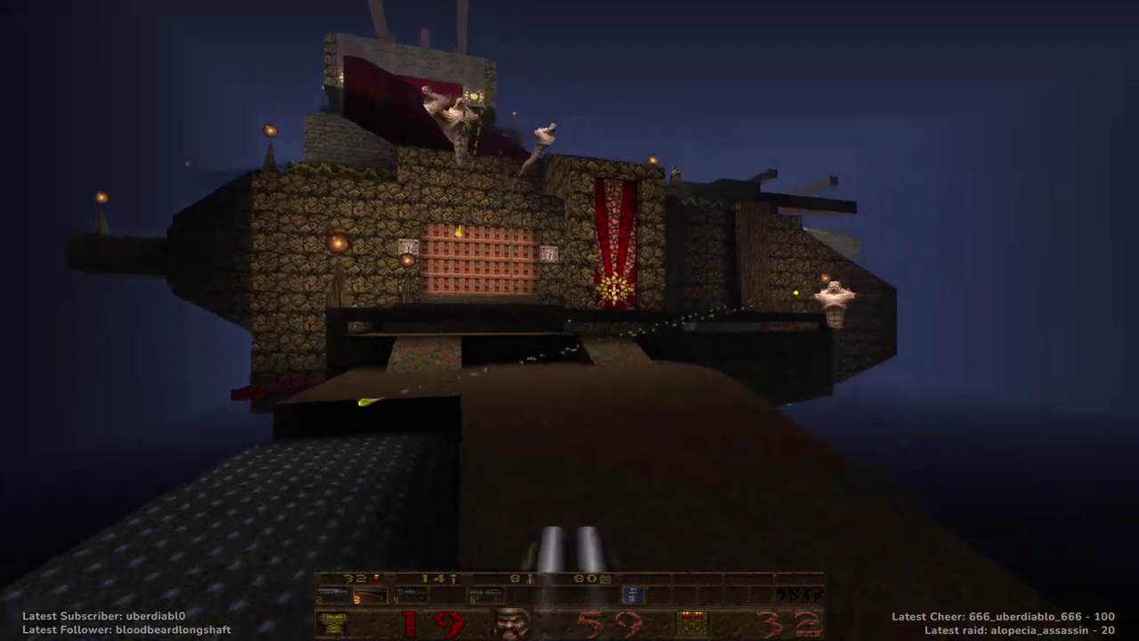
Shoot the Scrags hovering around the lower deck with the double-barrelled shotgun.
key("w")
key("ctrl")
key("ctrl")
key("ctrl")
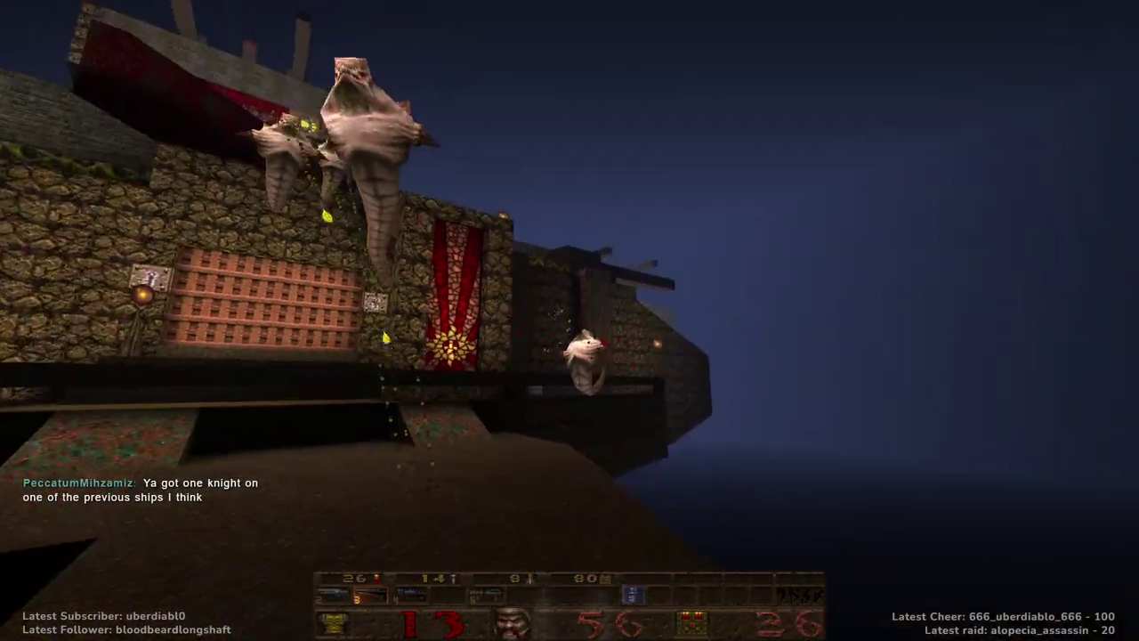
key("ctrl")
key("ctrl")
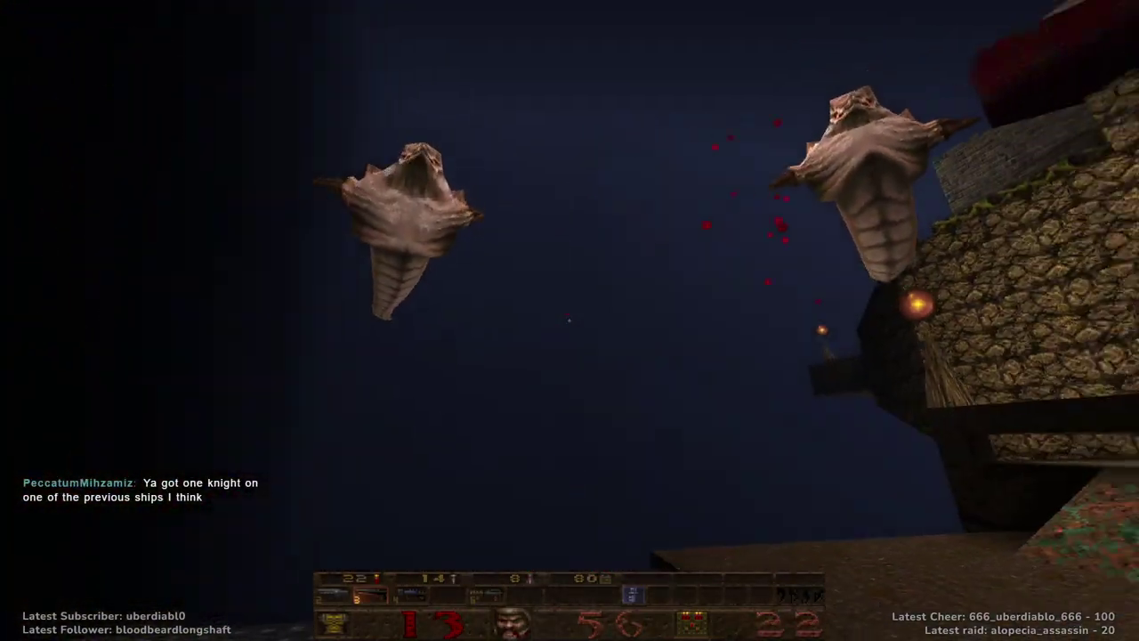
key("ctrl")
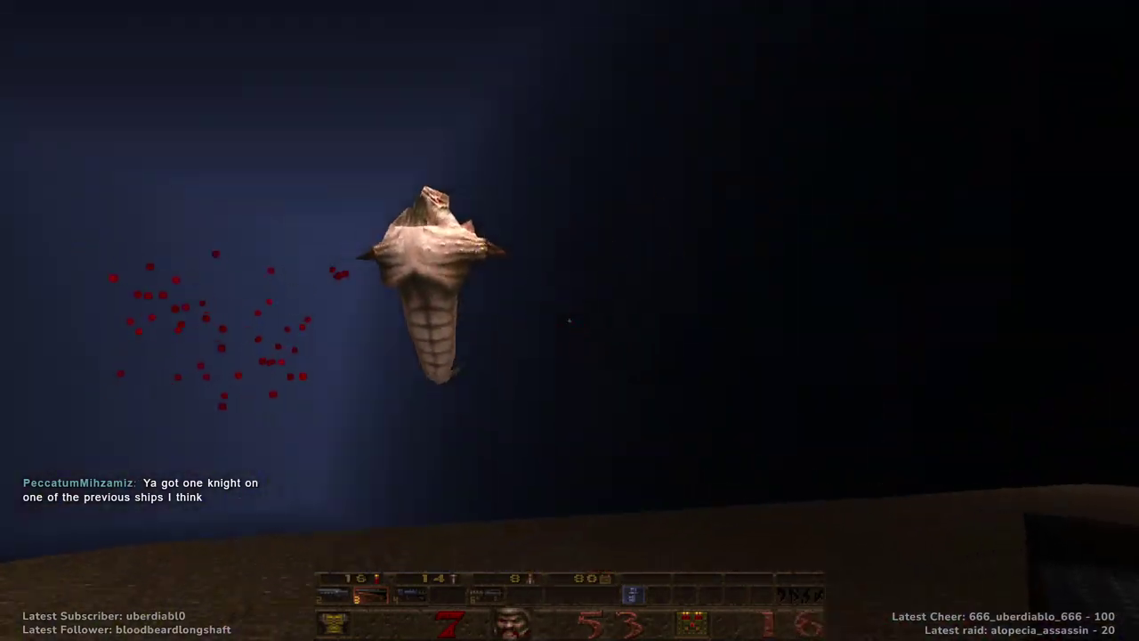
Return up the ramp to the stone walkway, collect the 25 health and approach the red locked gate.
key("w")
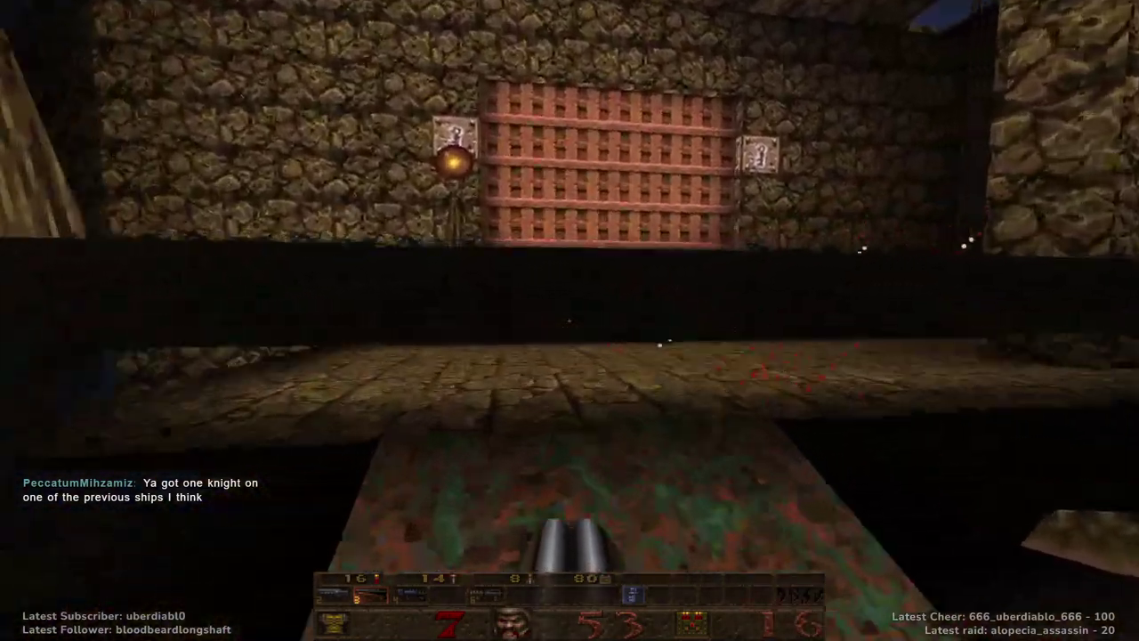
key("w")
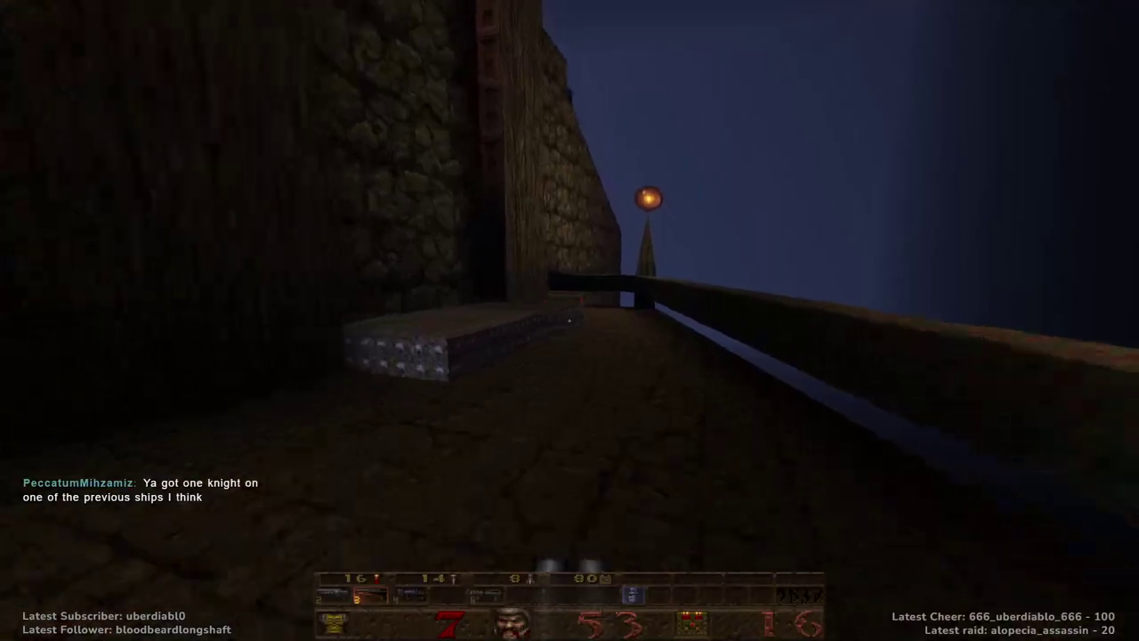
key("w")
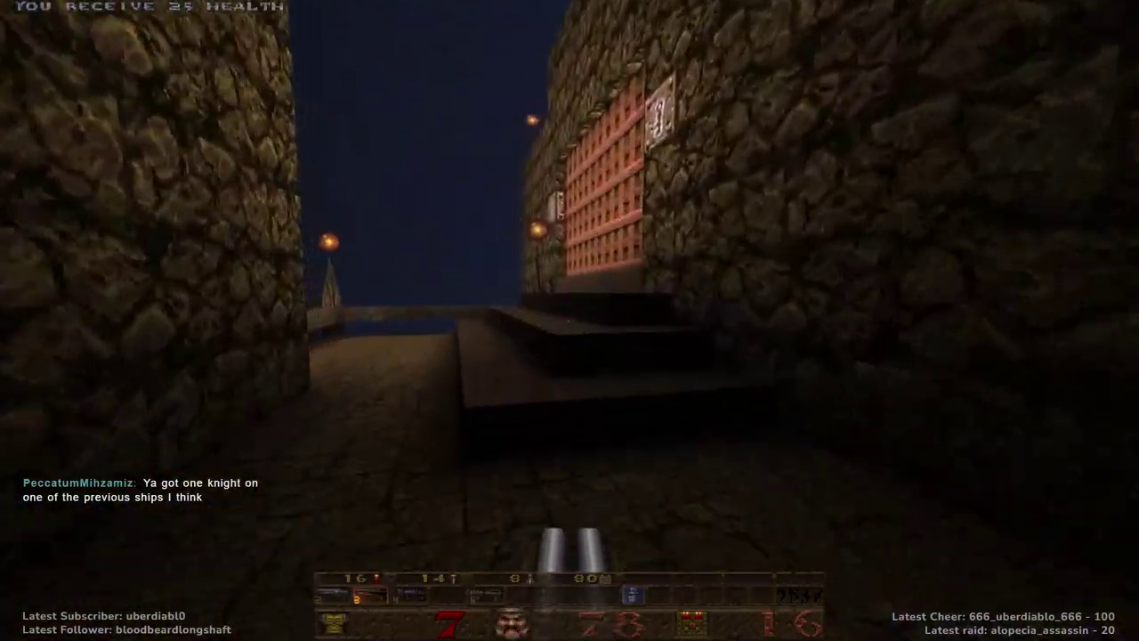
Quicksave, open the gate with the silver key, and back off while firing grenades at the enemies in the doorway.
key("F6")
key("w")
key("6")
key("s")
key("ctrl")
key("ctrl")
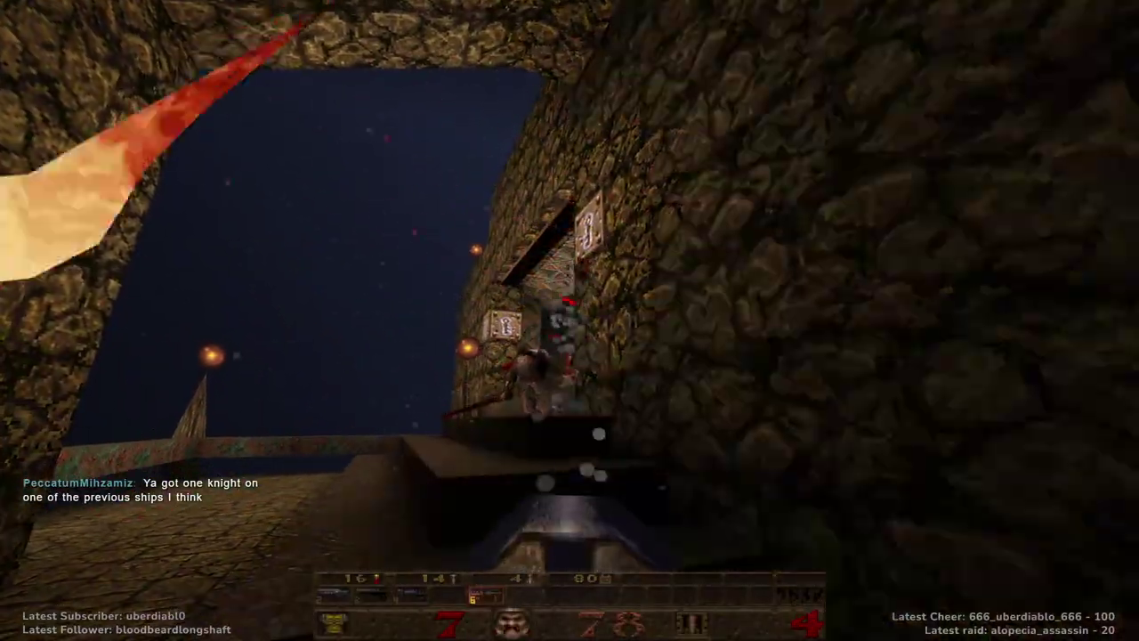
Clear the blue-floored room behind the gate with the shotgun and nailgun, collecting the armor and nails.
key("3")
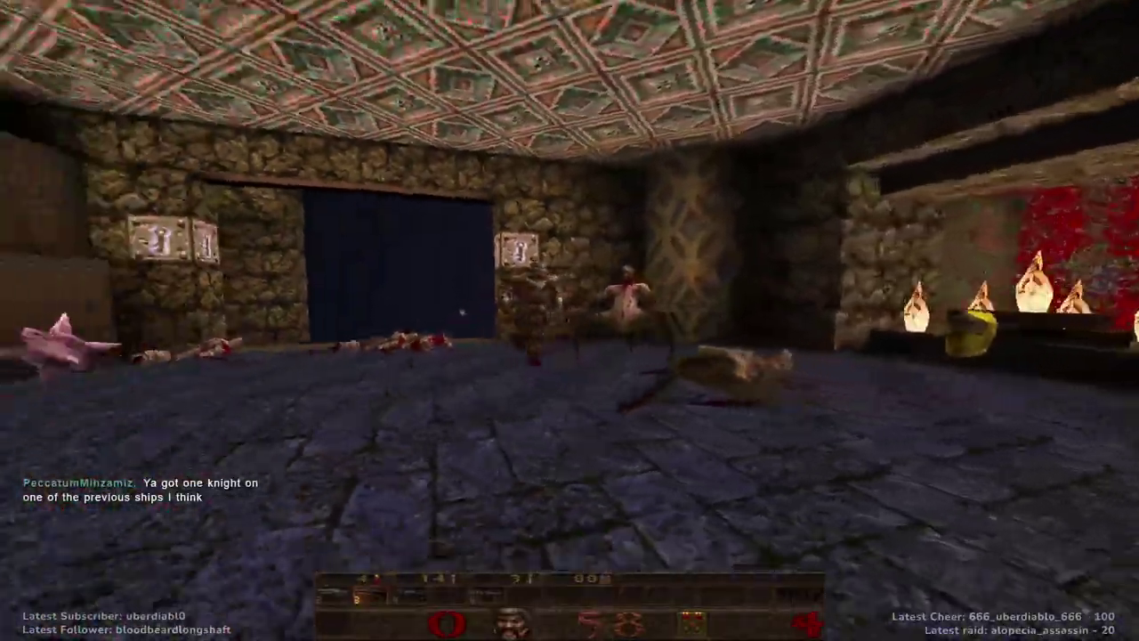
key("ctrl")
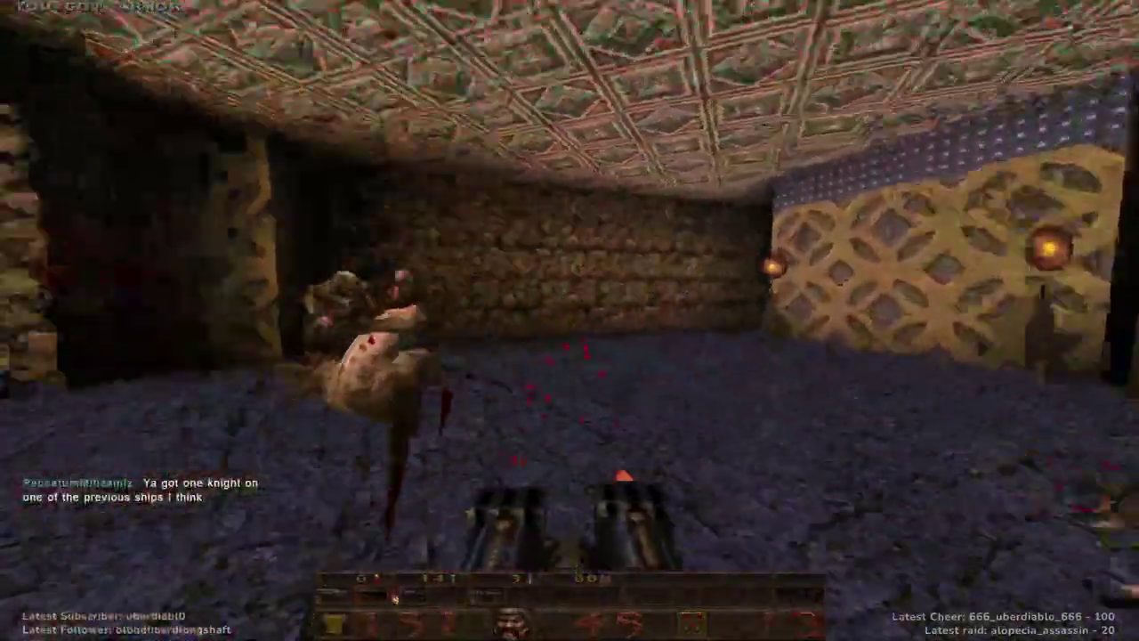
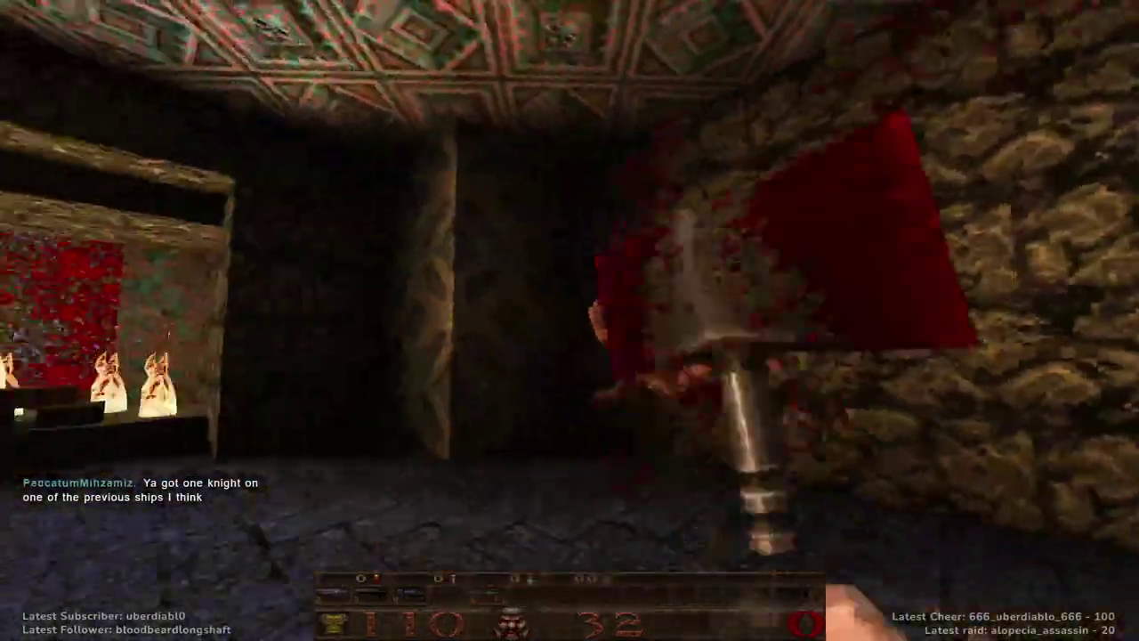
key("w")
key("4")
key("w")
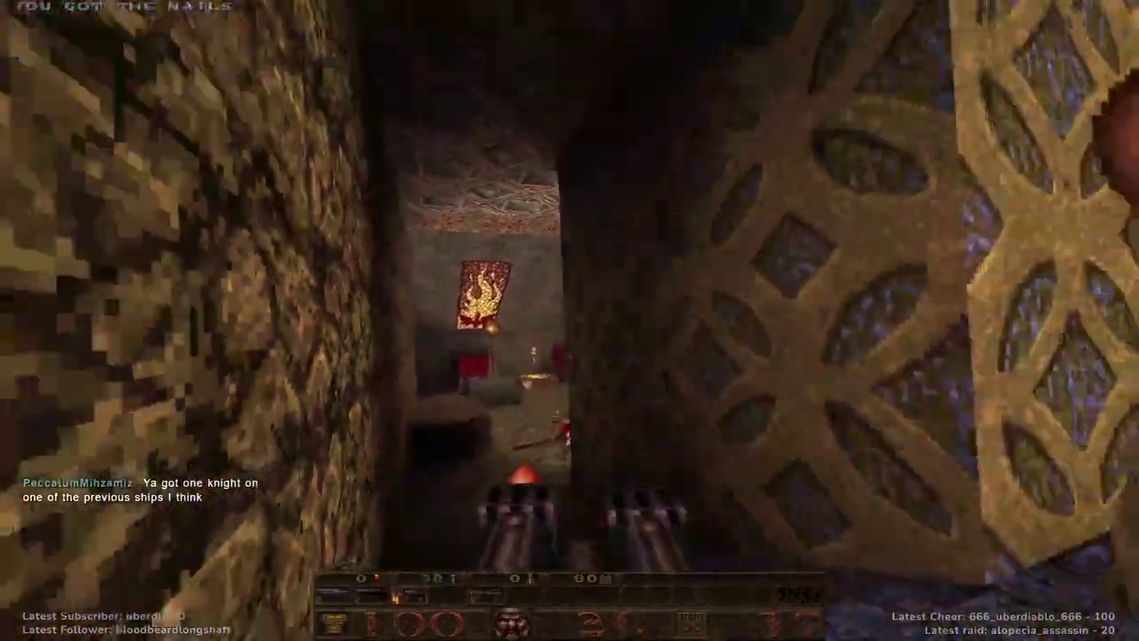
left_click(570, 320)
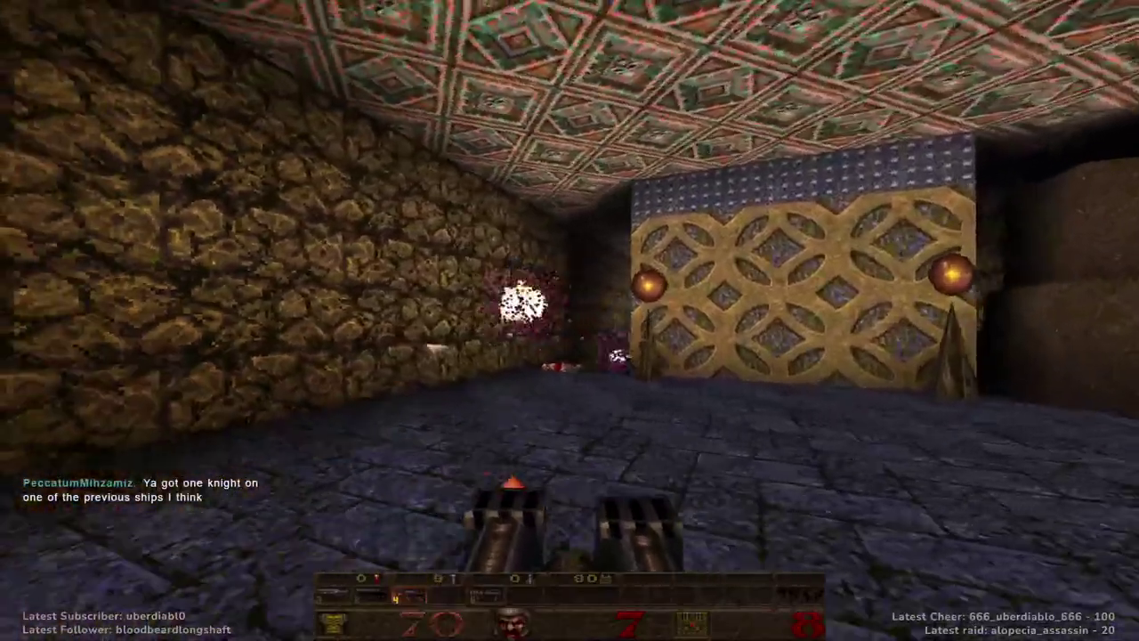
Collect the health and rockets in the stained-glass room's secret area and take the shells and gold key.
key("w")
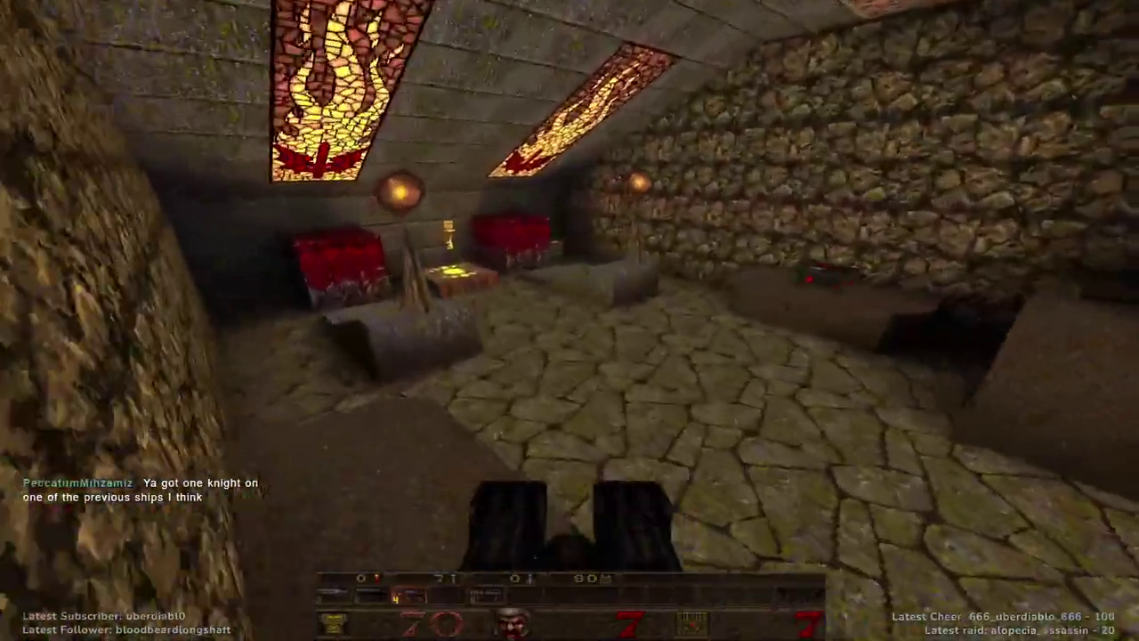
key("w")
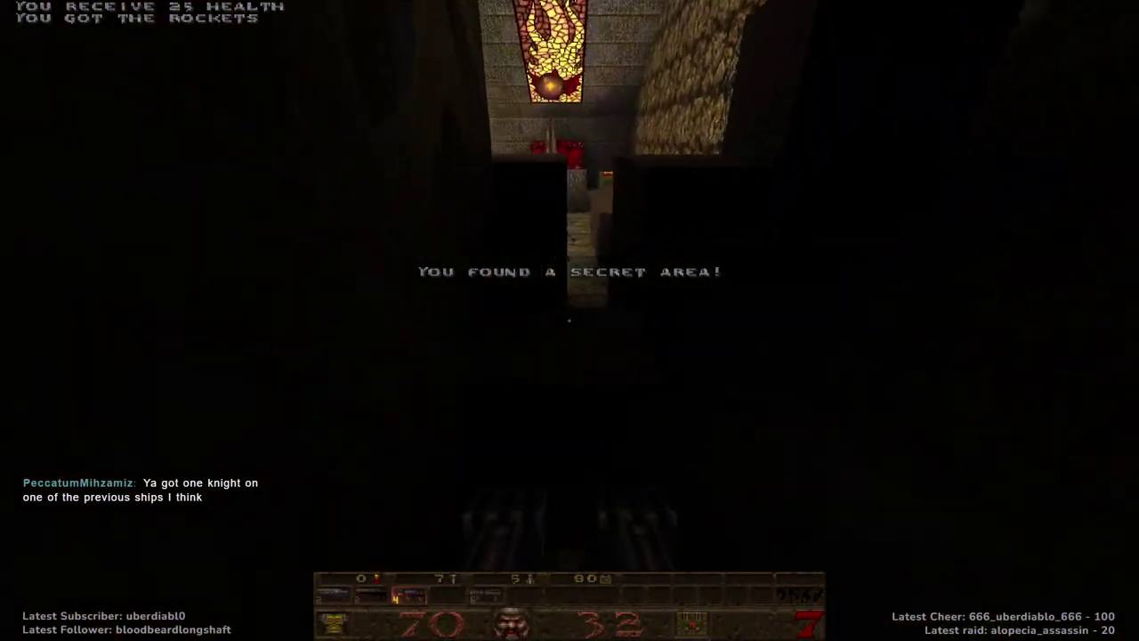
key("w")
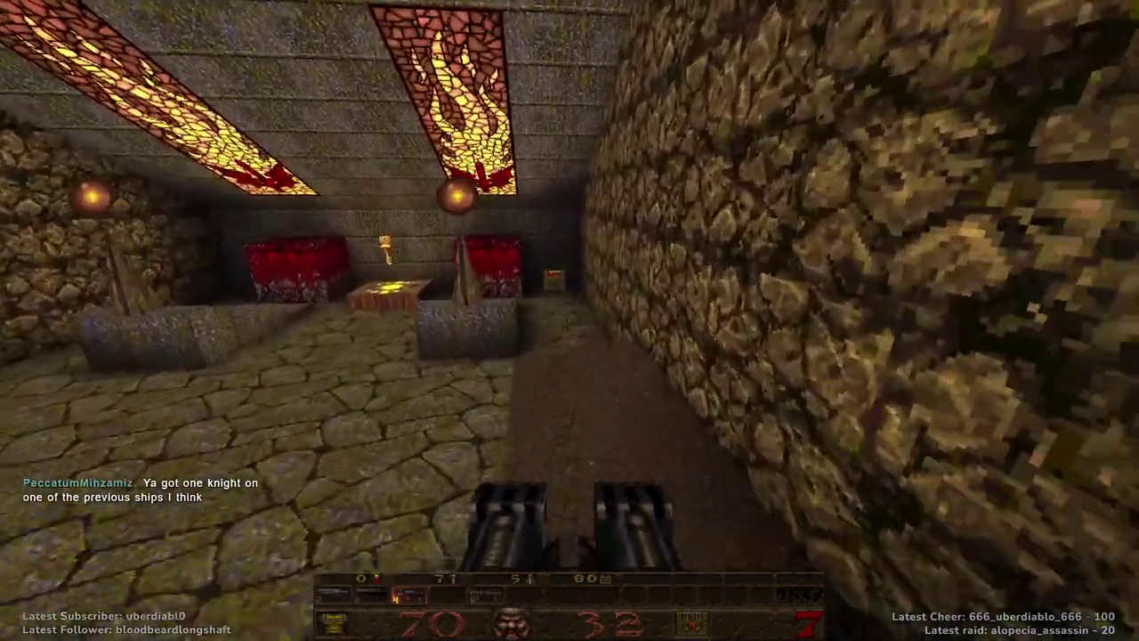
key("w")
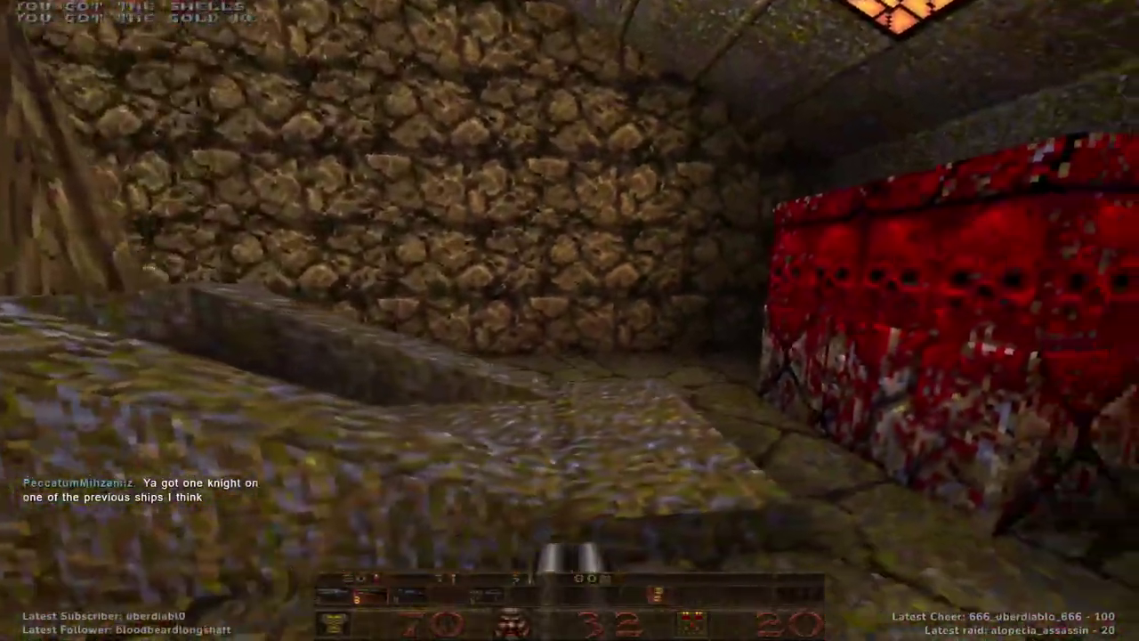
key("w")
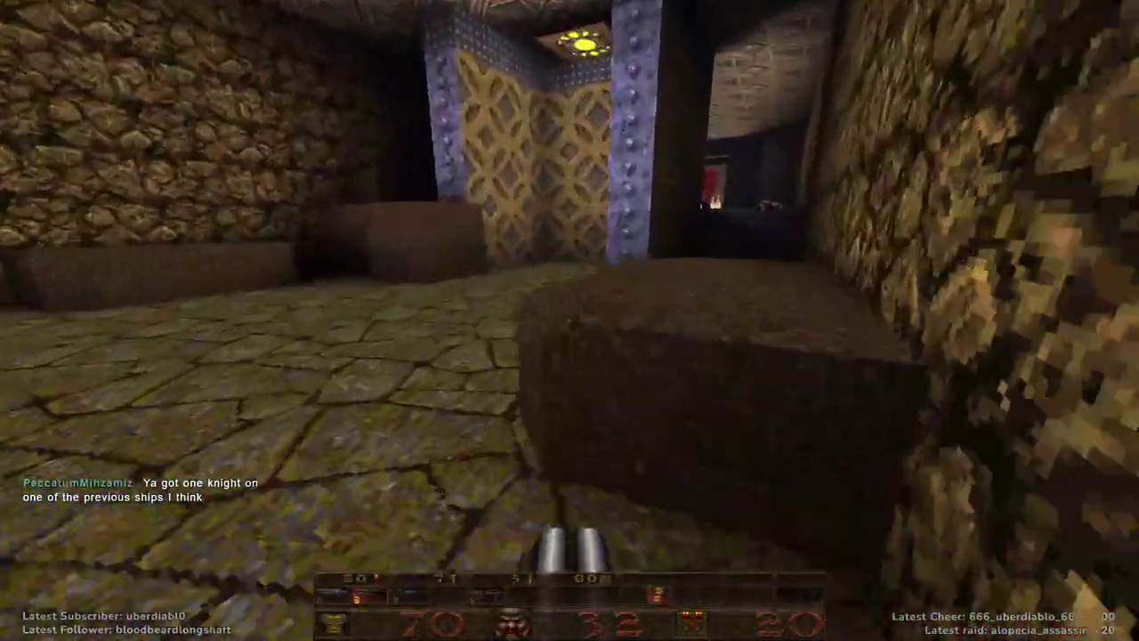
Quicksave, leave through the silver-key gate and follow the stone walkway to the way up to the mossy upper deck.
key("w")
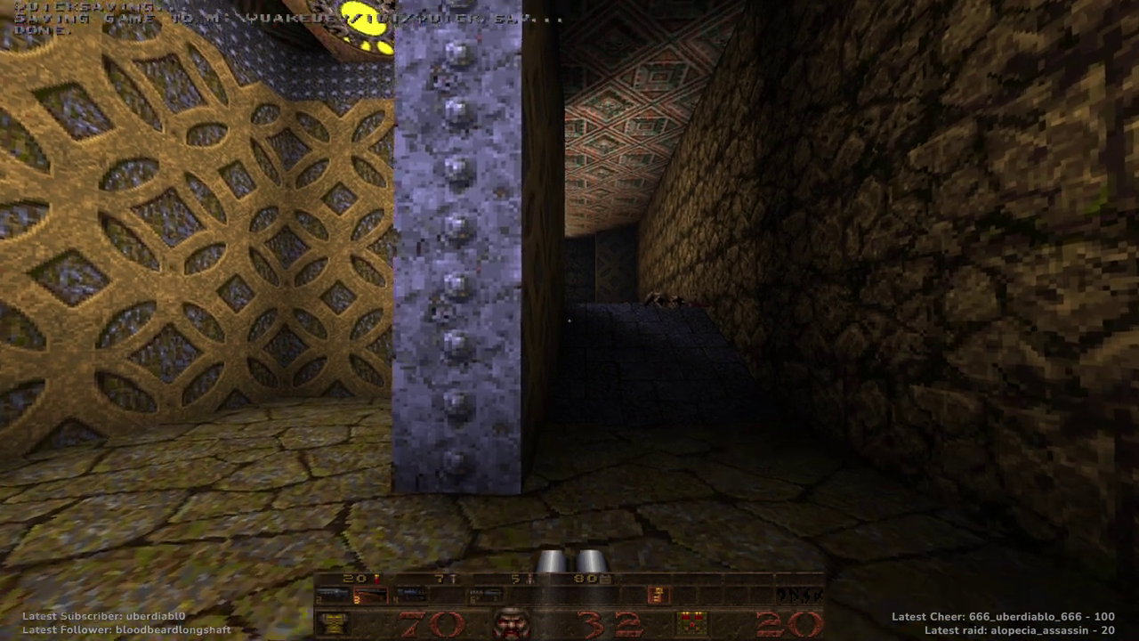
key("w")
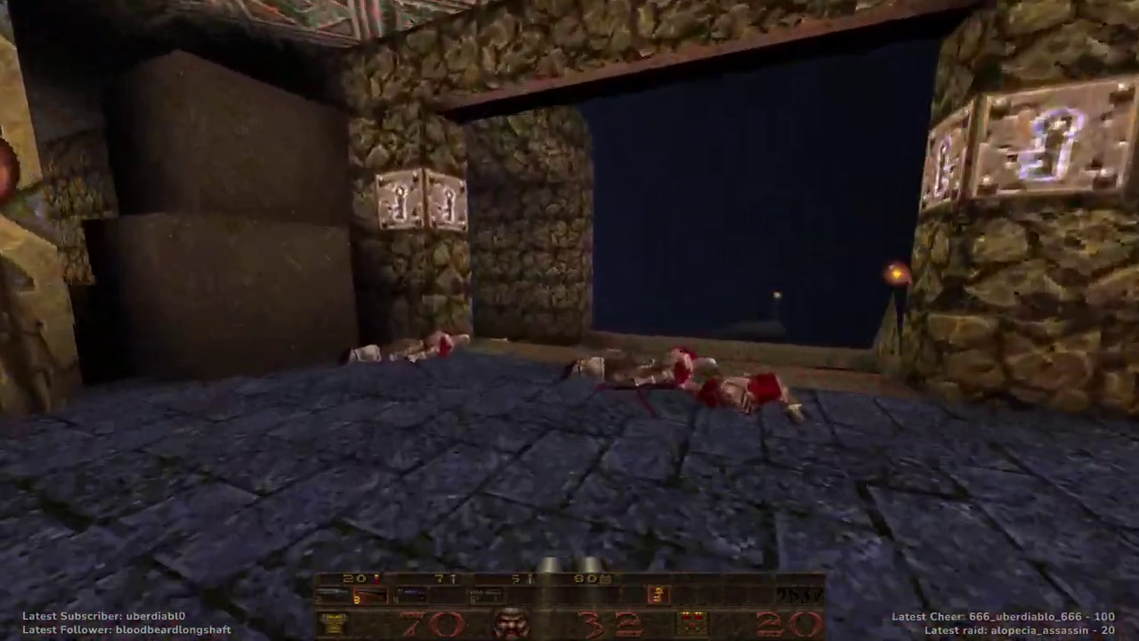
key("w")
key("w")
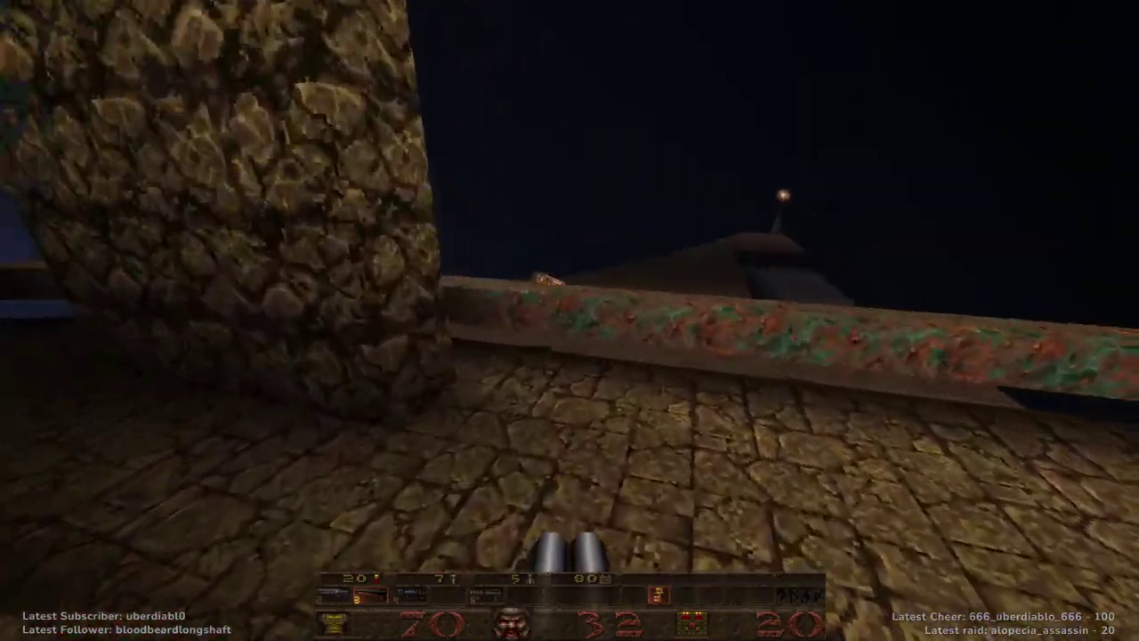
key("w")
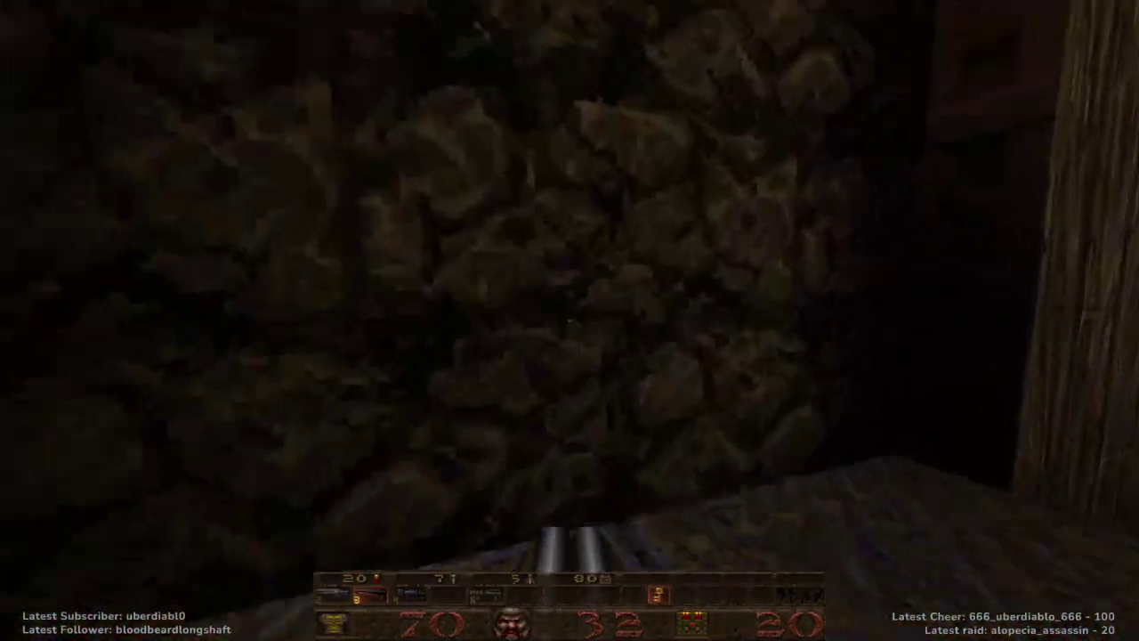
Shoot the armored knight on the mossy upper deck with the double-barrelled shotgun.
left_click(569, 321)
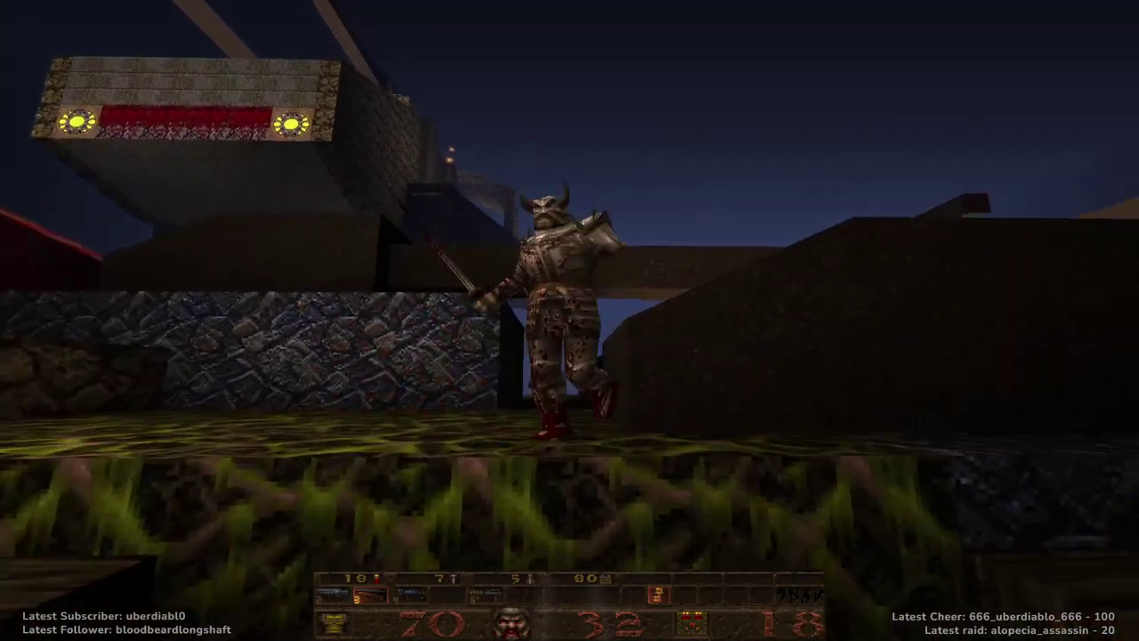
left_click(570, 320)
key("w")
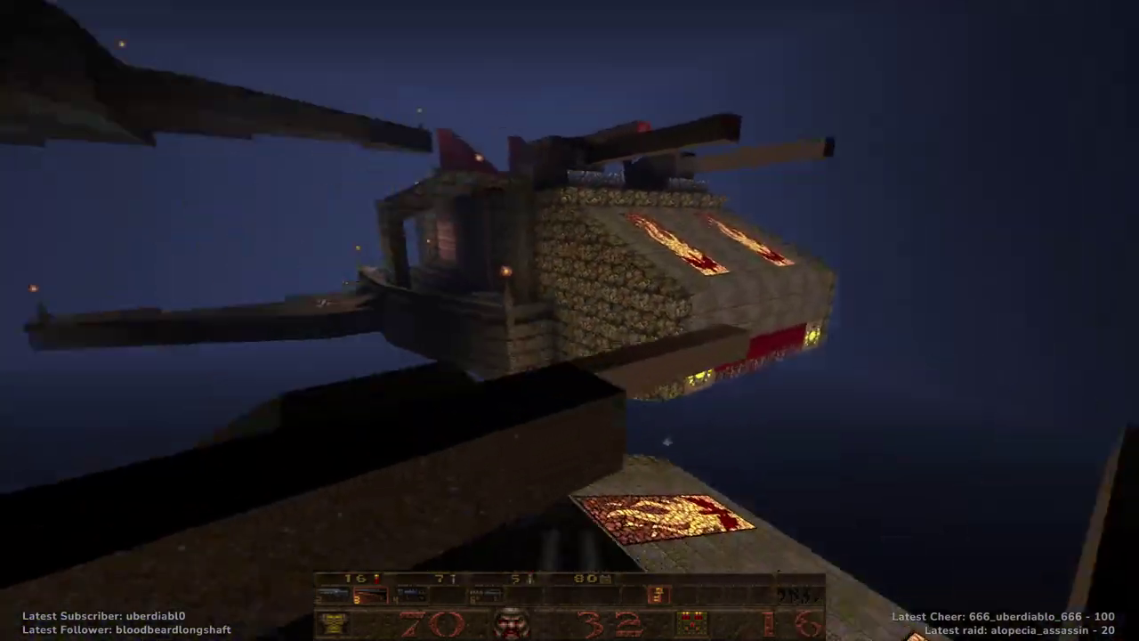
Cross the mossy deck past the red fin to the edge overlooking the stone walkway, and quicksave.
key("w")
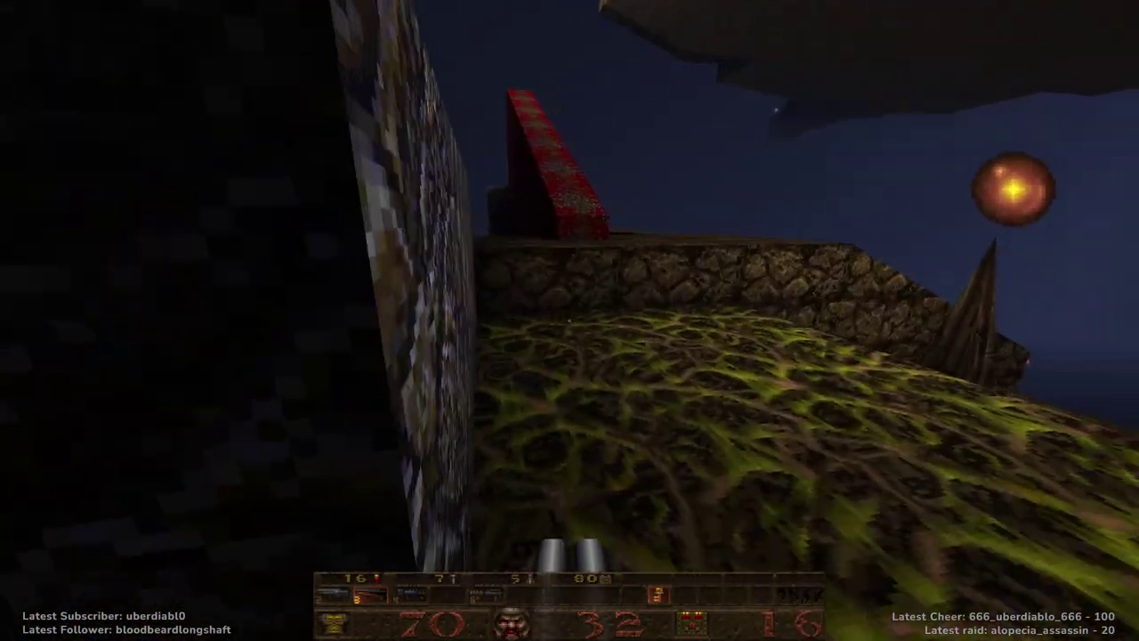
key("w")
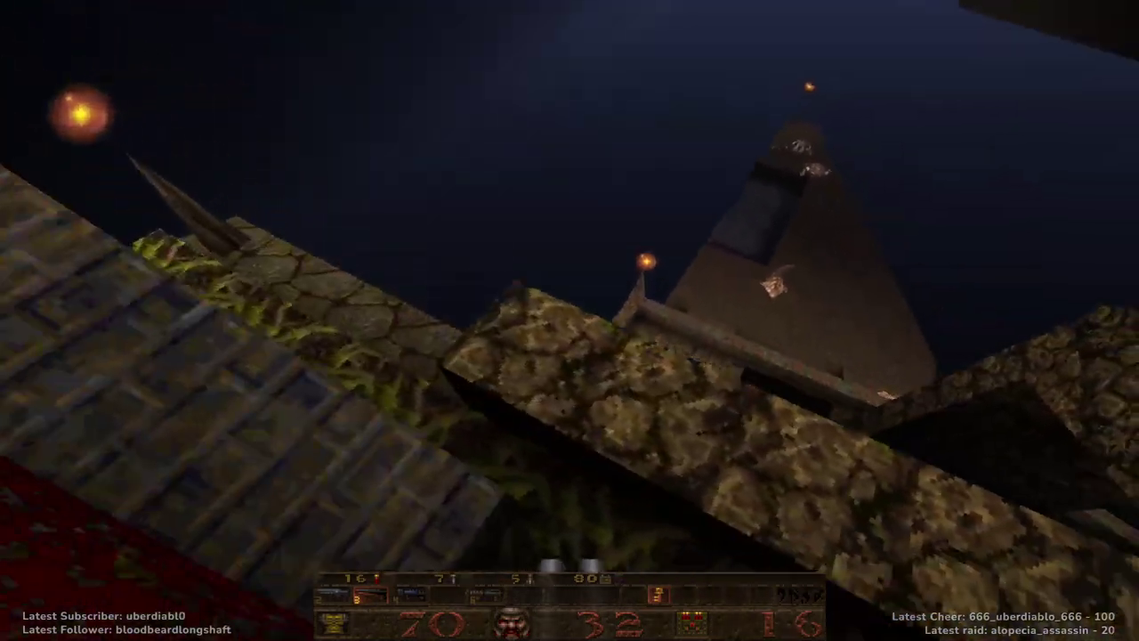
key("w")
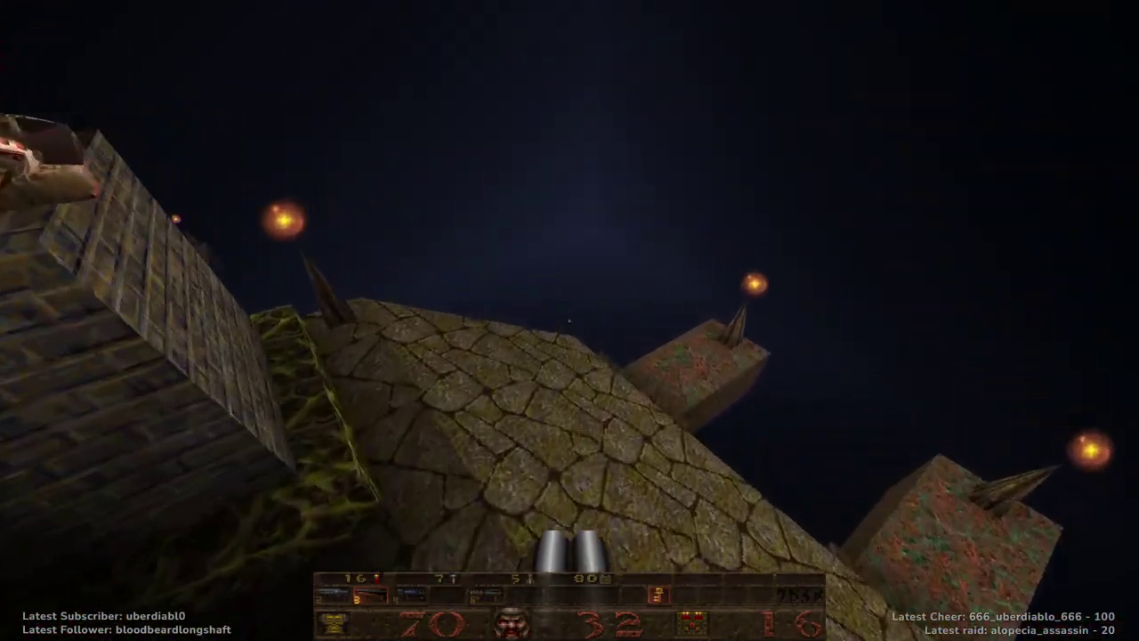
key("w")
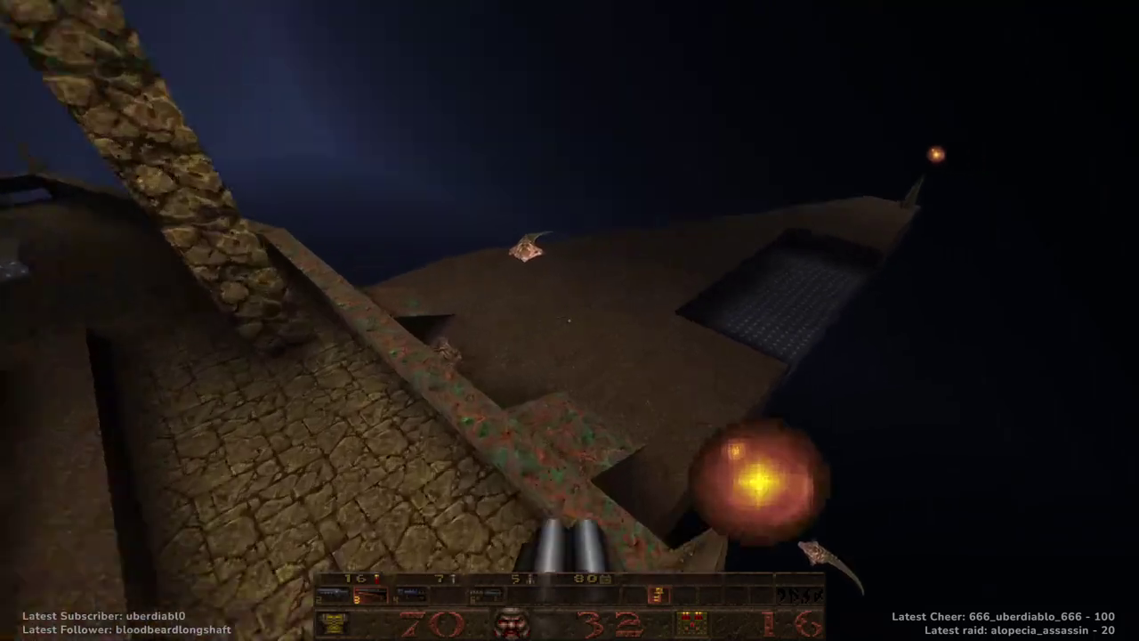
key("F6")
Drop to the red ledge beneath the ship's walkway and collect the rockets and cells in the secret area.
key("w")
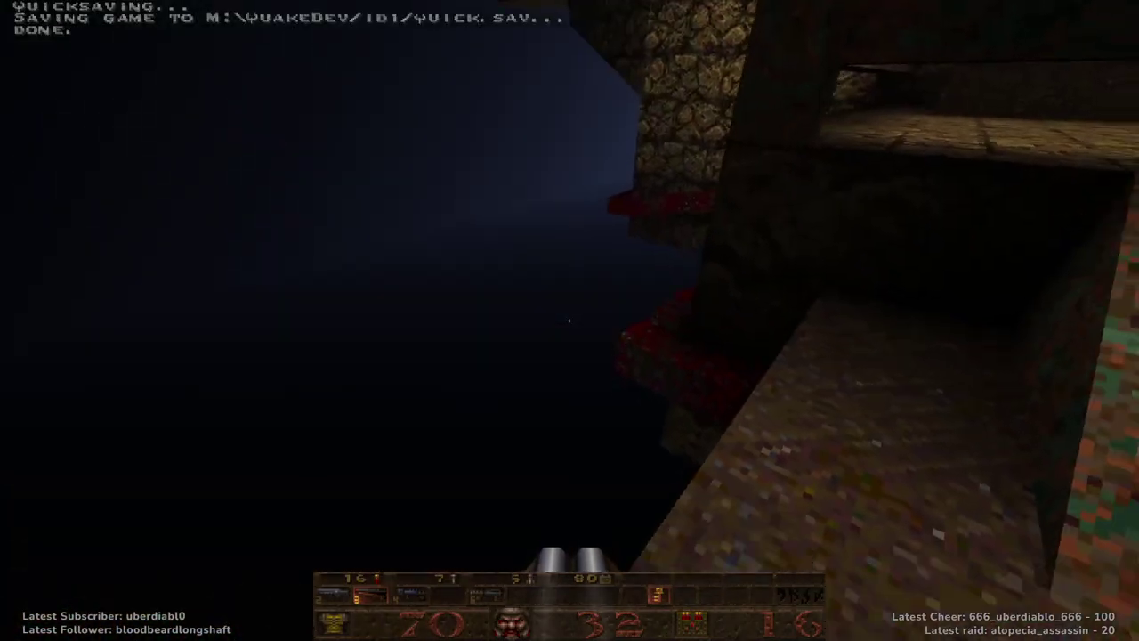
key("w")
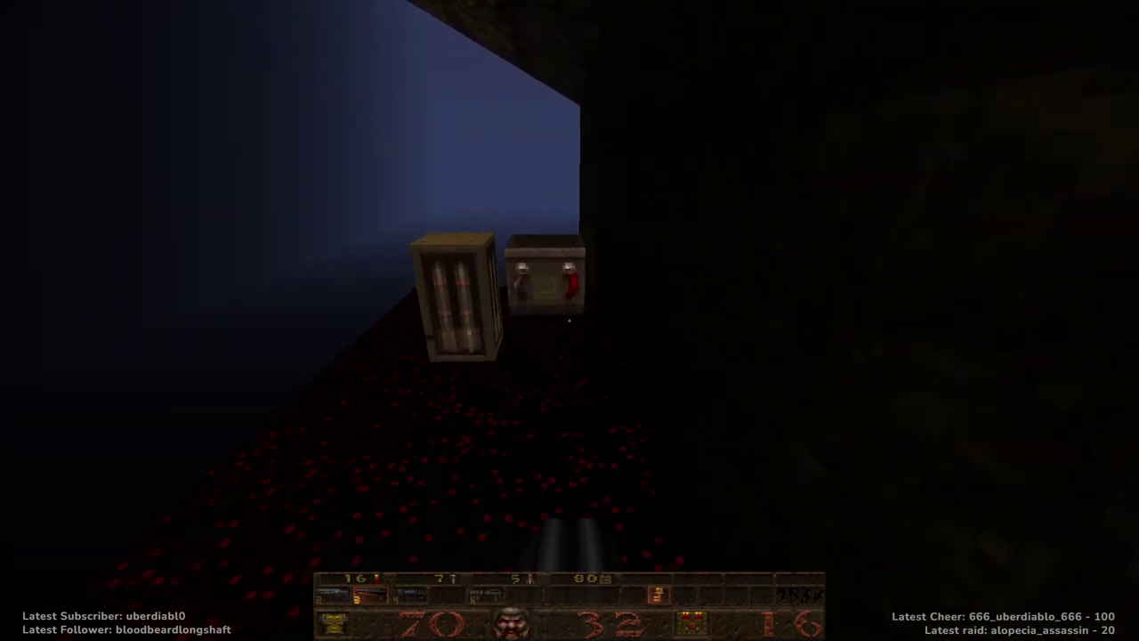
key("w")
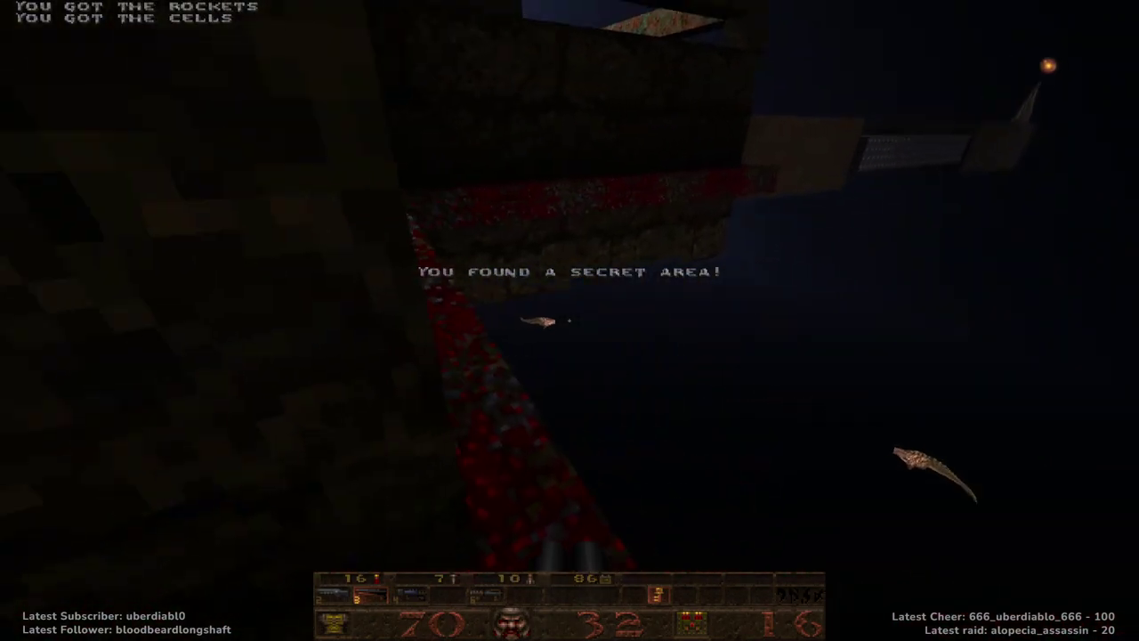
Follow the red ledge around the hull and return along the stone walkway to the dark stone passage.
key("w")
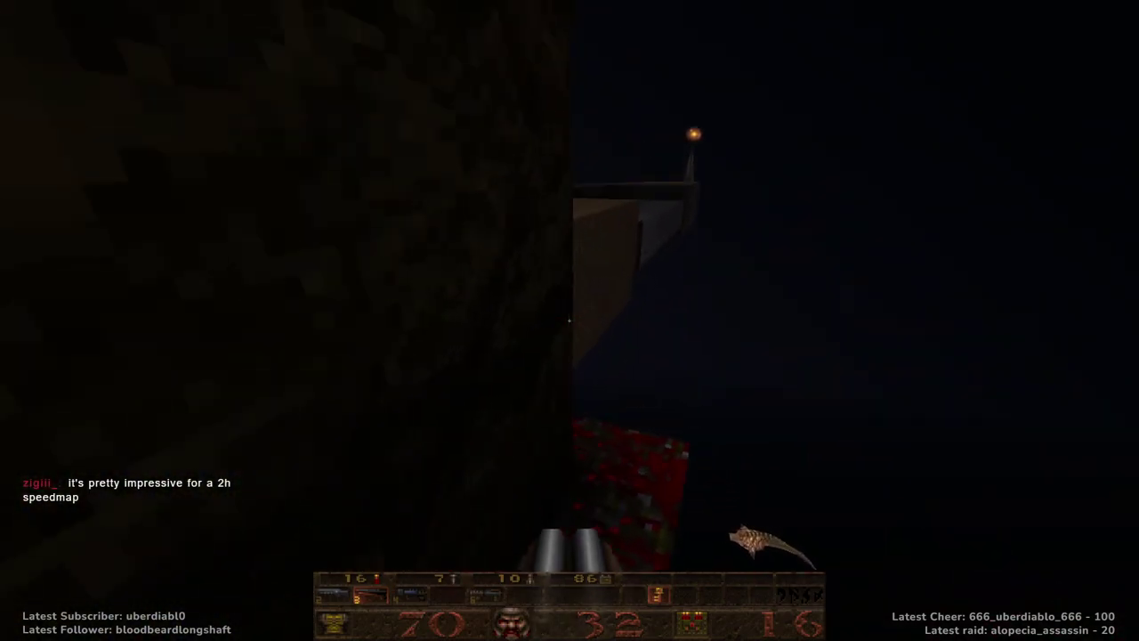
key("w")
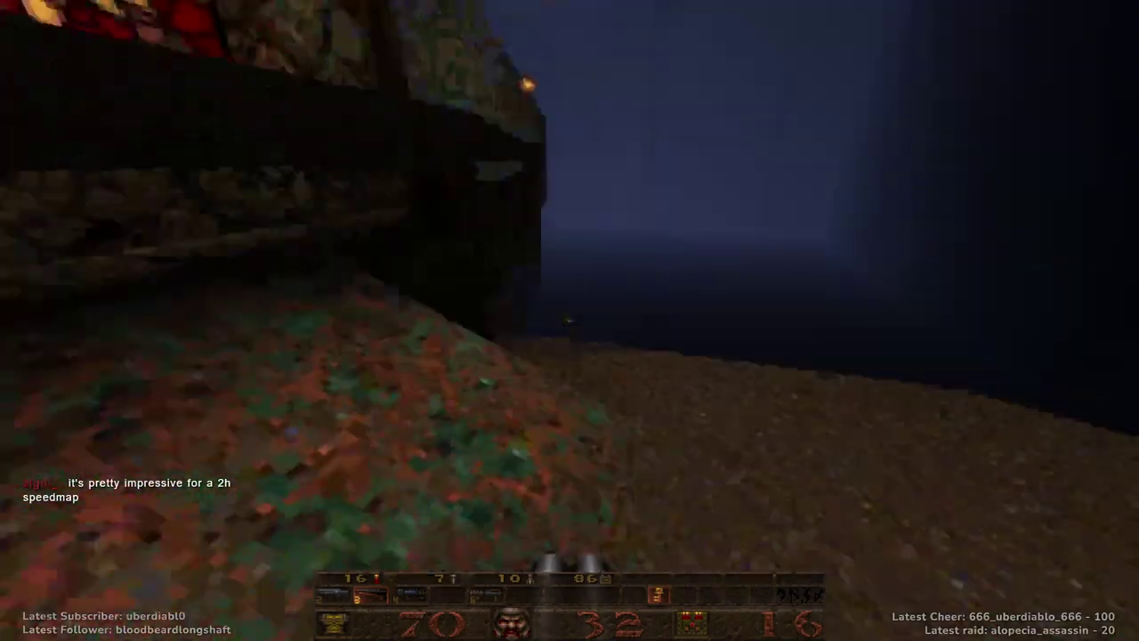
key("w")
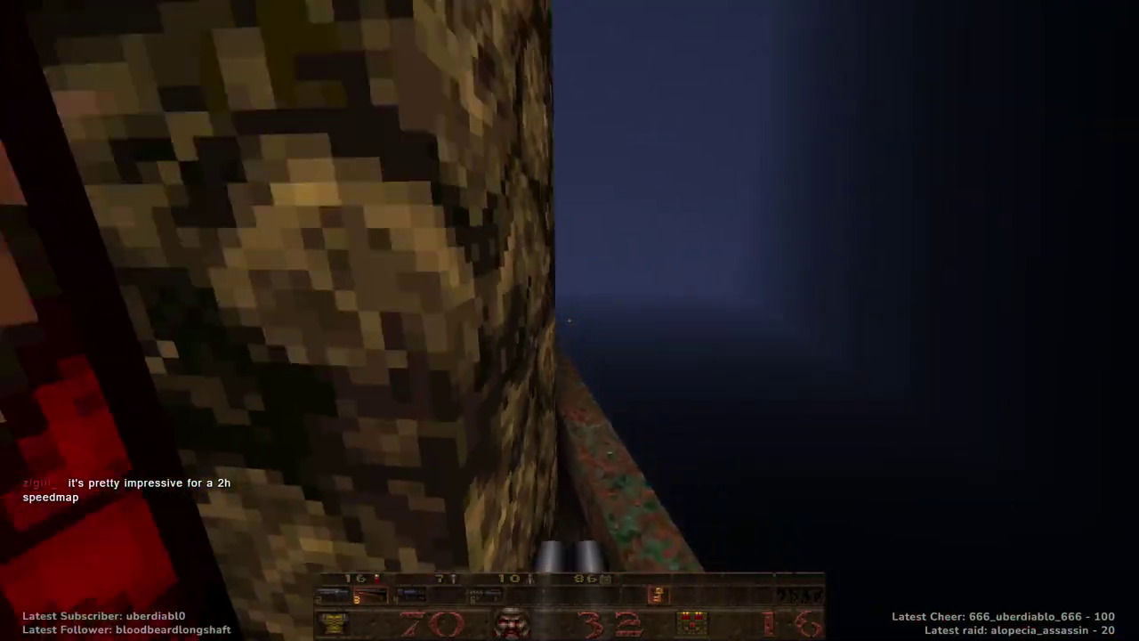
key("w")
key("w")
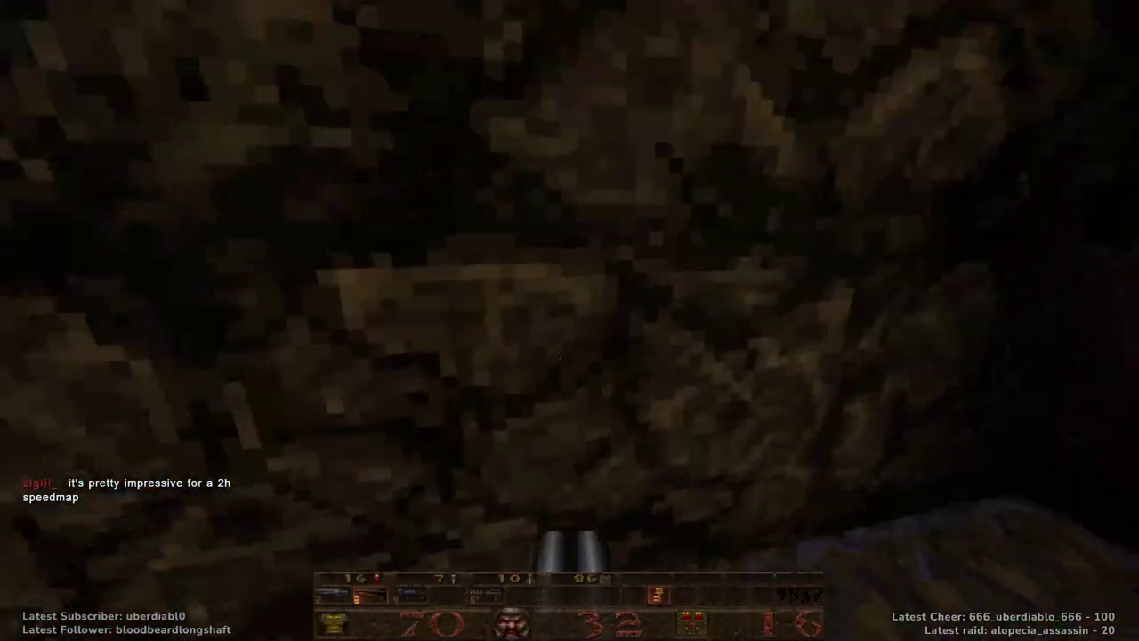
Climb back to the upper deck along the red fin and engage the enemies there with the double-barrelled shotgun.
key("w")
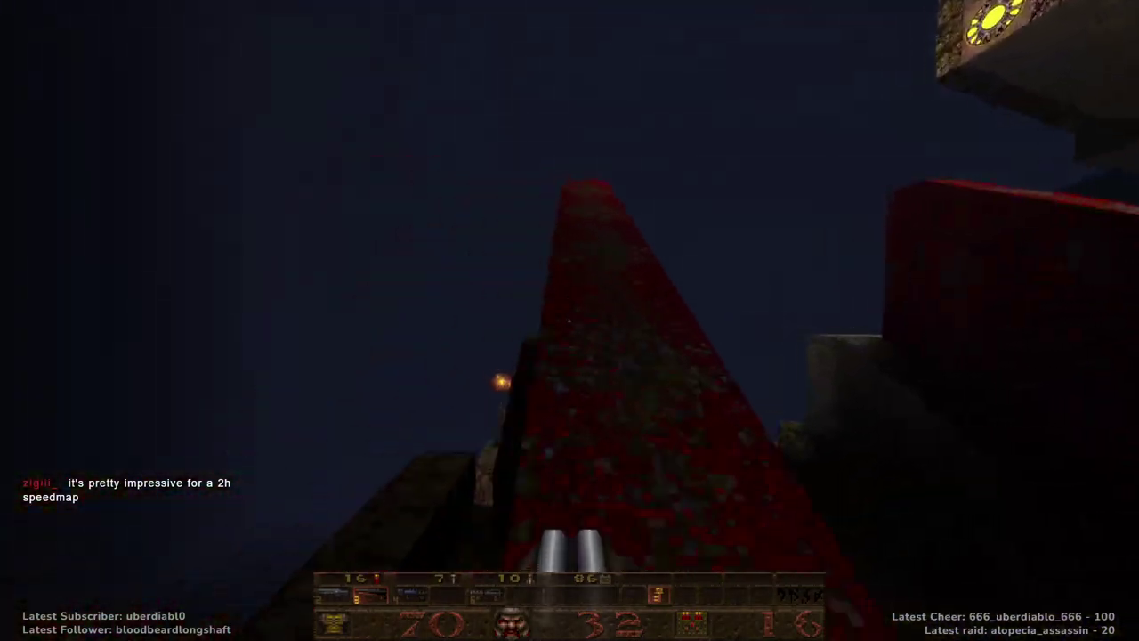
key("w")
key("w")
key("w")
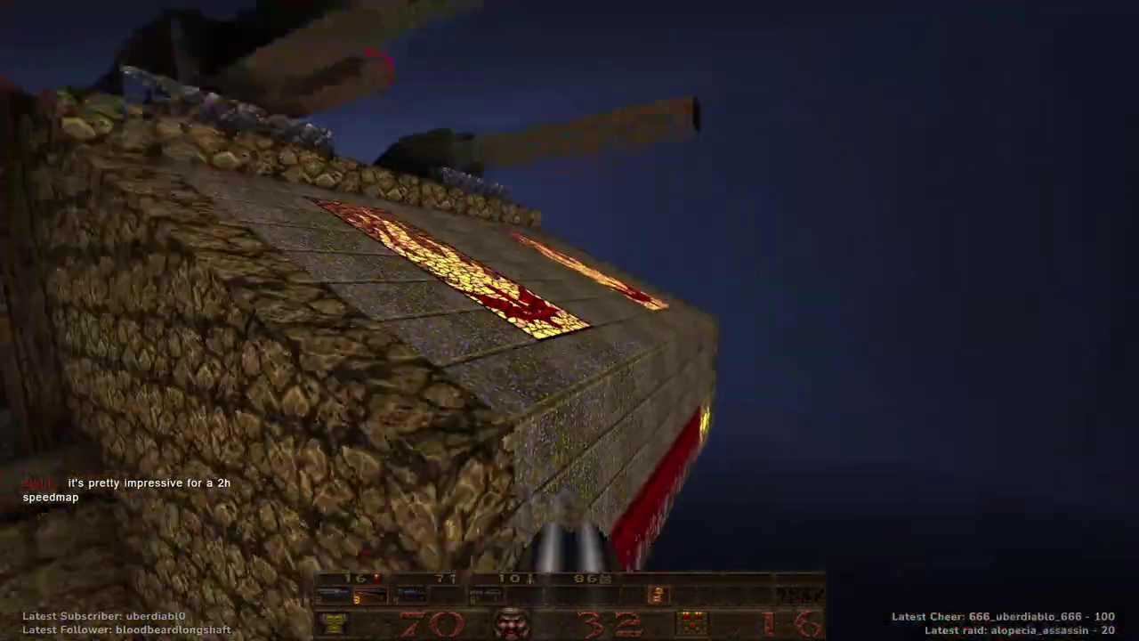
key("w")
key("w")
key("w")
Fire three grenades across the deck near the red fins, switch back to the double-barrelled shotgun and keep shooting.
key("6")
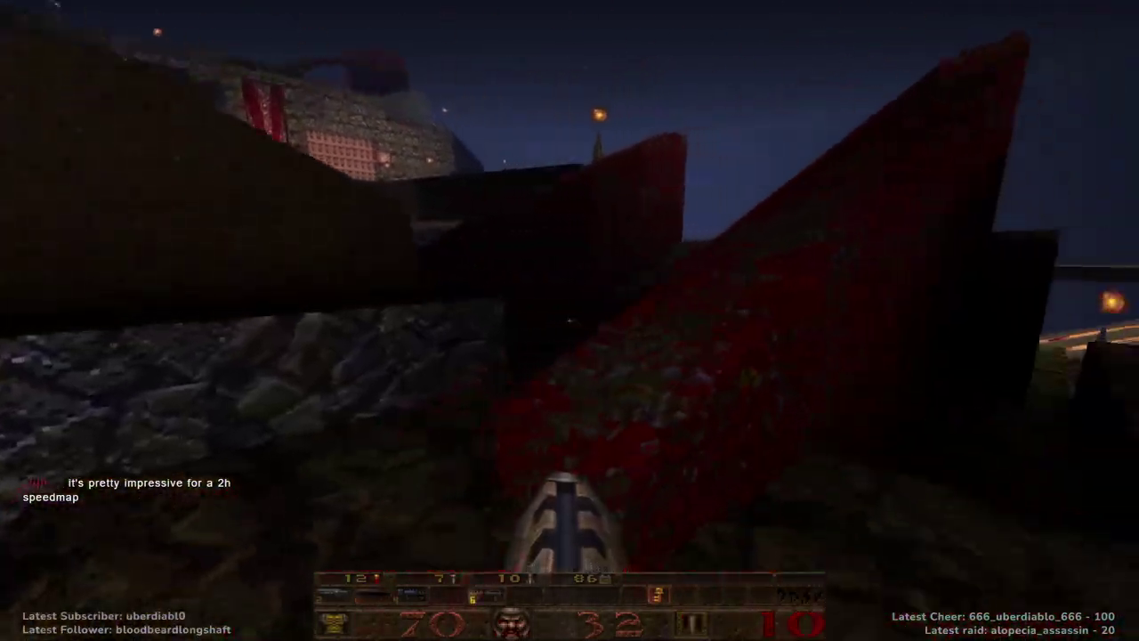
key("w")
key("ctrl")
key("ctrl")
key("ctrl")
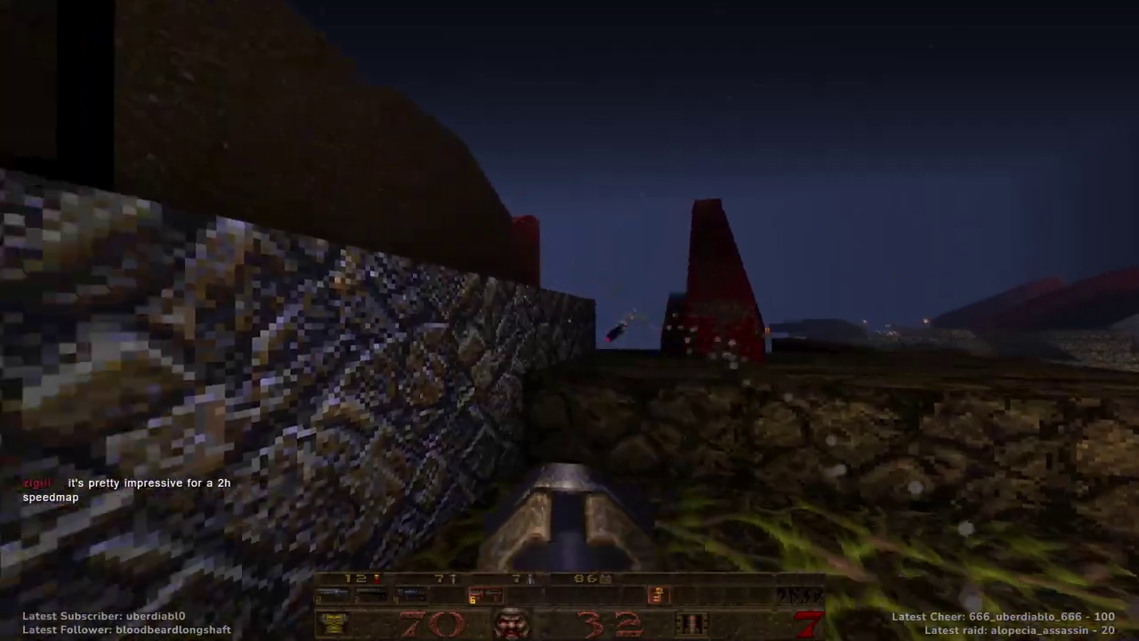
key("w")
key("3")
key("ctrl")
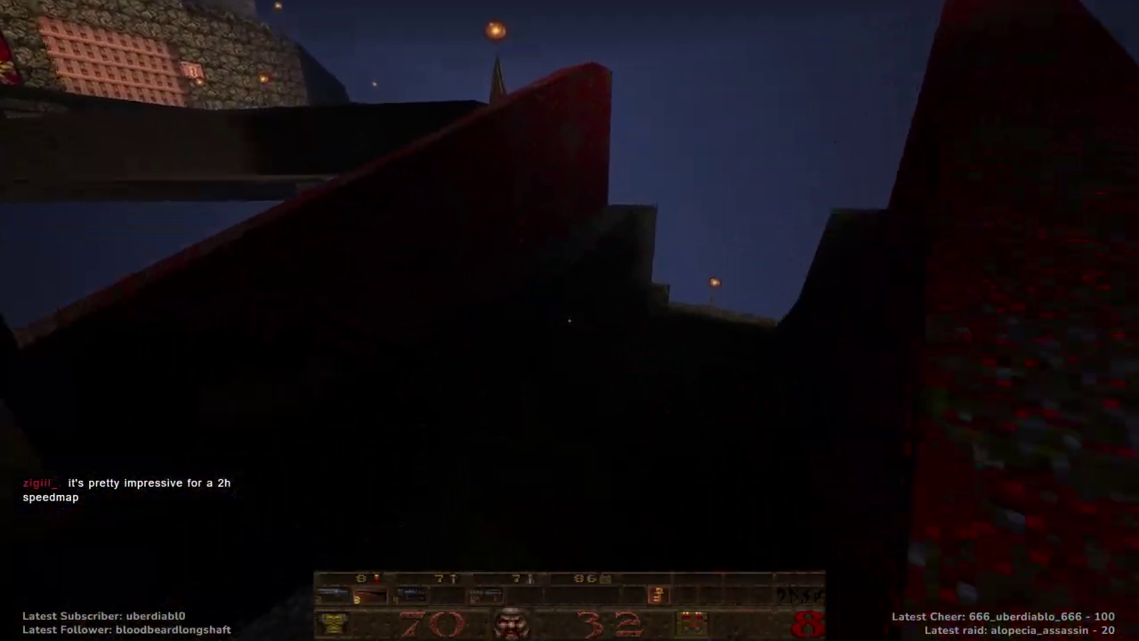
key("ctrl")
Collect the shells and nails by the ship's stone rear deck and return to the gap between the red fins.
key("w")
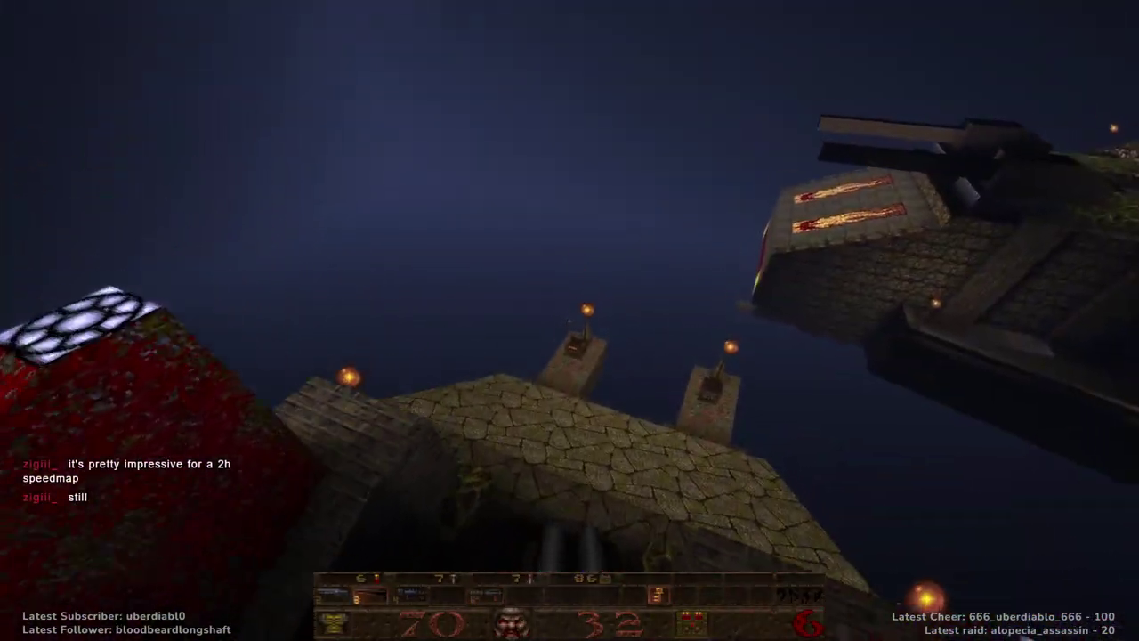
key("w")
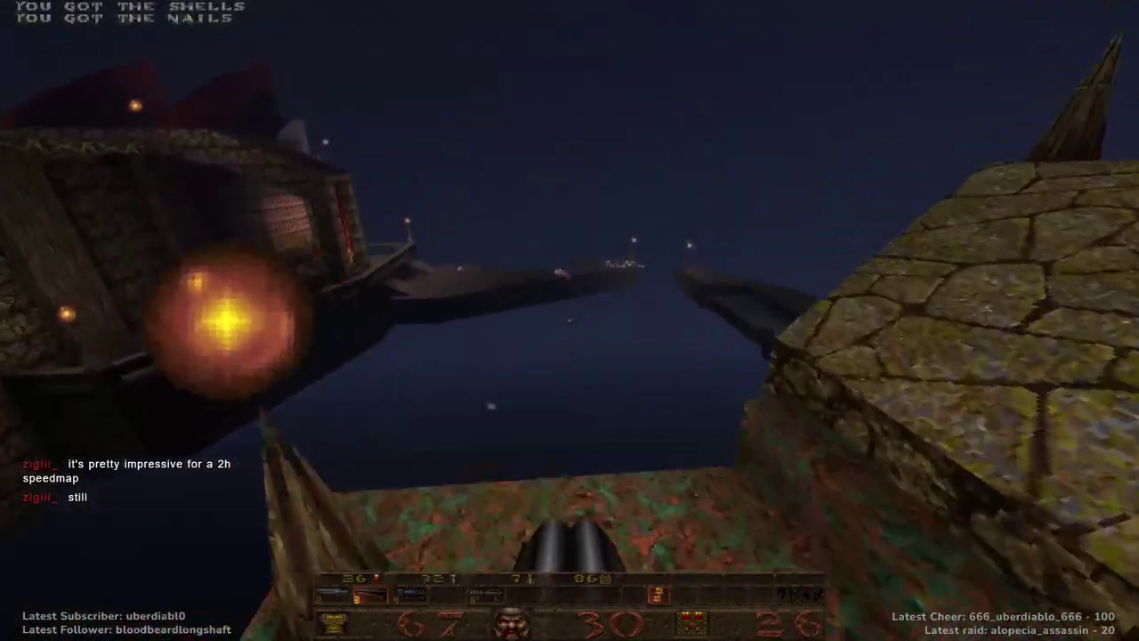
key("w")
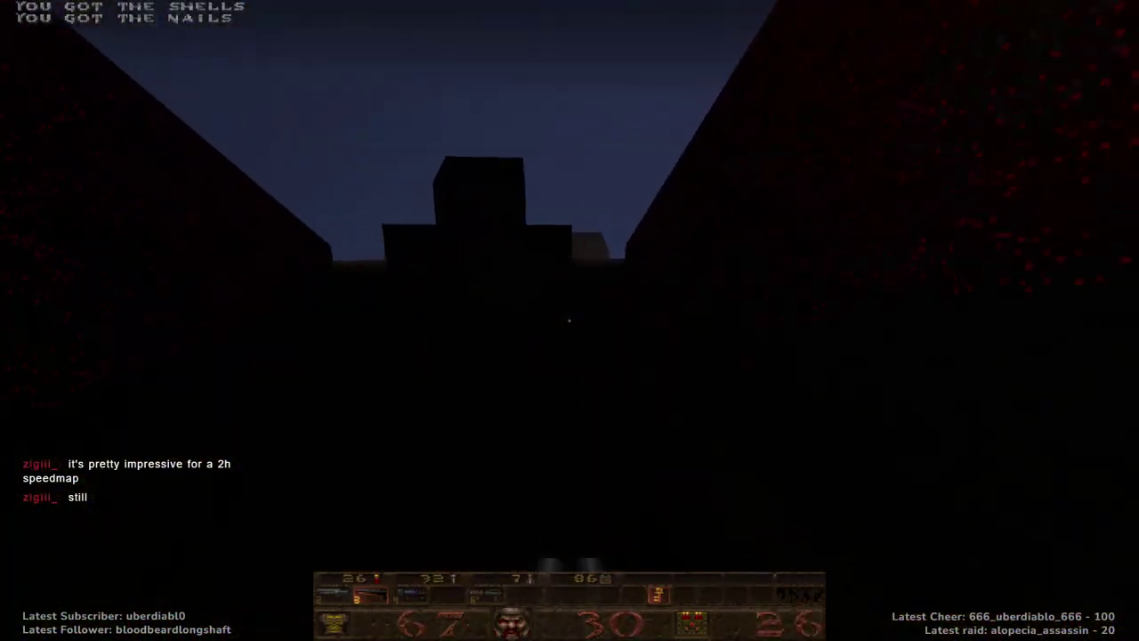
Search the upper deck around the gun turrets and red fins, and check the level's kill and secret counts.
key("w")
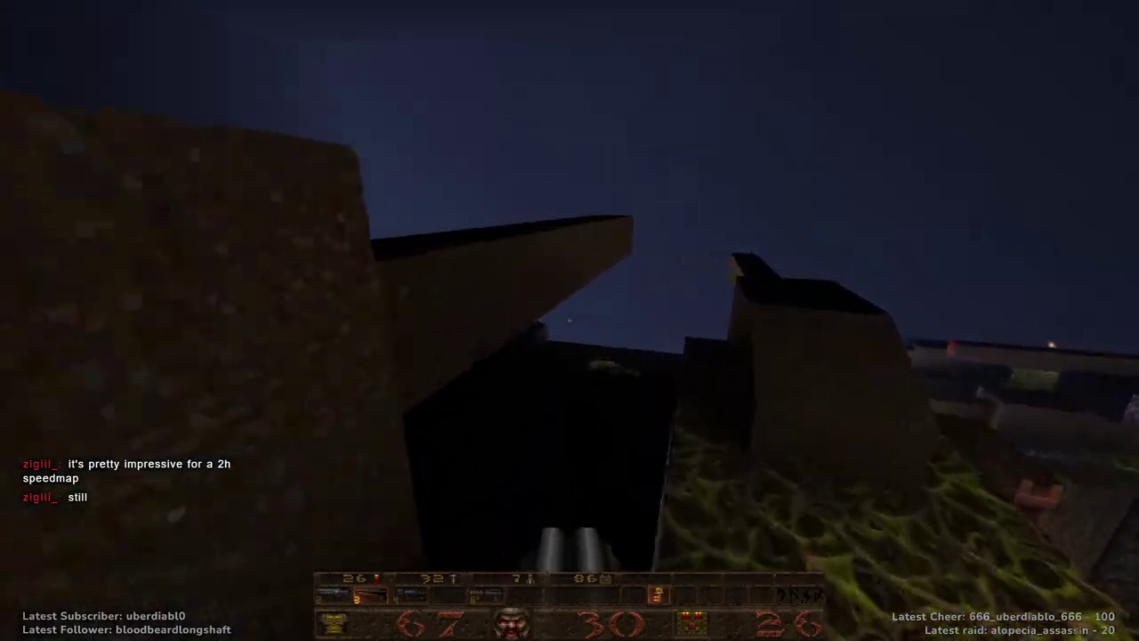
key("w")
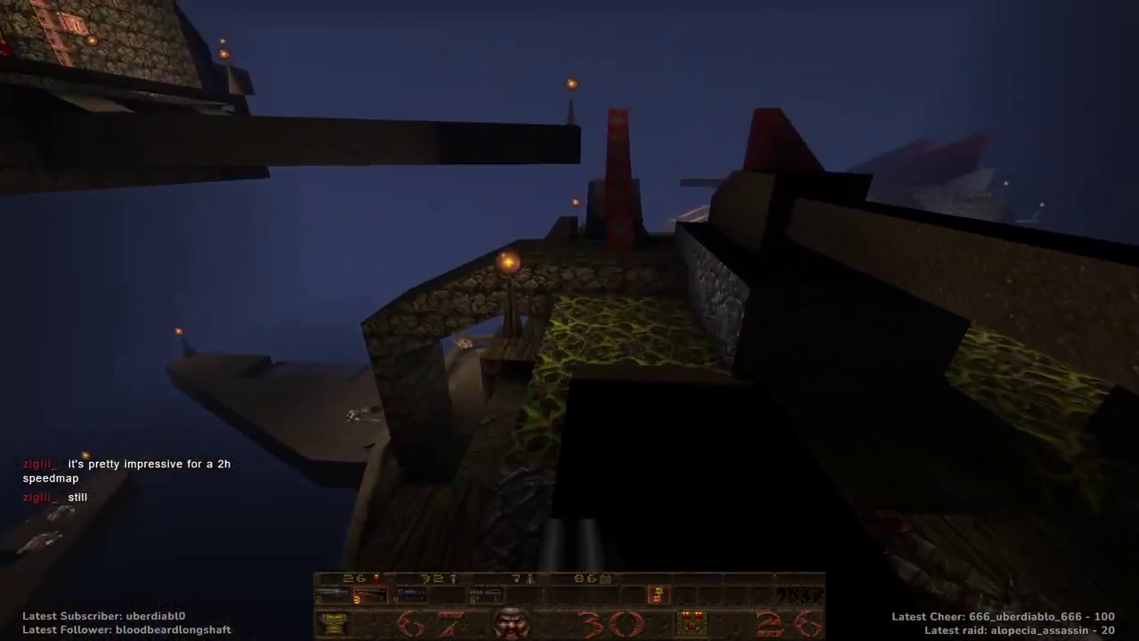
key("w")
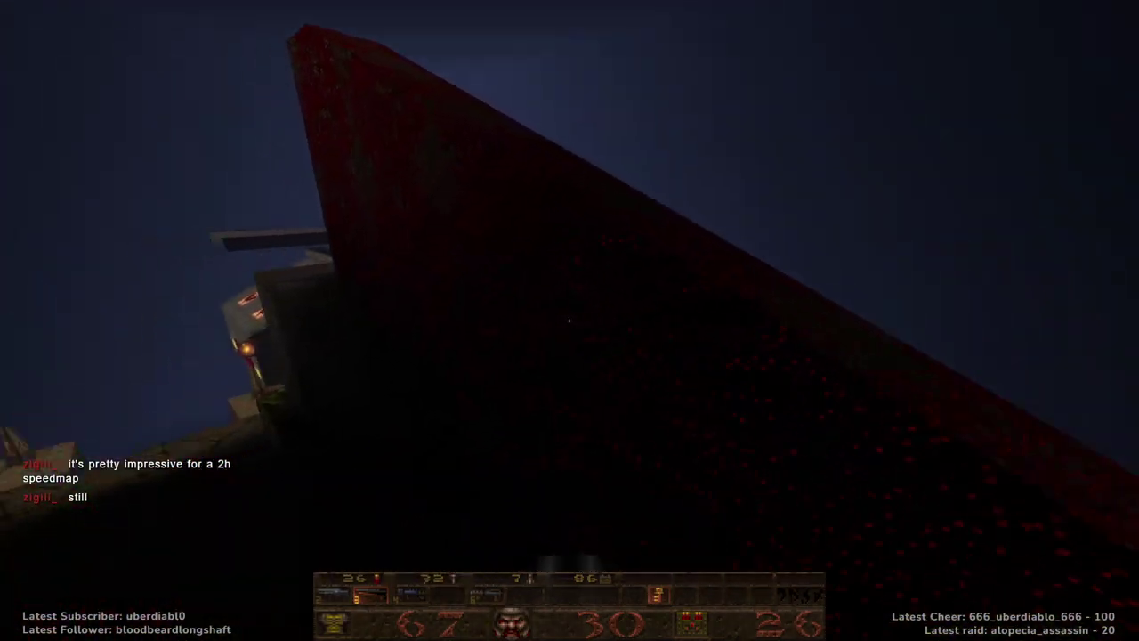
key("w")
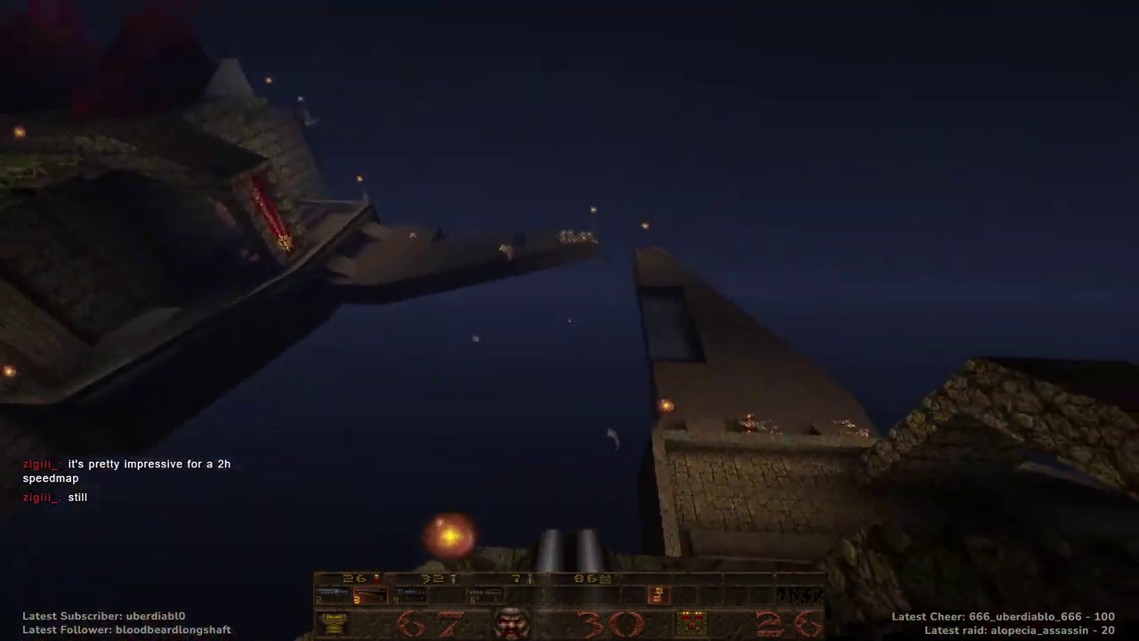
key("w")
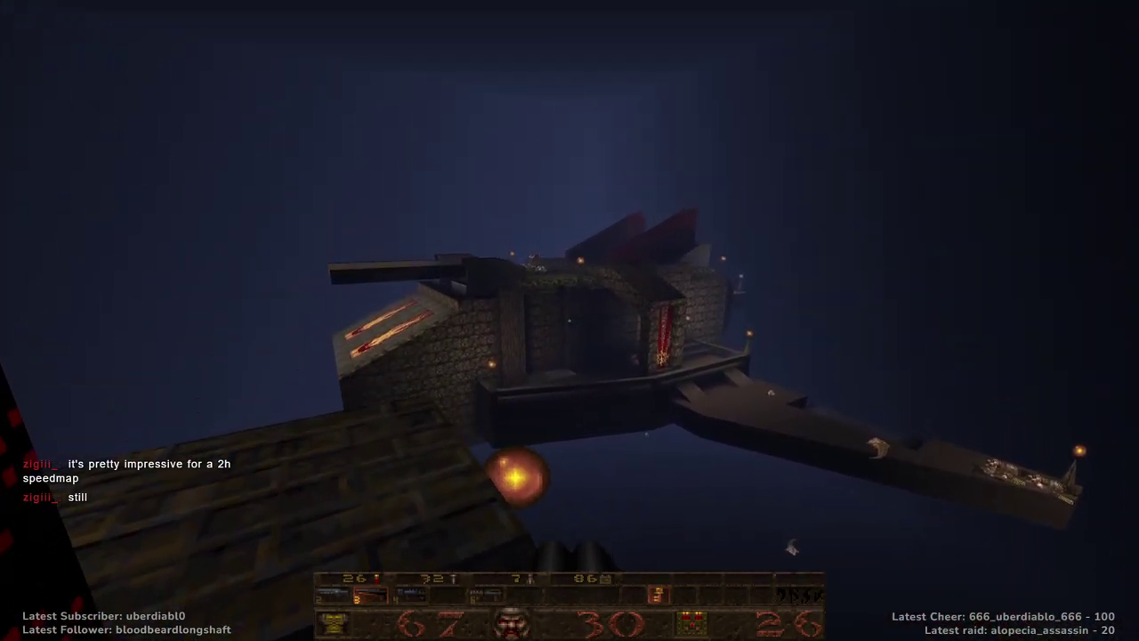
key("w")
key("Tab")
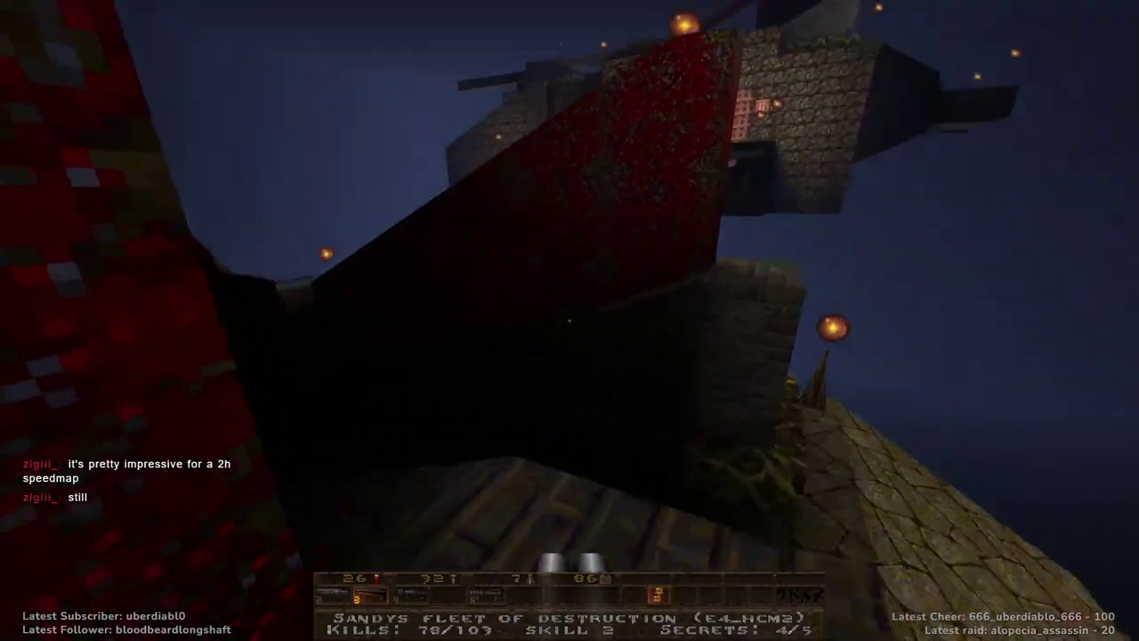
Quicksave, circle the rear deck past the torch posts and climb onto the red fin.
key("w")
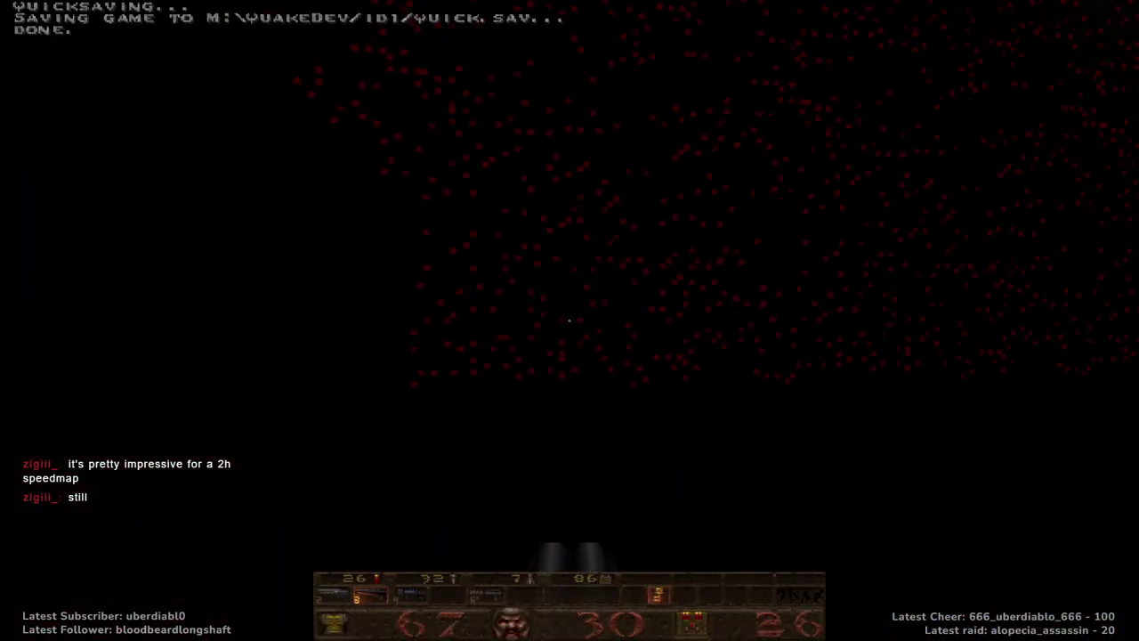
key("w")
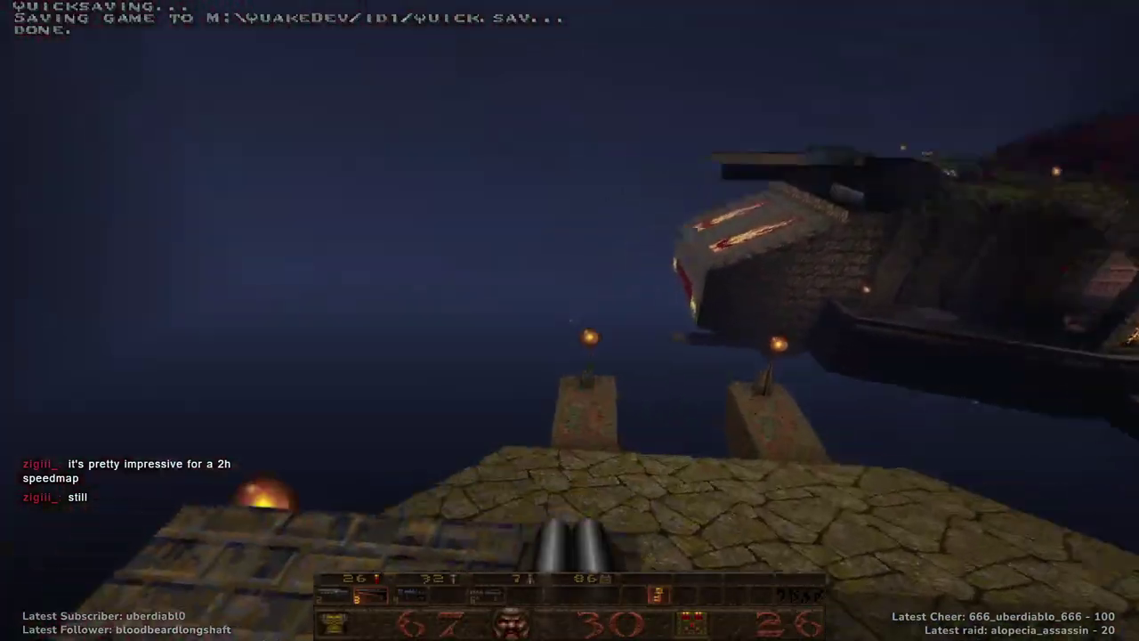
key("w")
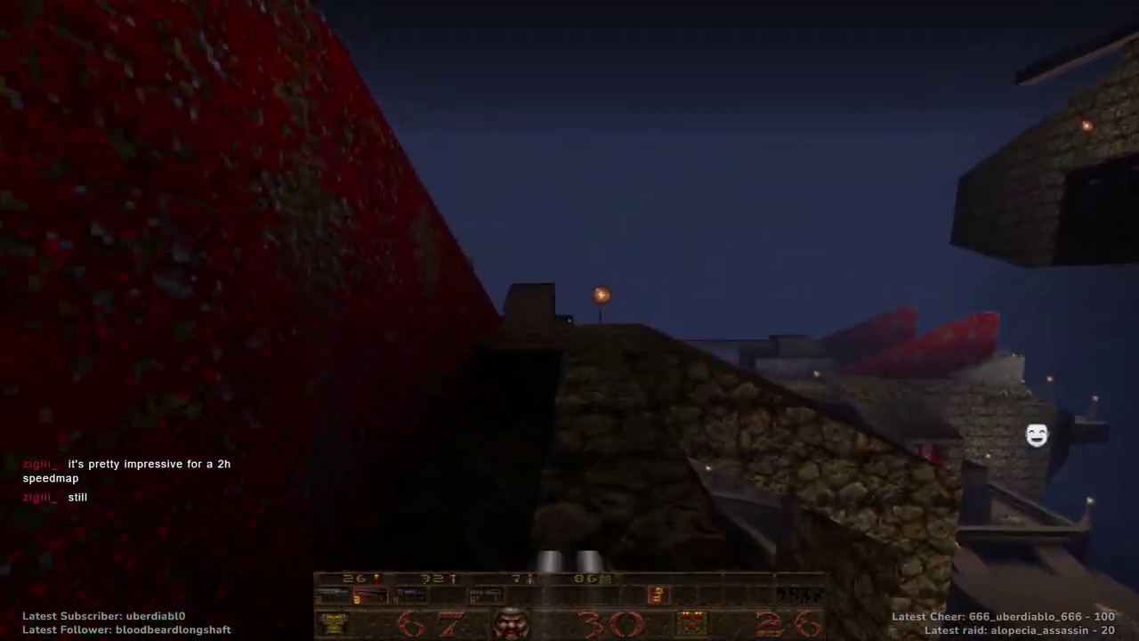
key("w")
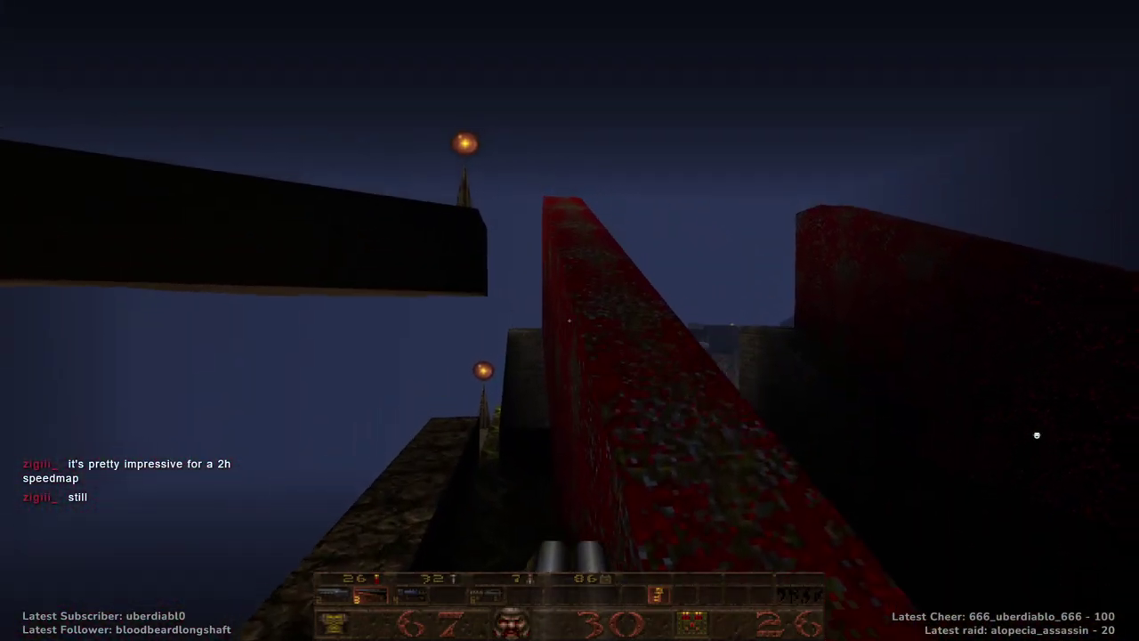
Cross the wing to the keyhole gate's walkway and shoot the enemy past the stone pillar with the double-barrelled shotgun.
key("w")
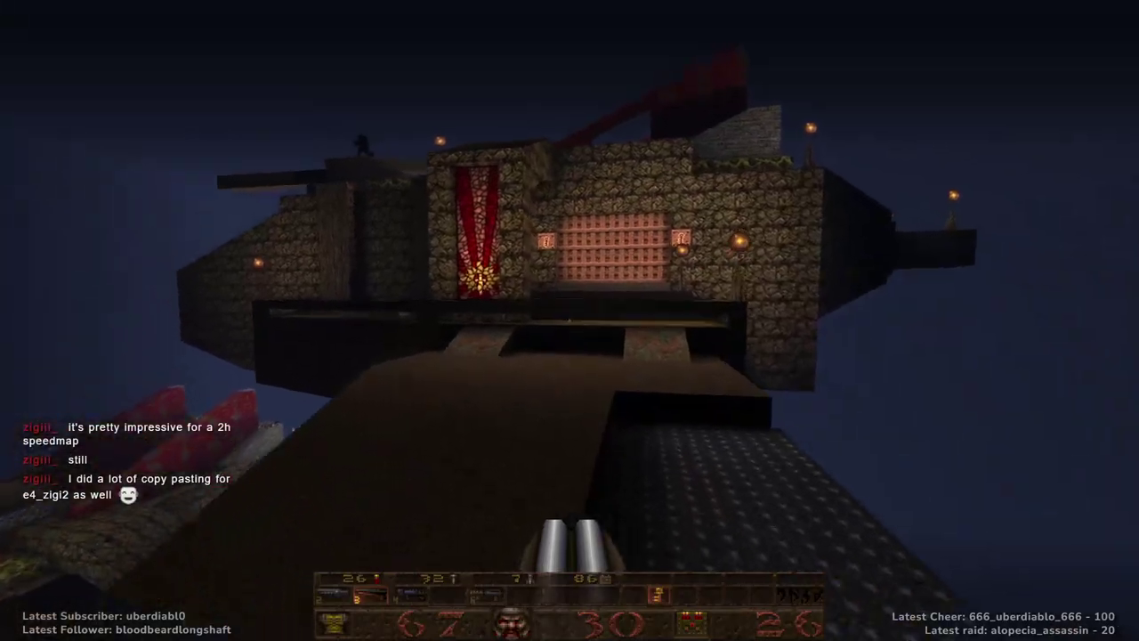
key("w")
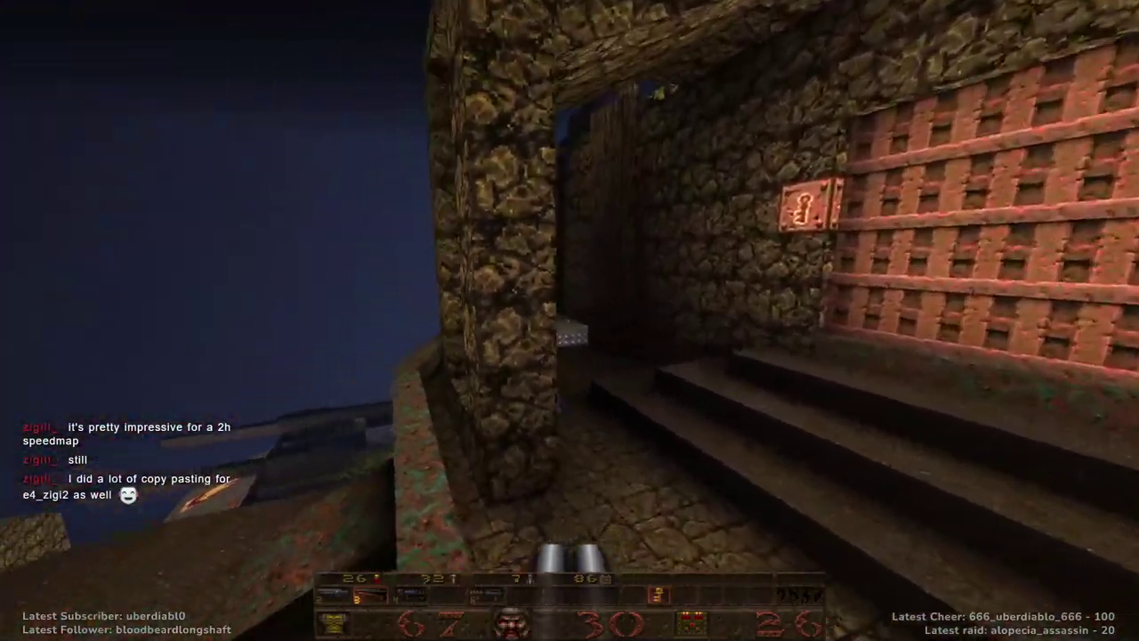
key("s")
key("ctrl")
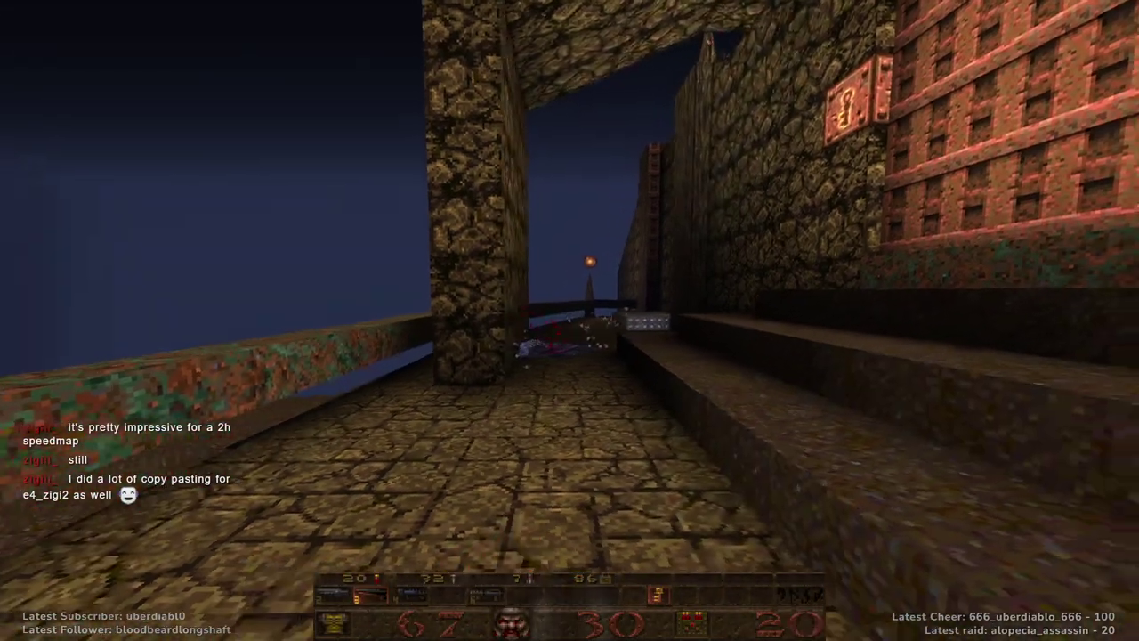
key("ctrl")
key("w")
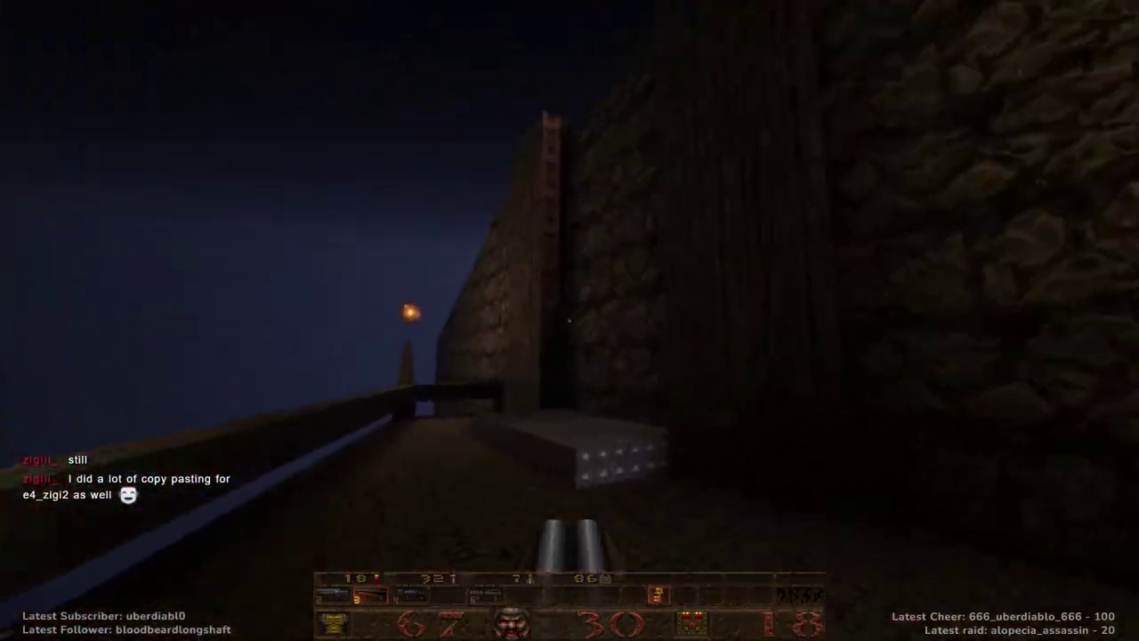
Fight the enemies on the mossy upper deck by the red fins with the double-barrelled shotgun.
key("ctrl")
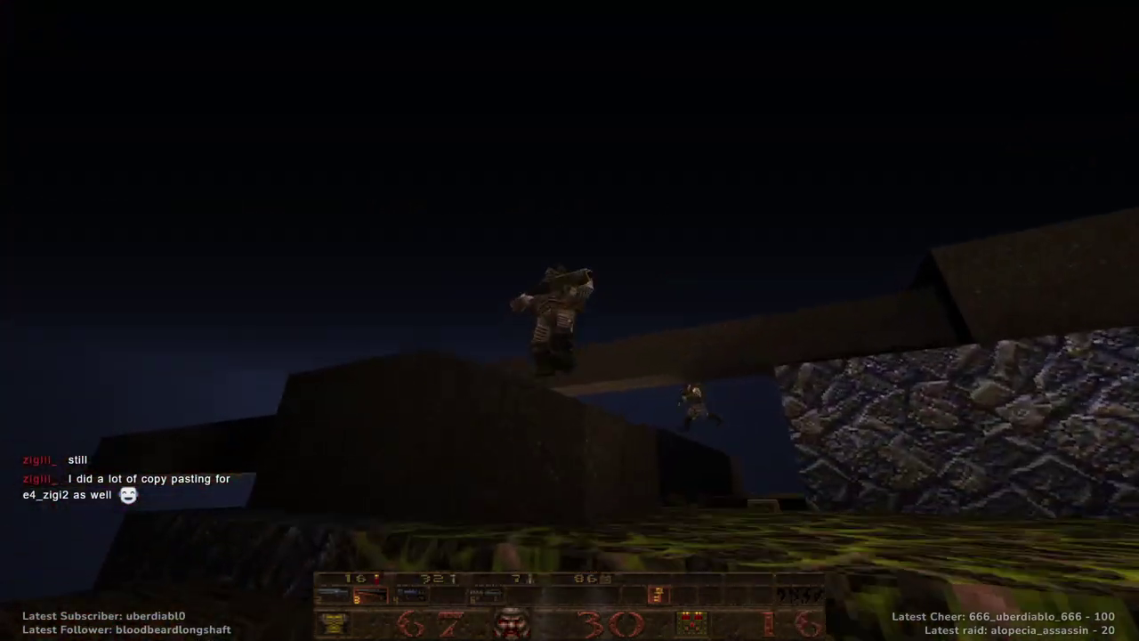
key("ctrl")
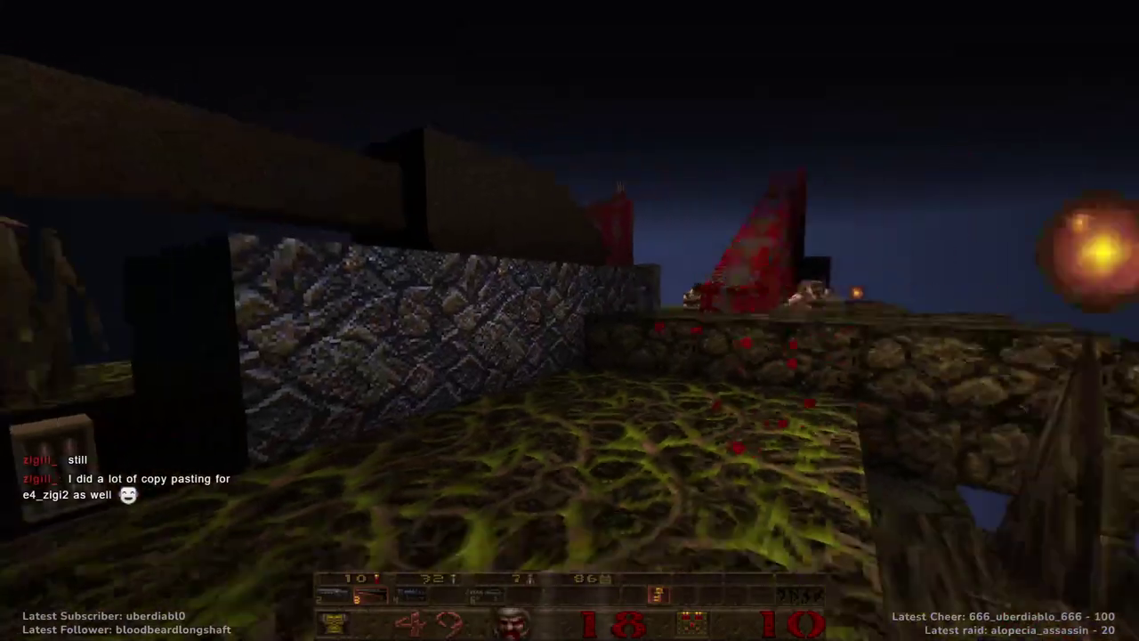
key("w")
key("ctrl")
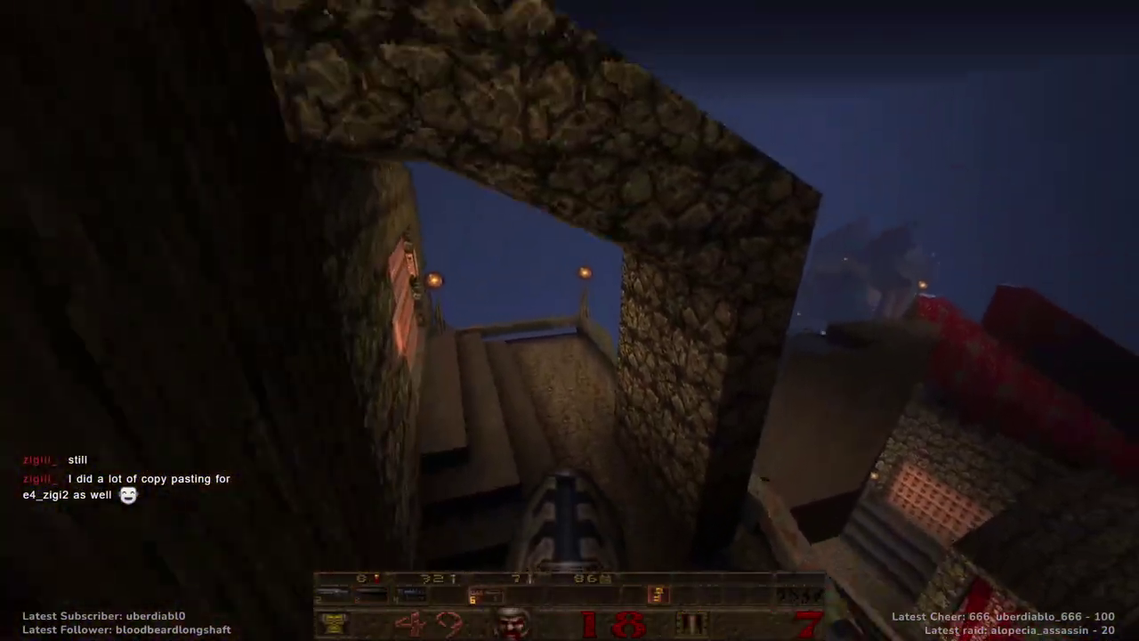
Fall back past the keyhole gate with the grenade launcher out and climb back up toward the gun turrets.
key("w")
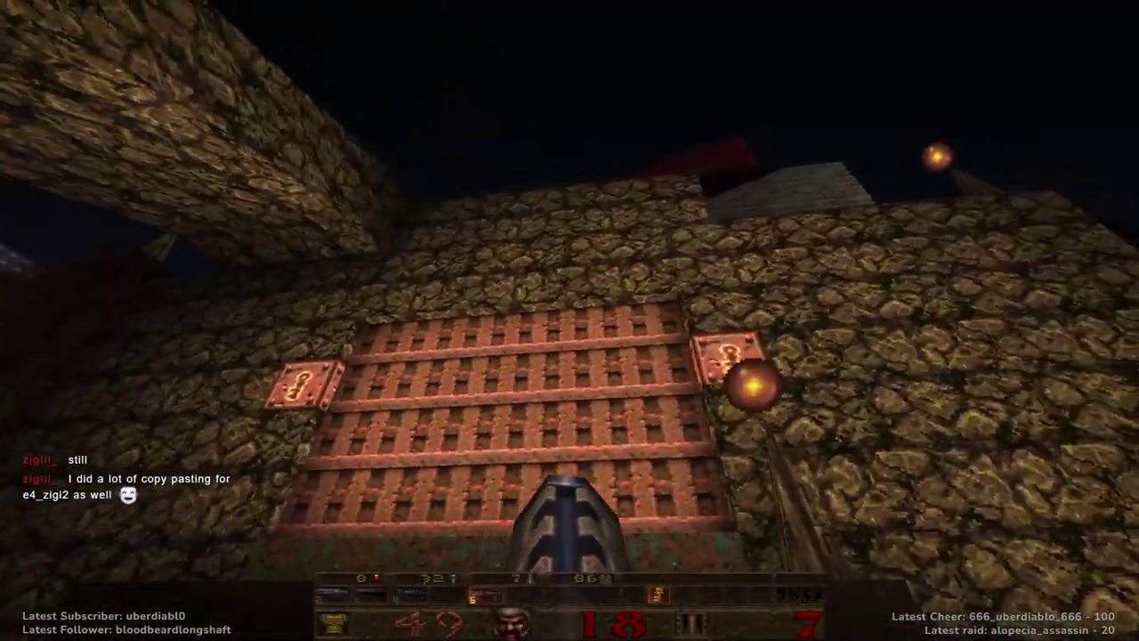
key("w")
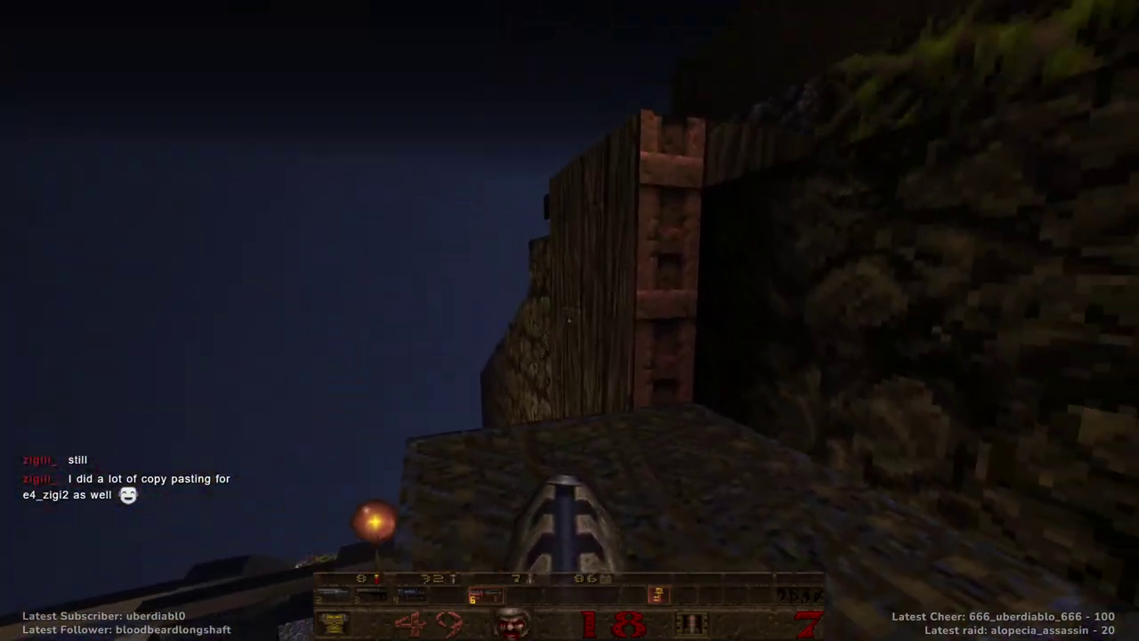
key("w")
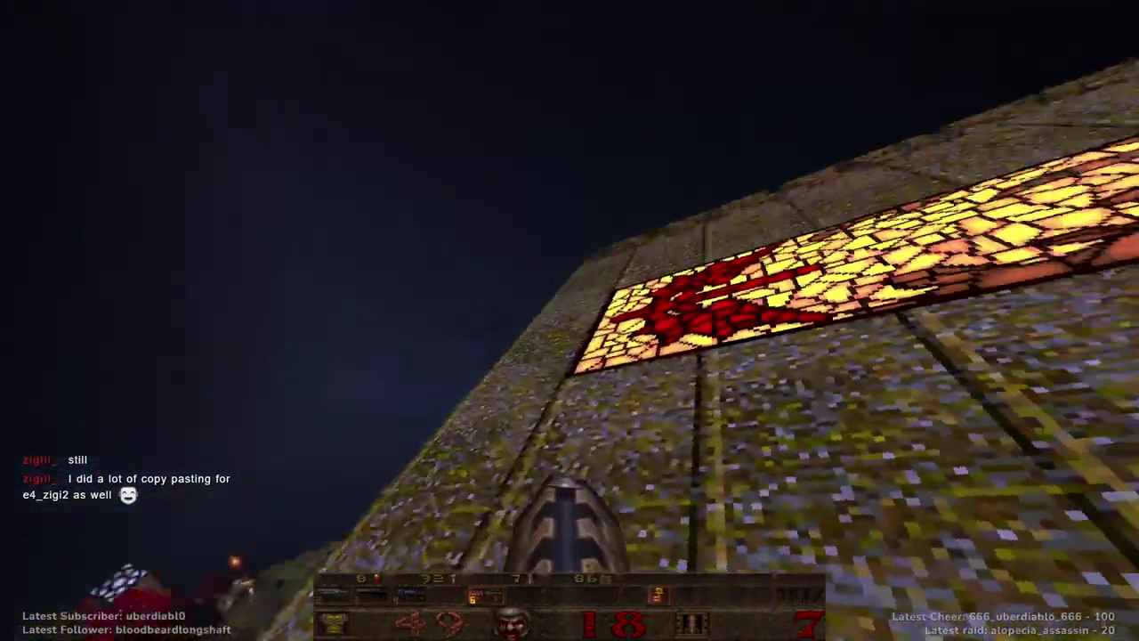
key("w")
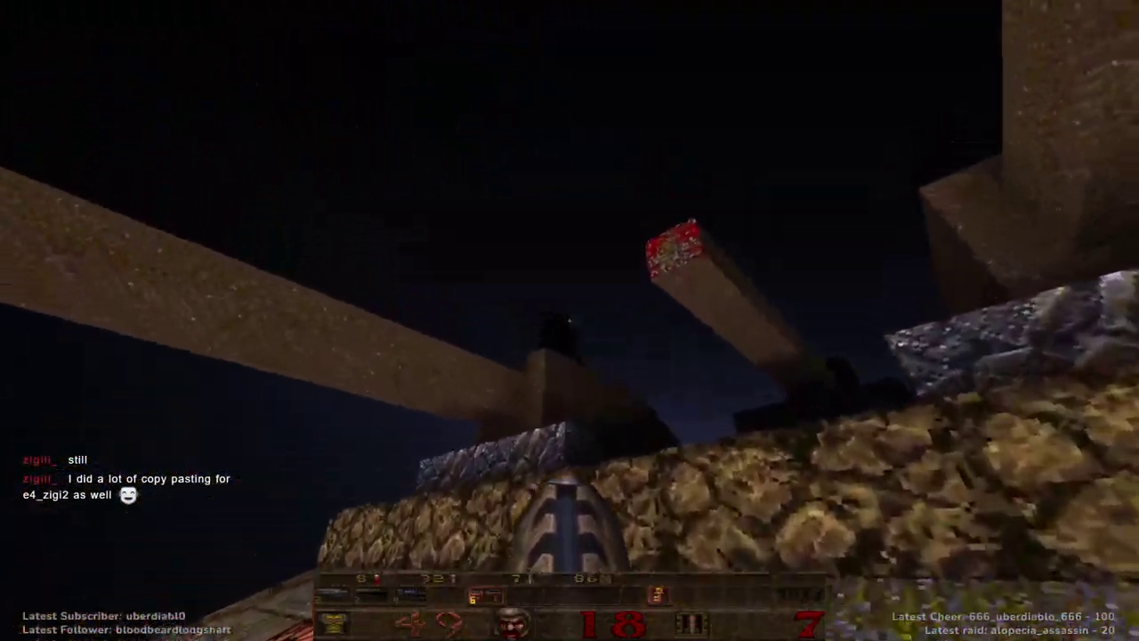
Fire grenades at the enemies between the gun turrets while circling the edge of the upper deck.
key("w")
key("ctrl")
key("w")
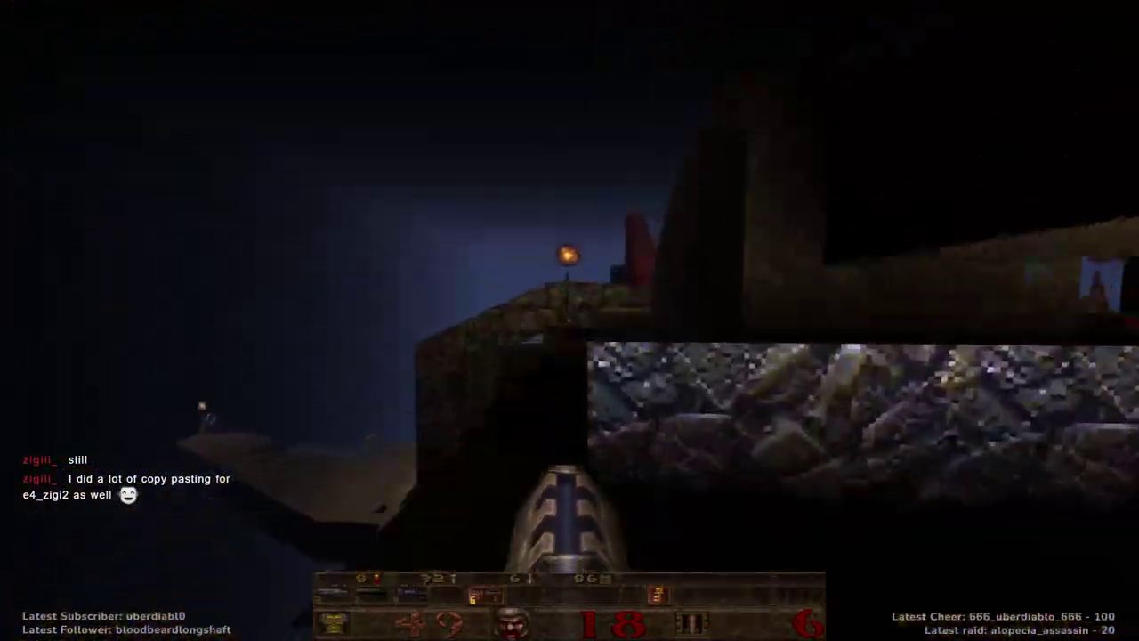
key("w")
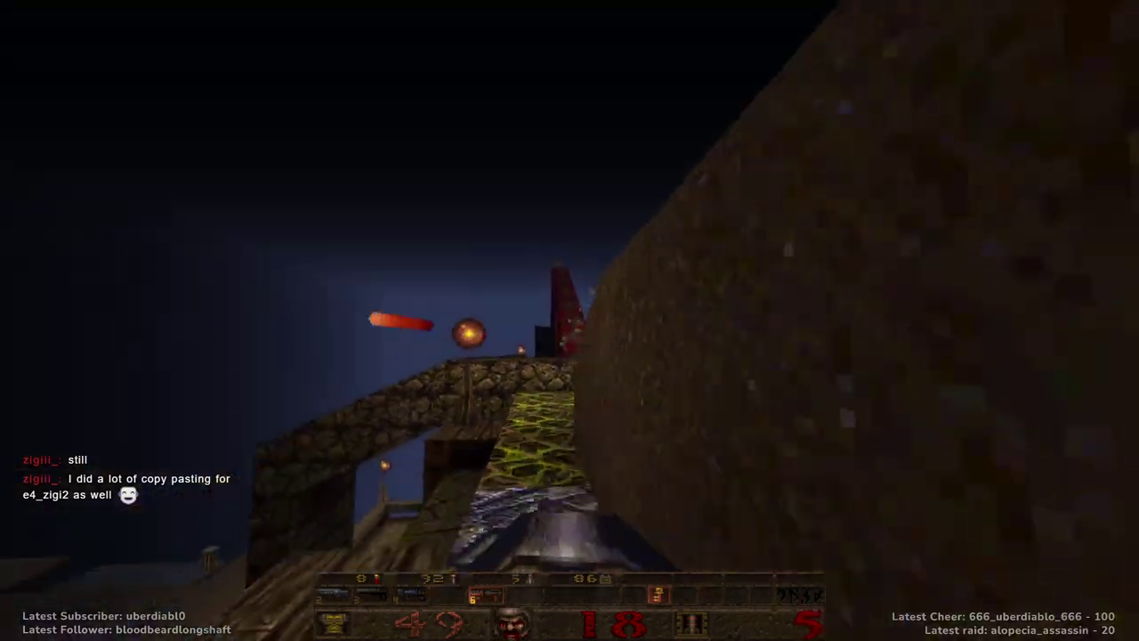
key("ctrl")
key("w")
key("ctrl")
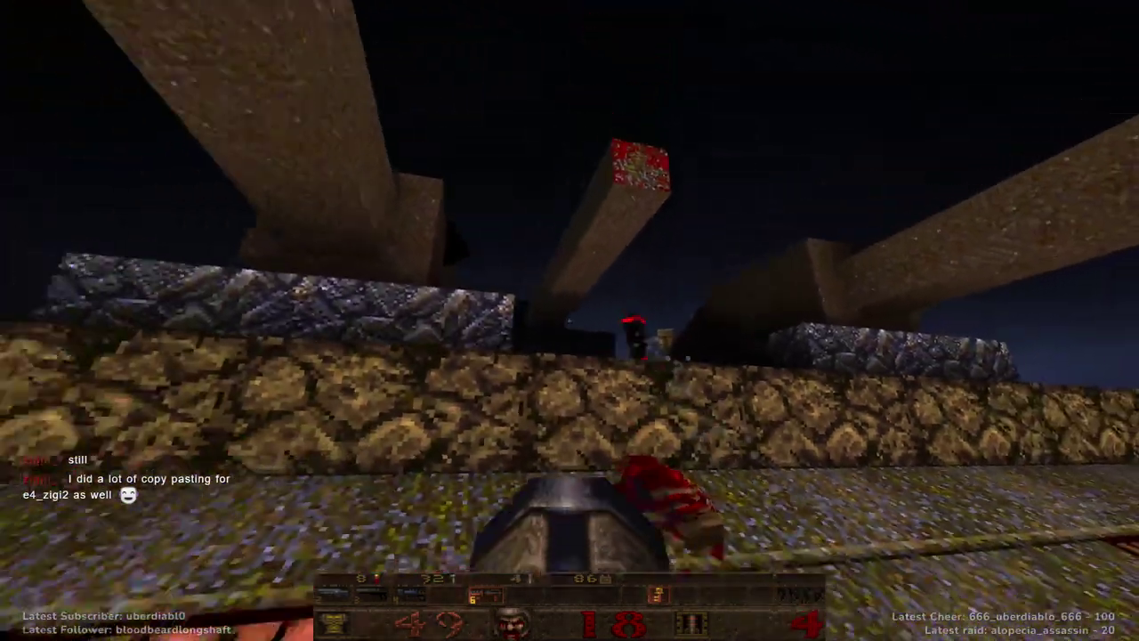
Collect the rockets and cells along the upper deck and the red fin, and switch back to the double-barrelled shotgun.
key("w")
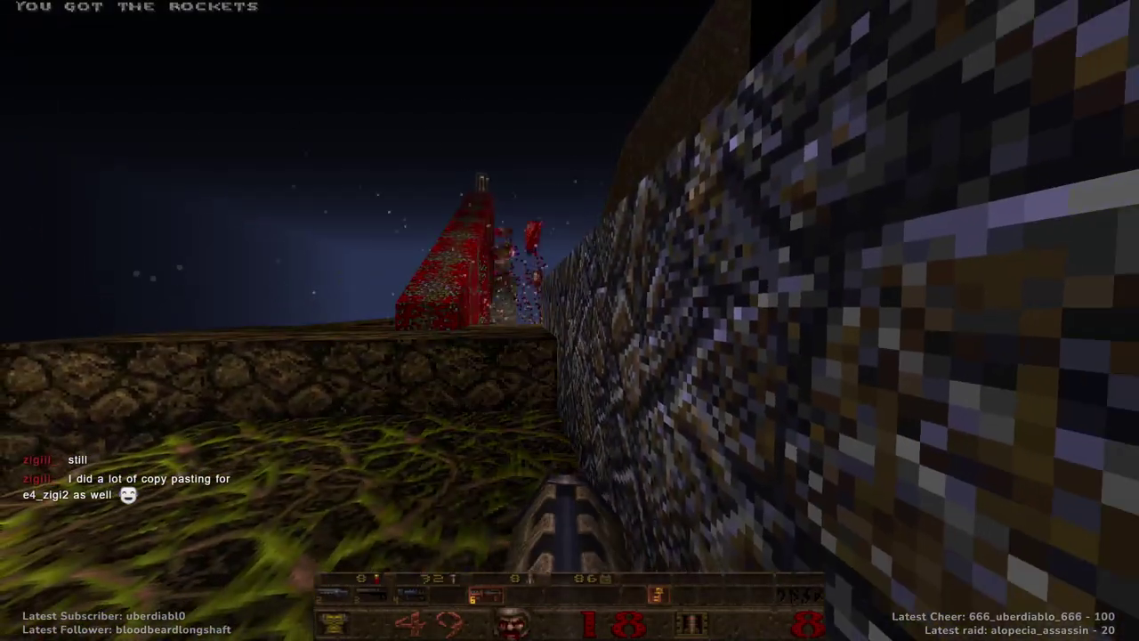
key("w")
key("w")
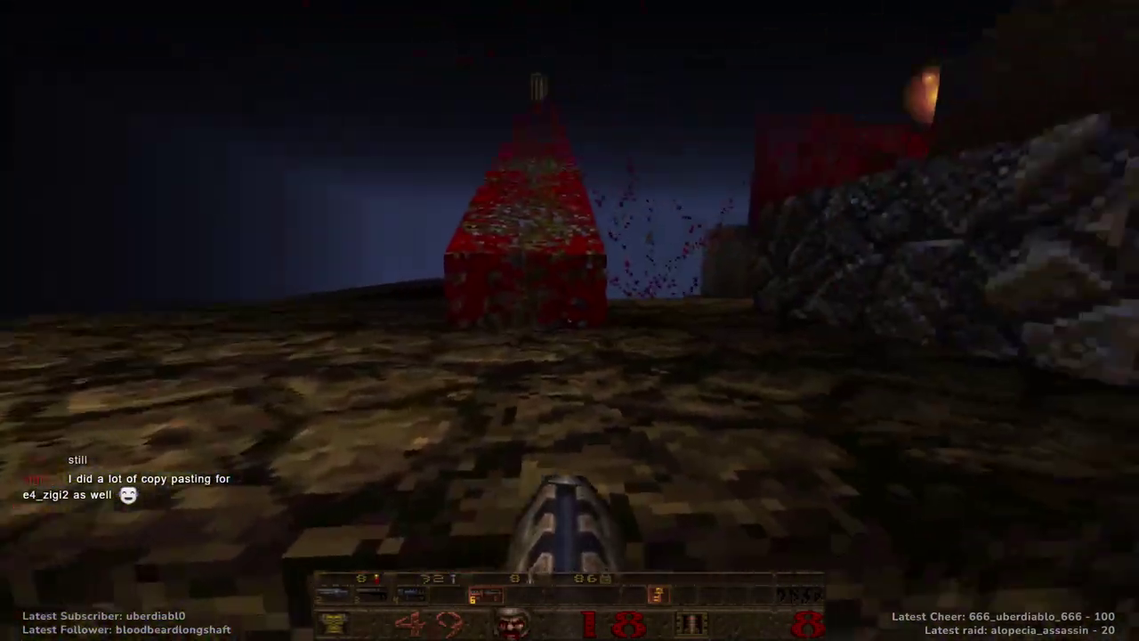
key("w")
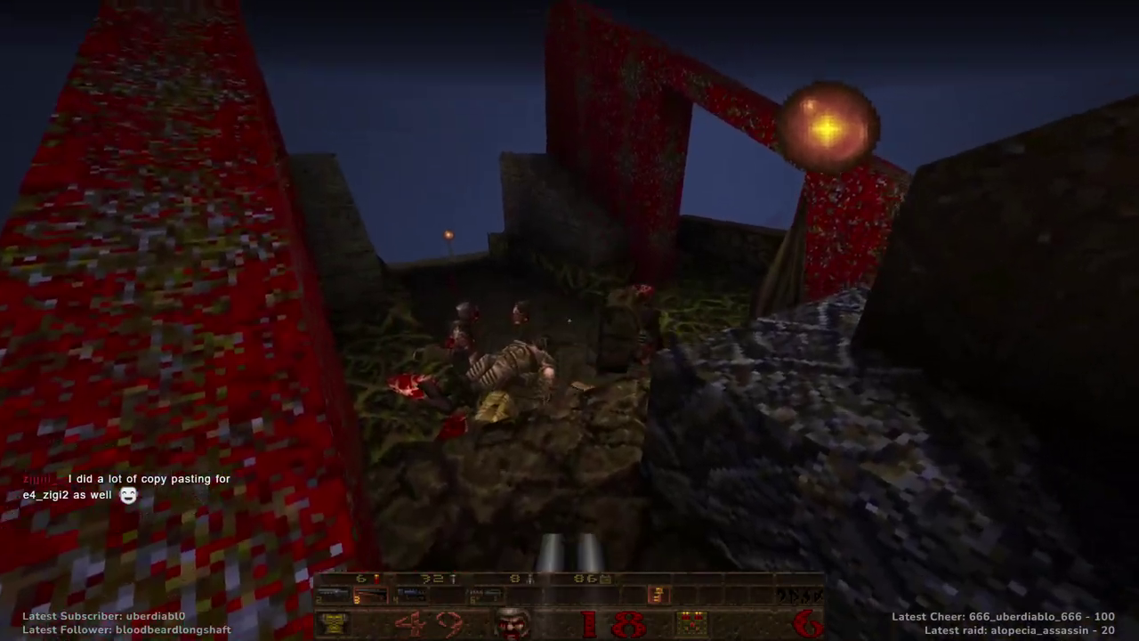
key("w")
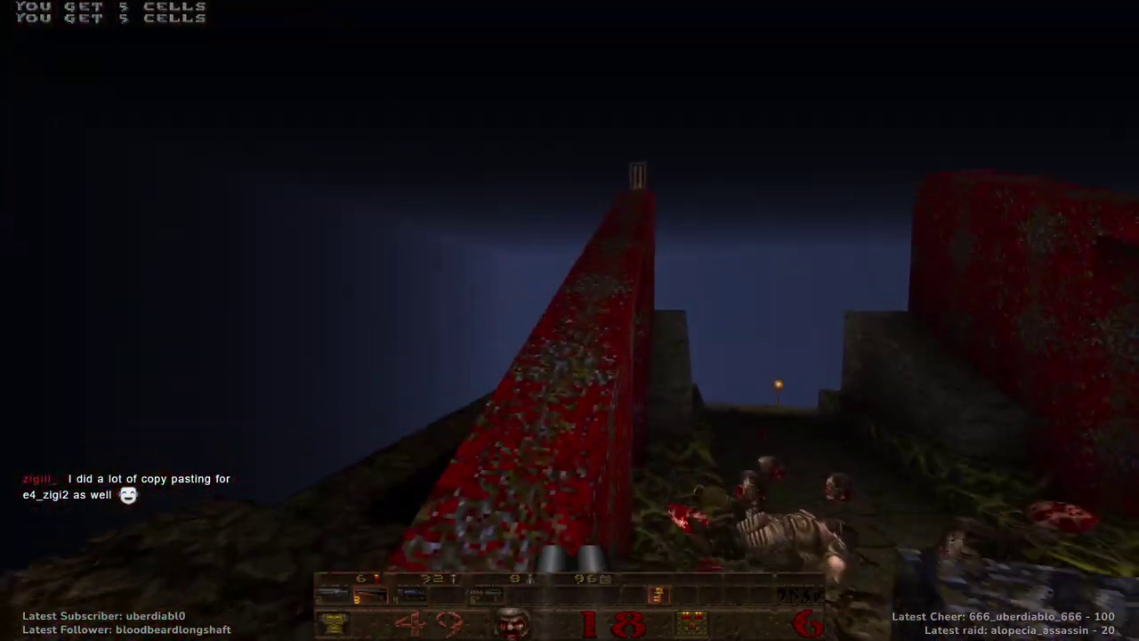
key("w")
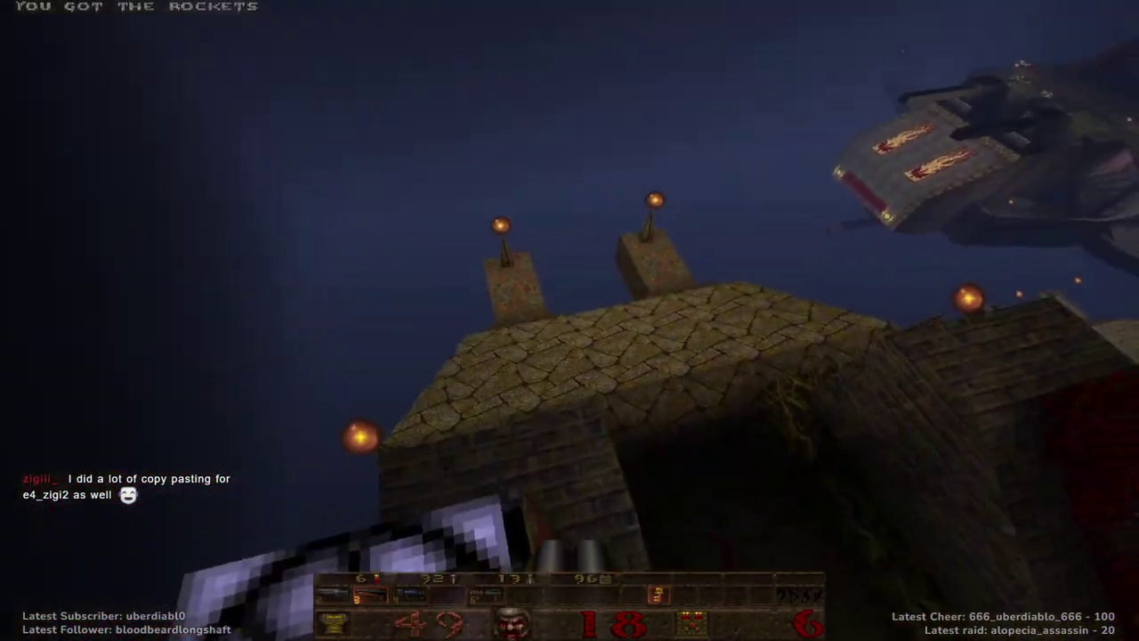
Return from the red fins across the upper deck and descend beside the ladder to the walkway below.
key("w")
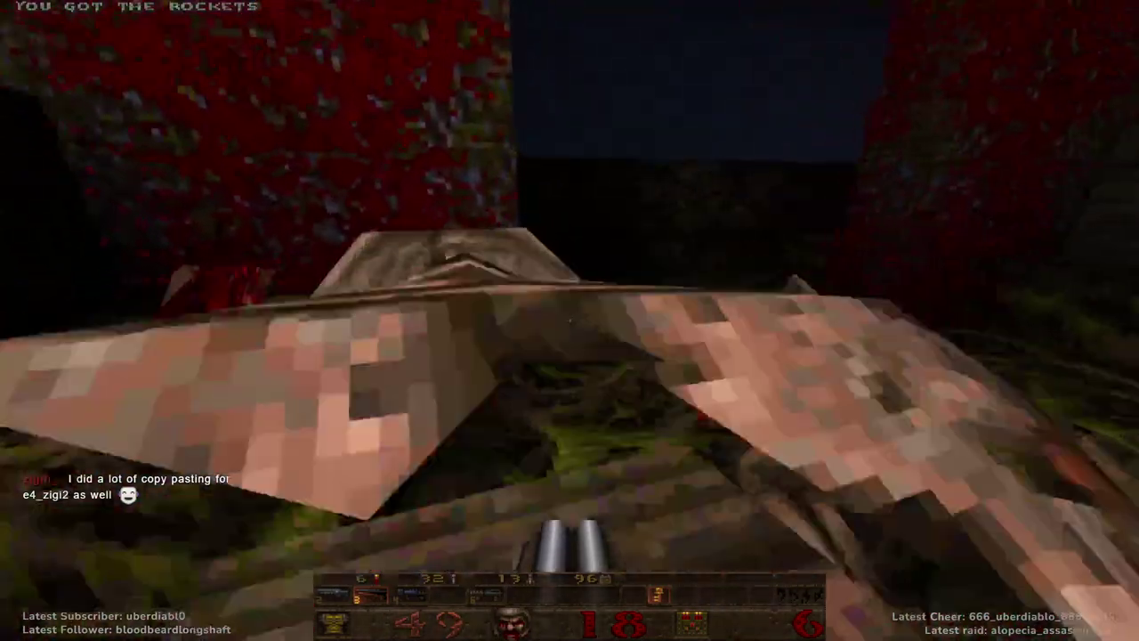
key("w")
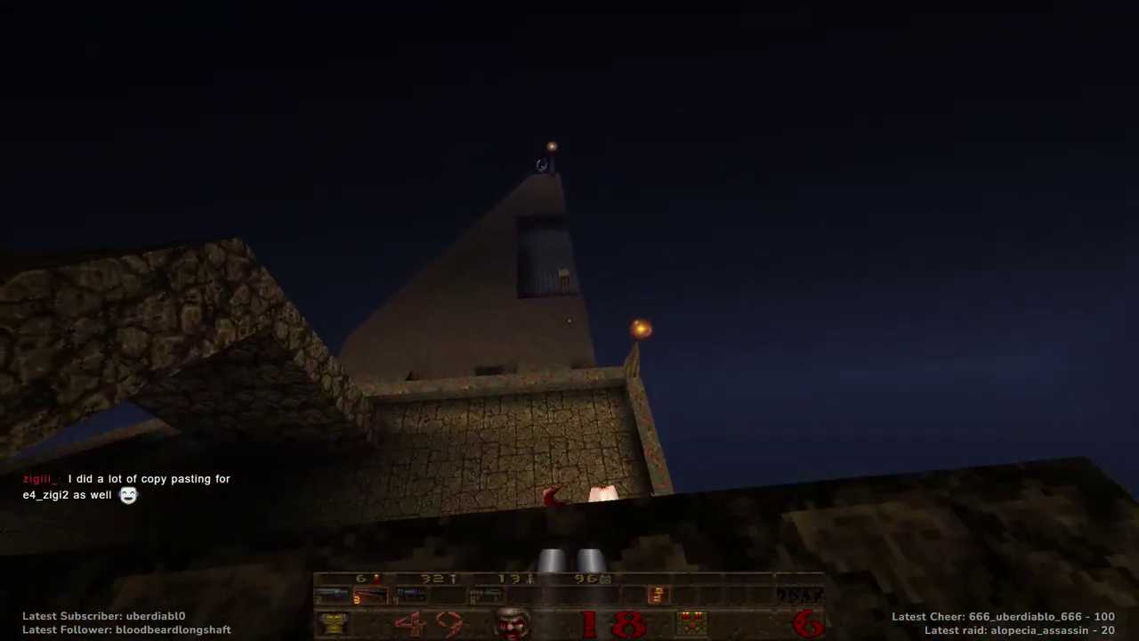
key("w")
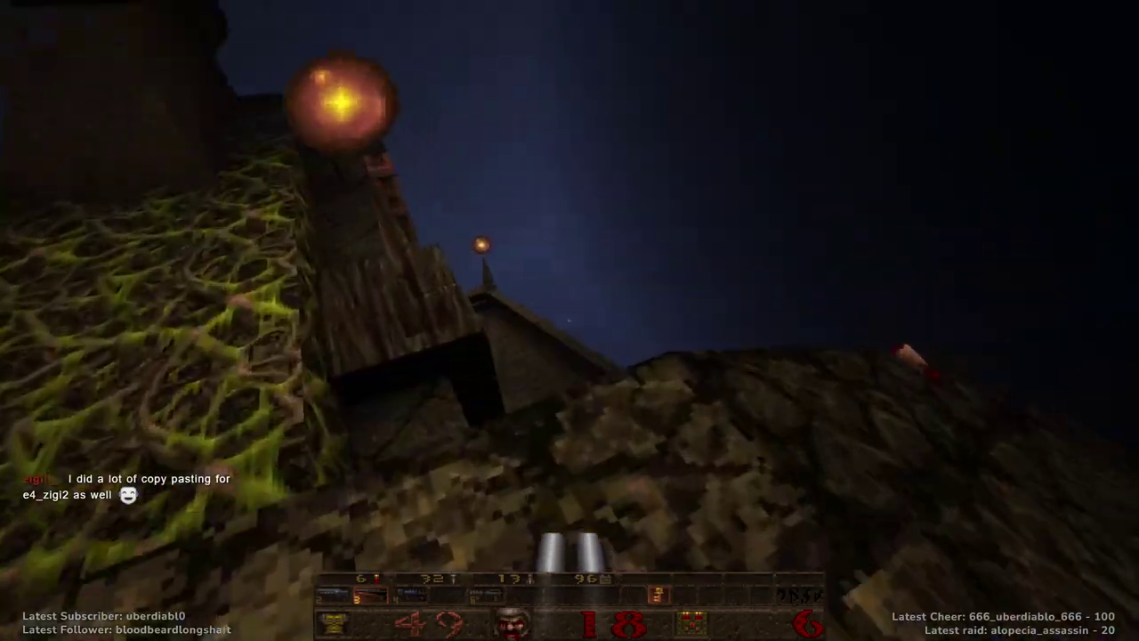
key("w")
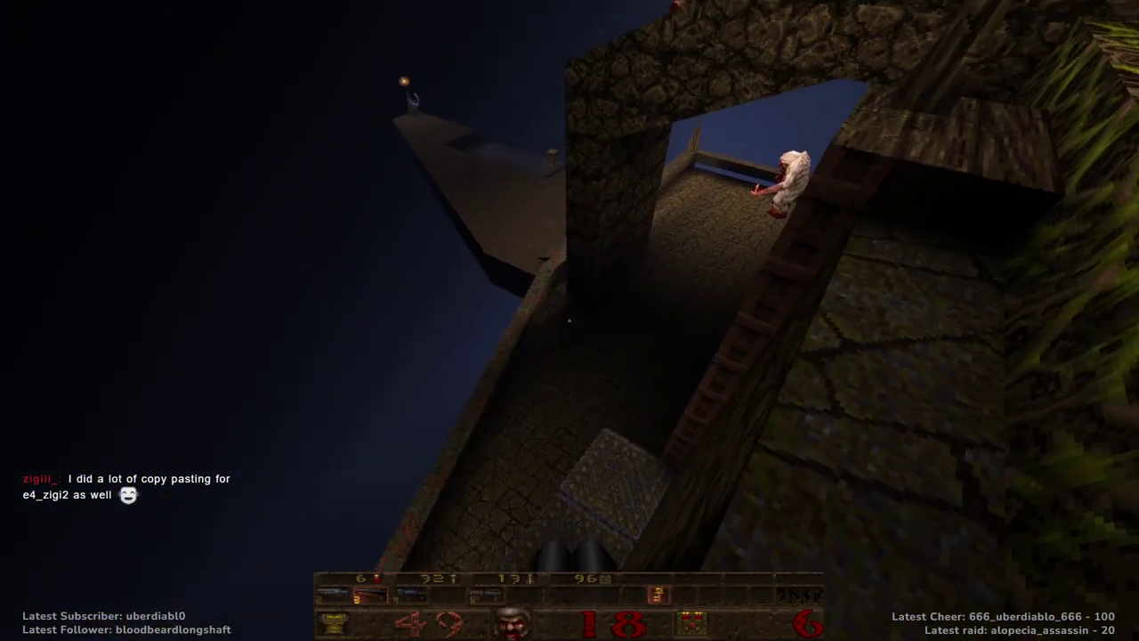
key("s")
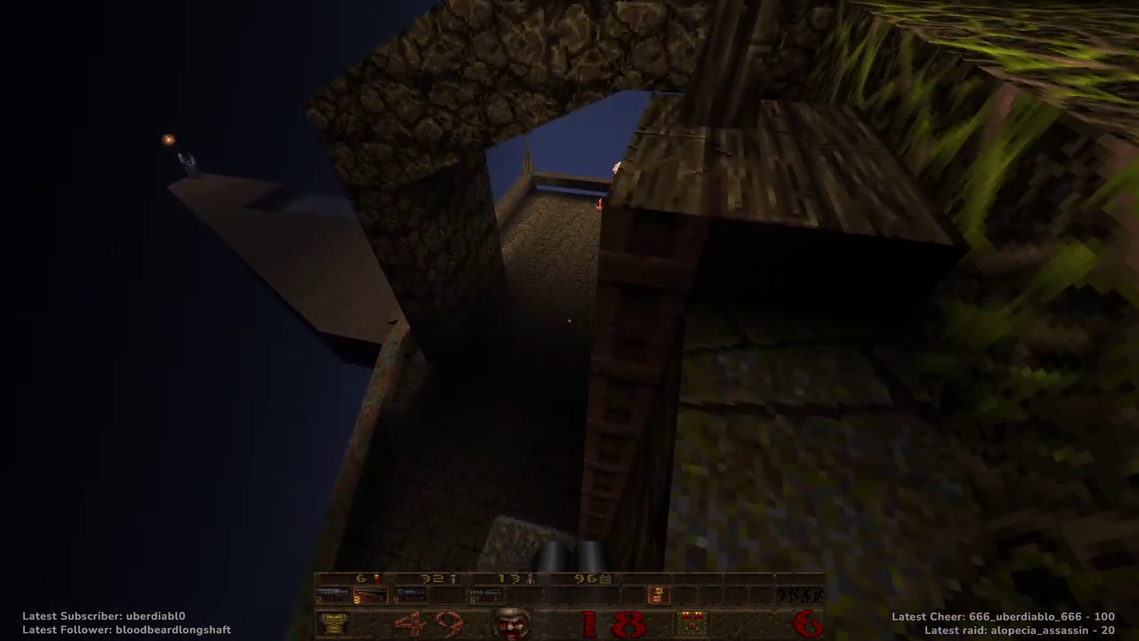
key("w")
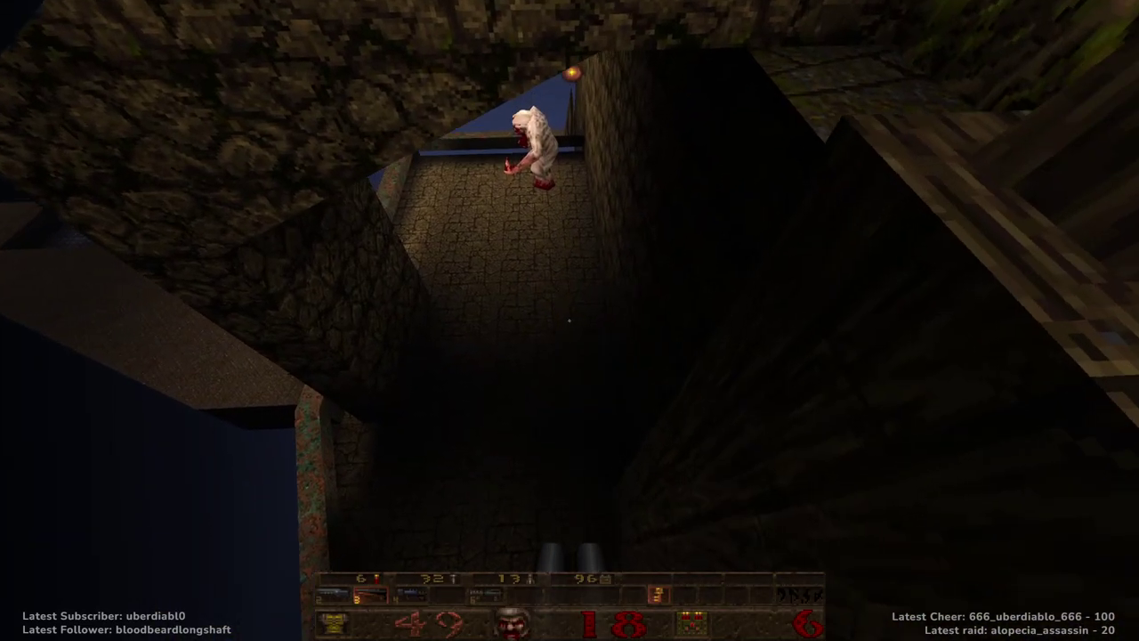
Sneak around the stone pillar along the railing to the wing and collect the health, rockets and secret Quad Damage.
key("w")
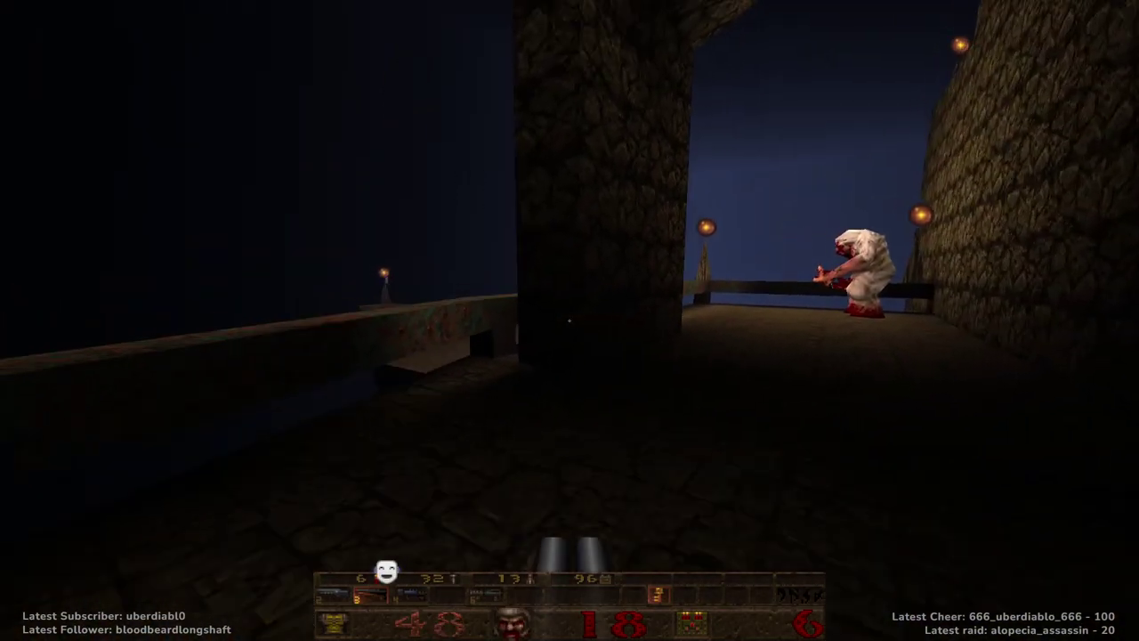
key("w")
key("w")
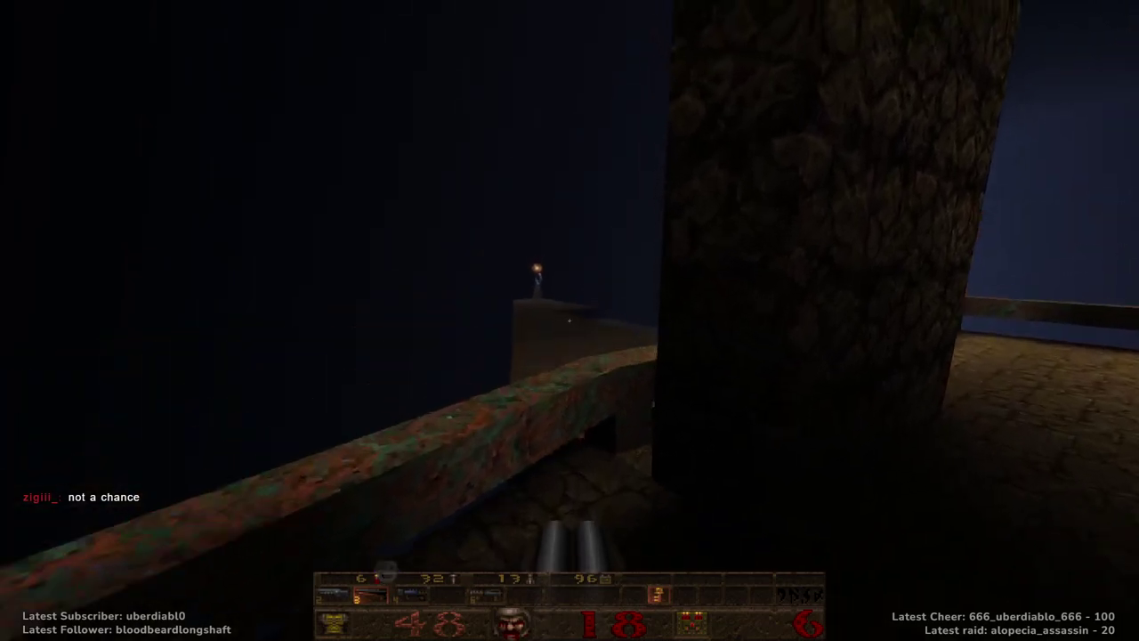
key("w")
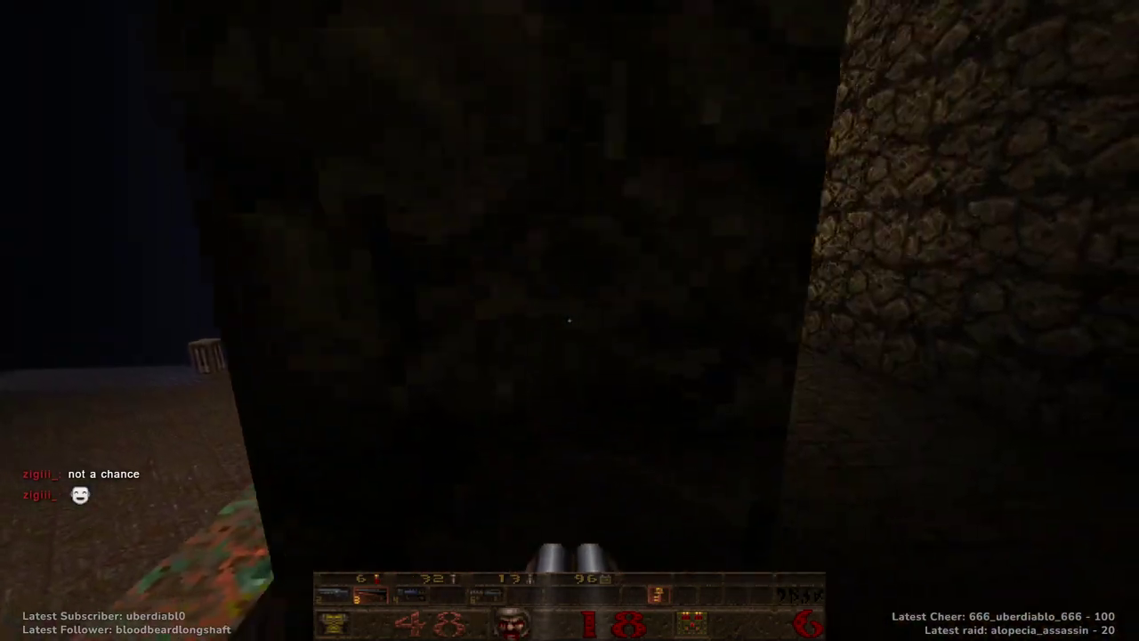
key("w")
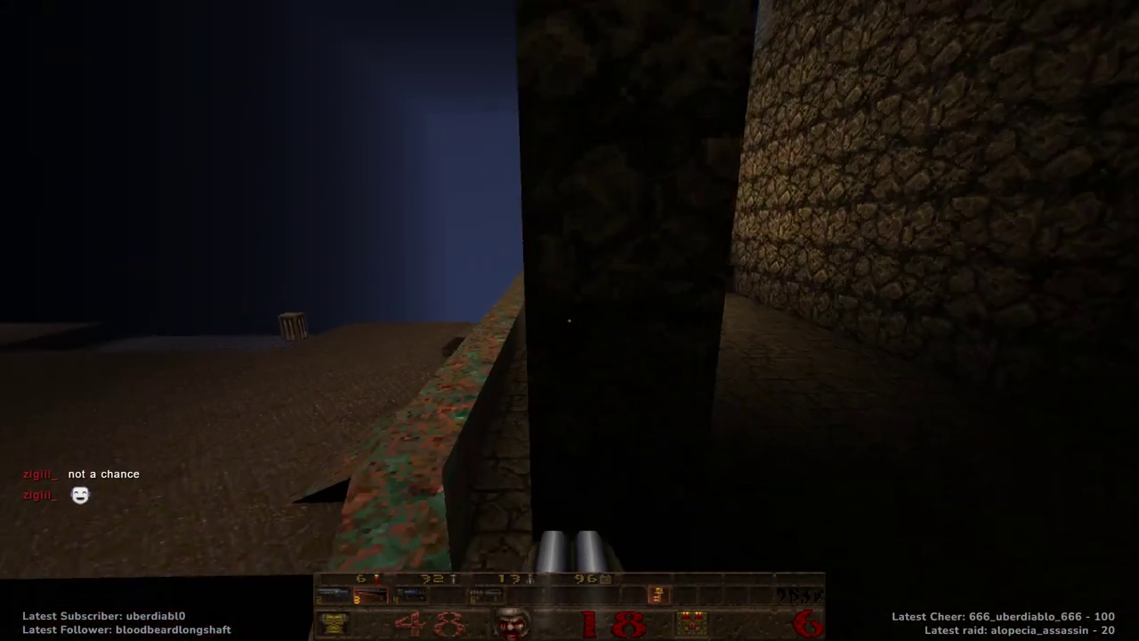
key("w")
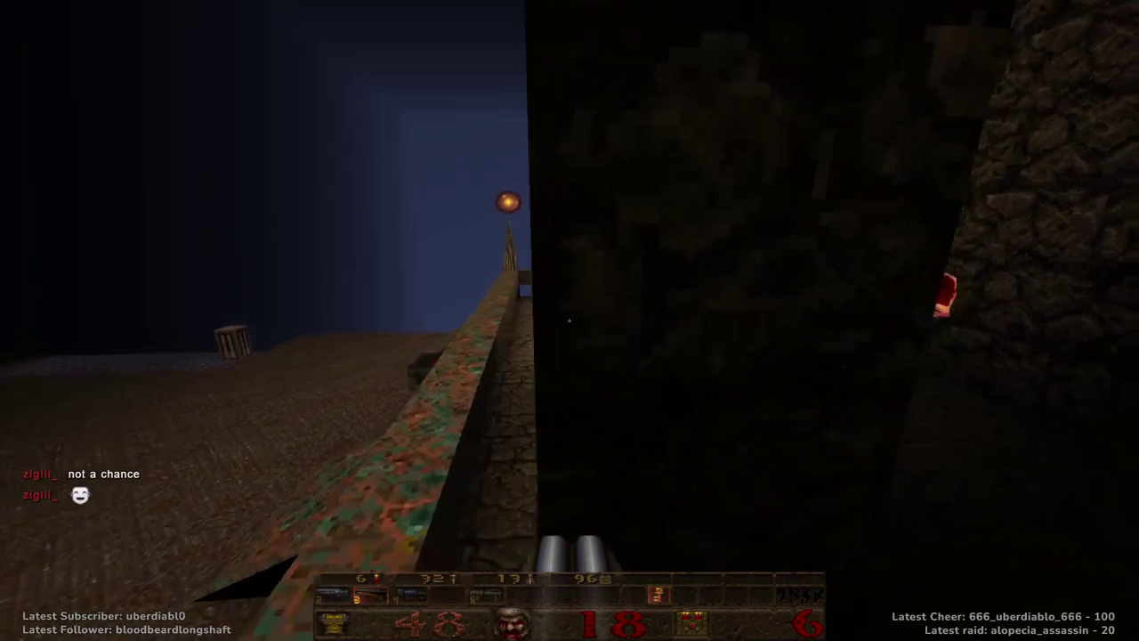
key("w")
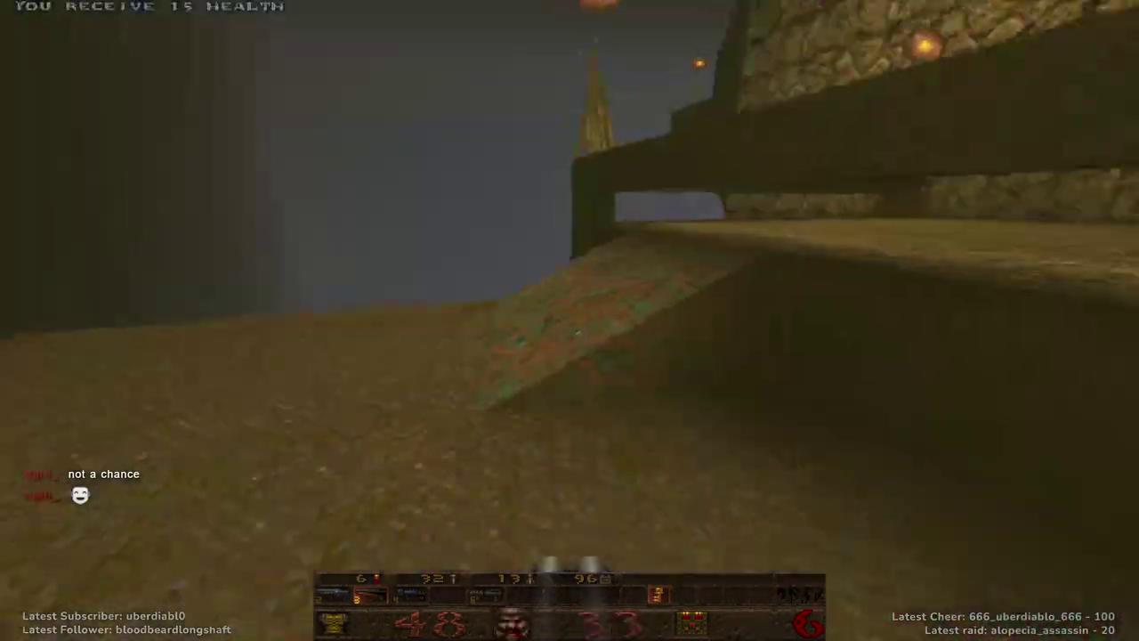
key("w")
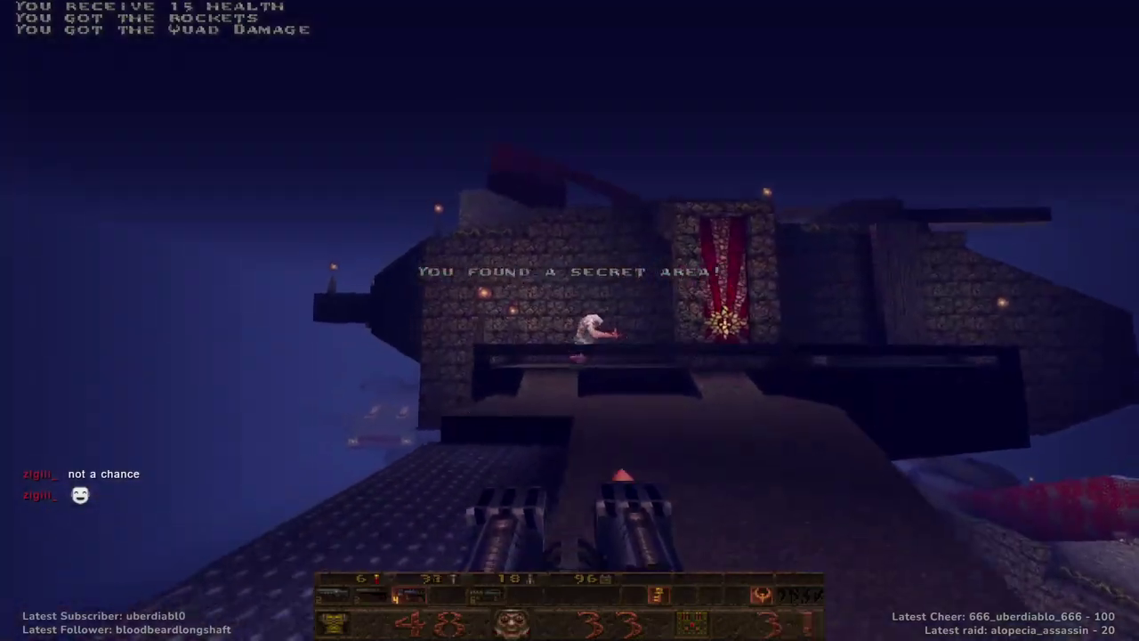
Kill the shambler with Quad Damage, then enter the ship's interior and check the level's kill and secret counts.
key("w")
key("ctrl")
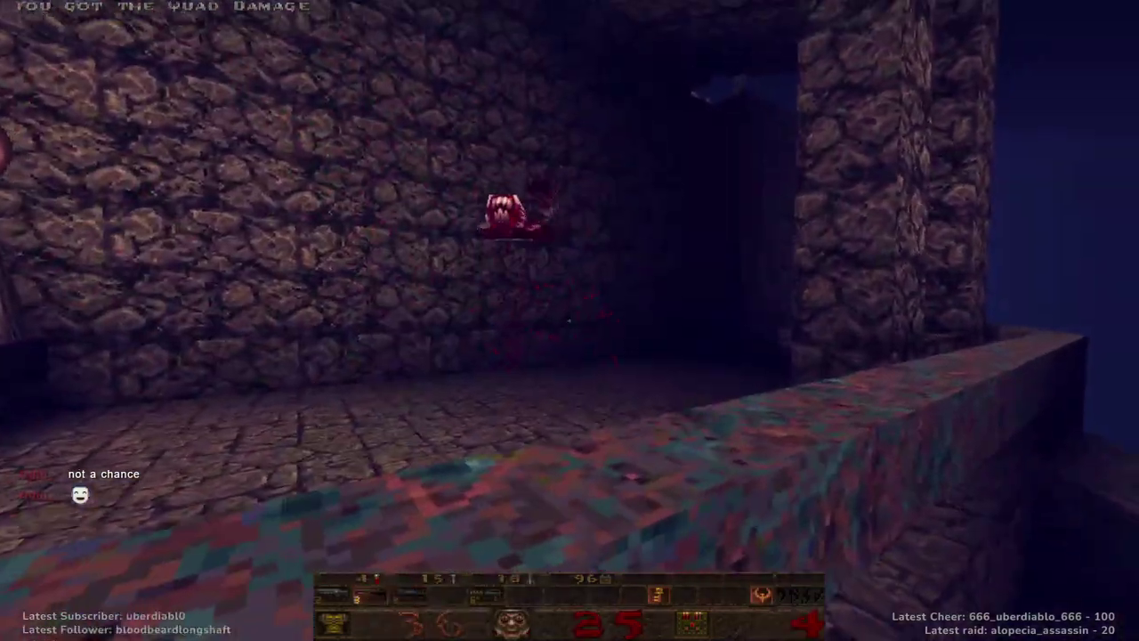
key("w")
key("w")
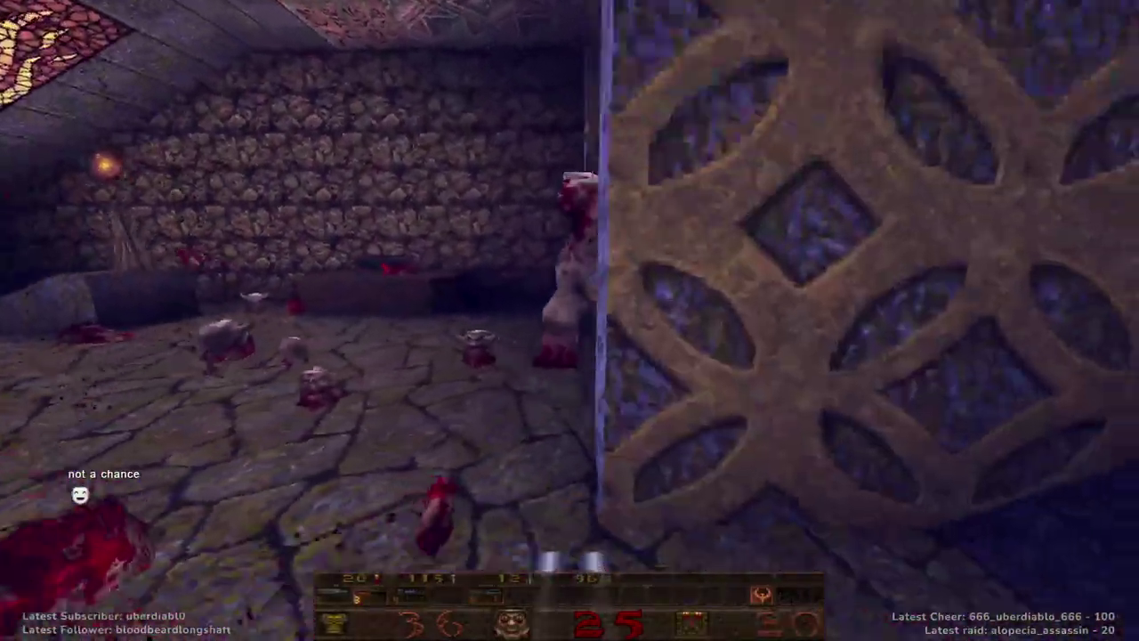
key("Tab")
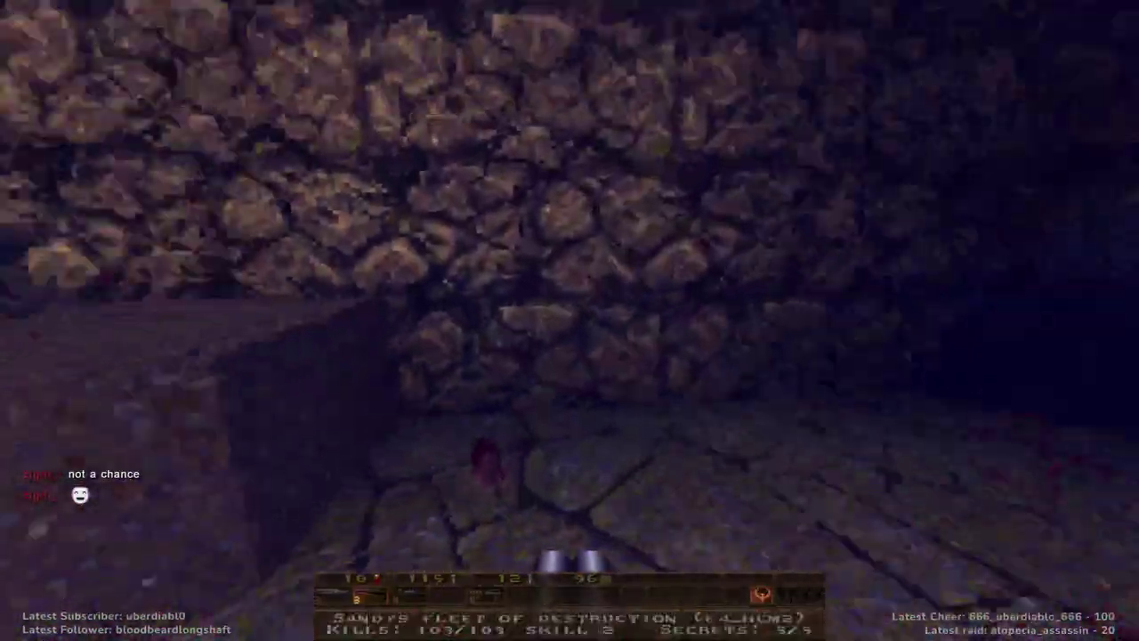
Collect the armor outside the ship, check the level counts and continue through the ship to the level exit.
key("w")
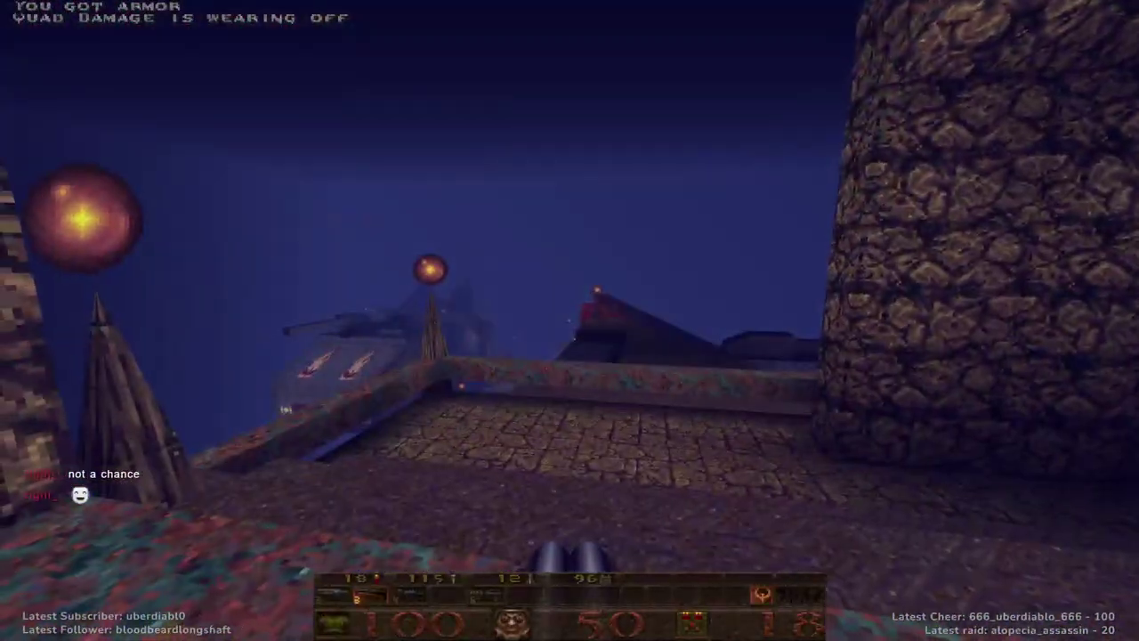
key("Tab")
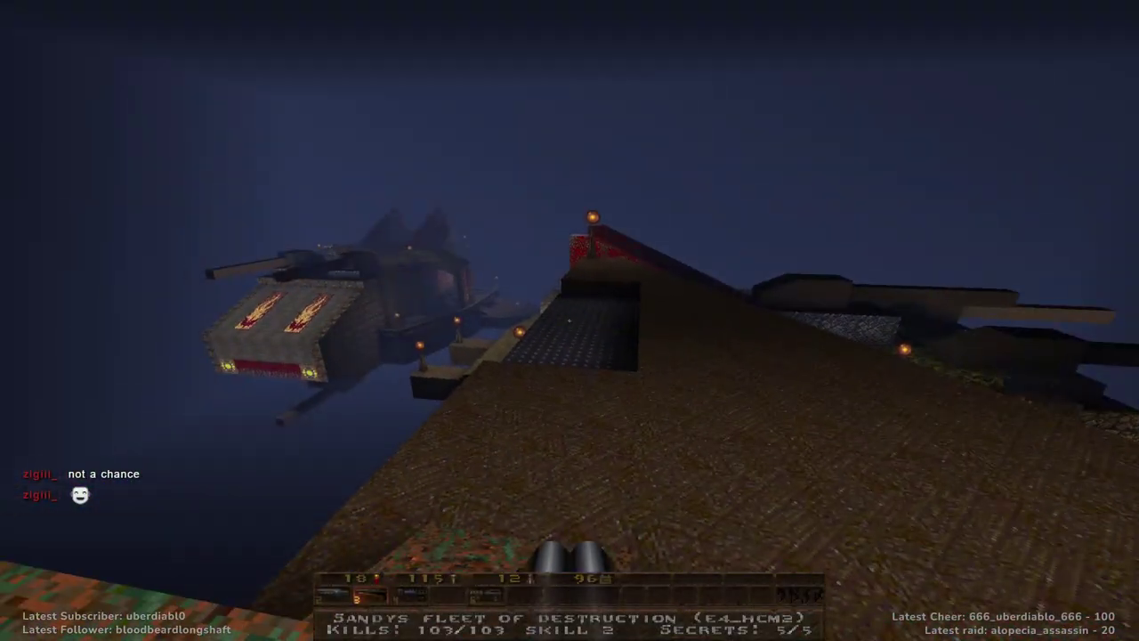
key("w")
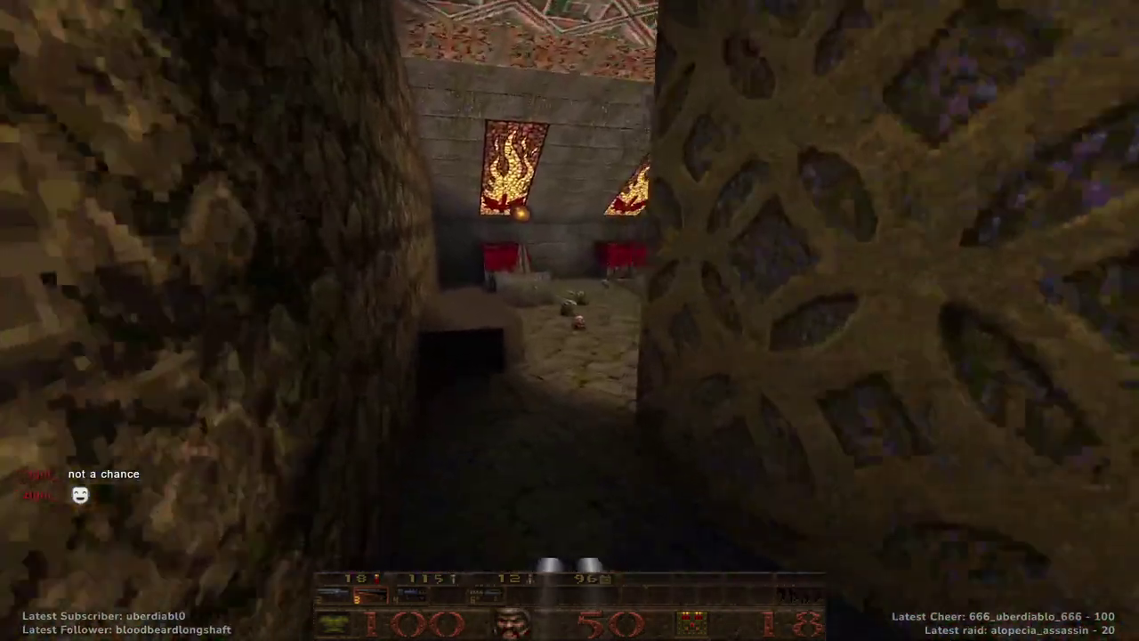
key("w")
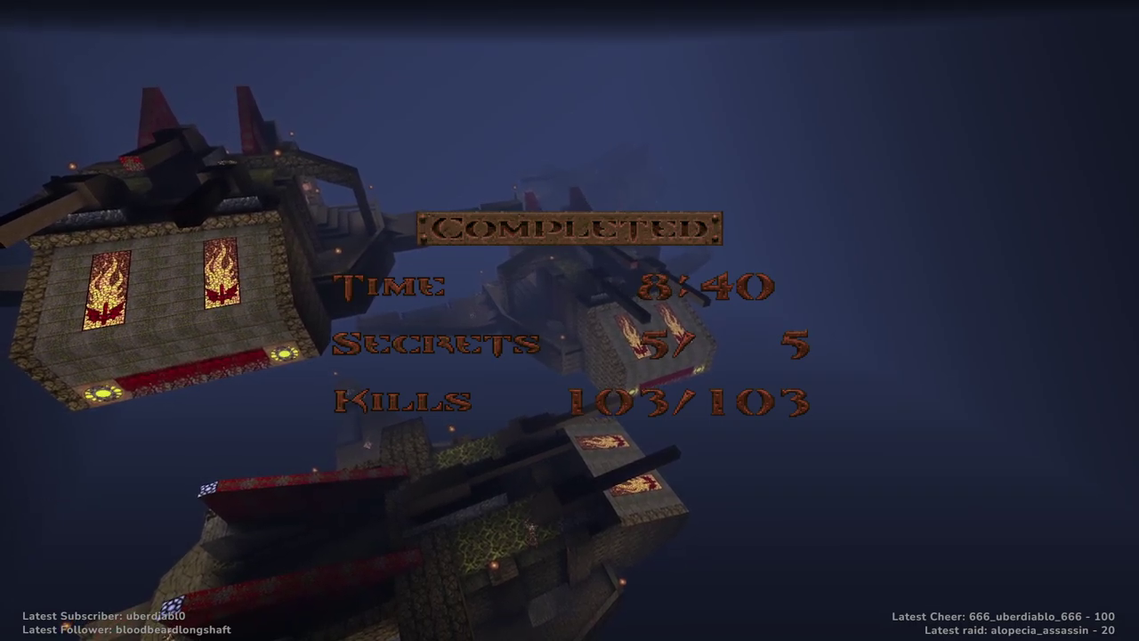
Dismiss the level completion screen and switch from the game back to the TrenchBroom map editor.
key("space")
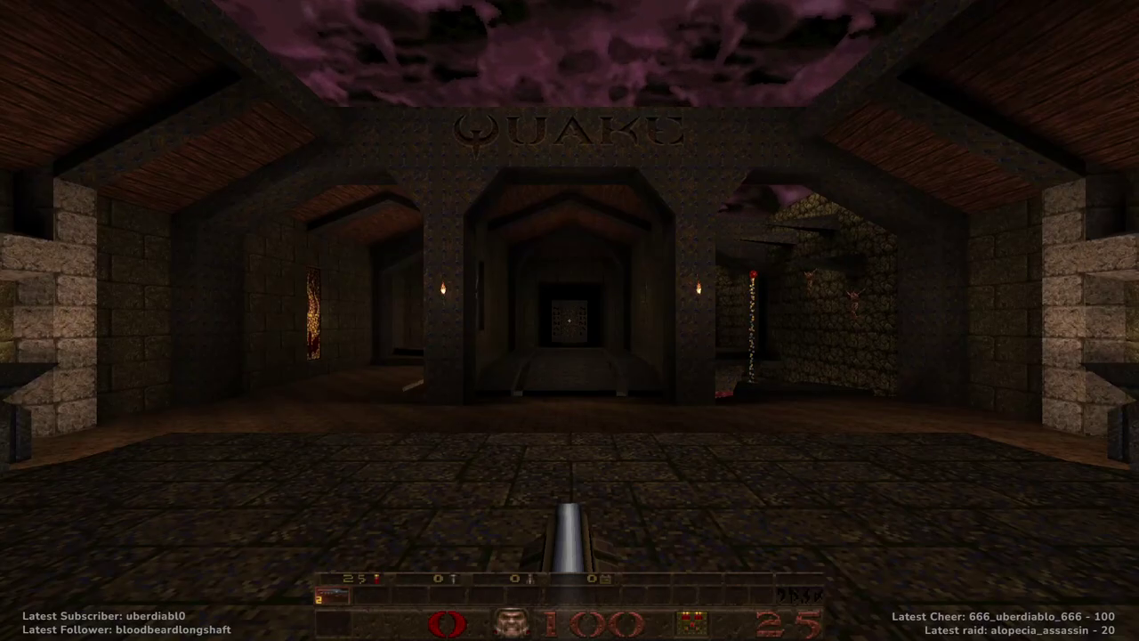
key("Escape")
key("alt+Tab")
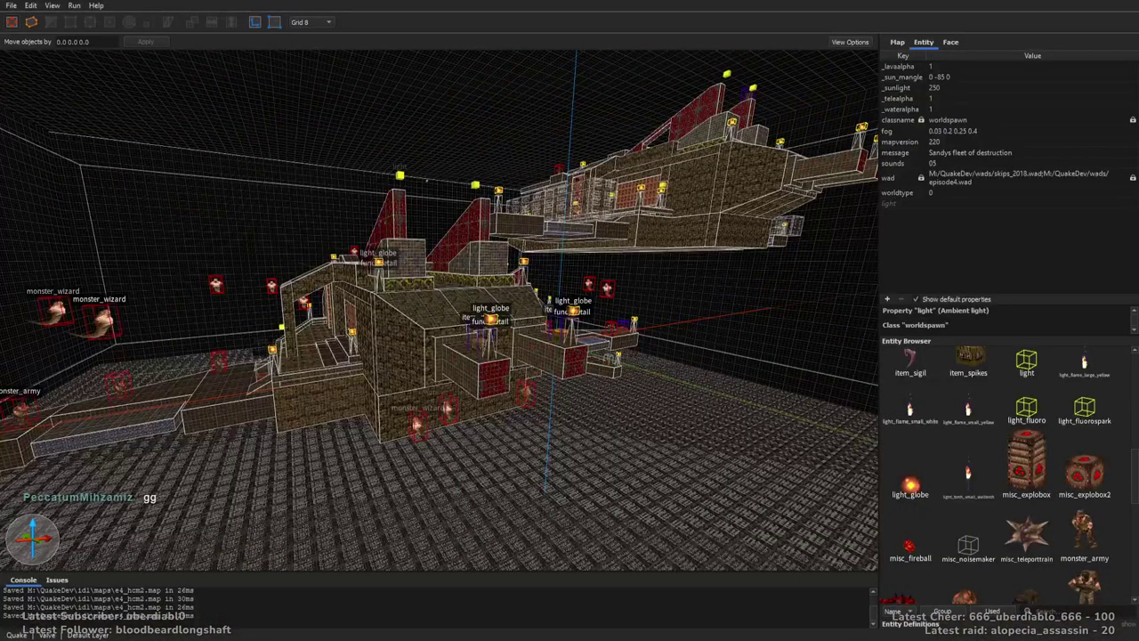
Place an item_spikes box beside the wooden pillar at -776 712 0 and duplicate it to -808 712 0.
right_click_drag(677, 320, 752, 391)
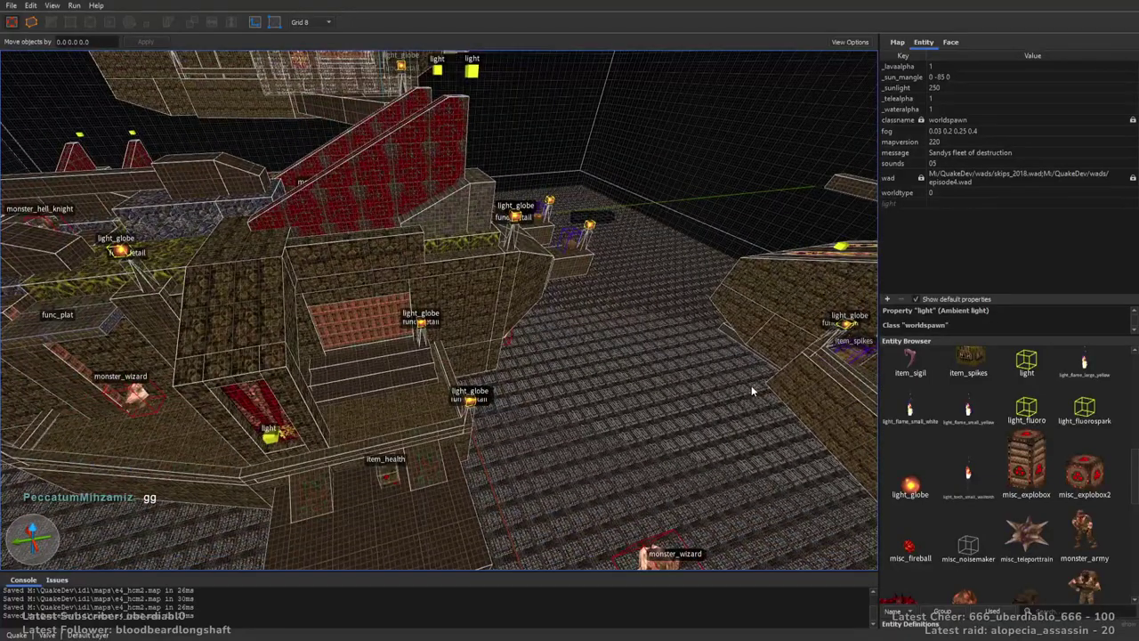
right_click_drag(512, 365, 480, 338)
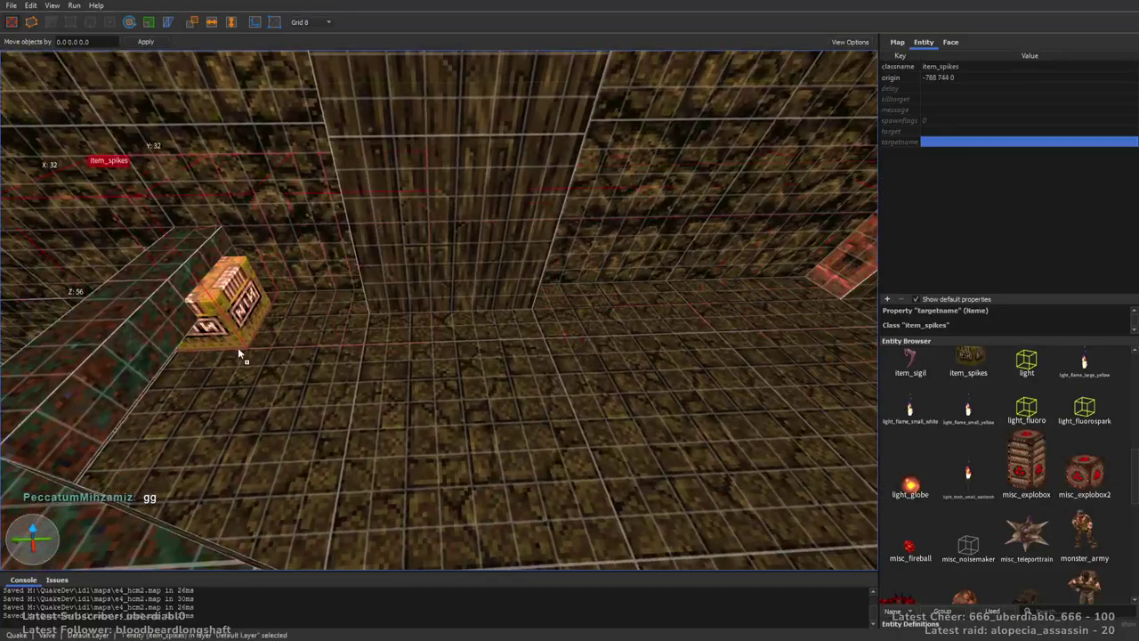
right_click_drag(356, 352, 460, 351)
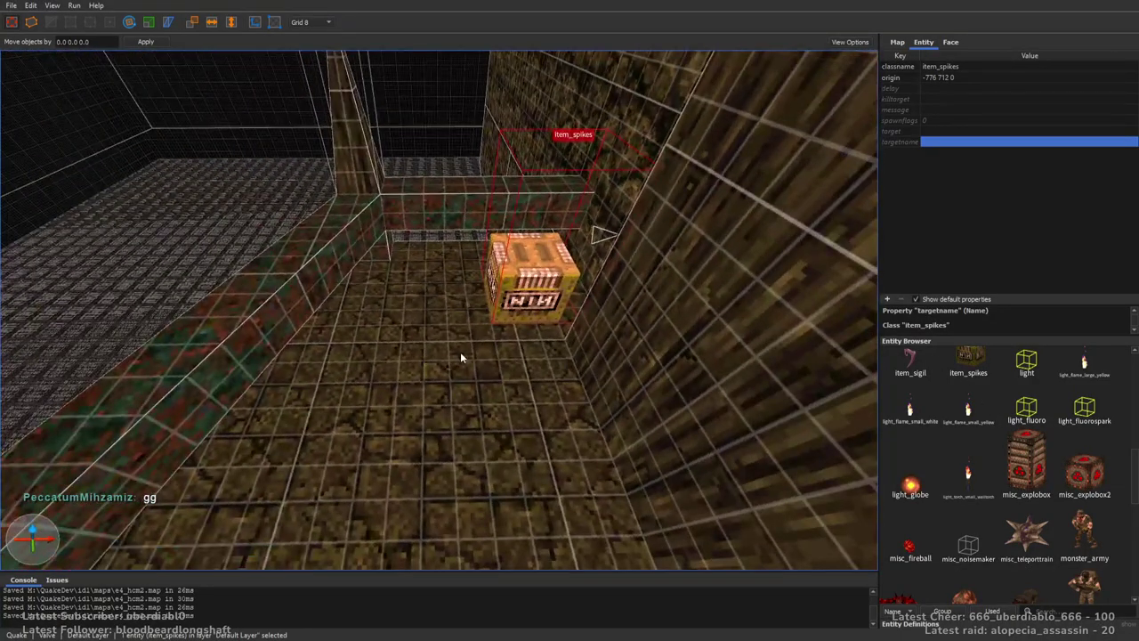
left_click_drag(534, 298, 436, 301, "ctrl")
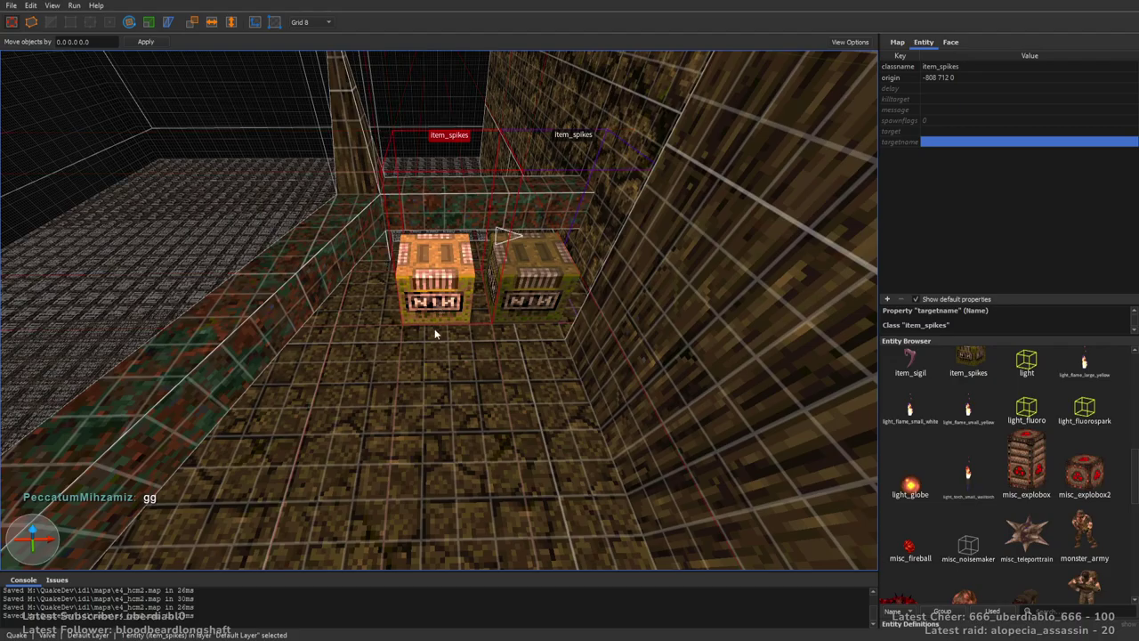
Add an item_shells box at -1018 -1416 0, between the wooden pillar and the railing above the trigger_secret.
right_click_drag(462, 331, 624, 286)
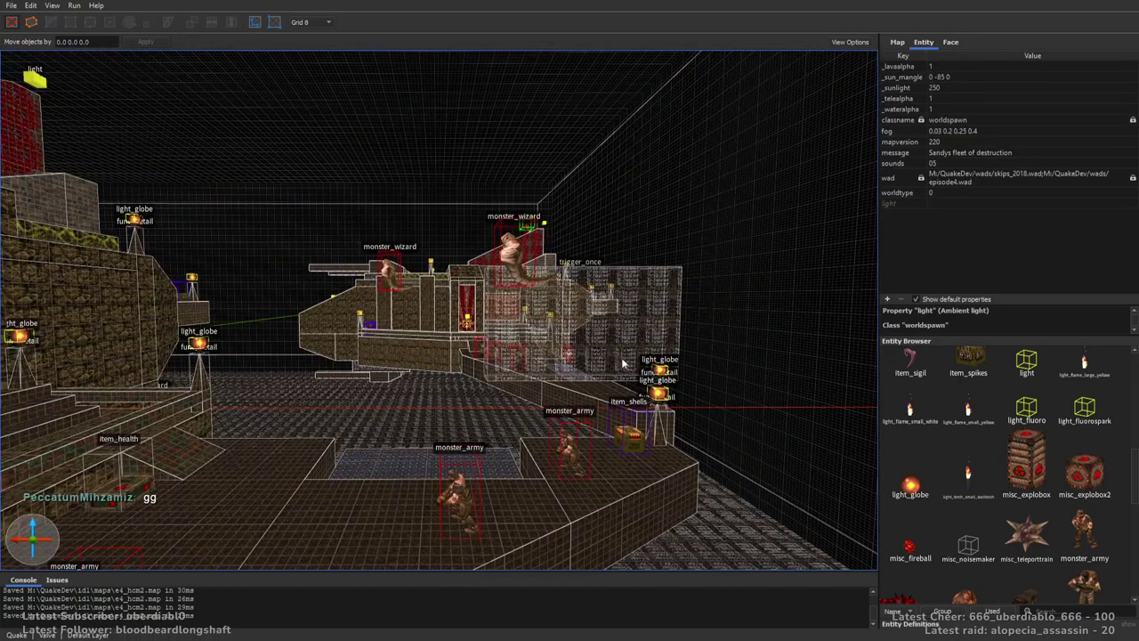
right_click_drag(628, 361, 694, 405)
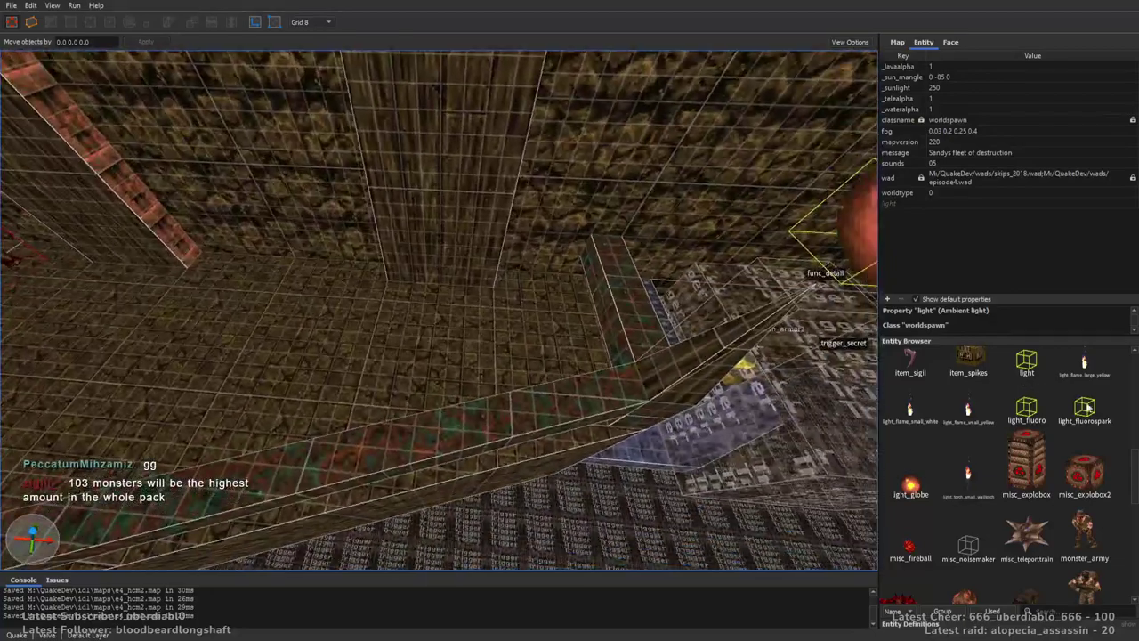
left_click_drag(1137, 478, 1127, 442)
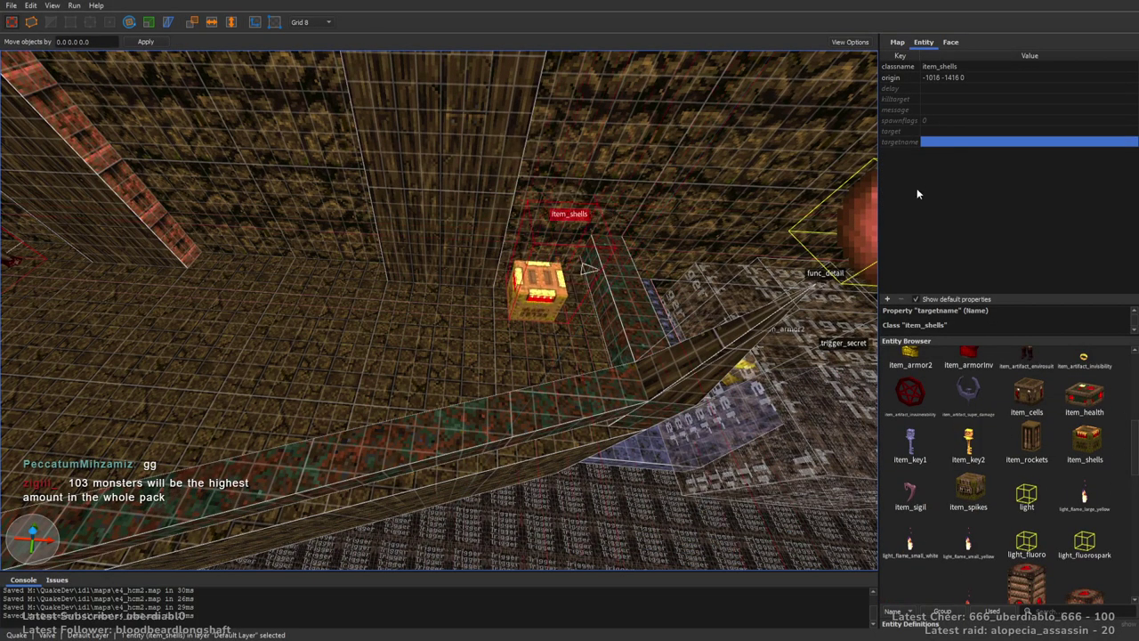
right_click_drag(587, 201, 569, 326)
key("Escape")
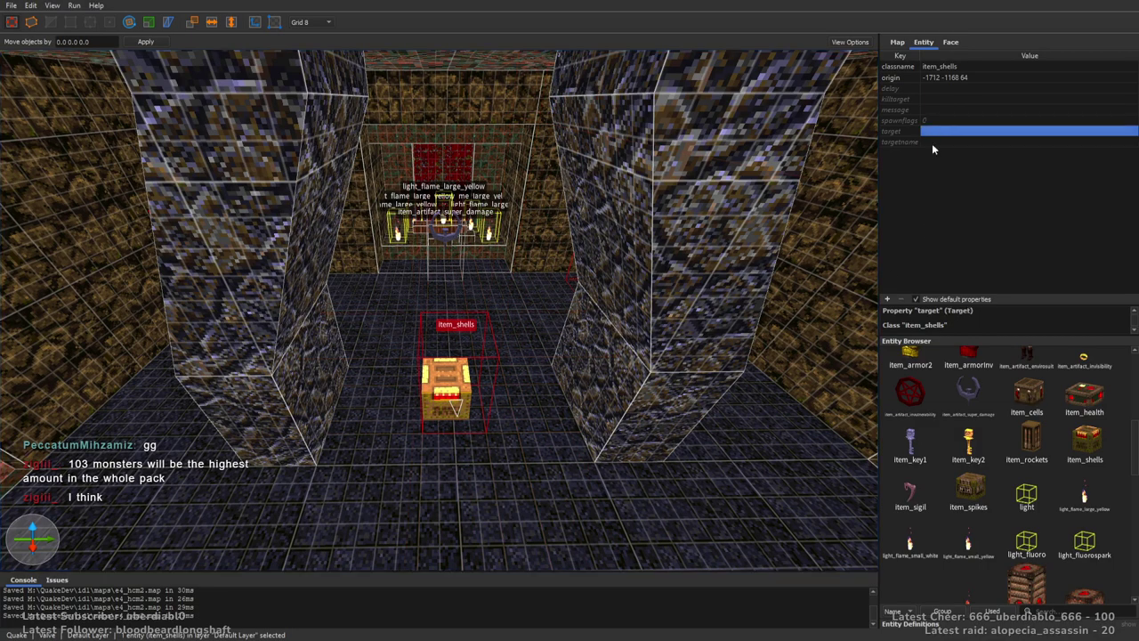
left_click(914, 223)
right_click_drag(570, 267, 574, 269)
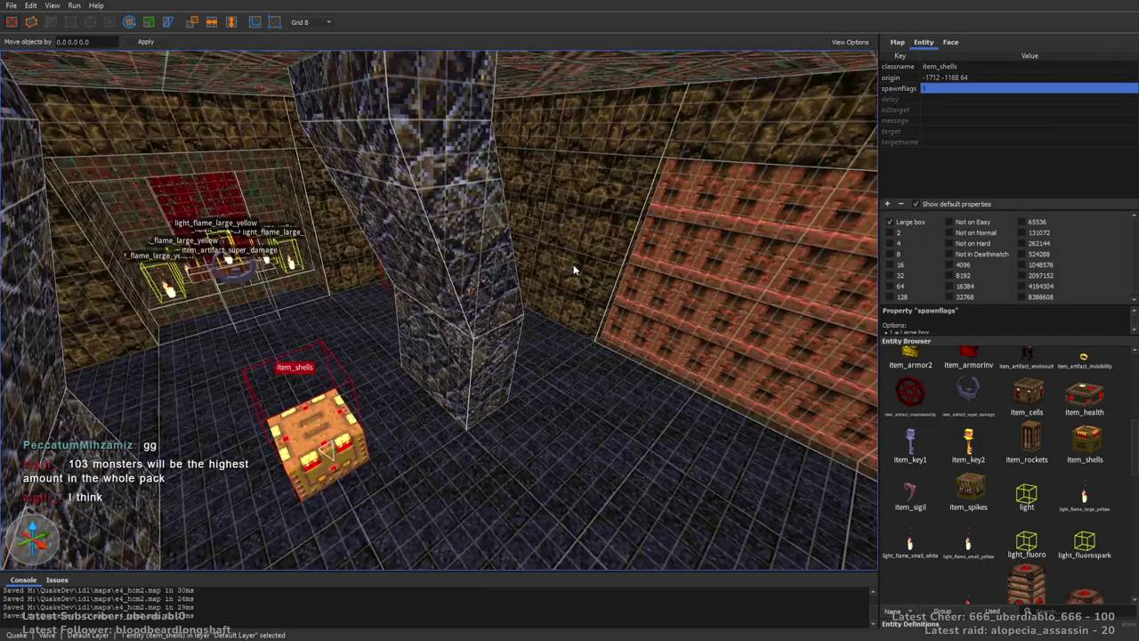
right_click_drag(388, 333, 535, 332)
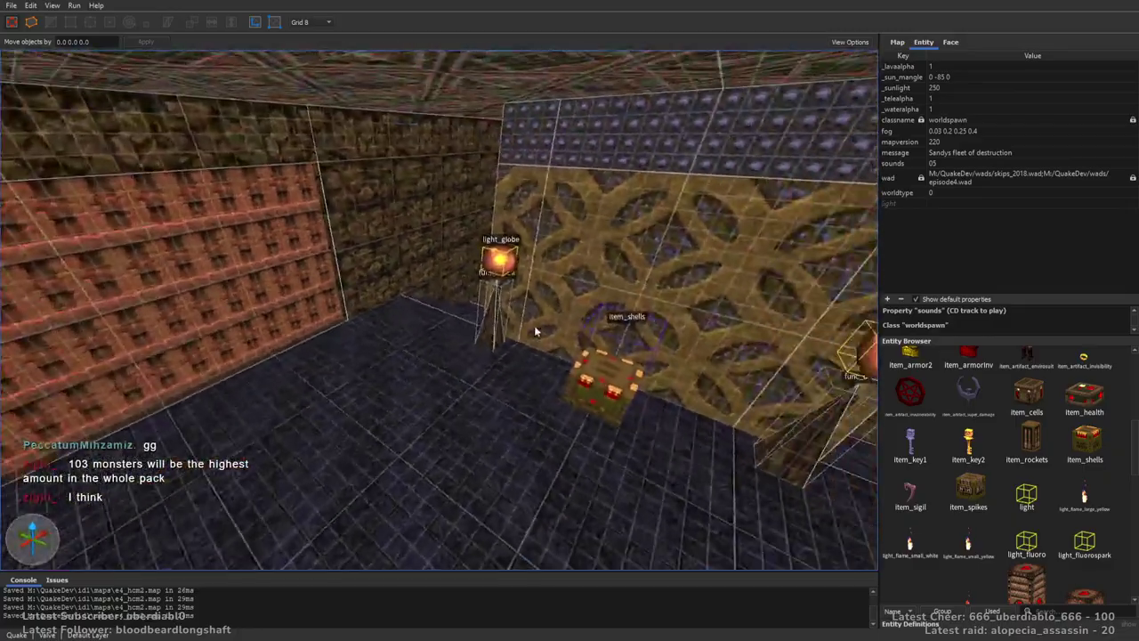
right_click_drag(449, 272, 615, 243)
right_click_drag(743, 273, 521, 214)
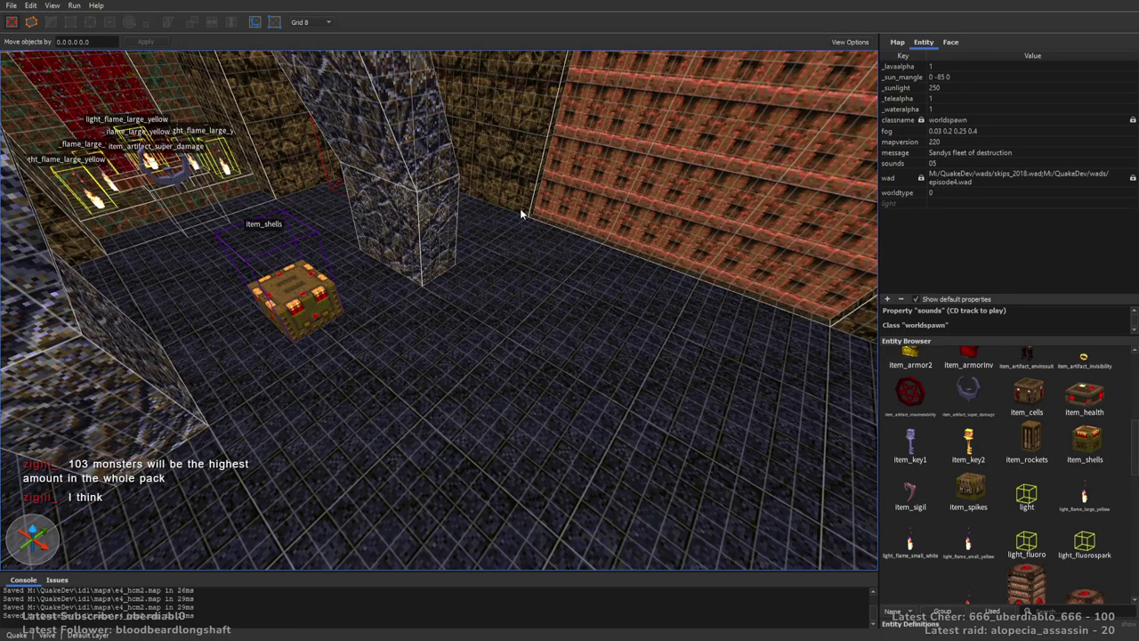
Place item_spikes boxes in the corners beside the red blocks, at -736 -1336 0 and -744 -1000 0.
right_click_drag(390, 320, 844, 379)
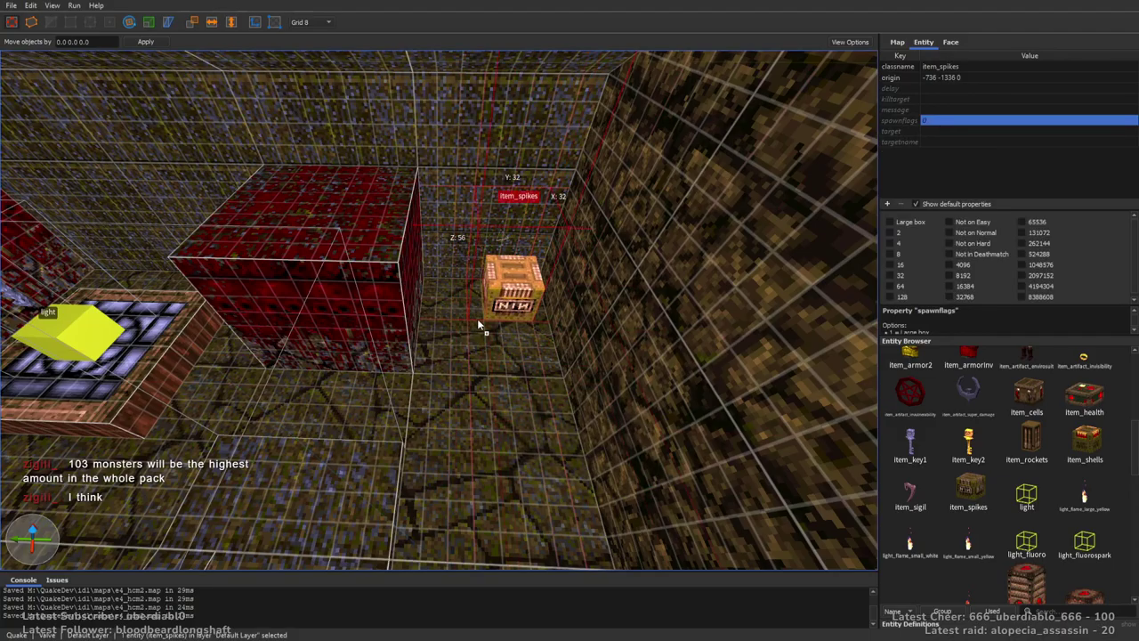
right_click_drag(710, 214, 428, 365, "alt")
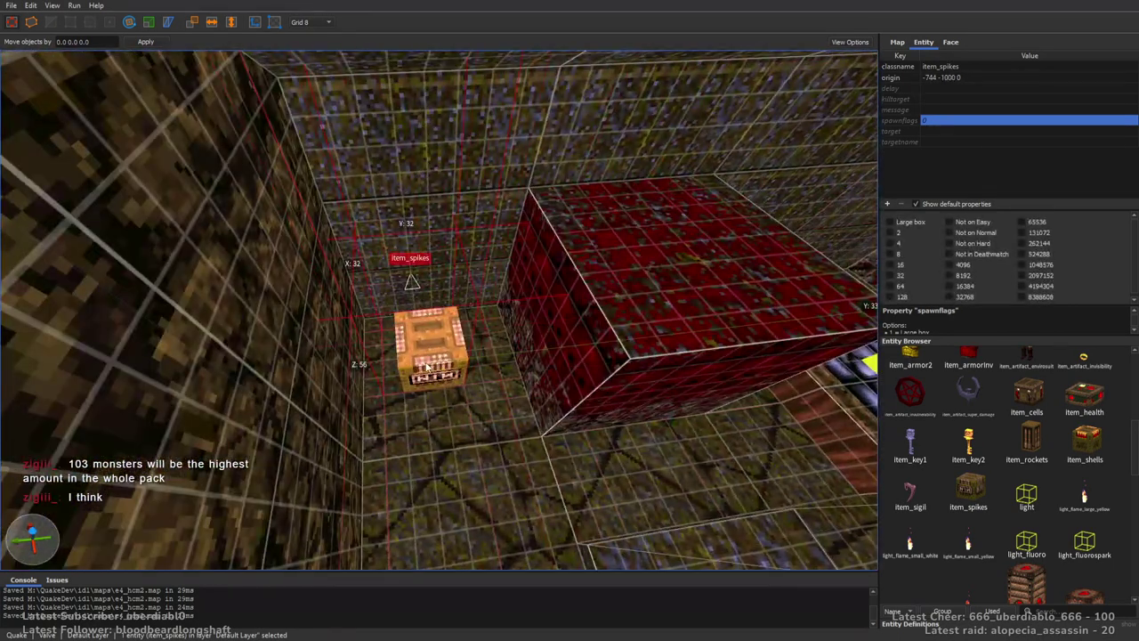
key("Escape")
right_click_drag(579, 393, 560, 316)
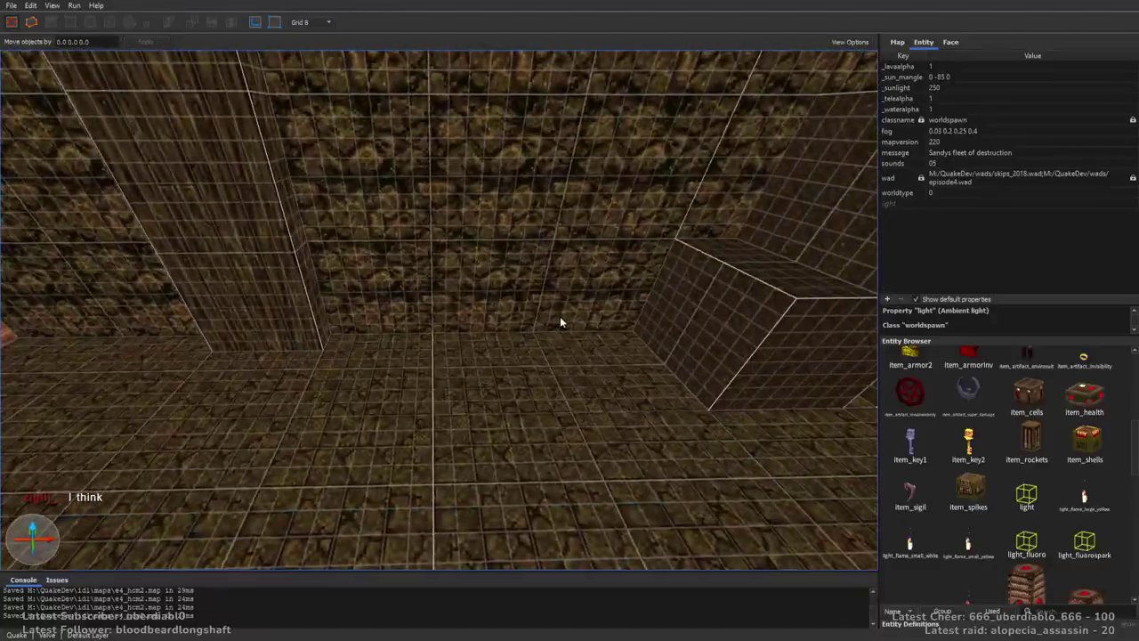
left_click_drag(1026, 417, 1037, 452)
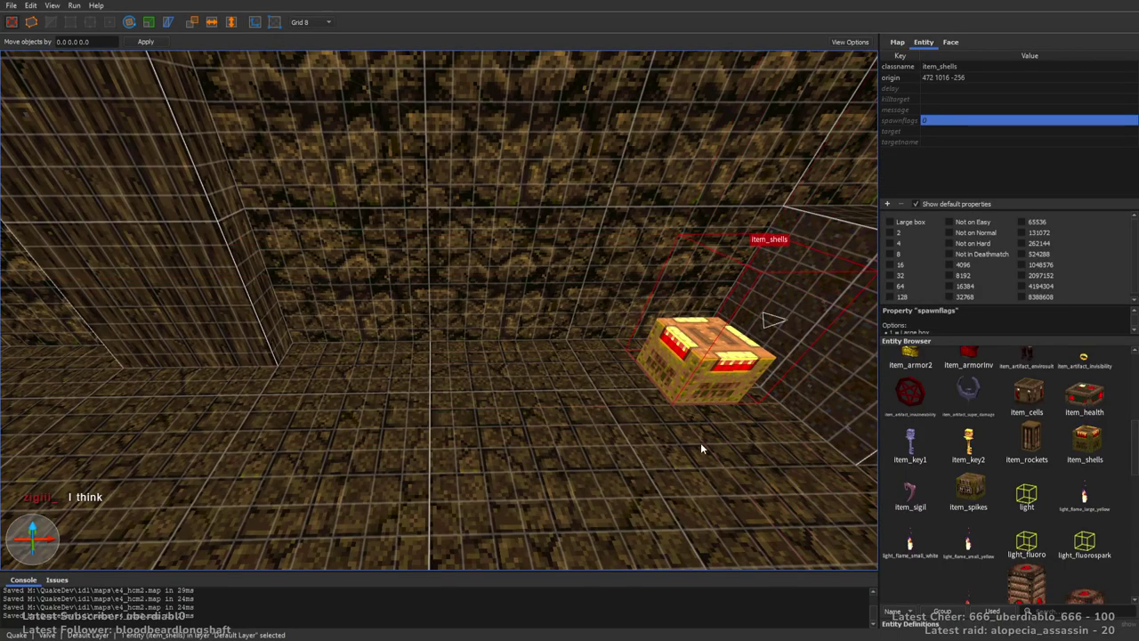
left_click_drag(290, 391, 308, 394)
Place an item_health box on the green ledge, flag it Rotten and duplicate it to 840 -456 672.
mouse_move(434, 371)
right_mouse_down()
mouse_move(498, 252)
mouse_move(536, 401)
mouse_move(531, 373)
mouse_move(601, 378)
mouse_move(572, 365)
mouse_move(587, 300)
mouse_move(580, 356)
mouse_move(533, 281)
mouse_move(477, 271)
mouse_move(495, 252)
mouse_move(554, 301)
mouse_move(580, 389)
mouse_move(645, 379)
mouse_move(624, 311)
mouse_move(593, 300)
mouse_move(542, 381)
mouse_move(624, 387)
mouse_move(651, 353)
mouse_move(801, 353)
right_mouse_up()
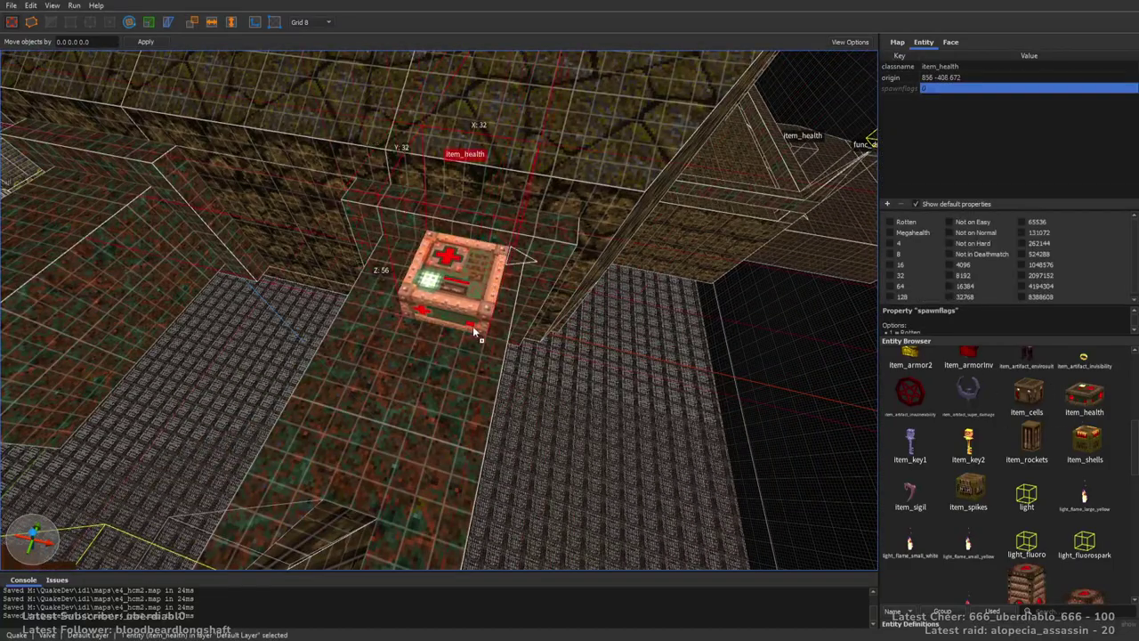
left_click(890, 222)
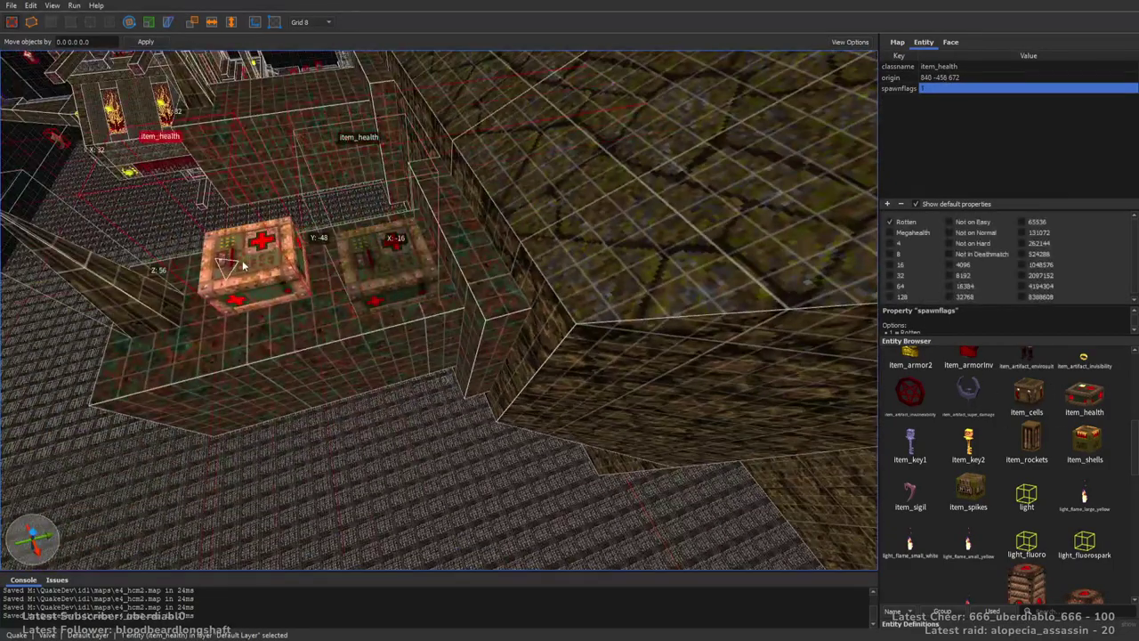
Place an item_shells box on the deck at the base of the wide stone pillar.
right_click_drag(509, 332, 488, 347)
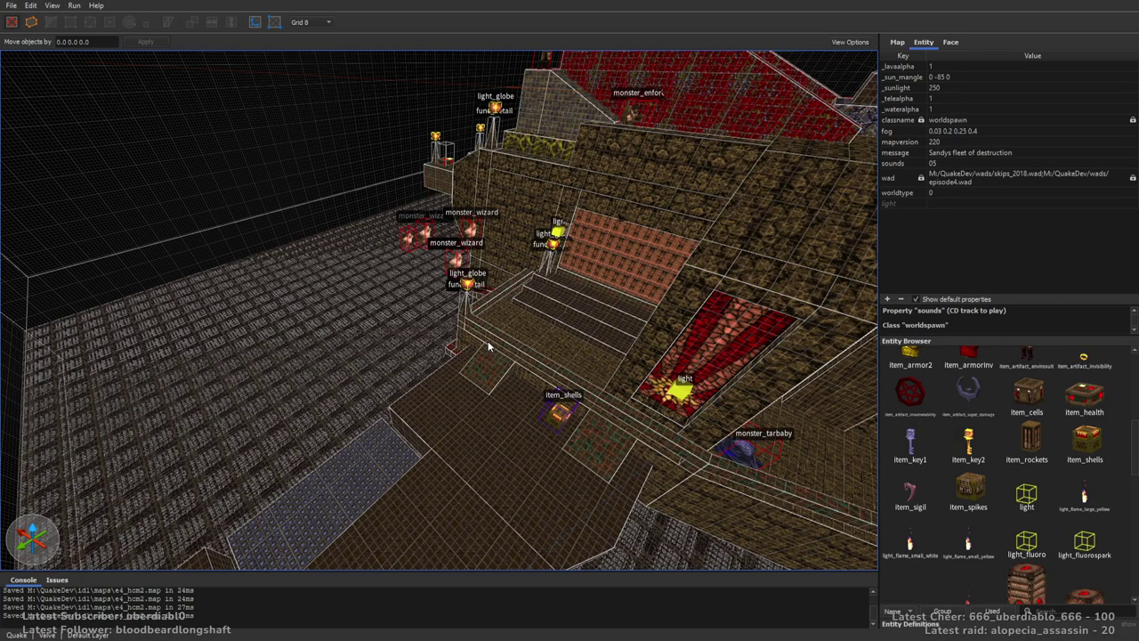
key("d")
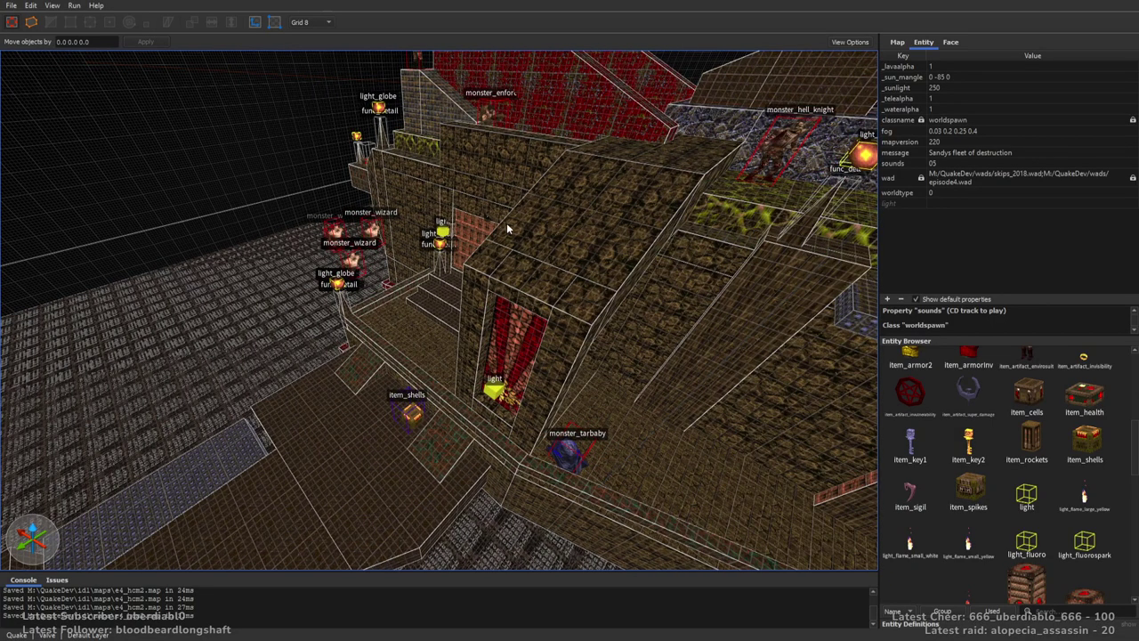
right_click_drag(518, 269, 425, 285)
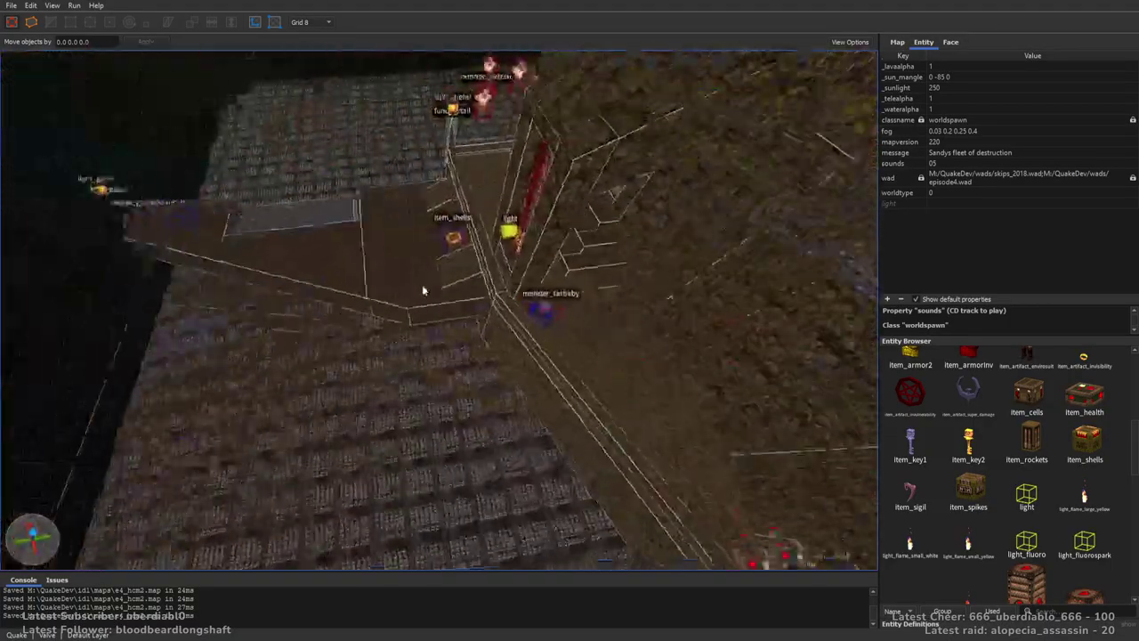
right_click_drag(512, 288, 515, 184)
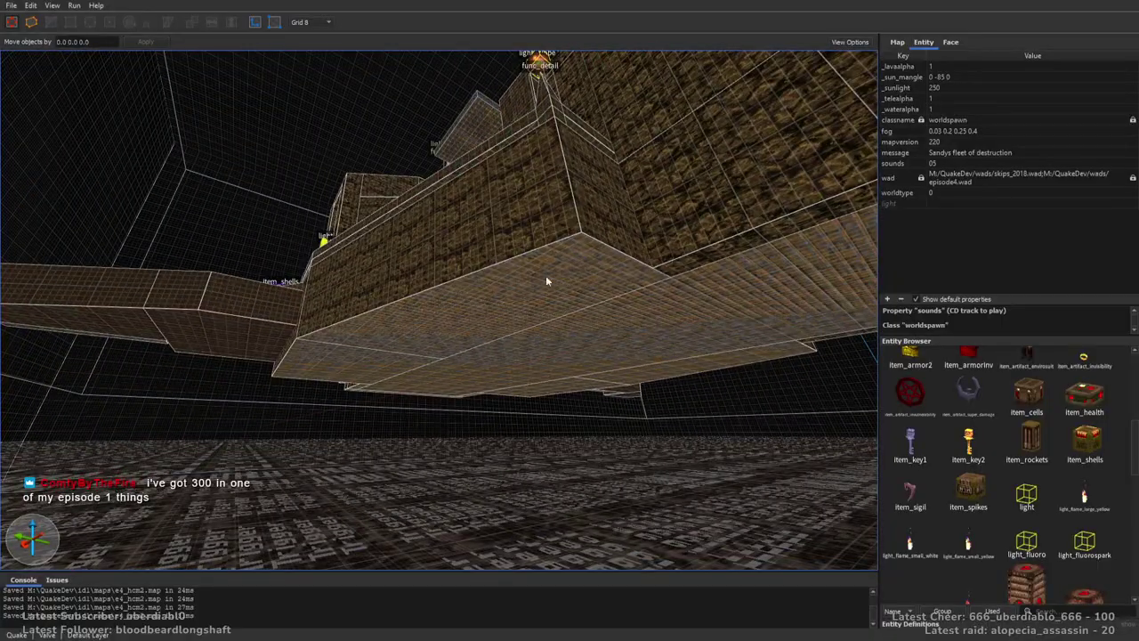
right_click_drag(504, 314, 501, 279)
right_click_drag(690, 291, 534, 252)
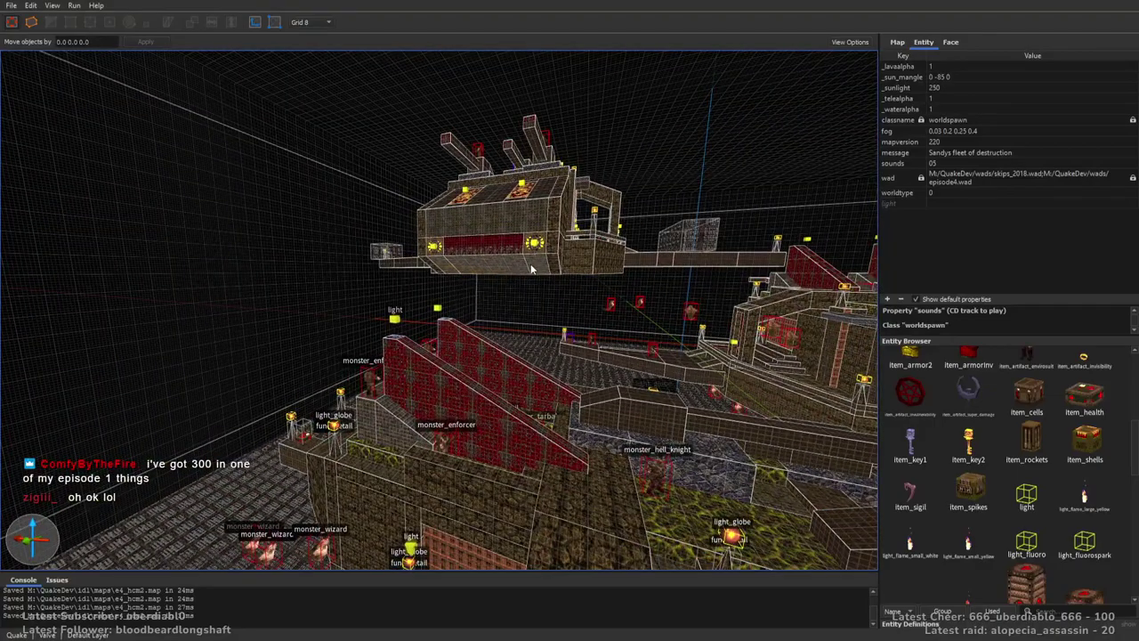
right_click_drag(499, 305, 836, 397)
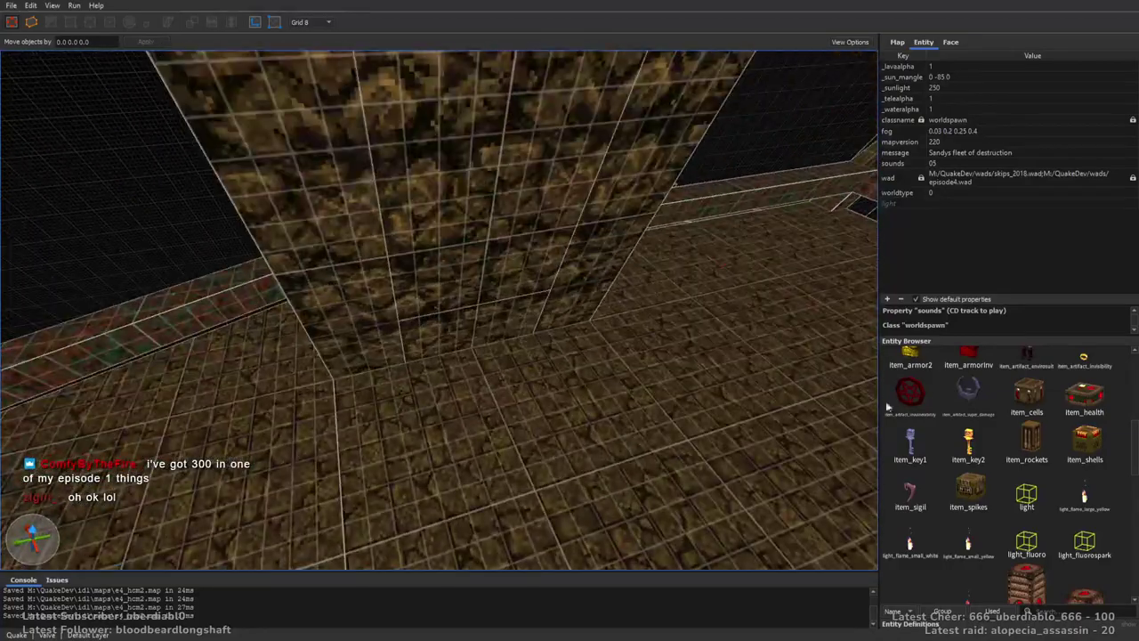
left_click_drag(555, 399, 530, 405)
key("Escape")
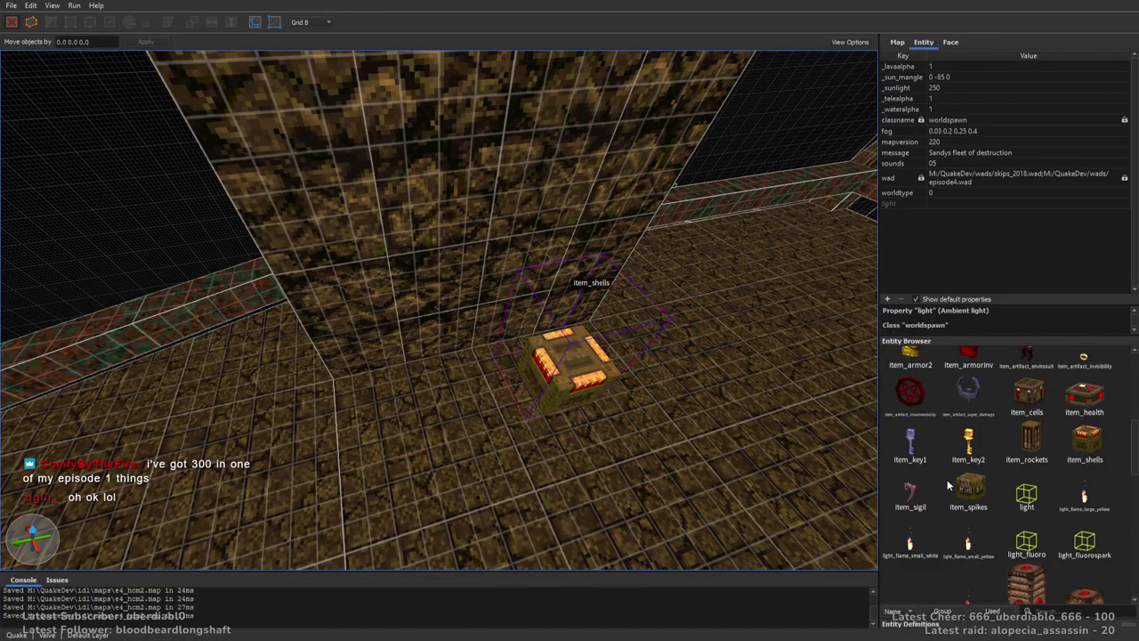
Draw a brush 192 units long with the metal2_5 texture on grid 16, beside the ship's red fin.
right_click_drag(578, 410, 534, 365)
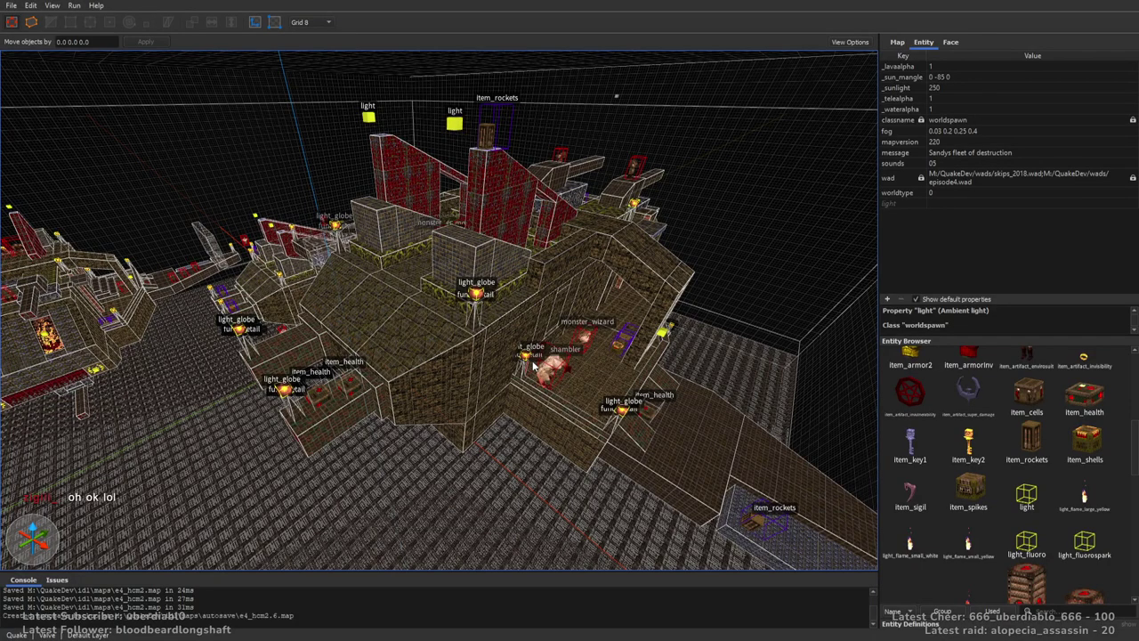
right_click_drag(663, 331, 580, 324)
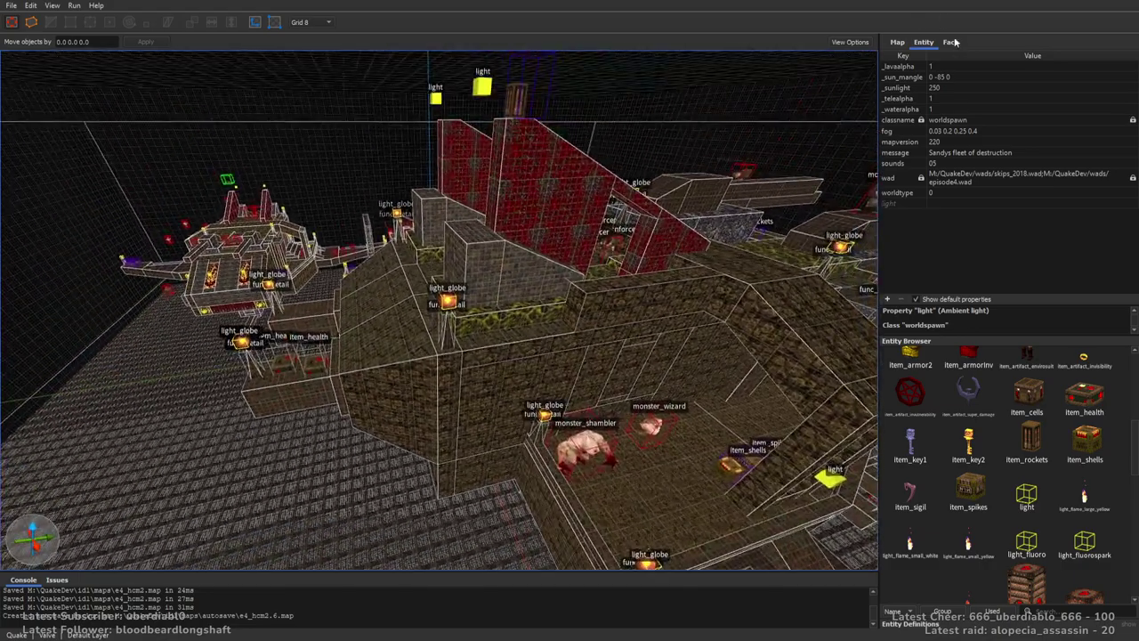
left_click(950, 42)
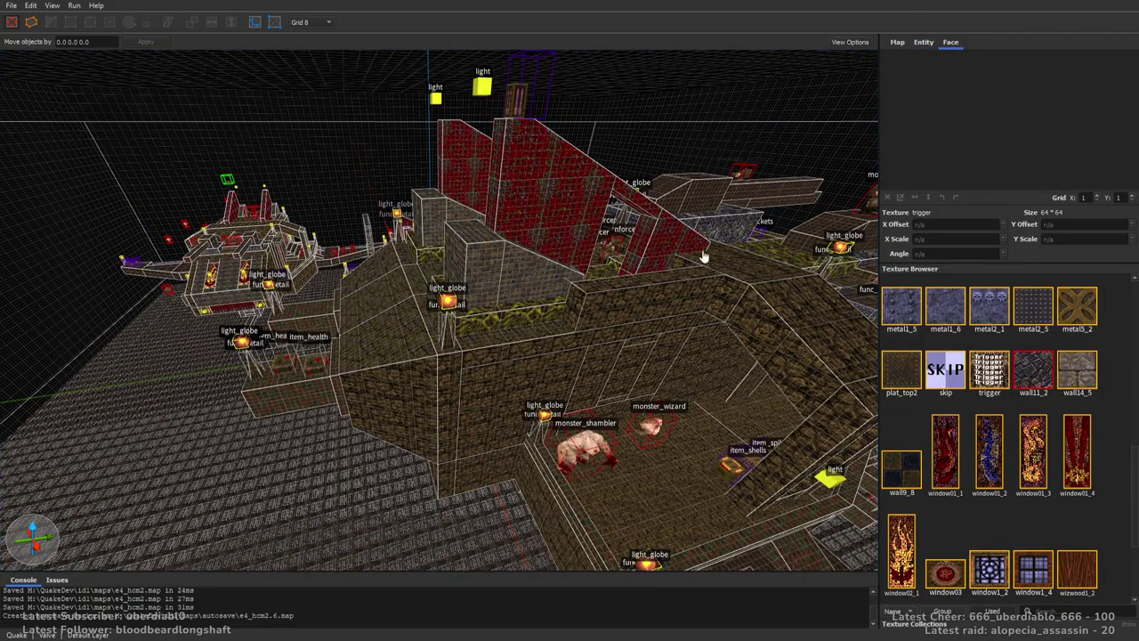
left_click(1037, 308)
right_click_drag(623, 249, 550, 294)
key("plus")
mouse_move(560, 324)
left_mouse_down()
mouse_move(275, 383)
mouse_move(240, 341)
left_mouse_up()
Widen the metal brush into a square plate and form a 160 x 160 unit brush inset from its edges.
mouse_move(415, 304)
right_mouse_down()
mouse_move(453, 339)
mouse_move(572, 344)
mouse_move(339, 329)
right_mouse_up()
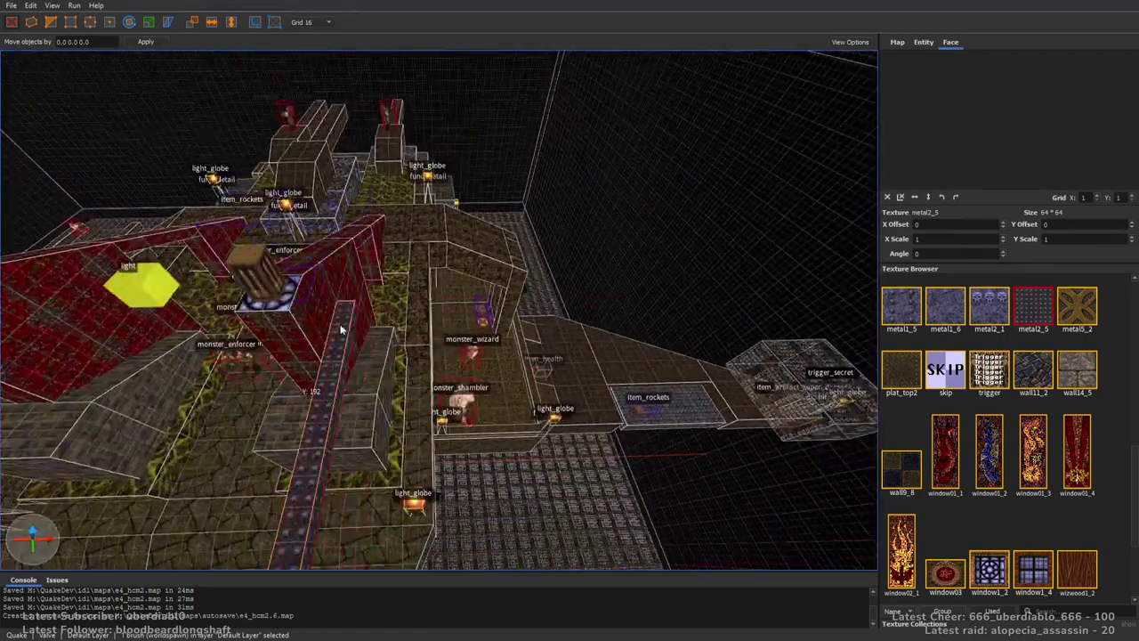
left_click_drag(350, 331, 590, 339)
right_click_drag(590, 340, 621, 319)
left_click_drag(620, 318, 489, 278)
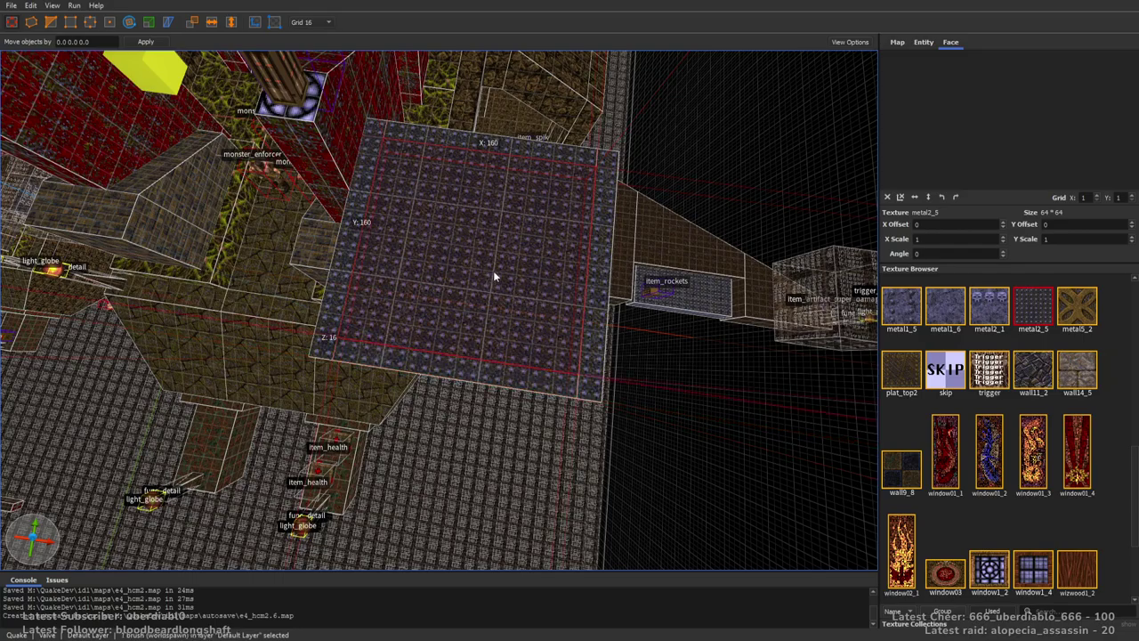
Texture the inset 160 x 160 unit brush with wall11_2 and inspect its underside vertices.
left_click(1031, 366)
mouse_move(661, 272)
right_mouse_down()
mouse_move(644, 114)
mouse_move(659, 105)
right_mouse_up()
left_click(490, 284, "shift")
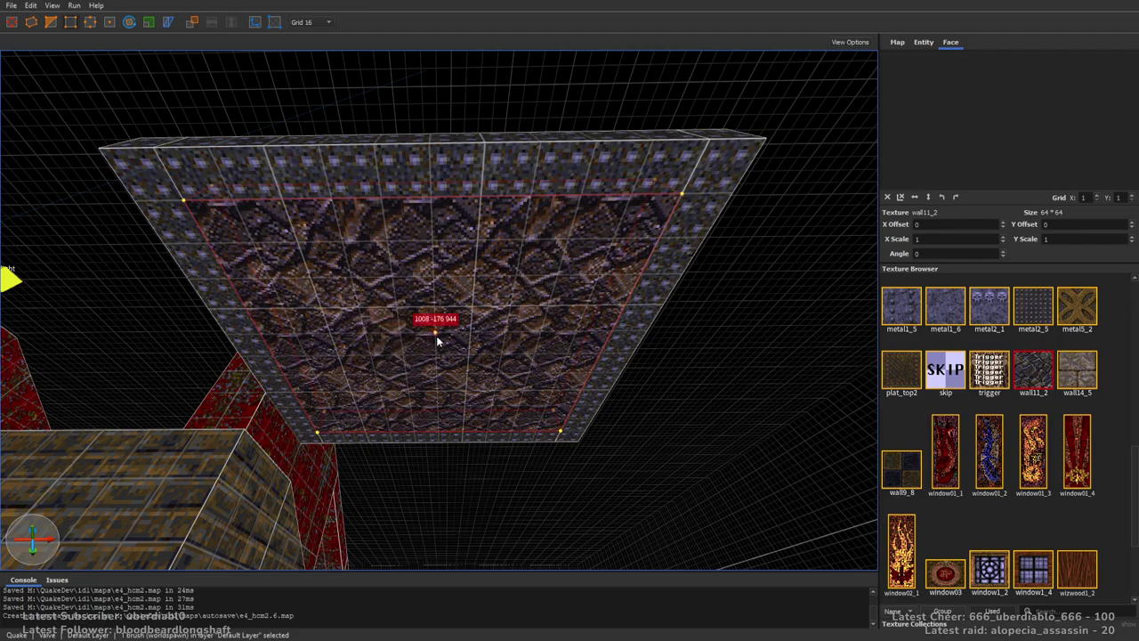
right_click_drag(595, 303, 461, 349, "alt")
Select the stone panel together with its metal border brushes and shift the plate 16 units along Y.
left_click(461, 349)
mouse_move(330, 300)
right_mouse_down("alt")
mouse_move(490, 303)
mouse_move(472, 203)
right_mouse_up("alt")
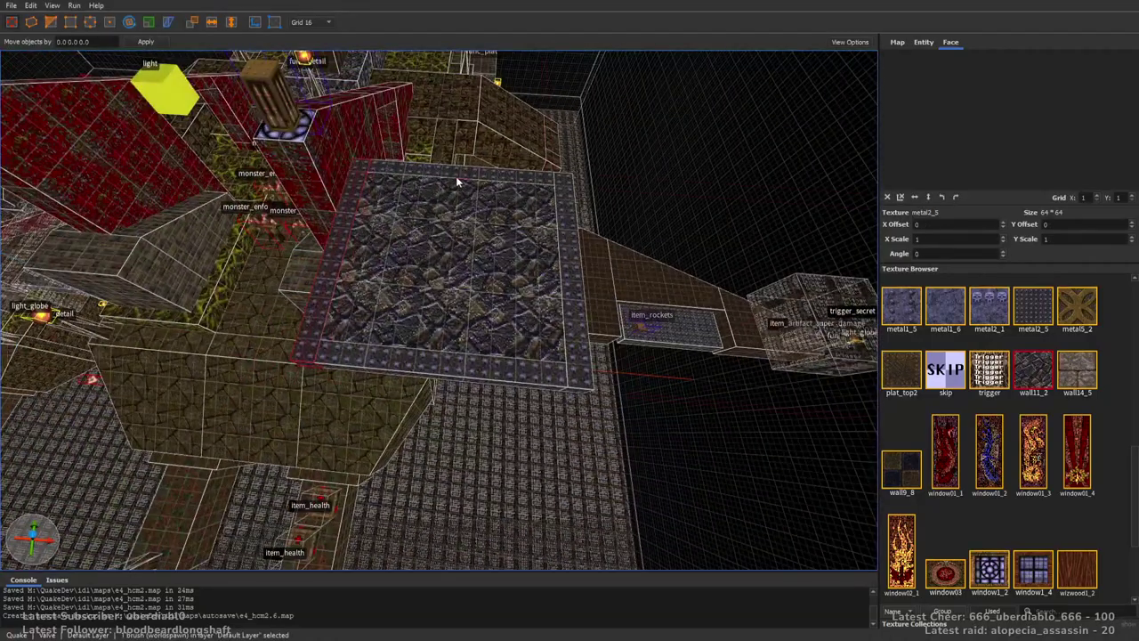
left_click(559, 214, "ctrl")
left_click(478, 377, "ctrl")
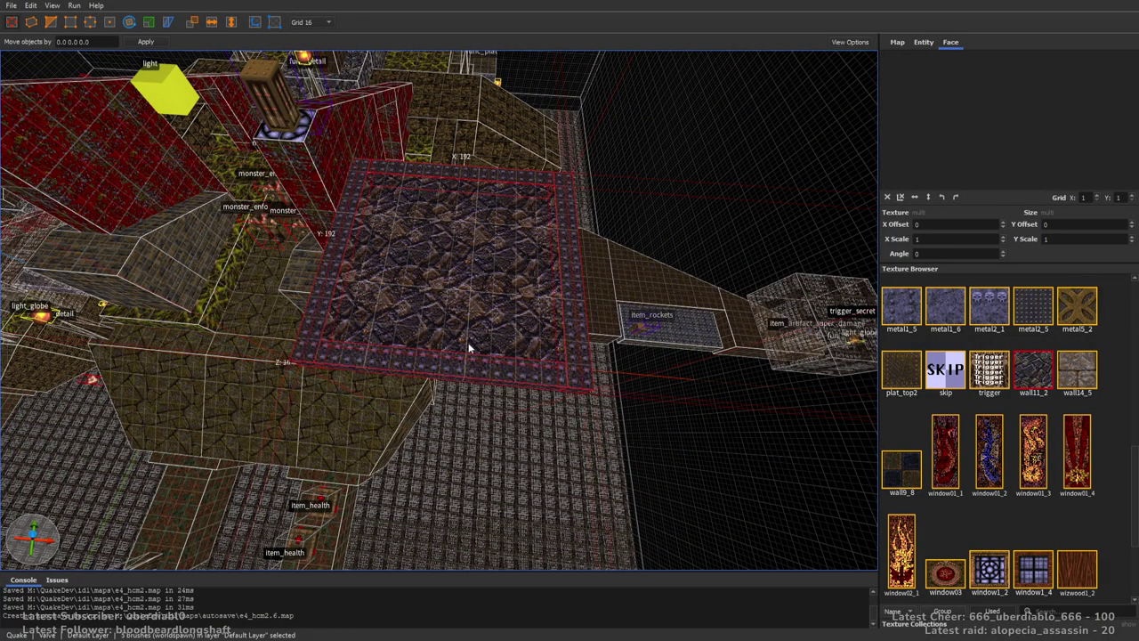
scroll(450, 265, "up", 3)
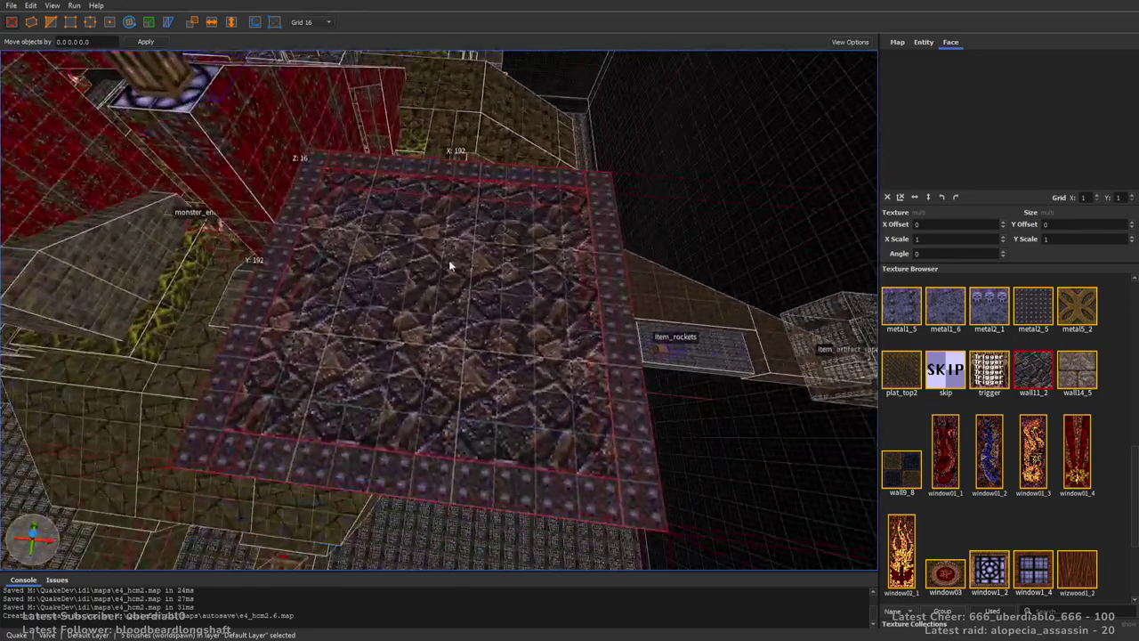
right_click_drag(437, 295, 584, 311, "alt")
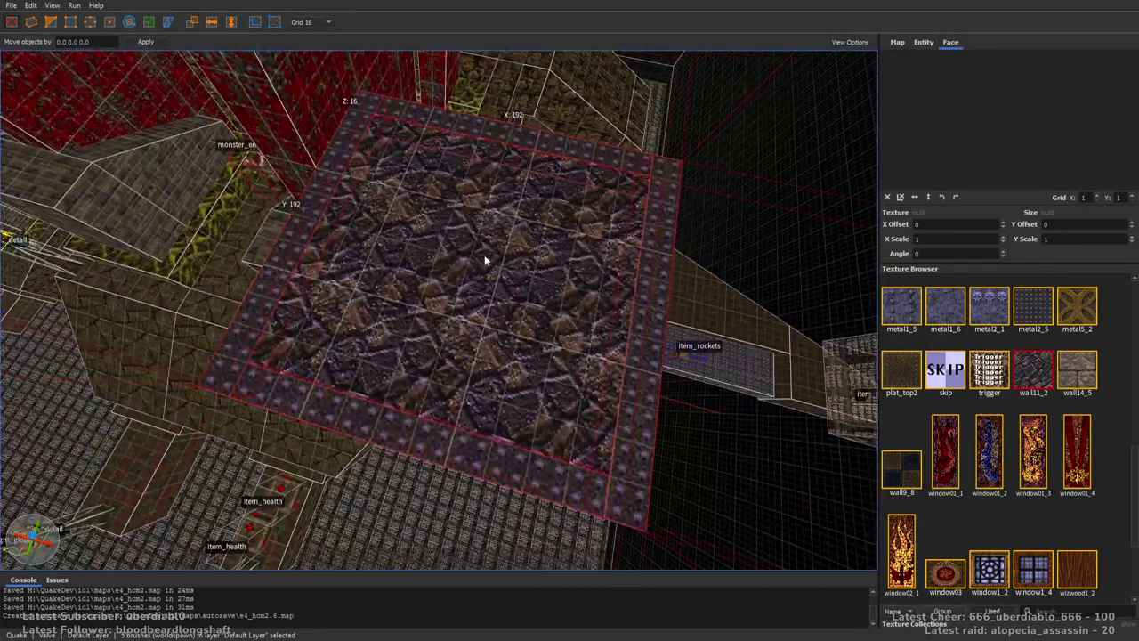
Pull the centre of the stone panel's underside down into an inverted pyramid, making the plate 80 units deep overall.
right_click_drag(470, 260, 442, 264, "alt")
left_click(458, 303)
key("v")
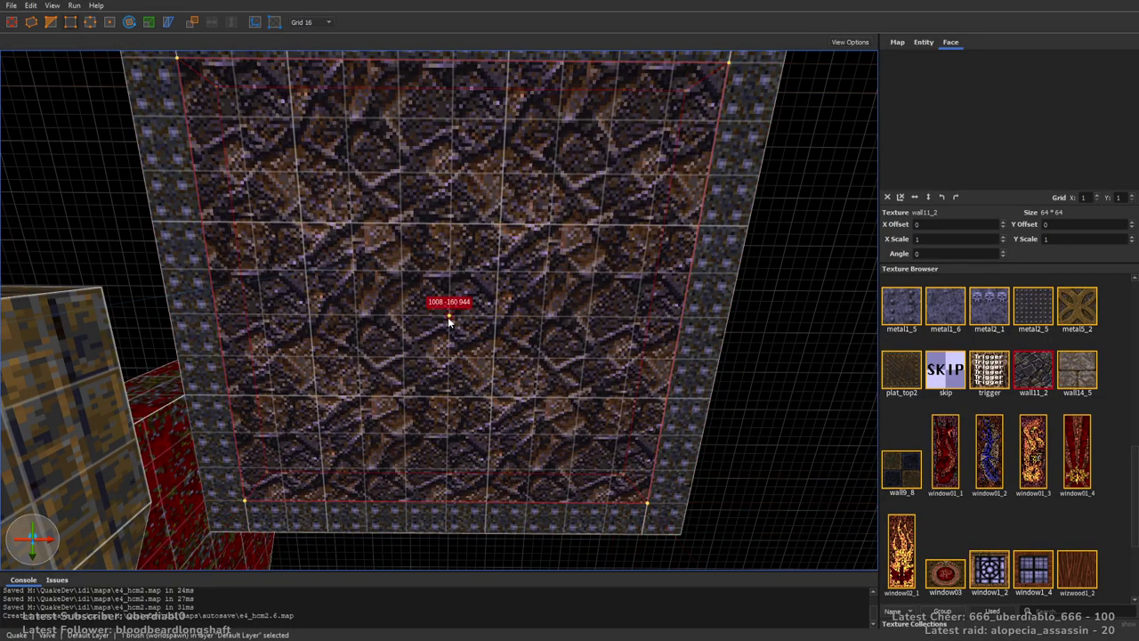
left_click_drag(448, 326, 454, 409, "alt")
mouse_move(611, 339)
right_mouse_down("alt")
mouse_move(519, 394)
mouse_move(493, 287)
mouse_move(321, 148)
mouse_move(562, 378)
mouse_move(503, 384)
mouse_move(501, 394)
right_mouse_up("alt")
key("v")
key("Escape")
Select the pyramid panel and all the metal border brushes, and reposition the whole plate beside the ship's red fin.
left_click(500, 394)
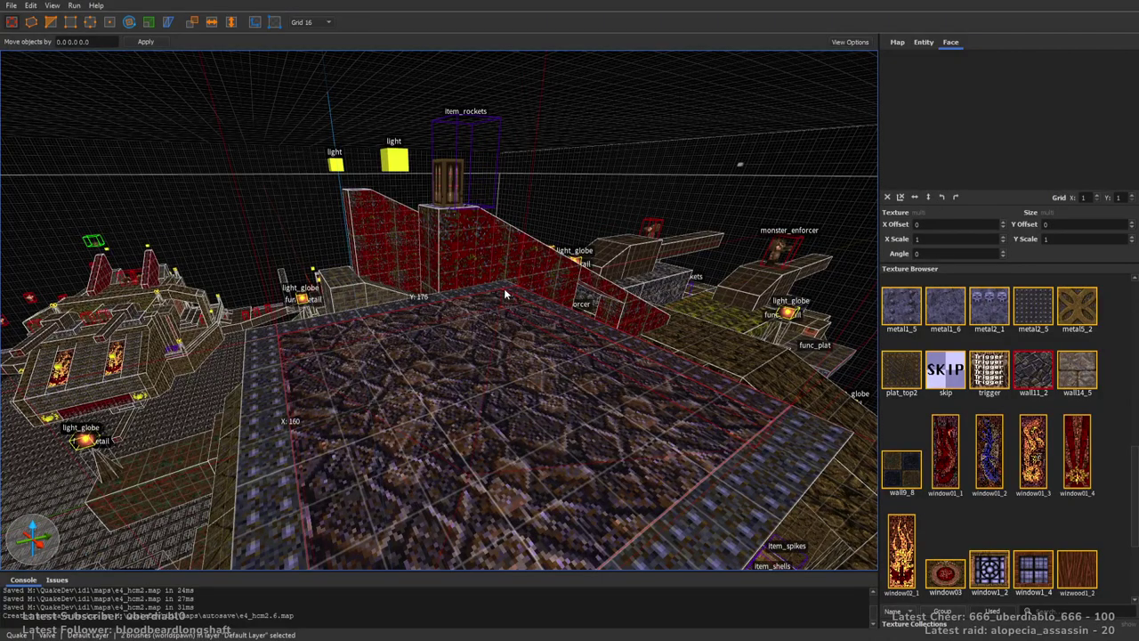
mouse_move(498, 286)
right_mouse_down()
mouse_move(589, 300)
mouse_move(495, 337)
mouse_move(599, 302)
right_mouse_up()
left_click(496, 338, "ctrl")
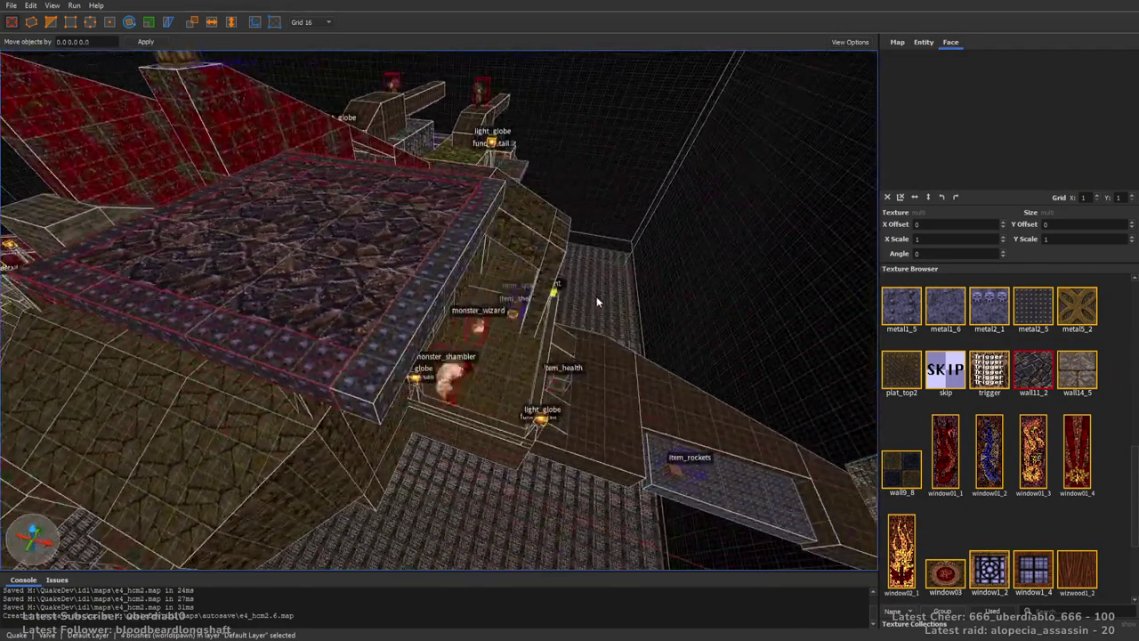
left_click(452, 239, "ctrl")
mouse_move(452, 239)
right_mouse_down()
mouse_move(738, 279)
mouse_move(705, 184)
mouse_move(511, 254)
mouse_move(549, 246)
mouse_move(575, 388)
mouse_move(463, 291)
right_mouse_up()
mouse_move(449, 285)
left_mouse_down()
mouse_move(449, 336)
mouse_move(437, 343)
left_mouse_up()
right_click_drag(436, 312, 620, 338)
Check the plate in the orthographic views and move it outward, clear of the fin and off the deck's edge.
key("ctrl+Tab")
key("ctrl+Tab")
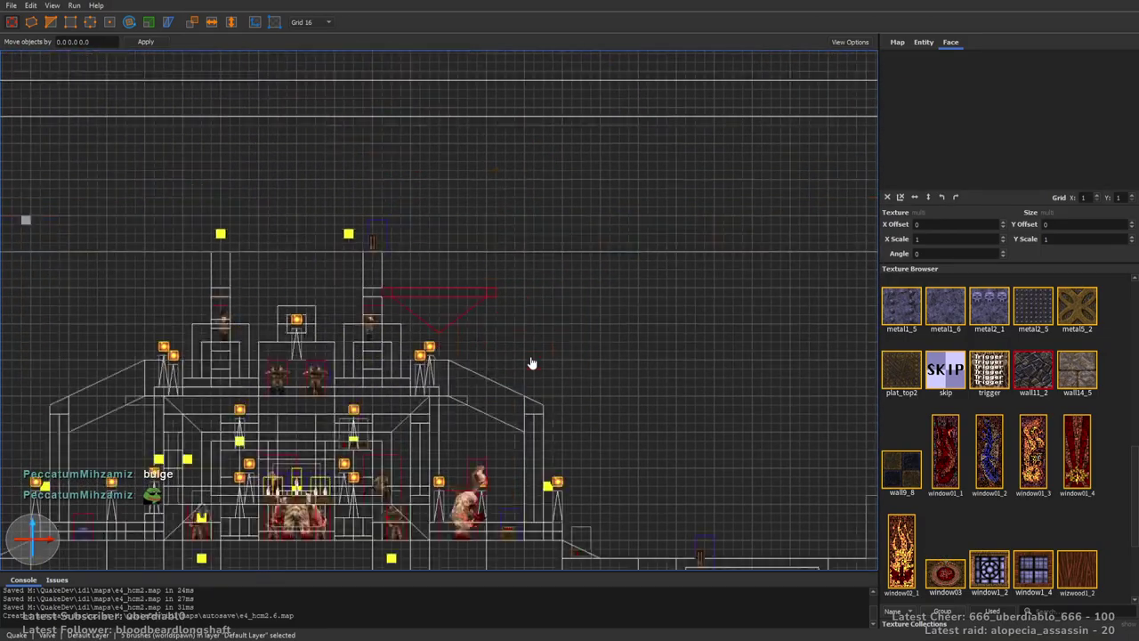
key("ctrl+Tab")
right_click_drag(542, 325, 487, 267)
left_click_drag(378, 198, 425, 217)
mouse_move(426, 217)
right_mouse_down()
mouse_move(452, 157)
mouse_move(534, 120)
mouse_move(546, 344)
mouse_move(549, 300)
mouse_move(499, 311)
mouse_move(470, 361)
mouse_move(458, 315)
right_mouse_up()
left_click_drag(457, 315, 492, 347)
mouse_move(600, 323)
right_mouse_down()
mouse_move(641, 288)
mouse_move(663, 317)
mouse_move(673, 225)
mouse_move(653, 224)
mouse_move(575, 330)
mouse_move(506, 249)
right_mouse_up()
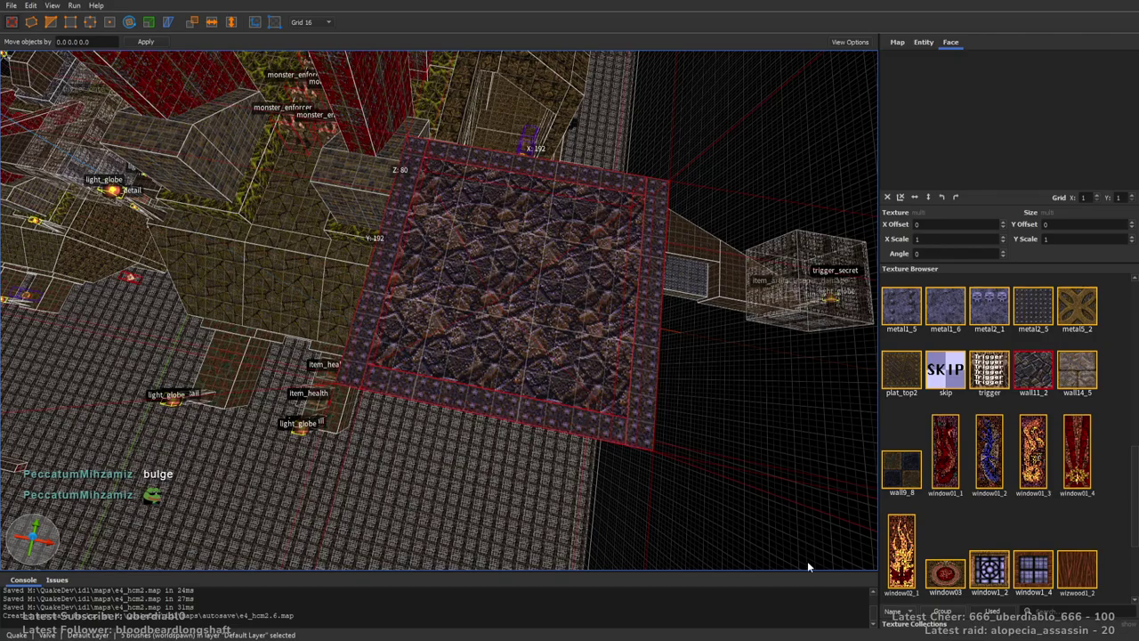
Convert the selected plate brushes into a func_train entity.
mouse_move(617, 351)
right_mouse_down()
mouse_move(630, 323)
mouse_move(592, 304)
right_mouse_up()
key("a")
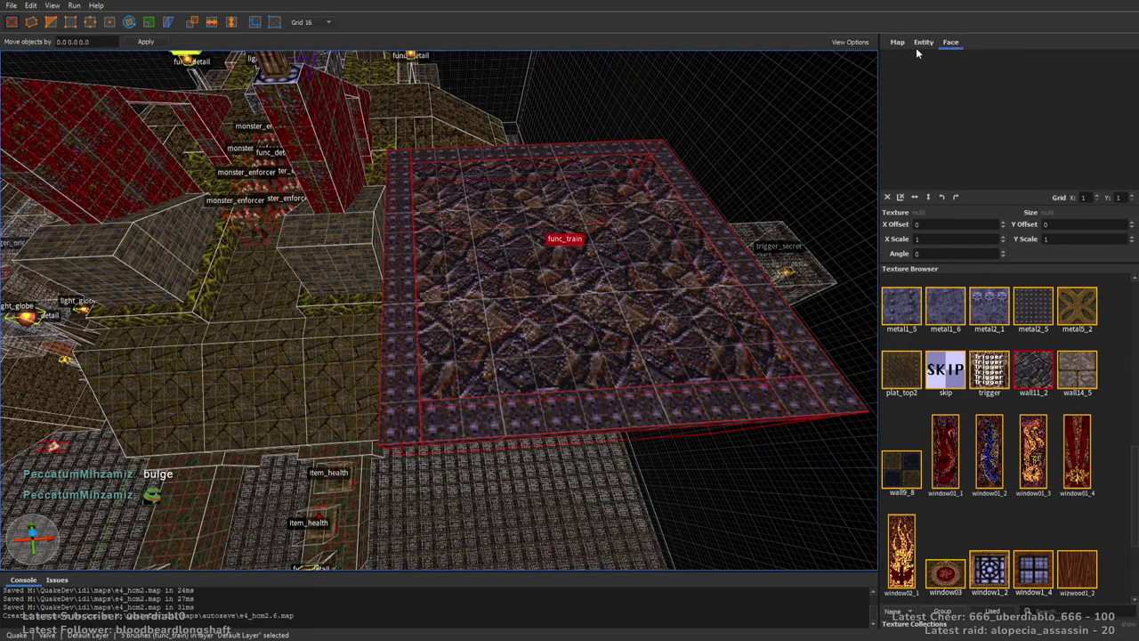
right_click_drag(737, 151, 712, 182)
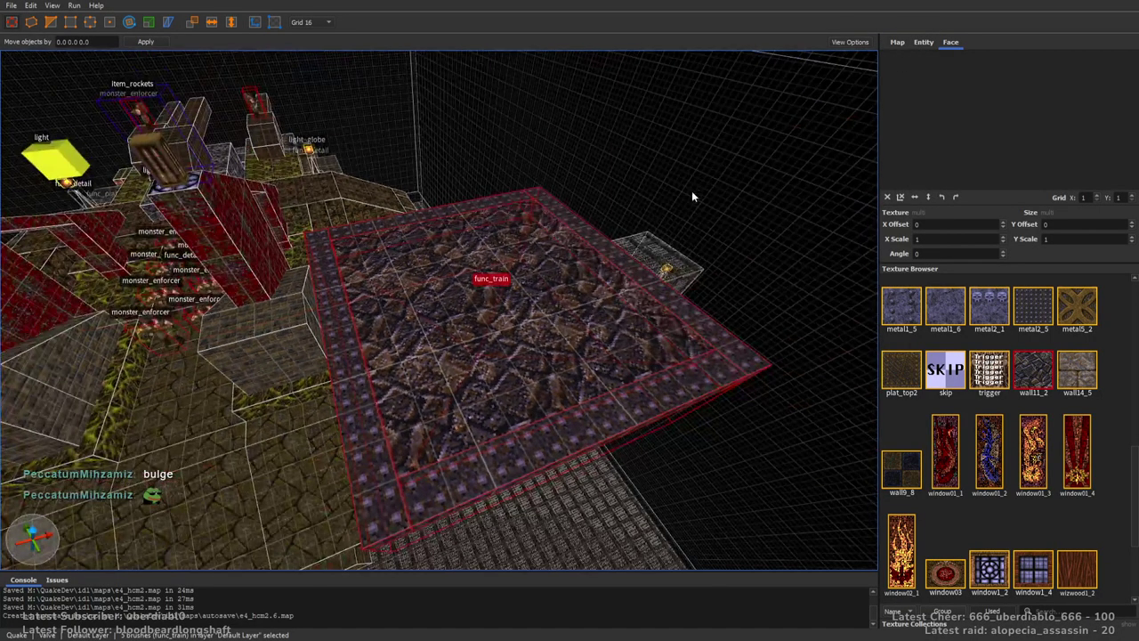
mouse_move(621, 193)
right_mouse_down()
mouse_move(641, 259)
mouse_move(620, 246)
mouse_move(609, 129)
right_mouse_up()
key("ctrl+u")
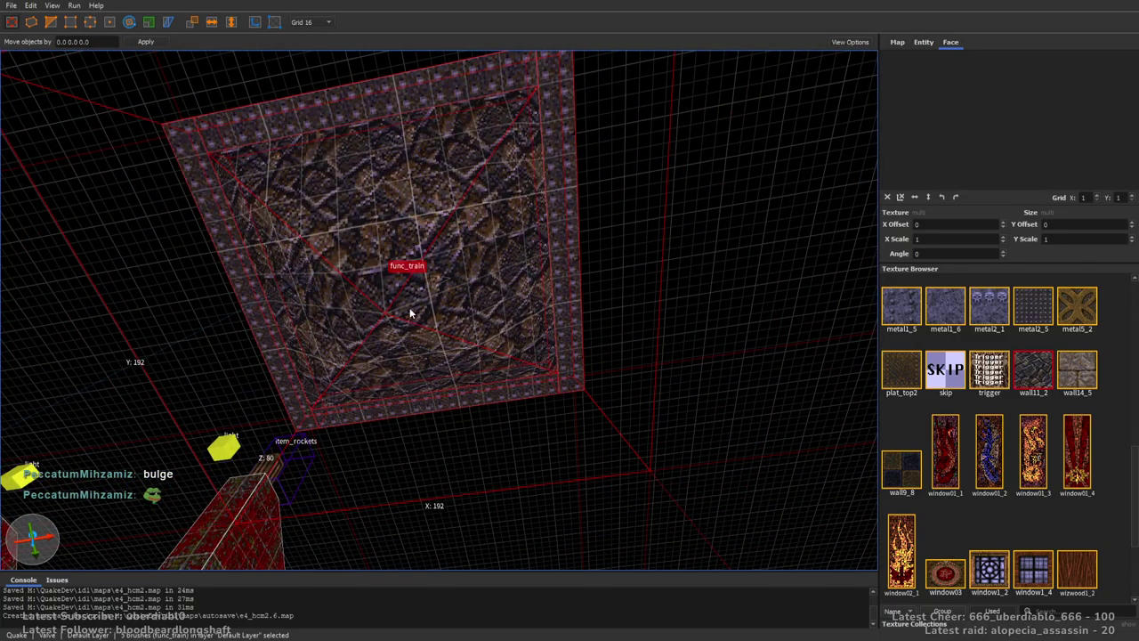
mouse_move(427, 318)
right_mouse_down("alt")
mouse_move(488, 199)
mouse_move(495, 314)
mouse_move(546, 348)
mouse_move(508, 336)
mouse_move(523, 339)
right_mouse_up("alt")
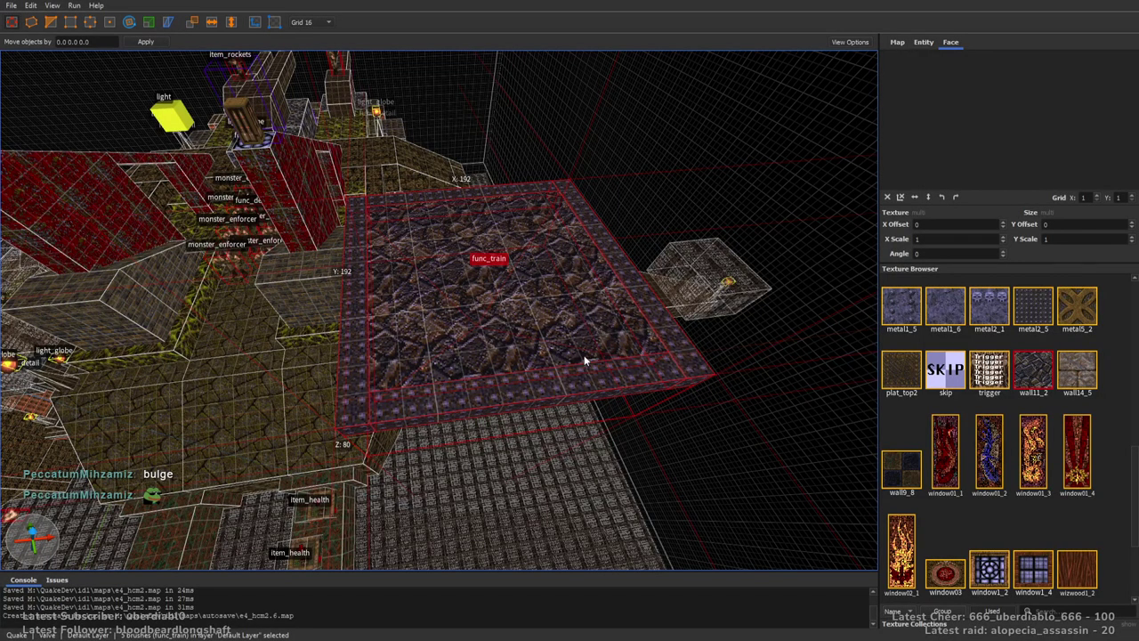
scroll(552, 300, "up", 5)
right_click_drag(536, 301, 610, 349, "alt")
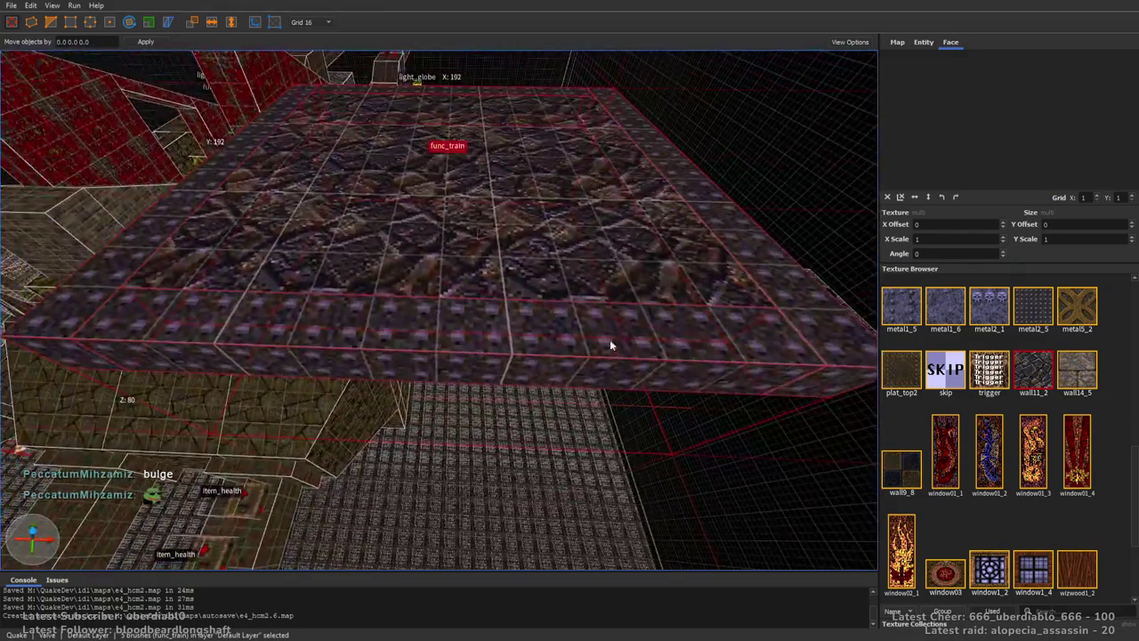
scroll(587, 230, "down", 5)
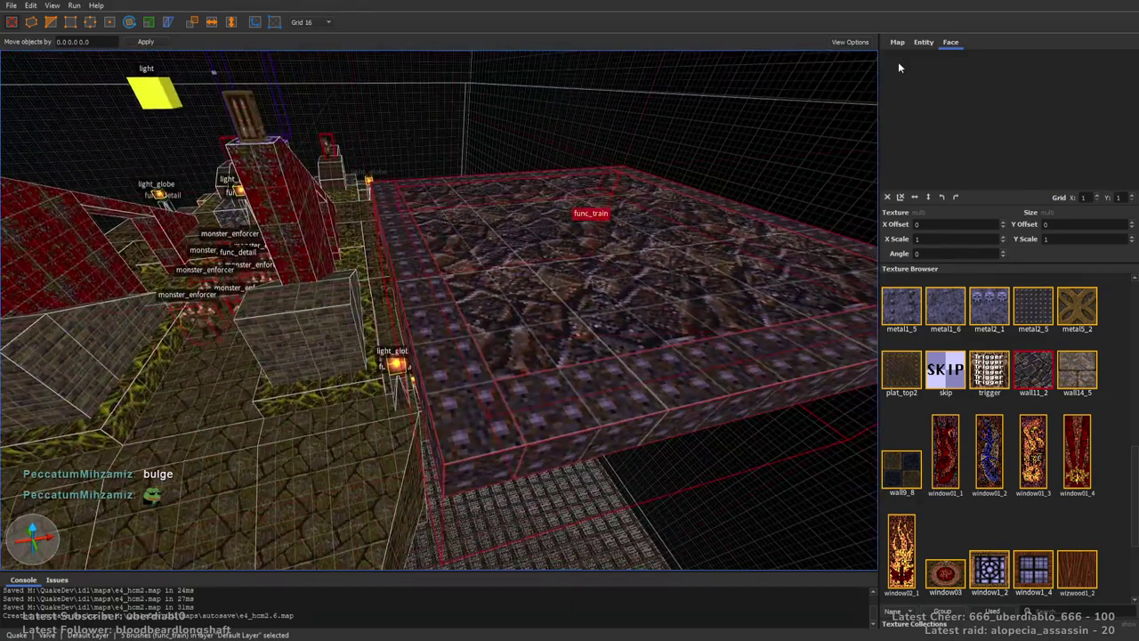
Set the func_train's target to path1 and its targetname to train1.
left_click(923, 42)
left_click(962, 121)
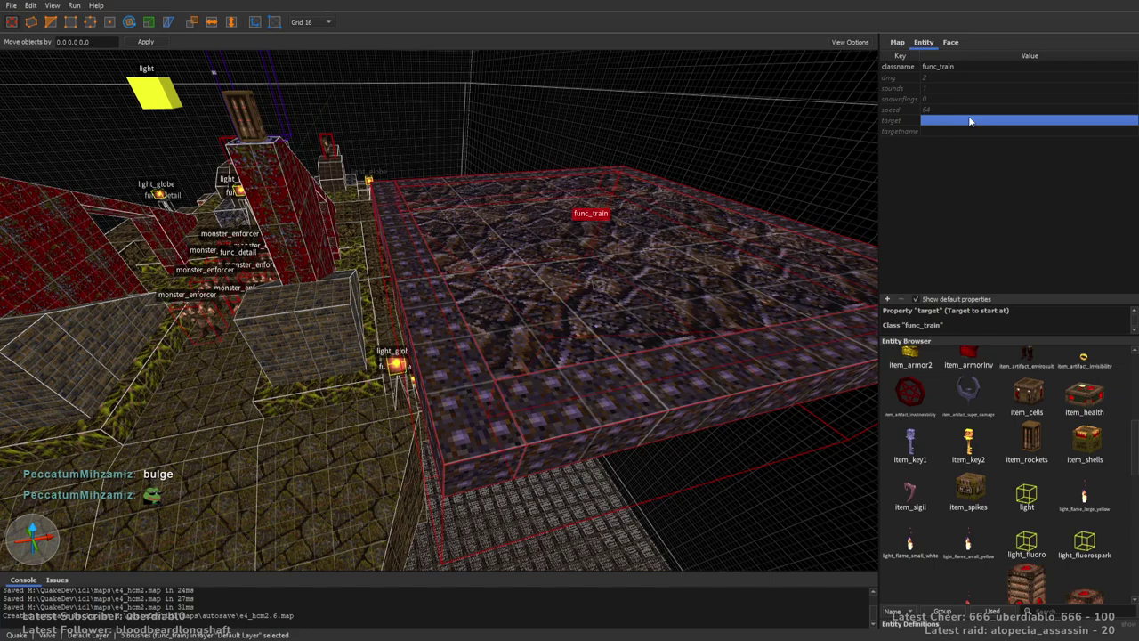
type("path1")
key("Return")
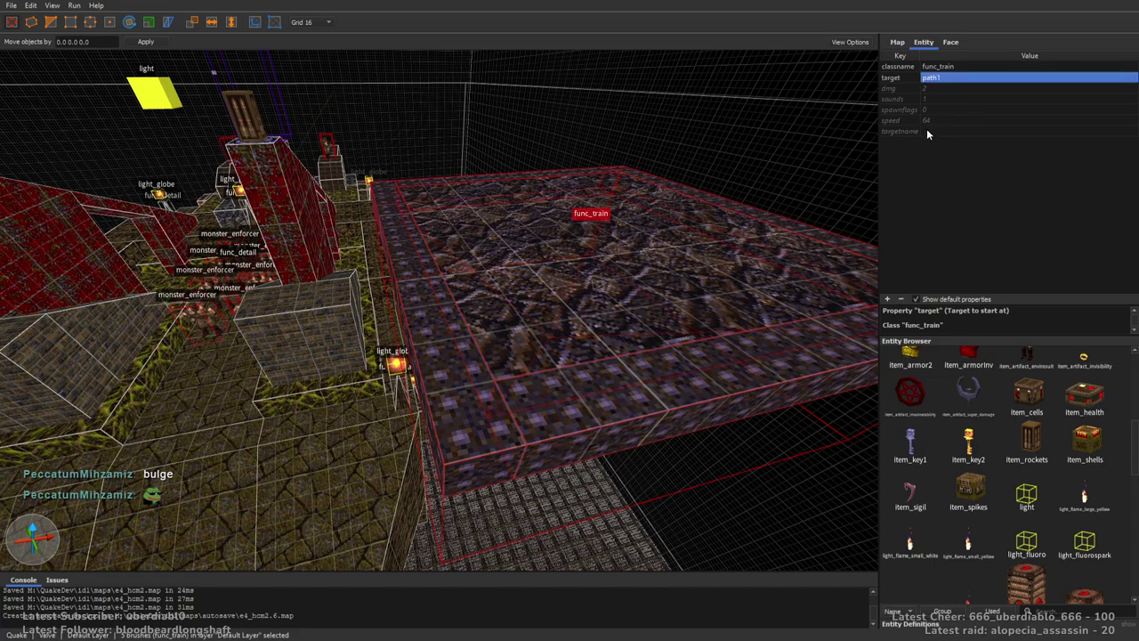
left_click(980, 129)
type("train1")
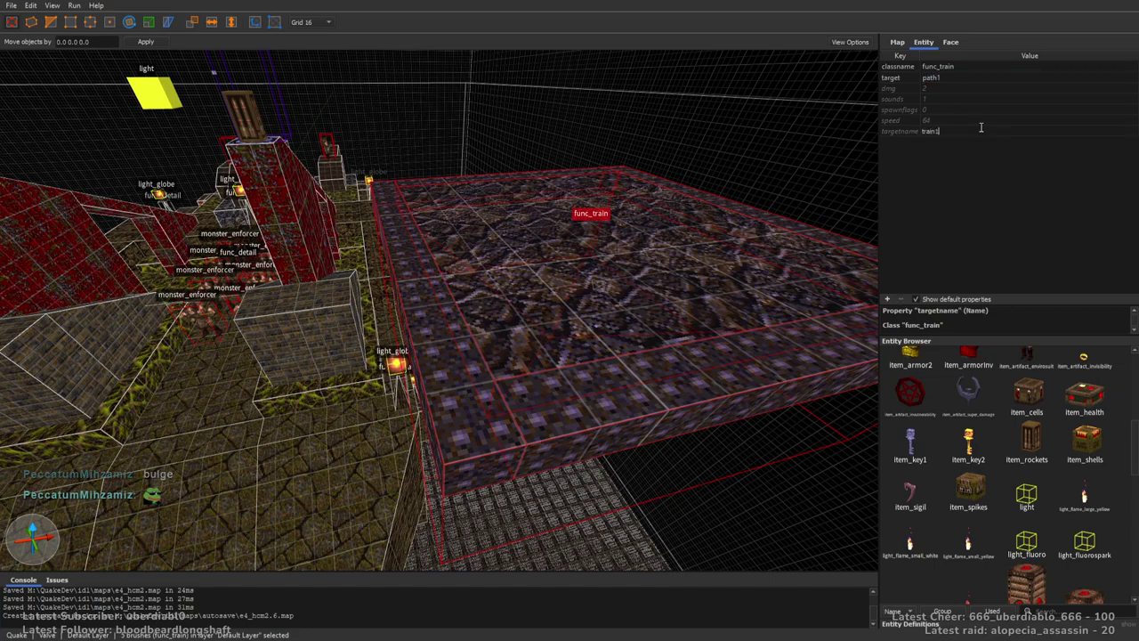
key("Return")
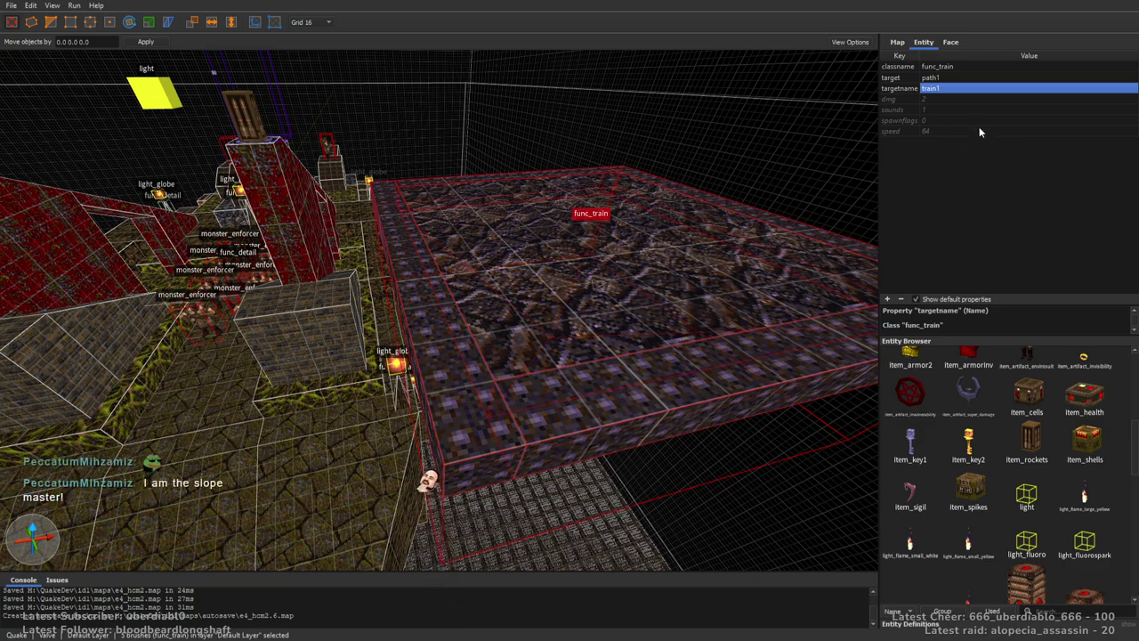
Set the func_train's dmg to 10, sounds to 0 and speed to 80.
left_click(939, 100)
type("10")
key("Return")
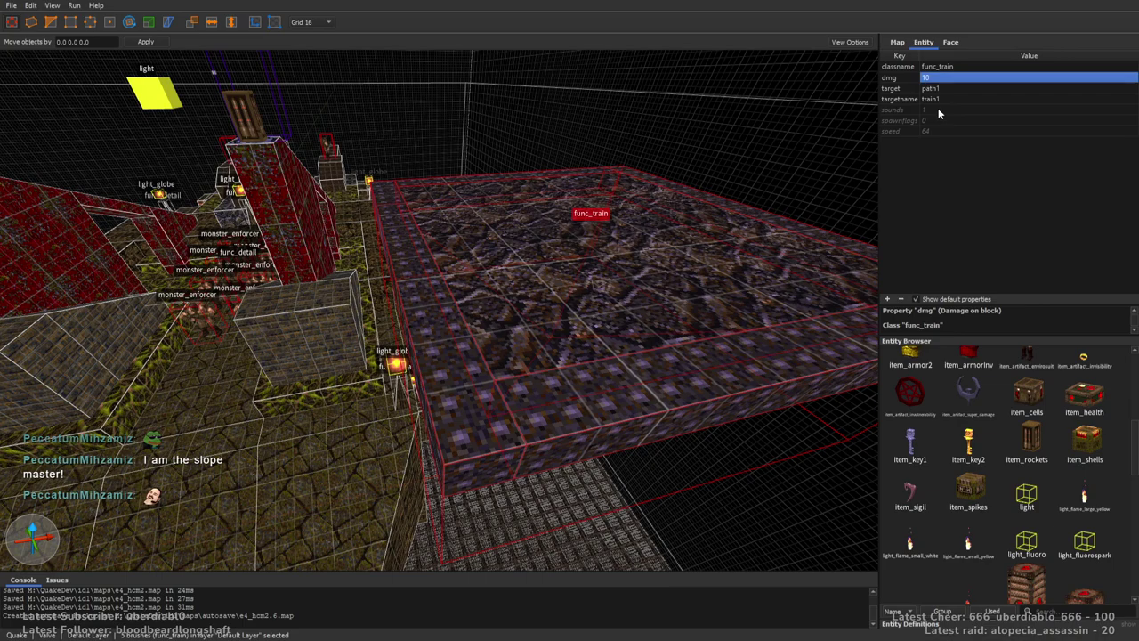
left_click(938, 109)
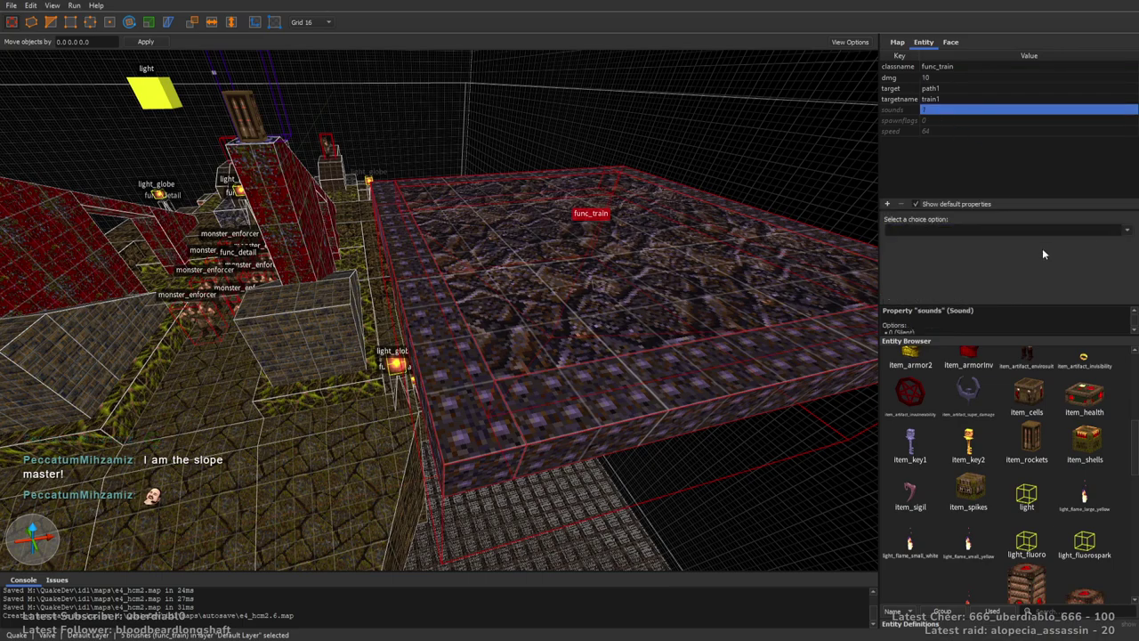
type("0")
key("Return")
left_click(949, 130)
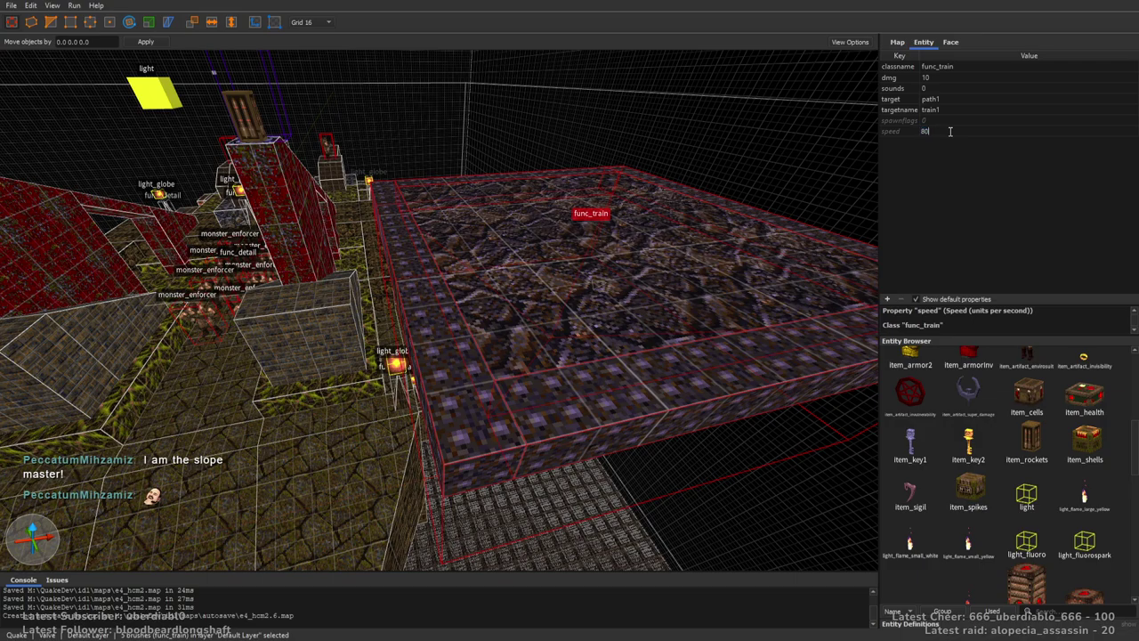
type("80")
key("Return")
mouse_move(673, 254)
right_mouse_down()
mouse_move(641, 267)
mouse_move(673, 254)
right_mouse_up()
key("Escape")
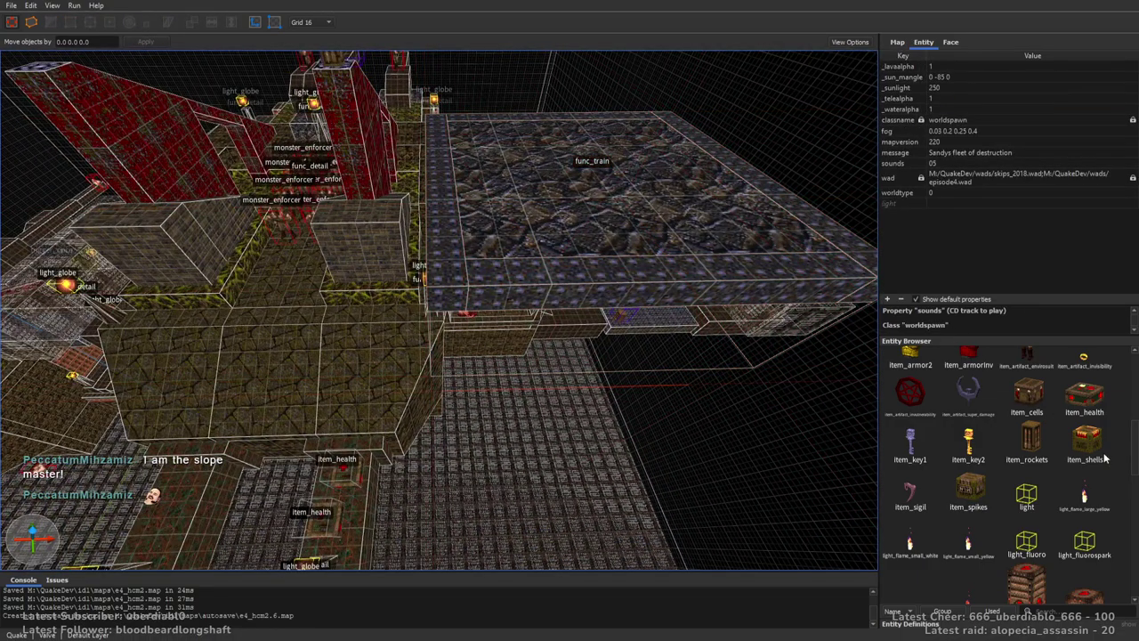
Place a path_corner entity at 976 -384 928 near the func_train, using grid 8.
left_click_drag(1133, 438, 1134, 561)
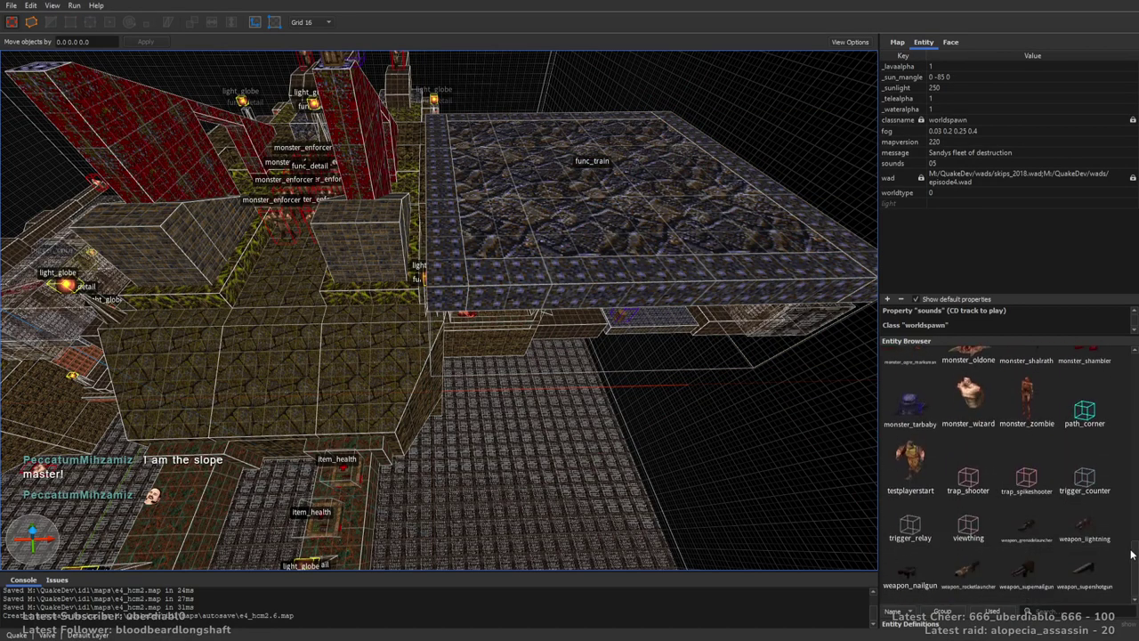
left_click_drag(1082, 411, 426, 302)
key("bracketleft")
right_click_drag(426, 302, 465, 254)
left_click_drag(465, 254, 470, 308, "alt")
Set the path_corner's targetname to path1 and its target to path2.
left_click(945, 110)
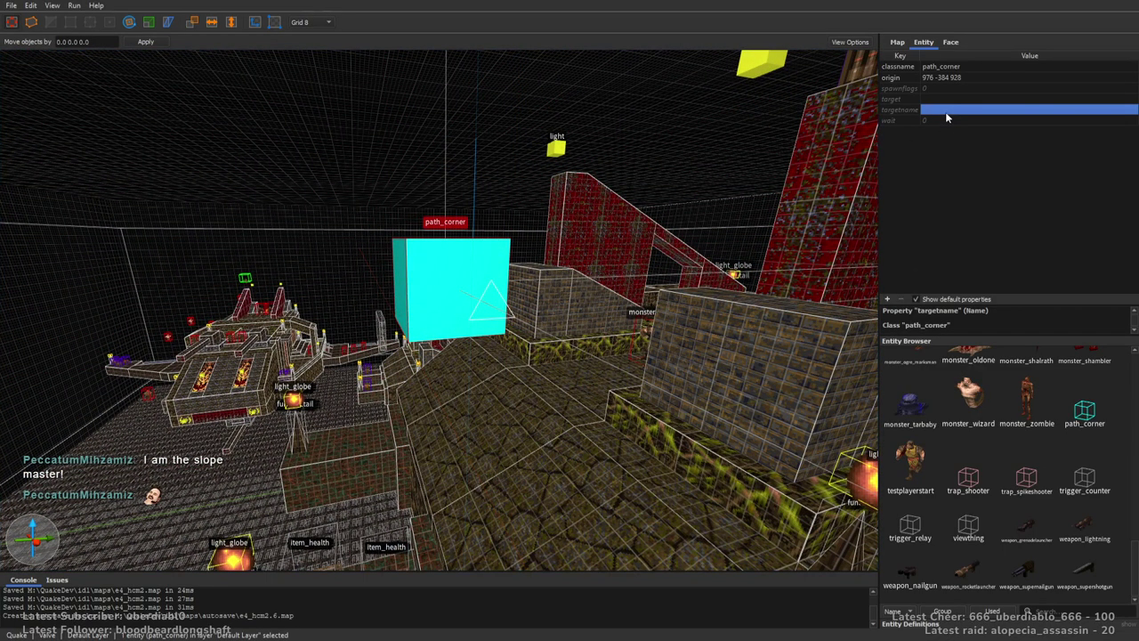
type("path1")
key("Tab")
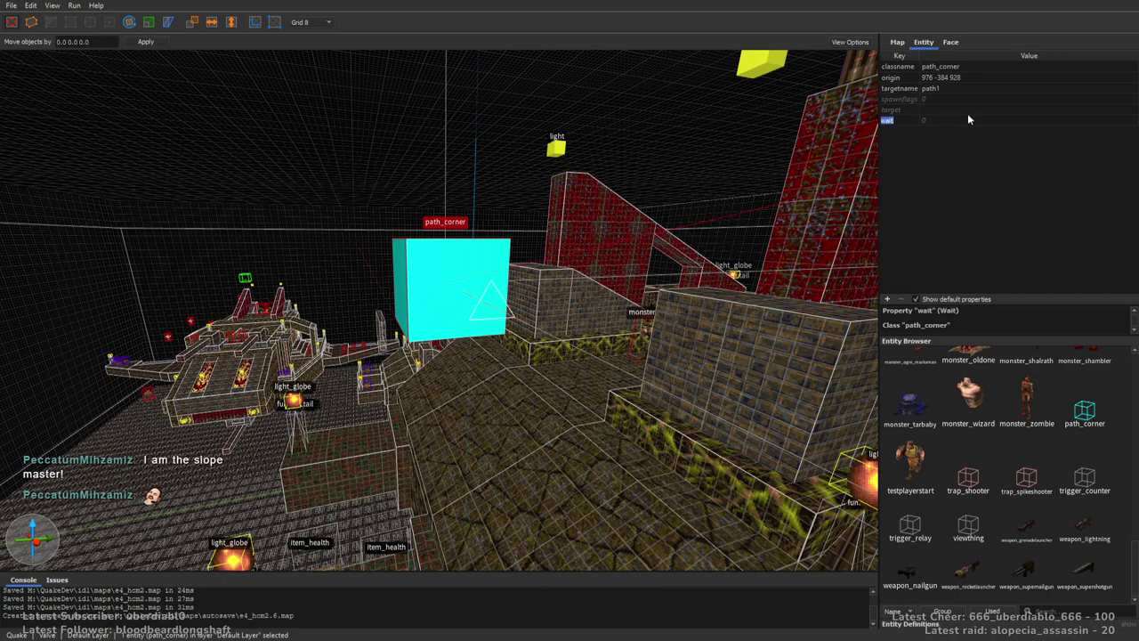
left_click(946, 110)
type("path2")
key("Return")
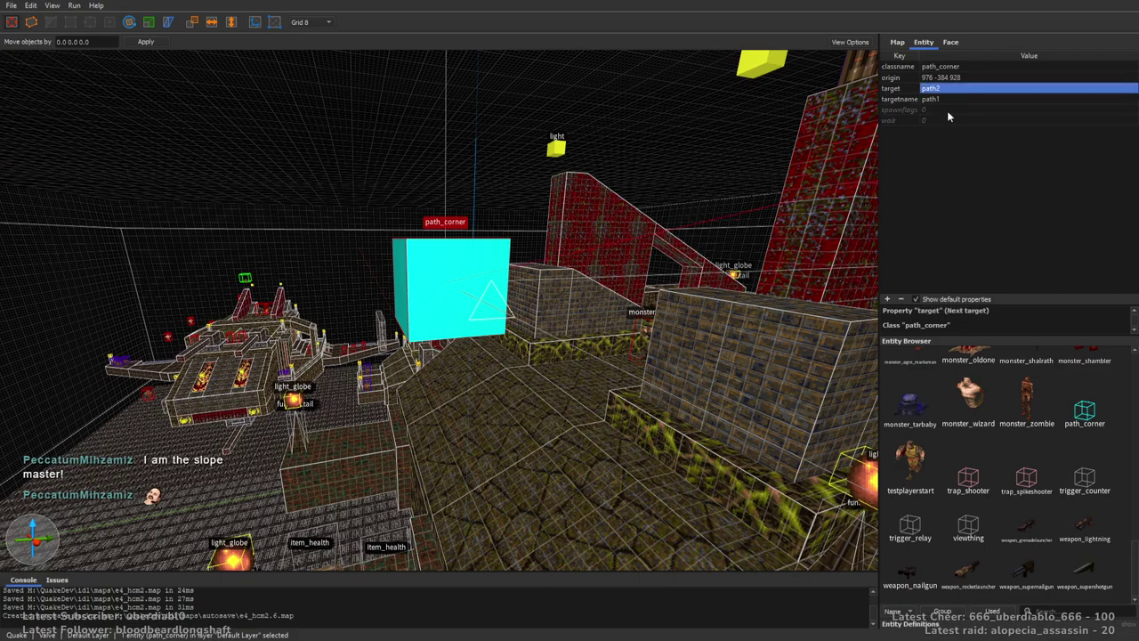
Draw a trigger-textured brush 384 x 48 units across the floor of the stone room with the item_armor1, on grid 16.
key("Escape")
right_click_drag(521, 282, 738, 294)
left_click(952, 42)
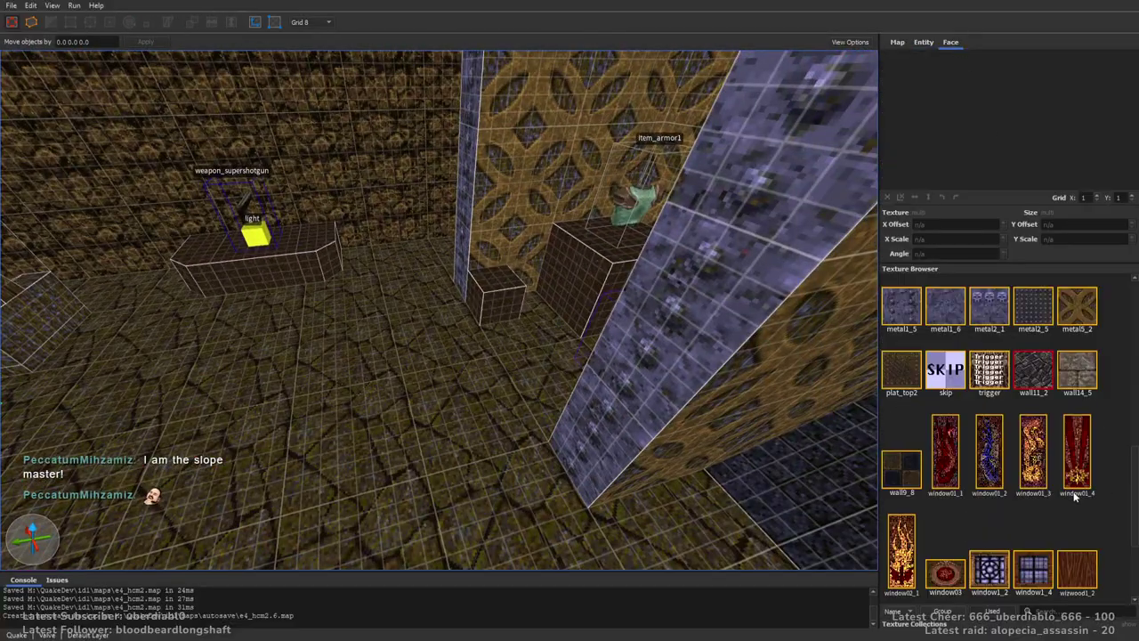
left_click(987, 369)
right_click_drag(552, 293, 386, 312)
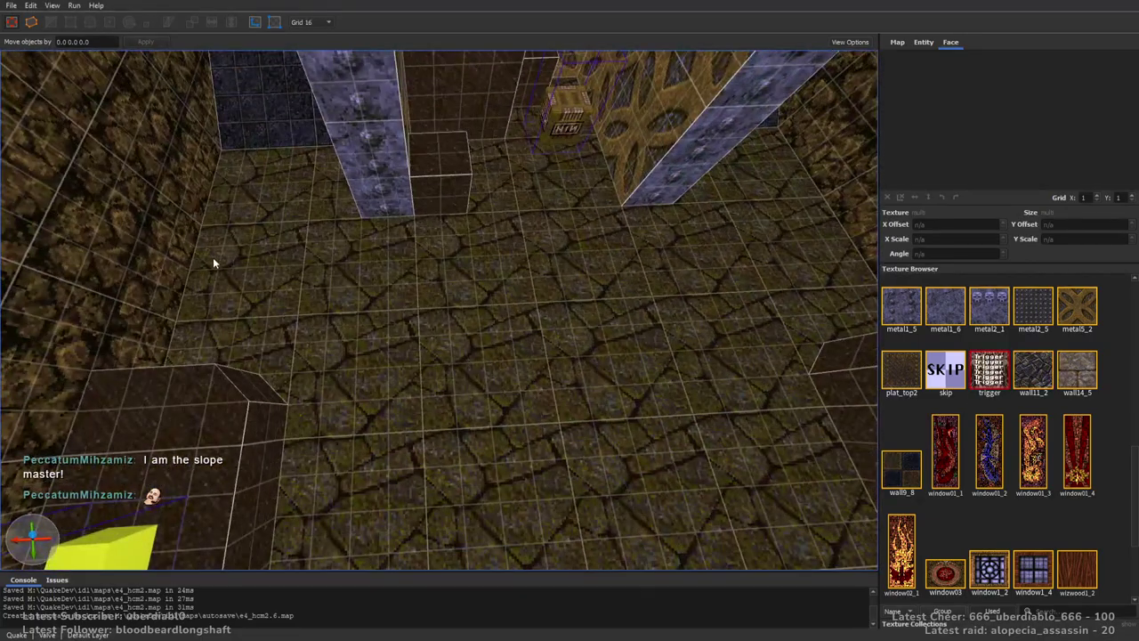
right_click_drag(214, 262, 545, 257)
left_click_drag(546, 257, 570, 258)
key("ctrl+u")
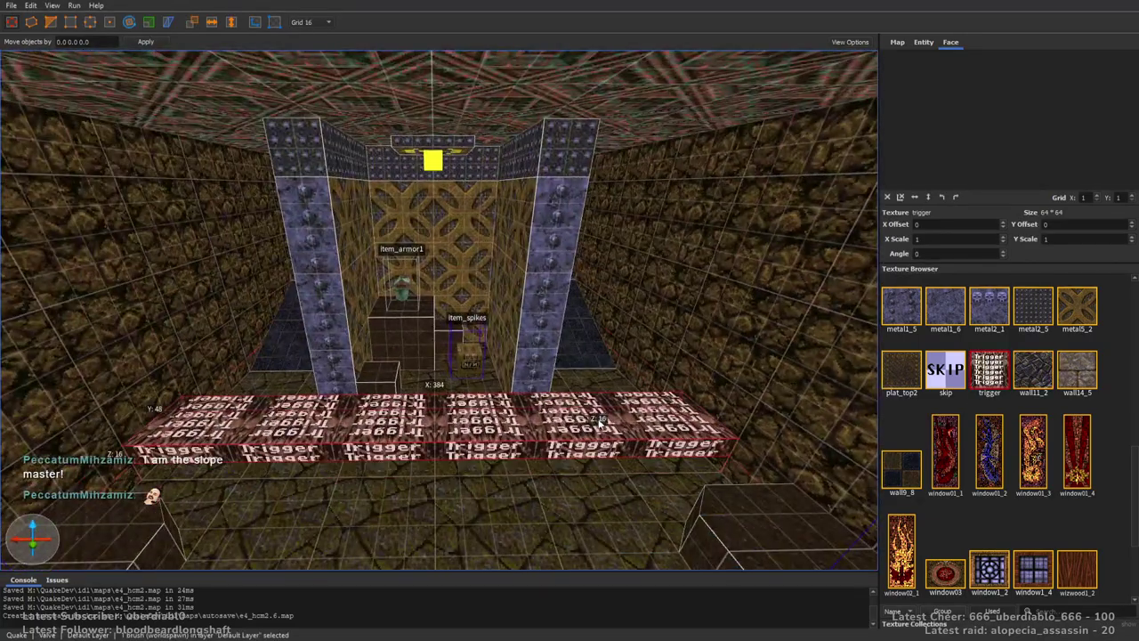
Raise the trigger brush into a wall across the room, make it a trigger_once and set its target to train1.
left_click_drag(690, 418, 689, 254, "shift")
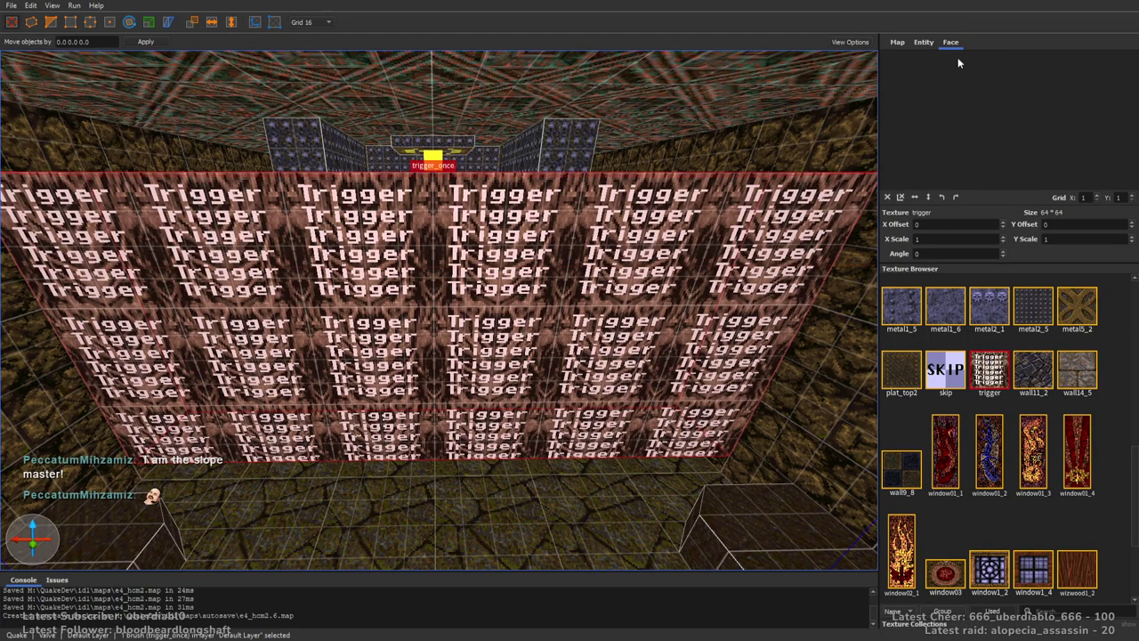
left_click(923, 42)
double_click(954, 142)
type("train1")
key("Tab")
Duplicate the path1 path_corner beside the func_train and move the copy along the Y axis to 976 768 928.
mouse_move(644, 267)
right_mouse_down()
mouse_move(644, 244)
mouse_move(558, 282)
mouse_move(619, 290)
mouse_move(552, 374)
mouse_move(531, 422)
mouse_move(600, 354)
right_mouse_up()
key("Escape")
scroll(644, 244, "down", 10)
scroll(643, 246, "up", 8)
left_click(531, 422)
scroll(605, 356, "down", 5)
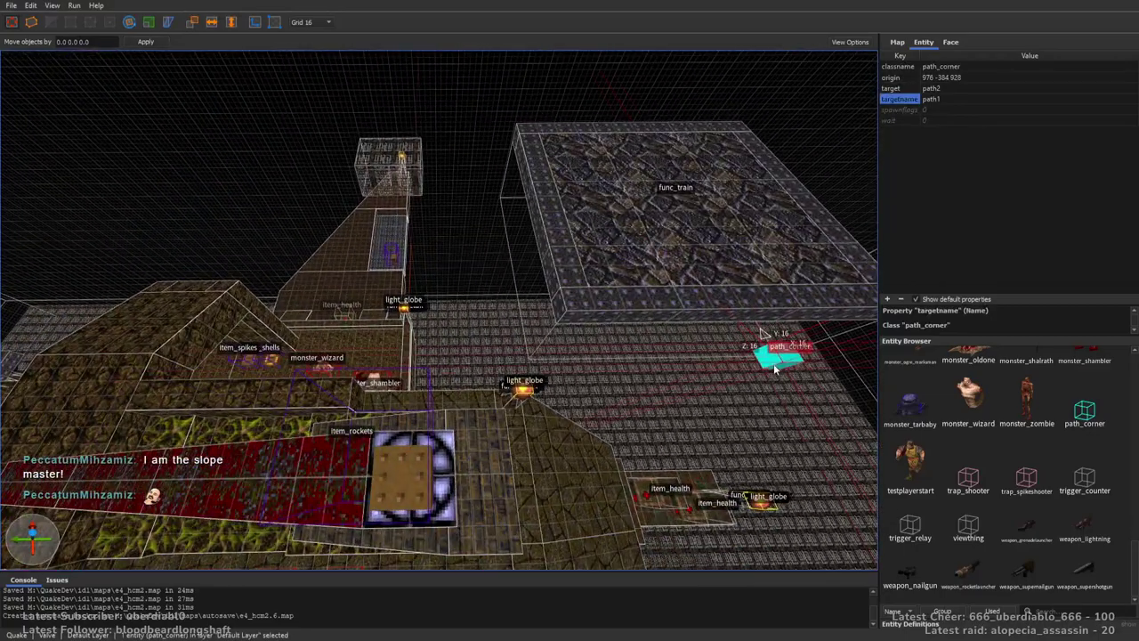
left_click_drag(774, 369, 534, 368)
right_click_drag(534, 368, 541, 366)
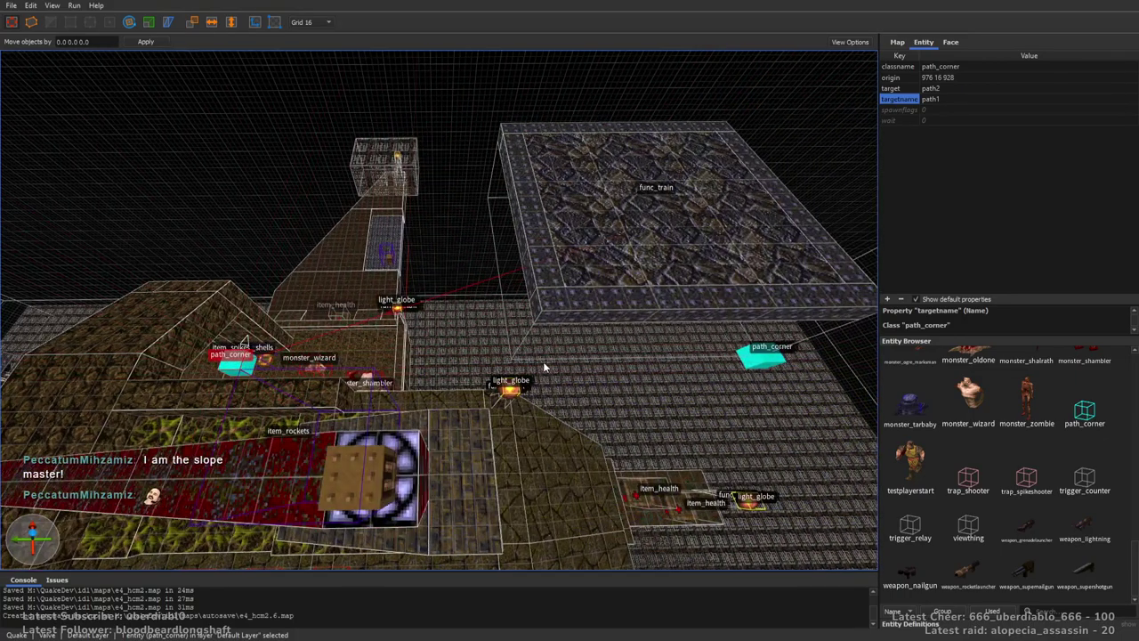
key("ctrl+Tab")
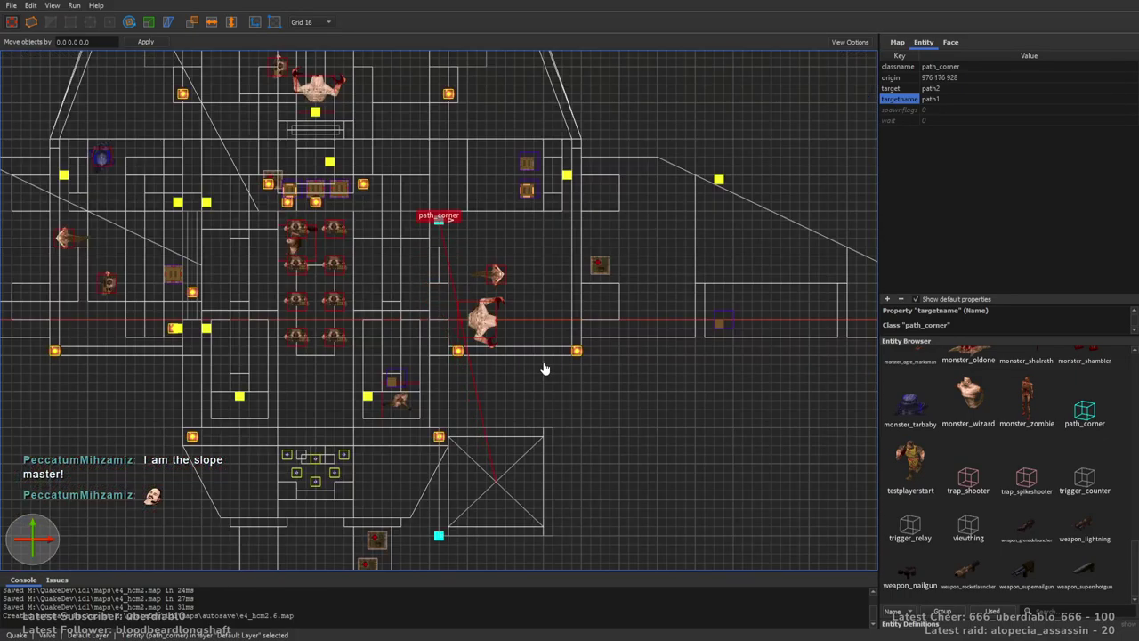
right_click_drag(509, 369, 496, 450)
key("Up")
key("Up")
key("Up")
key("Up")
key("Up")
key("Up")
key("Up")
key("Up")
key("Up")
key("Up")
key("Up")
key("Up")
key("Up")
key("Up")
key("Up")
key("Up")
key("Up")
key("Up")
key("Up")
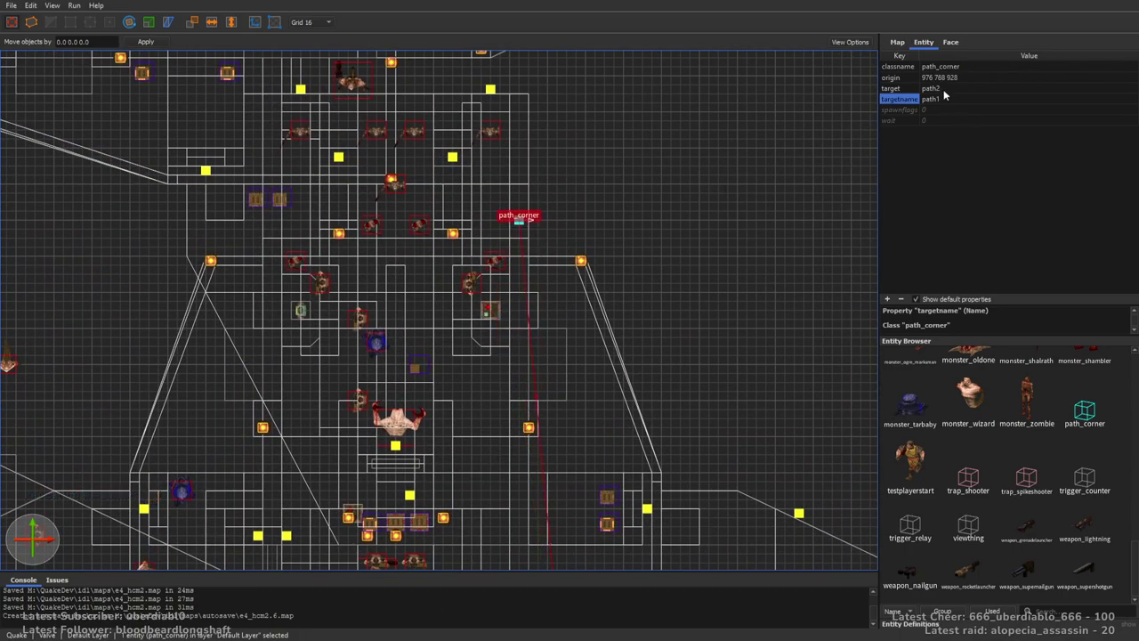
Set the copied path_corner's targetname to path2 and its target to path3.
key("BackSpace")
type("2")
key("Tab")
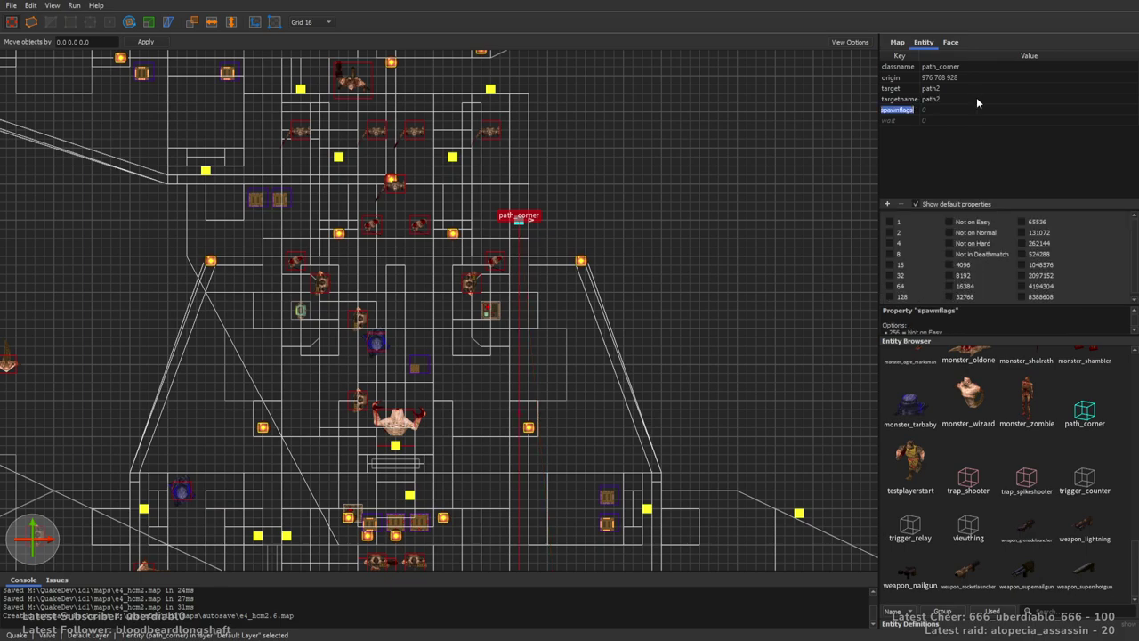
left_click(956, 89)
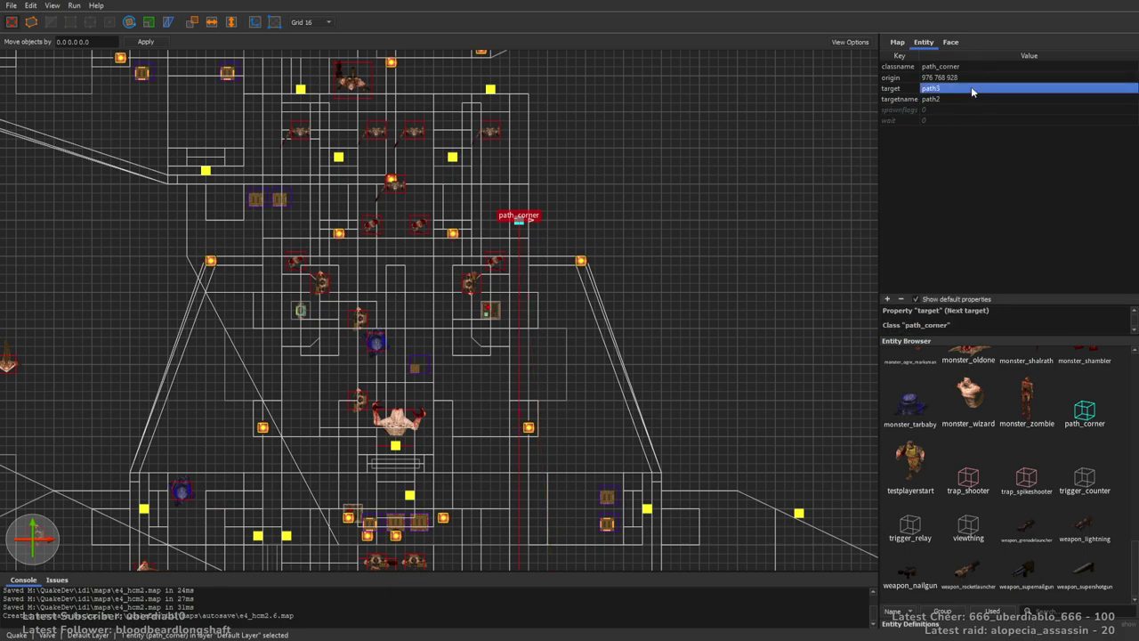
Duplicate the path2 path_corner and move the copy across the ship along the X axis to 320 768 928.
key("Left")
key("Left")
key("Left")
key("Left")
key("Left")
key("Left")
key("Left")
key("Left")
key("Left")
key("Left")
key("Left")
key("Left")
key("Left")
key("Left")
key("Left")
key("Left")
key("Left")
key("Left")
key("Left")
key("Left")
key("Left")
key("Left")
key("Left")
key("Left")
key("Left")
key("Left")
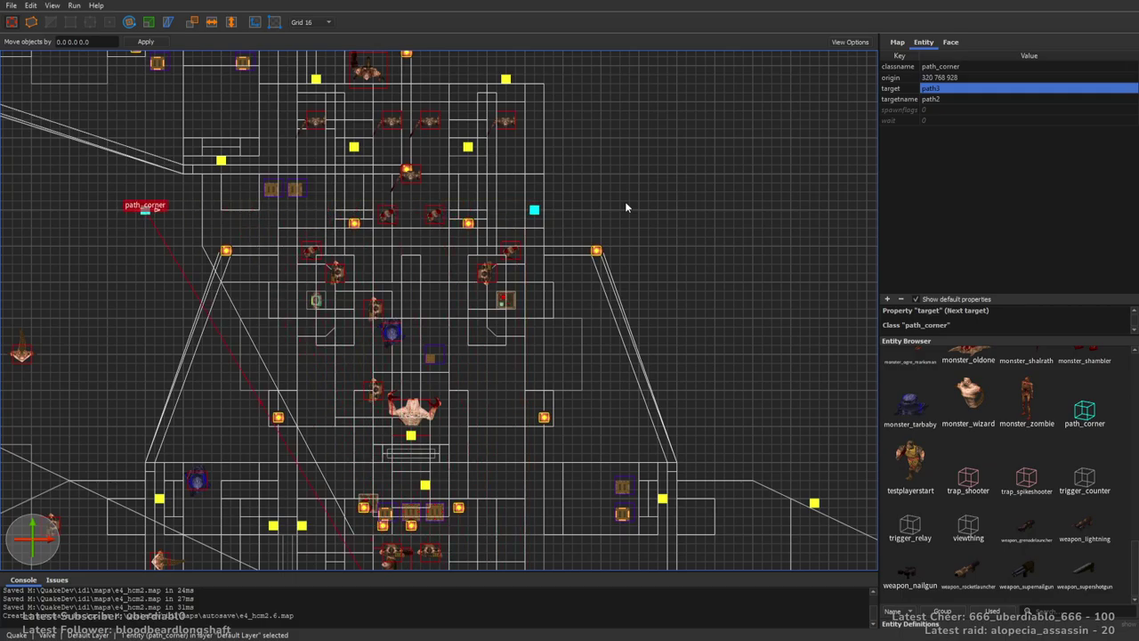
Select both far path_corners together and move them along Y to 1008, beyond the ship's end.
key("ctrl+Tab")
right_click_drag(624, 201, 797, 177)
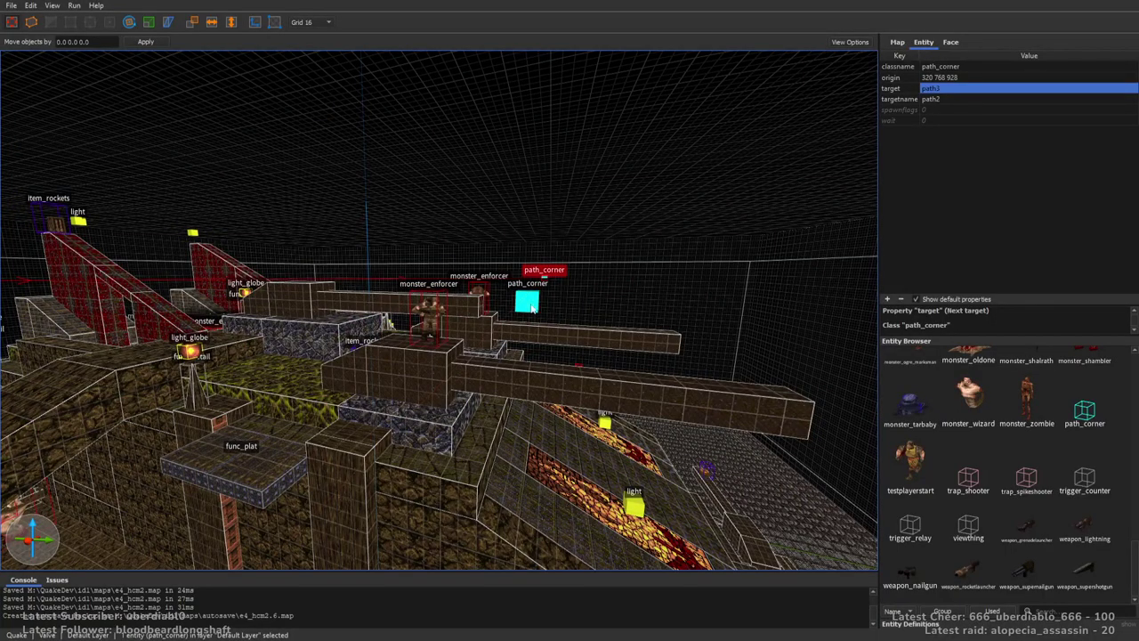
left_click(526, 303, "ctrl")
scroll(538, 307, "down", 5)
right_click_drag(538, 307, 632, 374)
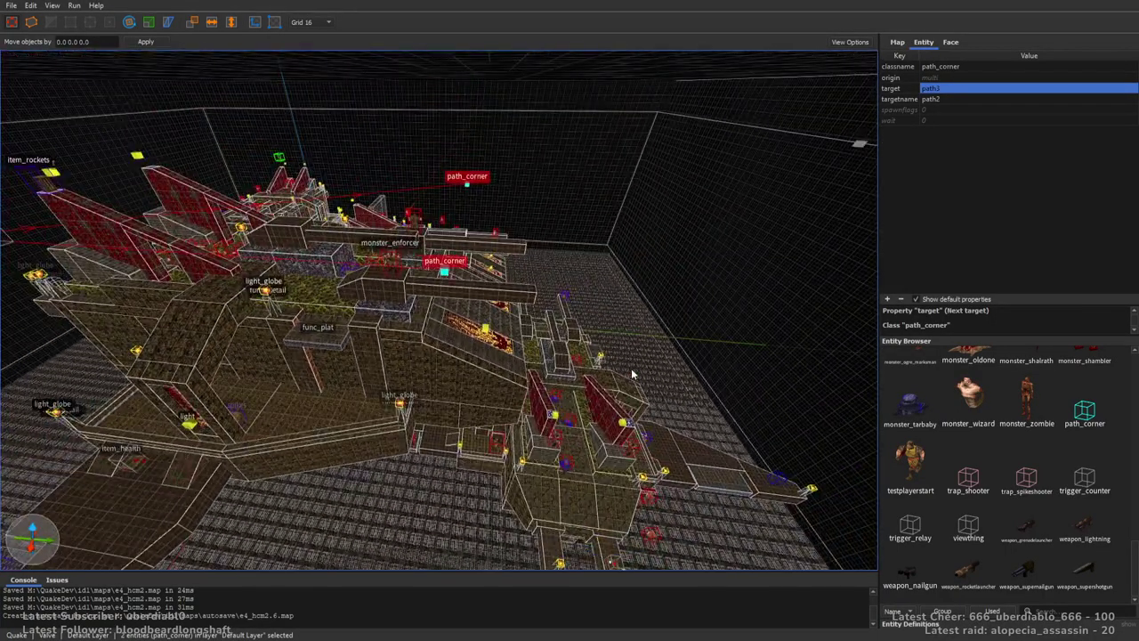
scroll(631, 373, "up", 6)
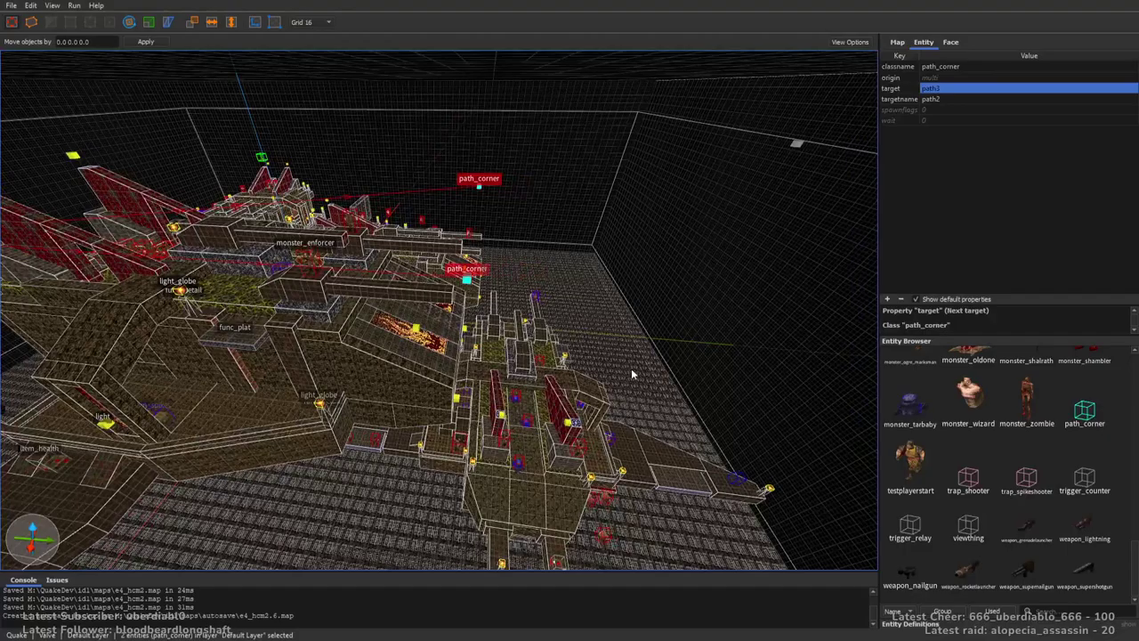
right_click_drag(631, 374, 398, 441)
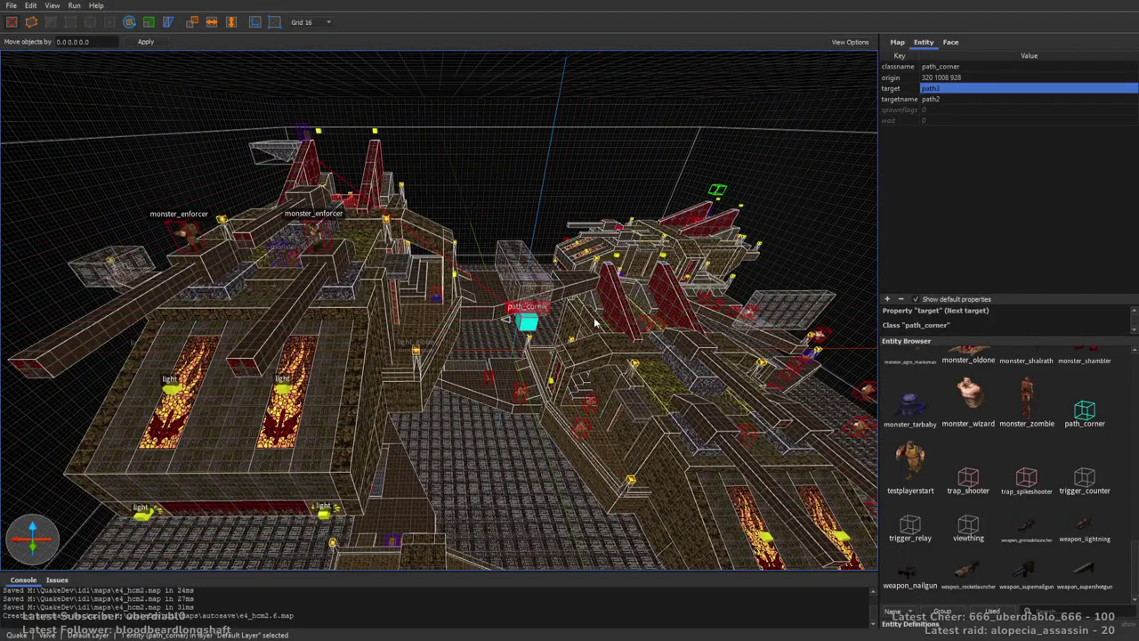
key("Right")
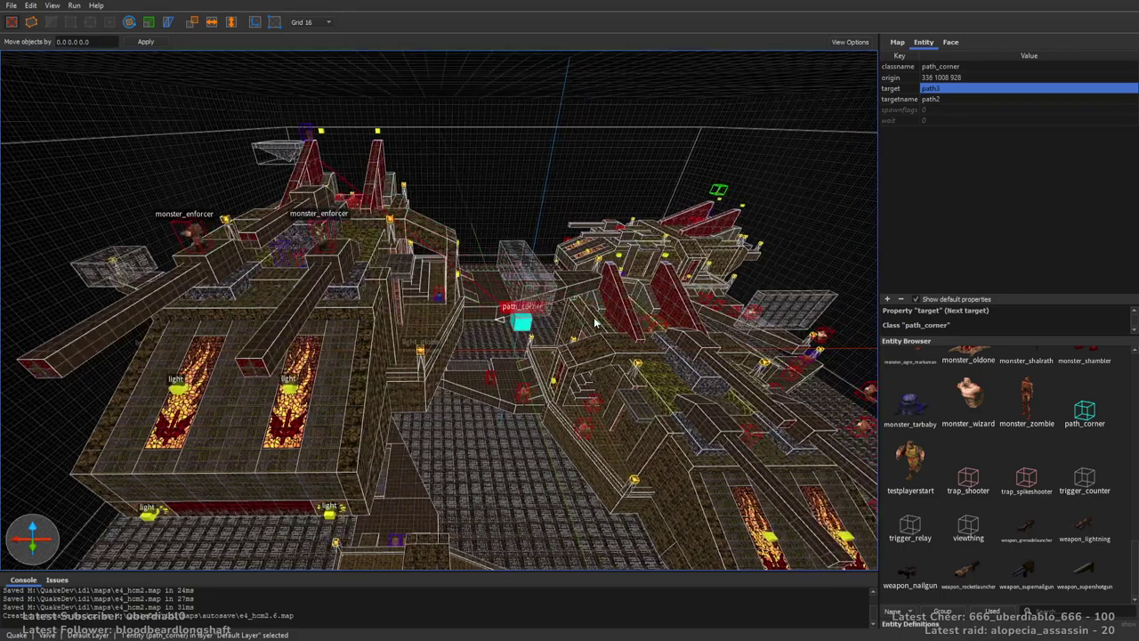
mouse_move(595, 323)
right_mouse_down()
mouse_move(196, 335)
mouse_move(572, 322)
right_mouse_up()
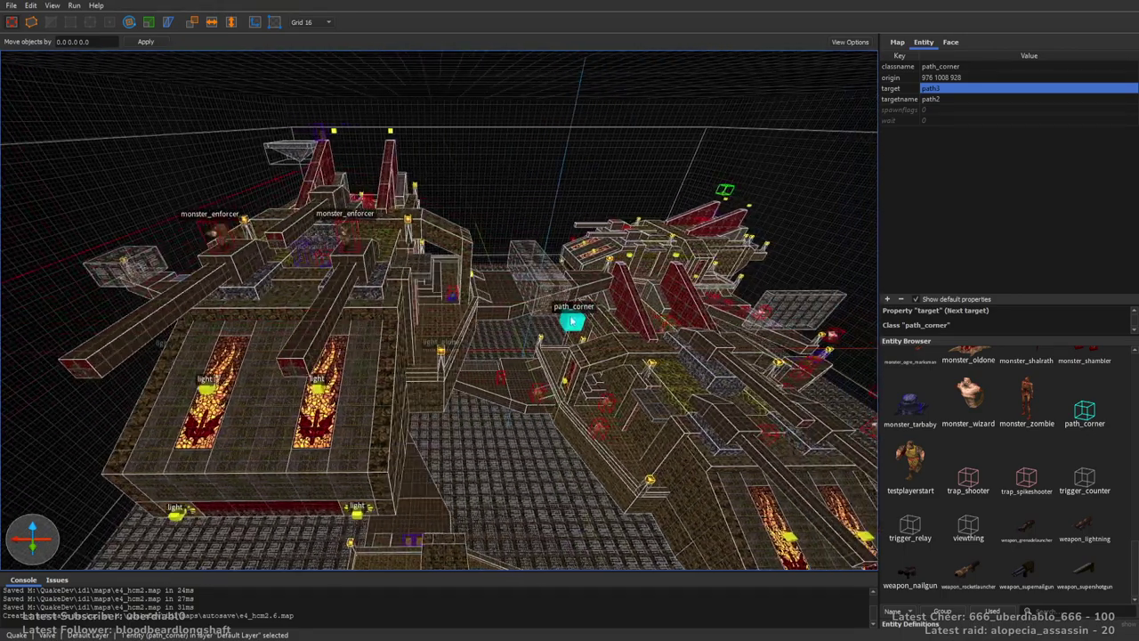
double_click(988, 101)
type("path3")
left_click(960, 88)
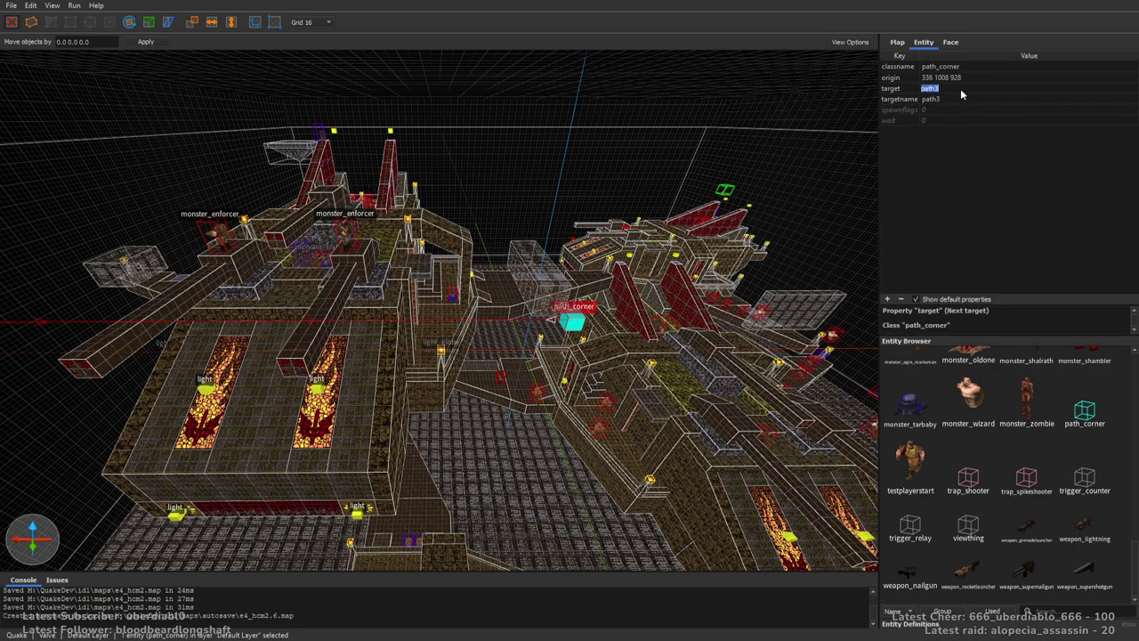
Duplicate the path3 path_corner and move the copy along the Y axis to 336 -384 928, level with the first corner.
right_click_drag(651, 229, 650, 231)
key("Right")
key("Right")
key("Right")
key("Right")
key("Right")
key("Right")
key("Right")
key("Right")
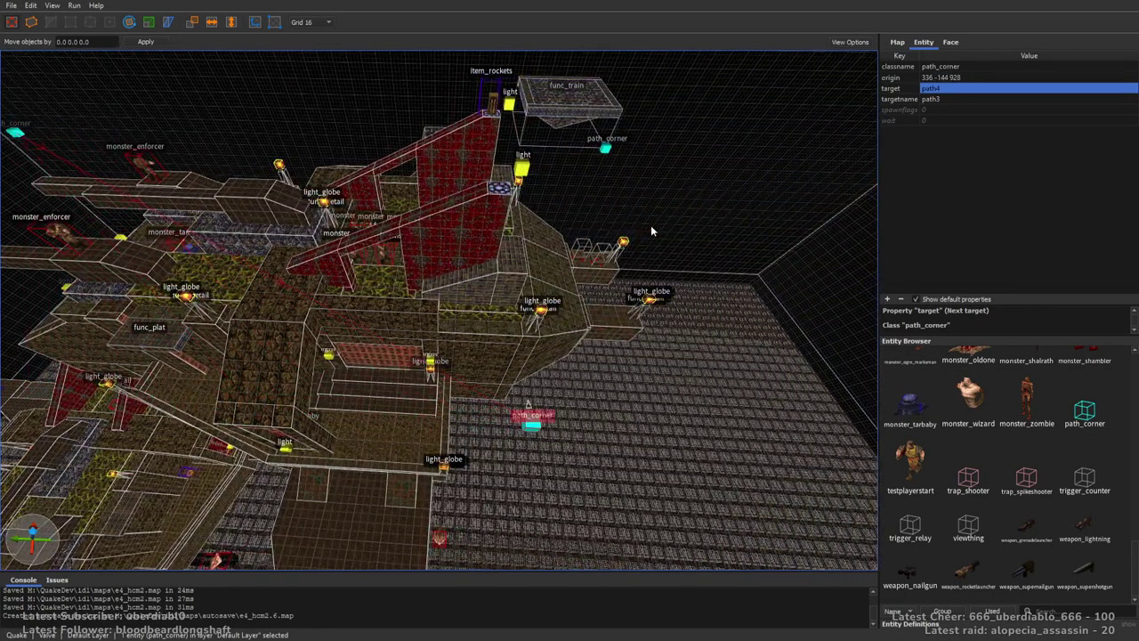
key("ctrl+Tab")
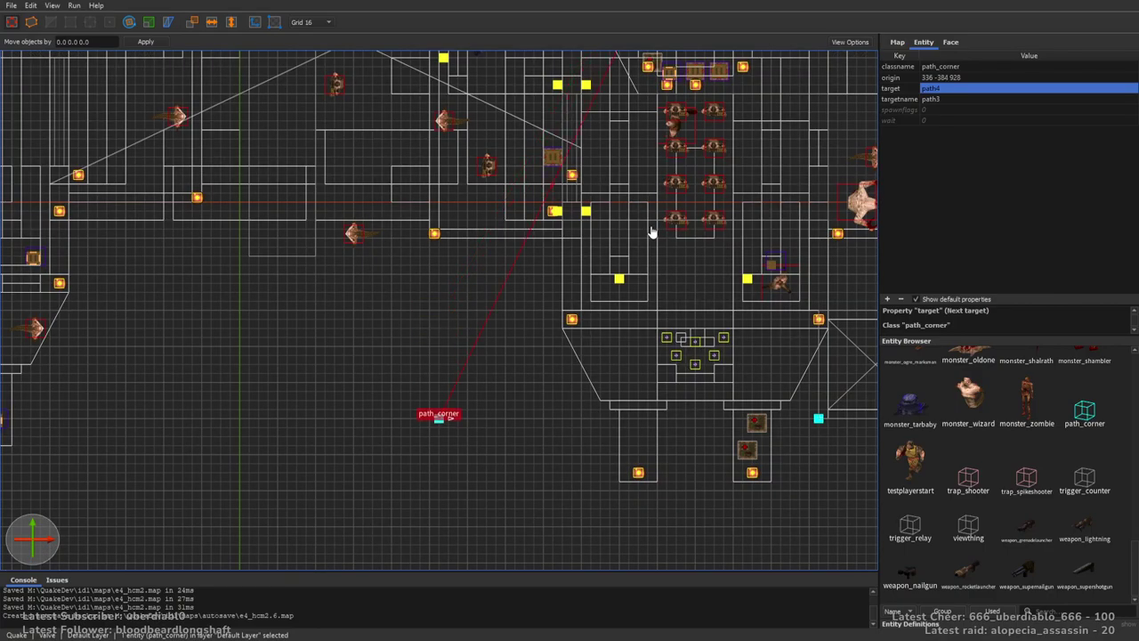
right_click_drag(572, 257, 458, 346)
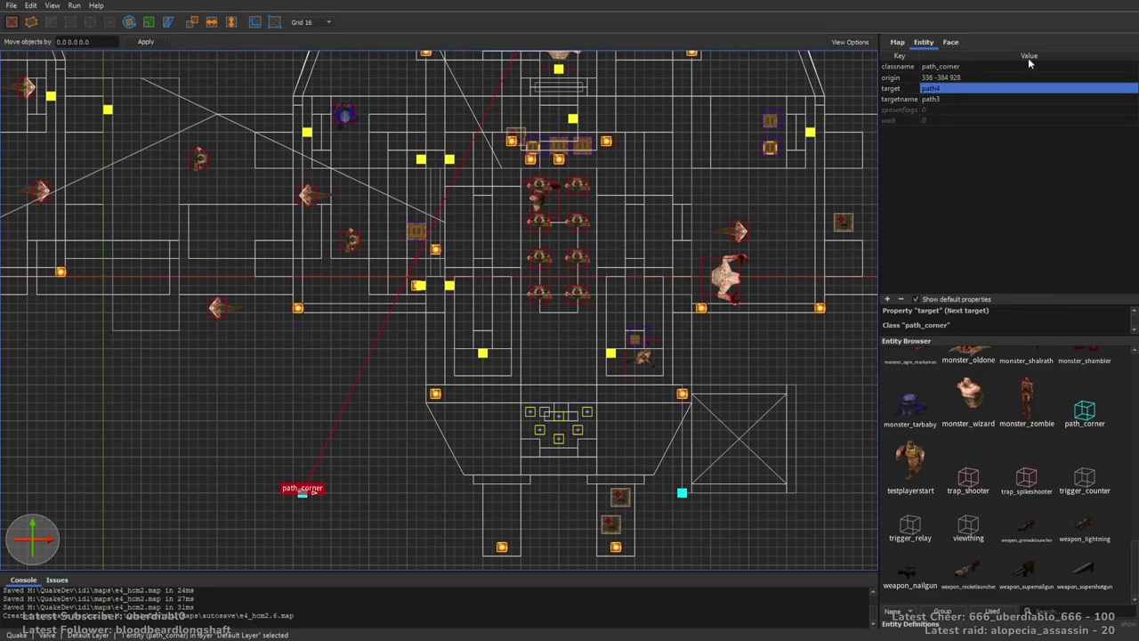
Set the fourth path_corner's targetname to path4 and edit its target to link it onward.
key("BackSpace")
type("4")
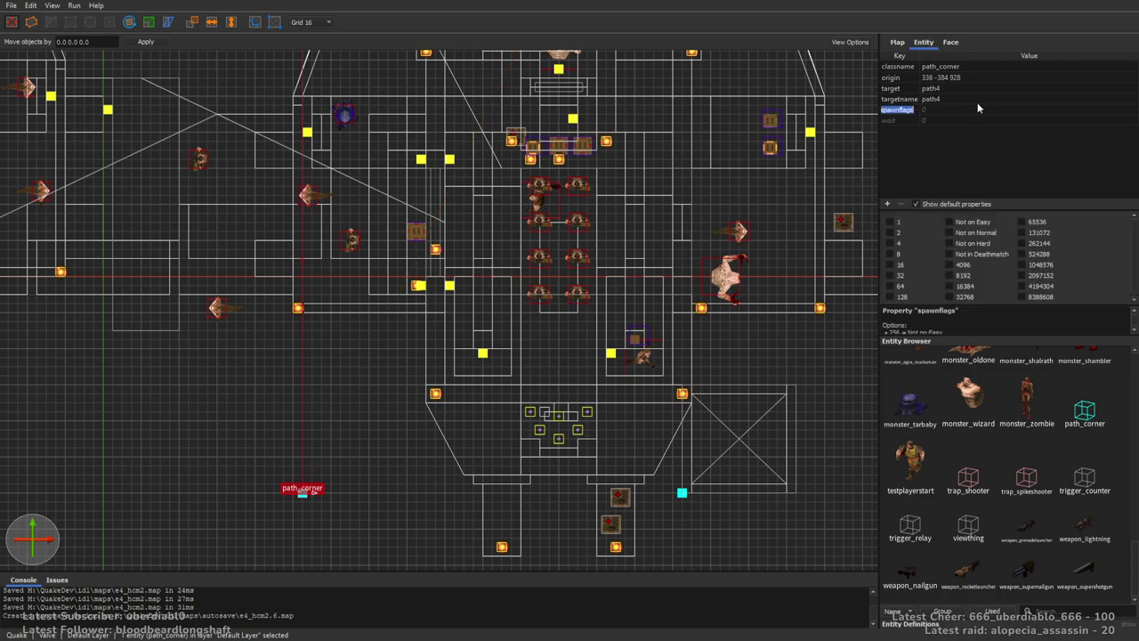
double_click(968, 78)
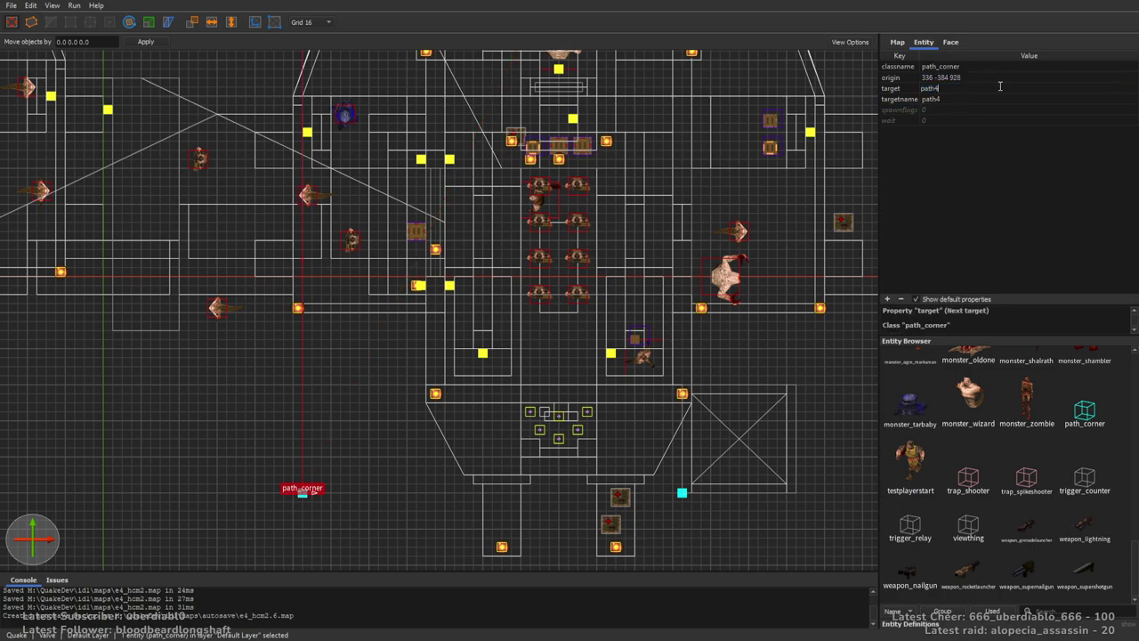
right_click_drag(553, 263, 597, 225)
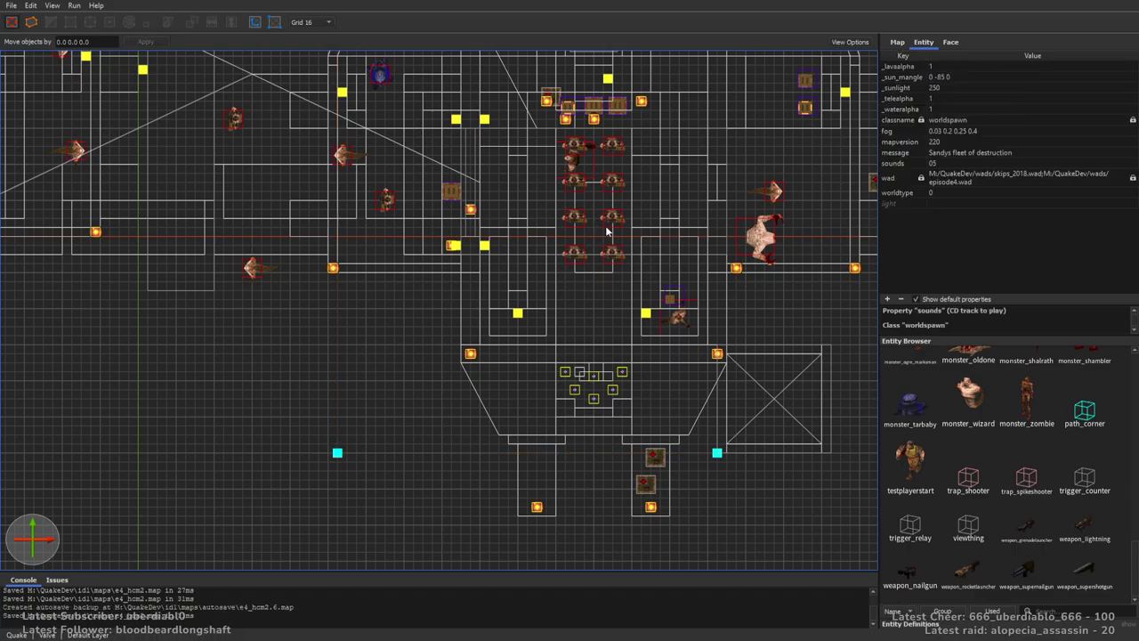
Duplicate the func_train onto the path_corner at 336 -384 928 and set the copy's target to path4.
key("ctrl+Tab")
key("ctrl+Tab")
scroll(566, 265, "up", 3)
scroll(566, 264, "up", 2)
left_click(722, 184)
right_click_drag(797, 272, 759, 269)
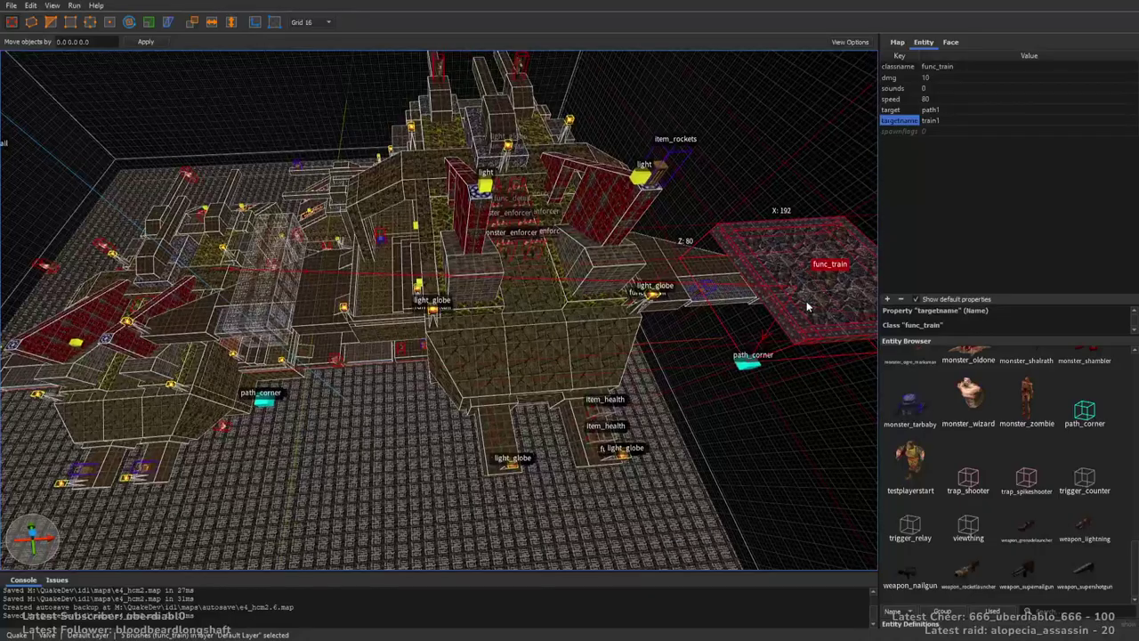
left_click_drag(808, 307, 242, 322, "ctrl")
scroll(250, 341, "up", 3)
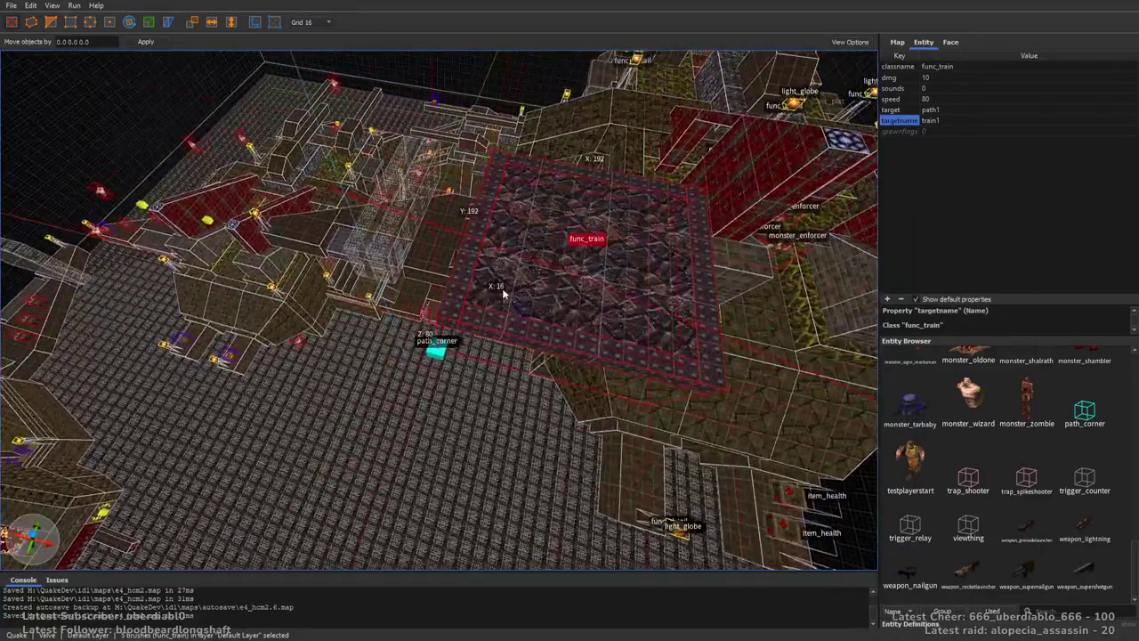
scroll(503, 293, "up", 3)
right_click_drag(522, 338, 608, 278)
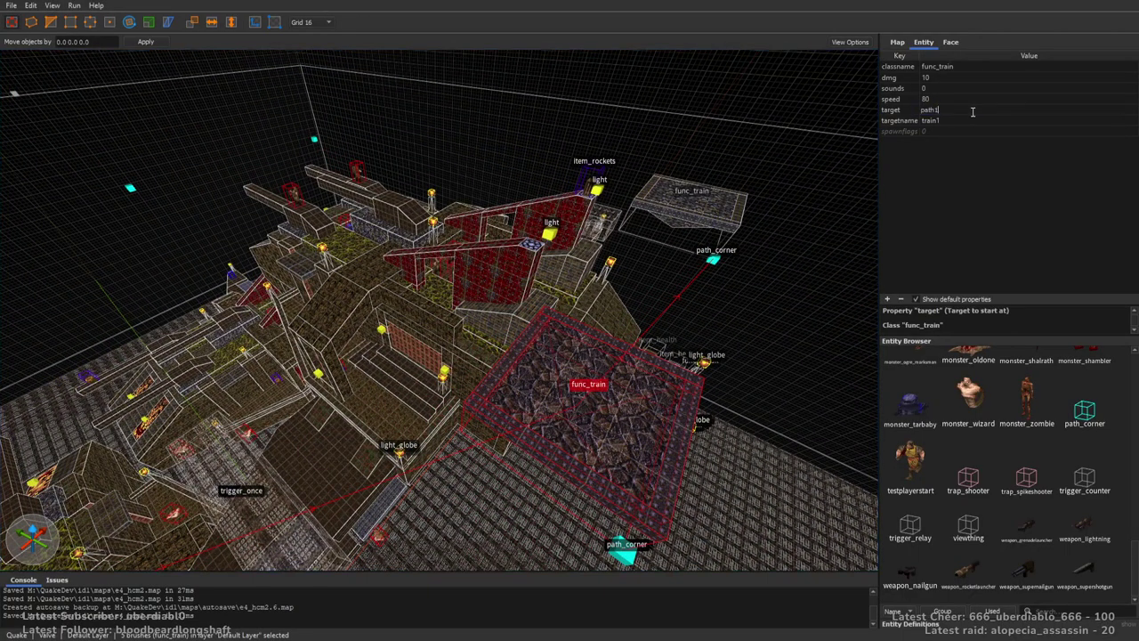
right_click_drag(801, 222, 697, 238)
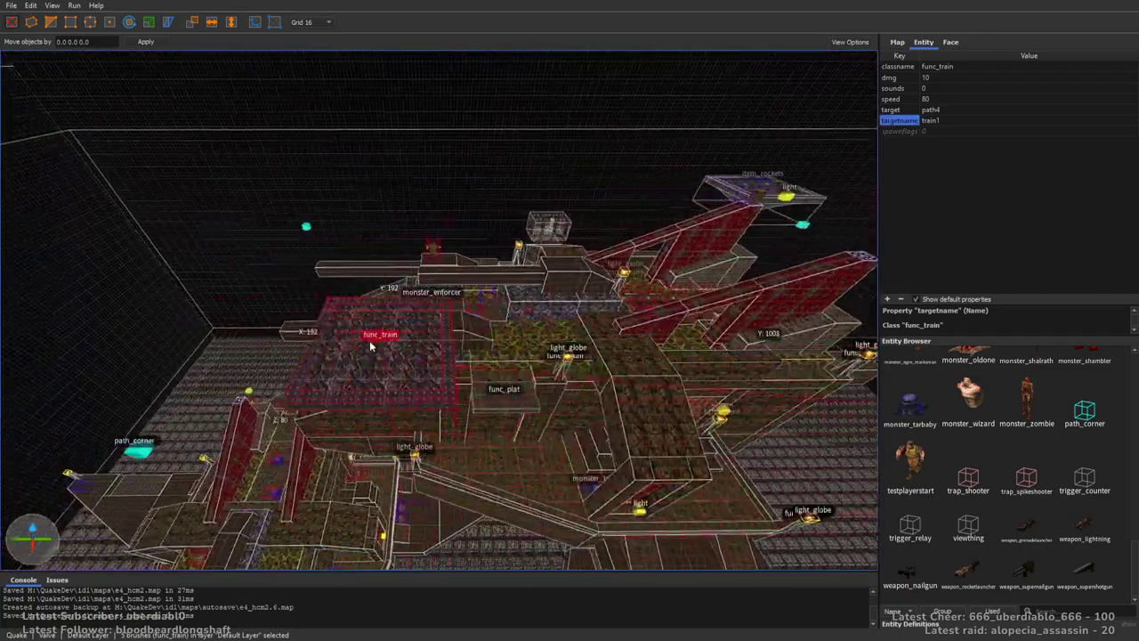
left_click_drag(374, 345, 278, 364)
right_click_drag(240, 353, 418, 382)
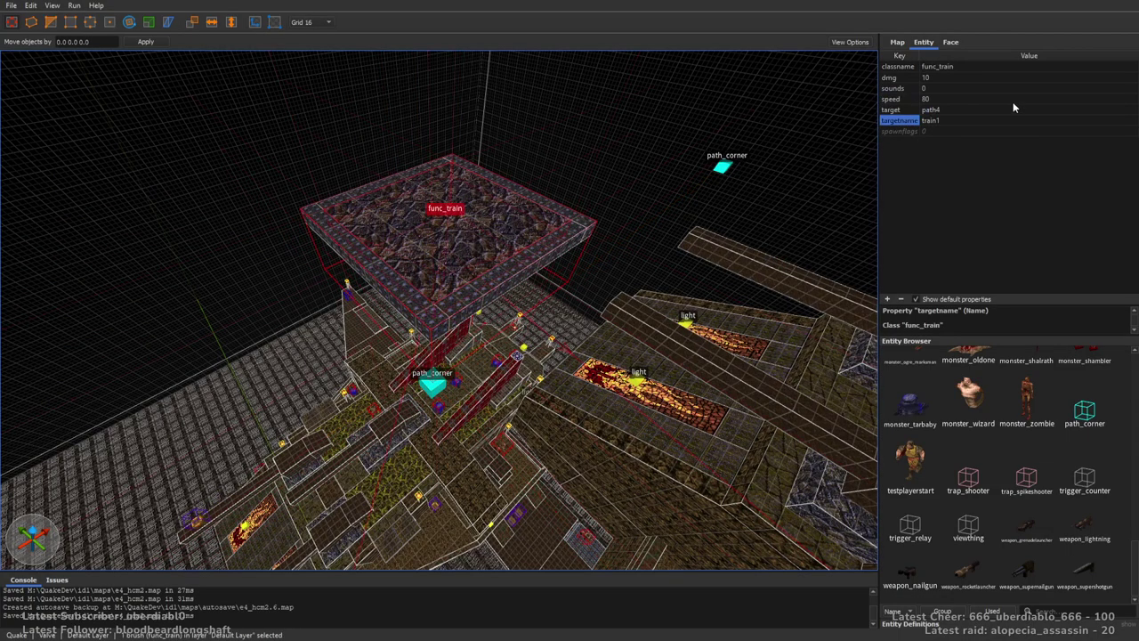
key("Tab")
right_click_drag(676, 267, 801, 250)
right_click_drag(789, 338, 485, 212)
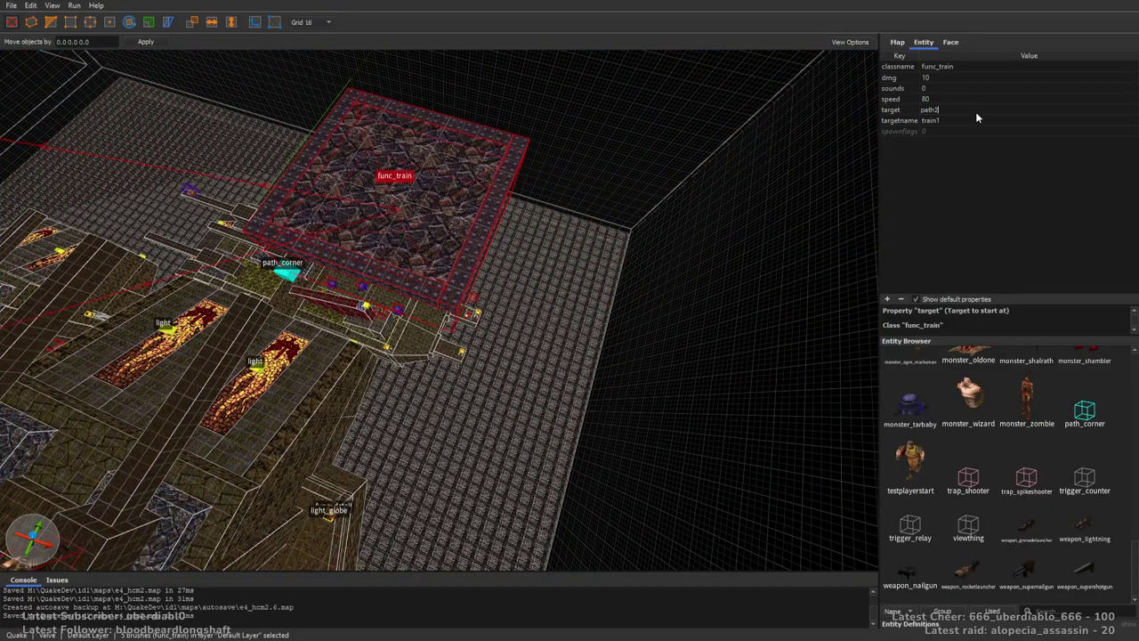
right_click_drag(552, 231, 605, 214)
key("Escape")
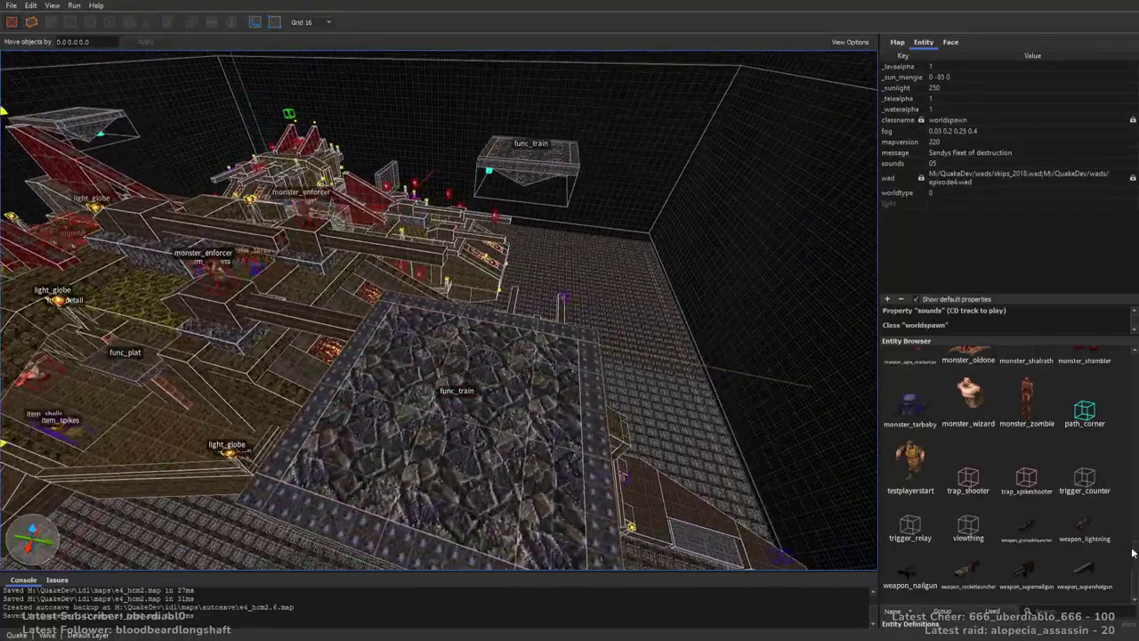
scroll(1127, 510, "up", 3)
scroll(1113, 489, "up", 5)
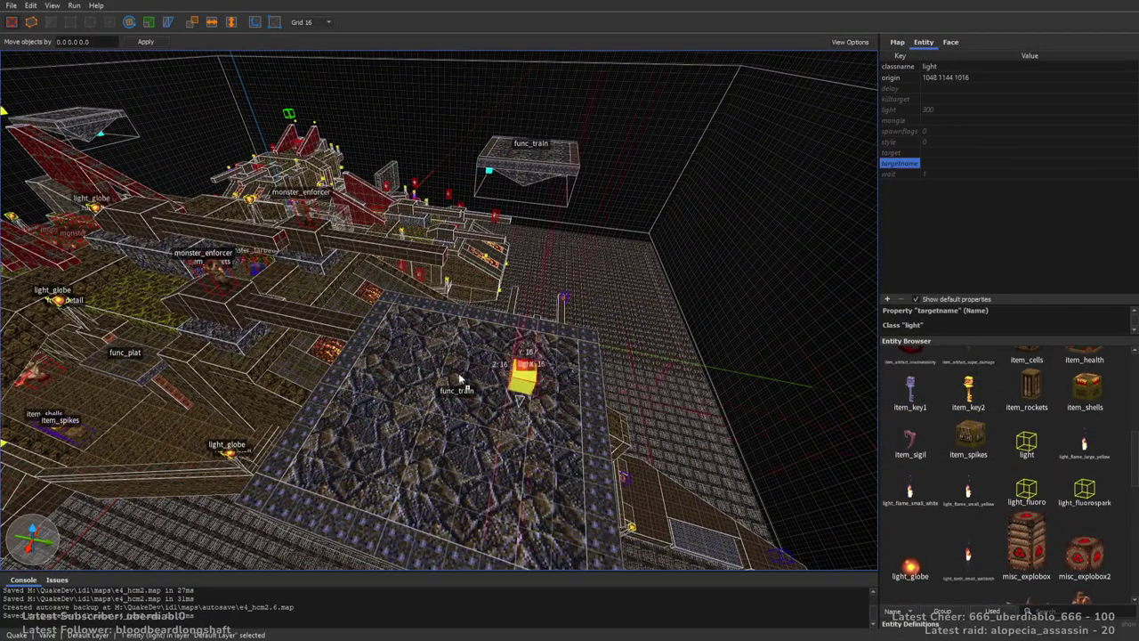
left_click_drag(477, 359, 848, 258)
right_click_drag(369, 383, 872, 240)
key("Escape")
left_click_drag(1135, 448, 1121, 504)
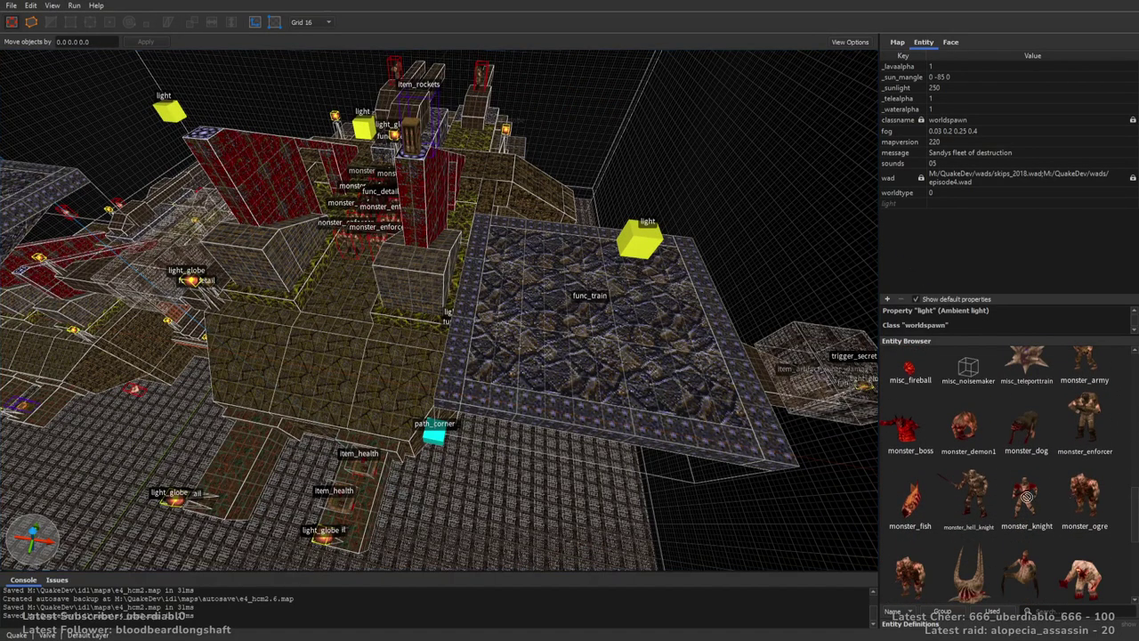
left_click_drag(1050, 500, 566, 327)
right_click_drag(559, 331, 705, 230)
left_click(933, 108)
left_click(888, 222)
left_click_drag(706, 230, 374, 360)
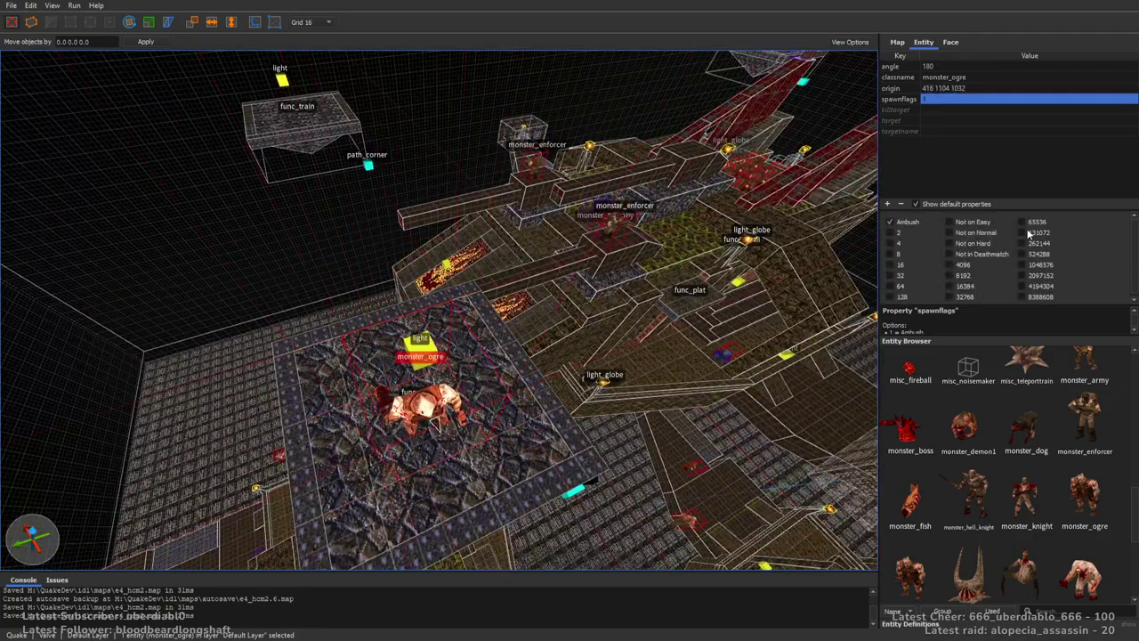
right_click_drag(677, 230, 596, 233)
left_click_drag(95, 499, 649, 224)
right_click_drag(672, 221, 534, 229)
right_click_drag(801, 294, 726, 303)
left_click_drag(726, 302, 463, 309)
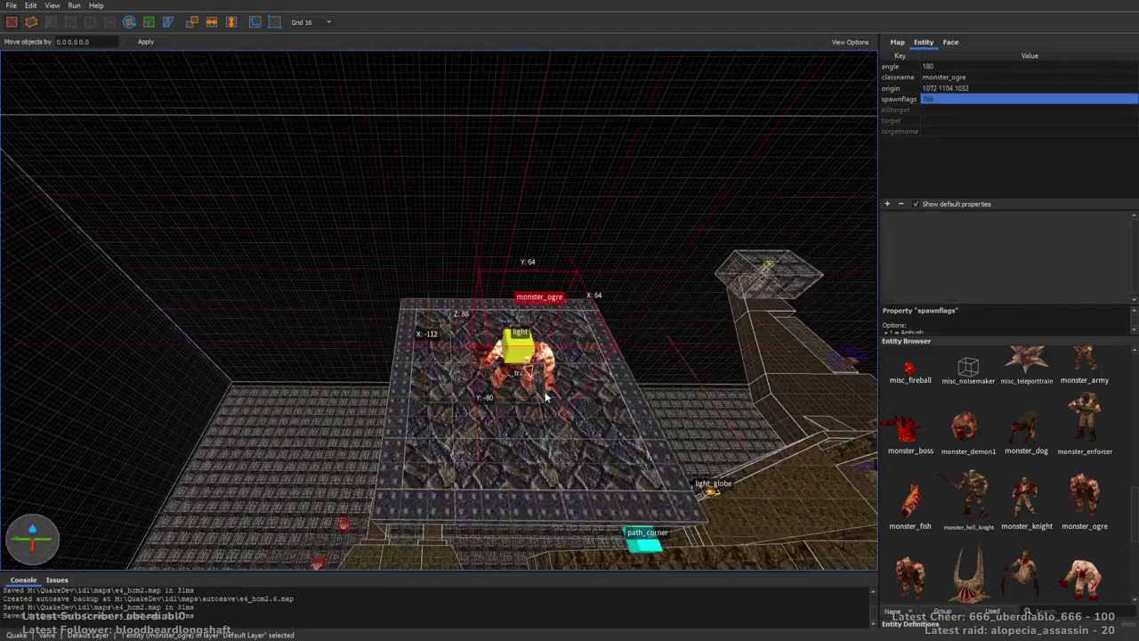
key("Escape")
Place an item_spikes box on the round-patterned blue tip of the red wing, at -656 -64 512.
right_click_drag(460, 394, 810, 250)
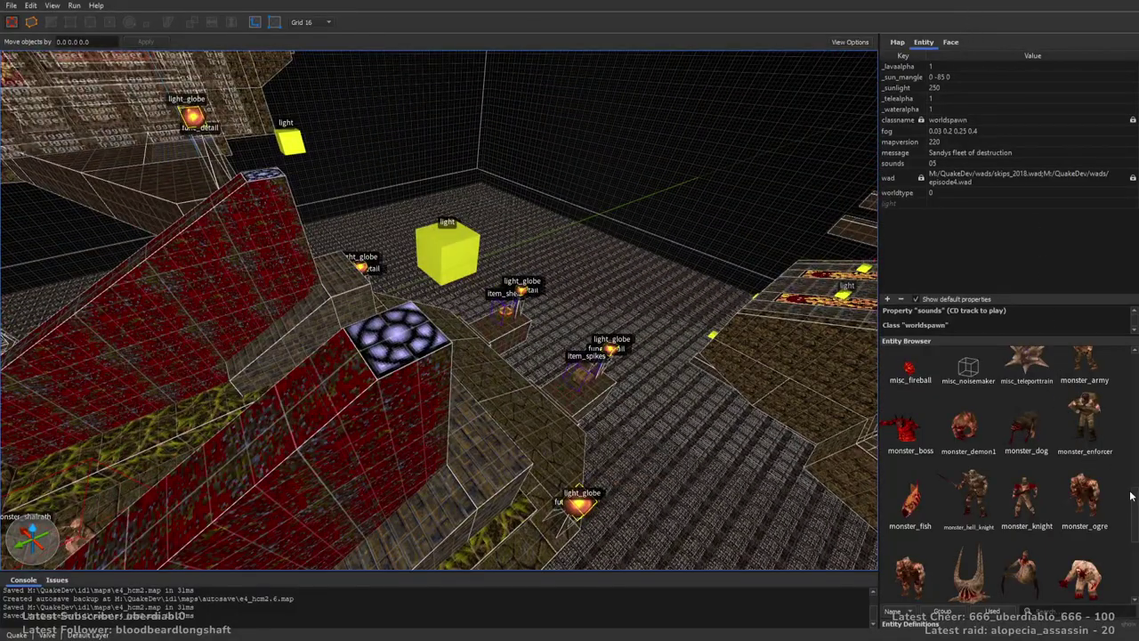
scroll(1130, 496, "up", 5)
left_click_drag(968, 520, 673, 403)
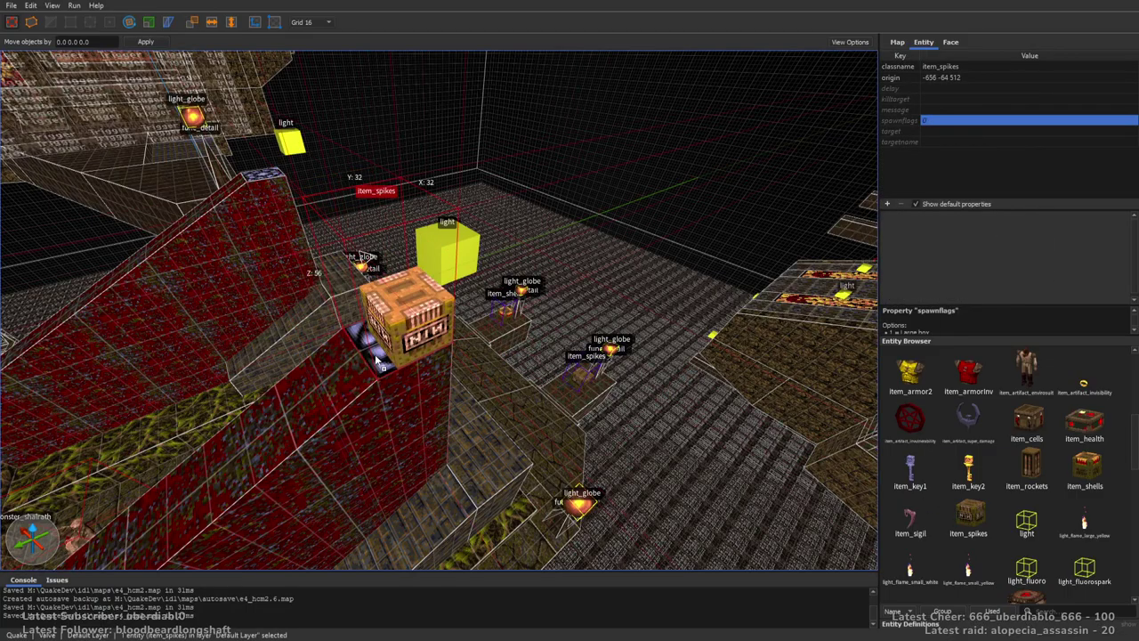
right_click_drag(570, 195, 605, 349)
Add an item_shells box to the ship with the red wings.
left_click(501, 417)
right_click_drag(501, 417, 685, 385)
left_click_drag(1085, 463, 433, 249)
right_click_drag(433, 250, 524, 301)
Copy a light_globe with its func_detail stand and paste copies on both sides of the monster_shalrath's walkway.
left_click(580, 297)
left_click(711, 185, "ctrl")
right_click_drag(516, 349, 576, 329)
key("Escape")
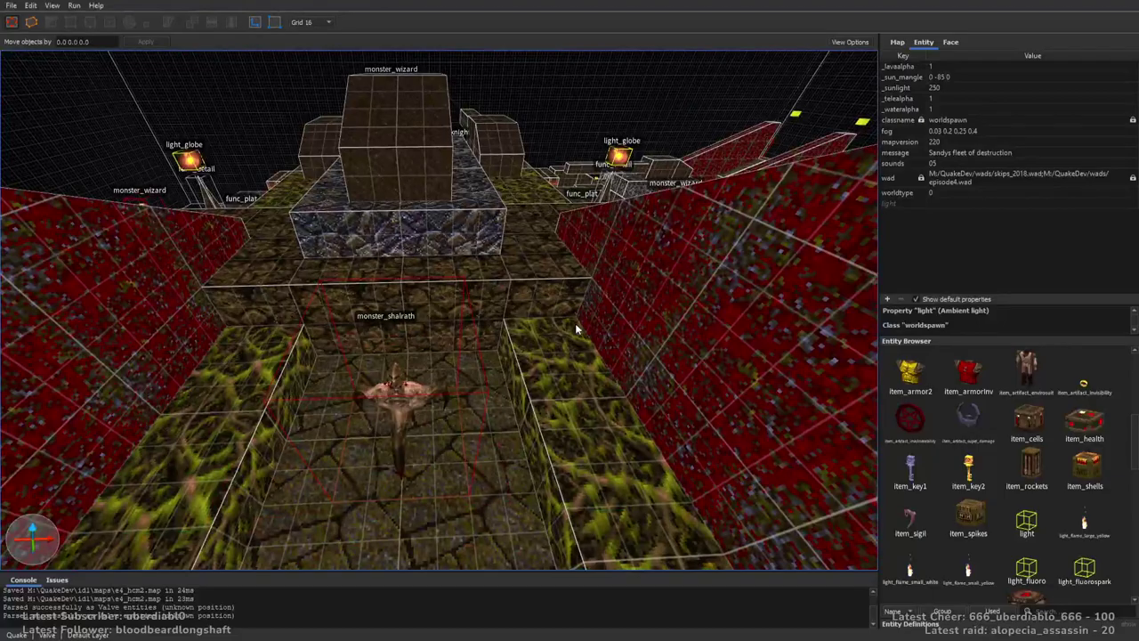
key("ctrl+v")
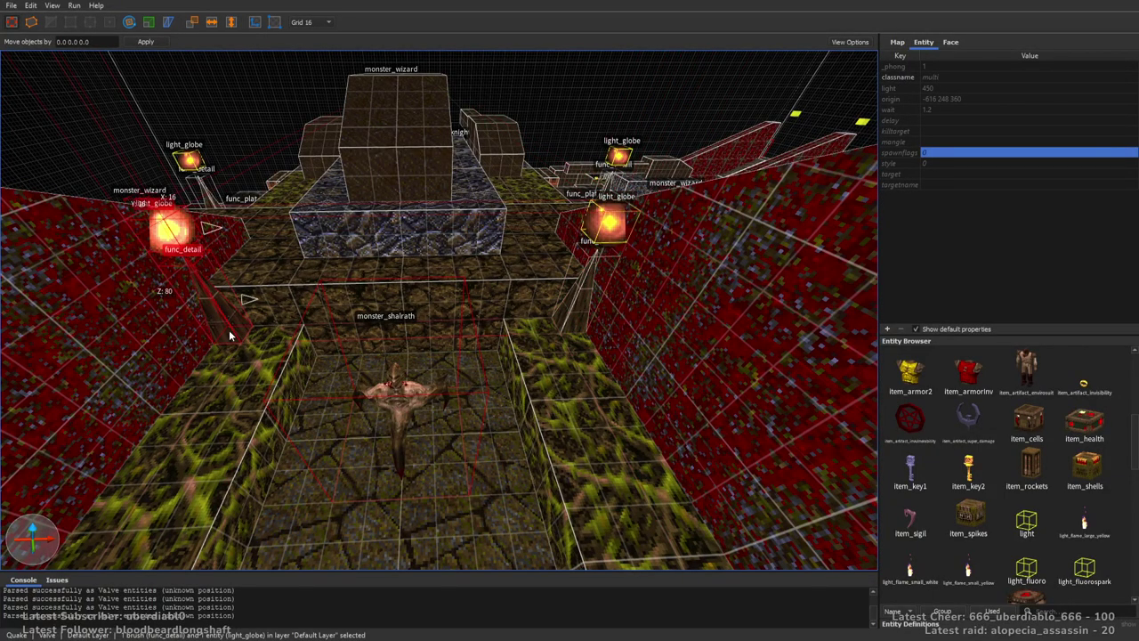
Deselect the pasted light_globe and its stand, and save the map.
key("Escape")
right_click_drag(241, 336, 346, 281)
key("ctrl+z")
mouse_move(534, 290)
right_mouse_down()
mouse_move(598, 299)
mouse_move(553, 296)
right_mouse_up()
scroll(554, 295, "down", 10)
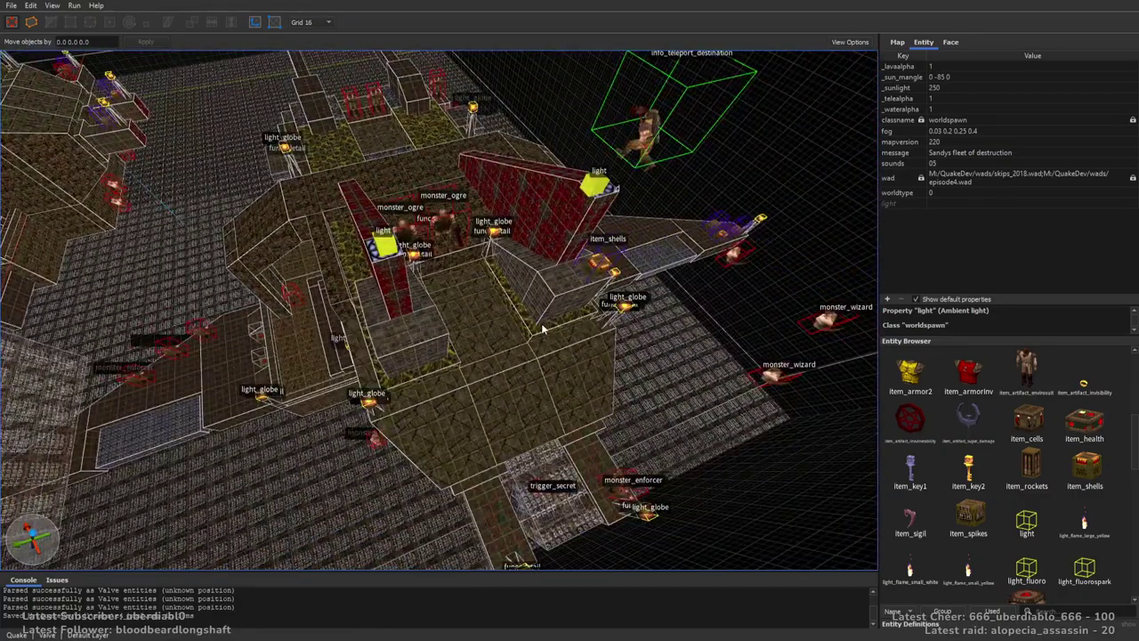
Place a copy of the light_globe with its func_detail stand by the monster_tarbaby's walkway and set the grid to 8.
right_click_drag(543, 330, 512, 352)
scroll(563, 320, "up", 10)
scroll(611, 333, "up", 10)
scroll(604, 413, "down", 5)
left_click(512, 351)
scroll(514, 352, "up", 6)
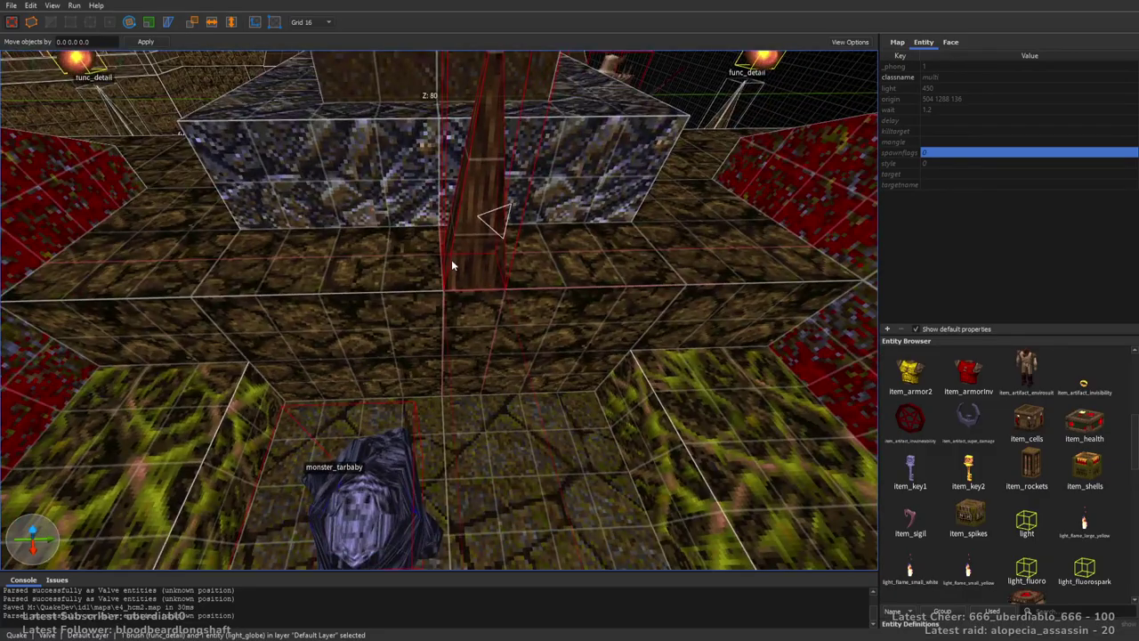
key("minus")
key("Escape")
scroll(429, 257, "down", 10)
mouse_move(430, 257)
right_mouse_down()
mouse_move(449, 303)
mouse_move(498, 355)
mouse_move(555, 386)
mouse_move(493, 394)
mouse_move(712, 361)
mouse_move(592, 344)
mouse_move(590, 331)
mouse_move(547, 347)
mouse_move(513, 235)
mouse_move(433, 255)
mouse_move(361, 326)
mouse_move(540, 282)
right_mouse_up()
scroll(543, 342, "up", 10)
left_click(361, 325)
scroll(592, 208, "up", 10)
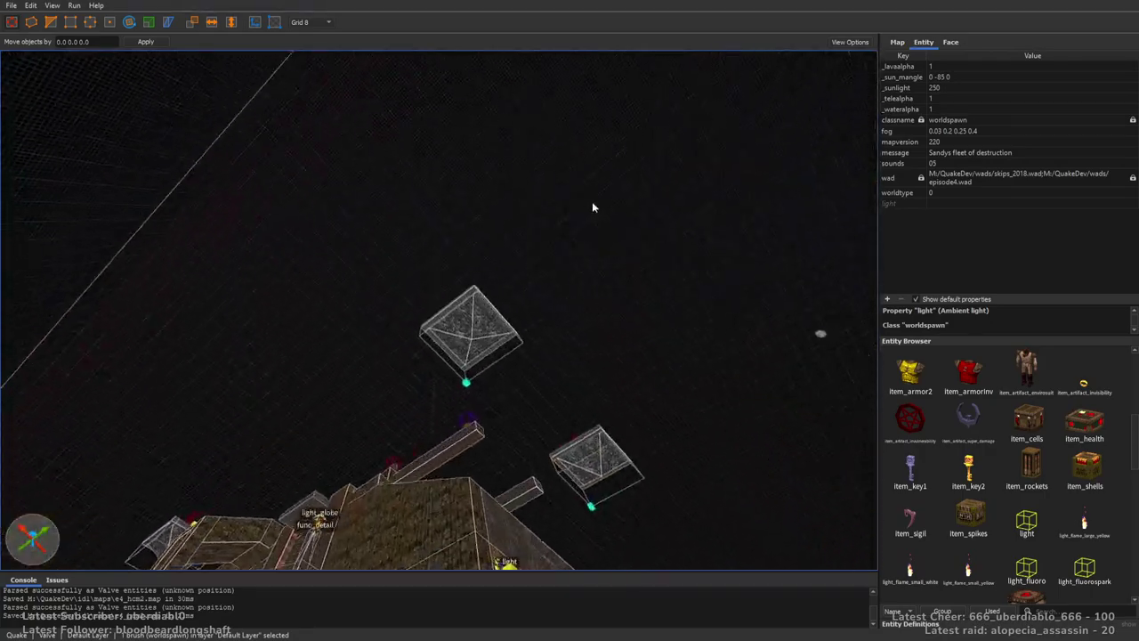
scroll(614, 303, "down", 10)
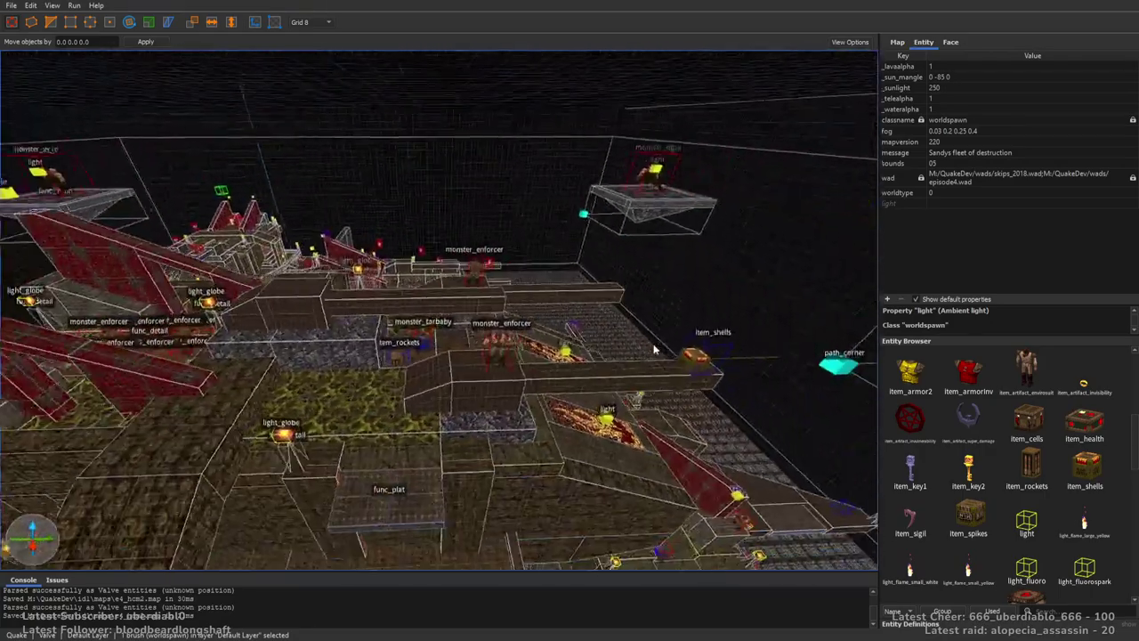
key("Escape")
Select the path1 func_train with its light and four path_corners, and place a copy of the set around another ship.
right_click_drag(577, 326, 672, 328)
left_click(670, 320)
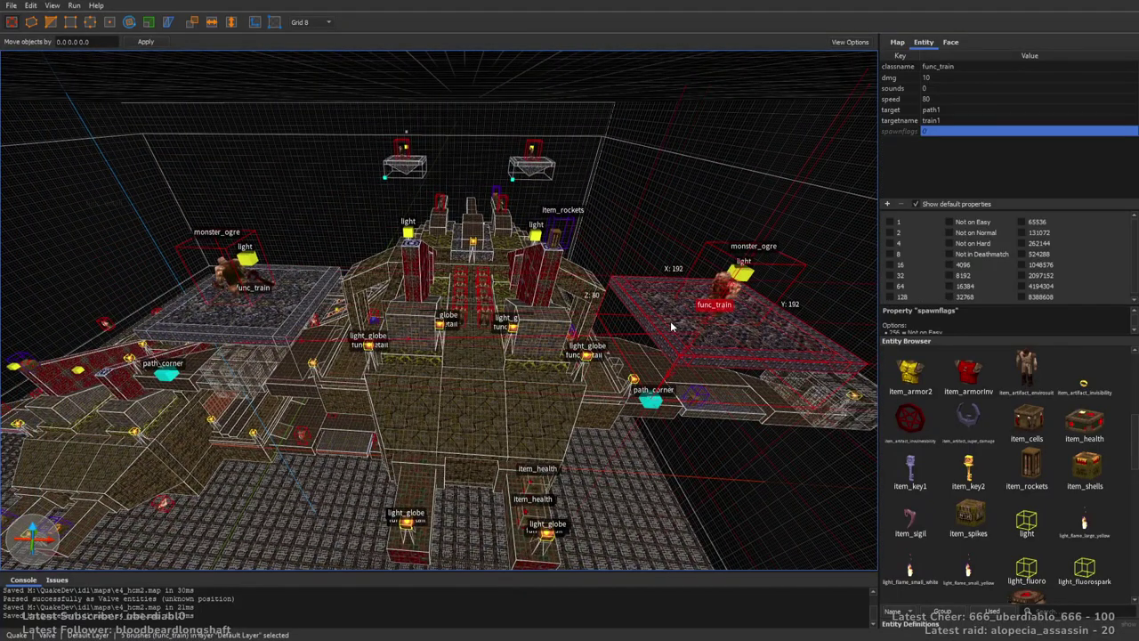
scroll(670, 321, "up", 8)
scroll(611, 340, "up", 6)
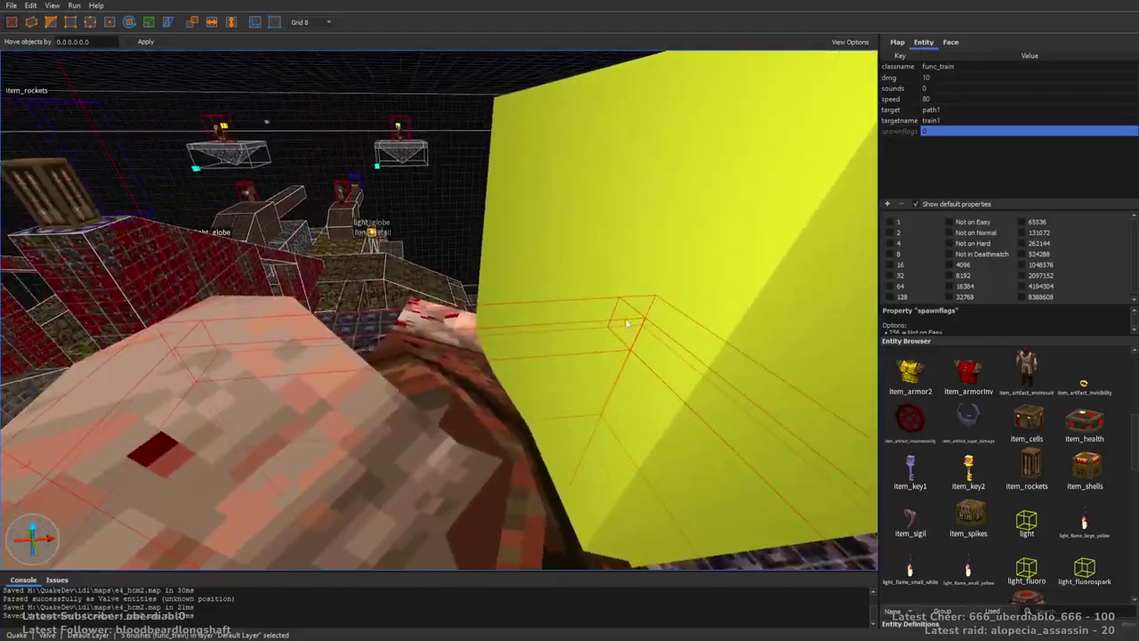
left_click(626, 338, "ctrl")
scroll(605, 321, "down", 6)
right_click_drag(590, 305, 552, 308)
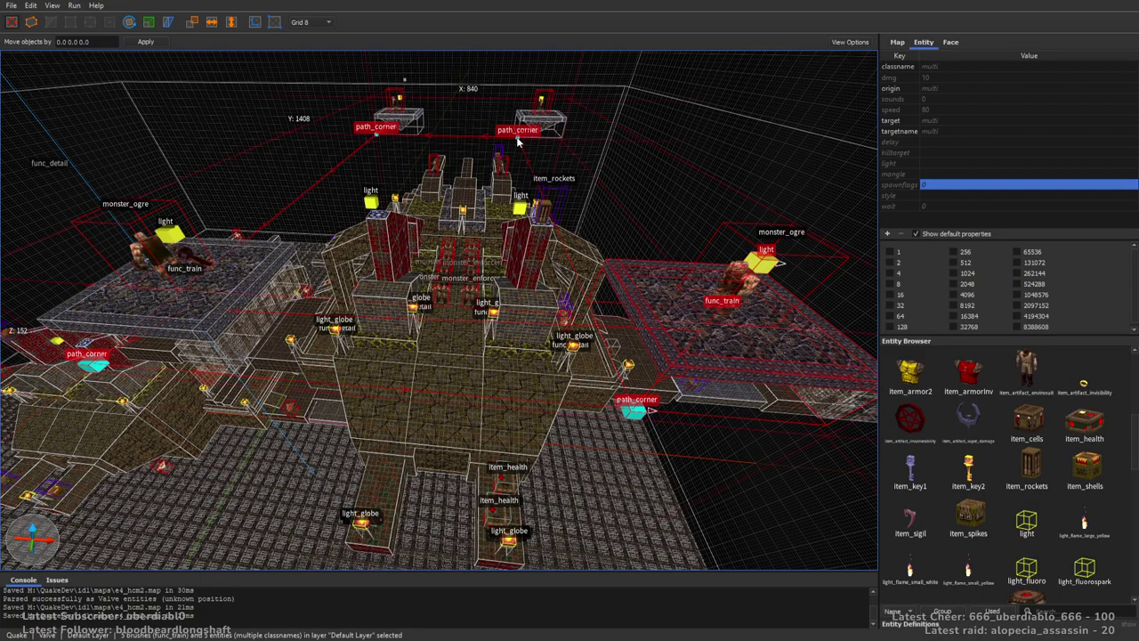
right_click_drag(650, 271, 544, 335)
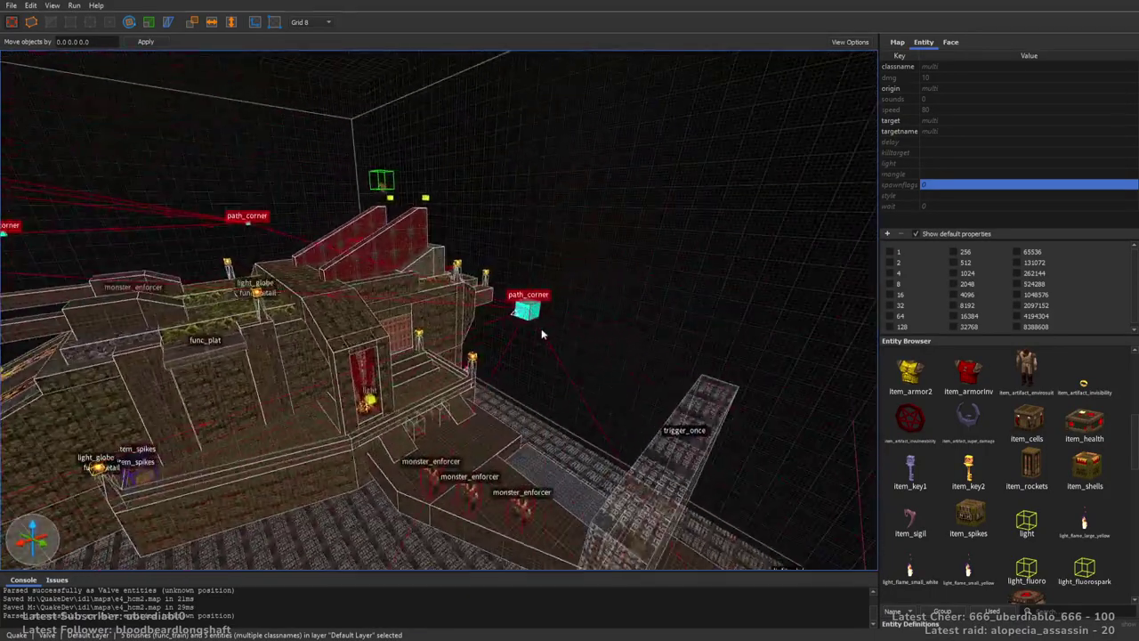
mouse_move(616, 343)
right_mouse_down()
mouse_move(543, 323)
mouse_move(643, 356)
mouse_move(486, 386)
mouse_move(639, 386)
mouse_move(539, 349)
mouse_move(583, 326)
right_mouse_up()
Set the copied func_train's target to path5.
left_click(640, 386)
left_click(959, 101)
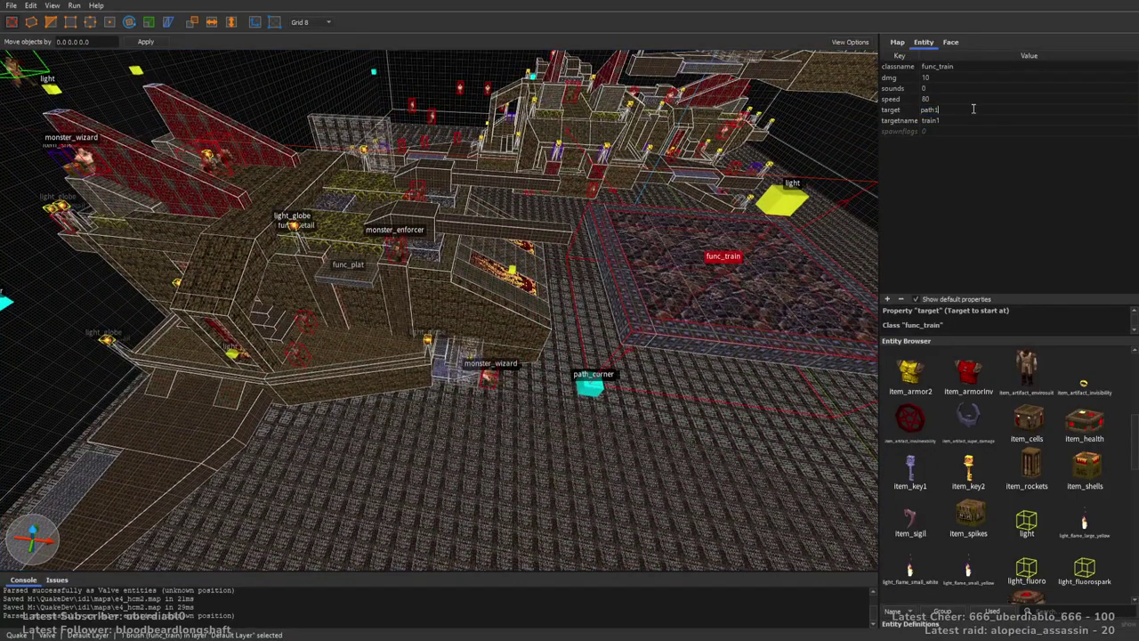
key("Return")
scroll(608, 339, "up", 3)
left_click(608, 339)
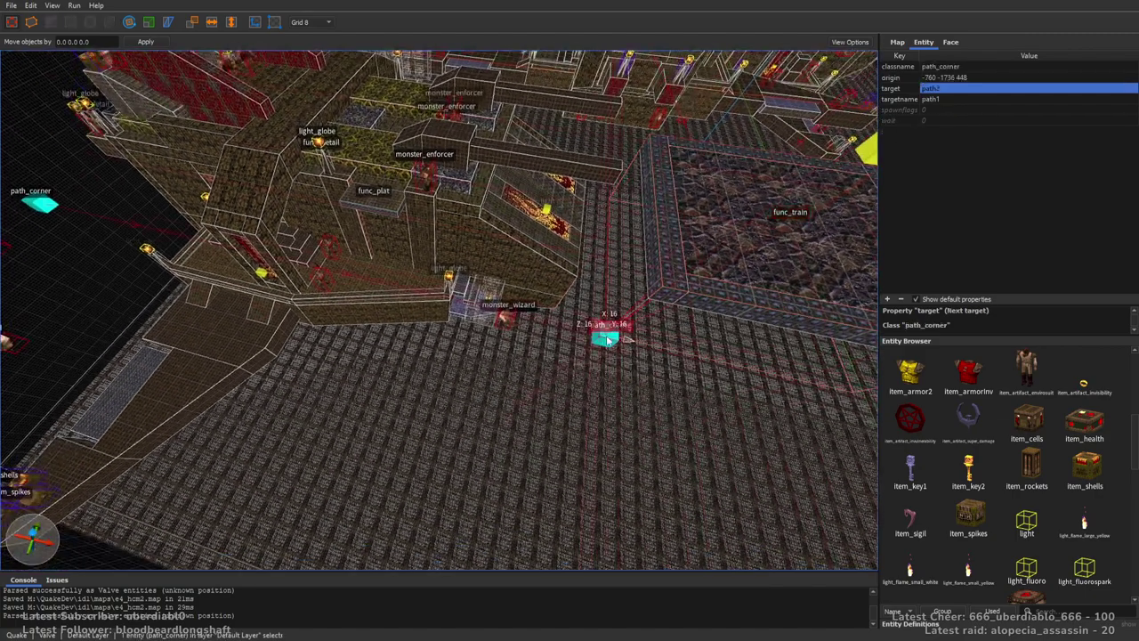
scroll(608, 339, "down", 3)
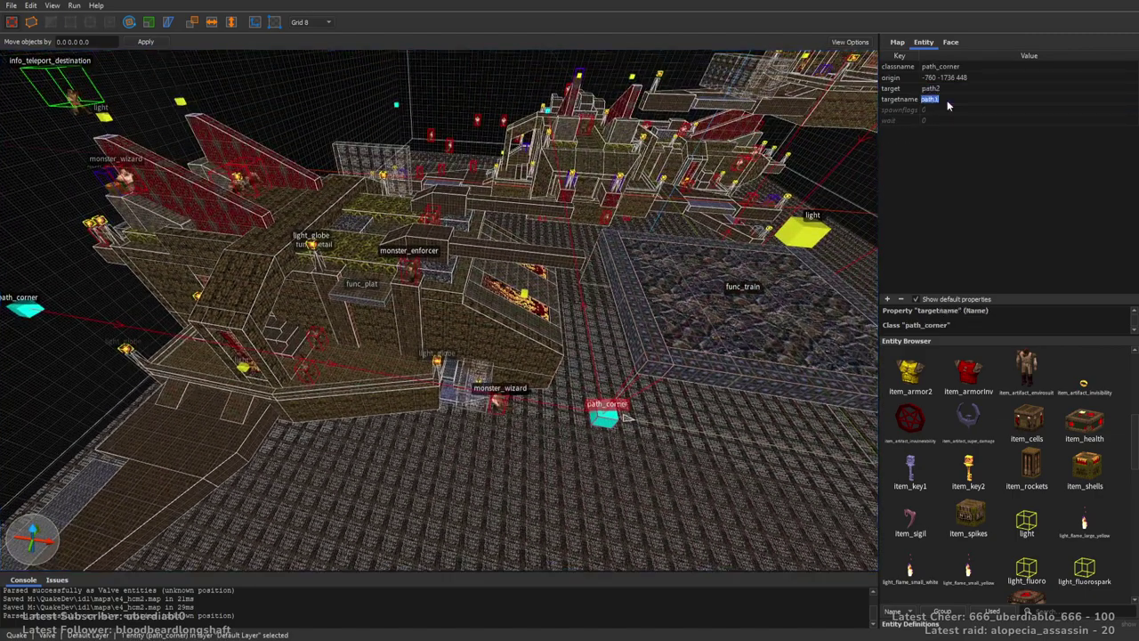
key("BackSpace")
type("5")
key("Return")
double_click(959, 88)
Set the targetname of the path_corner at -760 -344 448 to path6 and its target to path7.
scroll(658, 133, "up", 10)
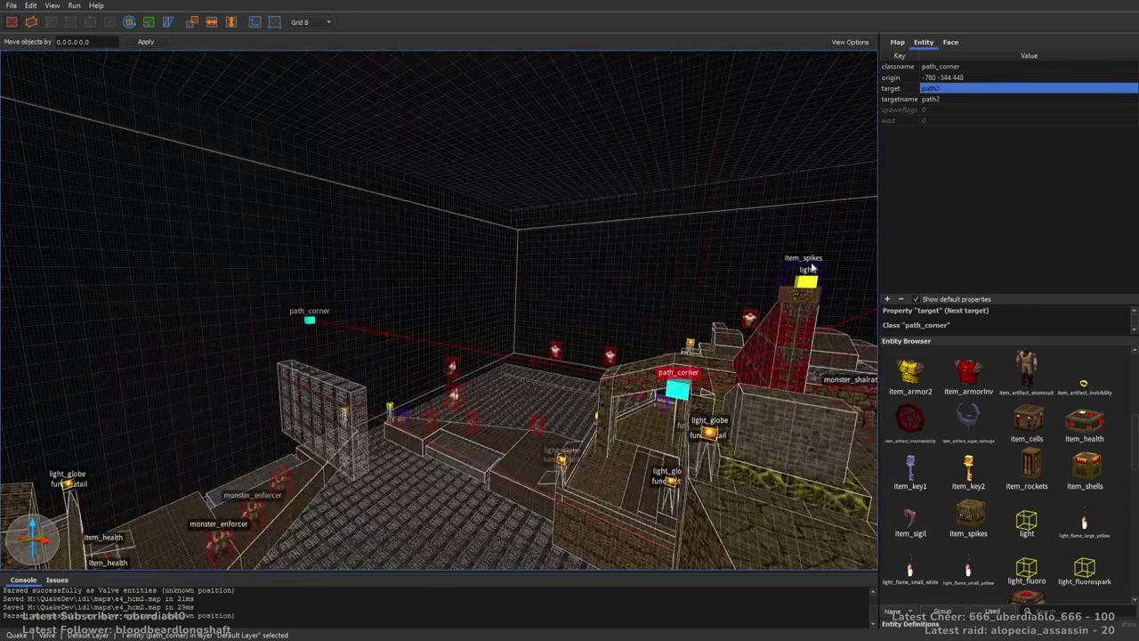
double_click(966, 87)
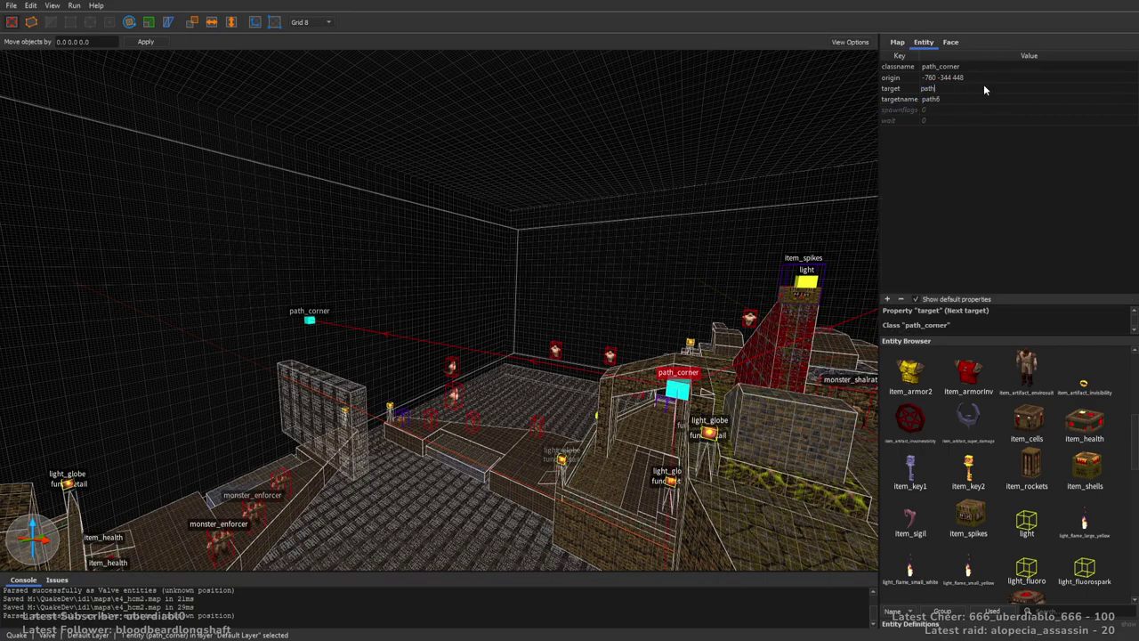
key("BackSpace")
type("7")
key("Return")
right_click_drag(674, 201, 852, 210)
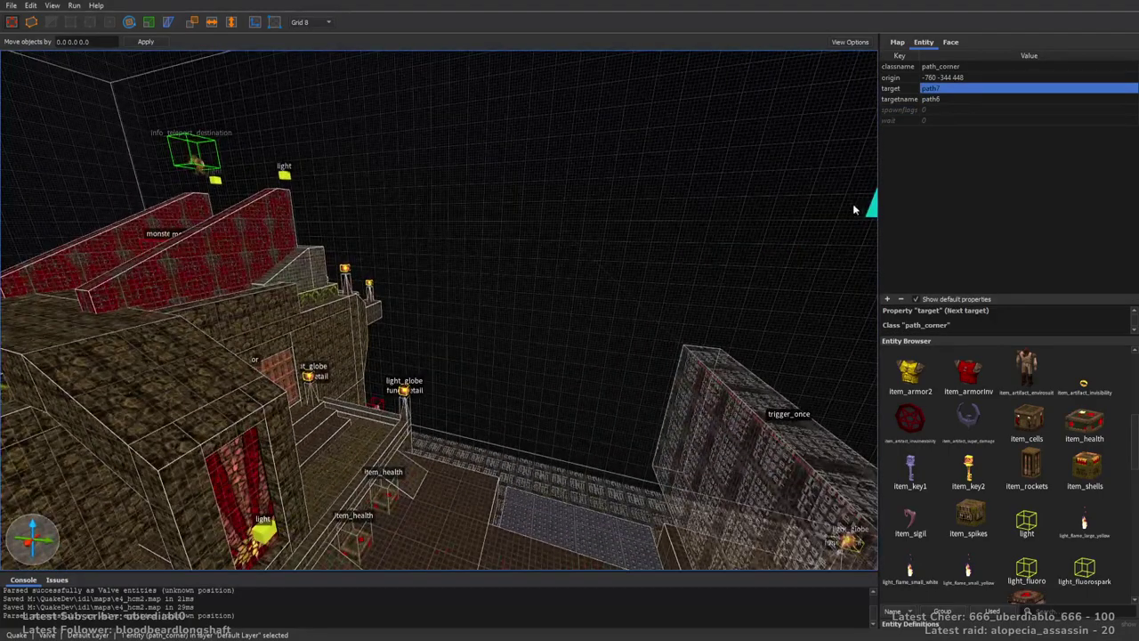
middle_click_drag(852, 210, 779, 205)
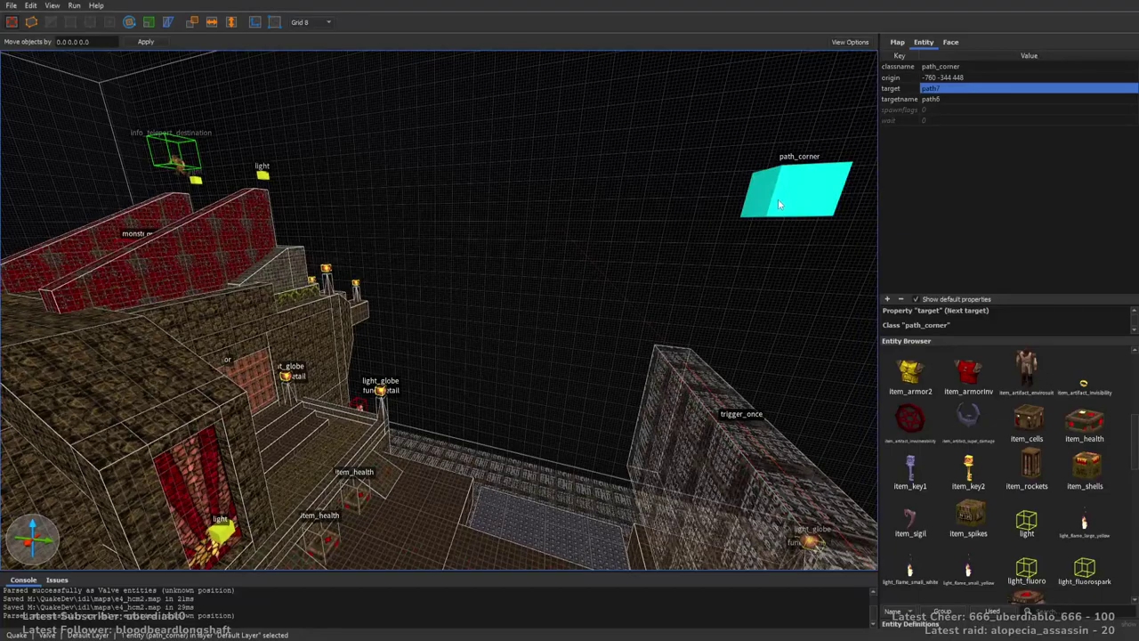
left_click(960, 98)
double_click(963, 88)
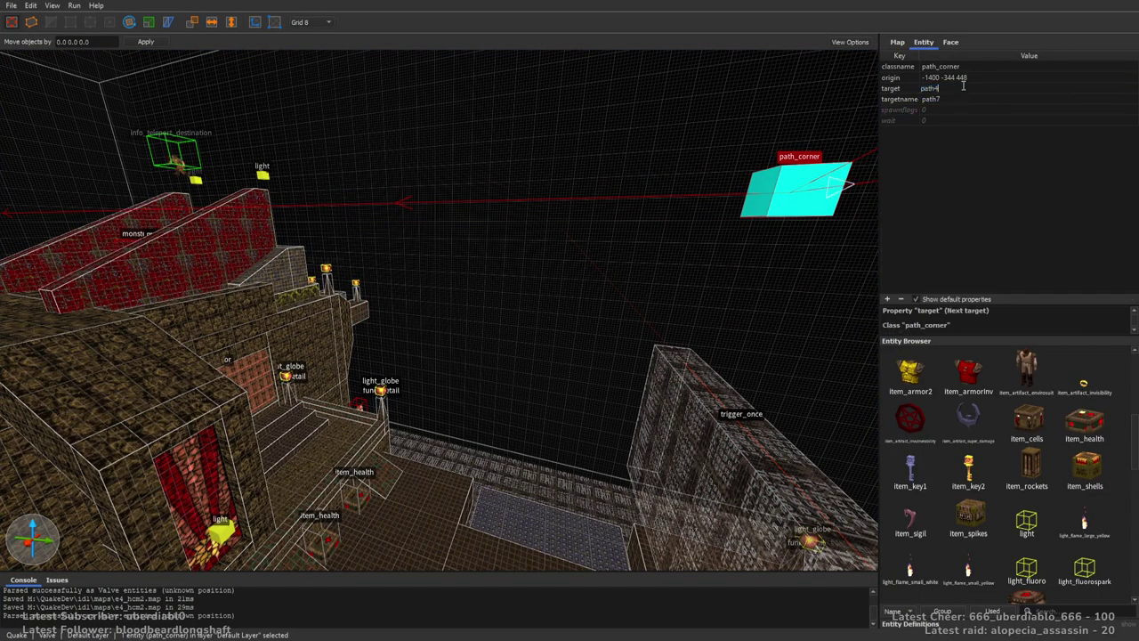
right_click_drag(623, 200, 672, 259)
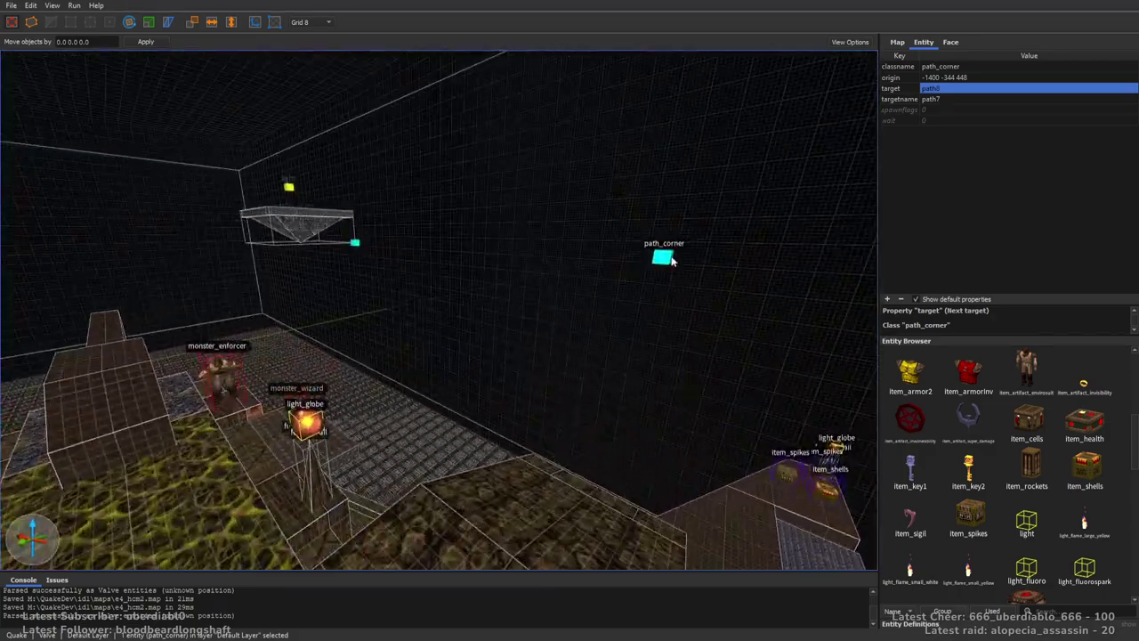
Set the last copied path_corner's targetname to path8 and change its target to close the platform's loop.
type("8")
key("Tab")
double_click(952, 88)
key("BackSpace")
right_click_drag(801, 160, 506, 258)
key("Escape")
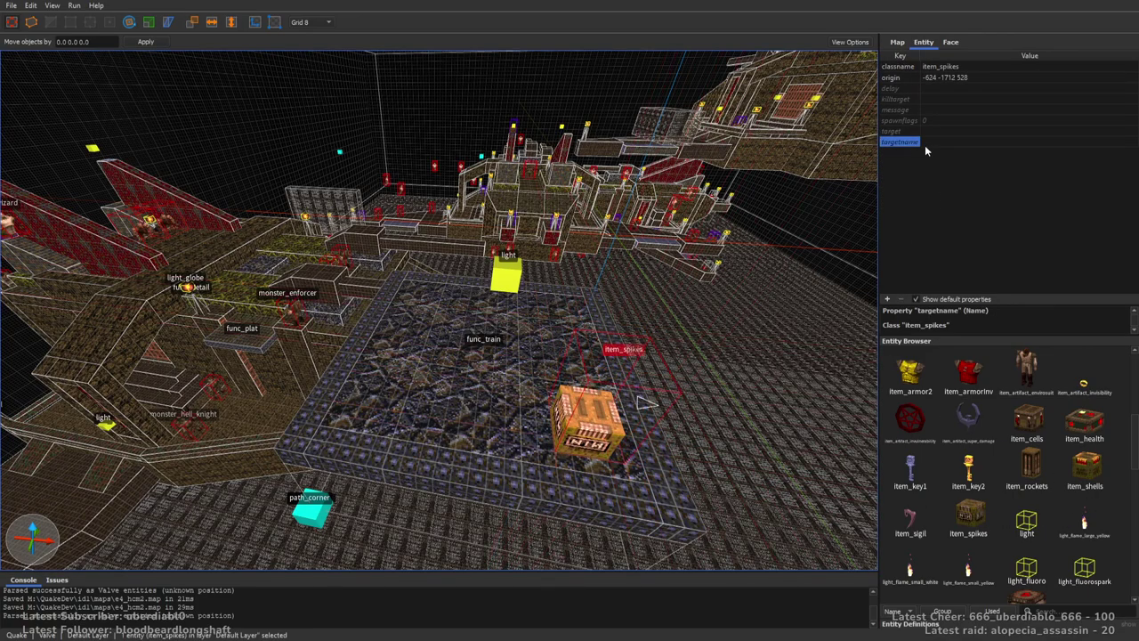
left_click(930, 122)
right_click_drag(717, 258, 733, 264)
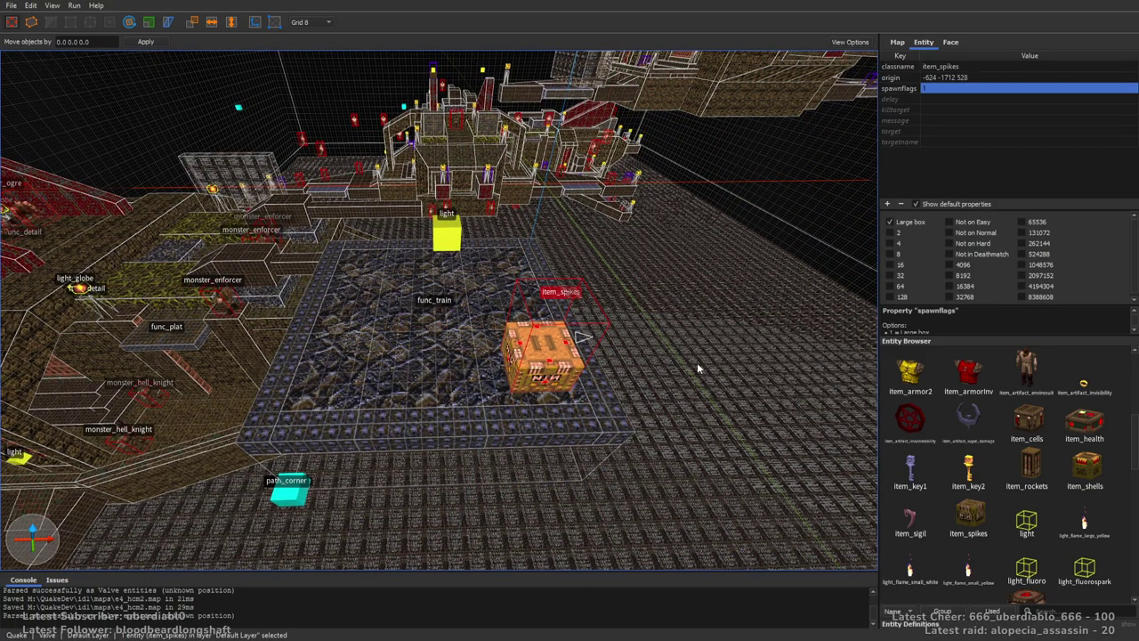
key("Escape")
right_click_drag(656, 342, 687, 352)
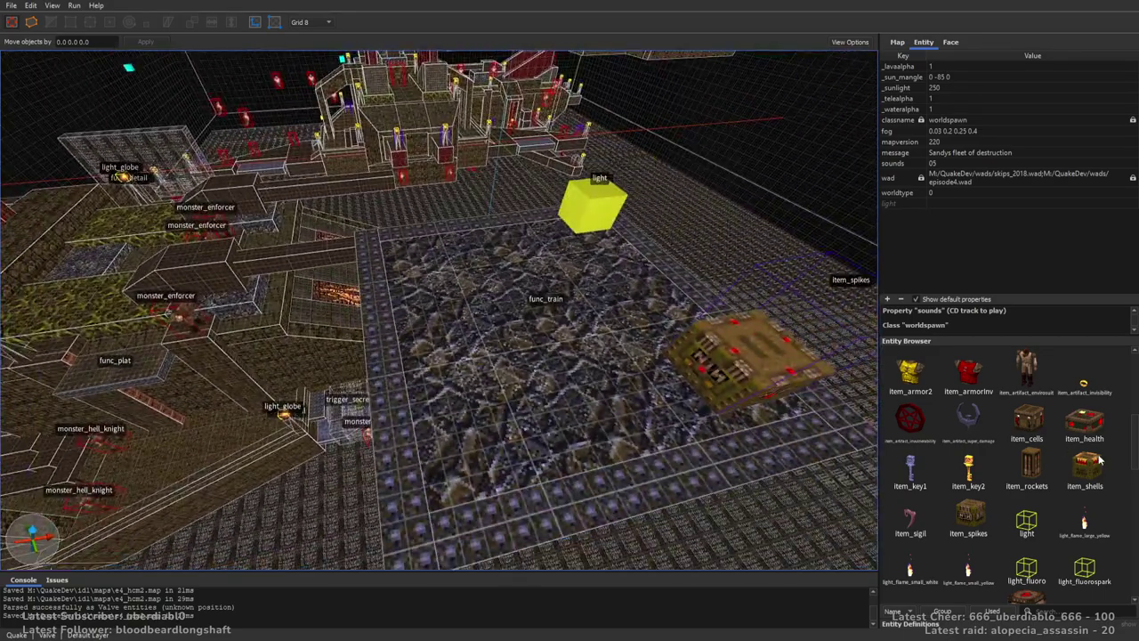
left_click_drag(1134, 431, 1135, 373)
scroll(1123, 463, "down", 5)
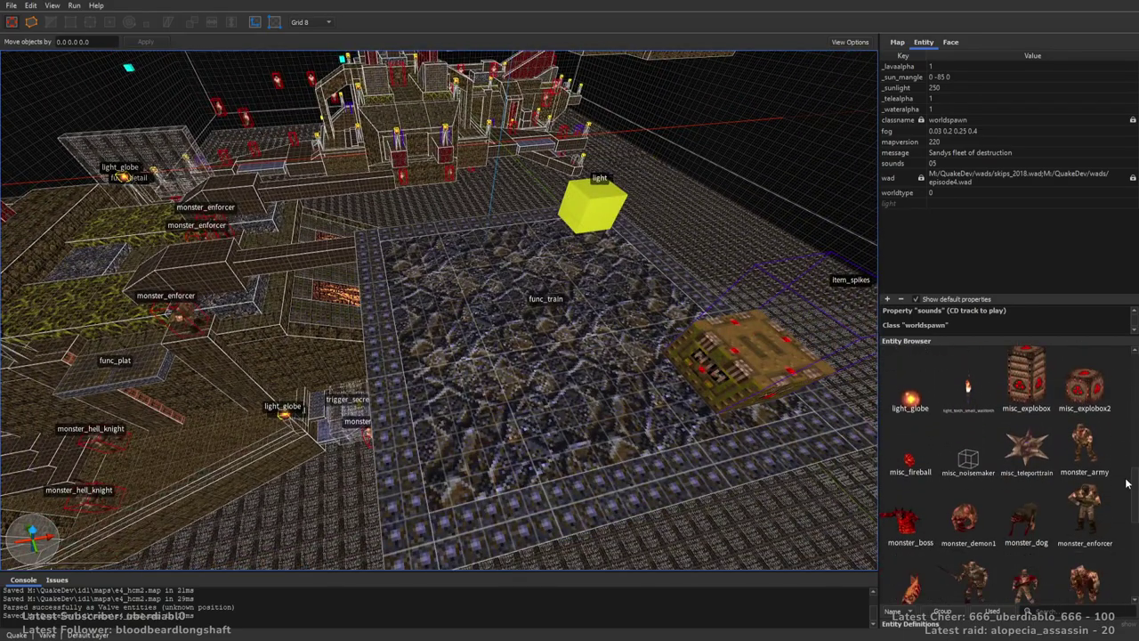
left_click_drag(1091, 509, 495, 341)
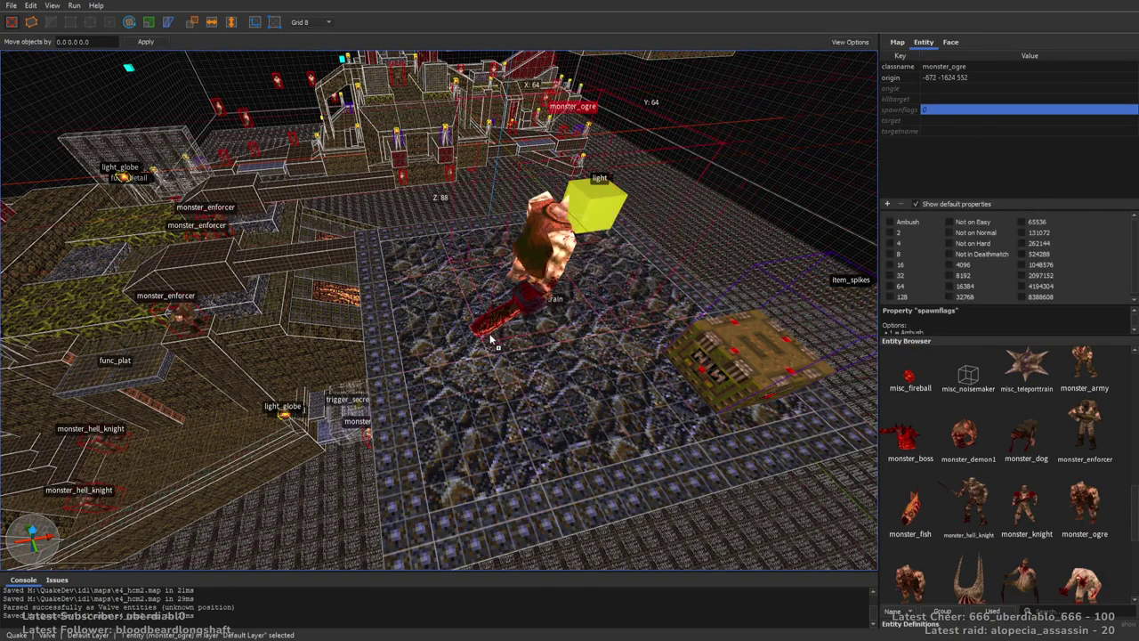
key("alt+Right")
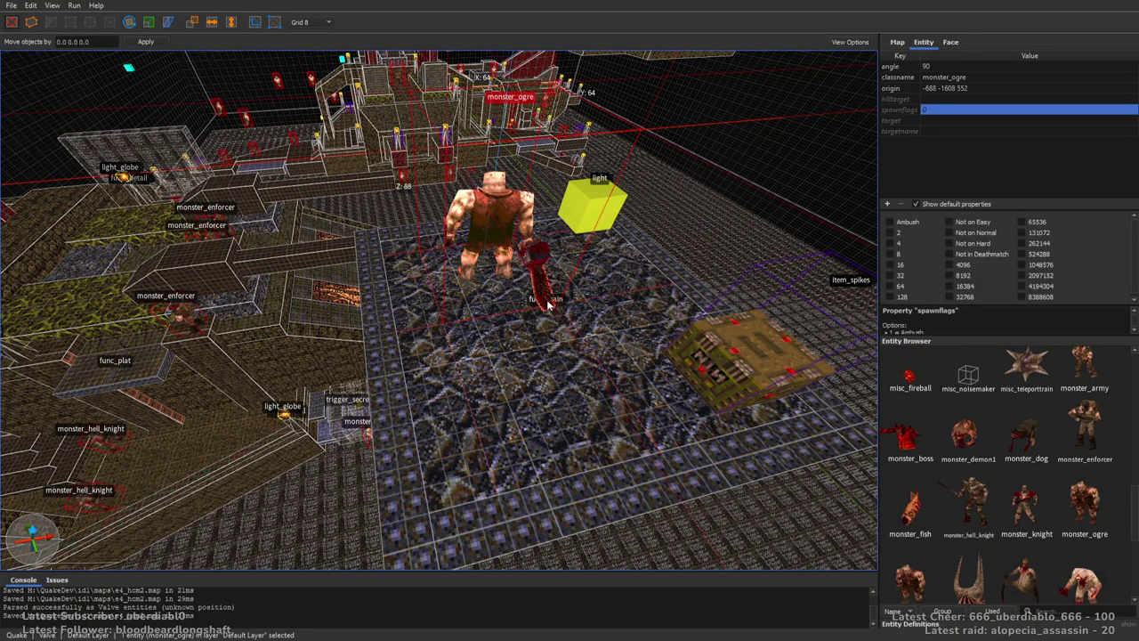
left_click(909, 220)
right_click_drag(629, 272, 578, 240)
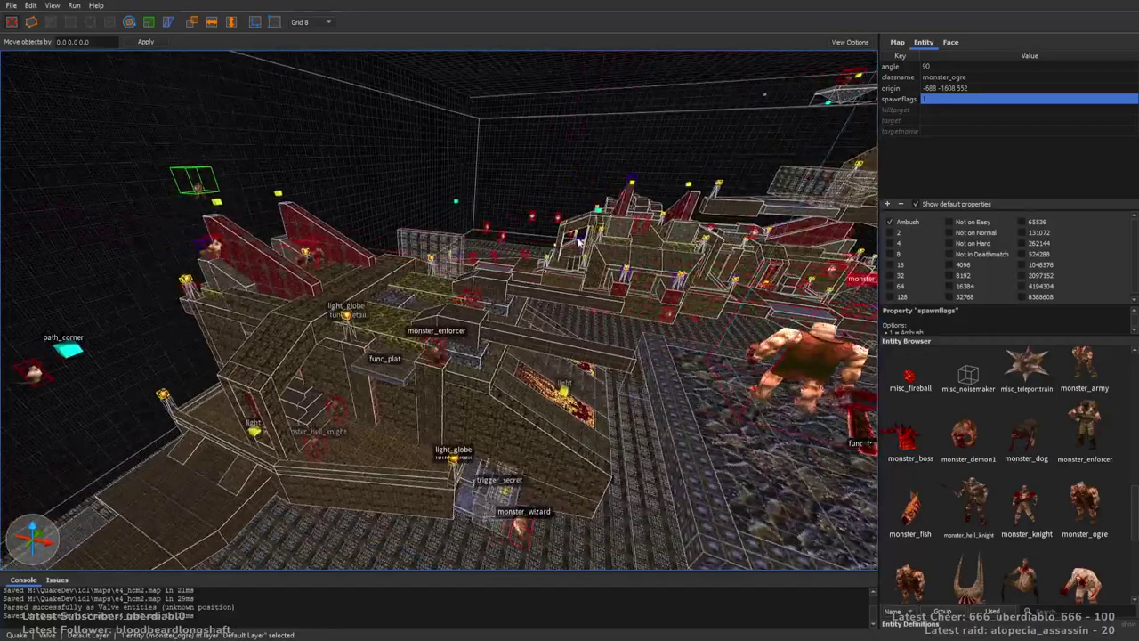
key("Escape")
Try to duplicate the path5 func_train platform onto the path_corner on the ship's far side.
mouse_move(611, 286)
right_mouse_down()
mouse_move(642, 307)
mouse_move(792, 312)
mouse_move(644, 318)
mouse_move(633, 282)
mouse_move(674, 360)
mouse_move(756, 323)
mouse_move(733, 357)
mouse_move(657, 355)
mouse_move(668, 325)
right_mouse_up()
key("d")
left_click(705, 319)
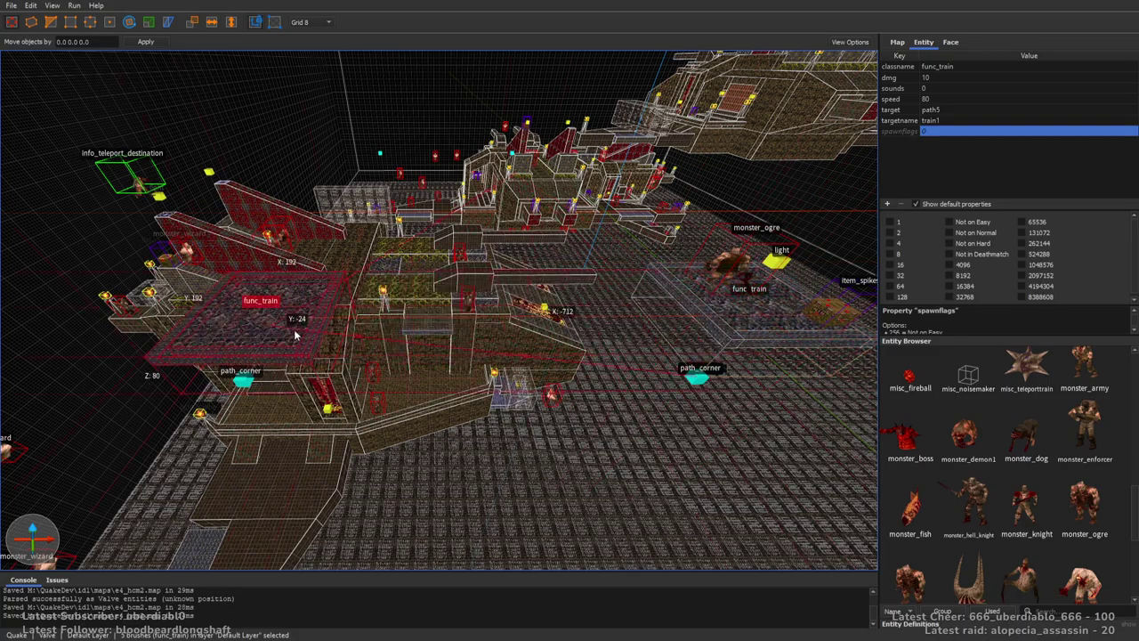
right_click_drag(360, 315, 573, 334)
key("a")
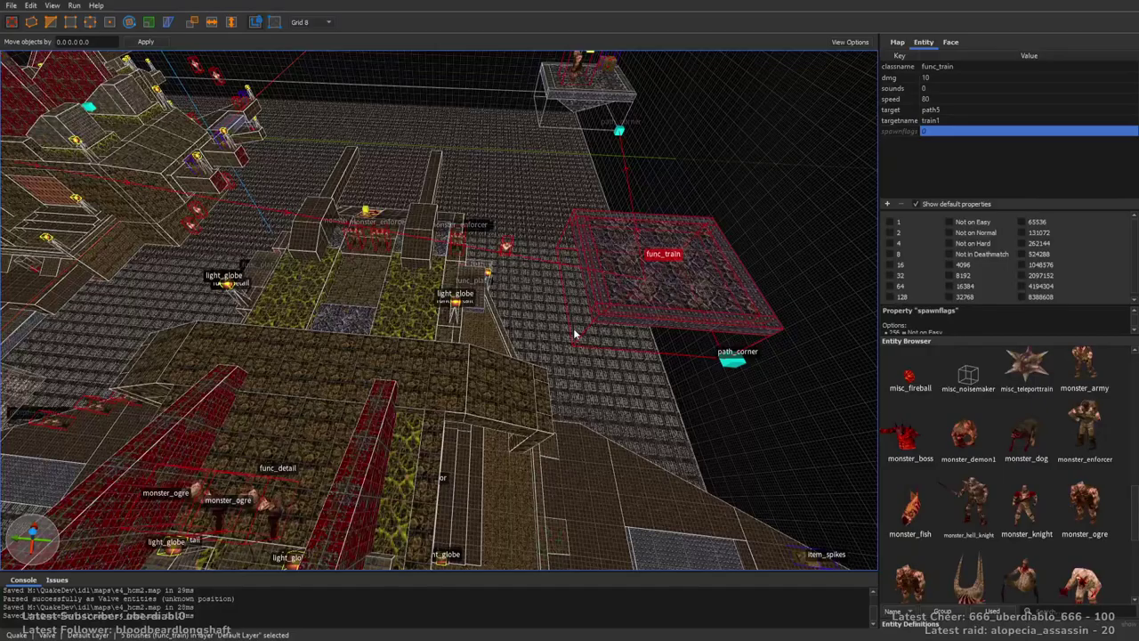
key("Left")
key("Left")
key("Left")
key("Left")
key("w")
right_click_drag(573, 327, 761, 248)
key("s")
key("w")
right_click_drag(325, 250, 489, 256)
key("Escape")
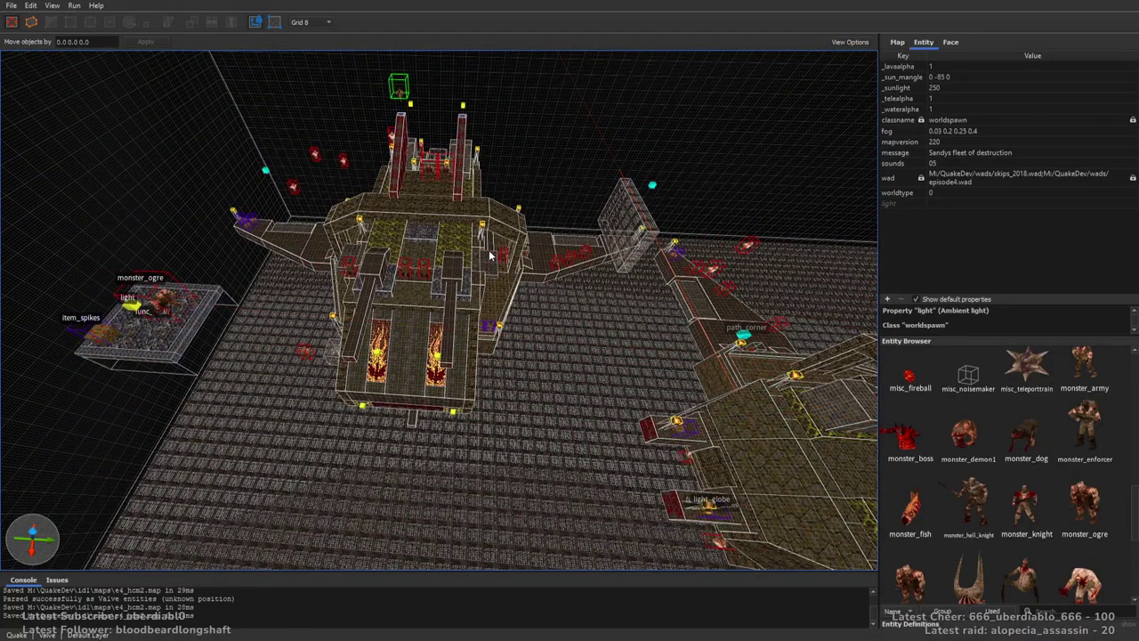
Duplicate the path5 func_train platform and drag the copy out past the edge of the ship.
right_click_drag(386, 303, 765, 229)
left_click(773, 227)
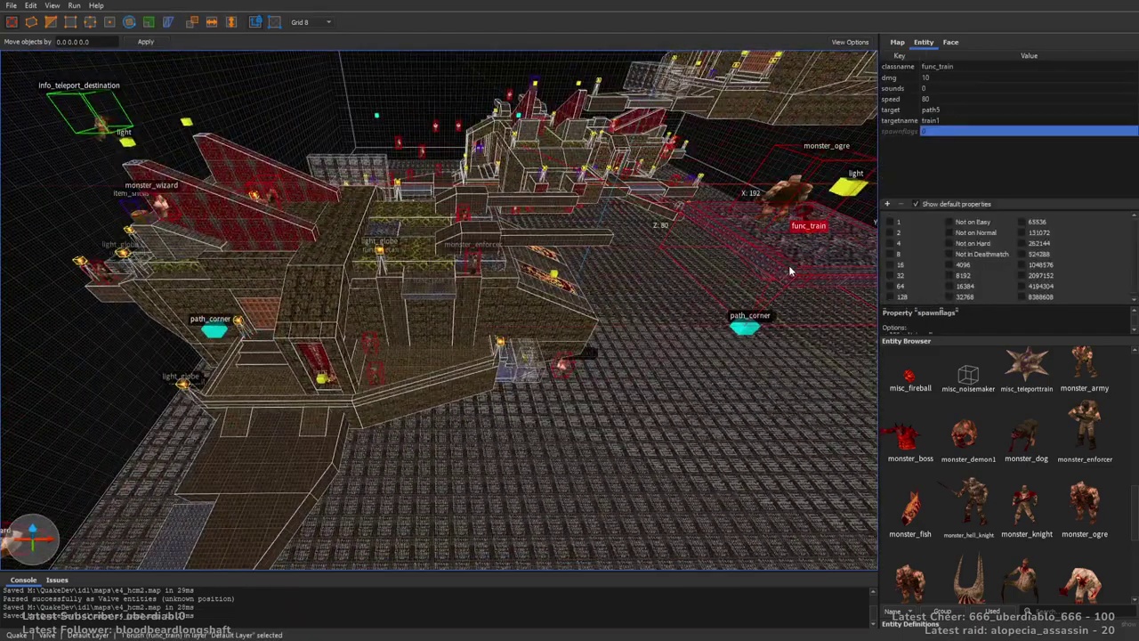
right_click_drag(819, 272, 515, 261)
key("Escape")
left_click(515, 261)
scroll(515, 261, "up", 5)
left_click_drag(525, 267, 328, 283, "ctrl")
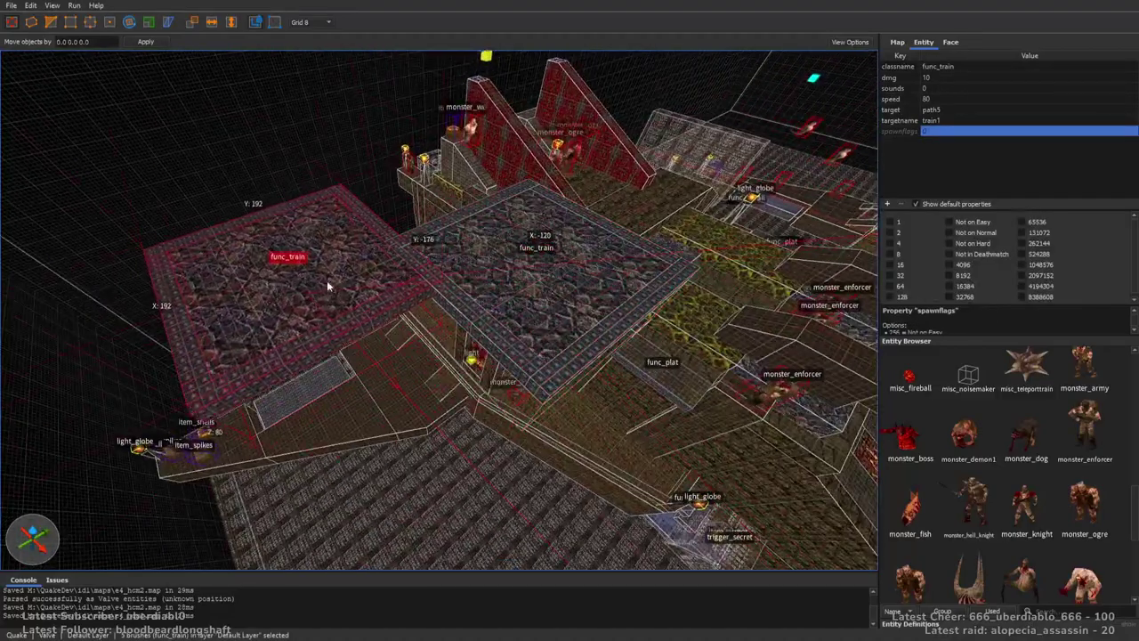
right_click_drag(276, 248, 416, 286)
right_click_drag(409, 349, 635, 357)
scroll(490, 282, "down", 5)
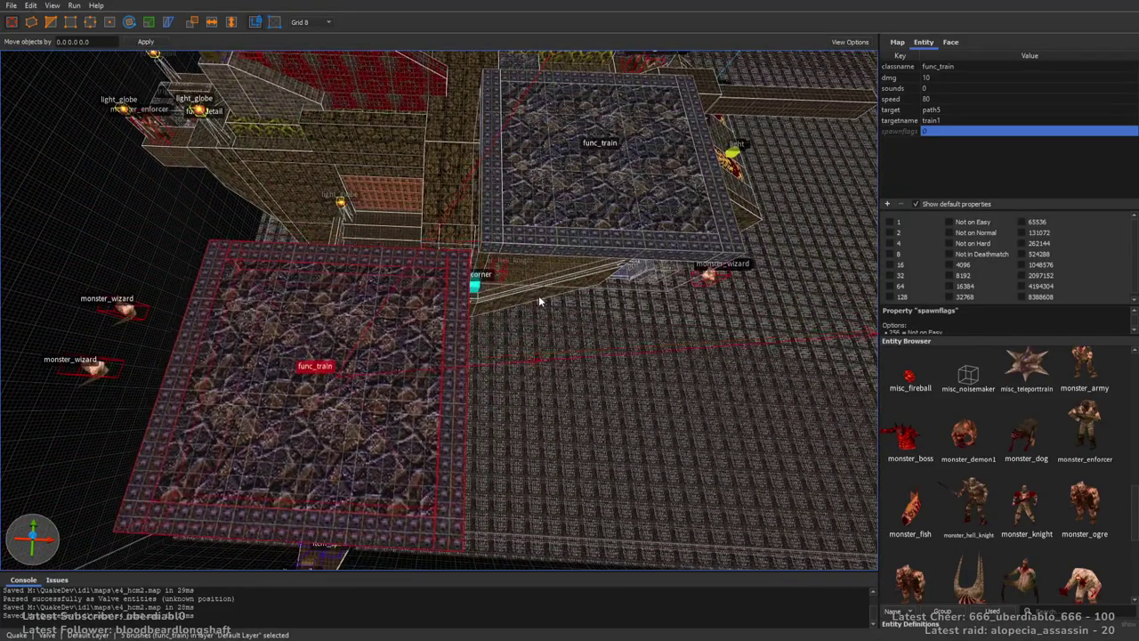
Nudge the duplicated func_train platform further away from the ship and the nearby path_corner.
key("Down")
key("Down")
key("Down")
key("Down")
key("Down")
key("Down")
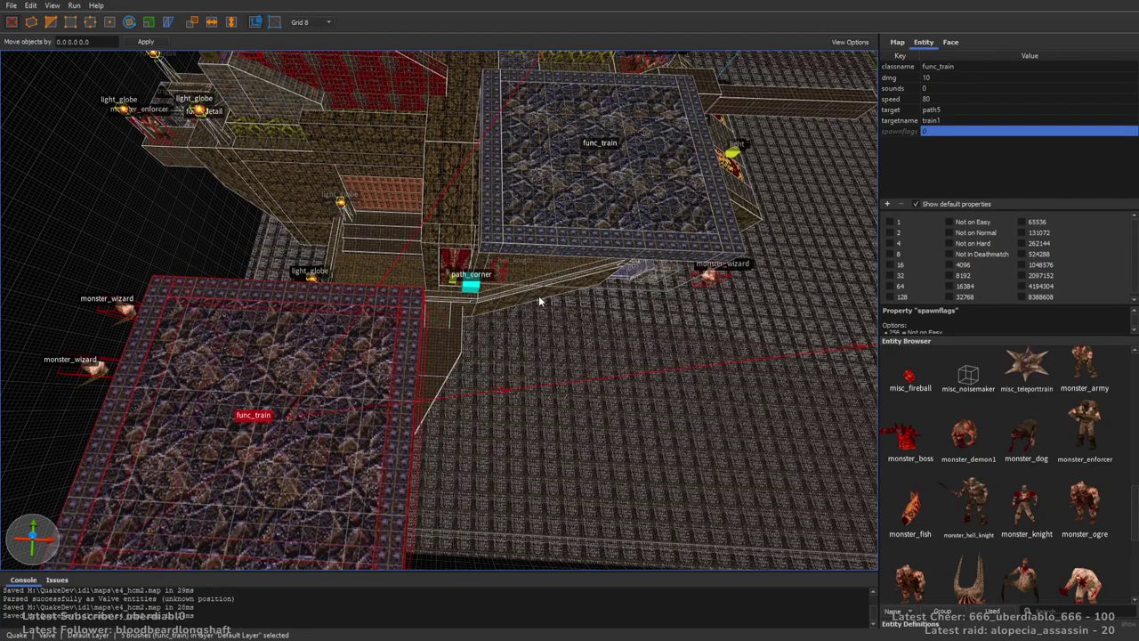
key("Down")
key("Down")
key("Down")
scroll(556, 324, "up", 2)
Convert the duplicated func_train platform into a func_detail.
key("ctrl+u")
mouse_move(425, 325)
right_mouse_down()
mouse_move(387, 330)
mouse_move(386, 313)
mouse_move(407, 330)
mouse_move(567, 352)
right_mouse_up()
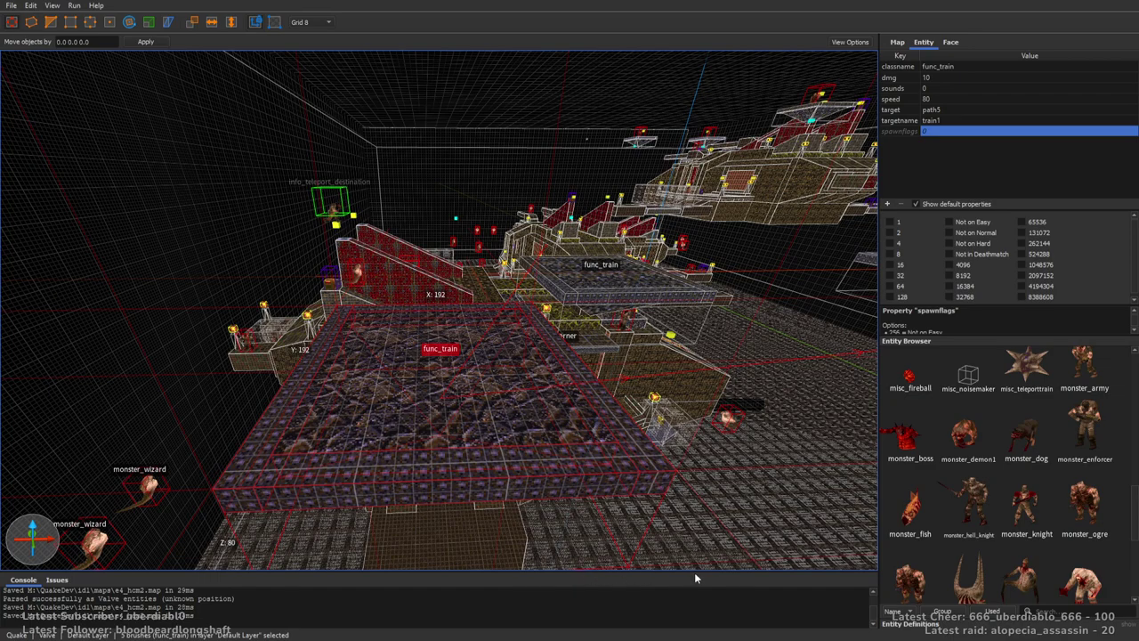
key("ctrl+alt+d")
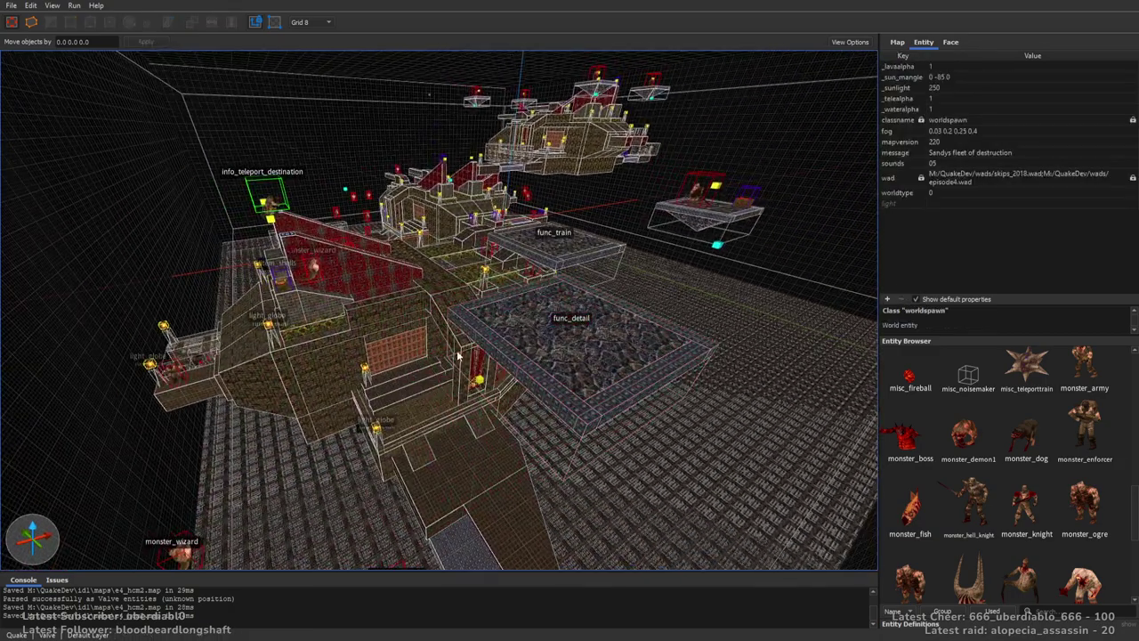
Add a _phong property with value 1 to the ship's func_detail brushes.
left_click(458, 356)
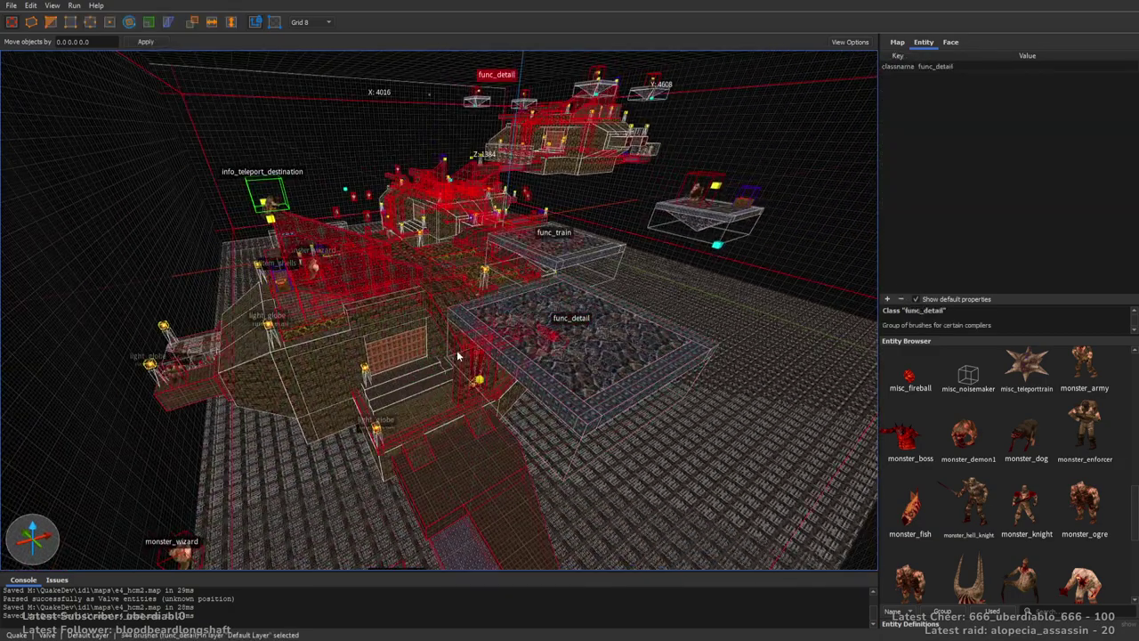
left_click(888, 300)
key("BackSpace")
key("Return")
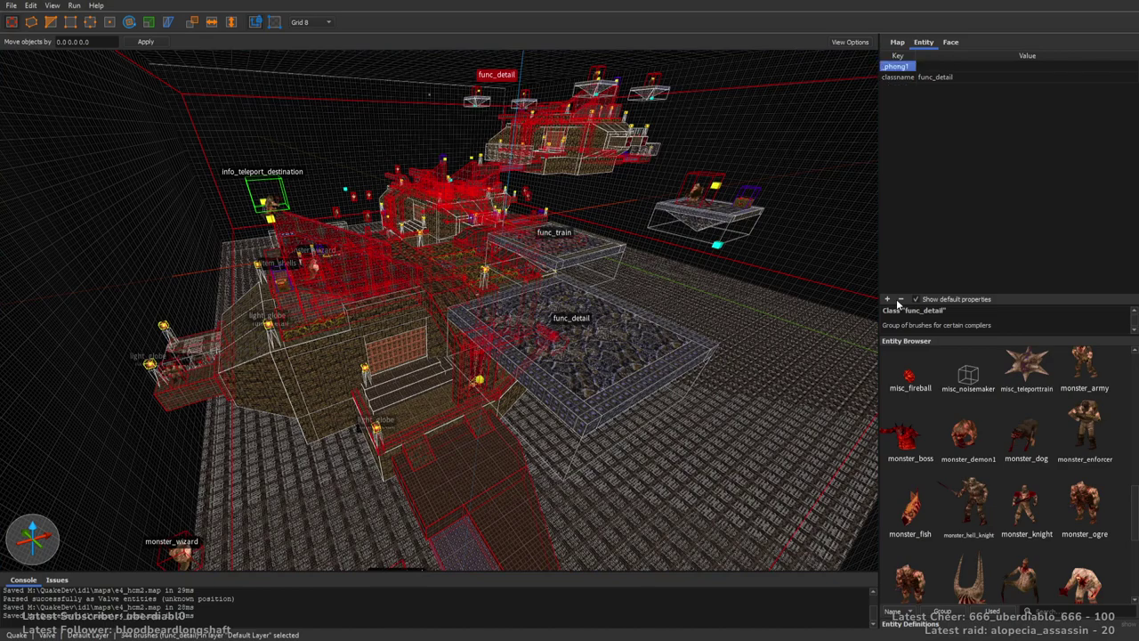
double_click(912, 66)
scroll(737, 178, "up", 5)
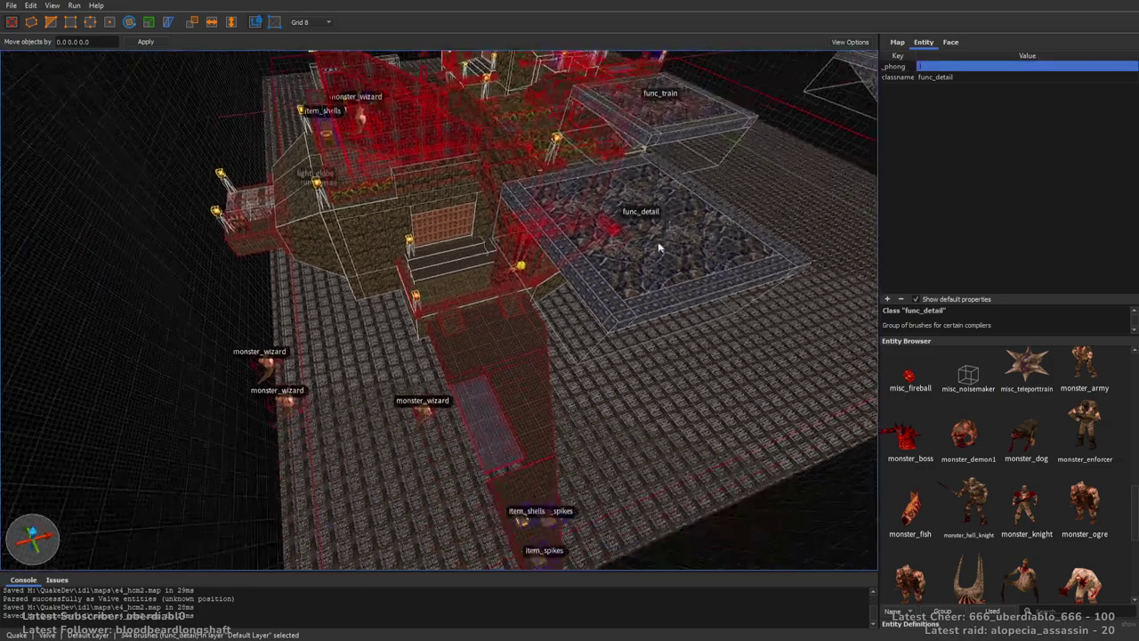
Add a _phong property to the func_detail platform floating beside the ship.
left_click(650, 264)
left_click(650, 264)
left_click(887, 300)
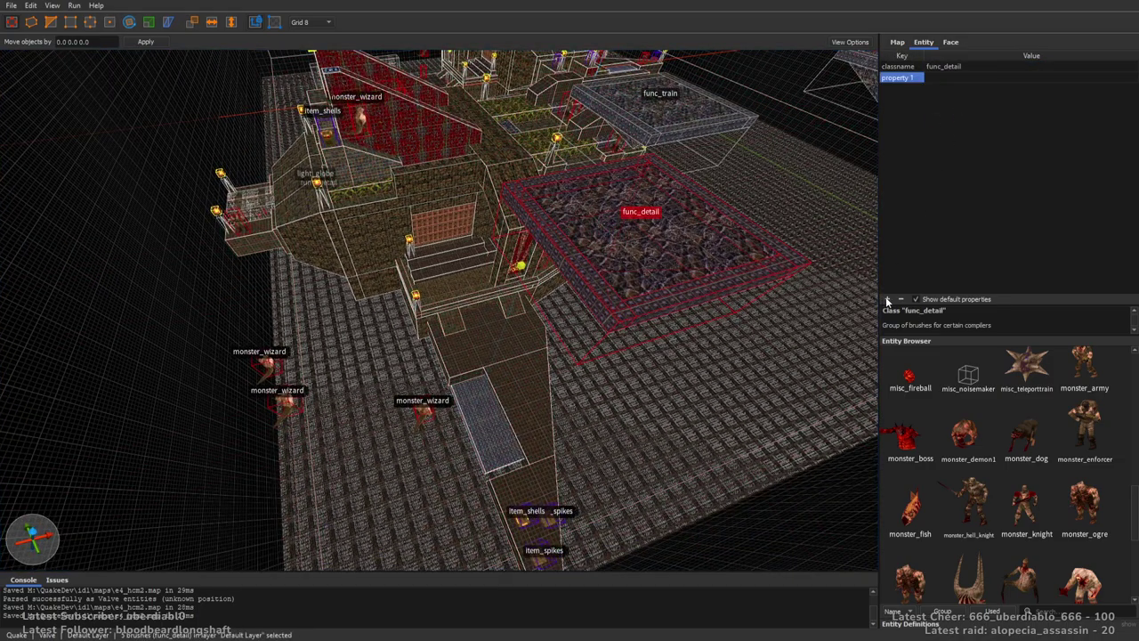
key("BackSpace")
type("_phong")
key("Return")
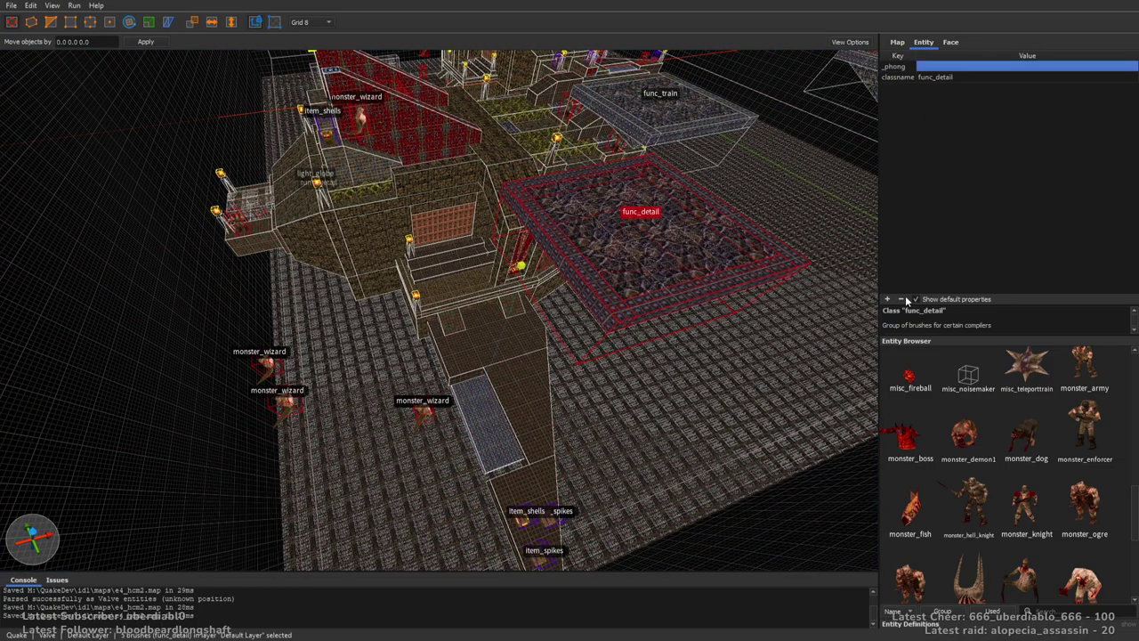
scroll(668, 369, "down", 5)
key("Escape")
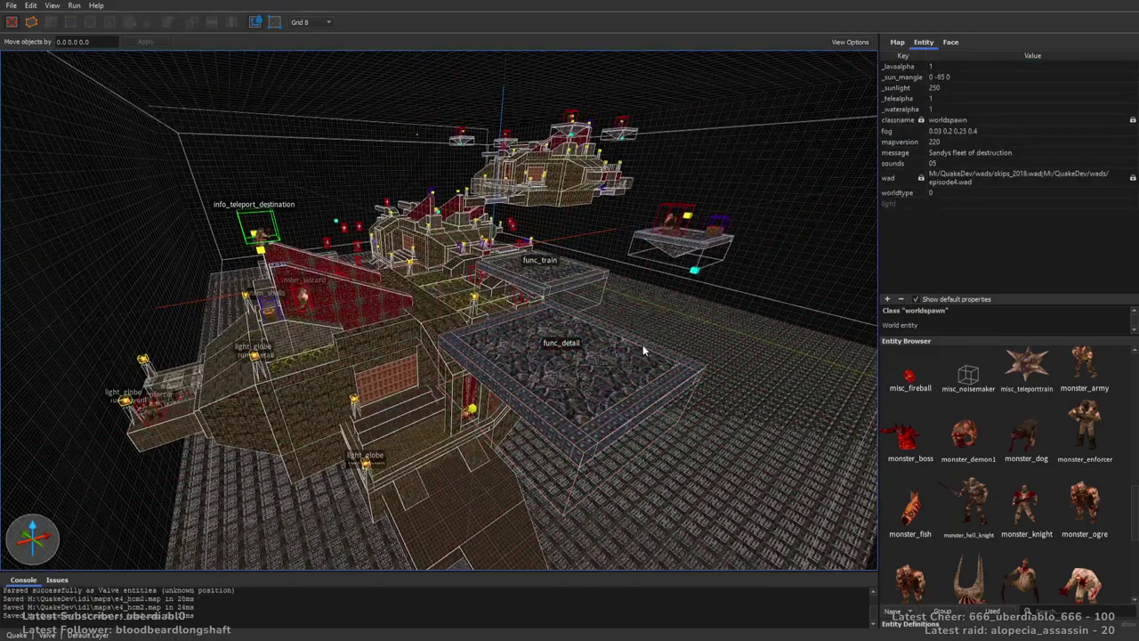
Place a weapon_grenadelauncher on the func_detail platform beside the ship.
scroll(644, 344, "up", 6)
scroll(662, 365, "up", 3)
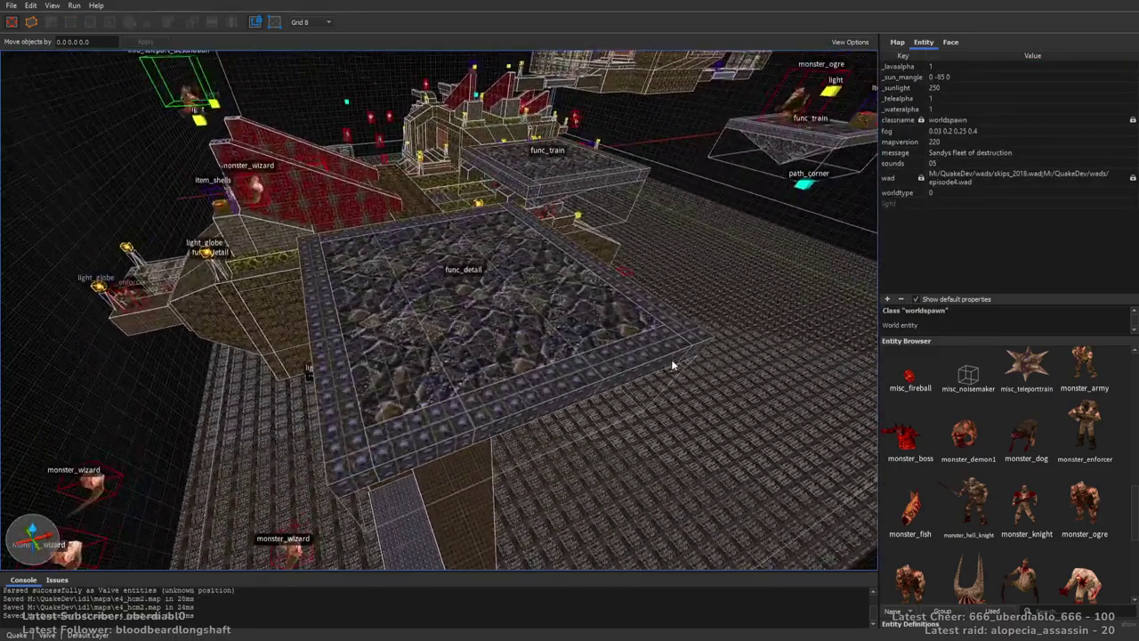
scroll(1126, 569, "down", 10)
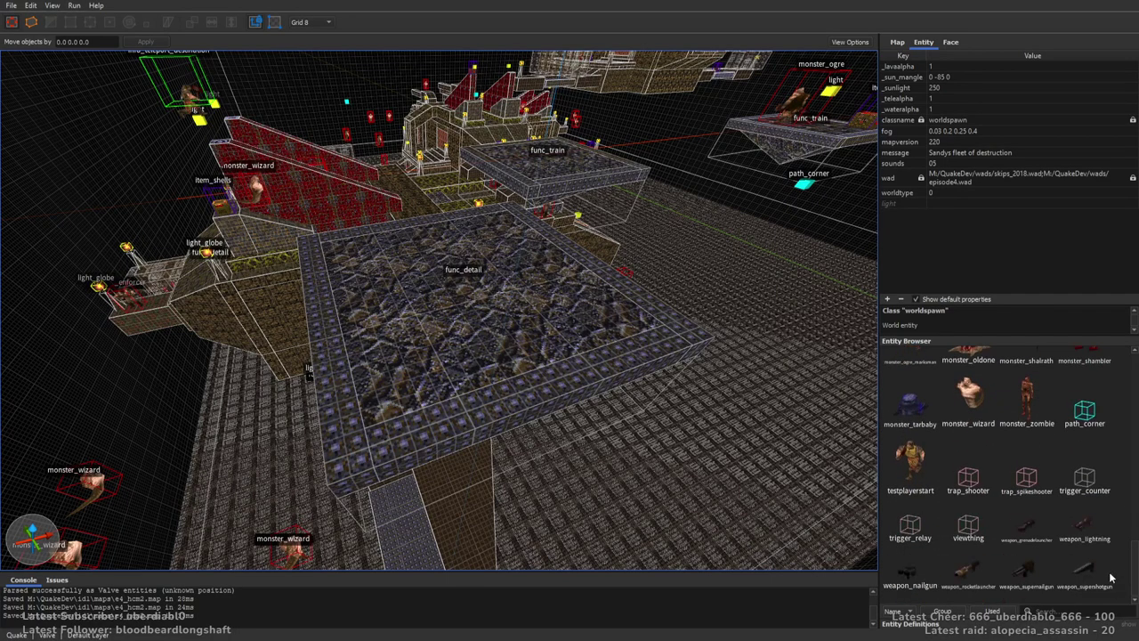
scroll(1112, 388, "up", 10)
scroll(1111, 388, "down", 10)
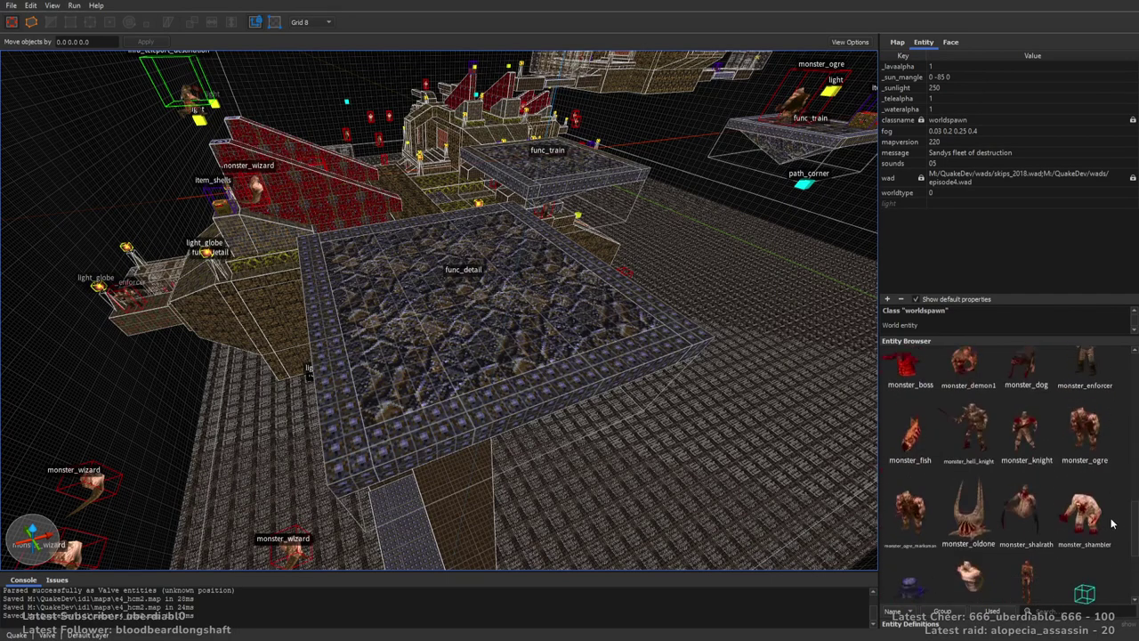
left_click_drag(1039, 543, 398, 389)
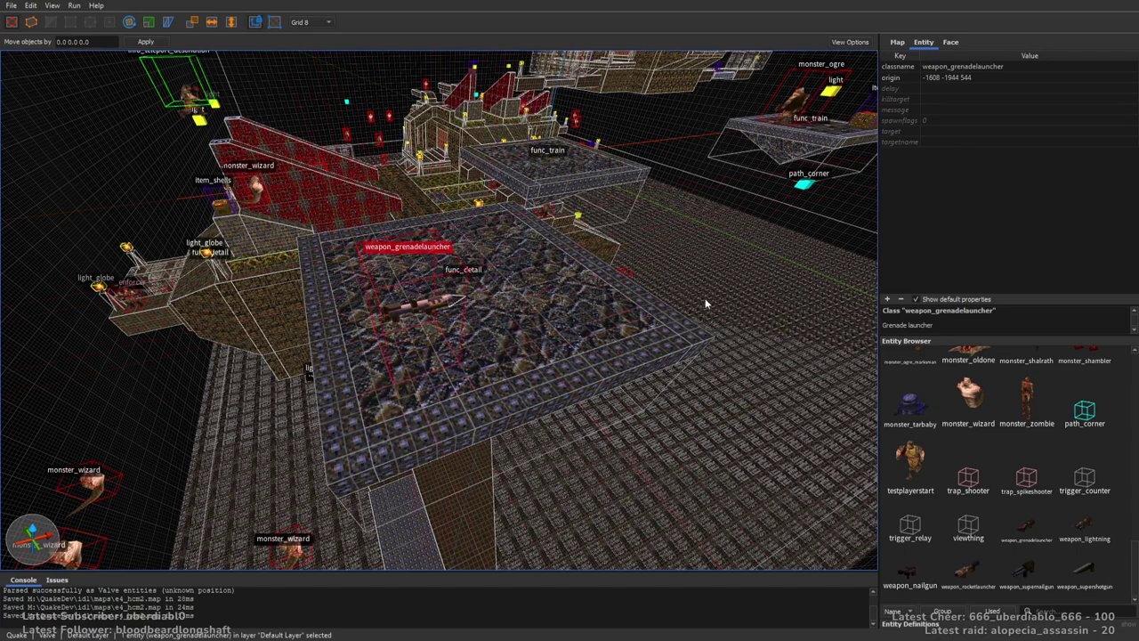
key("Escape")
Add a light entity above the func_detail platform that holds the grenade launcher.
scroll(1122, 473, "up", 5)
scroll(1122, 473, "up", 3)
left_click_drag(1028, 460, 470, 242)
key("Escape")
Set the worldspawn fog to 0.03 0.2 0.25 0.3.
right_click_drag(471, 243, 241, 261)
left_click(996, 130)
left_click(1013, 131)
type("3")
key("Return")
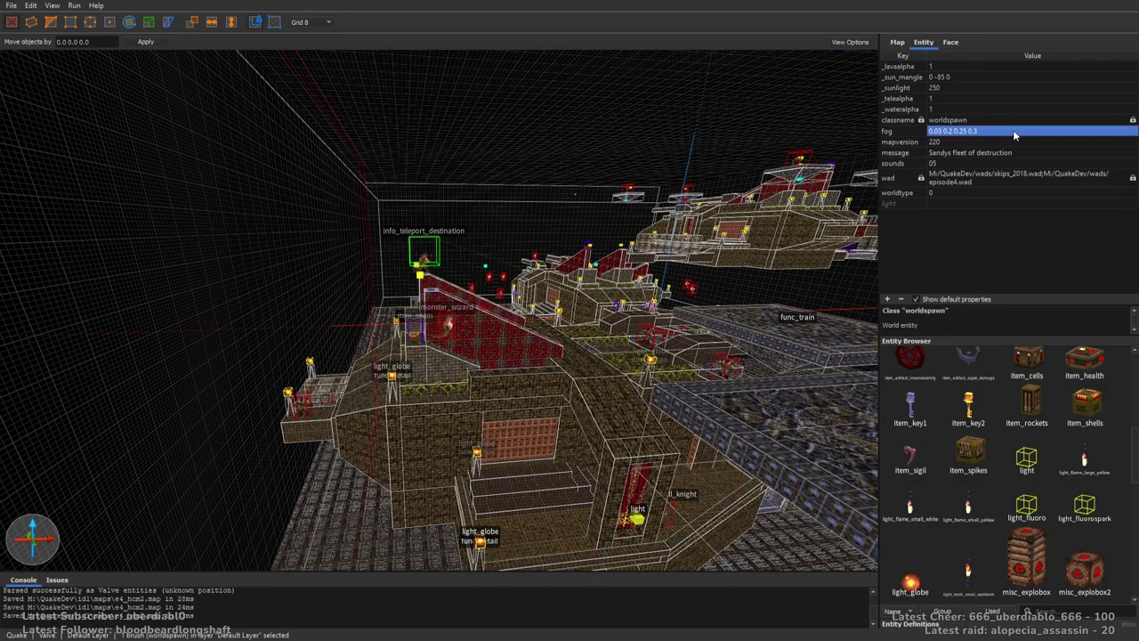
Set the worldspawn fog to 0.02 0.1 0.15 0.25.
left_click(1014, 134)
left_click(978, 134)
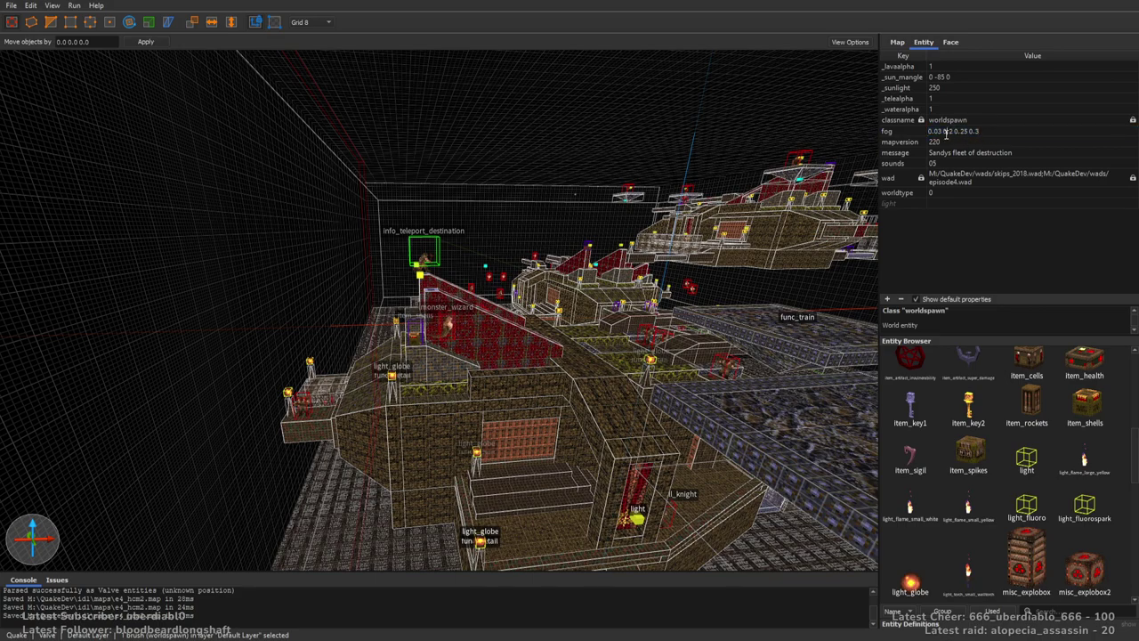
key("BackSpace")
type("2")
key("BackSpace")
key("BackSpace")
type("02")
key("BackSpace")
type("15")
key("Delete")
key("BackSpace")
key("BackSpace")
type("15")
key("Return")
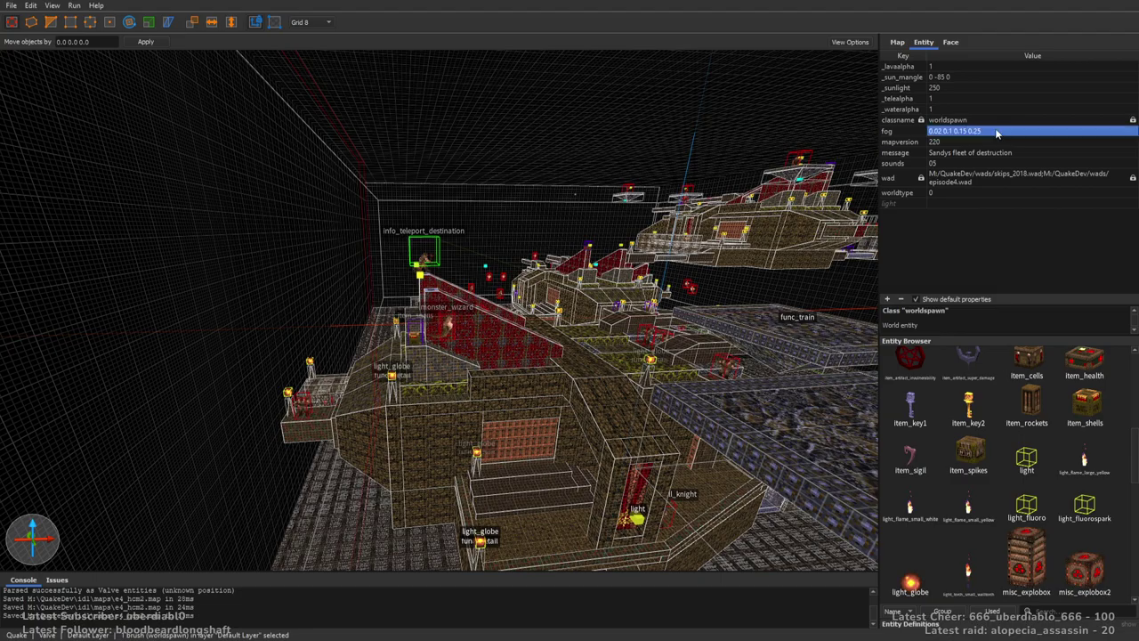
Draw a trigger-textured brush about 208 × 192 × 96 units over the func_detail platform and make it a trigger_secret.
right_click_drag(694, 191, 1036, 405)
left_click_drag(1037, 404, 554, 289)
left_click(950, 42)
mouse_move(534, 272)
right_mouse_down()
mouse_move(544, 283)
mouse_move(534, 293)
right_mouse_up()
left_click_drag(534, 293, 432, 322)
mouse_move(432, 323)
right_mouse_down()
mouse_move(570, 295)
mouse_move(516, 349)
right_mouse_up()
left_click_drag(516, 349, 517, 284, "shift")
mouse_move(516, 285)
right_mouse_down()
mouse_move(406, 195)
mouse_move(534, 294)
right_mouse_up()
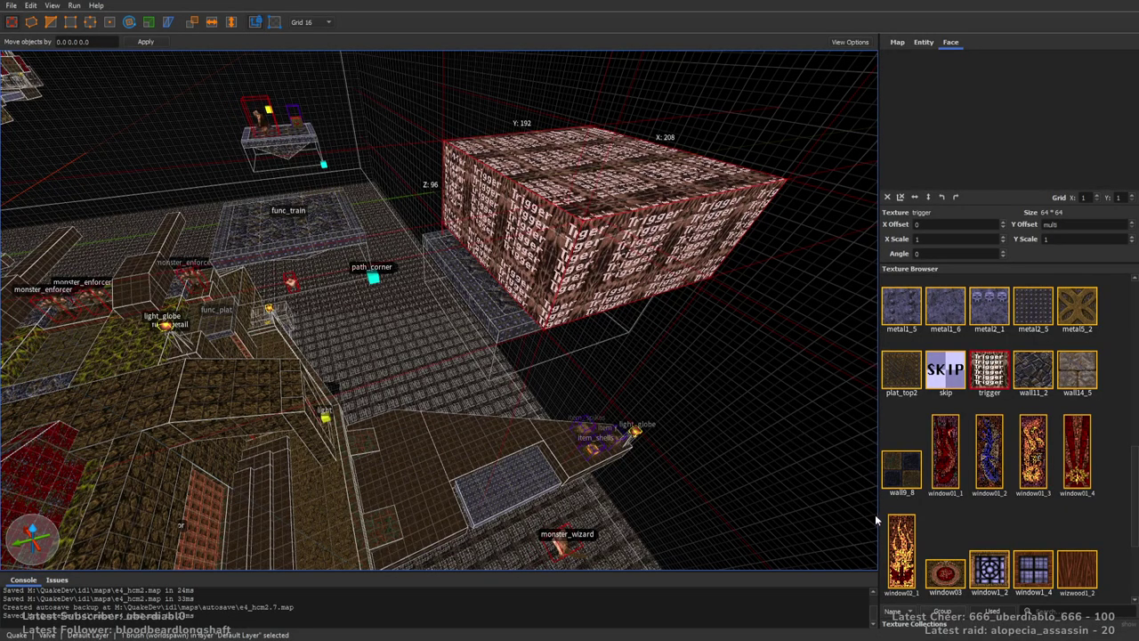
mouse_move(875, 520)
right_mouse_down()
mouse_move(619, 283)
mouse_move(623, 302)
mouse_move(579, 346)
right_mouse_up()
key("Escape")
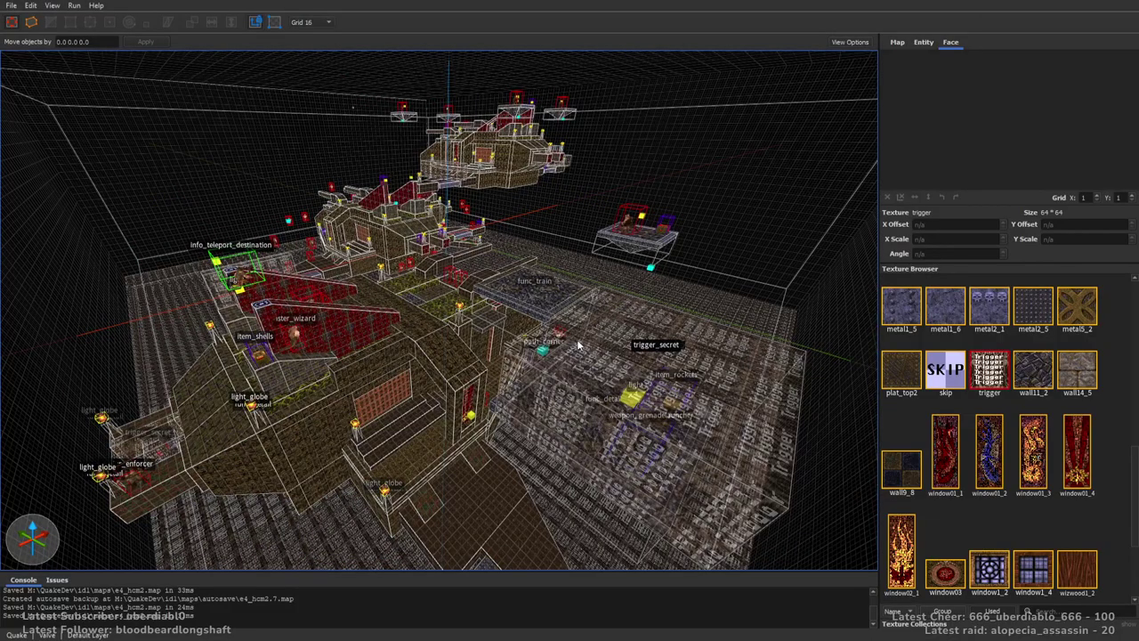
Check the func_train platforms beside the near ship and the far ship, and save the map.
mouse_move(506, 251)
right_mouse_down()
mouse_move(535, 246)
mouse_move(543, 228)
mouse_move(682, 208)
mouse_move(694, 194)
mouse_move(635, 186)
mouse_move(674, 333)
mouse_move(659, 342)
mouse_move(674, 276)
mouse_move(753, 308)
mouse_move(642, 296)
mouse_move(620, 356)
mouse_move(611, 331)
right_mouse_up()
left_click(676, 269)
key("Escape")
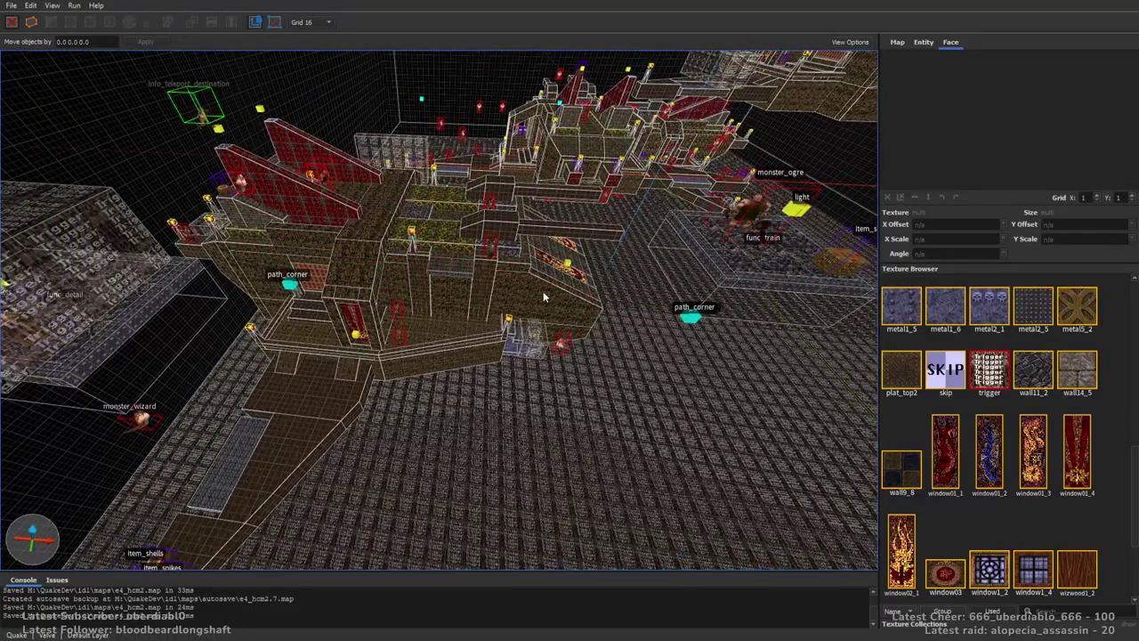
key("ctrl+a")
key("Escape")
left_click(742, 273)
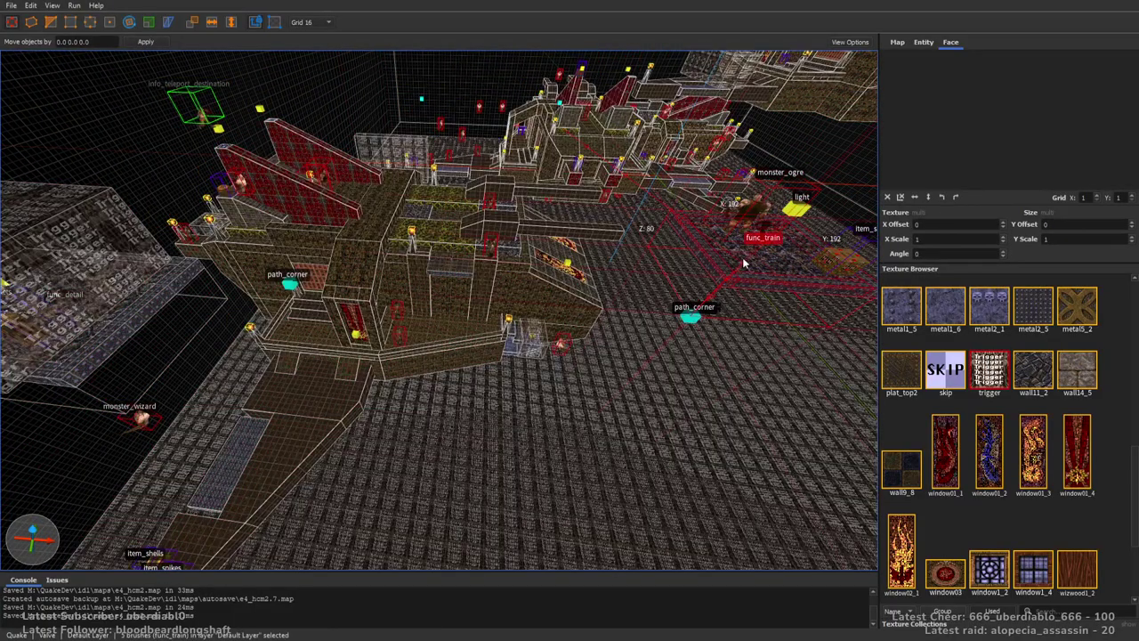
right_click_drag(727, 277, 686, 205)
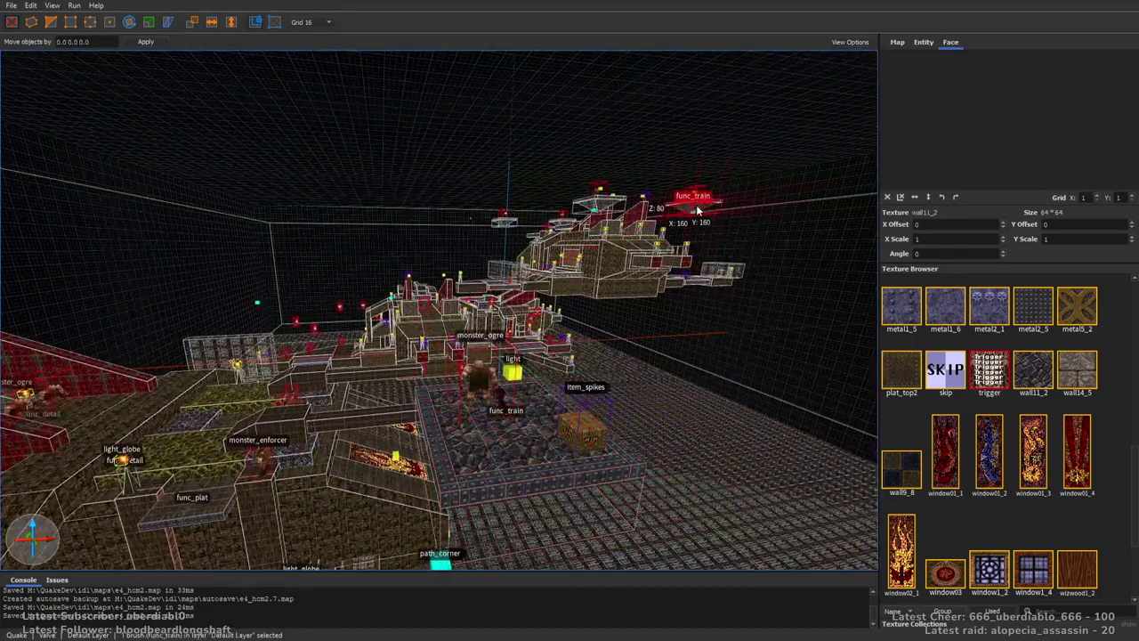
left_click_drag(686, 205, 609, 204)
right_click_drag(676, 227, 705, 247)
left_click(707, 243)
key("ctrl+s")
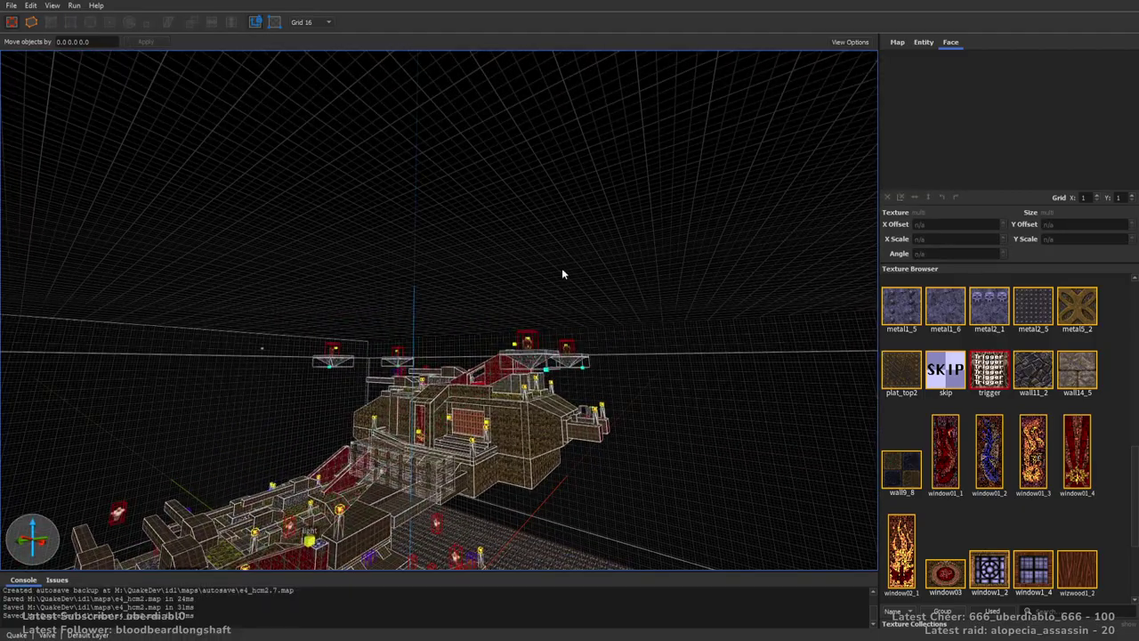
scroll(569, 273, "up", 5)
right_click_drag(637, 294, 454, 294)
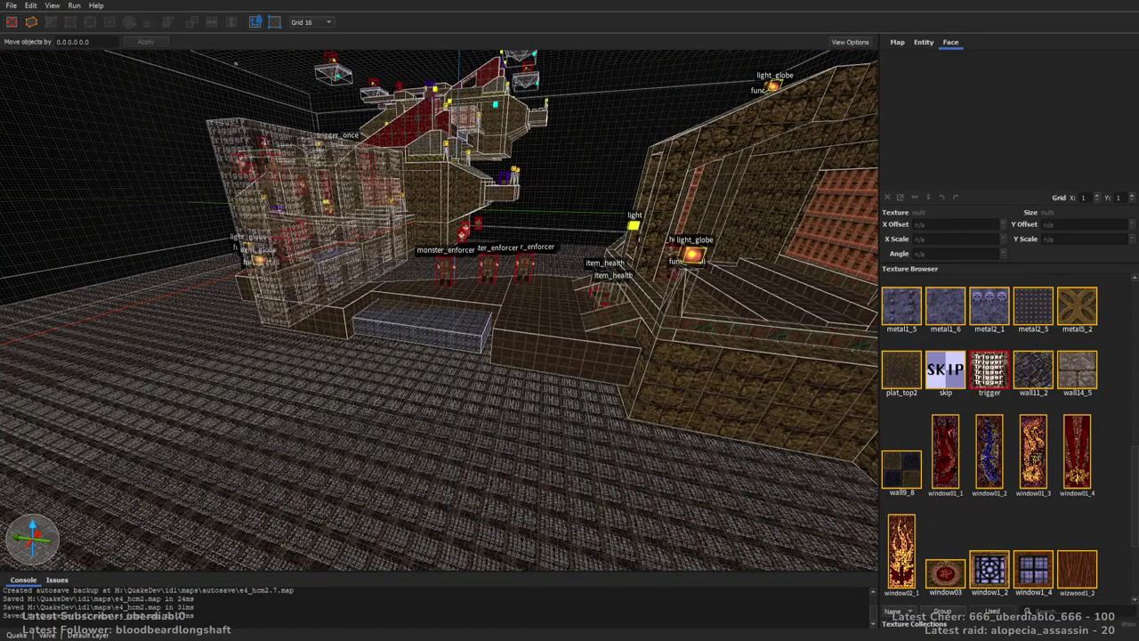
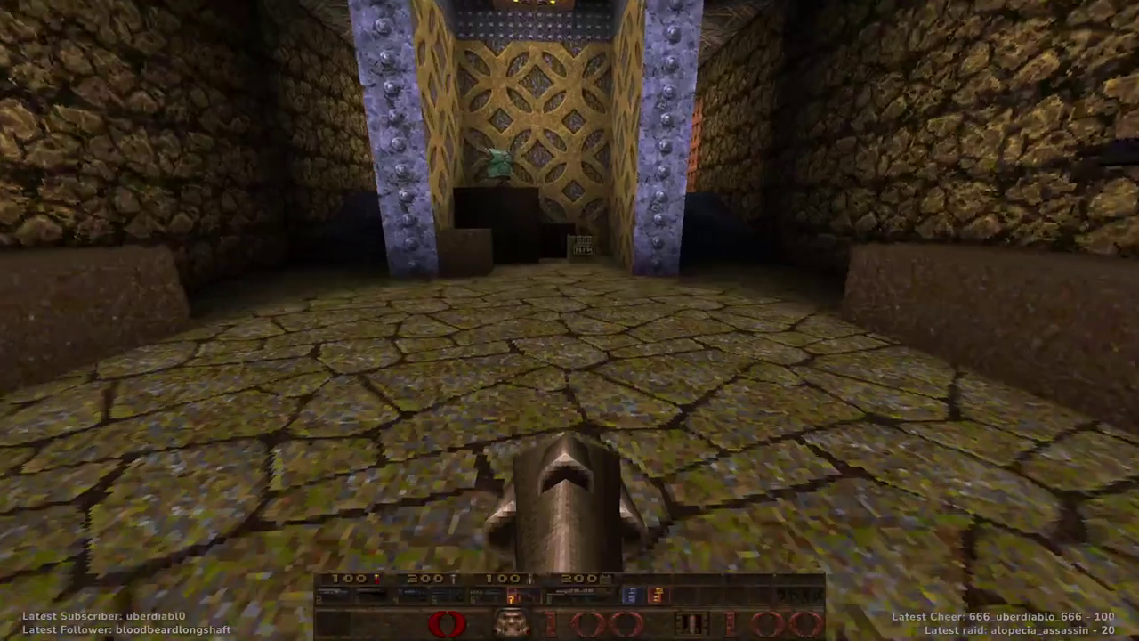
key("w")
key("w")
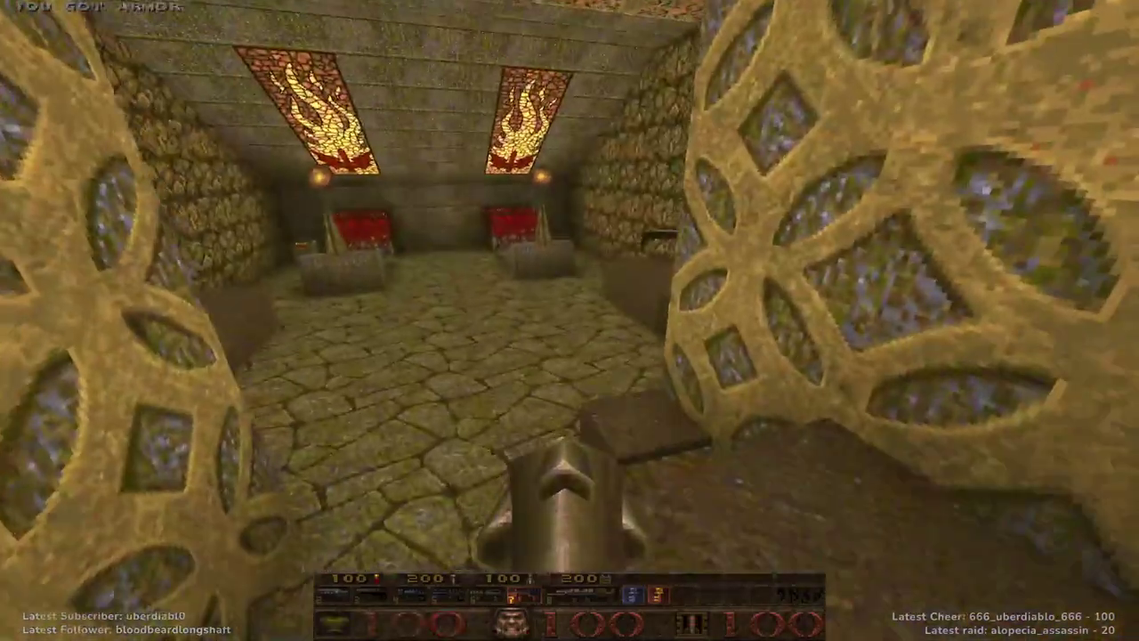
key("w")
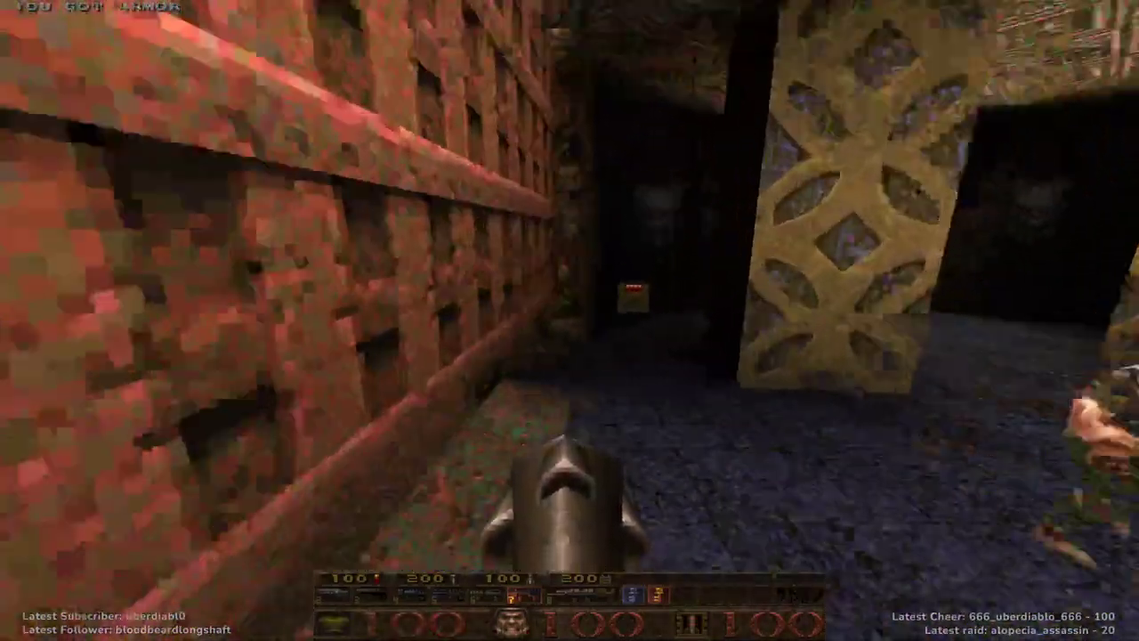
key("n")
key("w")
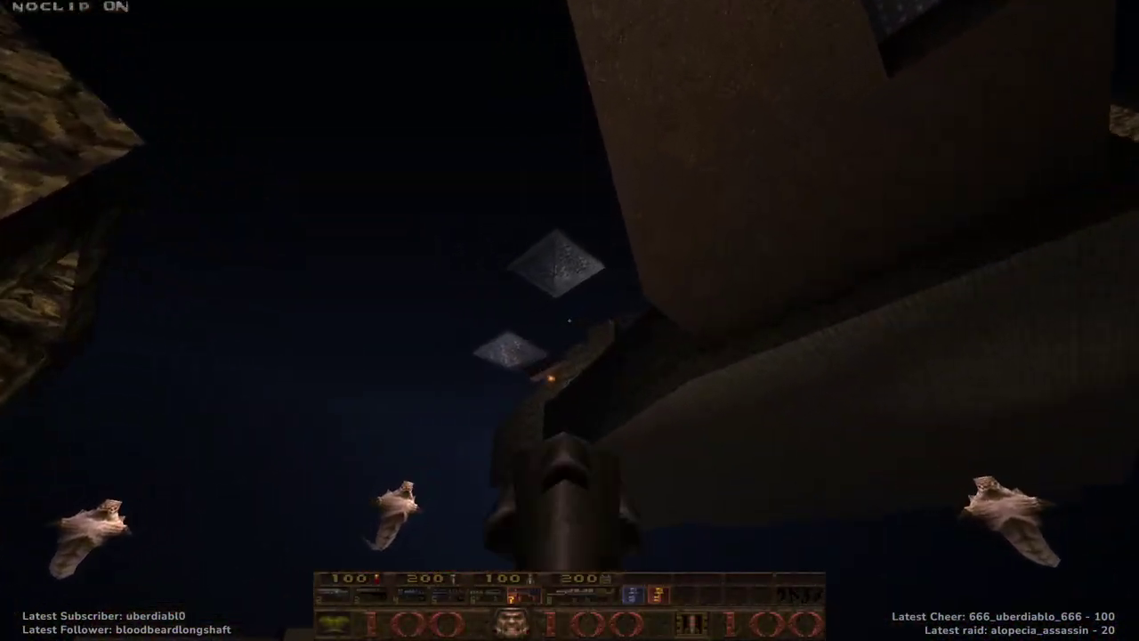
key("w")
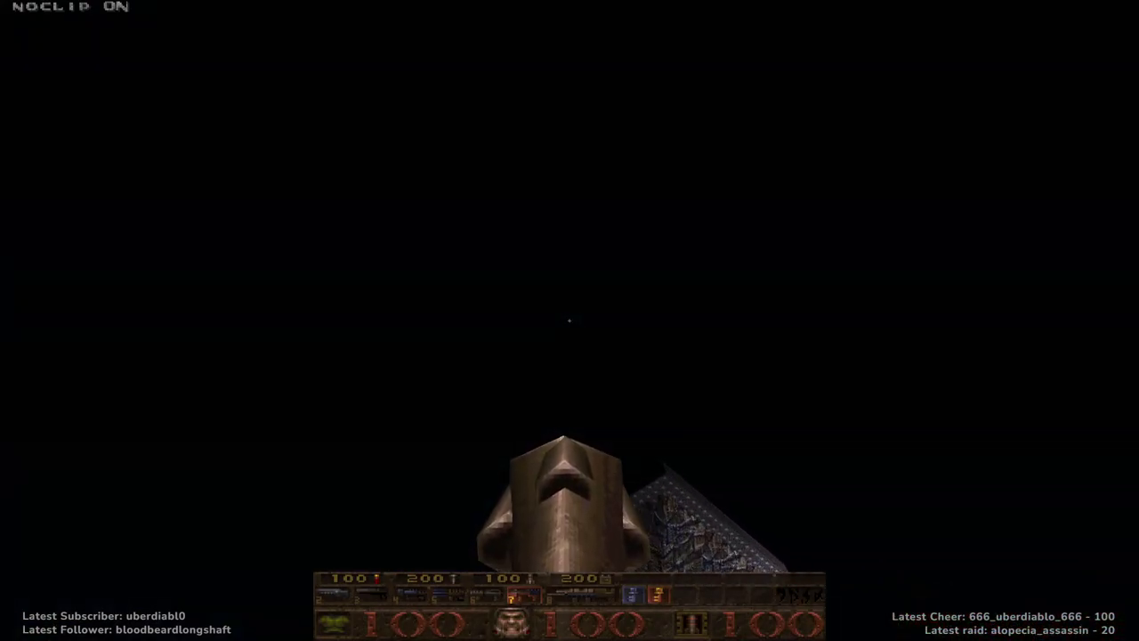
key("w")
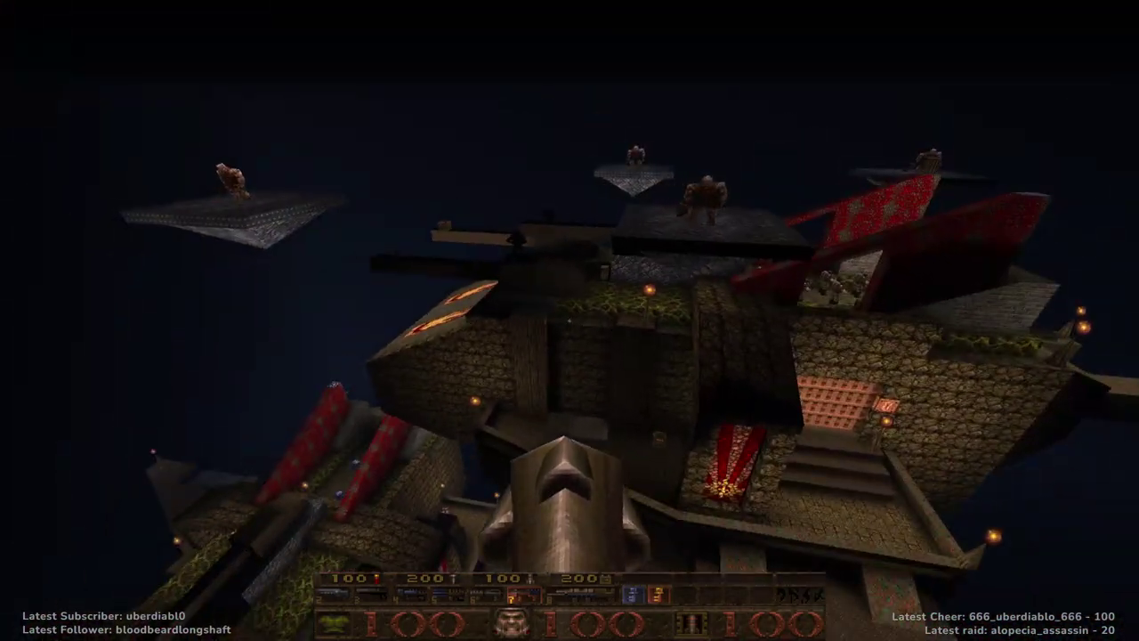
key("w")
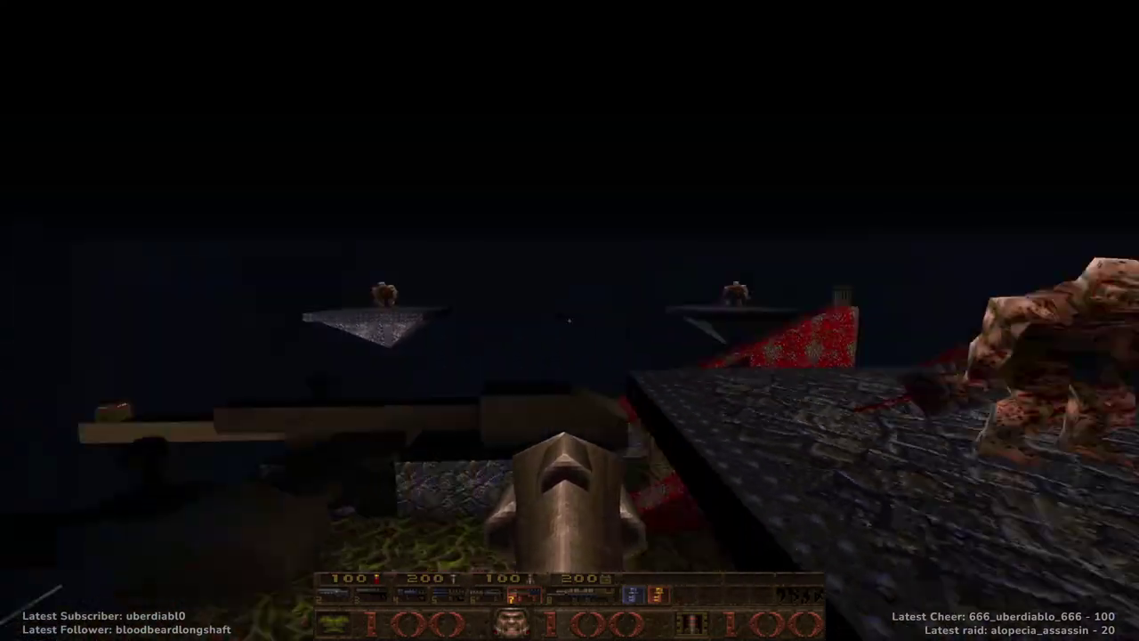
key("w")
key("n")
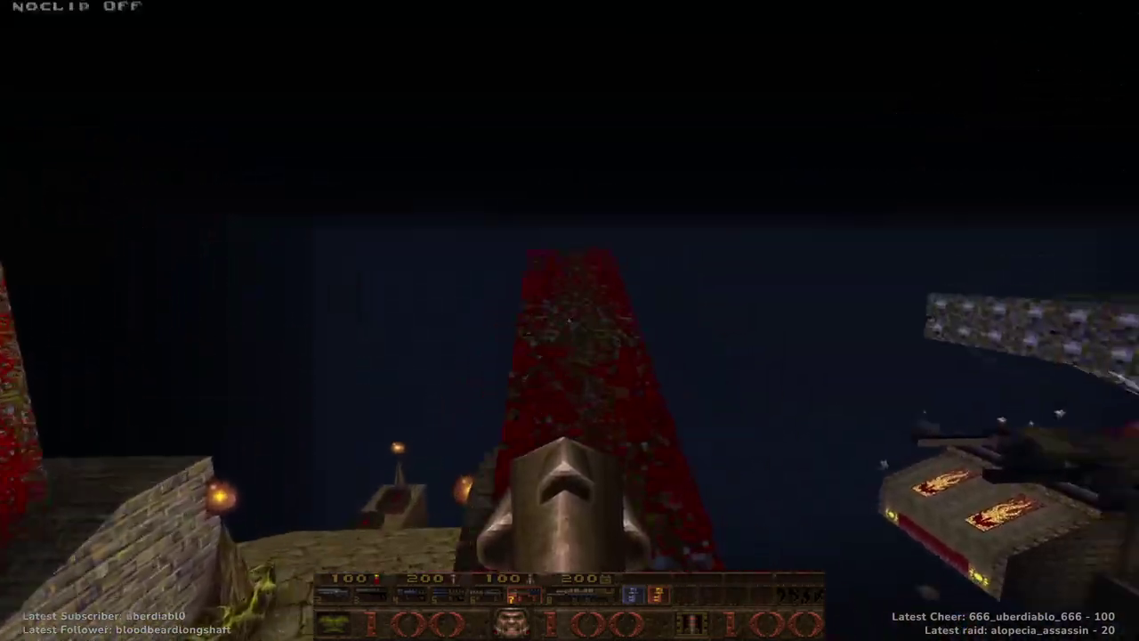
key("w")
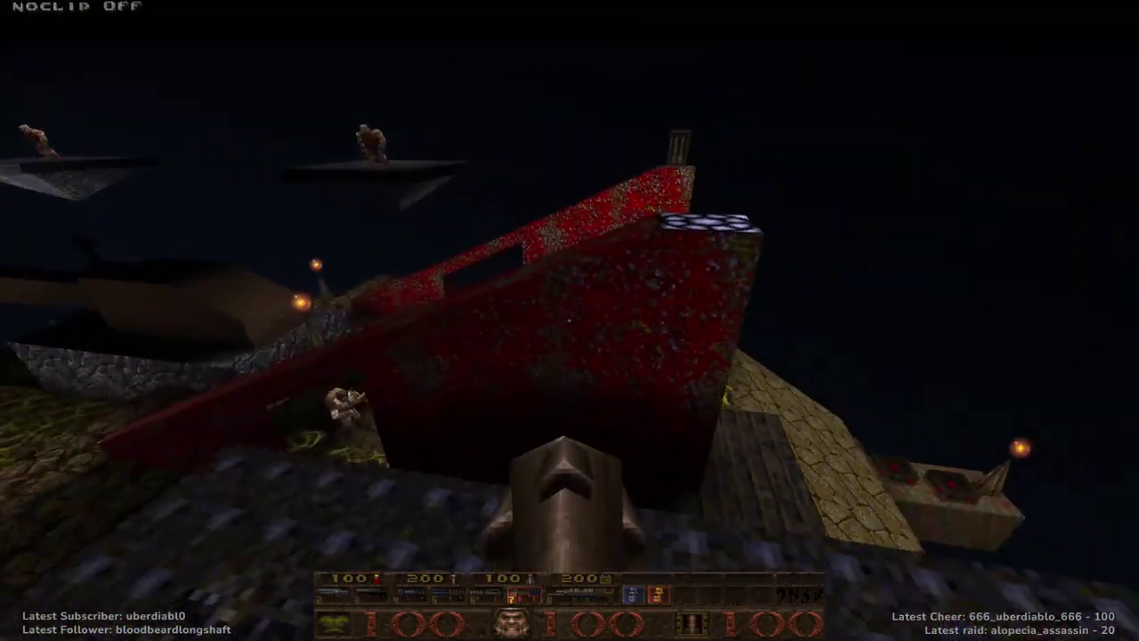
key("w")
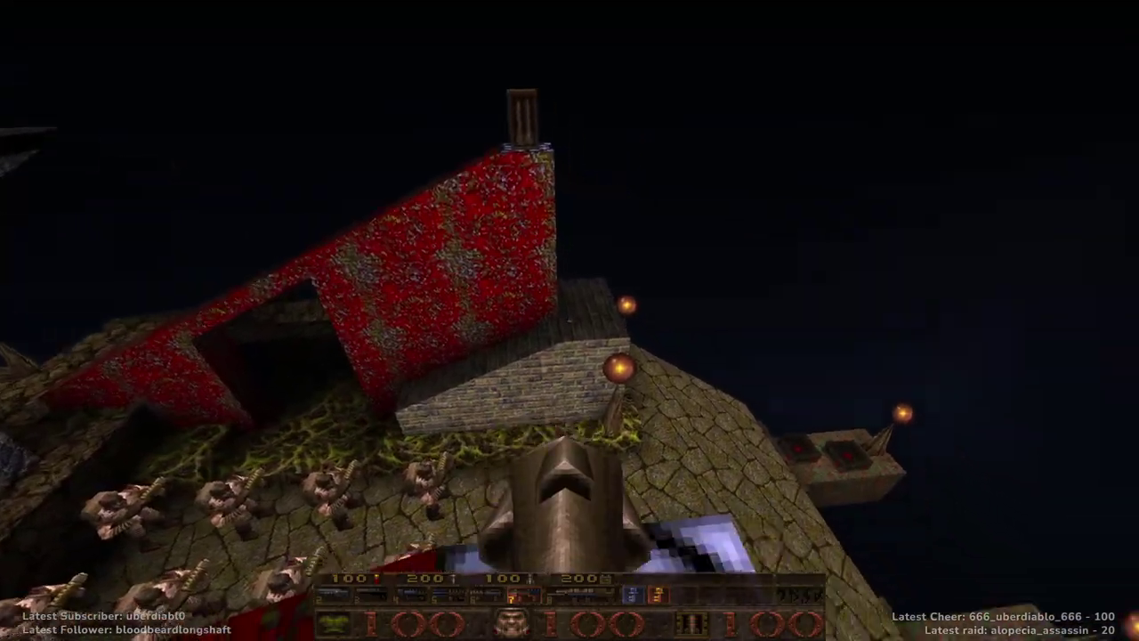
key("w")
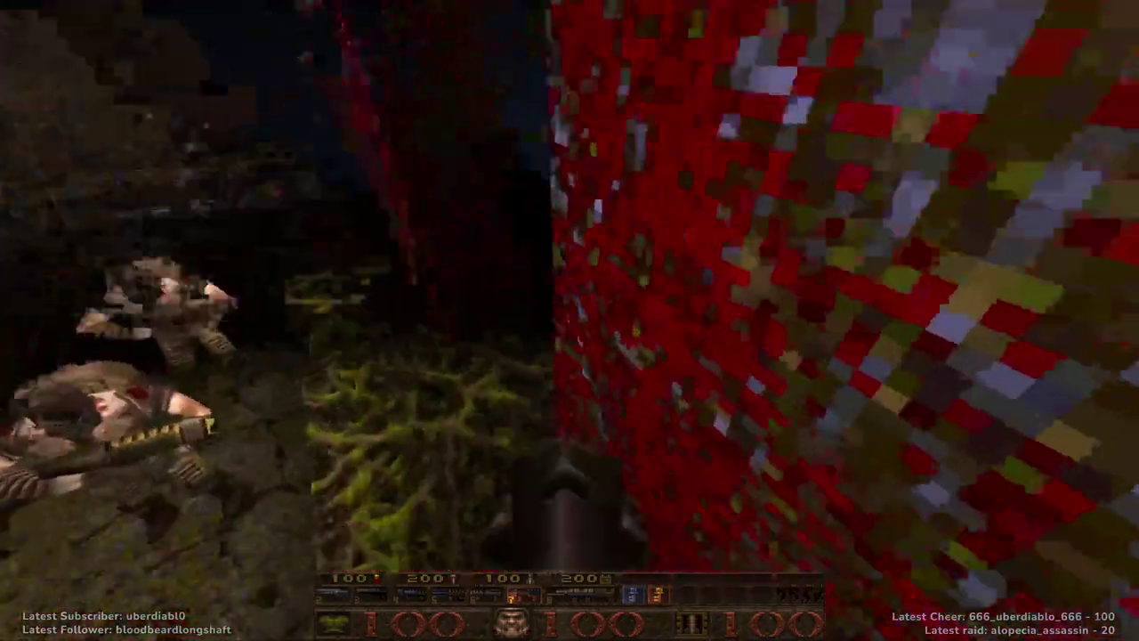
key("w")
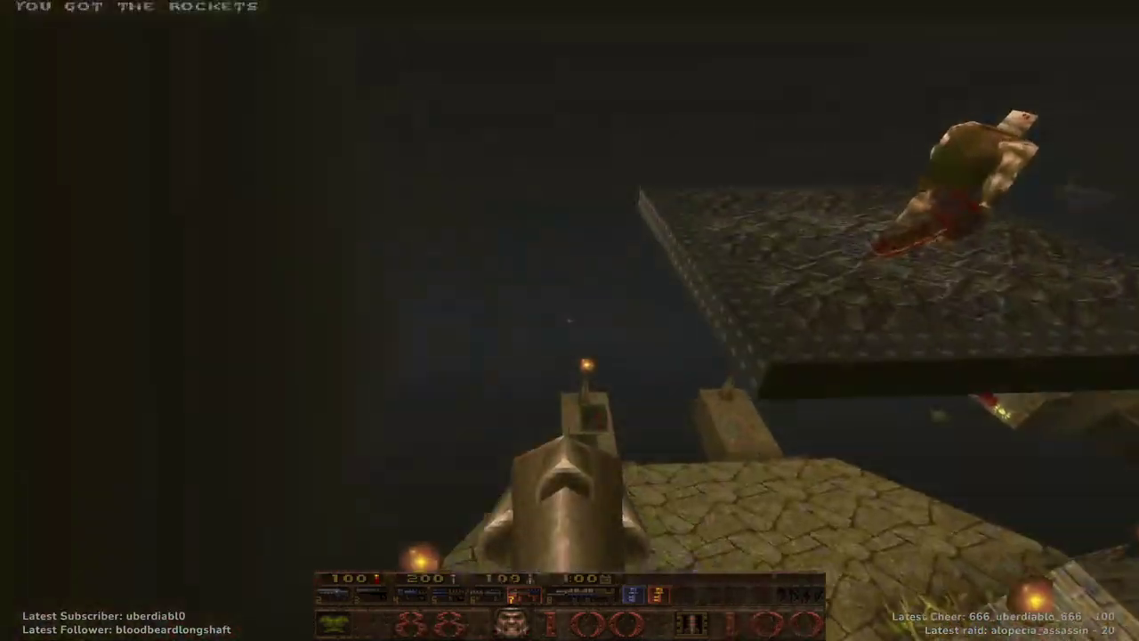
key("w")
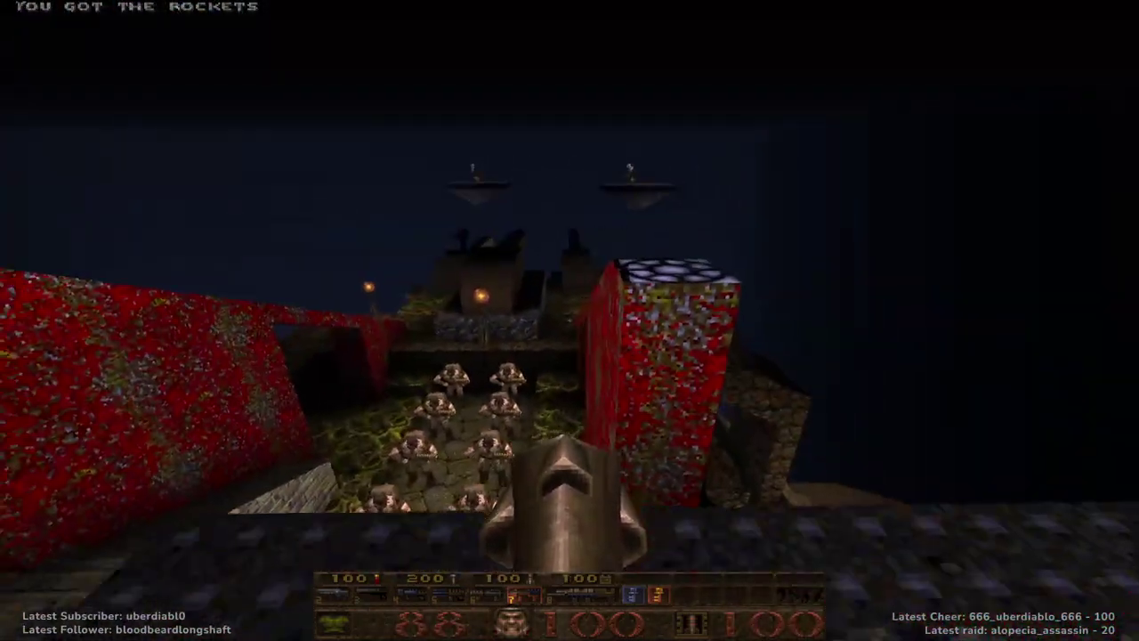
key("w")
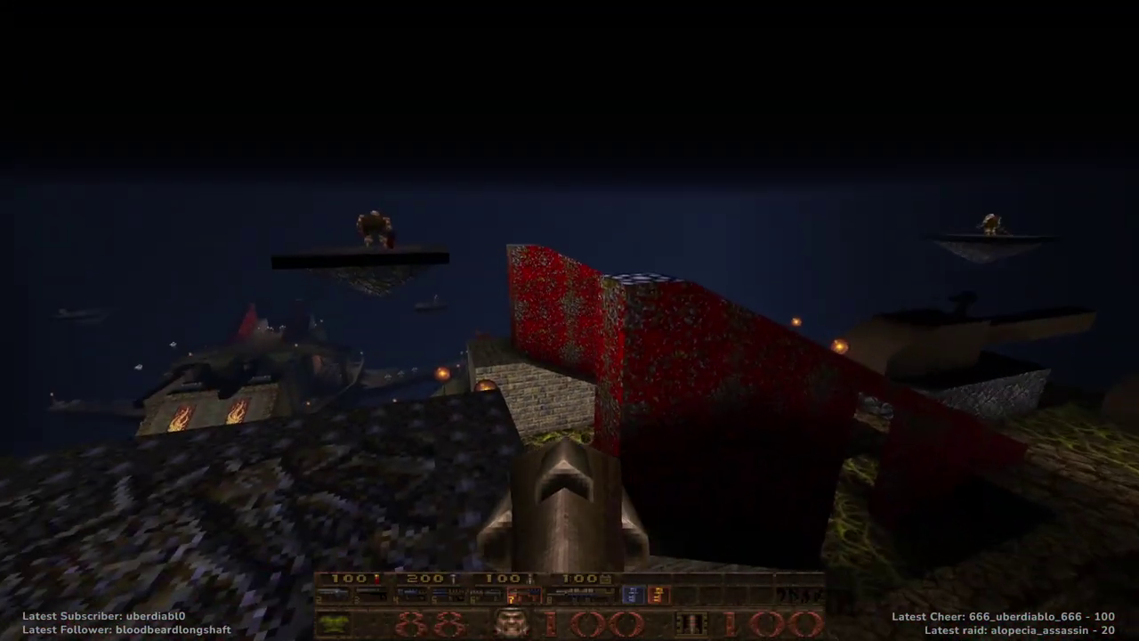
key("w")
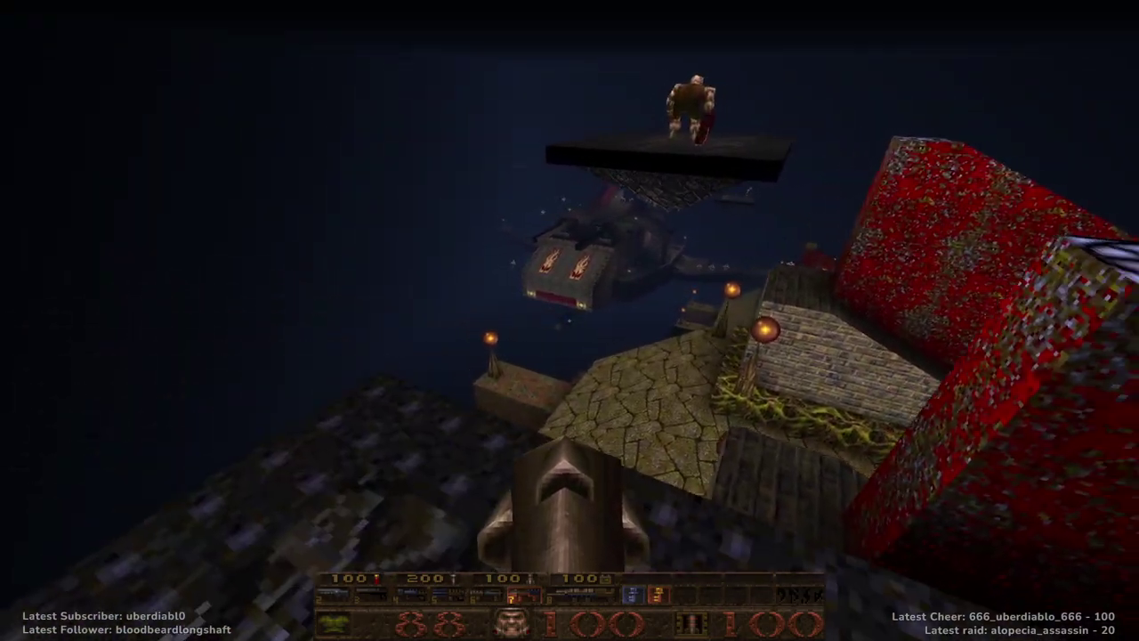
Playtest rocket jumps from the floating platform across the ships below.
key("w")
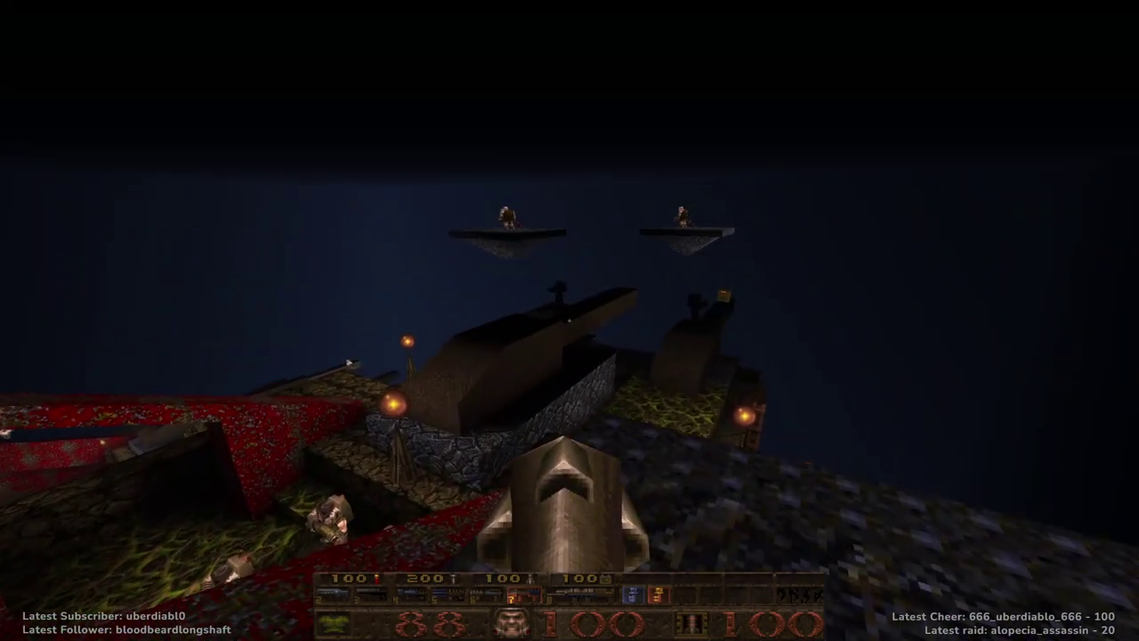
key("w")
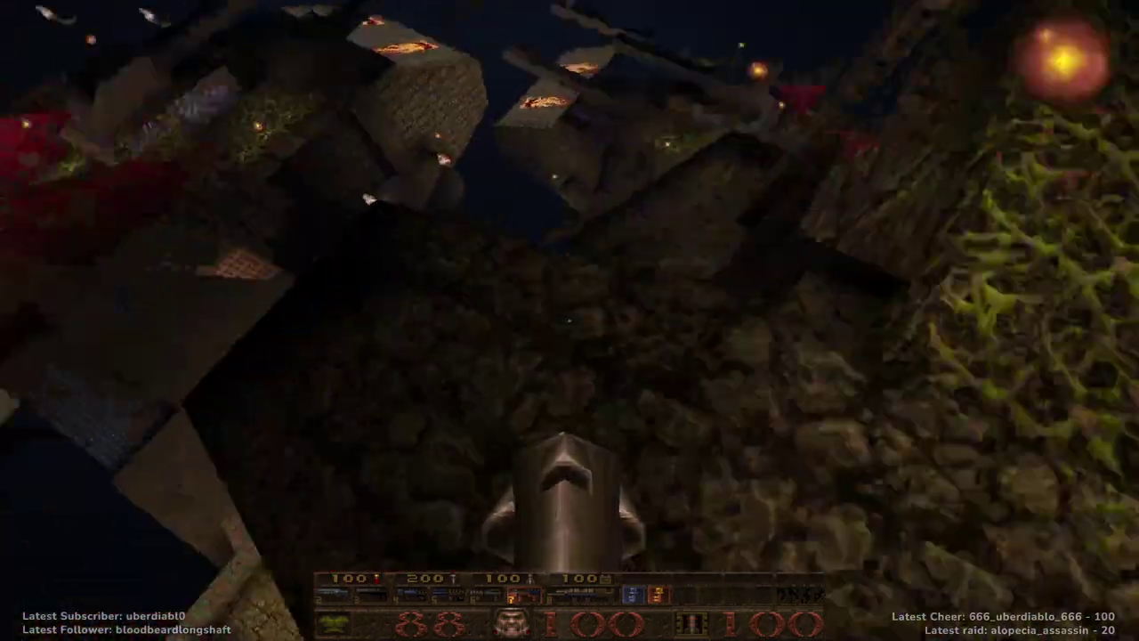
key("space")
left_click(570, 320)
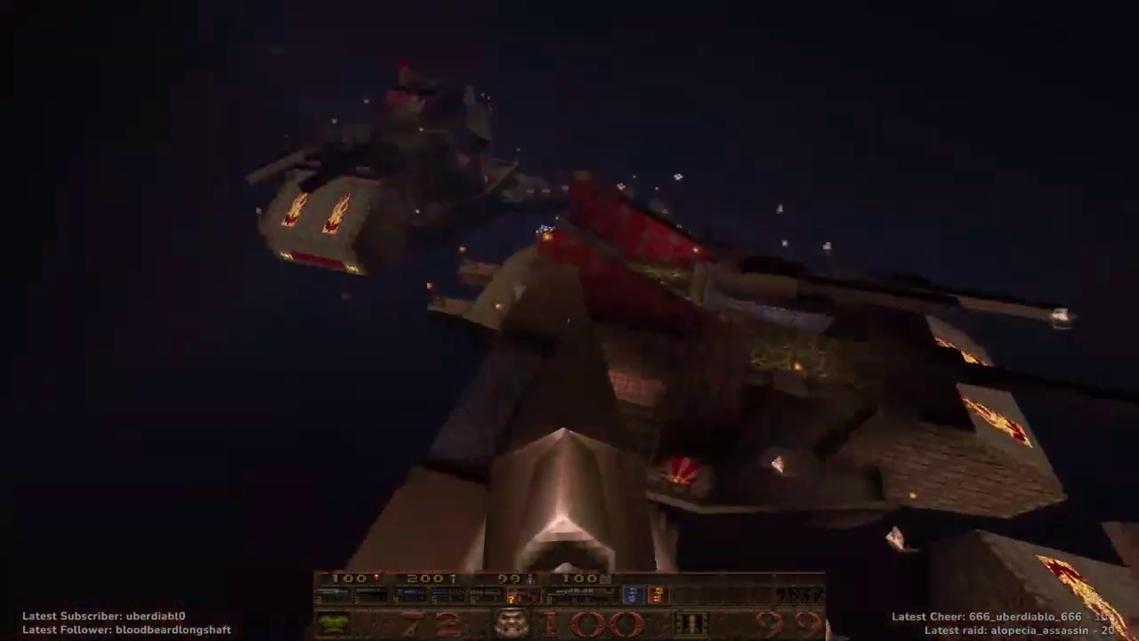
key("w")
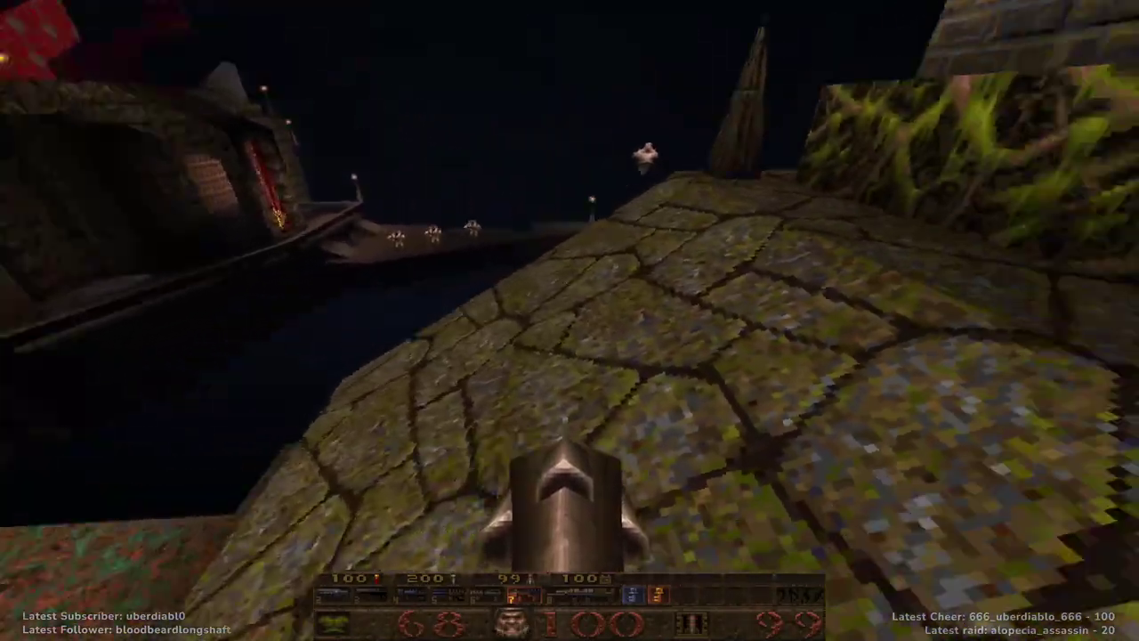
left_click(570, 321)
key("w")
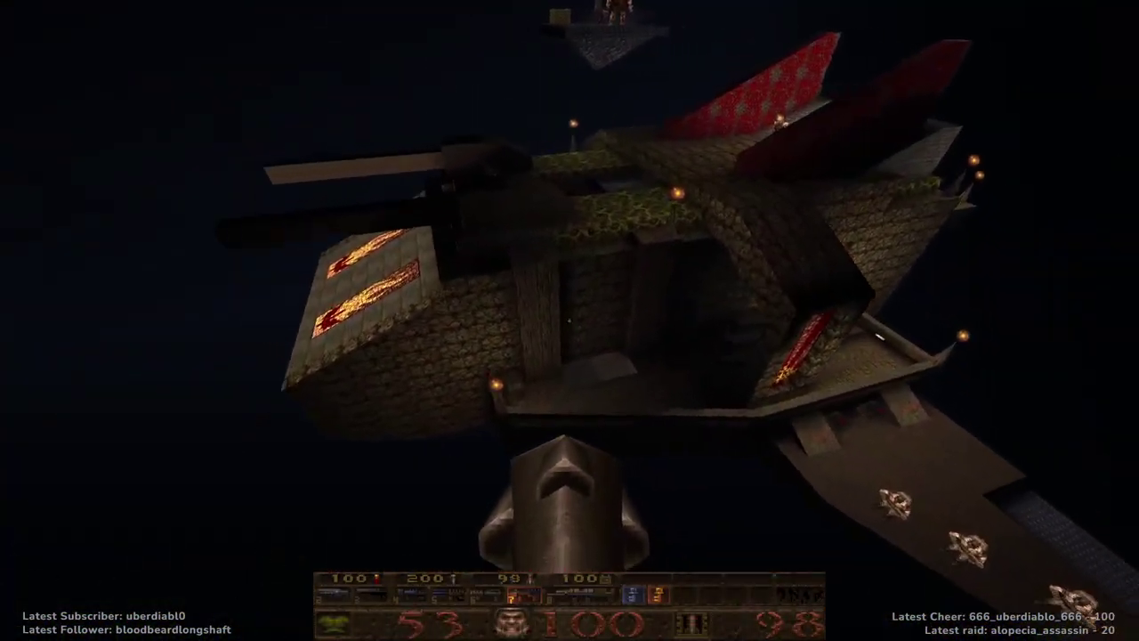
Examine the floating ogre platforms and the fleet from the decks and roofs of the ships.
key("w")
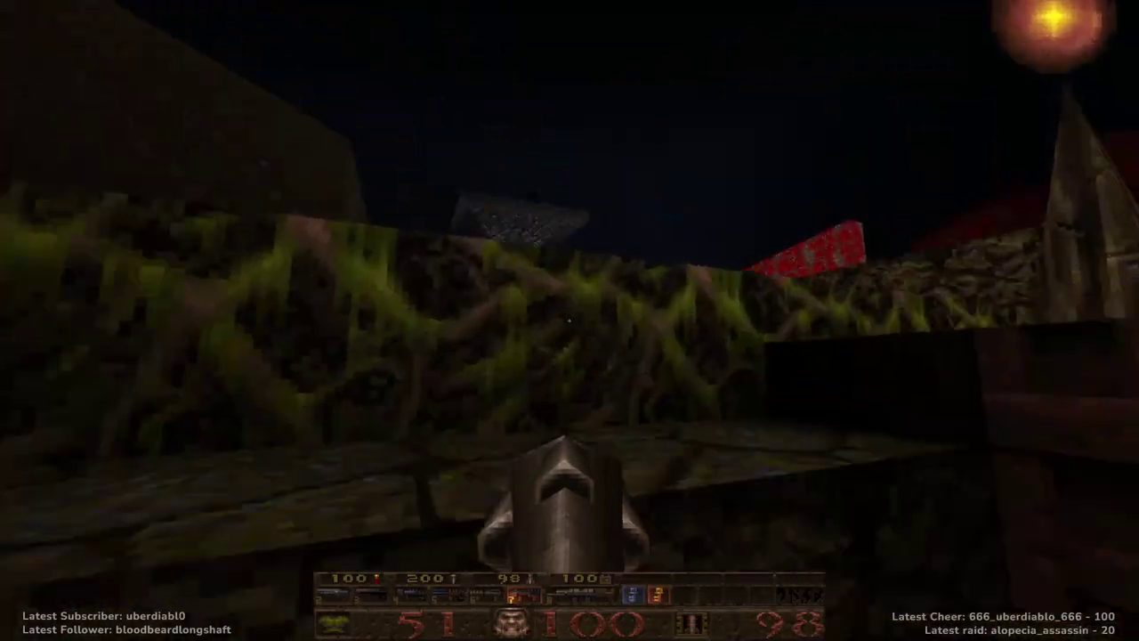
key("w")
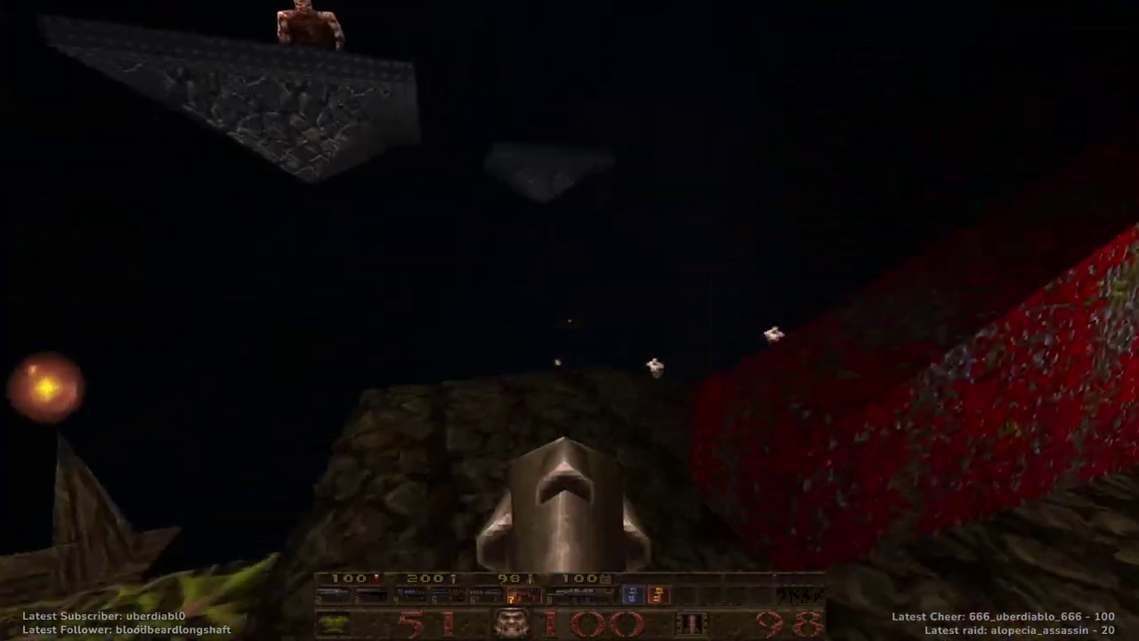
key("w")
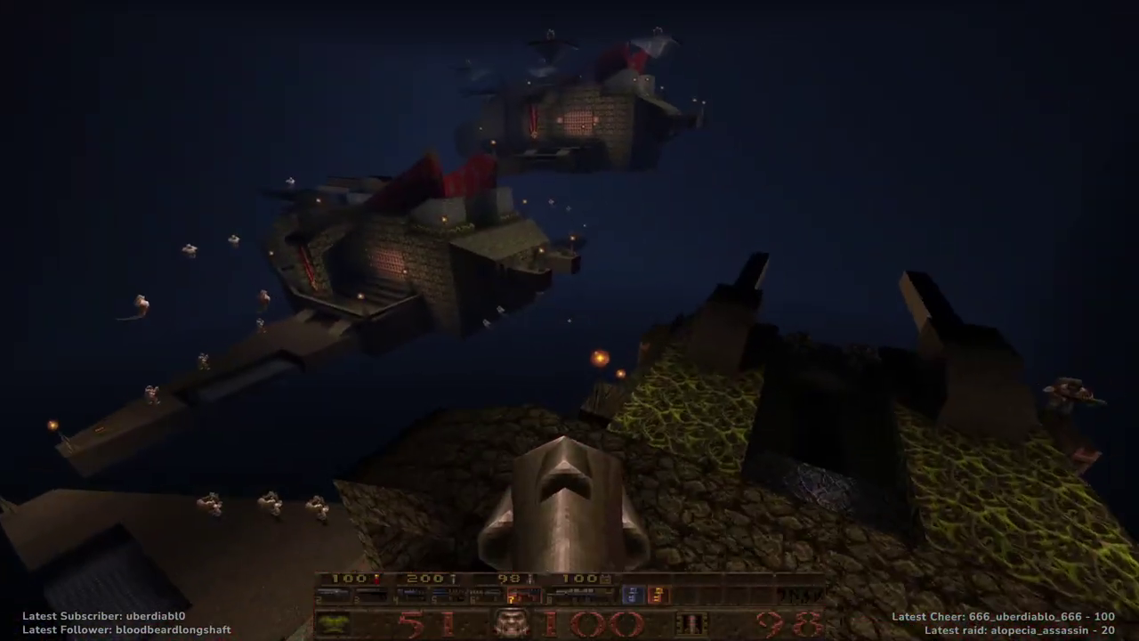
key("w")
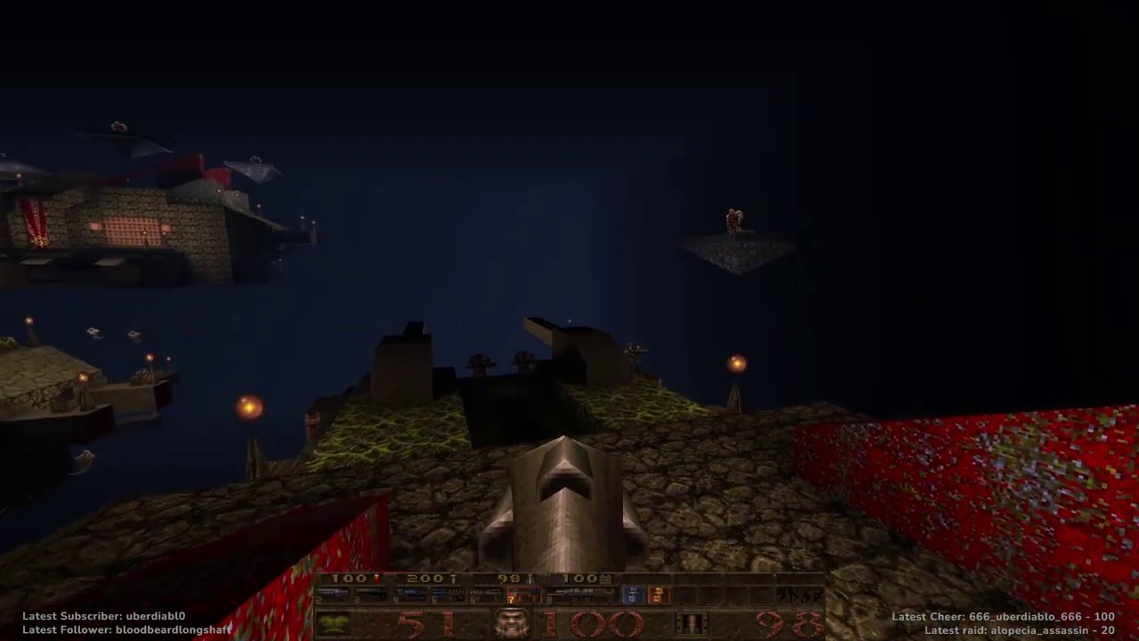
key("w")
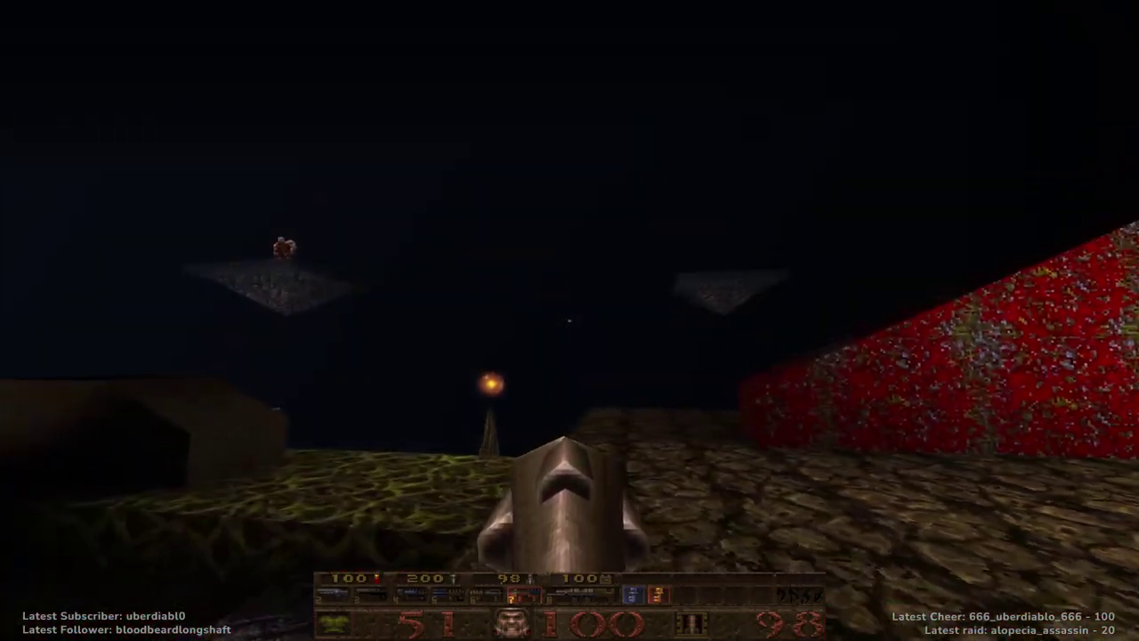
key("w")
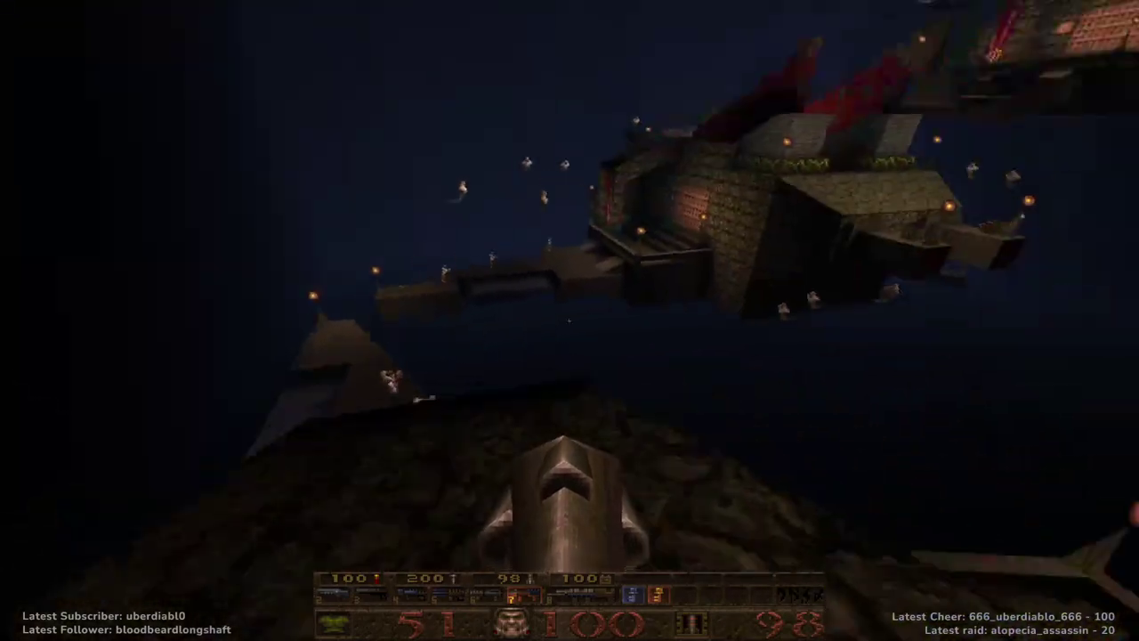
key("w")
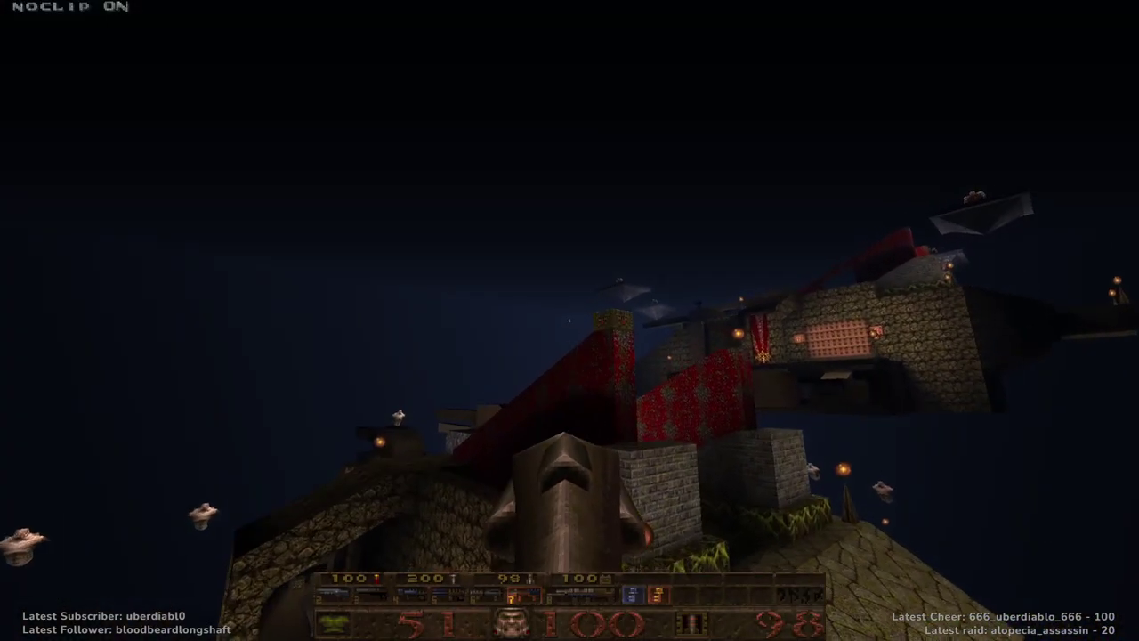
Turn noclip off and test a rocket jump beside the ship's red fins.
key("n")
key("w")
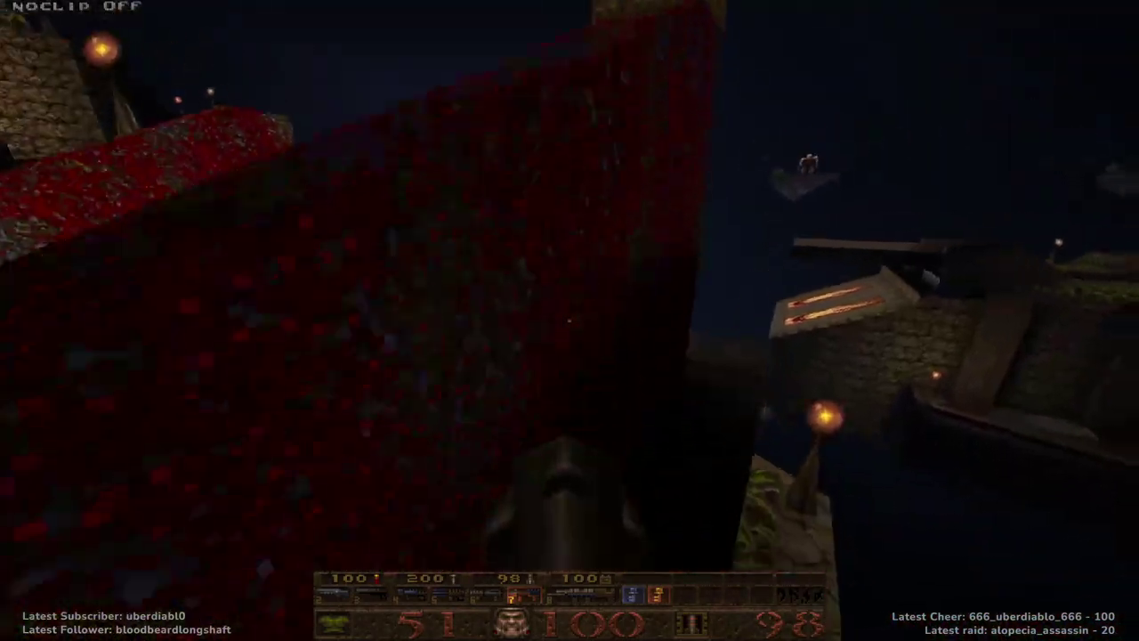
key("ctrl")
key("s")
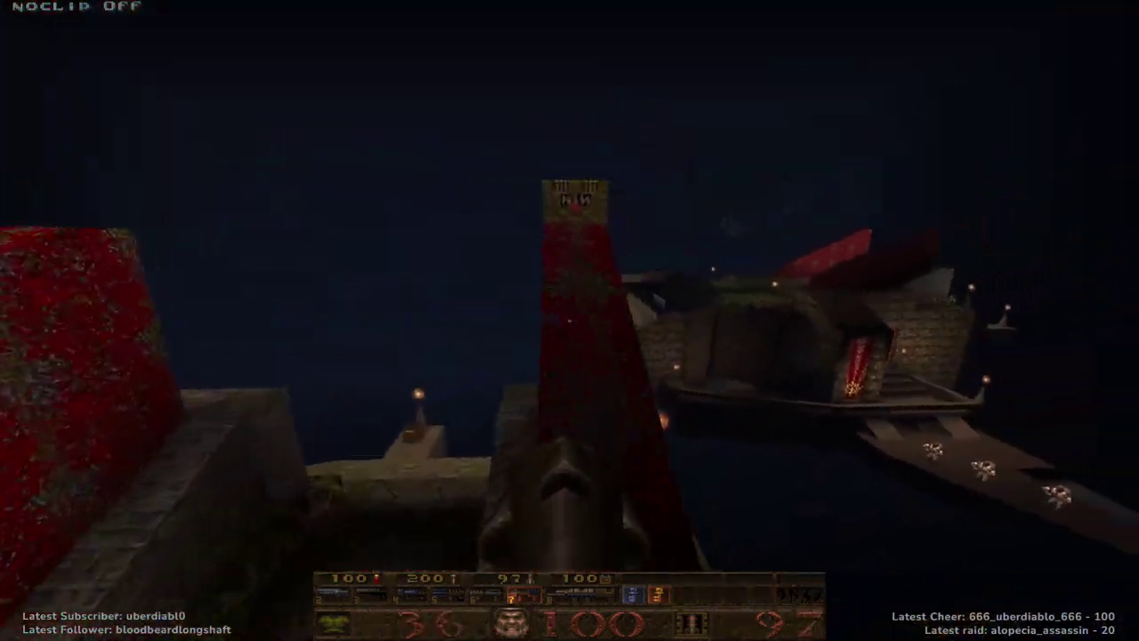
Kill the ogre on the moving platform with rockets, then board the platform from the red fin and collect its backpack.
key("w")
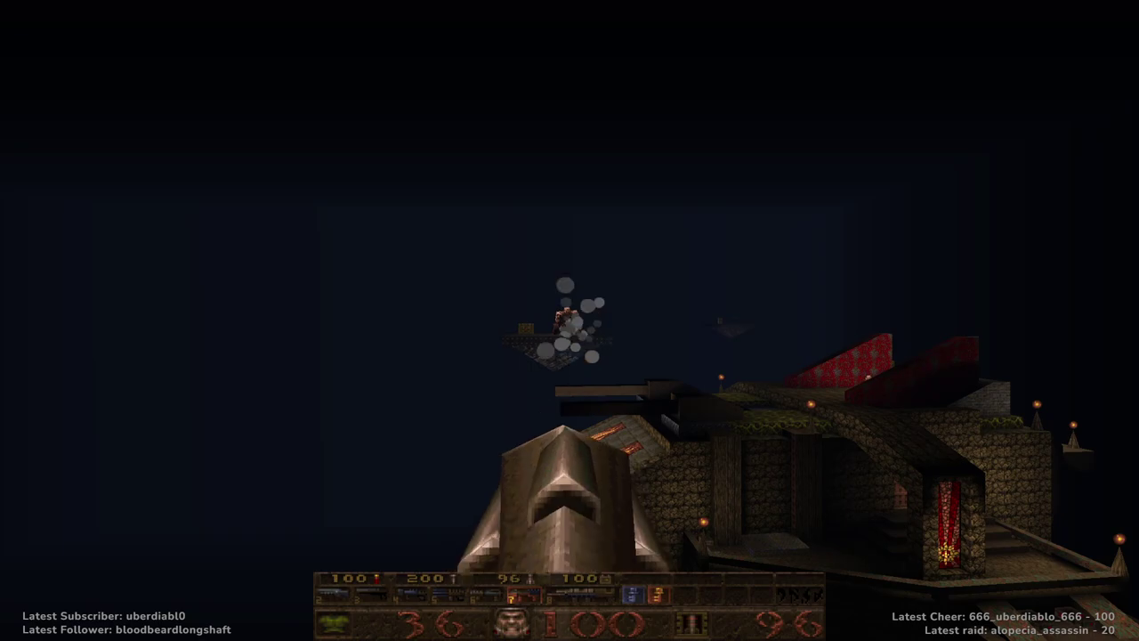
key("ctrl")
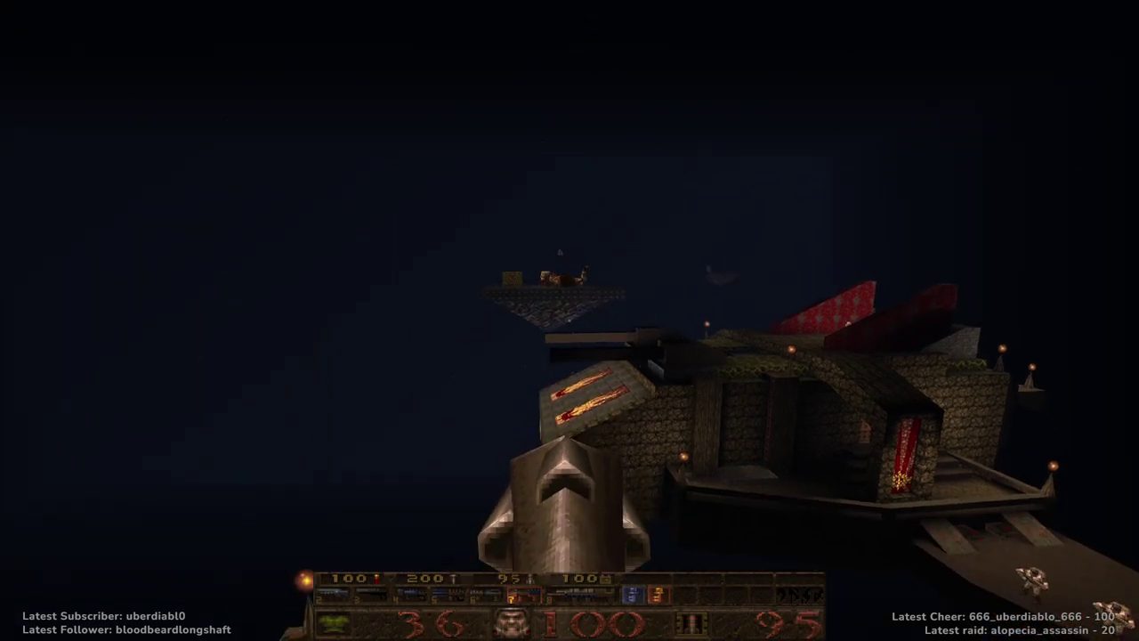
key("s")
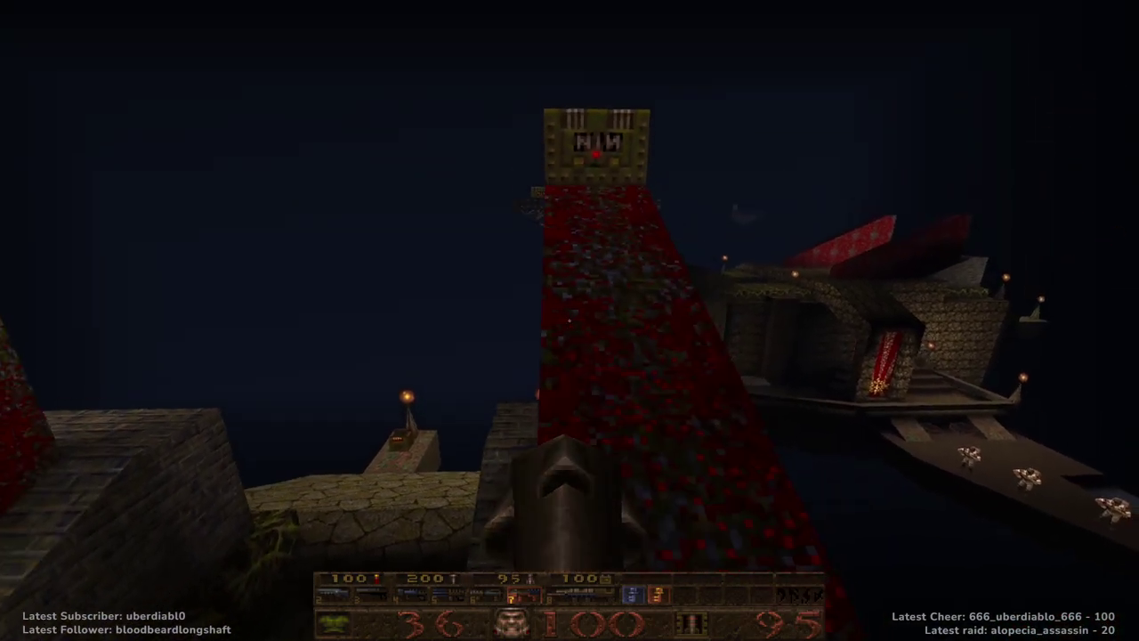
key("w")
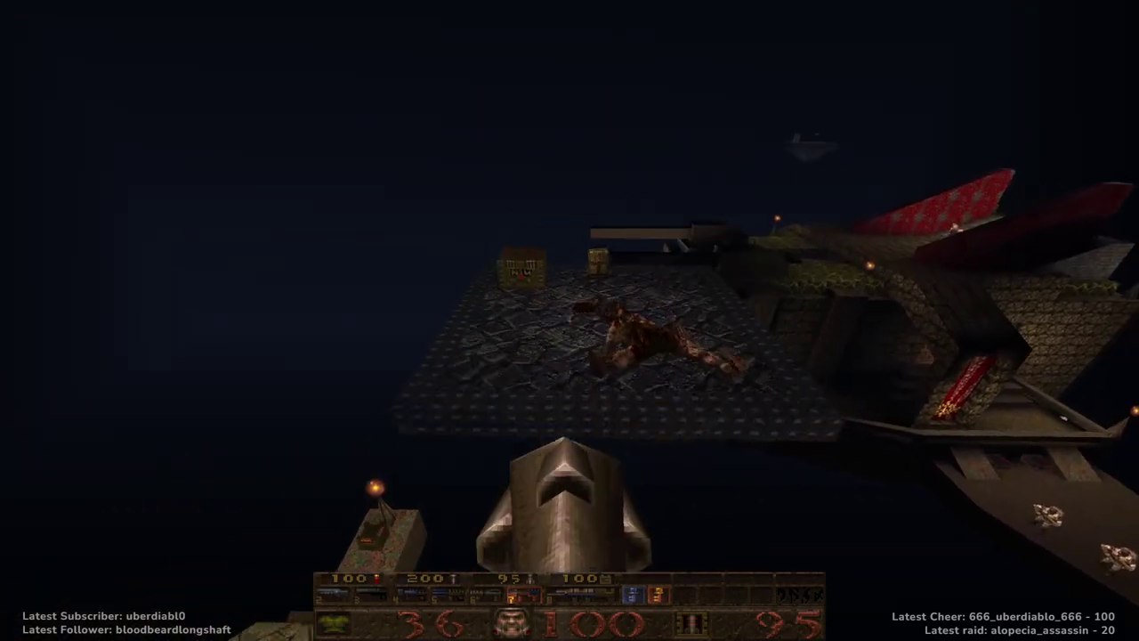
key("w")
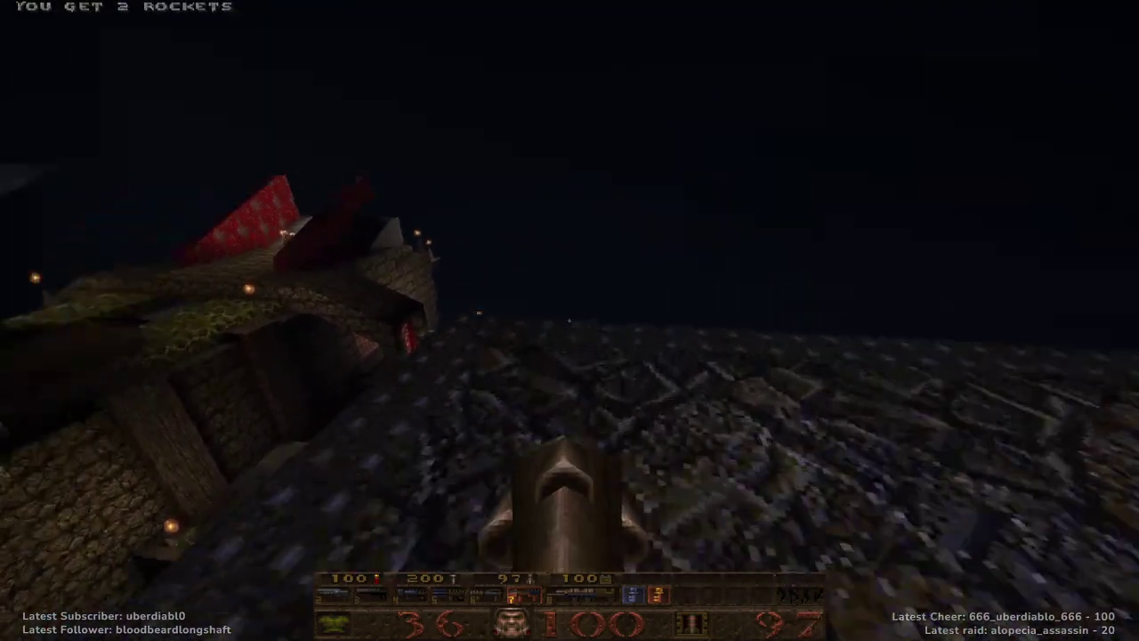
Set host_timescale to 5 in the console and ride the moving platform towards the secret platform.
key("grave")
type("host")
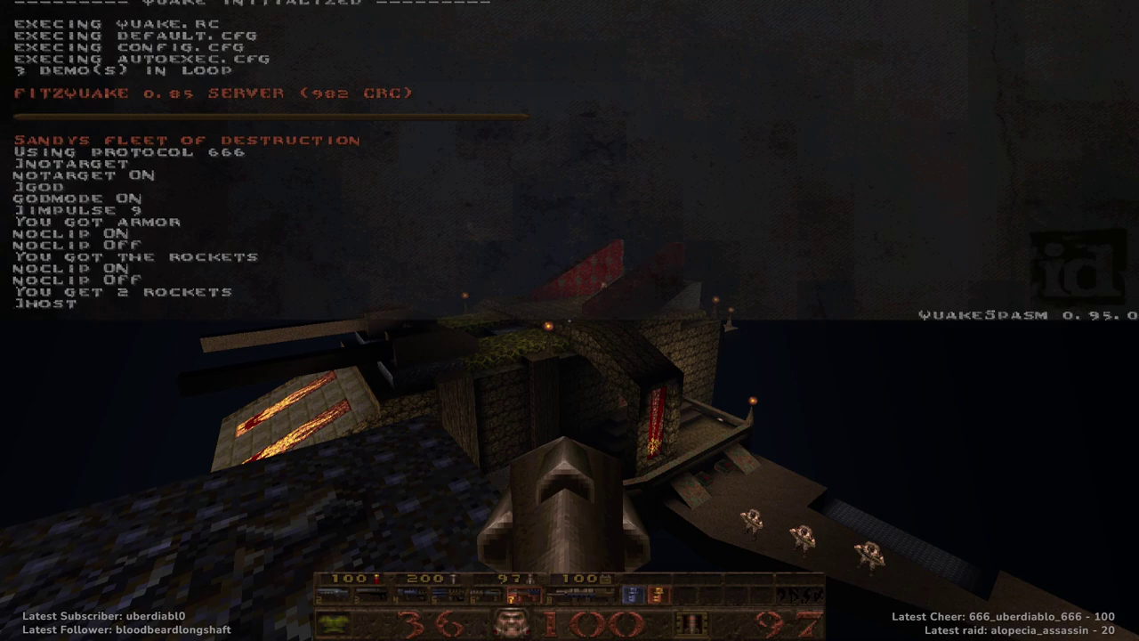
type("_timescale 5")
key("Return")
key("grave")
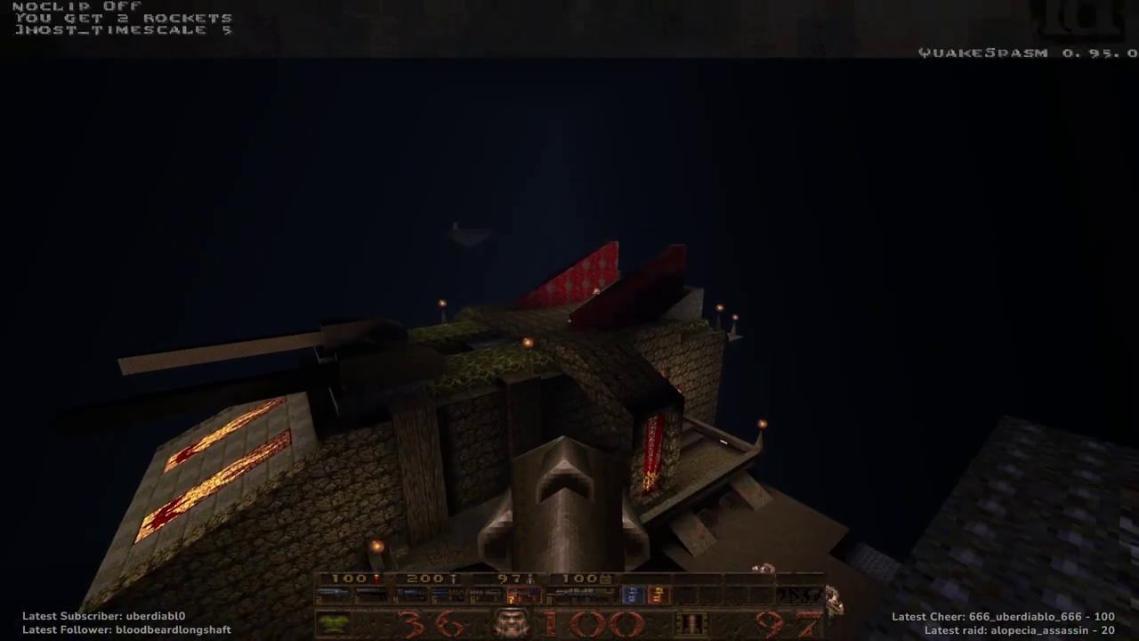
key("w")
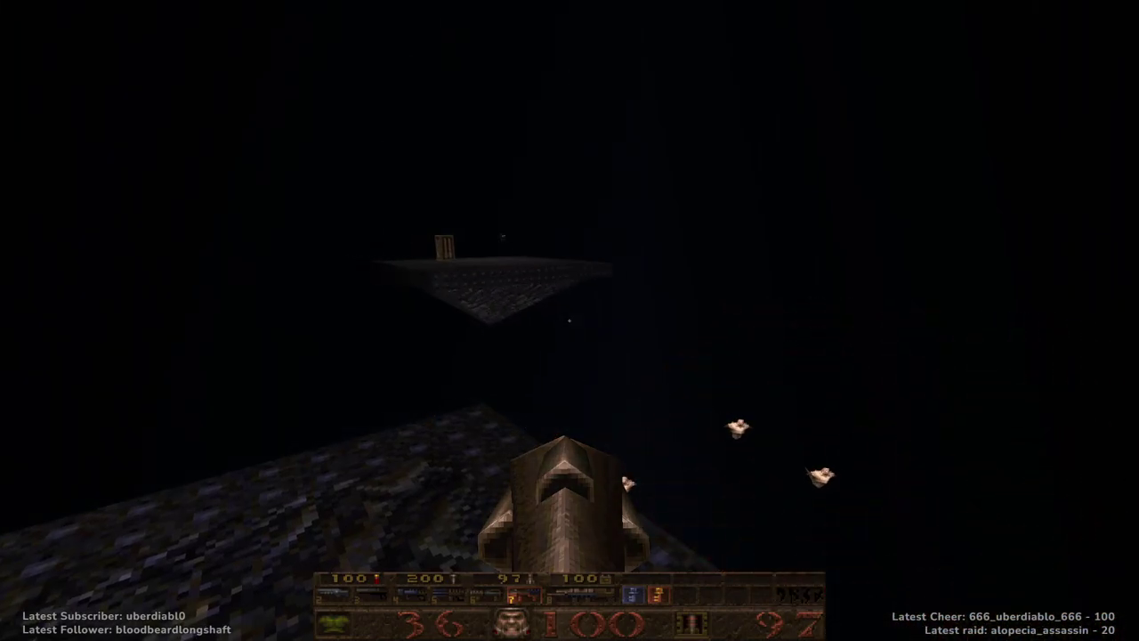
Set host_timescale to 0 in the console and cross to the secret platform to collect the grenade launcher.
key("grave")
key("Up")
key("BackSpace")
type("1")
key("Return")
key("grave")
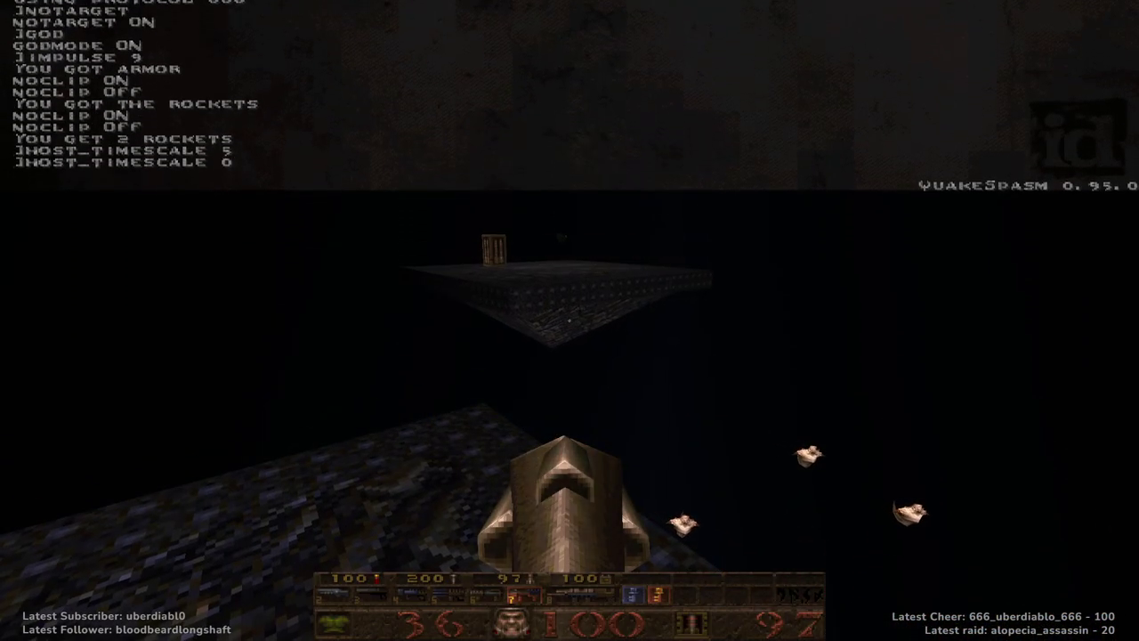
key("w")
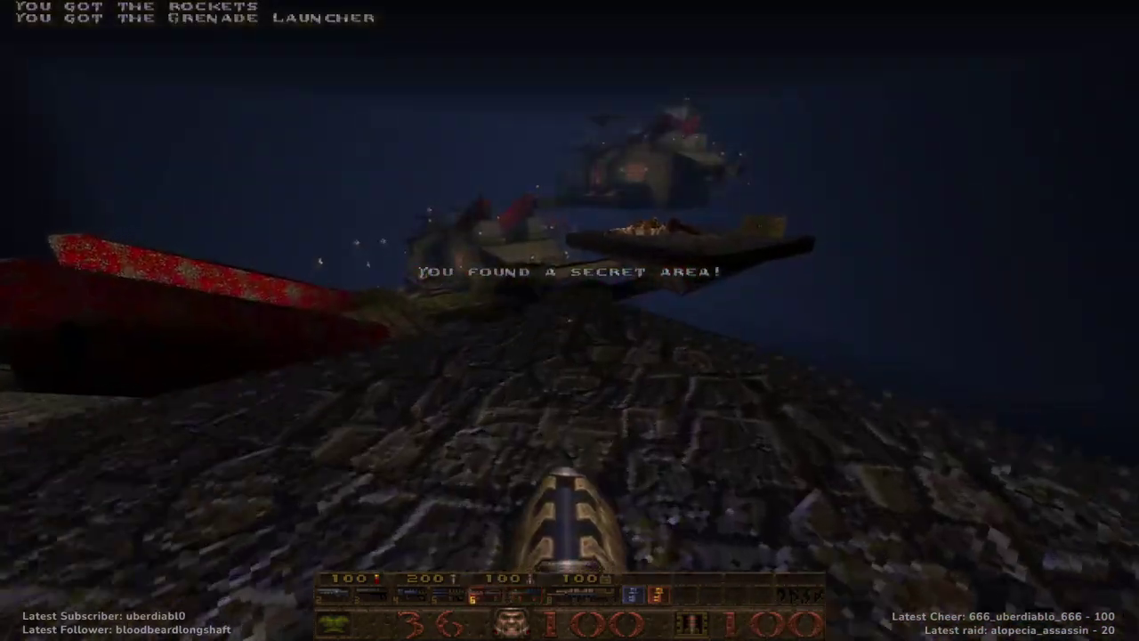
Switch to the rocket launcher, return to the ship and test the route below its hull to the red armor secret.
key("7")
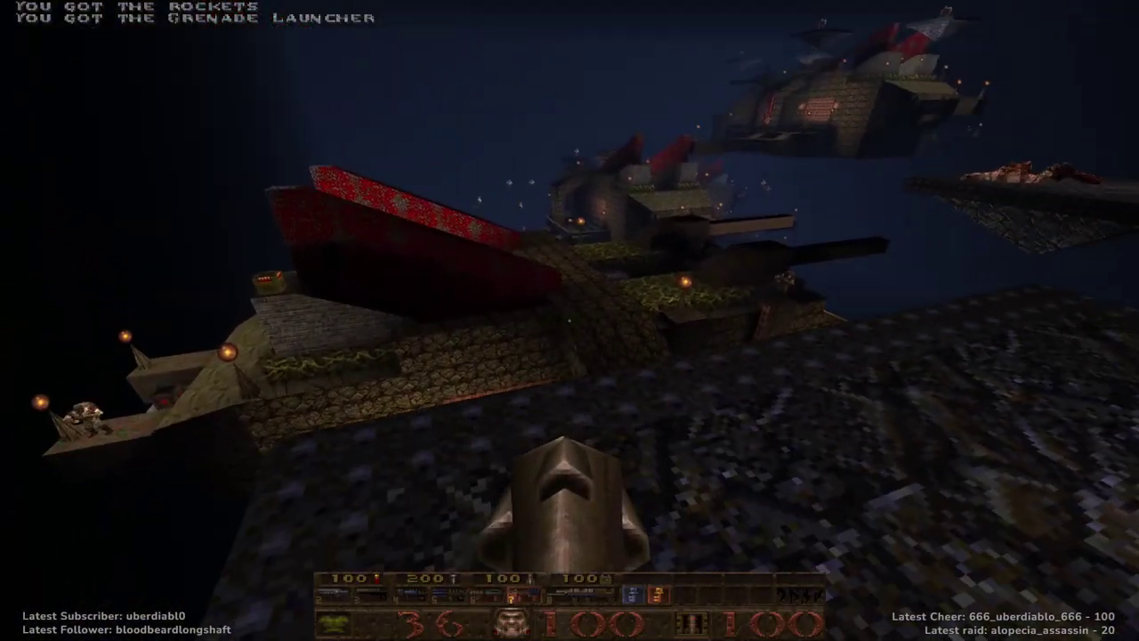
key("w")
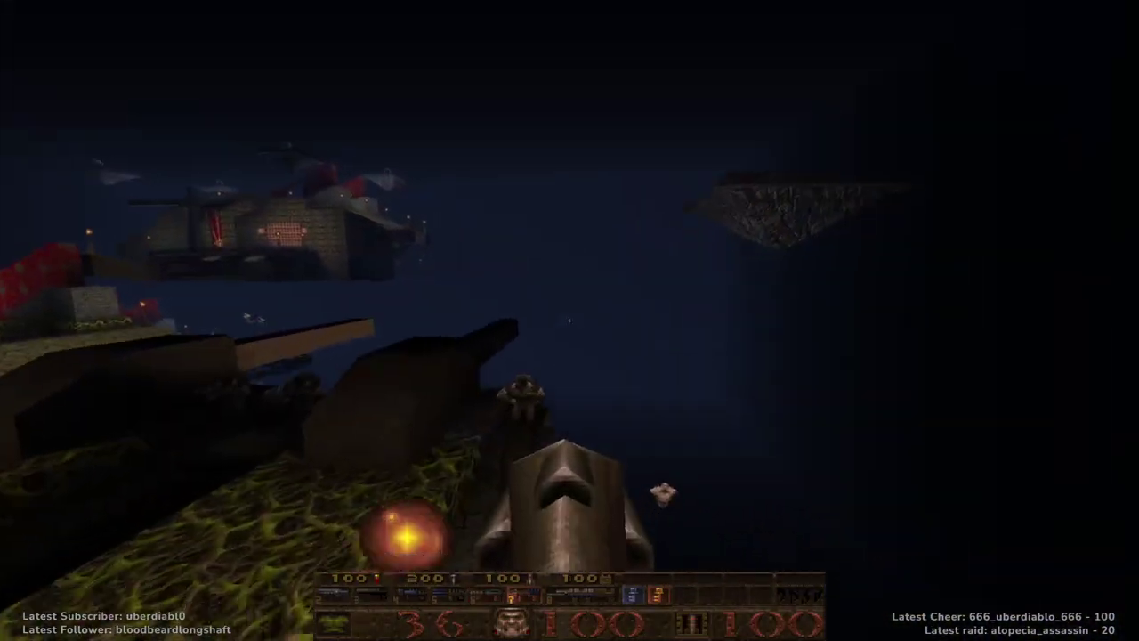
key("w")
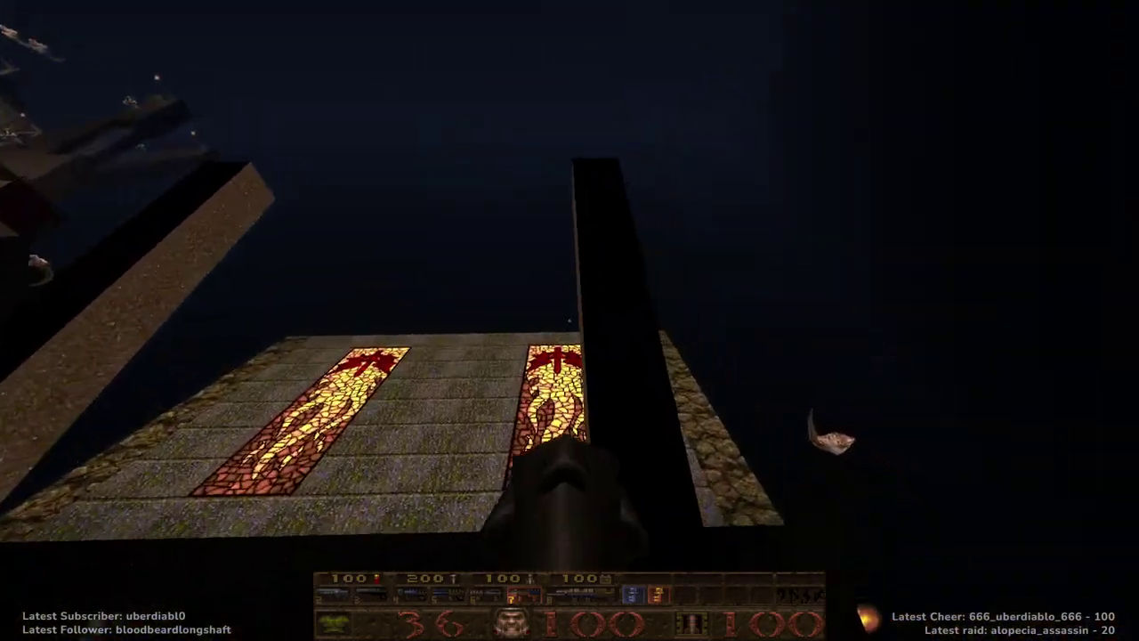
key("w")
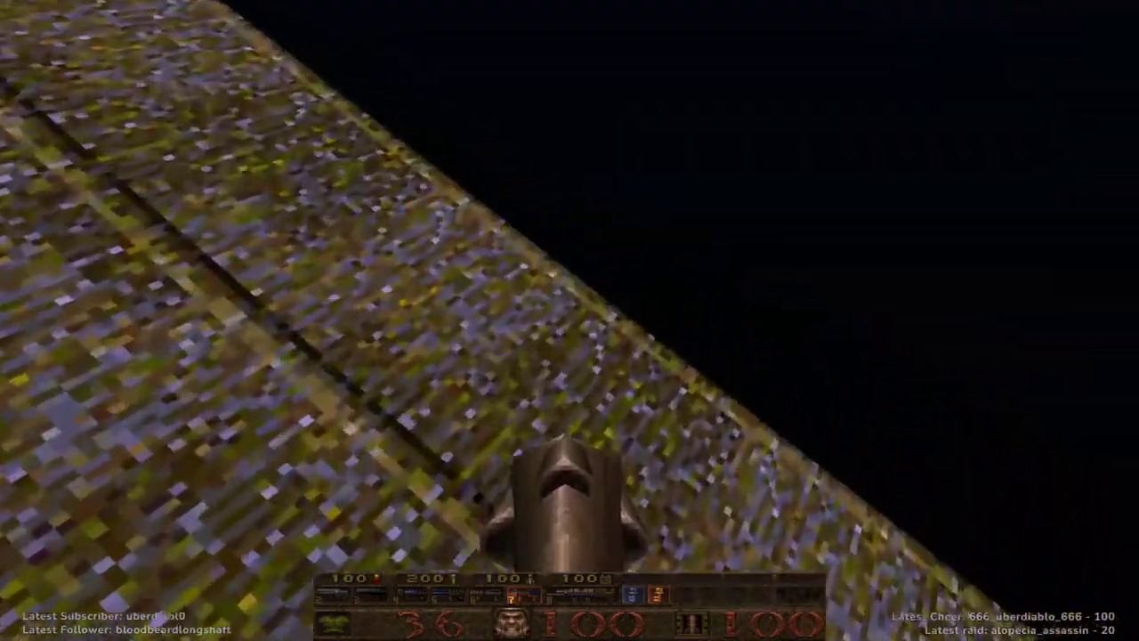
key("w")
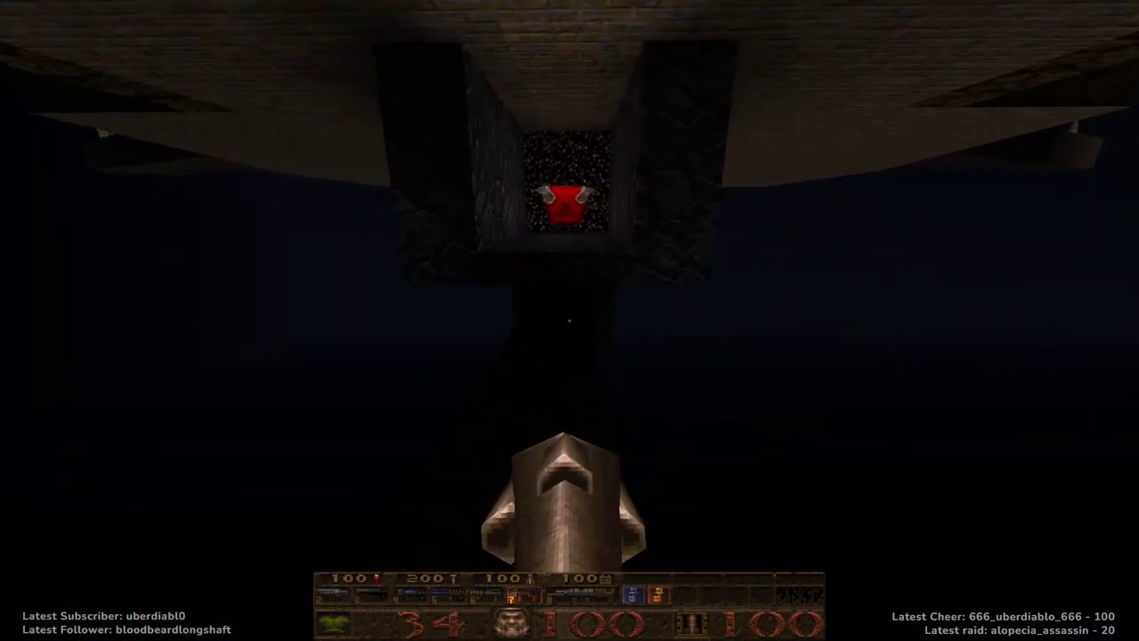
key("w")
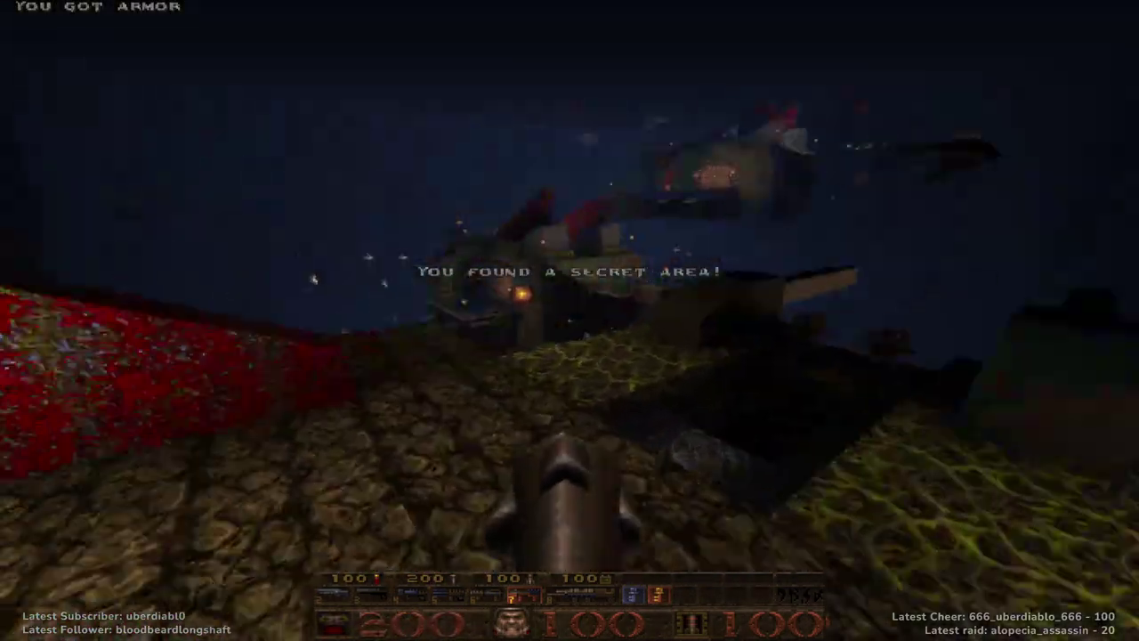
Check the level statistics, then run from the armor secret to the ship's silver-key door and through the interior past the knights.
key("Tab")
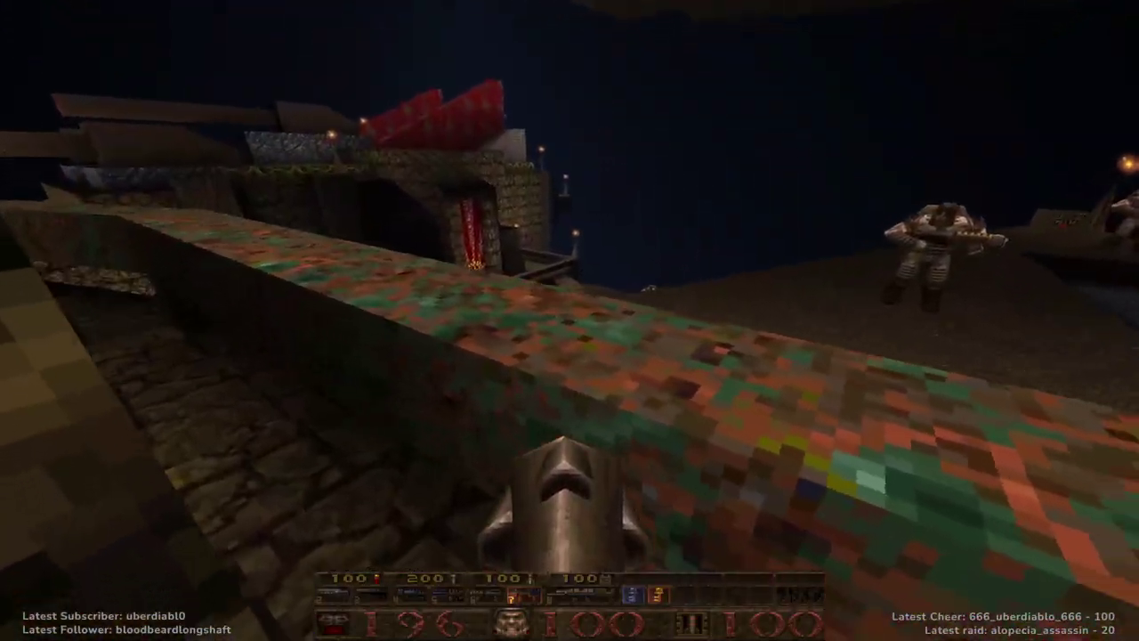
key("w")
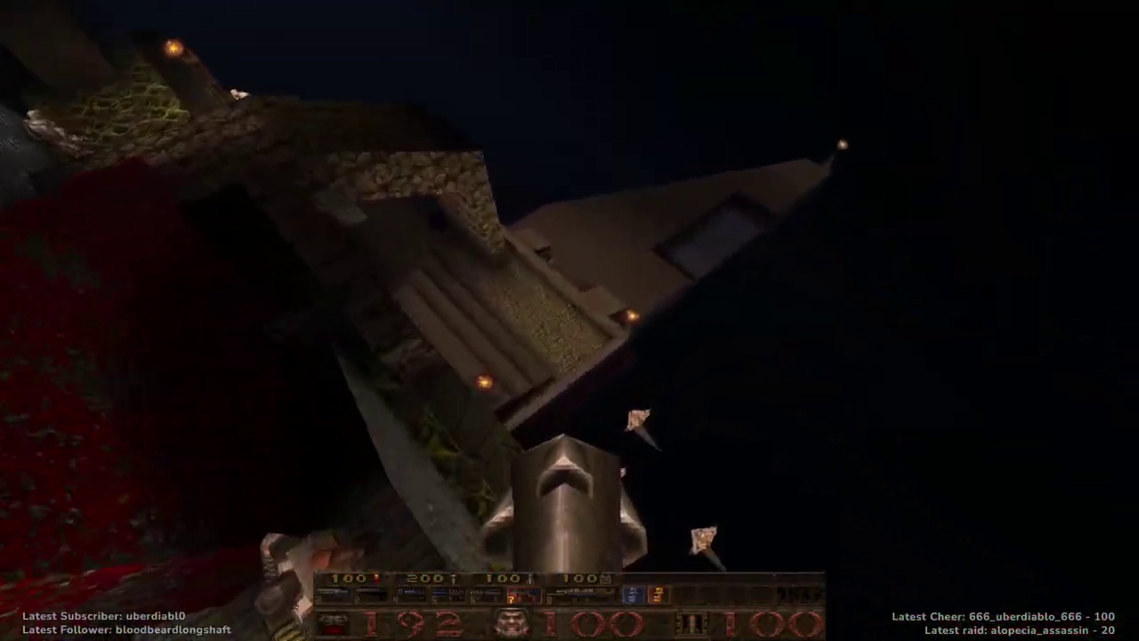
key("w")
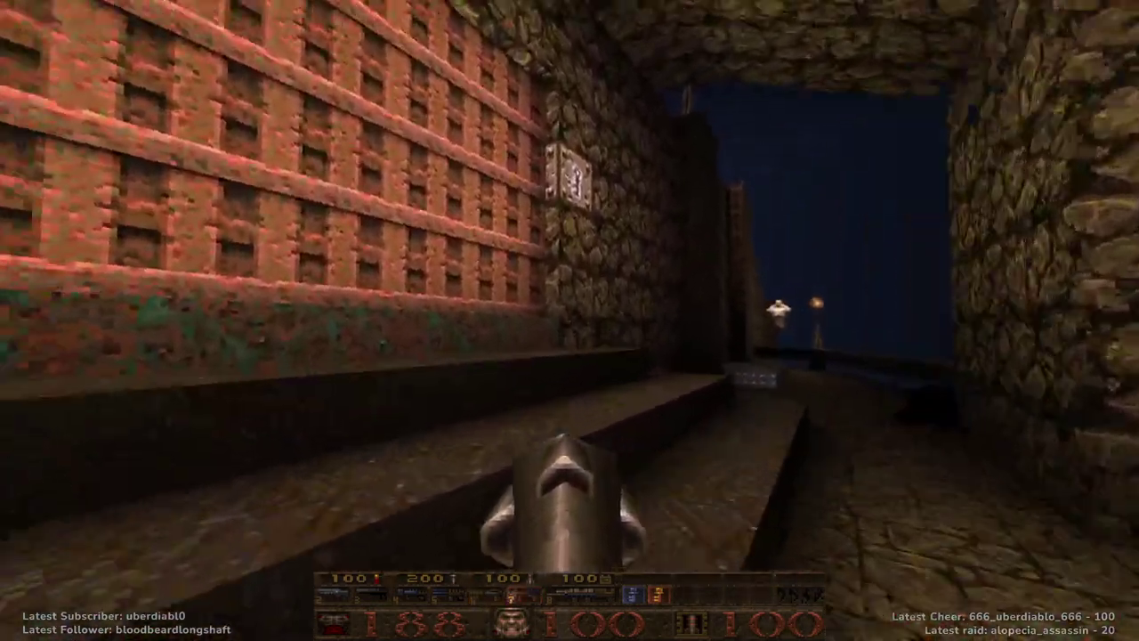
key("a")
key("d")
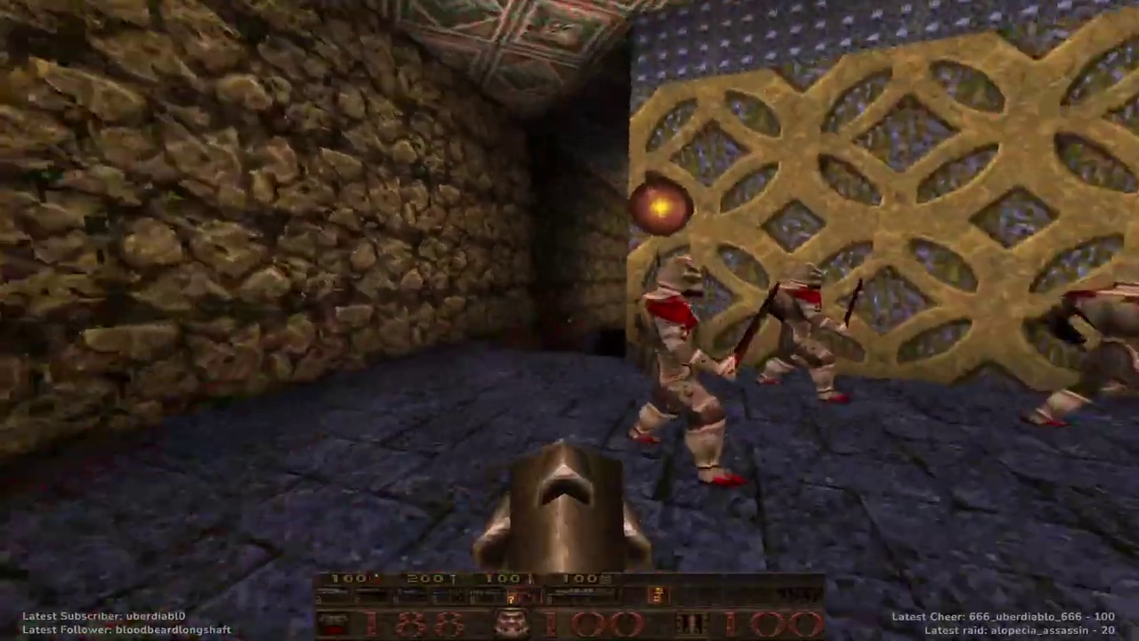
key("a")
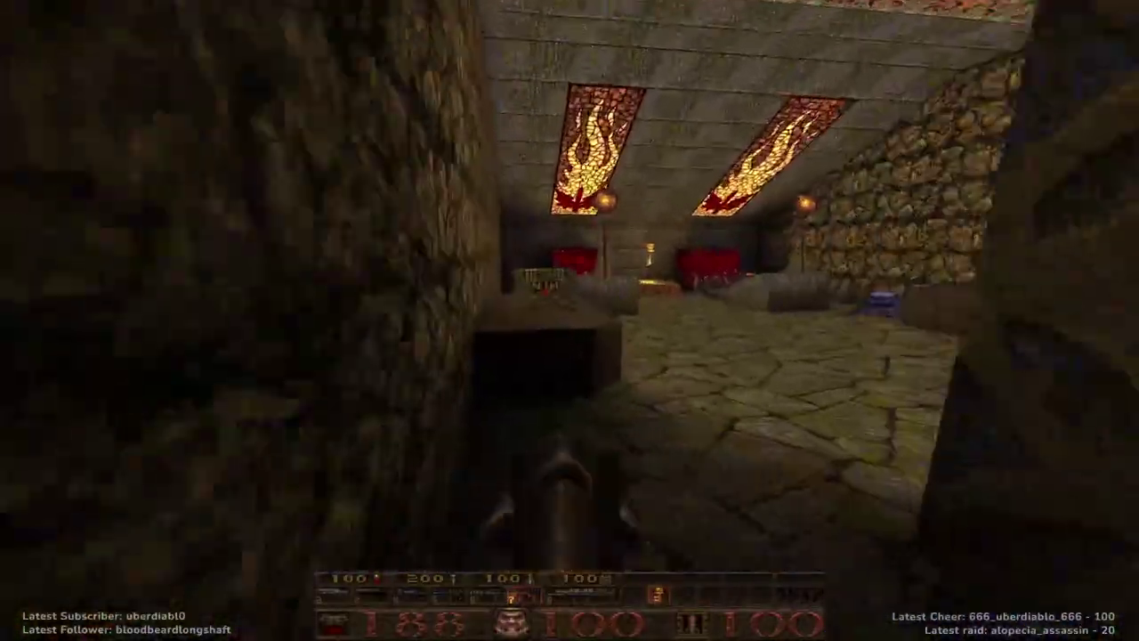
key("d")
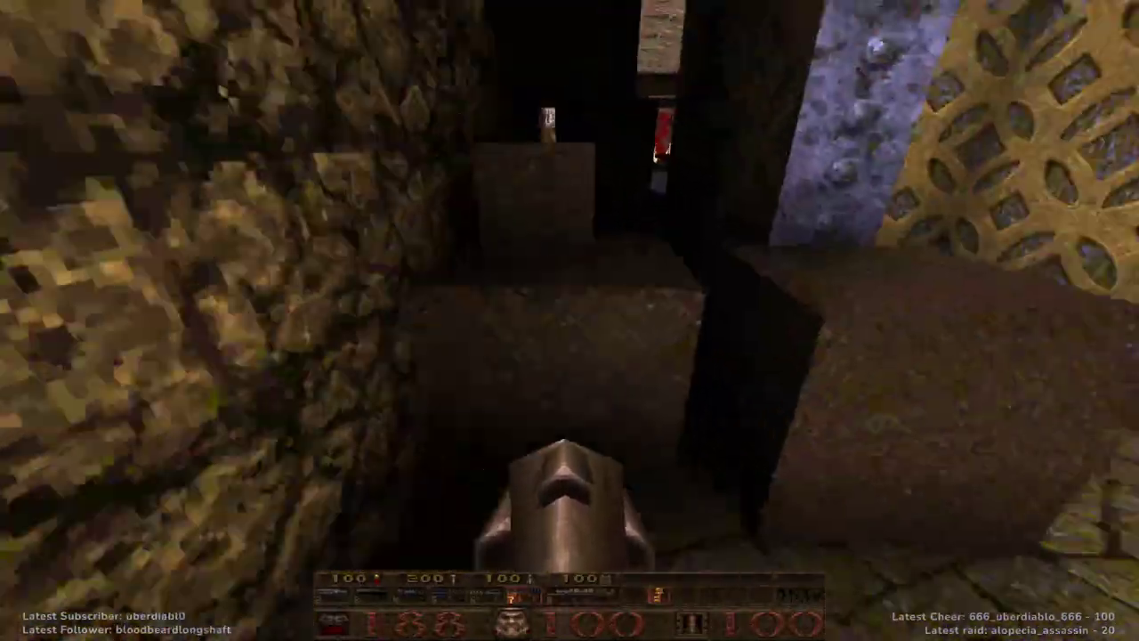
Rocket-jump to the sloped bow roof, cross the red fin to the next ship and open its gold-key door.
key("ctrl")
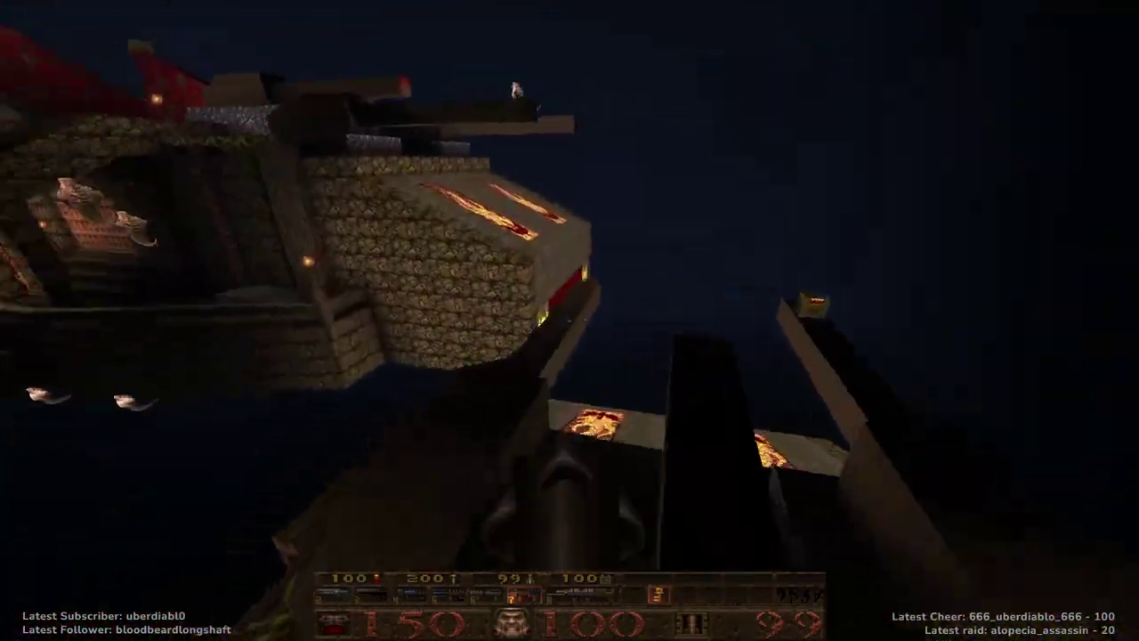
key("w")
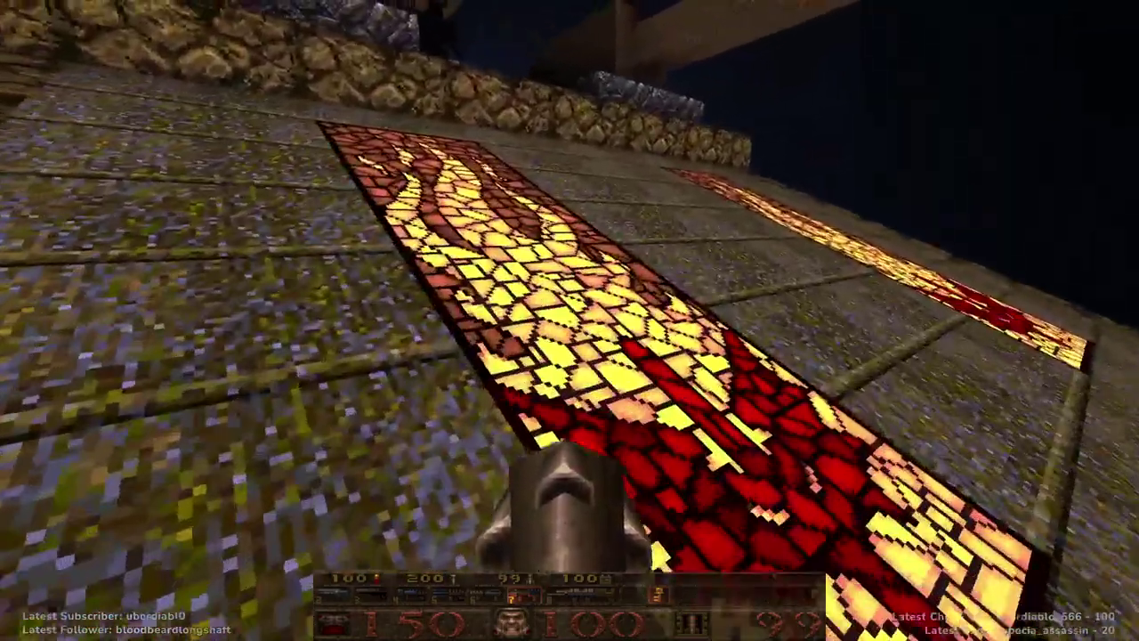
key("w")
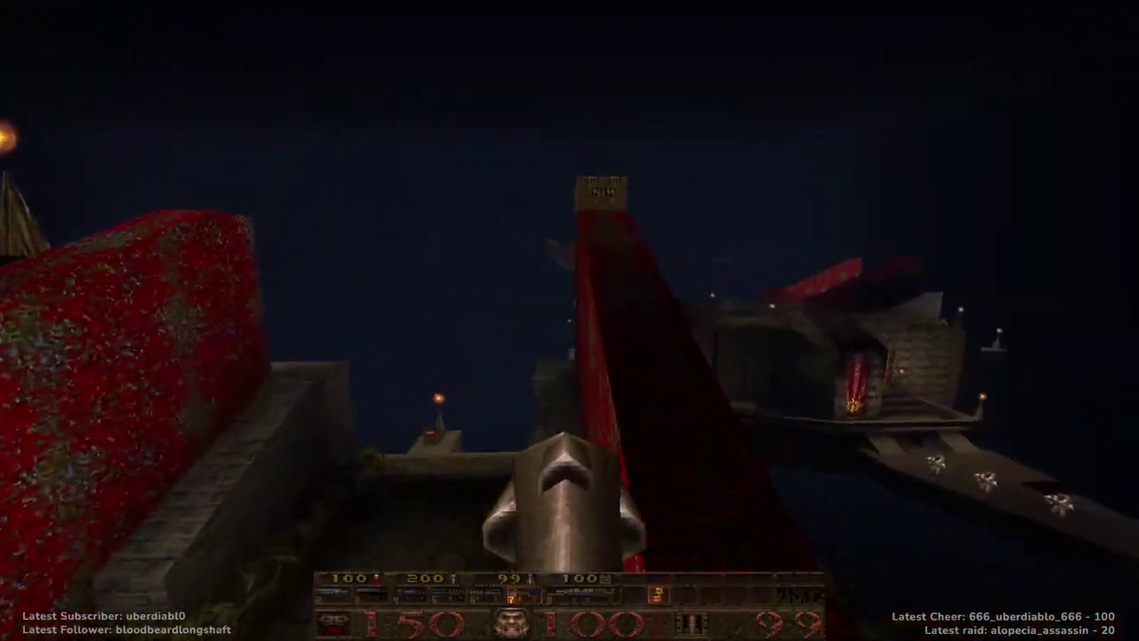
key("w")
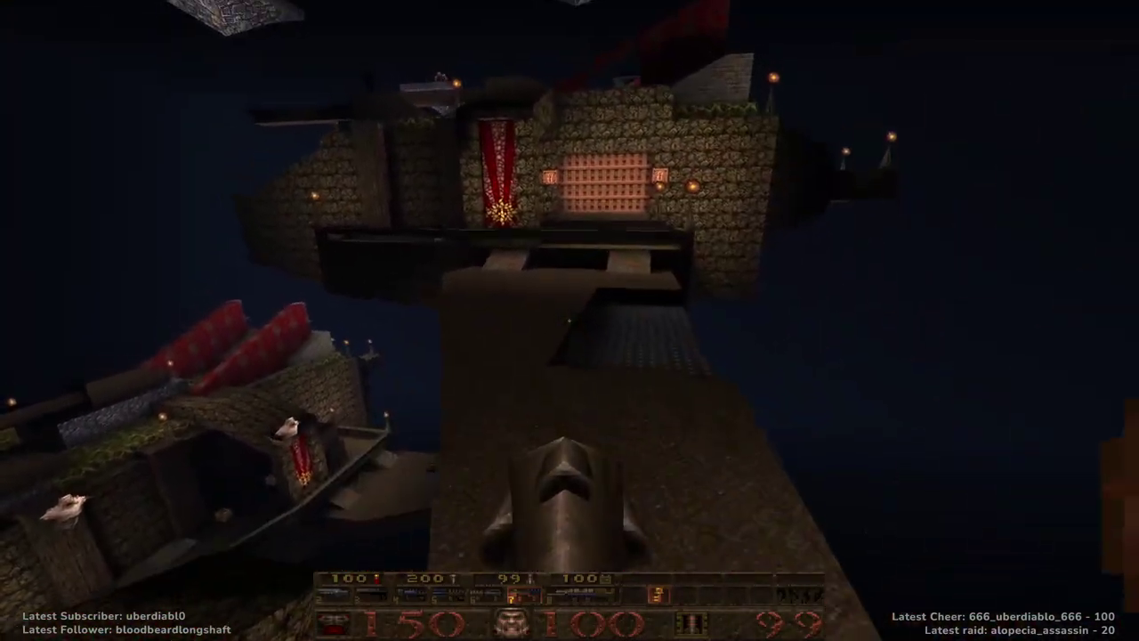
key("w")
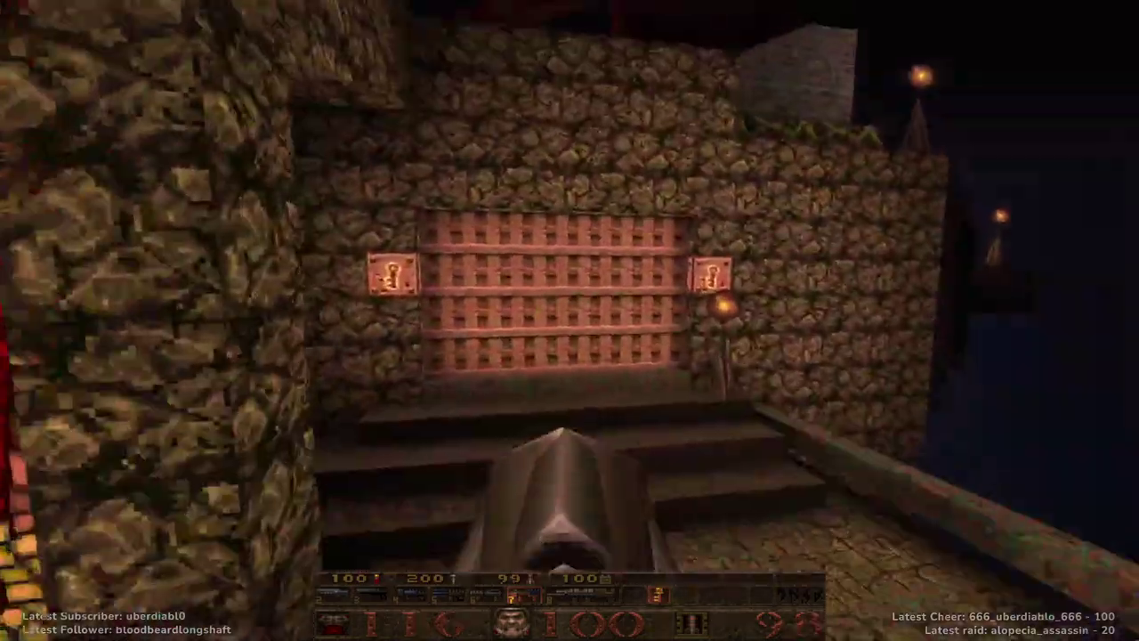
Pass through the gold-key ship's interior, climb its red fin and reach the wing secret to collect the rockets and Quad Damage.
key("w")
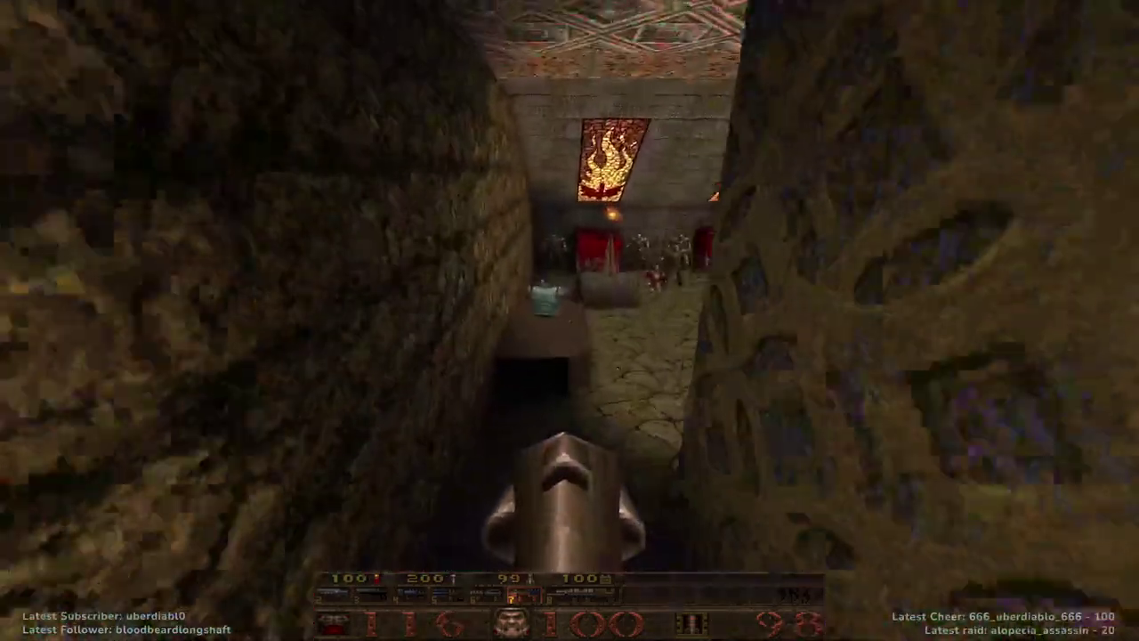
key("w")
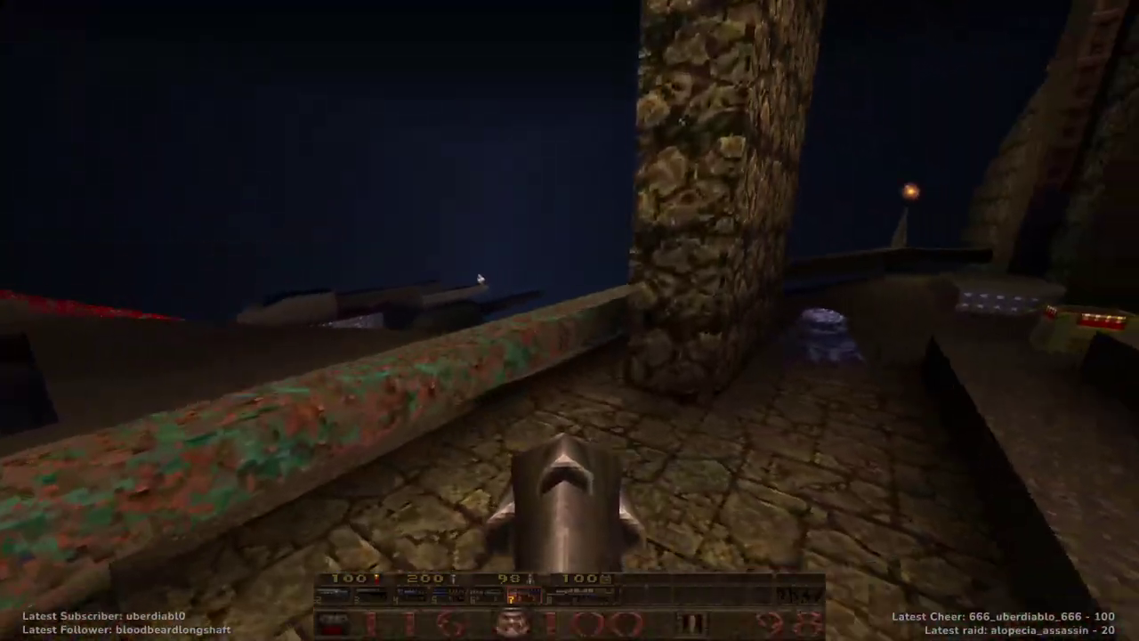
key("w")
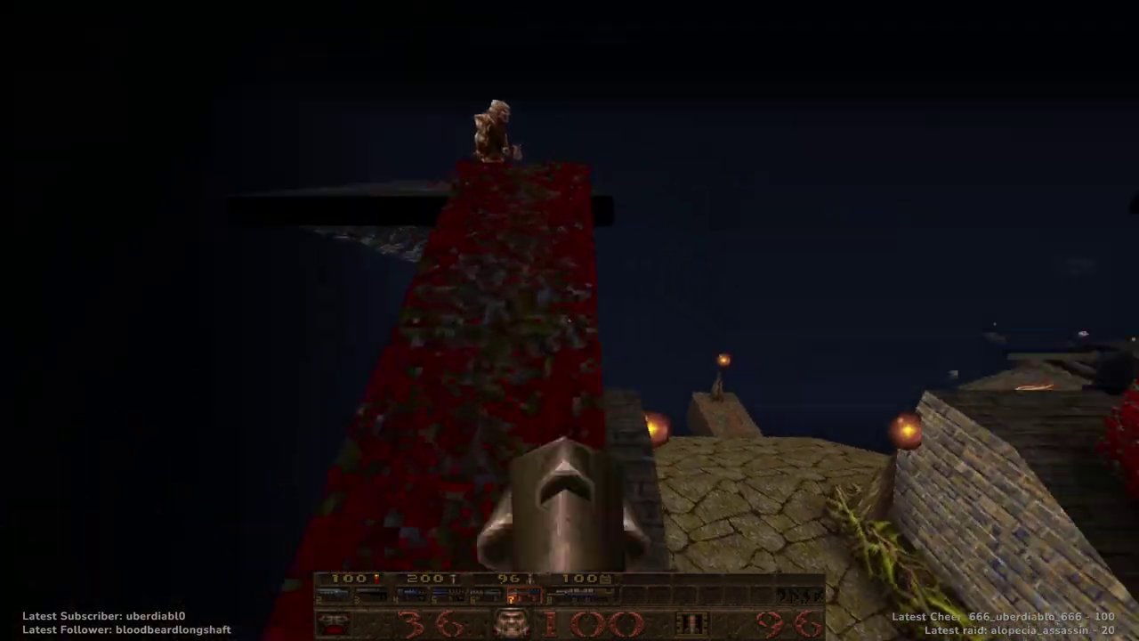
key("w")
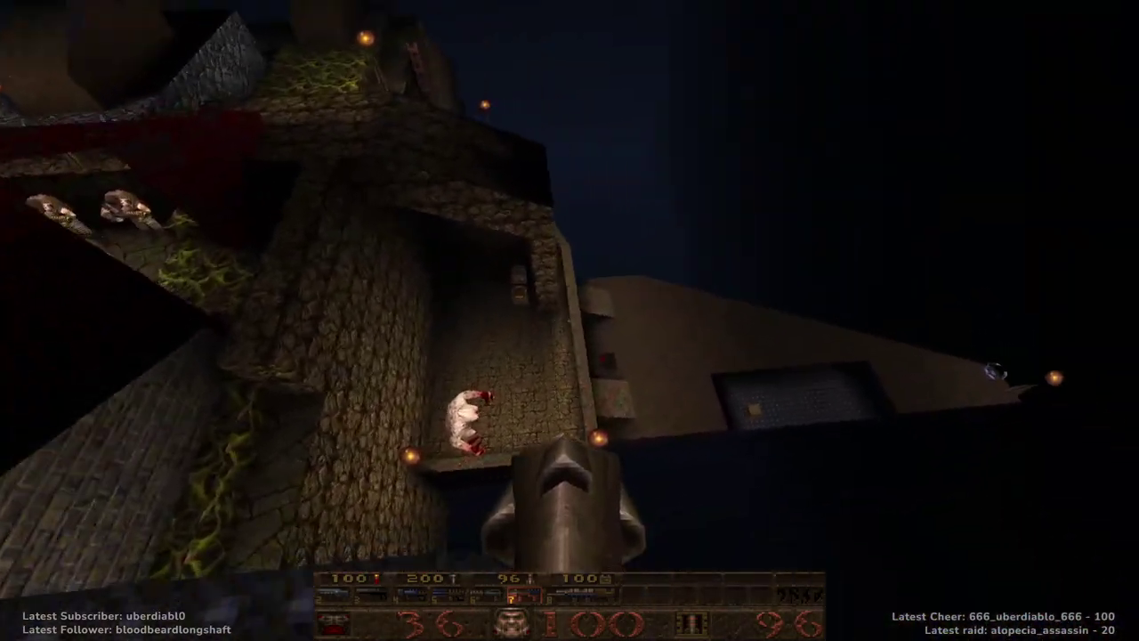
key("w")
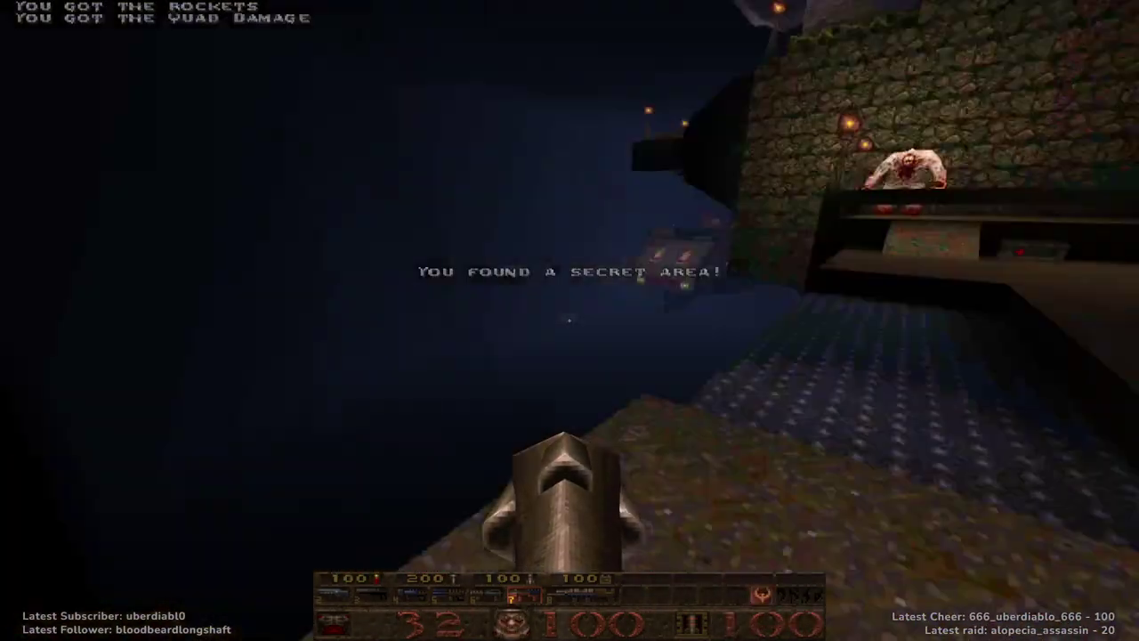
Rocket-jump repeatedly across the fleet with Quad Damage and reach the level exit.
key("w")
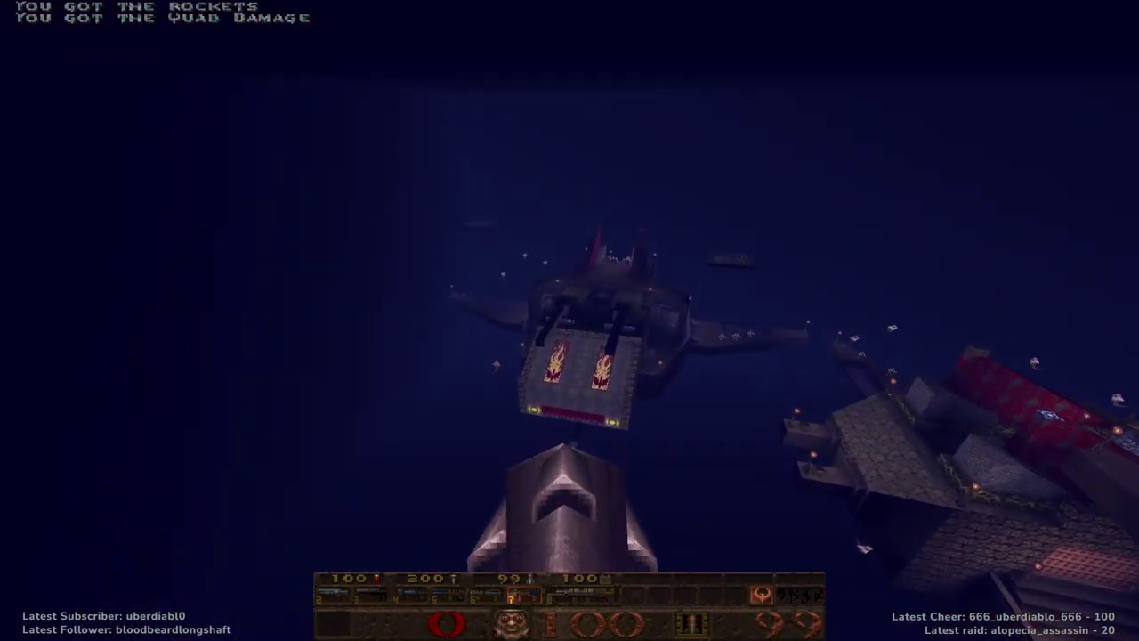
key("ctrl")
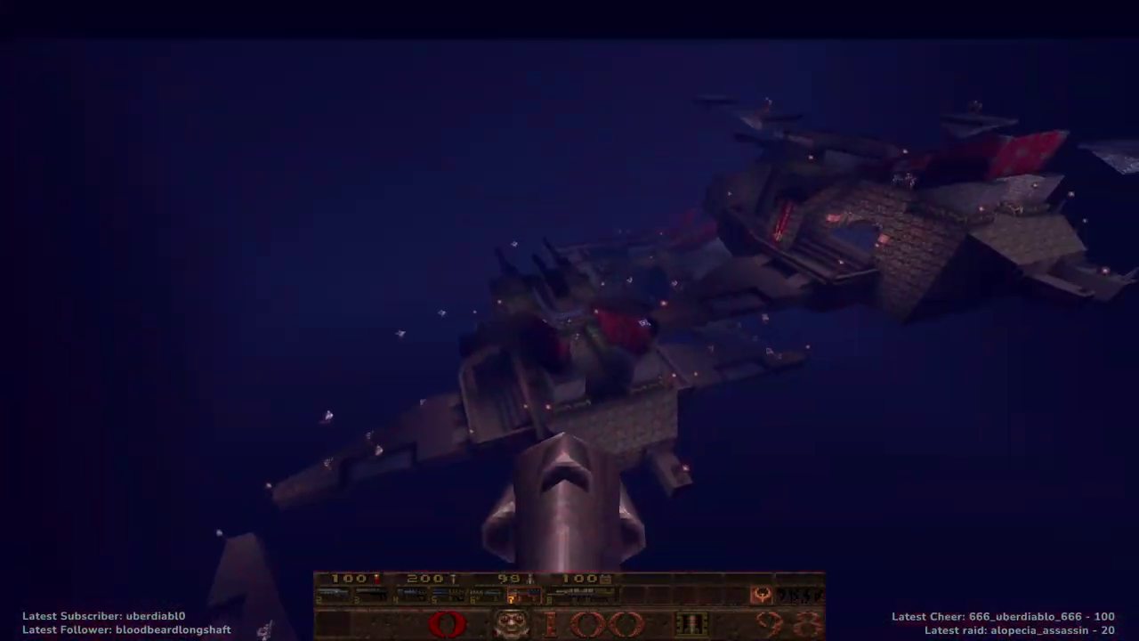
key("ctrl")
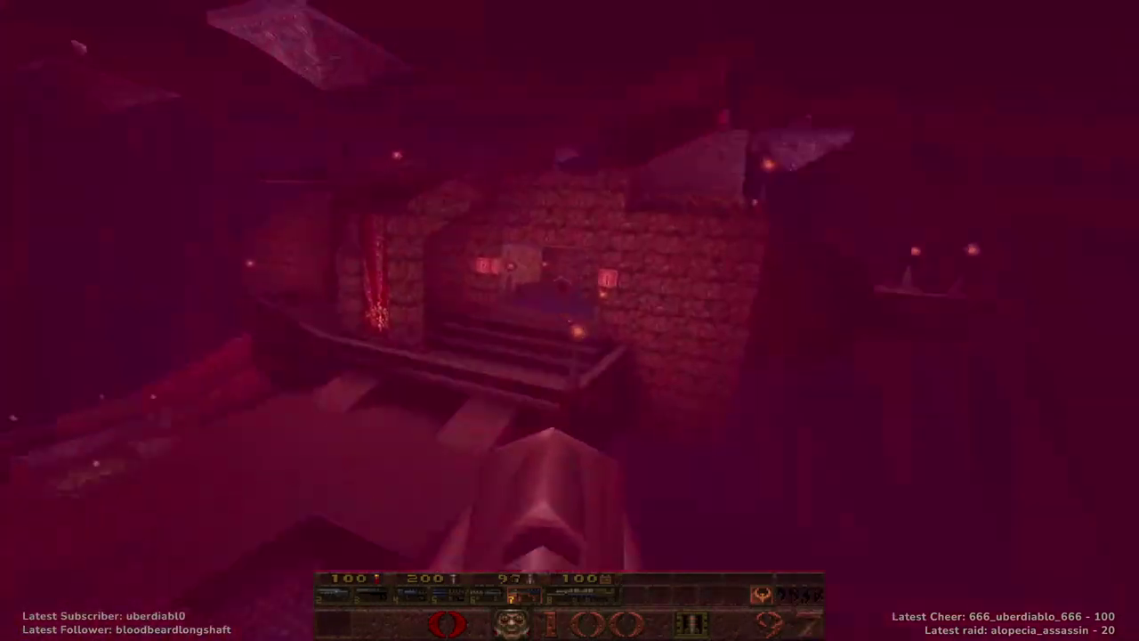
key("ctrl")
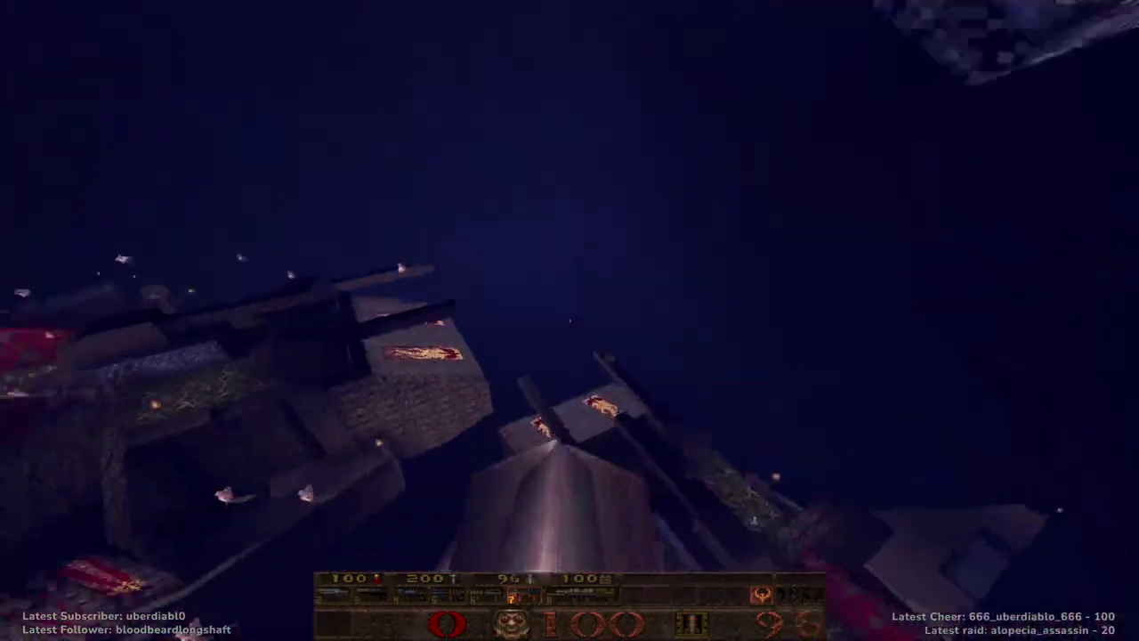
key("ctrl")
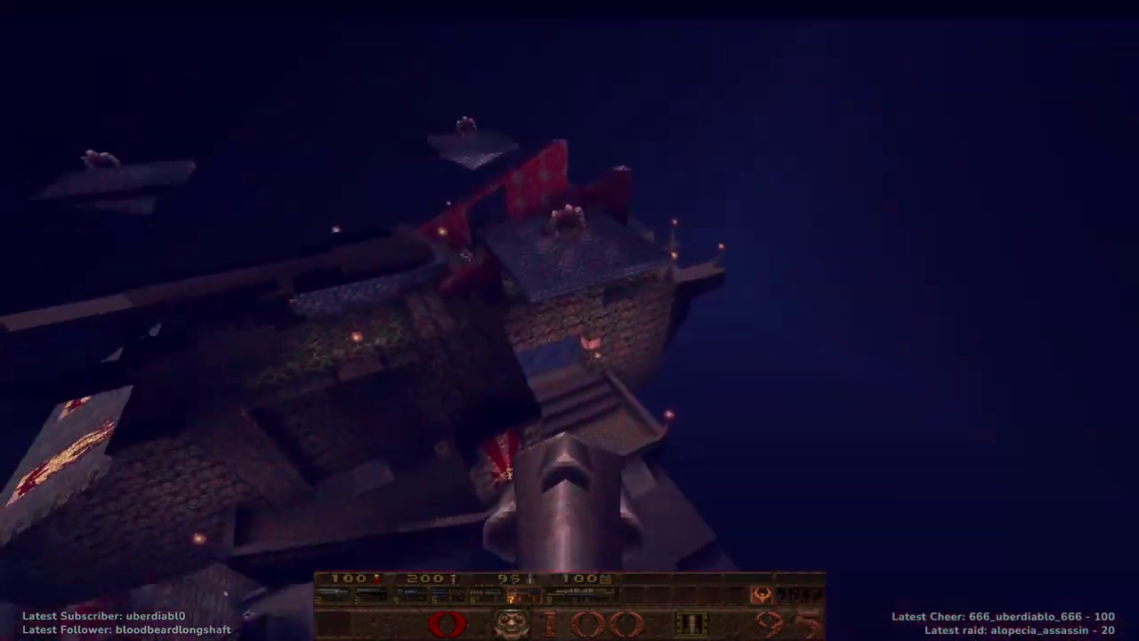
key("ctrl")
key("ctrl")
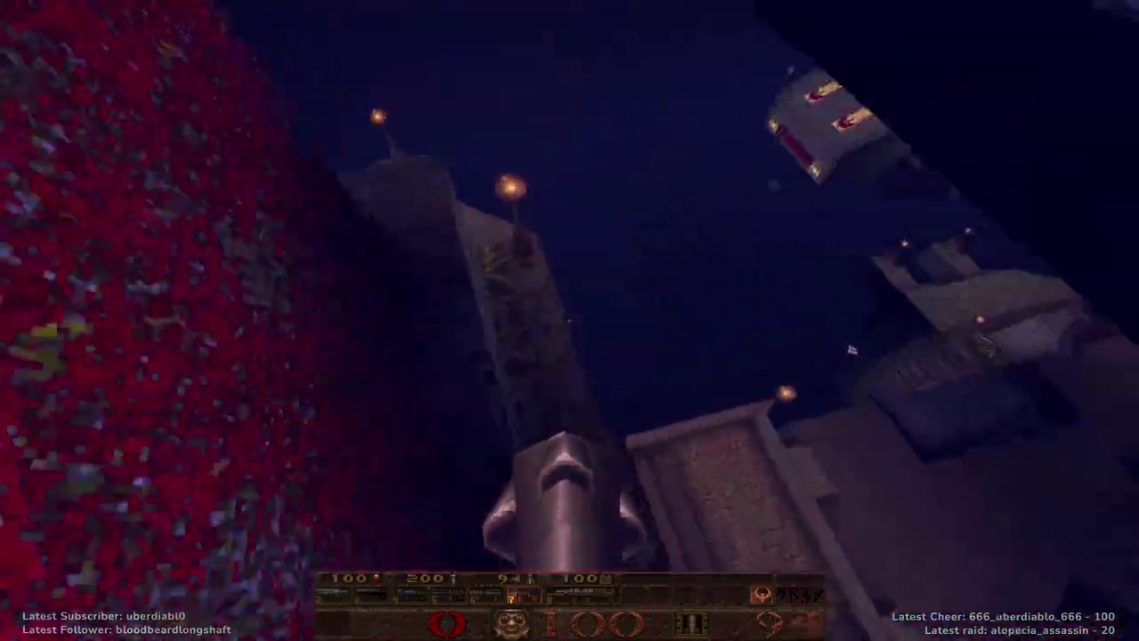
key("ctrl")
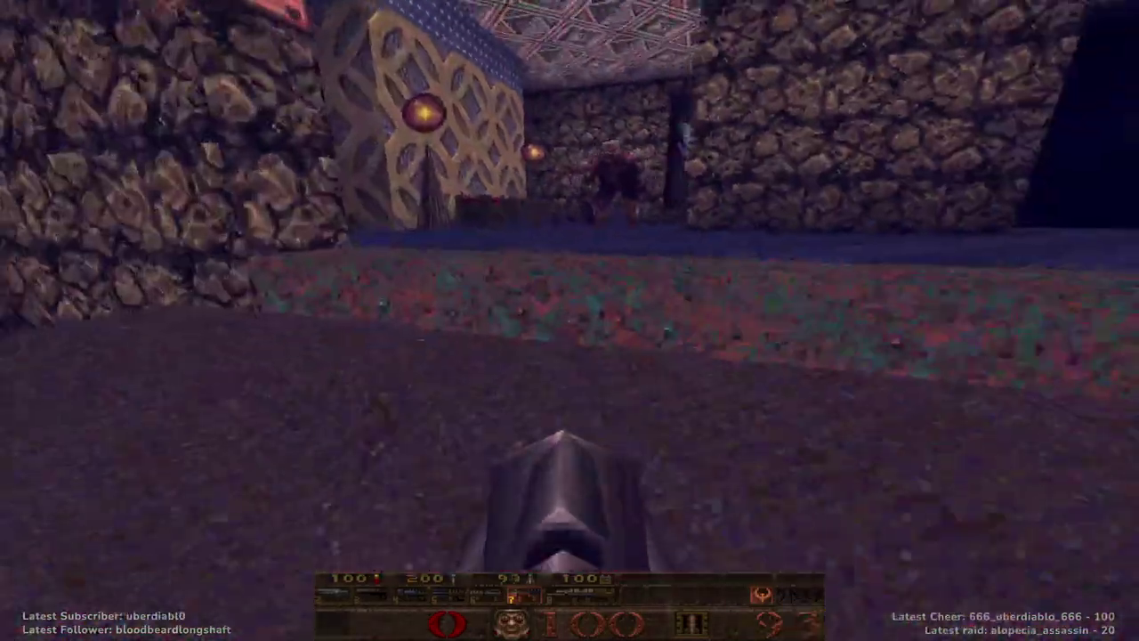
key("ctrl")
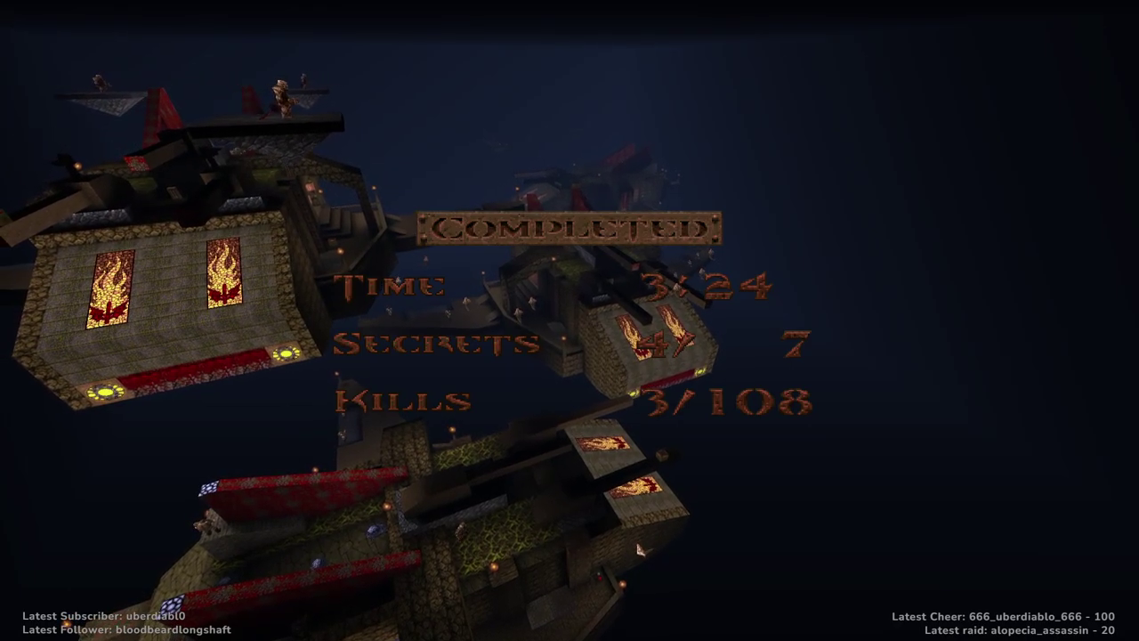
Dismiss the level completion screen, open the game's main menu and switch back to the TrenchBroom editor.
left_click(638, 548)
key("Escape")
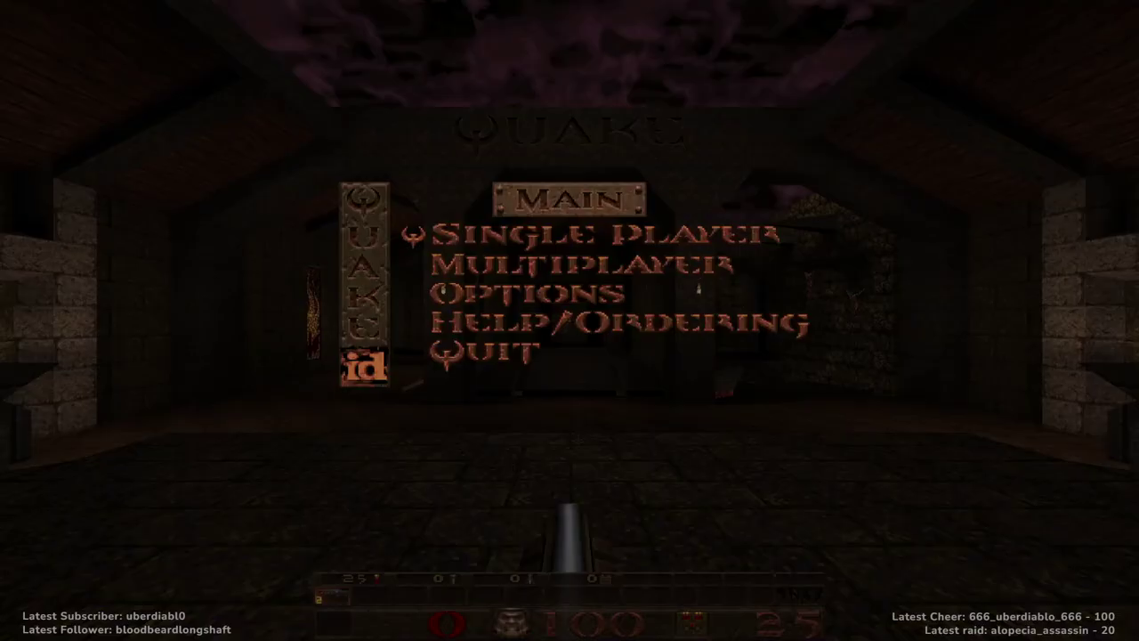
key("alt+Tab")
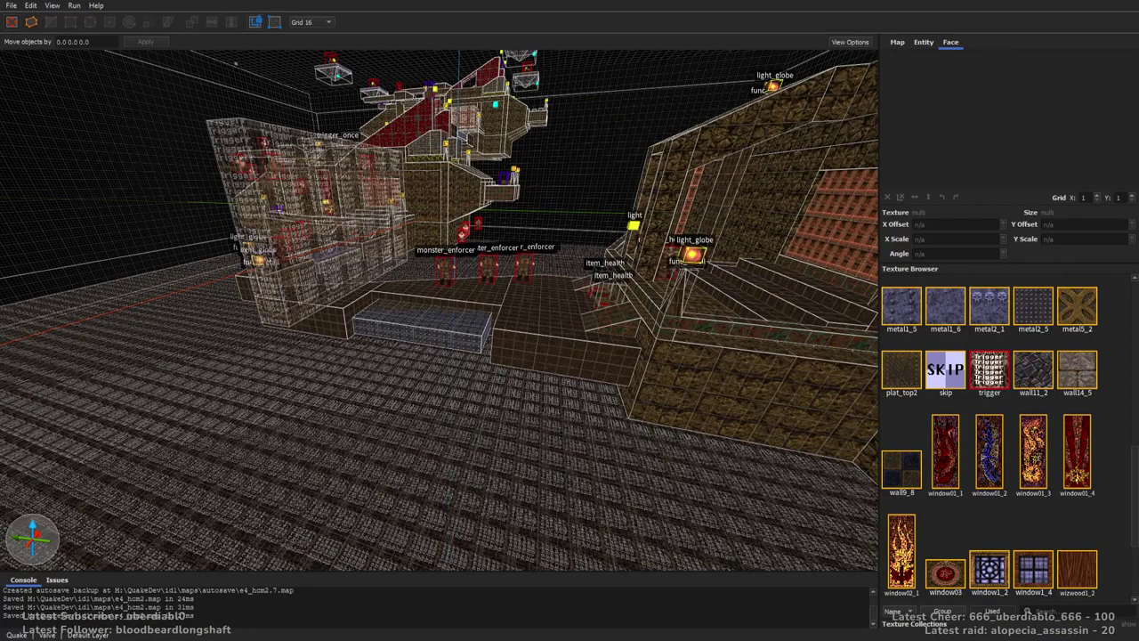
Set the speed of the func_train platform carrying the ogre and the item_spikes box to 100.
key("w")
right_click_drag(650, 190, 434, 420)
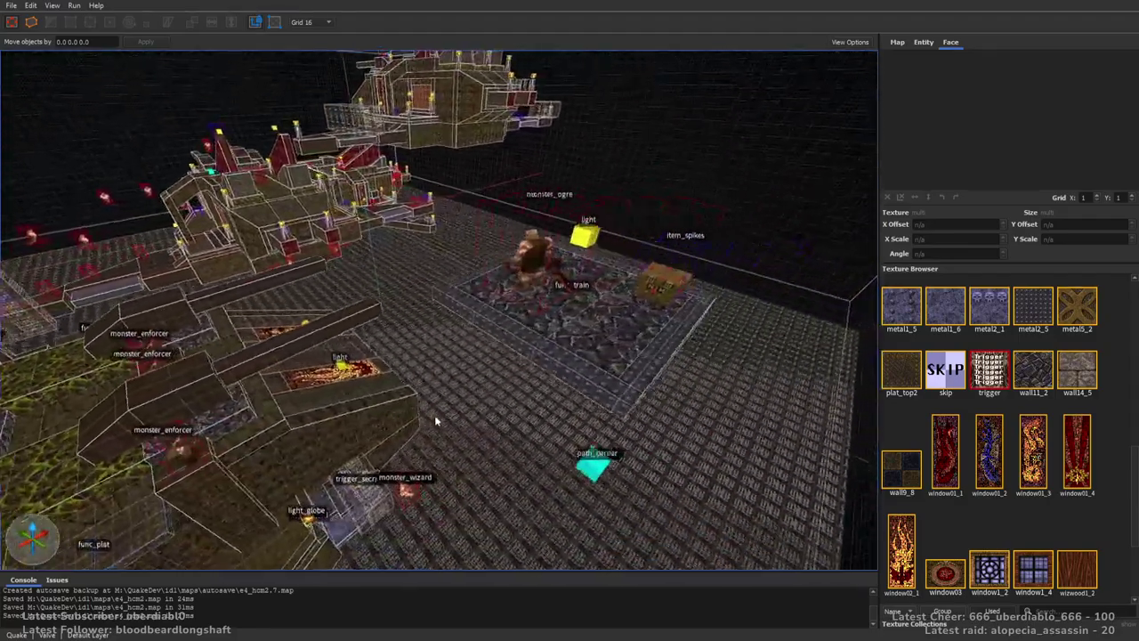
left_click(538, 349)
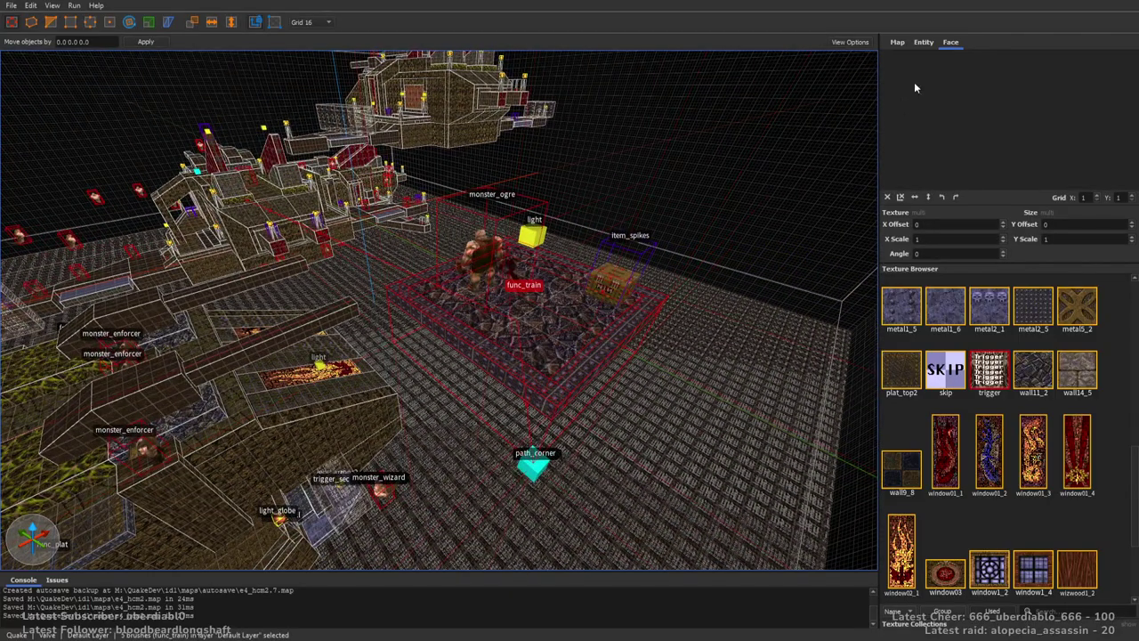
left_click(923, 43)
left_click(937, 109)
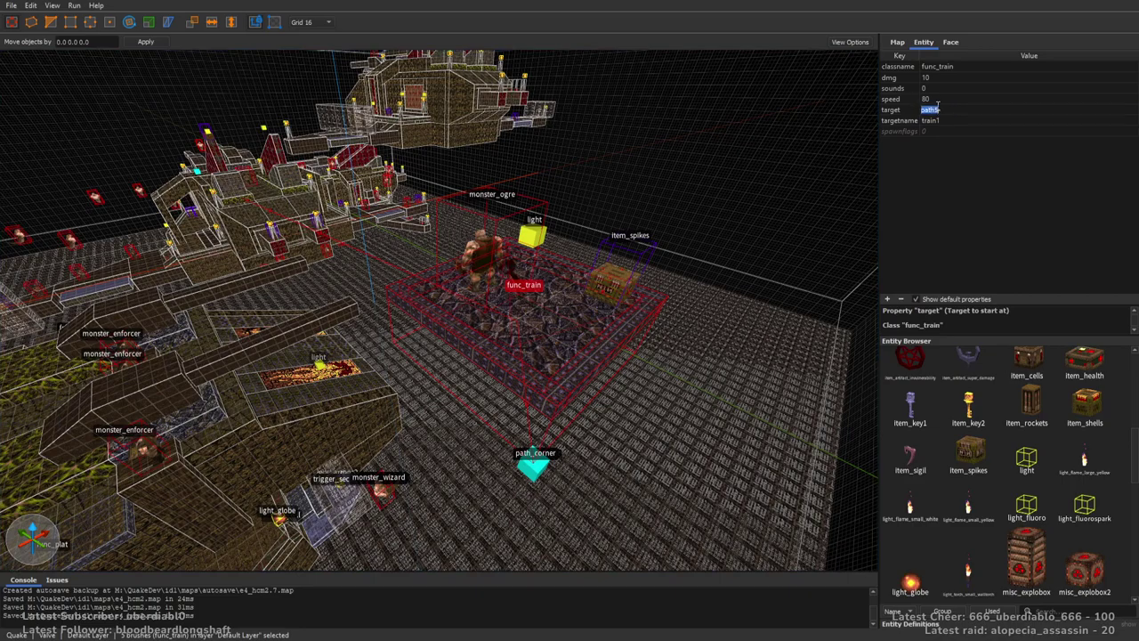
double_click(943, 100)
type("1")
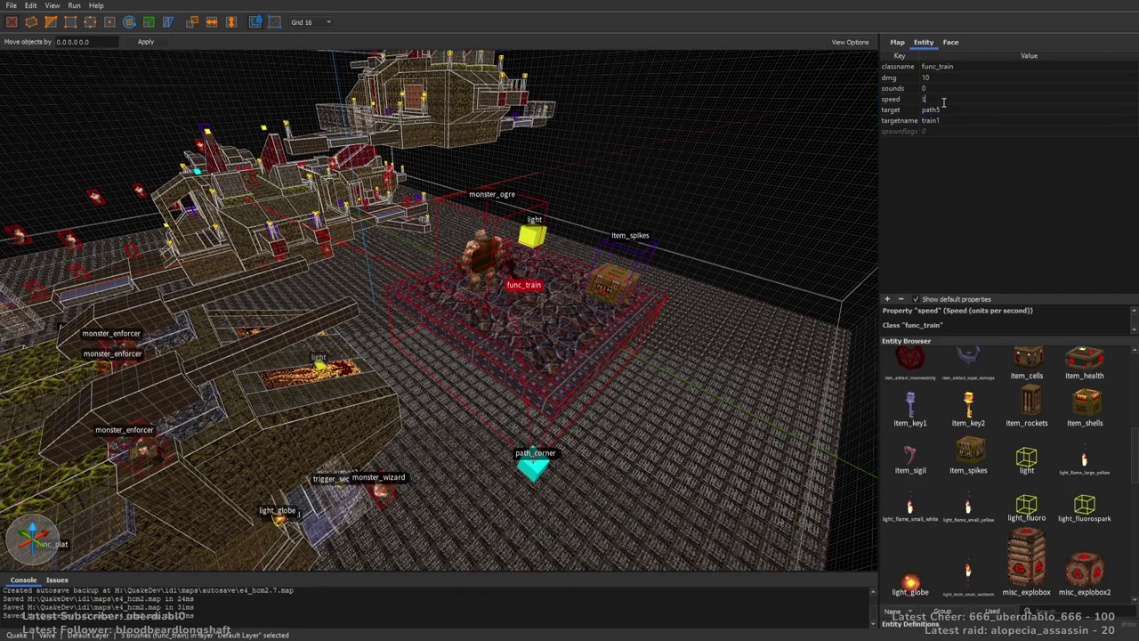
type("00")
key("Return")
Select the two large ogre func_train platforms and the two distant ones together and set their speed to 160.
left_click(715, 293)
right_click_drag(715, 293, 685, 303)
left_click(703, 285)
left_click(321, 293, "ctrl")
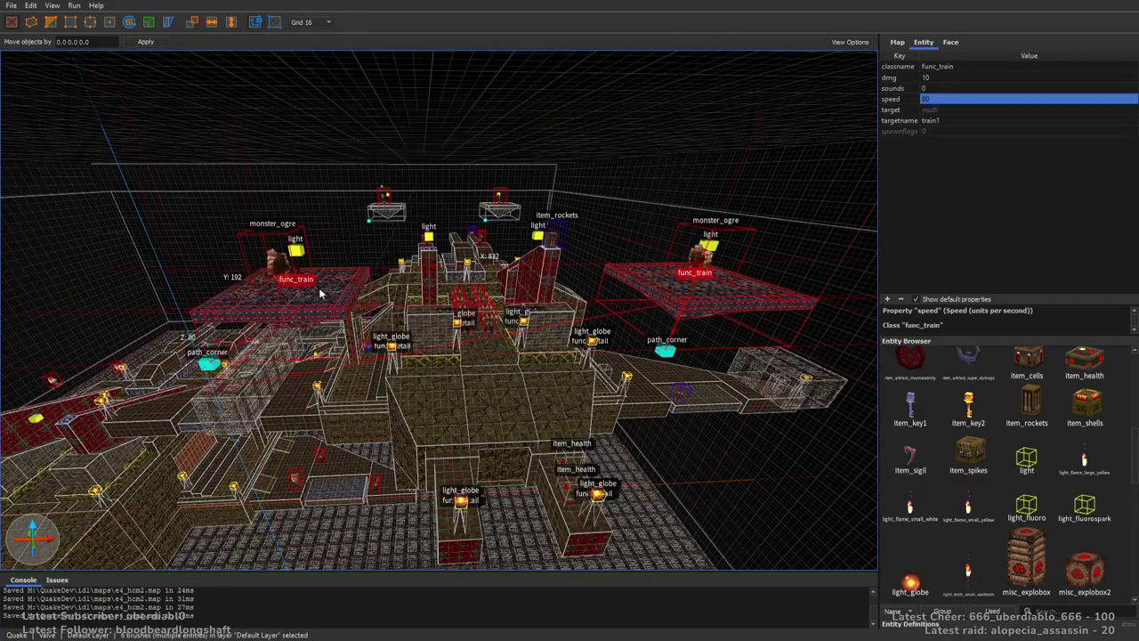
left_click(389, 210, "ctrl")
left_click(499, 212, "ctrl")
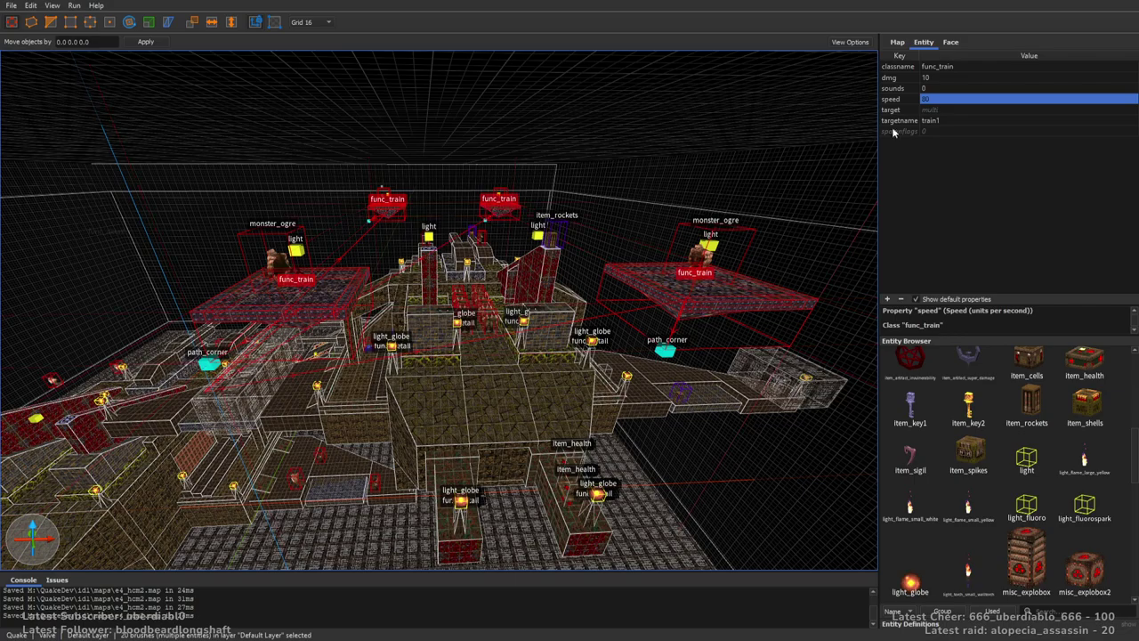
left_click(929, 98)
key("Return")
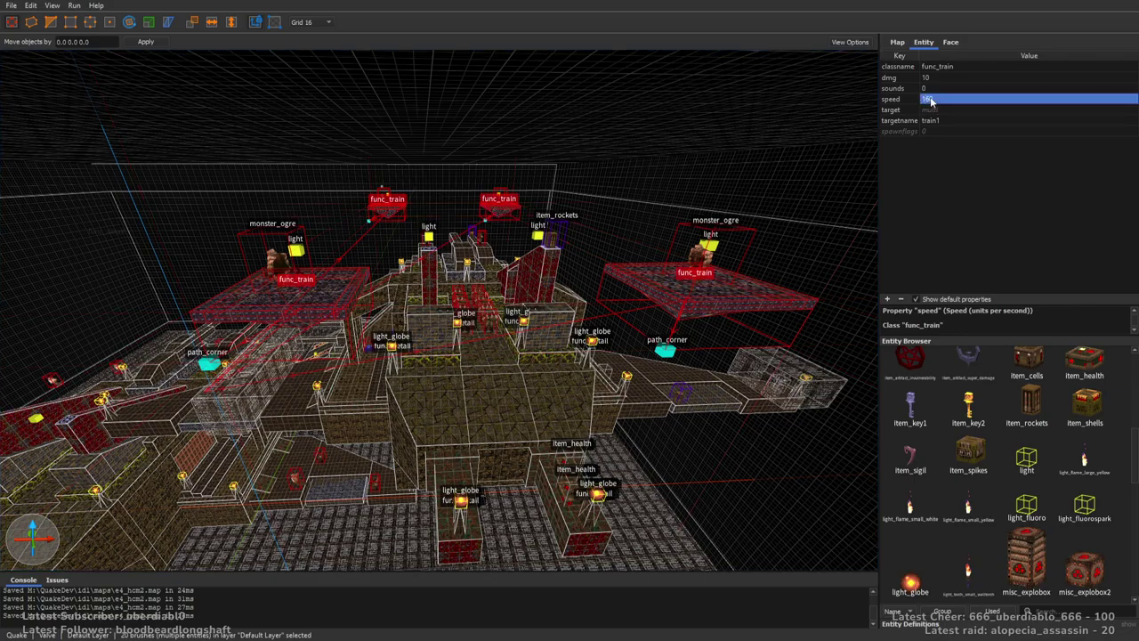
Clear the selection, survey the fleet and select a single func_train platform to check its properties.
right_click_drag(534, 259, 626, 257)
key("Escape")
right_click_drag(650, 298, 367, 320)
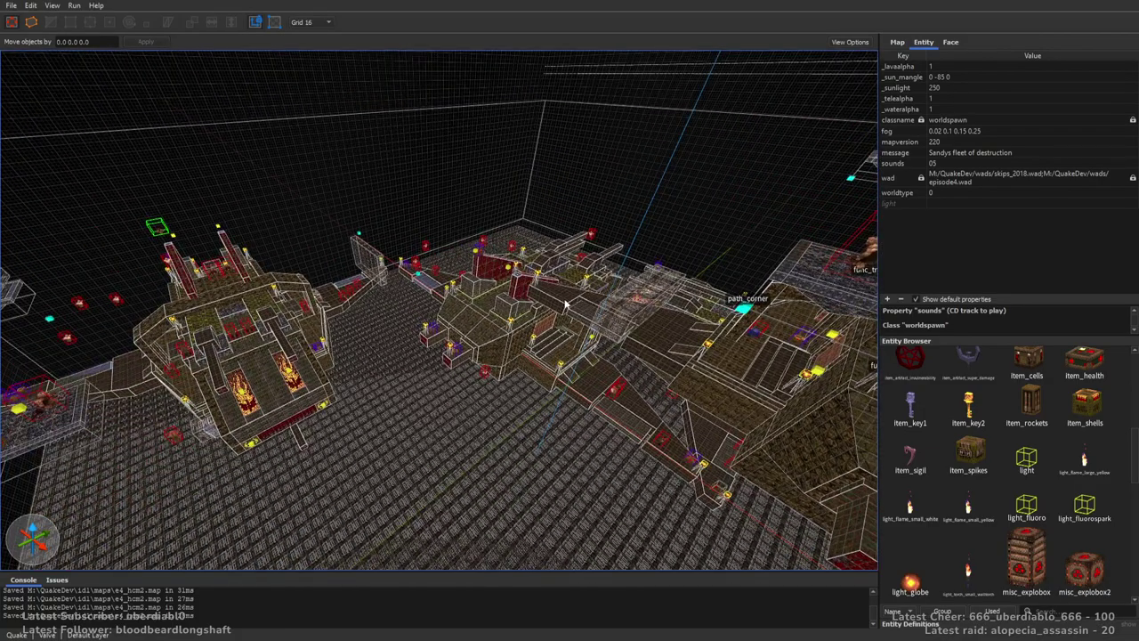
right_click_drag(476, 309, 434, 267)
left_click(326, 300)
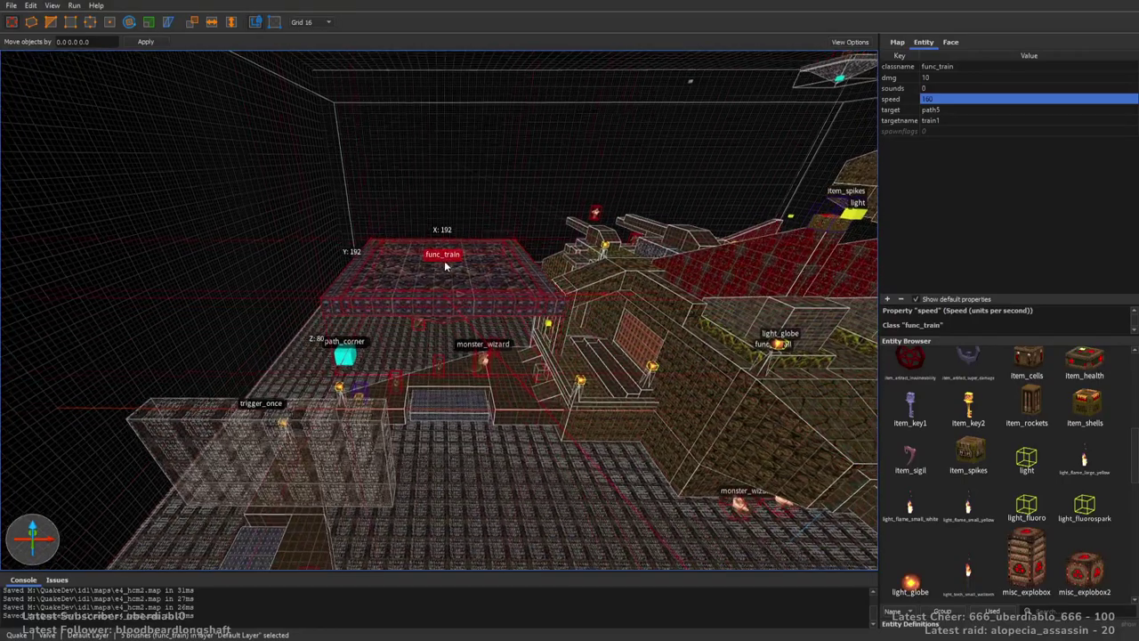
Examine the selected func_train platform's position and path links in the top and side views.
key("space")
key("Up")
key("Up")
key("Up")
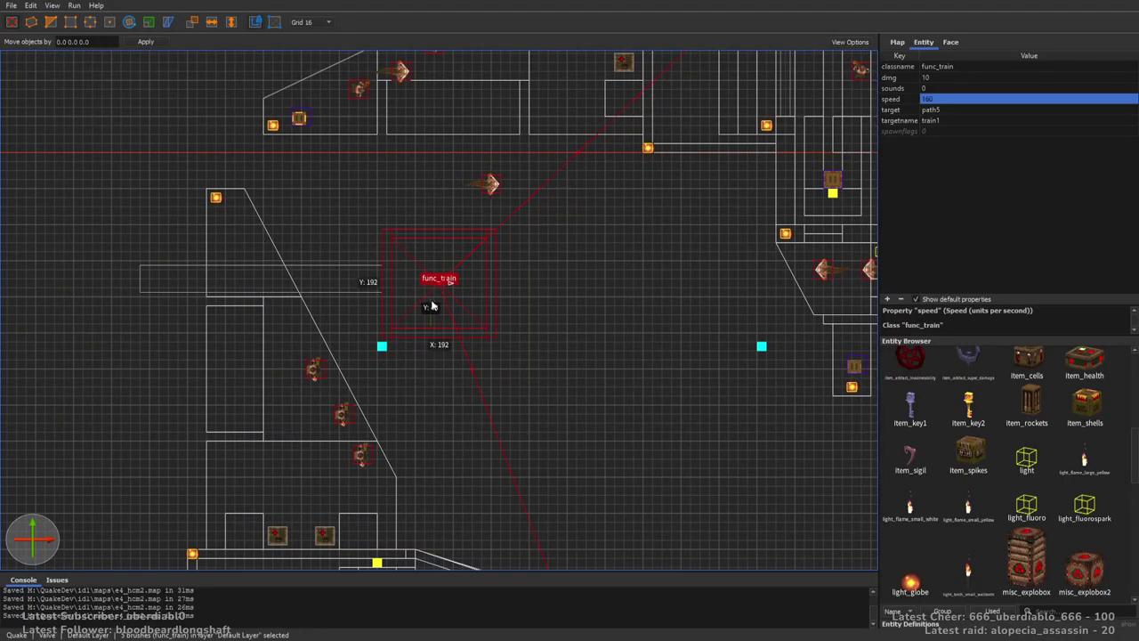
key("space")
key("space")
key("space")
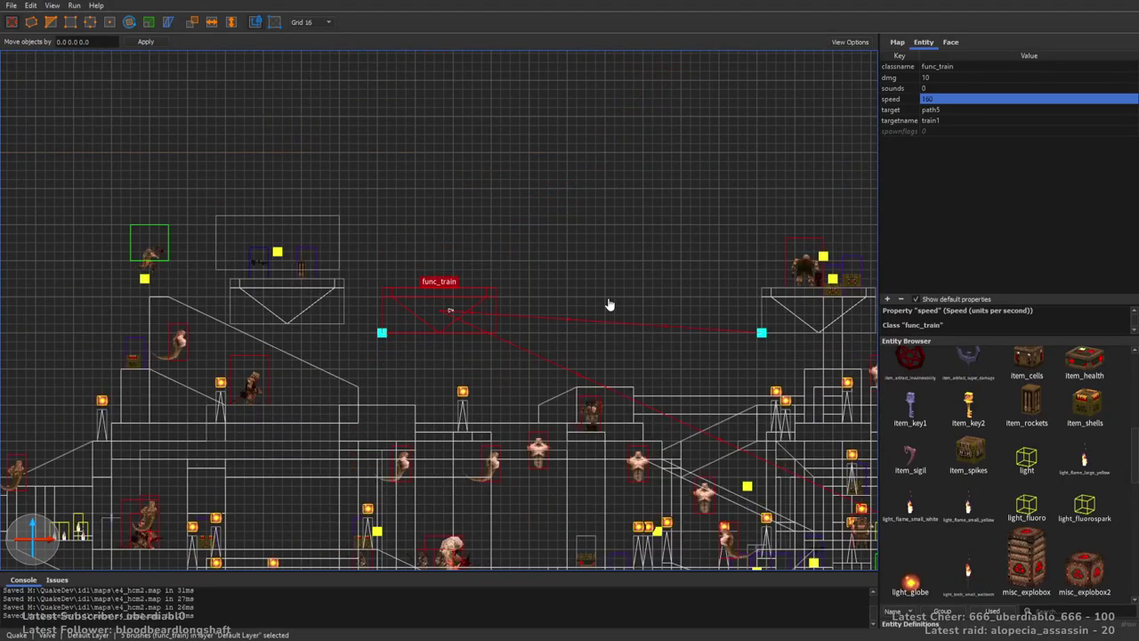
right_click_drag(564, 292, 534, 260)
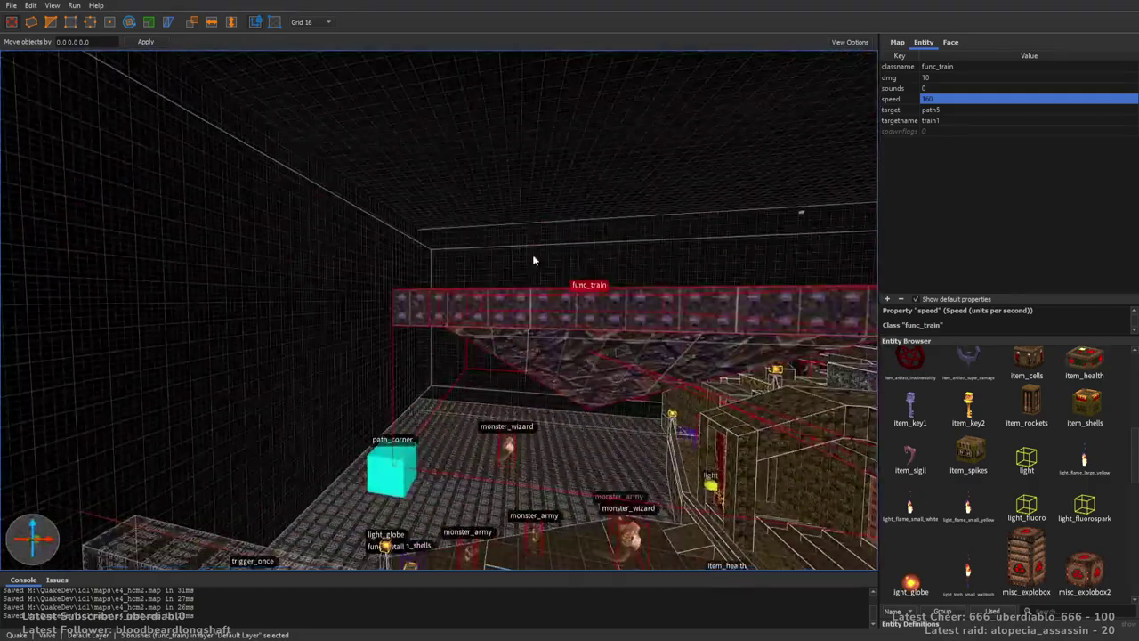
Compare the targetname of the path_corner beside the platform with the func_train's own target.
left_click(391, 469)
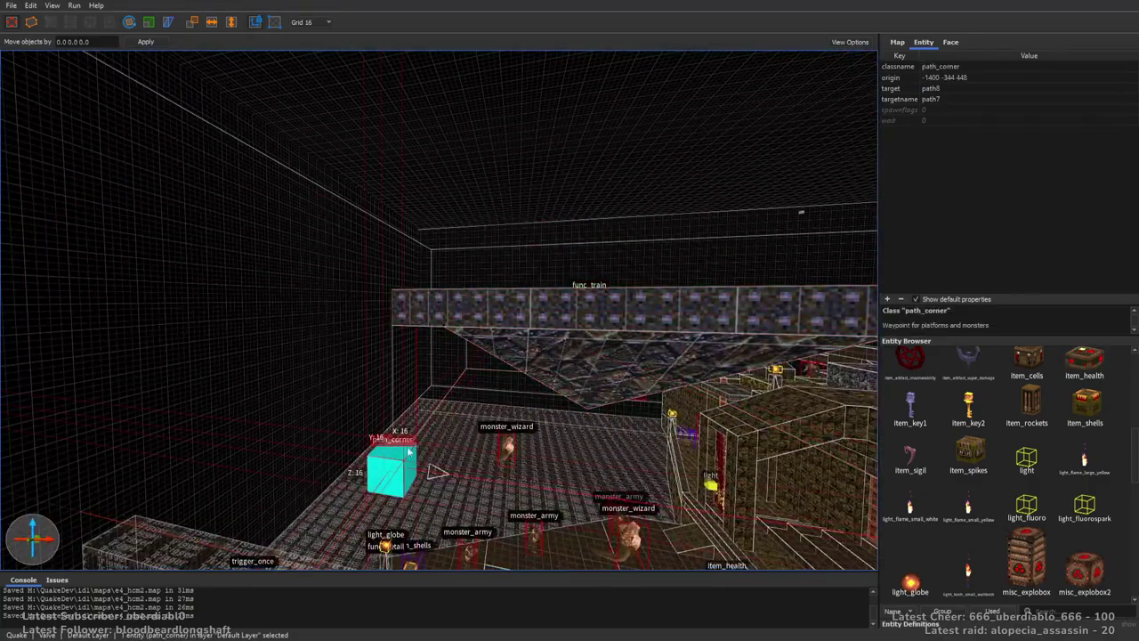
left_click(562, 321)
double_click(971, 109)
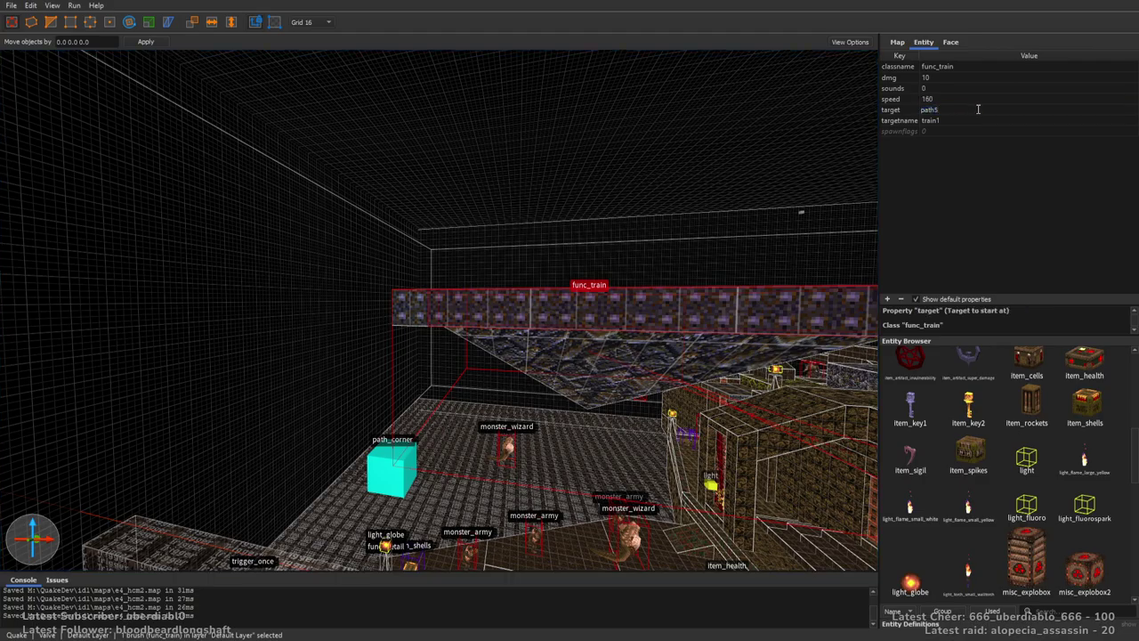
key("Tab")
key("Escape")
Copy the light from the ogre's func_train platform, paste it onto the empty func_train platform and raise it two grid steps.
right_click_drag(800, 180, 608, 278)
scroll(608, 278, "up", 10)
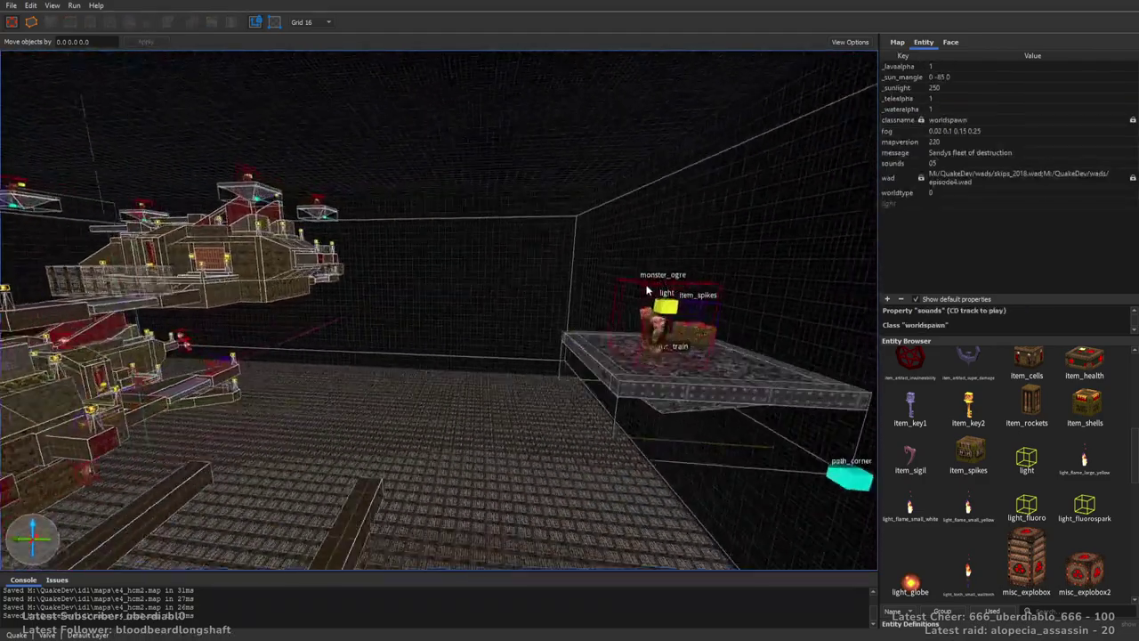
left_click(655, 304)
scroll(656, 304, "down", 10)
right_click_drag(656, 305, 558, 275)
key("ctrl+v")
key("Page_Up")
key("Page_Up")
key("Escape")
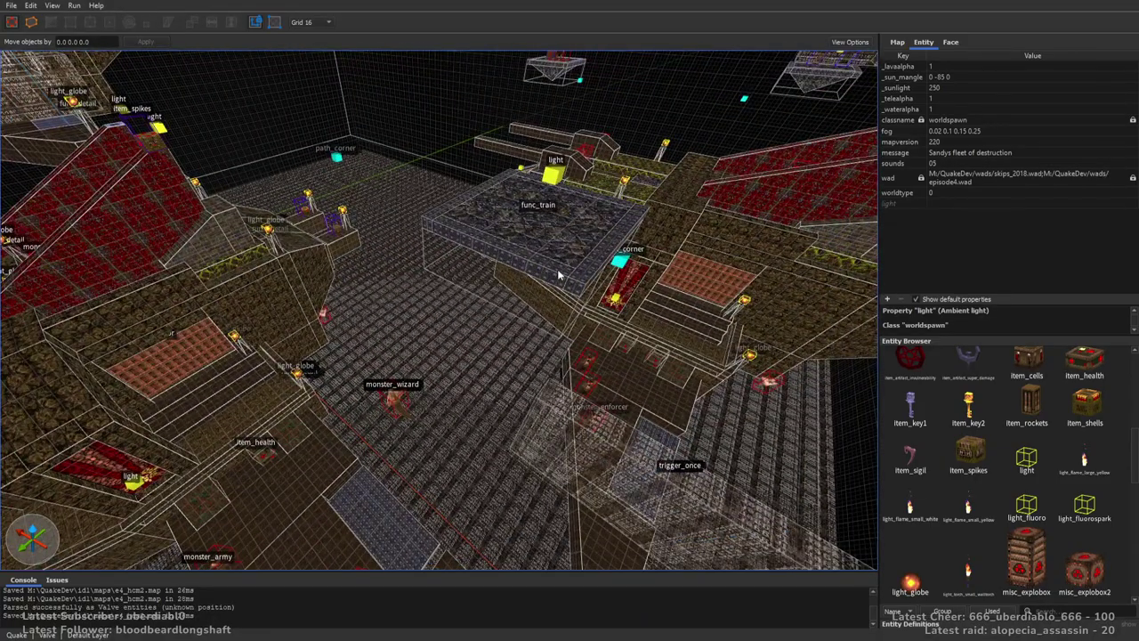